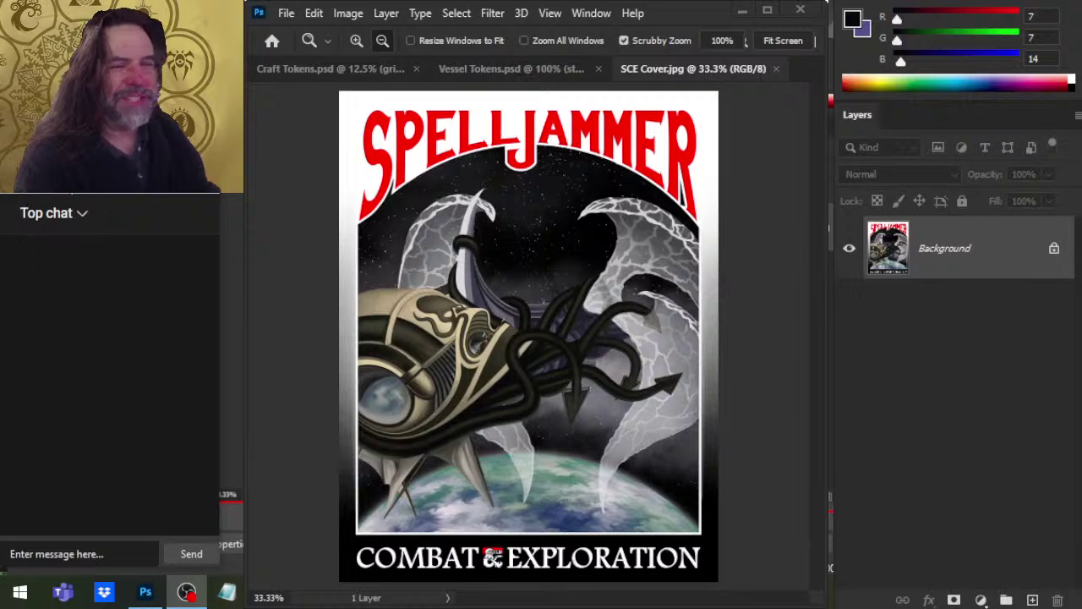
mouse_move(138, 191)
mouse_down()
mouse_move(118, 196)
mouse_move(140, 197)
mouse_up()
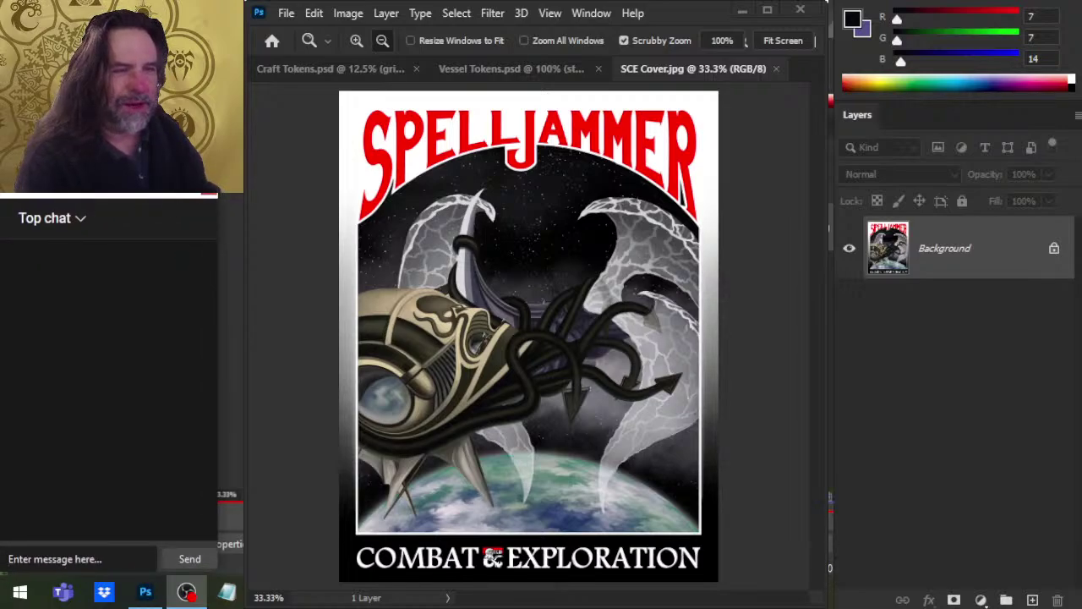
mouse_move(187, 592)
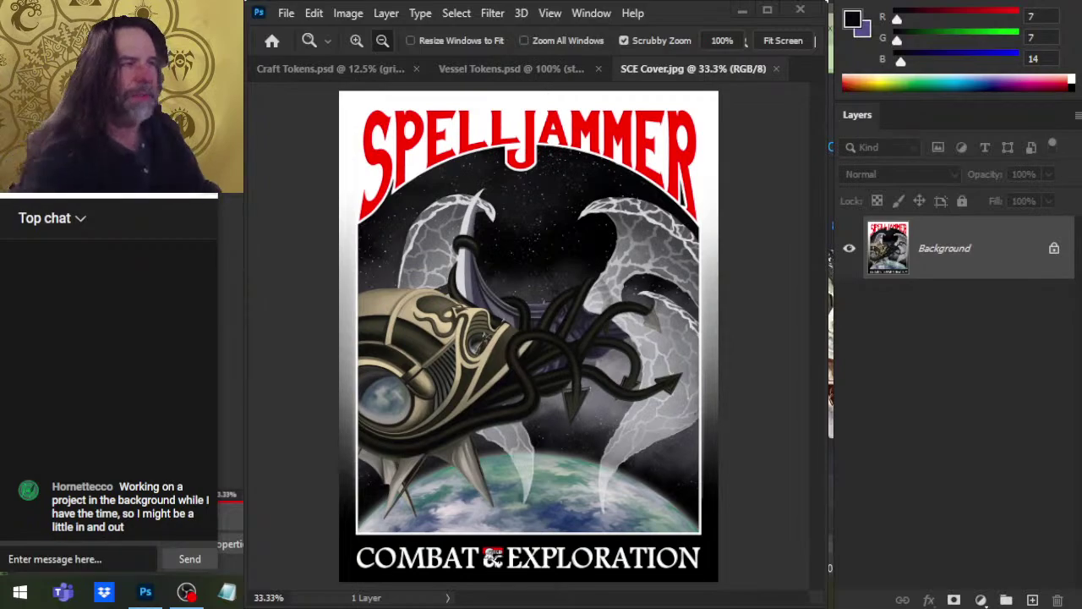
key(alt+Tab)
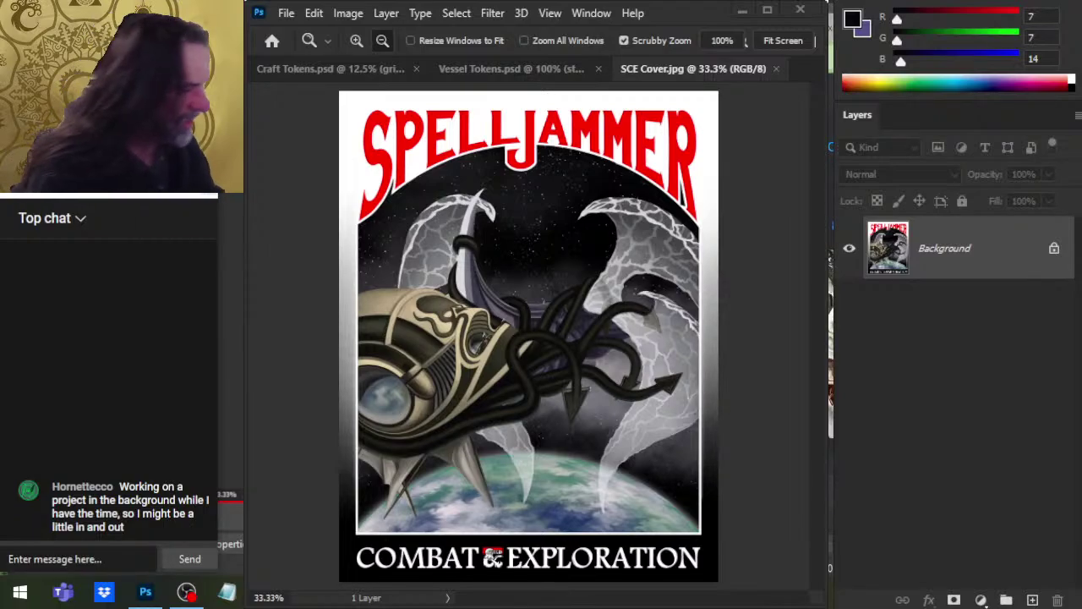
key(alt+Tab)
click(11, 559)
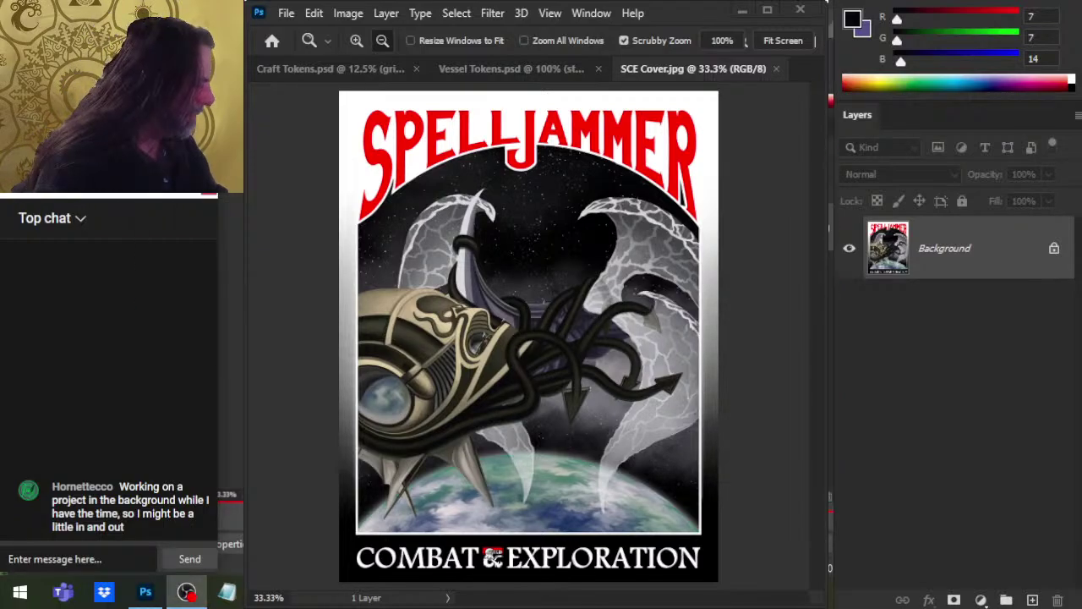
drag(928, 423, 928, 469)
- Switch to the Chrome window and close its Twitter and Discord tabs
key(alt+Tab)
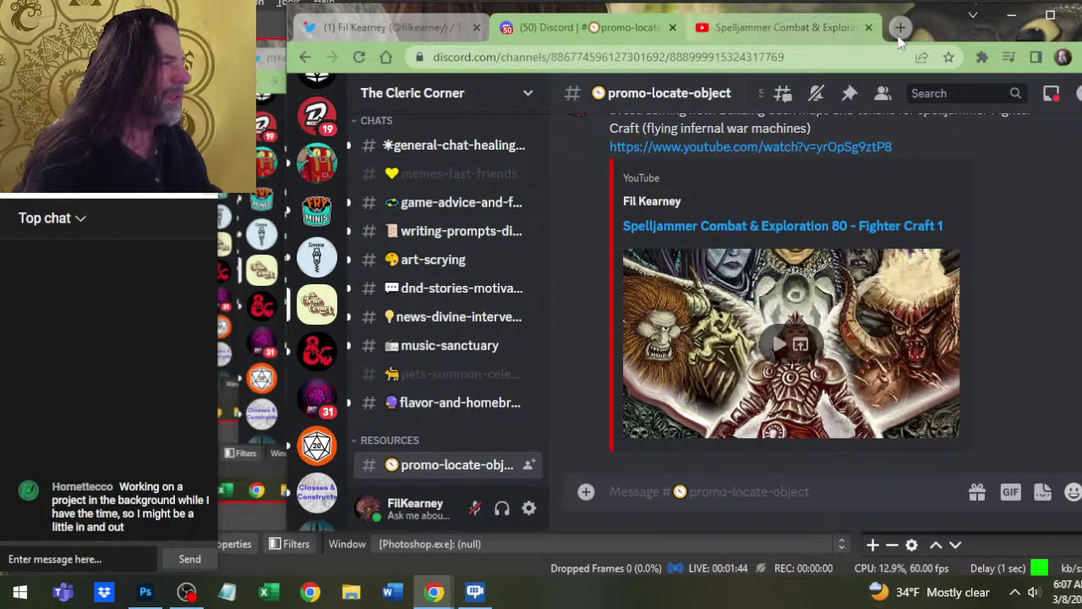
click(476, 28)
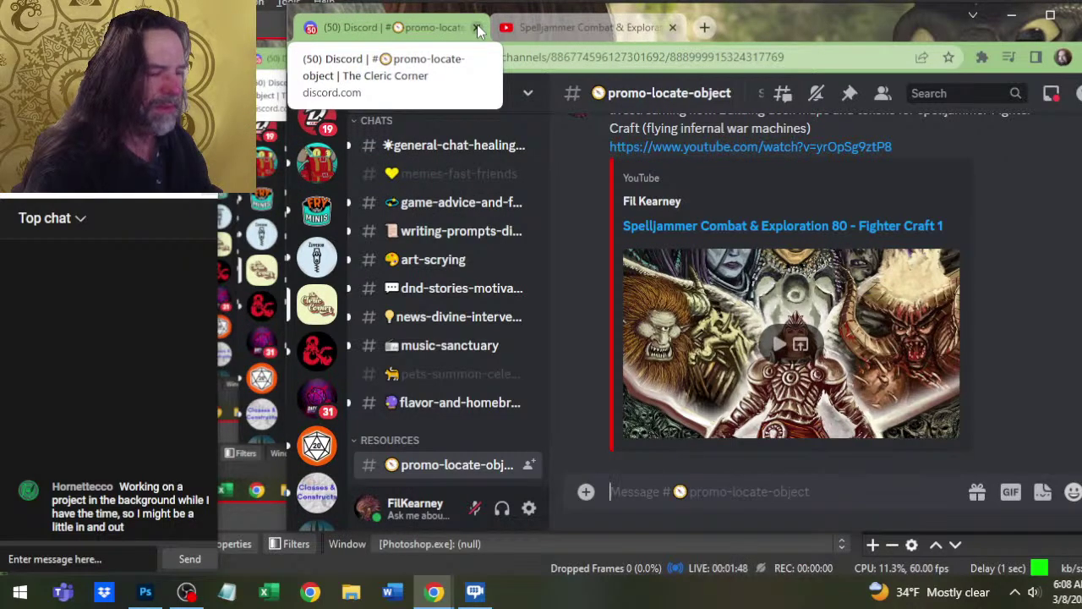
click(476, 29)
- Open the Dungeon Masters Guild site, dmsguild.com, in a new browser tab
click(509, 27)
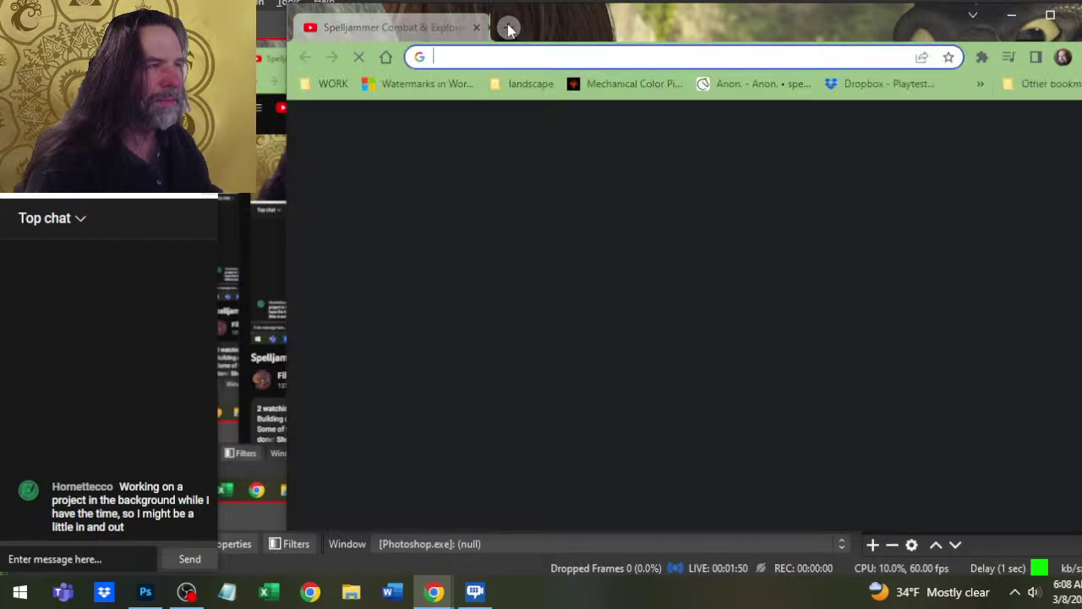
text(dm)
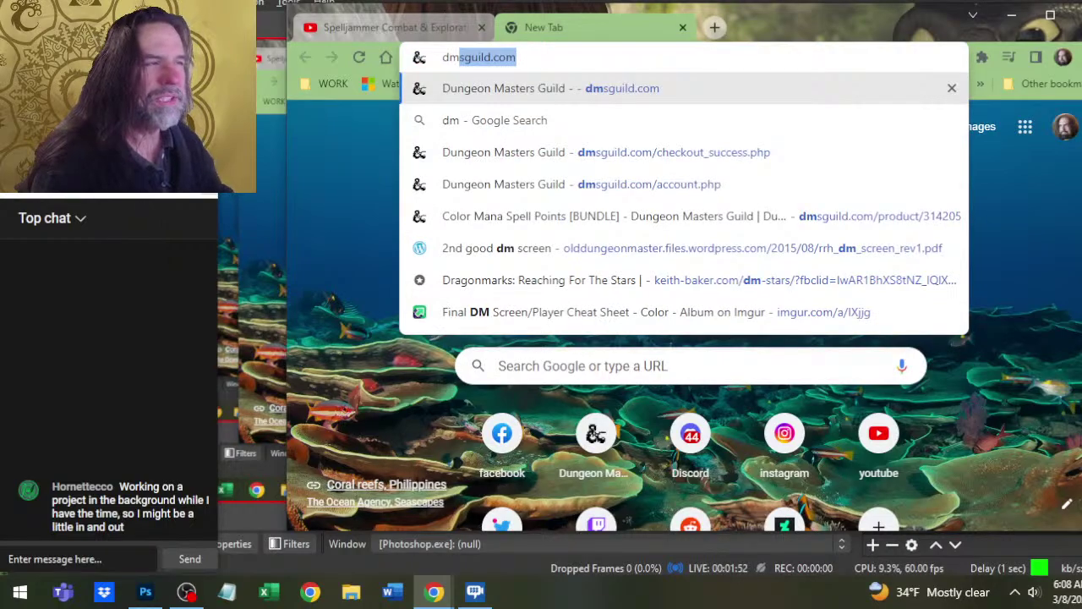
click(651, 102)
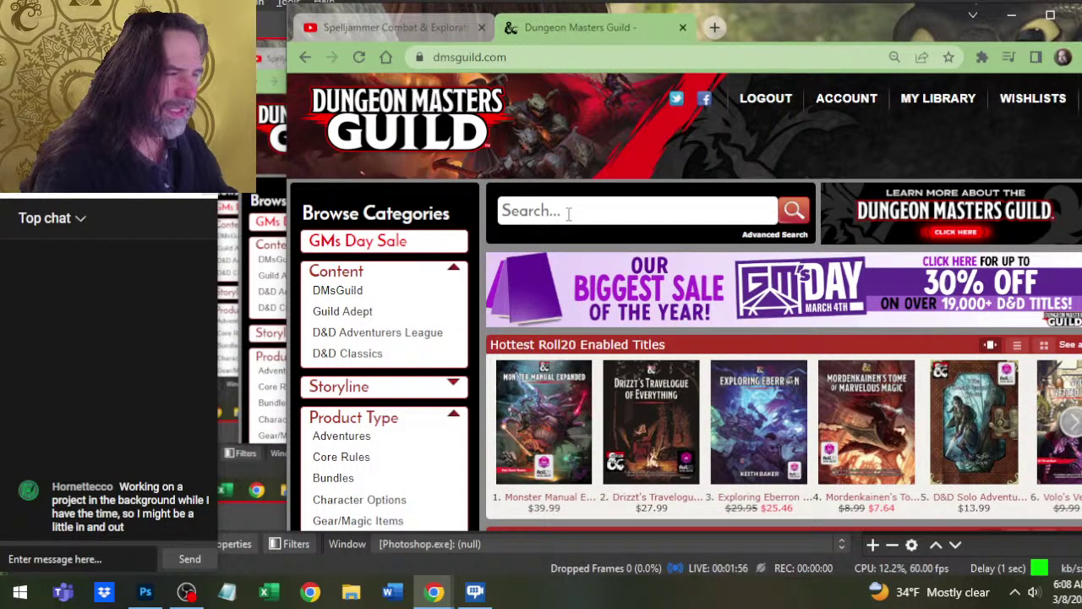
- Search the Dungeon Masters Guild store for "tap untap burn"
click(569, 213)
text(tap untp)
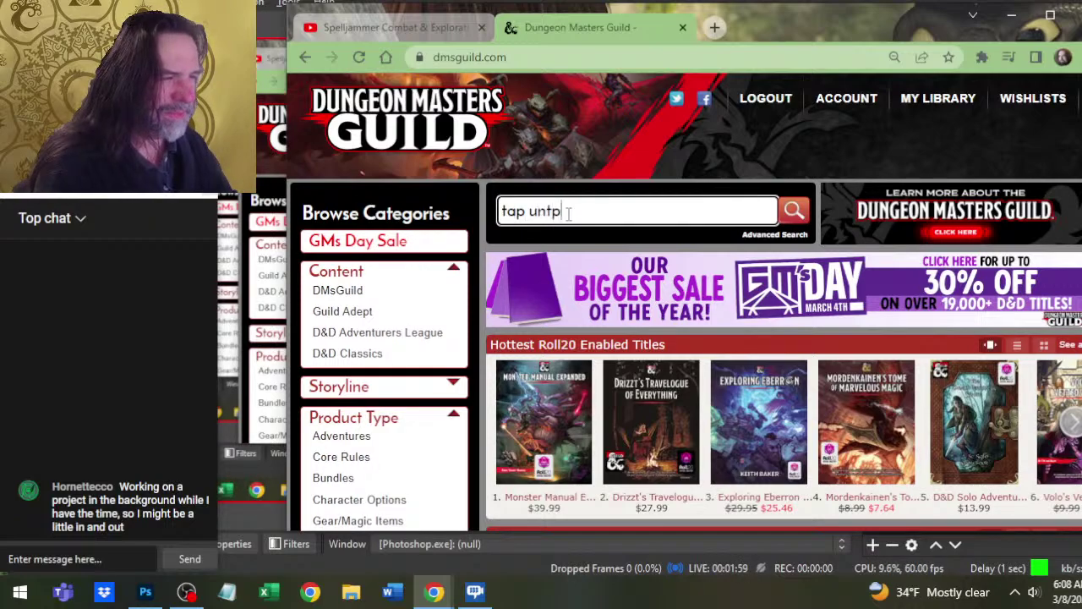
key(BackSpace)
text(ap burn)
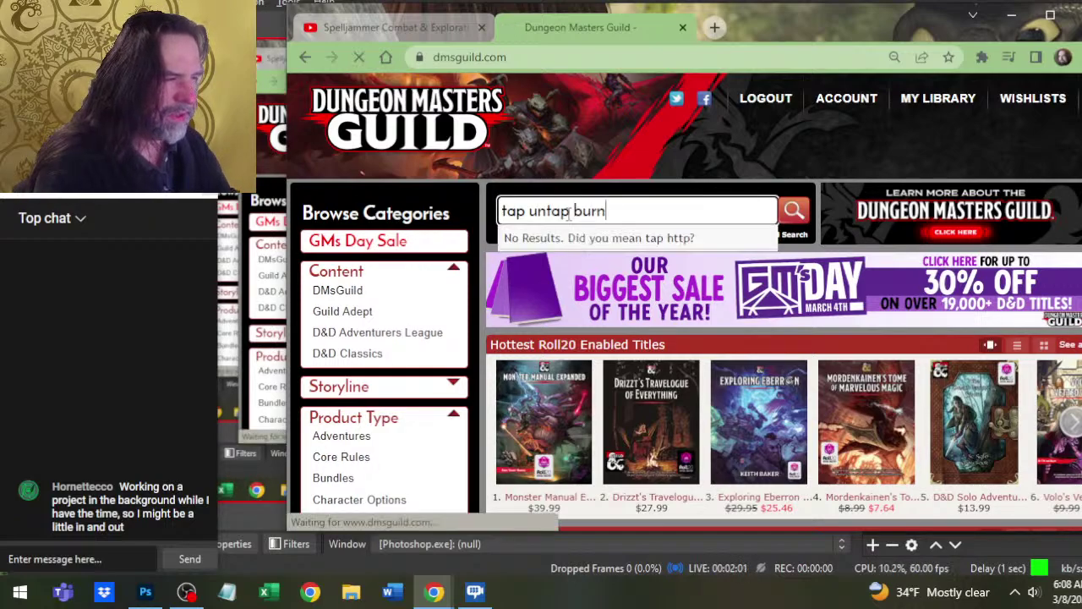
key(Return)
- Open the Tap Untap Burn 5 Color Mana Core Mechanics product page and glance at its full-size preview
scroll(639, 252, down, 2)
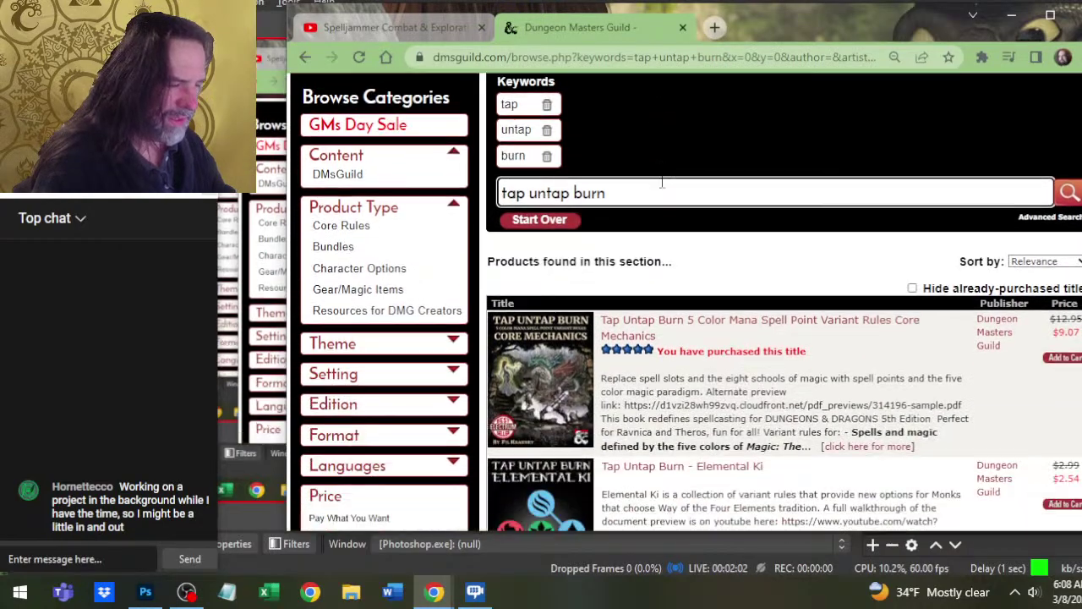
click(495, 350)
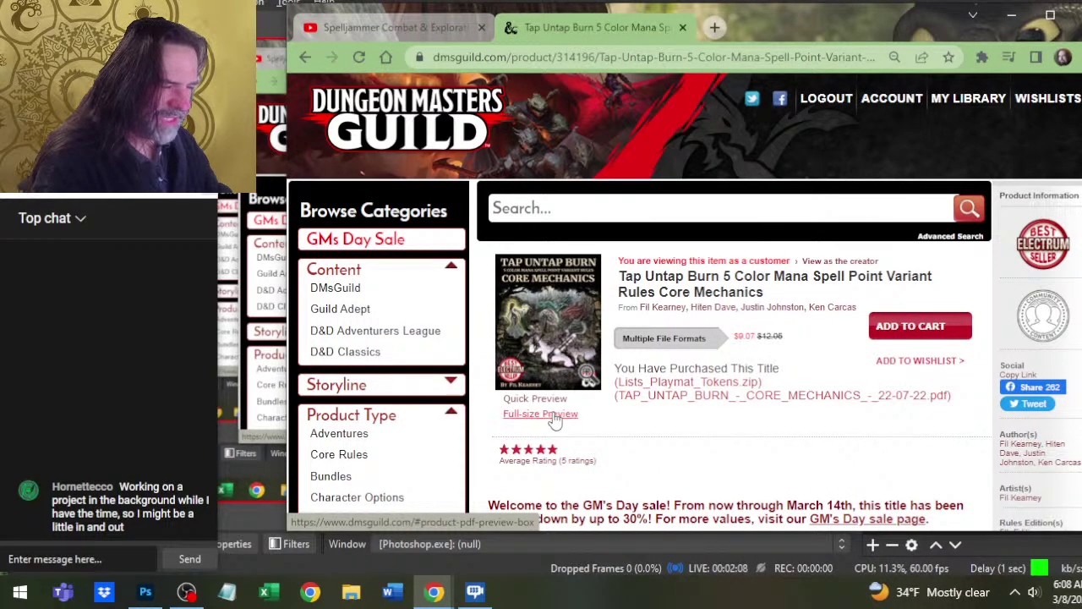
scroll(558, 363, down, 2)
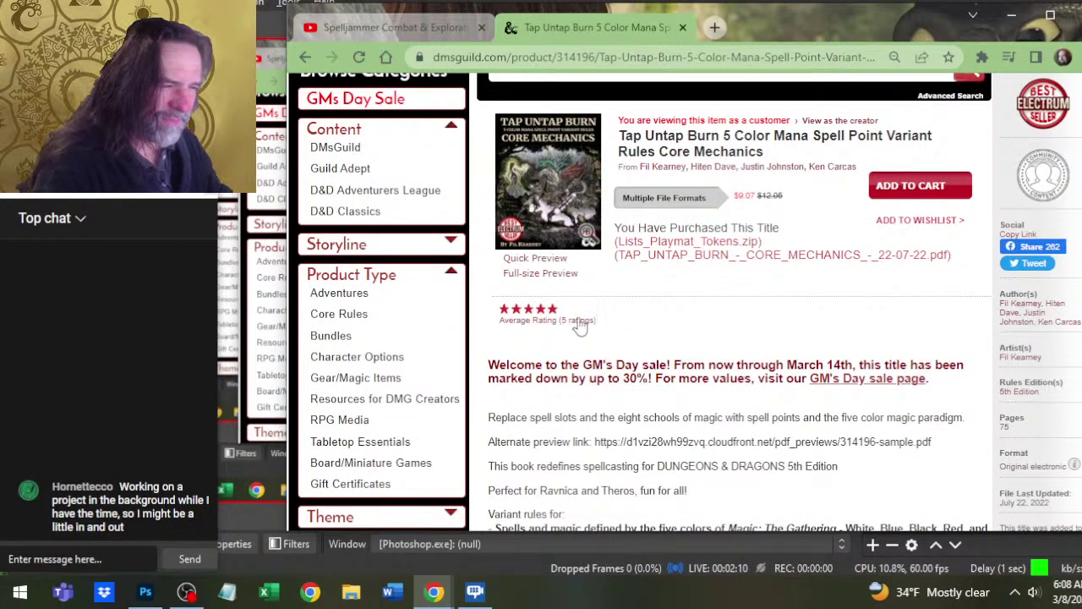
click(558, 276)
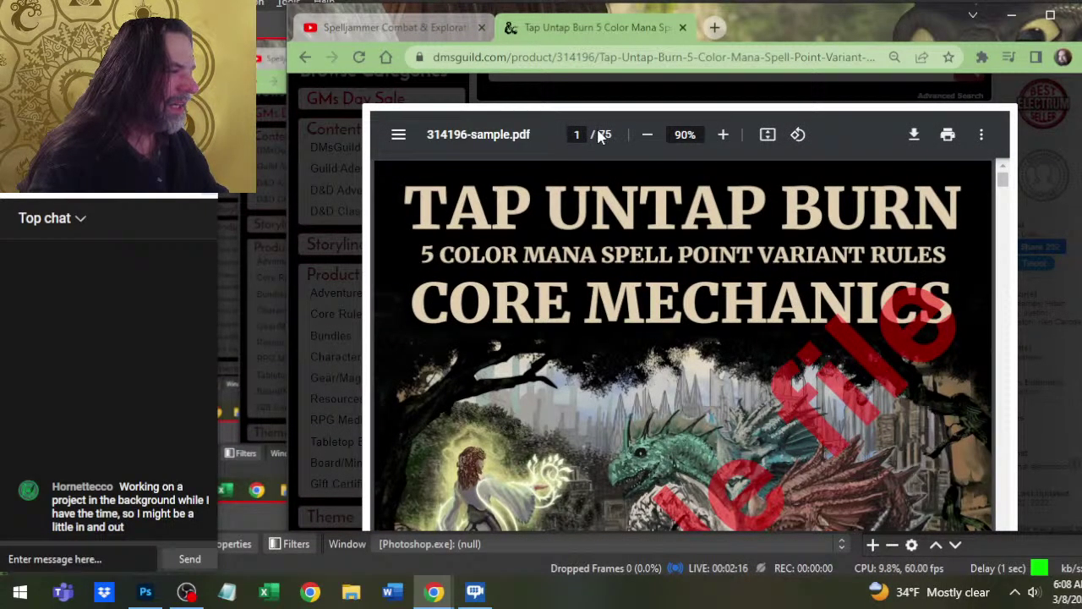
click(1040, 283)
- Review the product description, reopen the full-size preview, and look through the sample PDF's spell tables and artwork up to page 12
scroll(981, 313, down, 2)
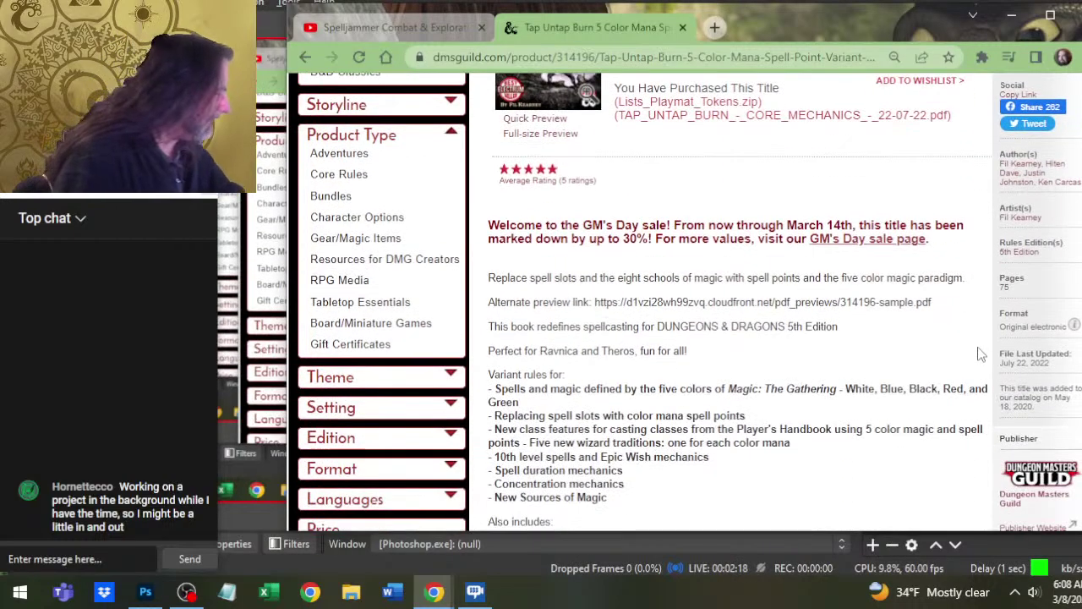
scroll(972, 301, up, 4)
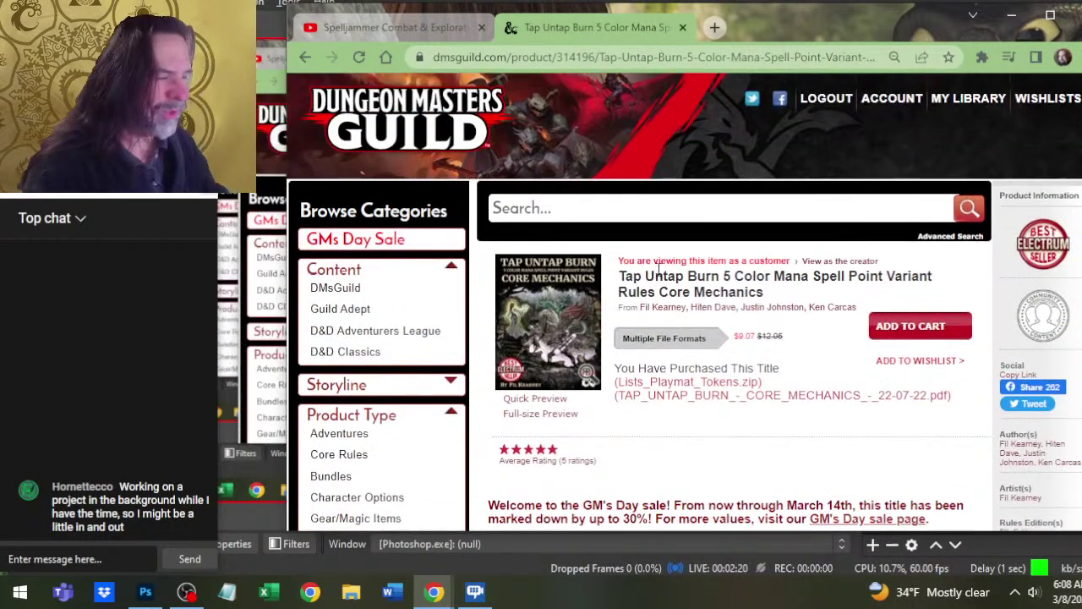
scroll(554, 271, down, 2)
click(545, 272)
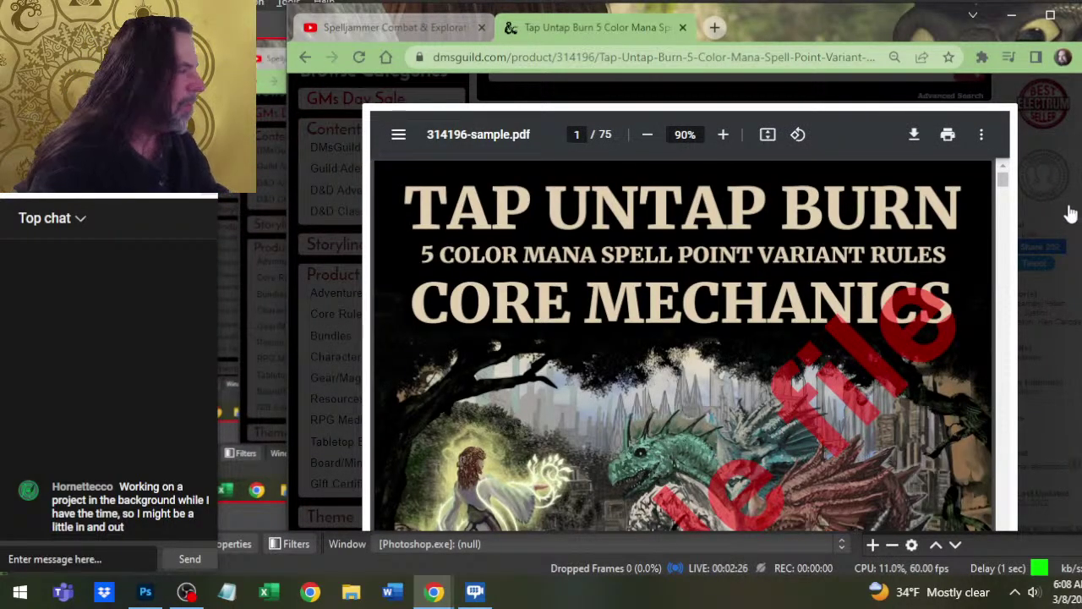
scroll(811, 296, down, 10)
scroll(811, 291, down, 20)
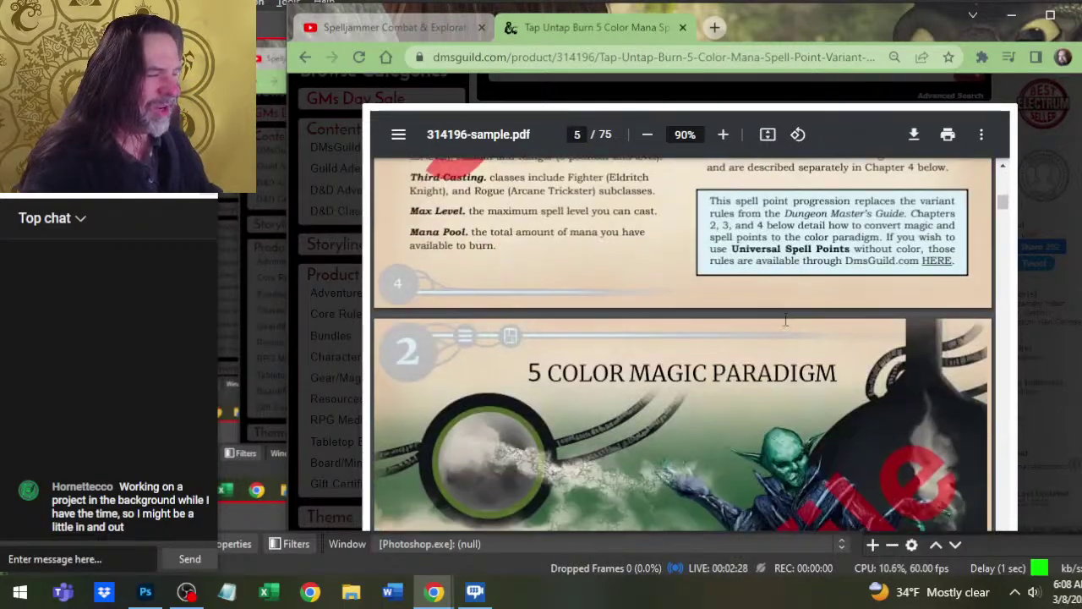
scroll(784, 328, down, 15)
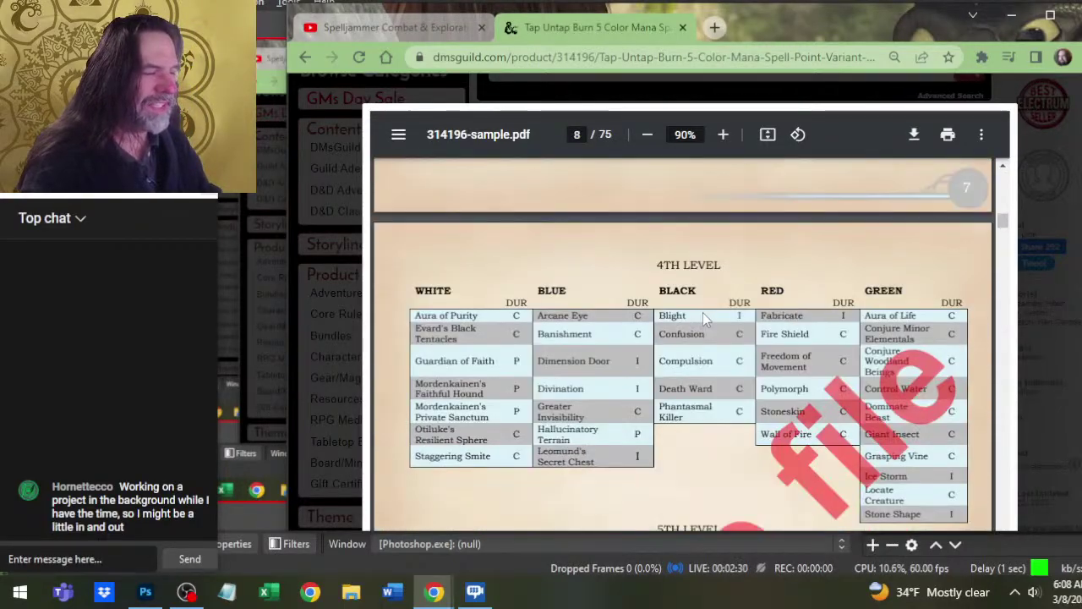
scroll(701, 317, down, 15)
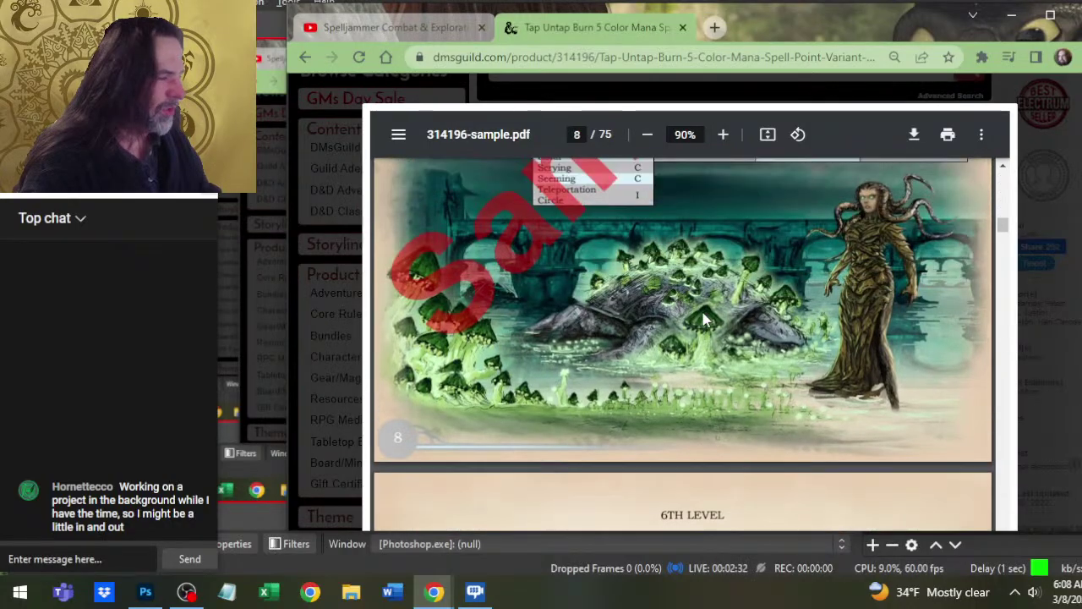
scroll(702, 313, down, 15)
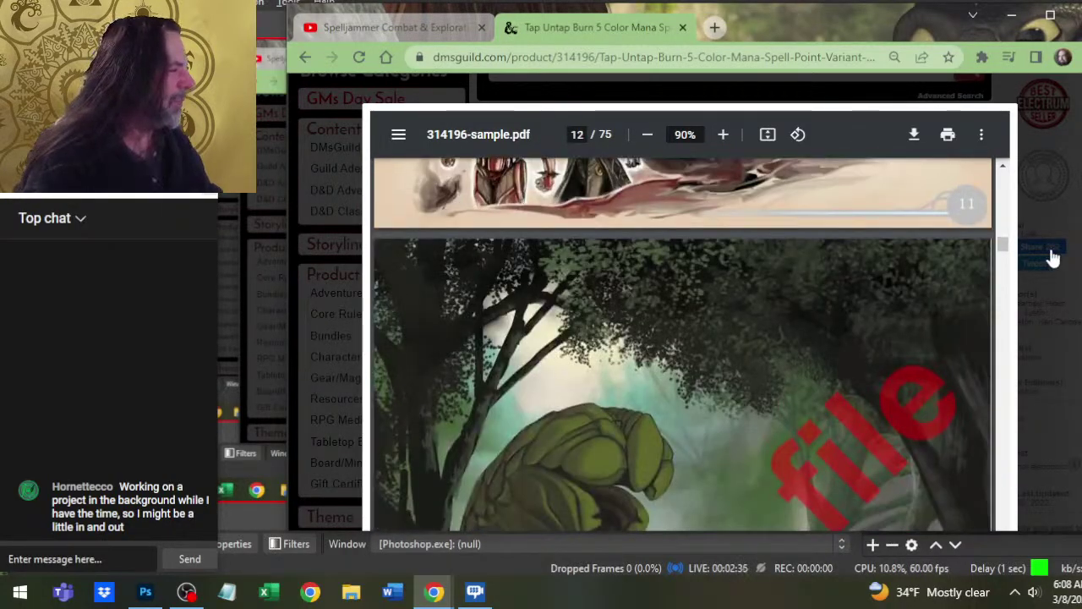
click(1053, 257)
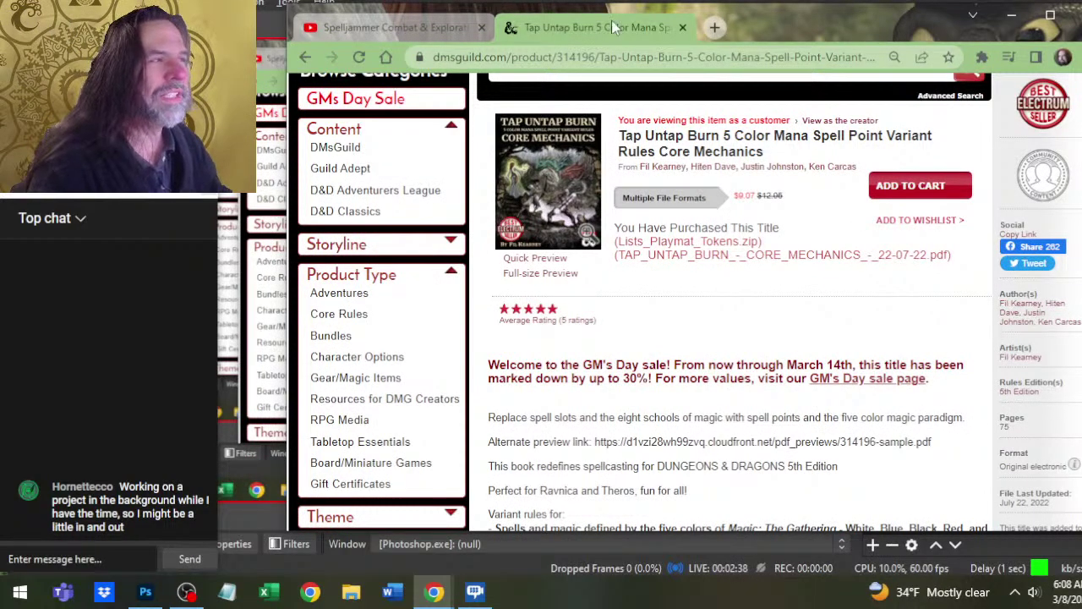
- Close the product page's tab and like the Spelljammer Combat & Exploration 80 livestream on YouTube
click(682, 31)
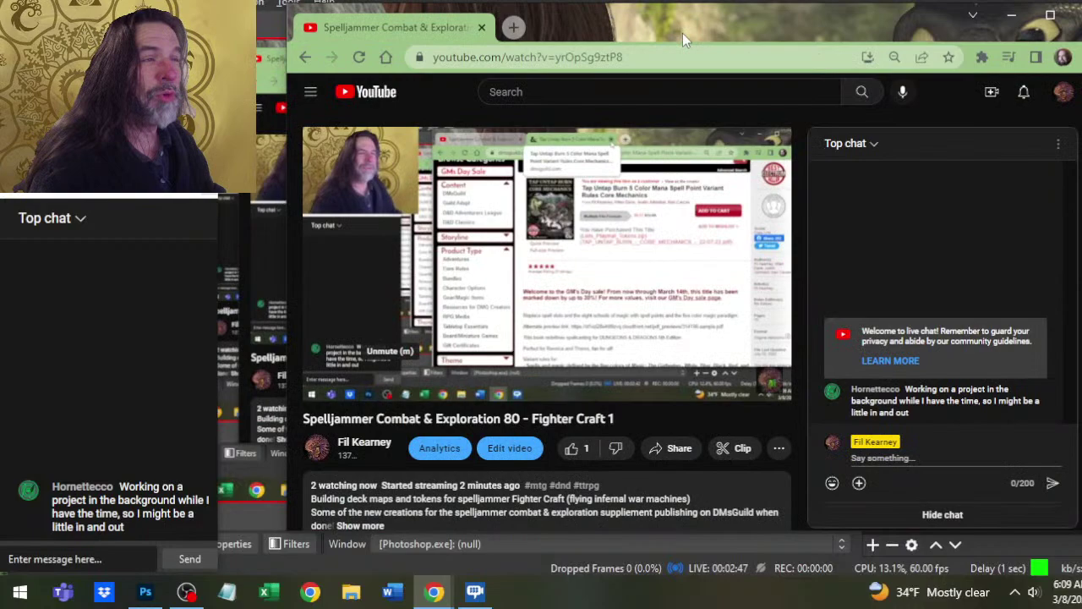
click(575, 447)
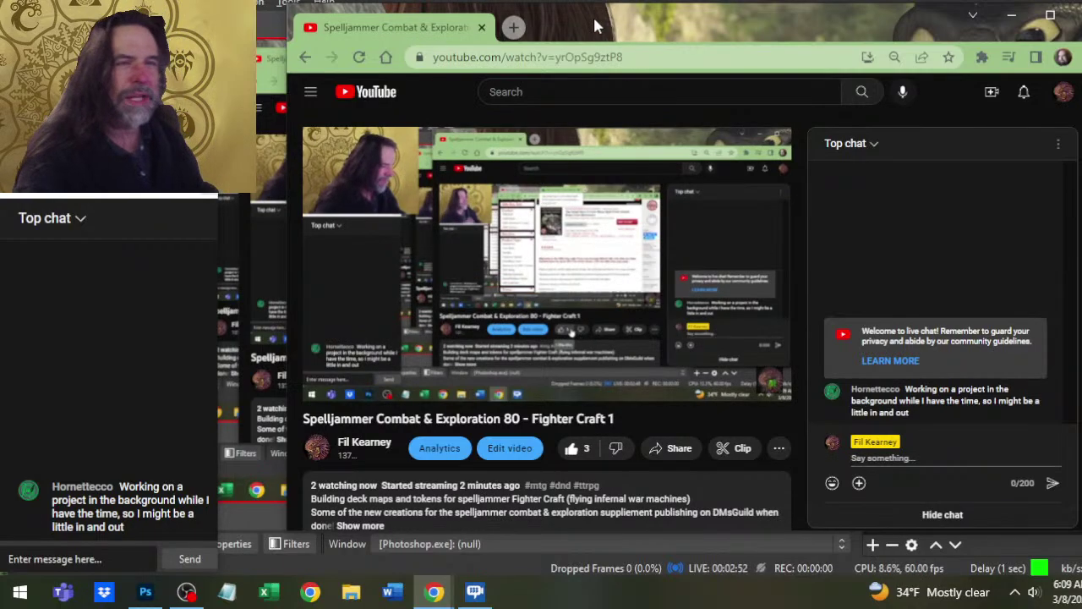
- Minimize the browser window and switch to Photoshop with the SCE Cover.jpg document
drag(595, 27, 560, 22)
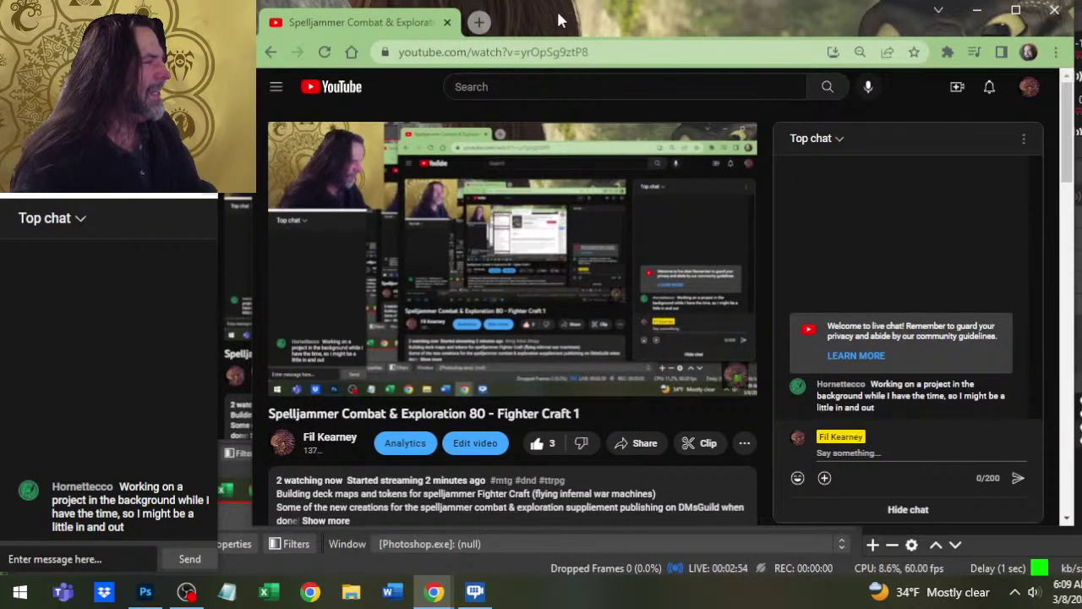
click(976, 10)
key(alt+Tab)
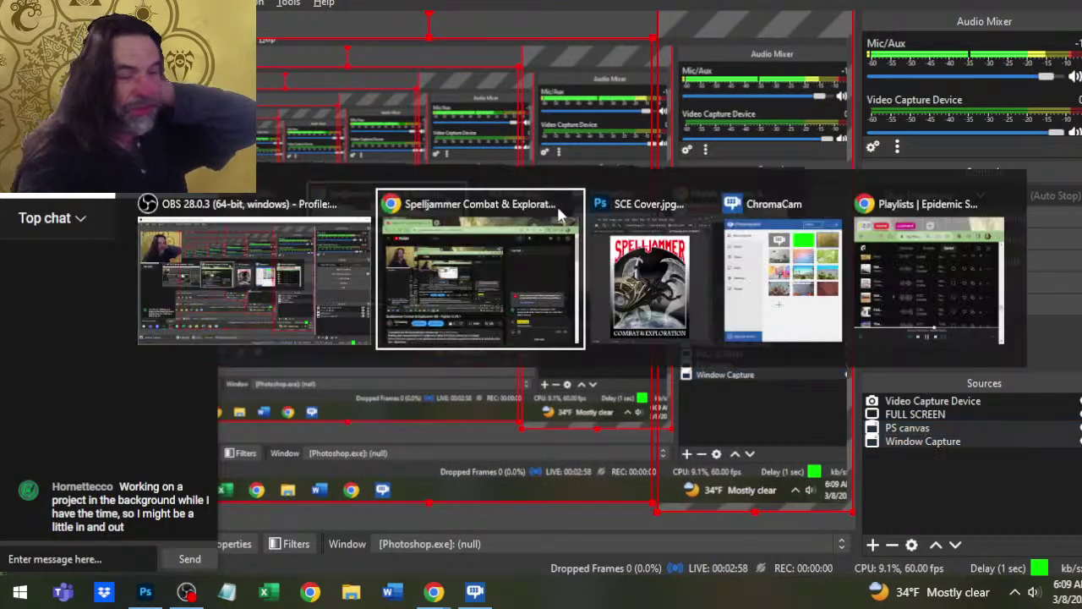
key(alt+Tab)
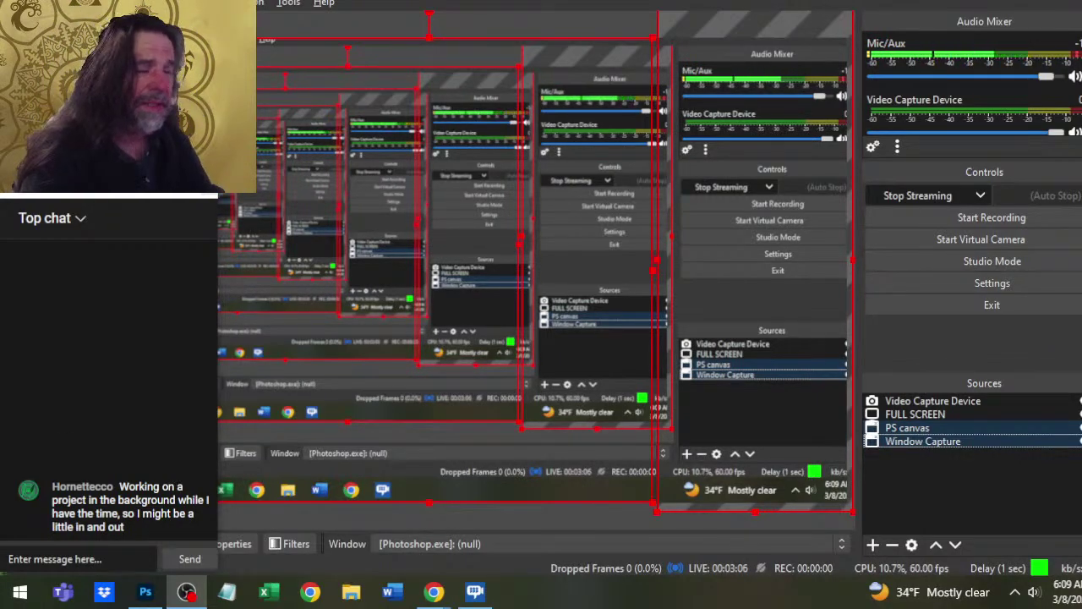
key(alt+Tab)
key(alt+Tab)
key(alt+Tab)
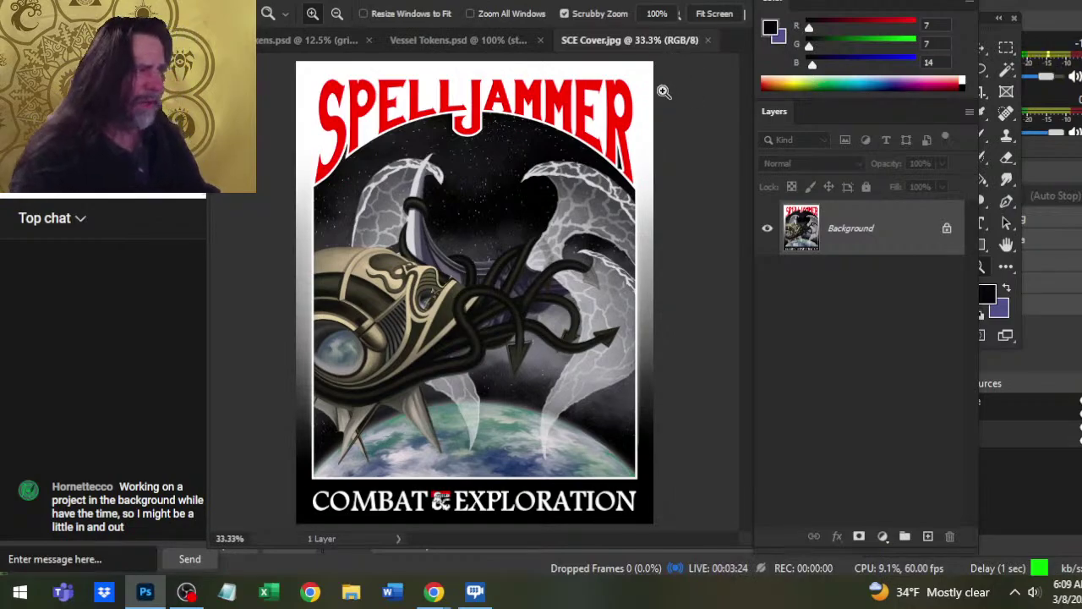
- Close SCE Cover.jpg and hide the star moth group in Vessel Tokens.psd
click(707, 40)
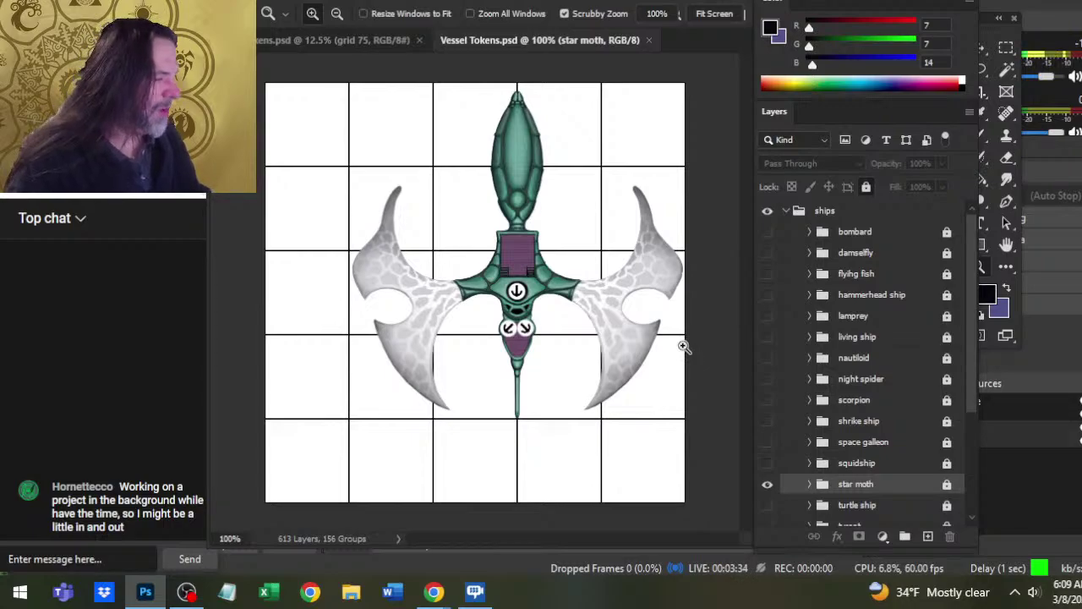
click(765, 486)
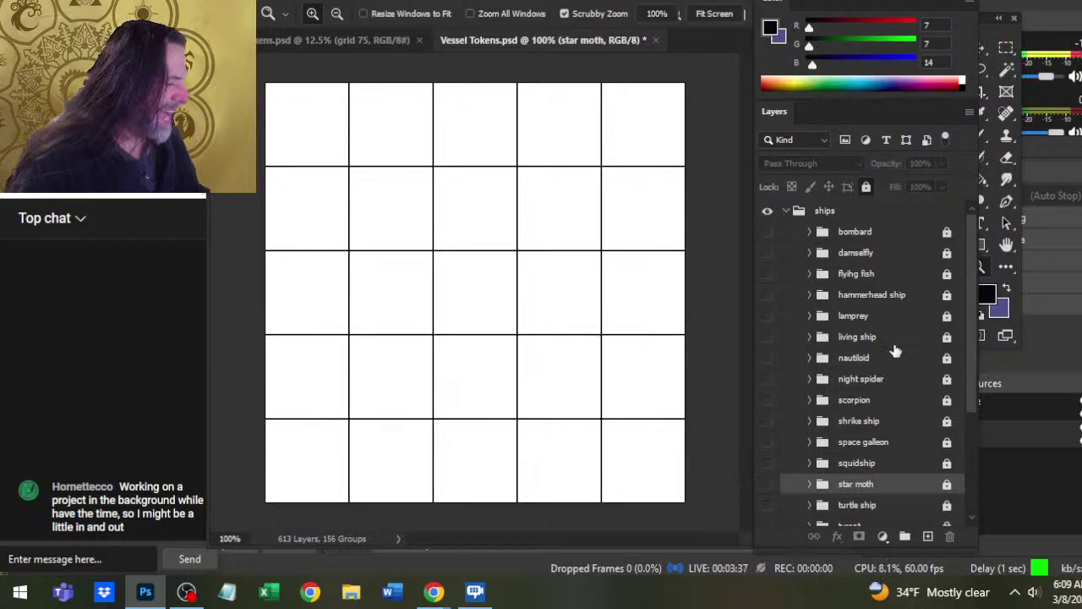
- Show the bombard, damselfly and flying fish ship groups one at a time, hiding each after viewing its token
click(767, 232)
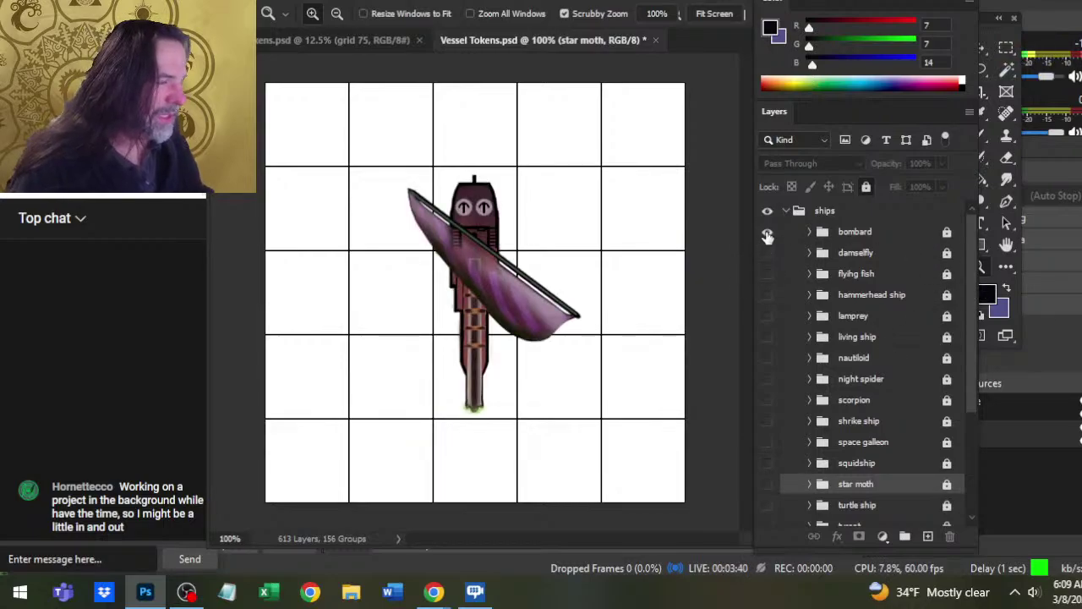
drag(483, 284, 520, 293)
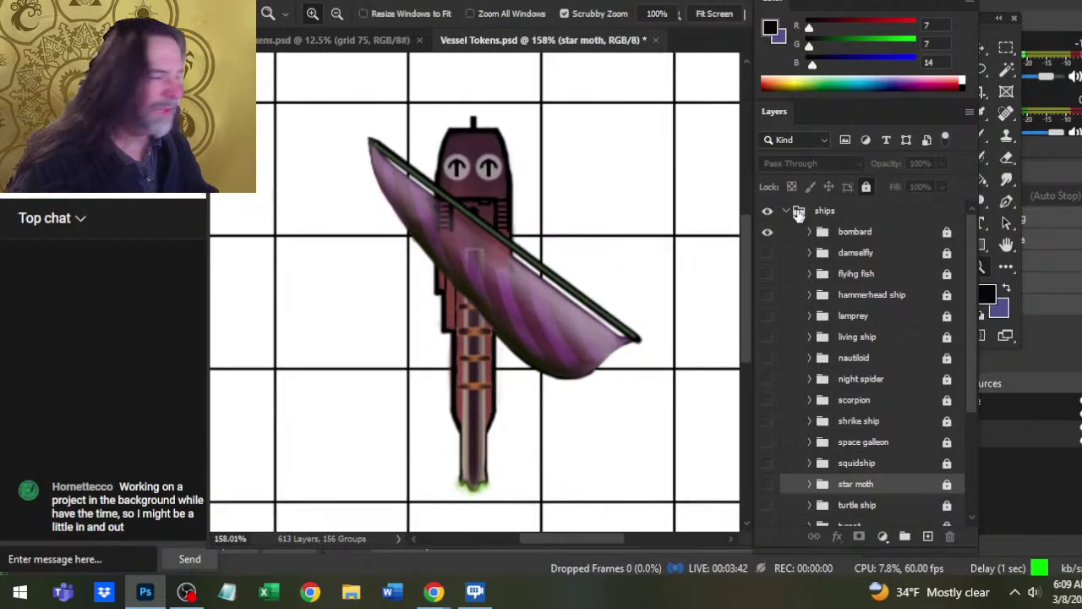
click(768, 233)
click(768, 253)
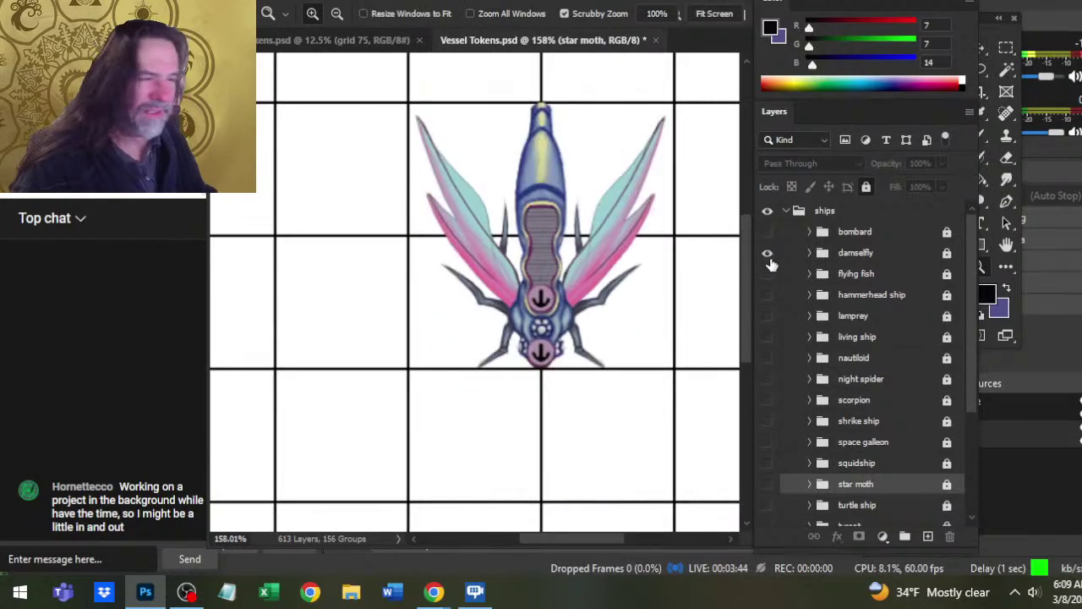
click(768, 252)
click(768, 274)
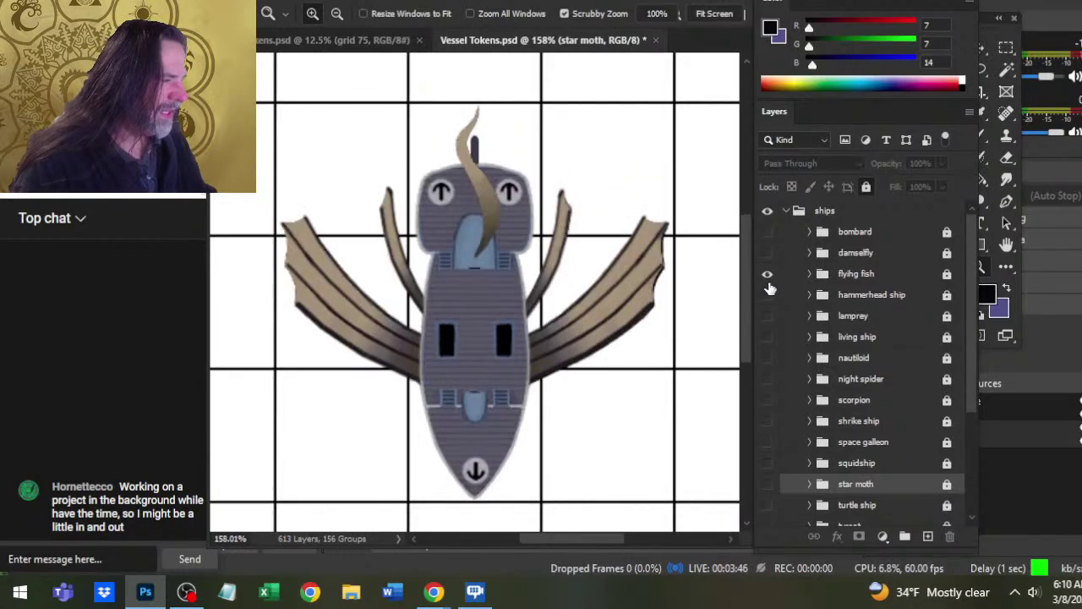
click(767, 276)
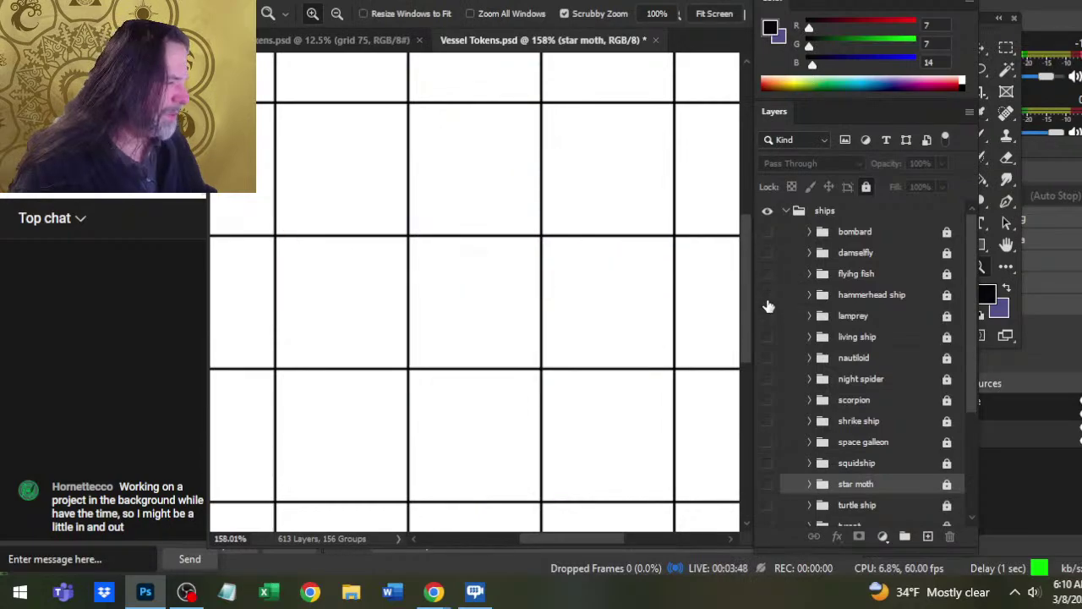
- View the hammerhead ship, lamprey and living ship tokens in turn by showing and hiding their groups
click(768, 296)
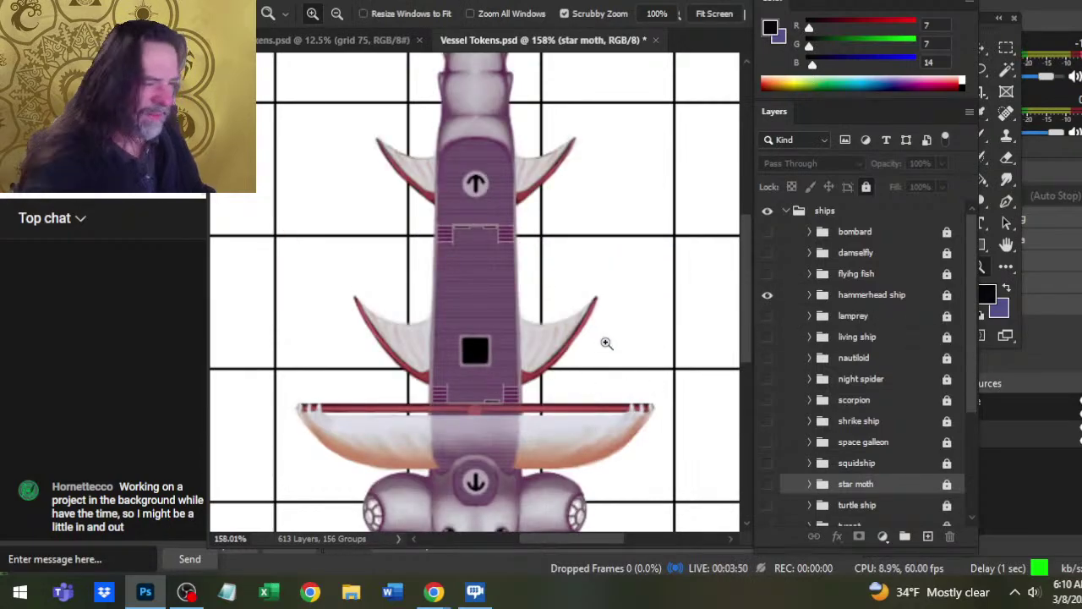
scroll(609, 372, down, 3)
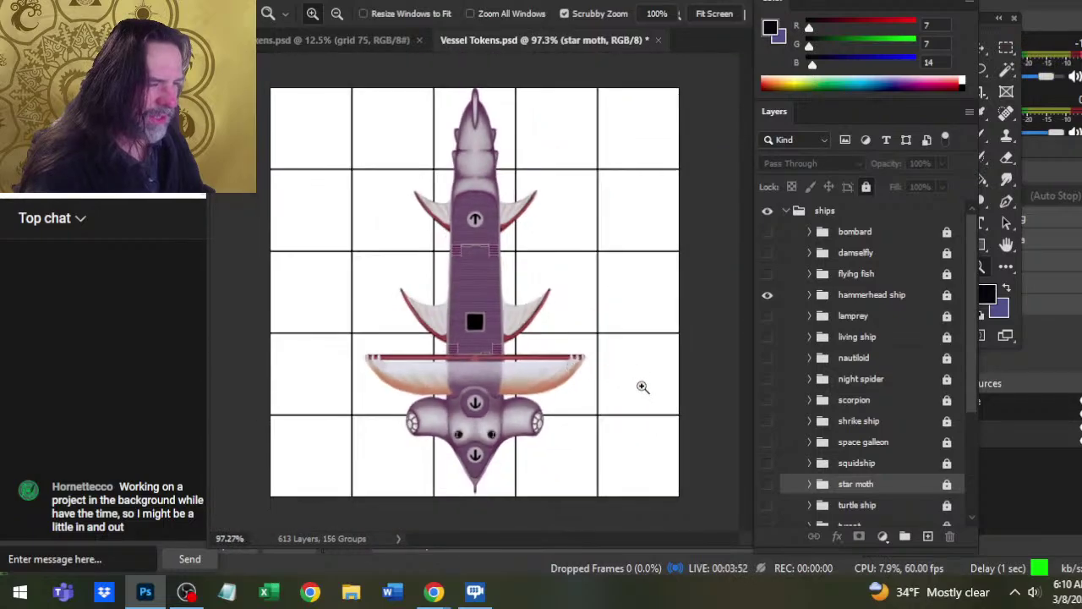
click(767, 295)
click(767, 316)
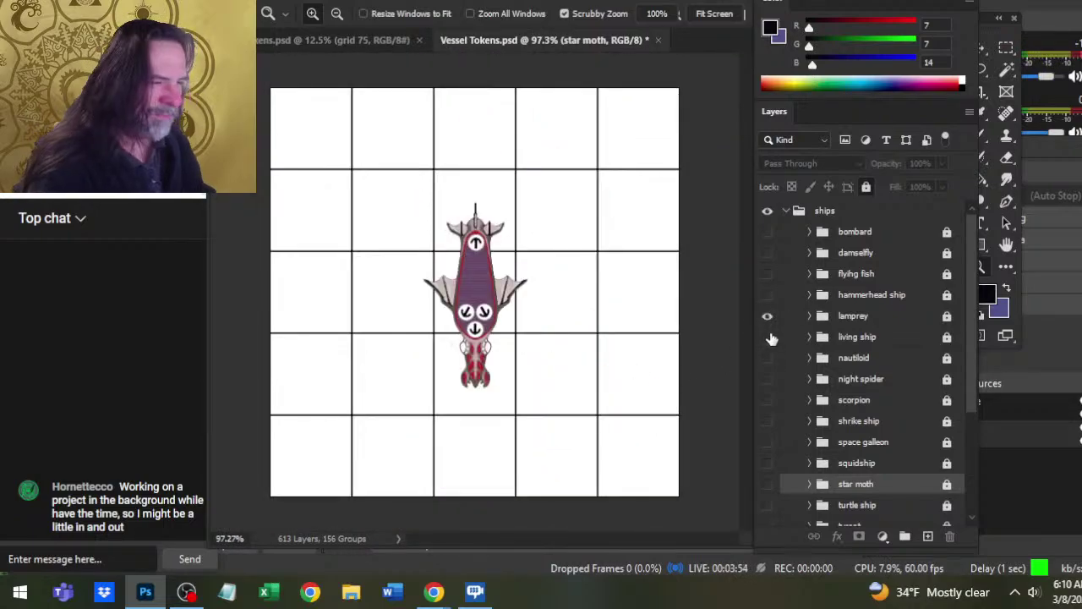
click(768, 316)
click(768, 337)
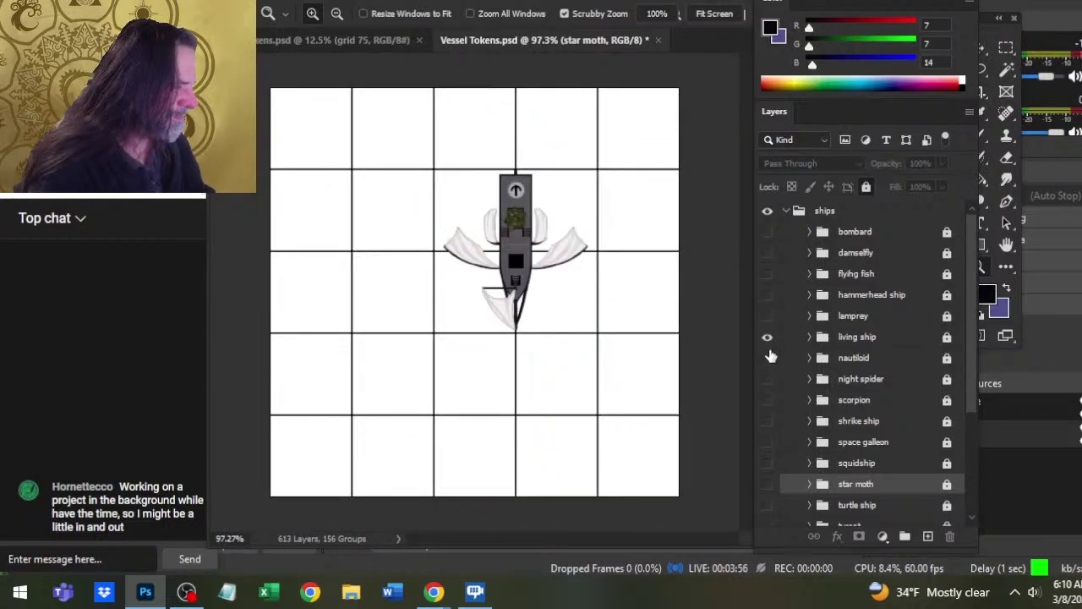
click(768, 338)
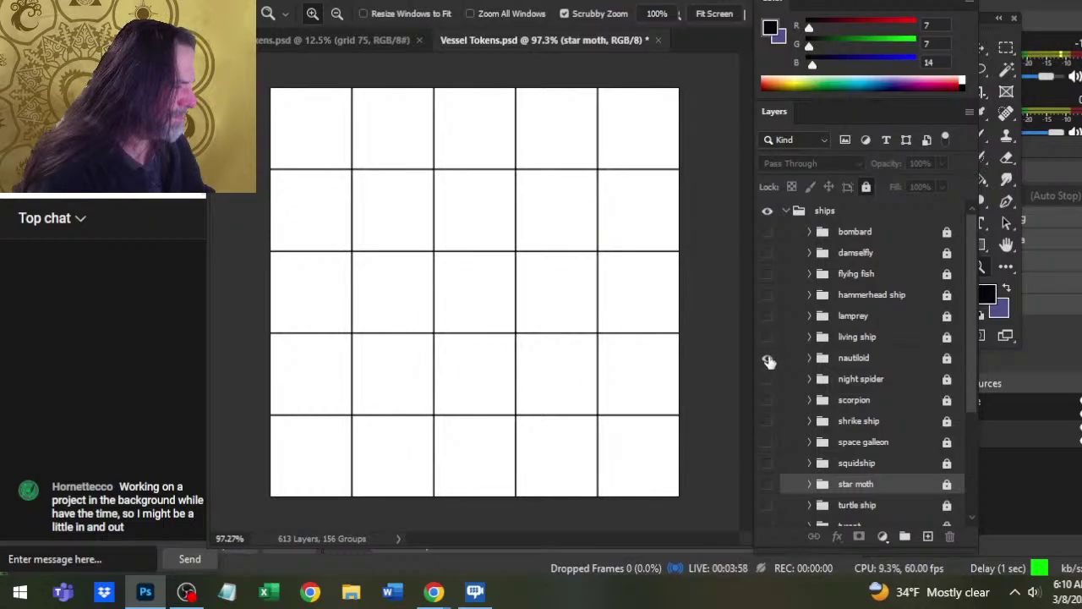
- Show the nautiloid, night spider and scorpion groups one after another, hiding each once its token is viewed
click(768, 357)
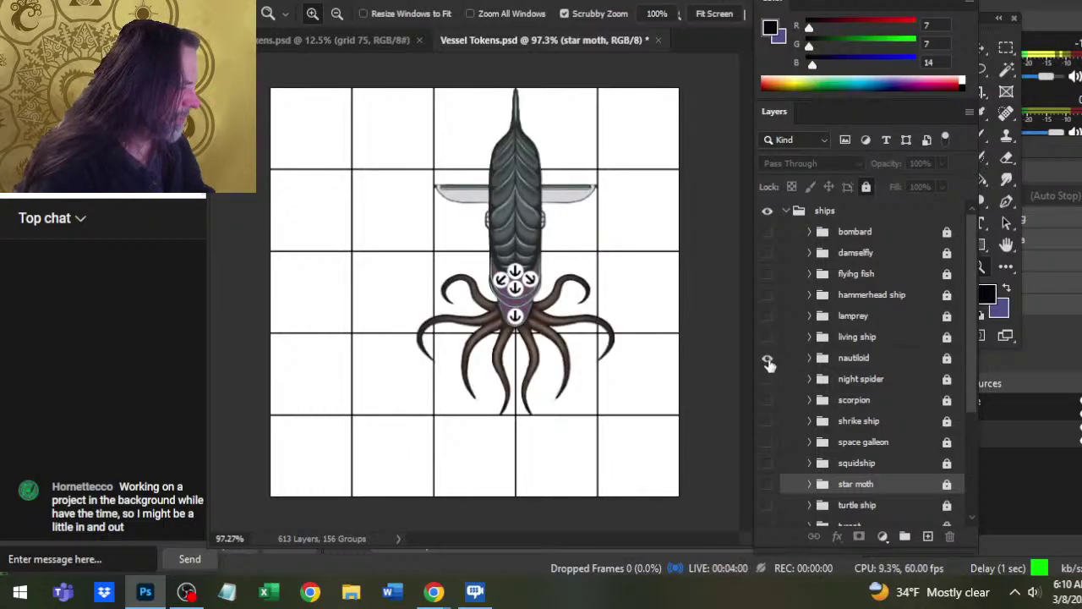
click(768, 358)
click(767, 380)
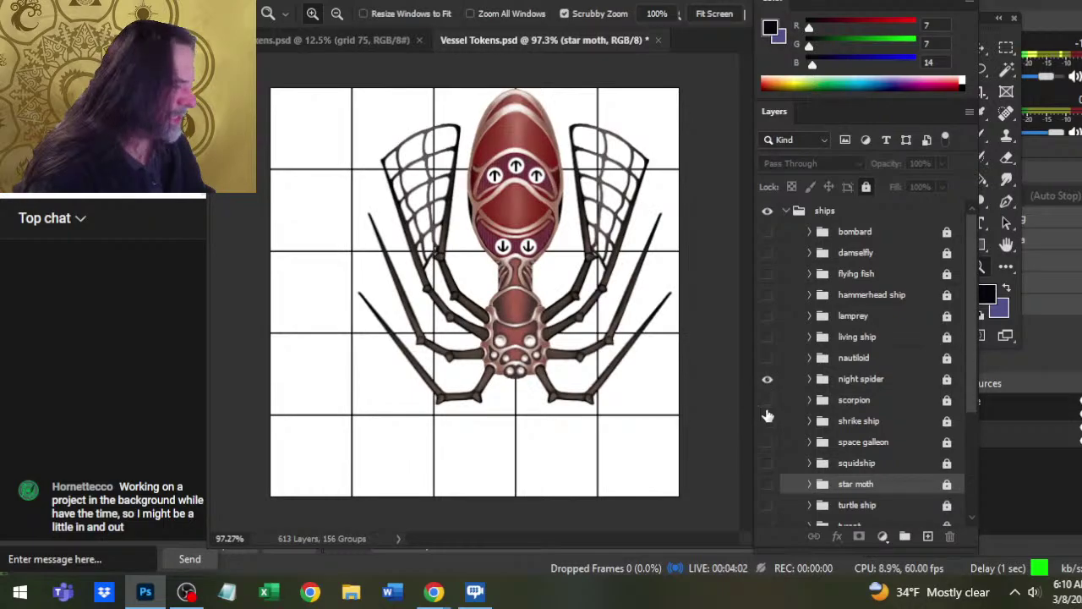
click(767, 380)
click(767, 400)
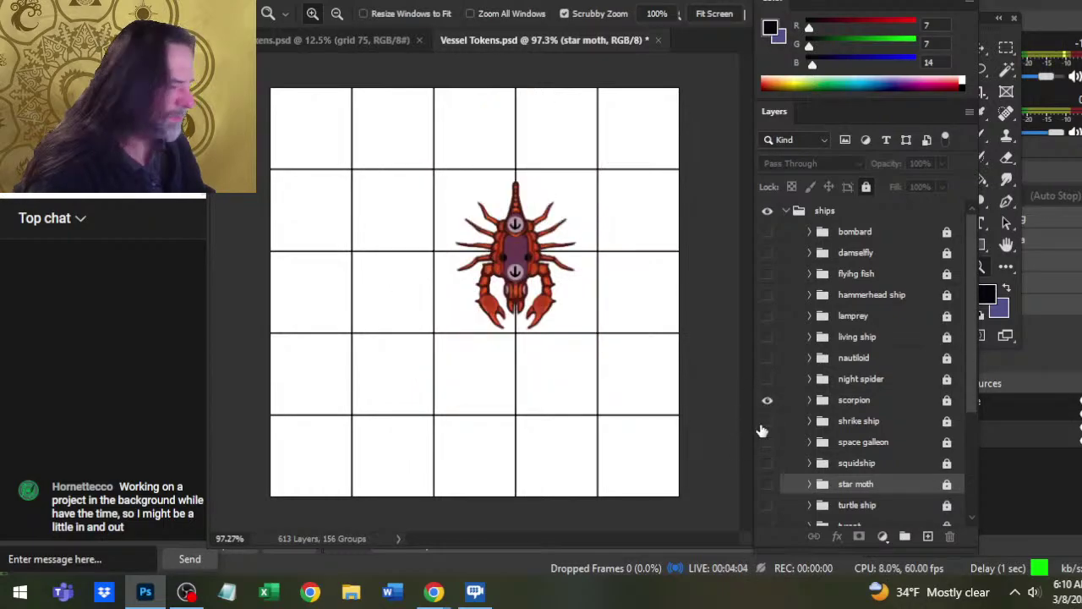
click(767, 400)
- View the shrike ship token, examine the space galleon token up close, and hide both groups
click(767, 420)
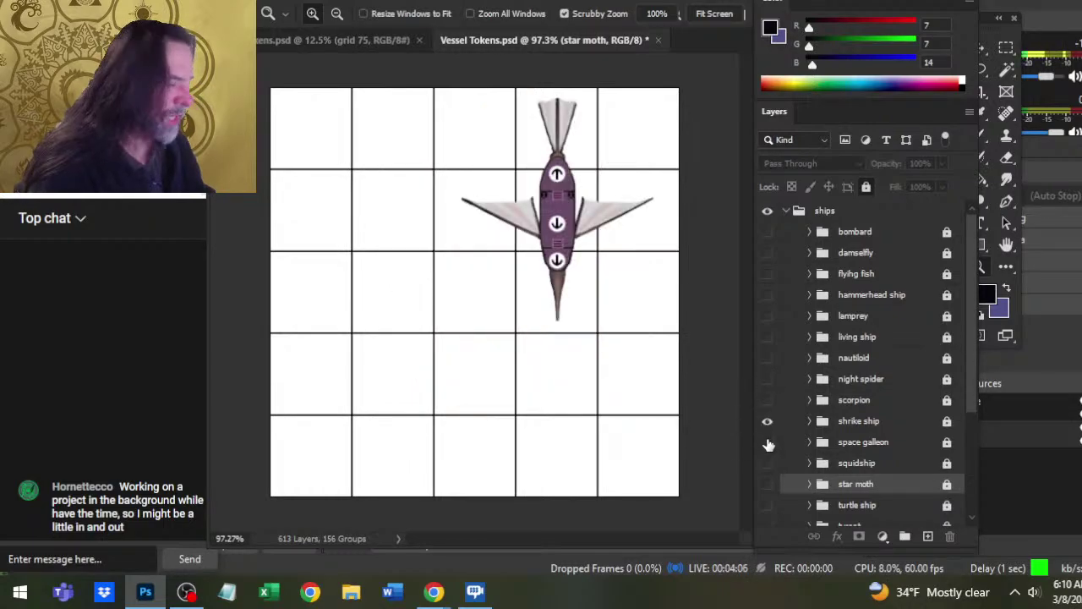
click(767, 420)
click(767, 441)
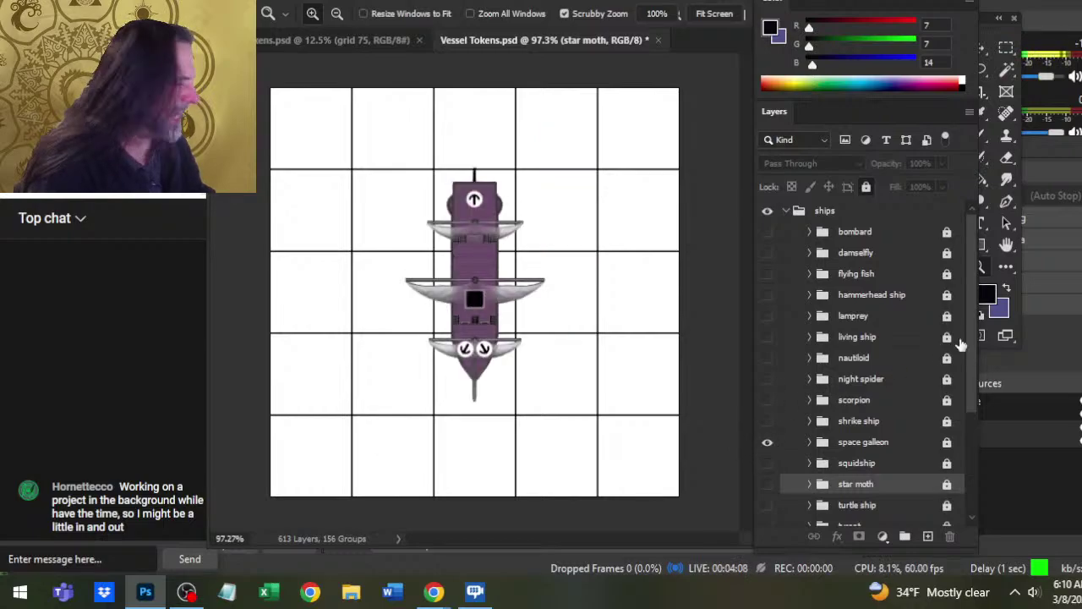
drag(970, 323, 971, 411)
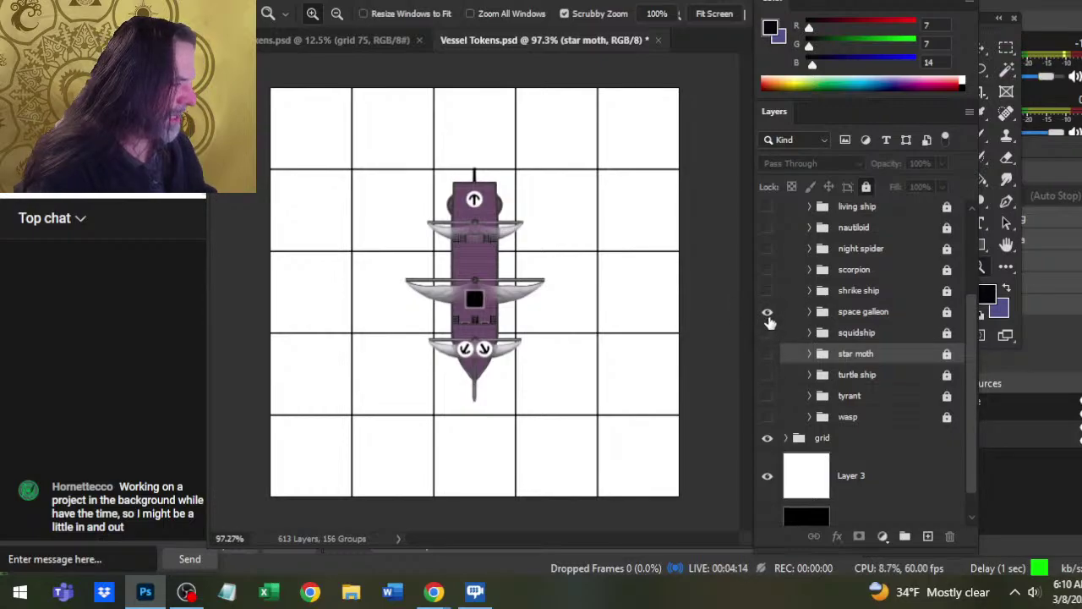
drag(461, 271, 521, 281)
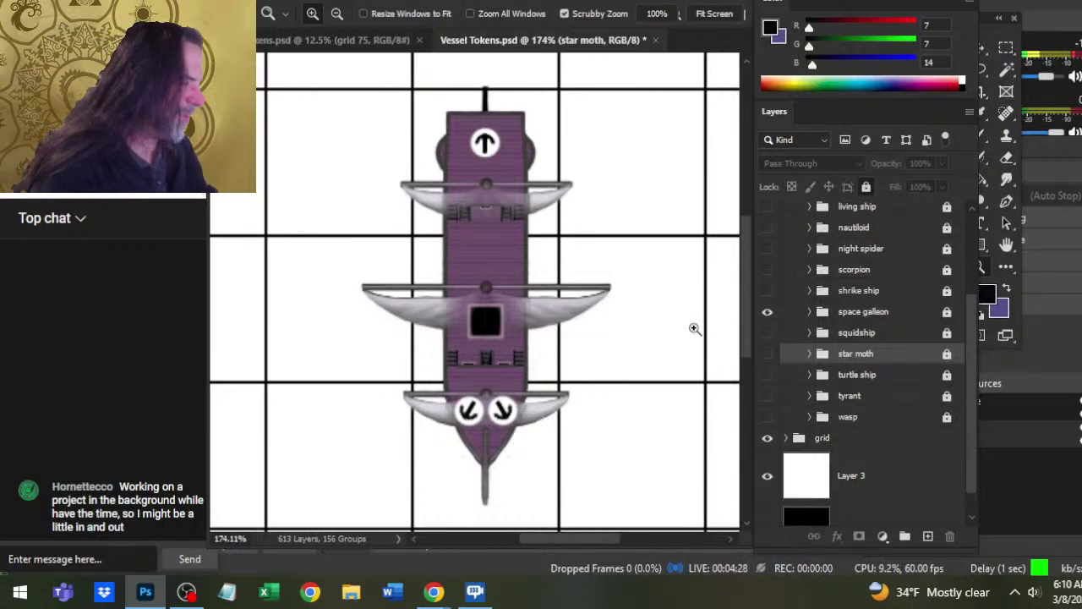
click(768, 312)
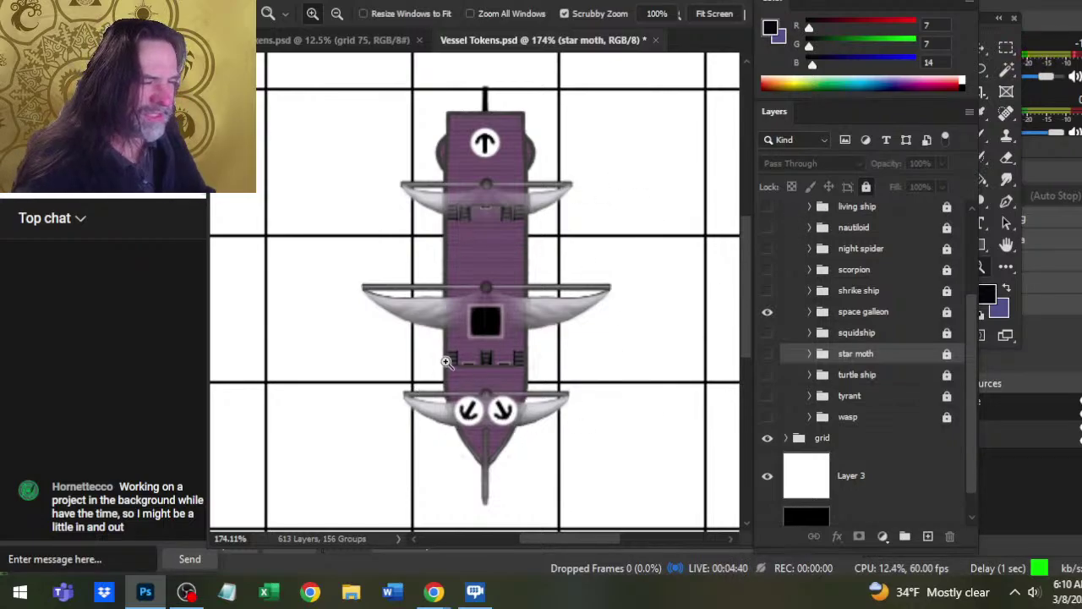
click(767, 312)
- Show the squidship group, examine the whole token on the grid, and hide the group
click(767, 332)
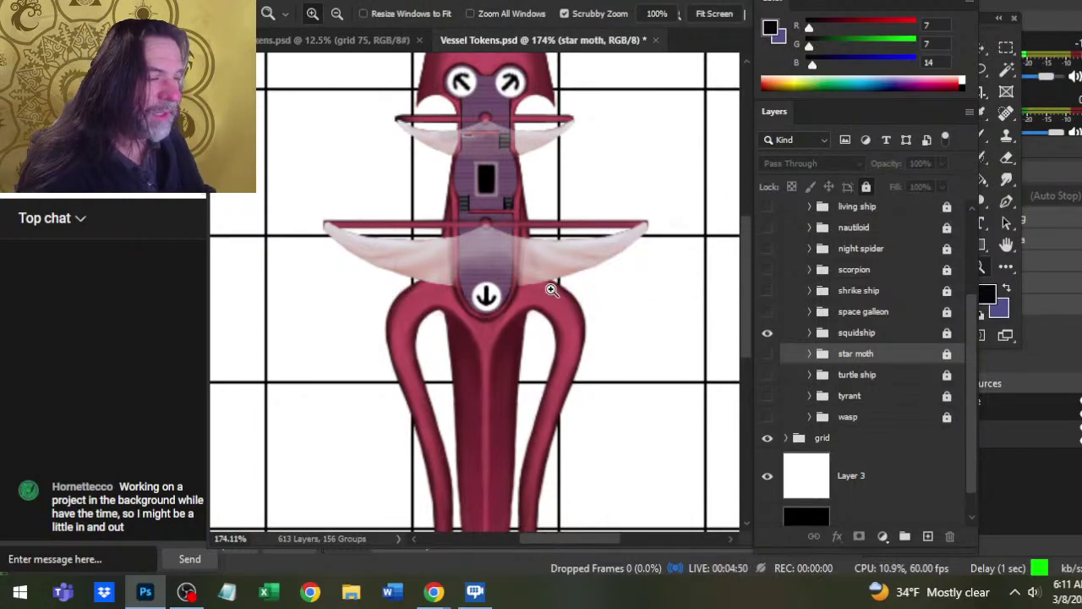
drag(633, 323, 559, 329)
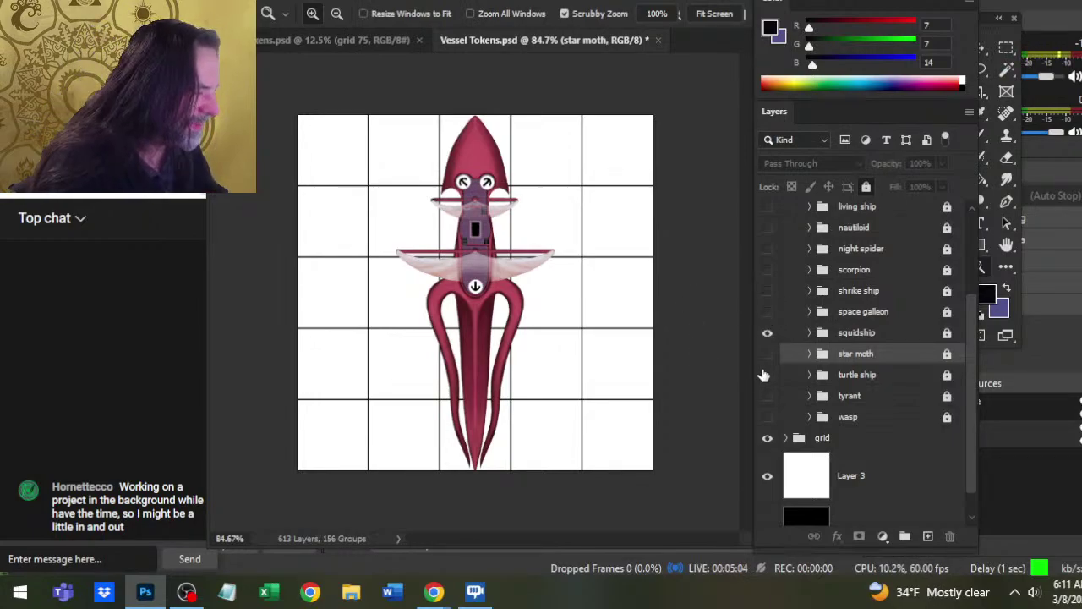
click(766, 332)
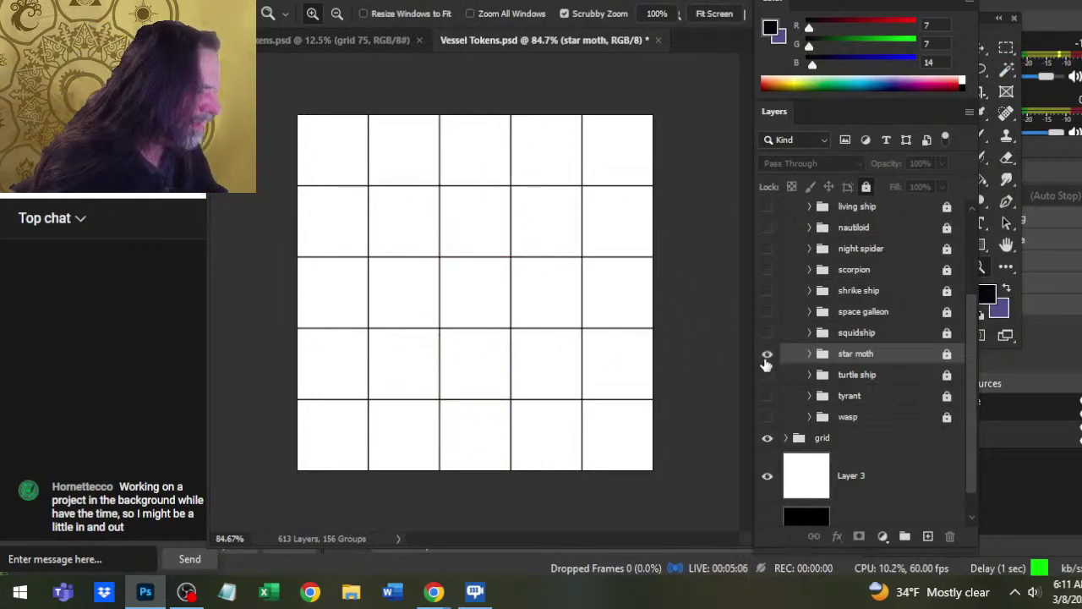
click(767, 353)
click(766, 353)
click(767, 333)
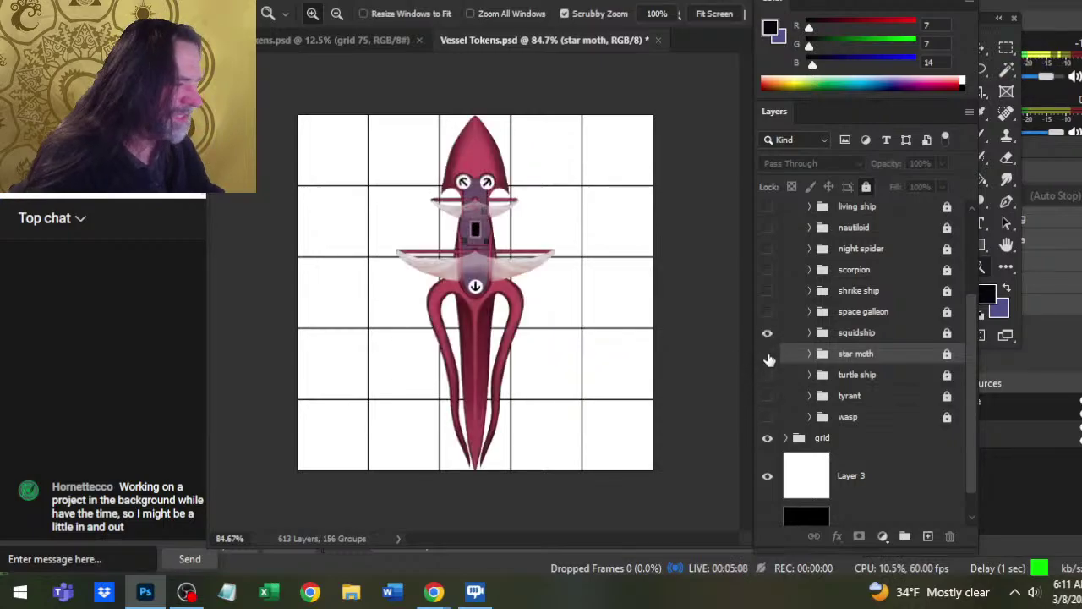
click(767, 332)
- Show and hide the star moth, turtle ship and tyrant groups in turn to view each token
click(767, 353)
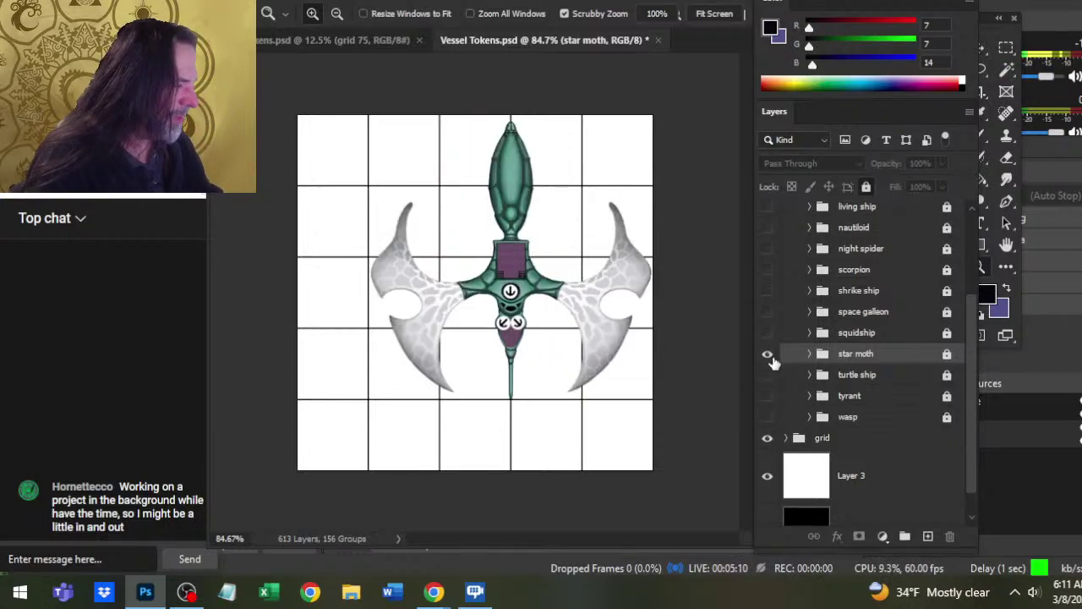
click(767, 353)
click(767, 375)
drag(576, 267, 718, 431)
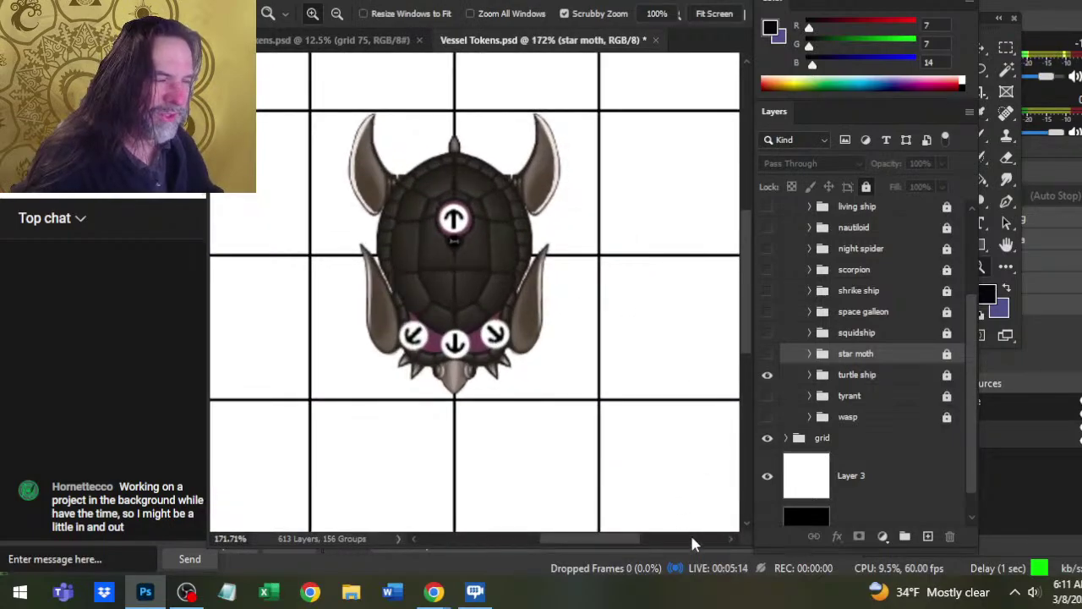
click(767, 374)
click(767, 396)
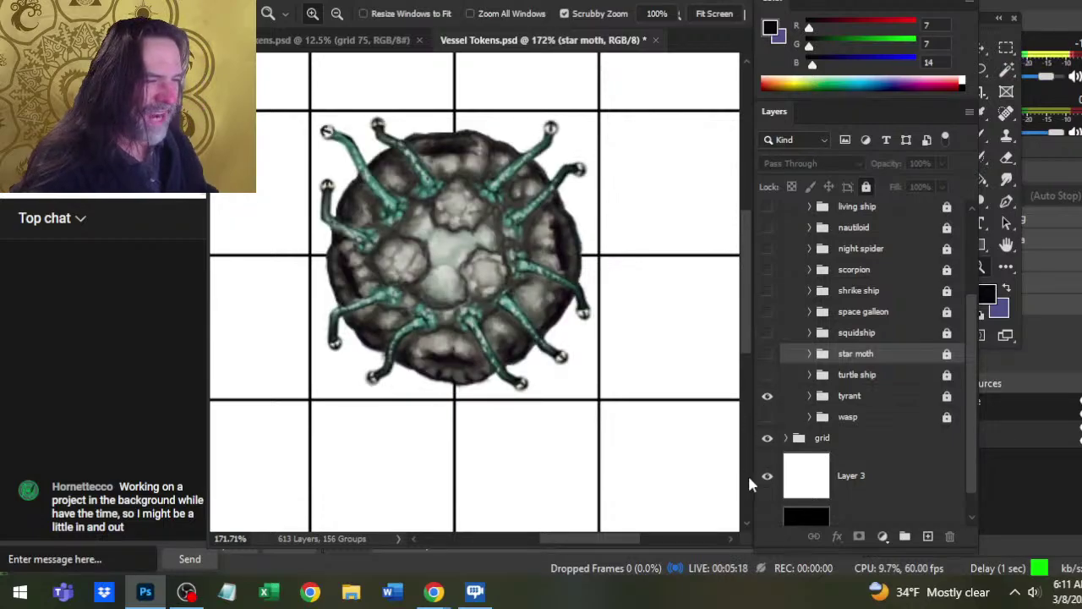
click(768, 398)
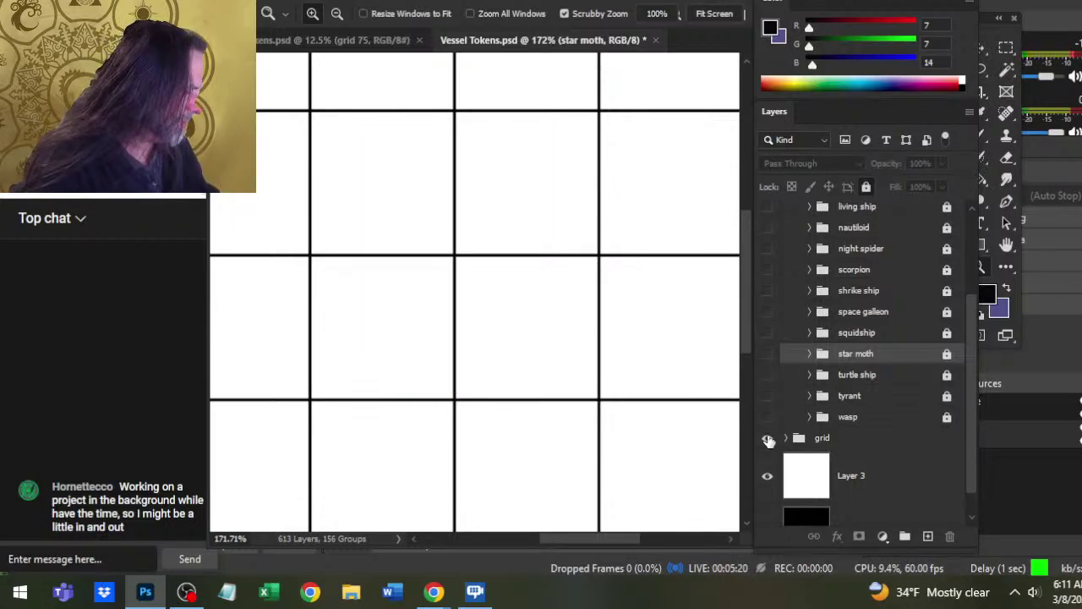
- Show the wasp group and examine its token on the grid
click(767, 417)
drag(612, 425, 559, 431)
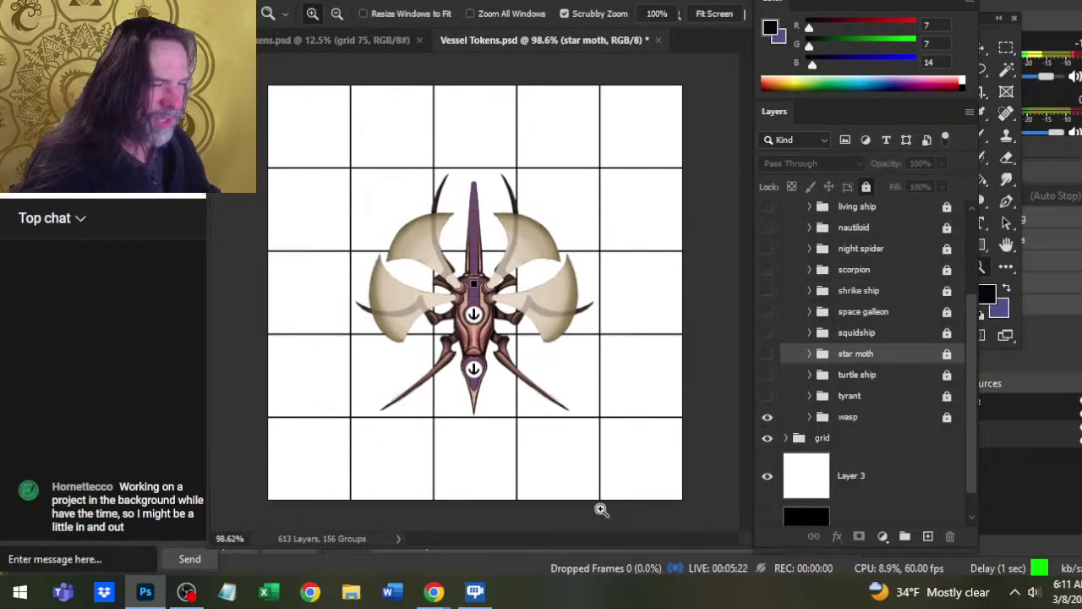
drag(465, 376, 500, 370)
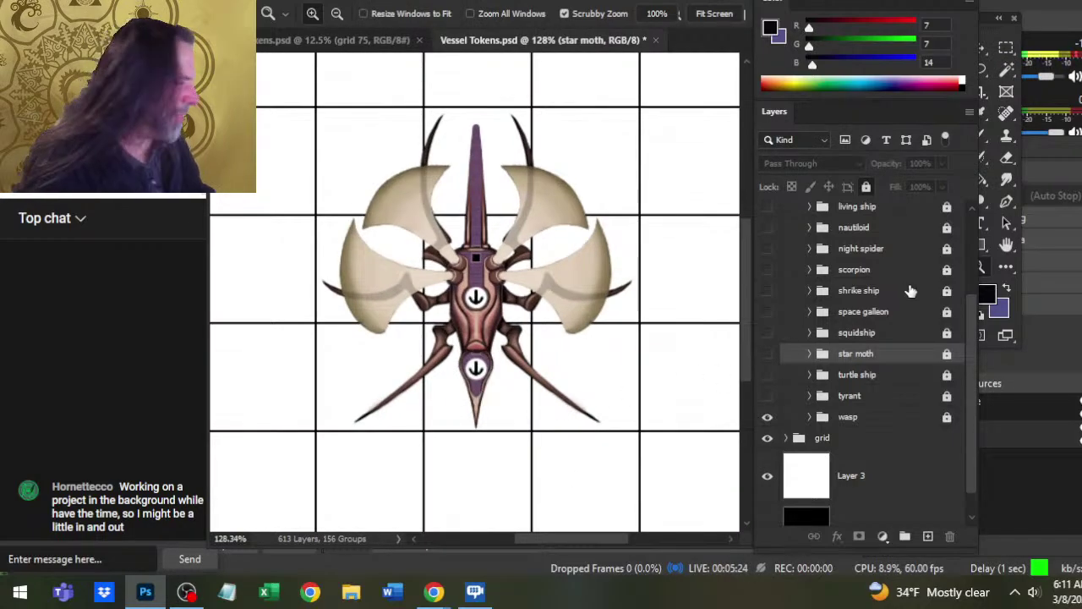
drag(969, 363, 966, 308)
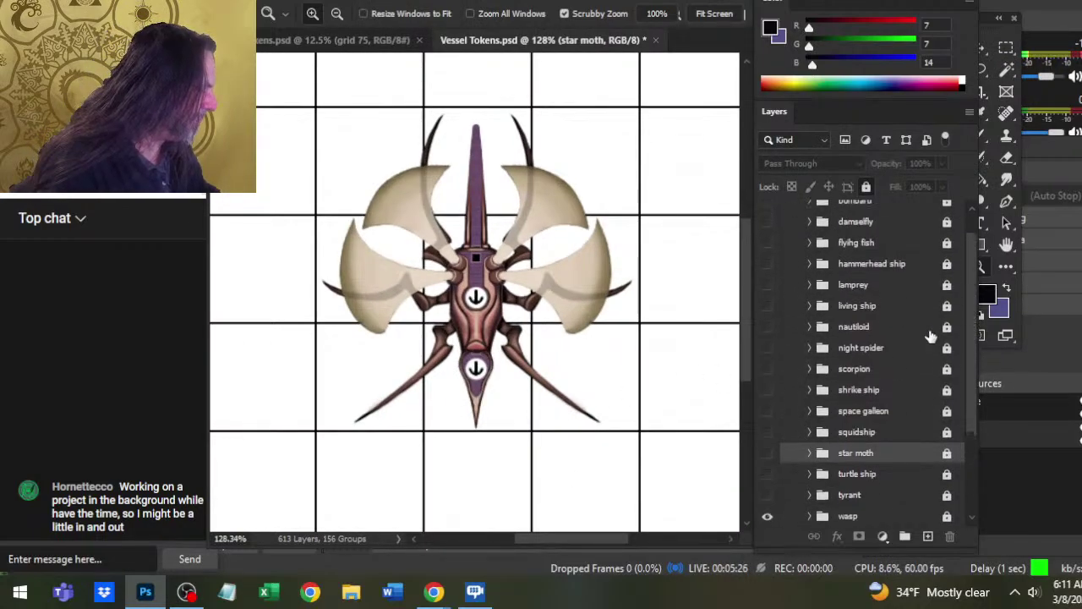
- Compare the damselfly token with the wasp token by alternating their visibility, leaving both groups hidden
click(767, 516)
click(768, 222)
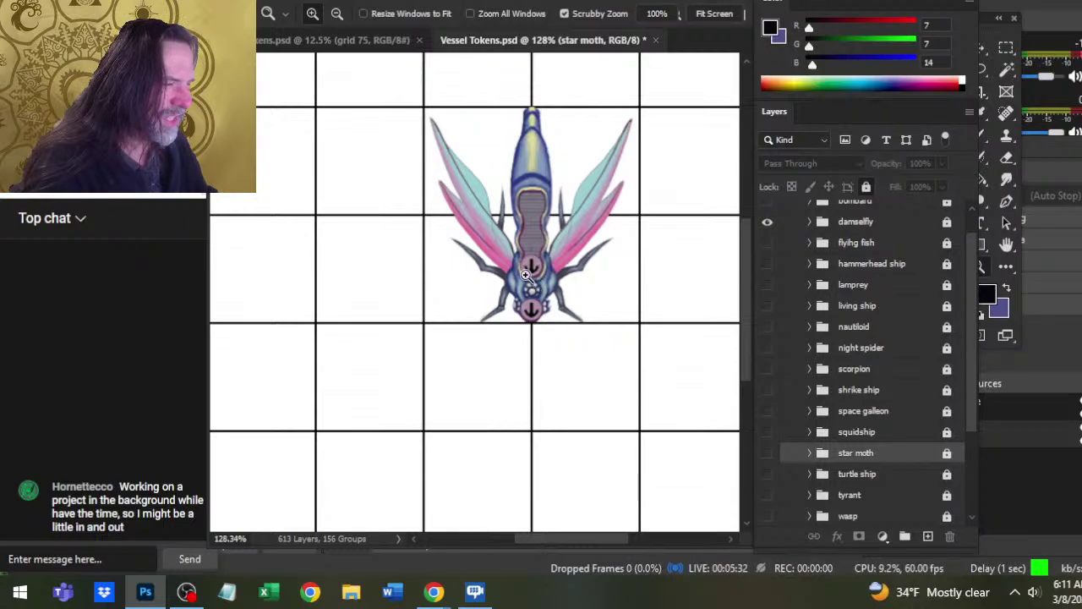
click(767, 223)
click(767, 518)
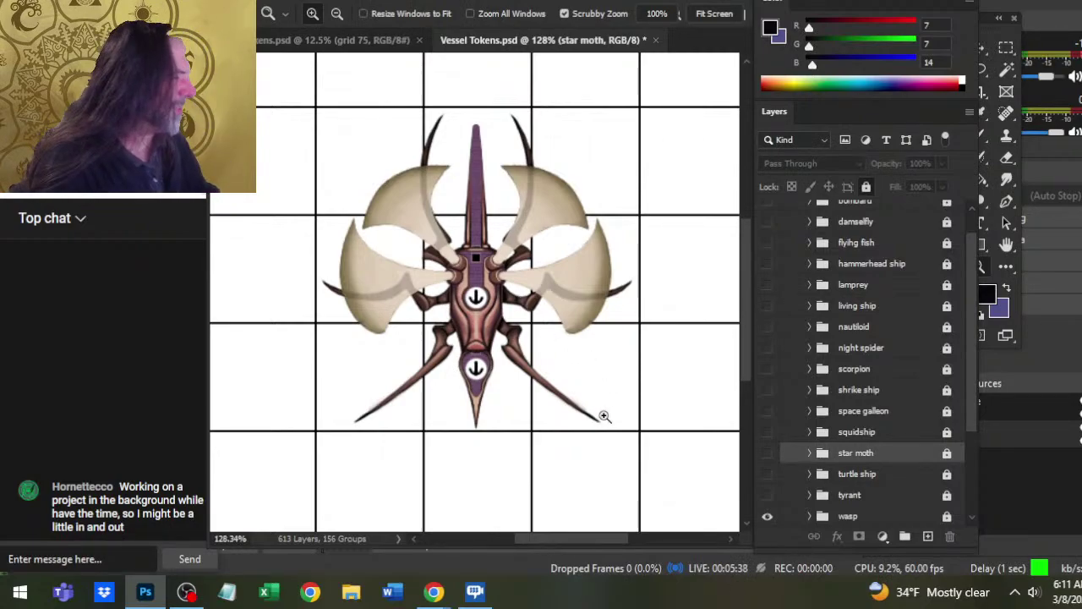
mouse_move(968, 358)
mouse_down()
mouse_move(973, 421)
mouse_move(974, 345)
mouse_move(977, 419)
mouse_move(962, 357)
mouse_up()
click(766, 443)
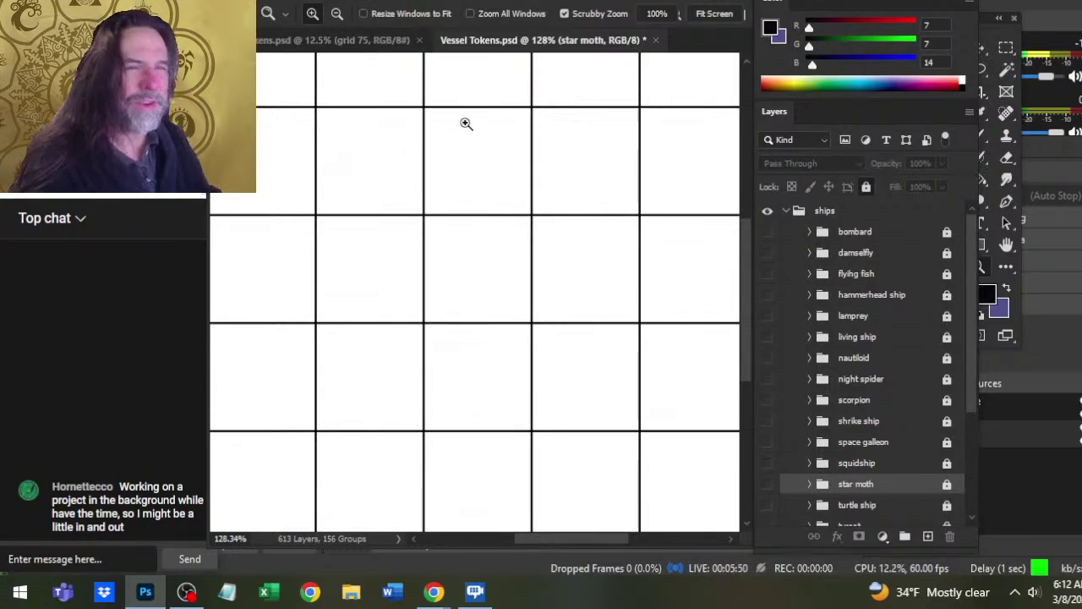
- Bring up the small craft sketches document, and open the recent document SCE Layout 2-18 in Word
click(357, 40)
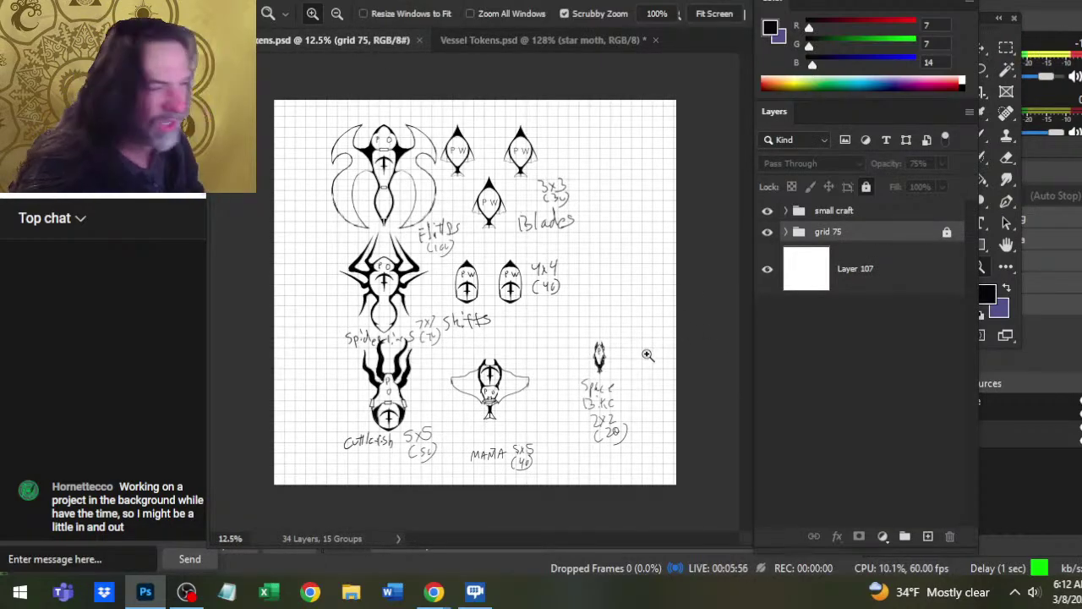
key(alt+Tab)
key(alt+Tab)
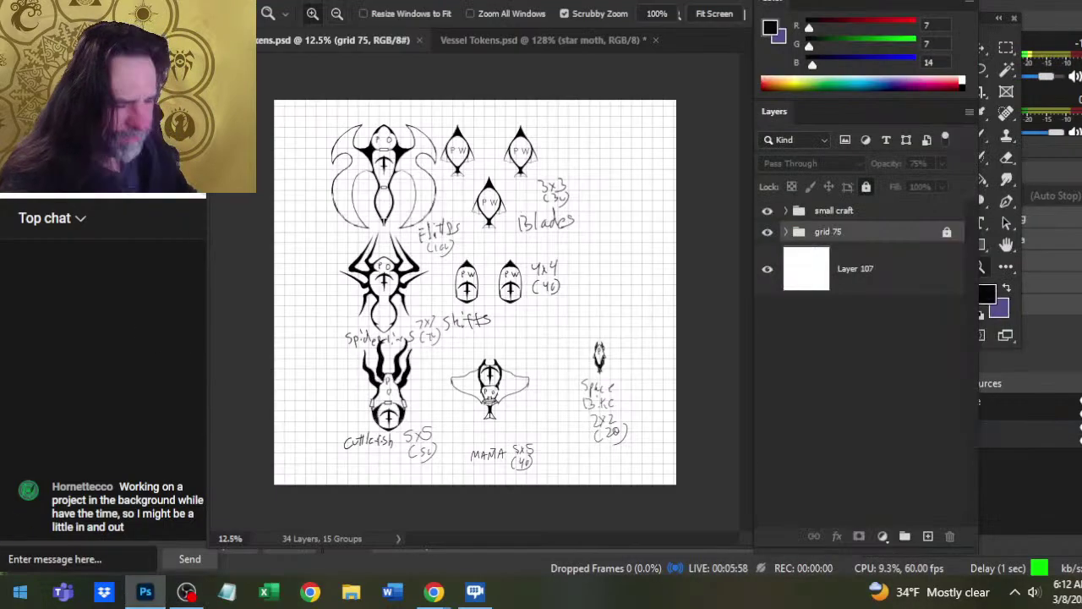
right_click(390, 592)
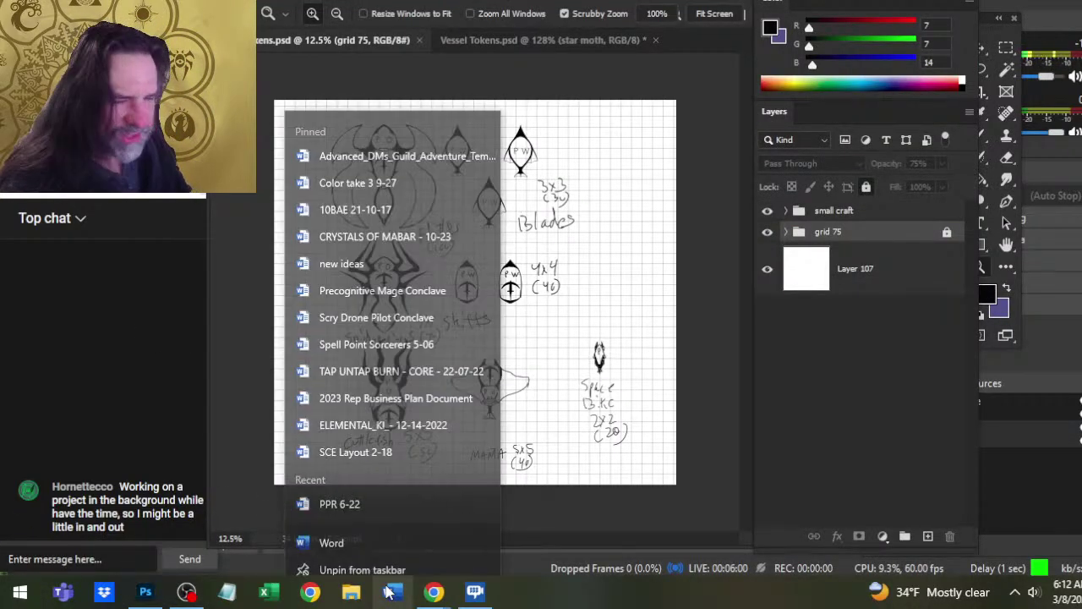
click(355, 439)
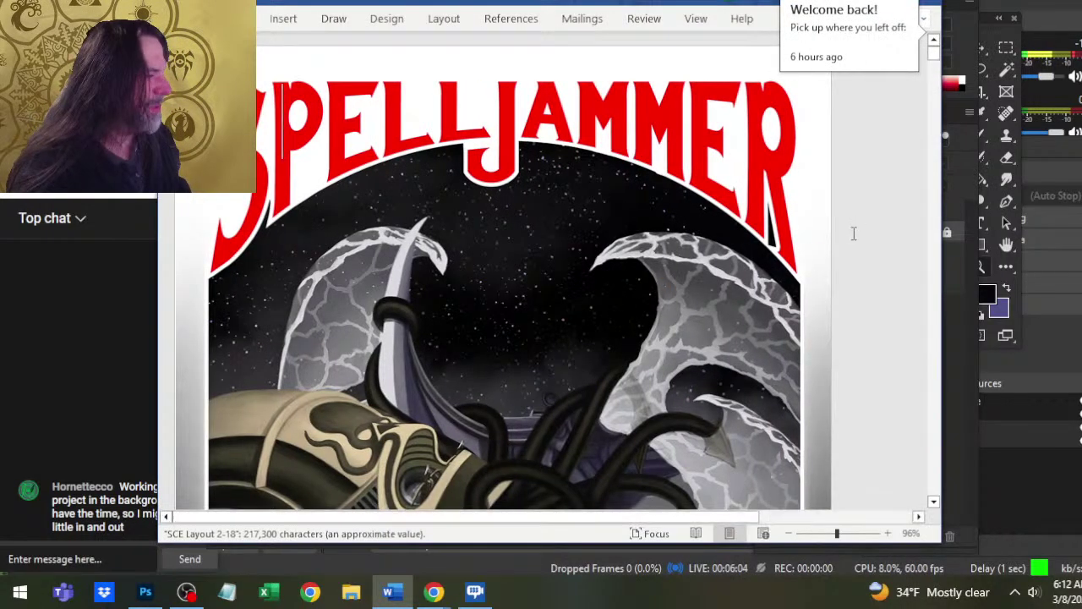
- Read through the layout document to the Pre-Generated Ships section and examine its Vessels and Craft tables
scroll(660, 296, down, 15)
scroll(645, 322, down, 20)
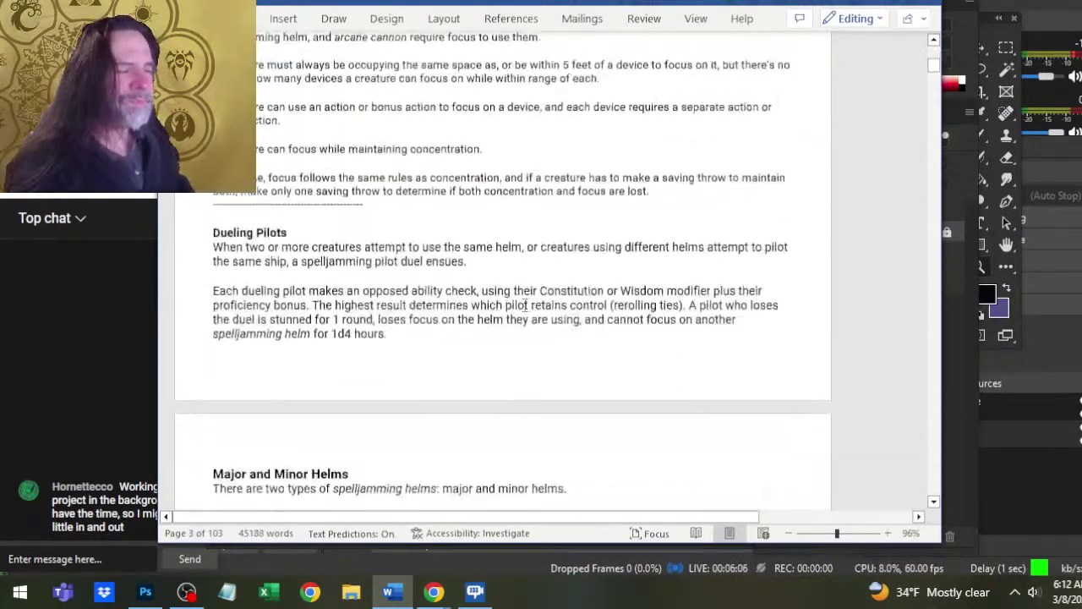
scroll(482, 380, down, 20)
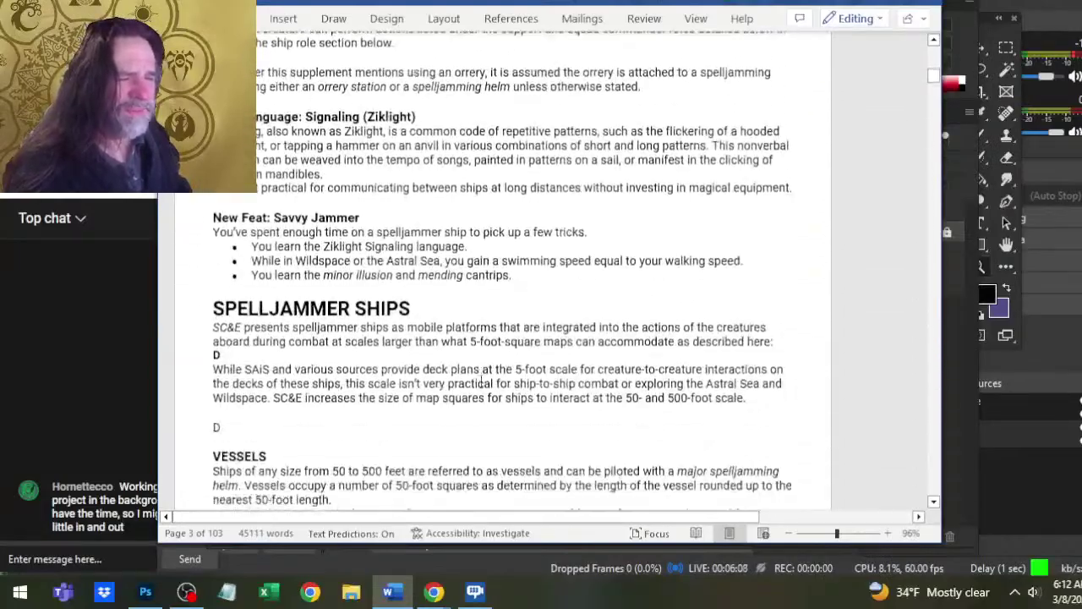
scroll(462, 372, down, 20)
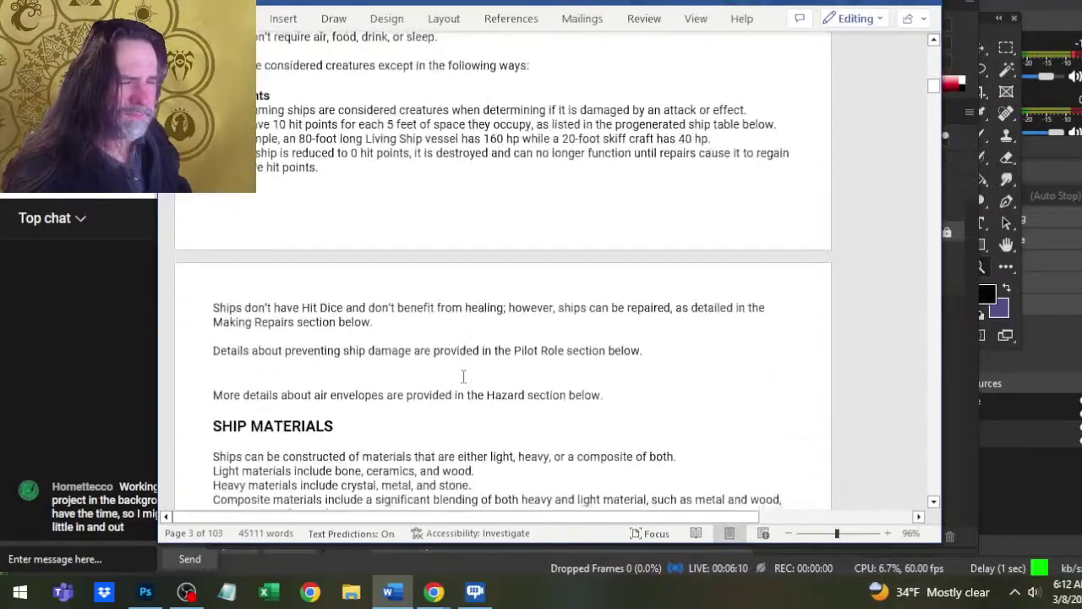
scroll(435, 315, down, 20)
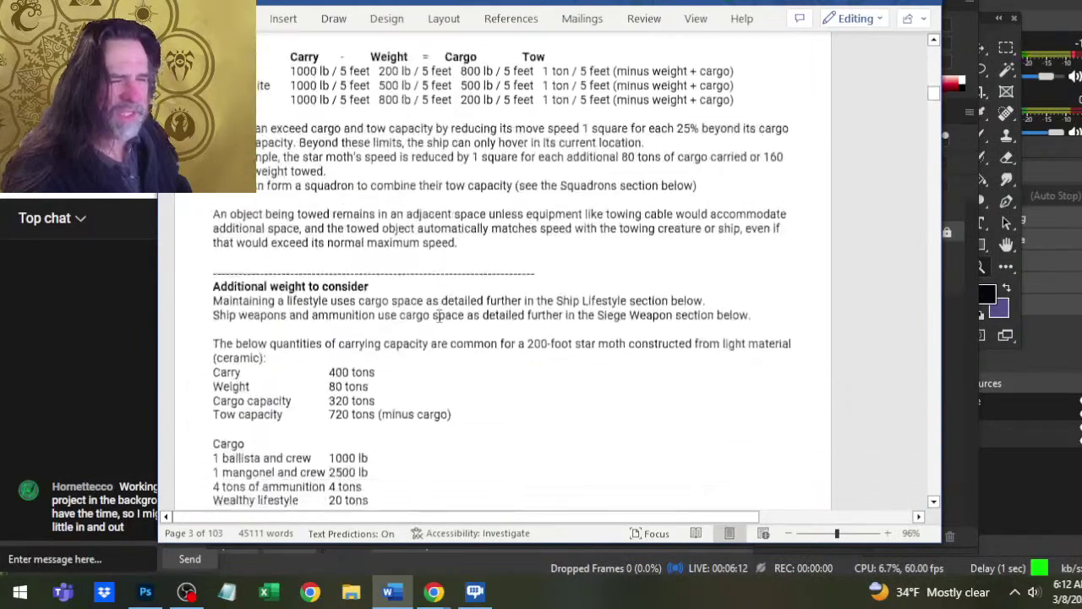
scroll(446, 318, up, 2)
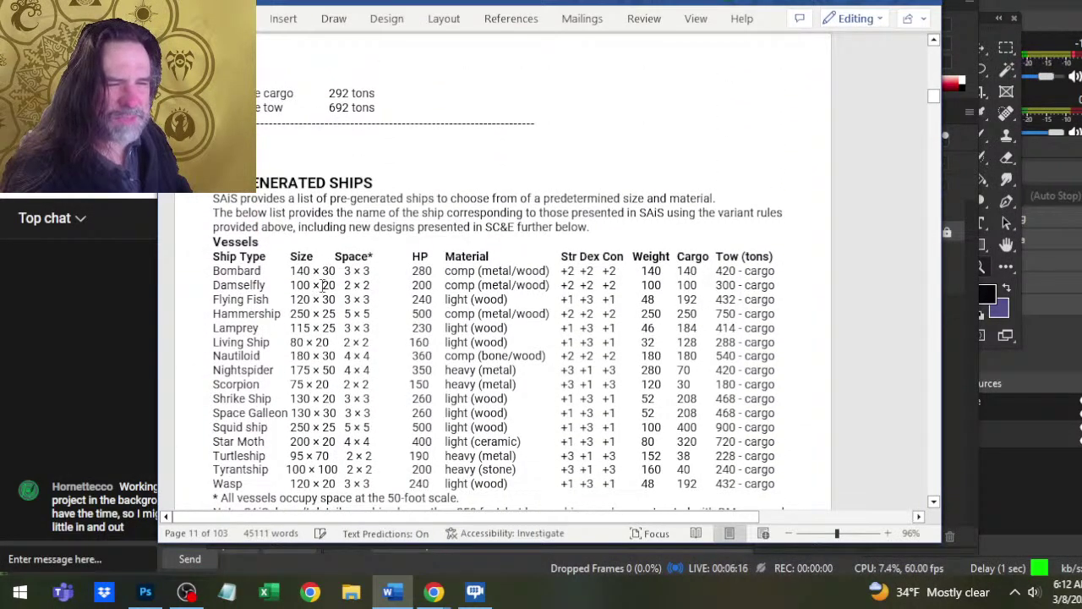
scroll(321, 283, down, 1)
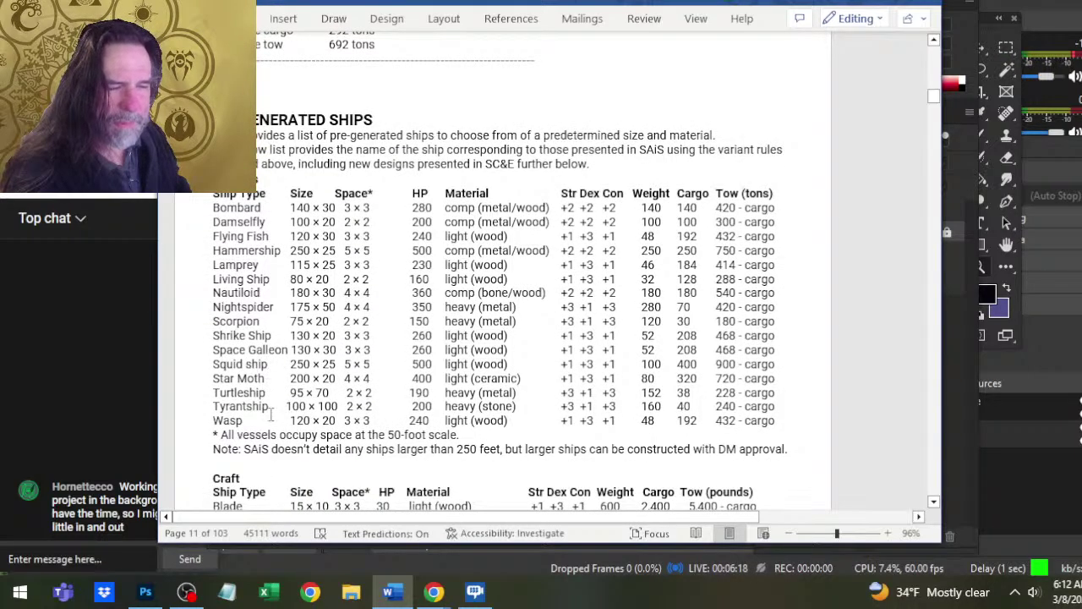
scroll(271, 413, down, 5)
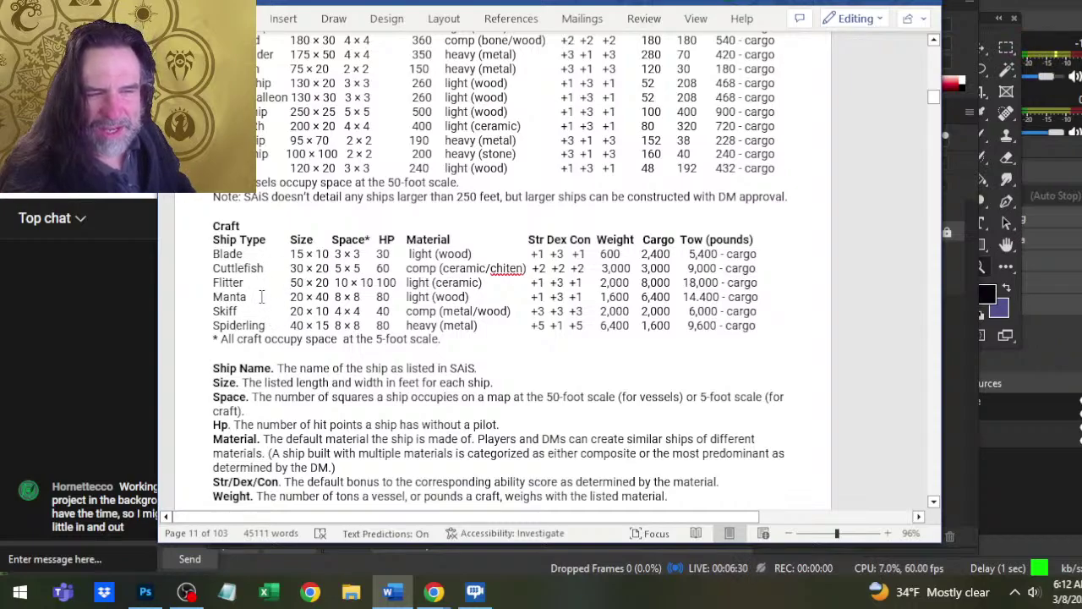
- Change the Manta entry in the Craft table to "Manta ray"
click(290, 304)
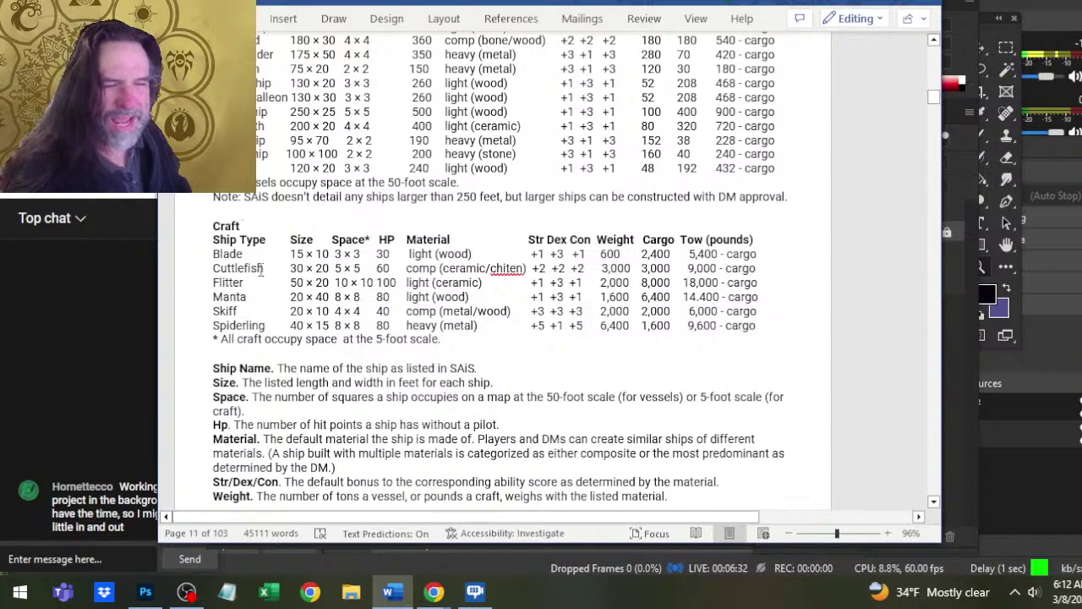
text(ra)
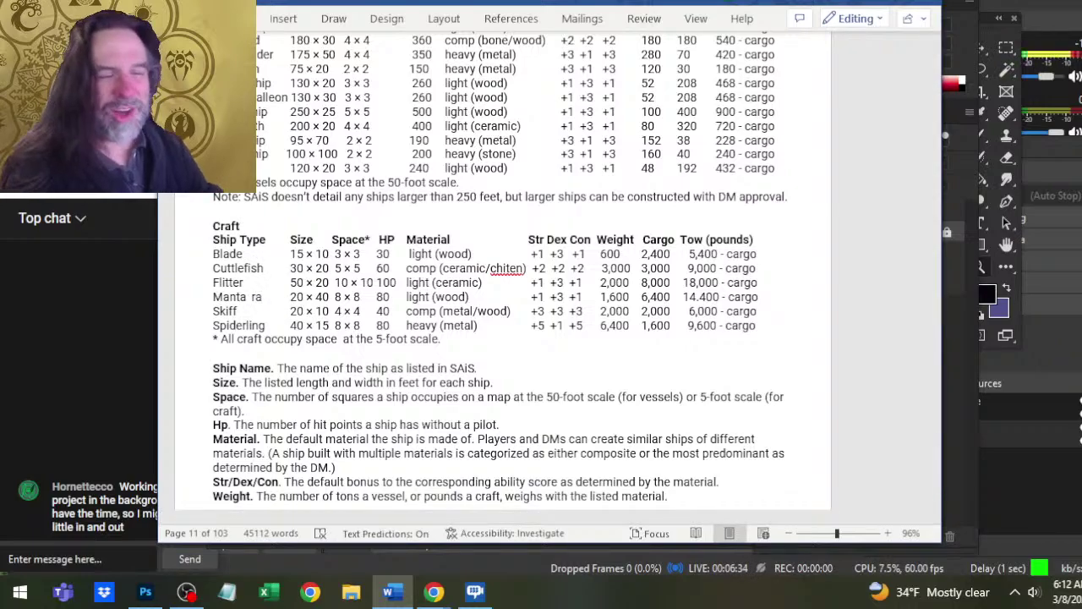
text(u)
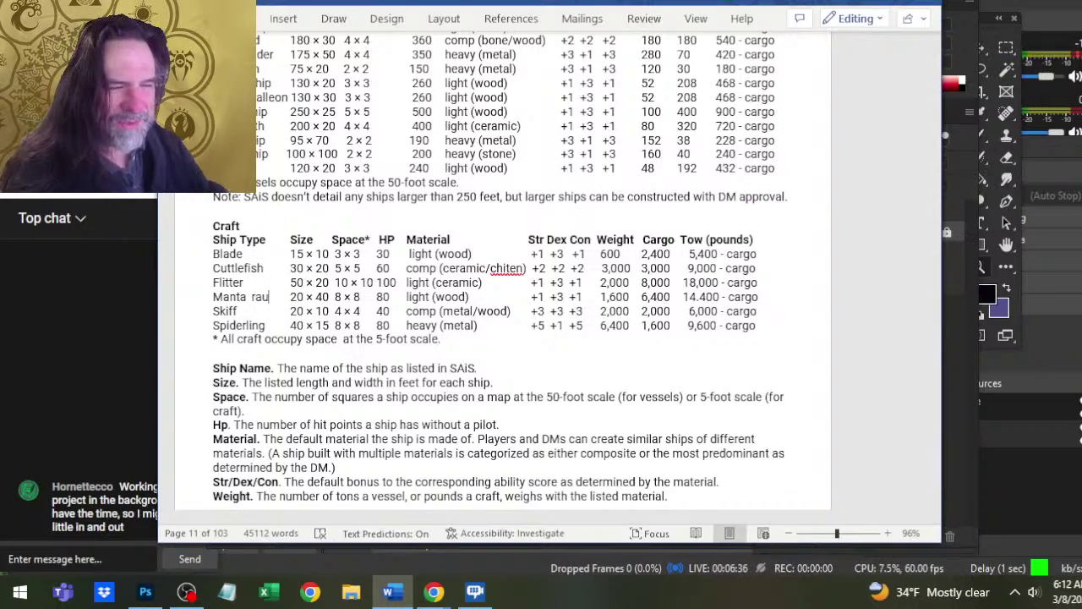
key(BackSpace)
text(y)
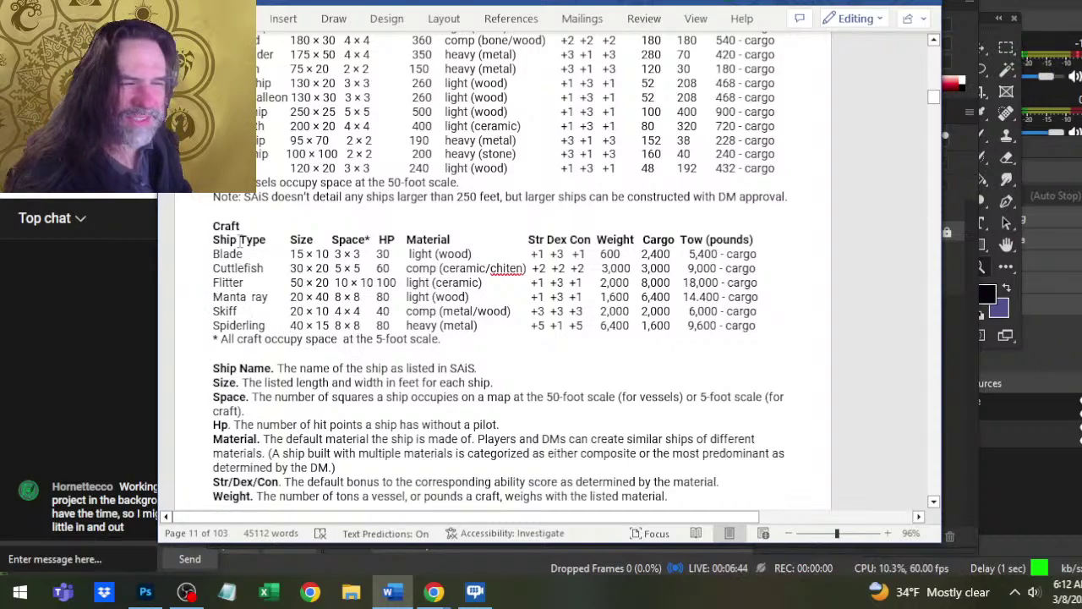
- Review the Vessels table once more, and close SCE Layout 2-18 with its changes saved
scroll(425, 433, up, 3)
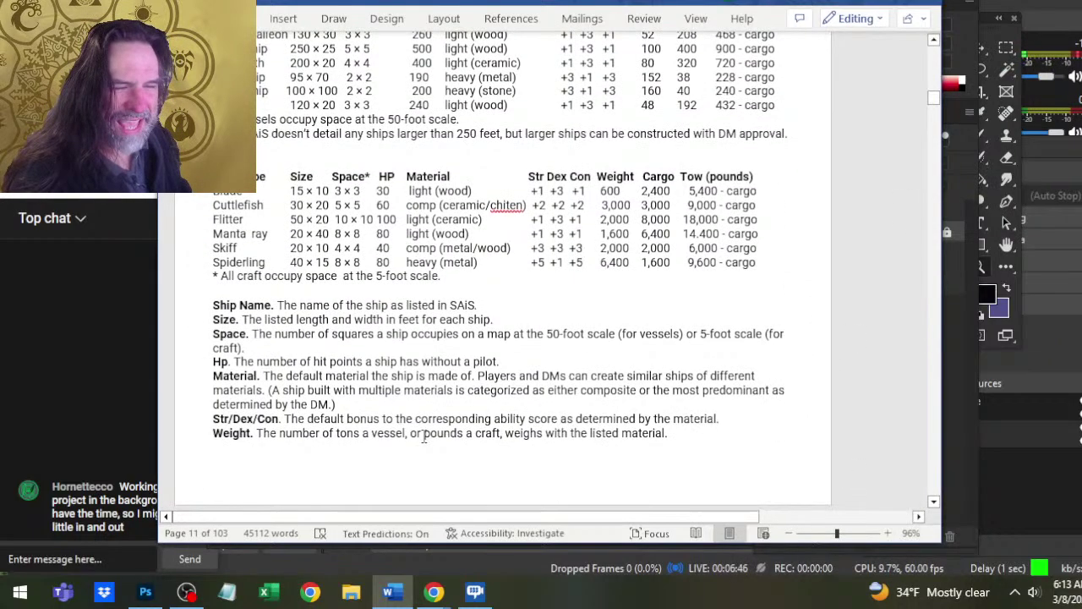
scroll(424, 437, up, 5)
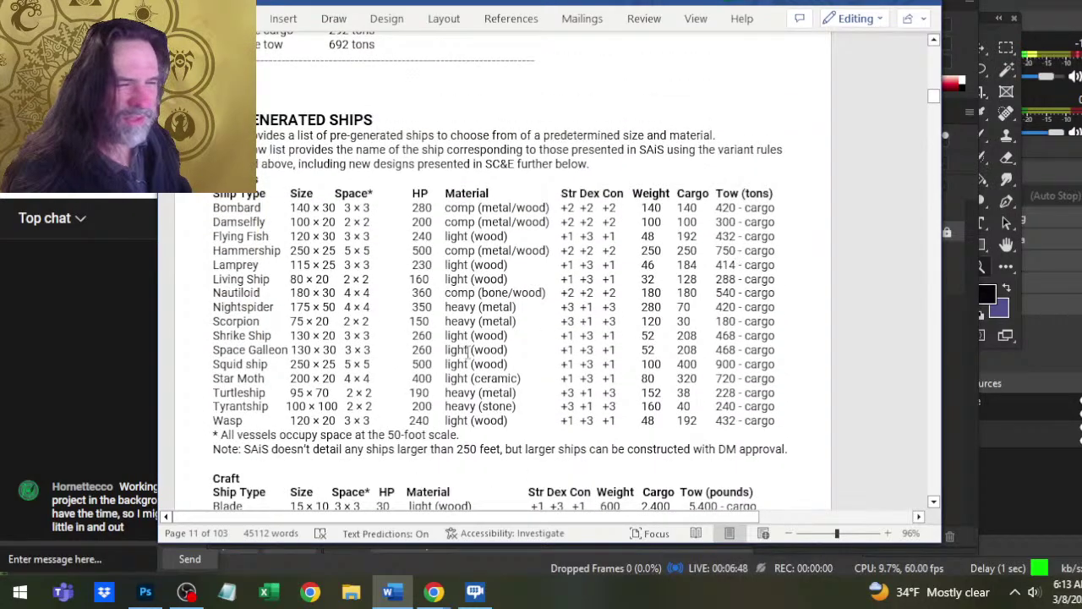
key(alt+Tab)
key(alt+Tab)
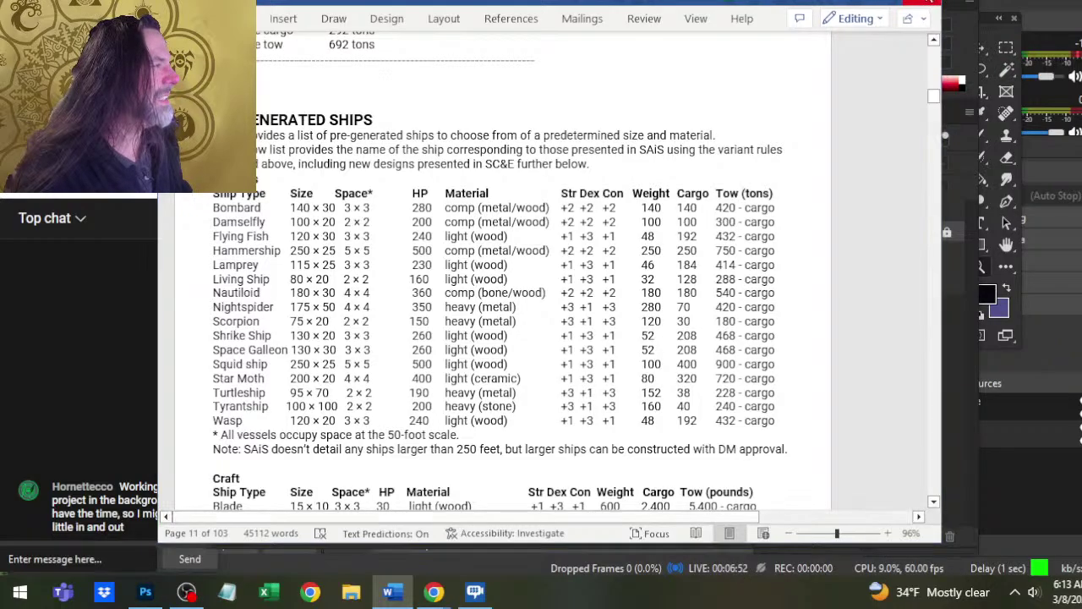
click(927, 2)
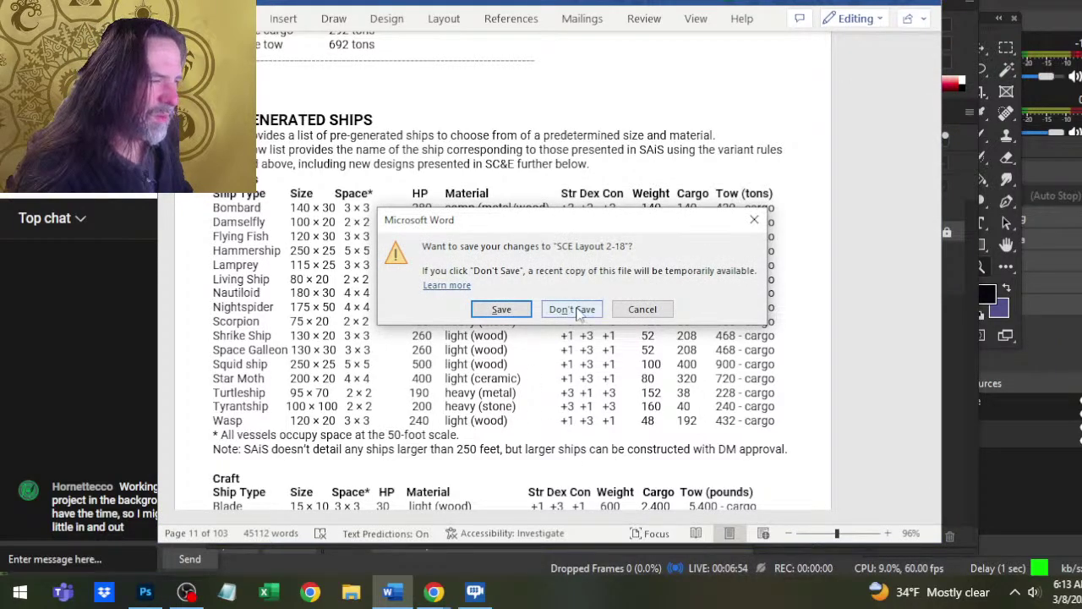
click(502, 309)
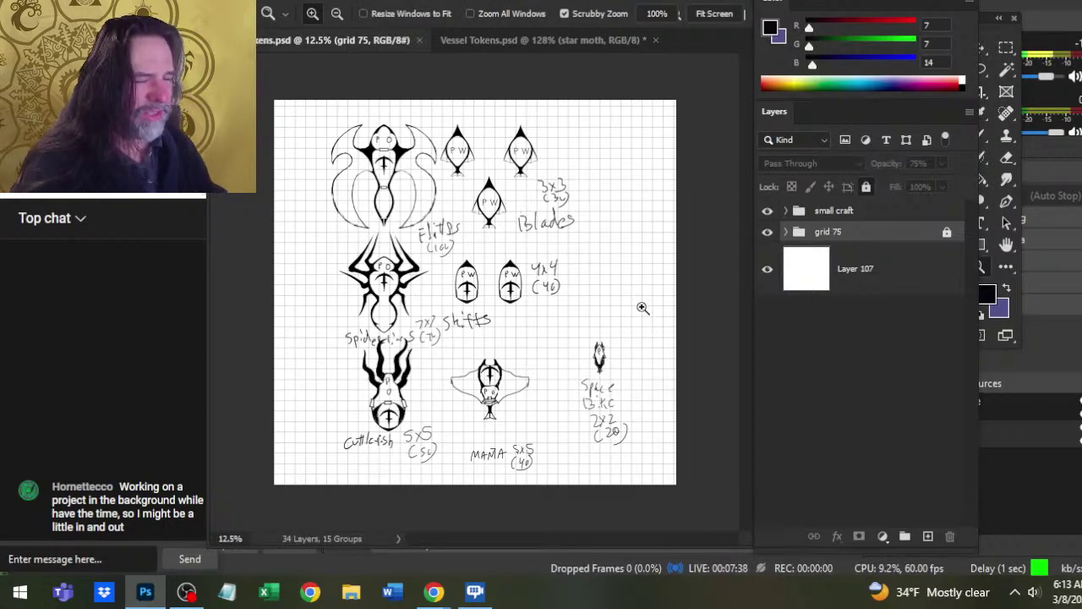
- Check the small craft group by toggling its visibility, and lower the group's opacity to 28%
click(768, 212)
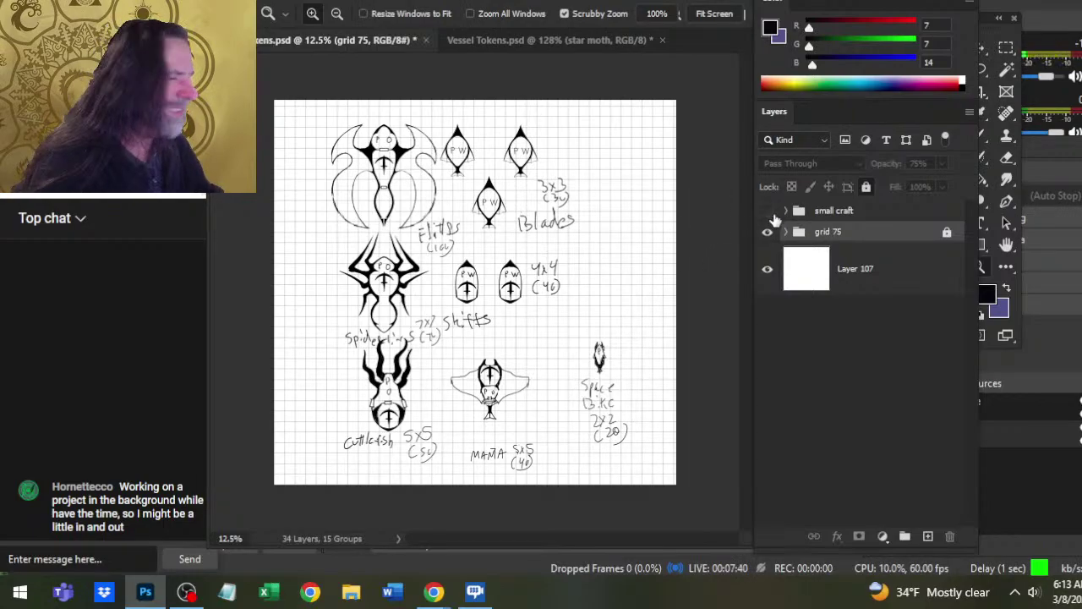
click(768, 212)
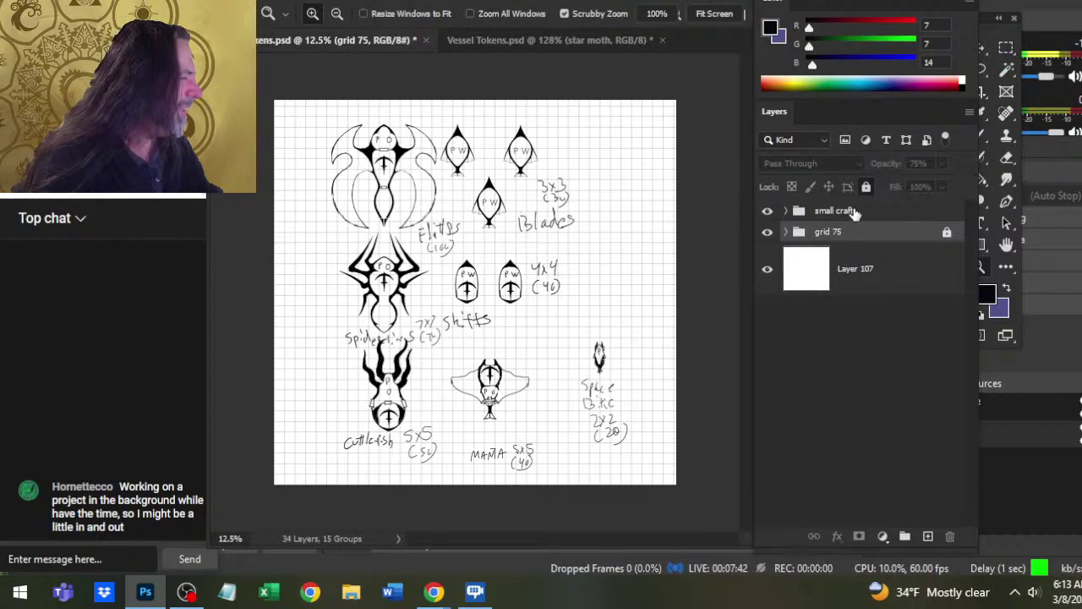
click(855, 211)
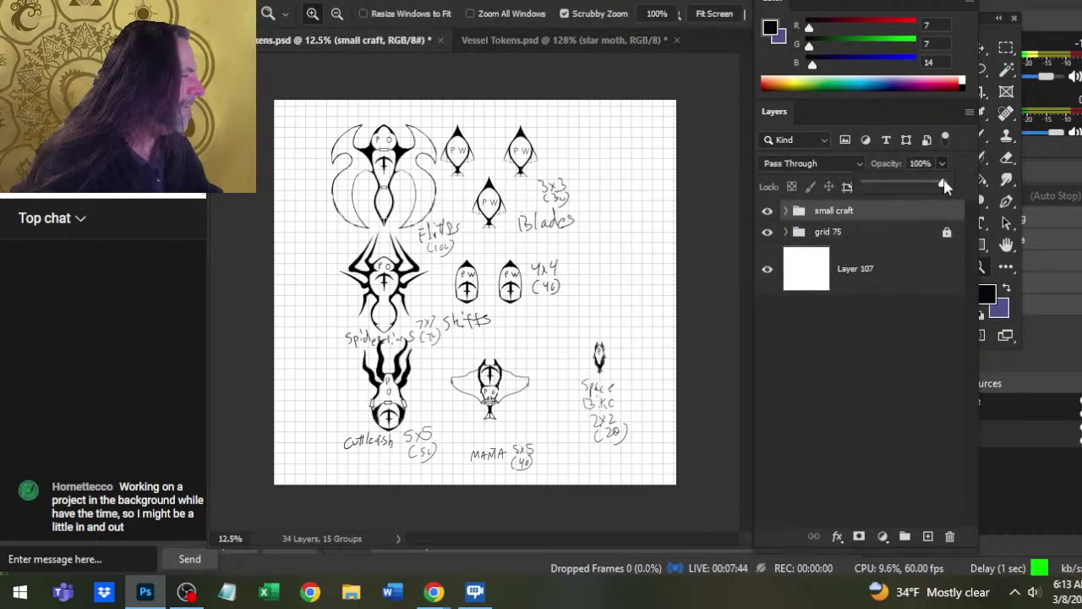
drag(899, 195, 886, 210)
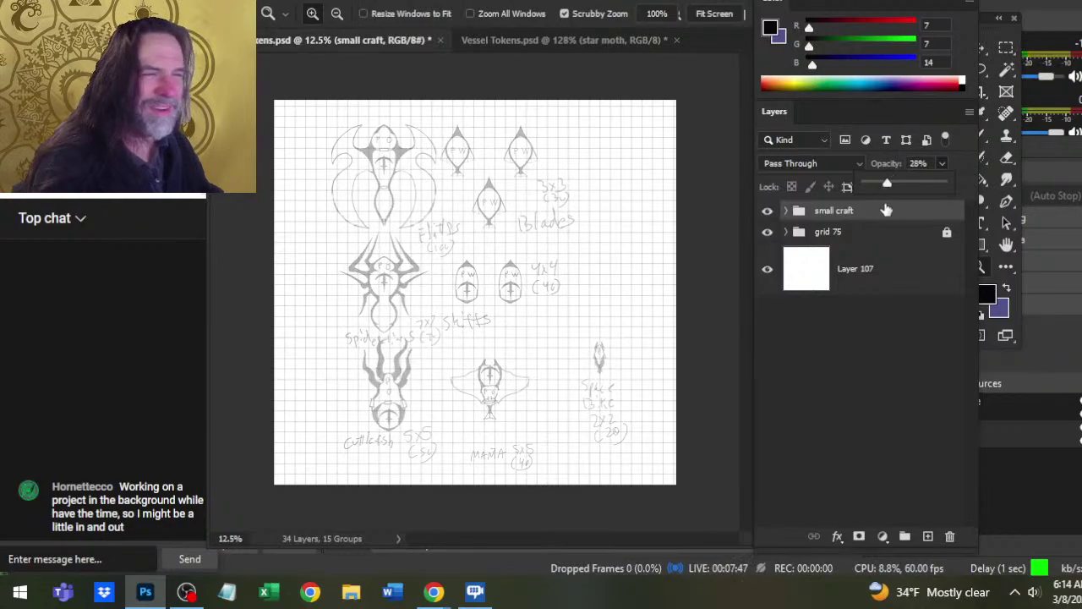
- Add a new empty layer above the small craft group and set the foreground colour to pure black (0, 0, 0)
click(928, 536)
drag(809, 29, 803, 30)
drag(809, 46, 794, 51)
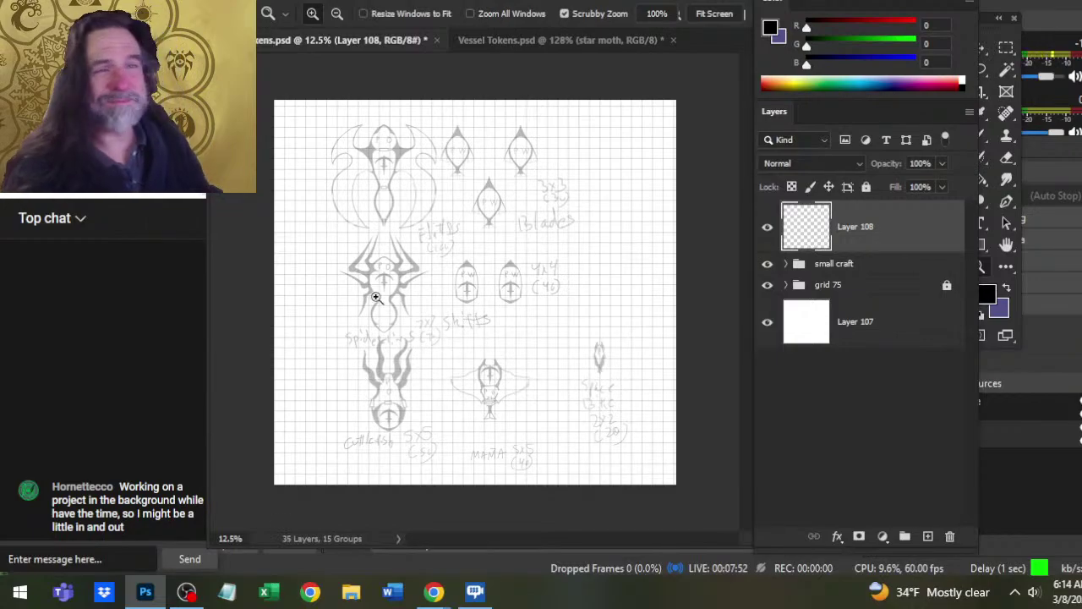
mouse_move(373, 178)
mouse_down()
mouse_move(435, 191)
mouse_move(553, 304)
mouse_up()
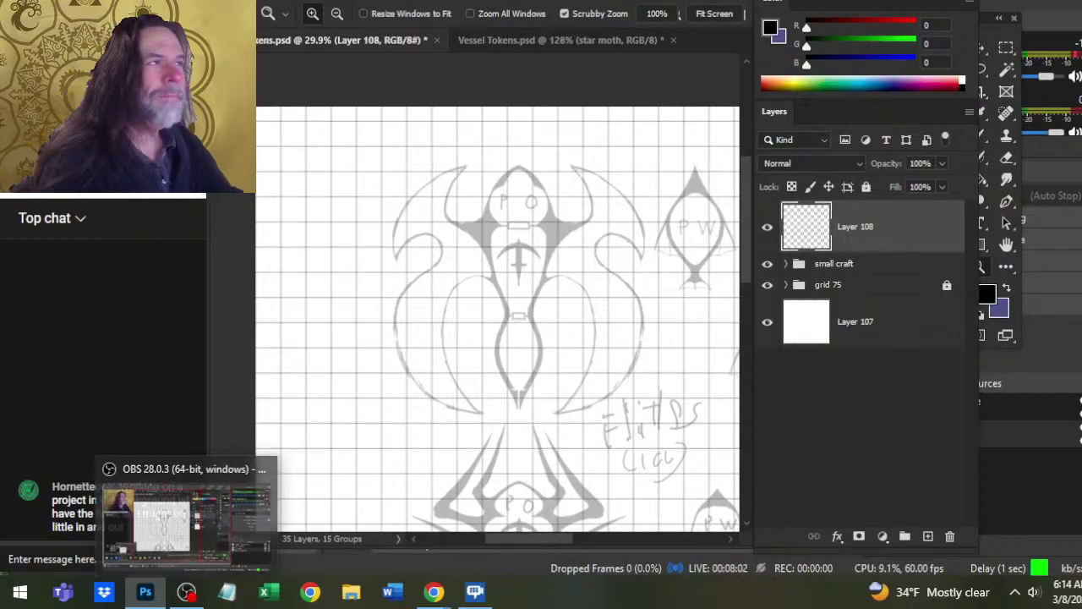
- Switch to Chrome and search Google in a new tab for images of "2e spelljammer elvin flitter"
key(alt+Tab)
key(alt+Tab)
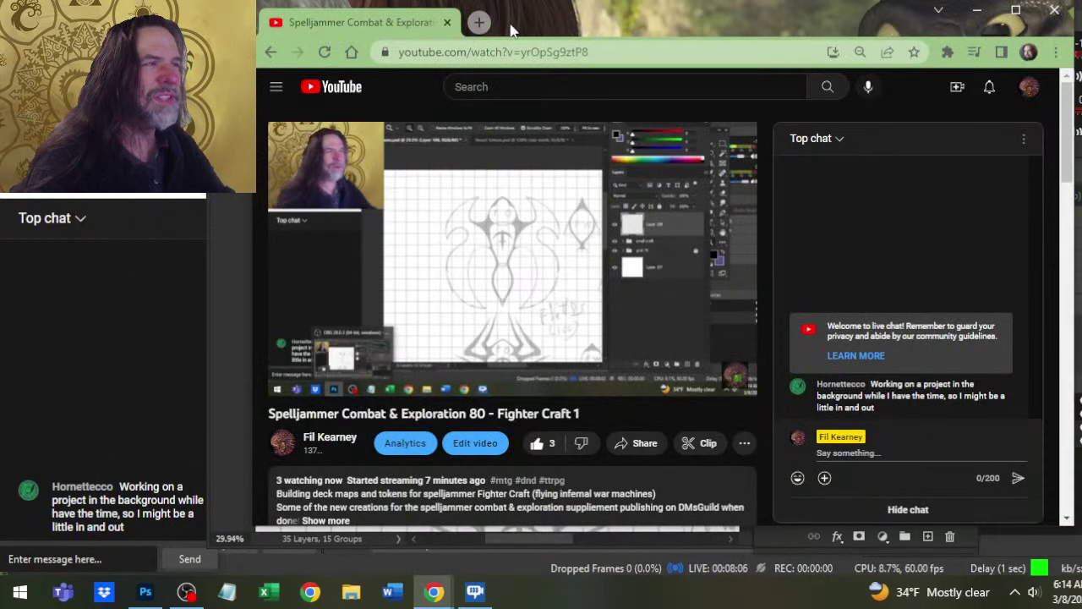
click(484, 22)
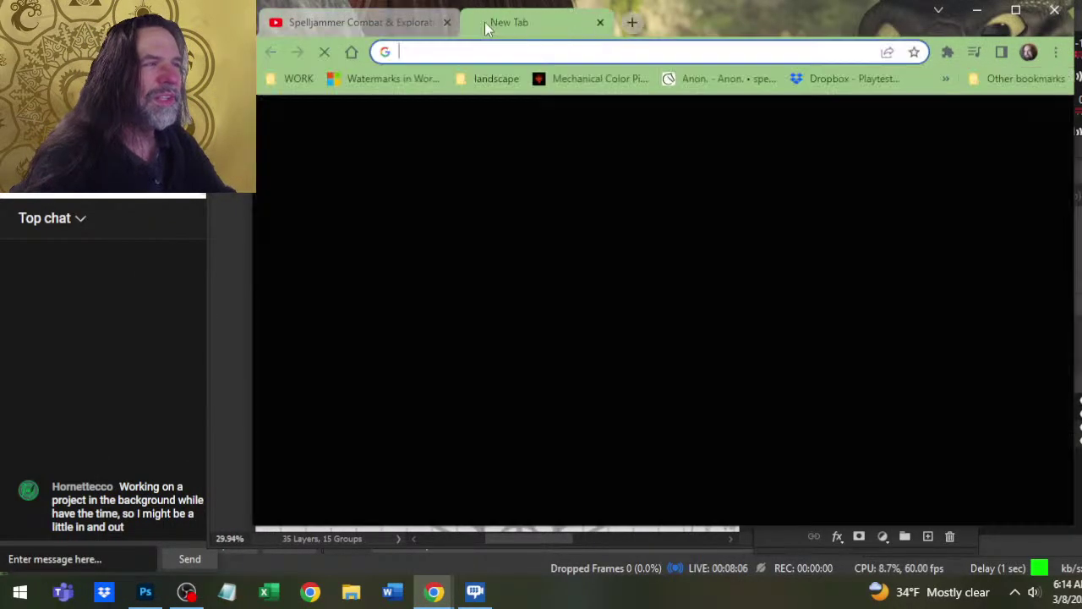
text(elv)
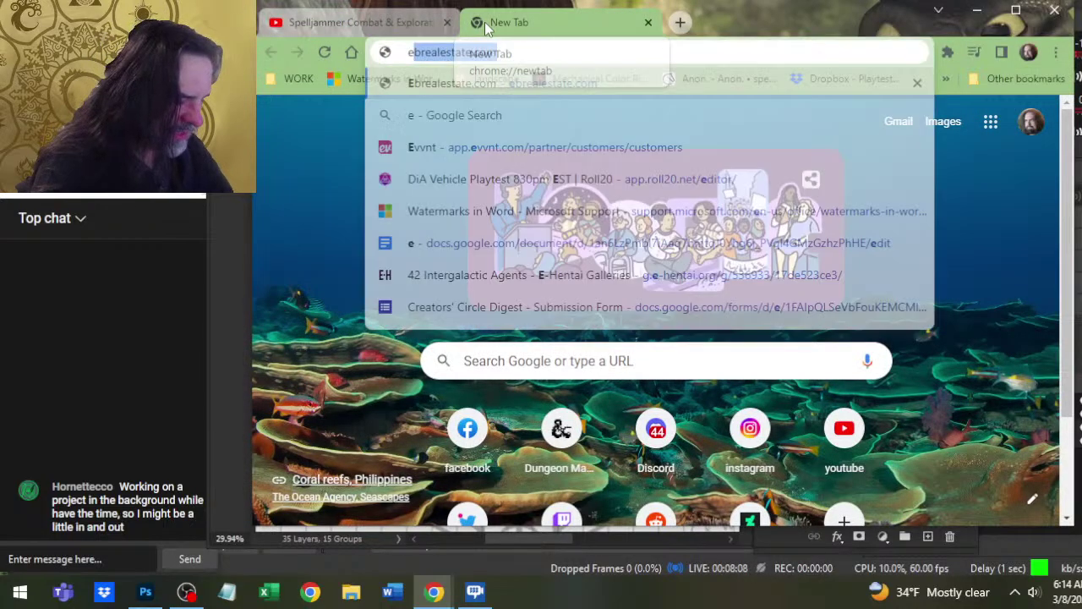
key(BackSpace)
key(BackSpace)
key(BackSpace)
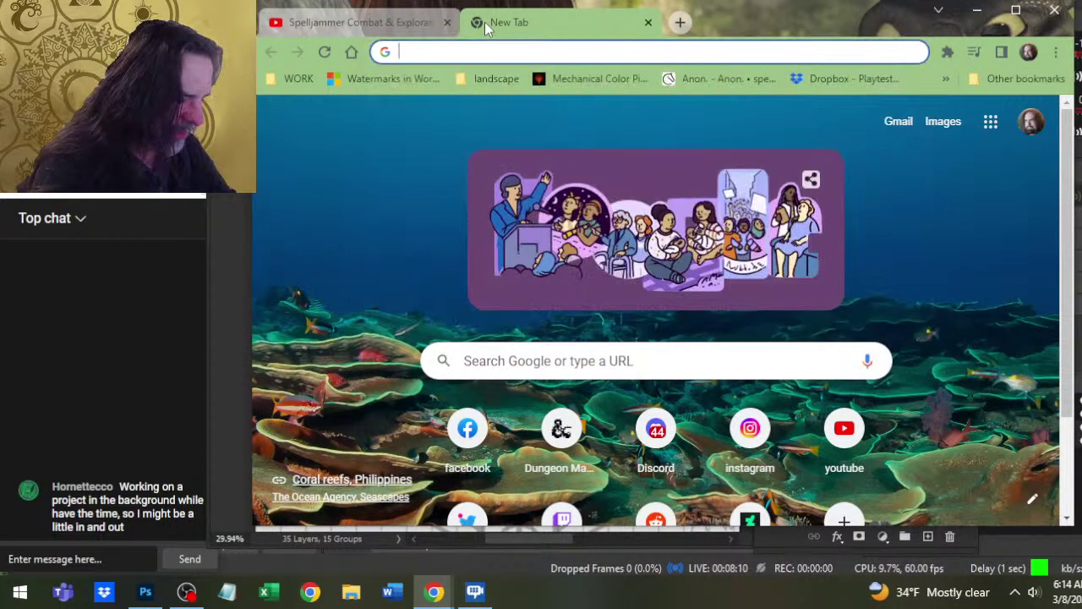
text(2e spelljammer)
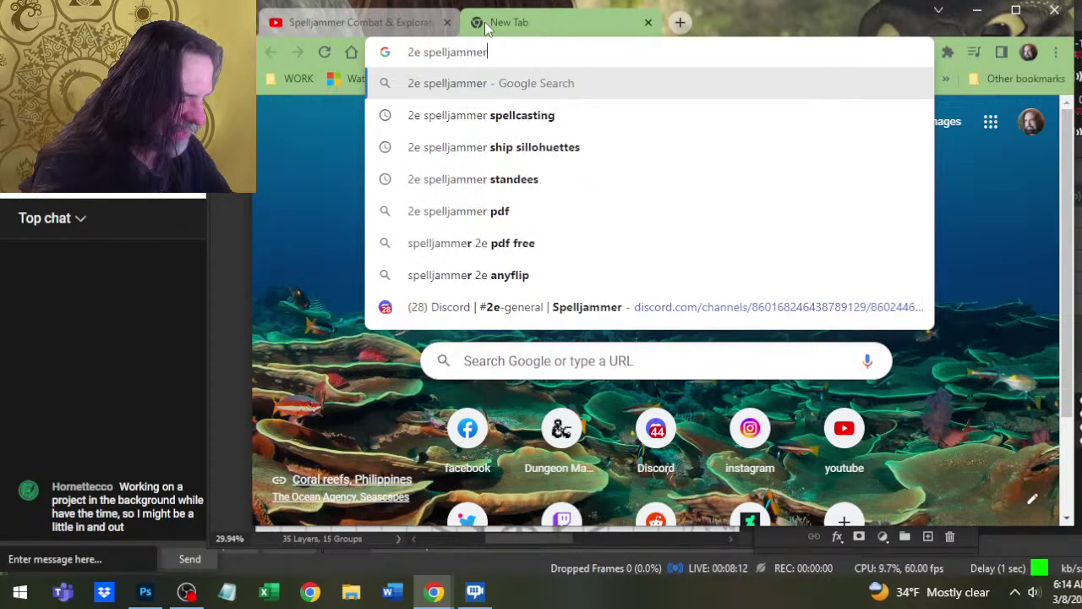
text( elv)
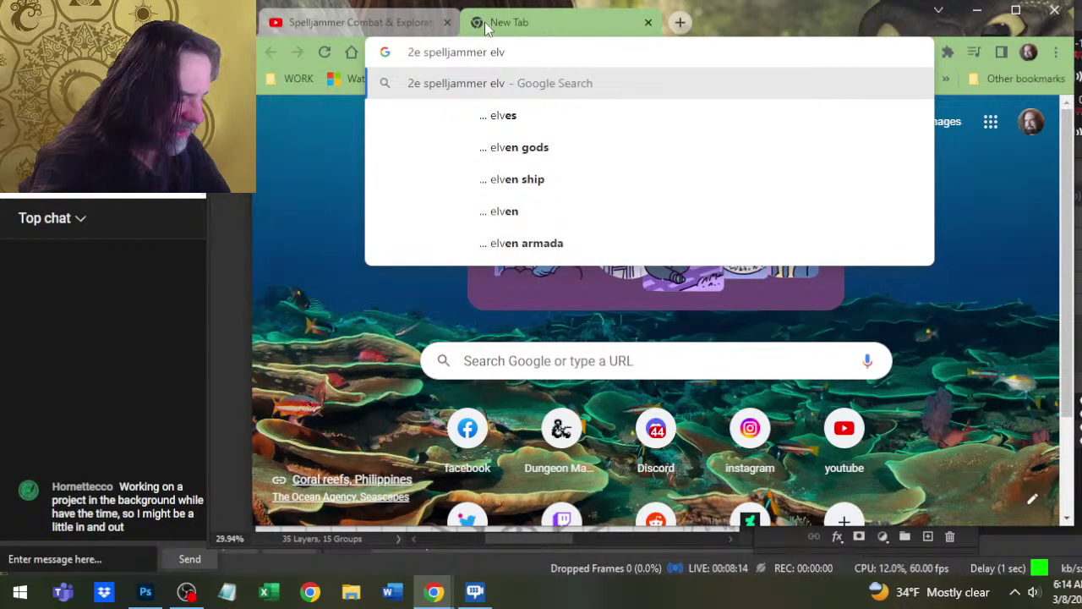
text(in flitter)
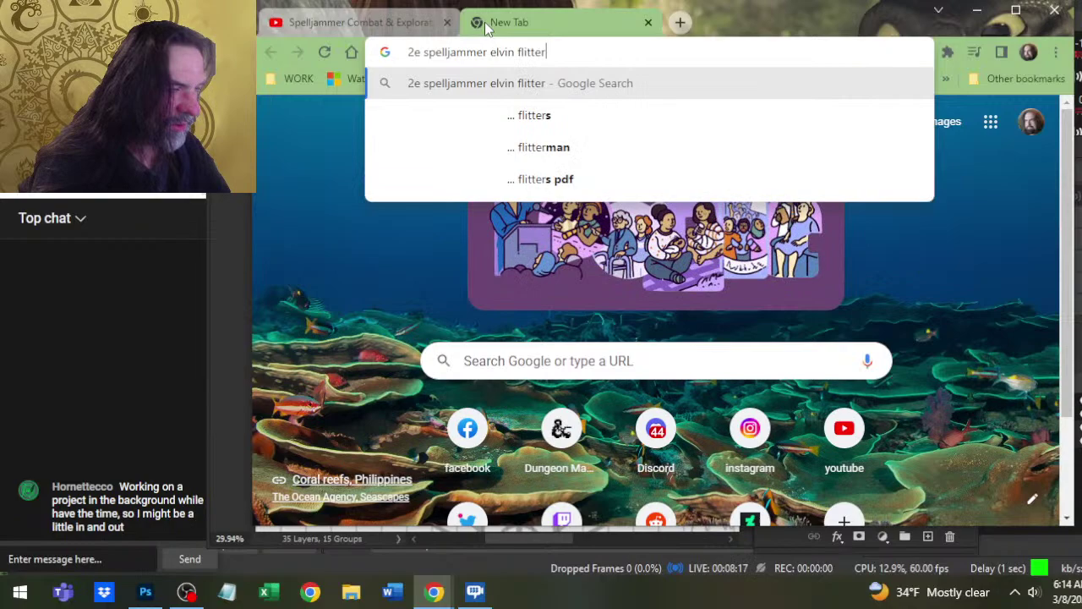
key(Return)
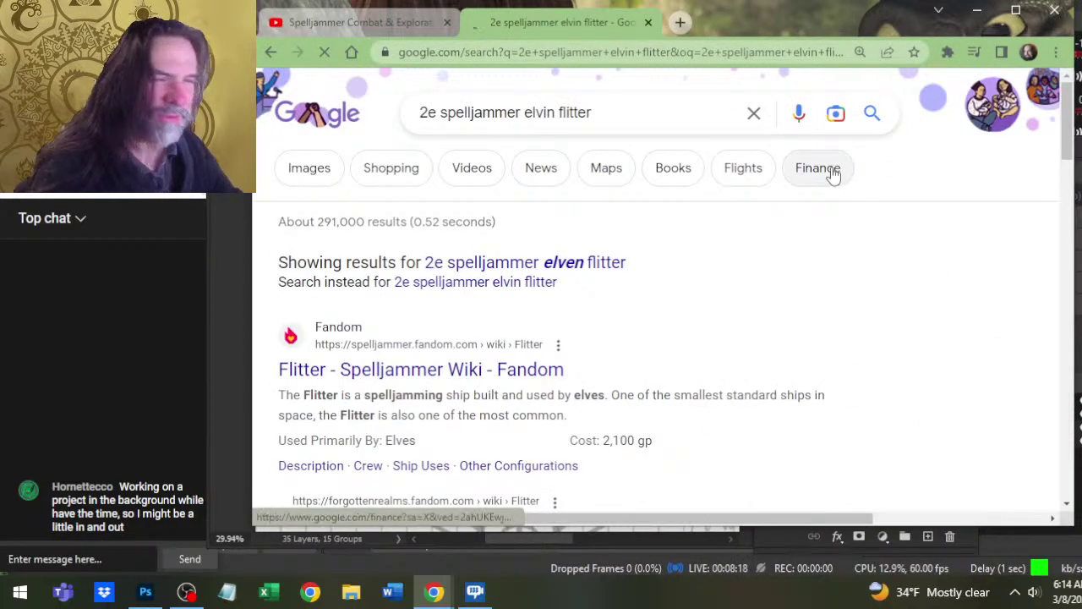
click(309, 167)
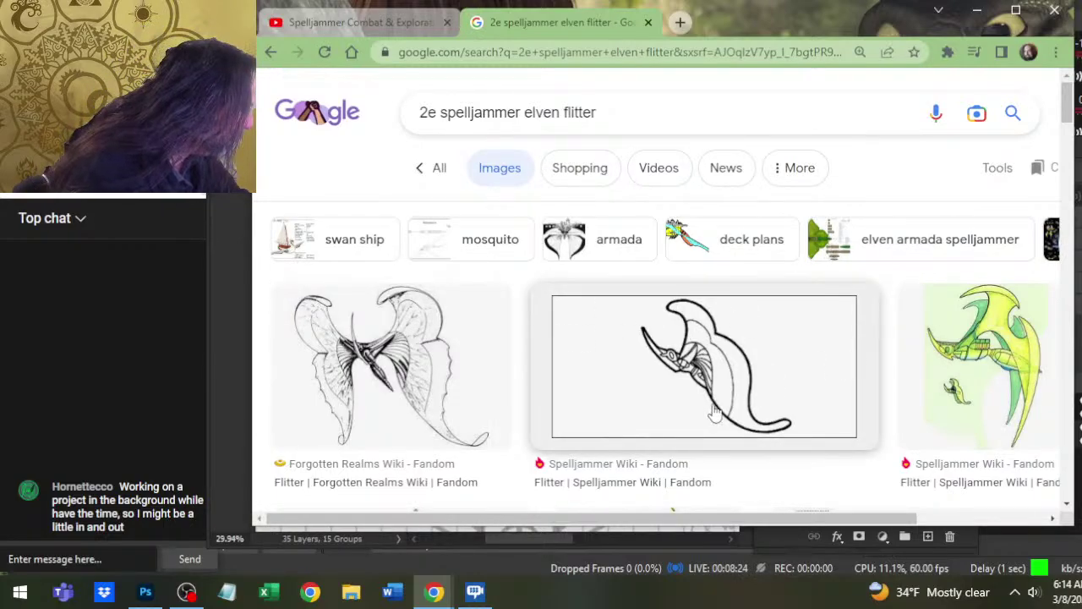
- Look through the elven flitter image results for ship artwork usable as drawing reference
scroll(478, 270, down, 3)
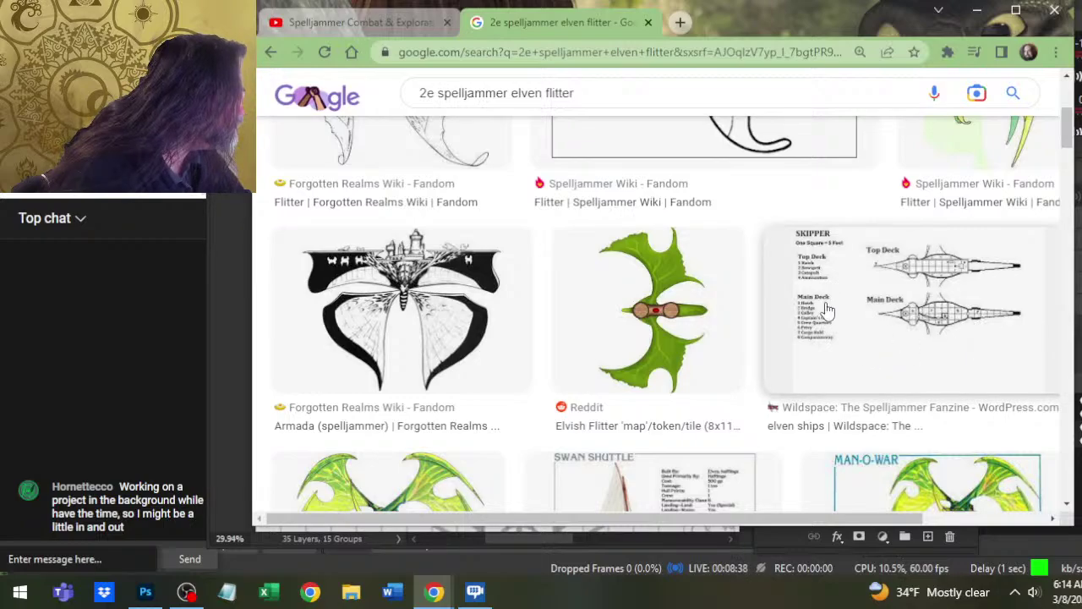
scroll(640, 334, down, 2)
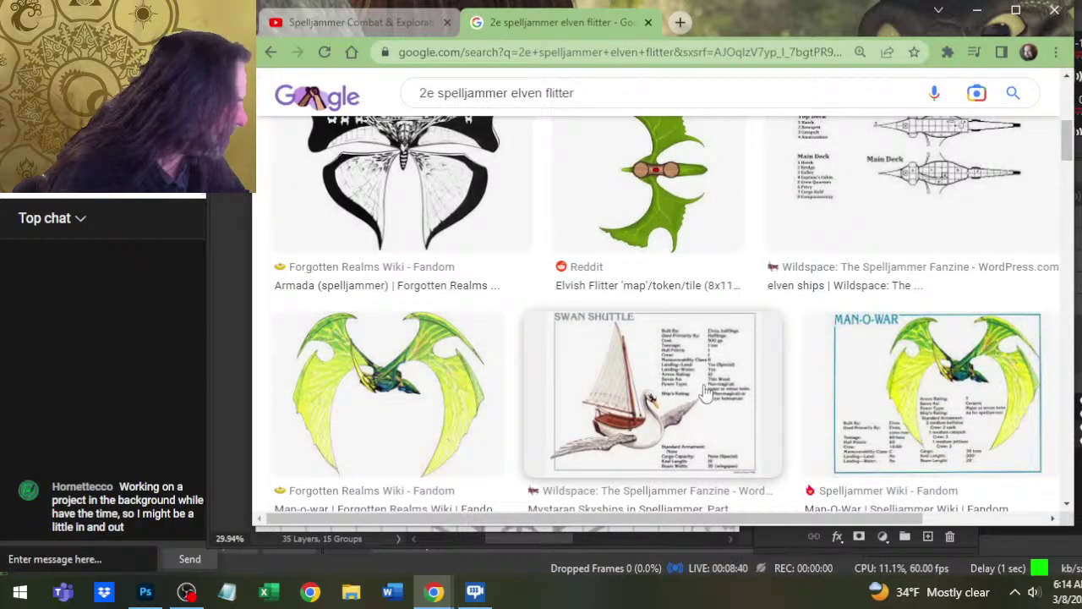
scroll(704, 391, down, 4)
scroll(713, 337, down, 5)
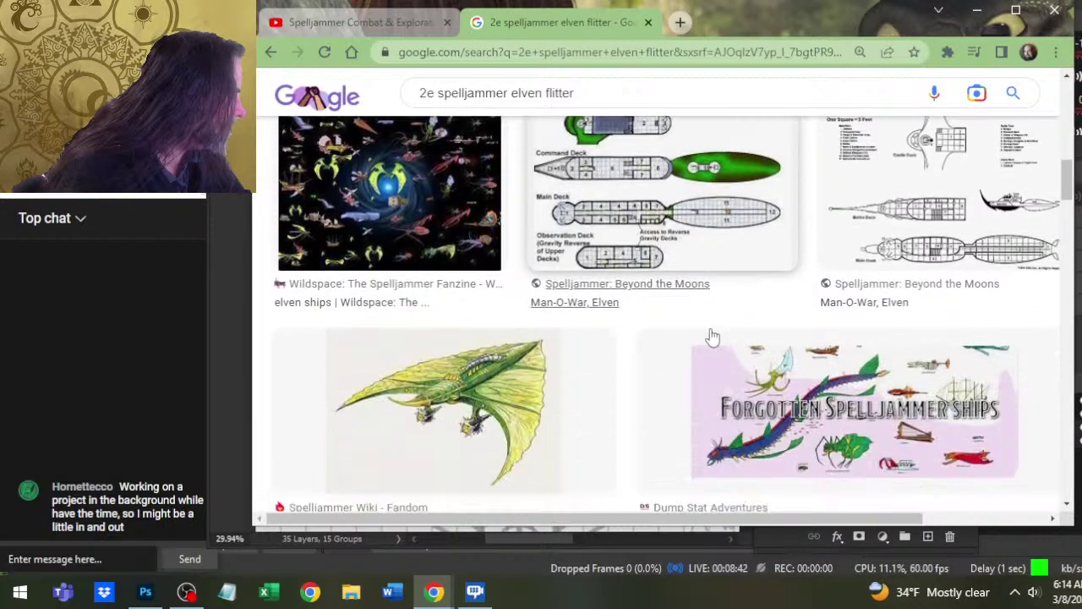
scroll(682, 291, down, 2)
scroll(683, 291, up, 2)
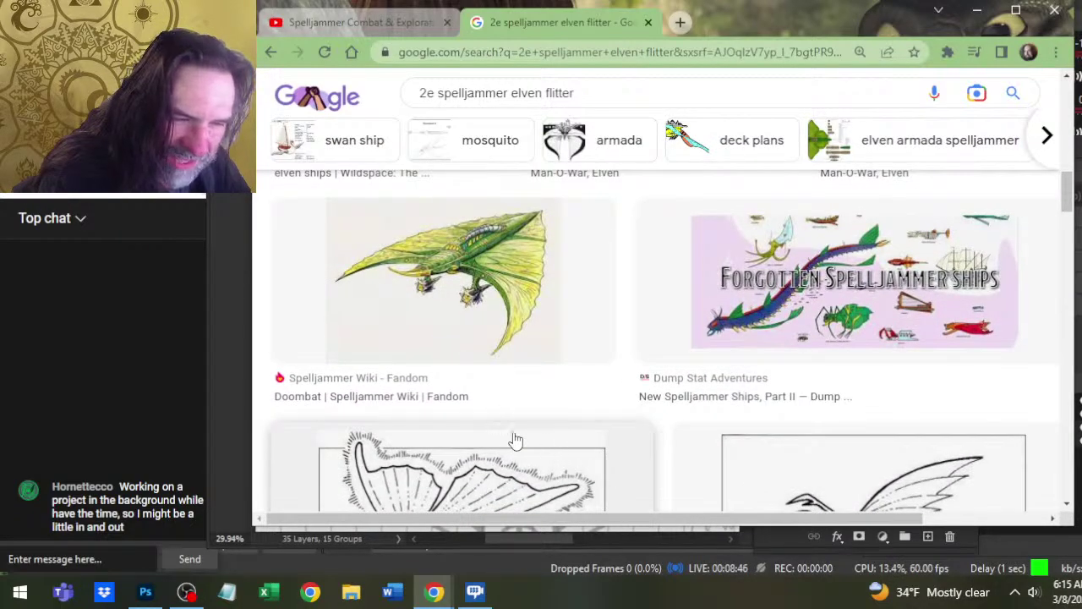
scroll(571, 307, down, 2)
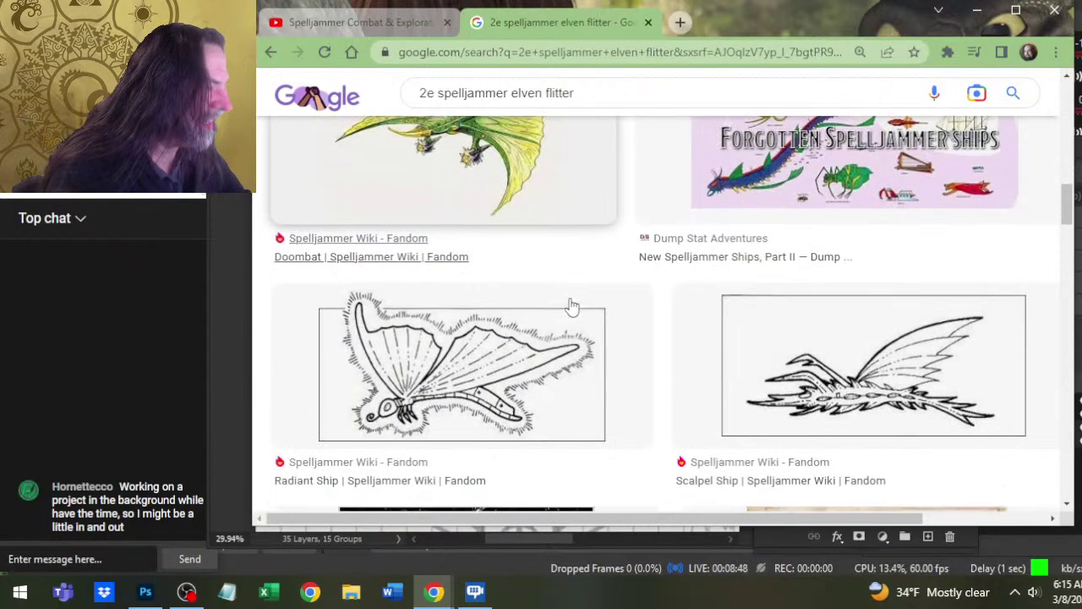
scroll(679, 312, down, 2)
scroll(679, 312, down, 3)
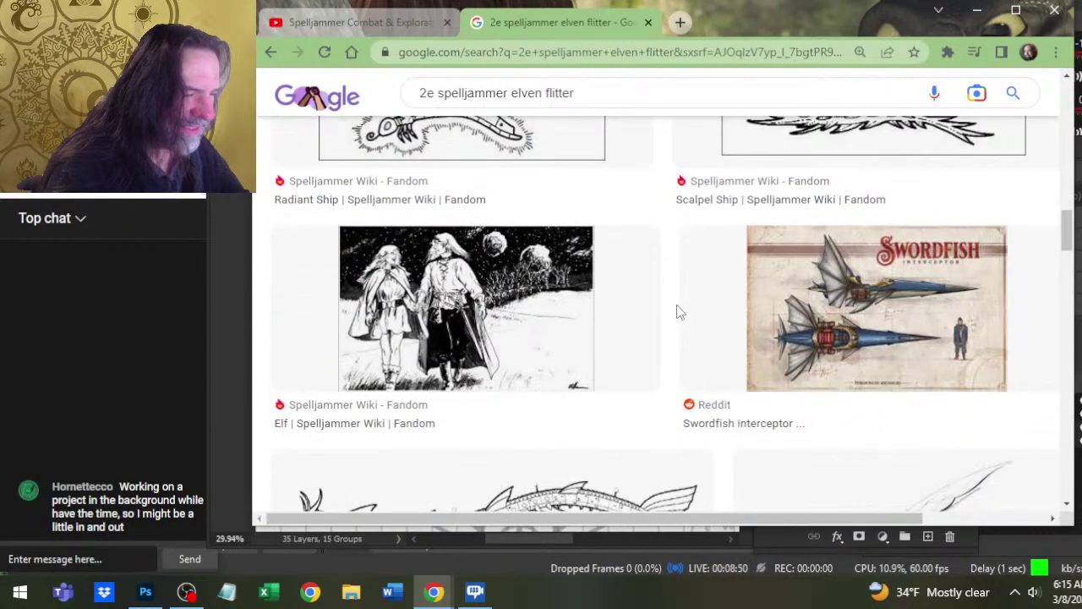
scroll(679, 312, up, 2)
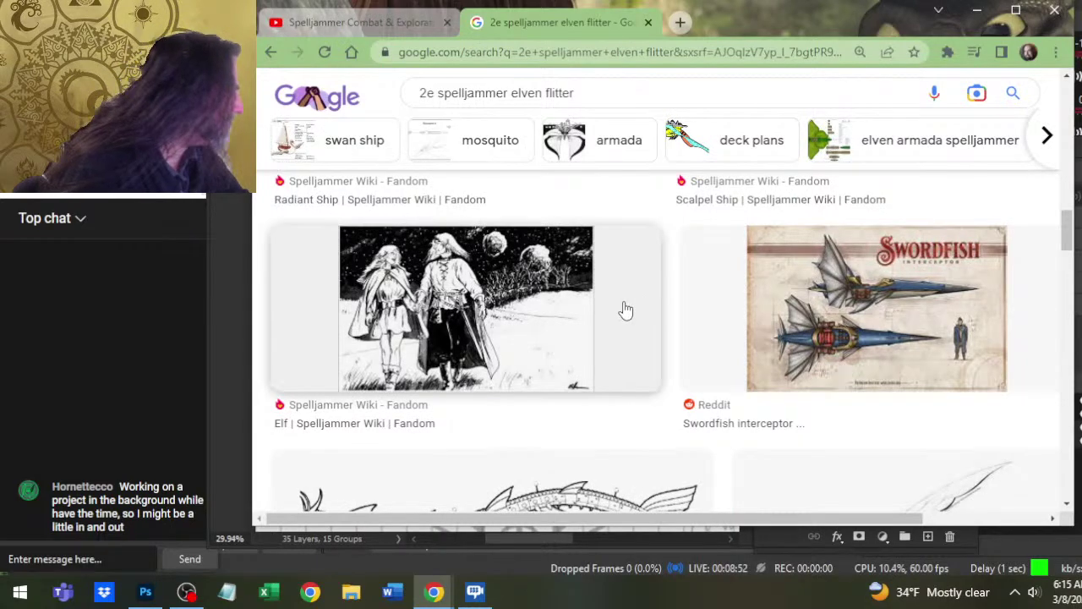
scroll(601, 302, down, 3)
scroll(620, 273, down, 2)
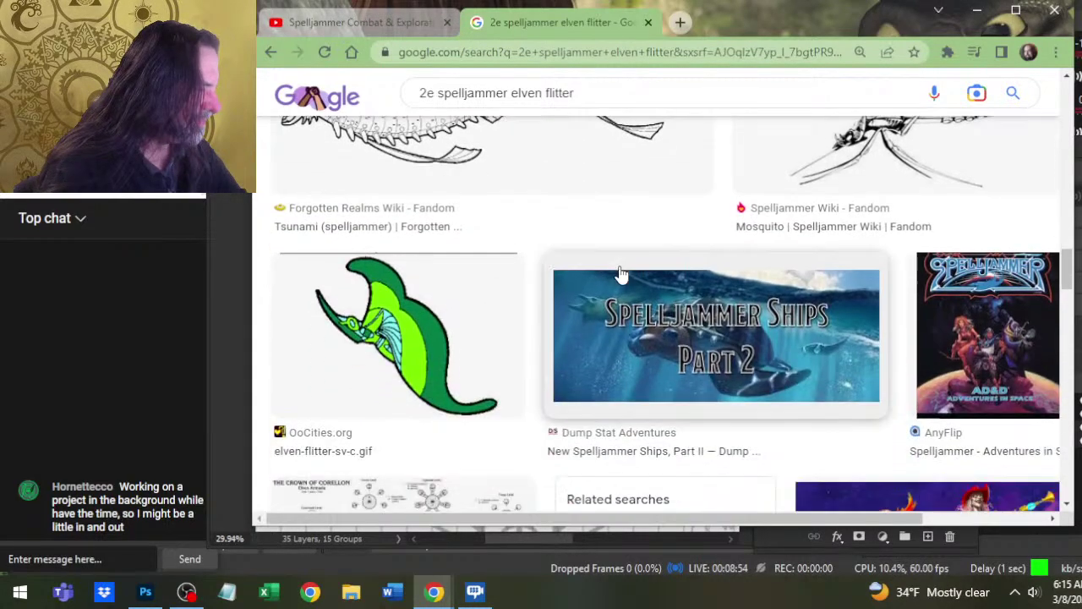
scroll(655, 274, up, 2)
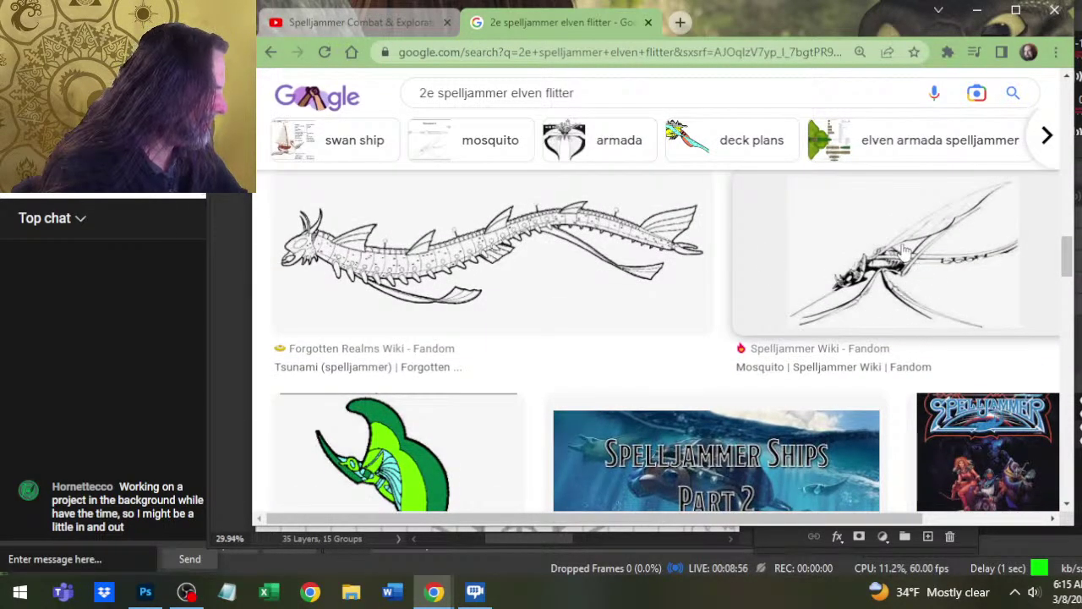
scroll(609, 306, down, 6)
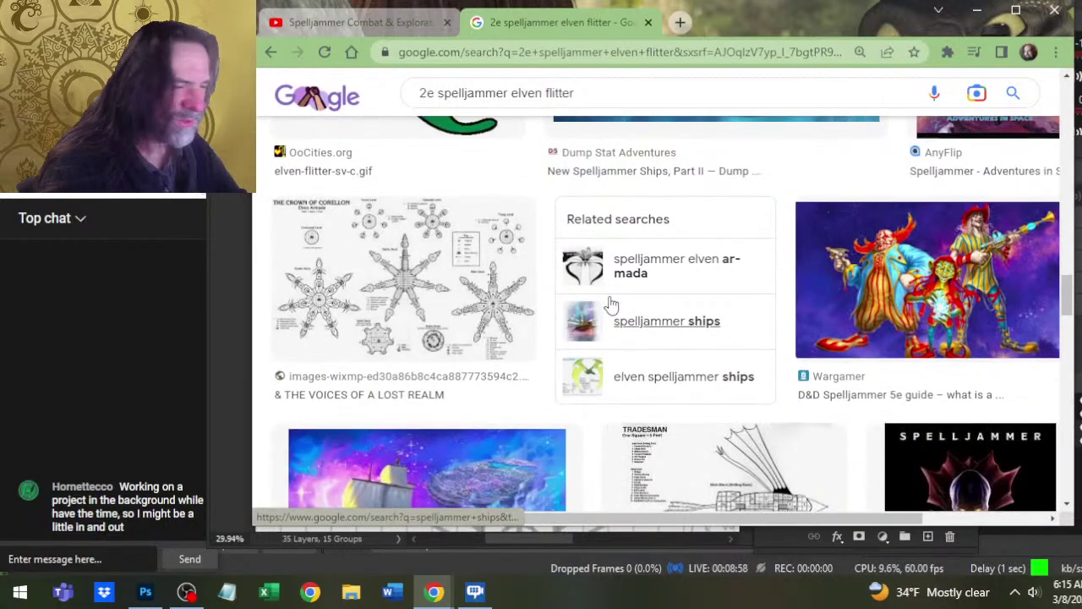
scroll(668, 279, down, 3)
scroll(670, 281, down, 3)
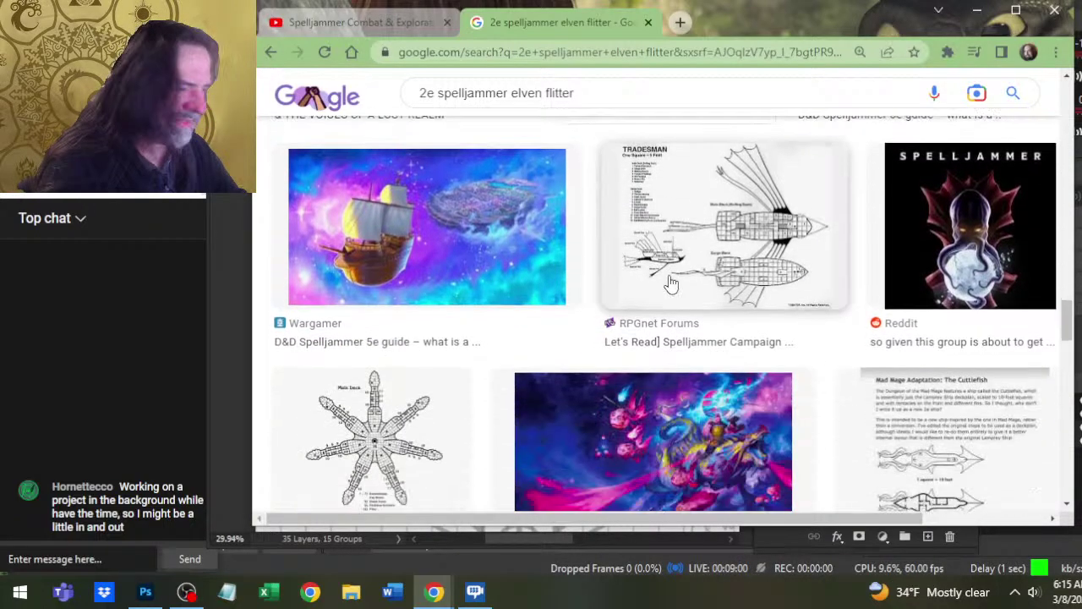
scroll(664, 287, down, 5)
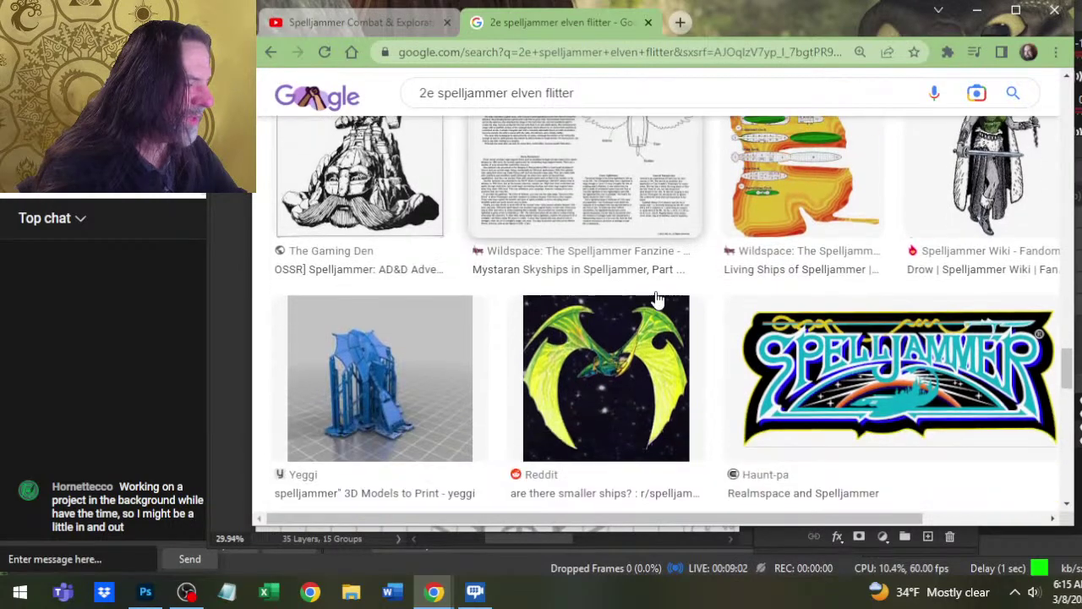
scroll(658, 298, down, 2)
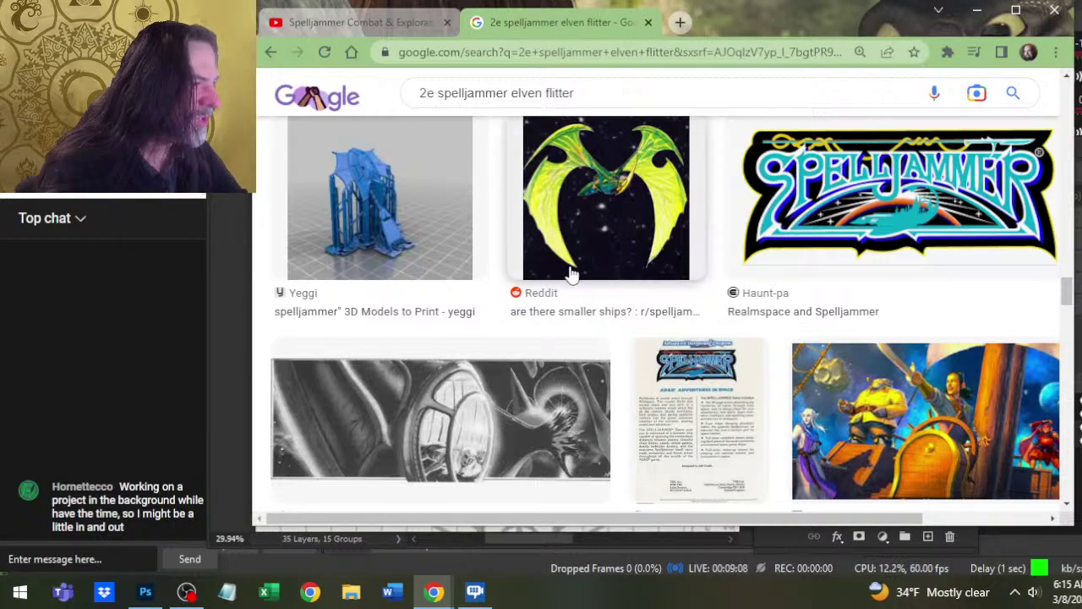
scroll(646, 334, down, 2)
scroll(645, 334, up, 2)
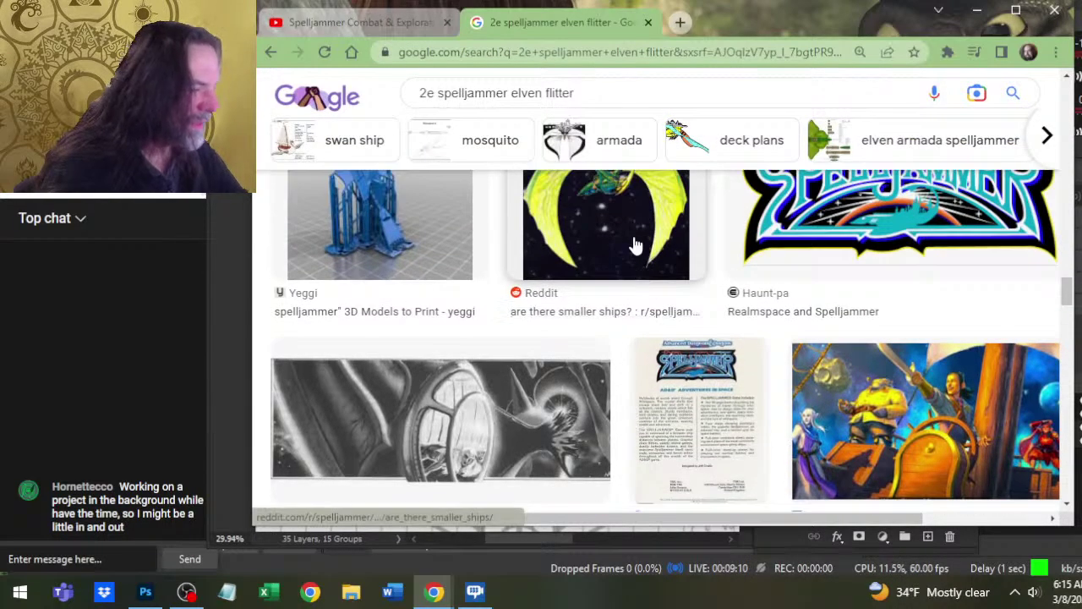
scroll(615, 315, down, 4)
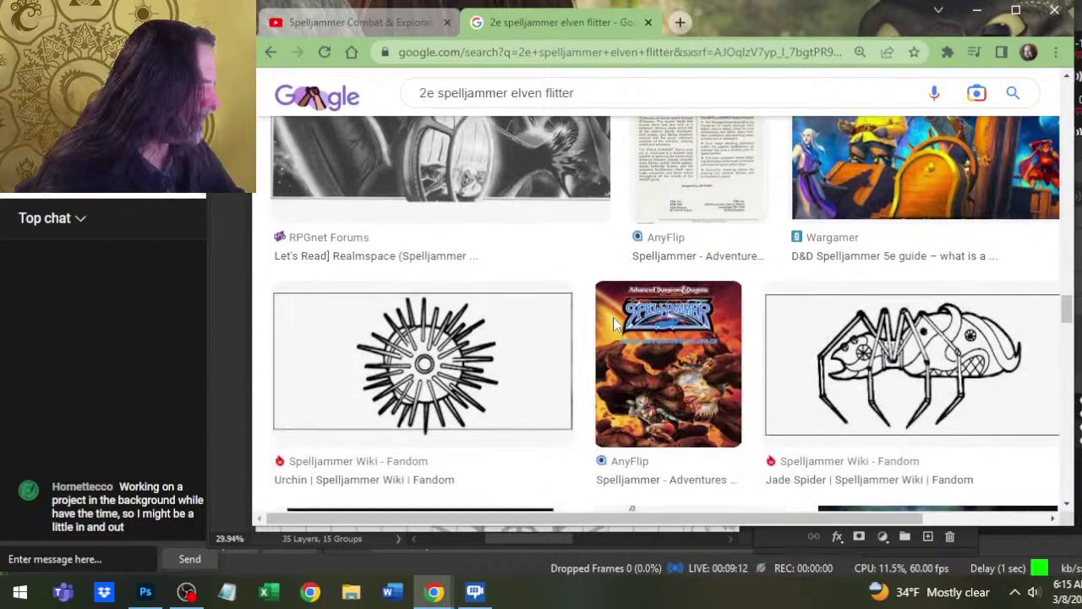
- Preview the Reddit image "are there smaller ships?" and open its r/spelljammer post in a new browser tab
scroll(605, 270, up, 4)
click(594, 223)
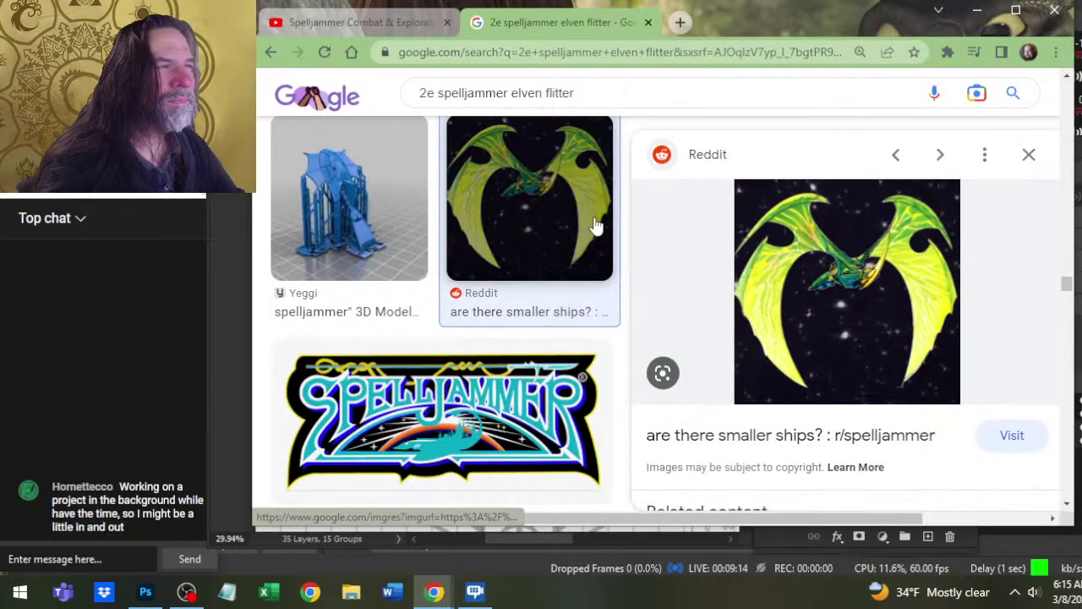
scroll(769, 443, down, 2)
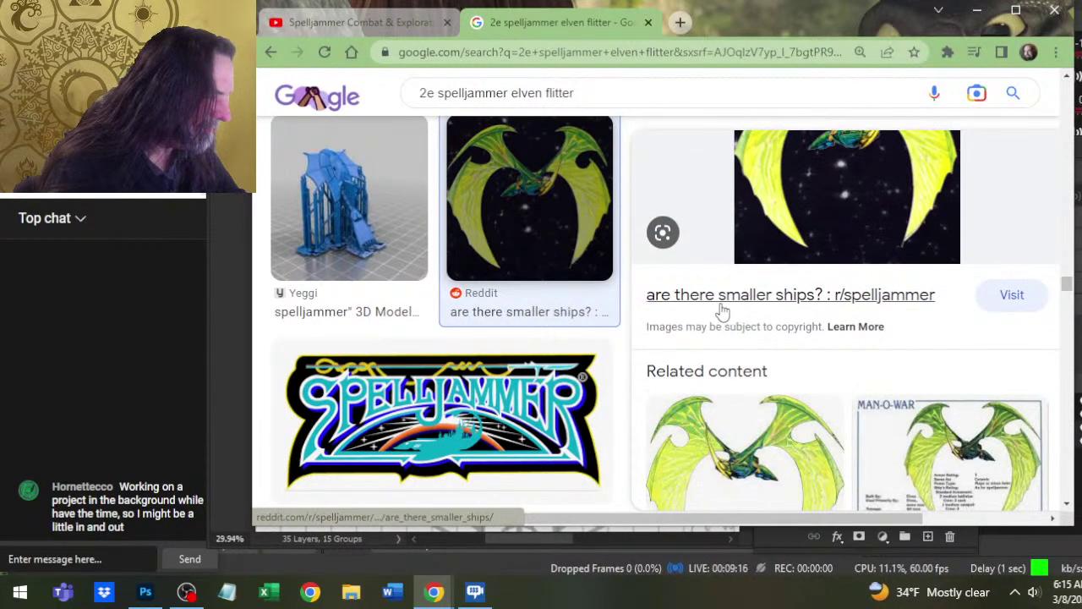
right_click(720, 292)
click(784, 298)
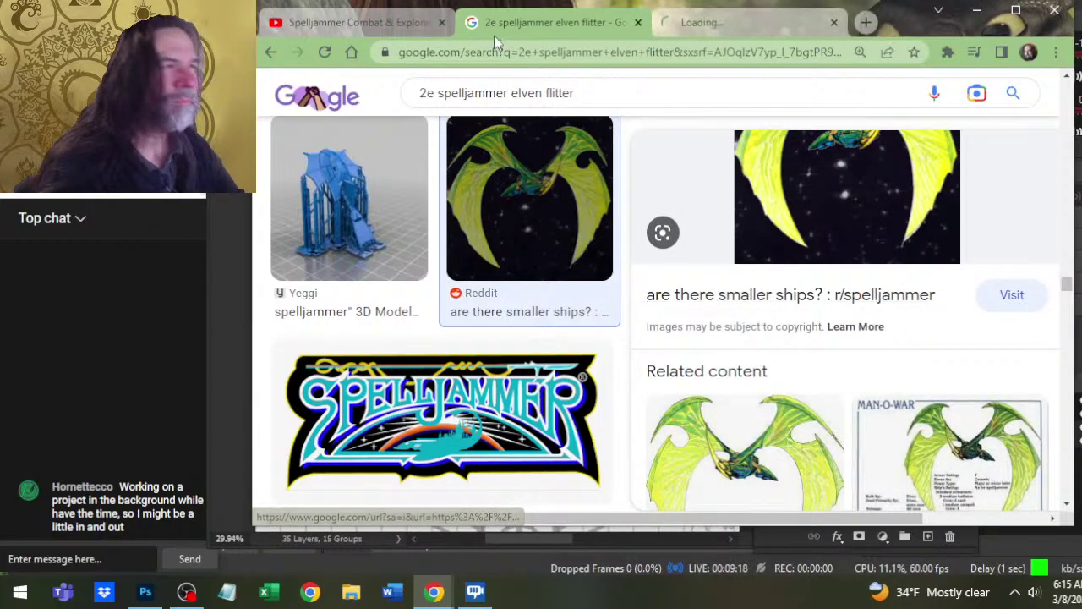
- Go back through the earlier image results and examine the ship pictures for other flitter references
scroll(584, 251, up, 3)
scroll(545, 309, up, 3)
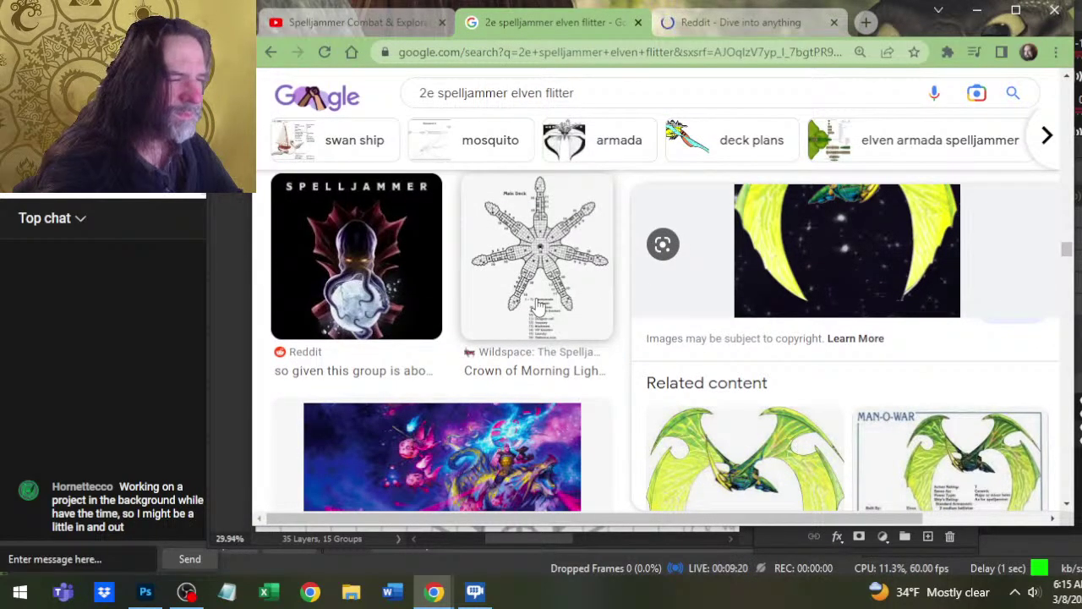
scroll(538, 306, down, 5)
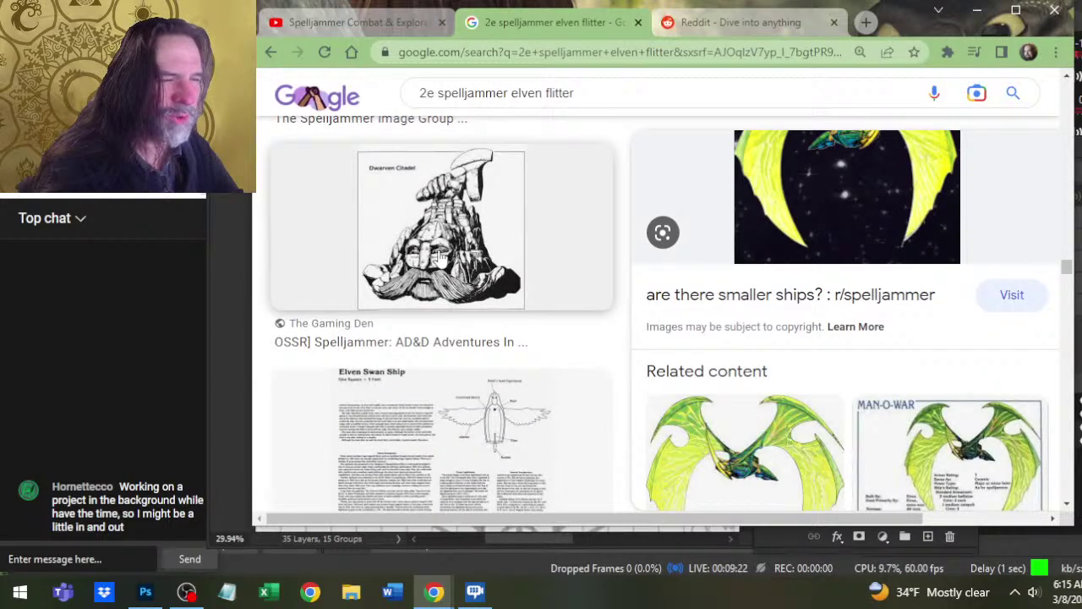
scroll(507, 271, up, 3)
scroll(539, 341, up, 3)
scroll(540, 341, down, 3)
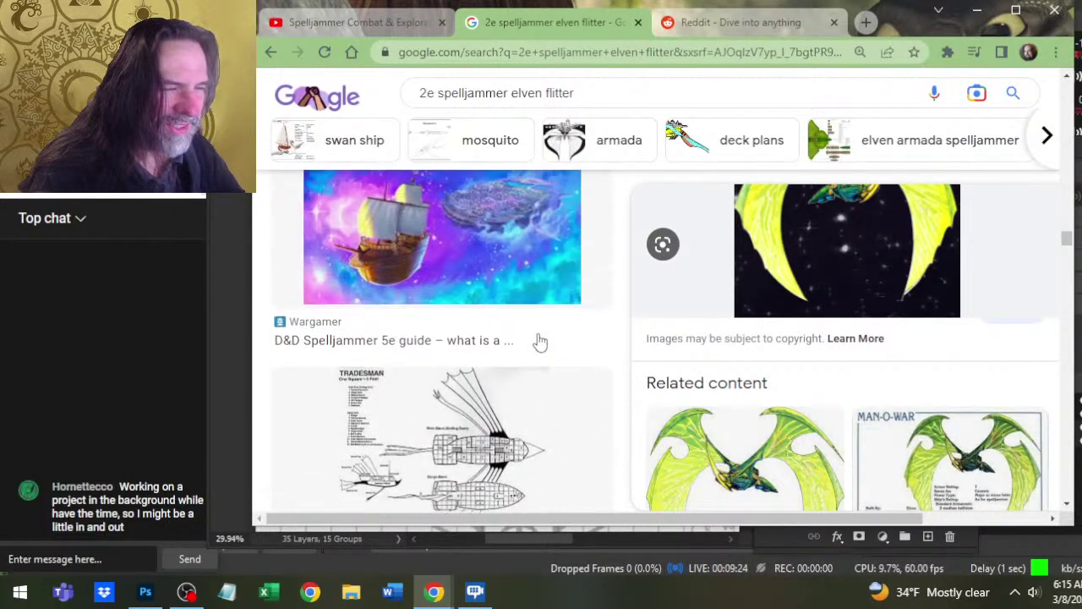
scroll(539, 341, up, 2)
scroll(540, 341, up, 3)
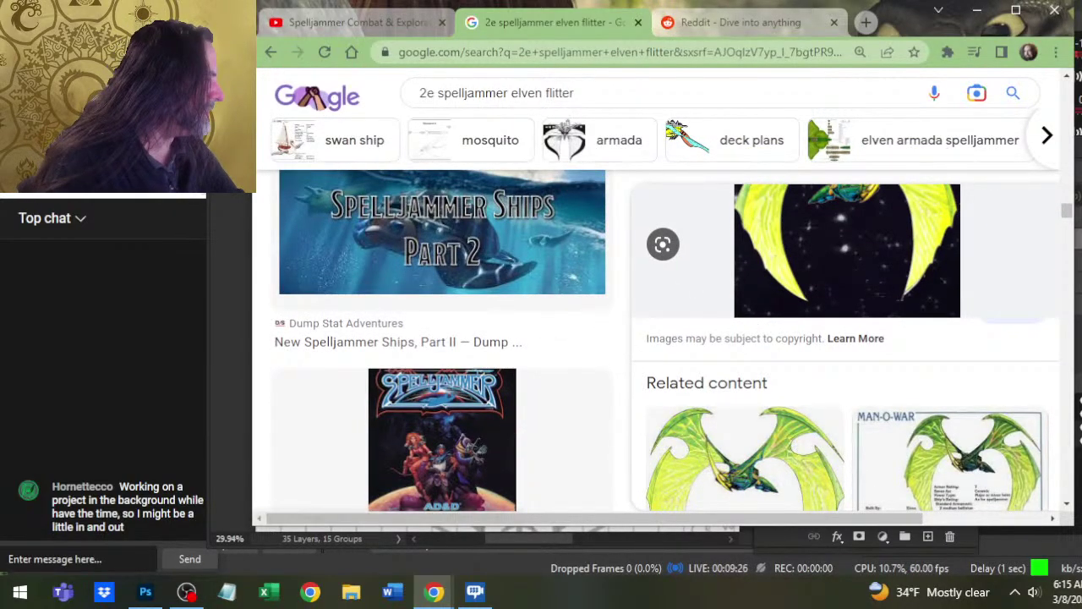
scroll(558, 278, up, 2)
scroll(508, 305, up, 5)
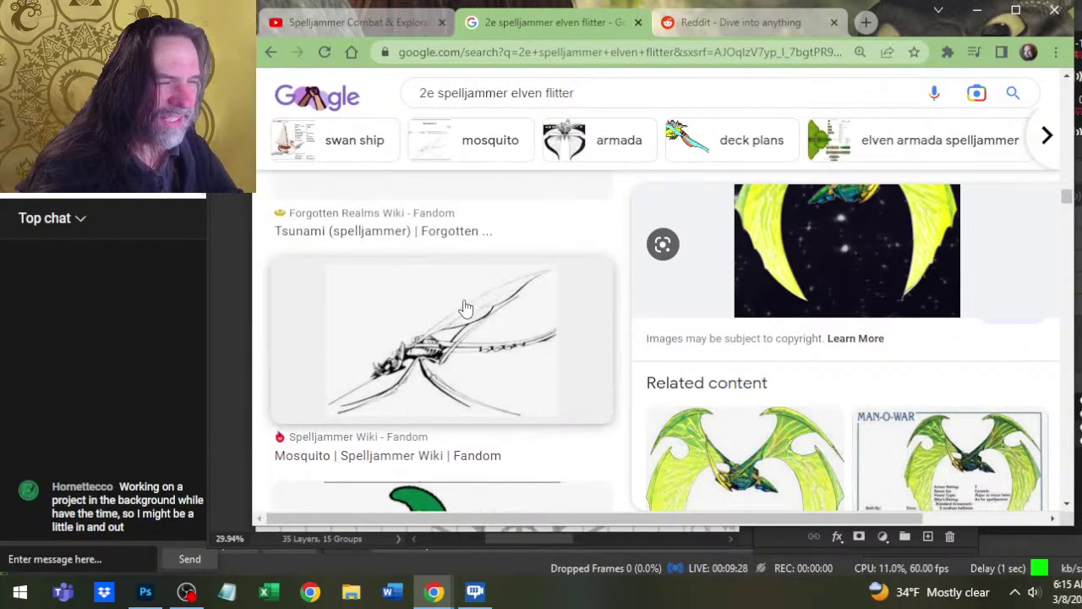
scroll(463, 334, up, 6)
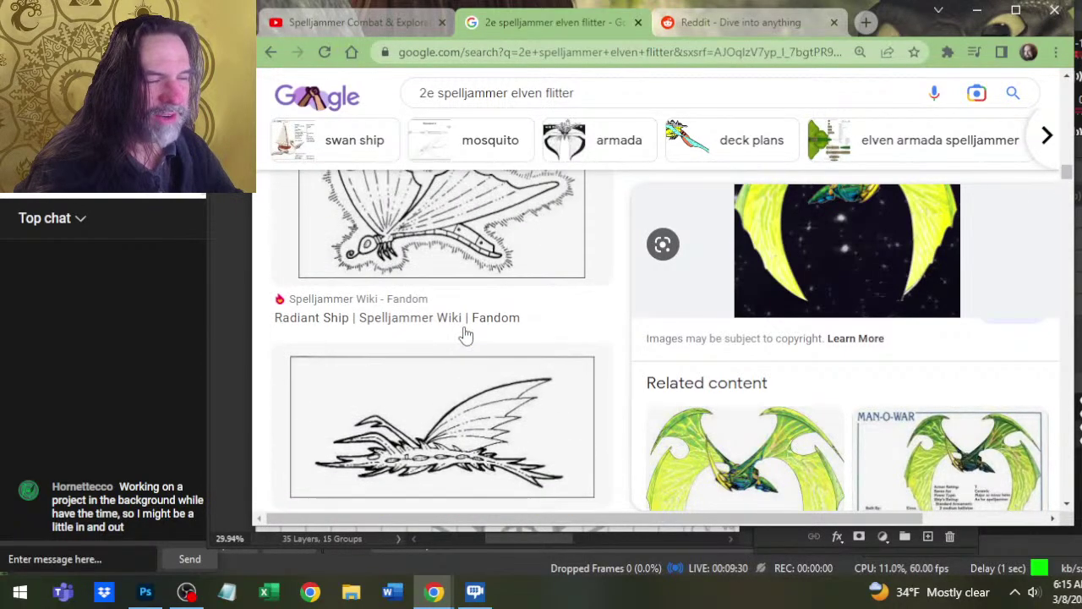
scroll(448, 321, up, 5)
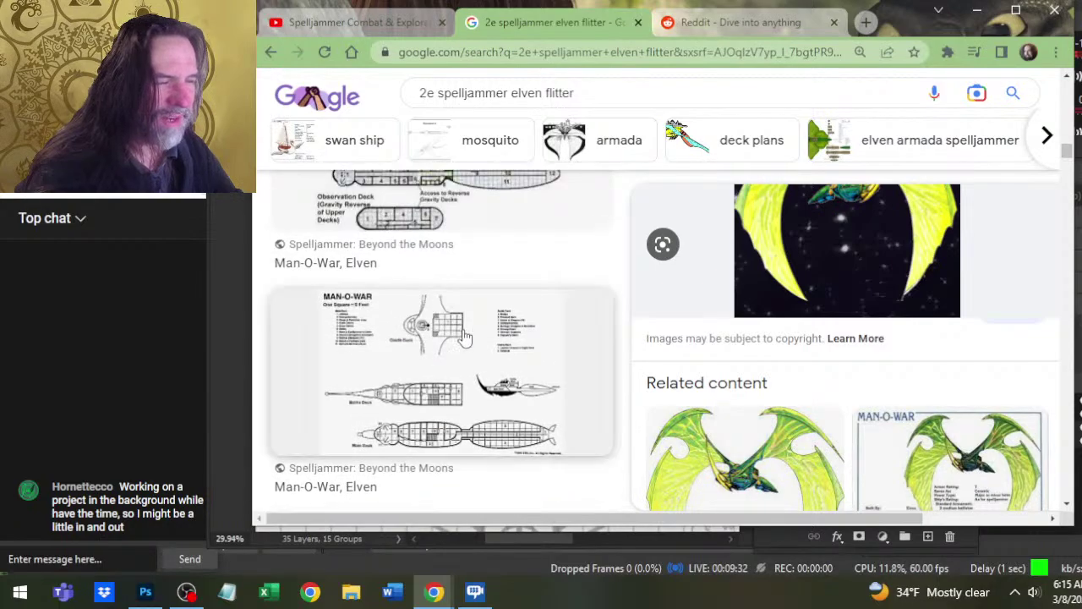
scroll(440, 330, up, 6)
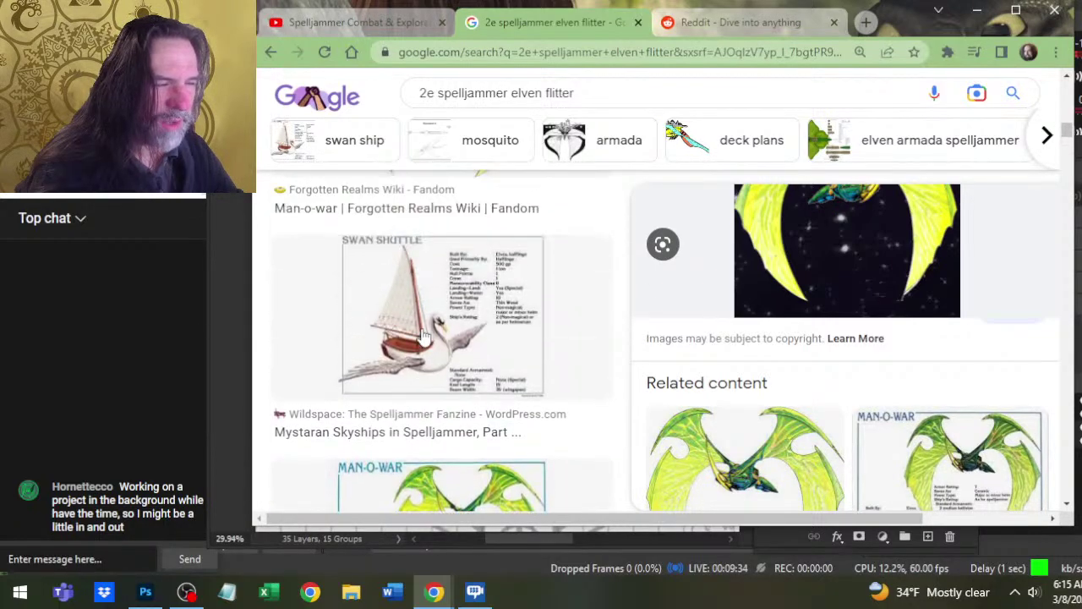
scroll(486, 329, up, 6)
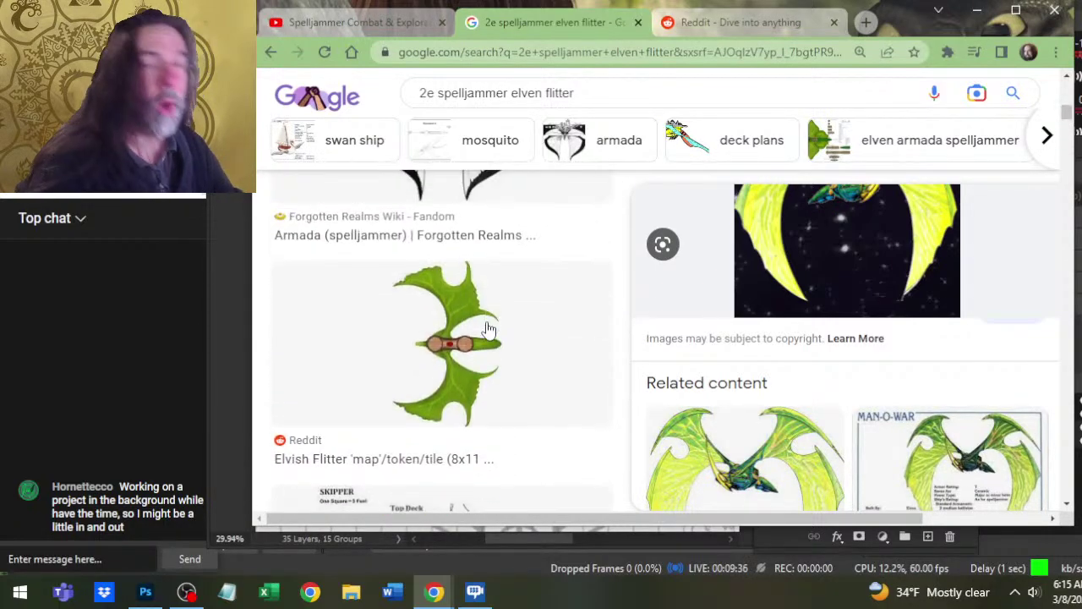
- Preview the Reddit "Elvish Flitter 'map'/token/tile (8x11)" image and examine the related ship images listed with it
scroll(477, 334, down, 2)
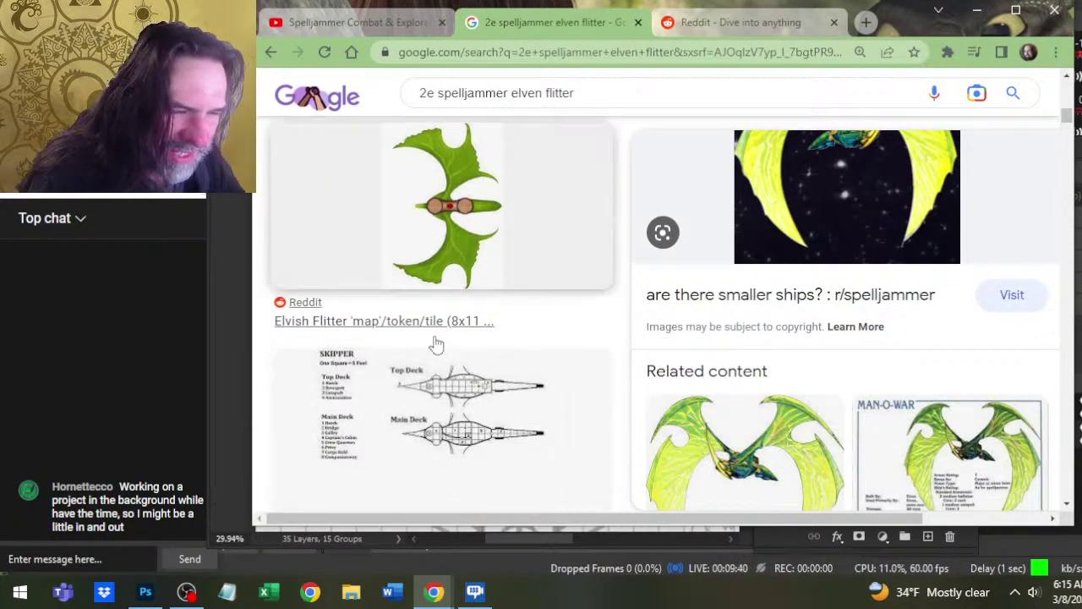
scroll(451, 314, up, 2)
click(427, 302)
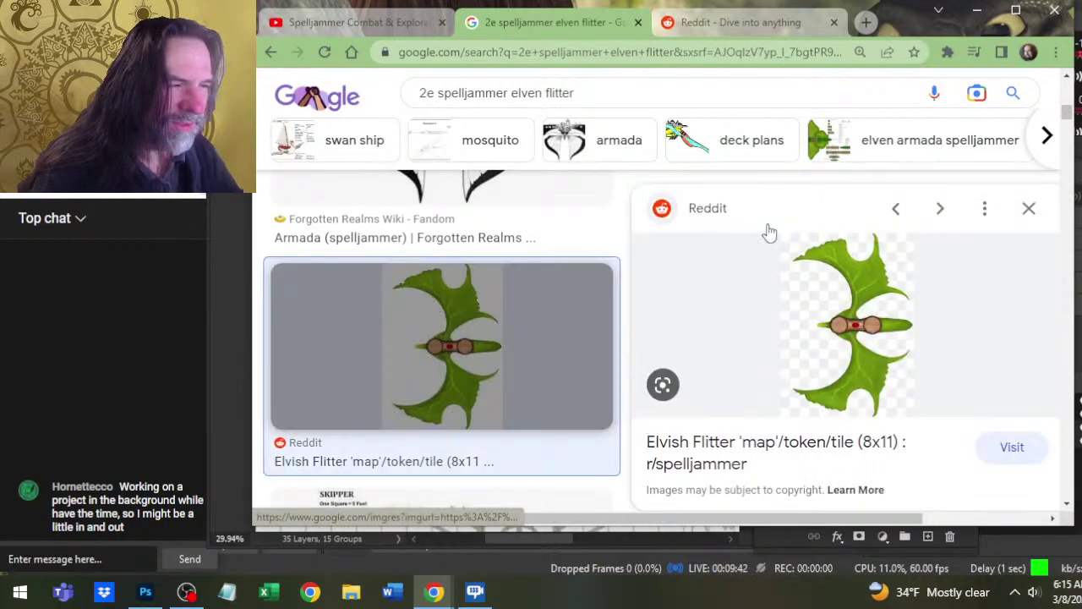
scroll(866, 295, down, 2)
scroll(866, 295, down, 5)
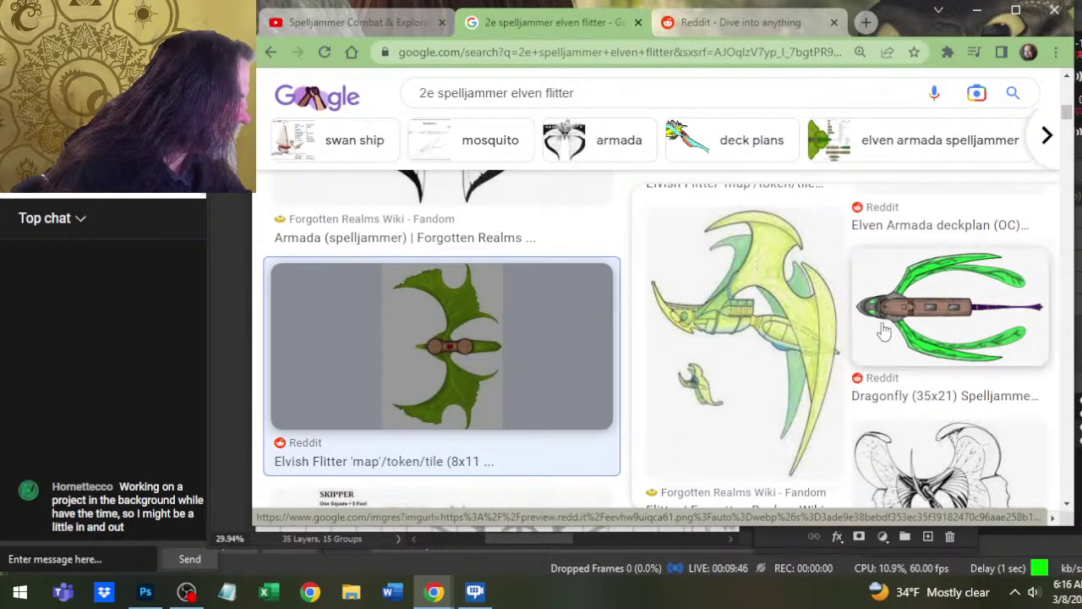
scroll(791, 305, down, 3)
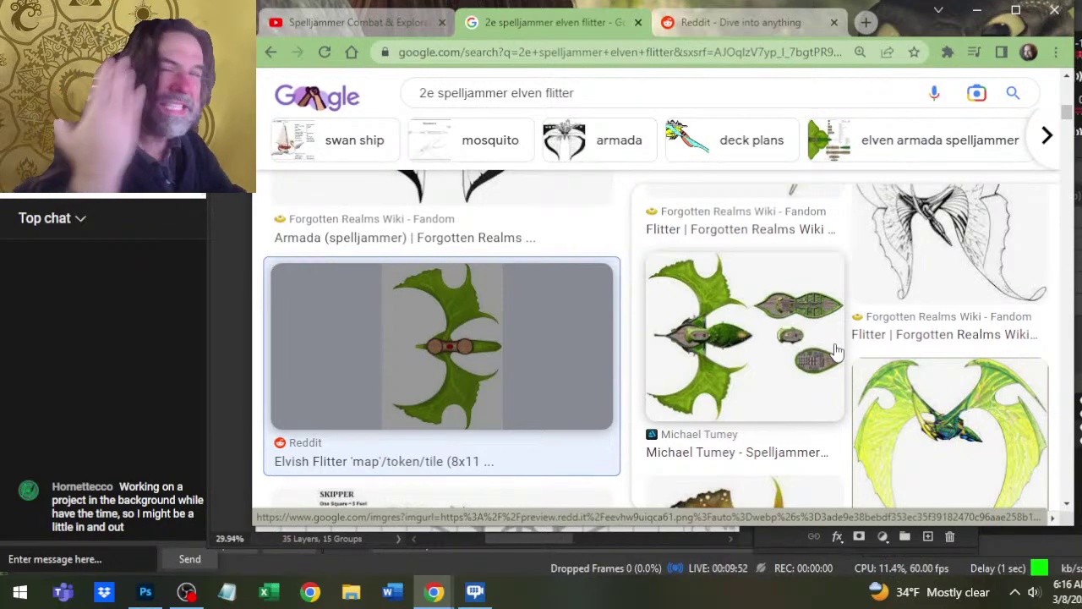
scroll(835, 351, down, 5)
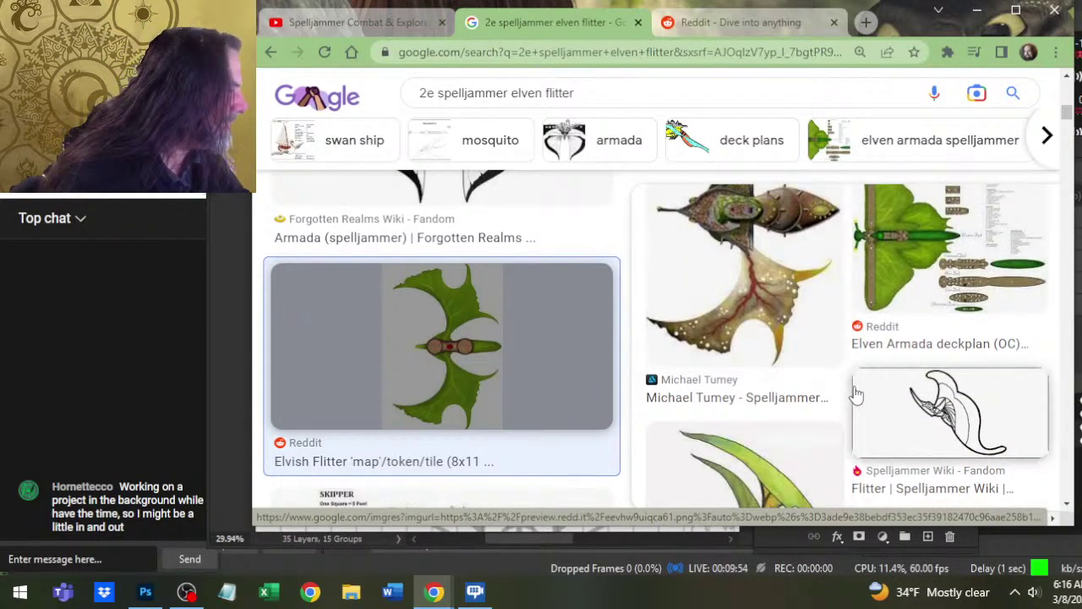
scroll(856, 393, up, 2)
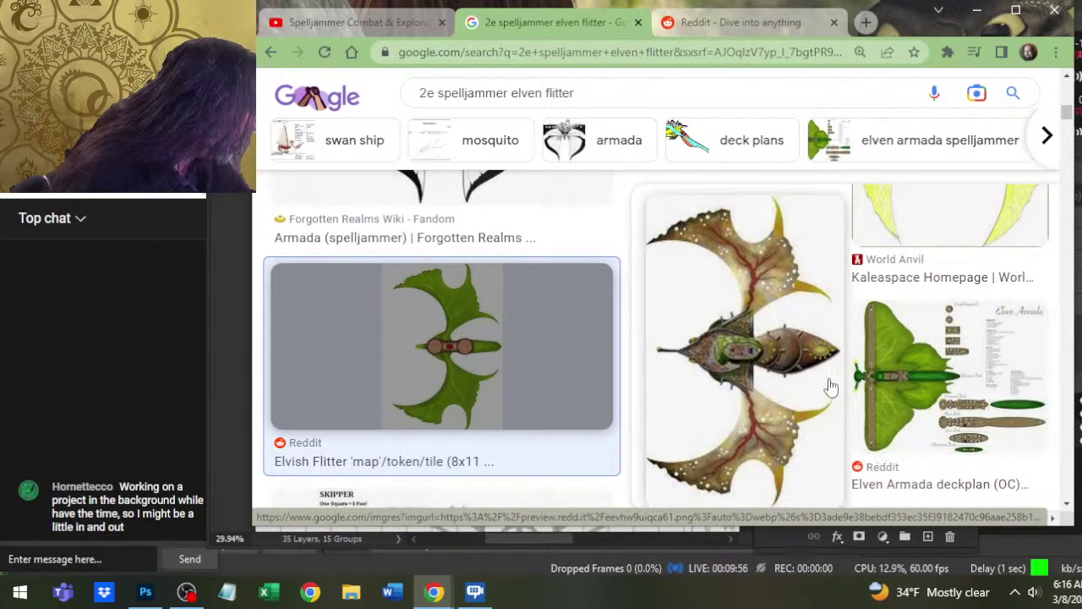
scroll(837, 237, down, 5)
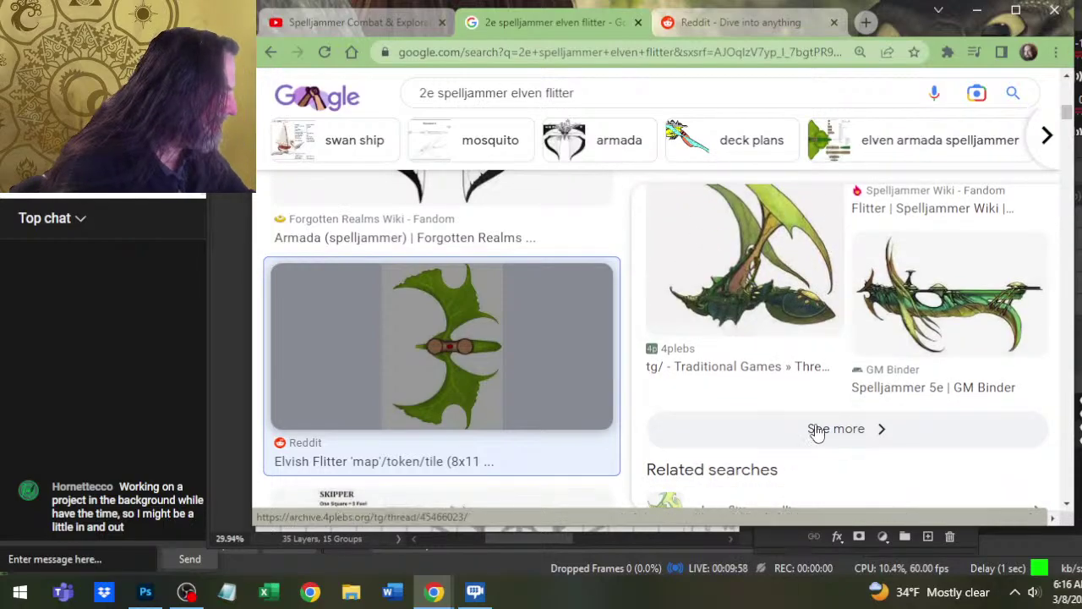
scroll(843, 394, up, 2)
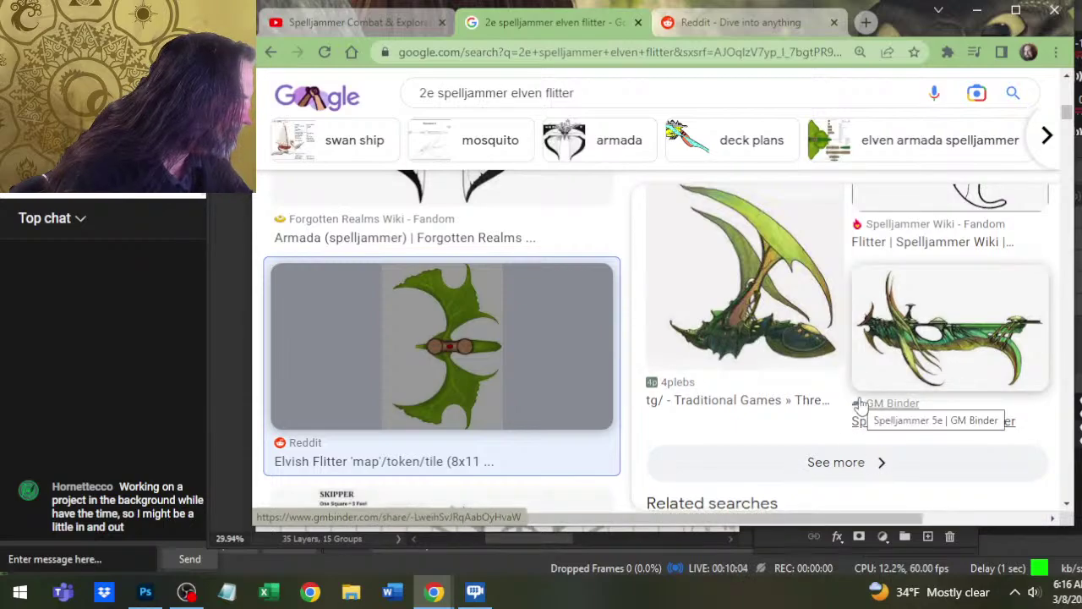
- Go back from the related ships to the Reddit "Elvish Flitter 'map'/token/tile (8x11)" result and copy its image
scroll(860, 406, up, 5)
scroll(817, 380, up, 5)
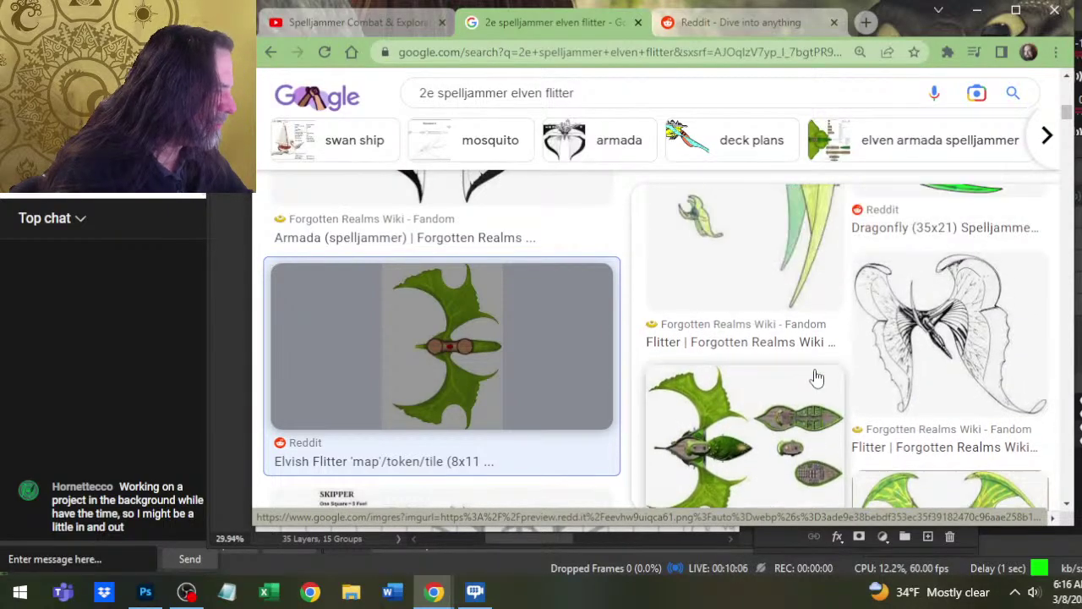
click(815, 372)
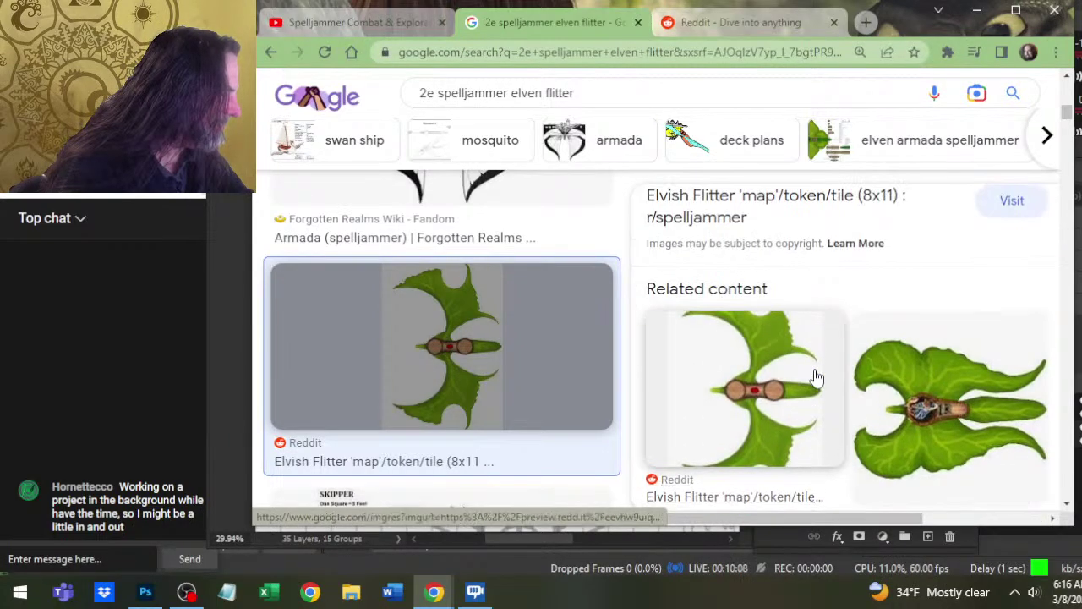
right_click(809, 294)
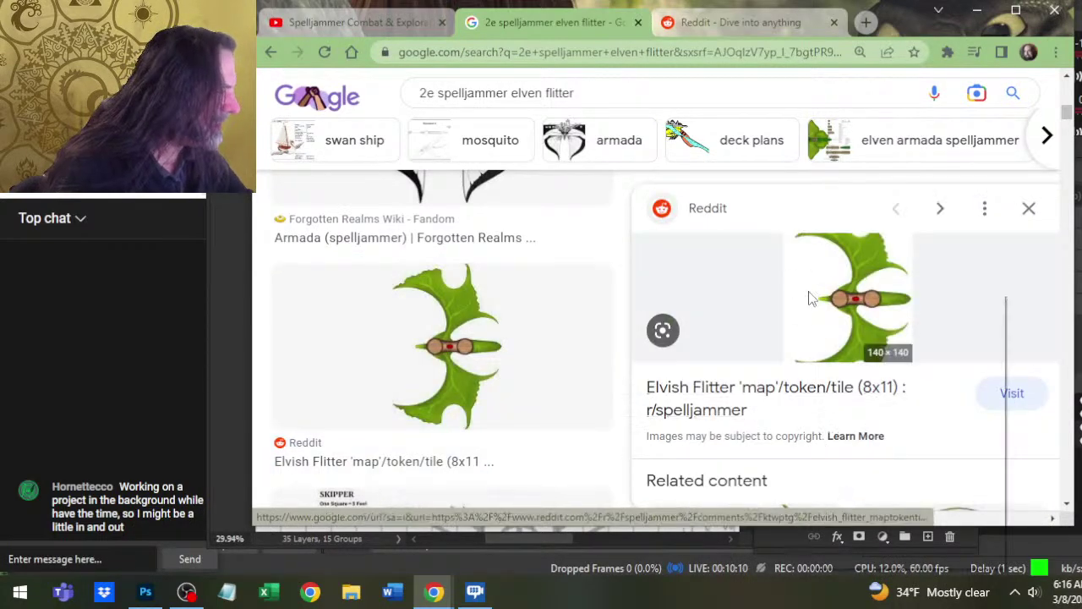
right_click(445, 365)
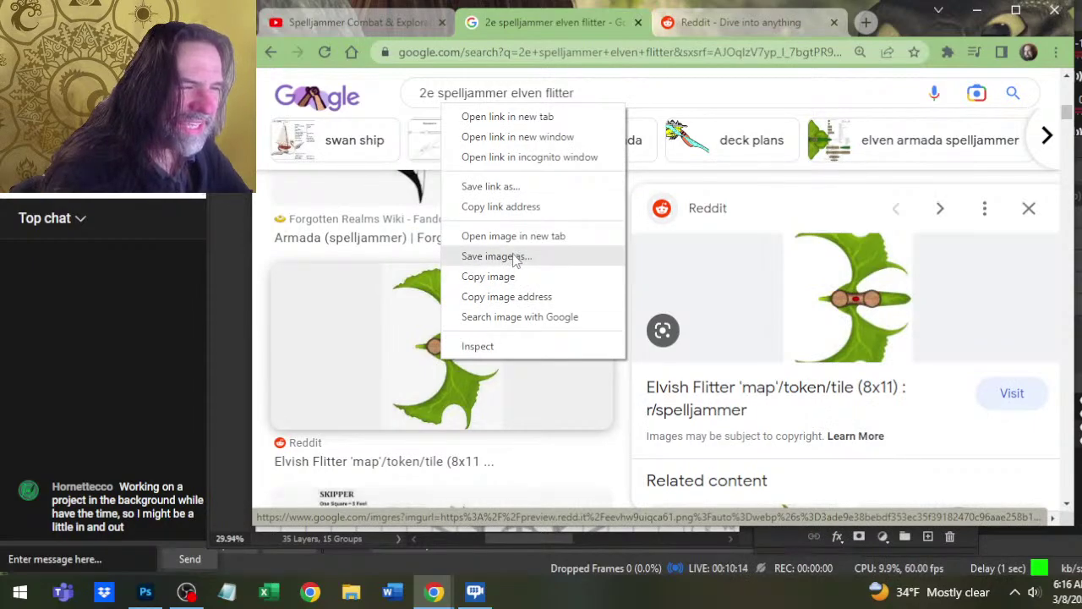
click(510, 276)
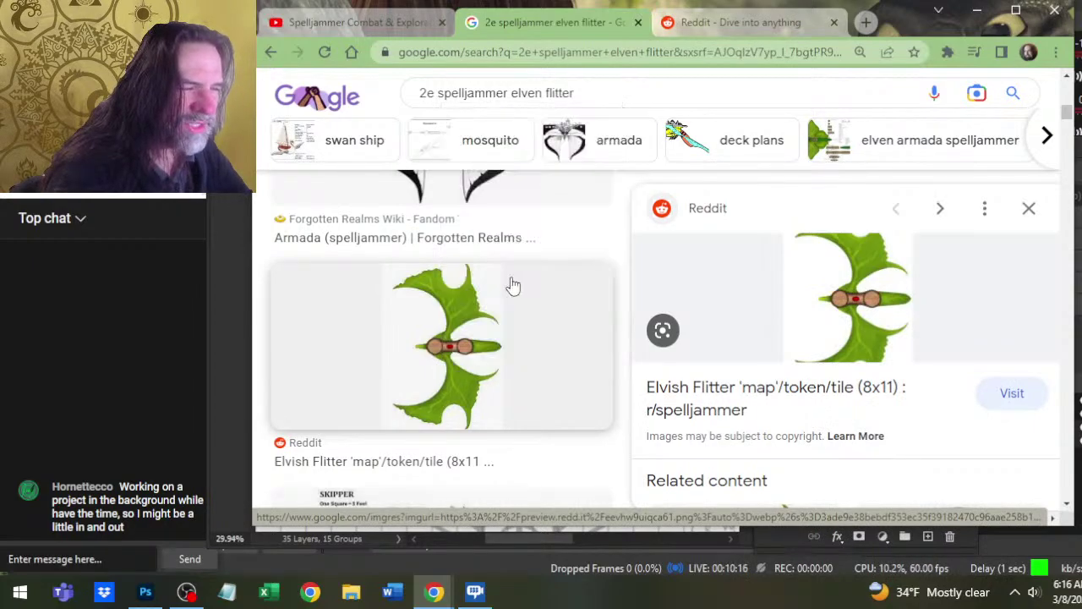
- Switch to Photoshop, paste the copied flitter image over the flitter sketch for comparison, and delete the pasted layer
key(alt+Tab)
key(ctrl+v)
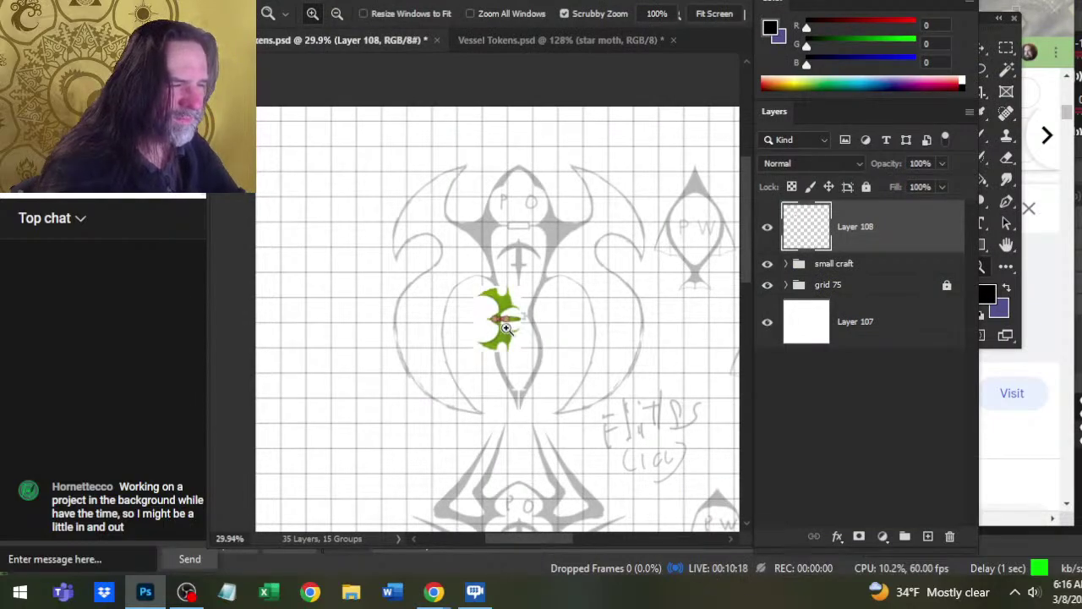
mouse_move(505, 328)
mouse_down()
mouse_move(691, 322)
mouse_move(551, 318)
mouse_move(556, 328)
mouse_up()
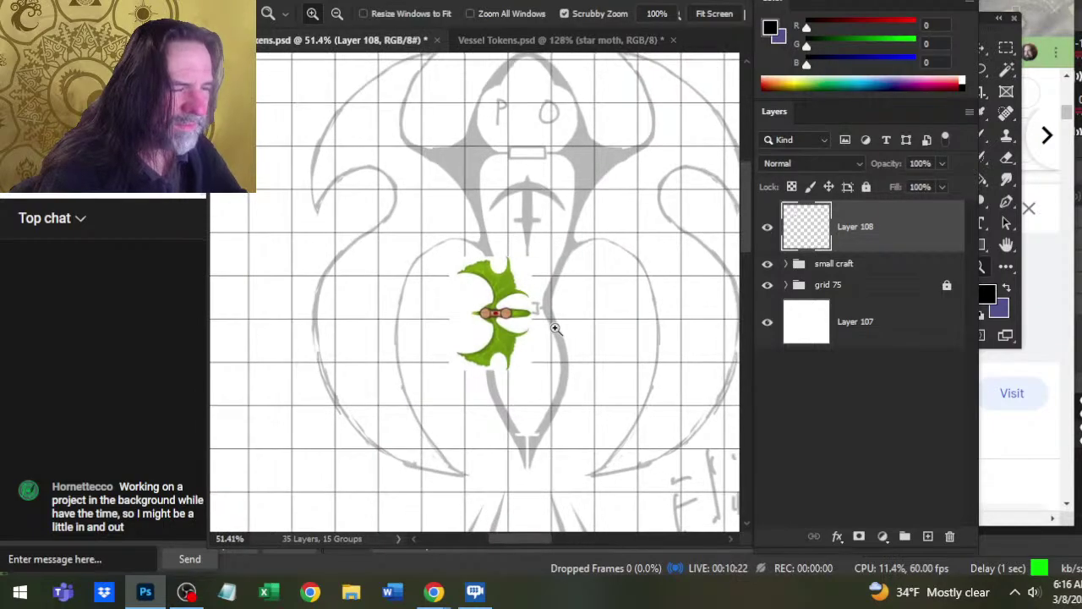
key(Delete)
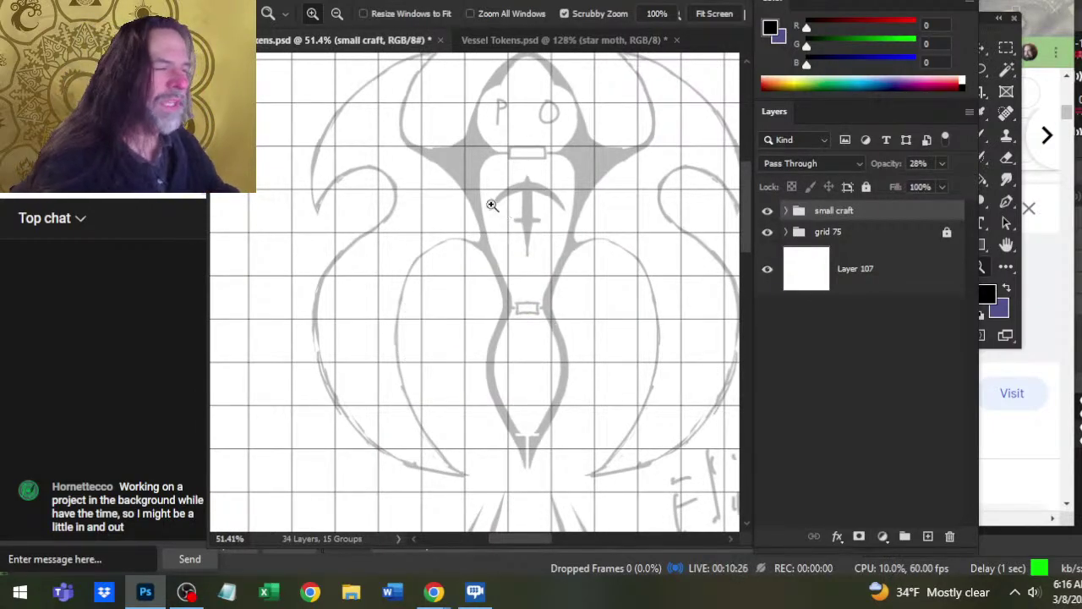
drag(491, 205, 452, 267)
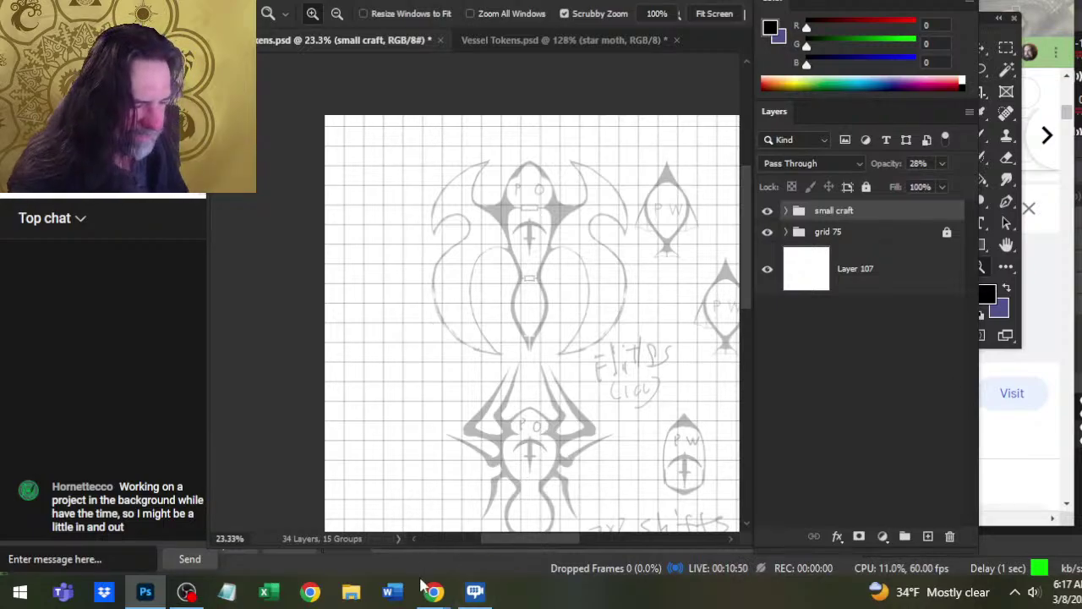
- Open the recent document "SCE Layout 2-18" in Word and go to the Major and Minor Helms section
right_click(391, 592)
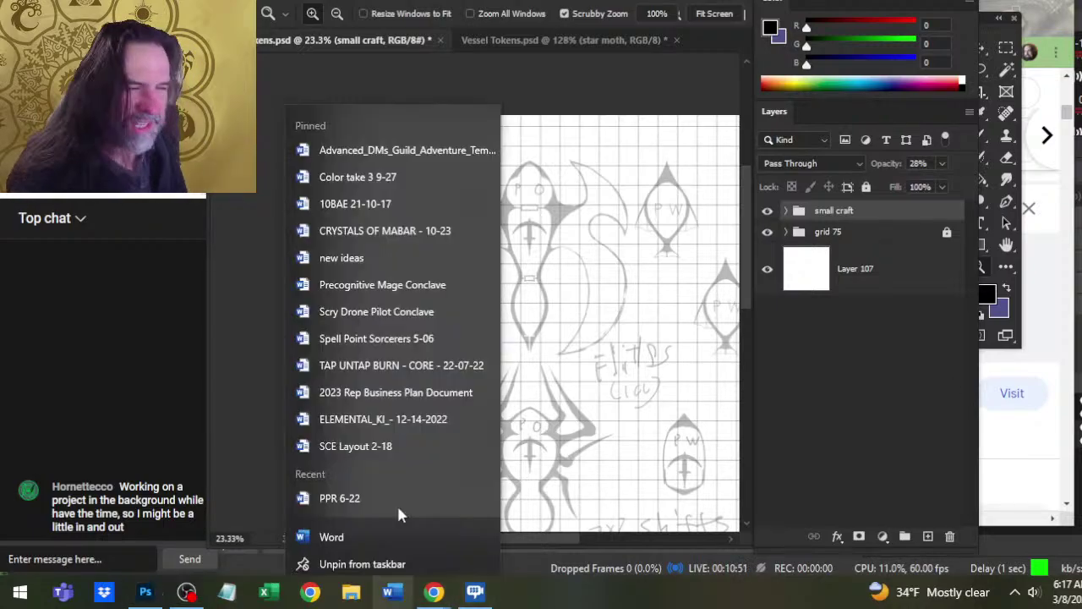
click(379, 446)
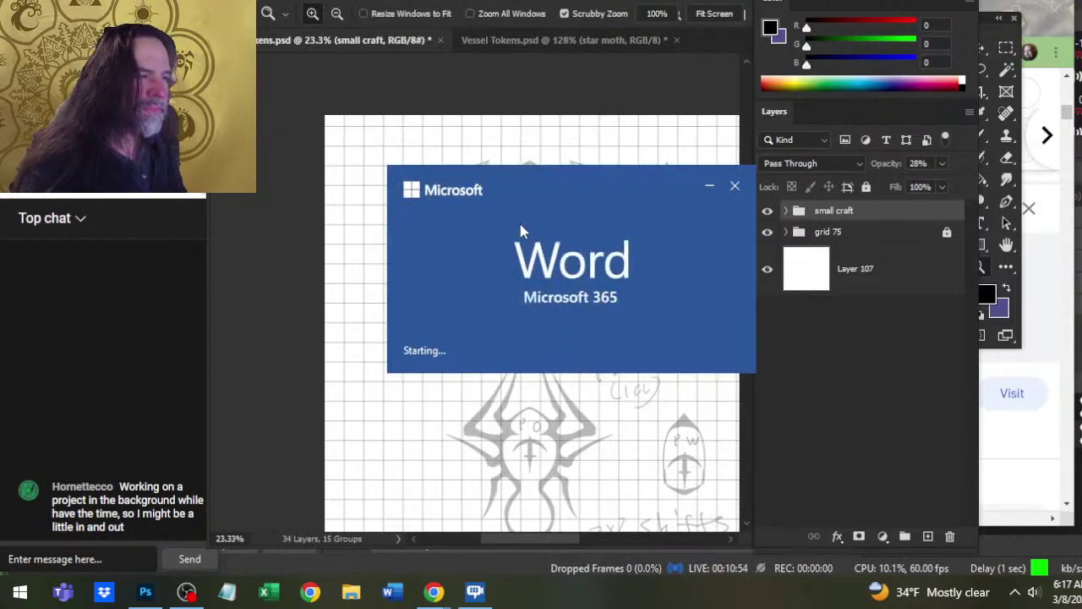
scroll(565, 217, down, 20)
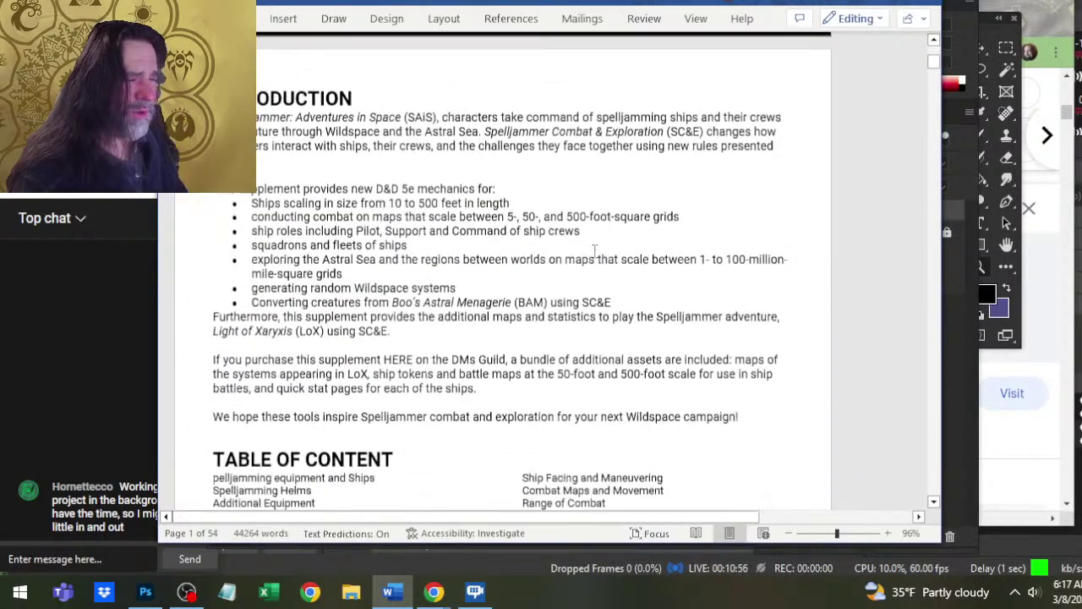
scroll(594, 249, down, 15)
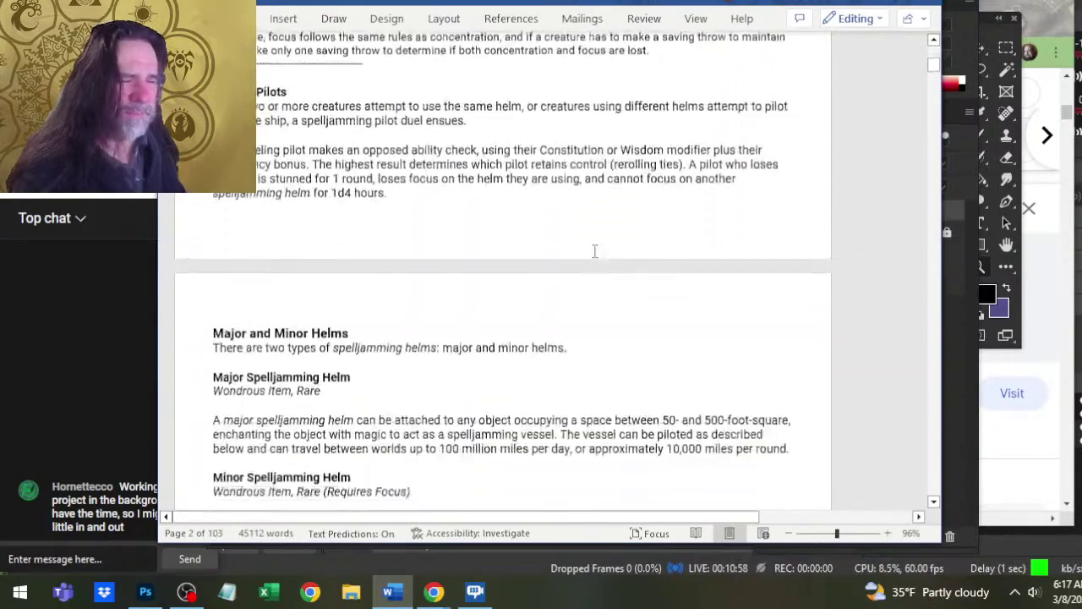
scroll(668, 92, up, 3)
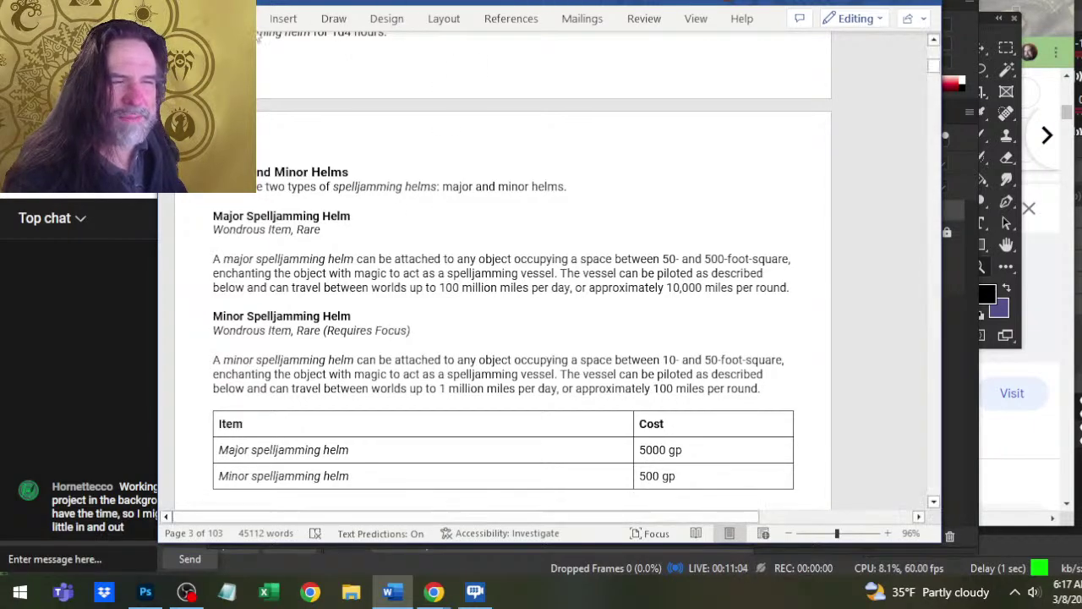
scroll(387, 186, down, 2)
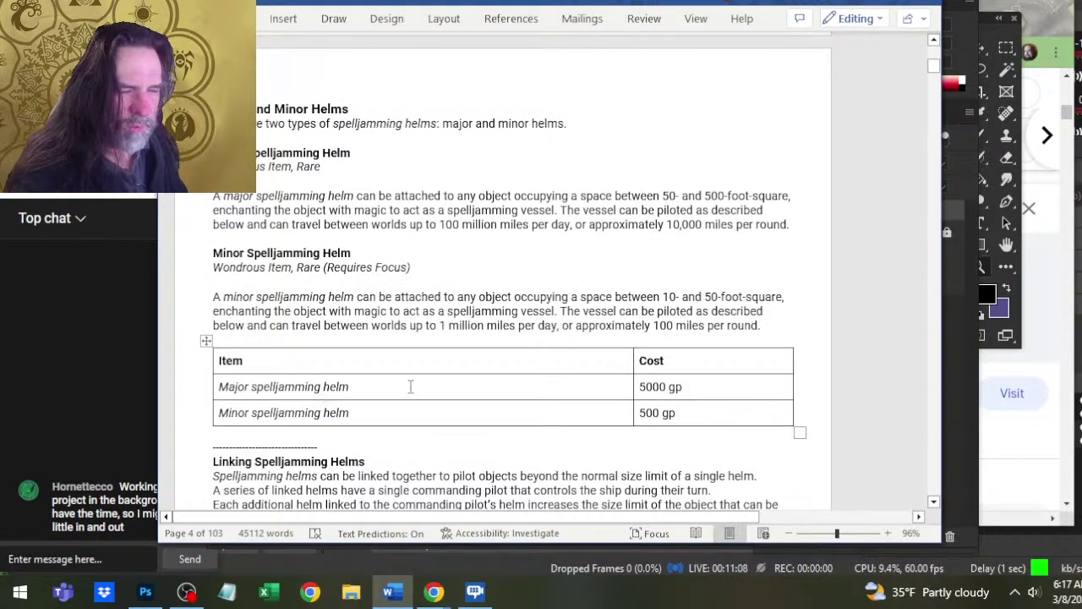
click(410, 391)
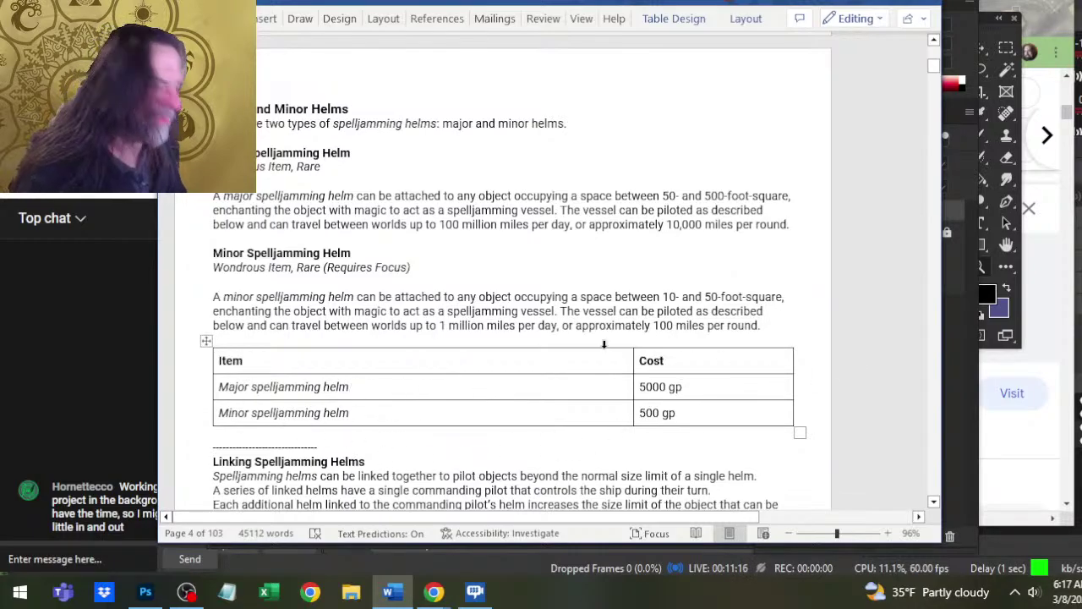
scroll(604, 343, up, 2)
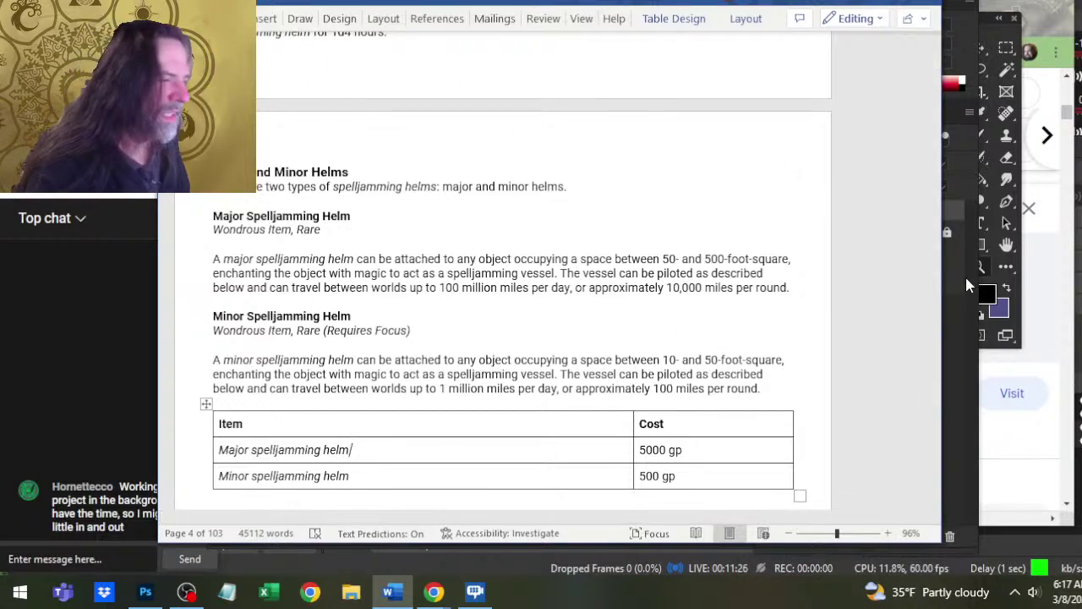
- Look through the document from Linking Spelljamming Helms past the equipment, ship tables and combat rules to the ship roles action table
scroll(488, 245, down, 7)
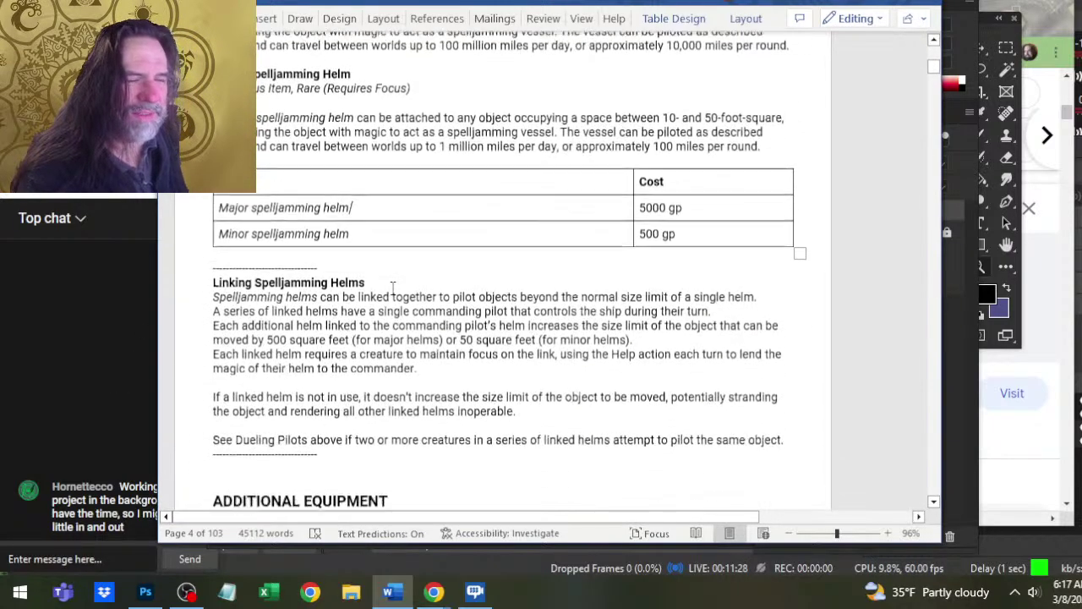
scroll(456, 454, right, 2)
scroll(457, 454, right, 5)
scroll(170, 386, down, 2)
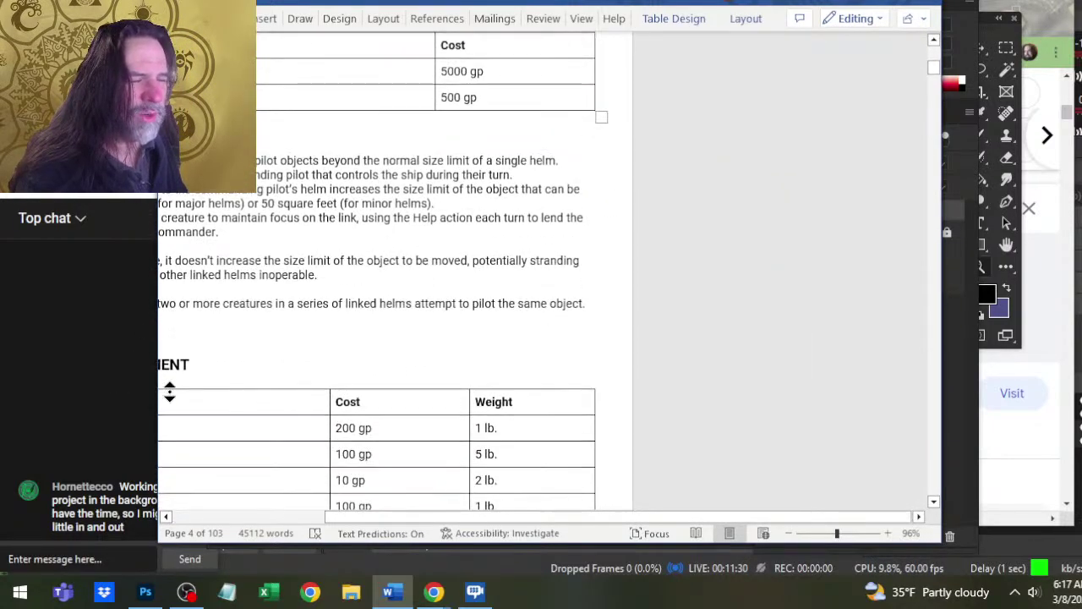
drag(525, 518, 310, 518)
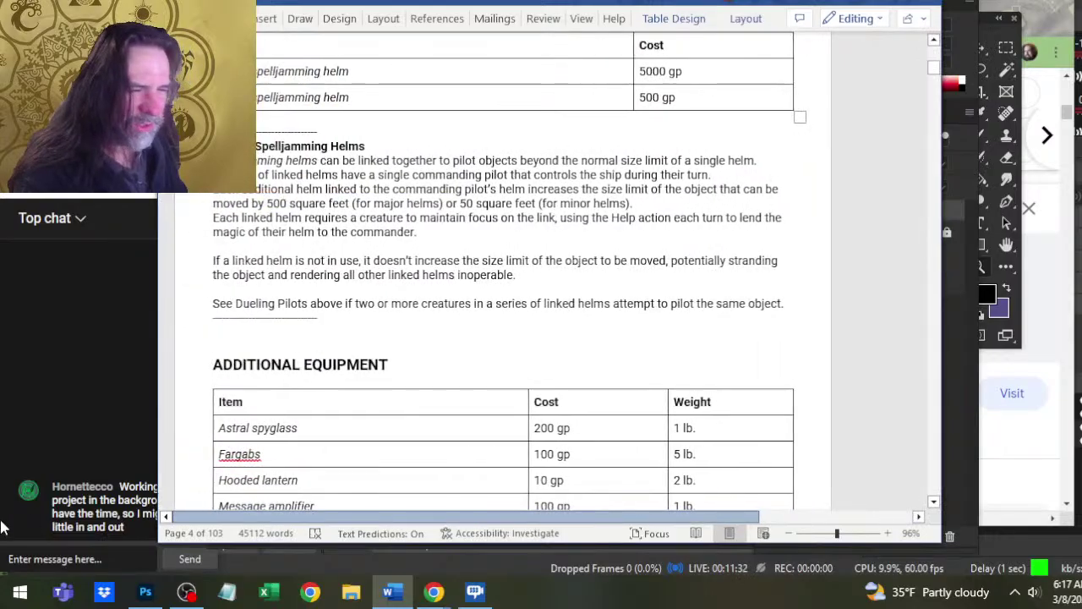
scroll(330, 349, down, 8)
scroll(330, 350, down, 20)
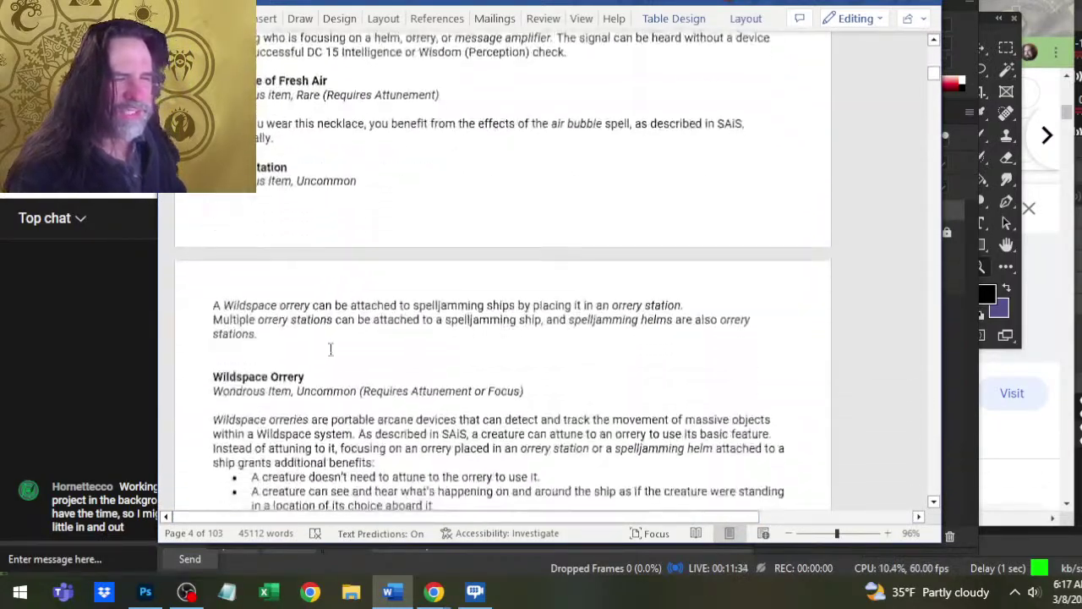
scroll(330, 349, down, 20)
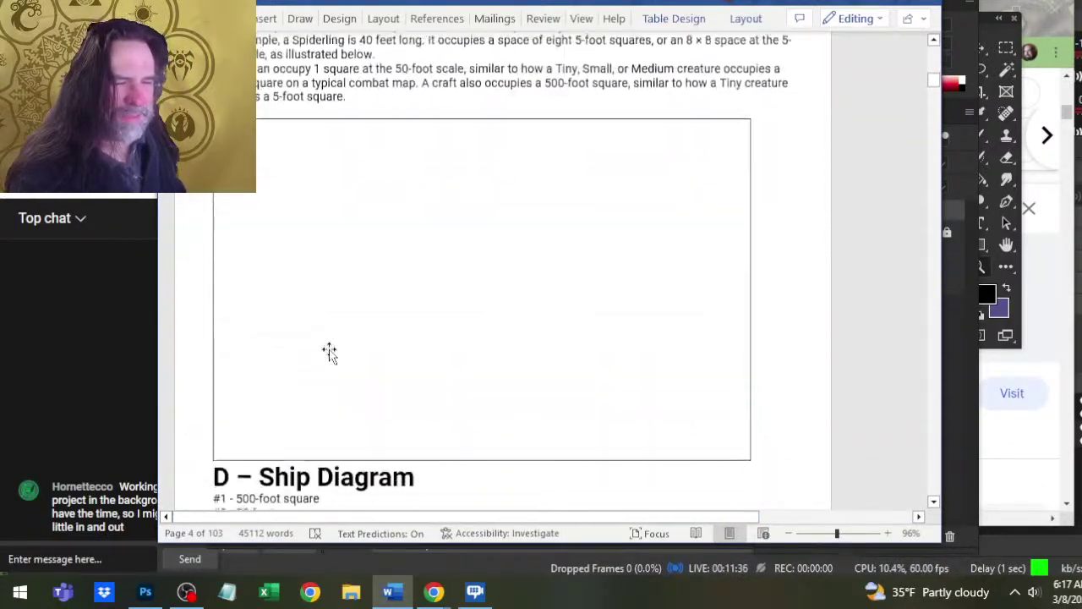
scroll(331, 350, down, 20)
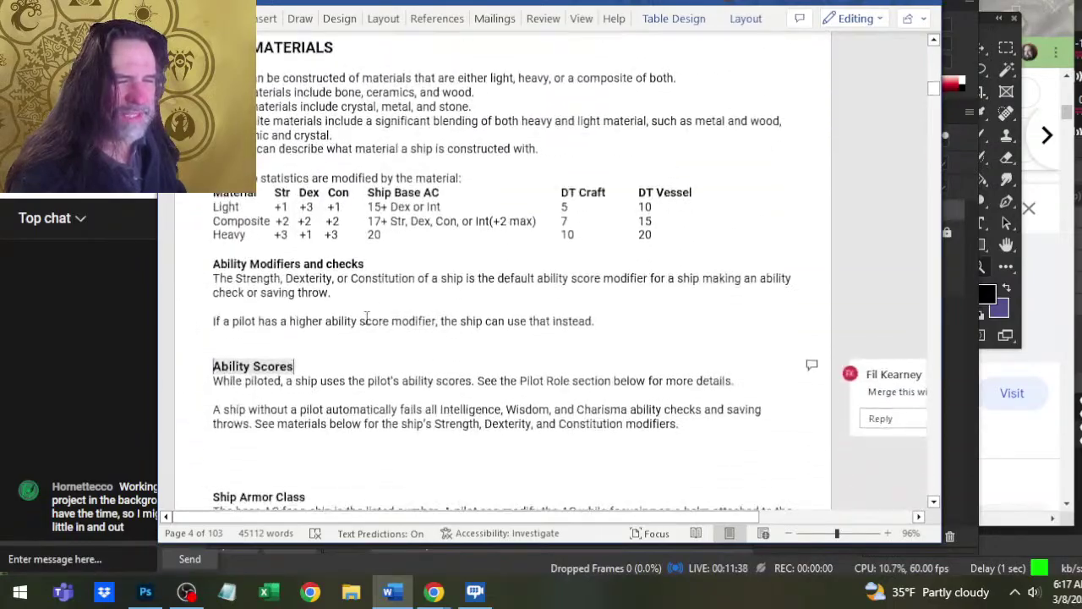
scroll(366, 318, down, 20)
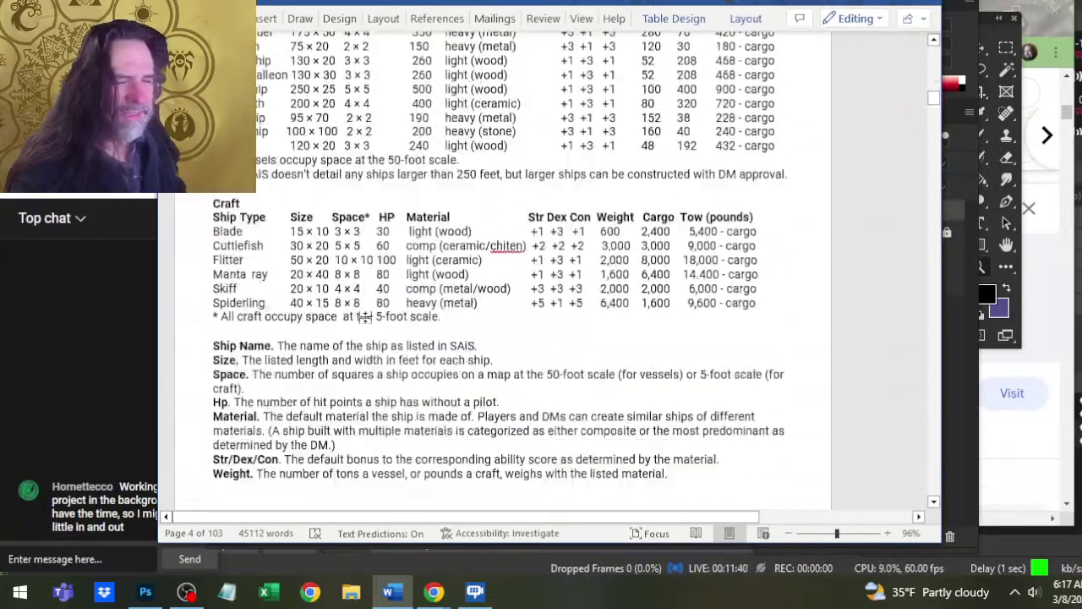
scroll(367, 318, down, 20)
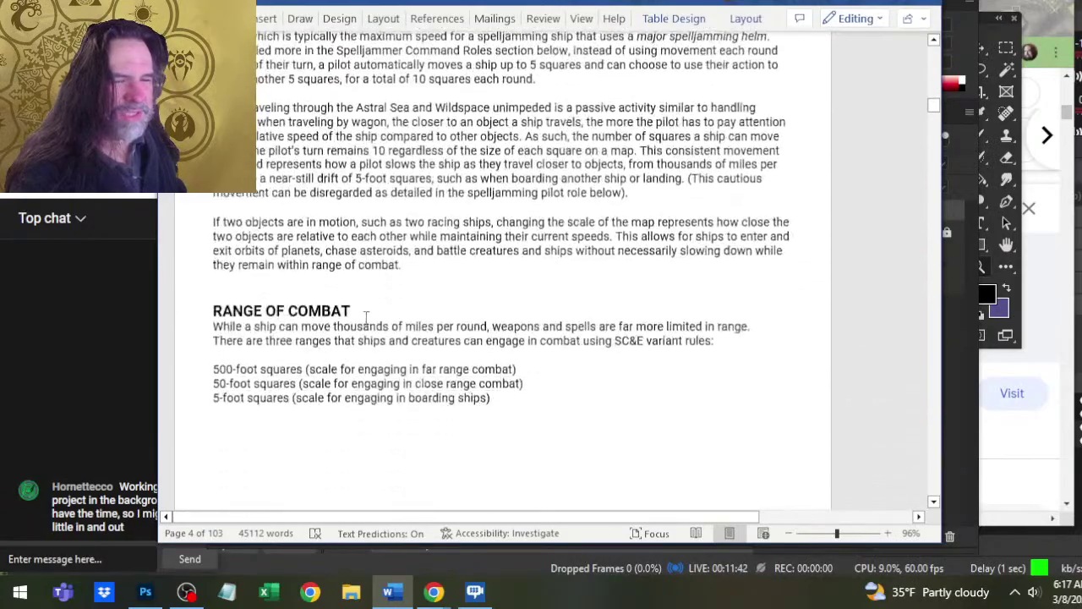
scroll(500, 256, down, 20)
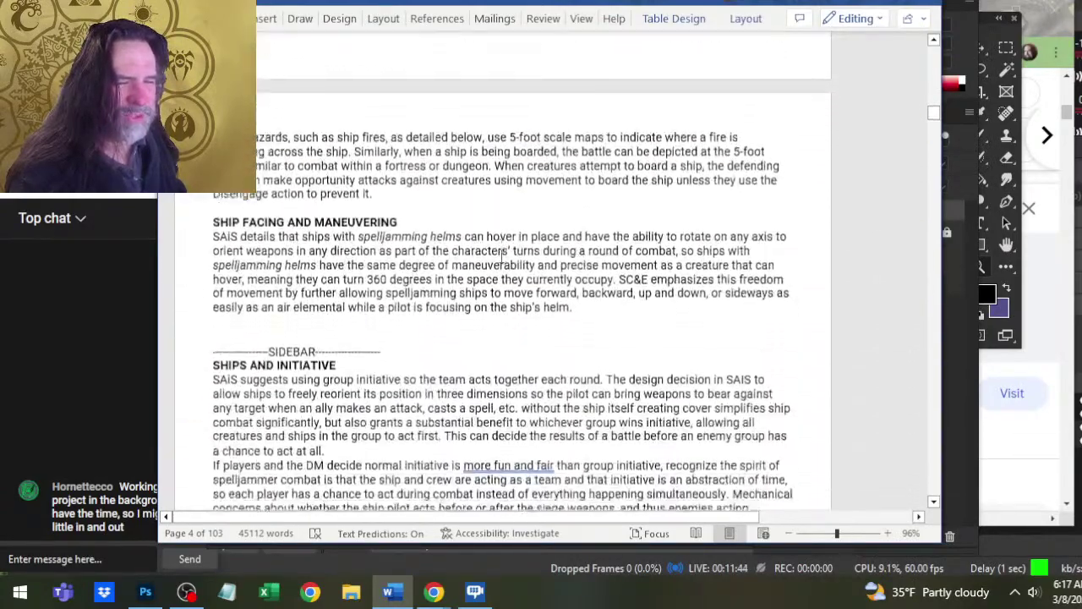
scroll(500, 256, down, 20)
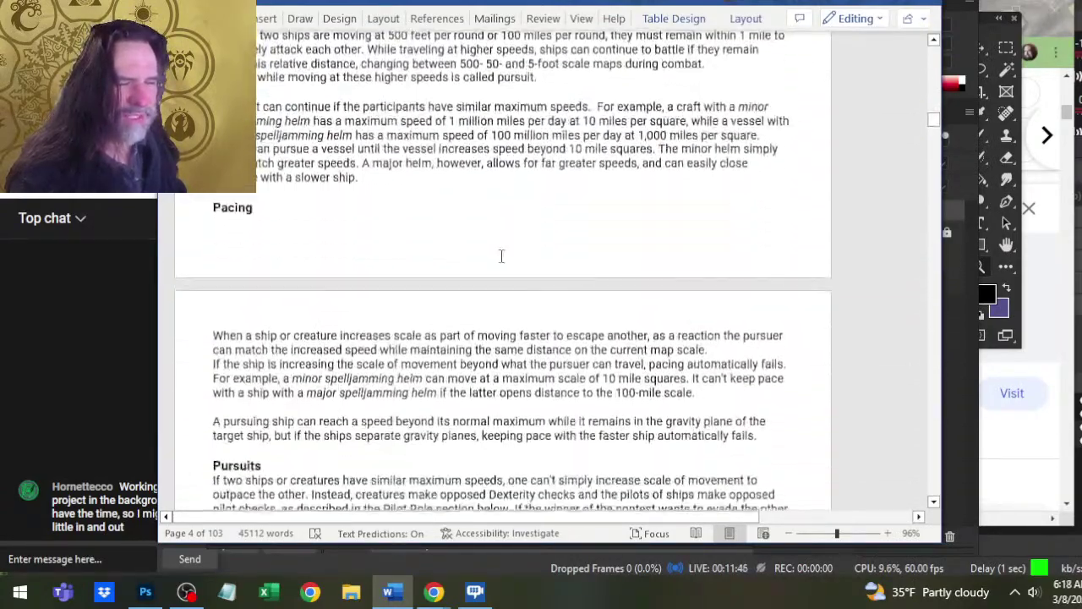
scroll(500, 256, down, 20)
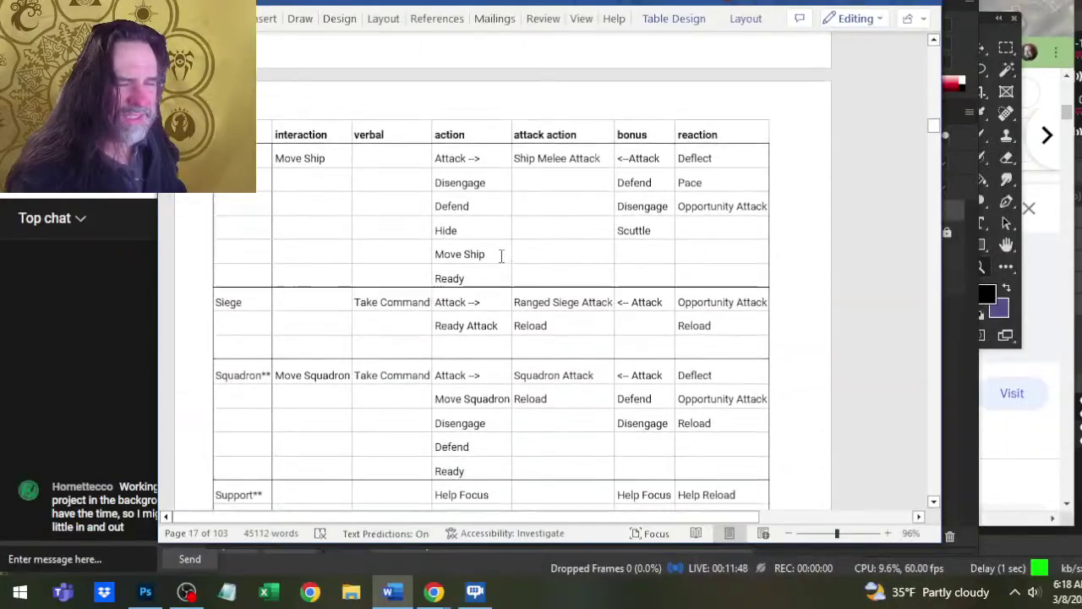
- Go back to the Combat Maps and Movement section, narrow the Word window to uncover the chat, and examine the helm distance table
scroll(501, 256, up, 20)
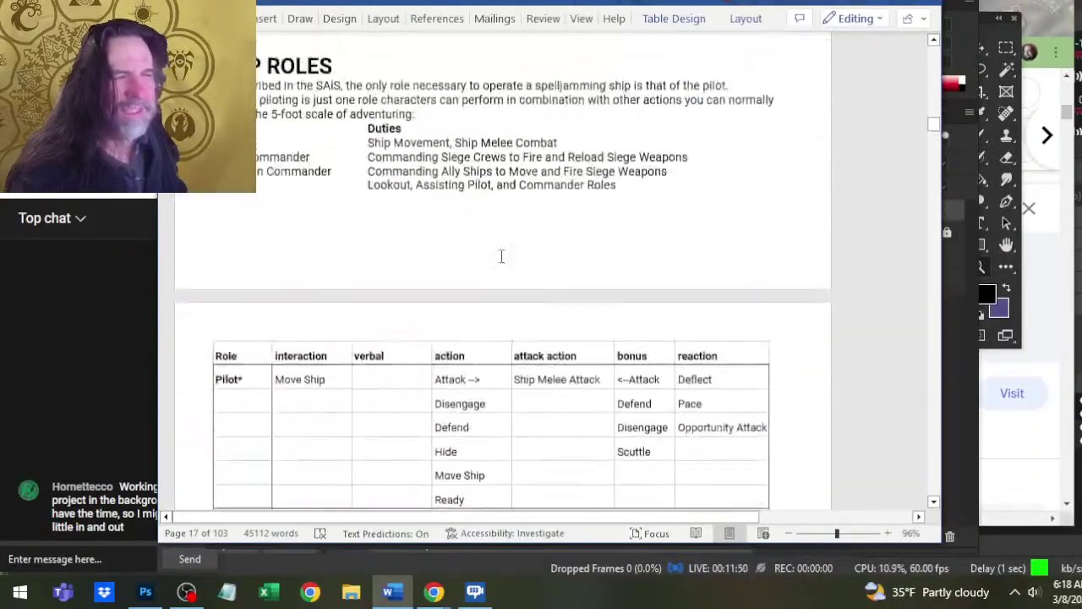
scroll(500, 256, up, 20)
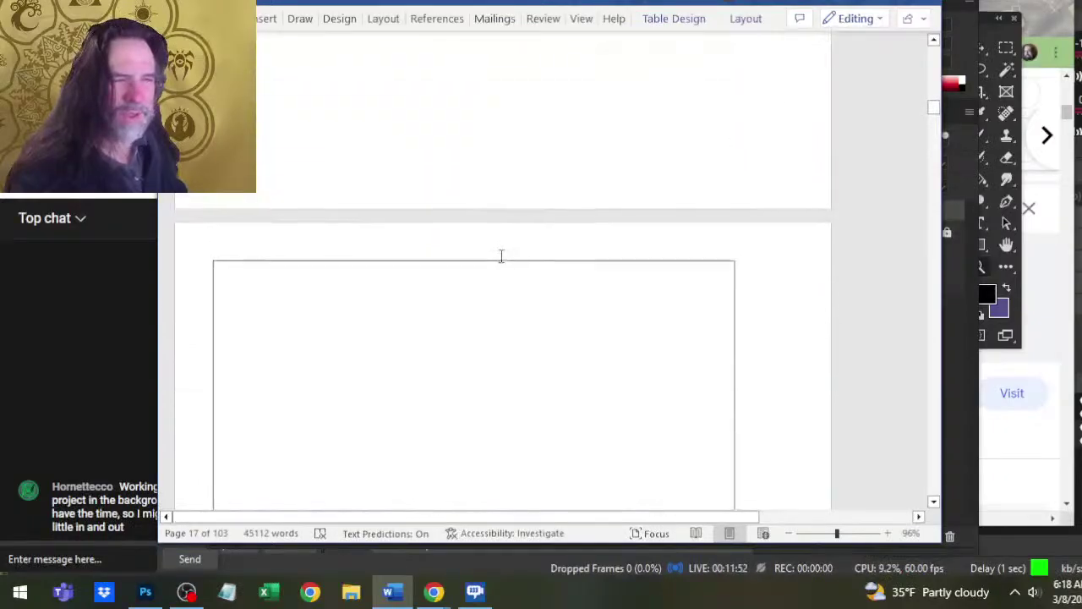
scroll(500, 256, up, 20)
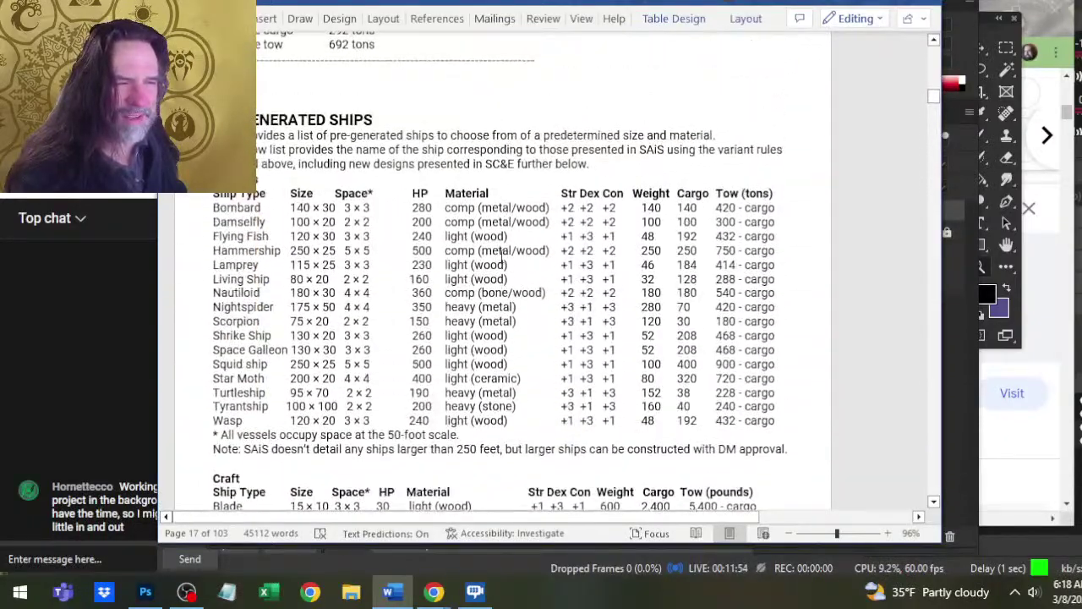
scroll(500, 256, down, 20)
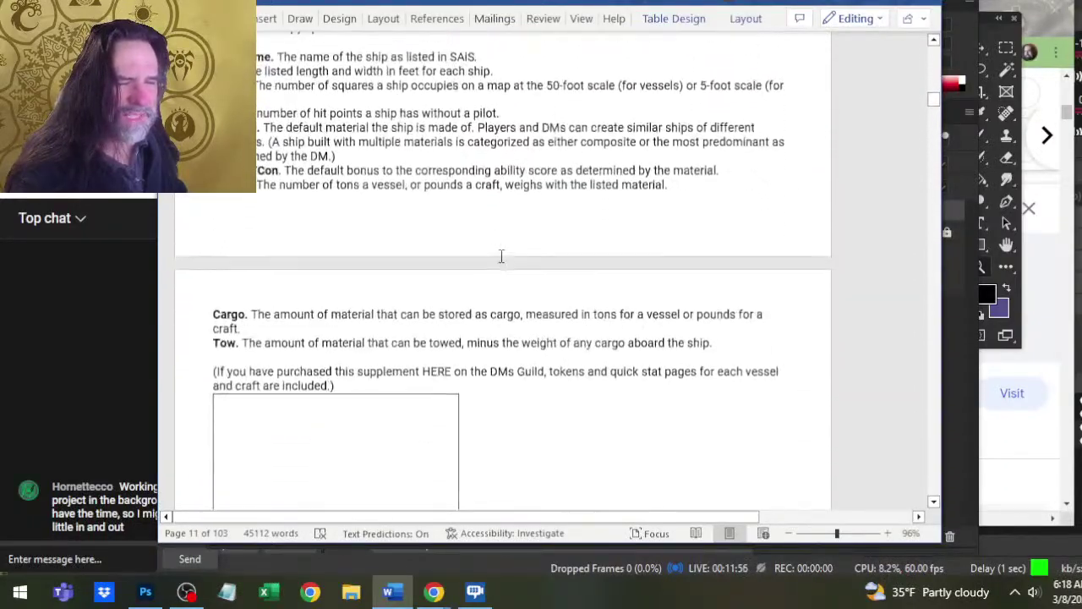
scroll(518, 277, down, 4)
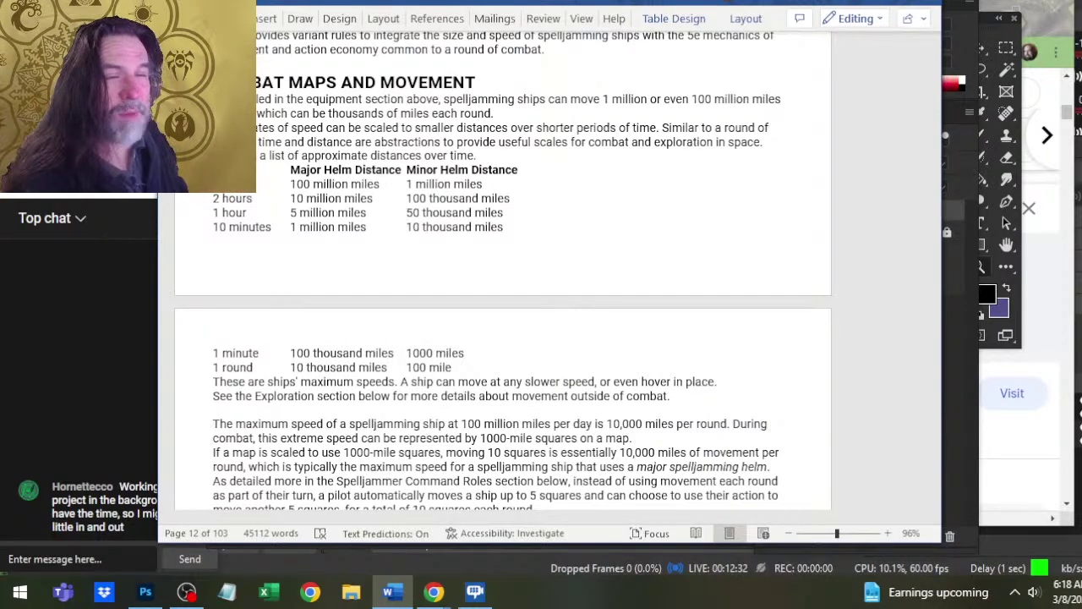
drag(158, 262, 199, 261)
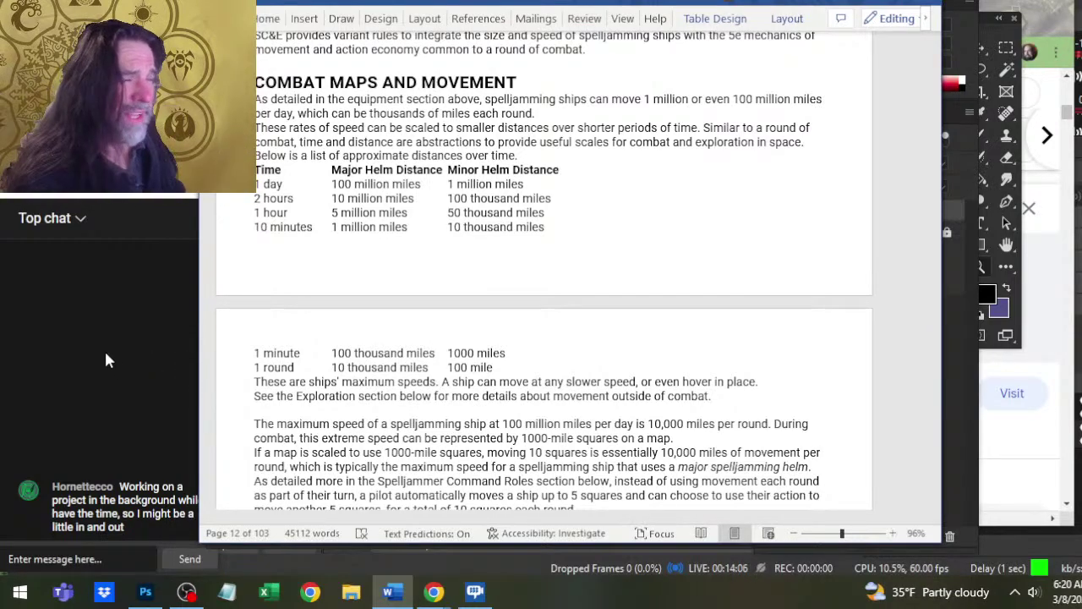
click(477, 170)
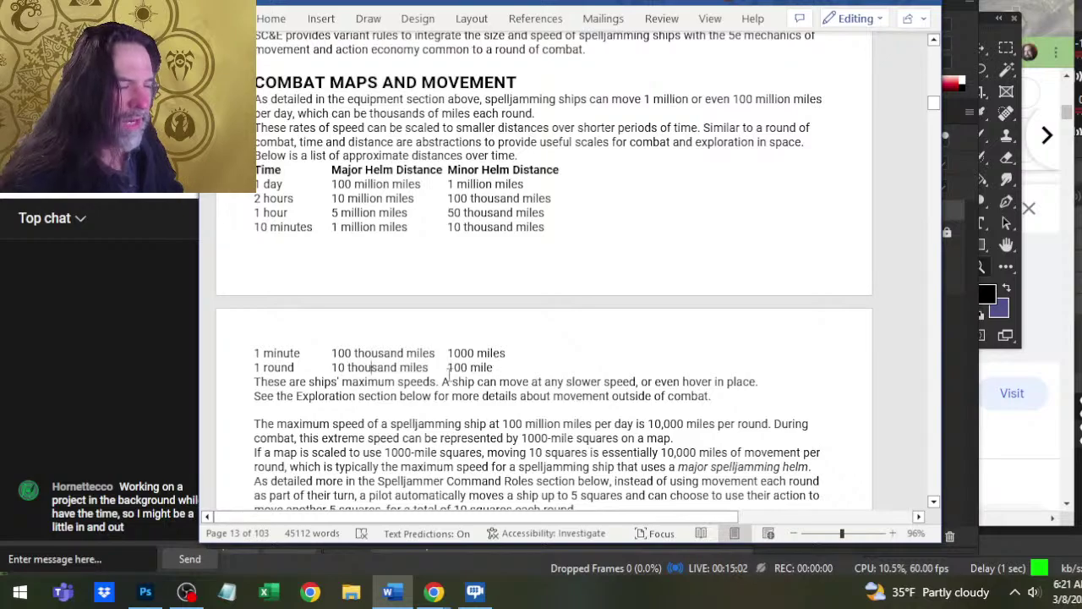
- Review the Combat Maps and Movement section around the major and minor helm distance table
click(513, 372)
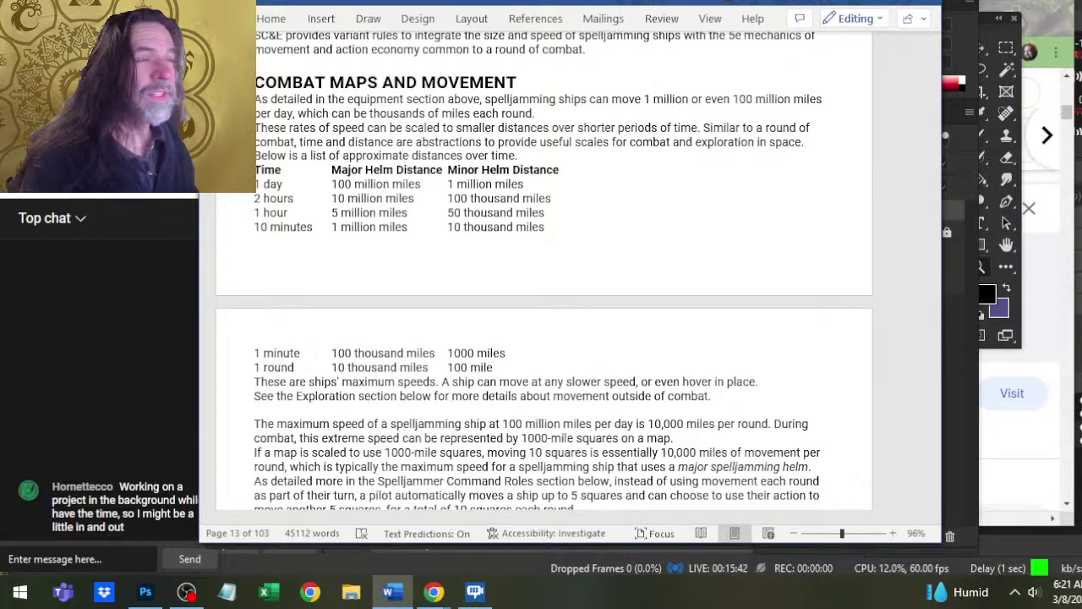
scroll(572, 145, up, 1)
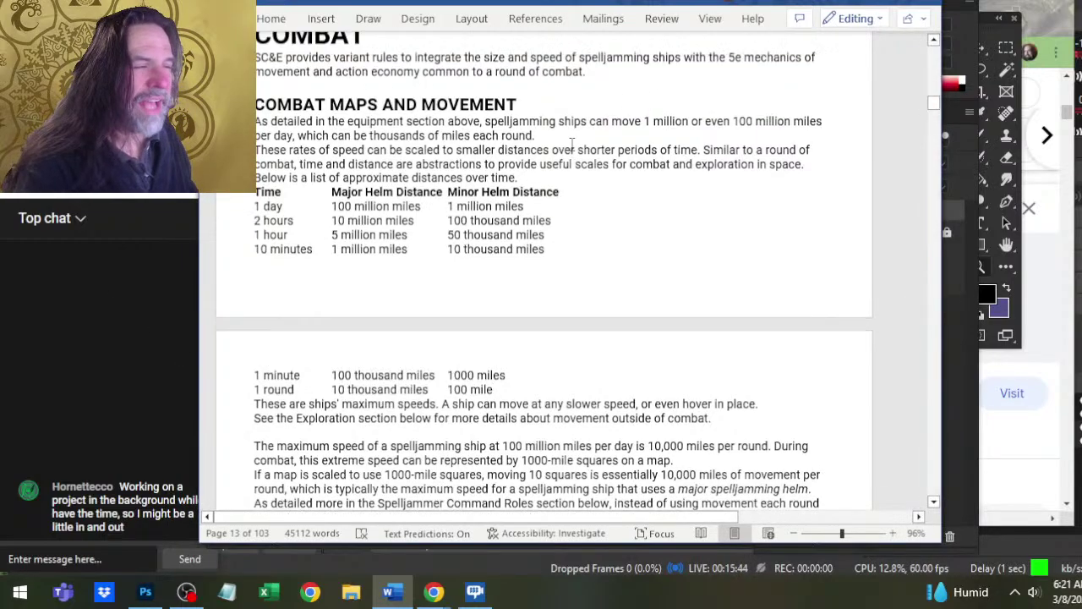
scroll(572, 146, up, 5)
scroll(522, 217, down, 3)
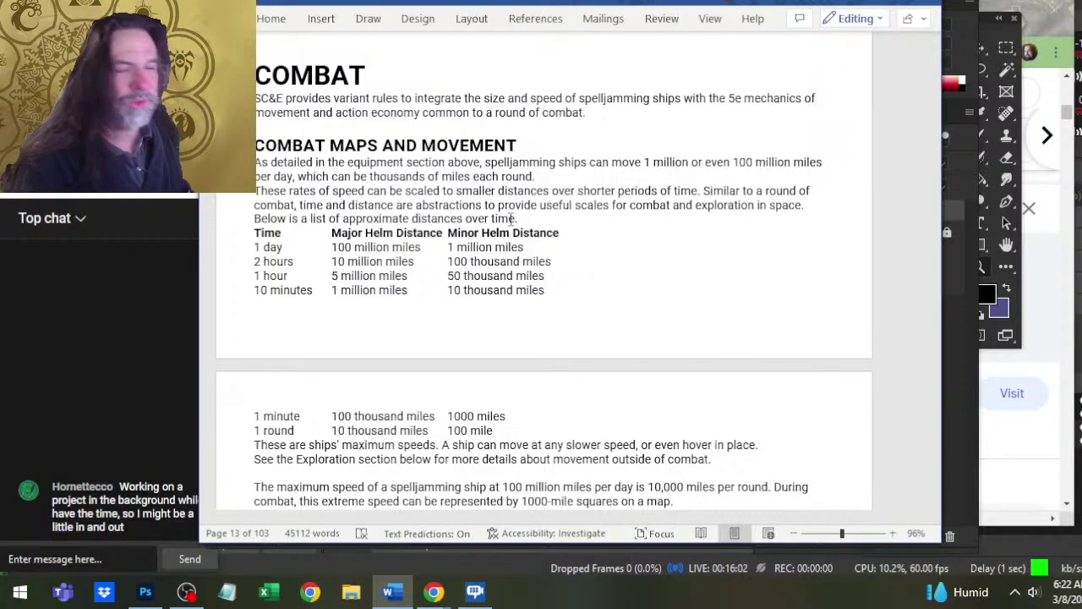
- Switch to Photoshop, look over the small craft sketches, and add an empty layer above the small craft group
key(alt+Tab)
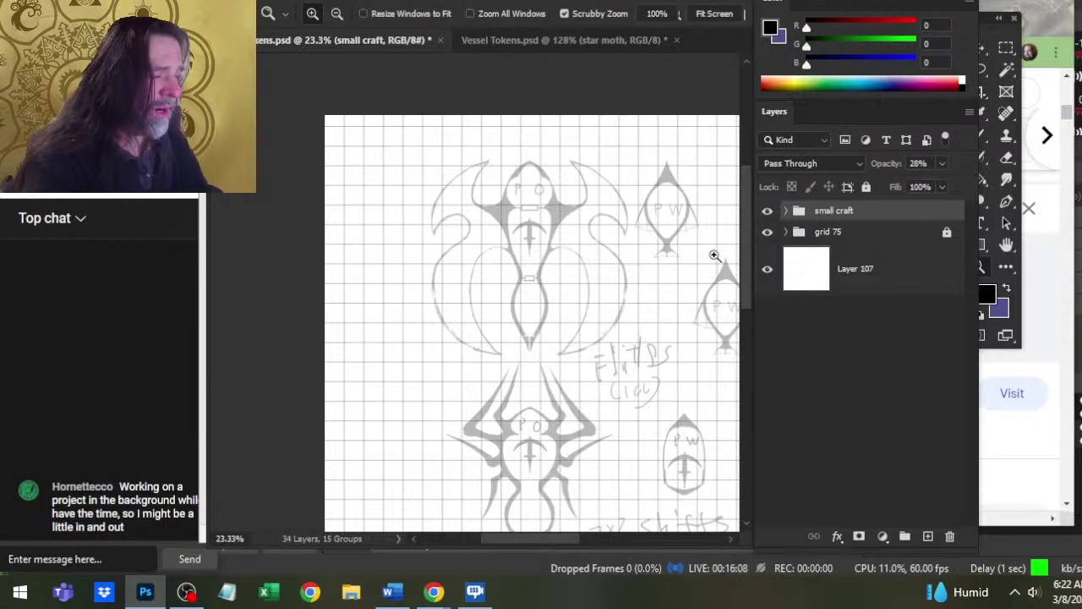
scroll(560, 307, down, 5)
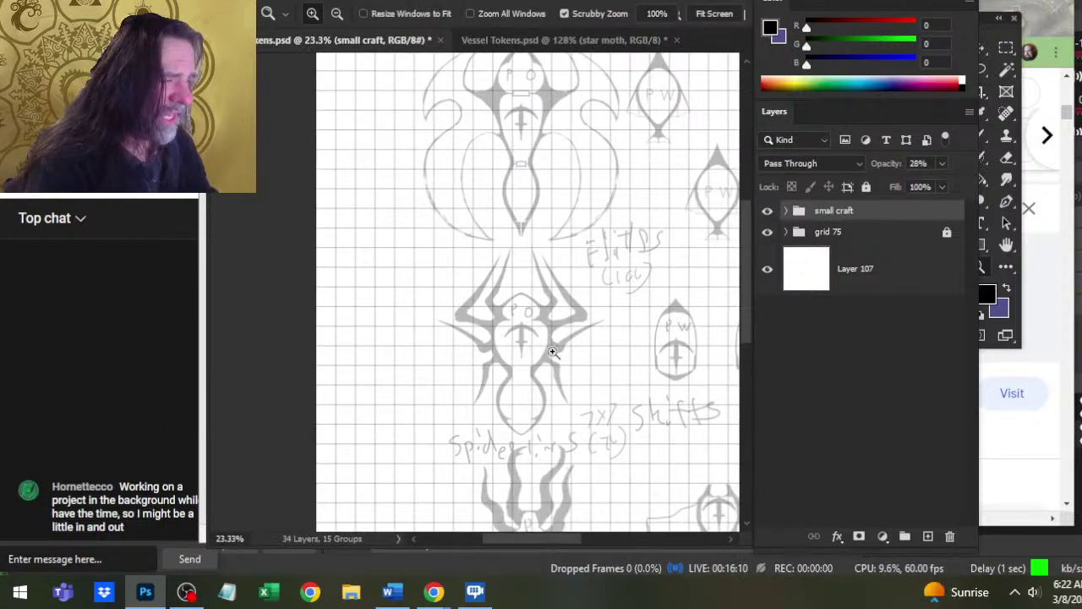
scroll(547, 318, up, 1)
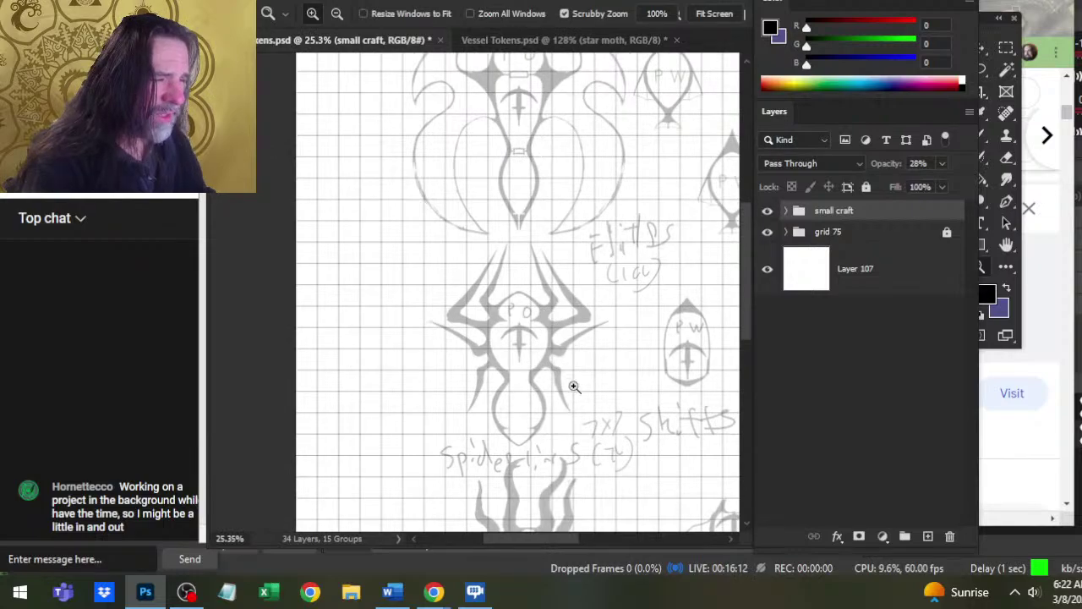
scroll(573, 381, down, 7)
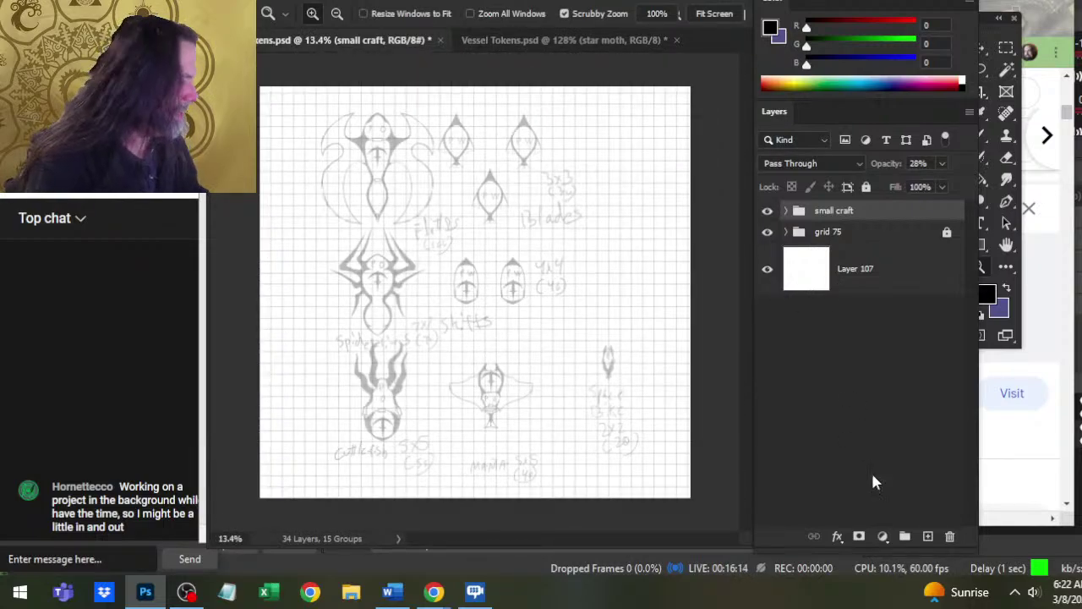
click(925, 541)
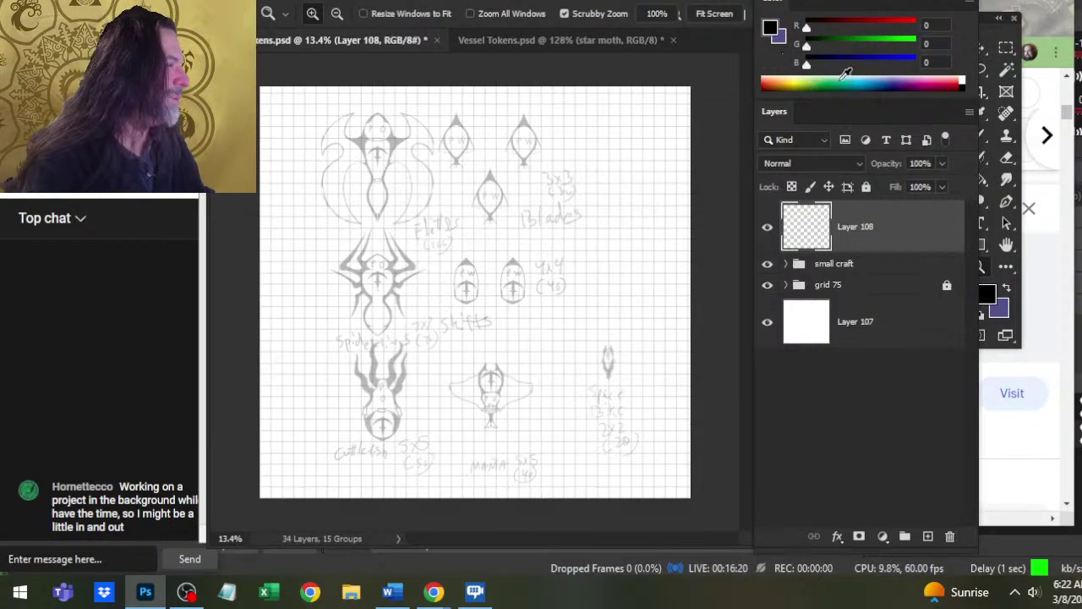
- Set the background colour to a muted pink (R 177, G 114, B 140) with black as the foreground colour
click(1006, 287)
drag(842, 47, 856, 49)
click(880, 26)
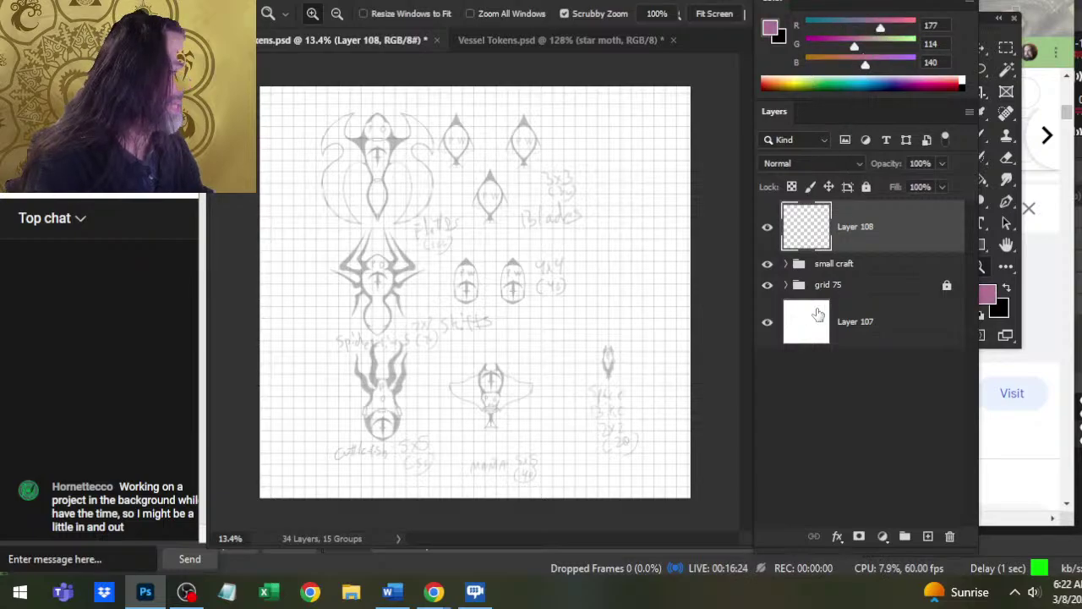
key(x)
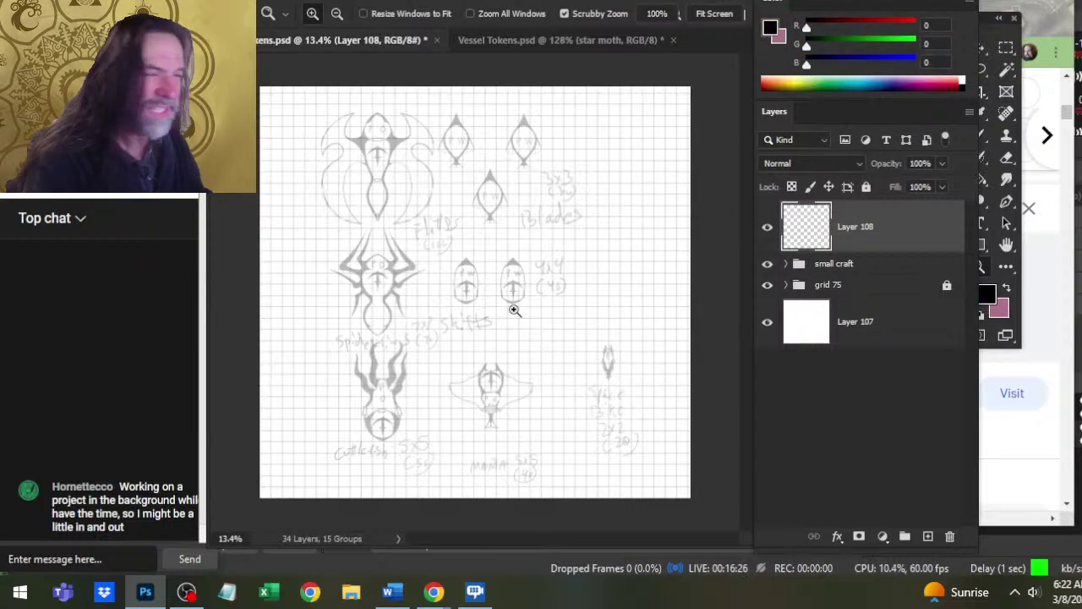
- Draw a straight horizontal black line with a size 4 brush along the grid line above the Blades 3x3 label
drag(564, 188, 624, 212)
key(b)
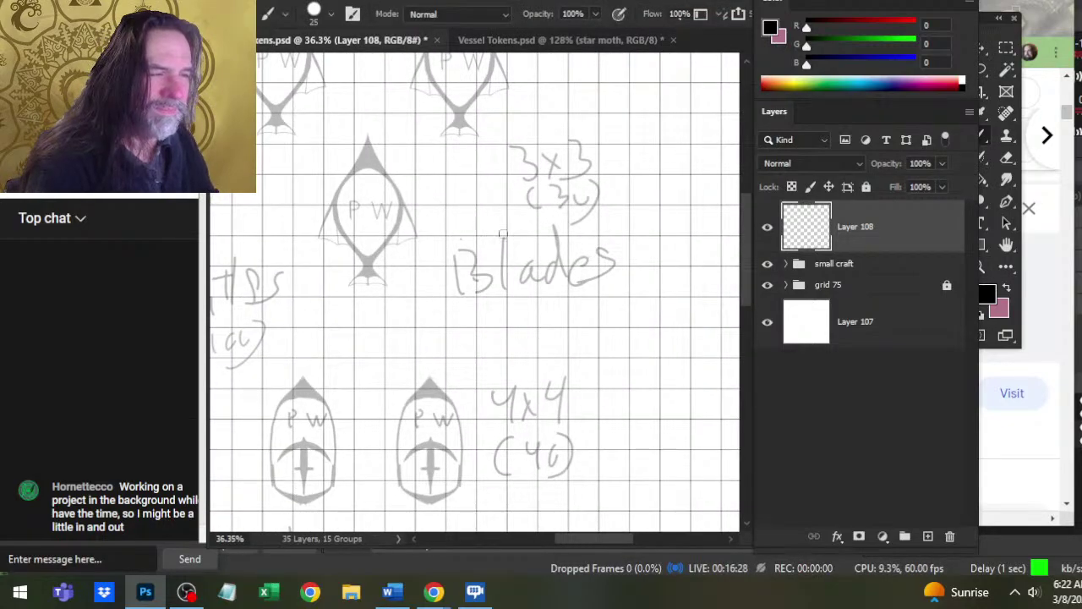
key(z)
drag(568, 266, 465, 263)
key(b)
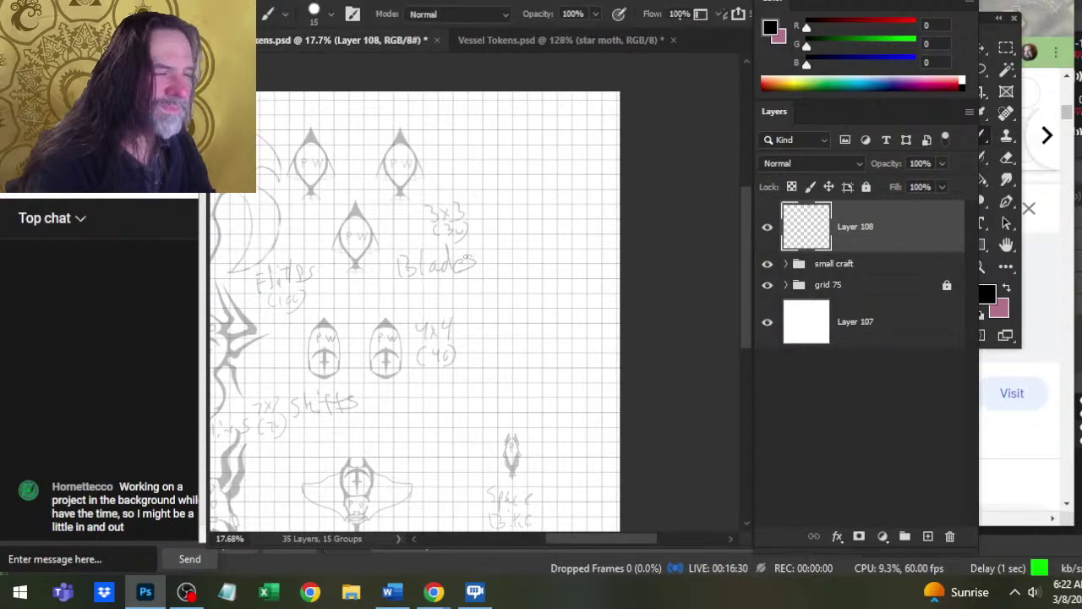
key(bracketleft)
key(bracketleft)
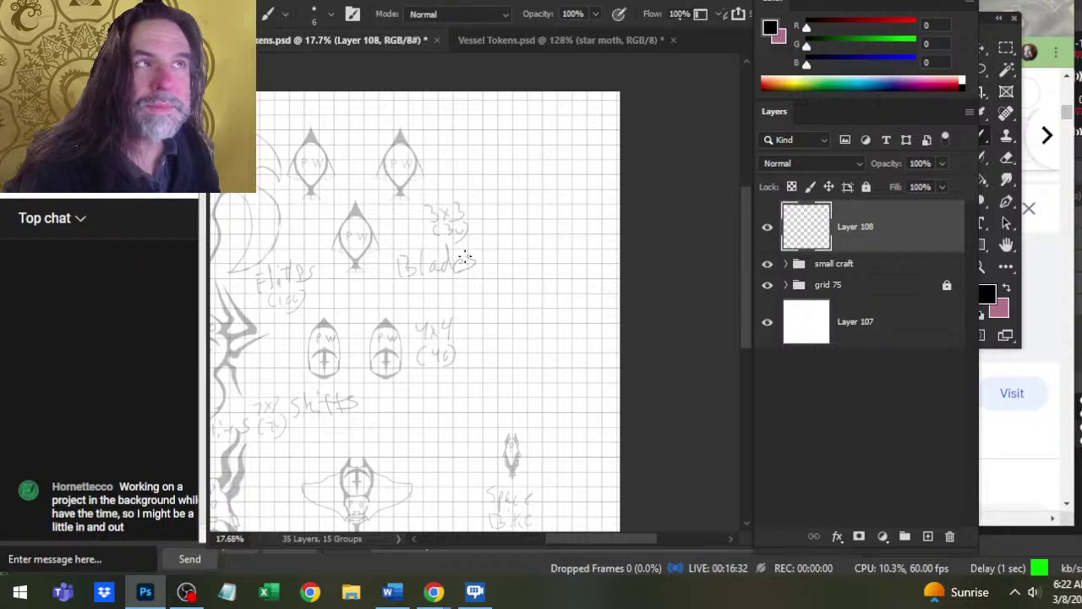
key(z)
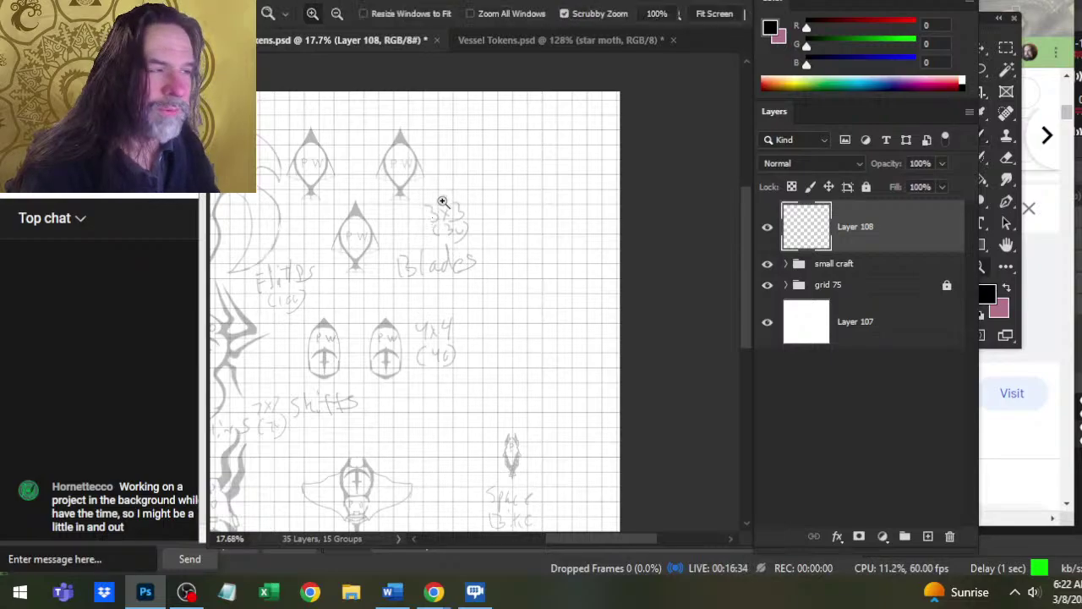
drag(442, 205, 488, 205)
key(b)
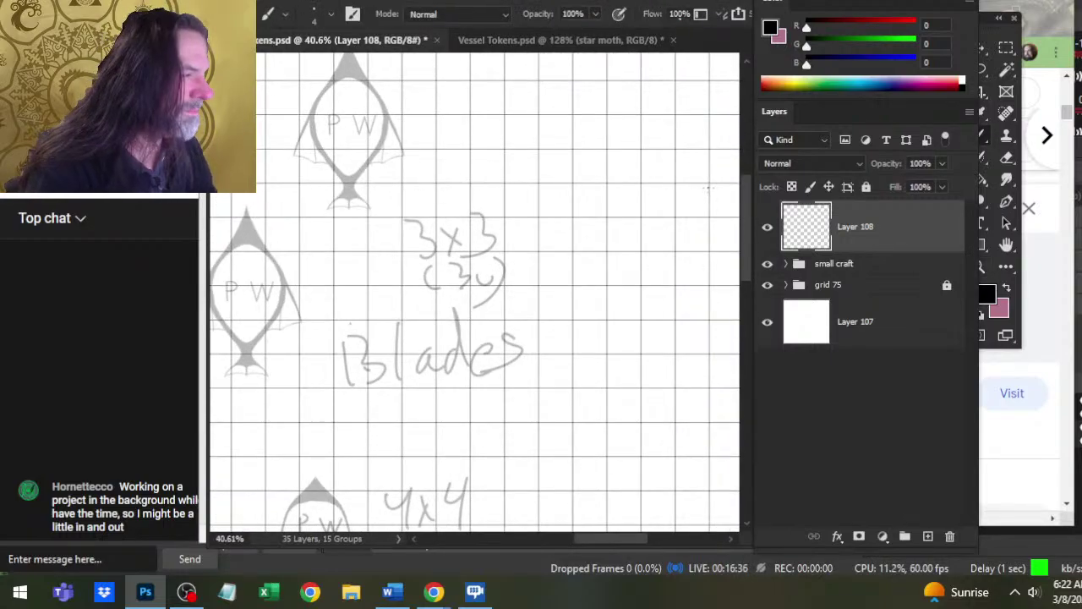
mouse_move(711, 185)
mouse_down()
mouse_move(246, 182)
mouse_move(251, 193)
mouse_up()
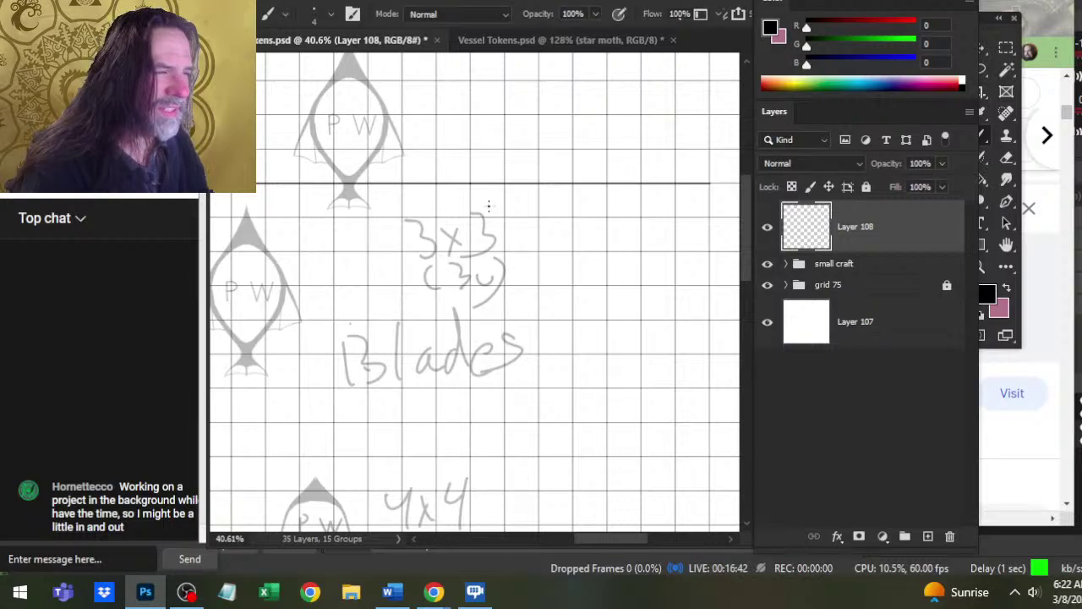
- Erase the surplus right end of the horizontal line with a size 25 eraser, leaving about ten grid squares
key(e)
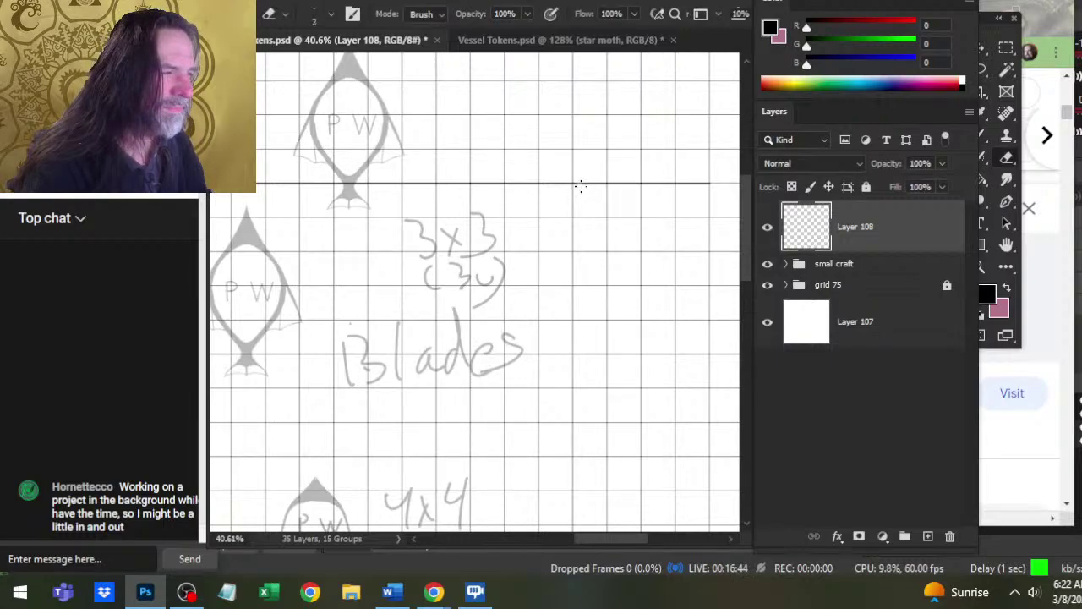
key(bracketright)
key(bracketright)
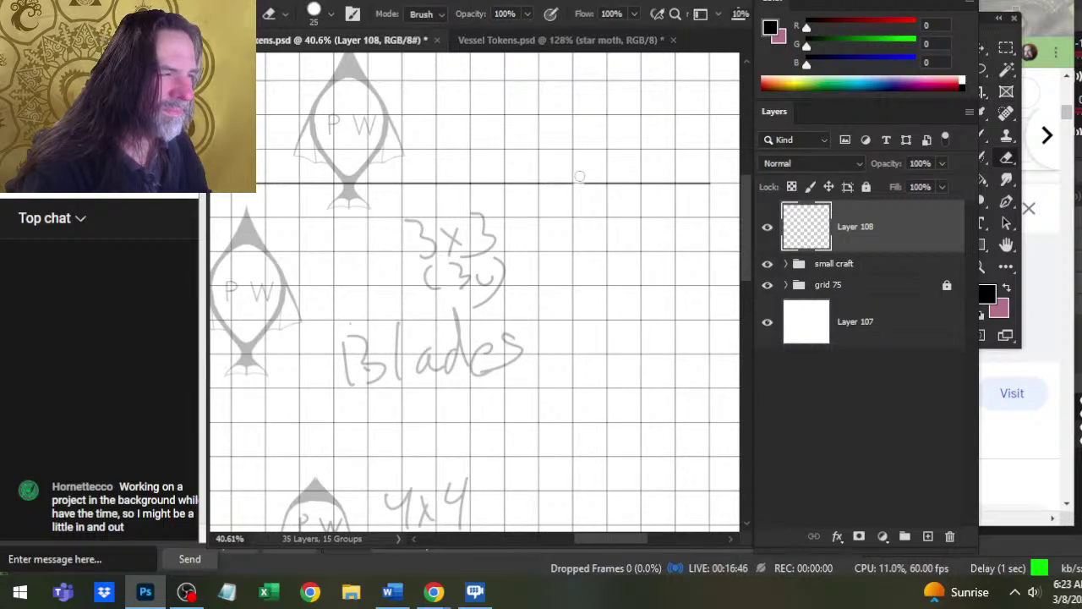
drag(580, 179, 744, 176)
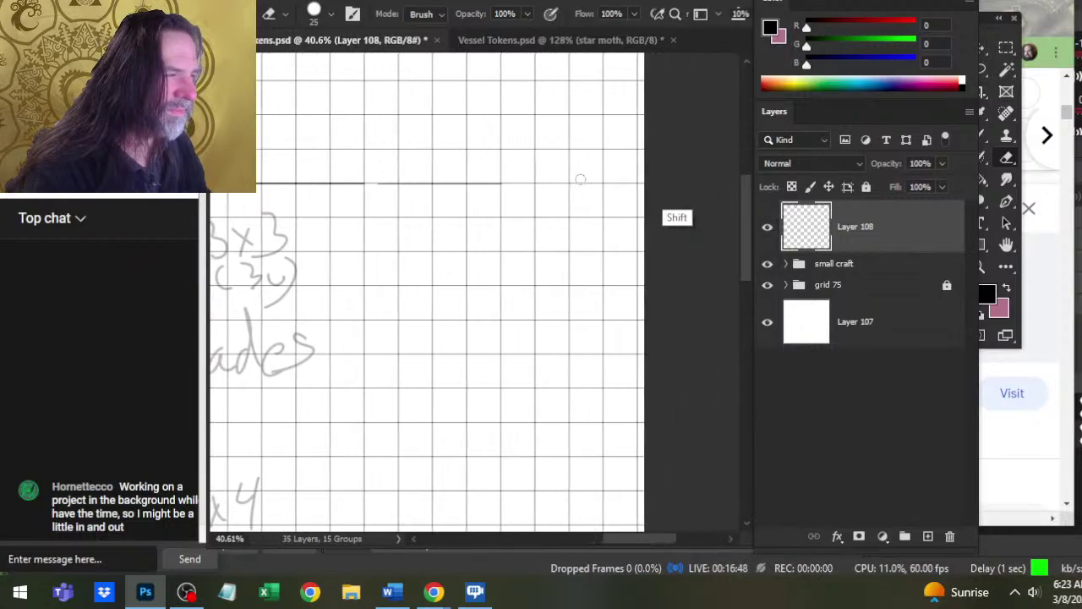
drag(486, 188, 500, 184)
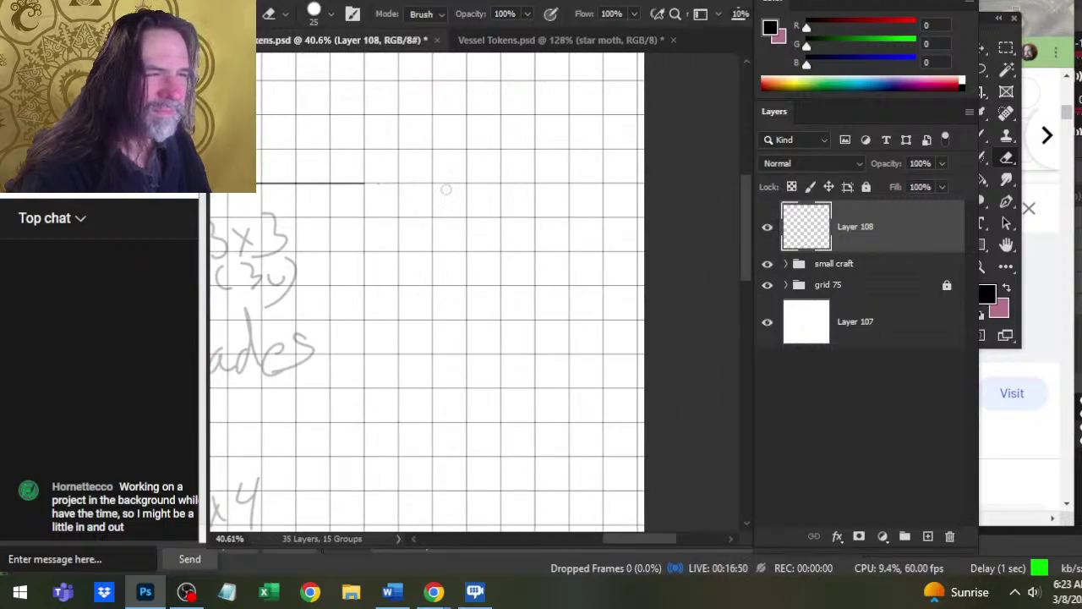
- Lasso the horizontal line, copy it to a new layer, and rotate the copy 90° clockwise
drag(377, 303, 639, 222)
key(l)
mouse_move(610, 85)
mouse_down()
mouse_move(257, 99)
mouse_move(615, 188)
mouse_up()
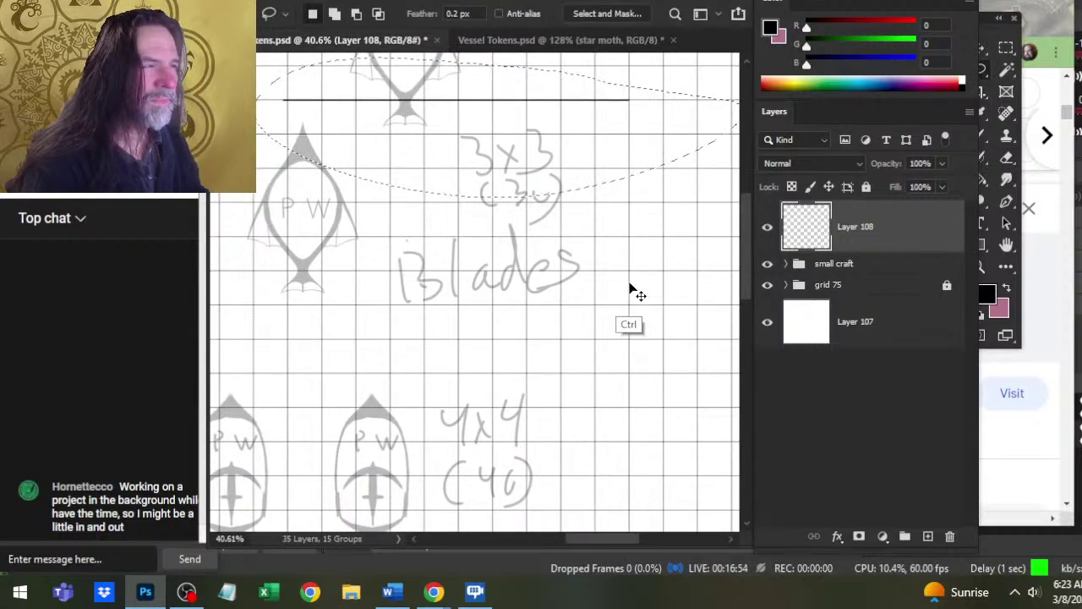
key(ctrl+j)
right_click(619, 207)
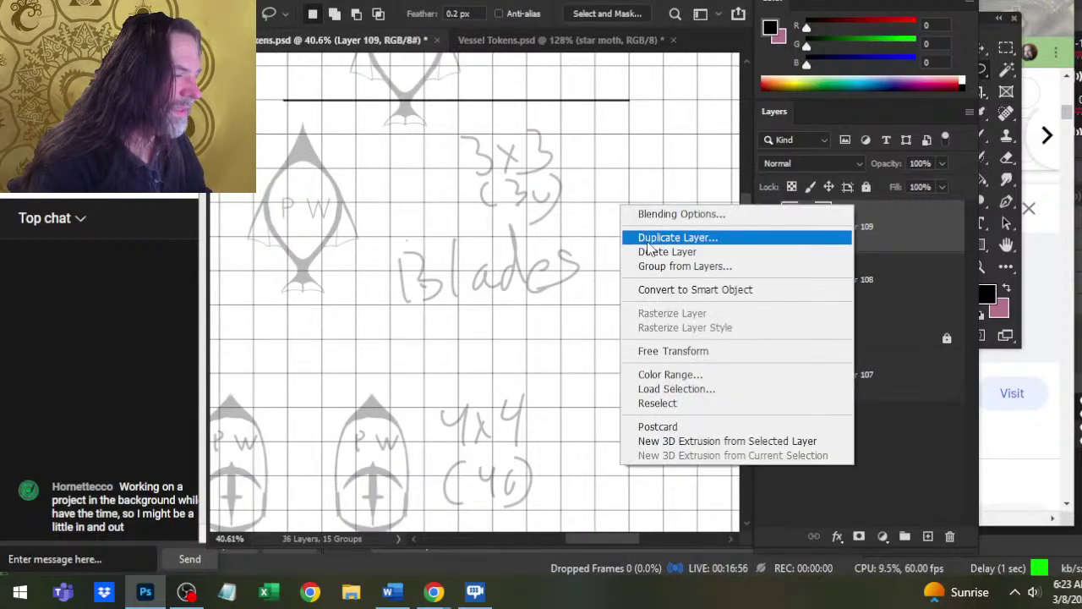
click(691, 351)
right_click(532, 101)
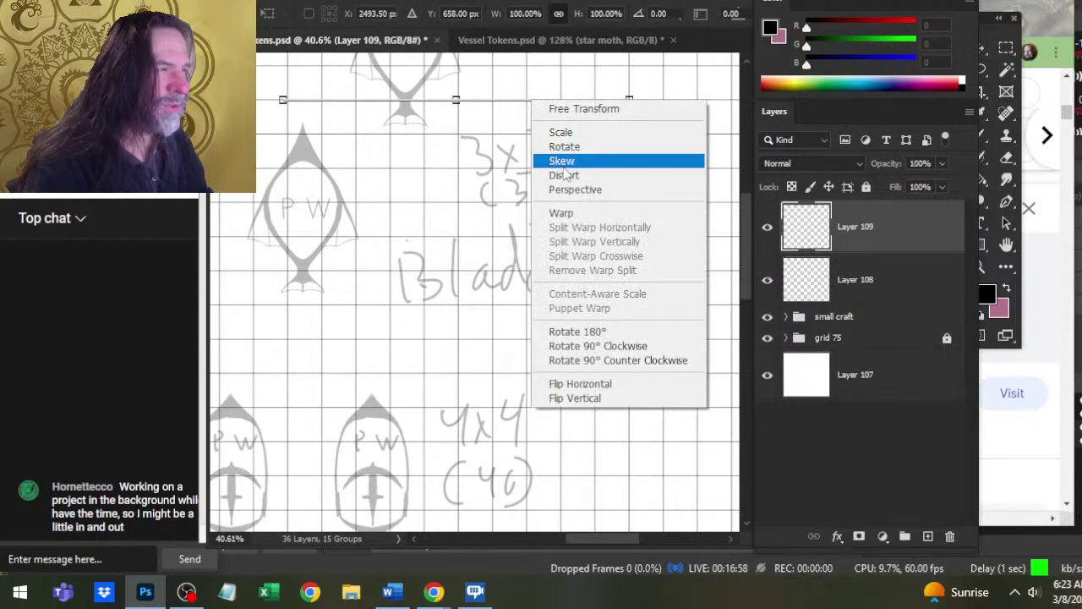
click(614, 345)
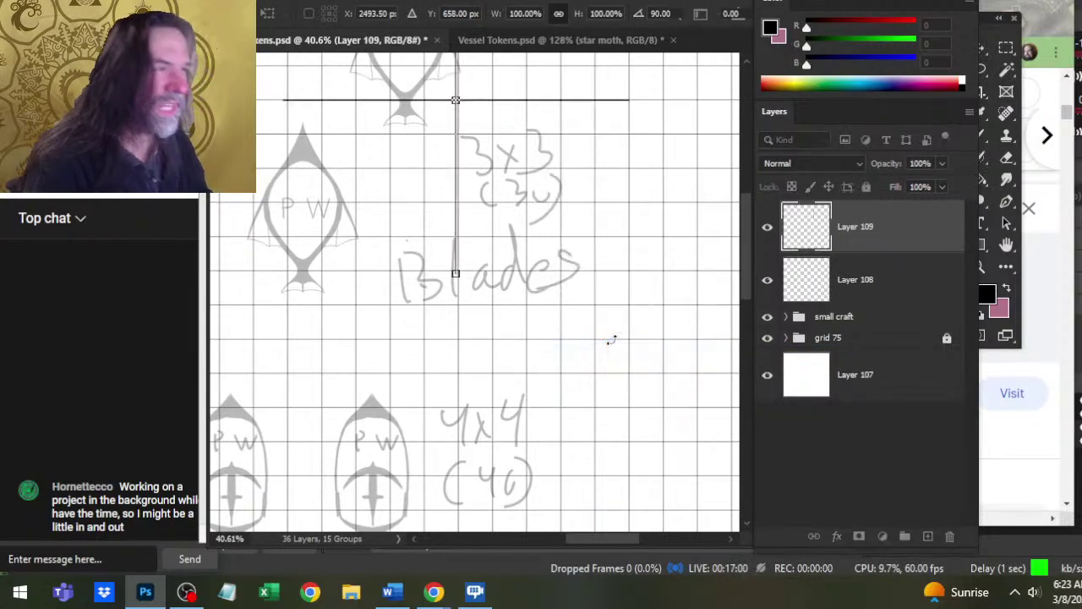
key(Return)
- Move the vertical line to the horizontal line's right end and nudge it onto the grid line to form a corner
key(v)
drag(493, 174, 674, 315)
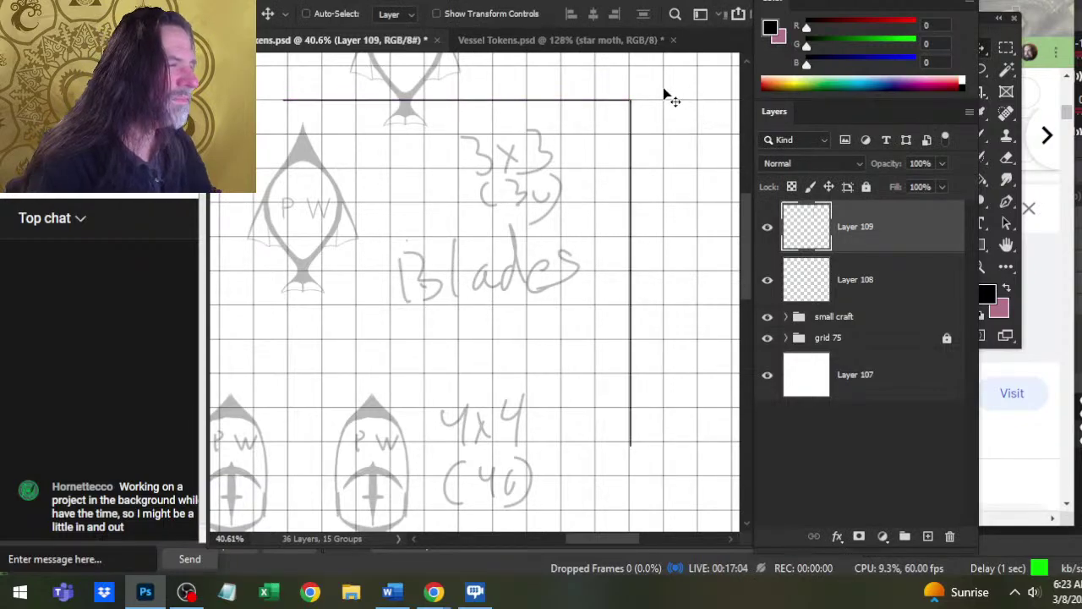
key(z)
drag(623, 92, 710, 234)
key(v)
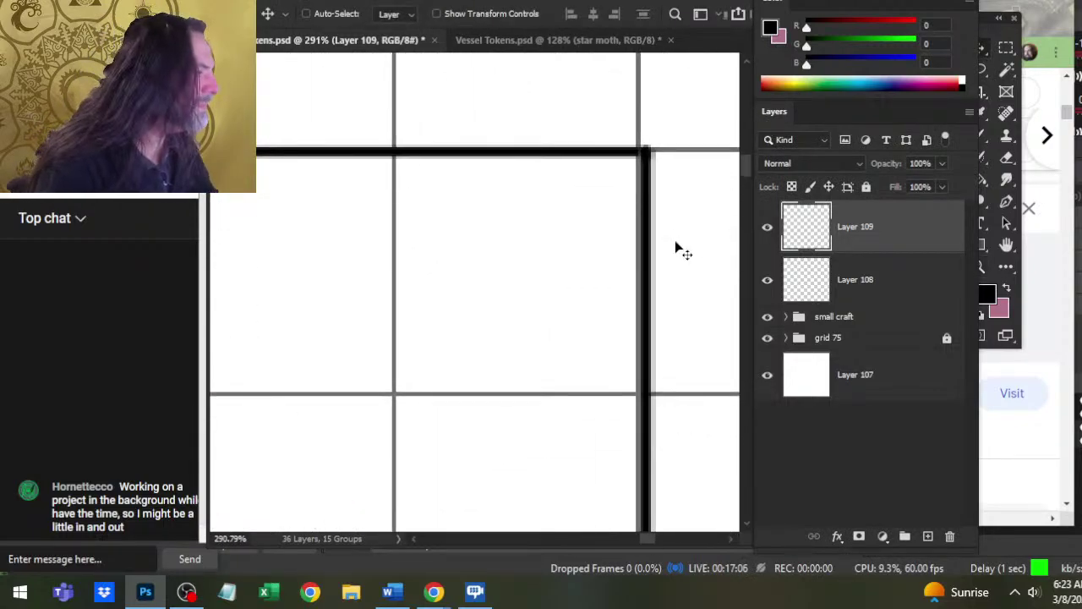
key(Left)
key(Left)
key(Left)
key(Left)
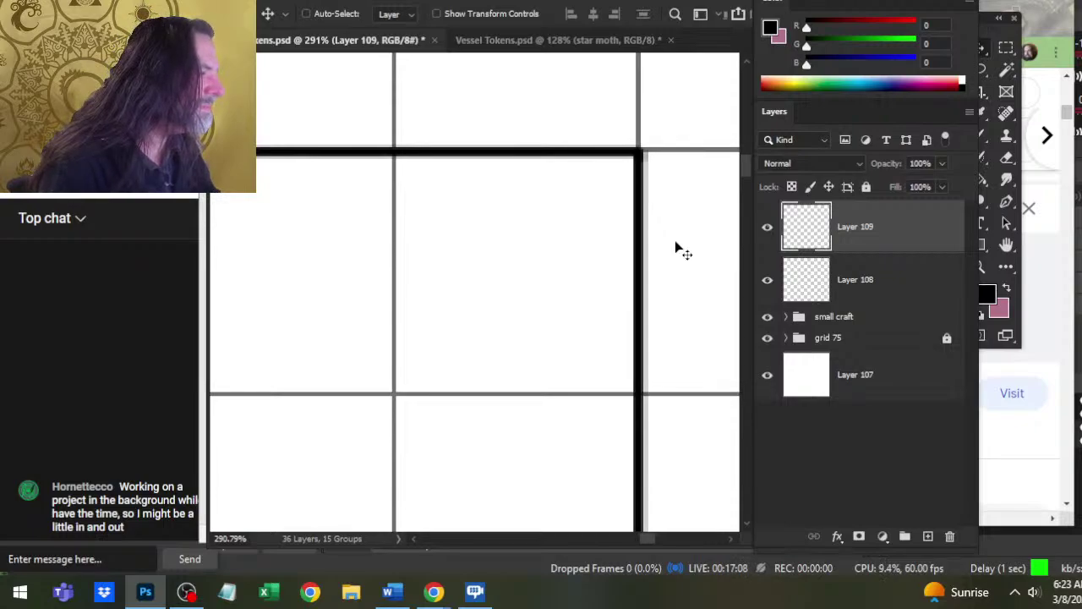
key(Right)
key(Left)
key(Right)
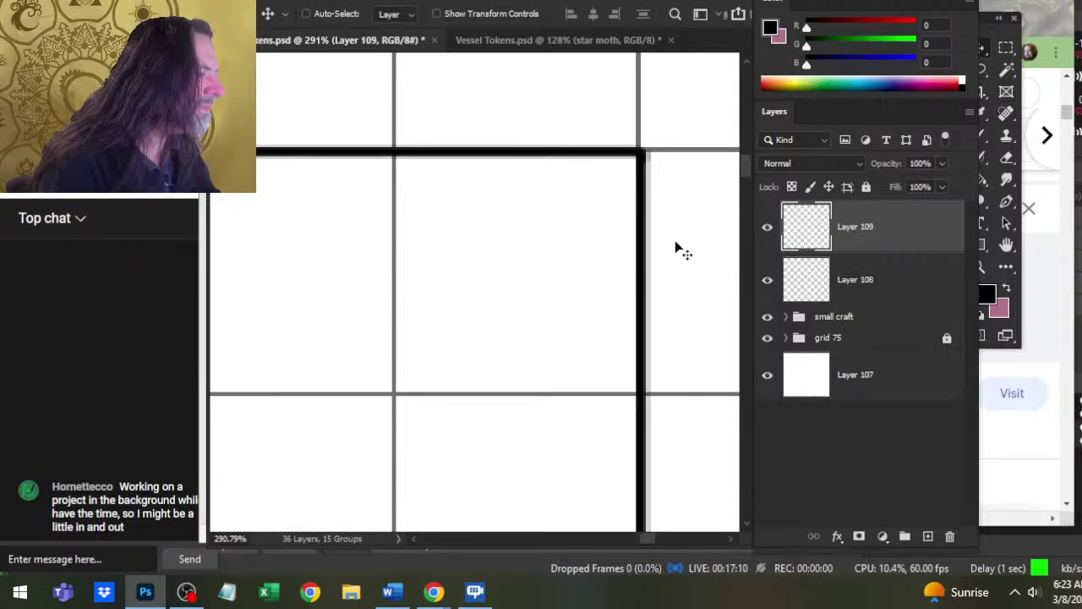
- Merge the vertical line's layer down into the horizontal line's layer and nudge the merged corner slightly left
right_click(891, 226)
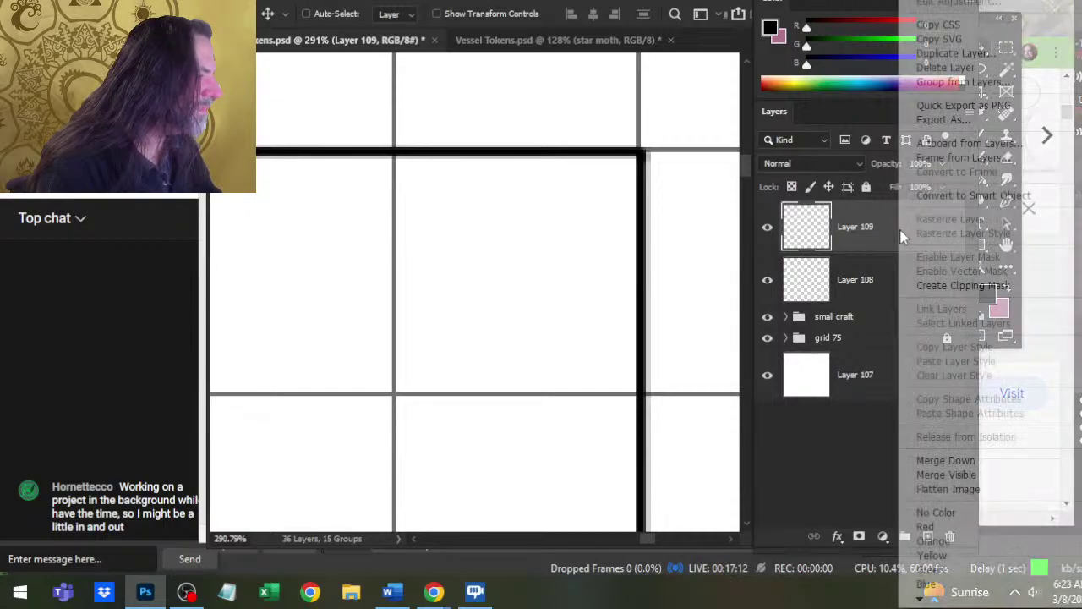
click(950, 462)
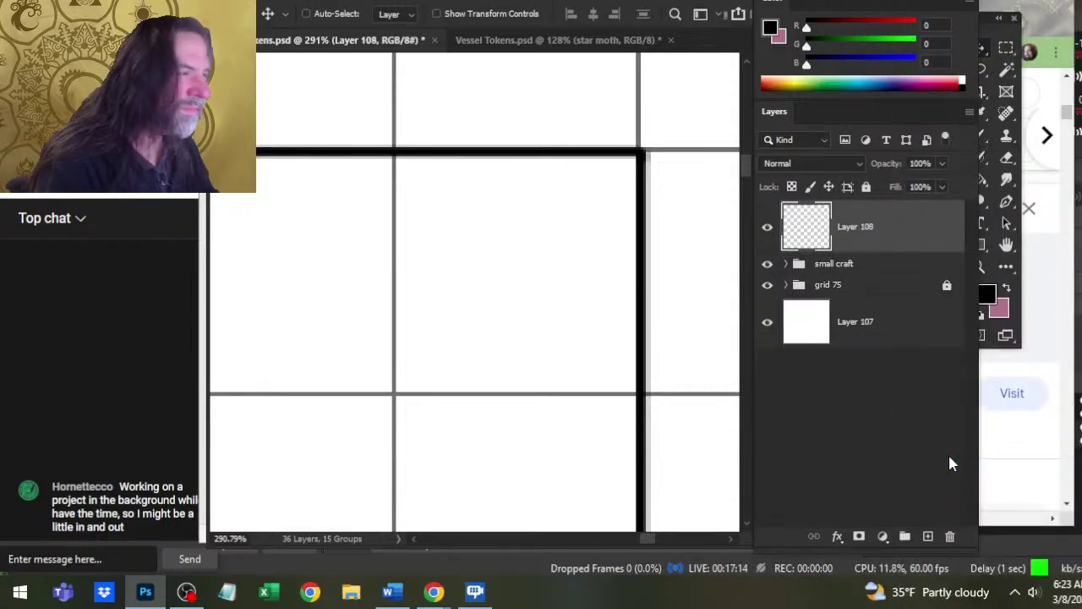
key(Left)
key(Left)
- Duplicate the corner layer and rotate the copy 180° to close the remaining two sides of the box
key(z)
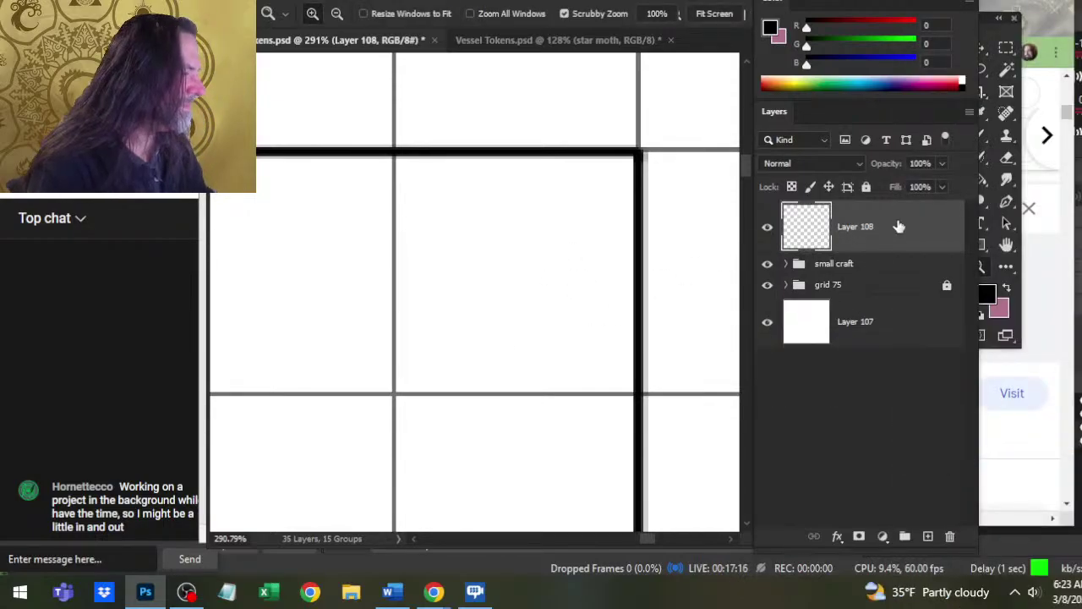
right_click(899, 227)
click(1049, 48)
key(Return)
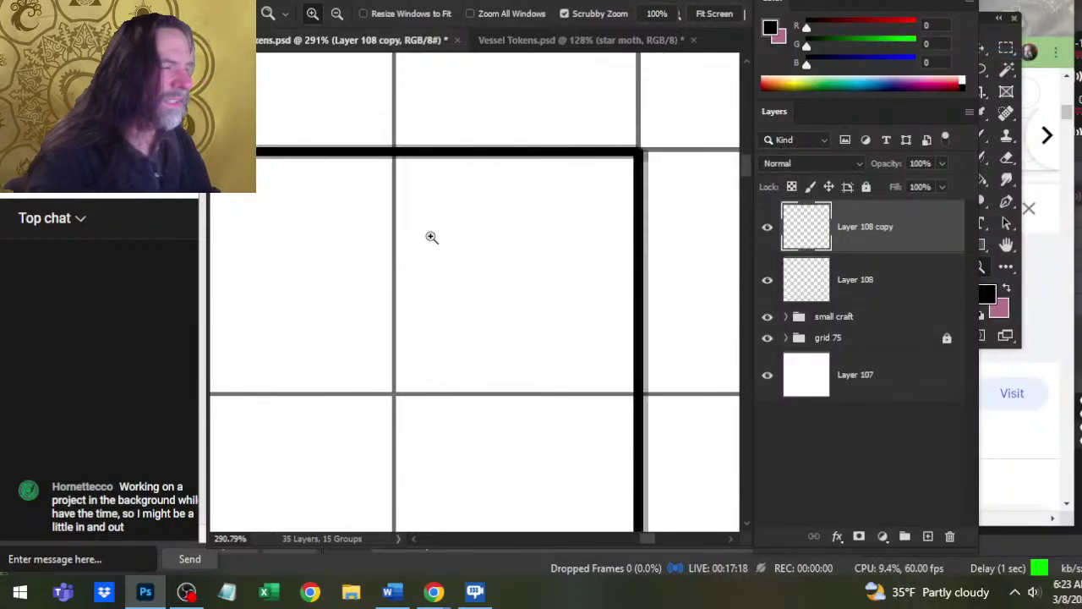
right_click(452, 227)
click(520, 377)
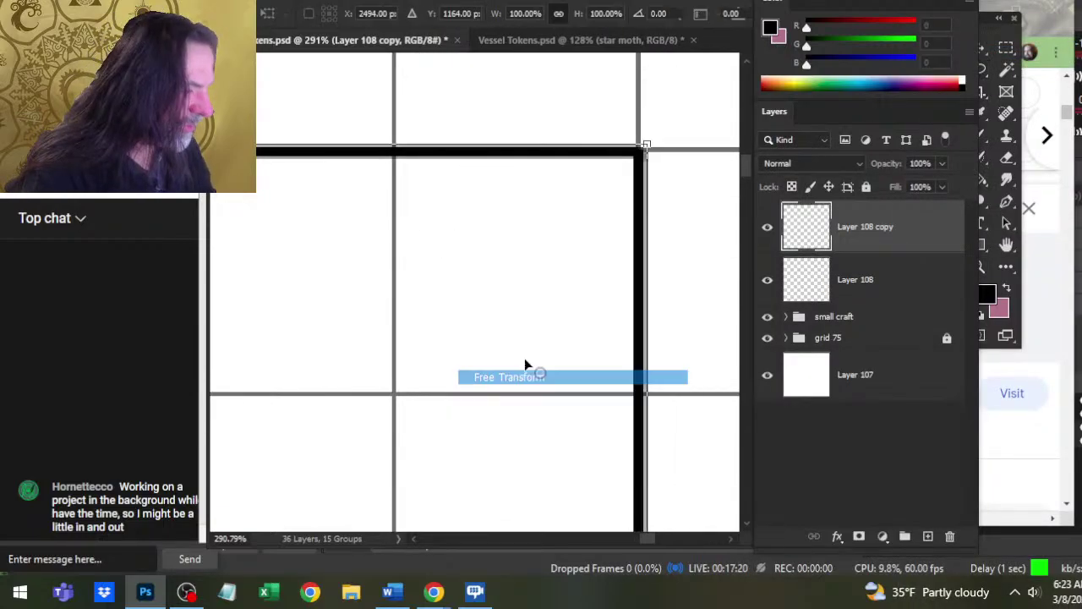
right_click(524, 363)
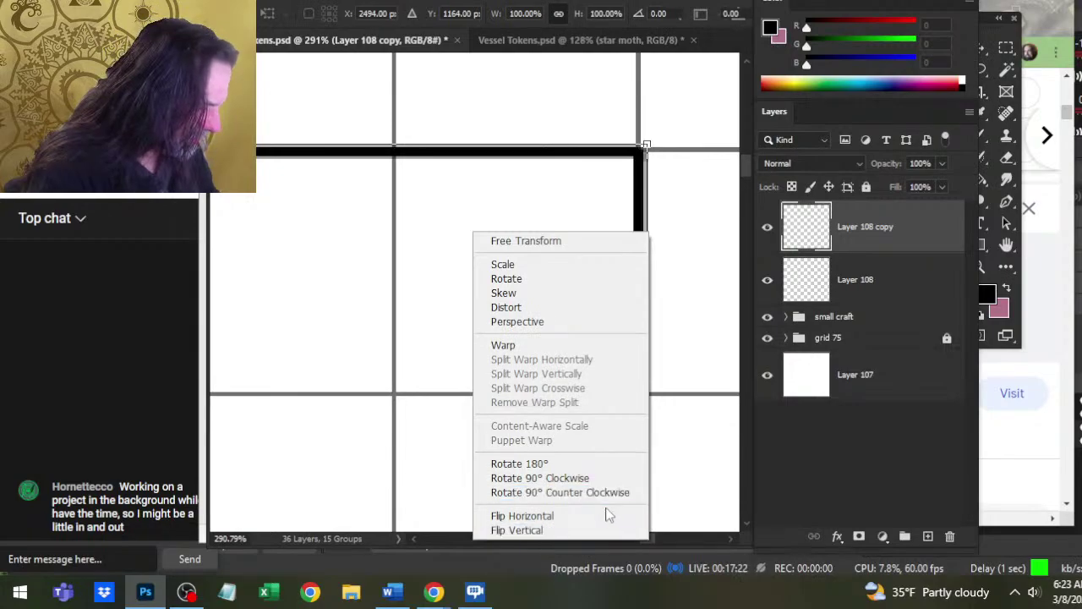
click(575, 462)
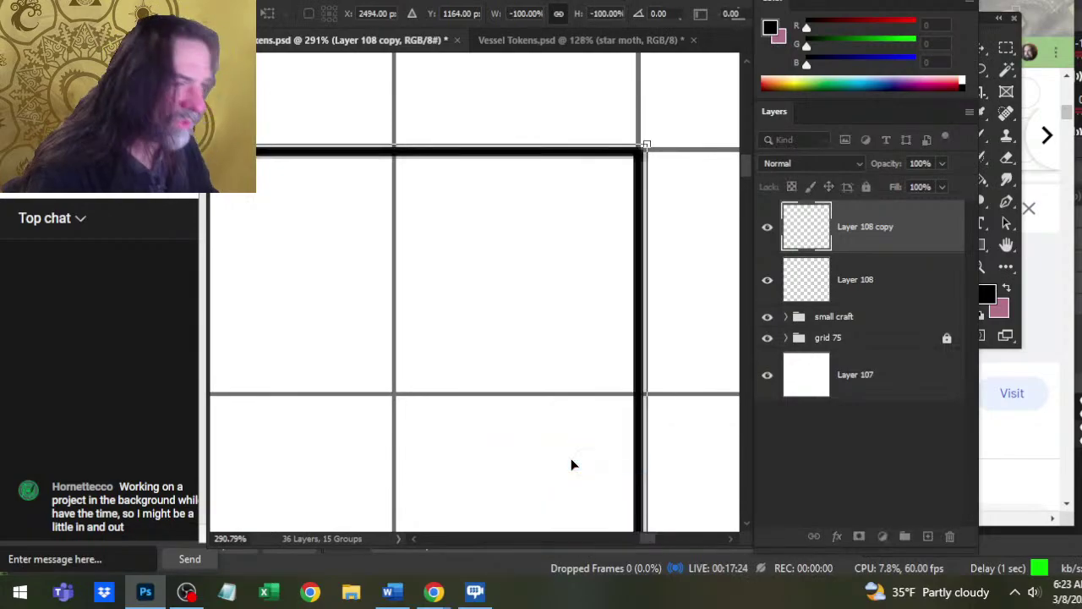
key(Return)
- Merge the rotated corner copy down into Layer 108 and rename the merged layer "square"
key(z)
drag(574, 327, 476, 437)
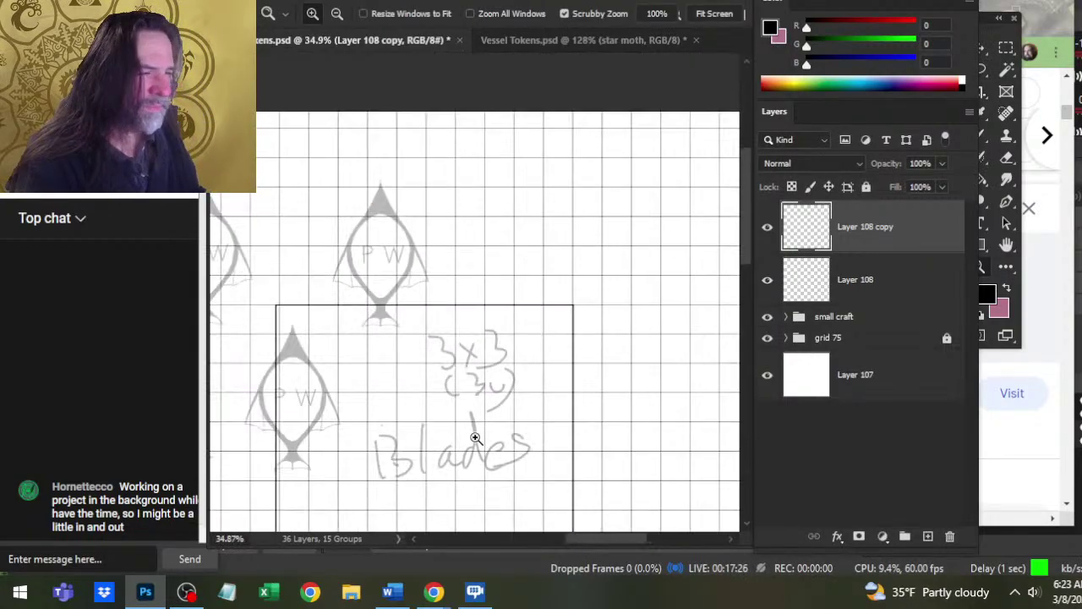
drag(506, 477, 605, 244)
right_click(882, 322)
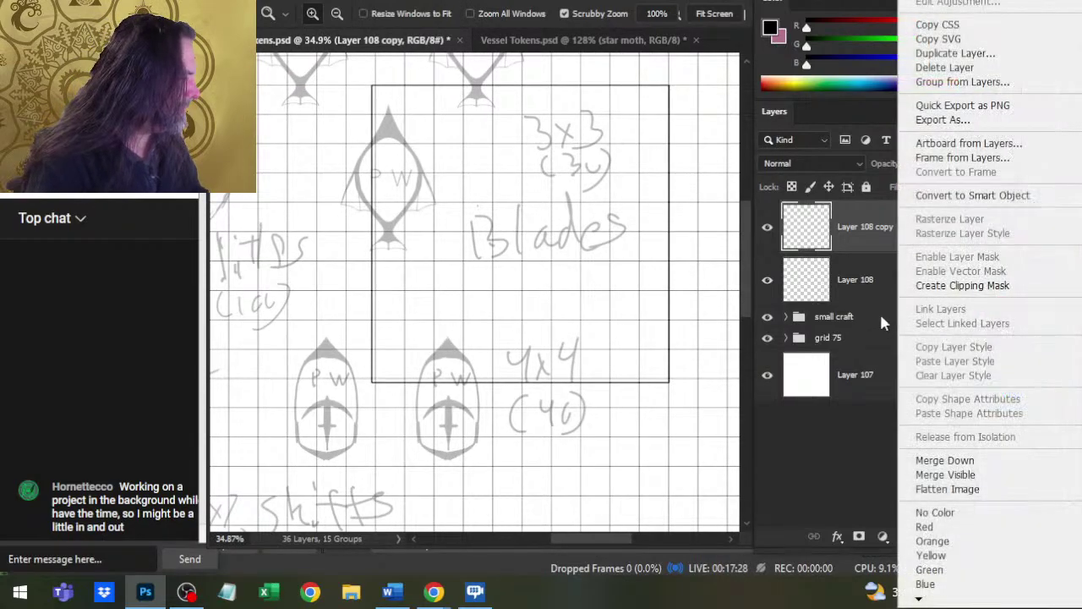
click(976, 460)
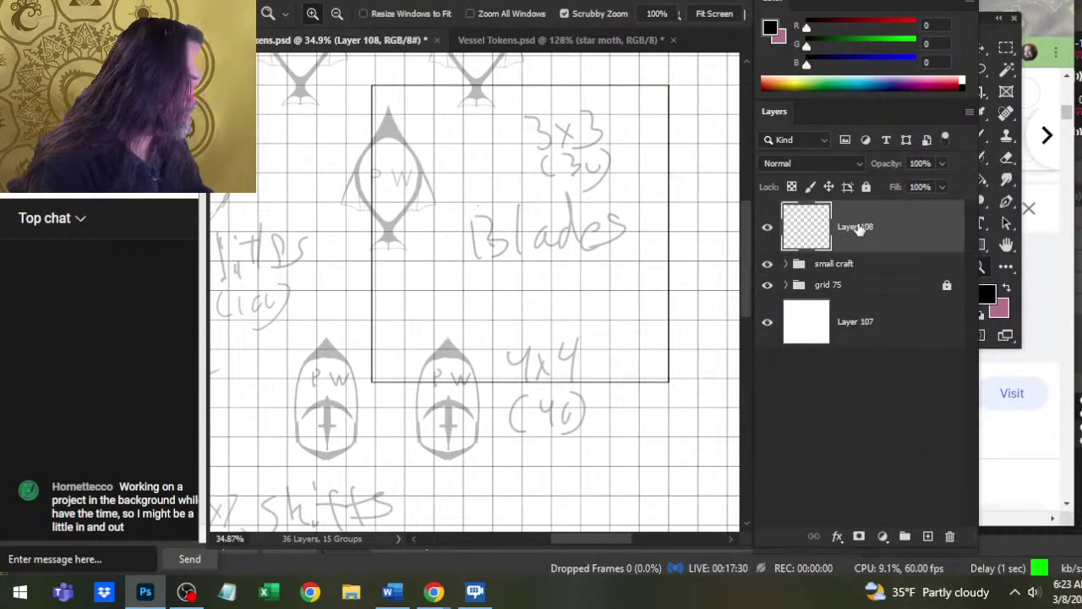
double_click(856, 227)
key(BackSpace)
text(square)
key(Return)
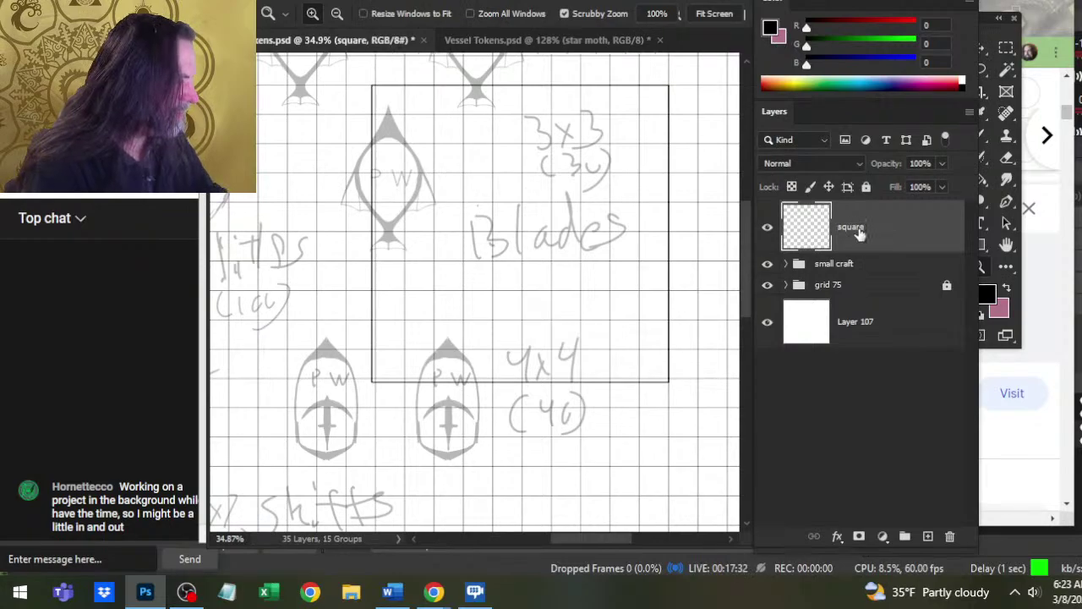
- Move the square layer beneath the grid 75 group and combine both in a group named "grid"
drag(863, 265, 871, 307)
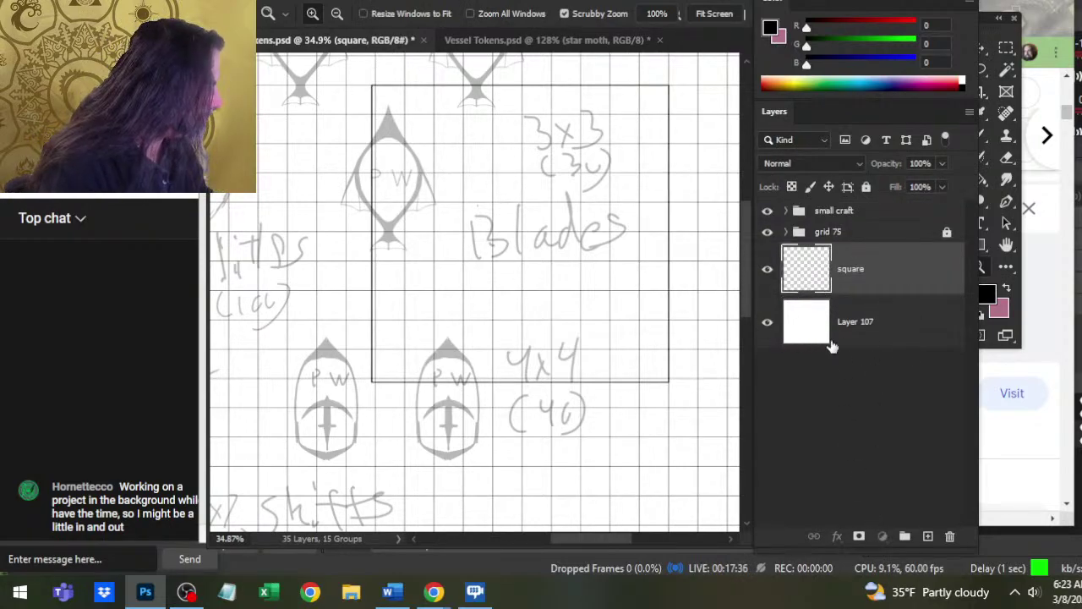
ctrl+click(860, 269)
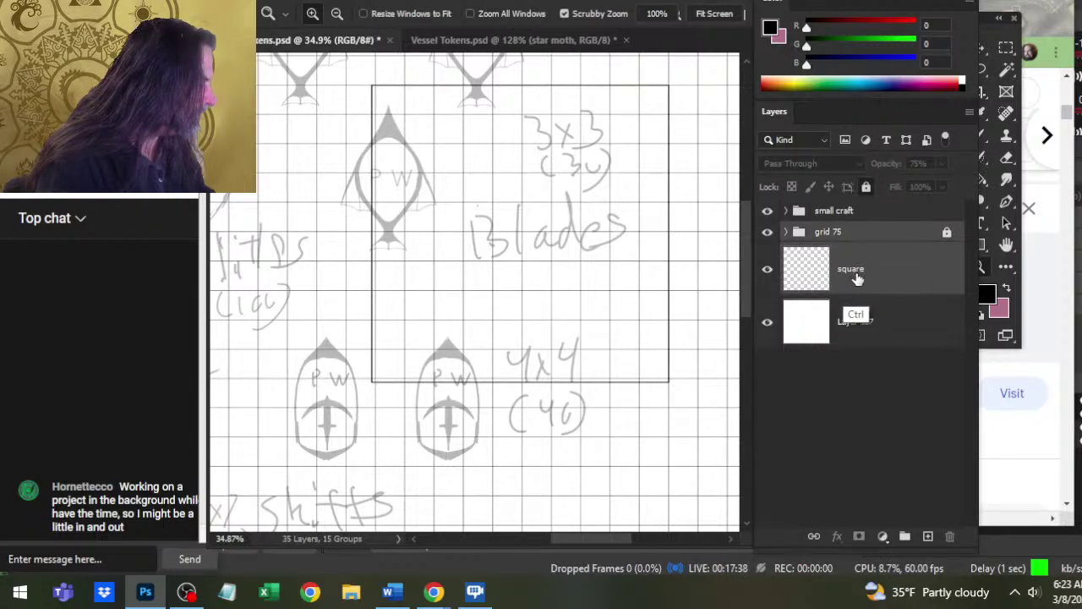
key(ctrl+g)
double_click(839, 233)
text(cri)
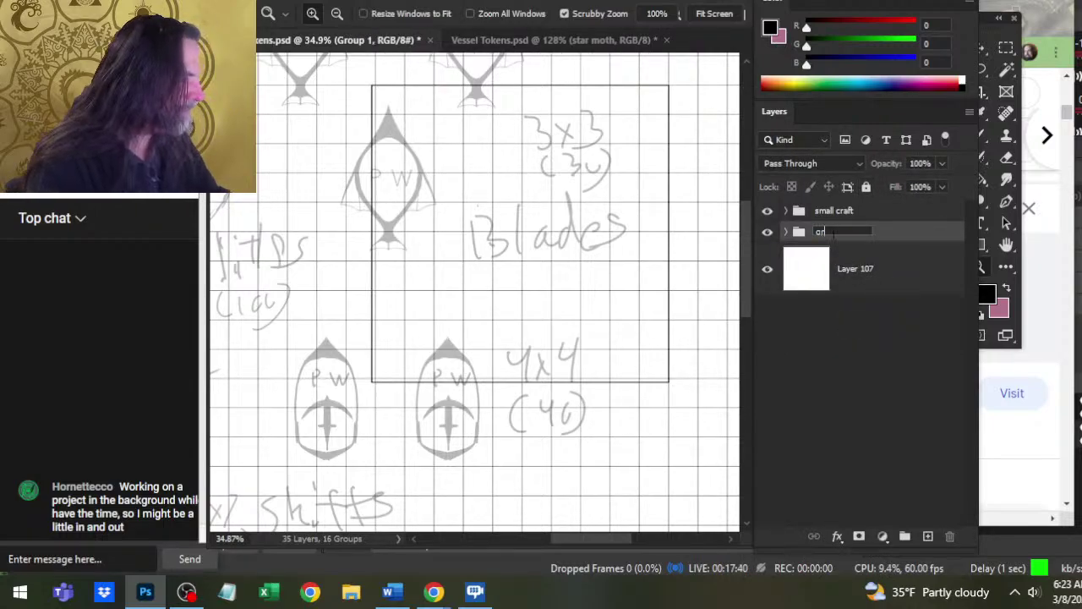
text(d)
key(Return)
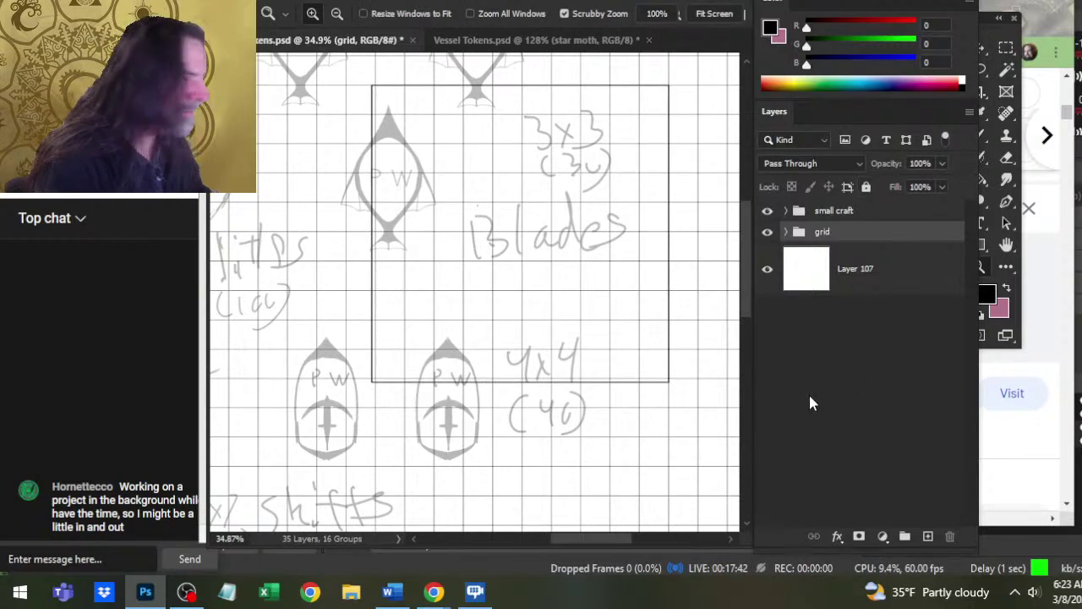
- Hide the small craft group to view the box on the bare grid and show it again
click(767, 212)
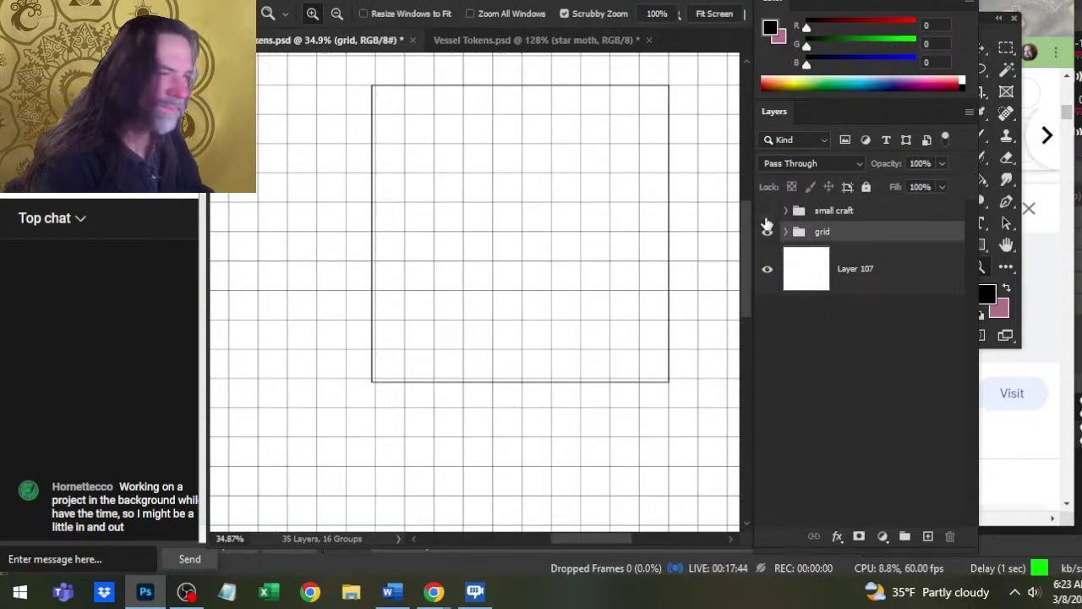
click(767, 211)
click(837, 212)
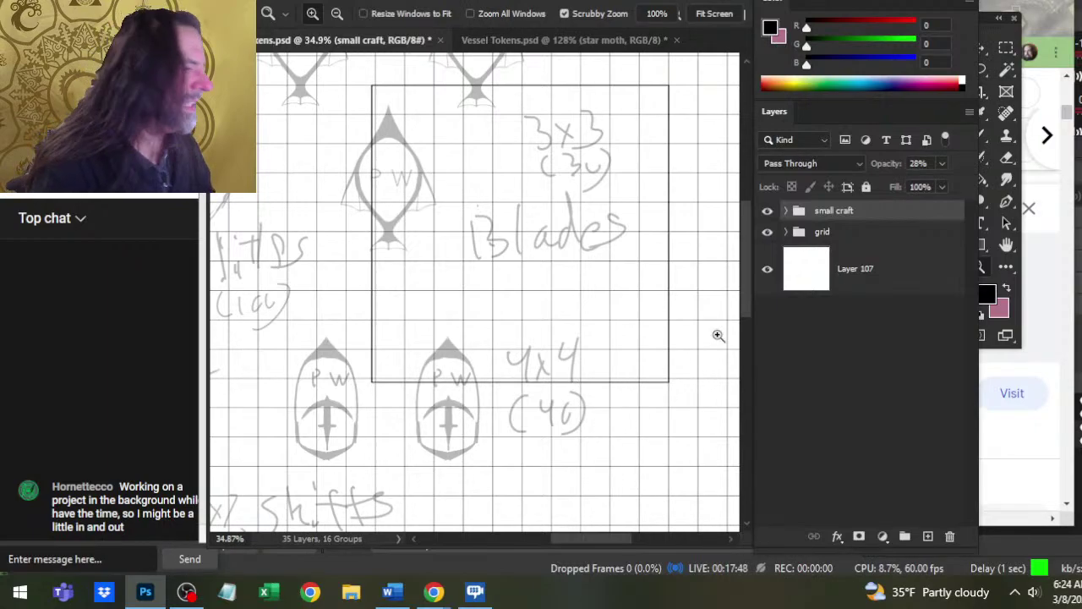
- Undo the grouping, reordering, renaming and merging of the square layer, back to two separate corner layers
key(ctrl+z)
key(ctrl+z)
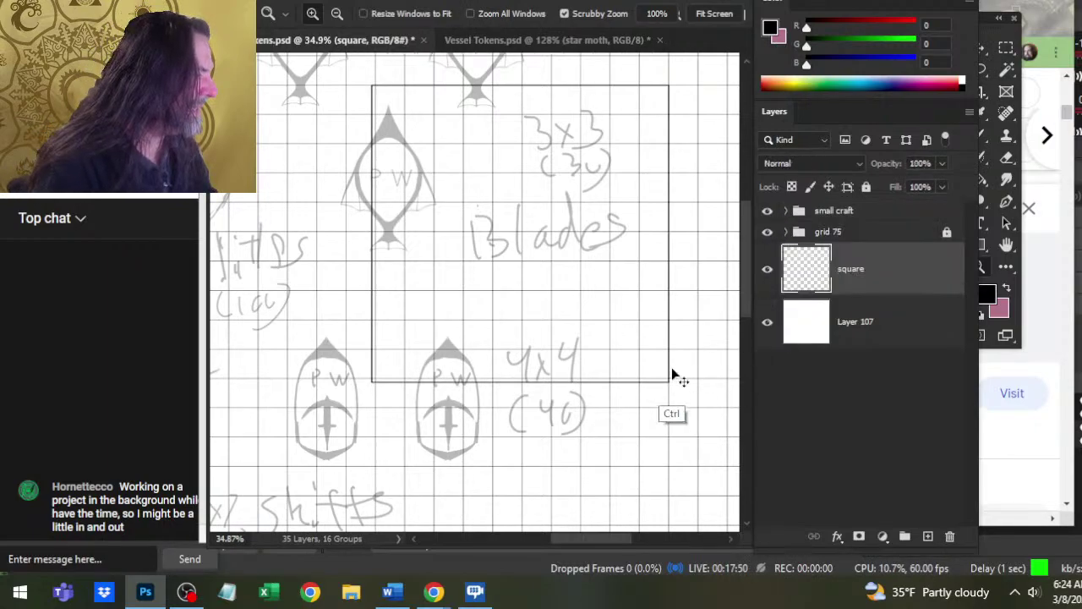
key(ctrl+z)
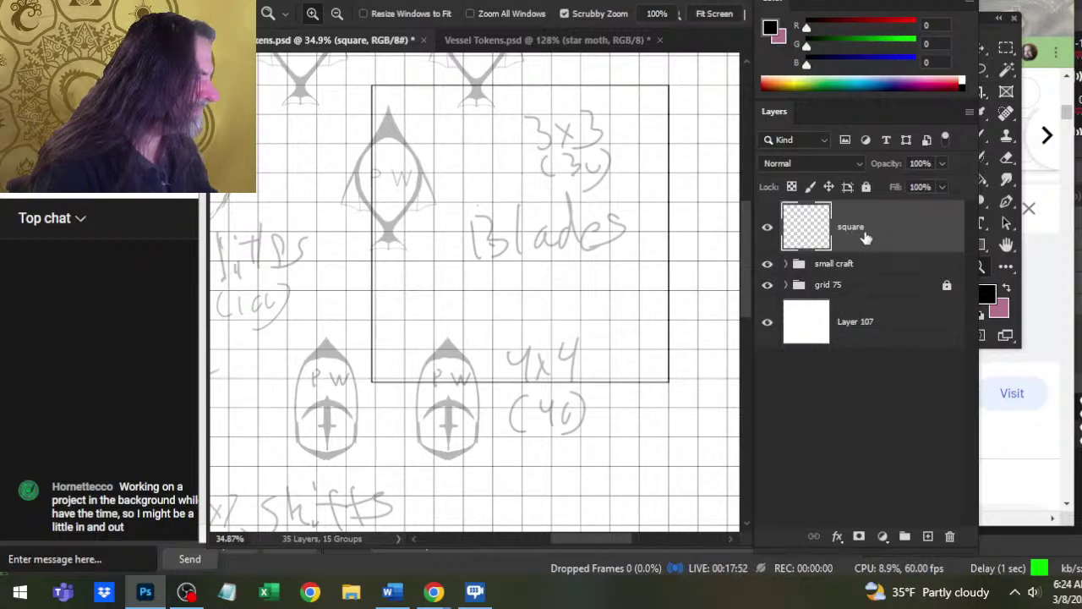
key(ctrl+z)
key(ctrl+z)
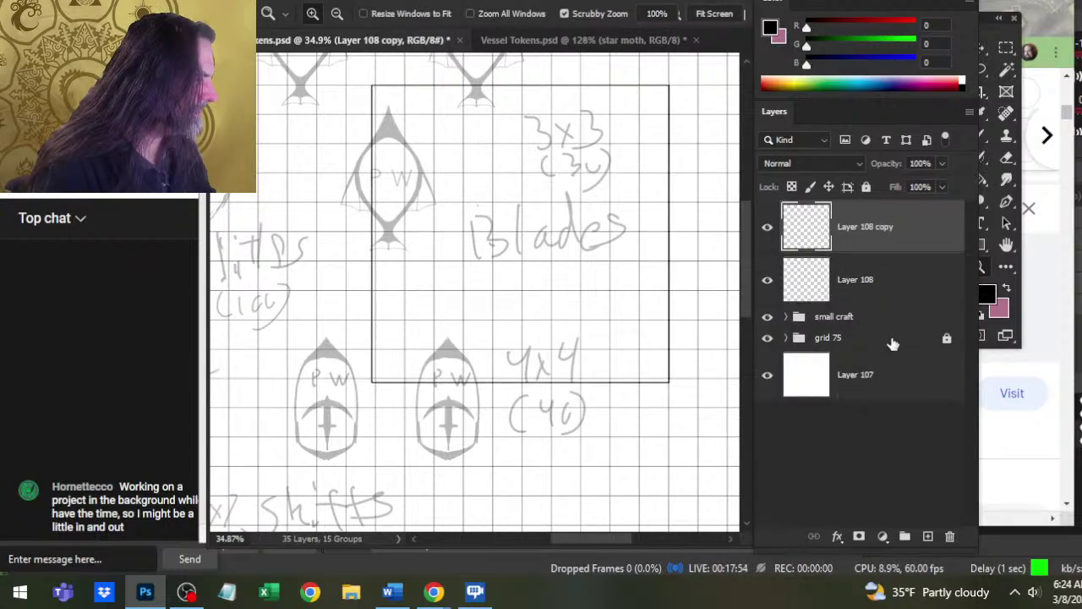
- Nudge the Layer 108 copy right and up until its left and bottom lines sit on the grid lines
drag(376, 387, 440, 387)
key(v)
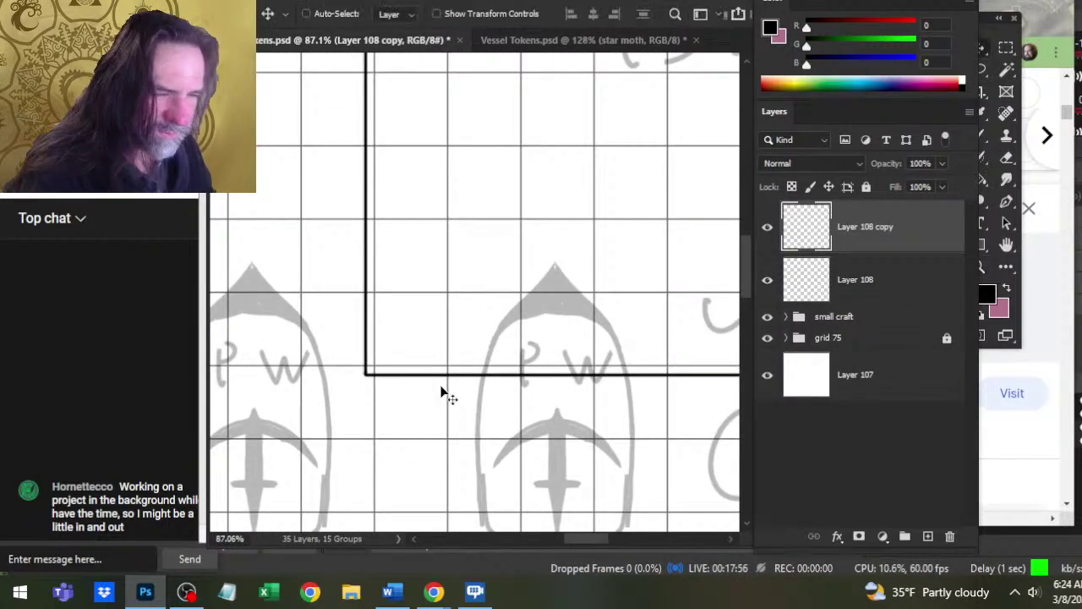
key(Right)
key(Right)
key(Right)
key(Right)
key(Right)
key(Right)
key(Right)
key(Right)
key(Right)
key(Right)
key(Right)
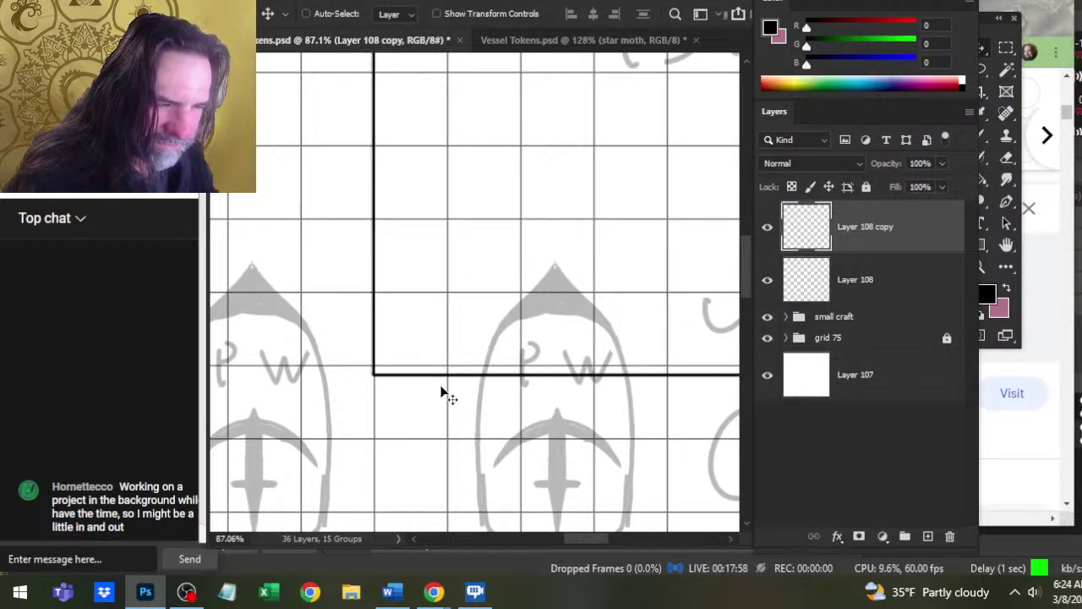
key(Up)
key(Up)
key(Up)
key(Up)
key(Up)
key(Up)
key(Up)
key(Up)
key(Up)
key(Up)
key(Right)
key(Right)
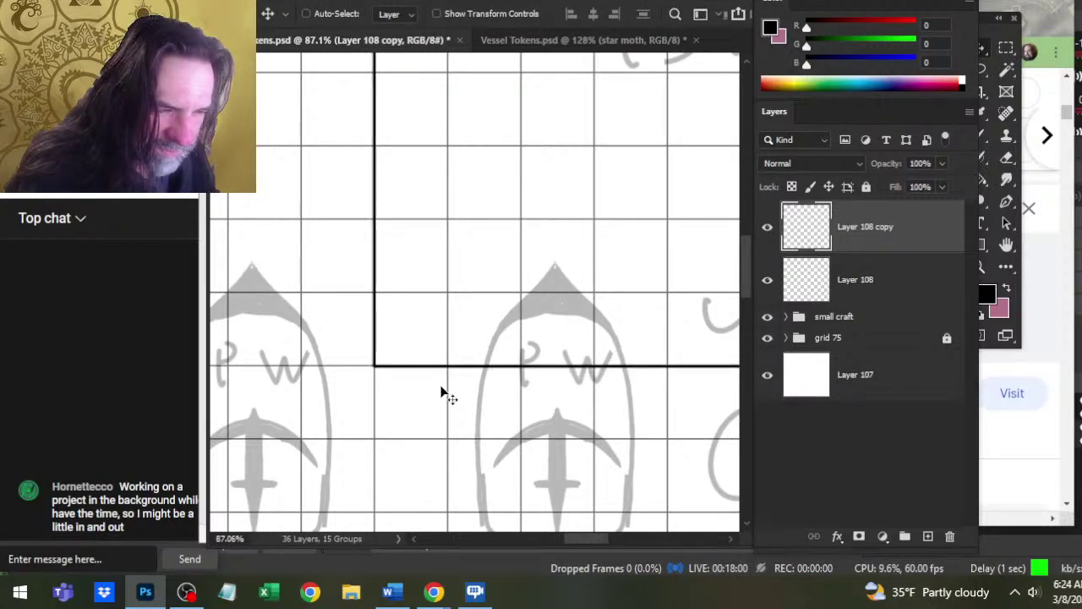
- Erase Layer 108's line end that overshoots the box's upper-left corner and merge the Layer 108 copy down into it
key(z)
drag(401, 355, 384, 333)
drag(601, 169, 560, 538)
key(e)
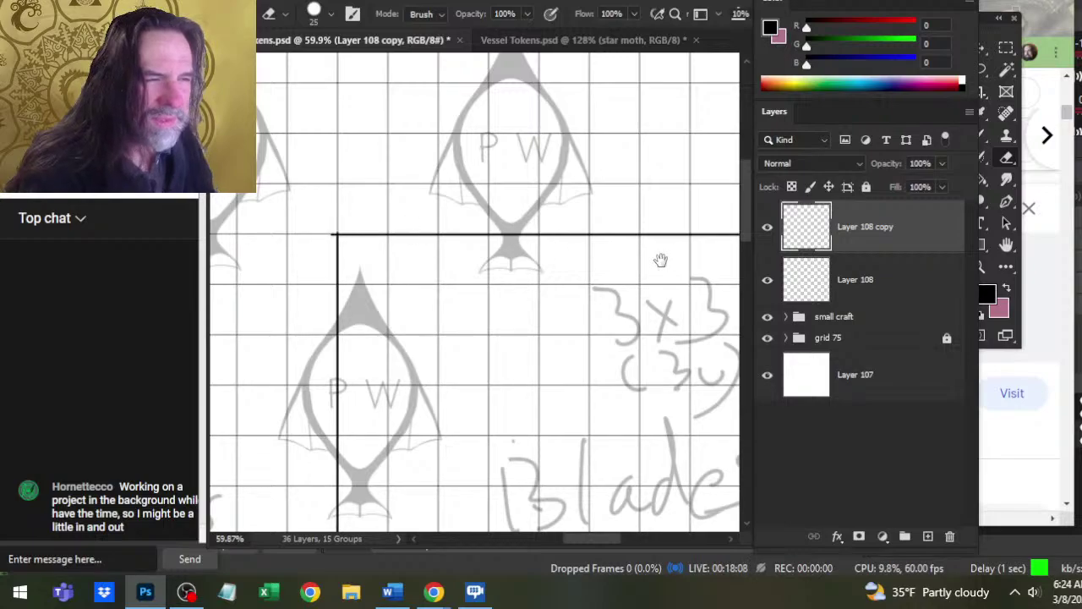
drag(681, 259, 676, 230)
key(alt+bracketleft)
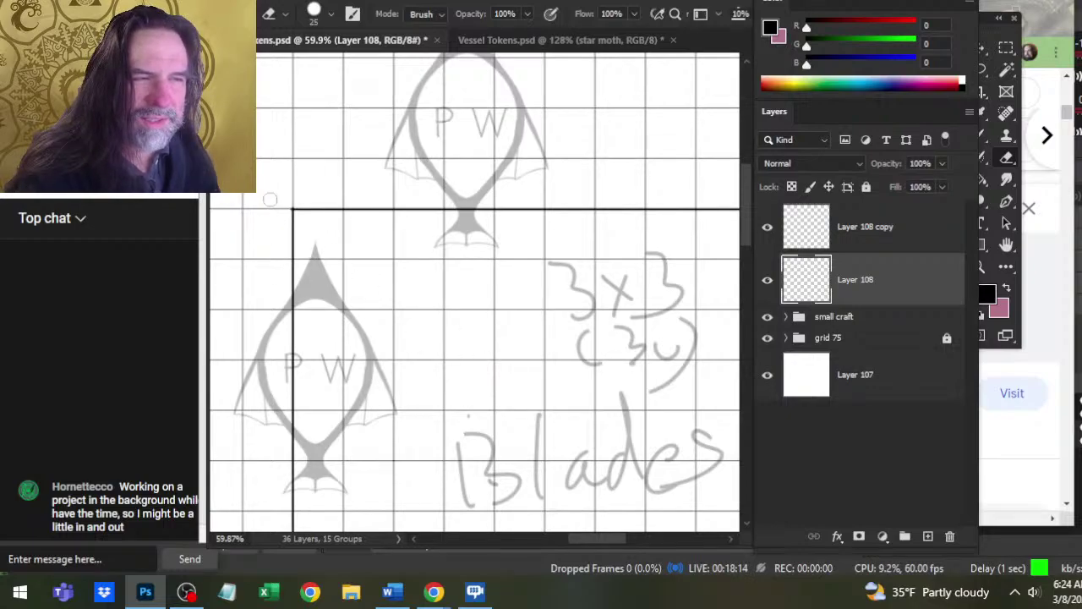
right_click(837, 237)
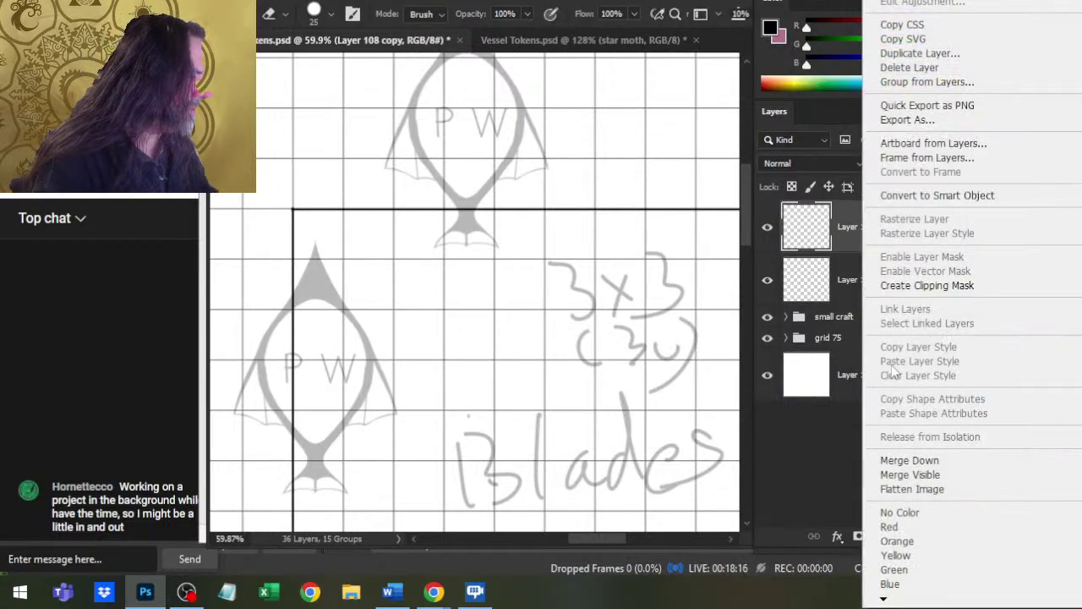
click(927, 460)
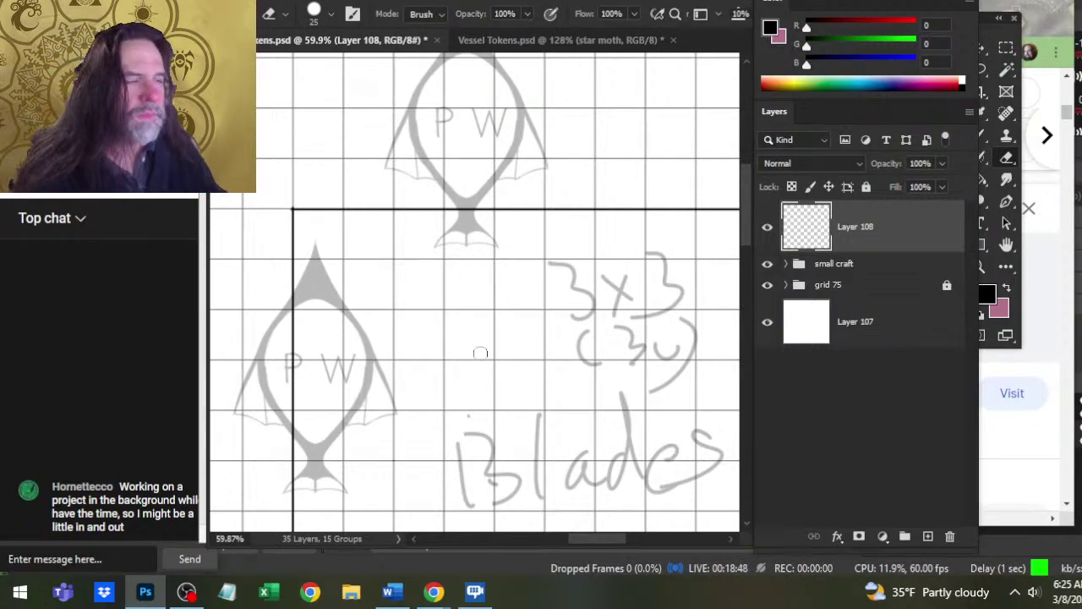
- Examine the ten-square box against the small craft sketches, including its lower-right corner
key(z)
drag(554, 374, 456, 345)
drag(564, 472, 537, 311)
drag(466, 346, 524, 365)
drag(632, 254, 574, 381)
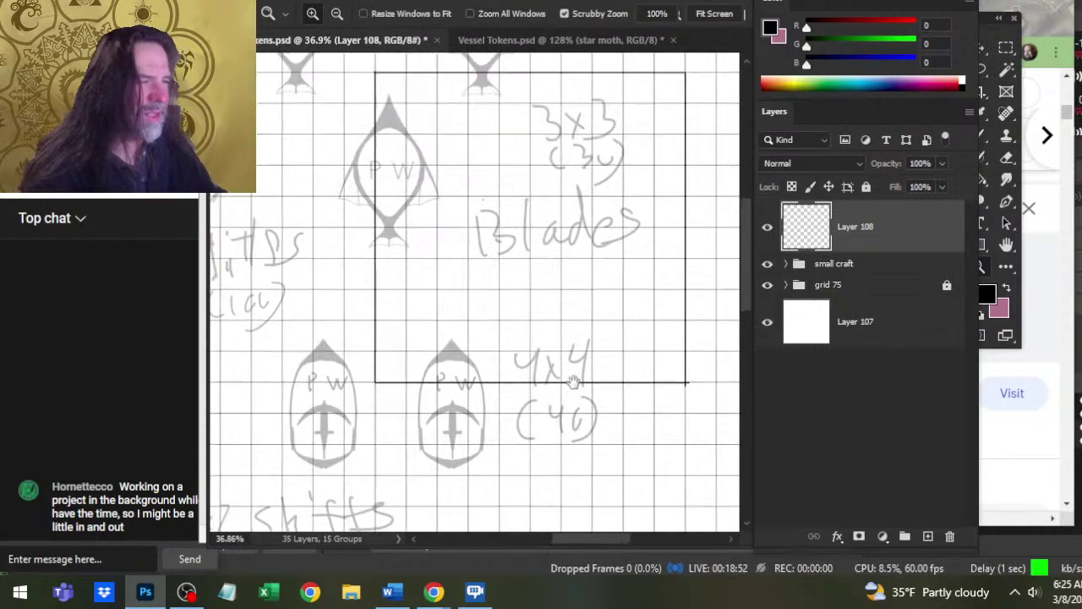
scroll(573, 381, up, 2)
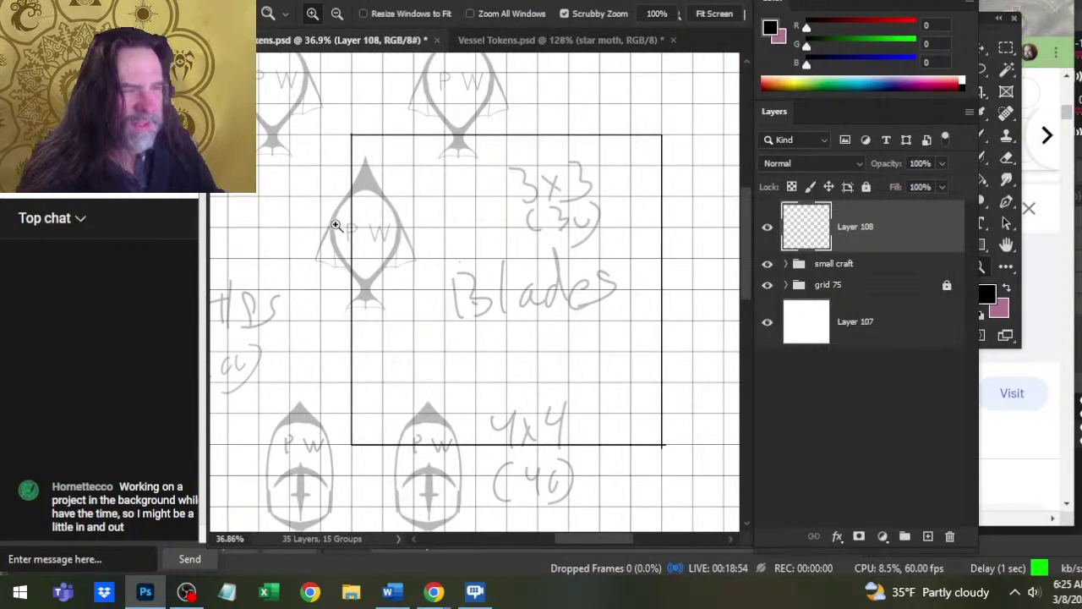
key(b)
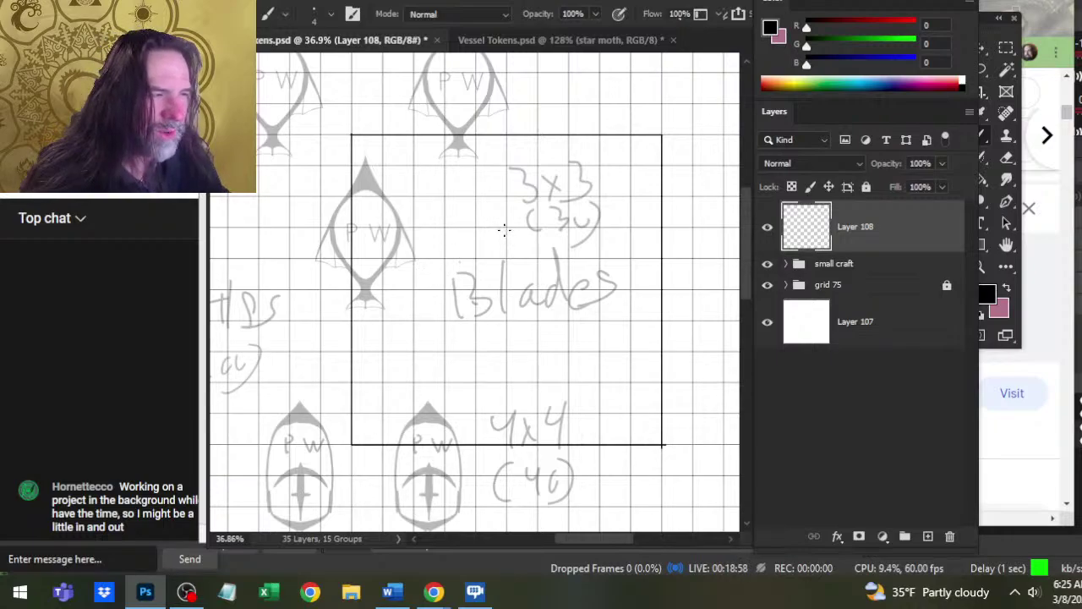
- Move the small craft group right and up so both 4x4 skiffs sit inside the box
click(833, 265)
key(v)
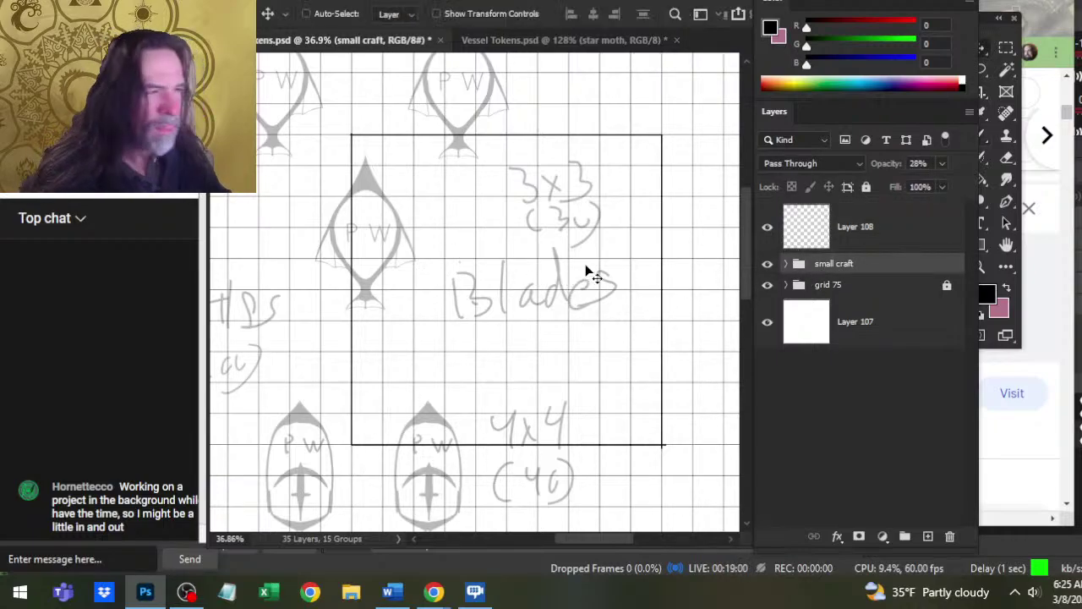
mouse_move(587, 273)
mouse_down()
mouse_move(404, 296)
mouse_move(374, 289)
mouse_up()
key(ctrl+space)
mouse_move(531, 314)
mouse_down()
mouse_move(397, 320)
mouse_move(546, 321)
mouse_move(524, 333)
mouse_move(512, 314)
mouse_move(525, 320)
mouse_move(513, 287)
mouse_move(520, 275)
mouse_move(515, 331)
mouse_move(552, 279)
mouse_move(576, 271)
mouse_up()
key(z)
mouse_move(529, 250)
mouse_down()
mouse_move(601, 247)
mouse_move(654, 276)
mouse_up()
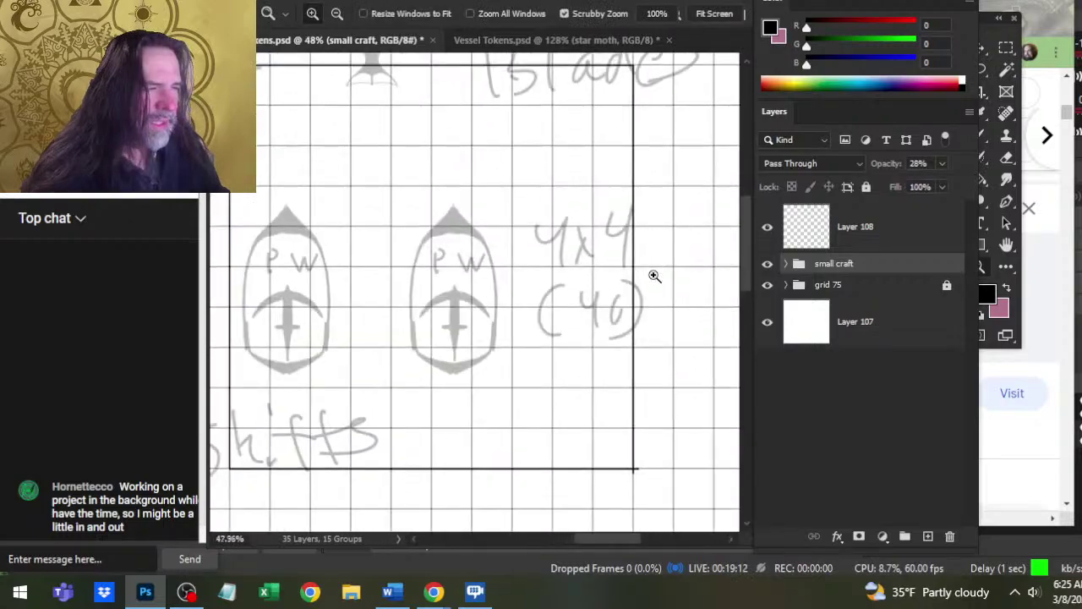
drag(478, 288, 510, 290)
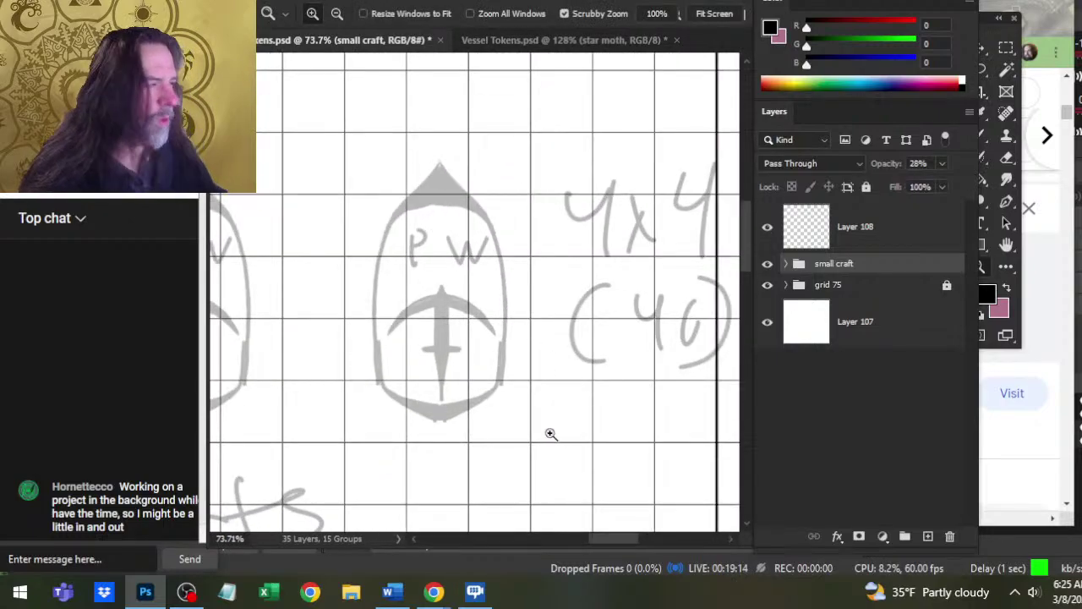
- Switch to Vessel Tokens.psd and make the damselfly ship group visible
click(505, 40)
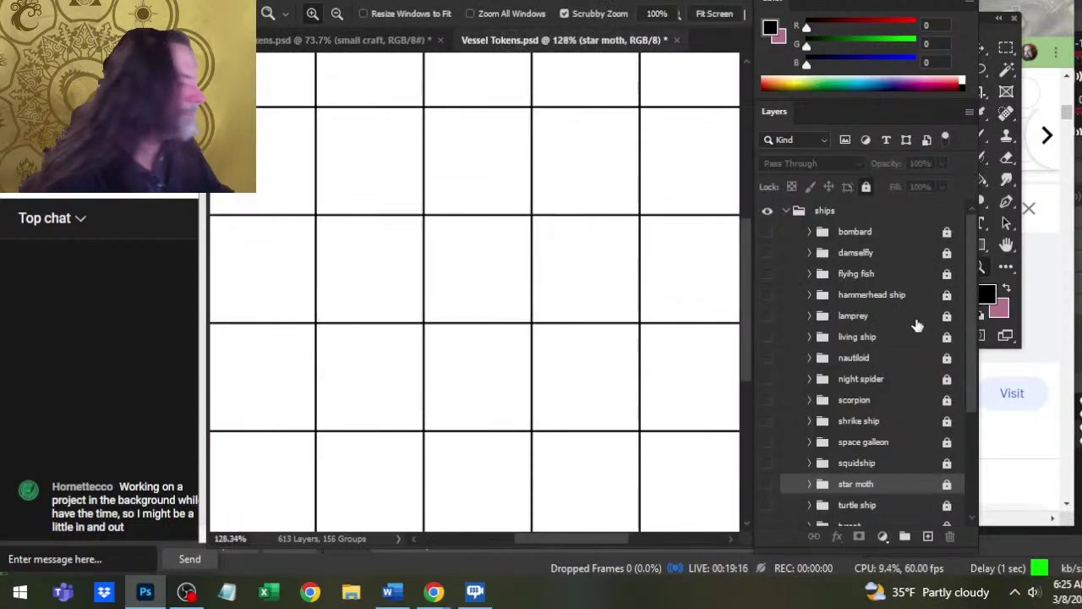
click(809, 232)
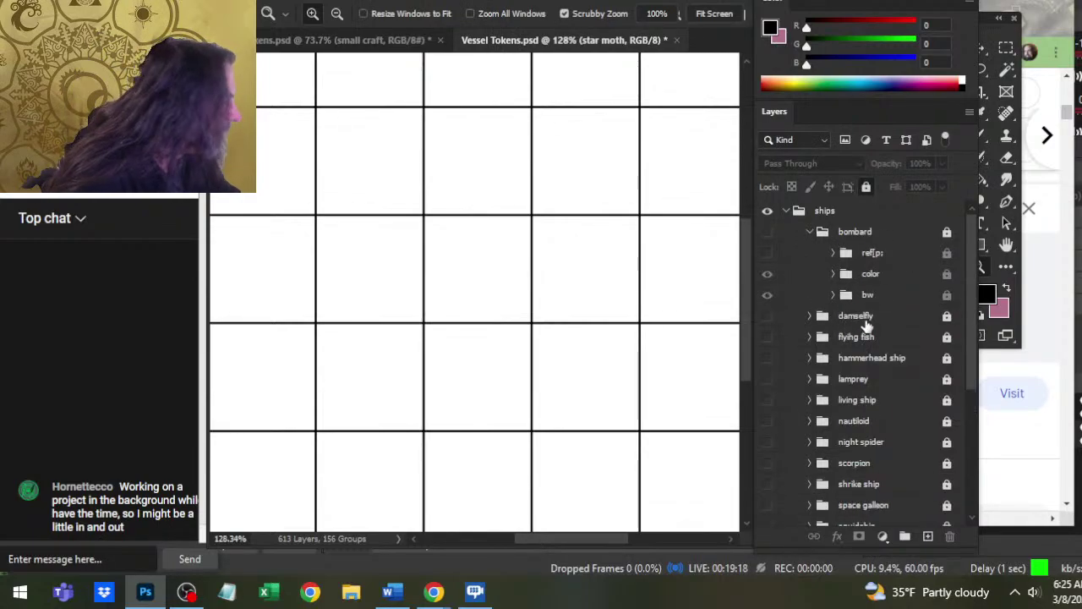
click(815, 234)
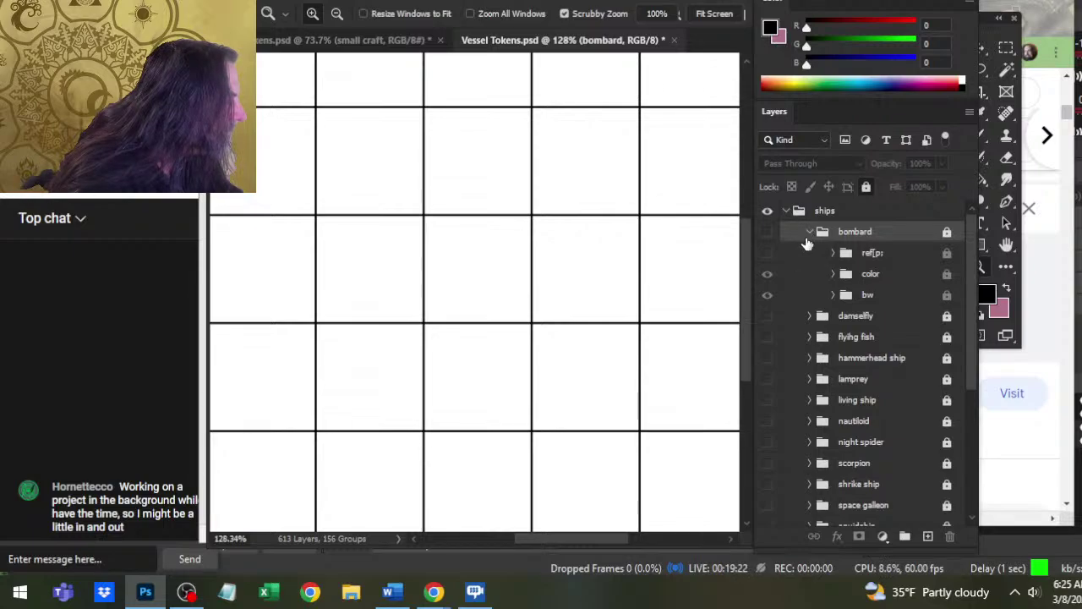
click(809, 234)
click(767, 253)
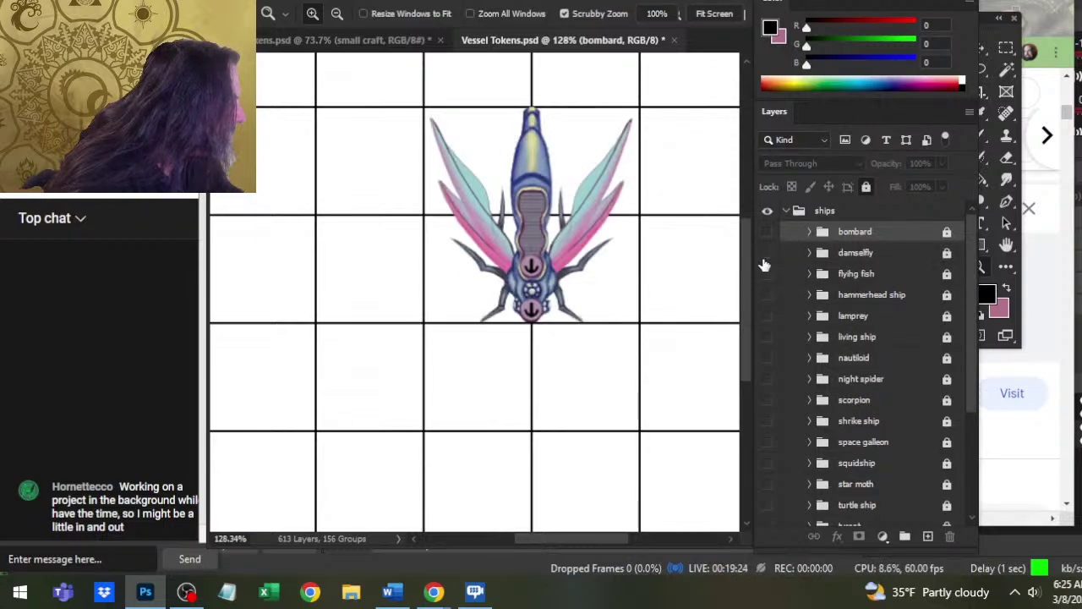
- Hide the damselfly ship, show the flying fish ship, and expand its color group down to the turret copy 3 layers
click(767, 253)
click(767, 273)
click(810, 273)
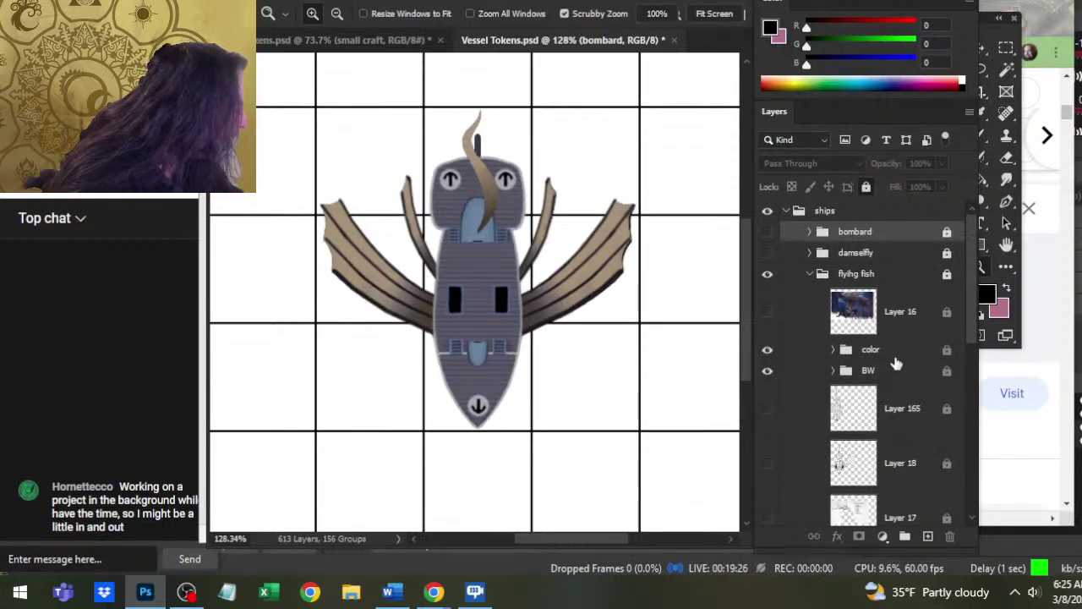
click(834, 349)
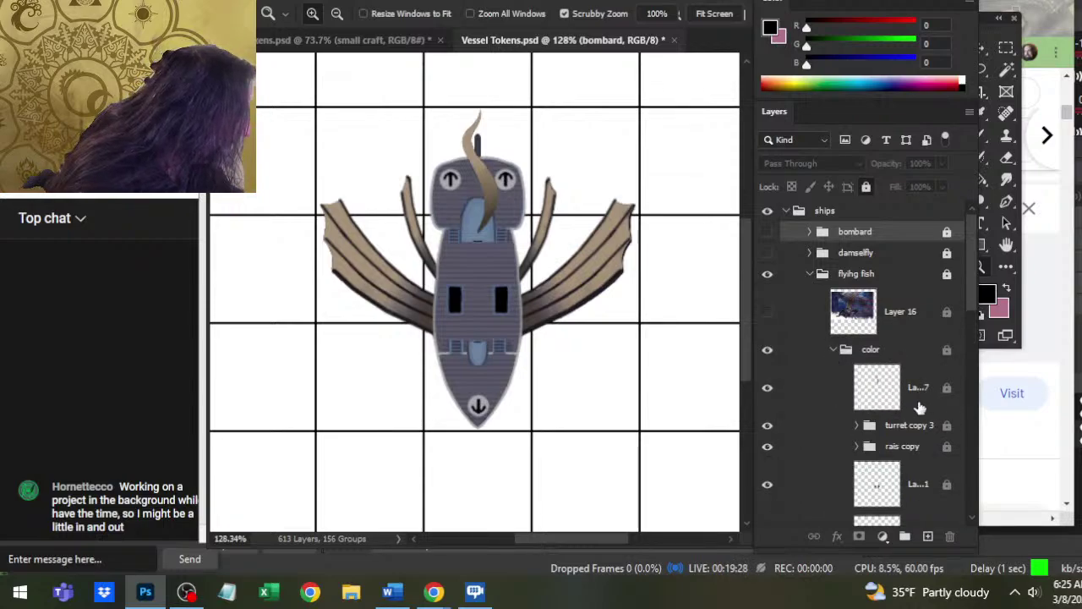
click(858, 426)
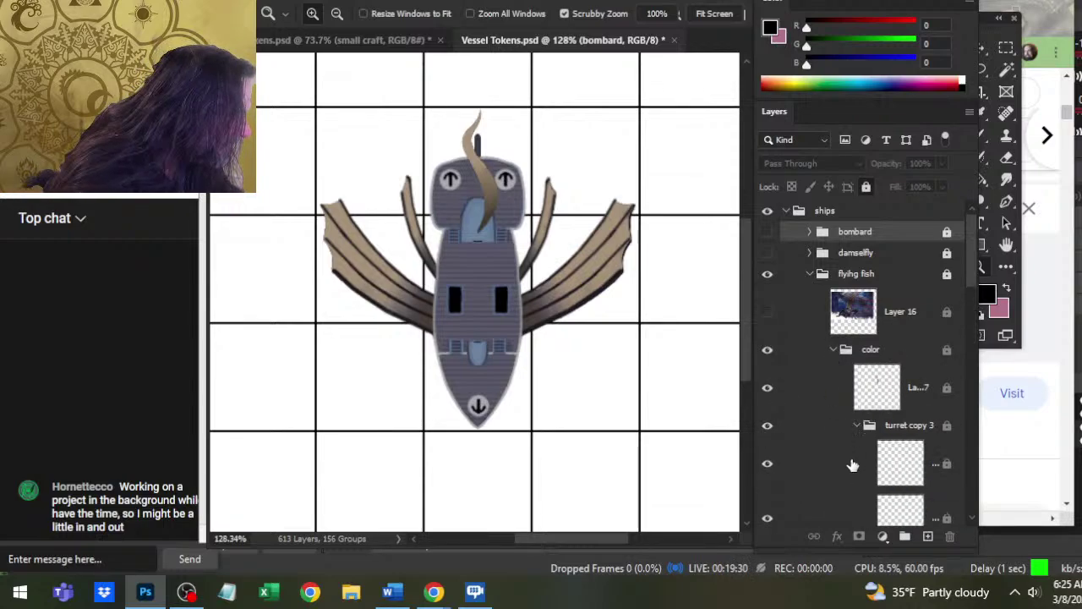
scroll(837, 346, down, 3)
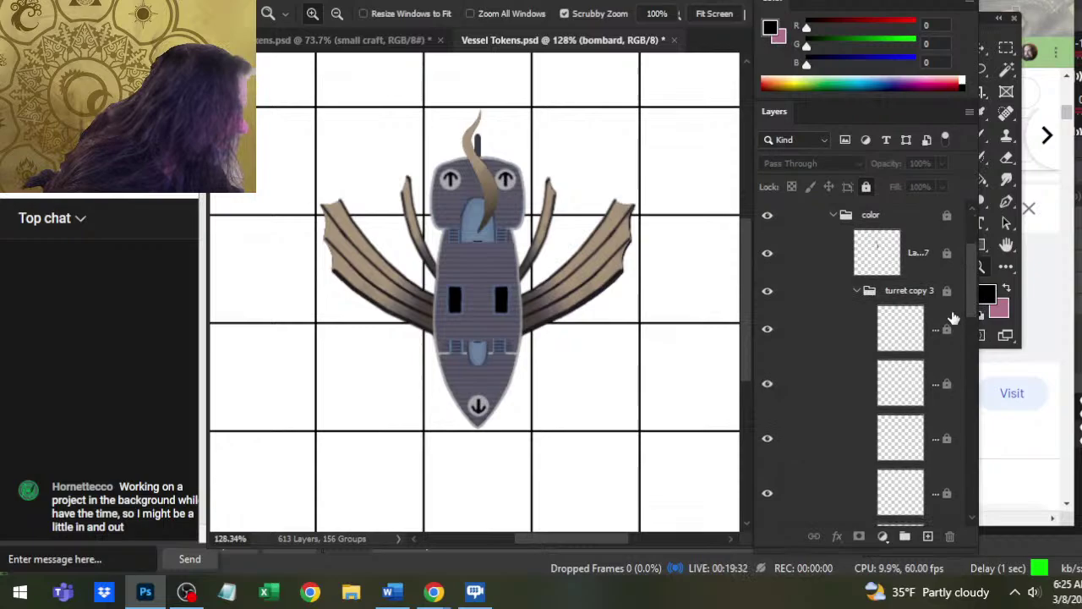
- Duplicate the top two layers of the flying fish's turret copy 3 group into Craft Tokens.psd
click(825, 346)
shift+click(822, 382)
right_click(811, 359)
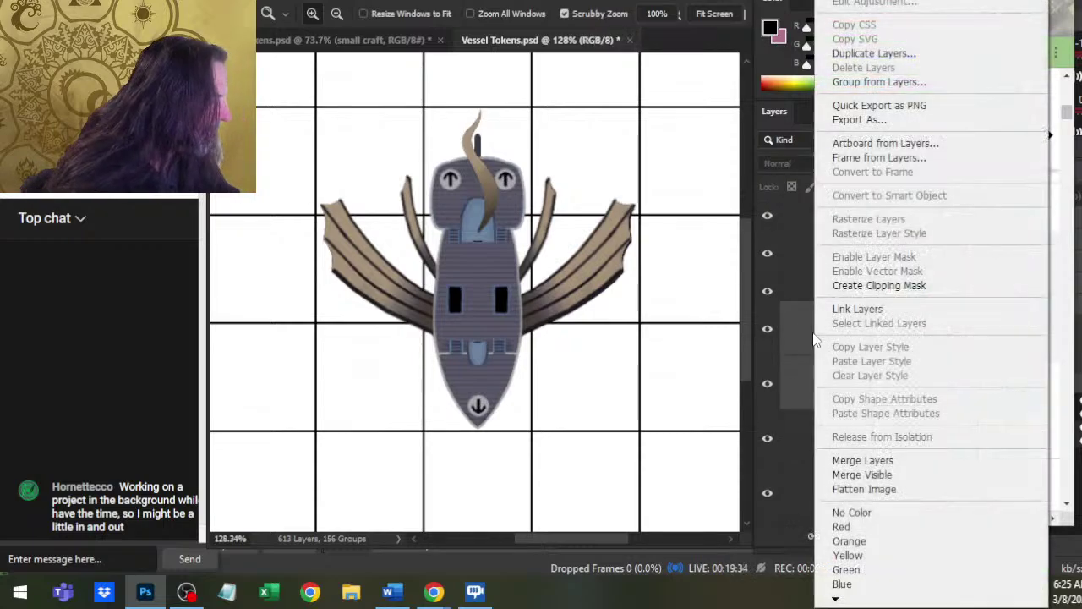
click(898, 53)
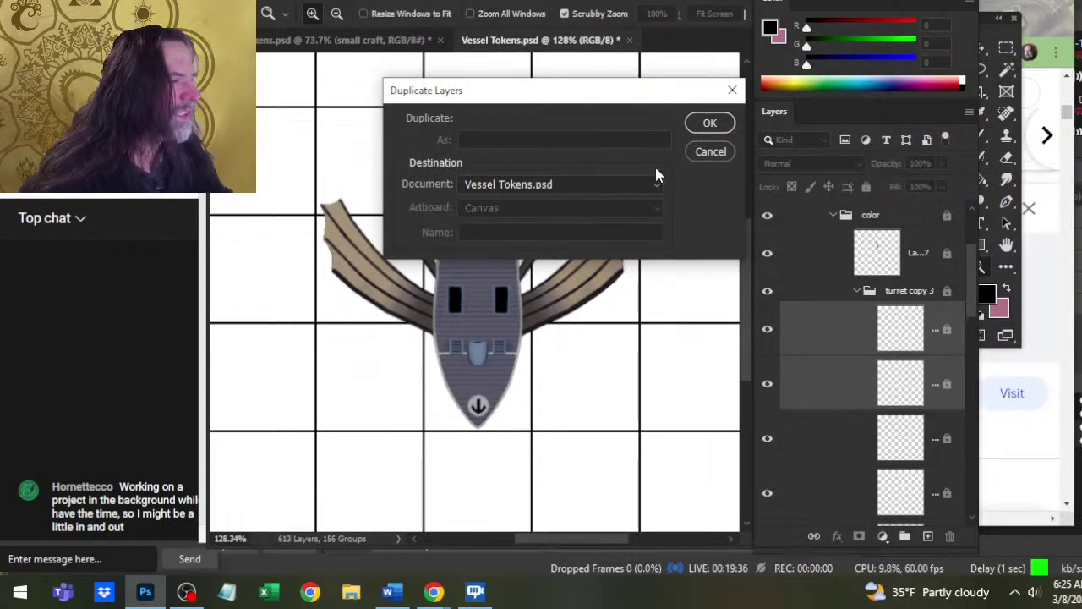
click(570, 188)
click(567, 194)
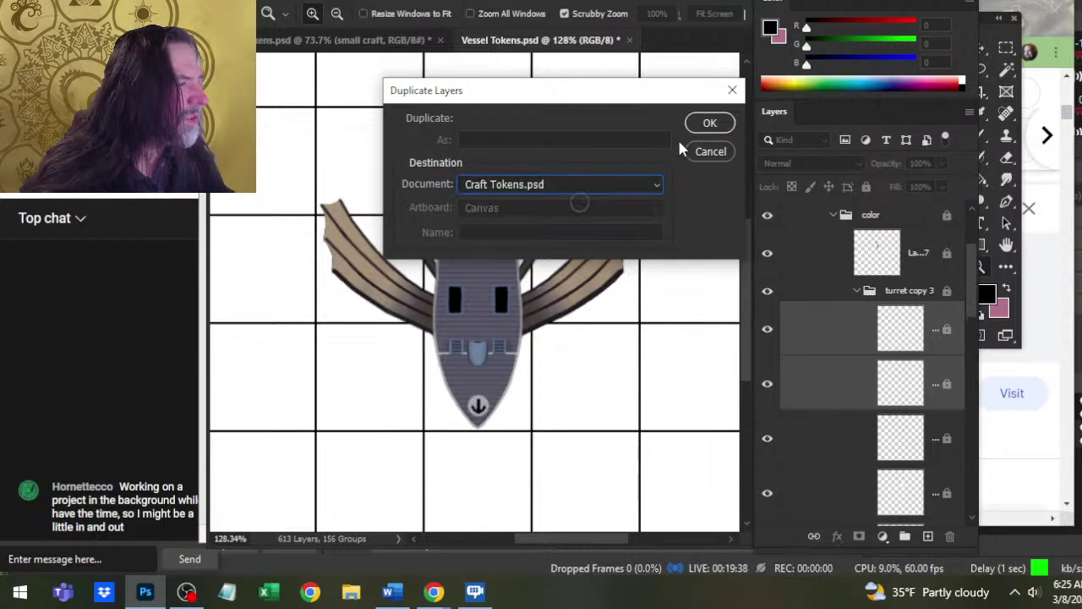
click(710, 126)
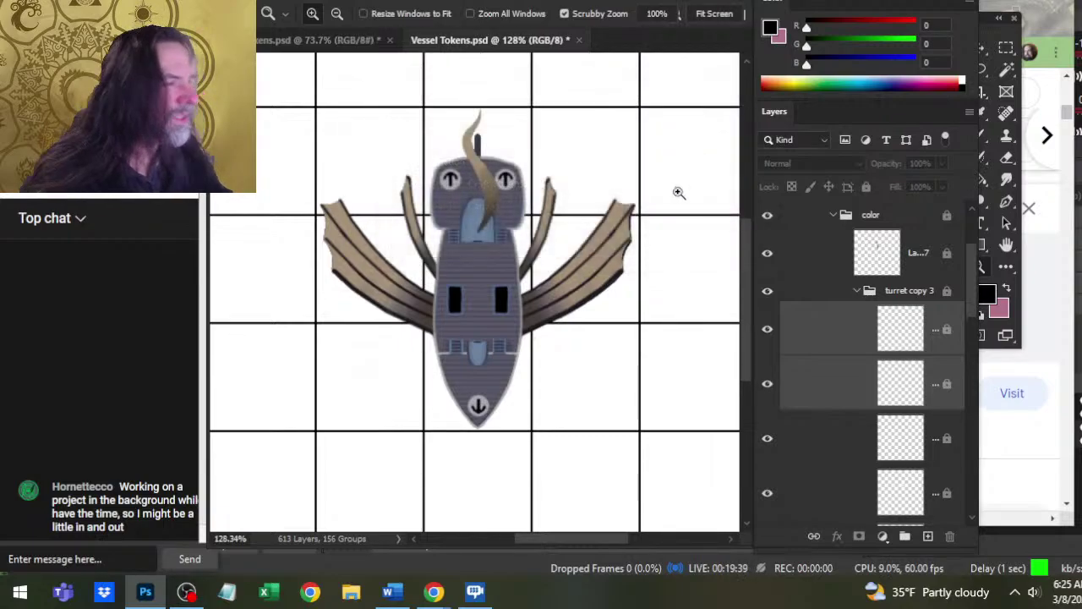
- Switch to Craft Tokens.psd and locate the copied turret layers on the canvas using their visibility and transform bounds
click(297, 41)
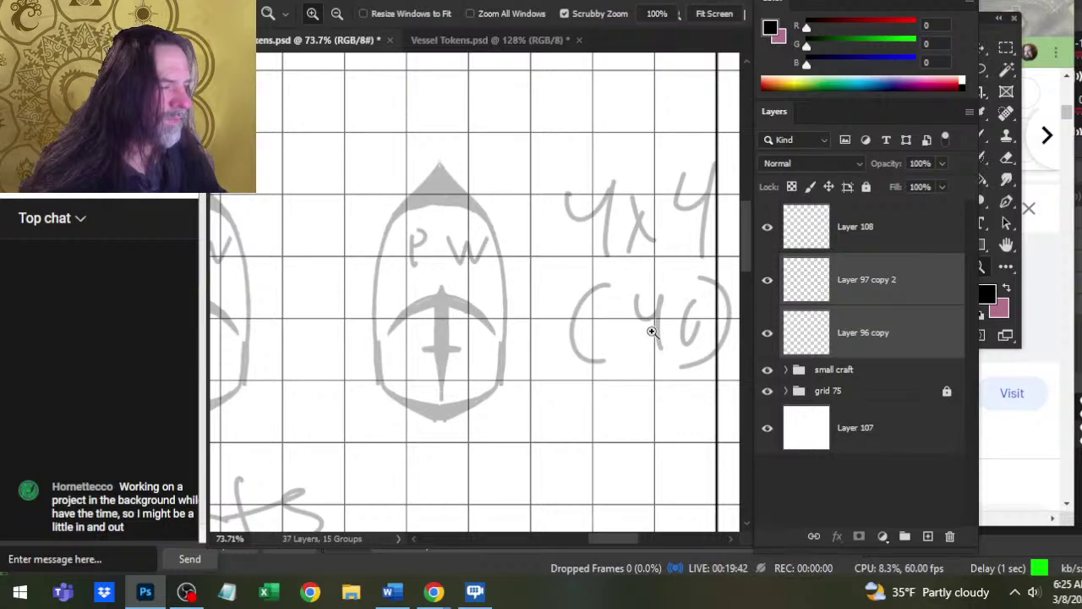
key(ctrl+0)
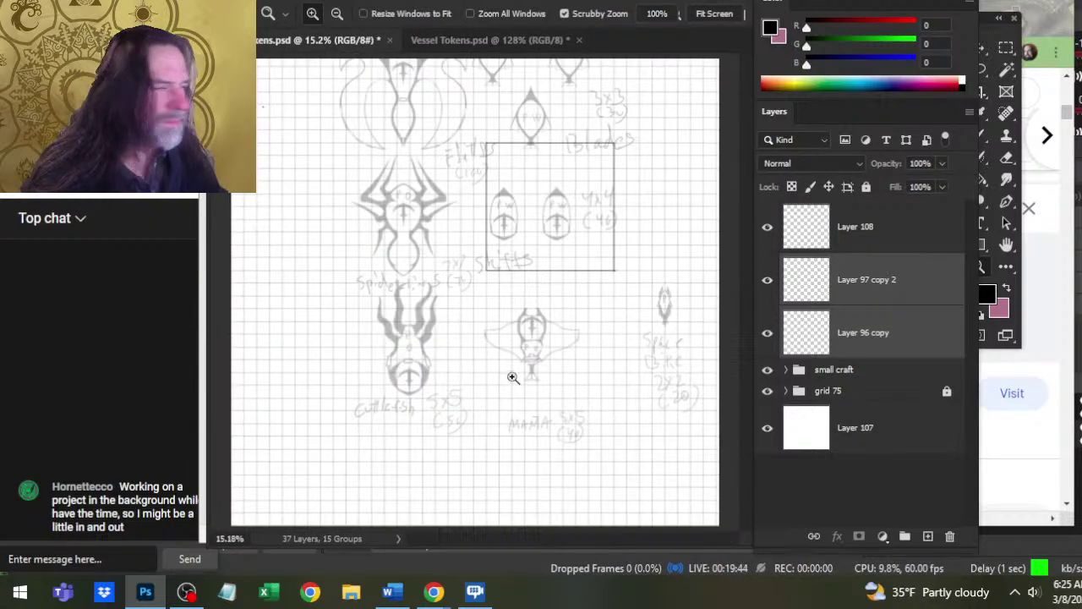
click(768, 280)
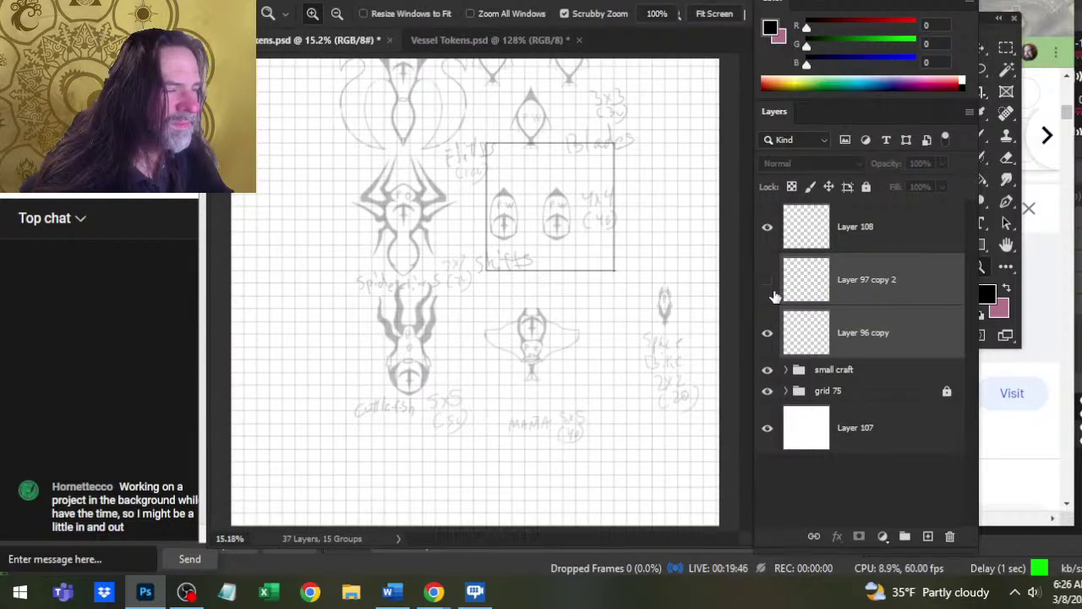
click(773, 291)
click(777, 292)
click(776, 291)
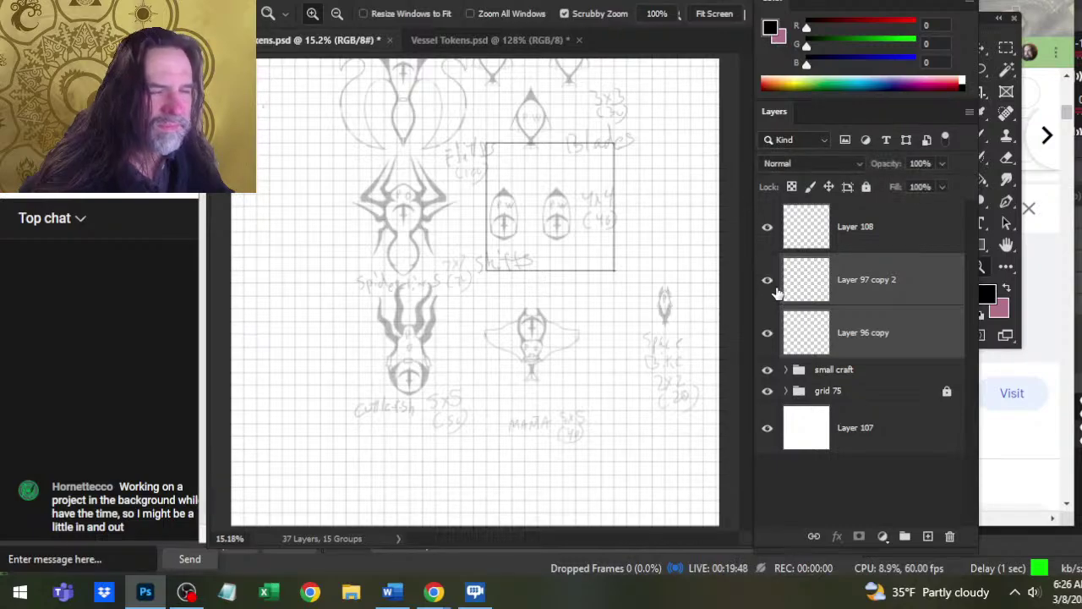
drag(688, 343, 631, 339)
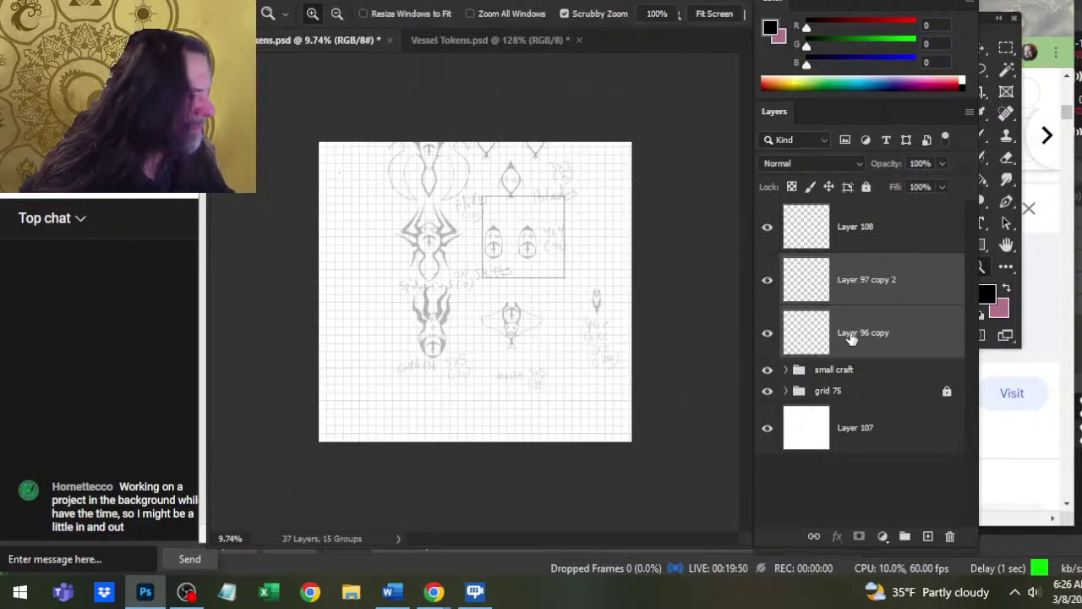
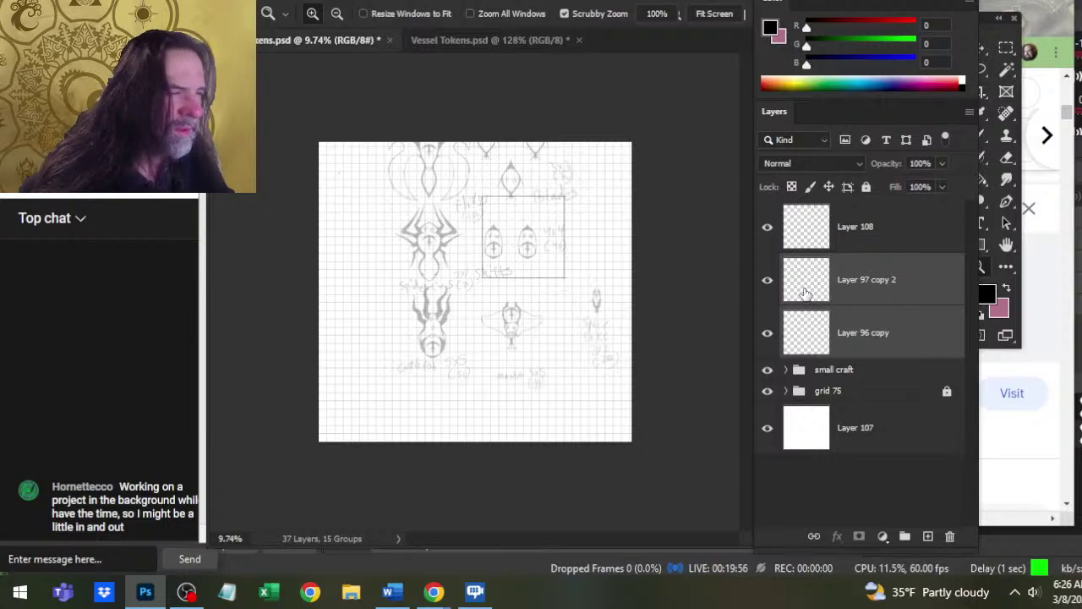
key(l)
right_click(556, 288)
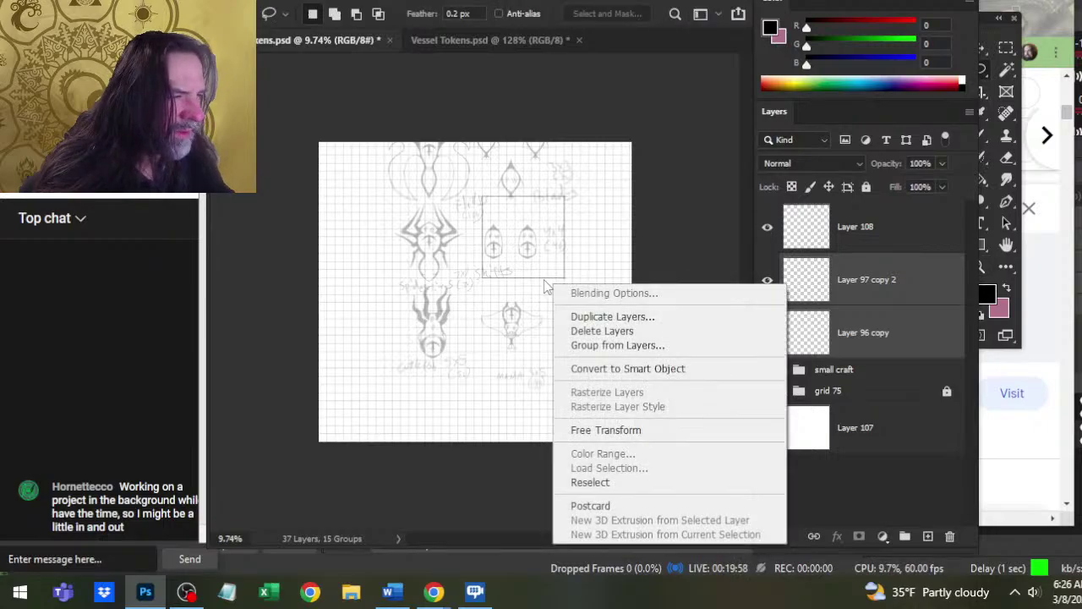
click(633, 431)
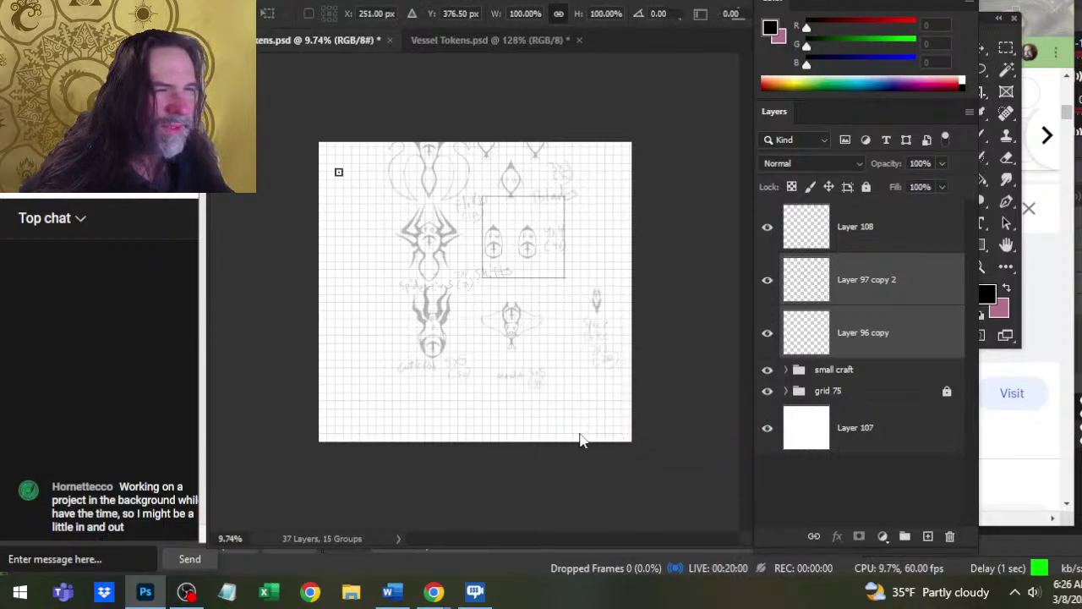
key(l)
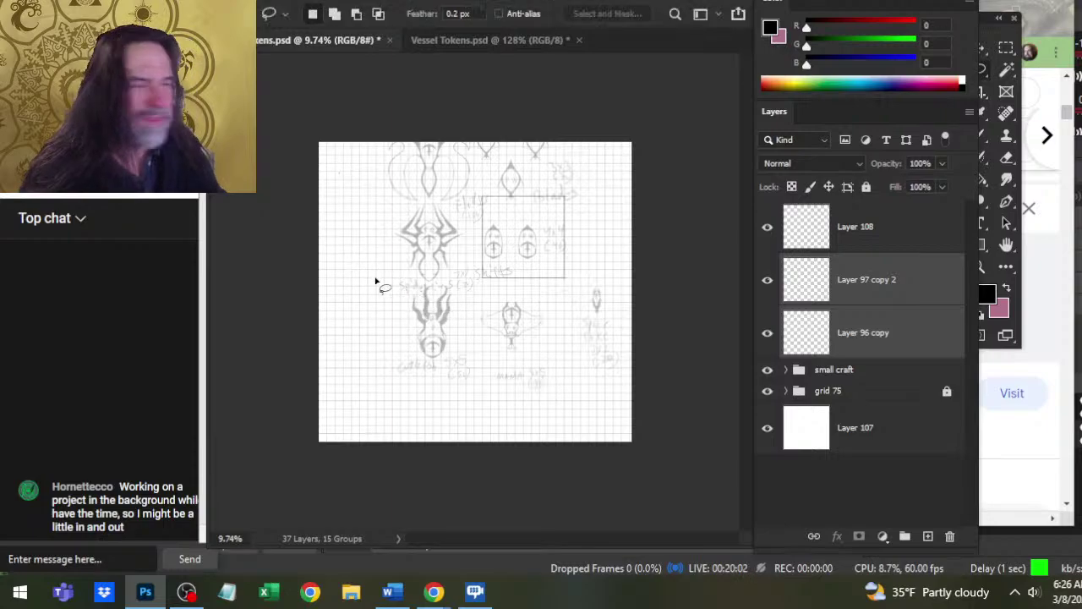
- Move the two copied turret layers into the ten-square box, just below and between the two skiffs, for a size comparison
key(v)
mouse_move(411, 232)
mouse_down()
mouse_move(576, 299)
mouse_move(602, 325)
mouse_up()
key(z)
drag(505, 250, 622, 289)
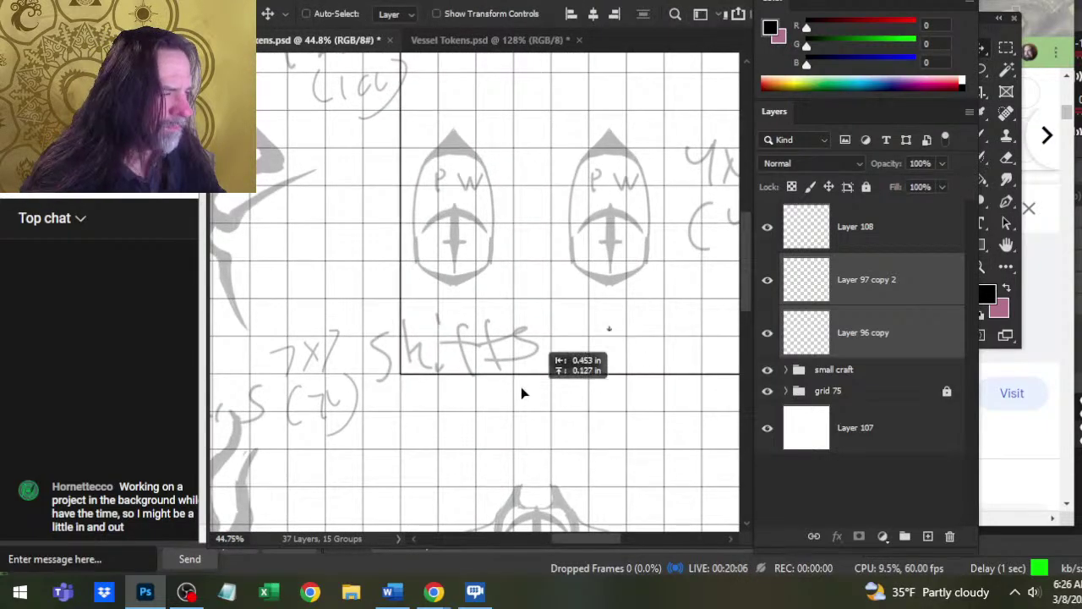
key(ctrl+space)
mouse_move(512, 273)
mouse_down()
mouse_move(572, 285)
mouse_move(515, 313)
mouse_up()
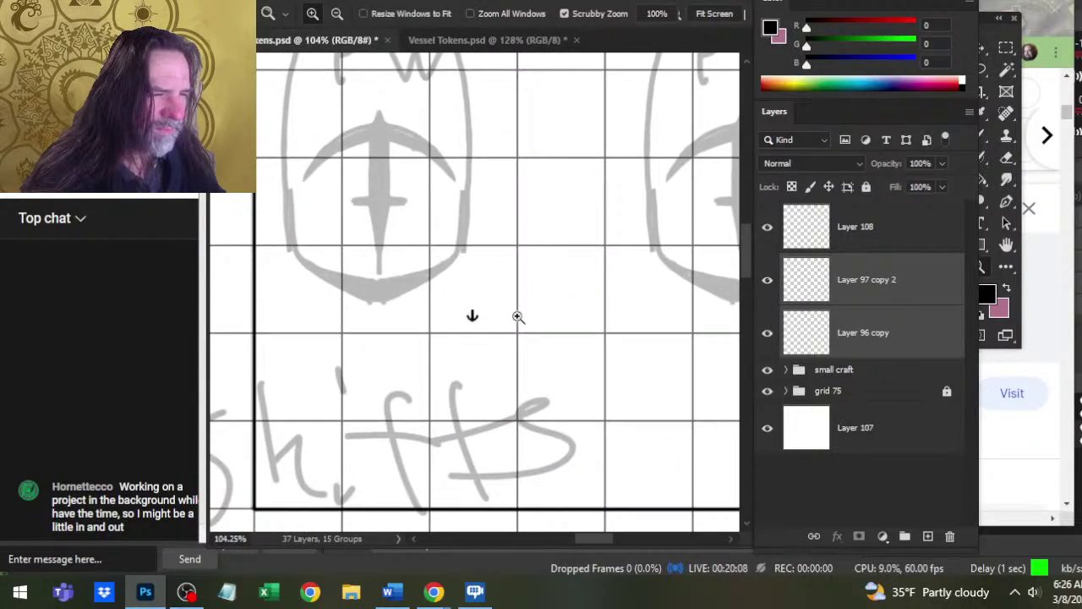
right_click(519, 298)
click(577, 208)
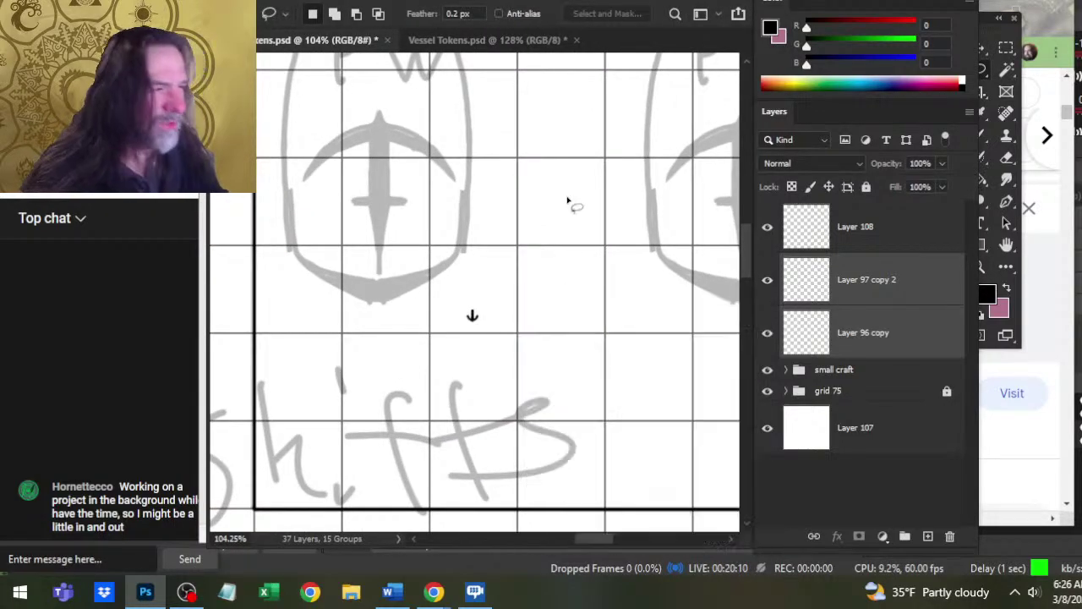
key(ctrl+space)
drag(588, 370, 564, 370)
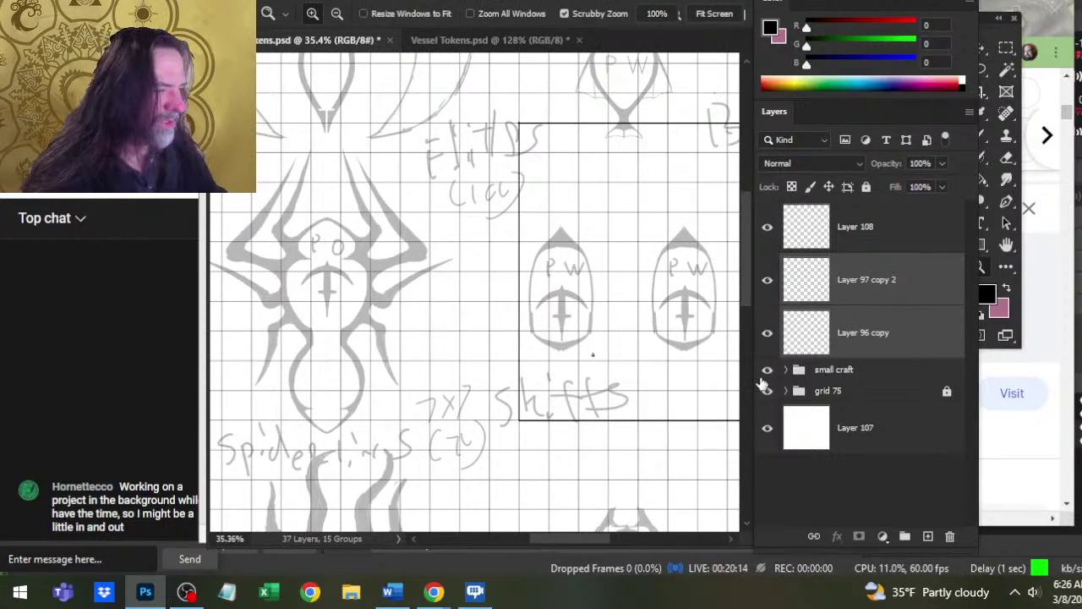
- Reselect Layer 97 copy 2 and Layer 96 copy, and set the image resolution to 100 pixels/inch
click(858, 305)
click(862, 335)
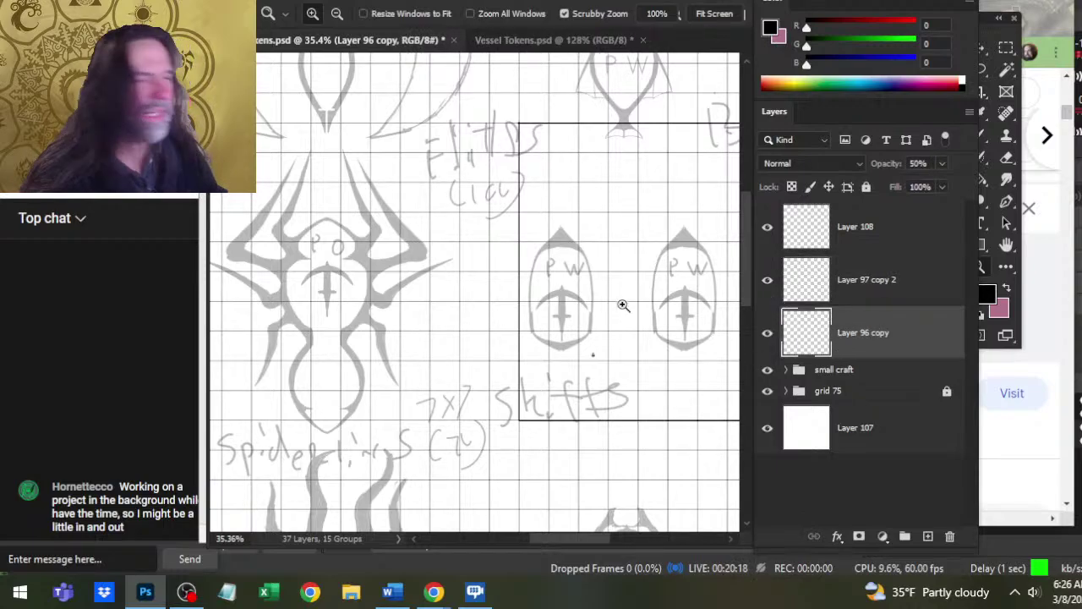
click(867, 304)
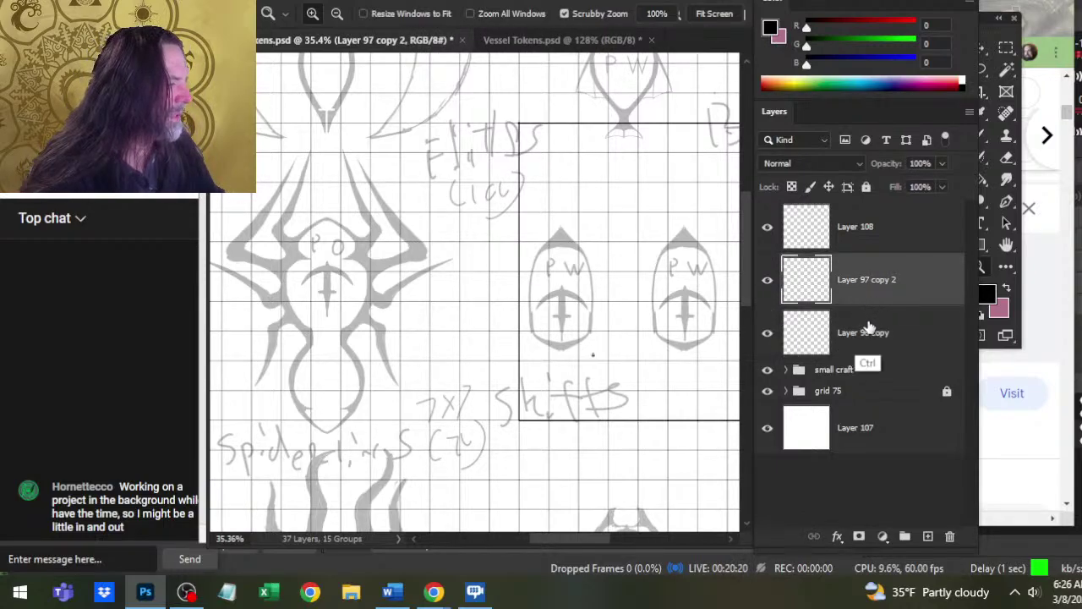
shift+click(863, 330)
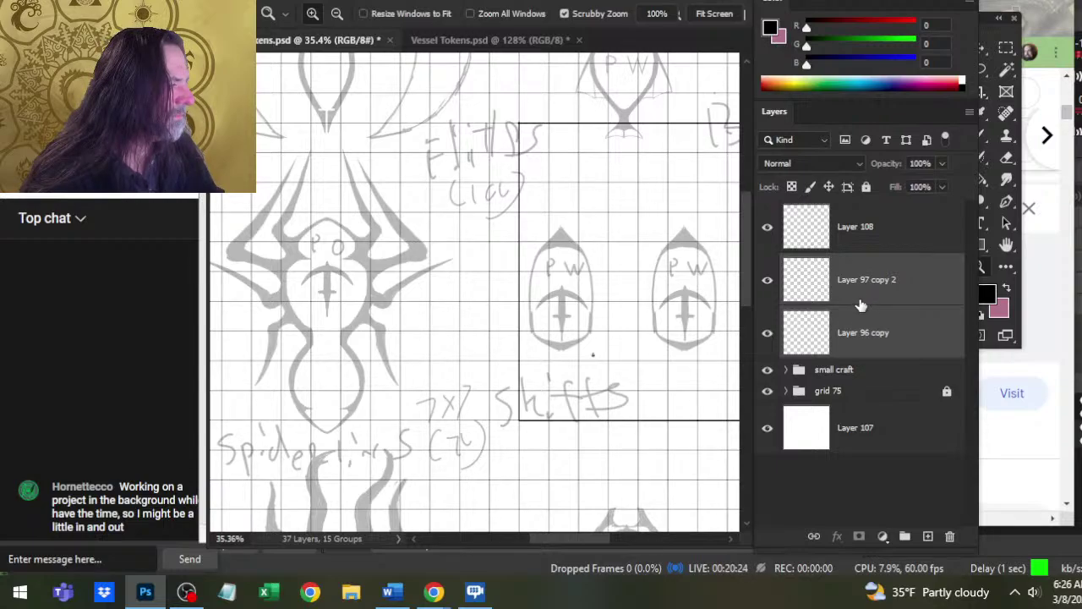
key(alt+i)
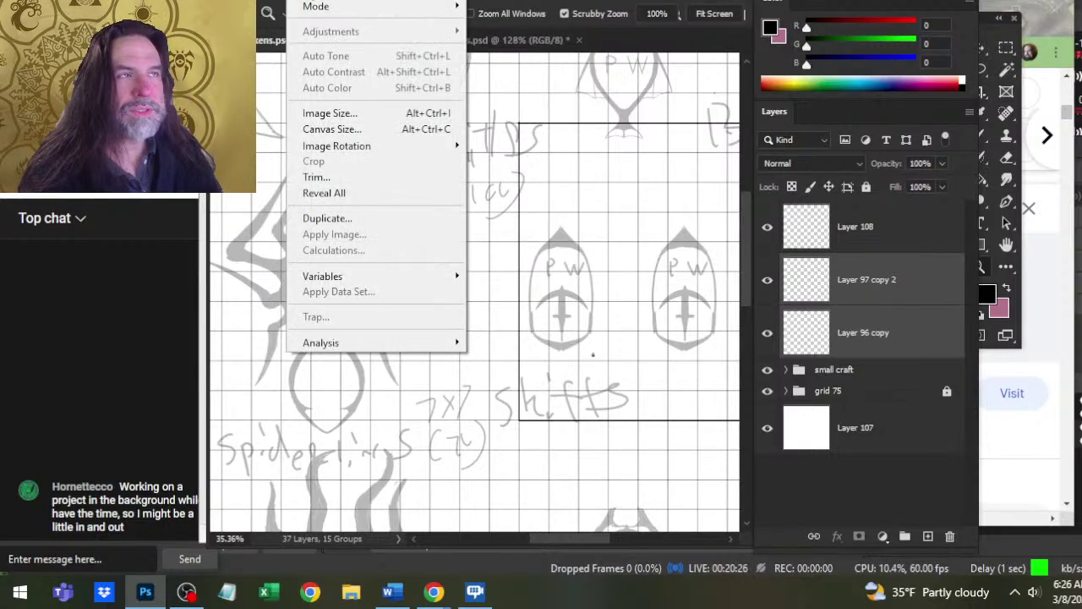
click(383, 116)
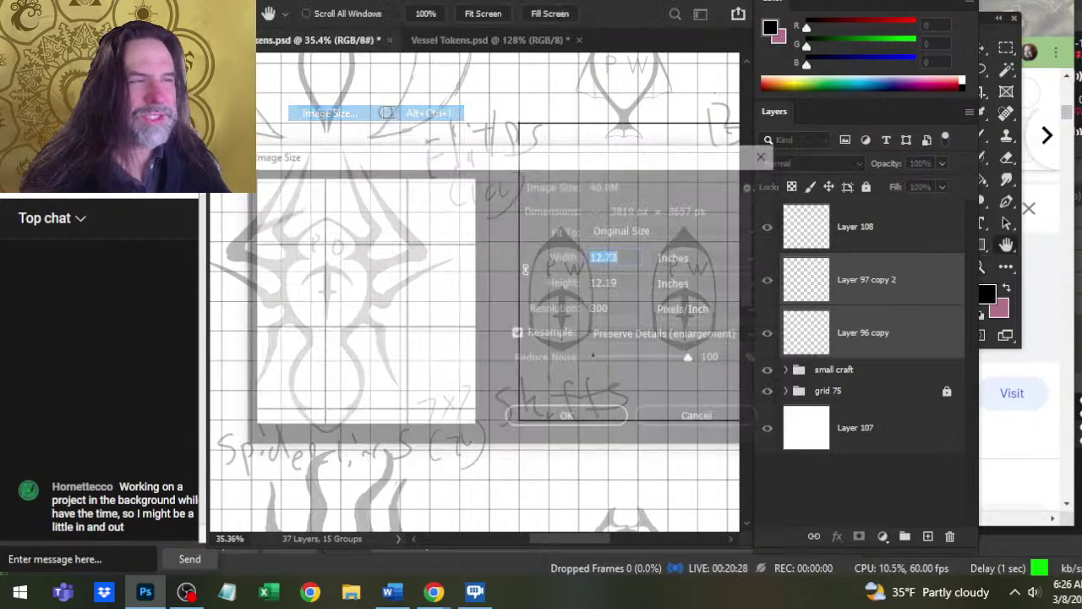
key(Tab)
key(Tab)
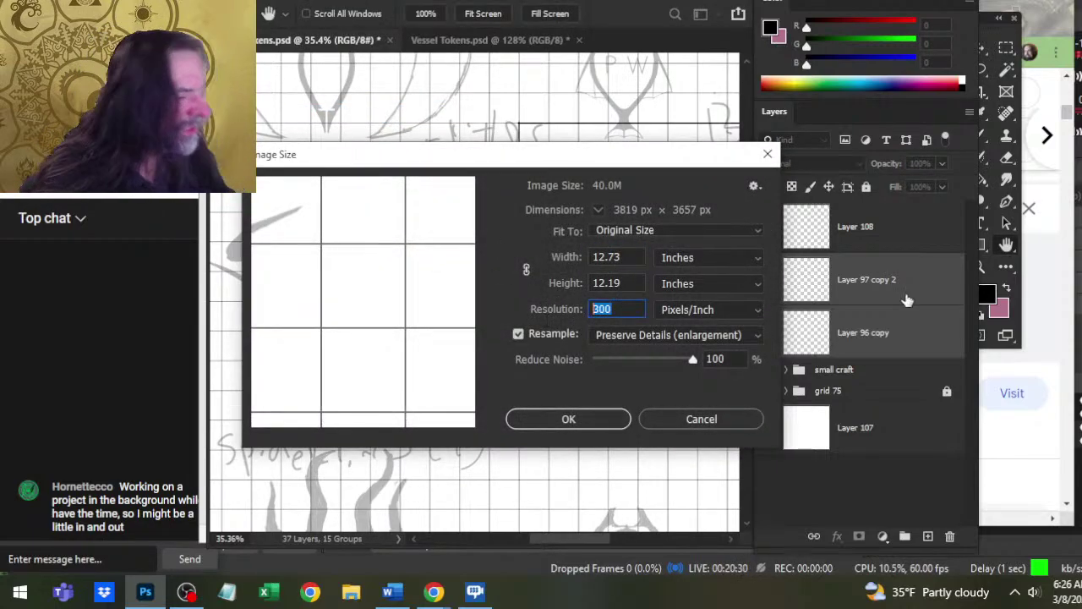
text(100)
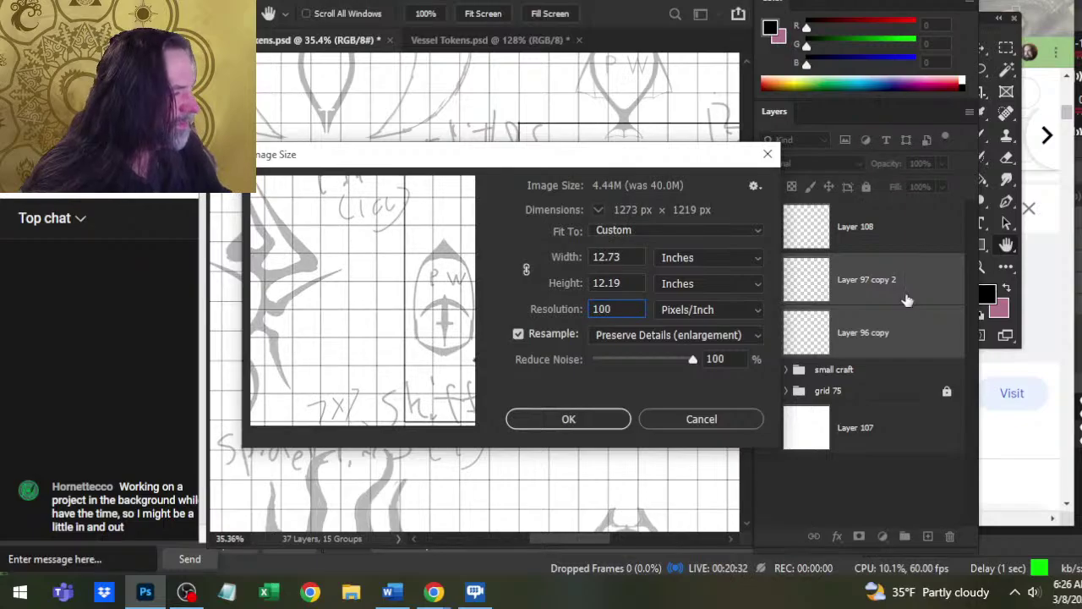
key(Return)
- Scale the copied turret layers up to about 1329% over the box's bottom edge and delete both layers
key(z)
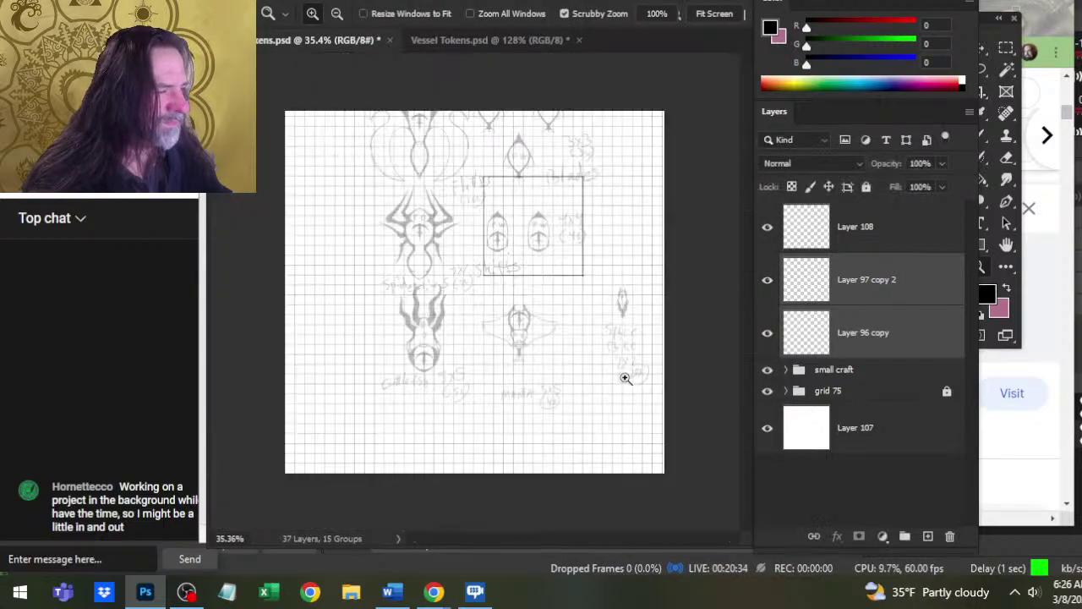
drag(535, 268, 631, 282)
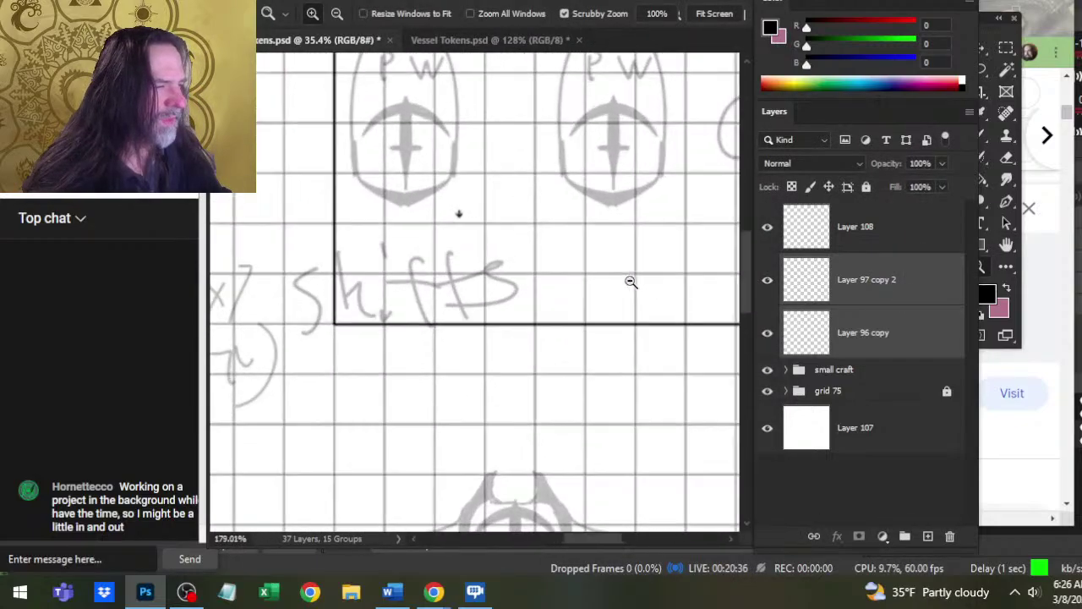
key(m)
right_click(491, 221)
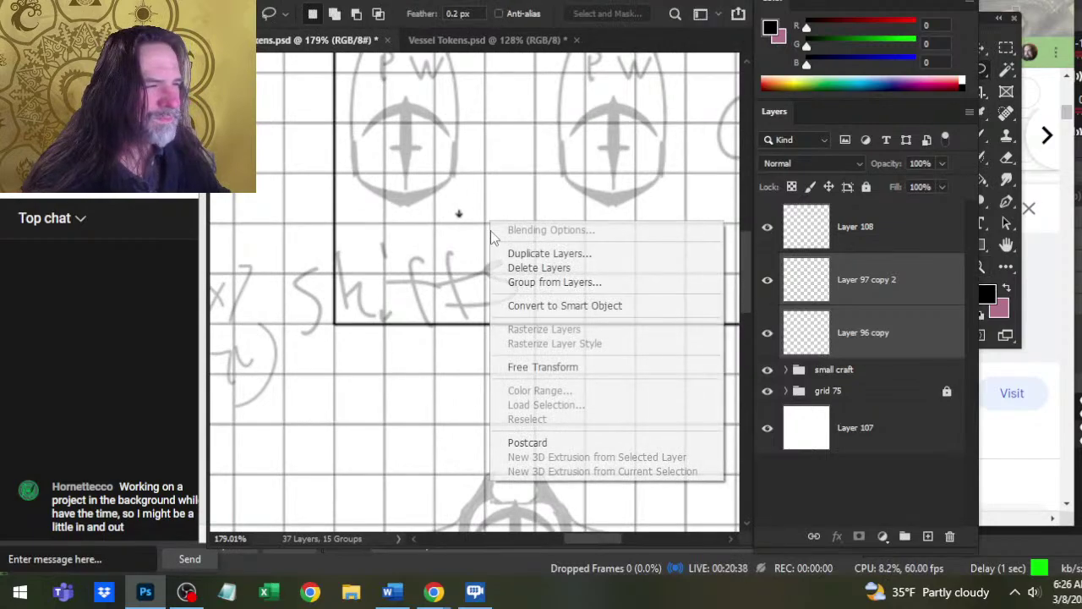
click(609, 369)
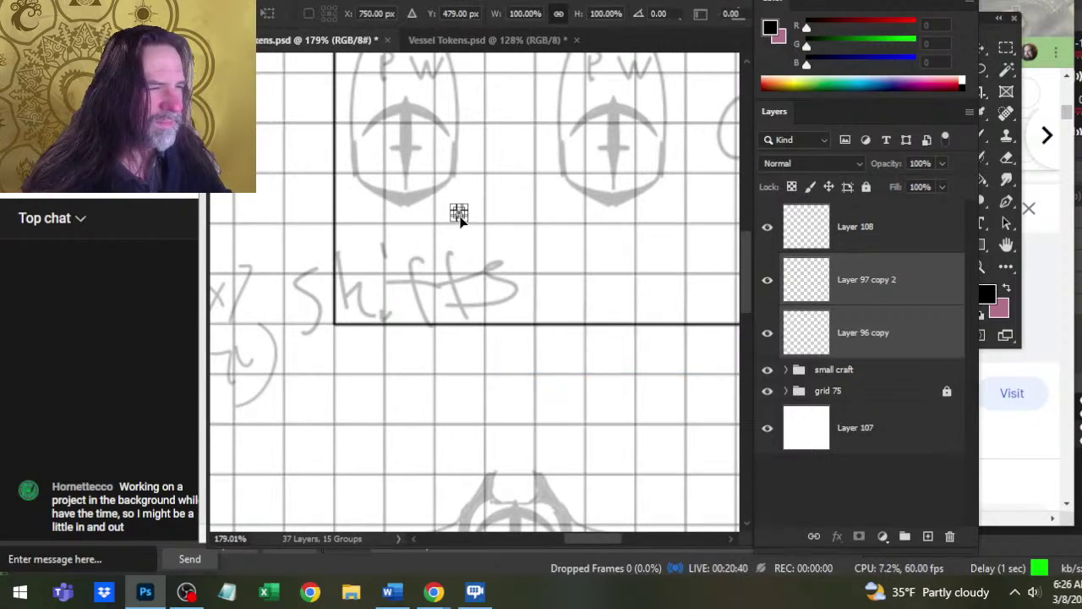
mouse_move(459, 213)
mouse_down()
mouse_move(457, 279)
mouse_move(459, 238)
mouse_move(639, 371)
mouse_up()
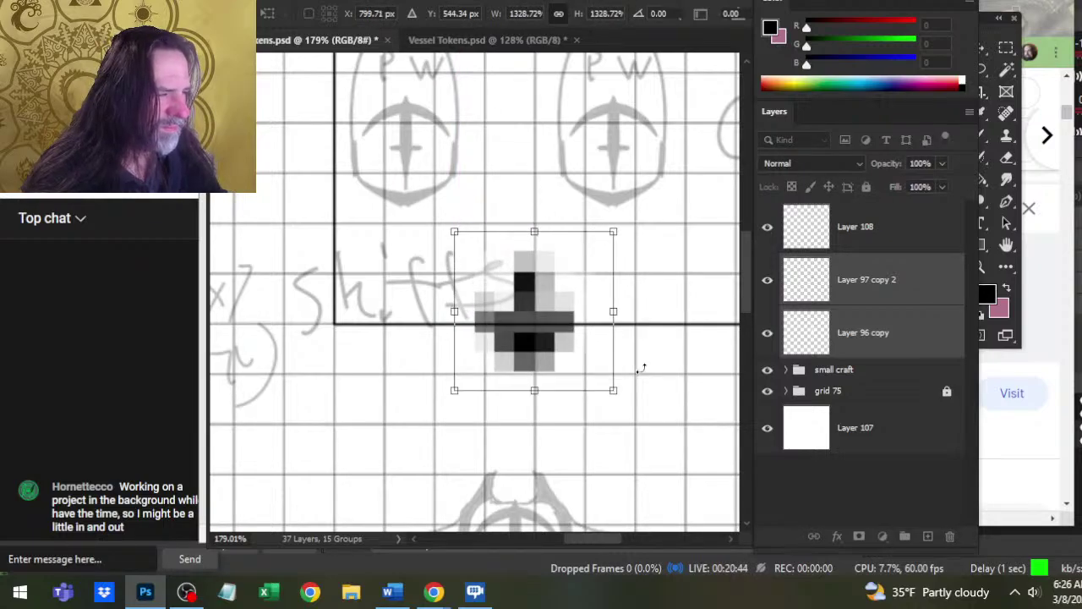
key(Return)
key(Delete)
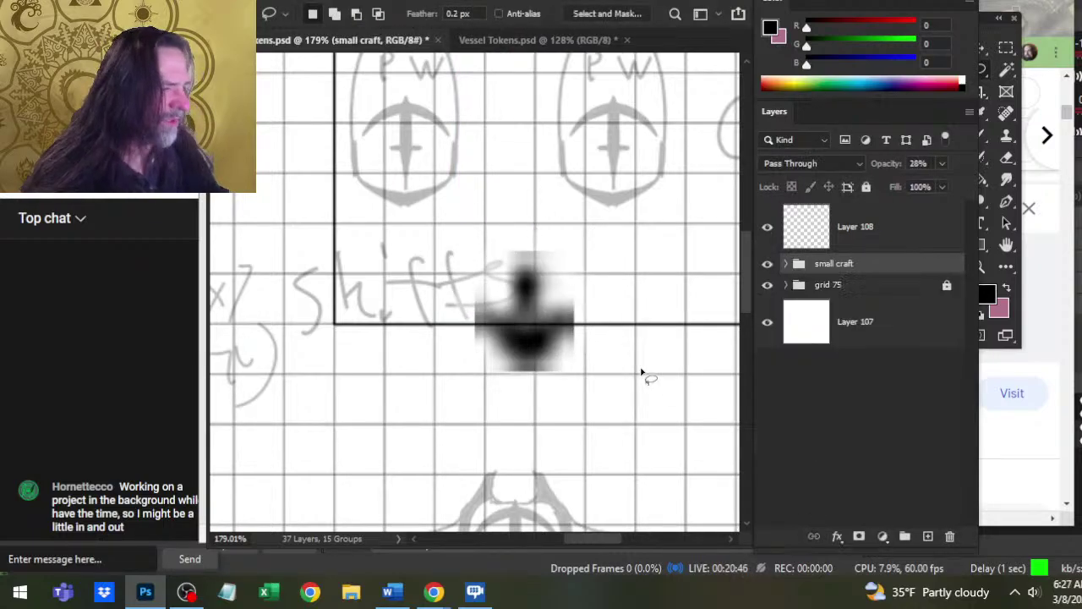
- Switch to Vessel Tokens.psd and duplicate its two selected turret layers into Craft Tokens.psd
key(alt+Tab)
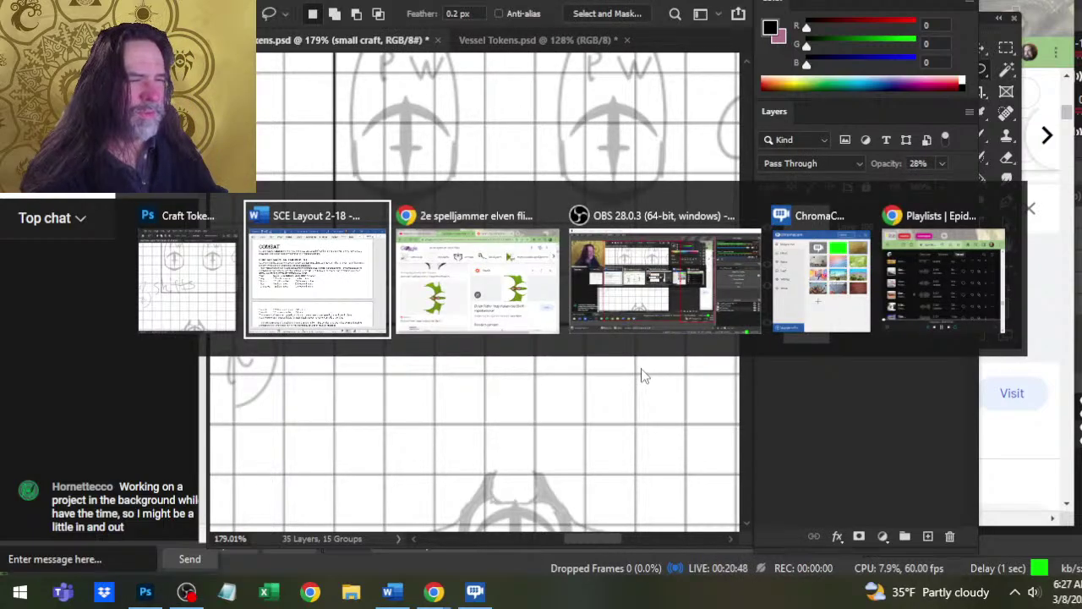
key(Escape)
click(565, 40)
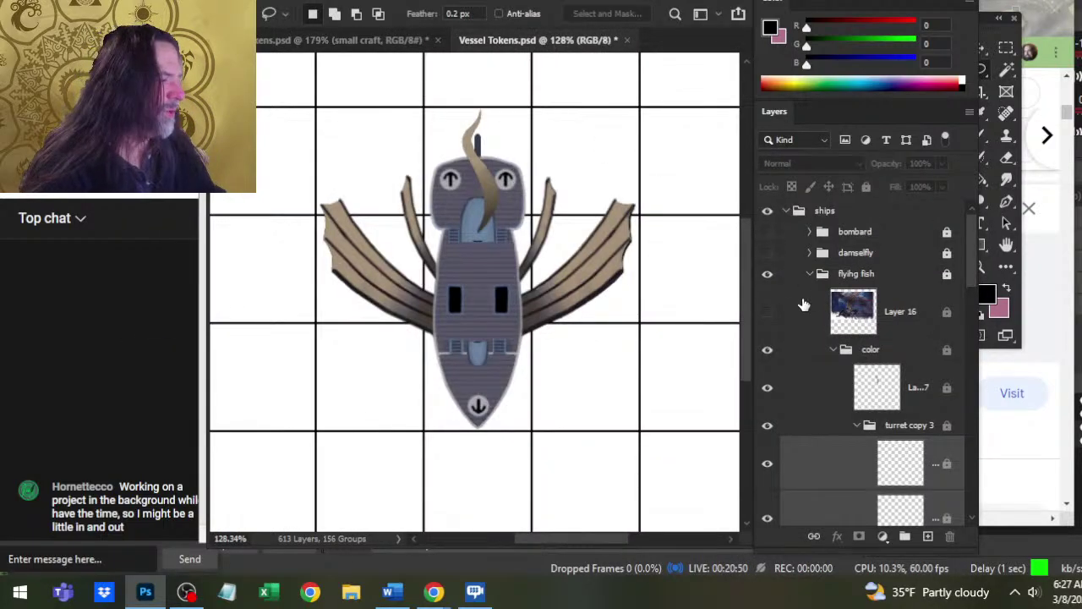
right_click(833, 460)
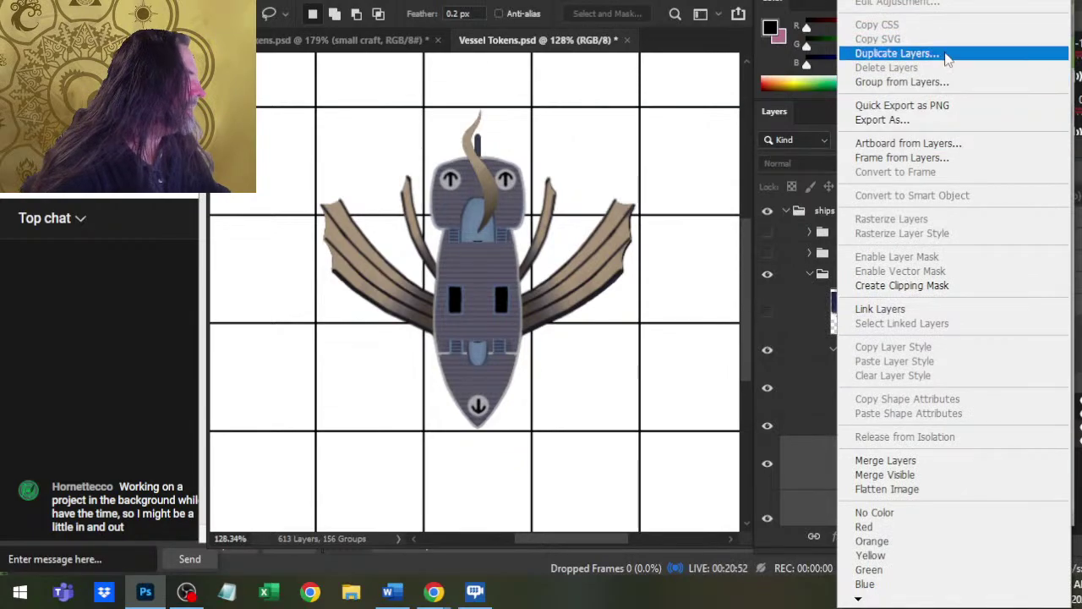
click(947, 57)
click(567, 183)
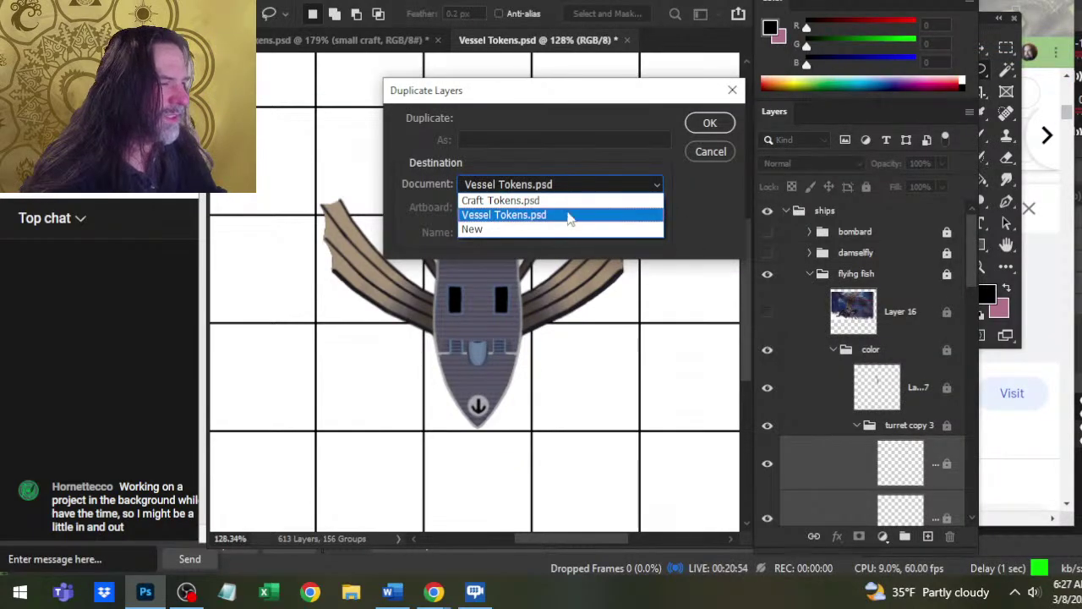
click(564, 200)
click(712, 122)
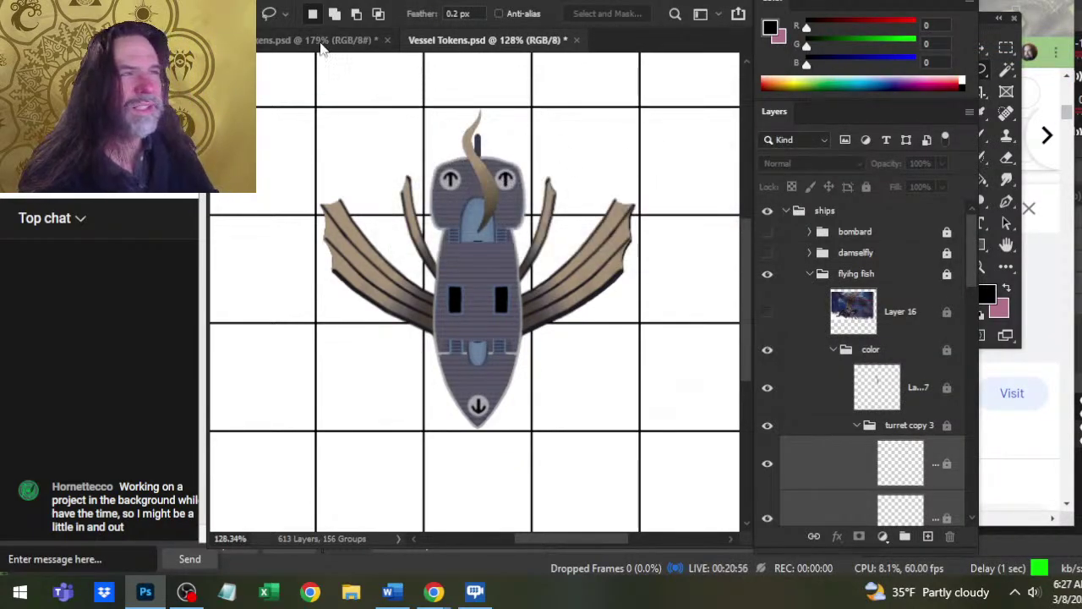
- Switch to Craft Tokens.psd and move the two copied turret layers onto the left skiff's crossbow symbol for a size comparison
click(320, 46)
key(z)
drag(604, 362, 513, 318)
key(v)
mouse_move(435, 282)
mouse_down()
mouse_move(442, 269)
mouse_move(572, 292)
mouse_up()
key(z)
drag(523, 252, 652, 306)
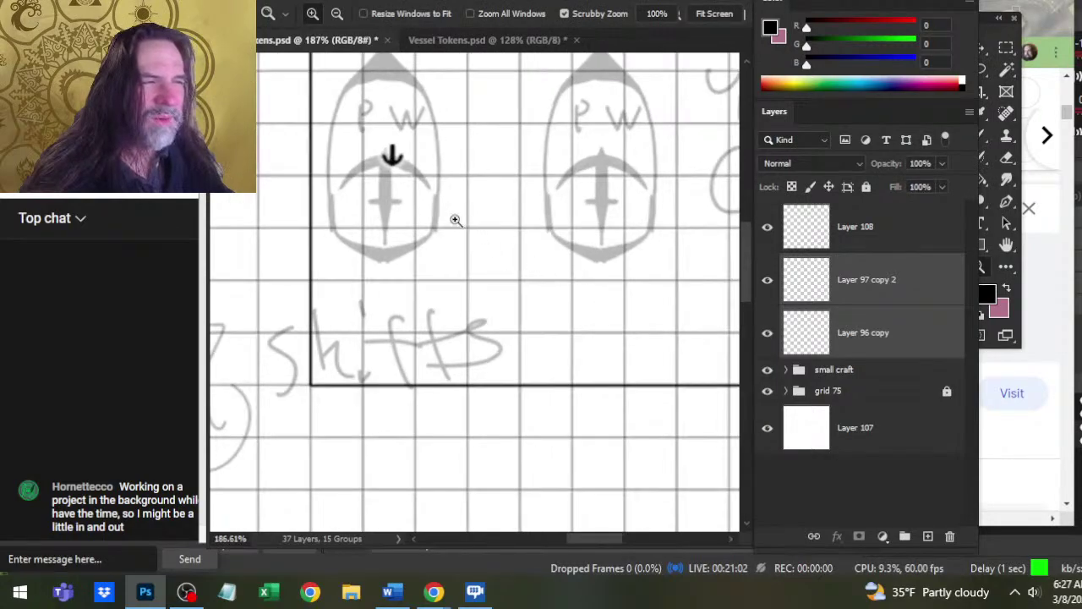
drag(404, 195, 520, 280)
- Scale the copied turret layers to roughly twice their size over the left skiff, and delete both layers
right_click(527, 267)
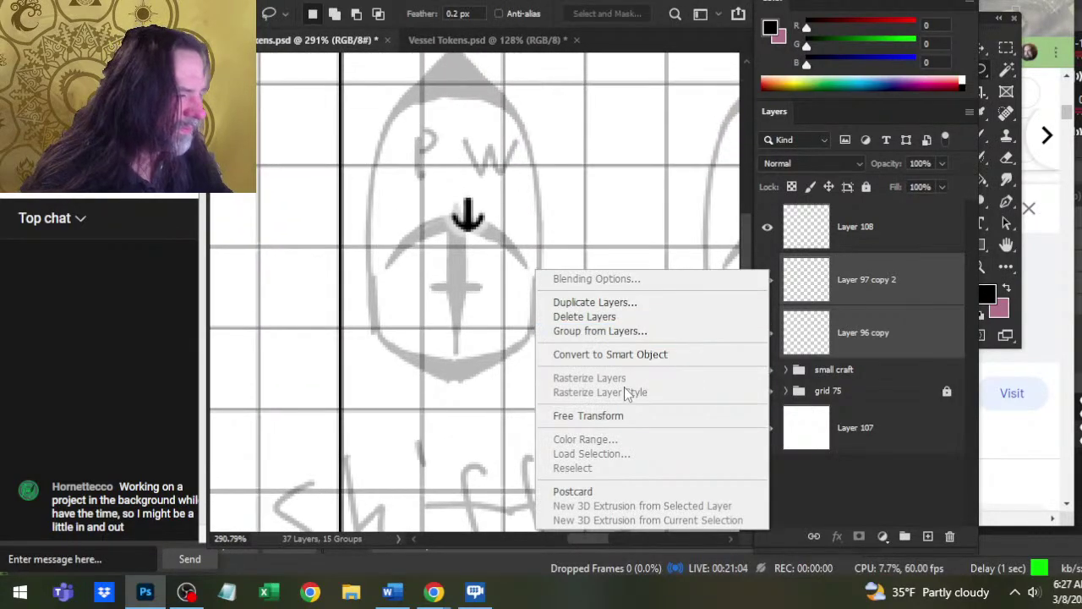
click(575, 414)
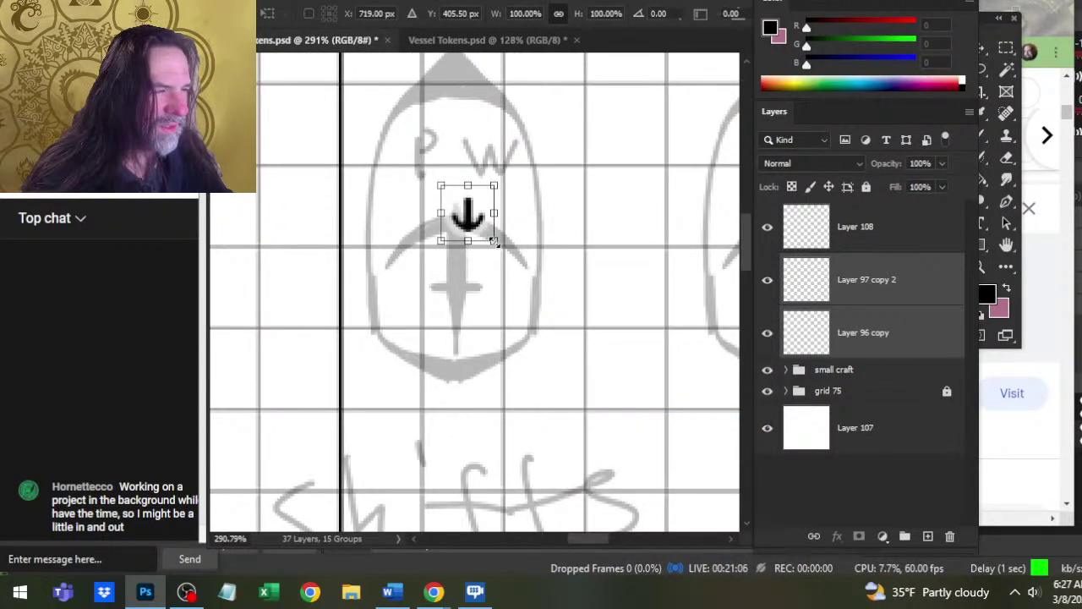
drag(494, 241, 607, 306)
key(Return)
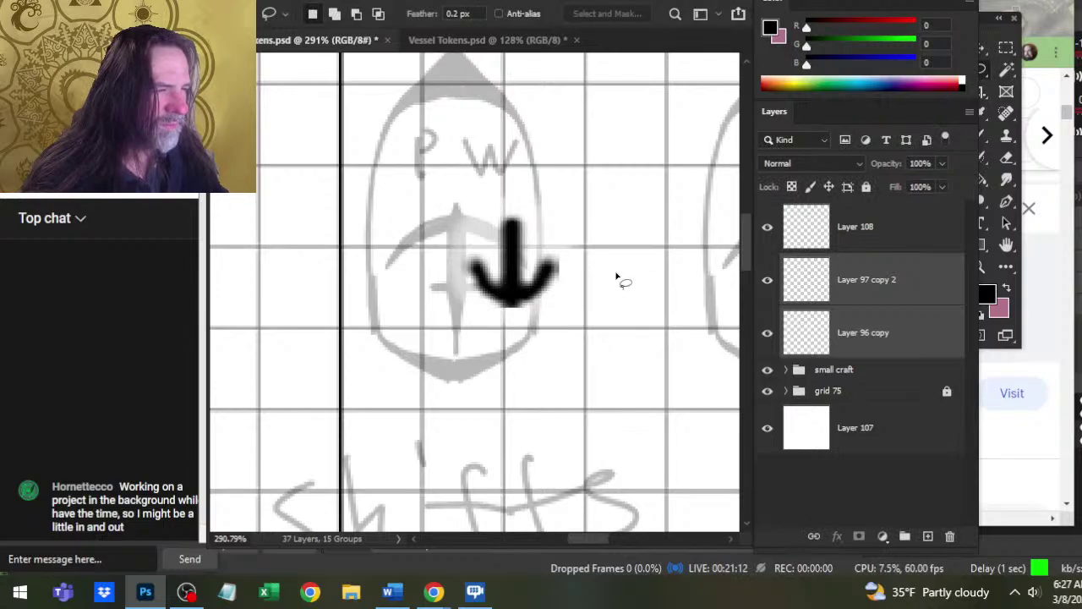
key(Delete)
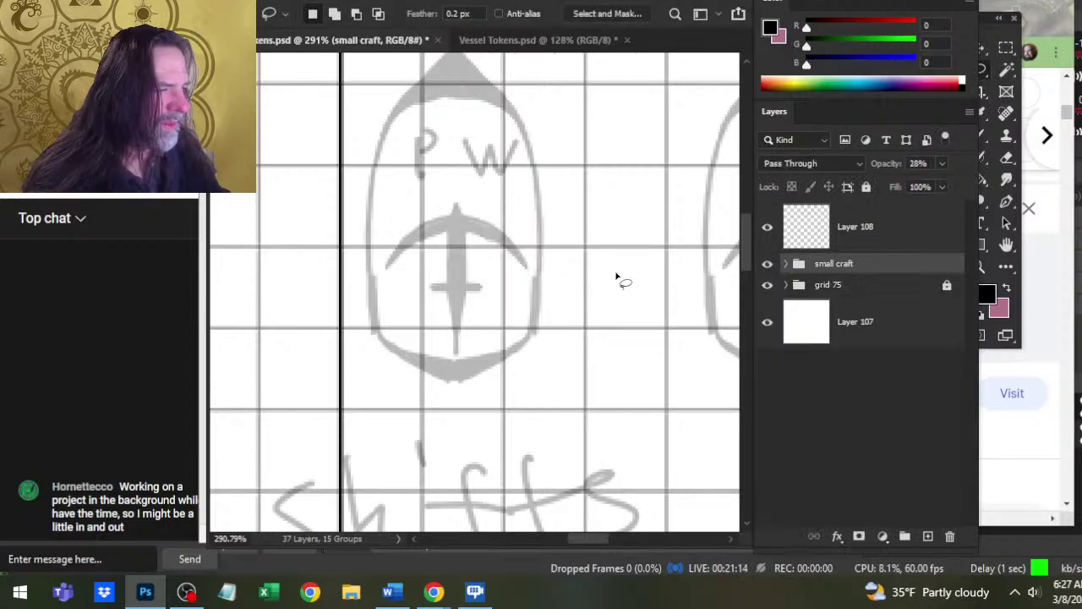
- Expand the small craft group and toggle the visibility of space bike and Layer 103 to look for the skiff sketch
click(786, 264)
click(767, 338)
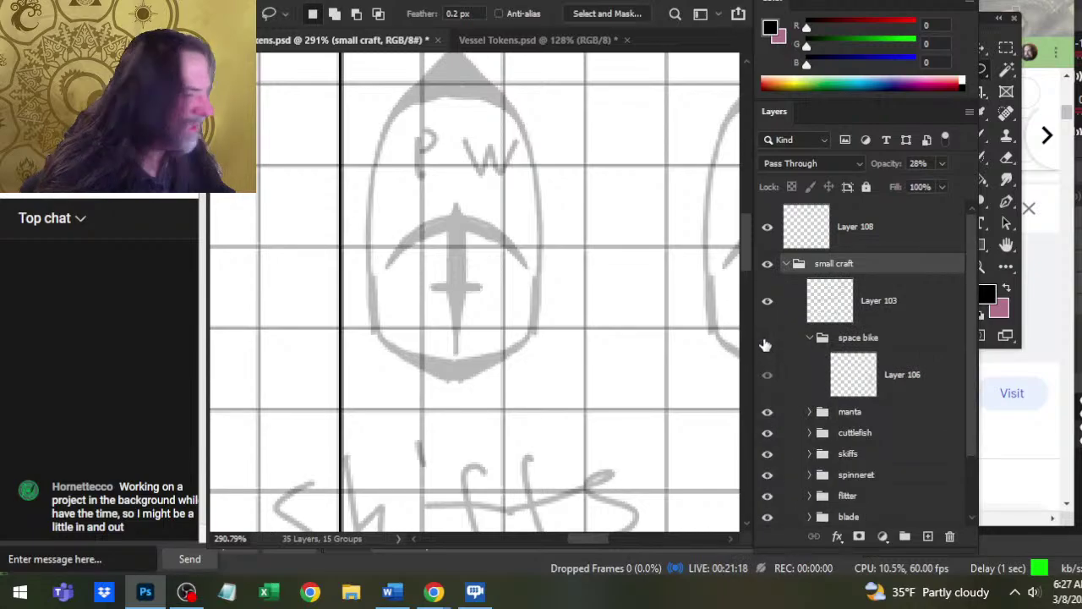
click(767, 338)
click(767, 301)
click(767, 301)
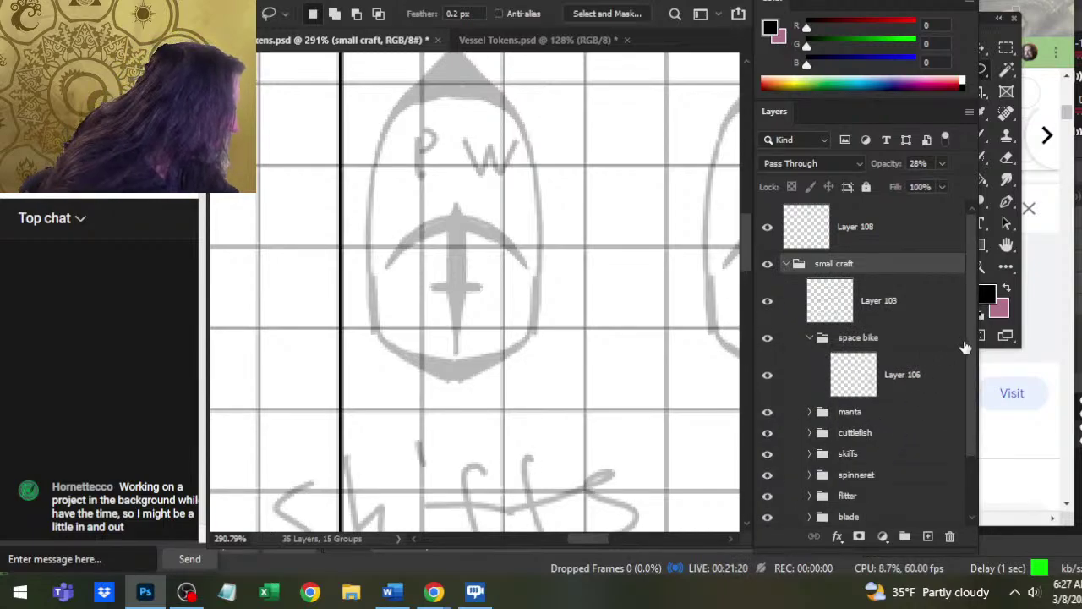
scroll(965, 346, down, 3)
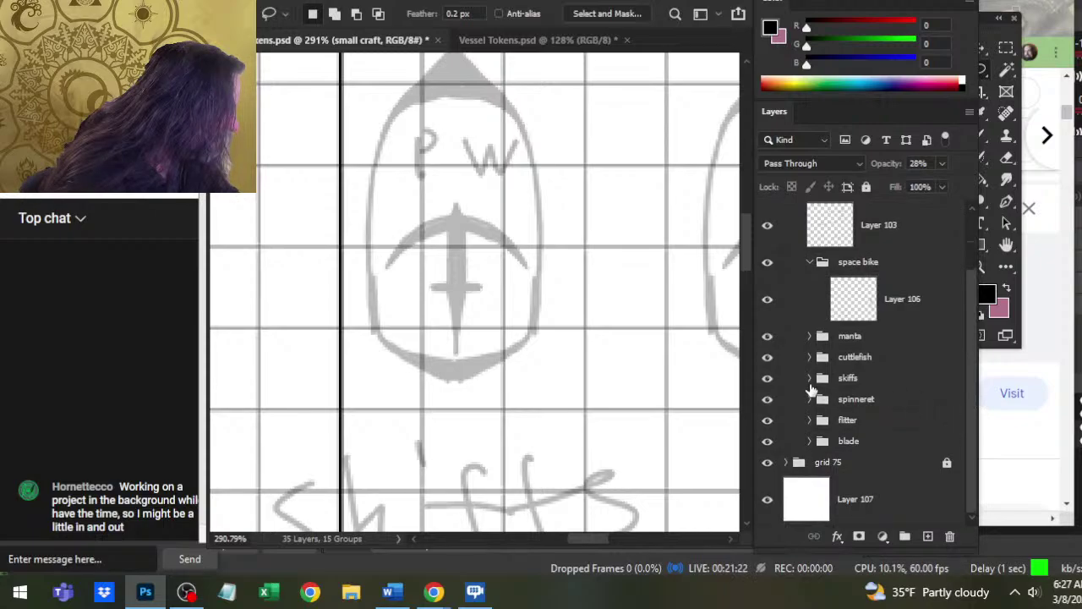
- Expand the skiffs group, identify the left skiff's layer by toggling visibility, and select Layer 102
click(813, 381)
click(810, 380)
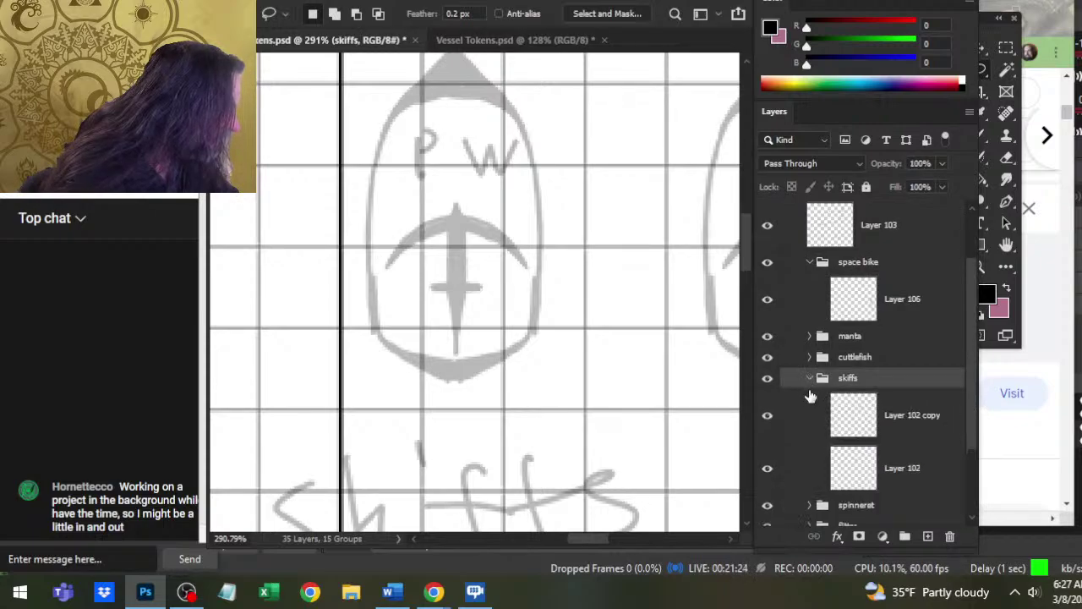
click(767, 416)
click(766, 415)
click(767, 472)
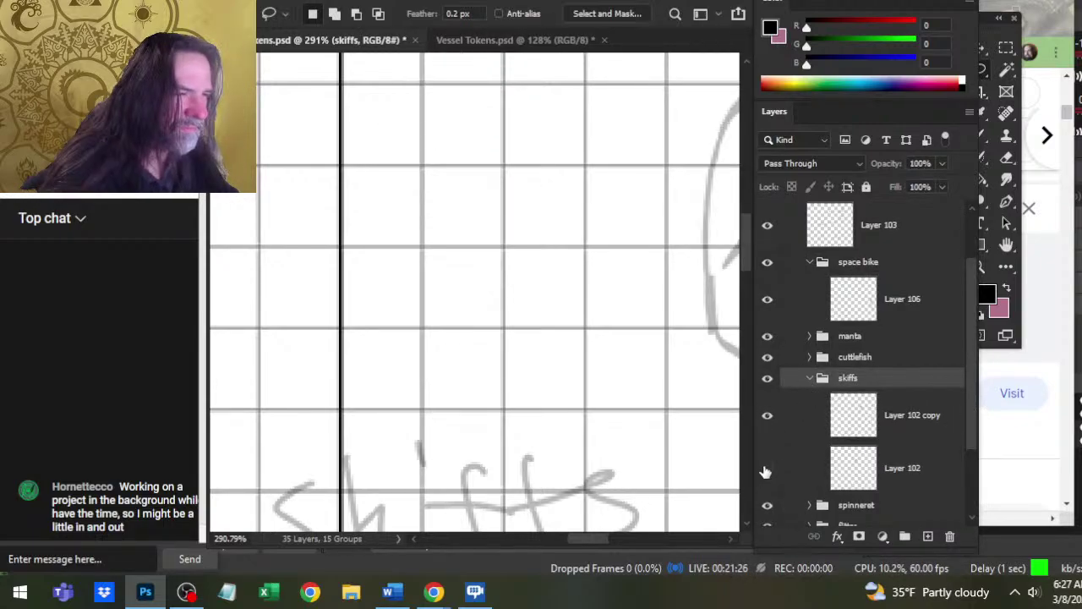
click(765, 472)
click(806, 468)
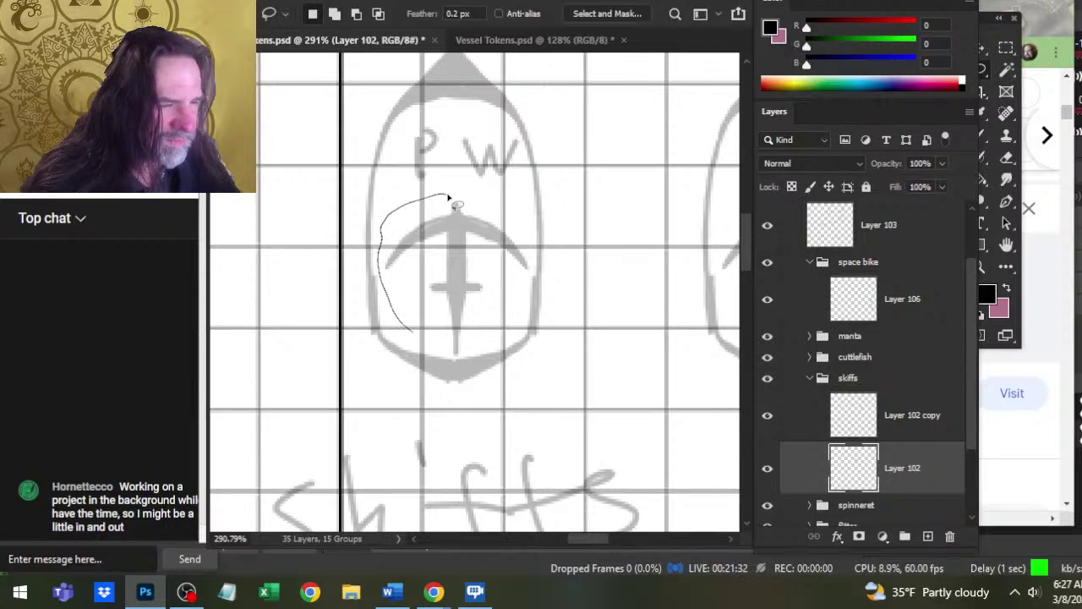
- Lasso the crossbow symbol inside the left skiff, cut it out and paste it as a new layer
drag(448, 356, 468, 354)
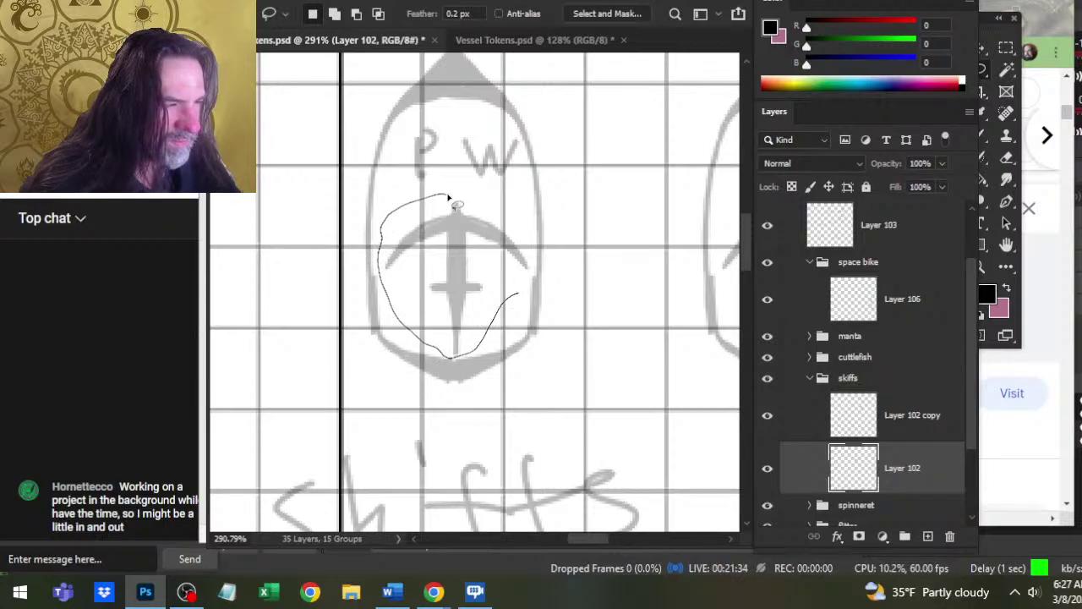
drag(448, 197, 449, 199)
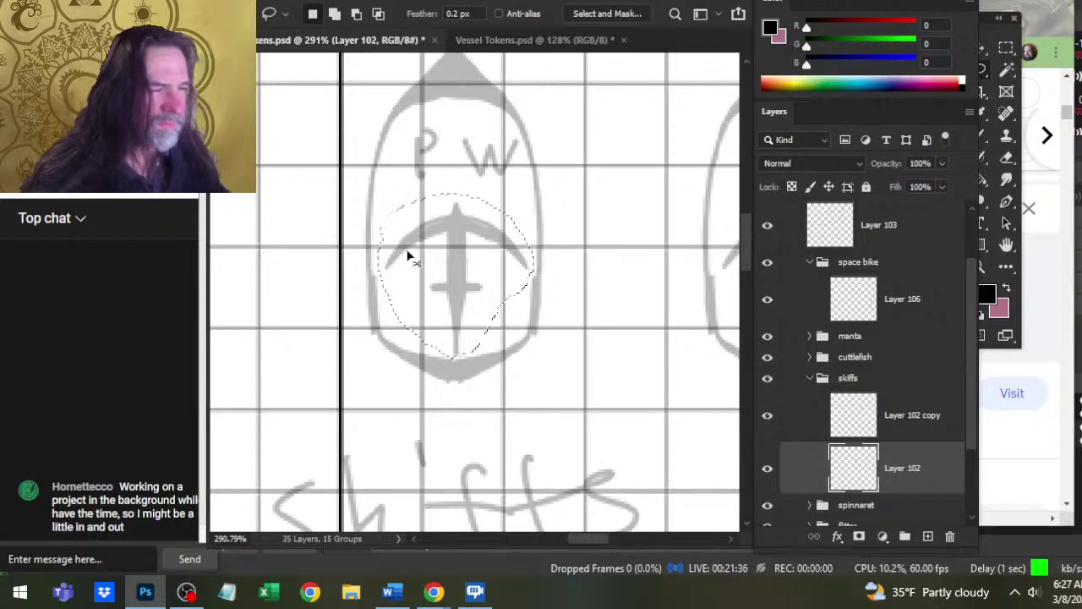
click(407, 254)
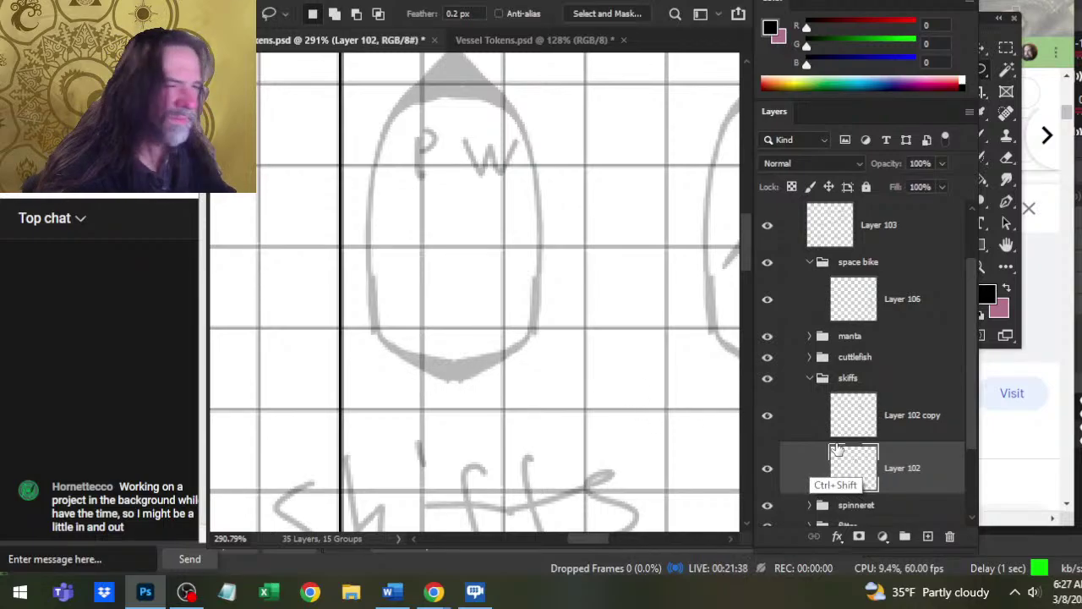
key(ctrl+v)
- Move the crossbow's Layer 109 out of the small craft group to just above it, and collapse the group
drag(831, 448, 898, 220)
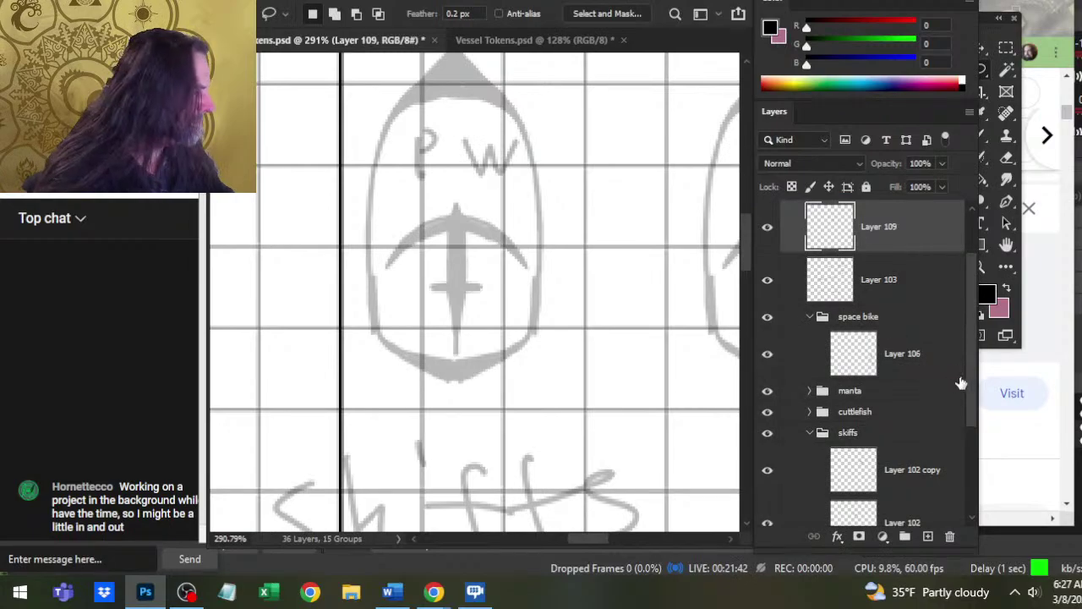
scroll(971, 304, up, 2)
drag(877, 322, 882, 252)
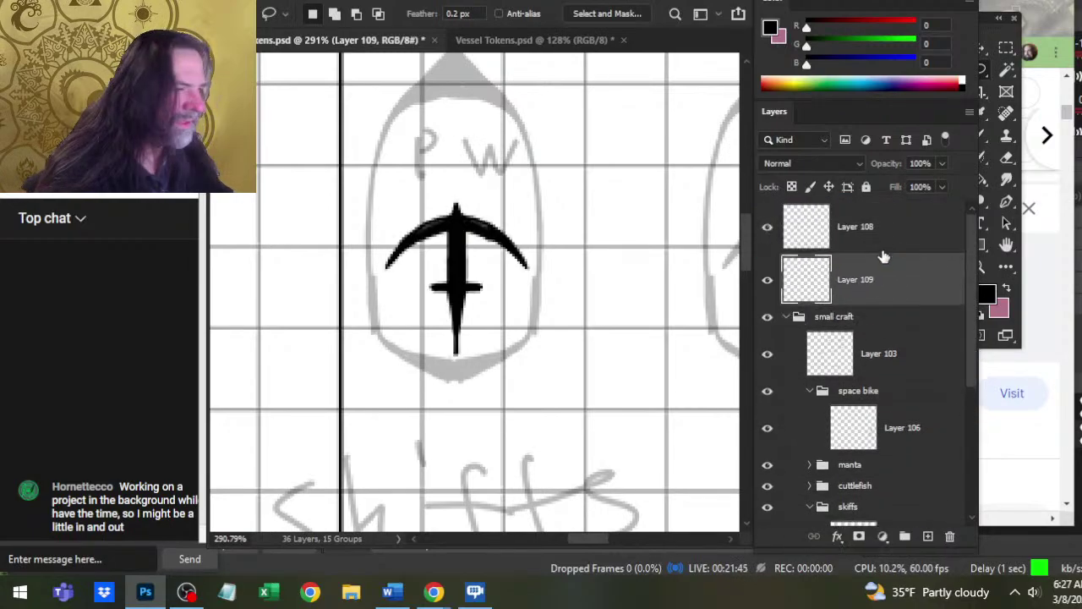
click(786, 317)
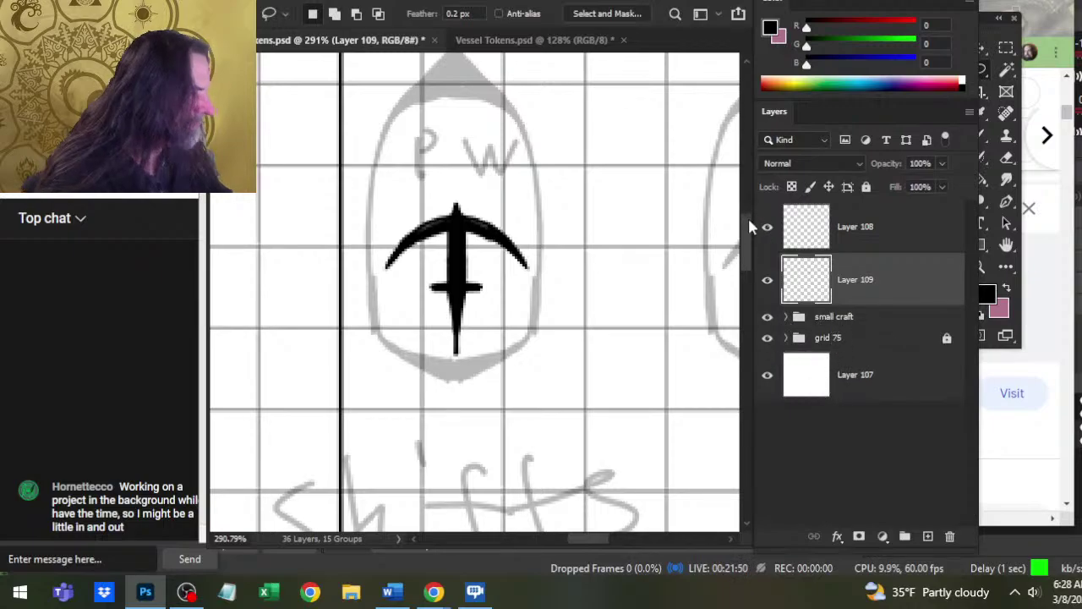
- Identify the ten-square box as Layer 108, place it first inside the grid 75 group, and collapse that group
click(767, 229)
click(767, 230)
drag(856, 240, 799, 345)
click(788, 285)
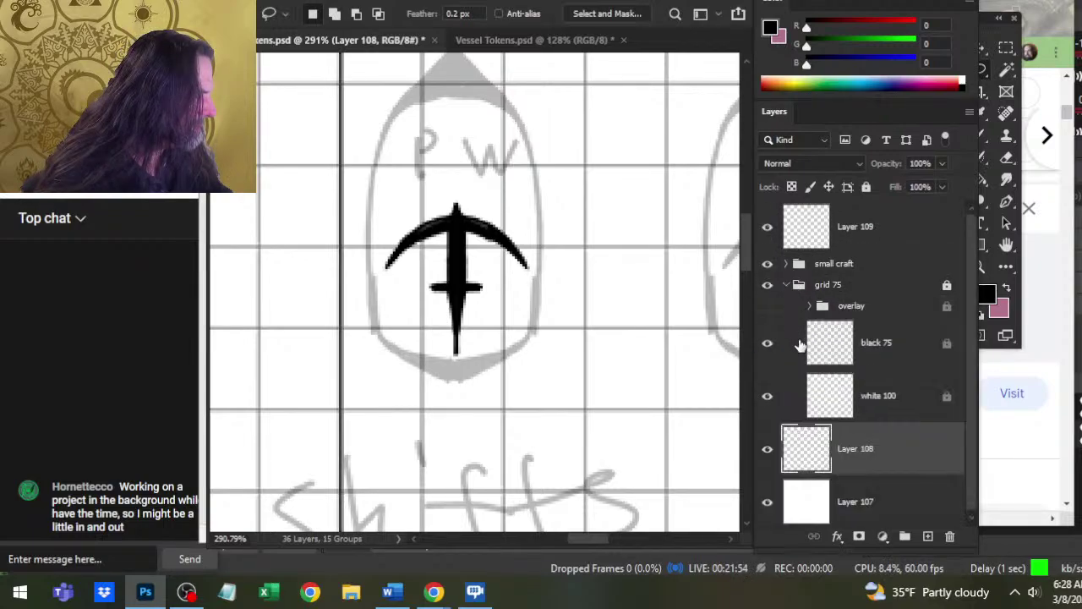
drag(896, 439, 878, 296)
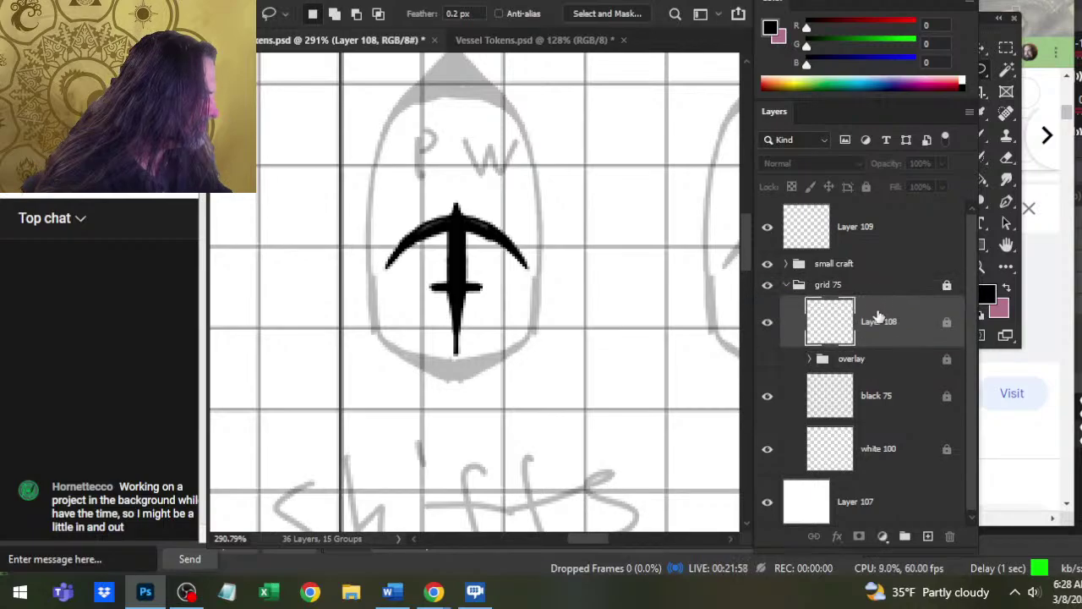
click(785, 290)
click(787, 286)
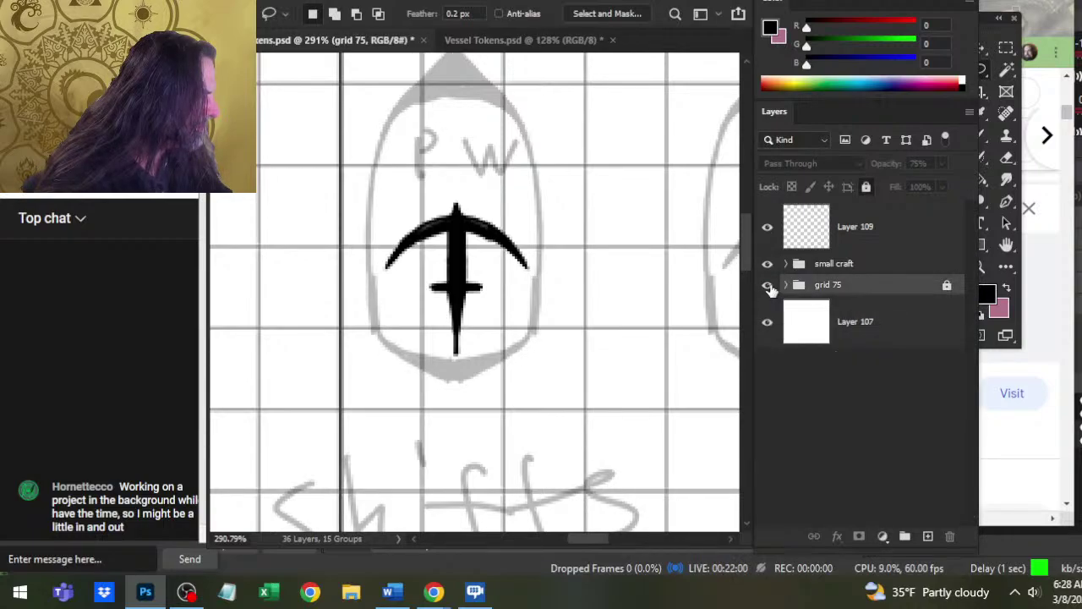
- Move the black crossbow onto the right skiff, and shift the small craft sketches up and left to line that skiff up with the grid
click(842, 244)
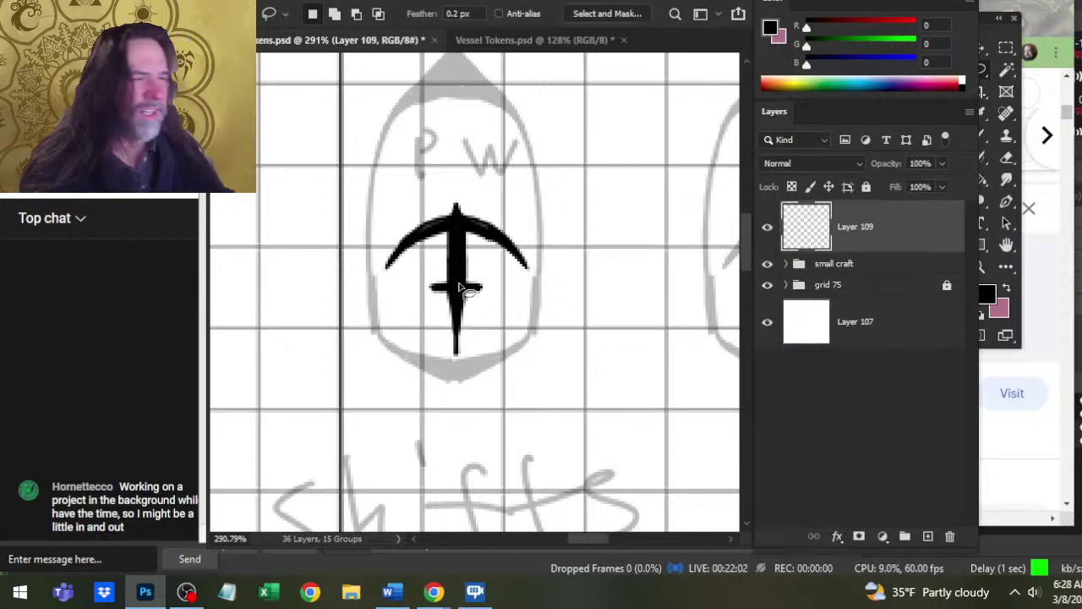
key(z)
drag(616, 347, 527, 293)
drag(657, 309, 456, 279)
key(v)
drag(452, 334, 562, 330)
click(871, 269)
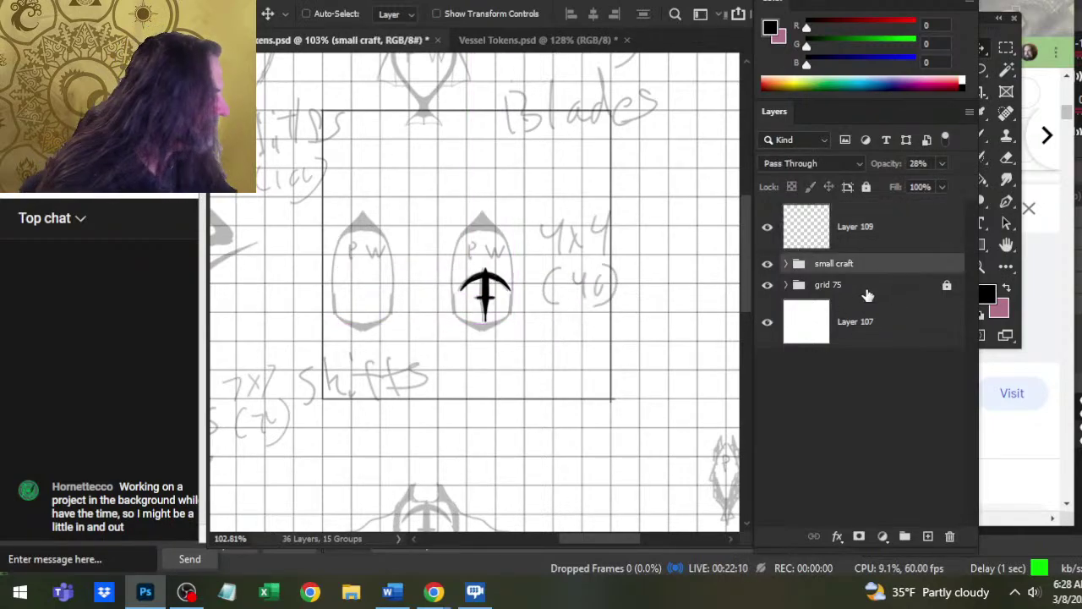
mouse_move(604, 399)
mouse_down()
mouse_move(580, 375)
mouse_move(607, 384)
mouse_move(598, 392)
mouse_move(549, 361)
mouse_move(579, 358)
mouse_move(567, 347)
mouse_up()
- Nudge Layer 109's crossbow down and slightly right so it sits centred on the grid line at the right skiff's stern
click(810, 237)
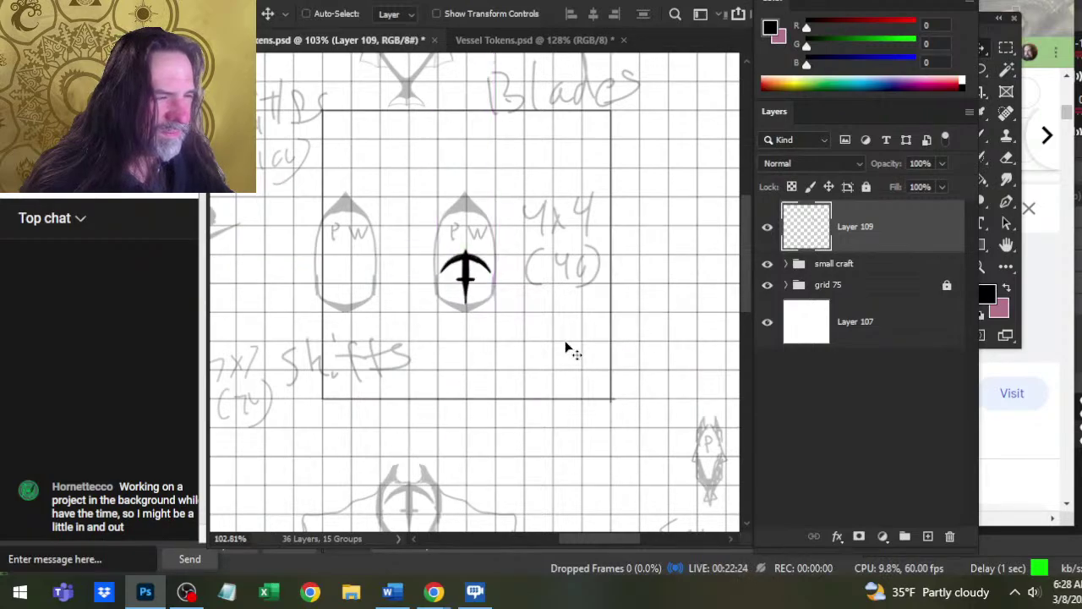
drag(484, 262, 570, 269)
drag(485, 329, 541, 409)
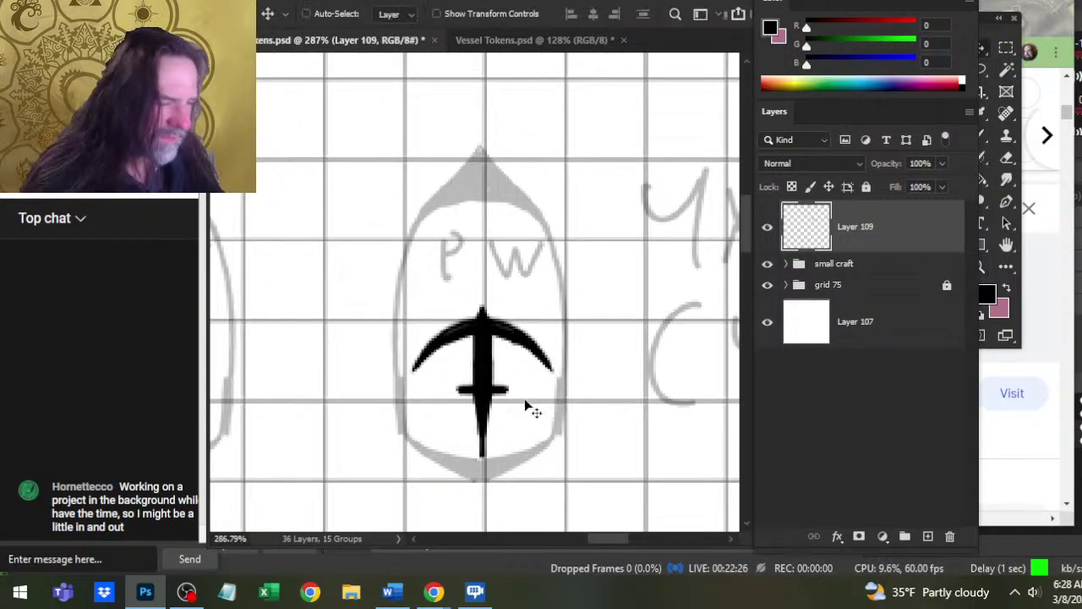
key(Down)
key(Down)
key(Down)
key(Right)
key(Down)
key(Down)
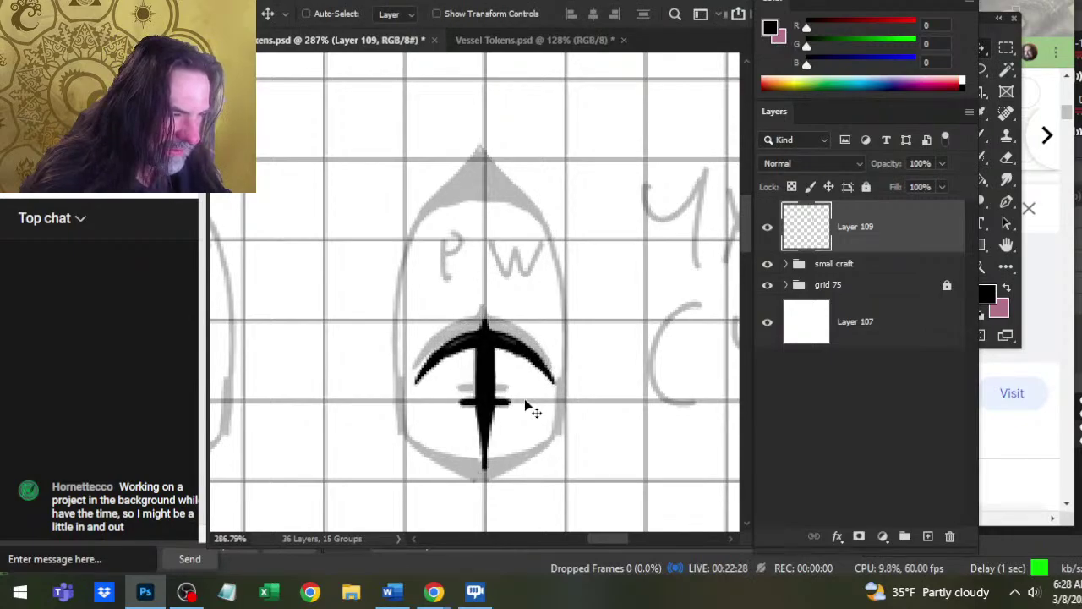
key(Right)
key(Down)
key(Down)
key(Down)
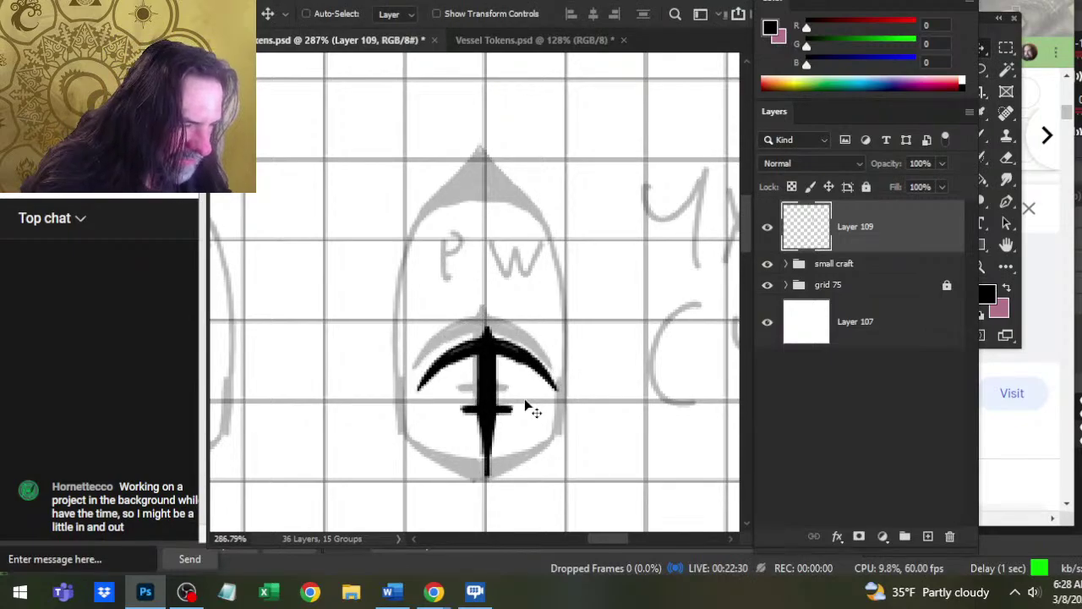
key(Up)
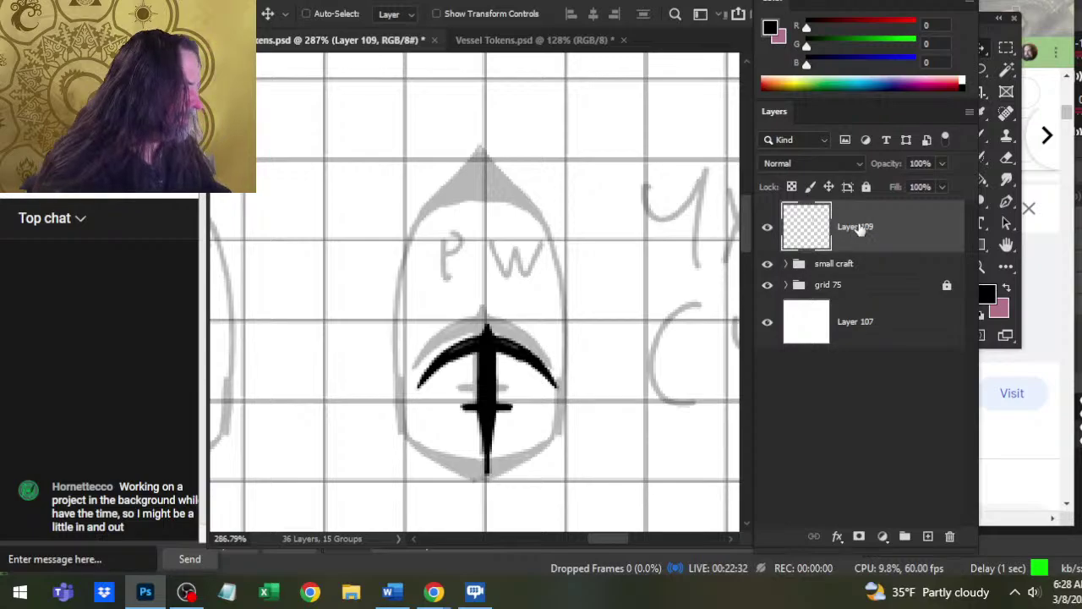
- Add a new layer above Layer 109, try a black brush stroke across the right skiff, and undo the stroke
click(928, 536)
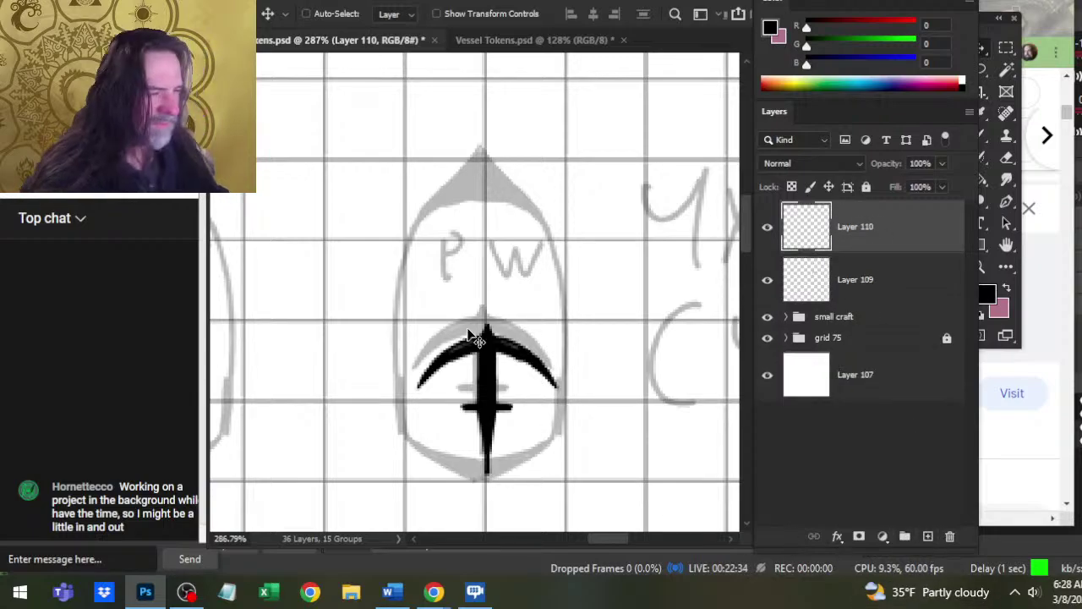
key(z)
key(b)
mouse_move(558, 366)
mouse_down()
mouse_move(473, 260)
mouse_move(367, 315)
mouse_up()
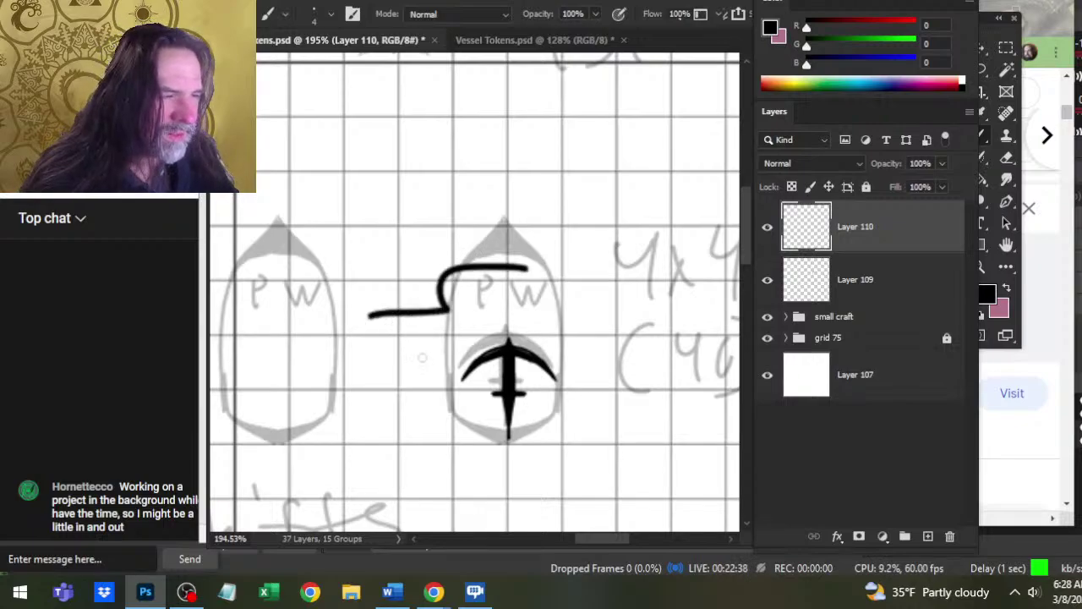
key(ctrl+z)
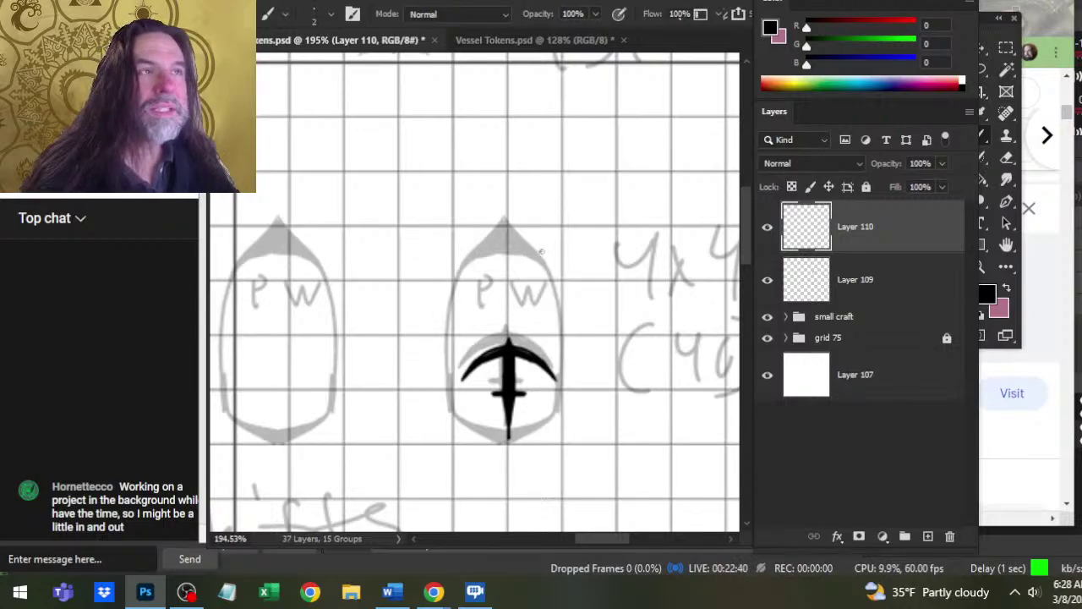
- Paint a straight black vertical line on Layer 110 along the grid line at the right skiff's left side, ending at the stern corner
drag(541, 251, 427, 323)
key(ctrl+z)
key(z)
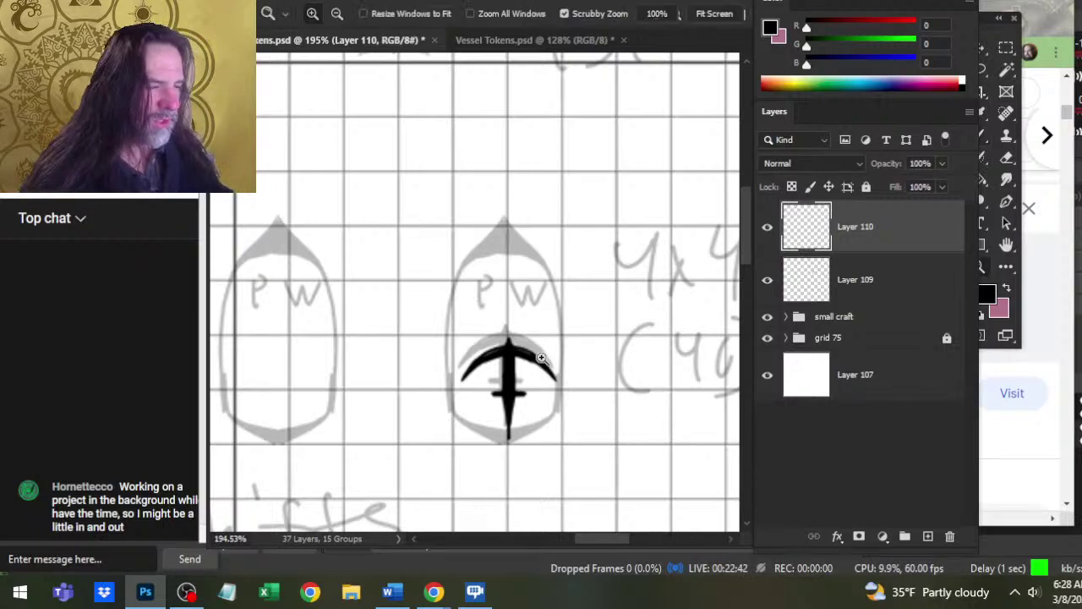
key(b)
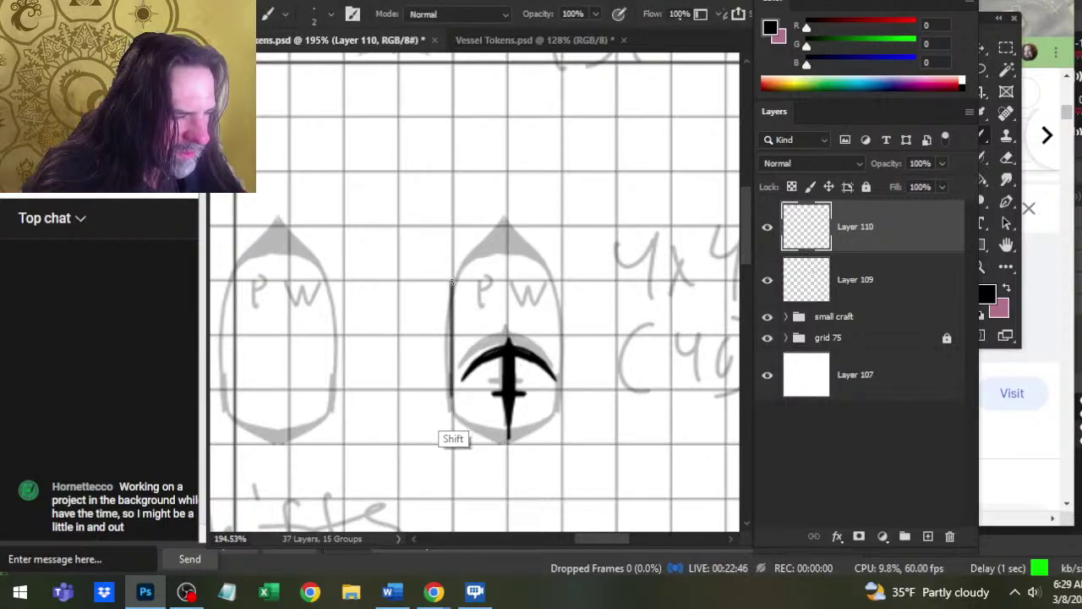
shift+click(450, 406)
drag(452, 402, 452, 412)
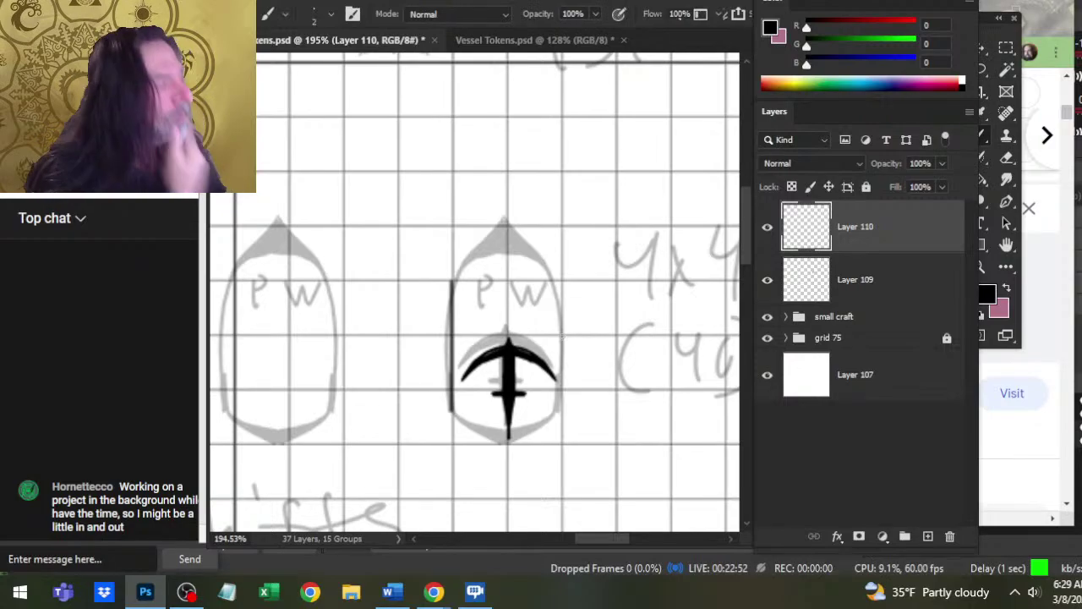
- Nudge Layer 109's crossbow slightly left so it centres on the vertical grid line through the right skiff
key(z)
drag(598, 301, 536, 285)
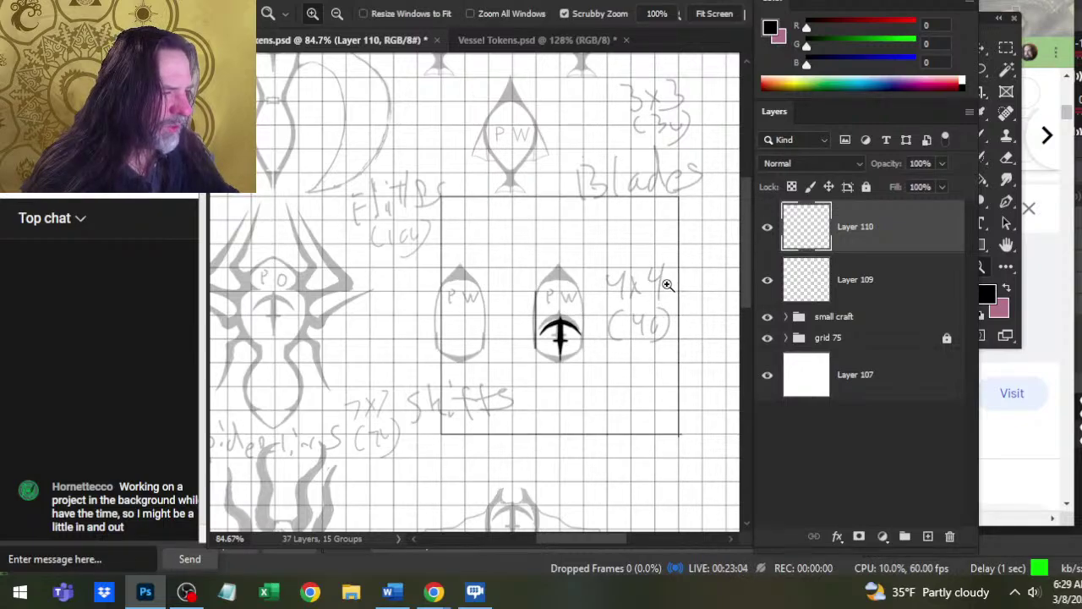
drag(581, 308, 627, 315)
drag(644, 384, 563, 311)
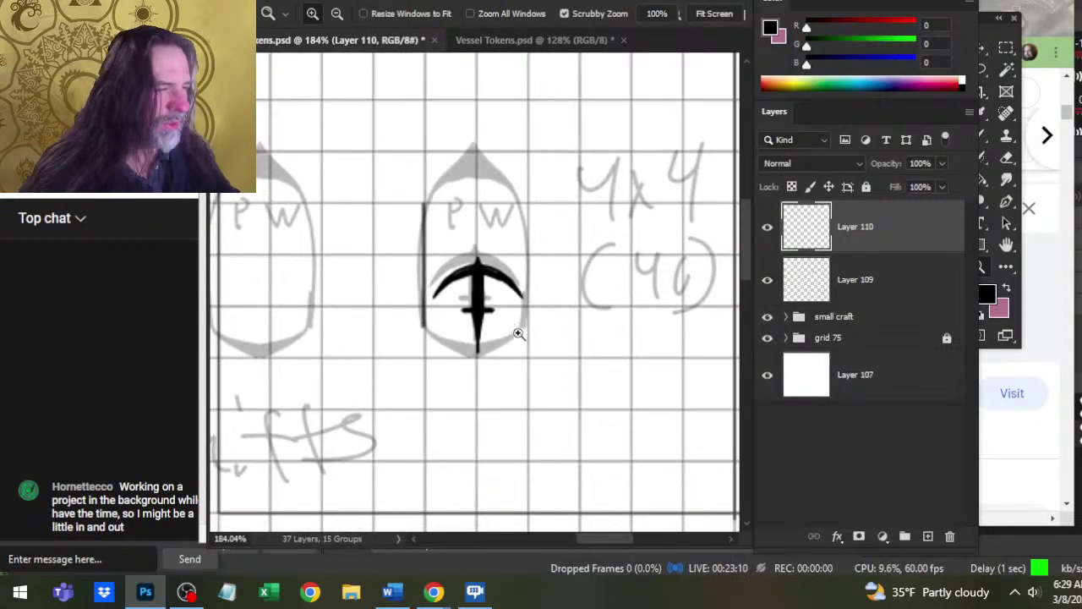
key(v)
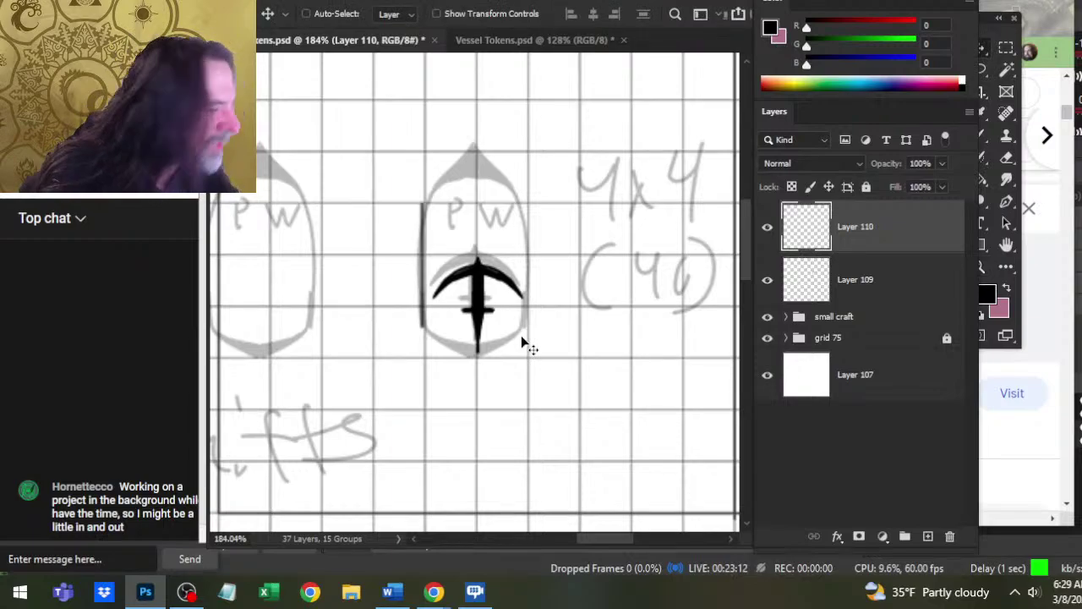
click(858, 282)
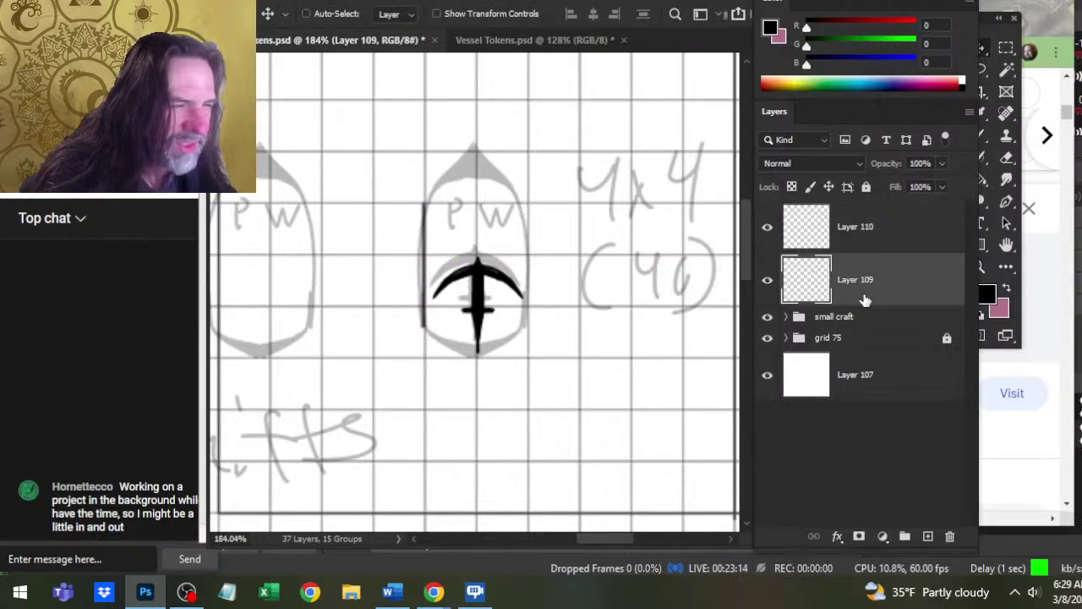
key(Left)
key(Right)
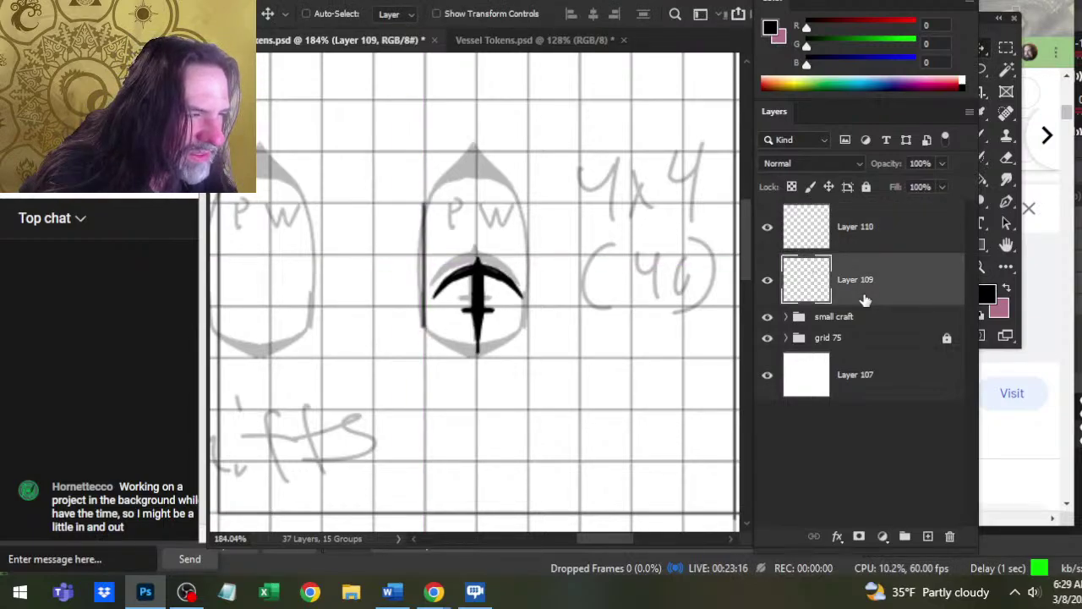
key(Left)
key(Right)
key(Left)
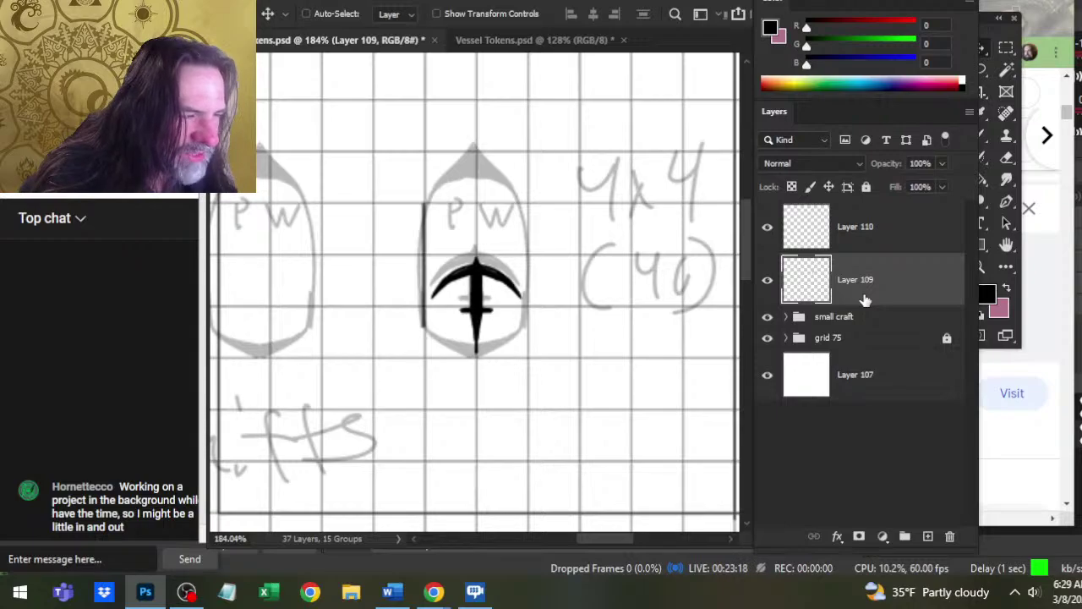
- Check the crossbow's centring on the grid line up close and nudge it slightly up
key(z)
drag(507, 367, 554, 378)
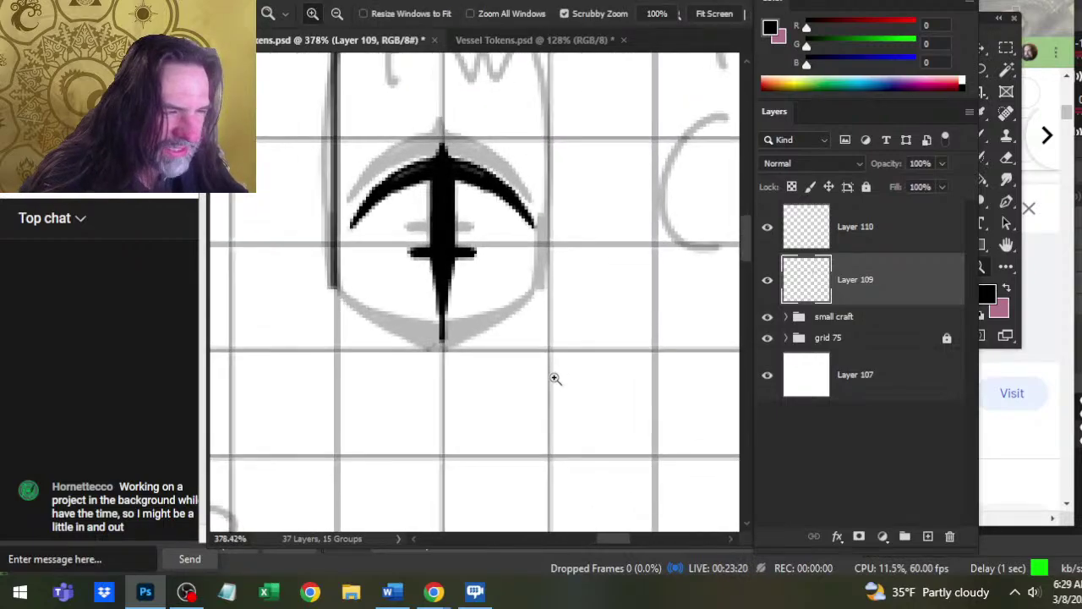
key(v)
key(Right)
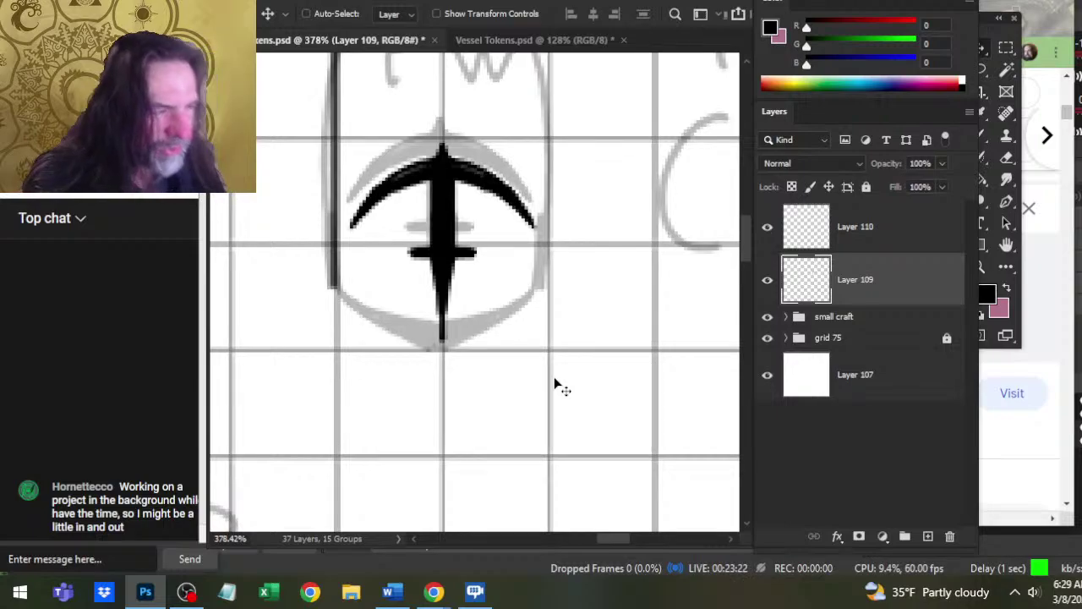
key(z)
drag(547, 262, 468, 272)
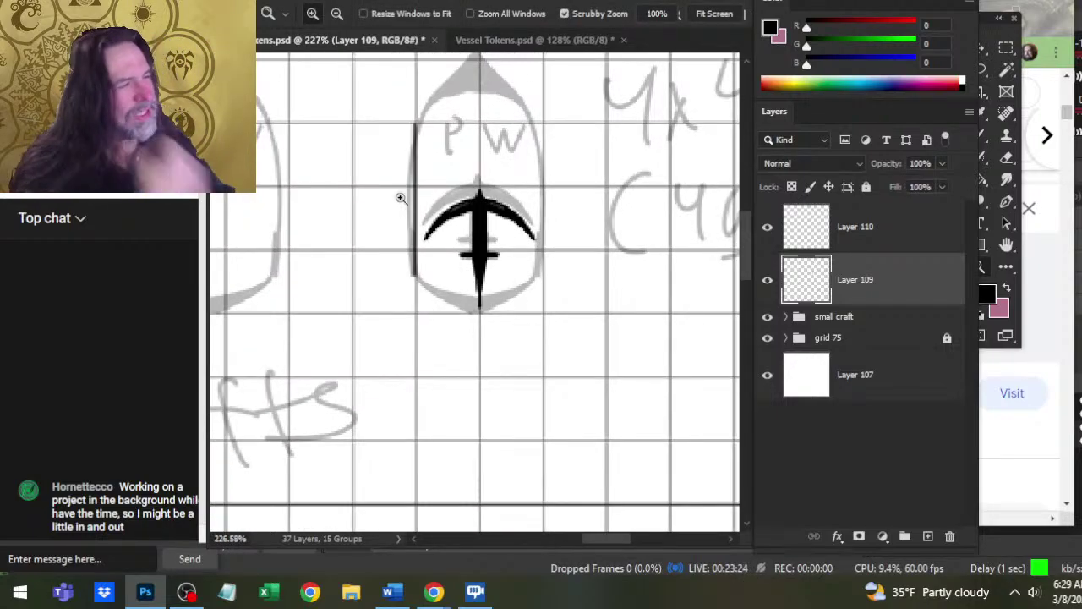
key(v)
key(Up)
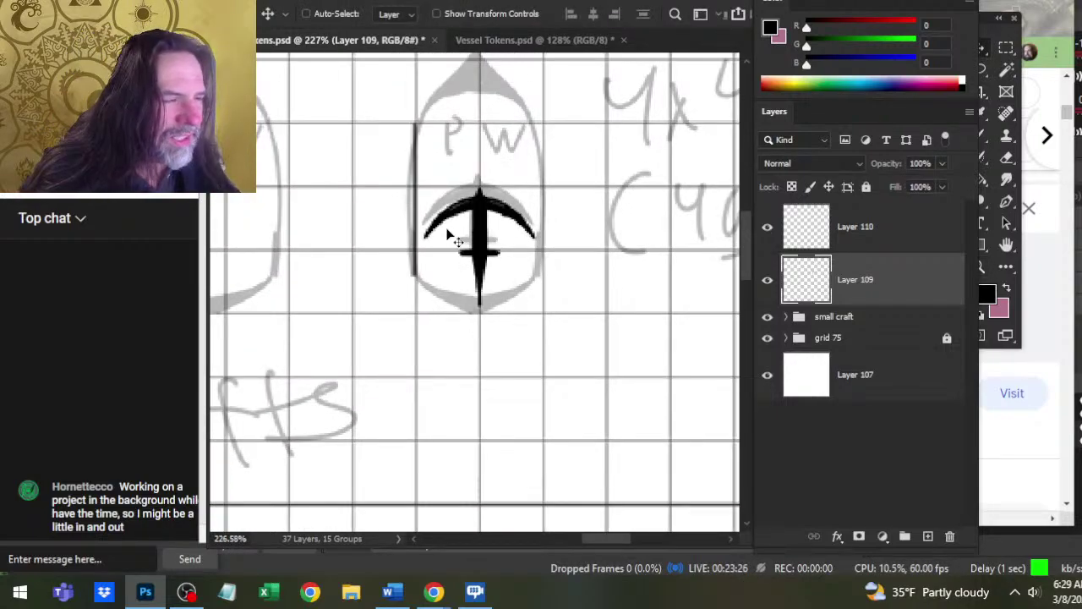
- Make Layer 110 the active layer and switch to the Brush tool for tracing the right skiff's bow
key(space)
drag(518, 217, 519, 296)
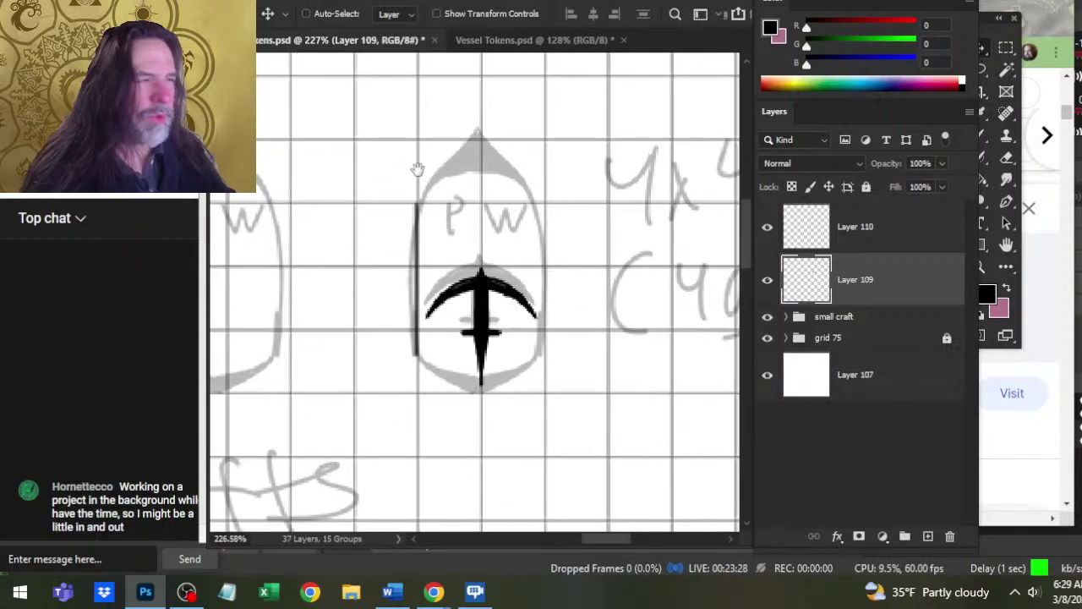
key(z)
drag(483, 206, 495, 229)
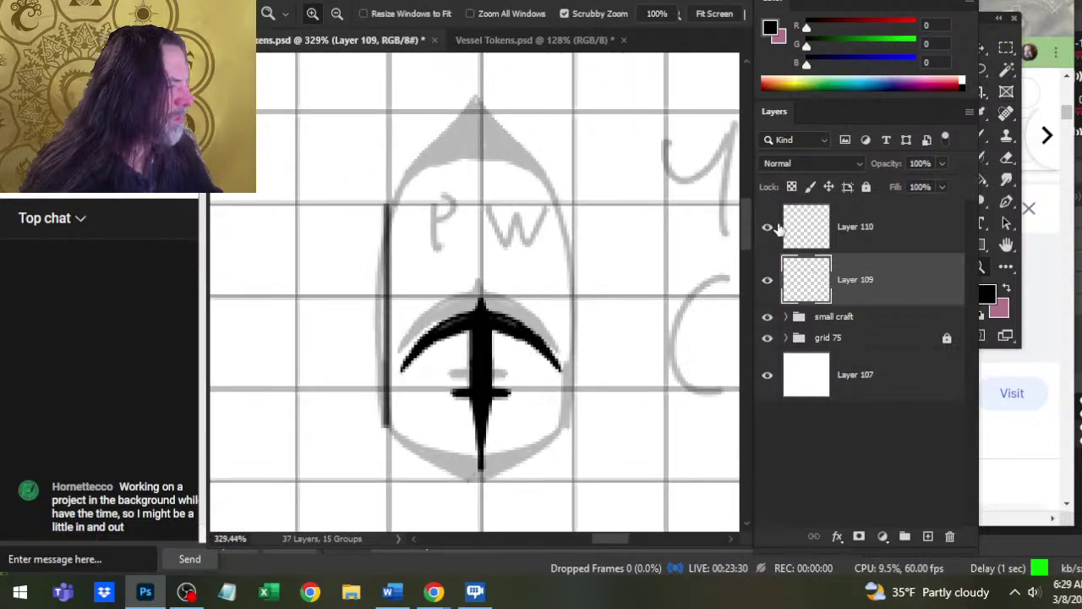
click(846, 229)
key(b)
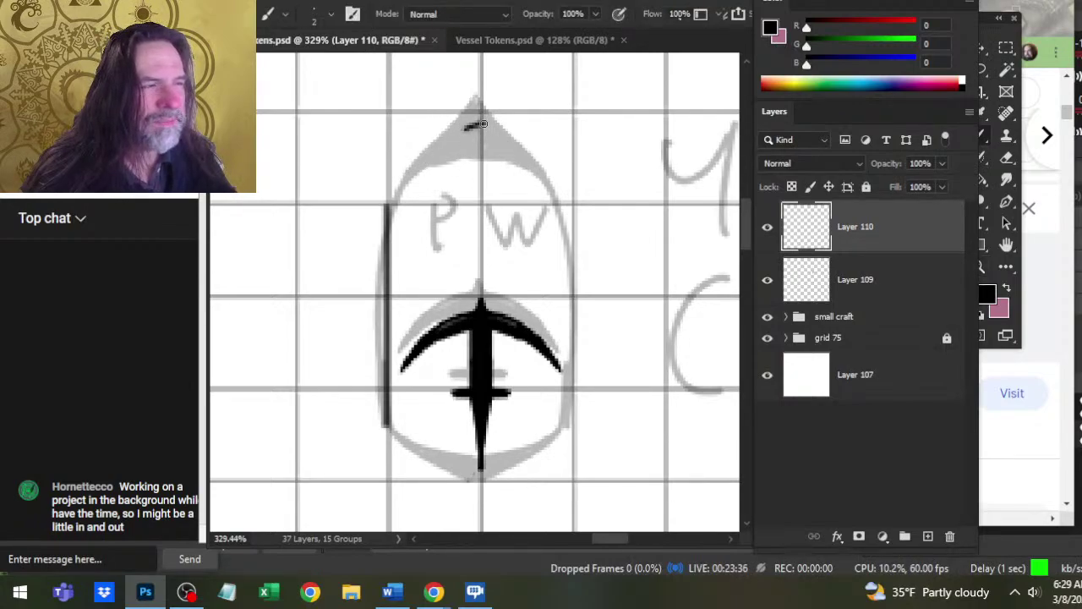
drag(484, 123, 421, 161)
mouse_move(484, 124)
mouse_down()
mouse_move(386, 218)
mouse_move(398, 174)
mouse_move(427, 144)
mouse_up()
key(ctrl+z)
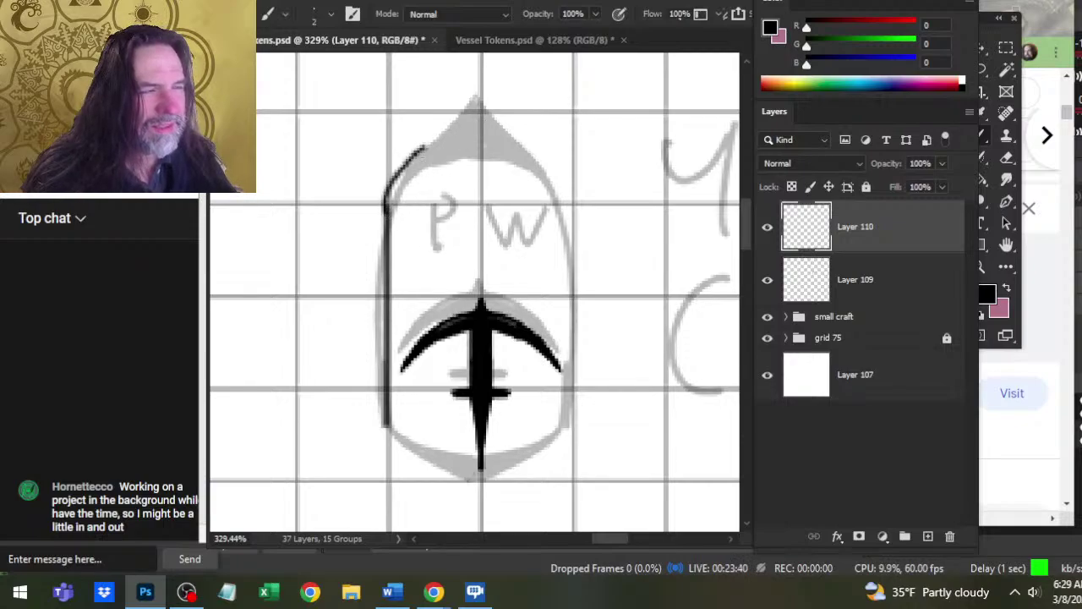
key(ctrl+z)
mouse_move(385, 217)
mouse_down()
mouse_move(406, 169)
mouse_move(431, 145)
mouse_up()
key(ctrl+z)
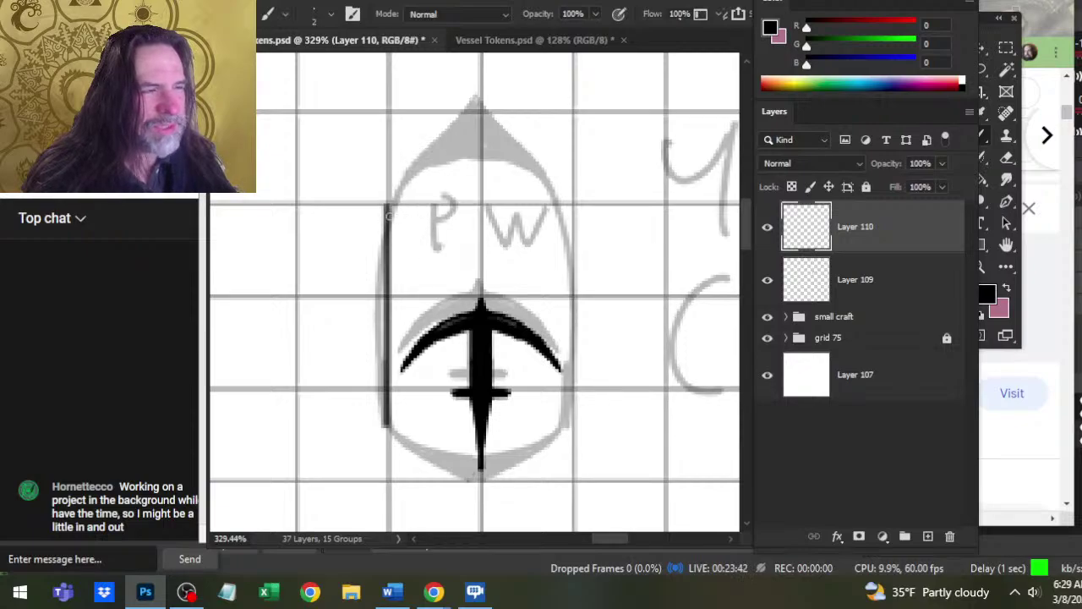
mouse_move(386, 214)
mouse_down()
mouse_move(422, 151)
mouse_move(483, 127)
mouse_up()
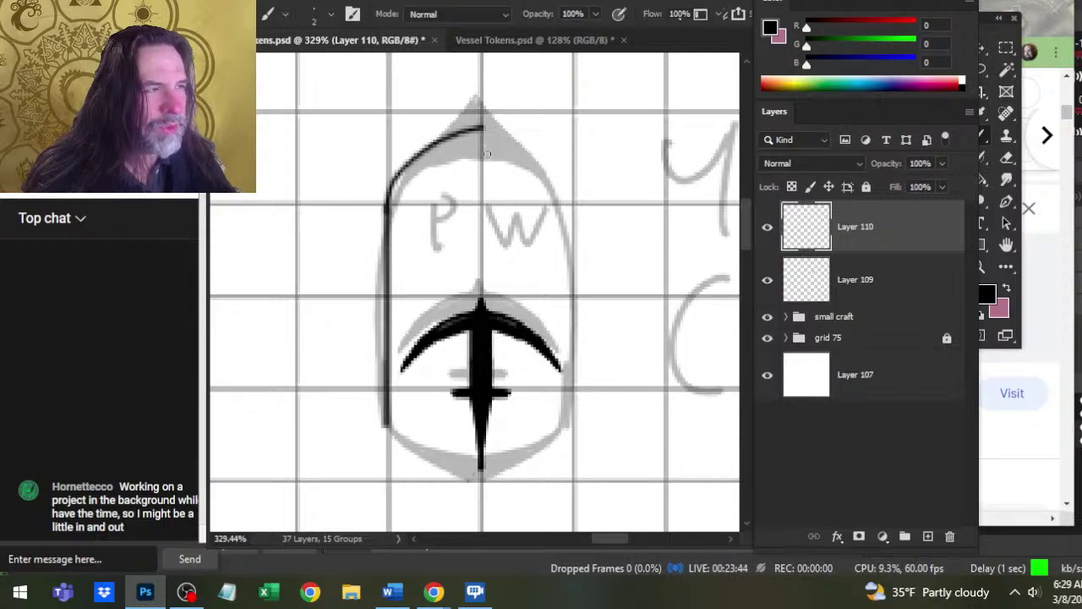
mouse_move(498, 328)
mouse_down()
mouse_move(505, 220)
mouse_move(532, 323)
mouse_up()
key(ctrl+z)
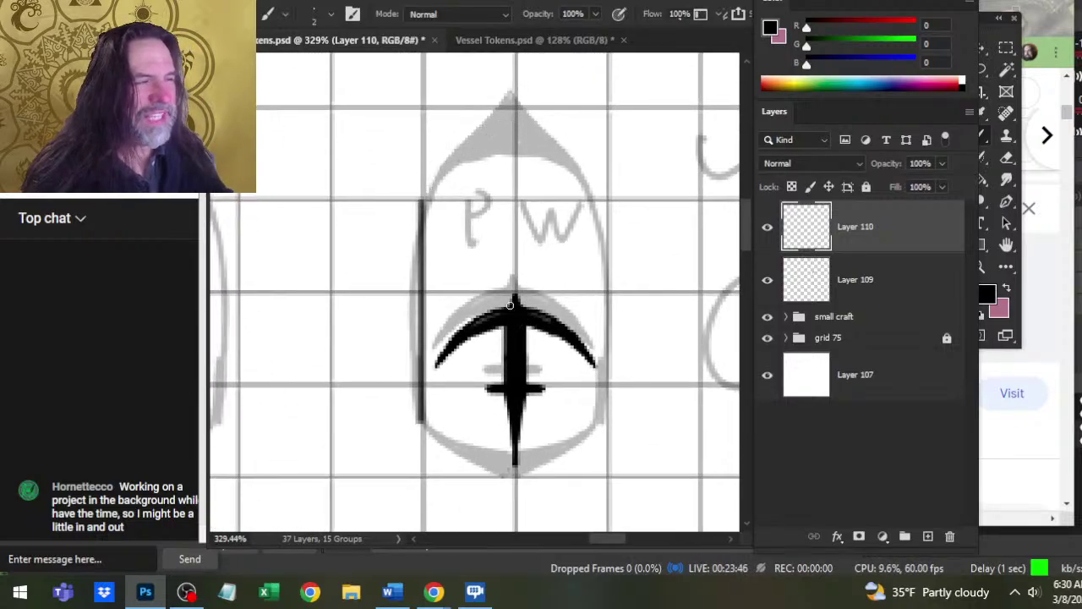
mouse_move(518, 120)
mouse_down()
mouse_move(470, 132)
mouse_move(435, 170)
mouse_move(426, 213)
mouse_up()
key(ctrl+z)
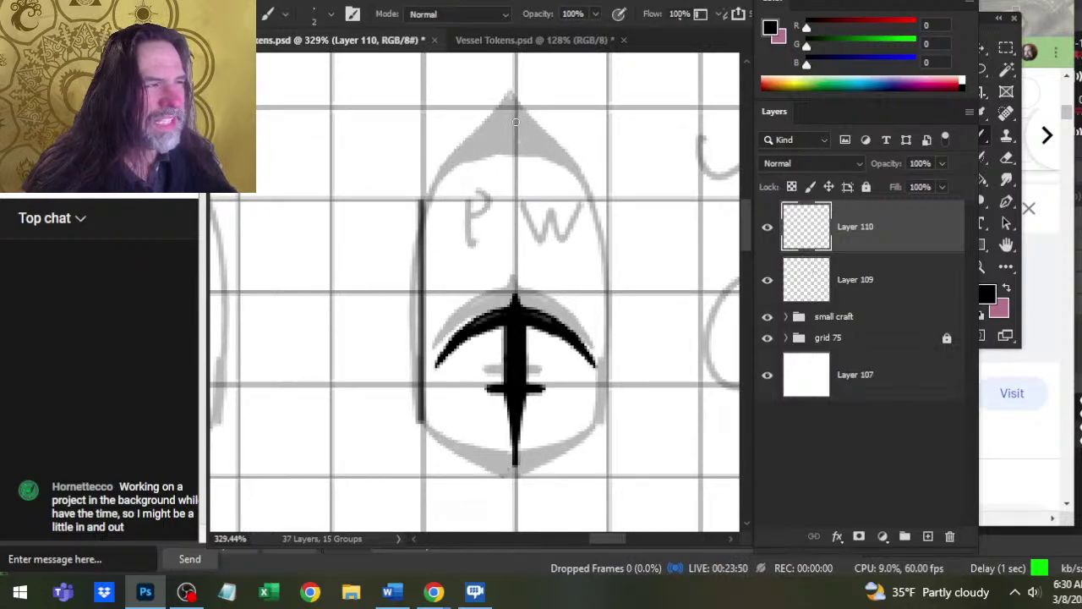
- Paint the left half of the skiff's rounded bow from the centre line to the side line, and clean up the join with the Eraser
mouse_move(510, 123)
mouse_down()
mouse_move(454, 144)
mouse_move(429, 177)
mouse_move(420, 253)
mouse_up()
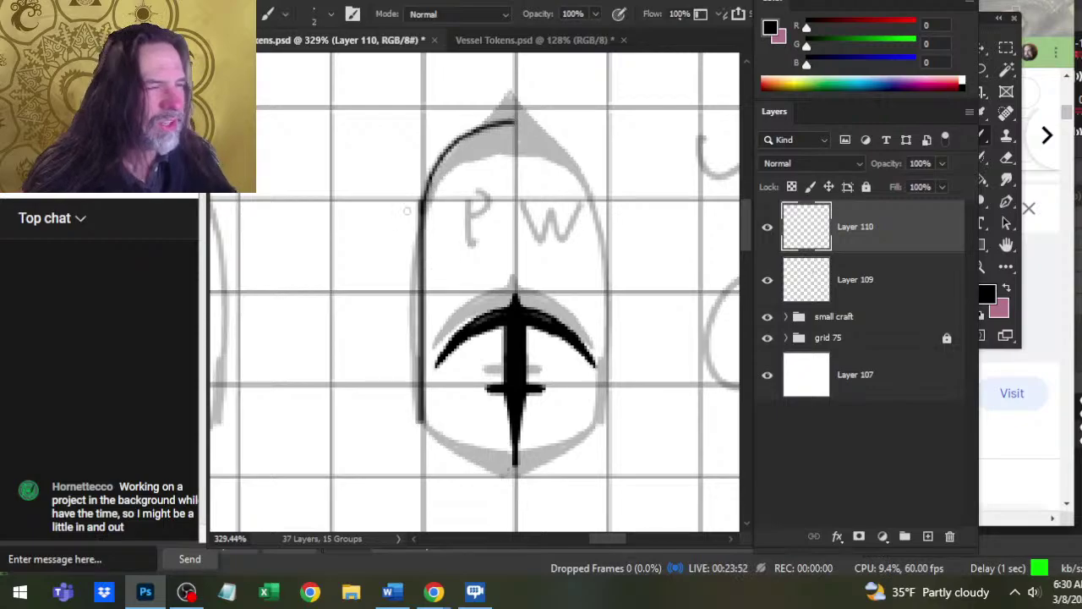
key(e)
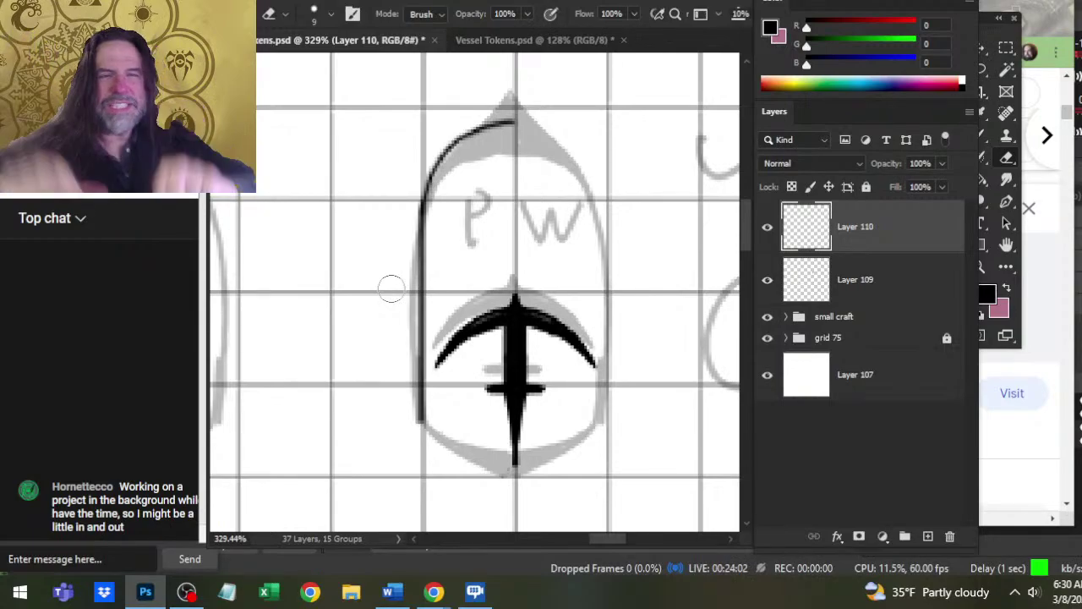
- Try black brush strokes for the skiff's curved stern from the lower end of the left side line, undoing each one
scroll(392, 289, down, 3)
key(b)
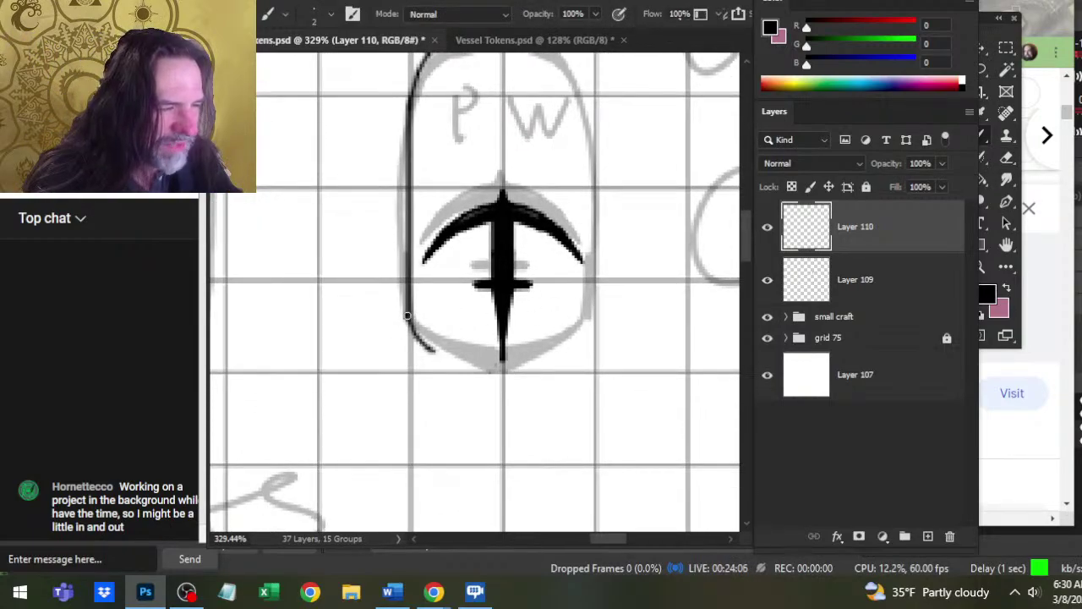
key(ctrl+z)
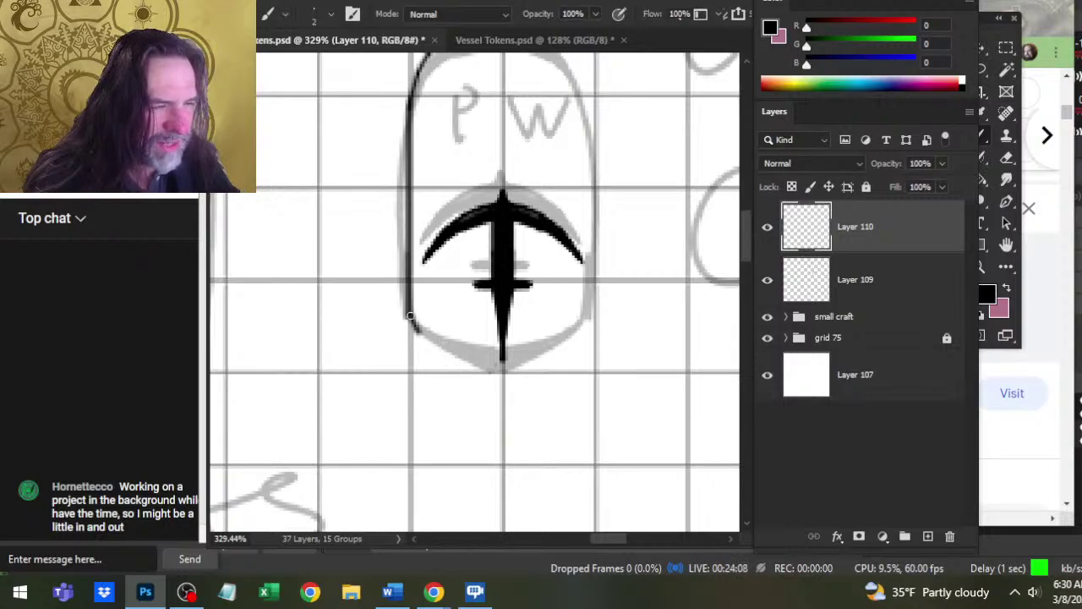
key(ctrl+z)
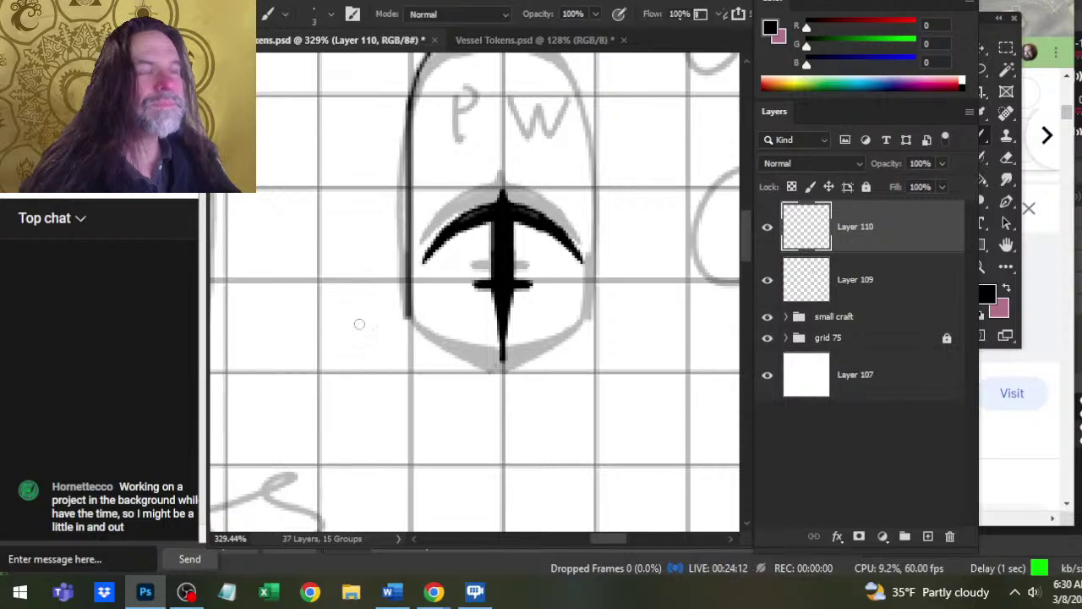
mouse_move(370, 311)
mouse_down()
mouse_move(403, 323)
mouse_move(415, 354)
mouse_up()
key(ctrl+z)
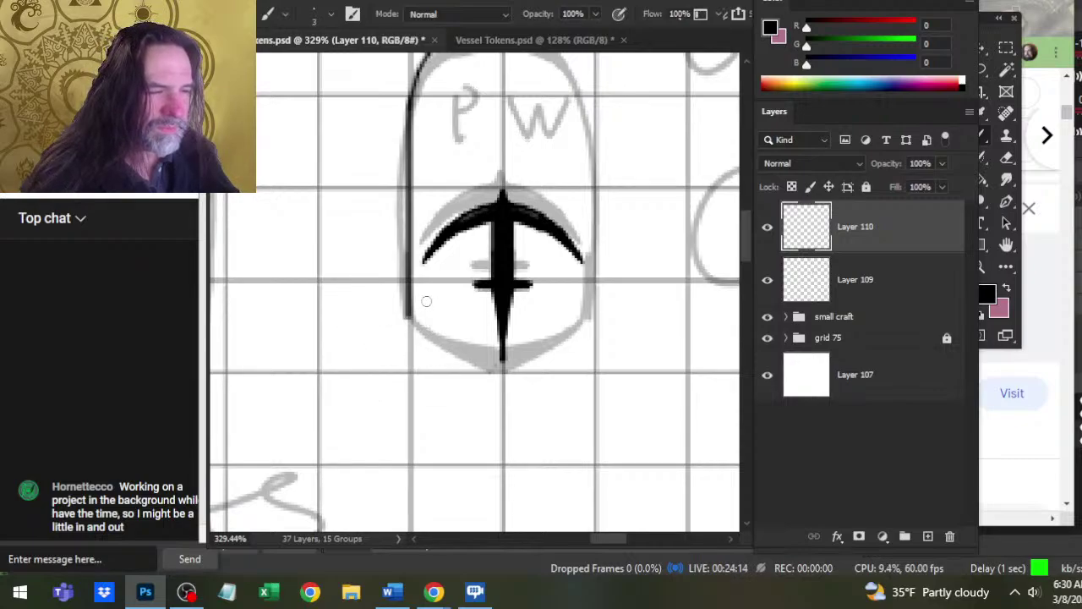
- Draw the black outline around the hull's lower-left corner to the bottom centre, following the grey sketch and undoing the unsatisfactory strokes
drag(427, 288, 433, 391)
key(ctrl+z)
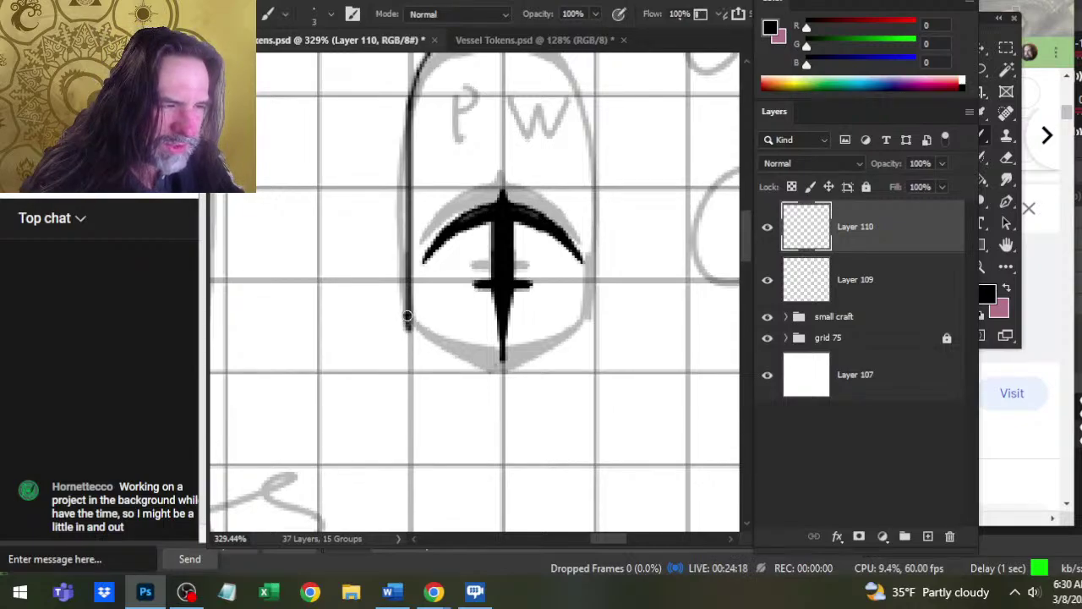
drag(408, 316, 430, 352)
key(ctrl+z)
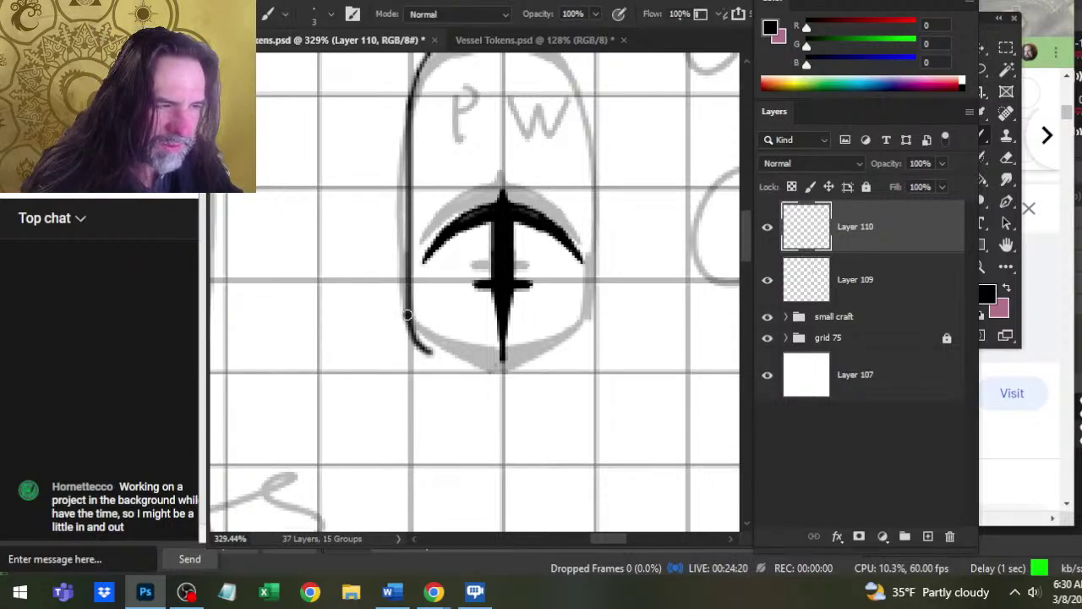
key(ctrl+z)
mouse_move(409, 314)
mouse_down()
mouse_move(460, 363)
mouse_move(514, 373)
mouse_up()
- Erase the overshoot of the black hull outline past the bottom centre line, and return to the Brush tool
key(e)
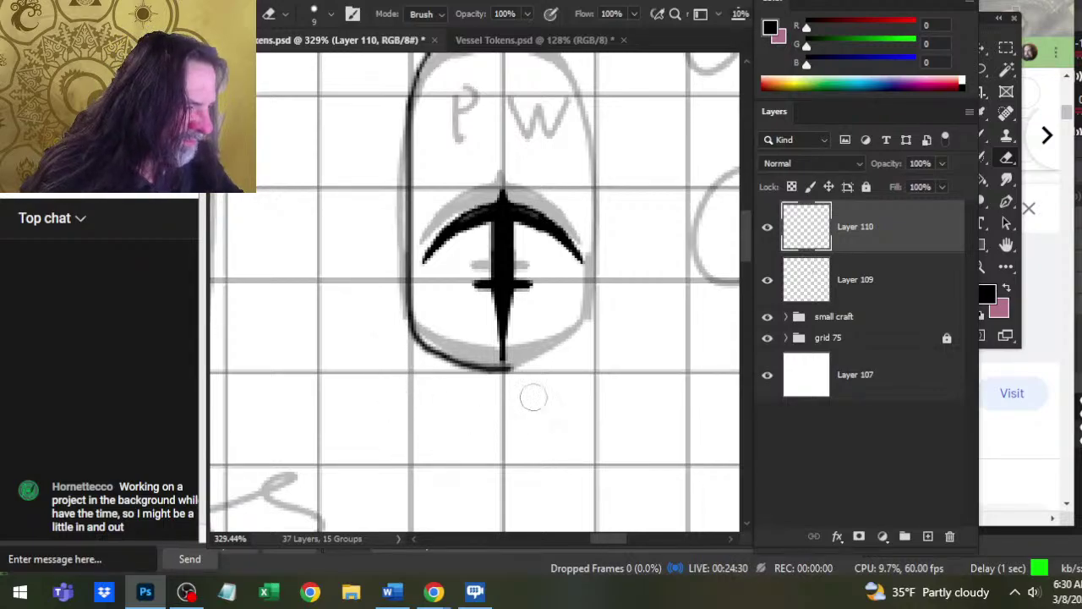
key(b)
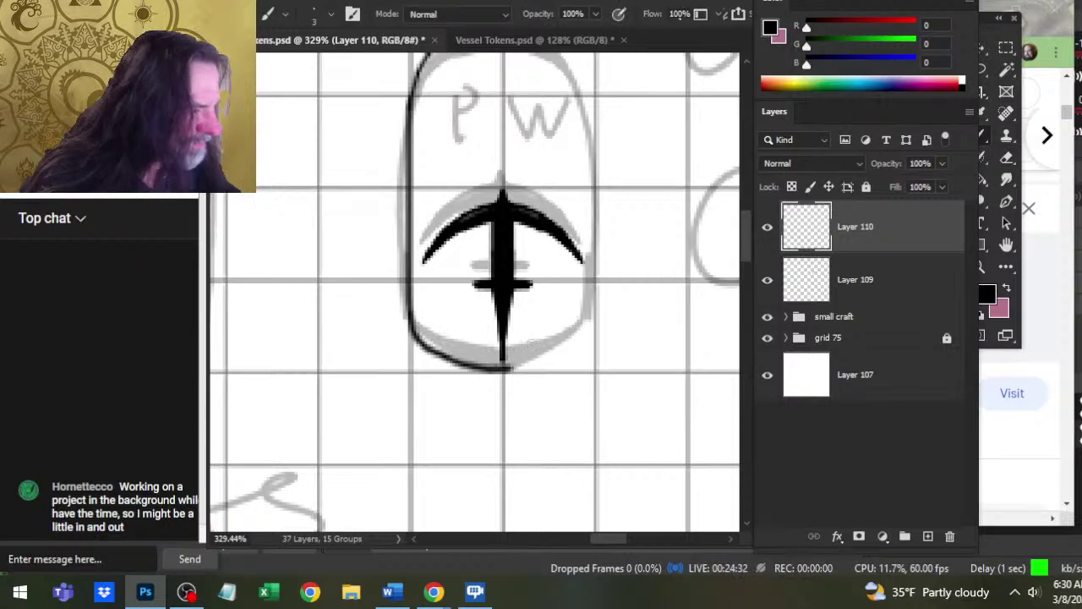
key(e)
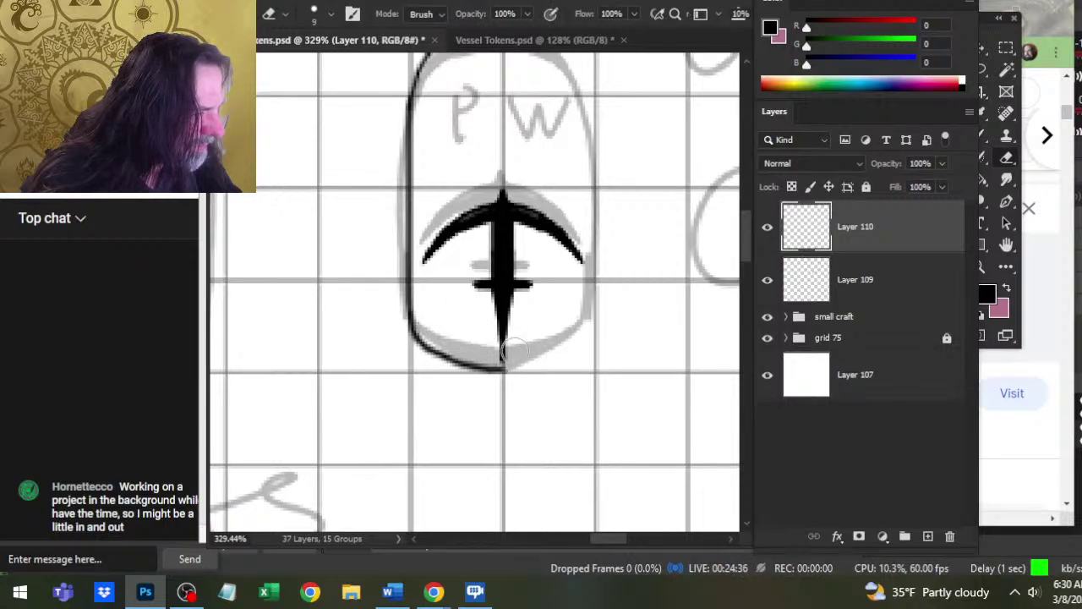
drag(500, 194, 479, 390)
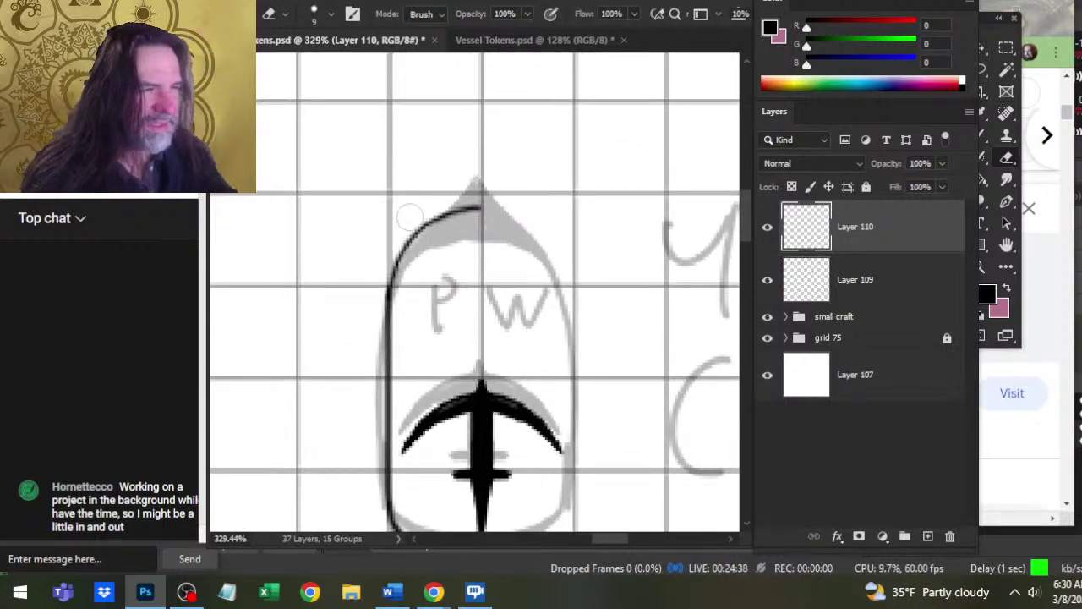
key(b)
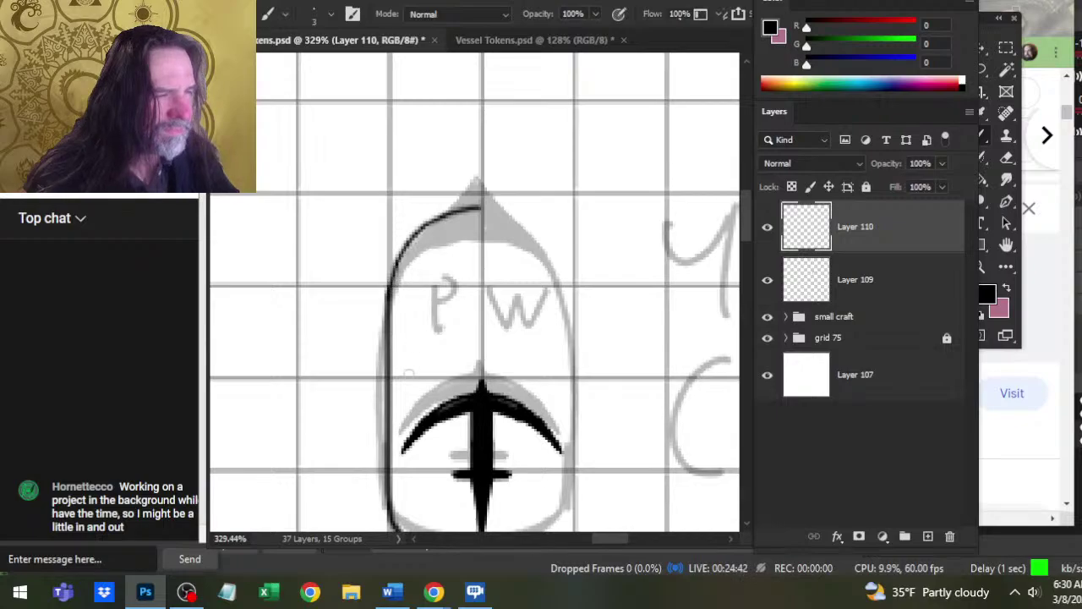
- Switch to Chrome and open the D&D Beyond website in place of the elven flitter search
key(alt+Tab)
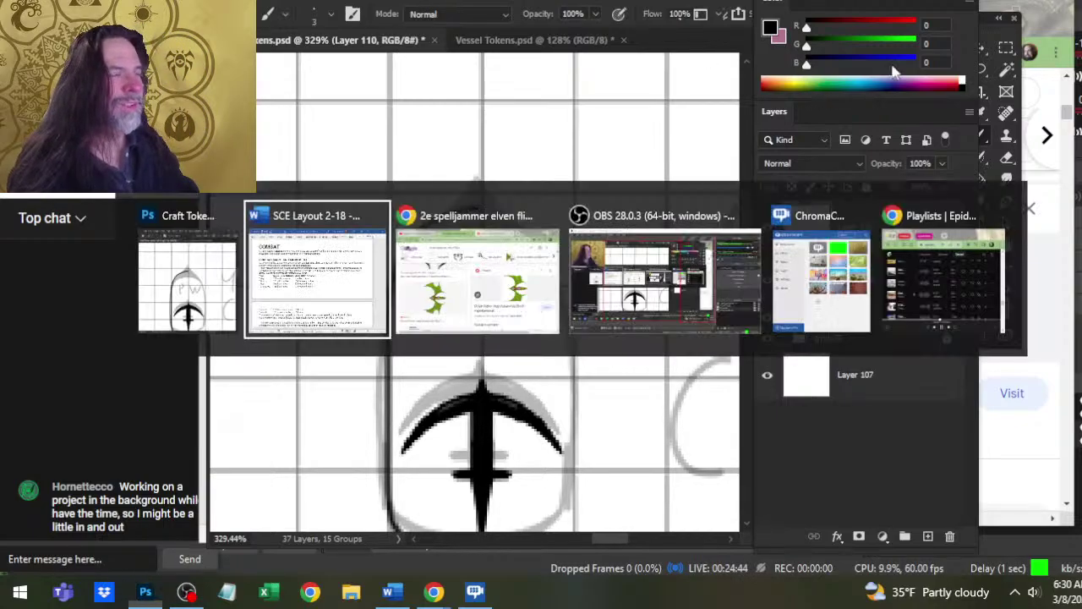
key(alt+Tab)
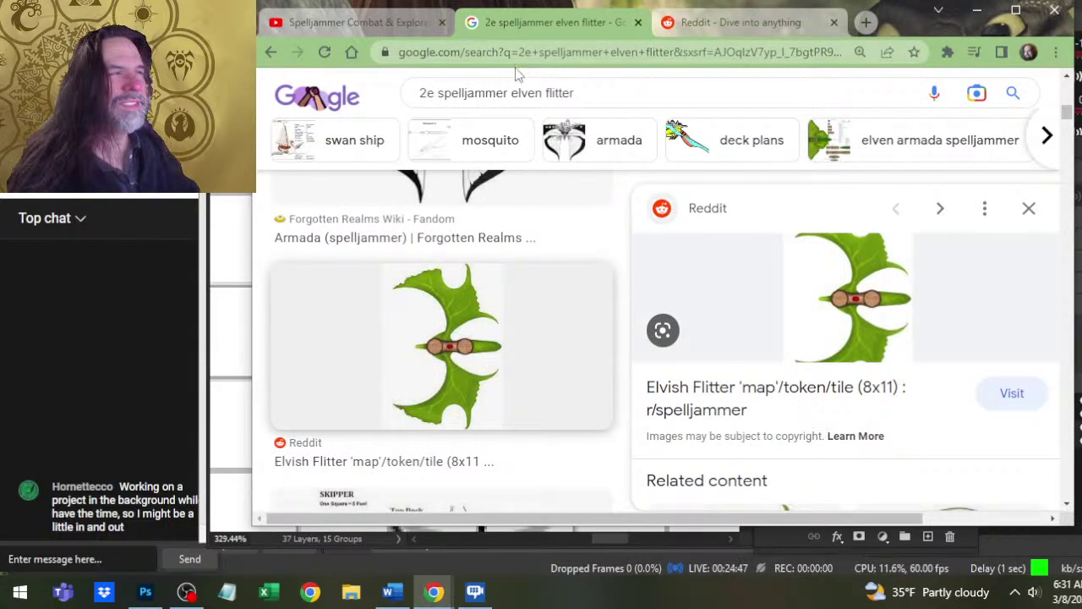
click(511, 52)
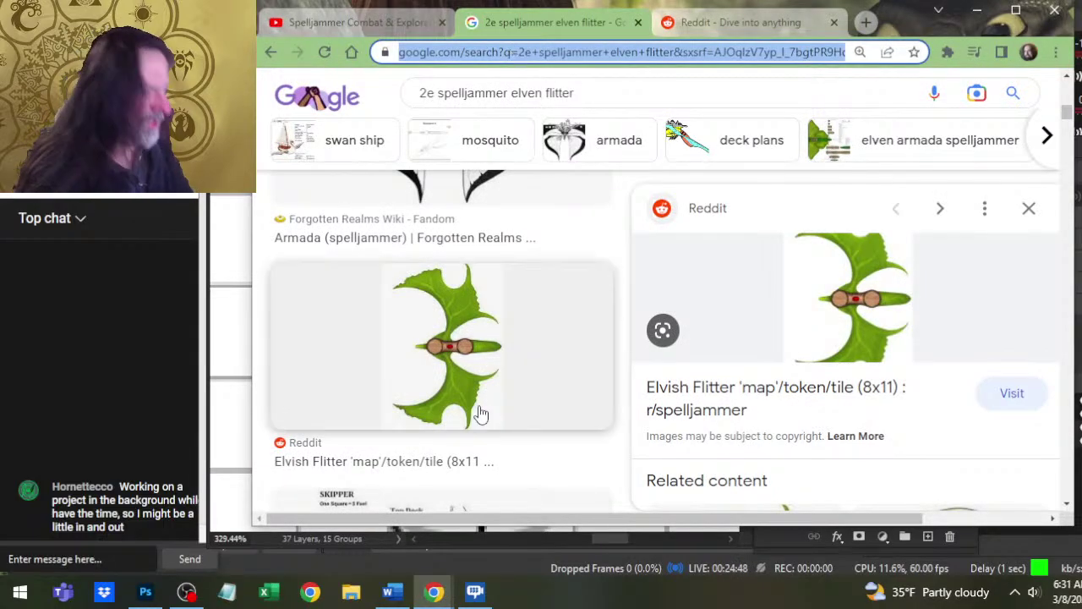
text(dnd)
key(Return)
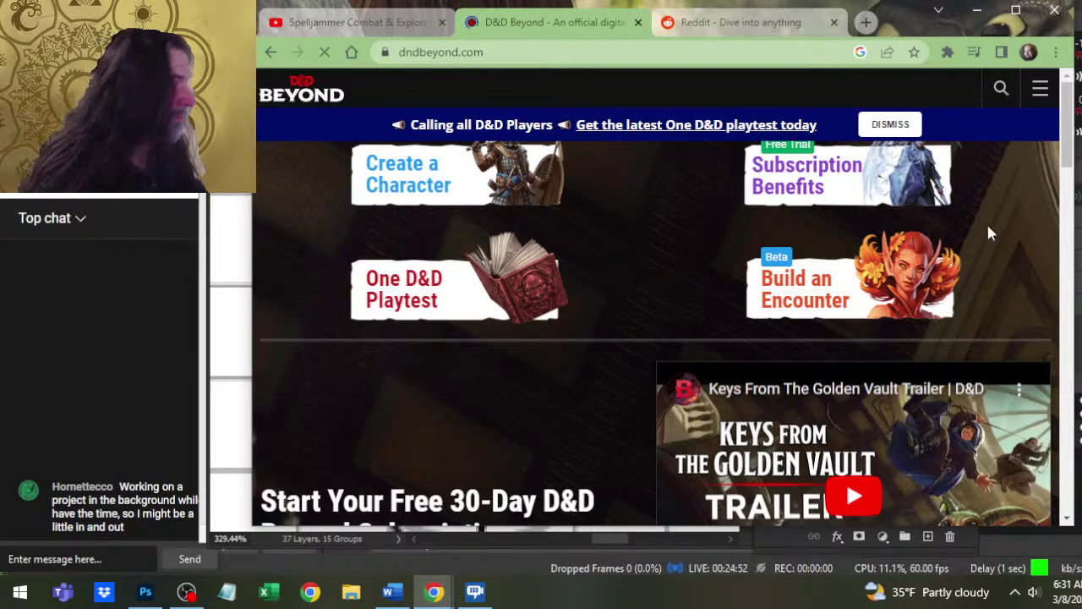
- Open the Spelljammer: Adventures in Space sourcebook from the site's list of sourcebooks
click(1035, 89)
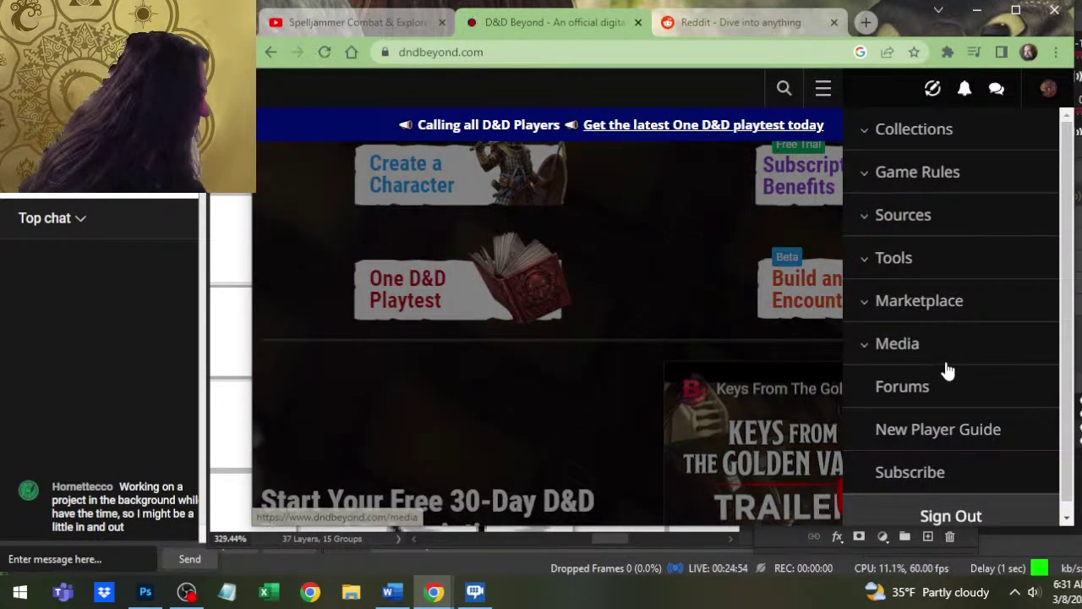
click(910, 219)
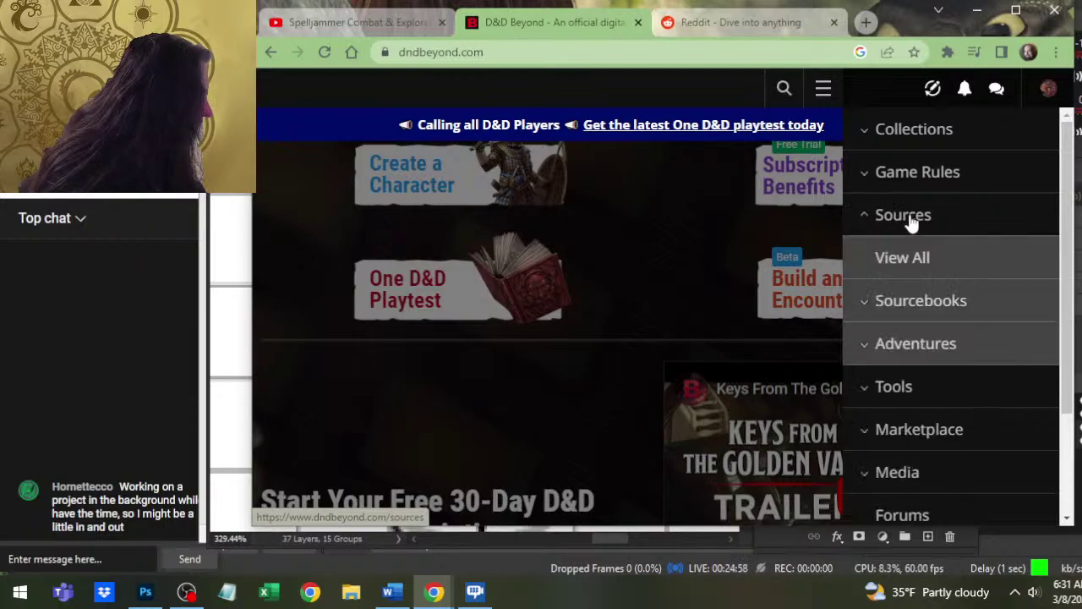
click(919, 305)
scroll(920, 305, down, 10)
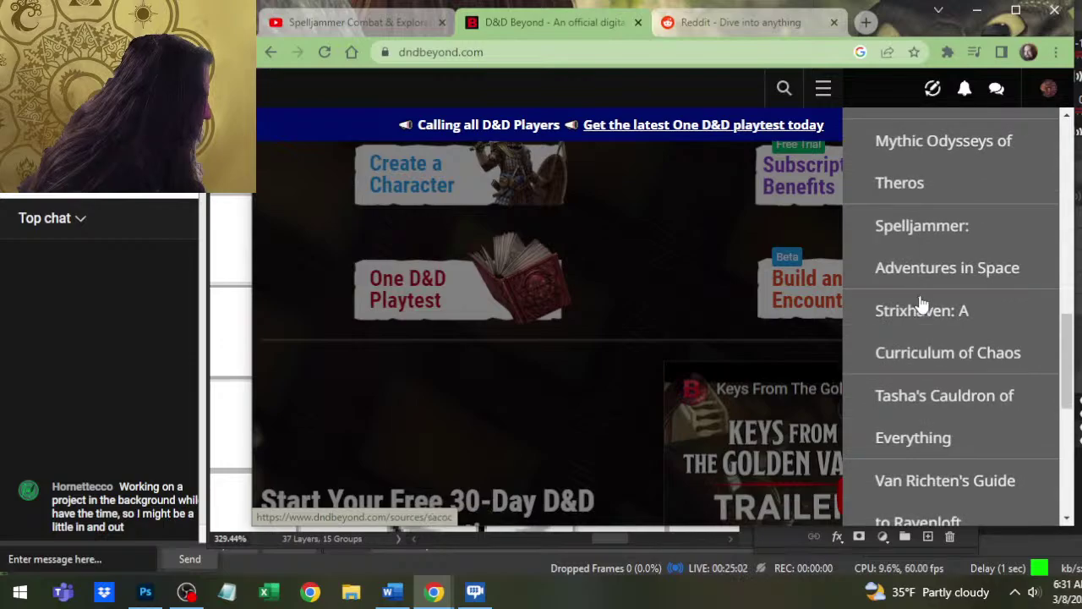
scroll(920, 306, down, 5)
scroll(959, 309, up, 3)
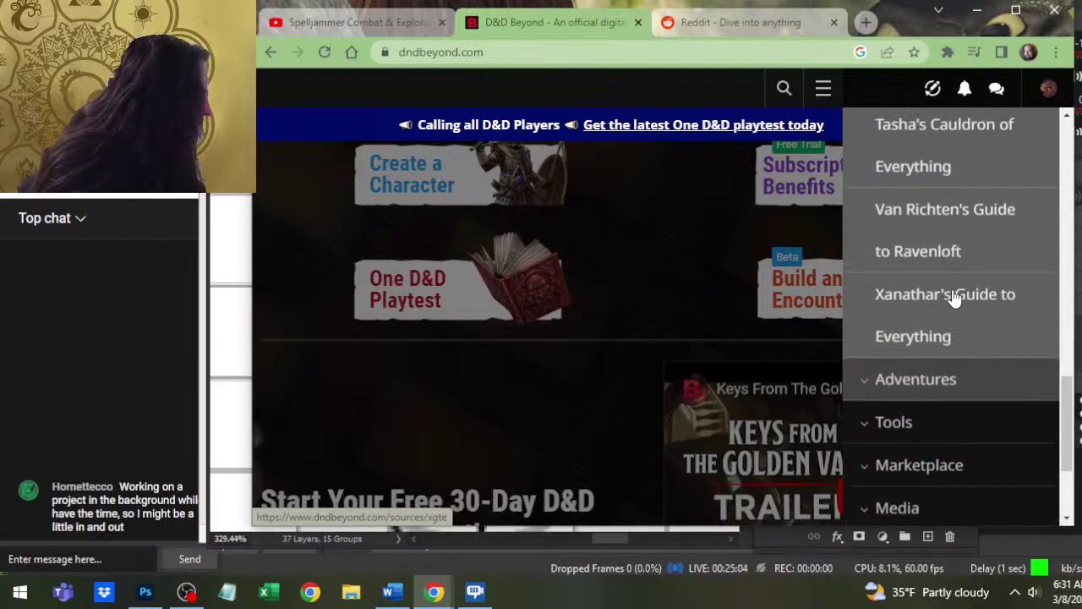
scroll(954, 296, up, 2)
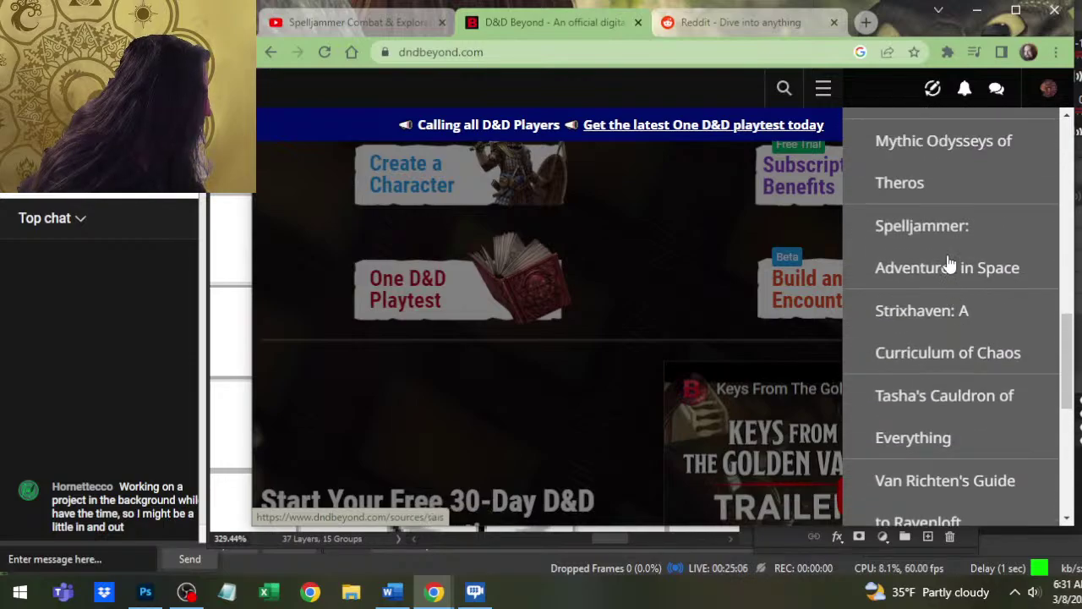
click(949, 266)
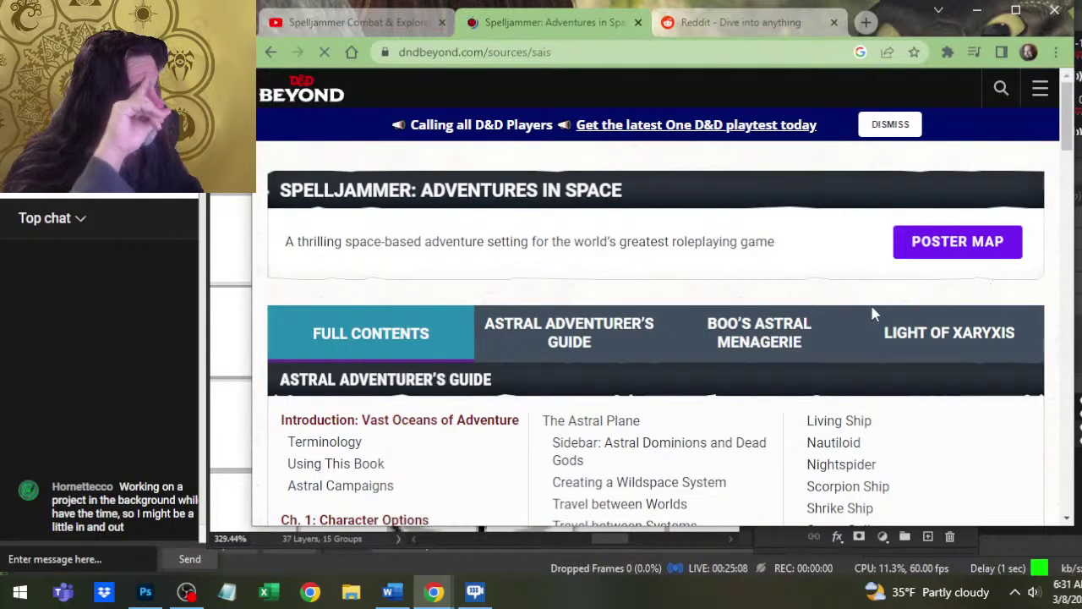
- Open the Damselfly Ship section from the book's contents and locate its deck plan
scroll(666, 284, down, 2)
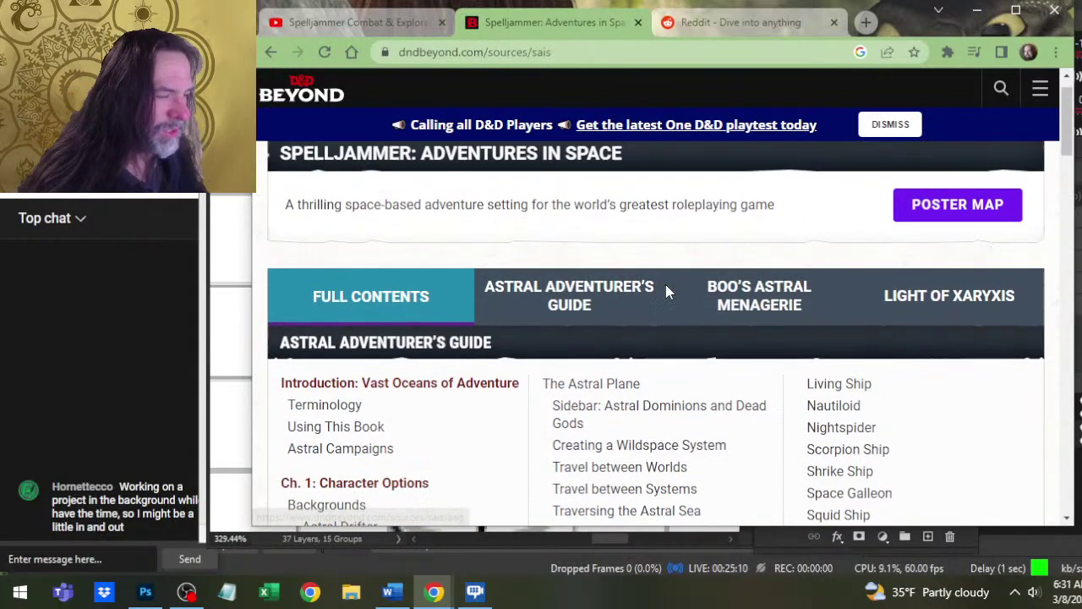
scroll(894, 337, down, 2)
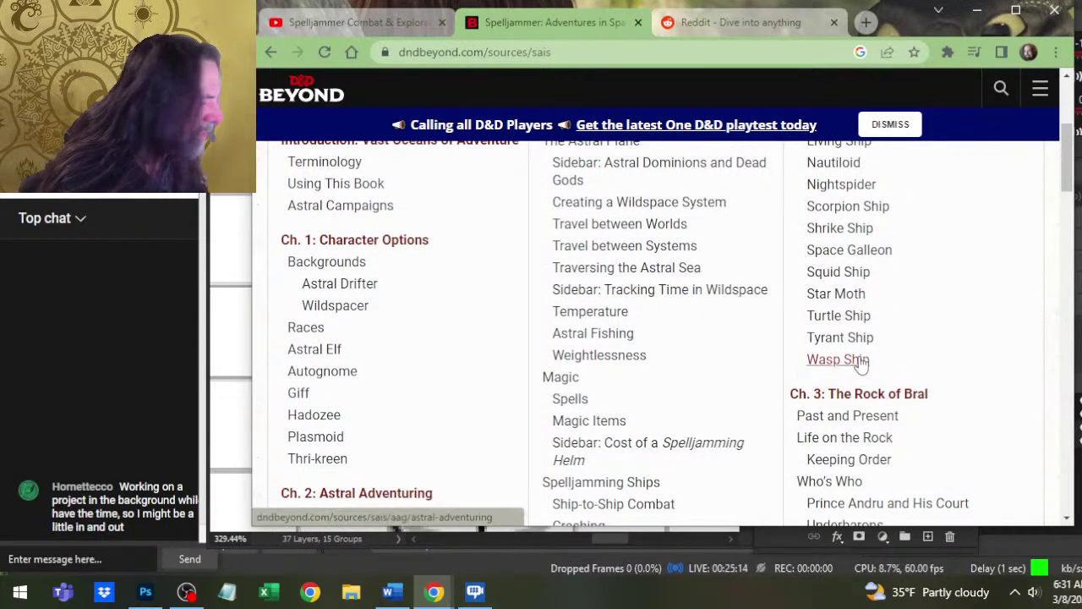
scroll(618, 304, down, 2)
scroll(618, 298, down, 2)
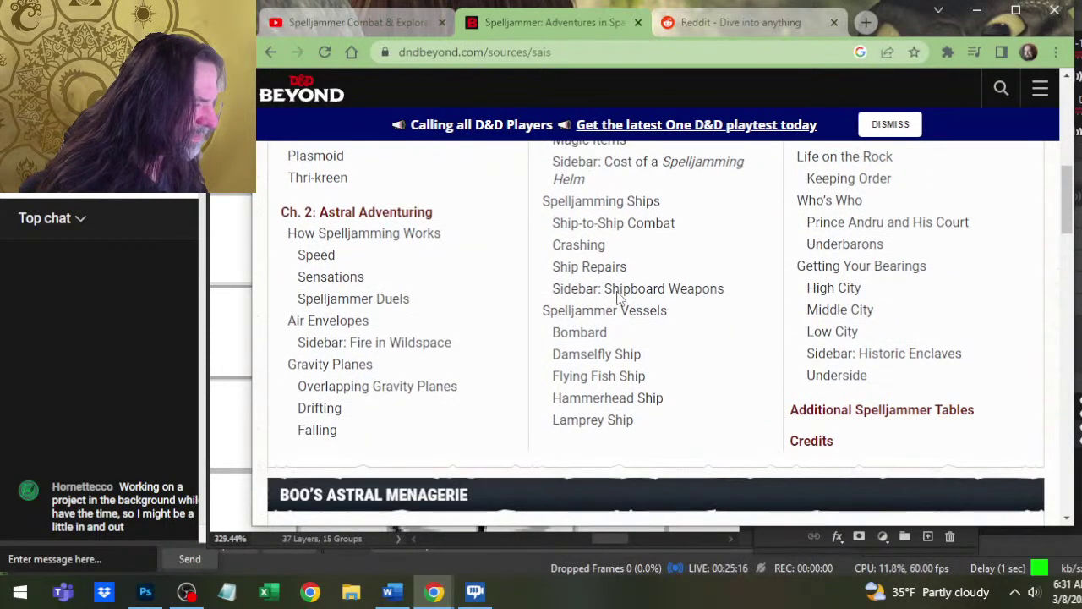
click(626, 355)
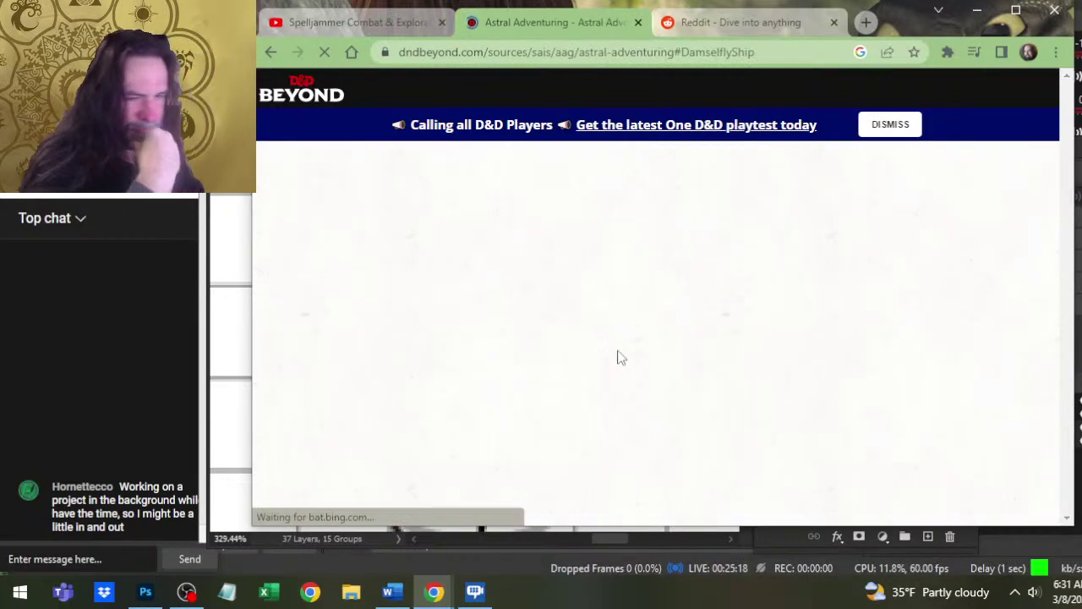
scroll(644, 290, down, 6)
scroll(653, 302, down, 10)
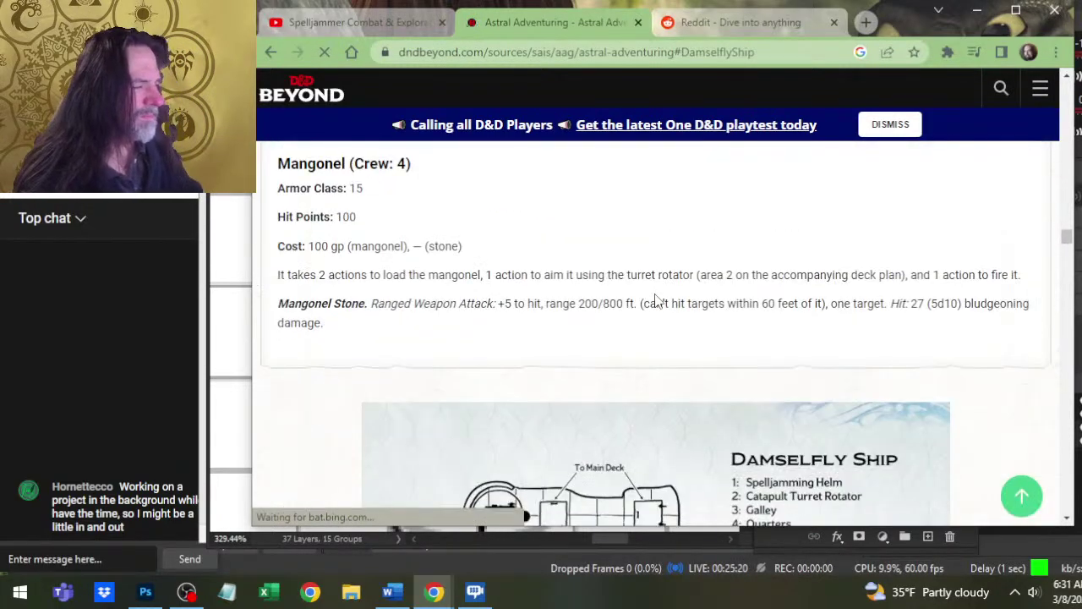
scroll(648, 306, up, 4)
scroll(603, 313, down, 2)
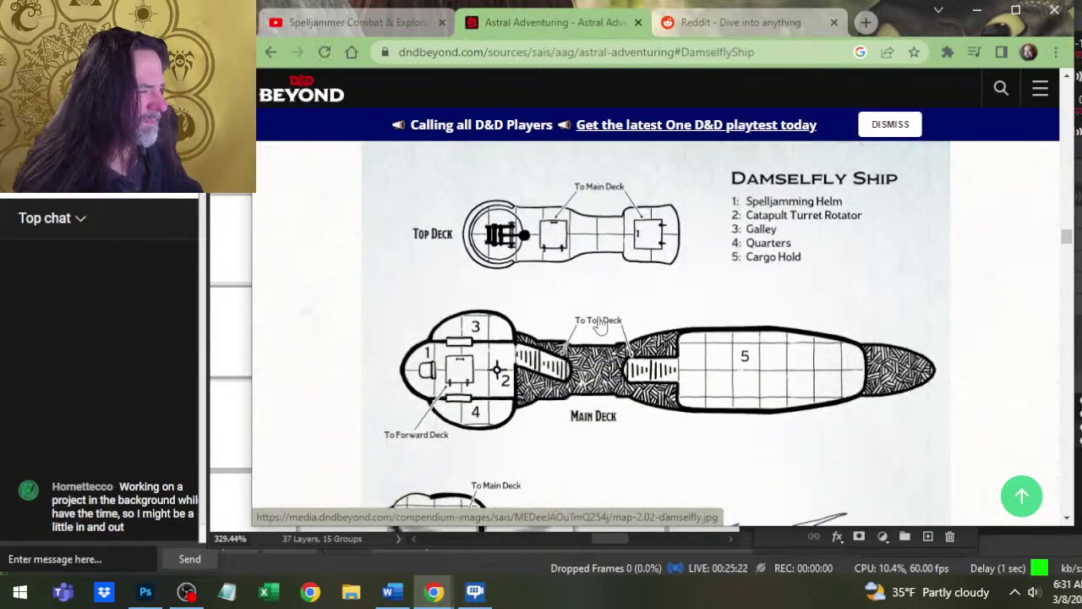
- Copy the Damselfly Ship deck plan image and paste it into the Craft Tokens document in Photoshop
right_click(599, 318)
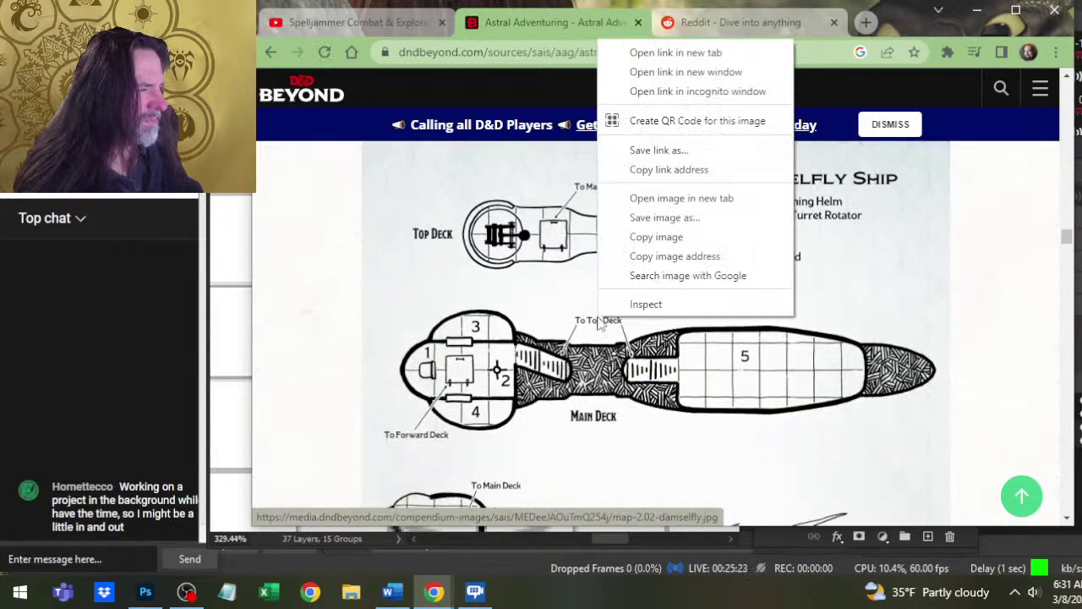
click(676, 238)
key(alt+Tab)
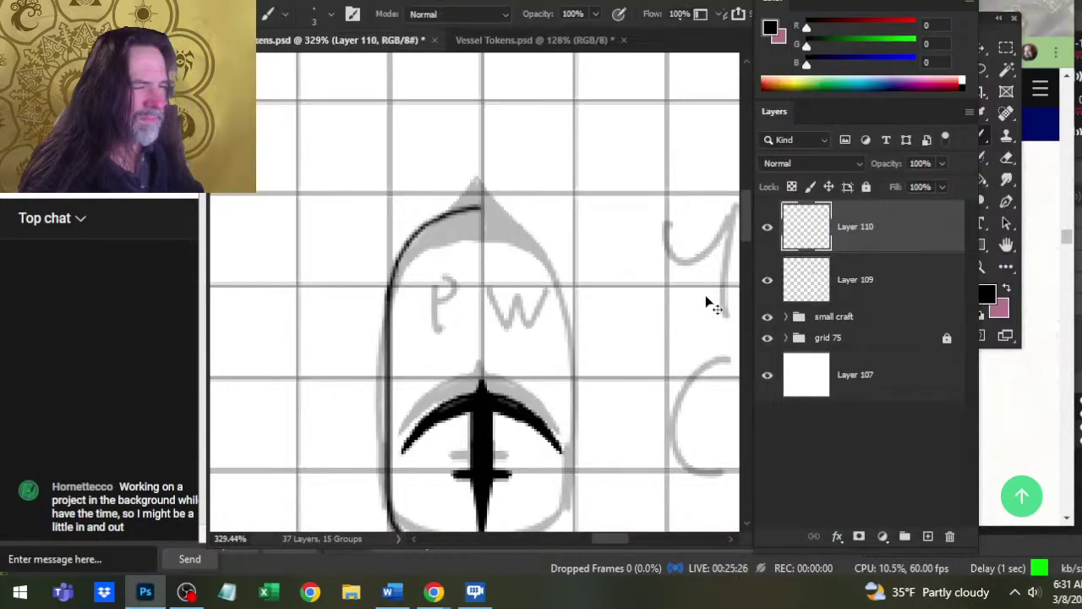
key(alt+Tab)
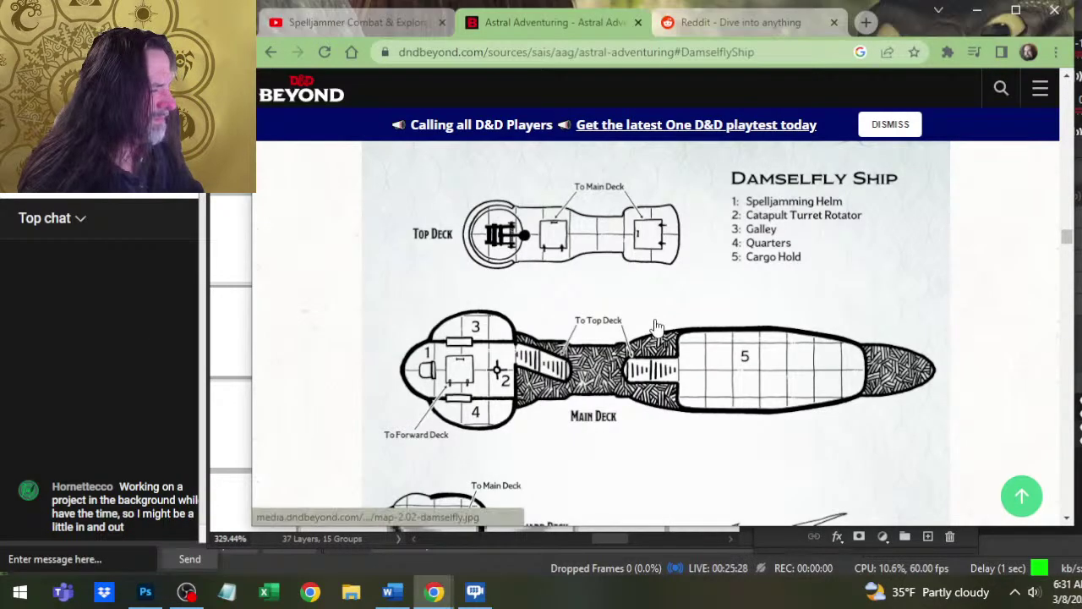
key(alt+Tab)
key(ctrl+v)
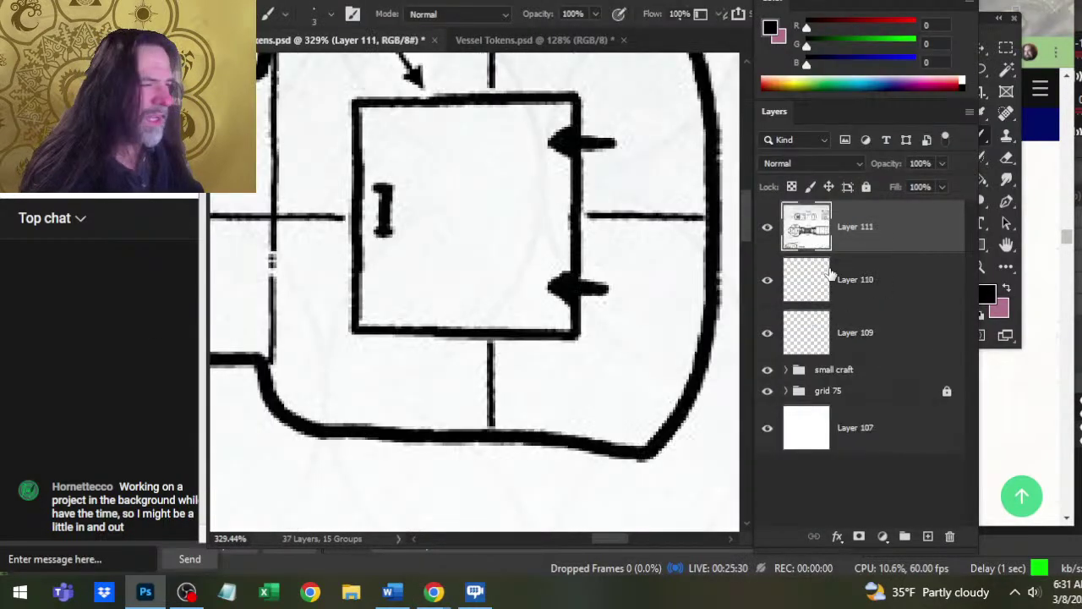
- Compare brush thickness with the Top Deck outline using test strokes, set the brush size to 4, and undo the strokes
key(z)
drag(549, 292, 442, 289)
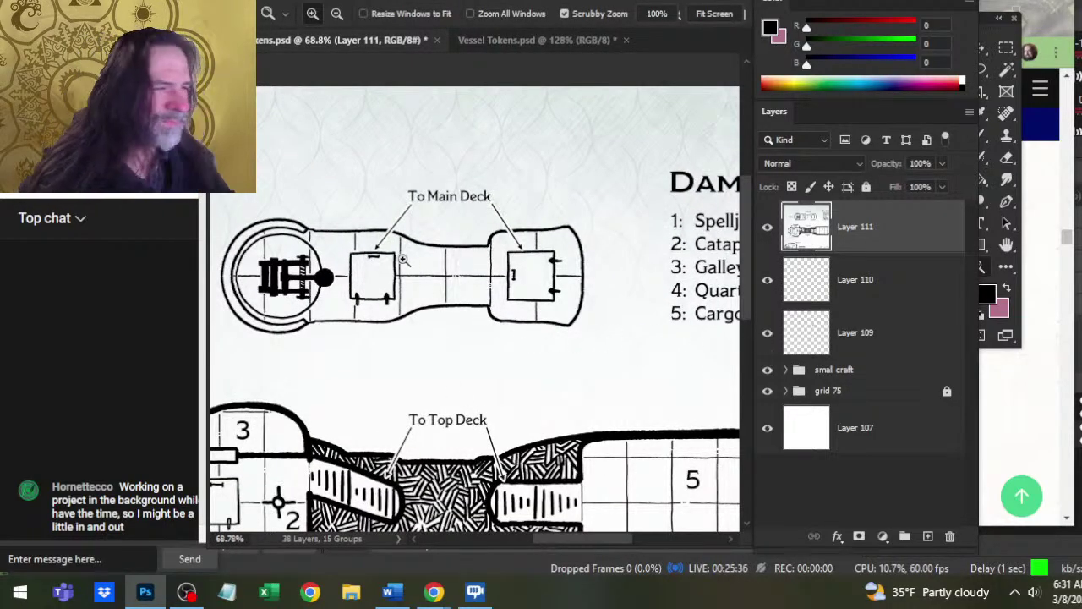
drag(404, 260, 504, 265)
key(b)
drag(463, 211, 557, 226)
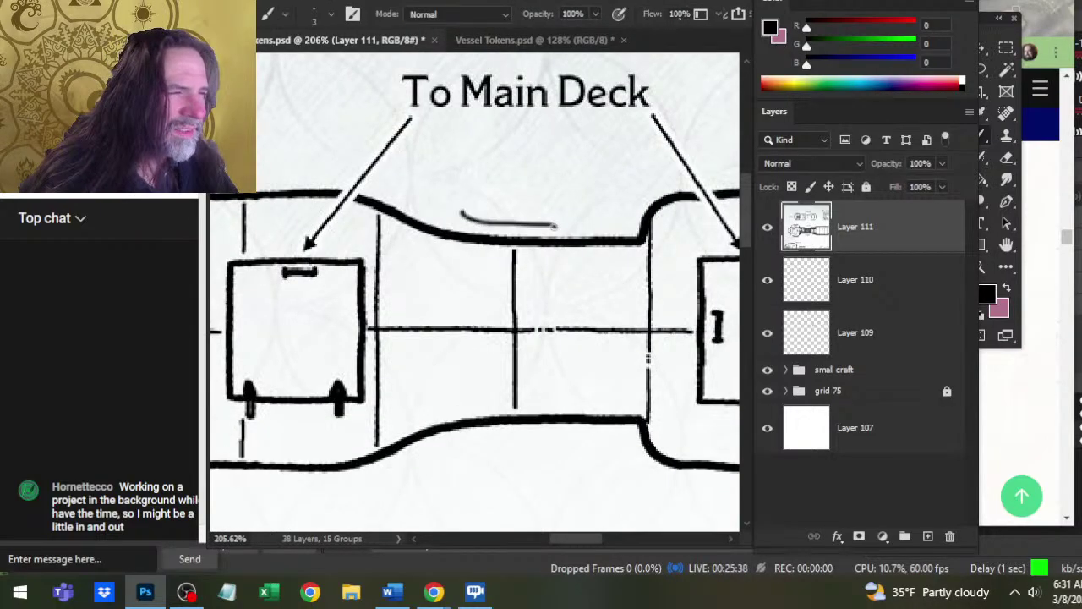
key(ctrl+z)
key(bracketright)
key(bracketright)
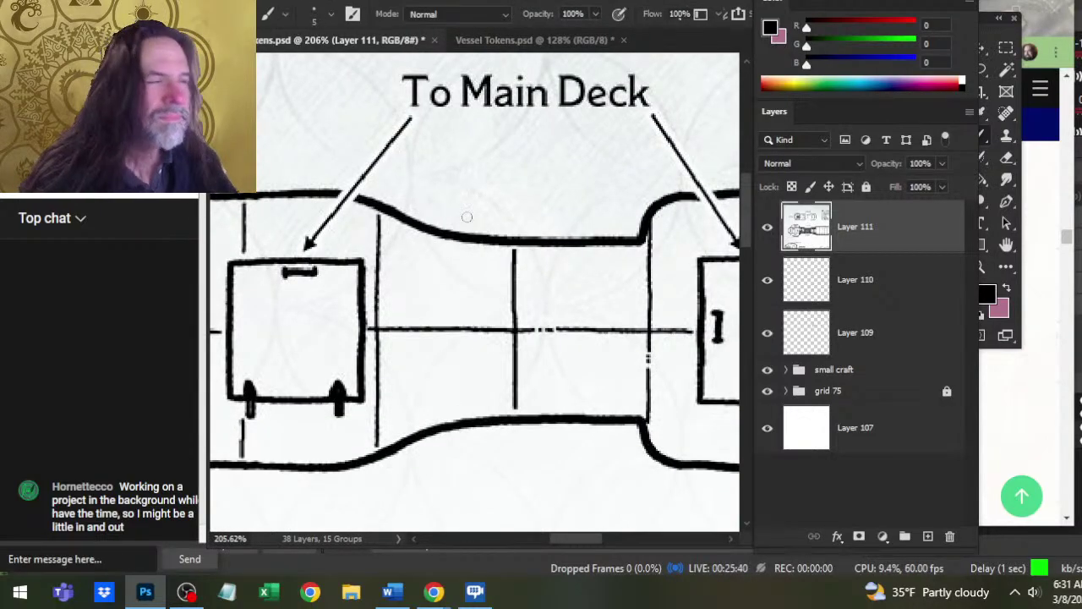
mouse_move(460, 212)
mouse_down()
mouse_move(509, 230)
mouse_move(573, 228)
mouse_up()
key(ctrl+z)
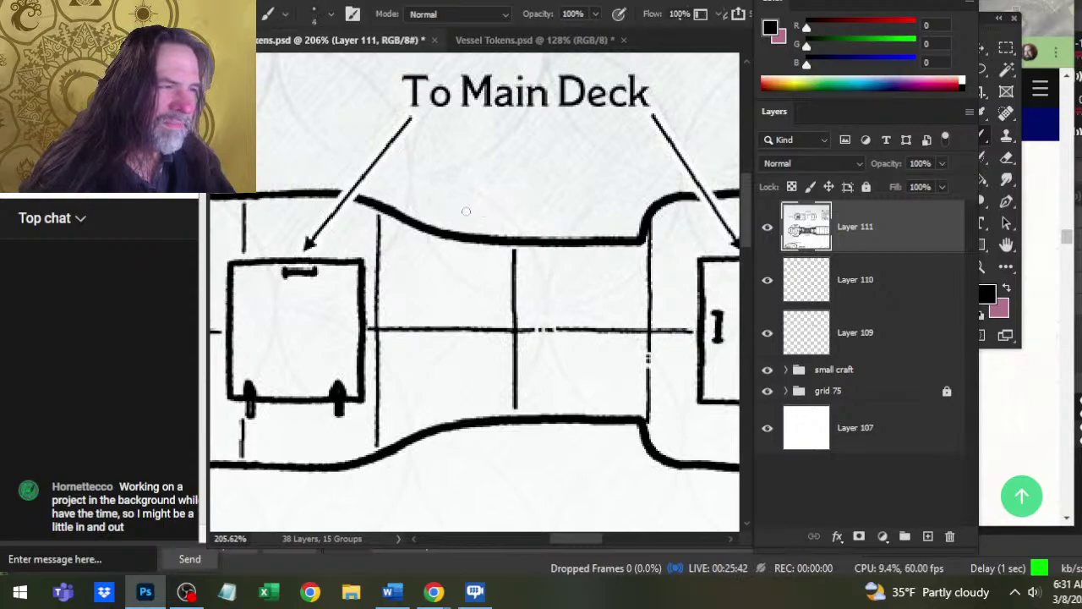
drag(455, 214, 570, 240)
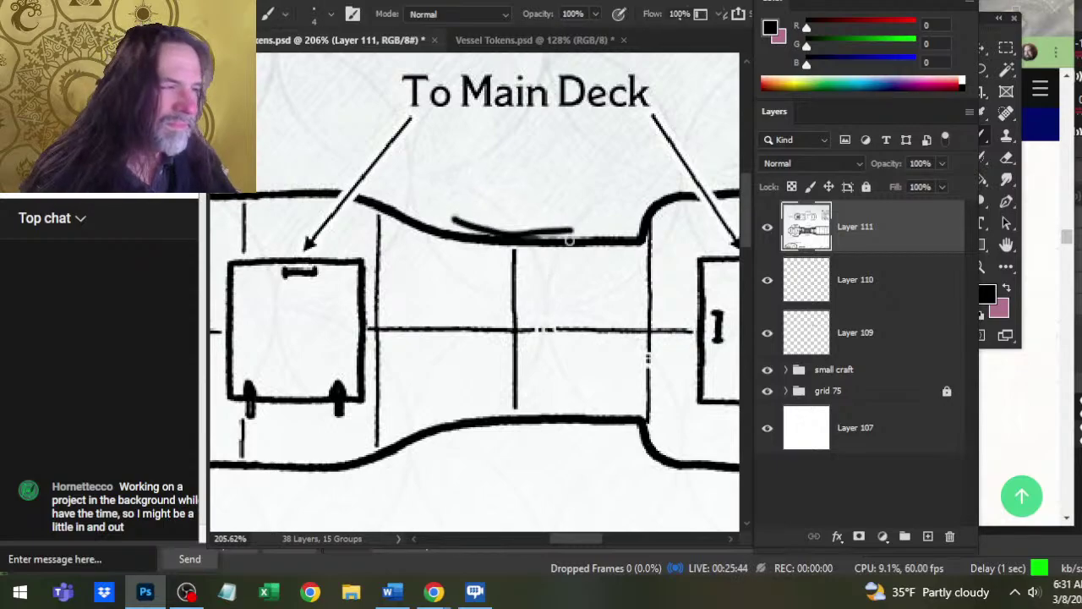
key(ctrl+z)
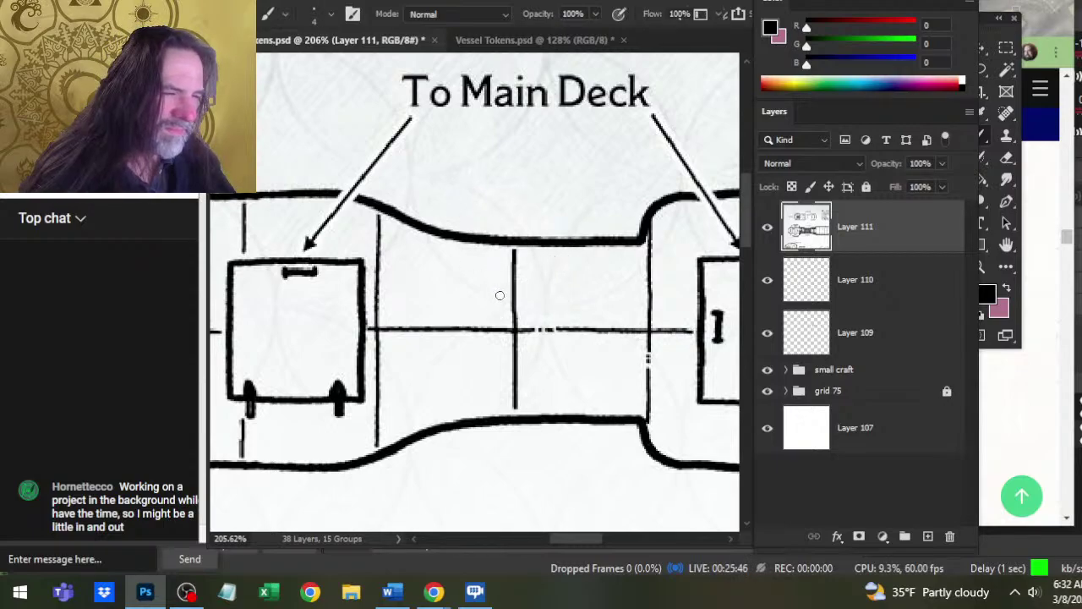
- Examine the catapult end of the Top Deck and the forward part of the Main Deck on the pasted plan
drag(442, 345, 599, 285)
mouse_move(411, 301)
mouse_down()
mouse_move(615, 293)
mouse_move(606, 296)
mouse_up()
mouse_move(456, 401)
mouse_down()
mouse_move(498, 341)
mouse_move(530, 416)
mouse_up()
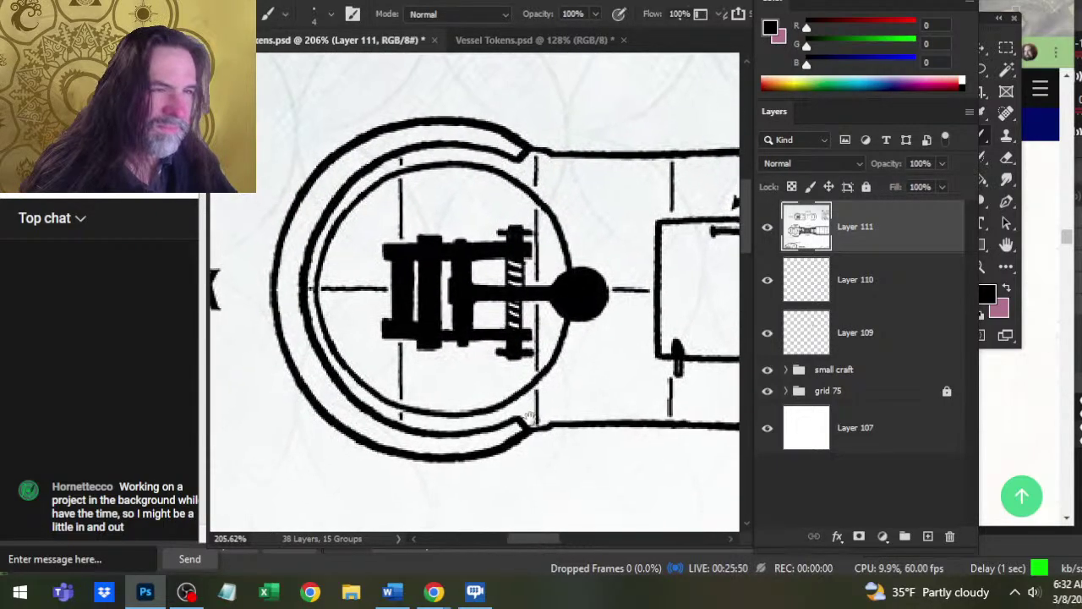
key(z)
drag(576, 367, 490, 397)
drag(582, 440, 503, 222)
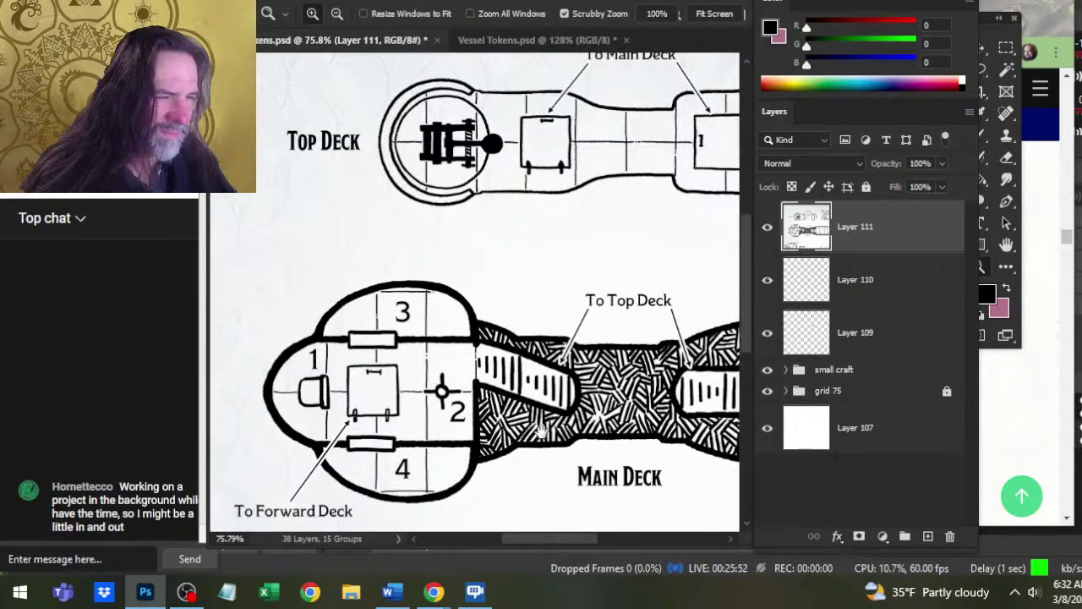
- Check the size 4 brush against the Top Deck's lower outline with test strokes, then undo the strokes
drag(542, 431, 296, 332)
drag(584, 323, 563, 369)
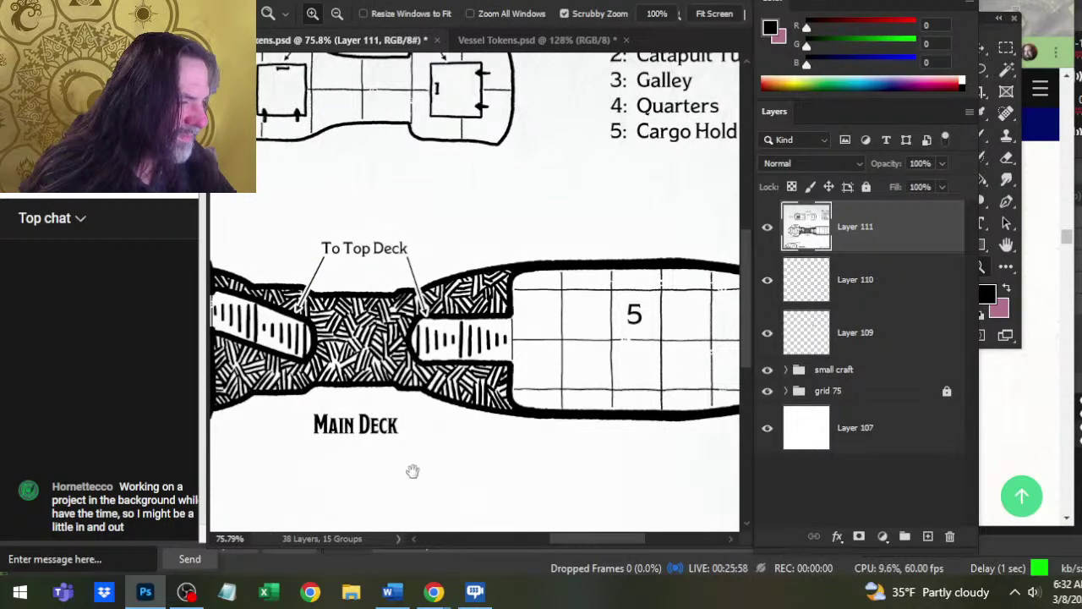
mouse_move(389, 395)
mouse_down()
mouse_move(604, 425)
mouse_move(621, 436)
mouse_move(632, 383)
mouse_up()
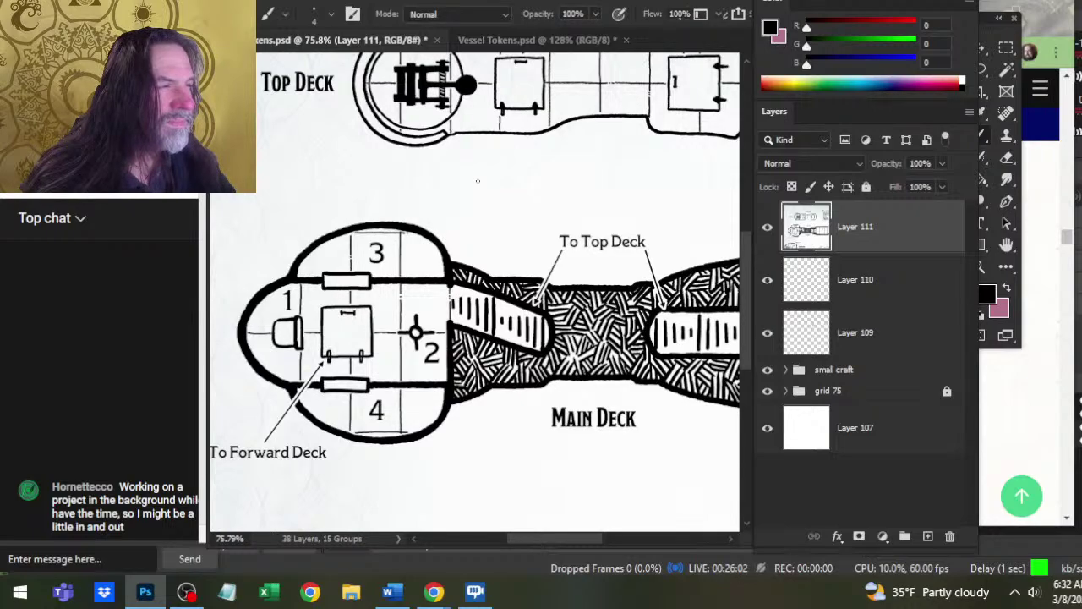
drag(495, 158, 605, 157)
drag(534, 150, 508, 331)
drag(432, 306, 553, 336)
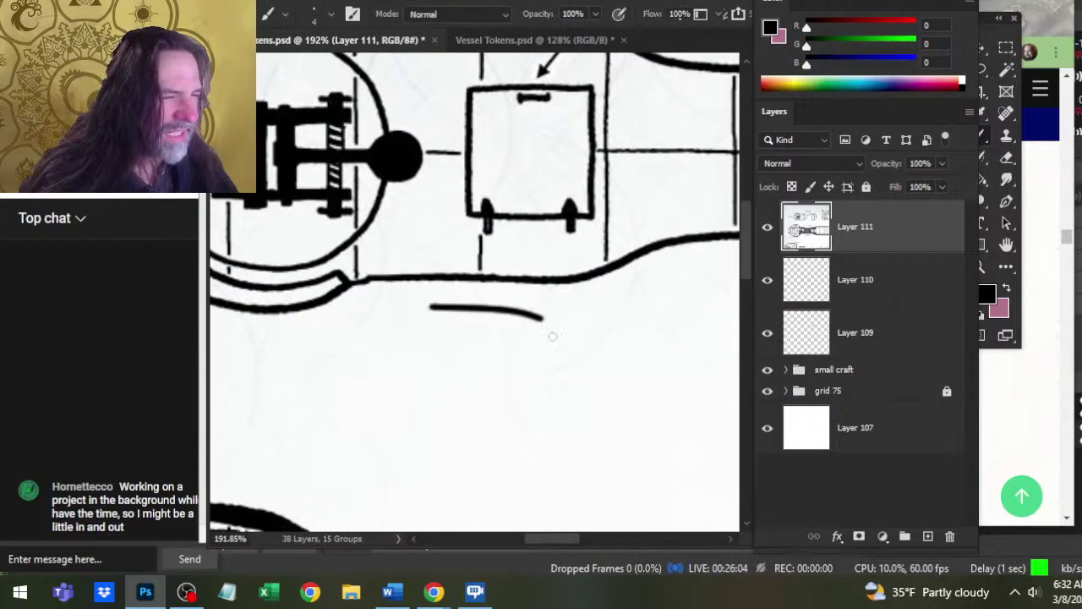
key(ctrl+z)
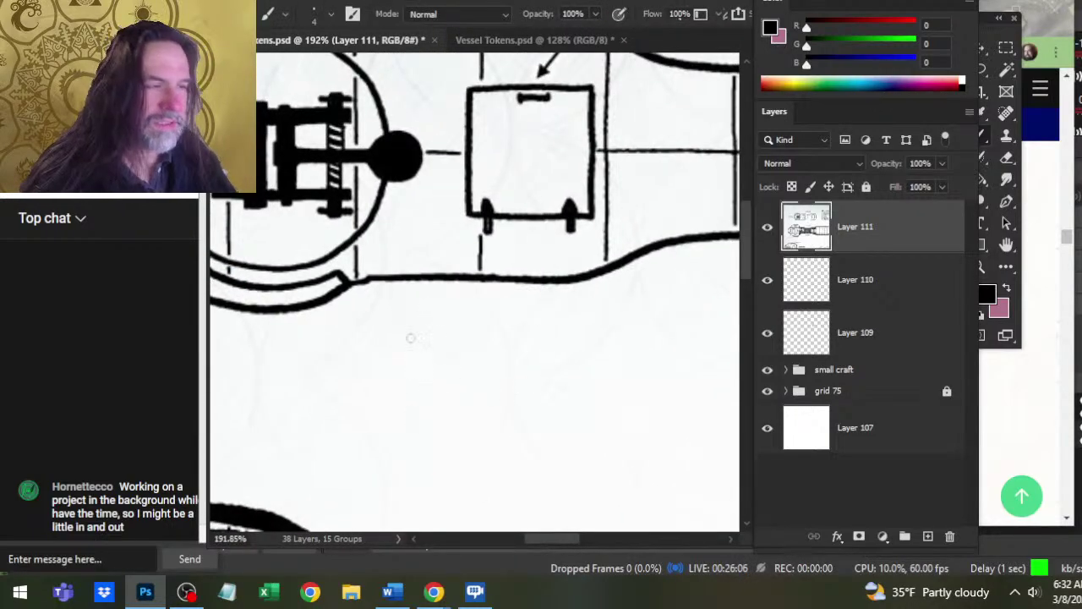
drag(434, 277, 541, 272)
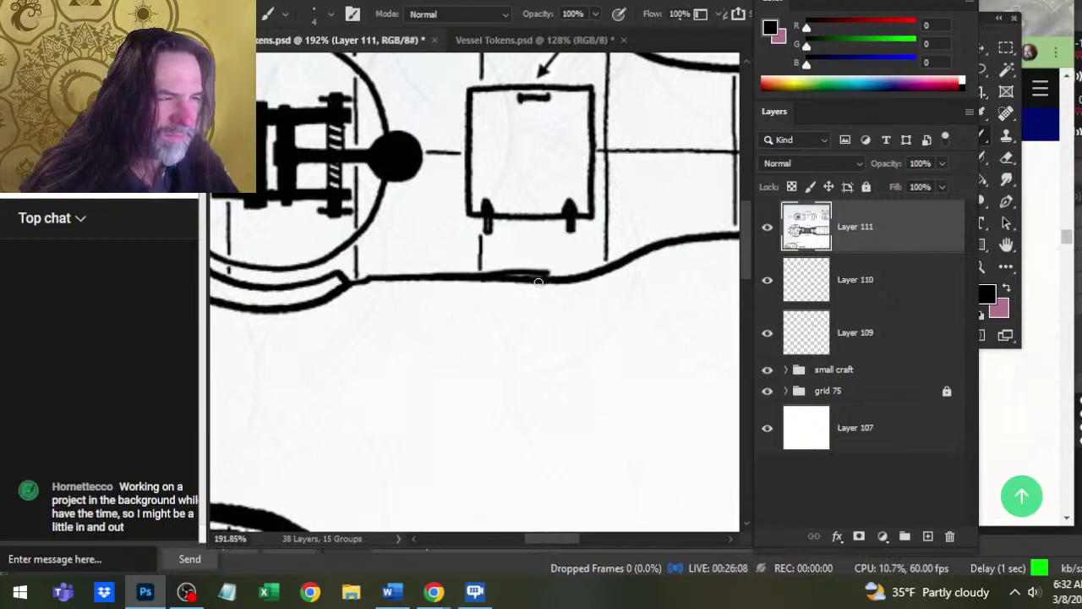
key(ctrl+z)
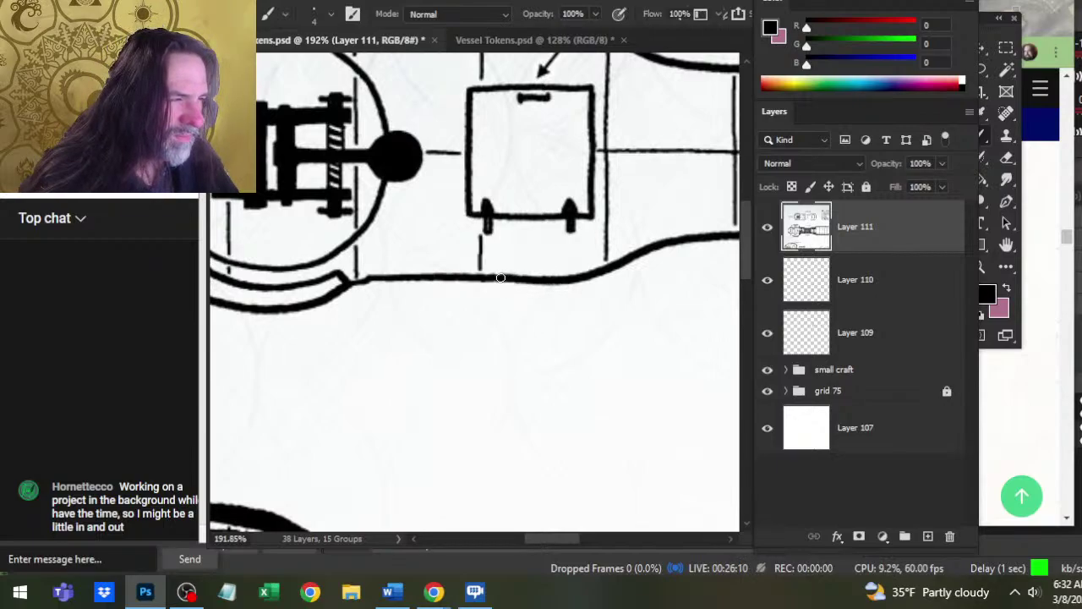
key(v)
drag(575, 321, 572, 363)
key(ctrl+z)
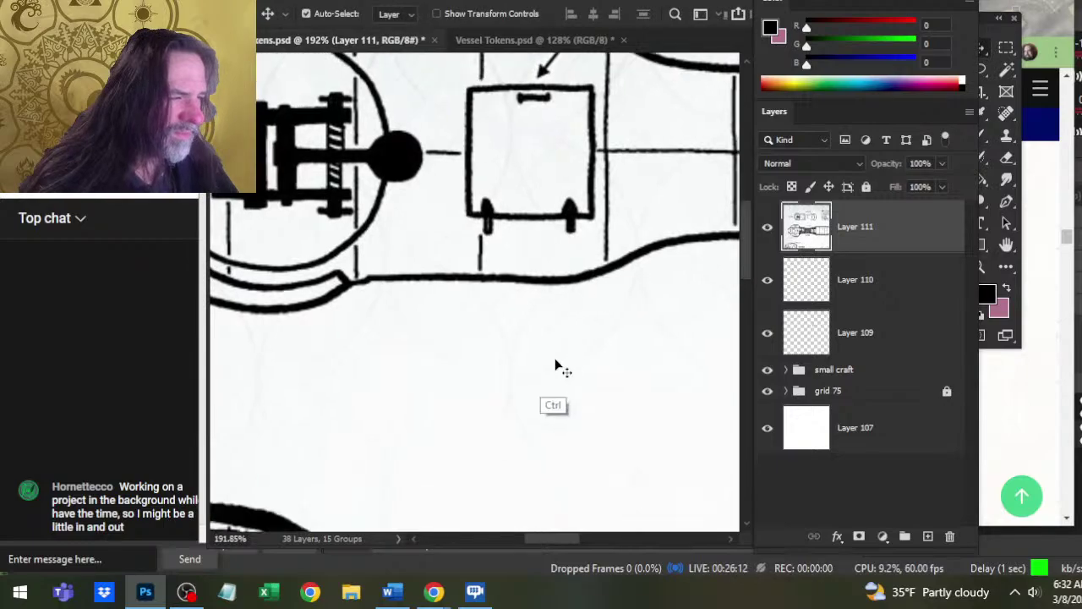
key(ctrl)
key(b)
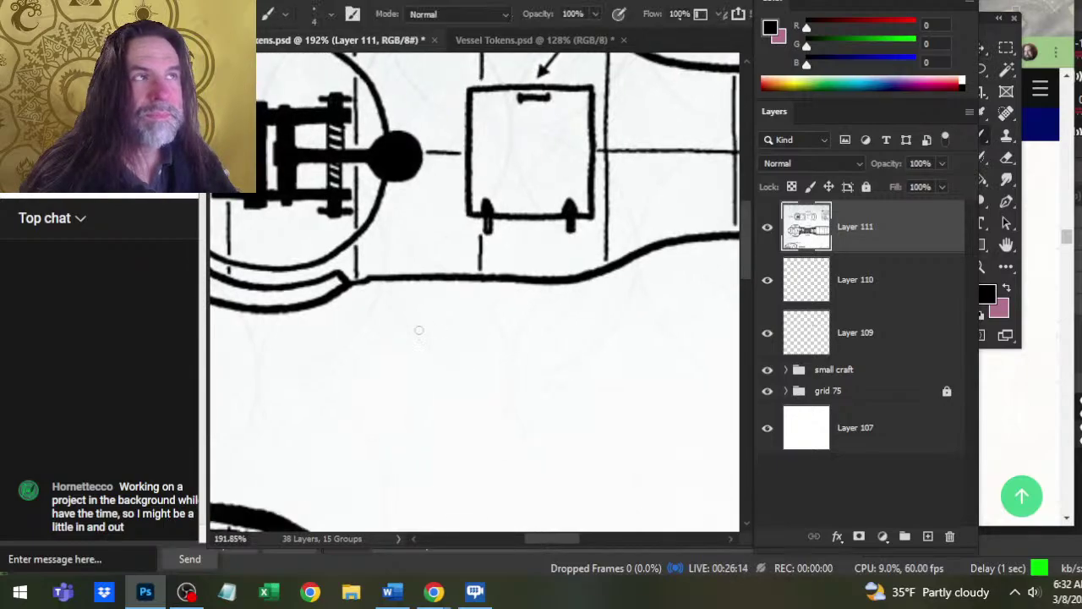
- Increase the brush size to 10, compare it with the thick Main Deck hull outline using a test stroke, and undo it
drag(533, 444, 632, 78)
key(])
key(bracketright)
key(bracketright)
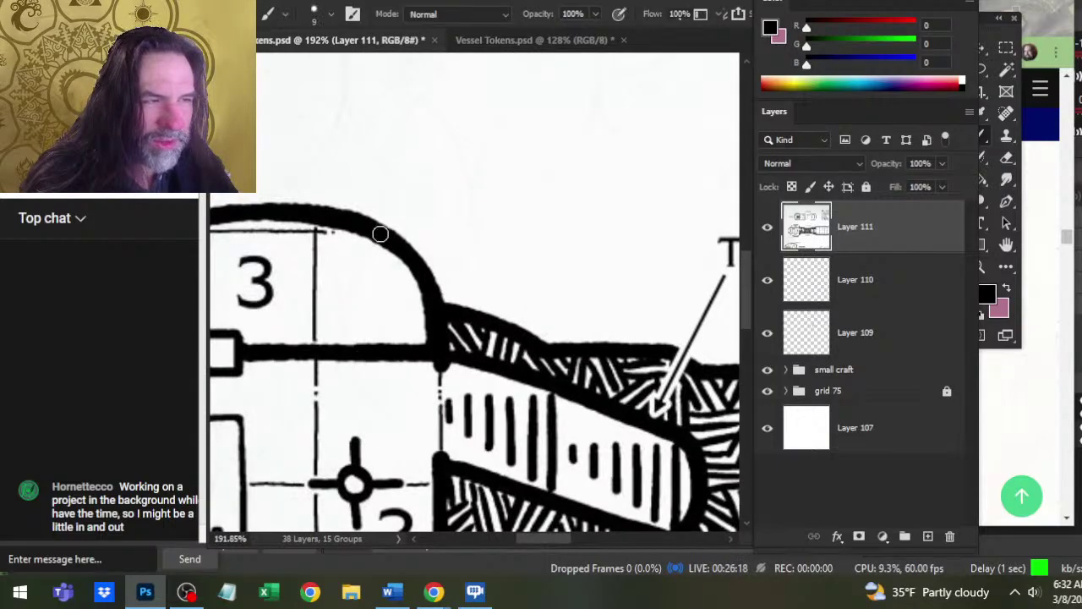
key(bracketright)
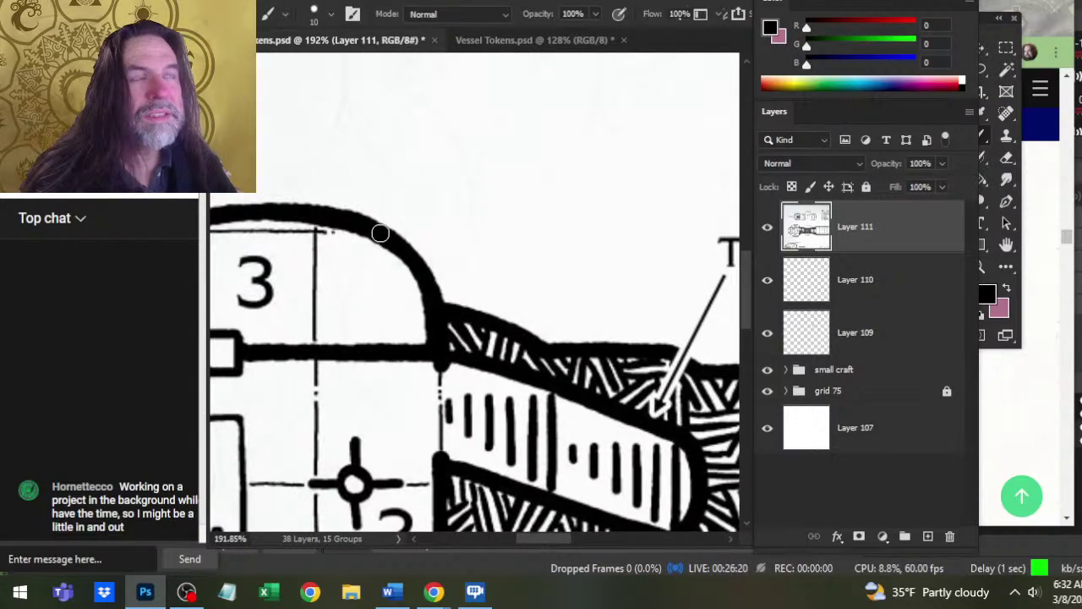
key(bracketleft)
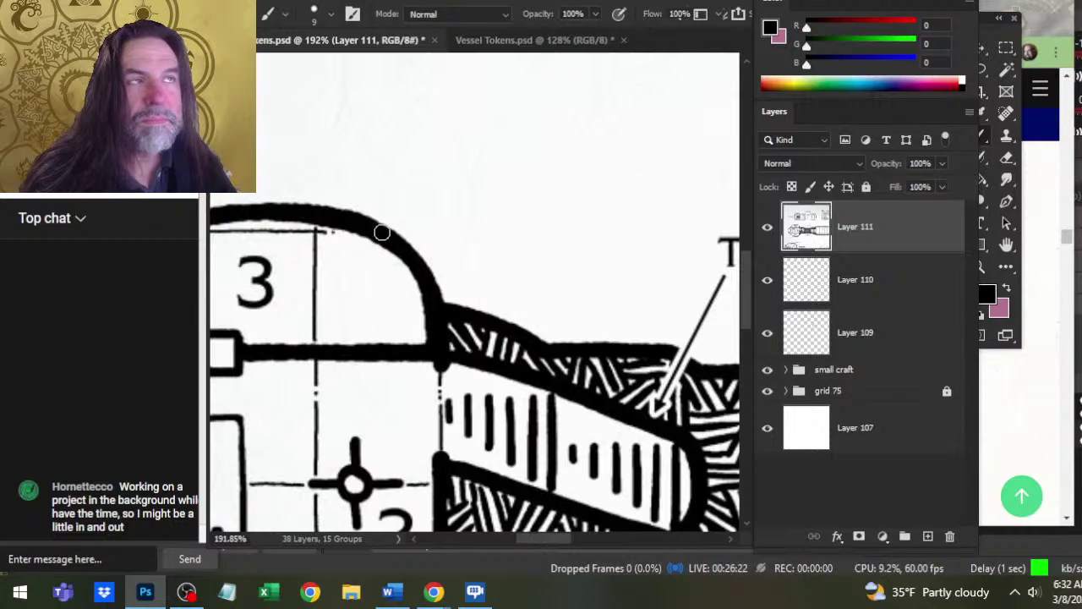
key(bracketright)
drag(387, 190, 489, 254)
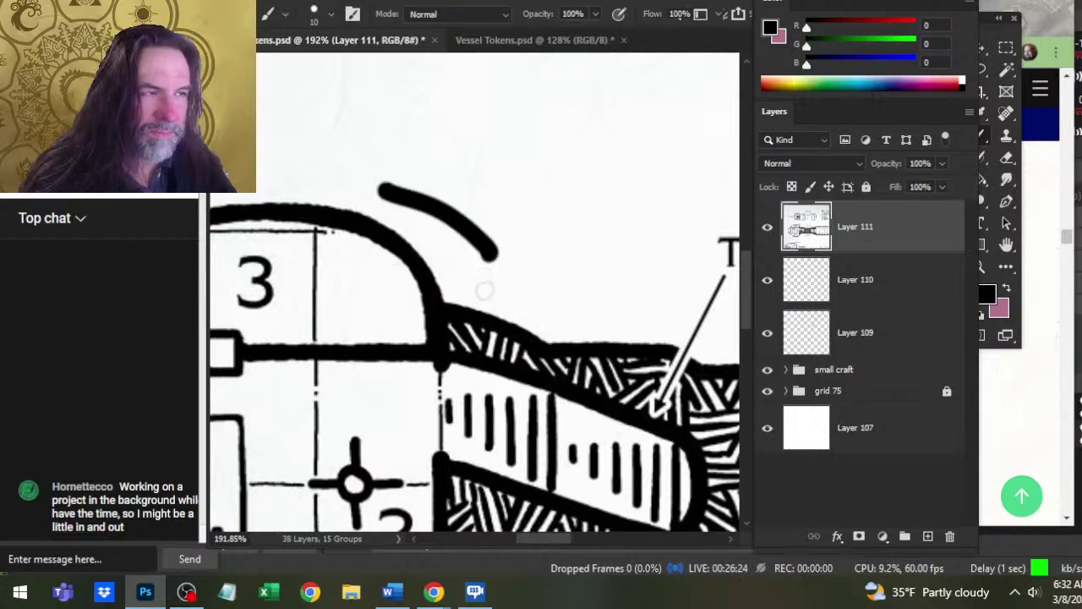
key(ctrl+z)
- Compare the size 10 brush with the inner wall and grid line near room 3 using test strokes, undoing each
key(z)
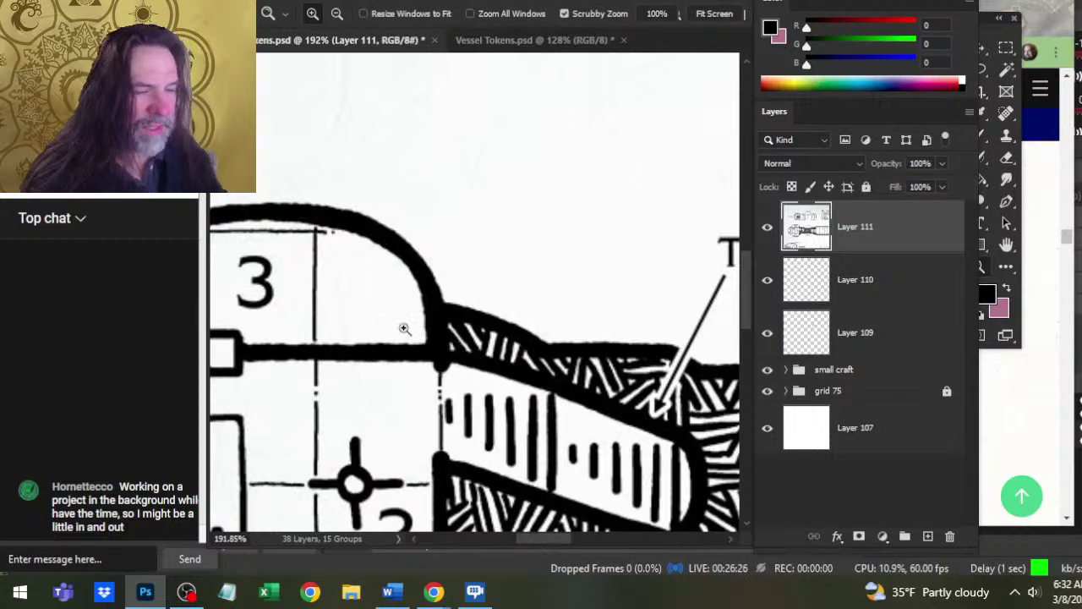
key(b)
drag(287, 353, 402, 358)
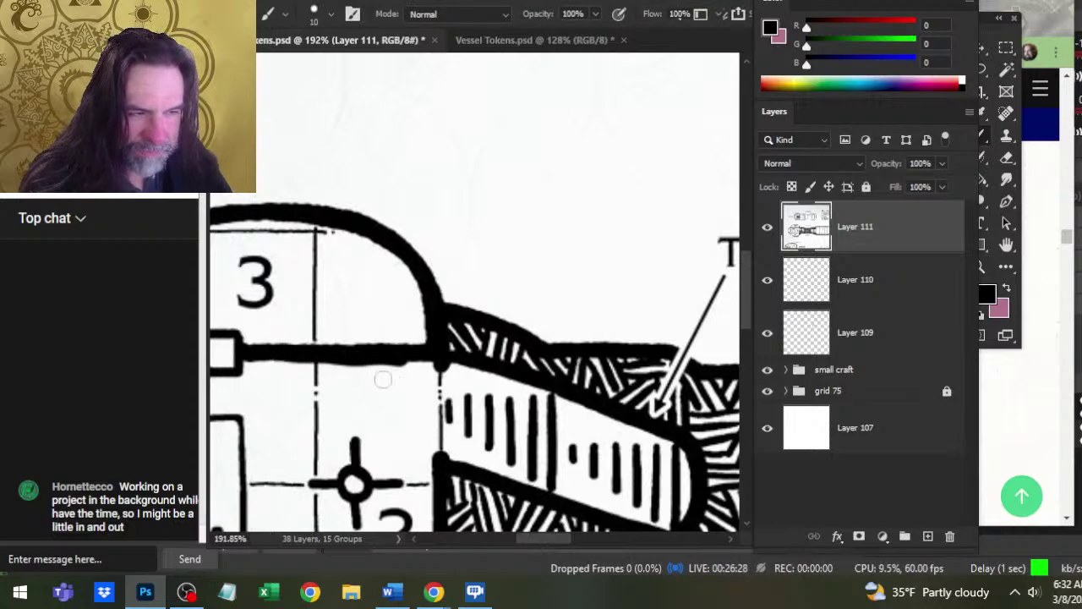
key(ctrl+z)
drag(314, 305, 314, 419)
key(ctrl+z)
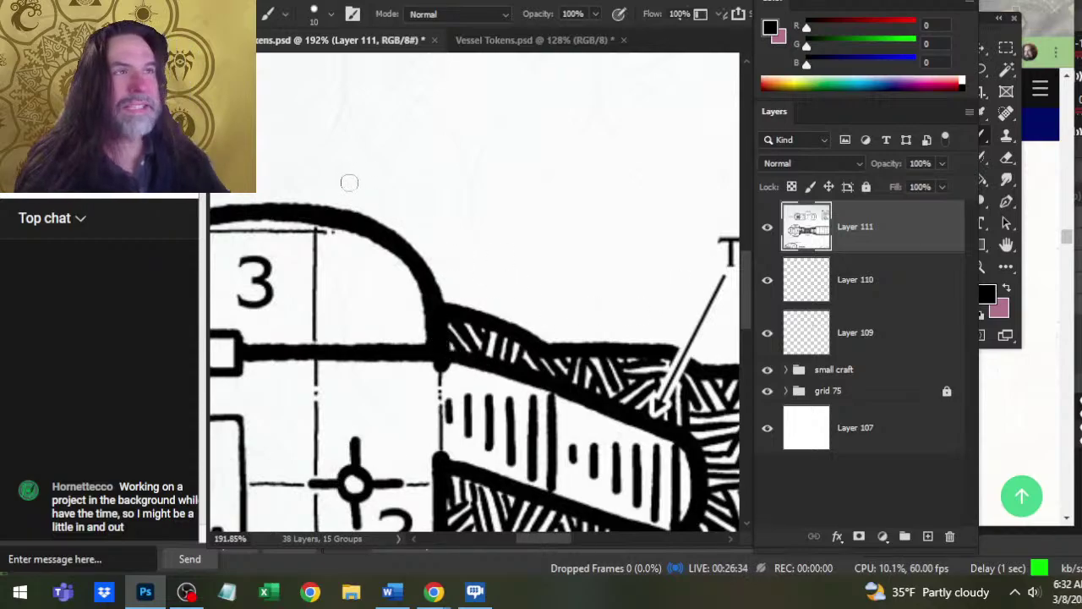
- Scale the pasted Damselfly Ship plan down to about half its size and set its layer opacity to 43%
key(z)
drag(590, 248, 418, 239)
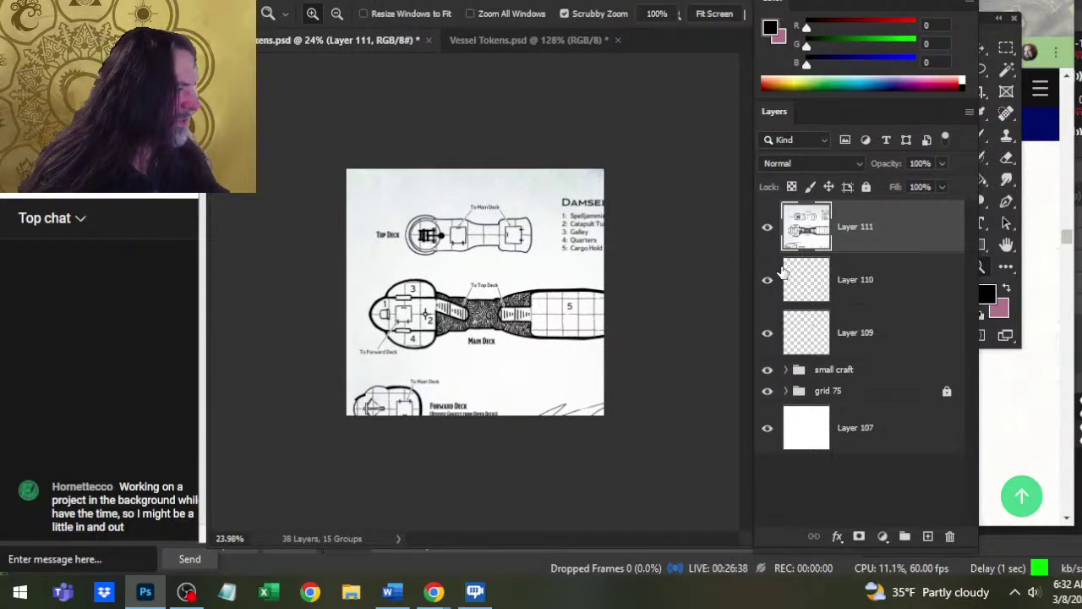
key(l)
right_click(531, 267)
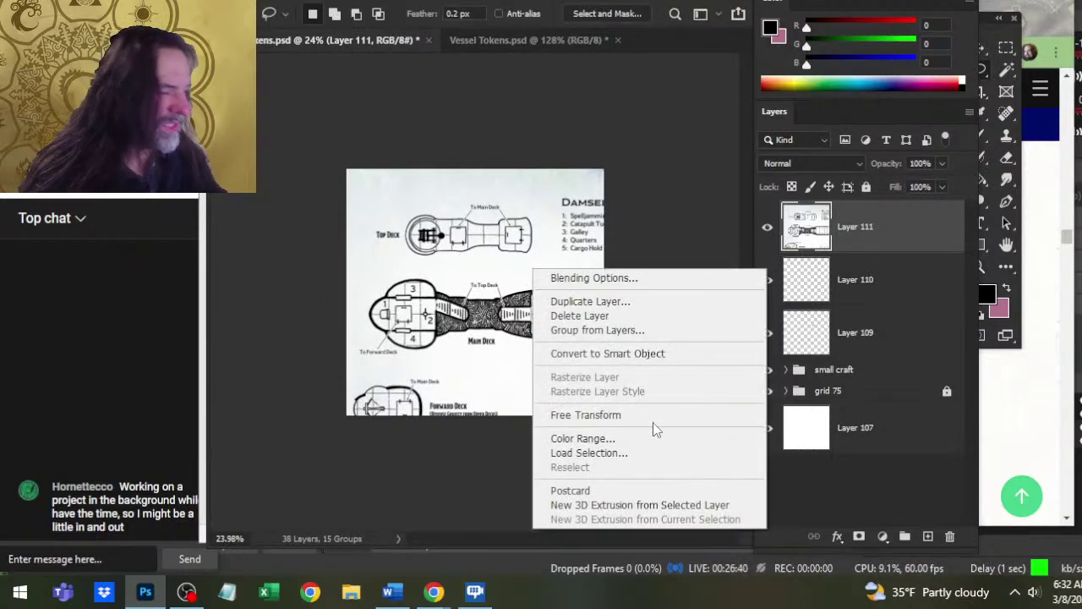
click(659, 416)
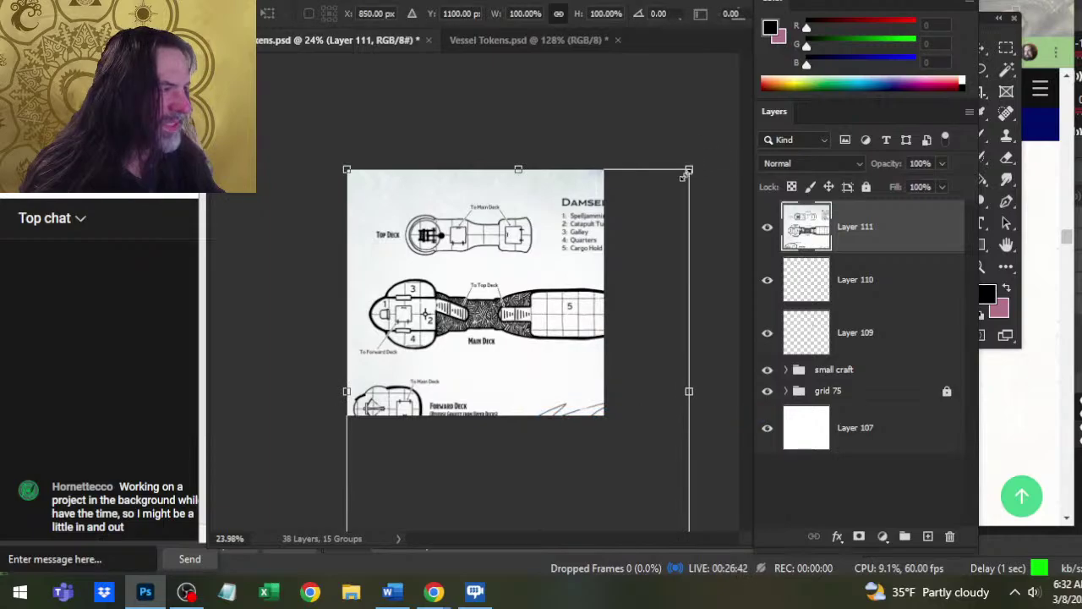
mouse_move(687, 174)
mouse_down()
mouse_move(554, 336)
mouse_move(501, 347)
mouse_move(551, 280)
mouse_up()
key(Return)
click(943, 165)
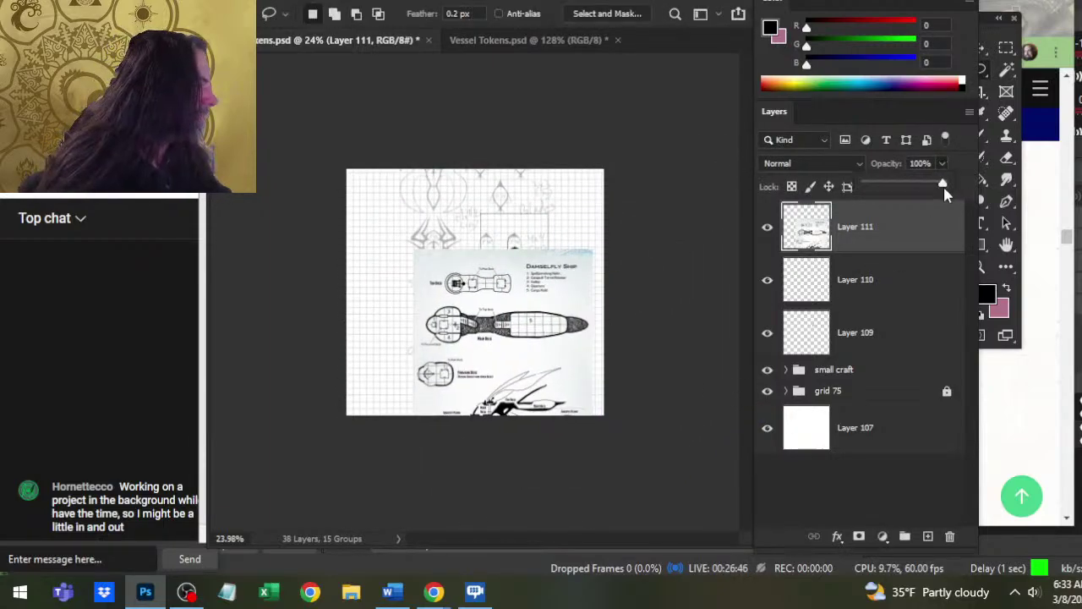
drag(943, 186, 899, 184)
- Shrink the Damselfly Ship plan further so its deck squares approach the size of the document's grid
key(ctrl+space)
drag(503, 297, 623, 332)
drag(592, 425, 528, 282)
mouse_move(633, 364)
mouse_down()
mouse_move(650, 384)
mouse_move(641, 395)
mouse_move(518, 393)
mouse_up()
key(ctrl+space)
right_click(525, 275)
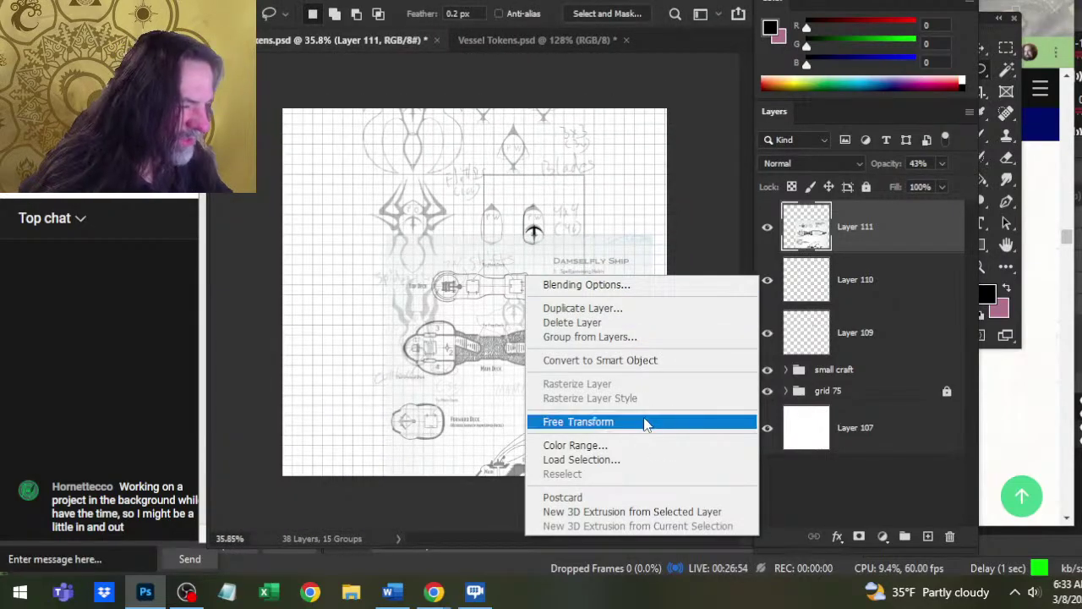
click(592, 421)
drag(382, 234, 443, 298)
key(Return)
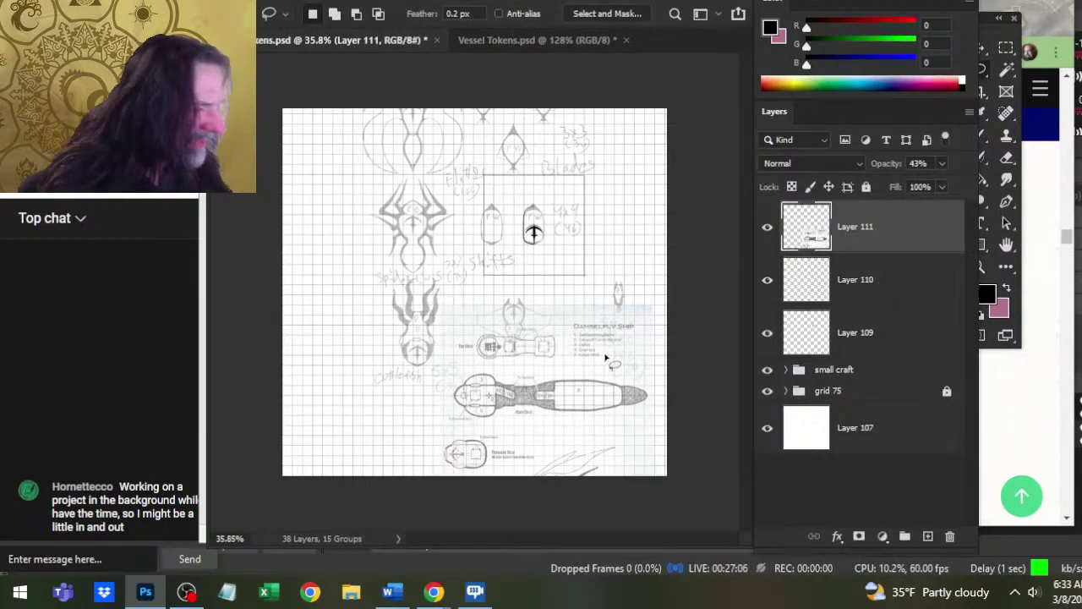
- Fine-tune the plan's scale from its upper edge against the document grid using Free Transform
key(z)
mouse_move(521, 329)
mouse_down()
mouse_move(619, 454)
mouse_move(628, 442)
mouse_move(626, 471)
mouse_move(628, 435)
mouse_move(513, 403)
mouse_up()
key(v)
key(z)
key(l)
right_click(519, 391)
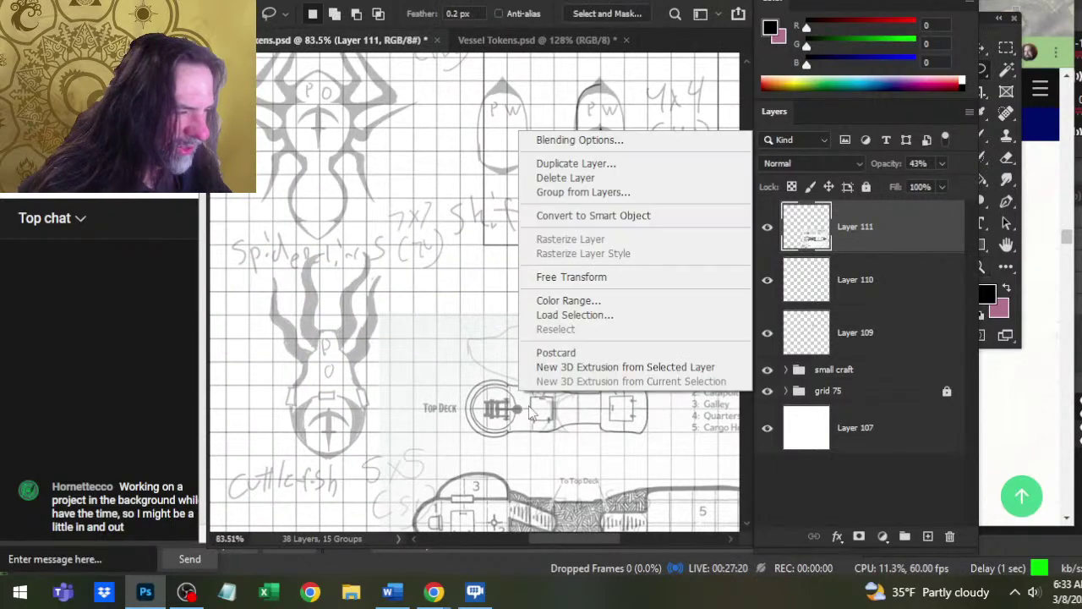
click(602, 277)
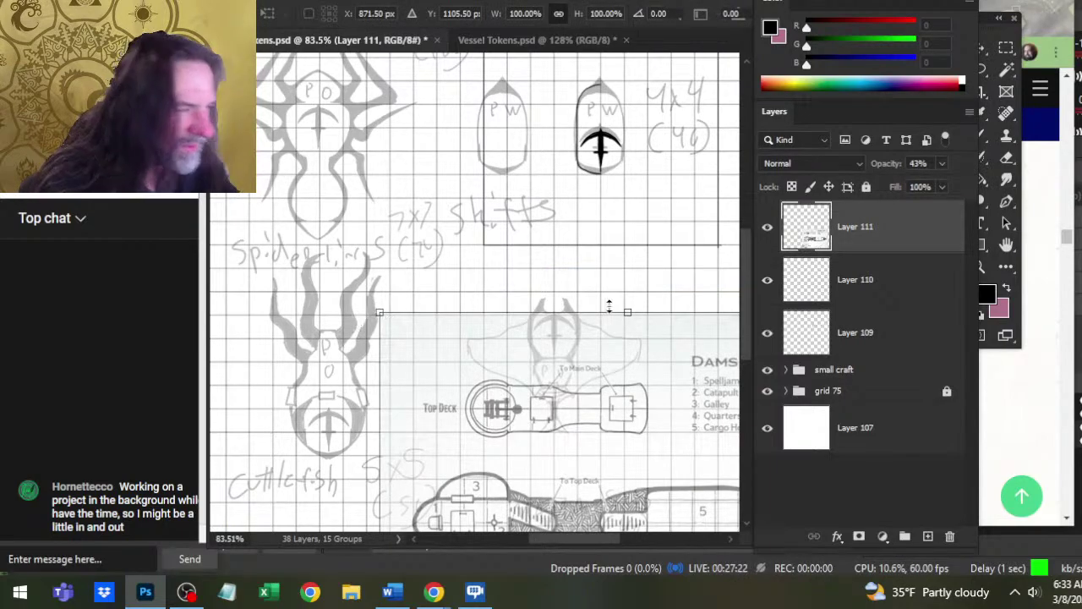
drag(627, 313, 626, 310)
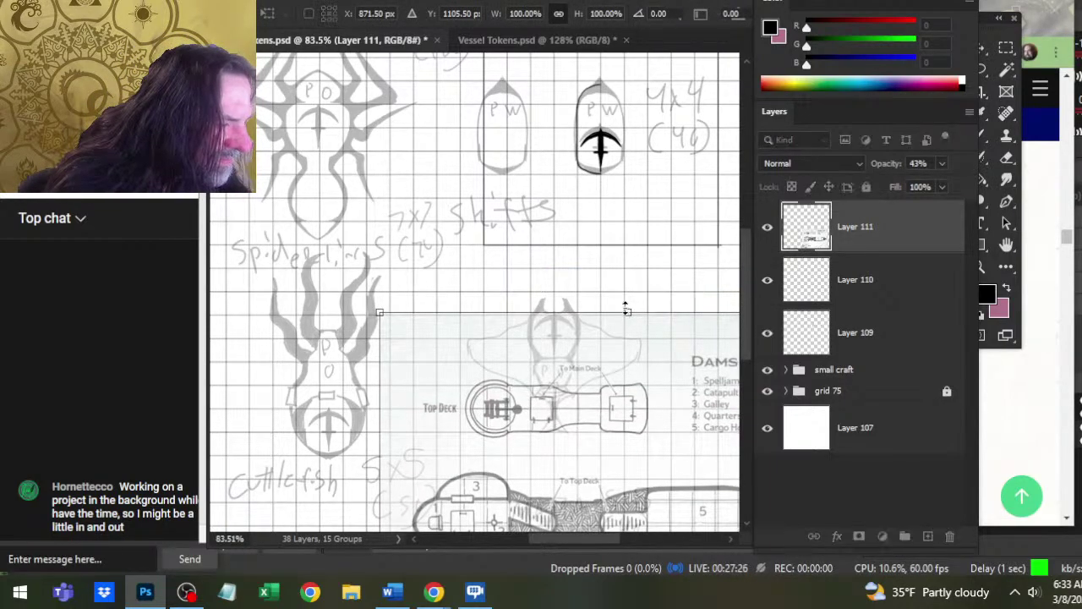
key(Return)
- Enlarge the plan slightly from its upper-left corner so the Top Deck squares match the document grid
key(z)
key(v)
drag(599, 402, 491, 309)
key(z)
key(m)
right_click(490, 309)
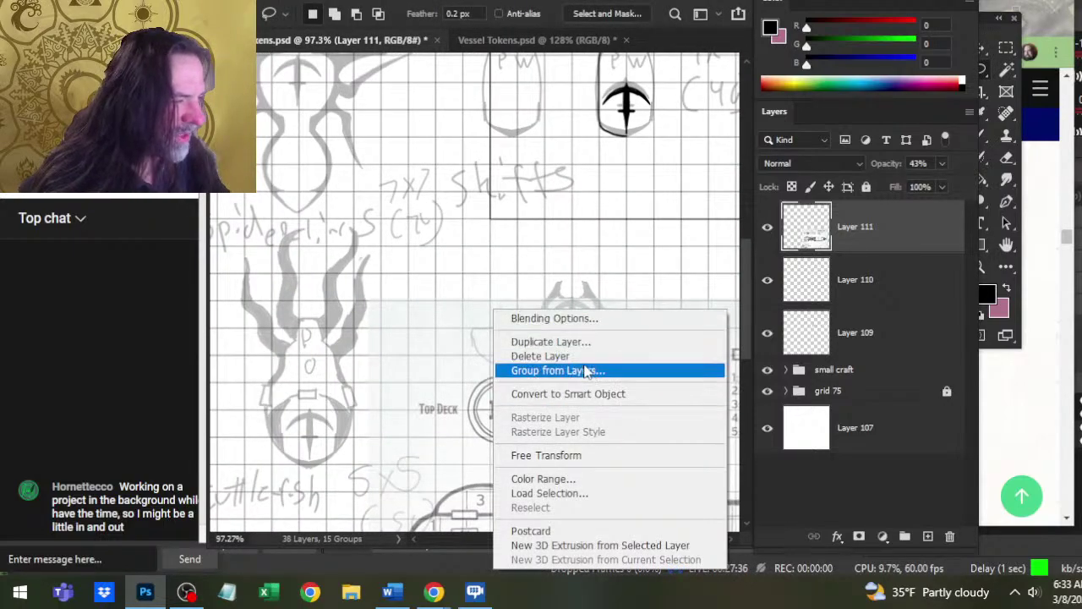
click(587, 454)
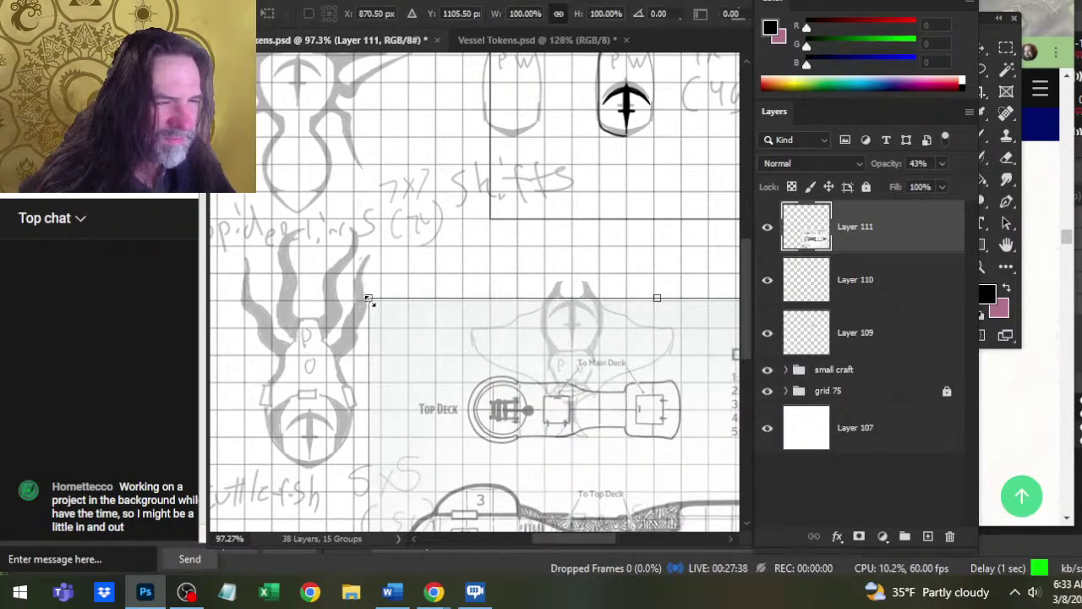
drag(369, 301, 359, 296)
key(Return)
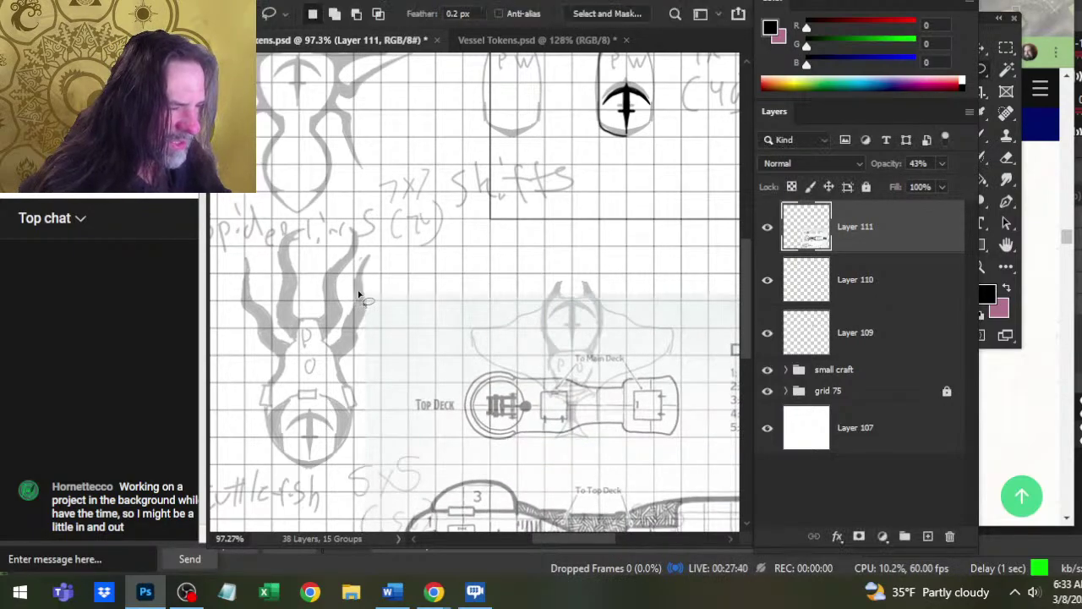
- Nudge the plan layer slightly down and right so the Top Deck lines up with the document grid
key(z)
mouse_move(592, 447)
mouse_down()
mouse_move(652, 435)
mouse_move(661, 457)
mouse_move(653, 438)
mouse_up()
key(v)
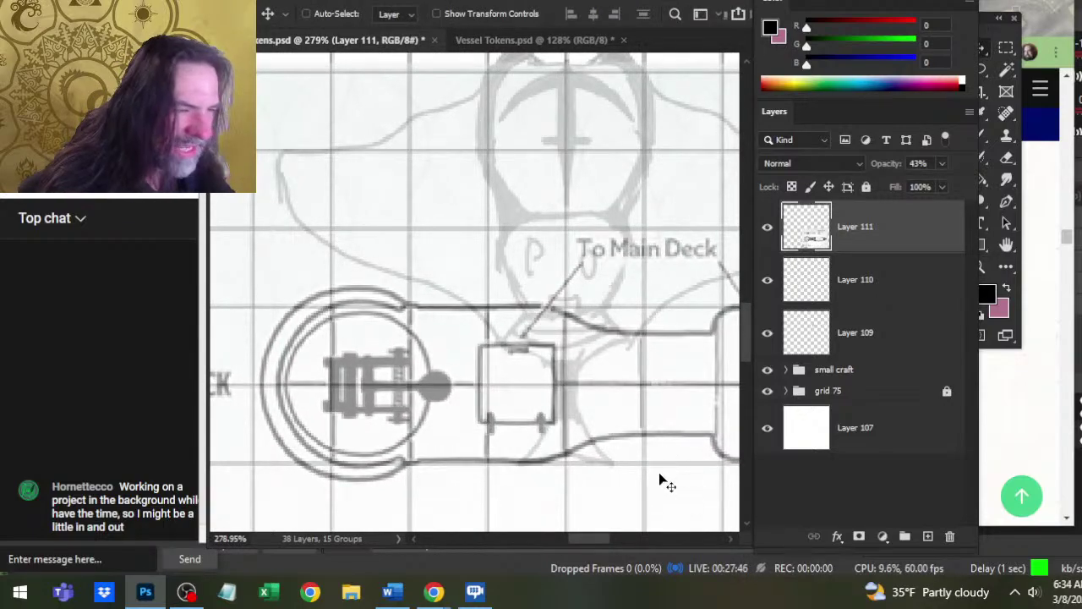
key(Down)
key(Right)
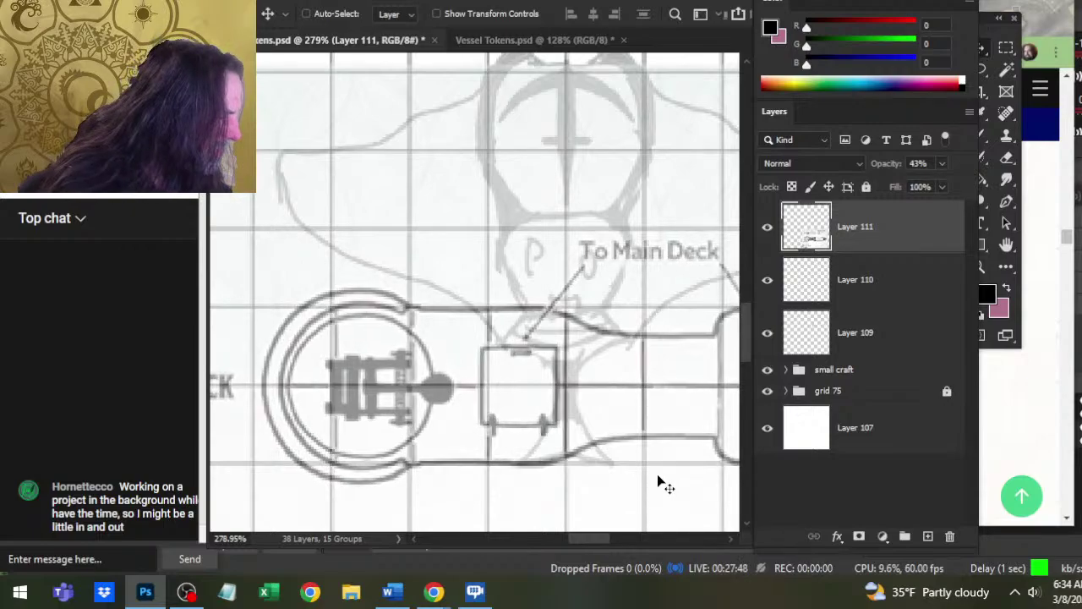
key(Right)
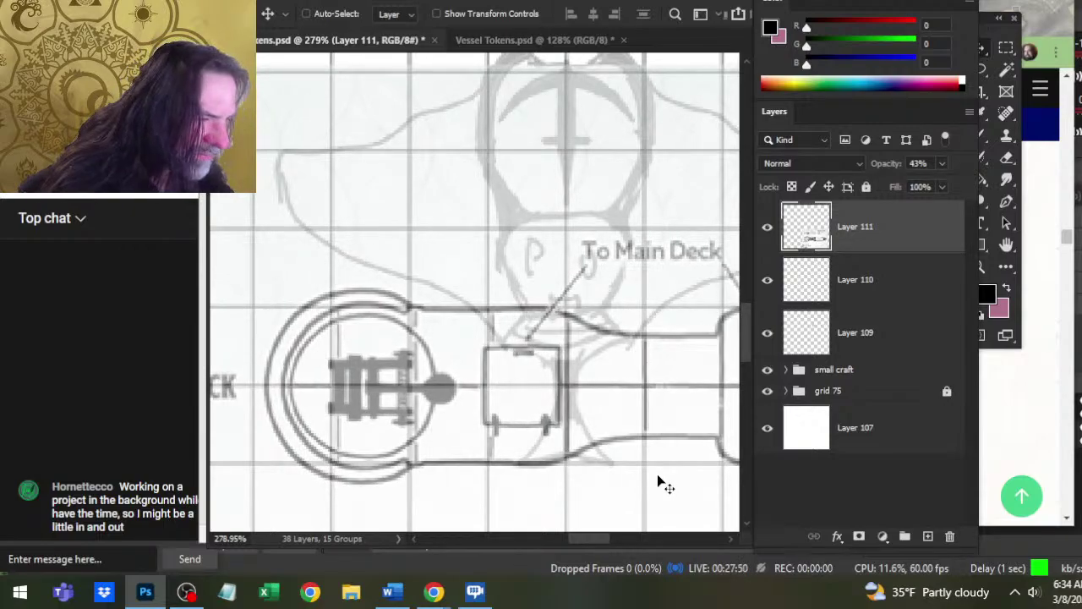
key(Left)
key(Right)
key(Left)
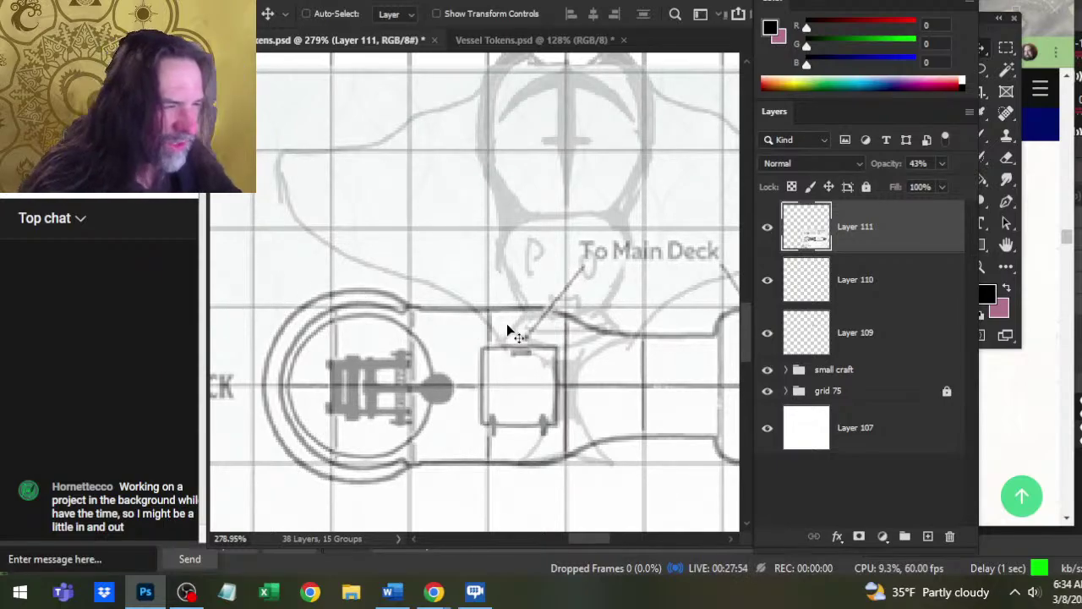
- Select Layer 110 and trace part of the Top Deck's upper outline in black with a size 2 brush, redoing the first stroke
key(z)
click(463, 296)
key(b)
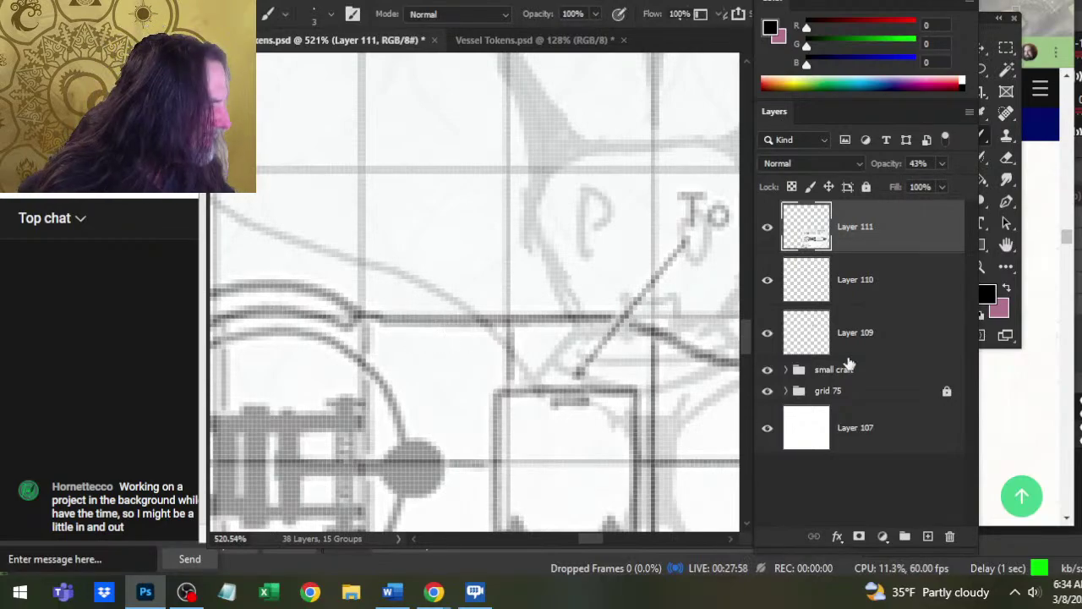
click(770, 288)
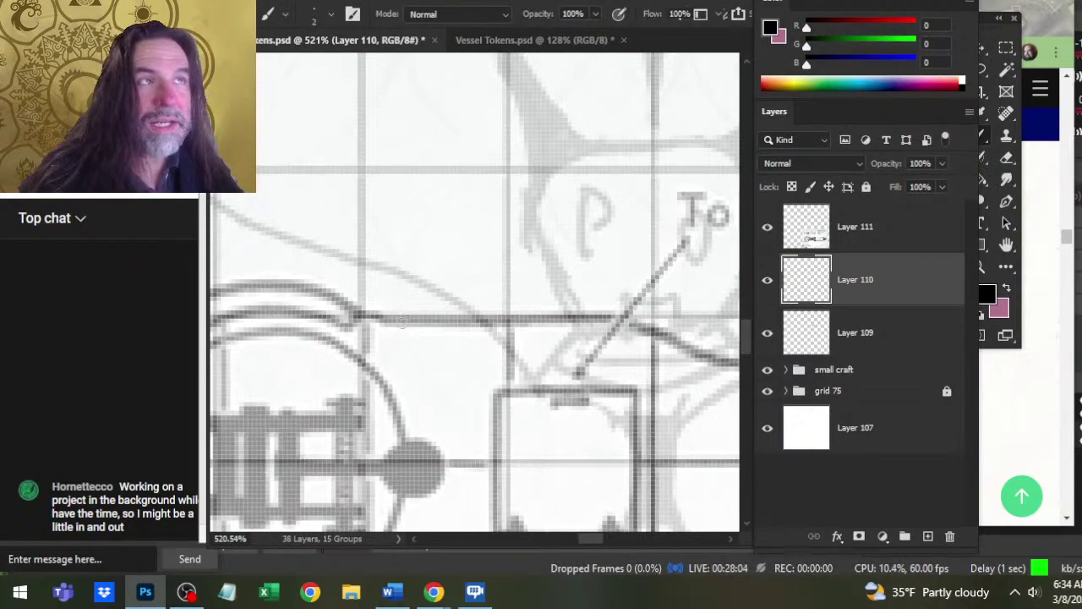
drag(403, 321, 562, 320)
key(ctrl+z)
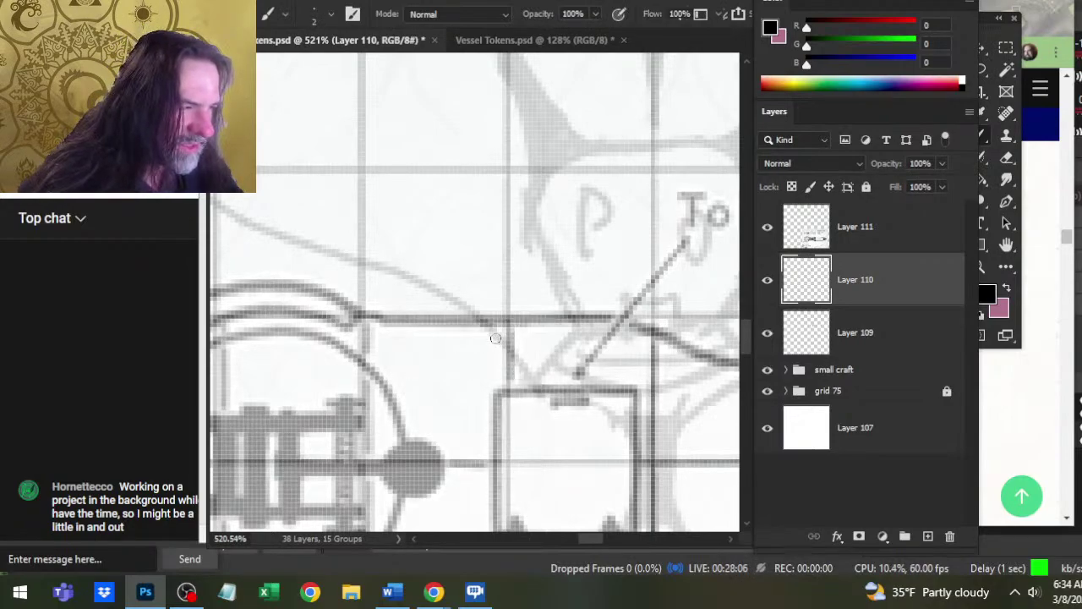
drag(419, 320, 574, 319)
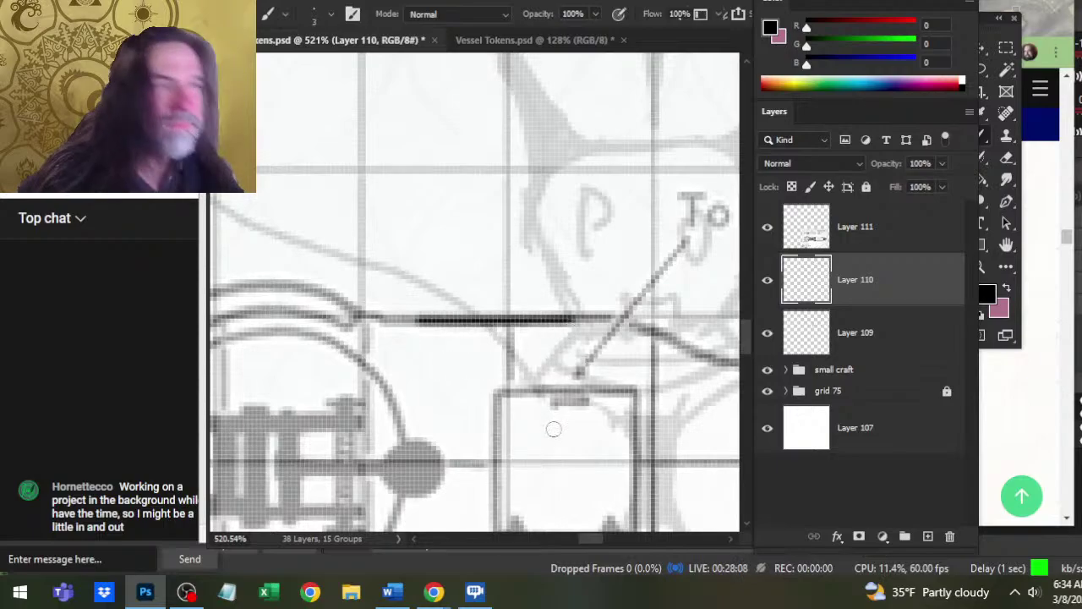
- Redo the black stroke along the Top Deck's upper outline, comparing brush sizes 3 and 4 and leaving a straight stroke
key(ctrl+z)
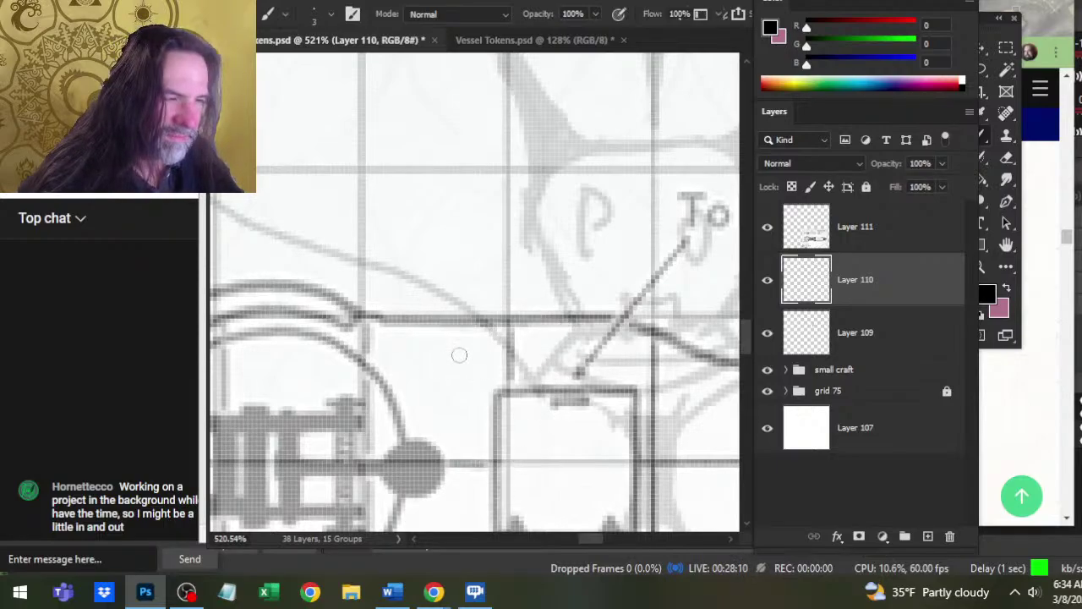
drag(404, 322, 573, 381)
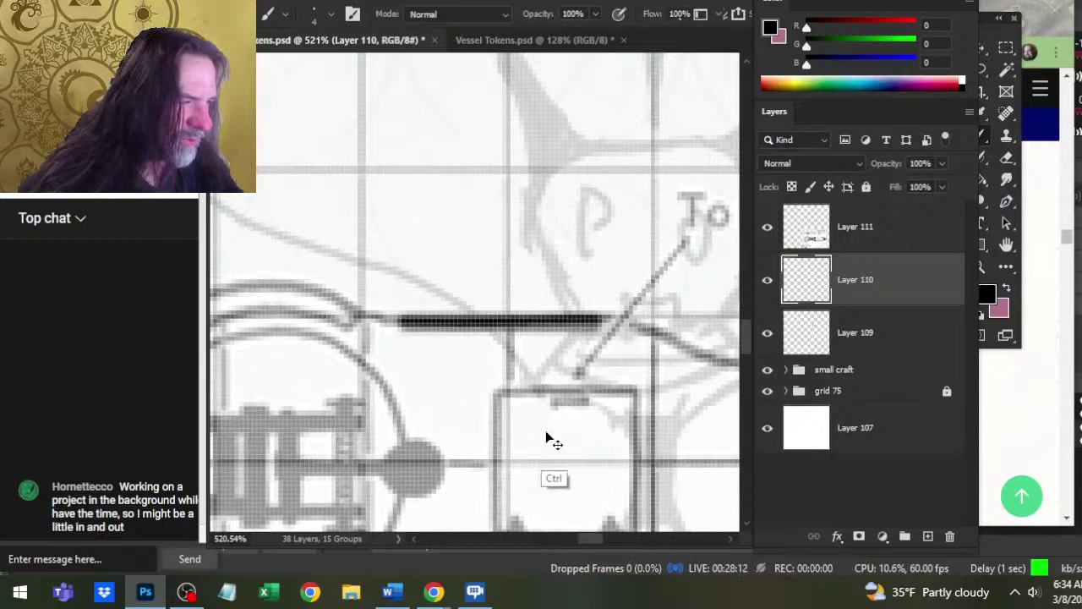
key(ctrl+z)
mouse_move(407, 319)
mouse_down()
mouse_move(444, 362)
mouse_move(567, 446)
mouse_up()
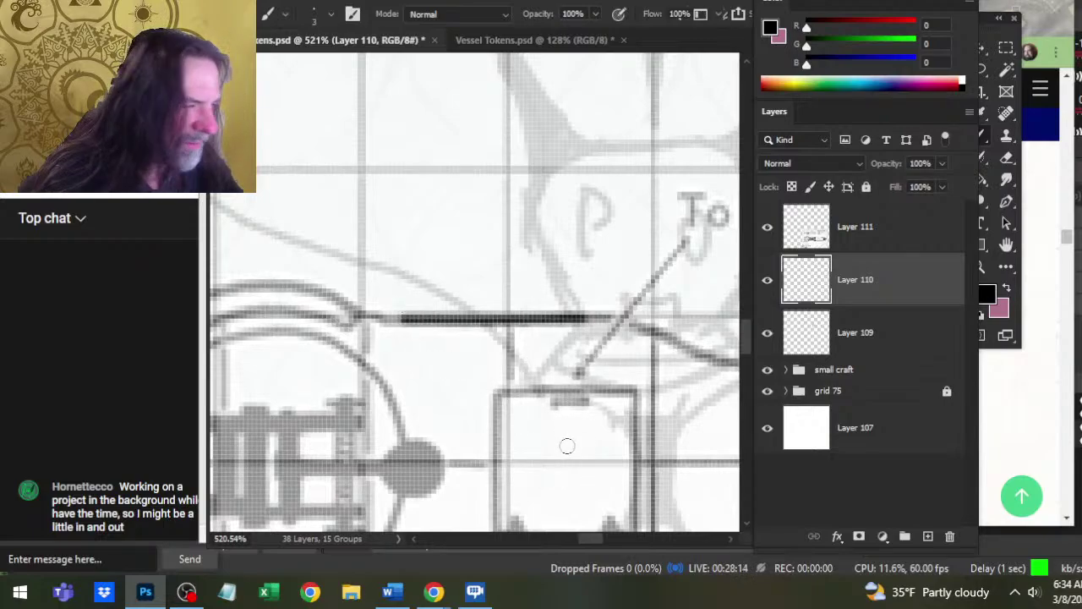
key(ctrl+z)
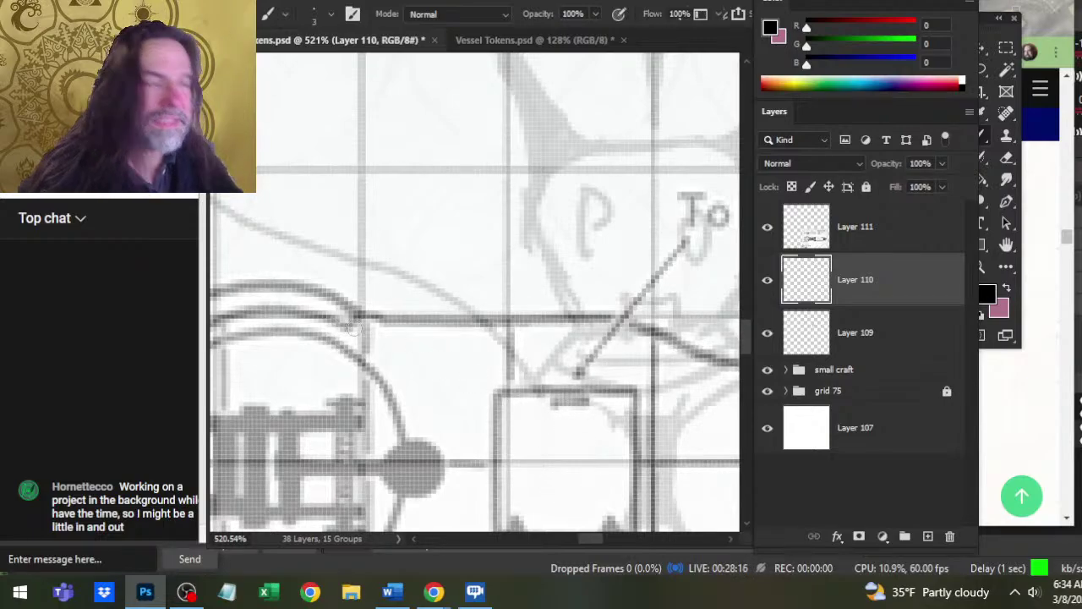
mouse_move(419, 317)
mouse_down()
mouse_move(446, 358)
mouse_move(600, 363)
mouse_move(586, 370)
mouse_up()
key(ctrl+z)
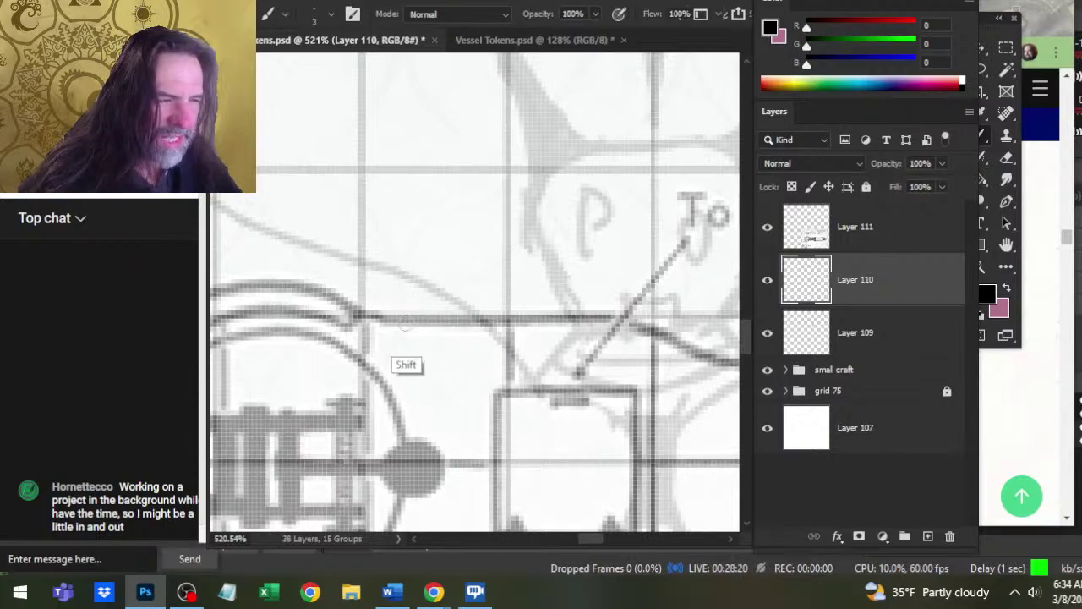
drag(406, 320, 643, 321)
- Paint a vertical black test stroke with a size 5 brush across the wall below room 3 on the Main Deck
key(z)
drag(608, 432, 568, 433)
mouse_move(568, 433)
mouse_down()
mouse_move(545, 397)
mouse_move(514, 264)
mouse_move(558, 272)
mouse_up()
key(b)
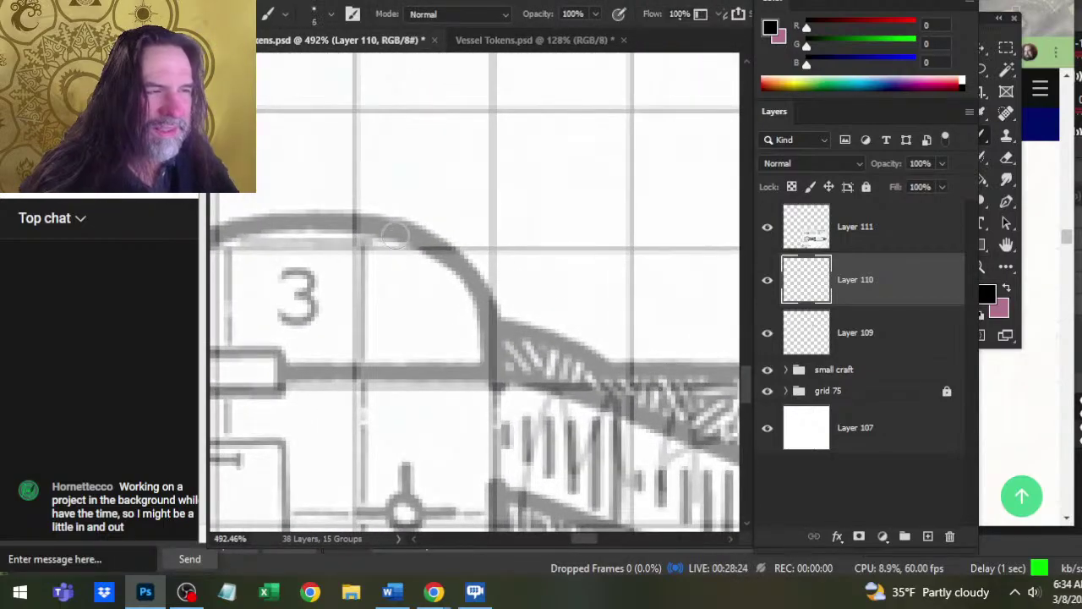
drag(369, 358, 456, 287)
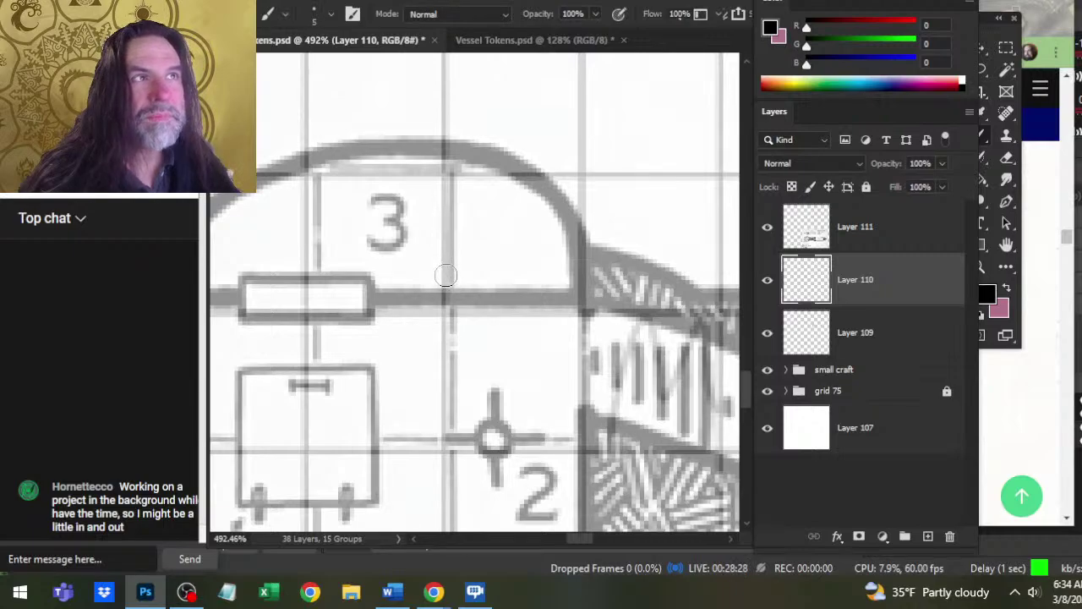
drag(448, 251, 448, 403)
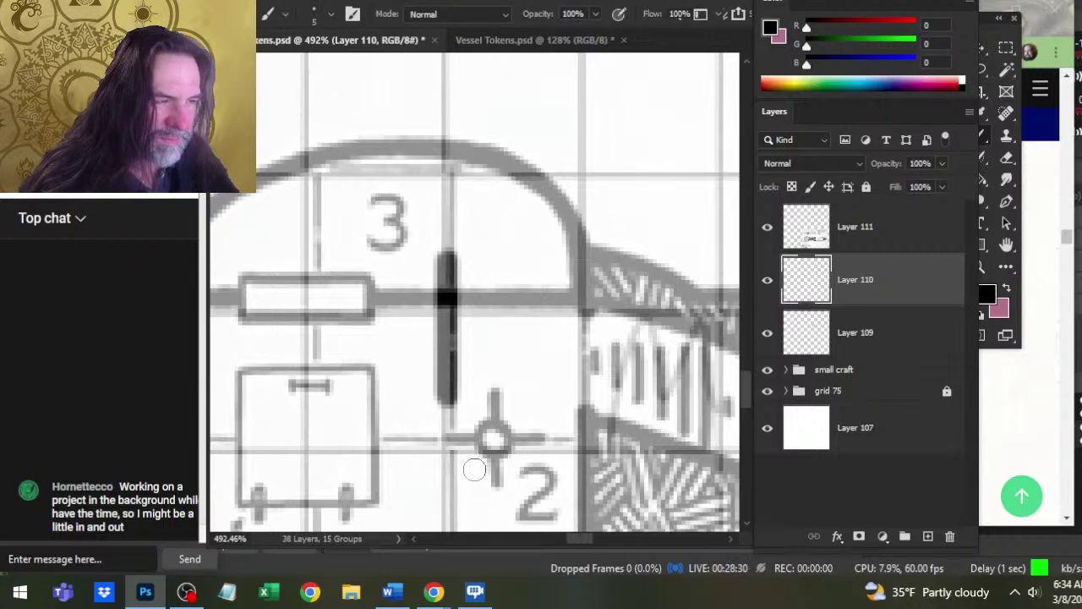
- Place Layer 111 beneath Layer 110 and set its opacity to 100%
mouse_move(850, 248)
mouse_down()
mouse_move(888, 222)
mouse_move(890, 237)
mouse_up()
click(883, 299)
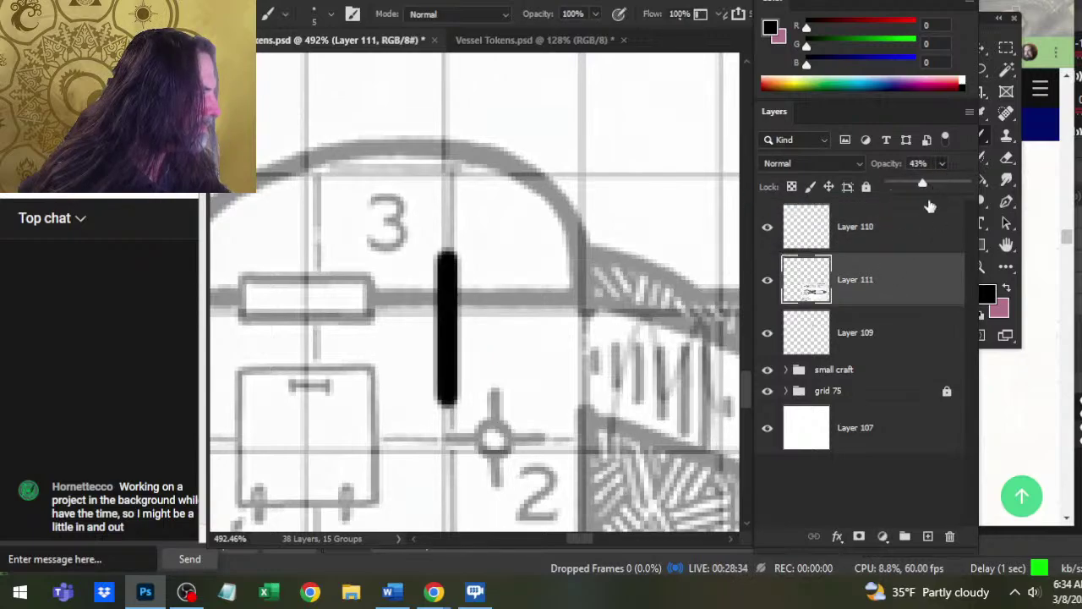
drag(950, 189, 968, 184)
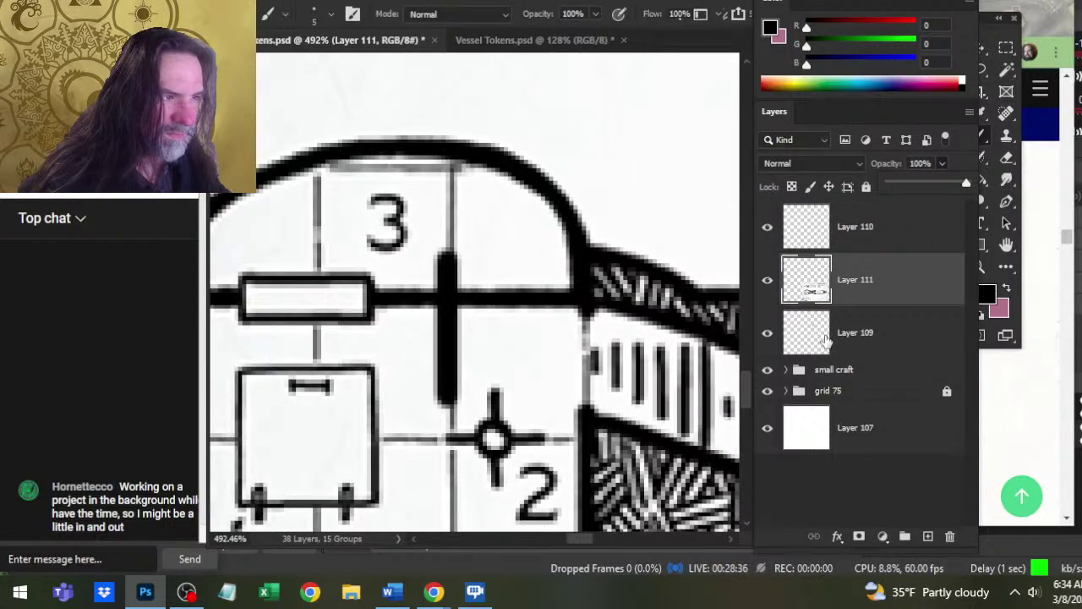
key(ctrl+z)
key(ctrl+shift+z)
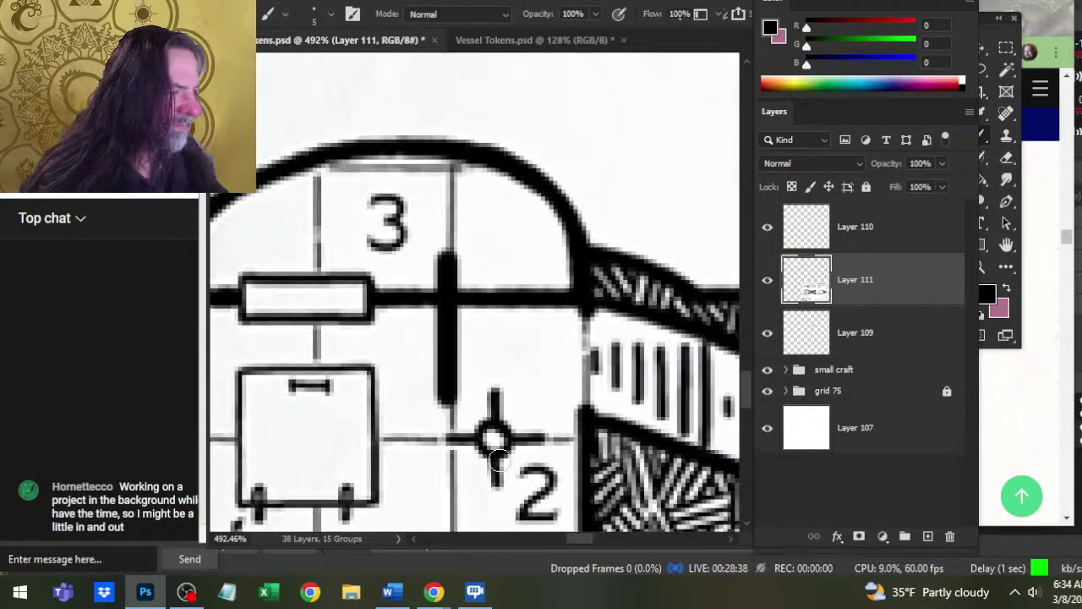
- Erase the test stroke below room 3 on Layer 110 and replace it with a straight vertical size 4 brush stroke
click(843, 232)
key(e)
drag(447, 254, 448, 406)
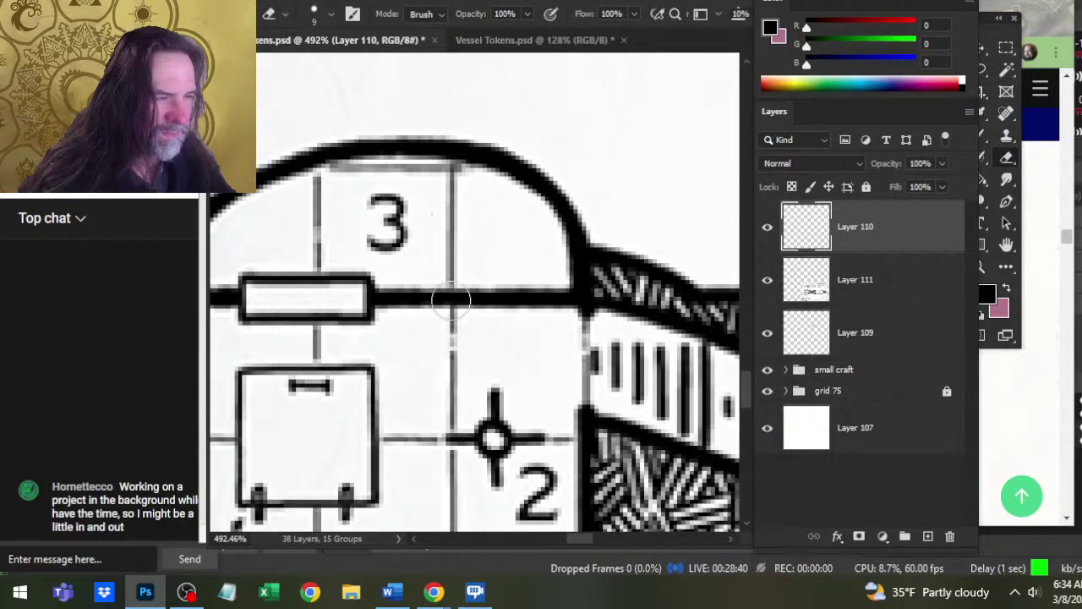
key(b)
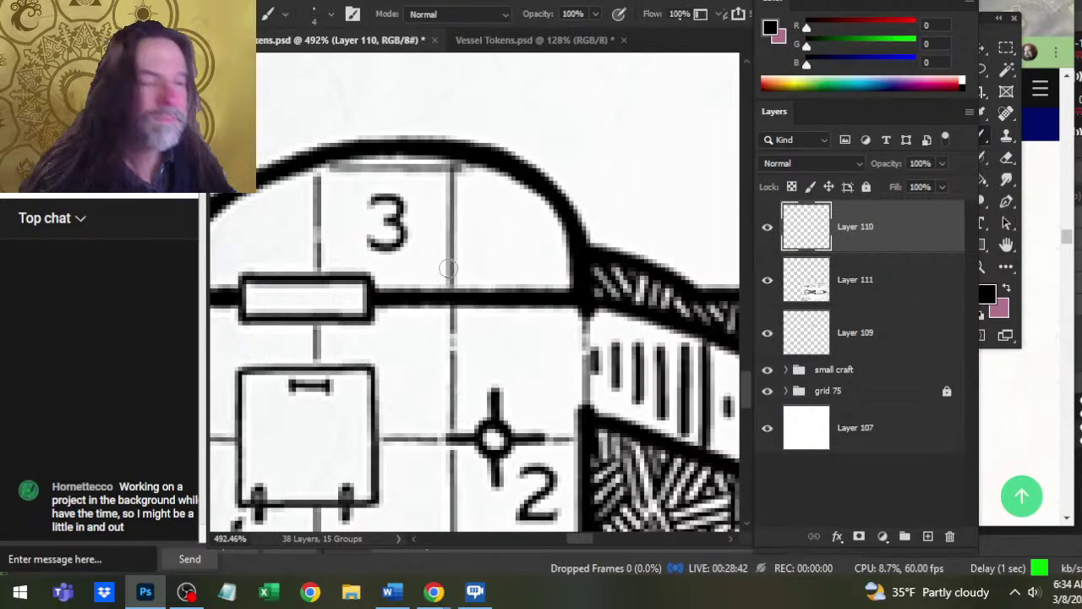
click(449, 239)
shift+click(448, 390)
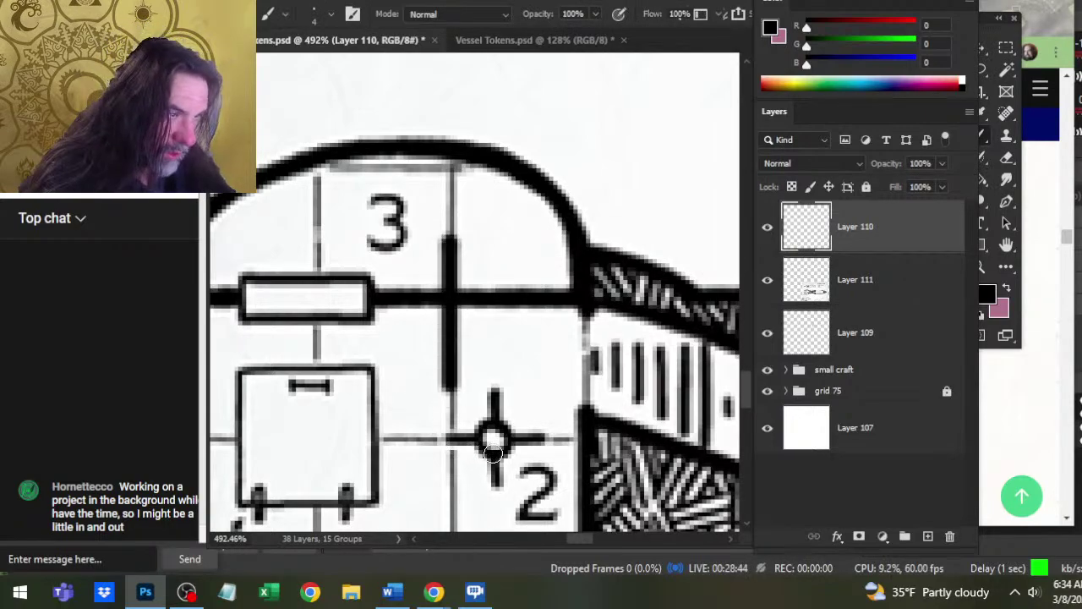
- Paint a short vertical size 3 brush stroke across the Top Deck's upper outline, between the turret and the hatch
key(z)
drag(550, 298, 431, 275)
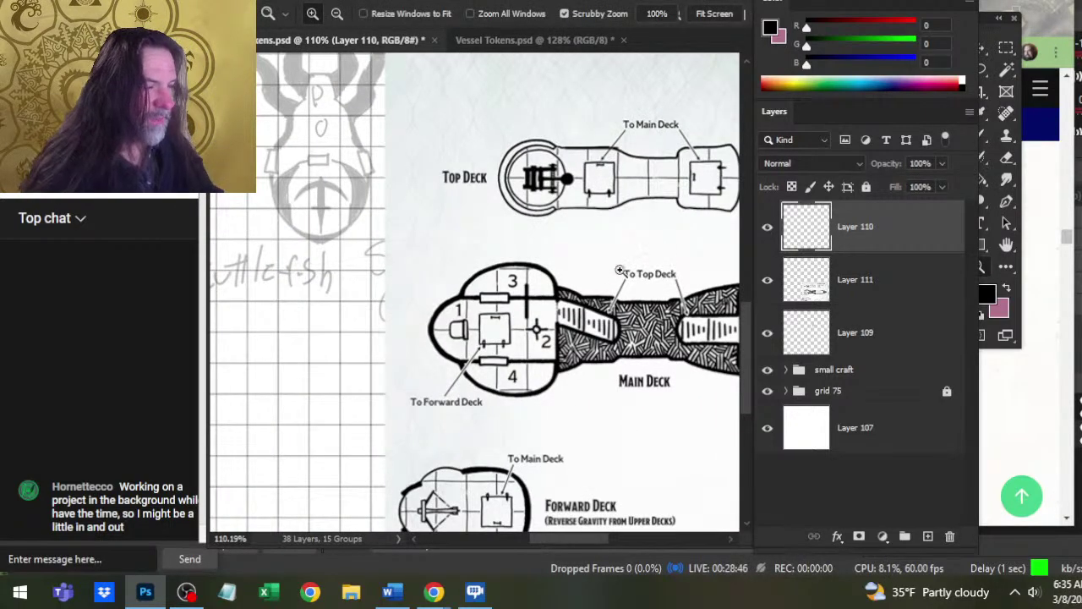
drag(584, 254, 519, 283)
drag(494, 217, 619, 306)
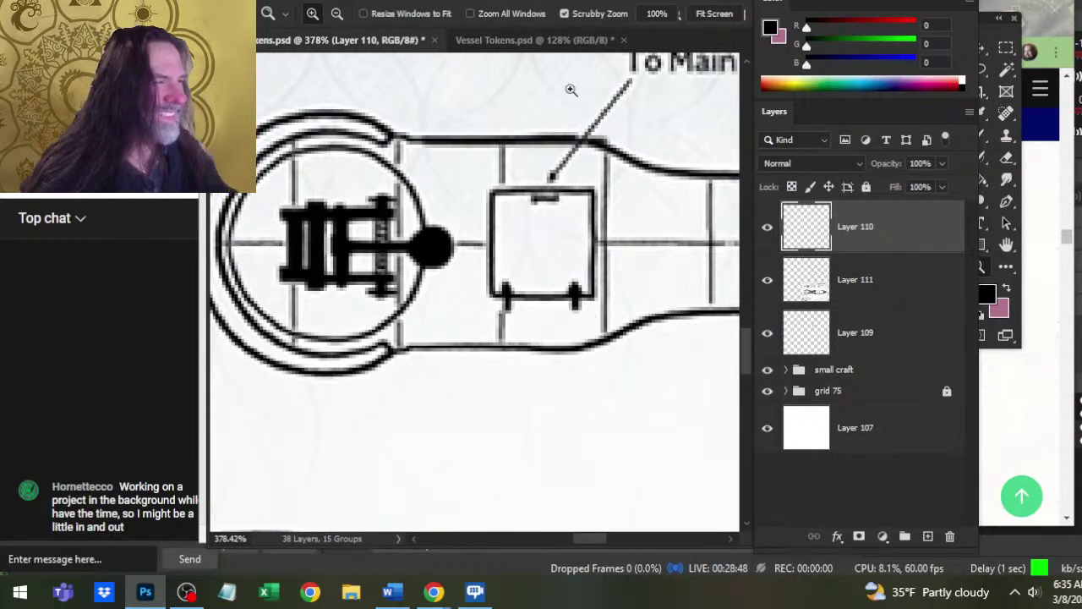
key(b)
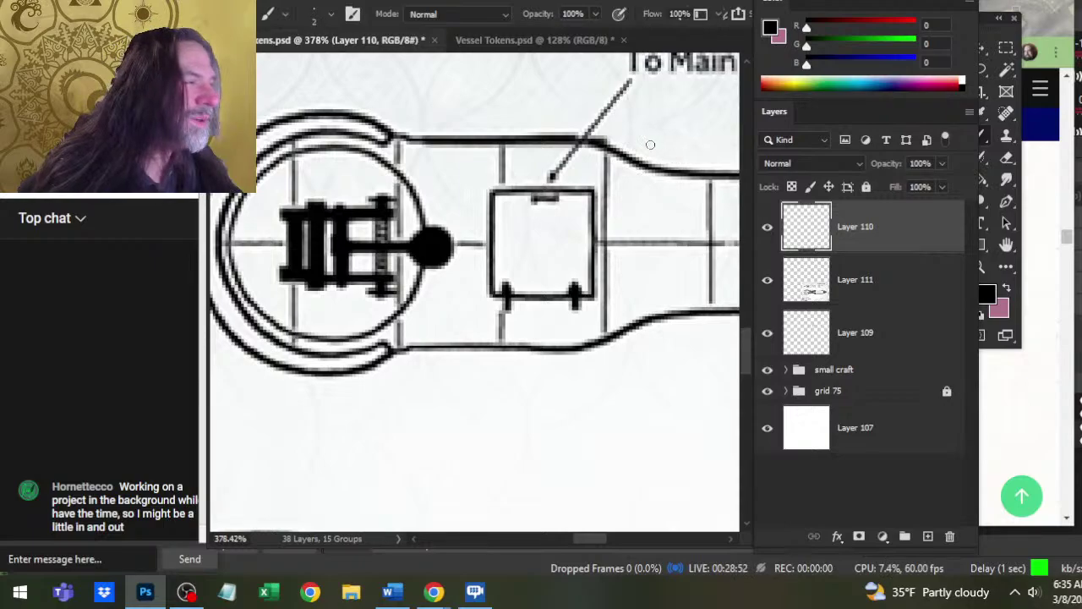
key(z)
drag(491, 141, 509, 180)
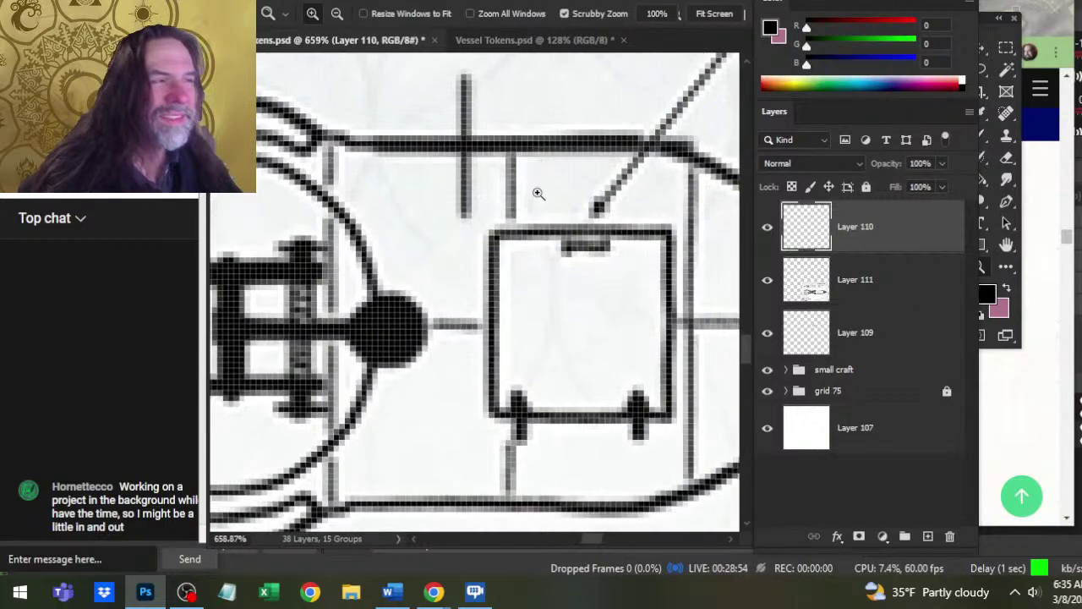
key(b)
drag(457, 88, 456, 215)
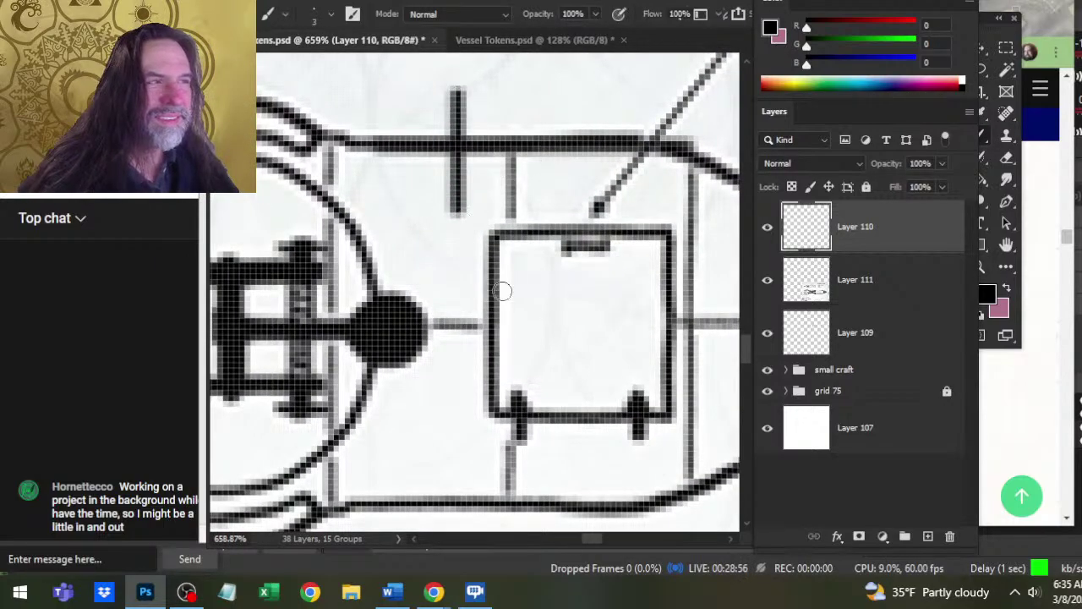
- Examine the test strokes against the Top Deck's line weights and toggle Layer 111 to see them over the sketches
key(z)
drag(558, 265, 542, 340)
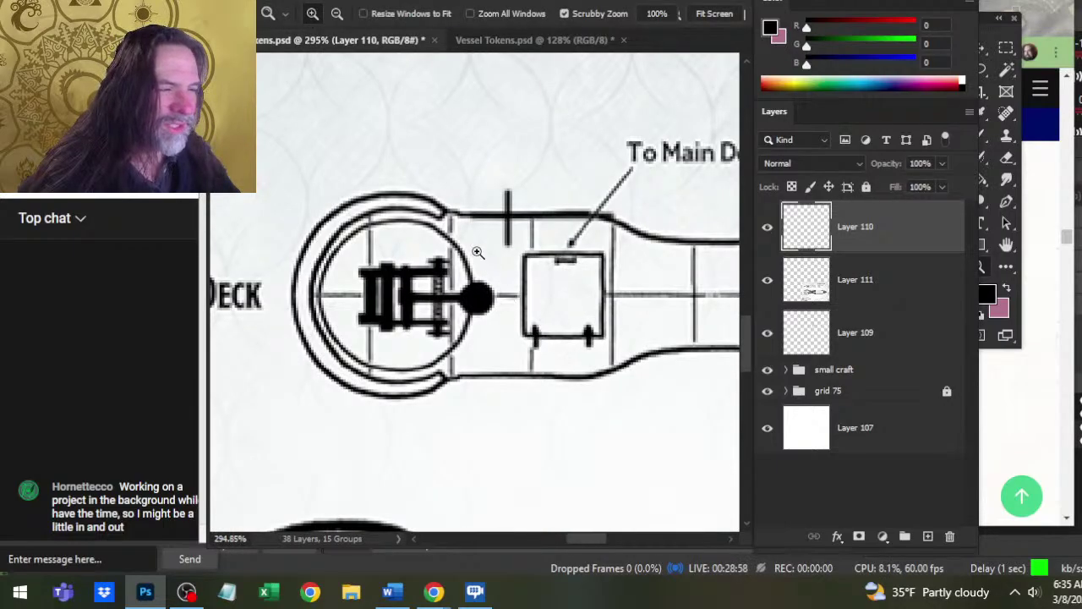
drag(421, 239, 478, 279)
key(space)
drag(627, 351, 450, 355)
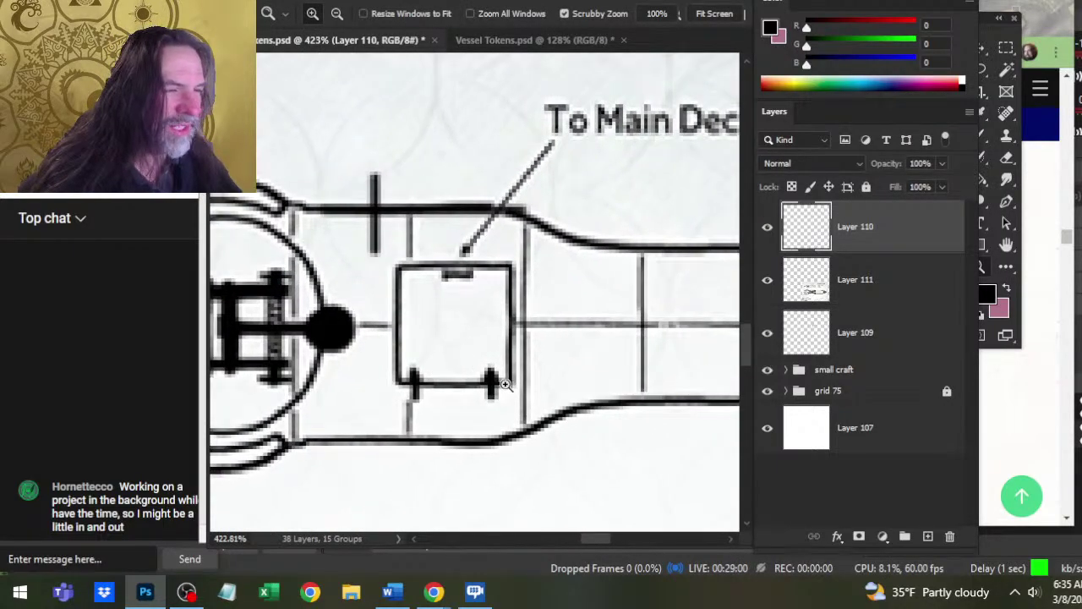
drag(504, 385, 456, 322)
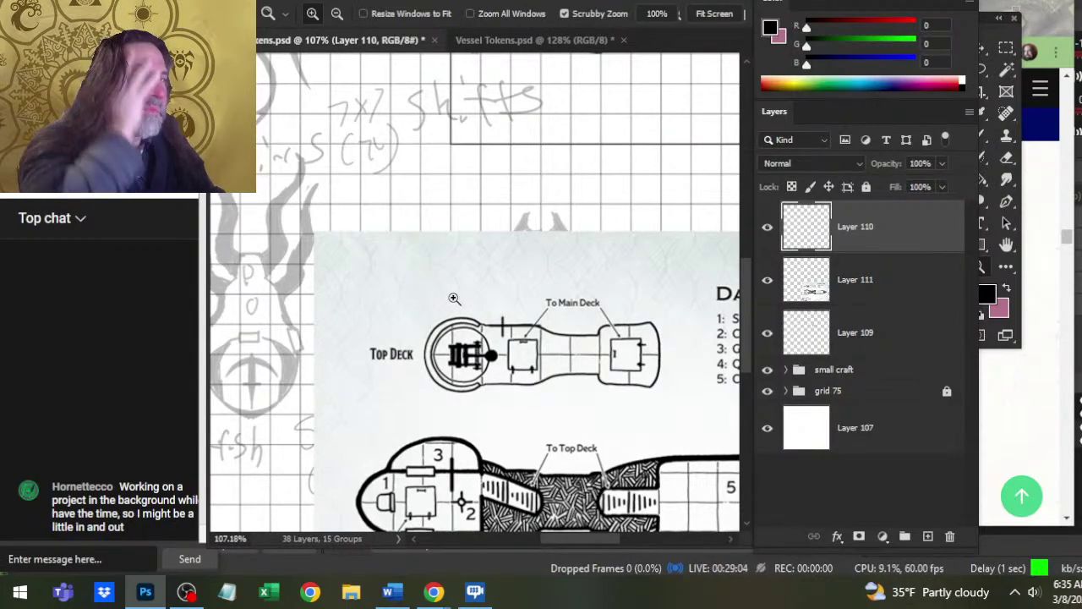
click(770, 284)
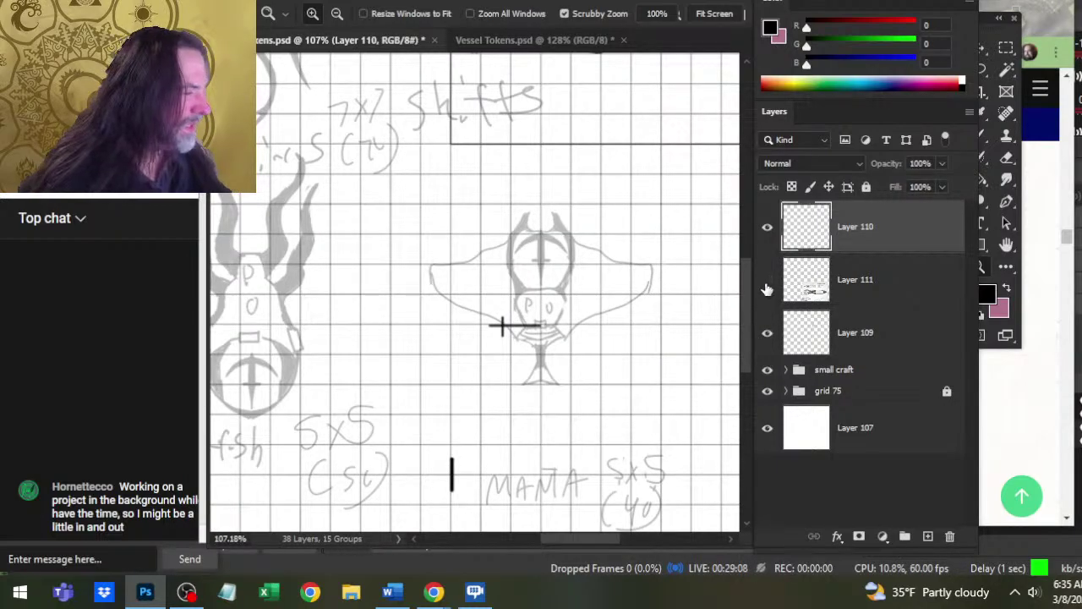
click(767, 280)
key(v)
drag(668, 404, 556, 382)
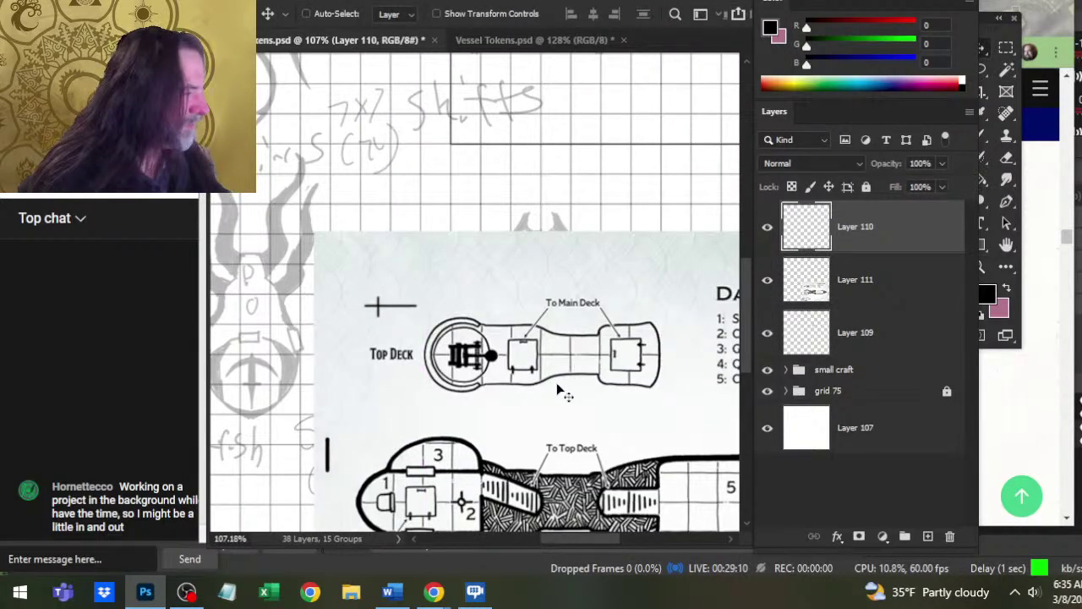
key(ctrl+z)
- Select Layer 111 and move the deck plan left and down, clear of the manta sketch
click(799, 279)
drag(618, 365, 394, 372)
drag(452, 428, 563, 371)
- Remove the paper background around the deck drawings on Layer 111 by selecting it with the Magic Wand and deleting it
key(w)
click(630, 258)
key(Delete)
key(ctrl+d)
key(v)
key(w)
click(609, 506)
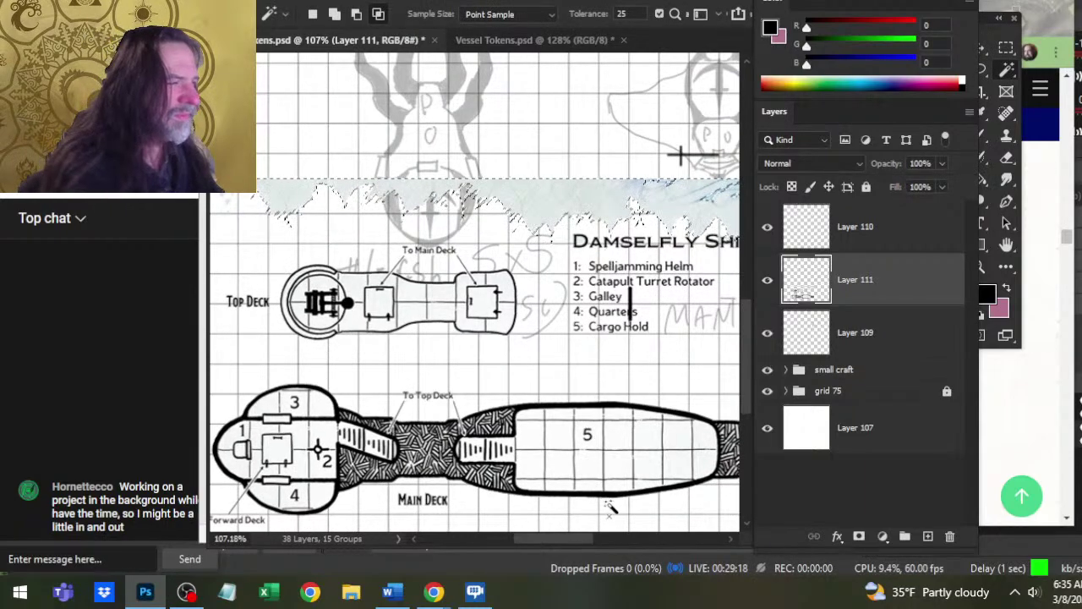
key(Delete)
key(ctrl+d)
- Reposition the deck plan on Layer 111 up beside the skiff sketches, toggling its visibility to check it against the sketches
key(l)
key(v)
drag(674, 391, 598, 423)
key(e)
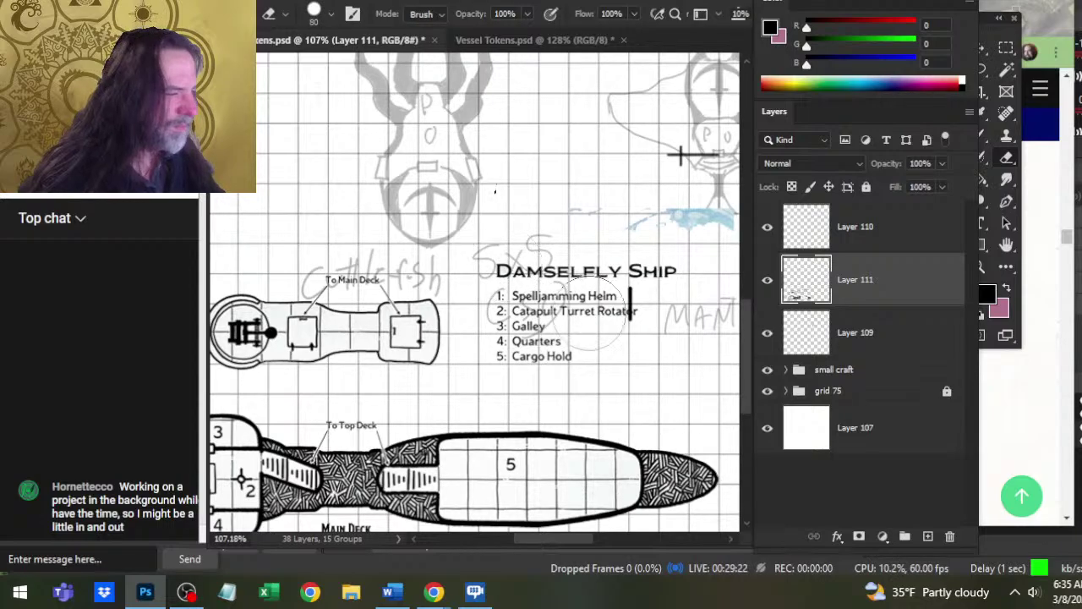
click(767, 280)
click(767, 280)
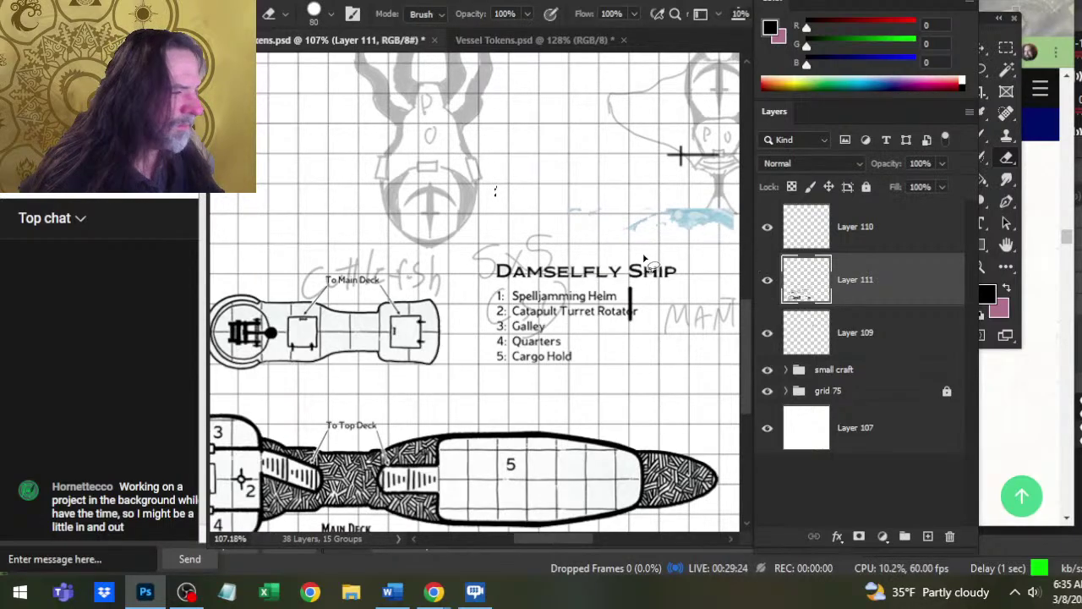
mouse_move(532, 356)
mouse_down()
mouse_move(542, 258)
mouse_move(656, 271)
mouse_move(643, 328)
mouse_up()
key(v)
drag(664, 162, 560, 318)
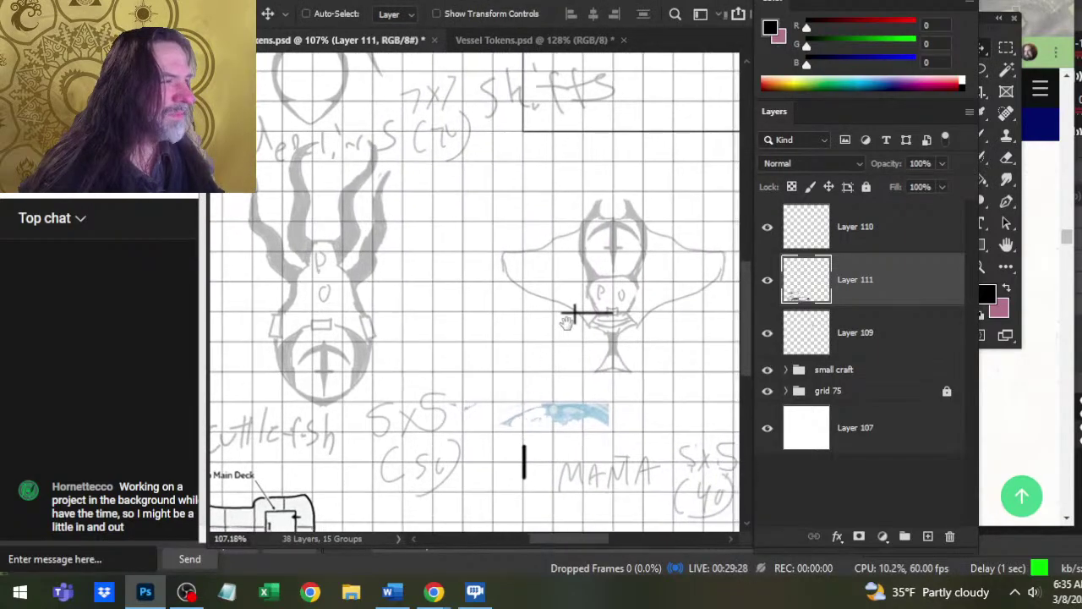
mouse_move(554, 414)
mouse_down()
mouse_move(553, 346)
mouse_move(643, 102)
mouse_up()
drag(590, 217, 481, 362)
drag(549, 387, 584, 340)
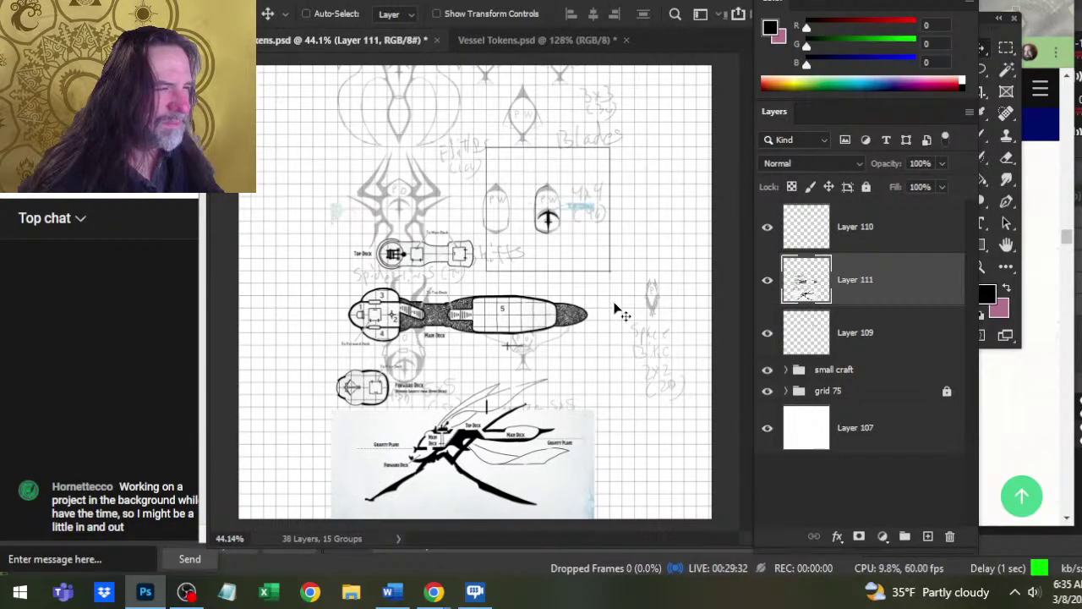
- Toggle Layers 110 and 109 to check which holds the skiff's line art, and select Layer 110 for the Brush
key(ctrl+space)
drag(574, 227, 642, 256)
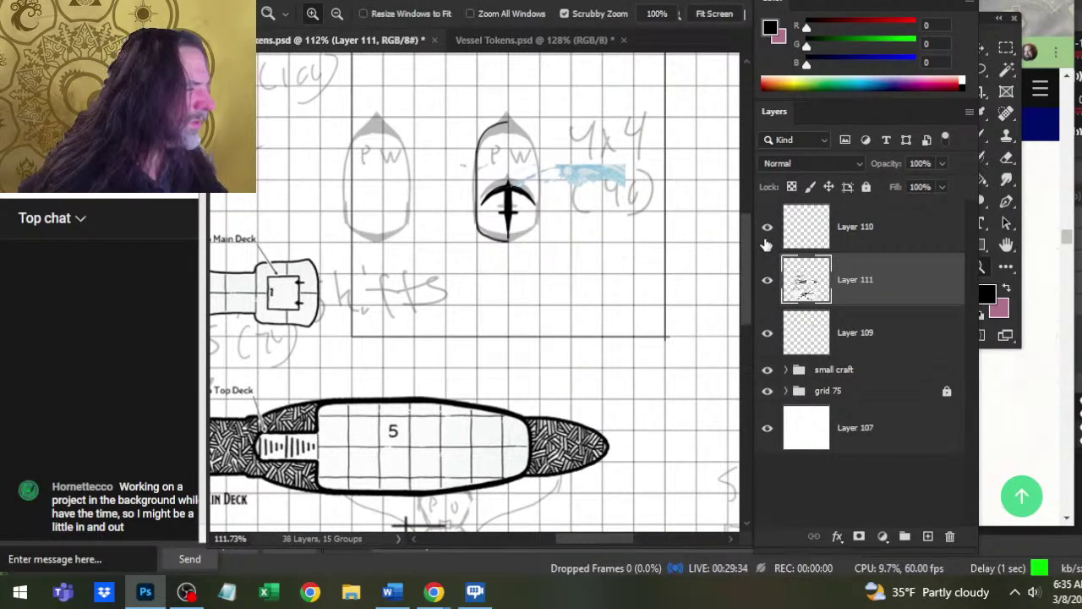
click(765, 239)
click(771, 234)
click(766, 337)
click(766, 337)
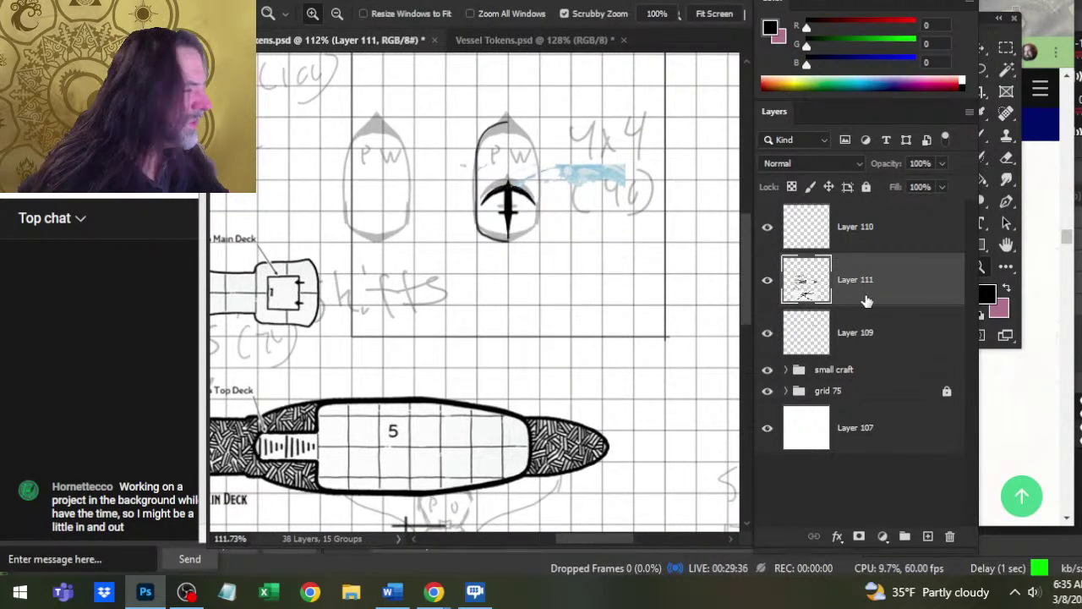
click(862, 228)
key(b)
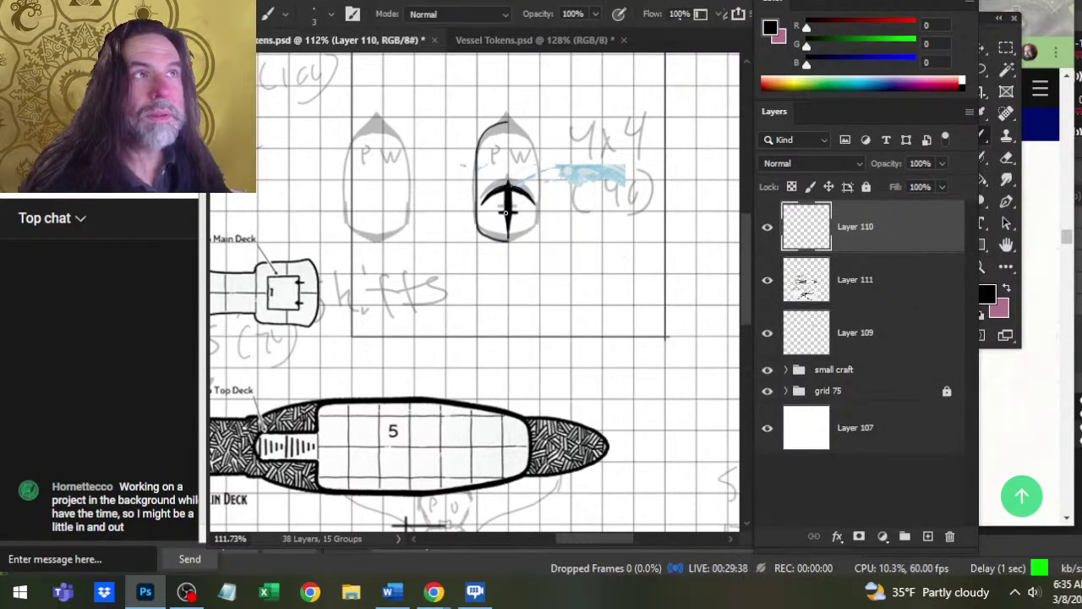
- Compare the skiff's black outline and ballista with the line weights of the Damselfly deck plans
drag(529, 211, 624, 230)
drag(459, 237, 498, 364)
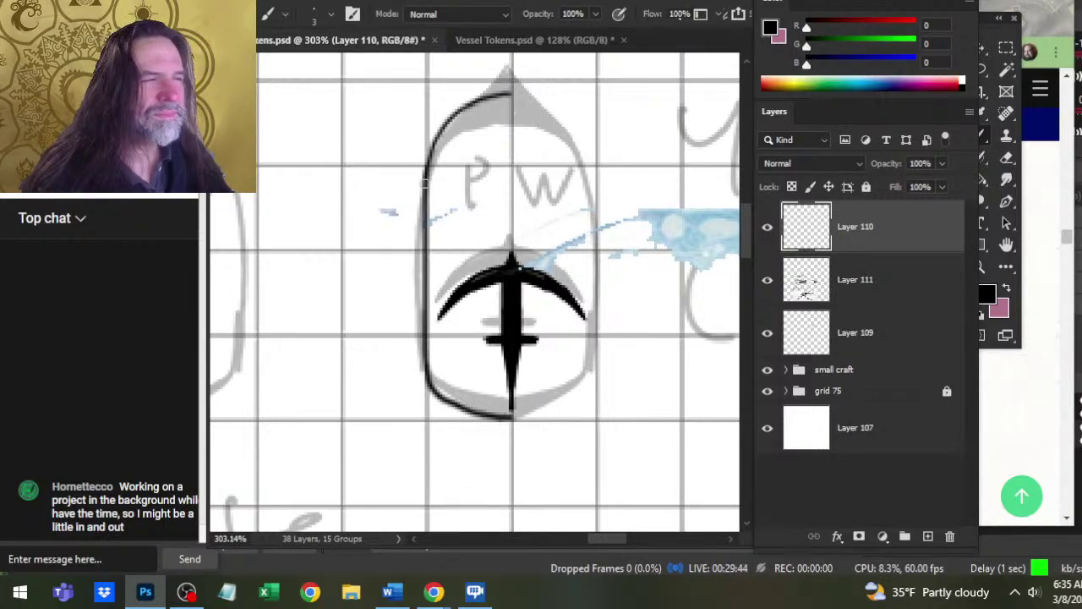
key(z)
drag(401, 296, 352, 358)
mouse_move(441, 469)
mouse_down()
mouse_move(570, 277)
mouse_move(586, 231)
mouse_up()
mouse_move(484, 496)
mouse_down()
mouse_move(524, 337)
mouse_move(561, 361)
mouse_move(566, 434)
mouse_move(547, 495)
mouse_up()
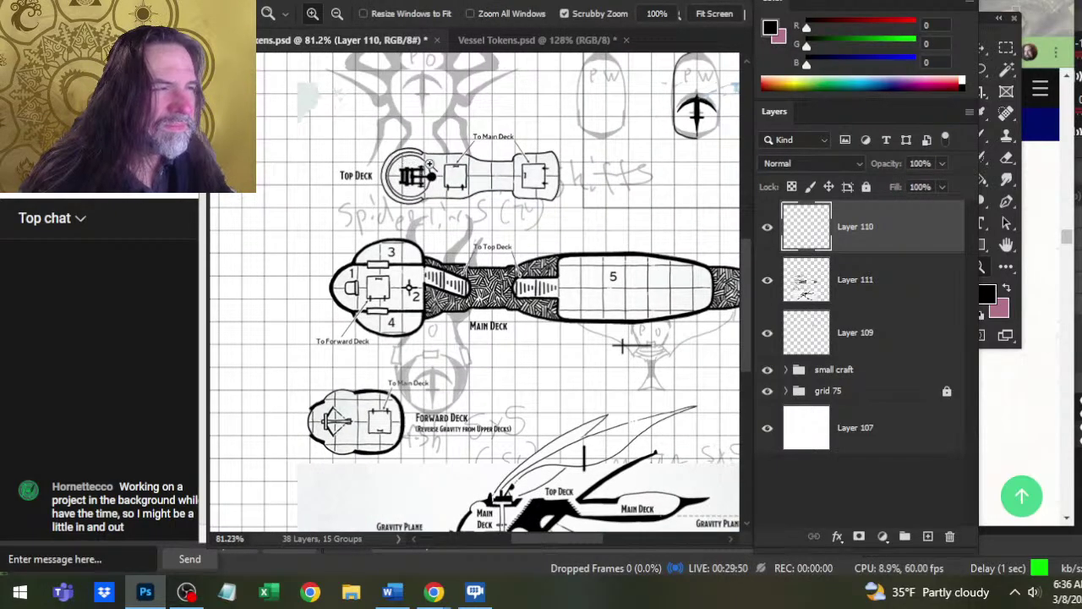
drag(429, 164, 379, 176)
drag(618, 261, 526, 339)
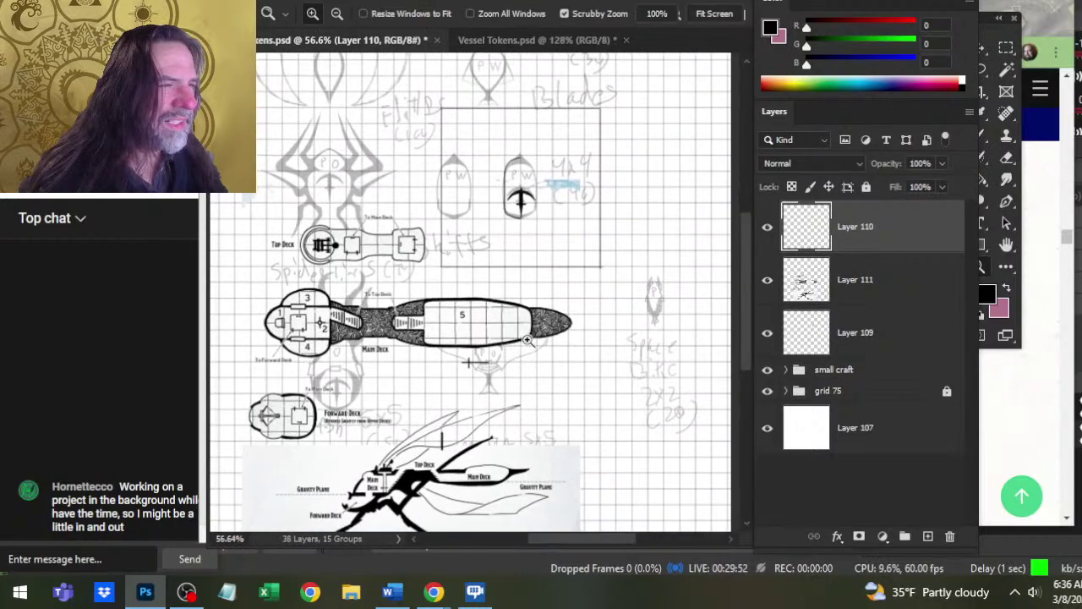
- Switch to the D&D Beyond browser page, go back to the Spelljammer contents and bring up the Space Galleon deck plans
key(alt+Tab)
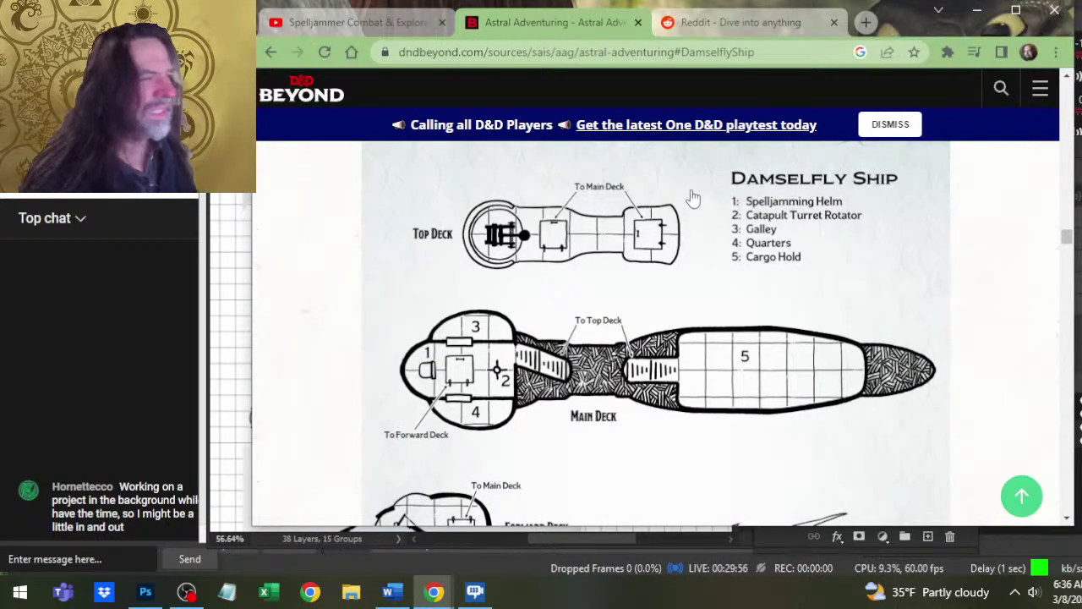
key(alt+Left)
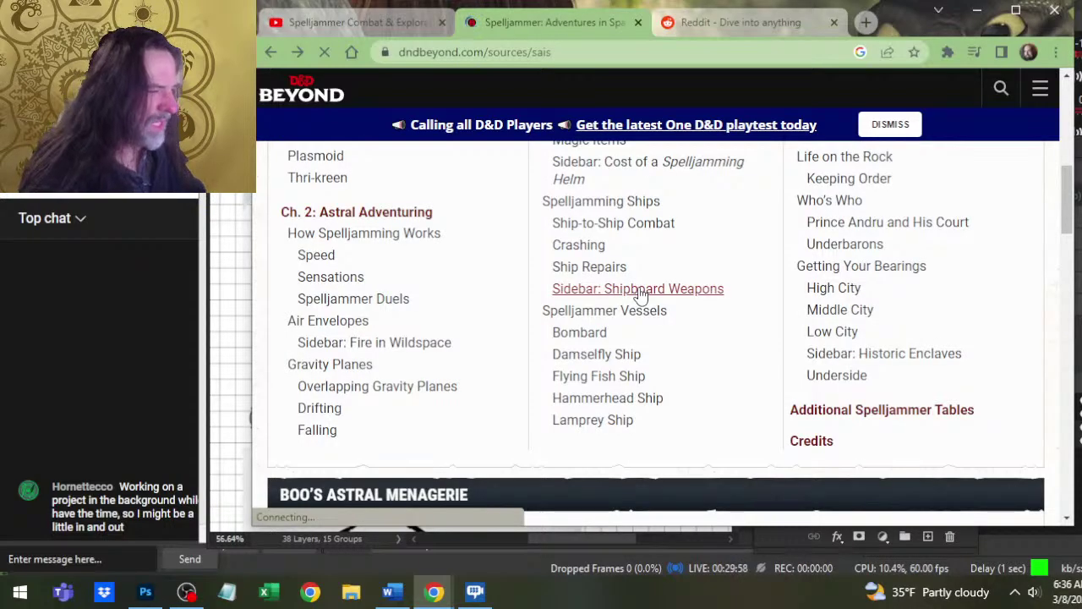
scroll(742, 366, up, 3)
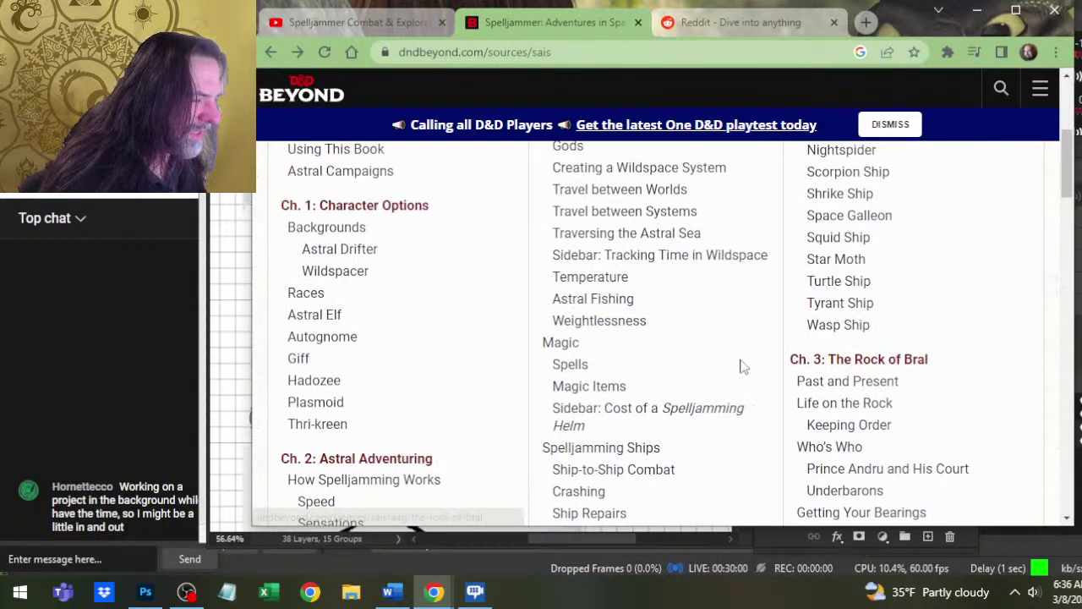
scroll(742, 366, down, 1)
scroll(761, 372, up, 2)
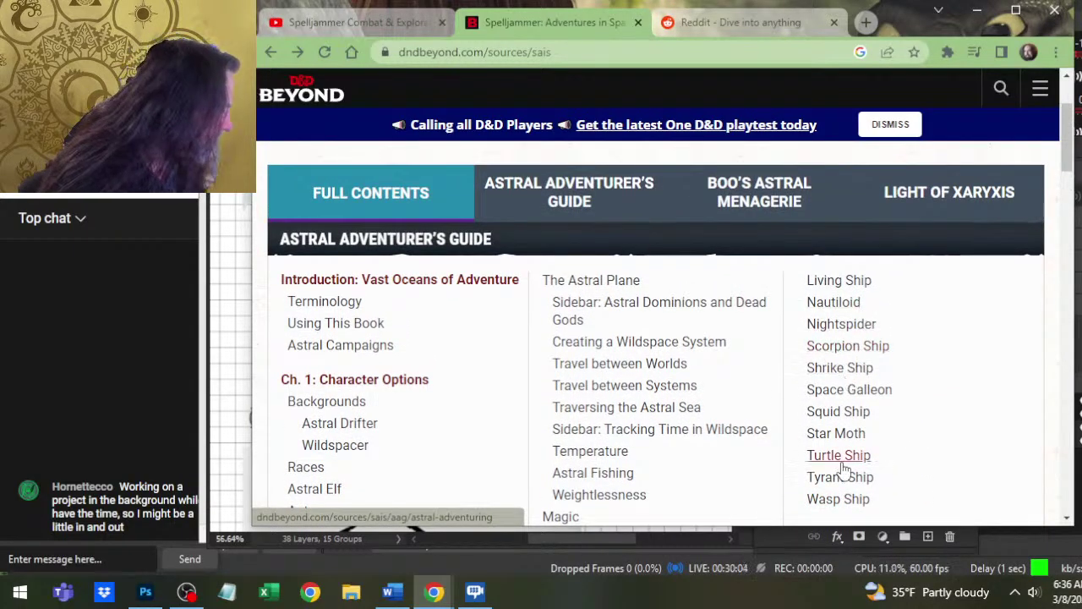
click(848, 392)
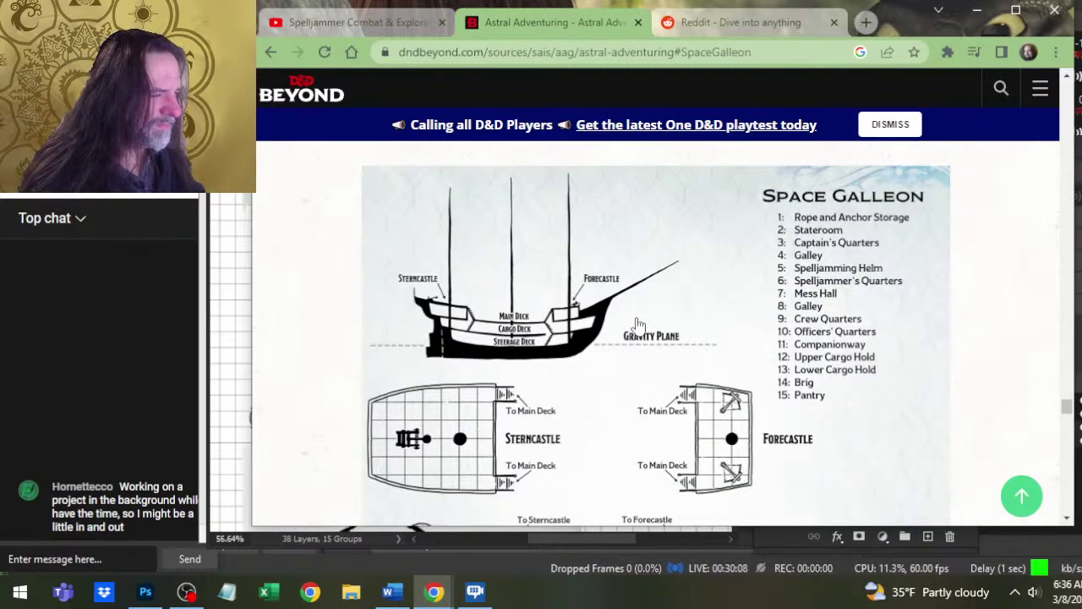
scroll(541, 406, down, 3)
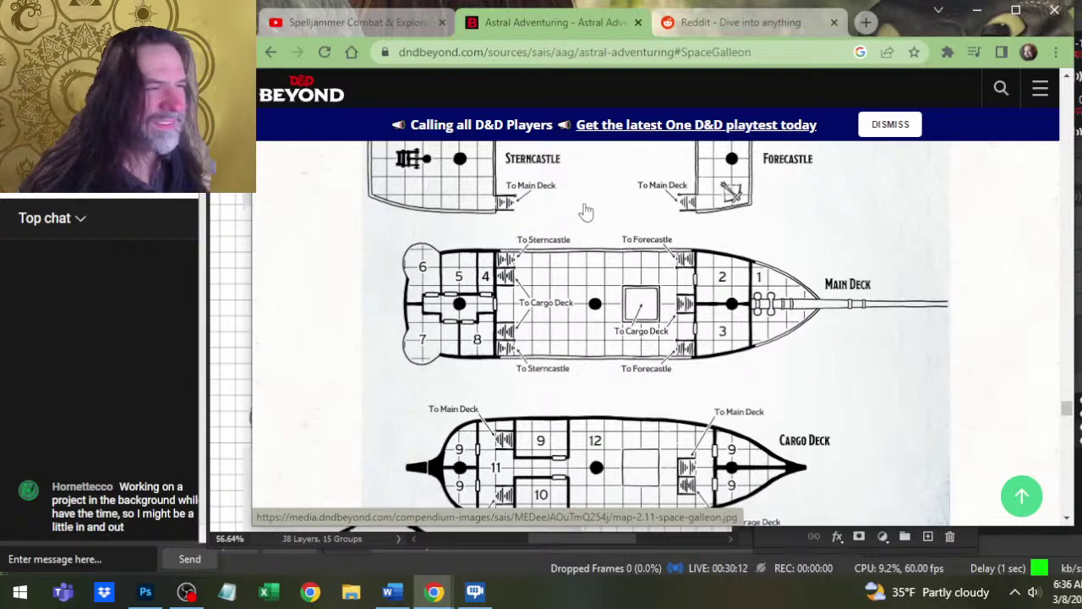
- Copy the Space Galleon plan image from the article and try pasting it into the token document in Photoshop, undoing each paste
right_click(450, 191)
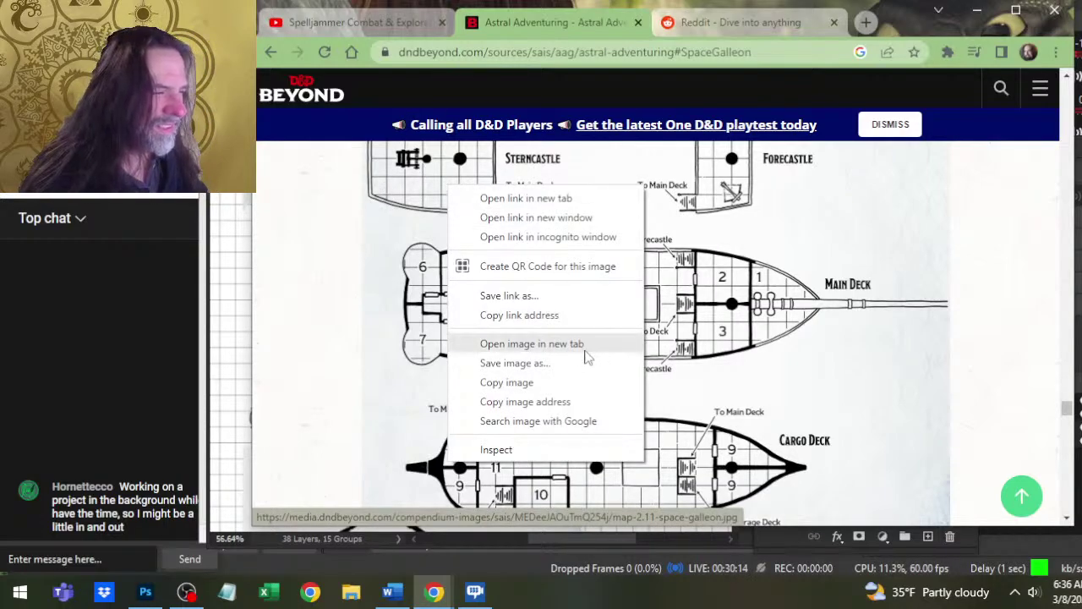
click(570, 382)
key(alt+Tab)
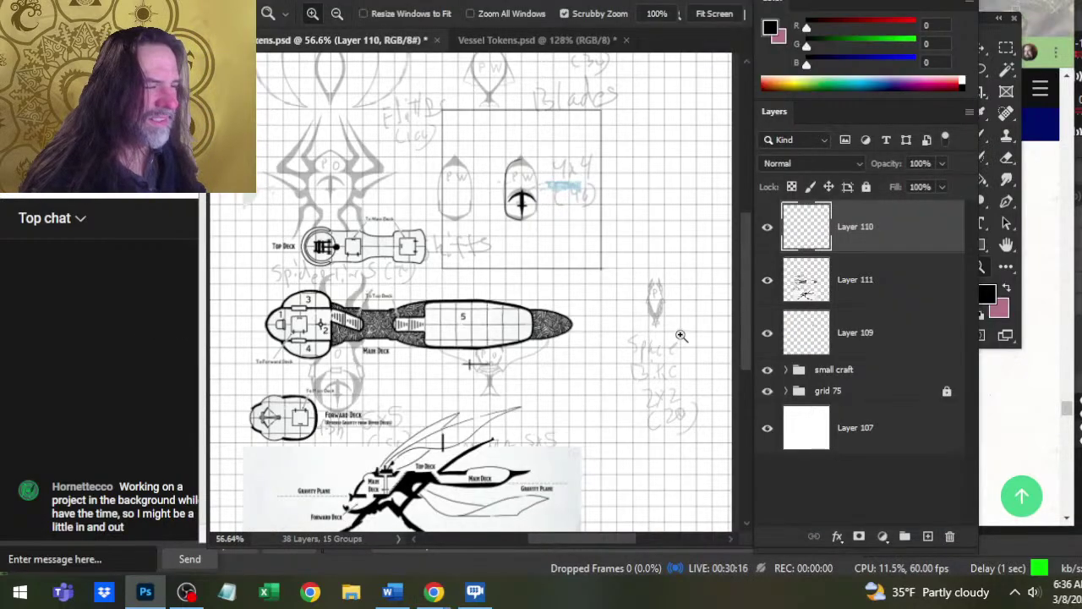
key(ctrl+v)
key(ctrl+z)
key(ctrl+v)
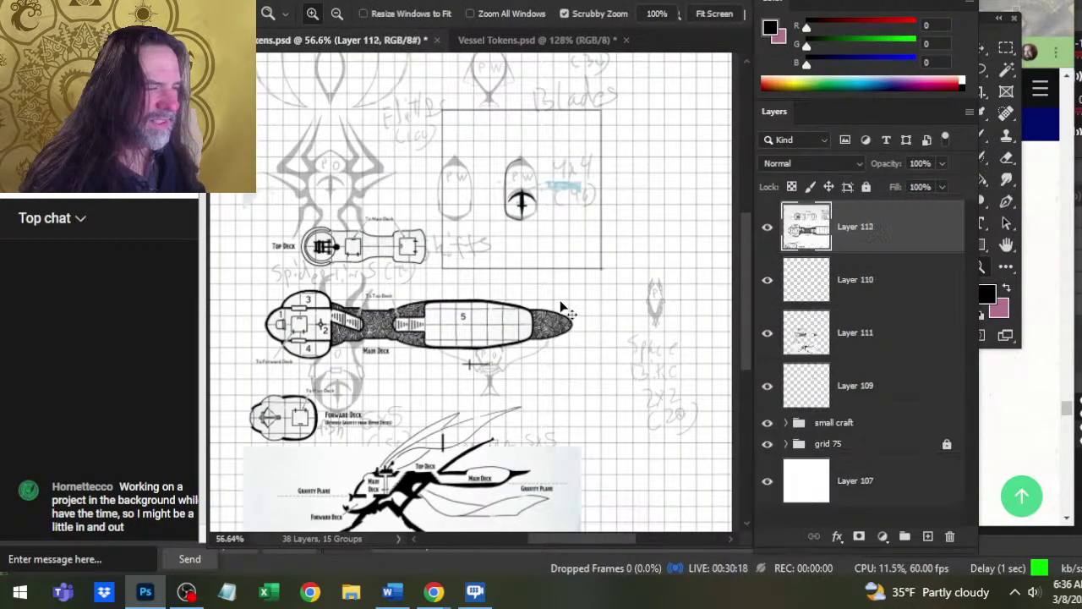
key(ctrl+z)
- Copy the embedded Space Galleon image from the browser again, paste it over the sketches in Photoshop, and undo the paste
key(alt+Tab)
right_click(551, 324)
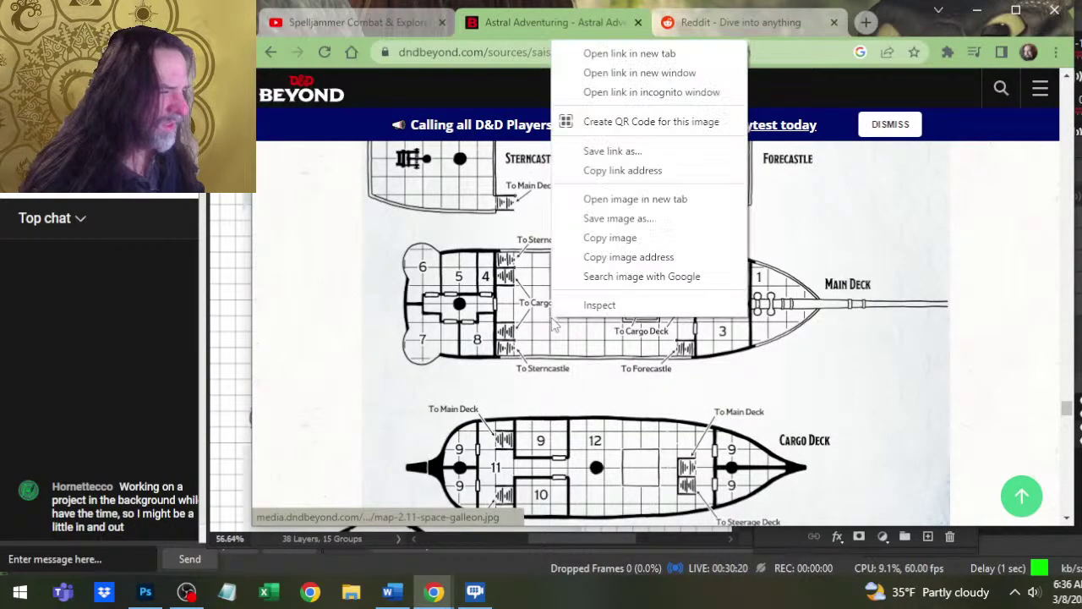
click(647, 243)
key(alt+Tab)
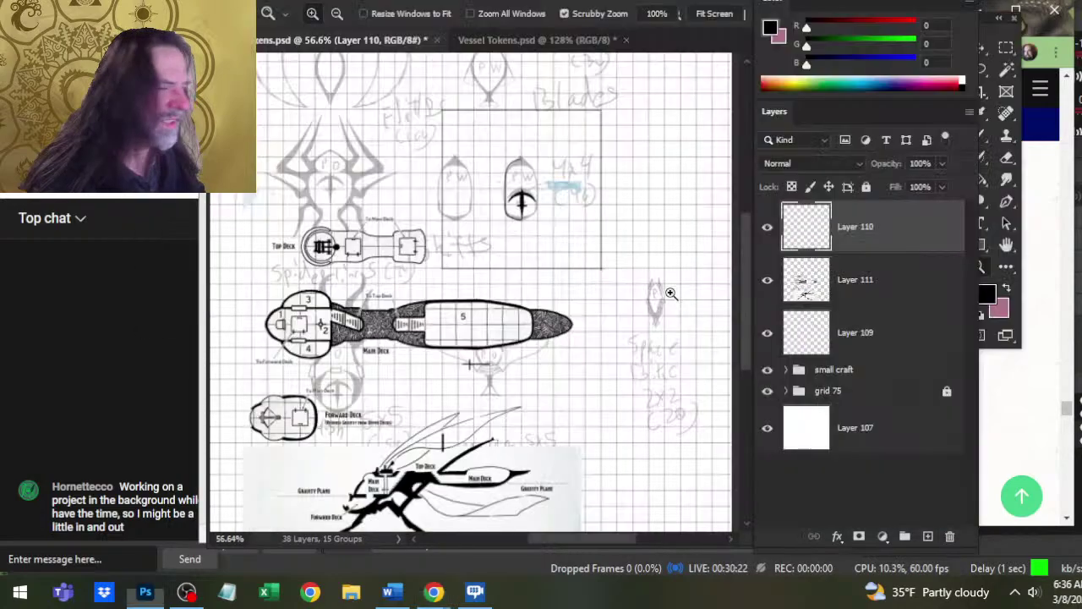
key(ctrl+v)
key(ctrl+z)
- Open the Space Galleon map image in its own browser tab, copy it, try pasting it into the Photoshop document, and undo
key(alt+Tab)
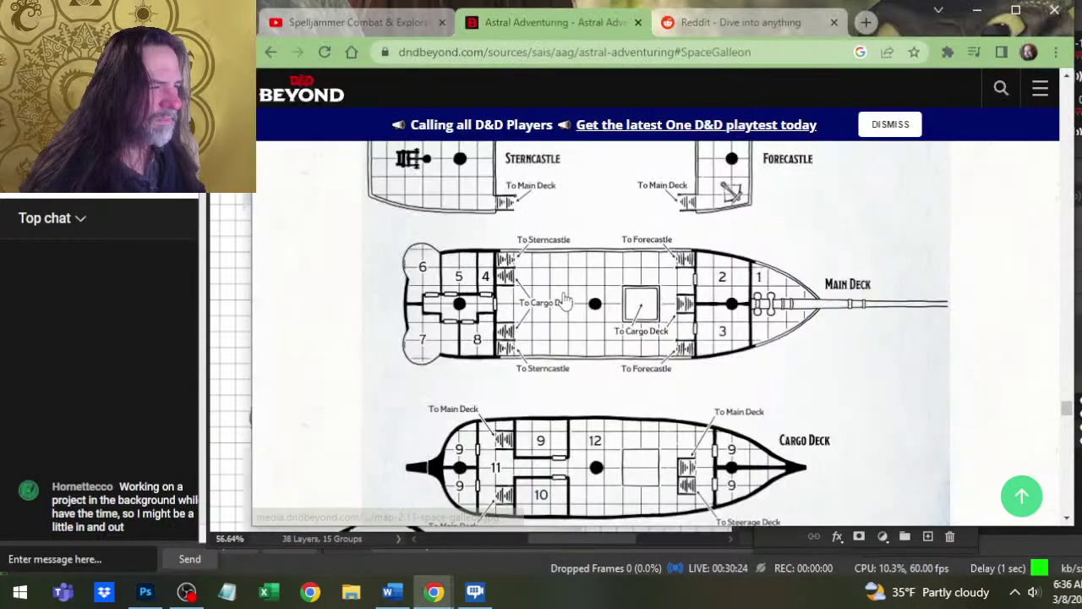
right_click(565, 286)
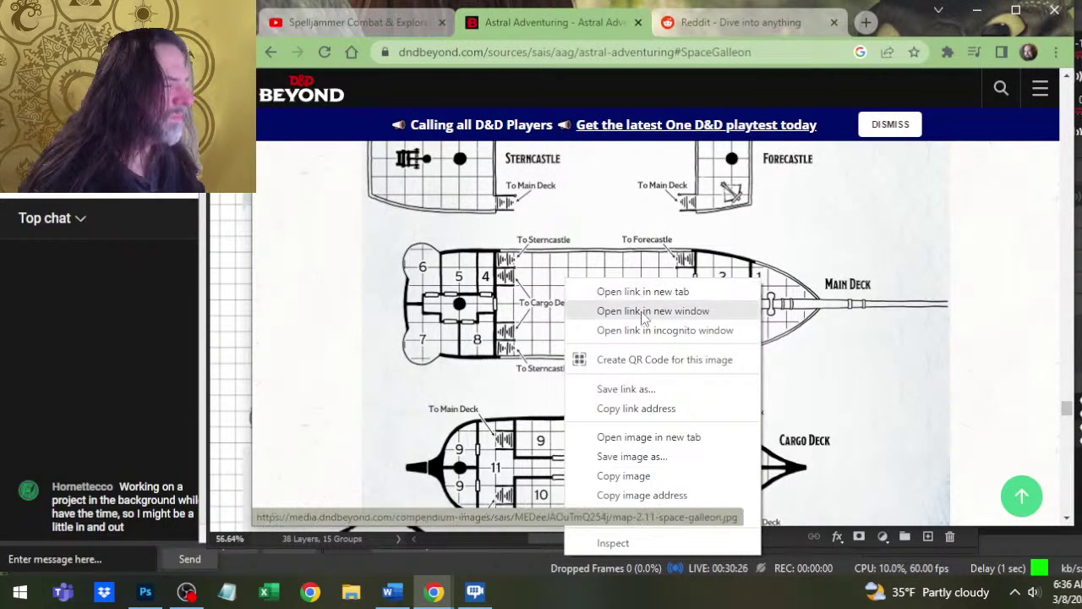
click(652, 447)
click(632, 32)
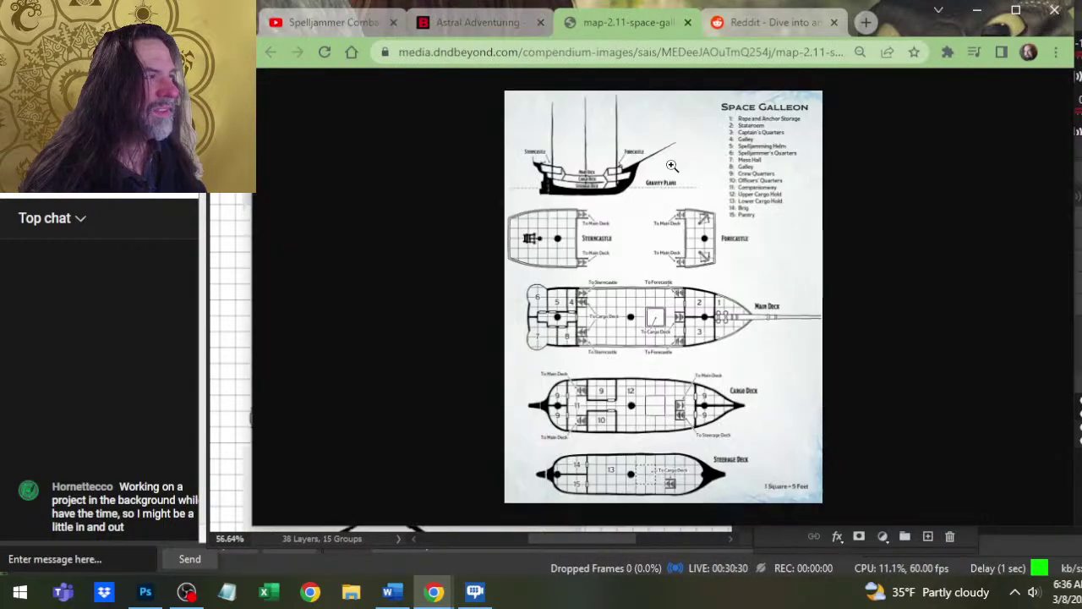
right_click(649, 256)
click(719, 313)
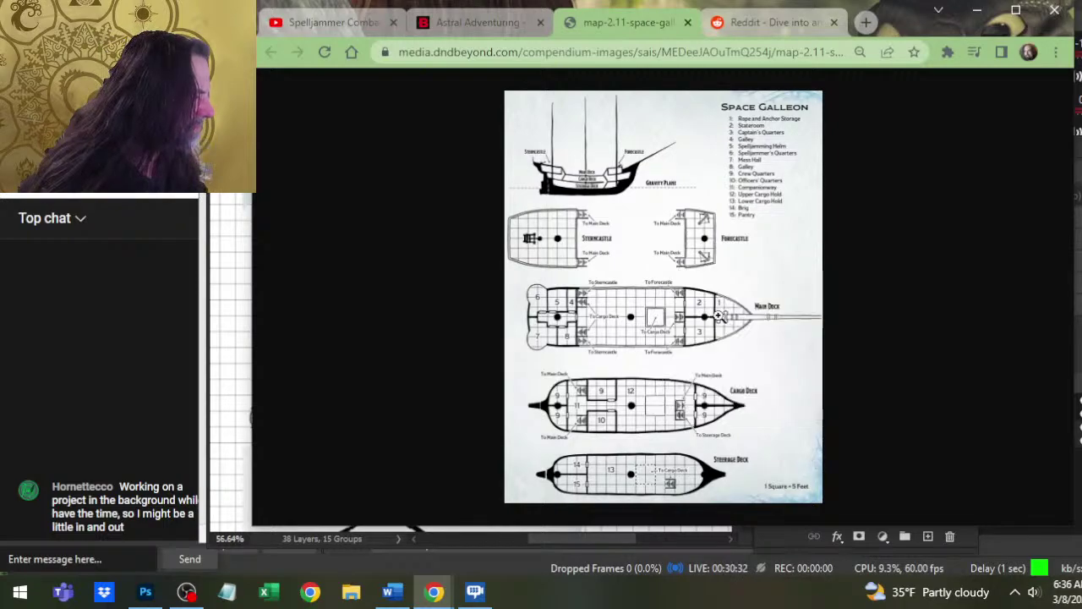
key(alt+Tab)
key(ctrl+v)
key(ctrl+z)
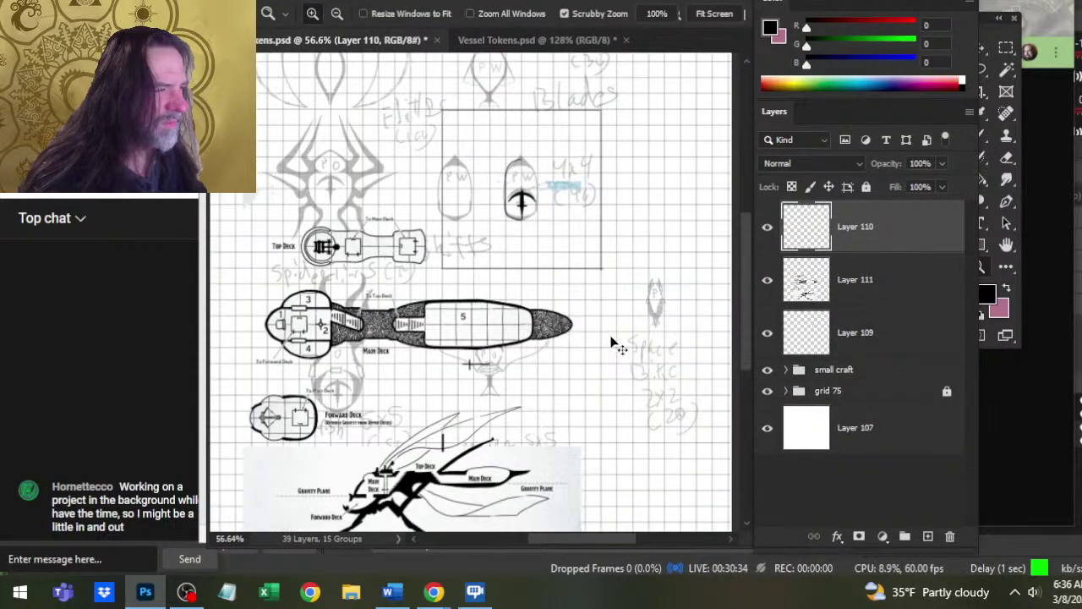
- Recopy the full Space Galleon map from its browser tab, try pasting it into Photoshop once more, and undo the paste
key(alt+Tab)
right_click(674, 287)
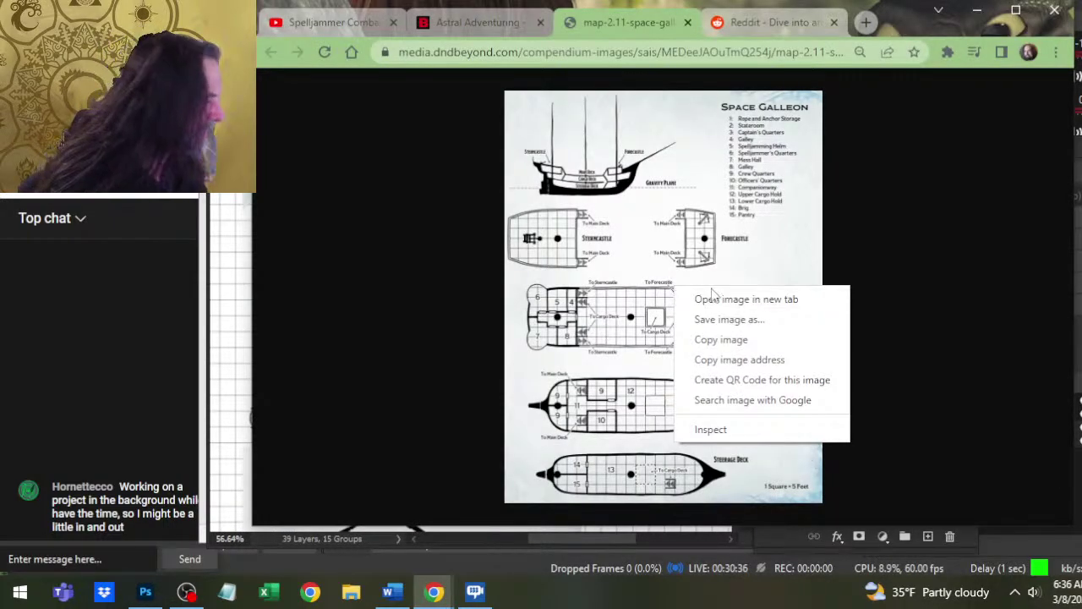
click(753, 340)
key(alt+Tab)
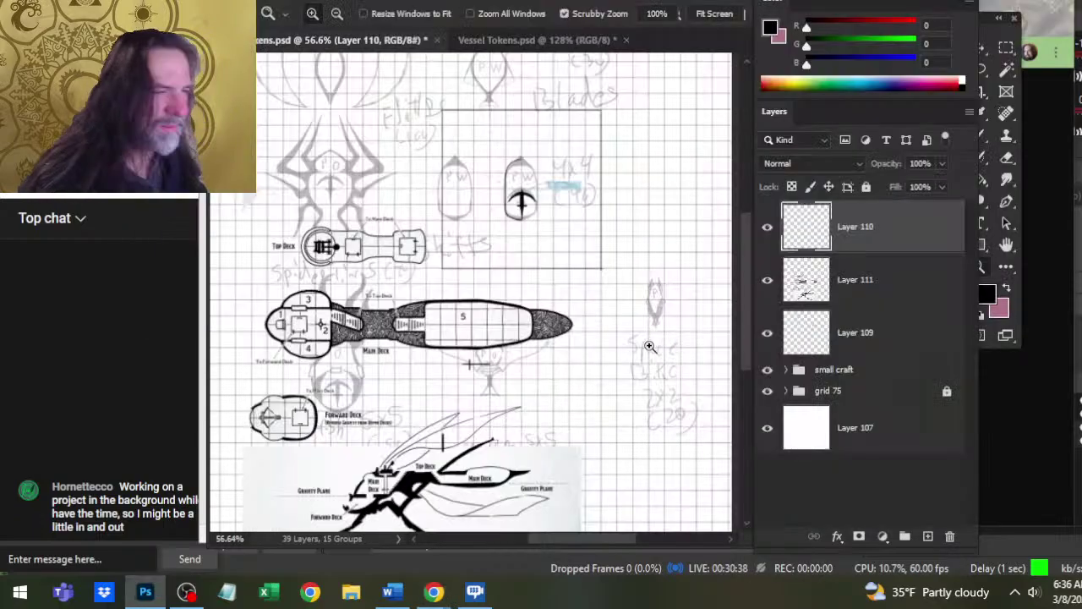
key(ctrl+v)
key(ctrl+z)
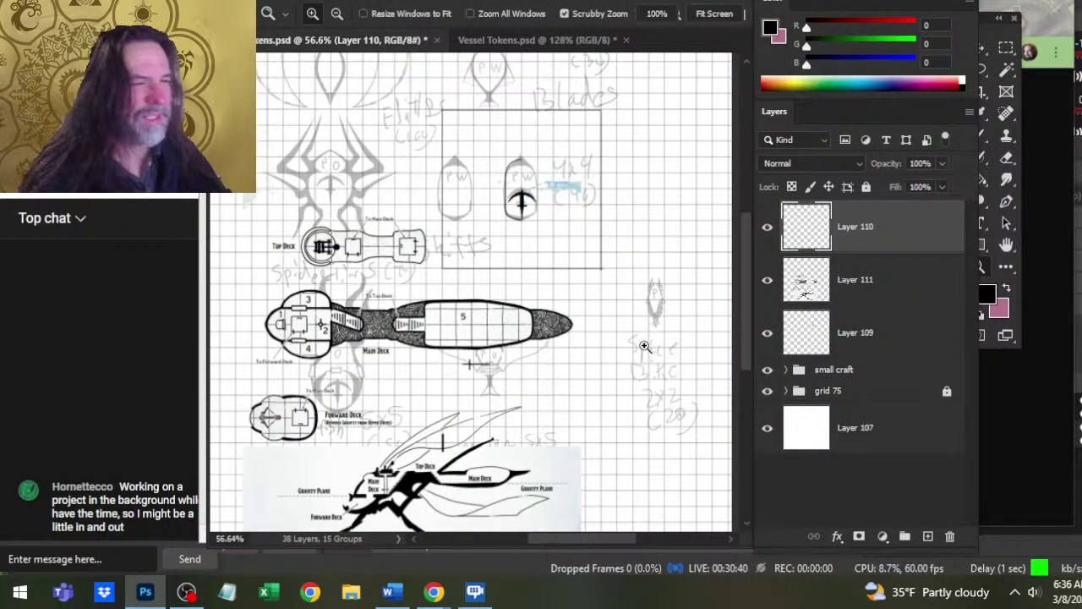
- Draw an inner hull line on Layer 110 with a size 2 Brush, straight down the skiff's left side and curving in at the bow
drag(465, 221, 507, 223)
drag(543, 169, 497, 282)
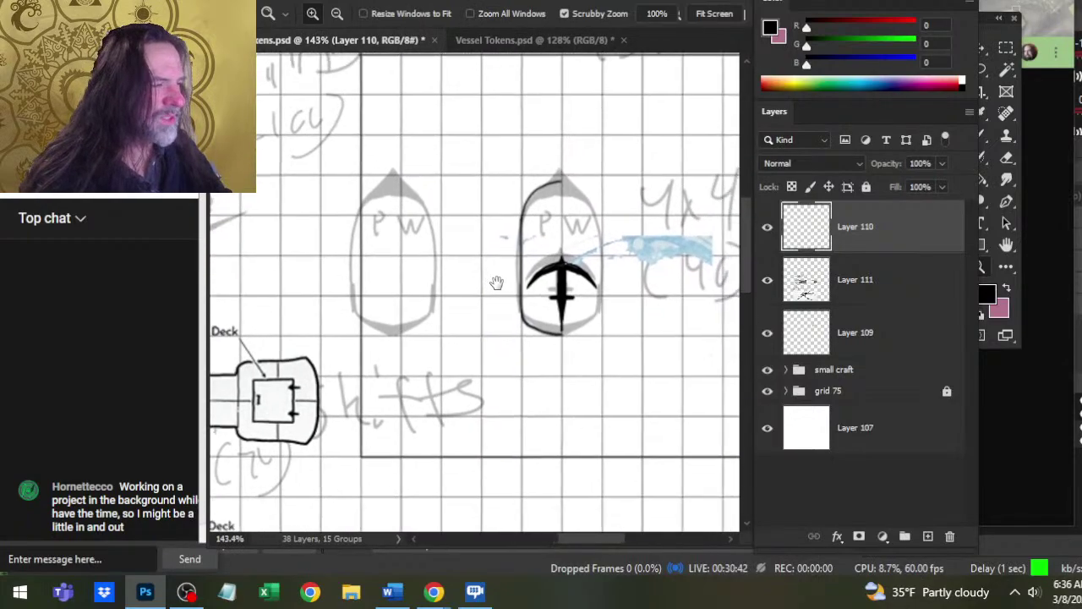
drag(573, 208, 643, 223)
key(b)
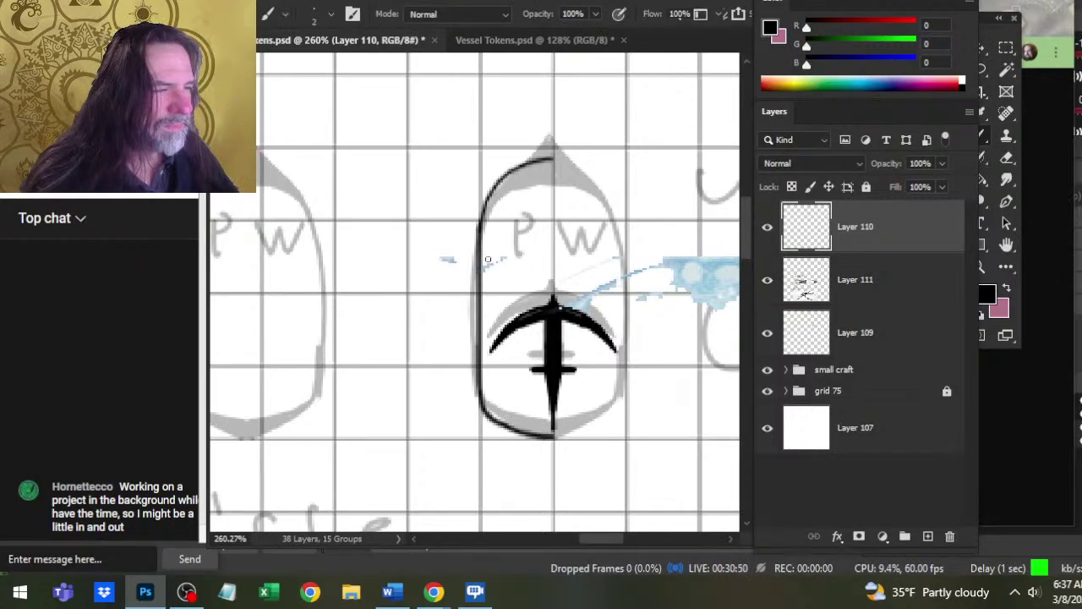
drag(490, 244, 490, 314)
key(ctrl+z)
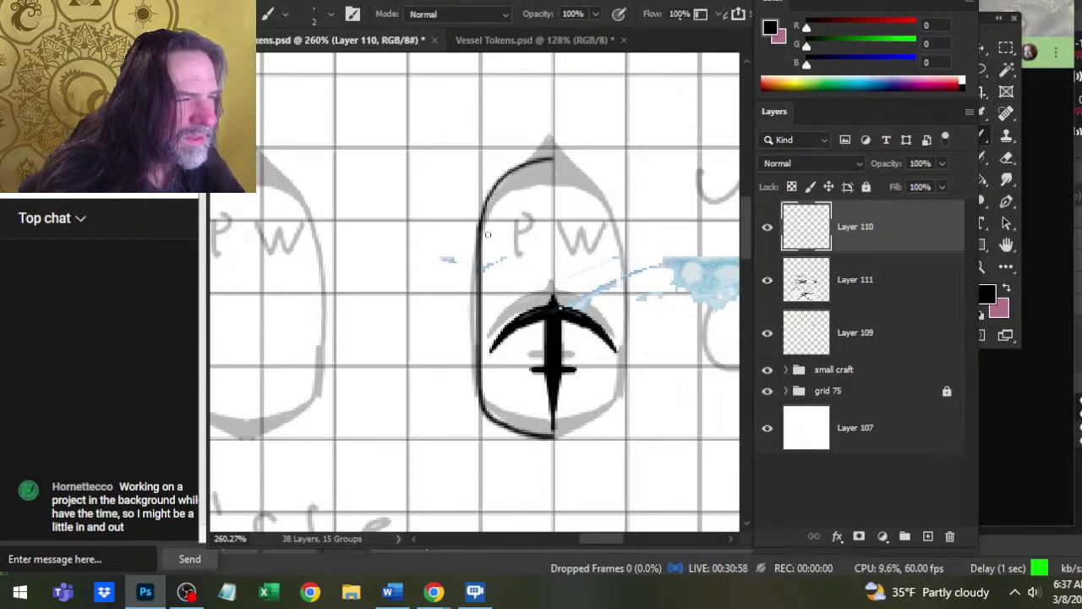
drag(487, 234, 487, 444)
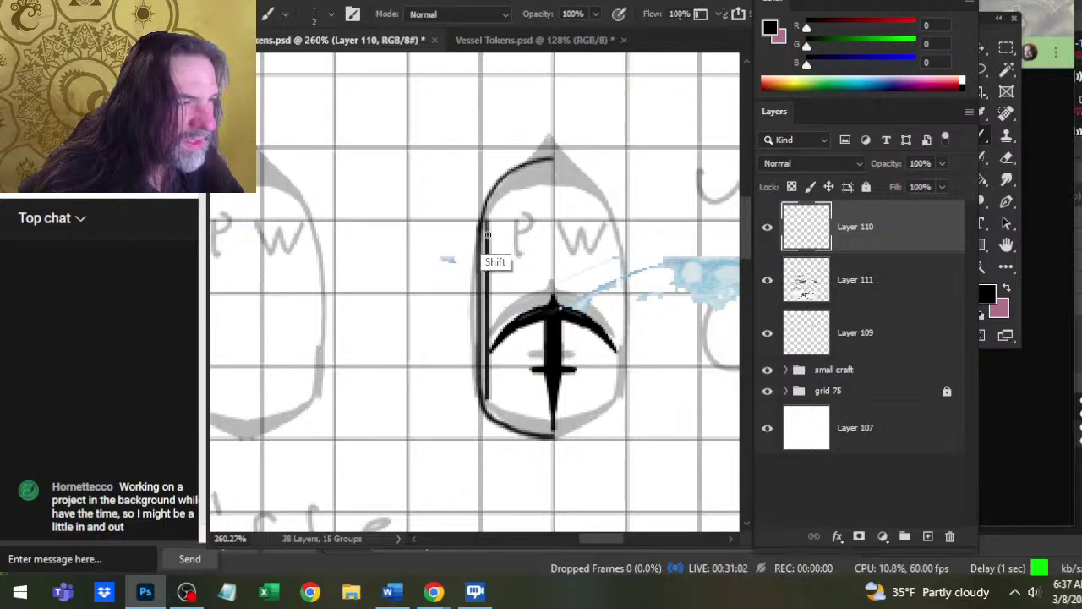
drag(488, 225, 504, 201)
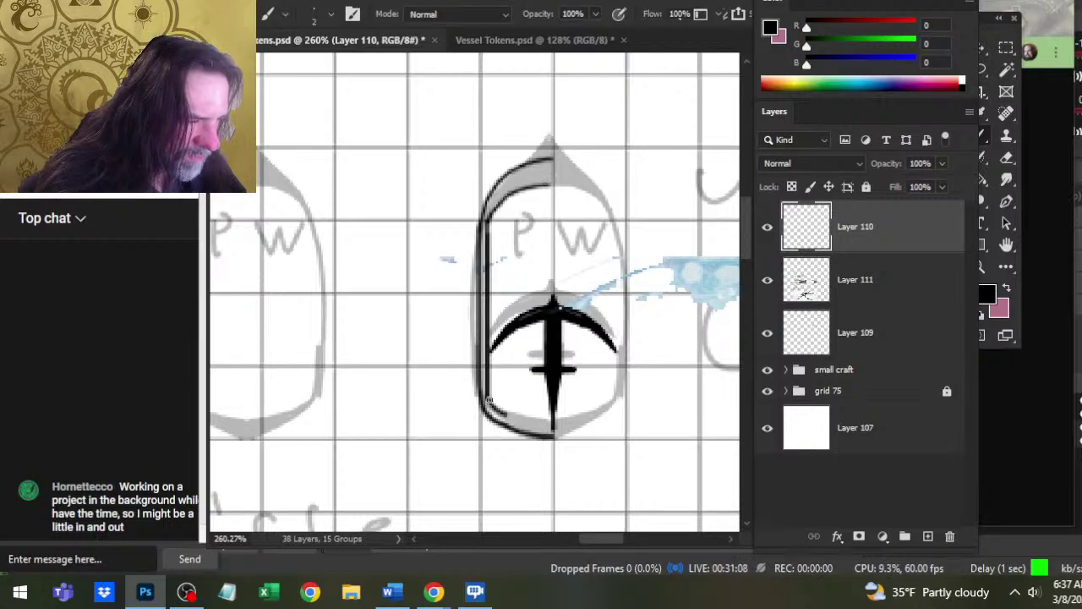
- Continue the inner hull line around the skiff's lower-left curve to the centre line, trimming its stray end with a size 8 Eraser
drag(500, 411, 525, 422)
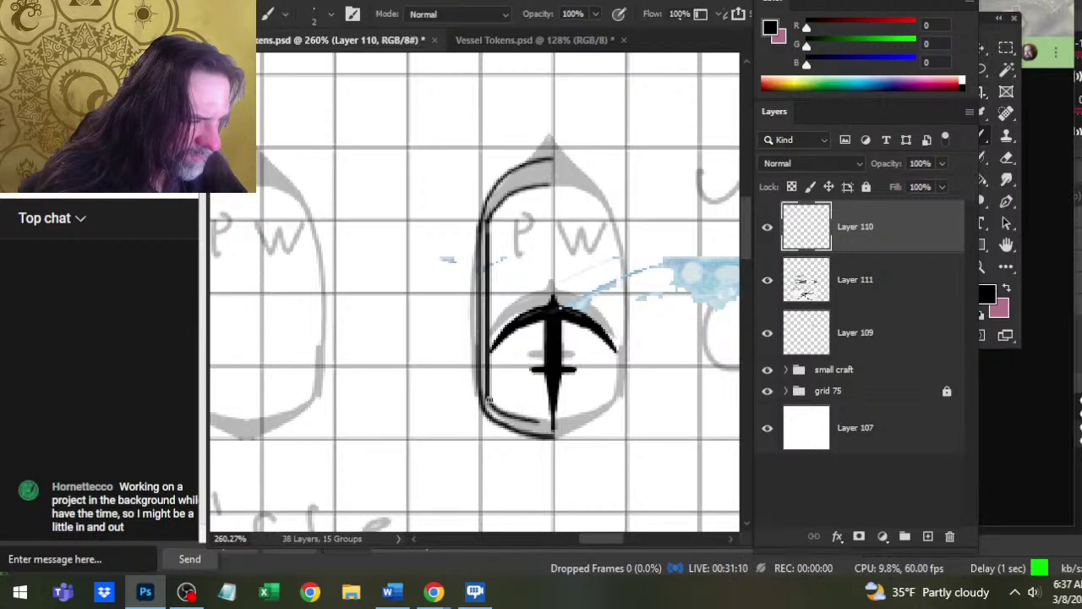
key(e)
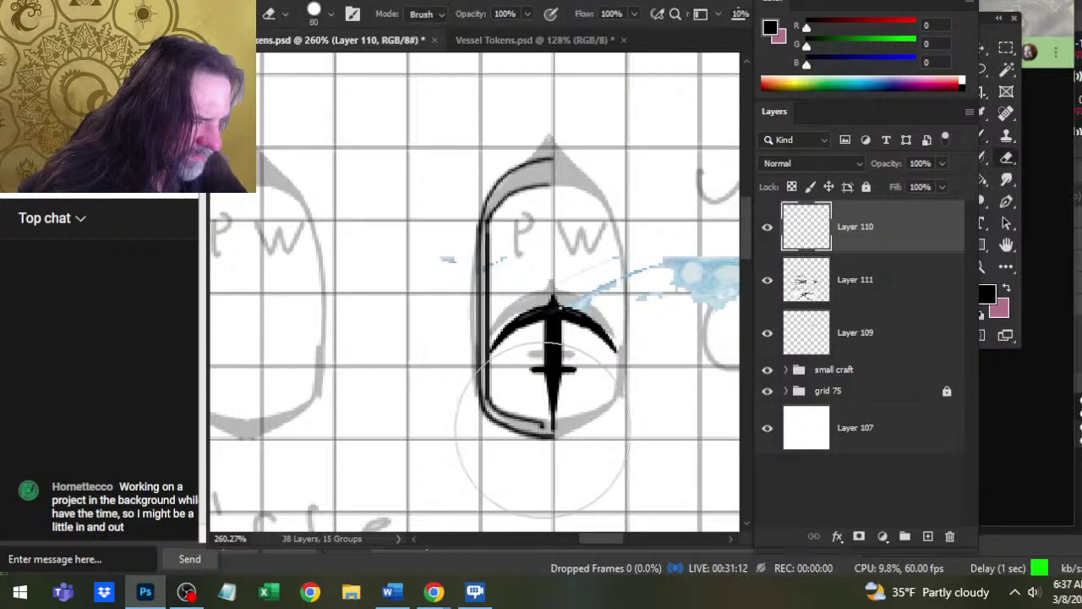
mouse_move(542, 418)
mouse_down()
mouse_move(550, 427)
mouse_move(538, 421)
mouse_up()
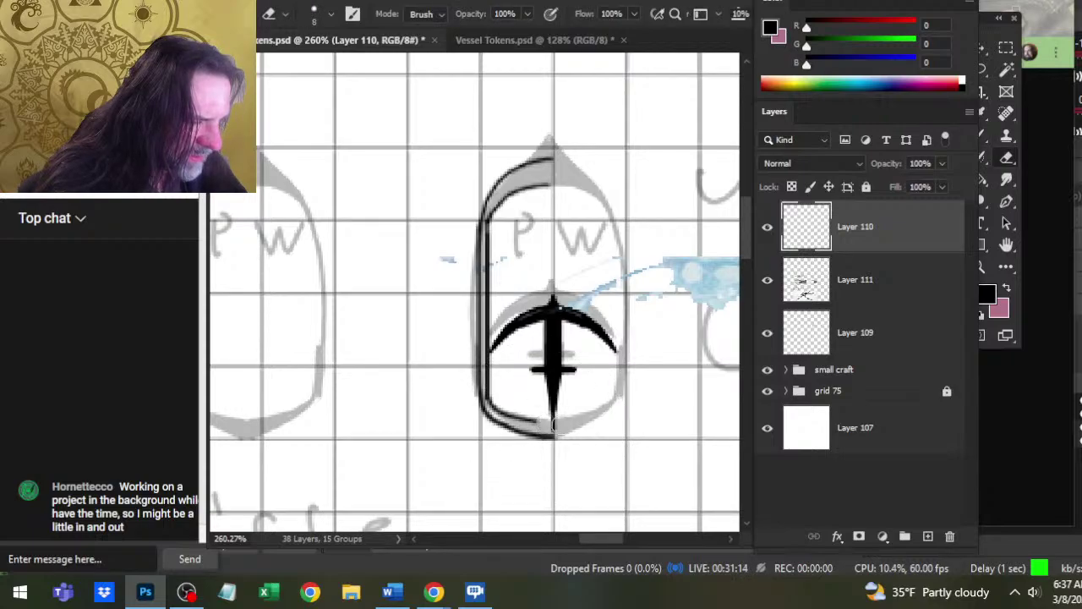
key(b)
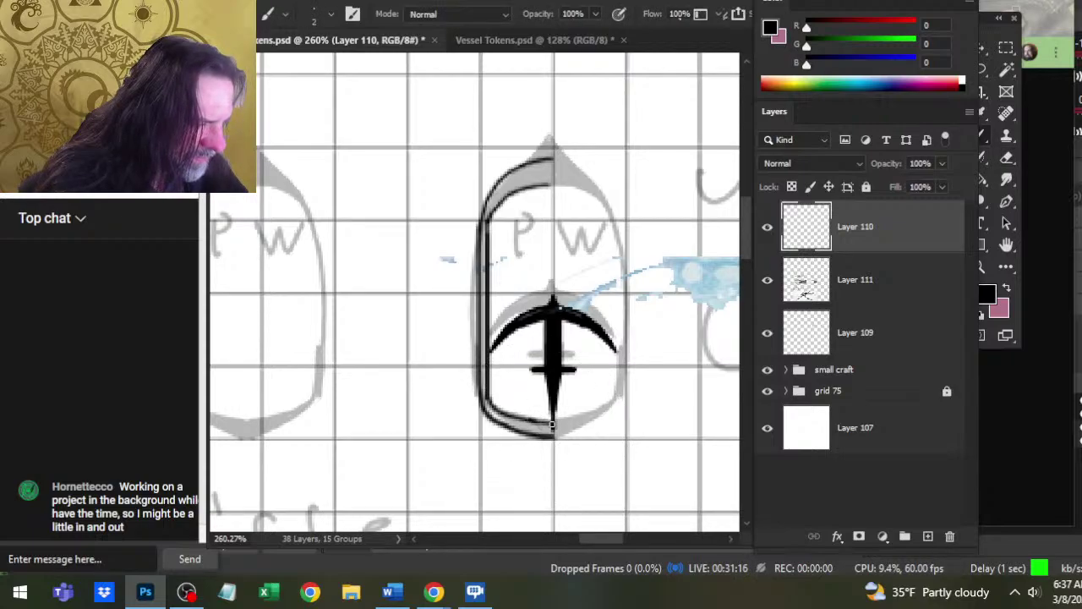
- Rework the skiff's lower-left inner hull curve on Layer 110, erasing it with the size 8 Eraser and redrawing it with the size 2 Brush
key(e)
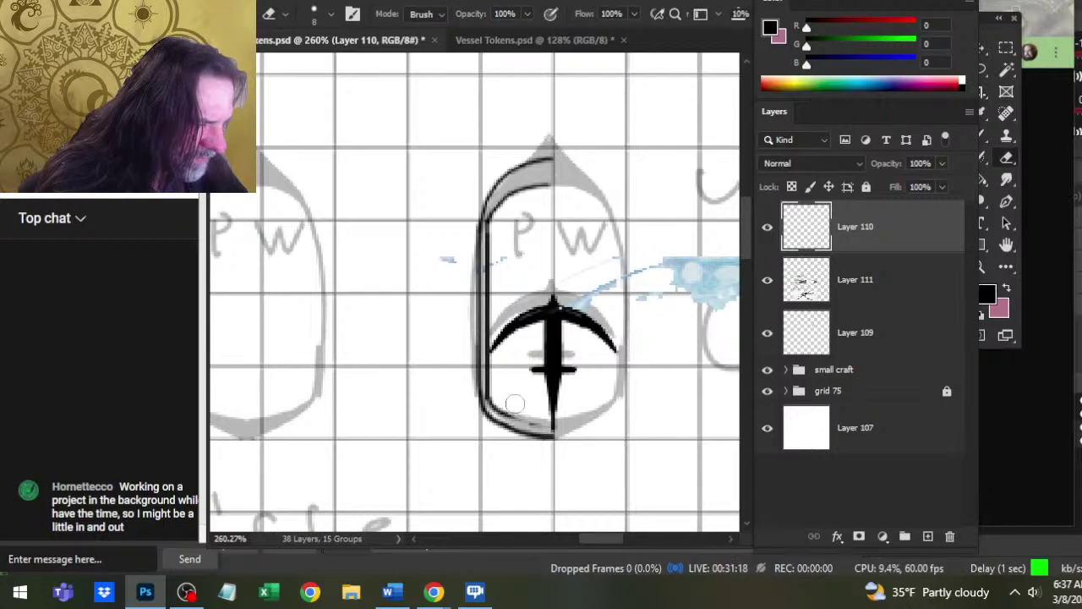
drag(515, 404, 505, 415)
key(b)
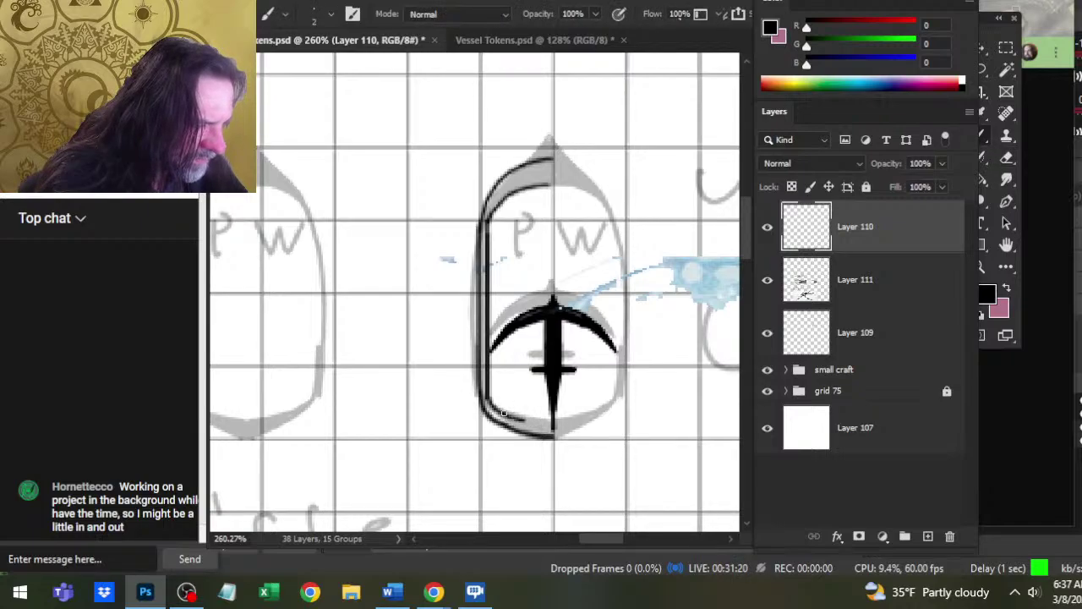
key(e)
drag(513, 411, 550, 420)
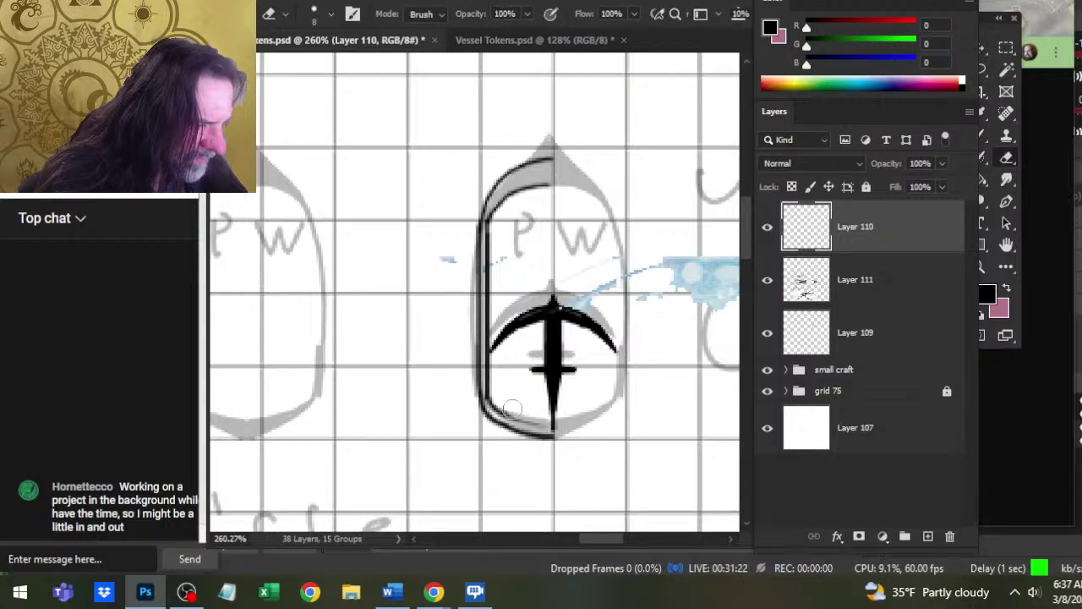
key(b)
key(e)
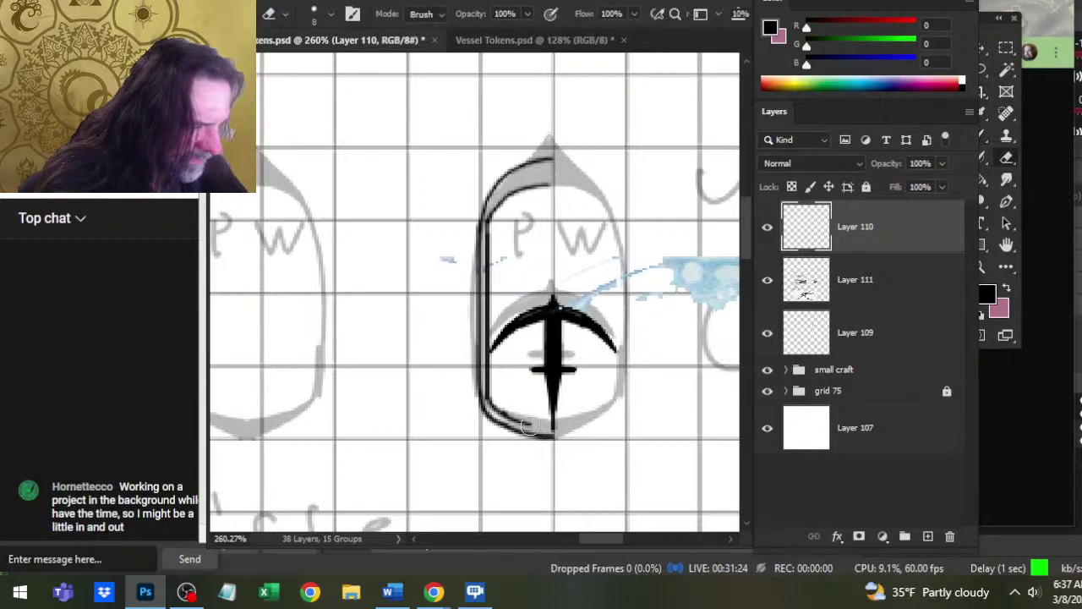
- Refine the stern end of the inner hull line and carry it to the centre line, trimming stray marks with the Eraser
key(b)
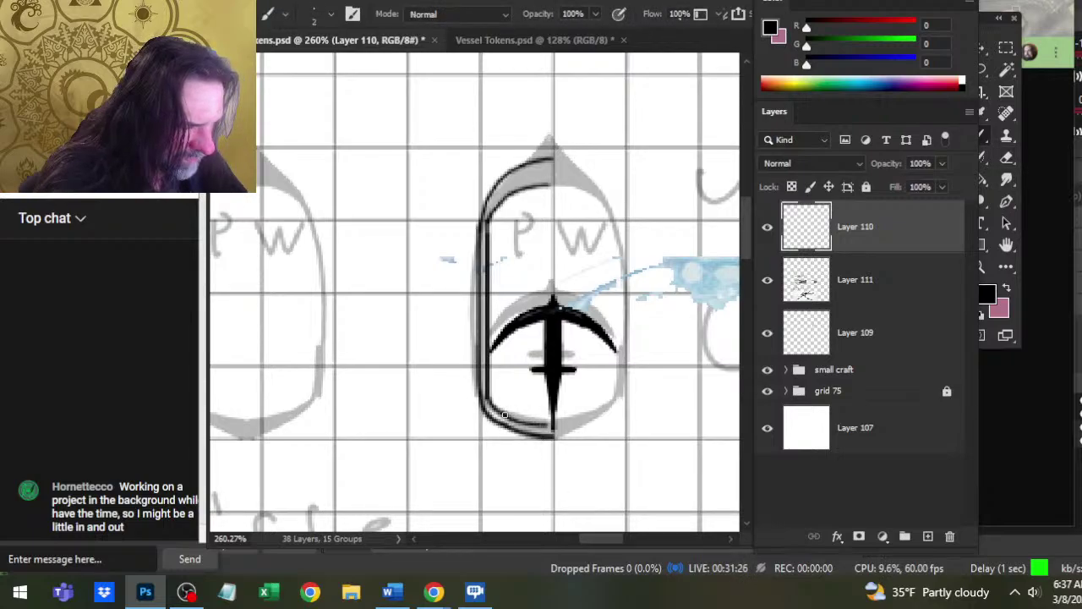
key(e)
key(b)
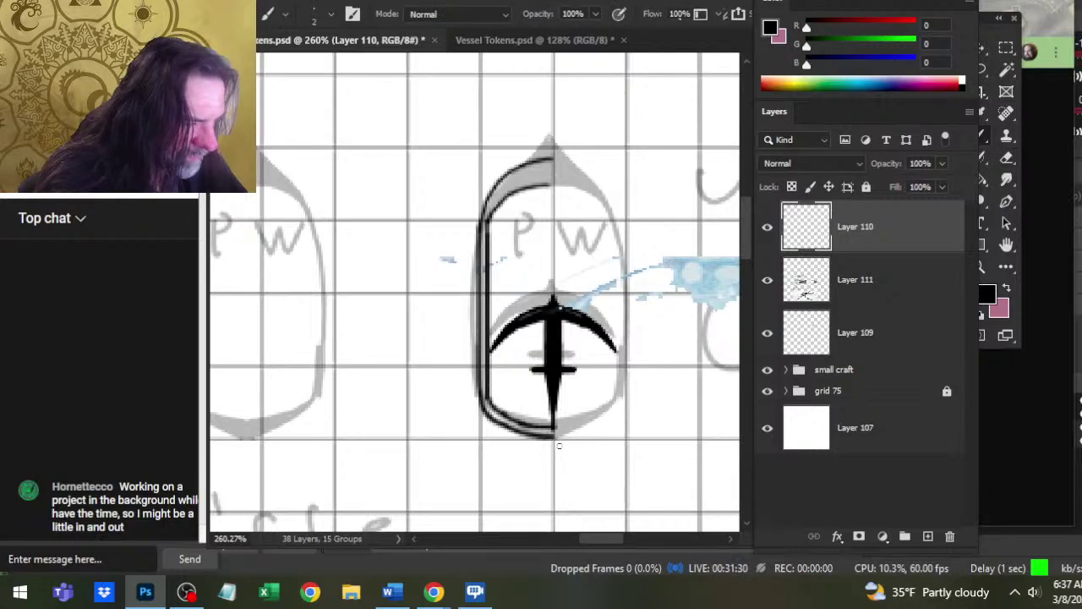
key(e)
key(b)
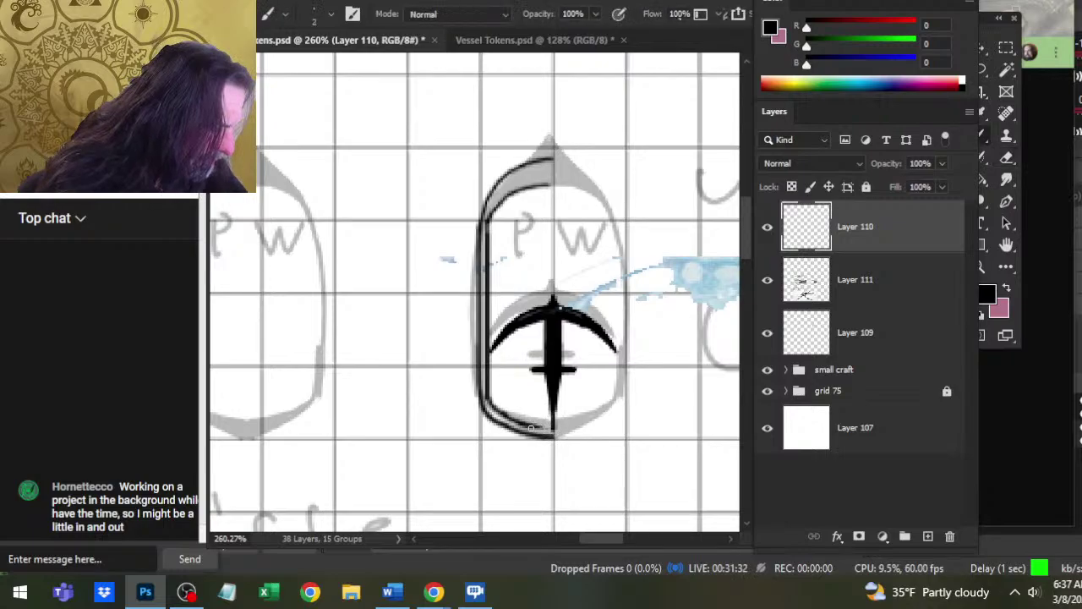
drag(526, 425, 554, 434)
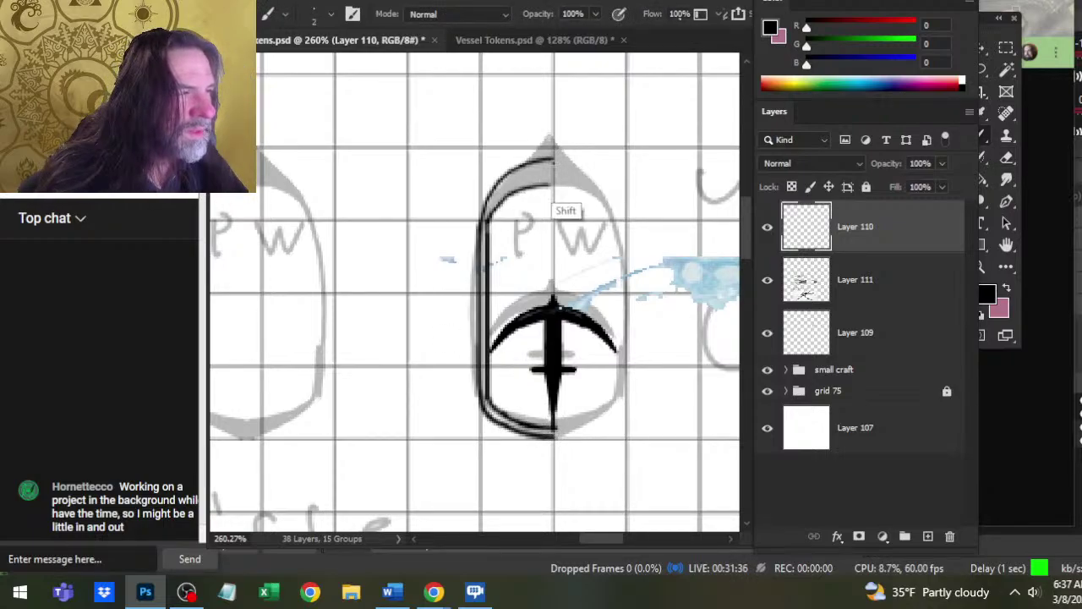
- Close the bow's two hull lines along the centre line and fill the band between them solid black down to the left side
drag(554, 185, 554, 165)
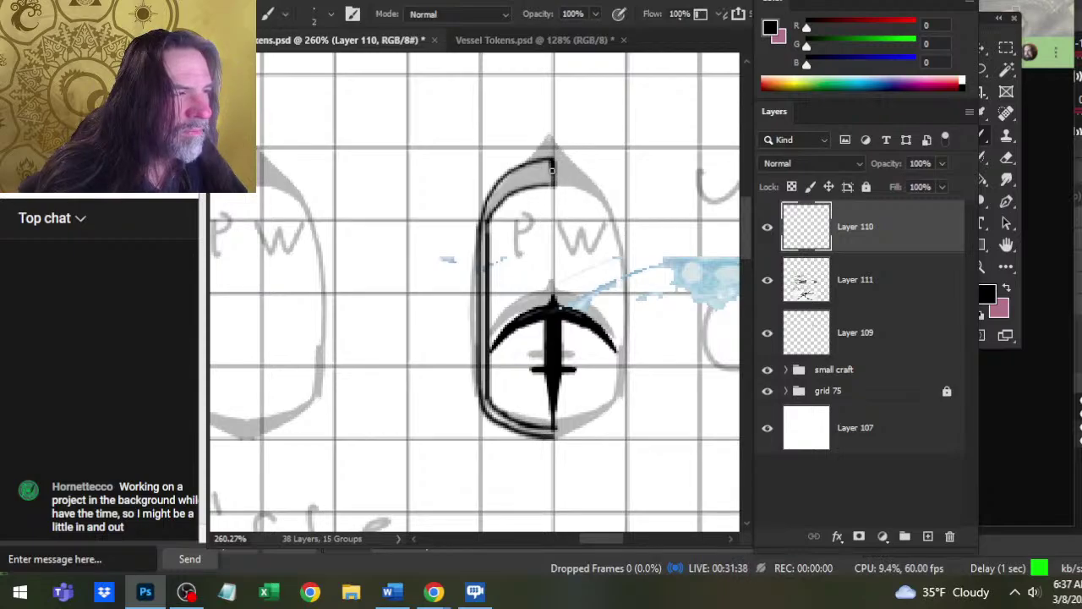
drag(492, 203, 548, 162)
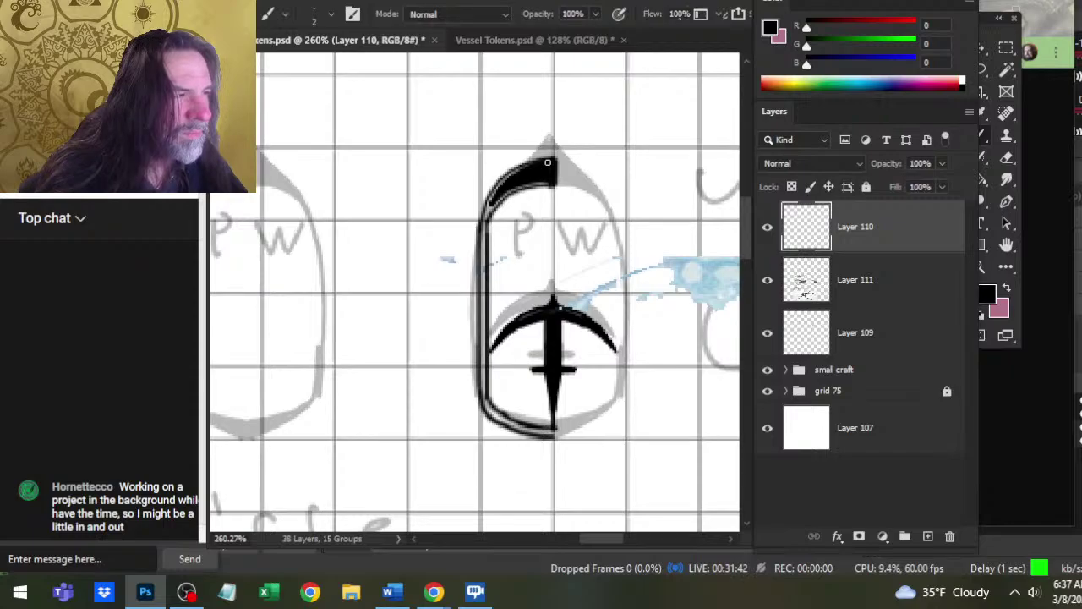
key(e)
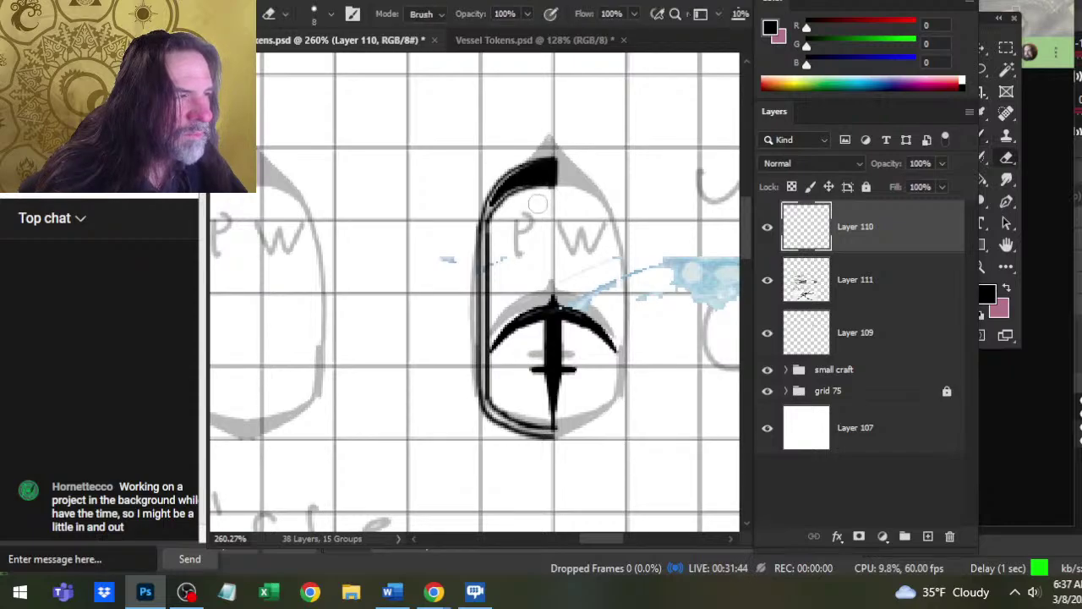
key(b)
drag(520, 173, 492, 203)
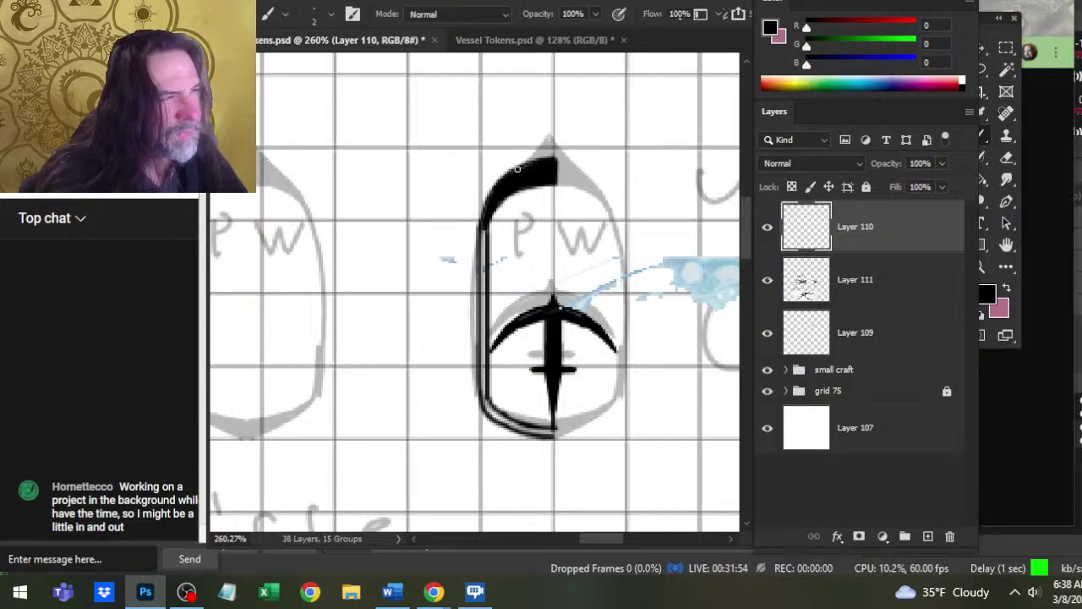
- Outline a squared-off block on the outer left of the bow and fill it solid black
drag(536, 157, 506, 157)
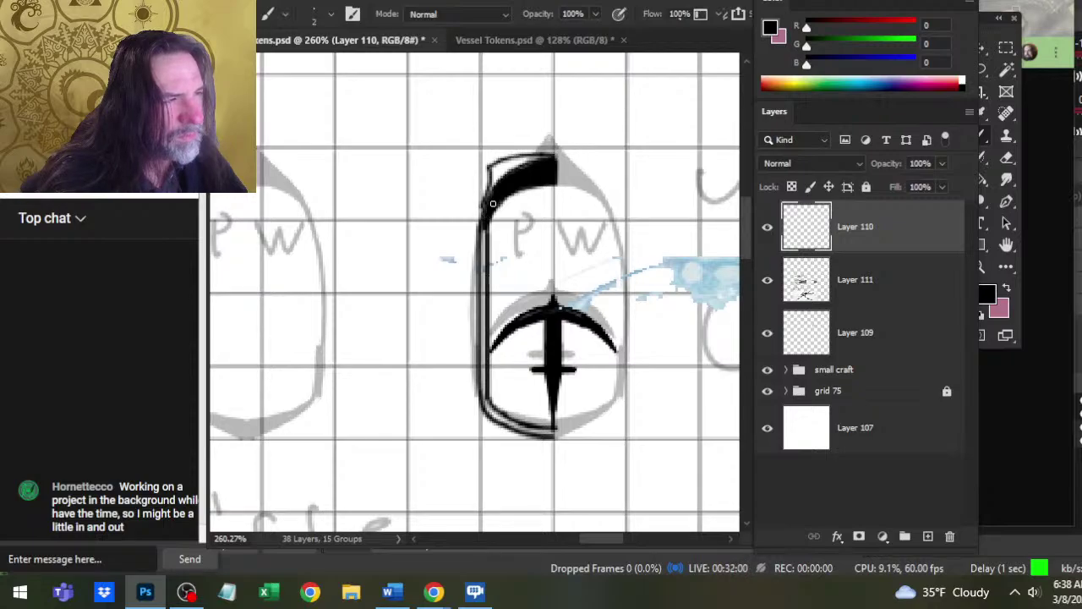
key(e)
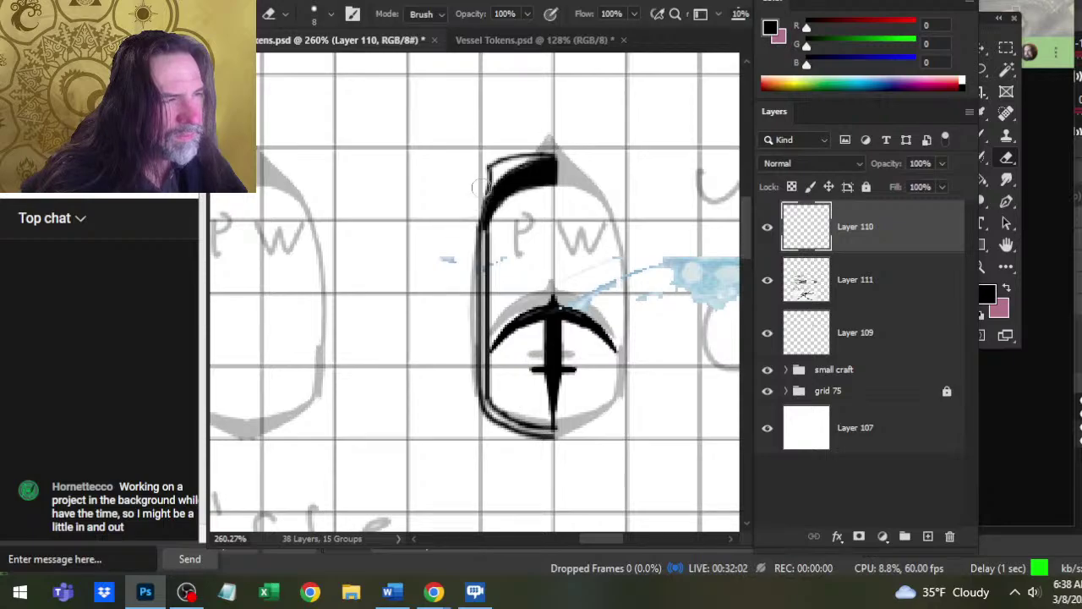
key(b)
key(g)
click(508, 169)
key(b)
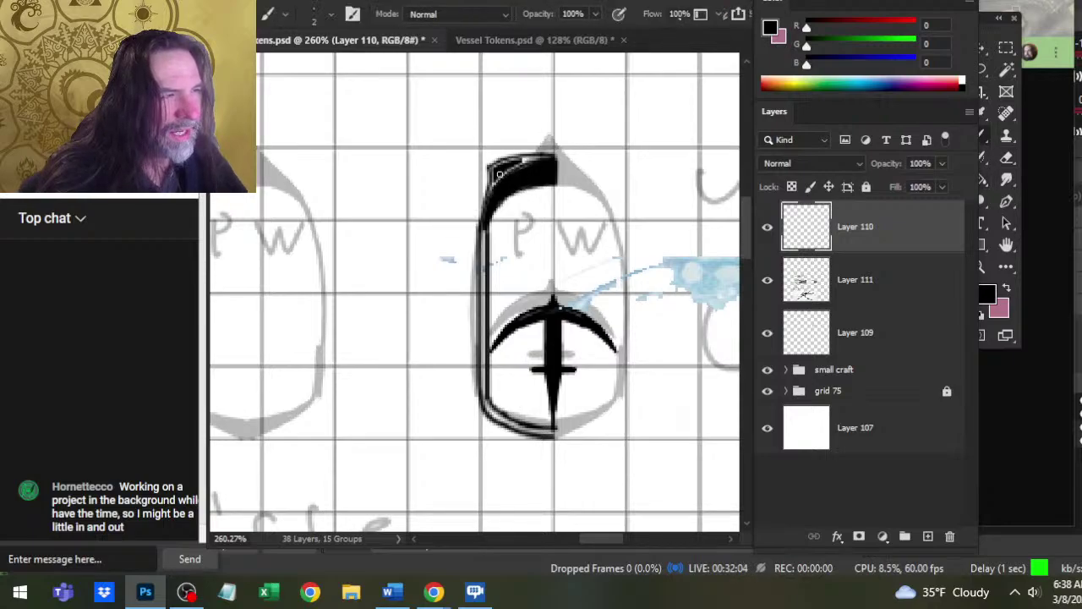
mouse_move(500, 172)
mouse_down()
mouse_move(541, 161)
mouse_move(500, 172)
mouse_up()
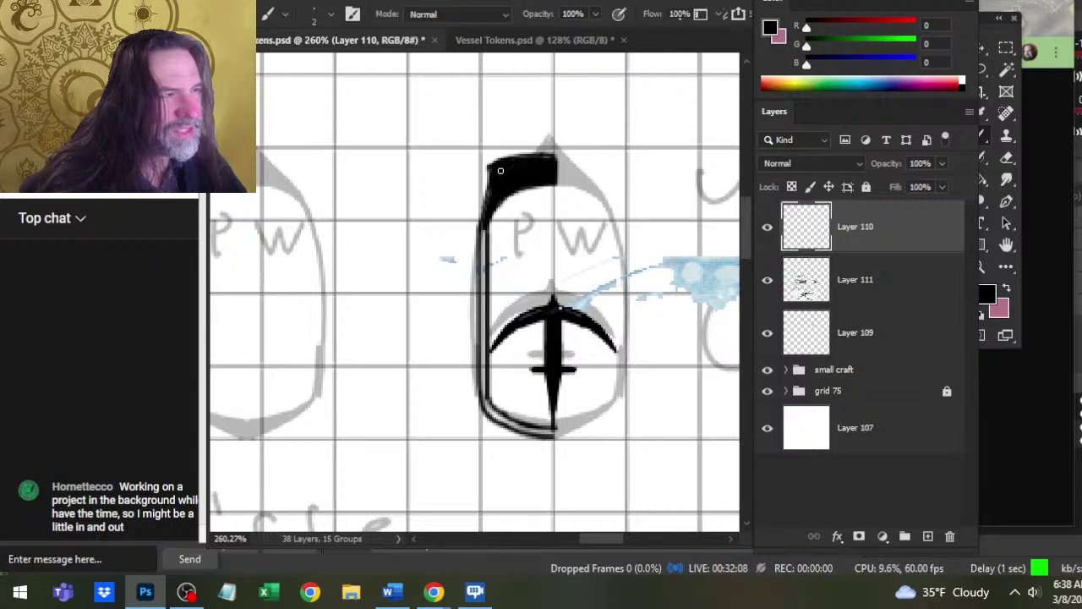
- Trim the black bow block flush with the centre line and notch its outer left edge with the Eraser
key(e)
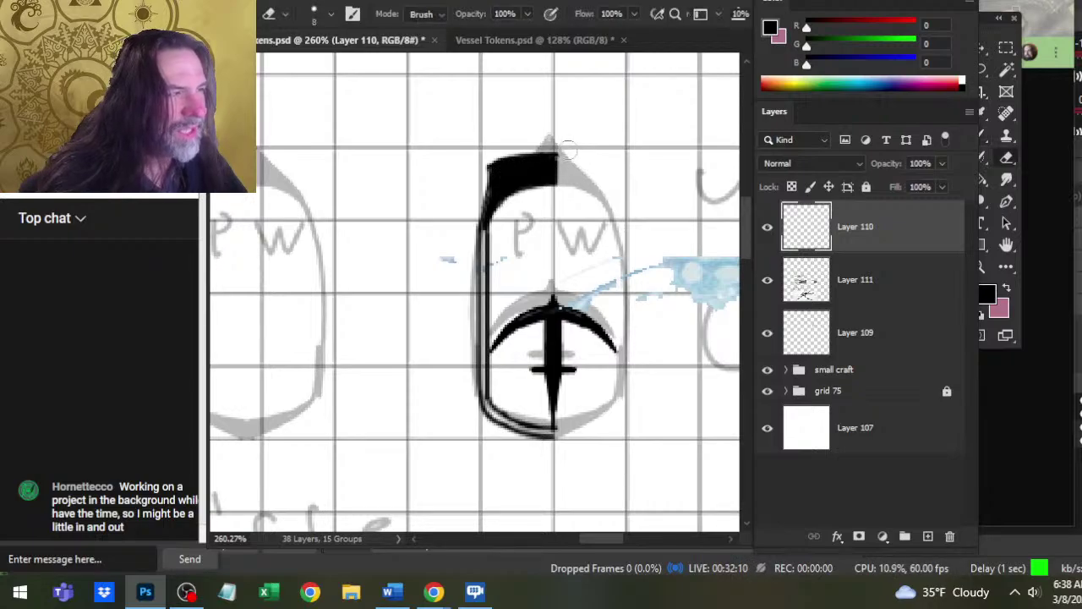
drag(564, 148, 554, 191)
key(b)
key(e)
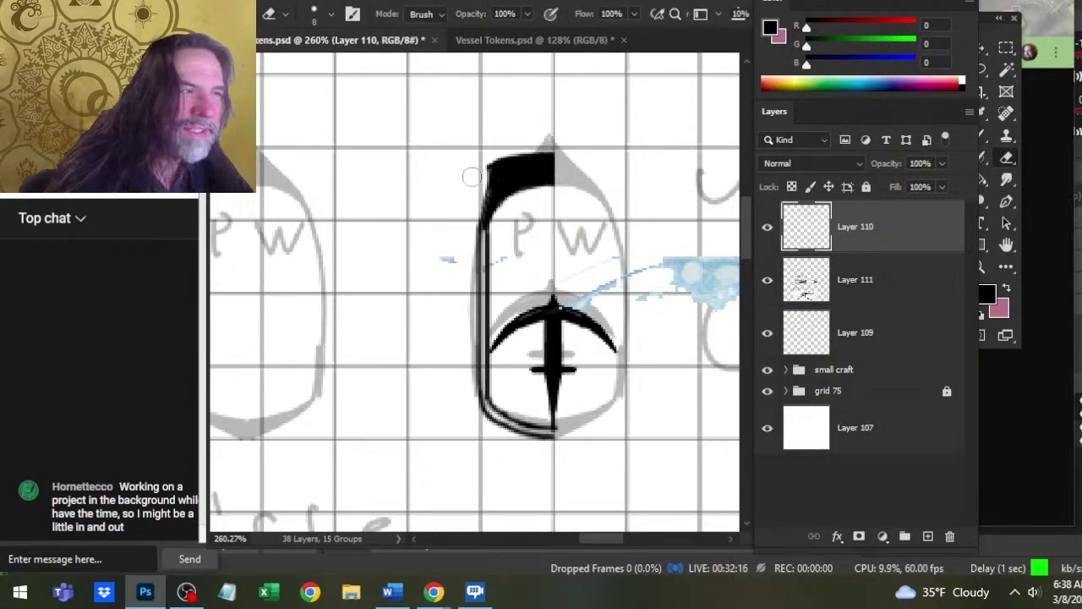
drag(477, 179, 489, 176)
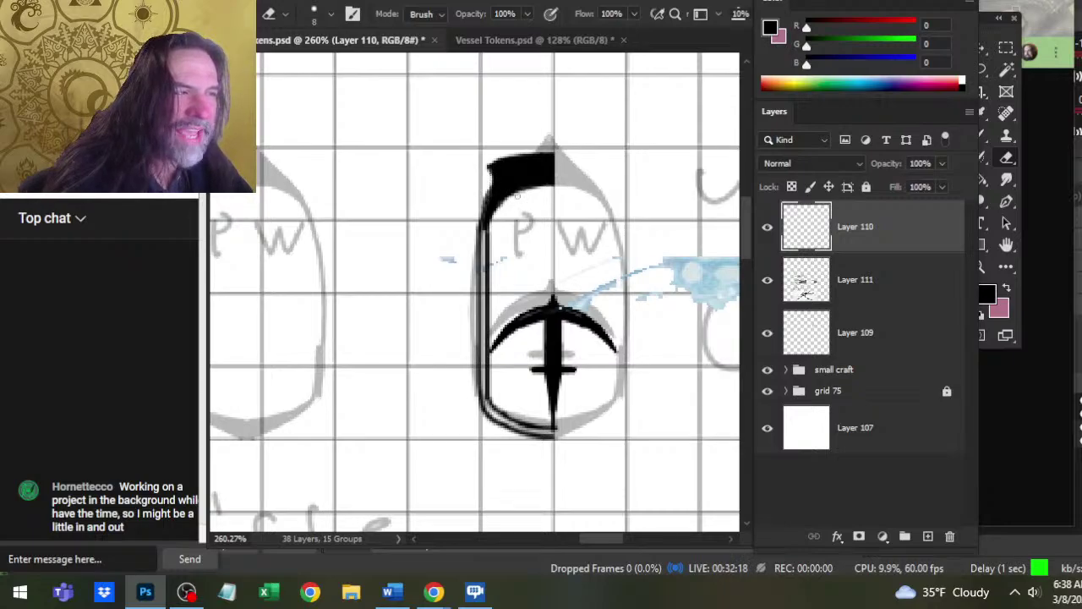
- Extend the bow block's outer left corner with the size 2 Brush into a rounded knob overhanging the hull side
key(b)
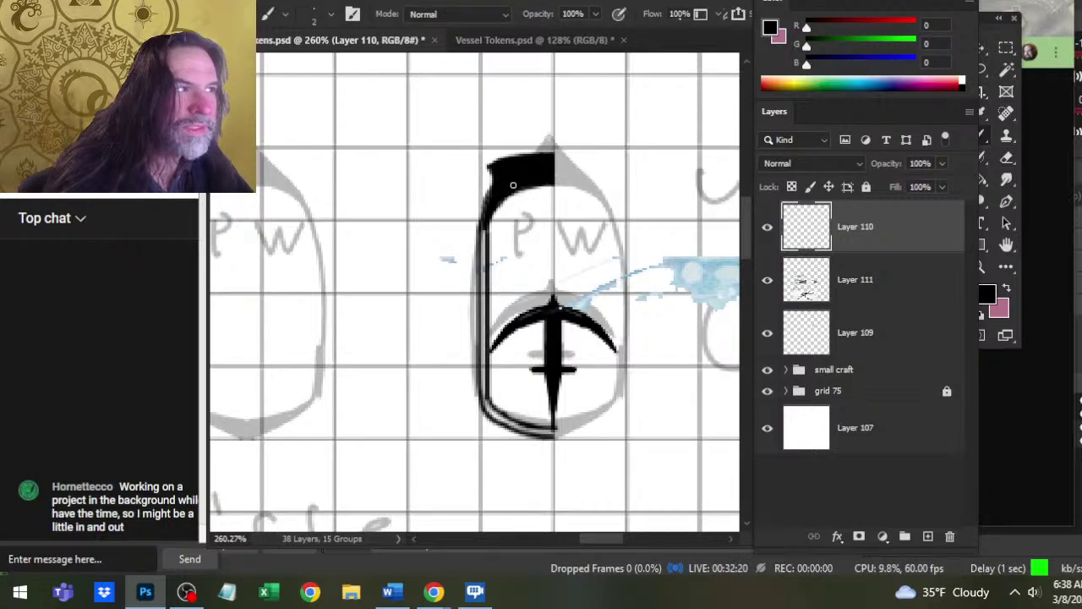
key(e)
key(b)
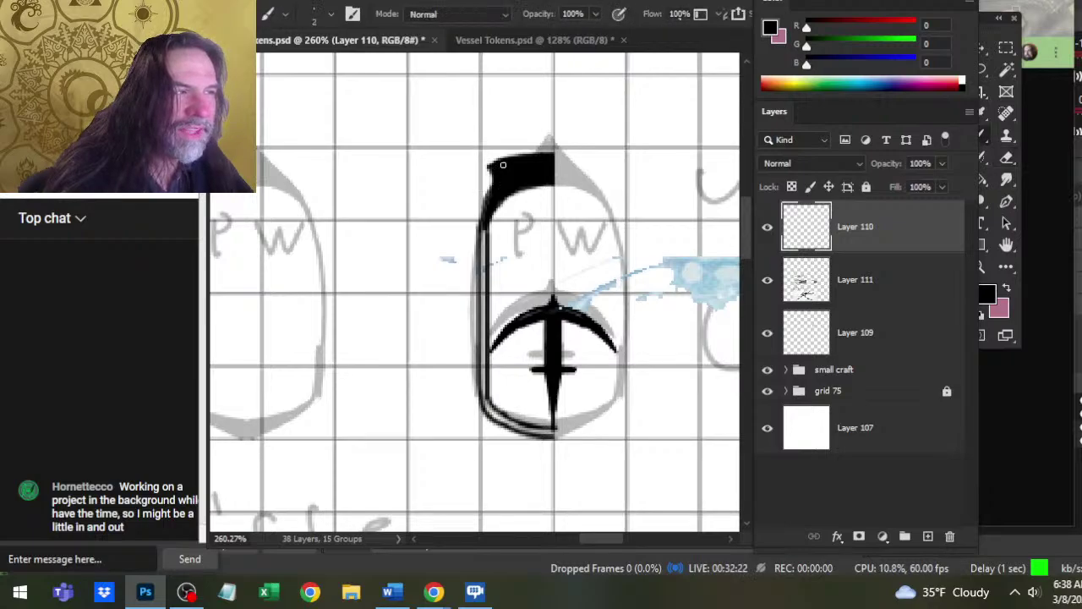
drag(492, 161, 505, 162)
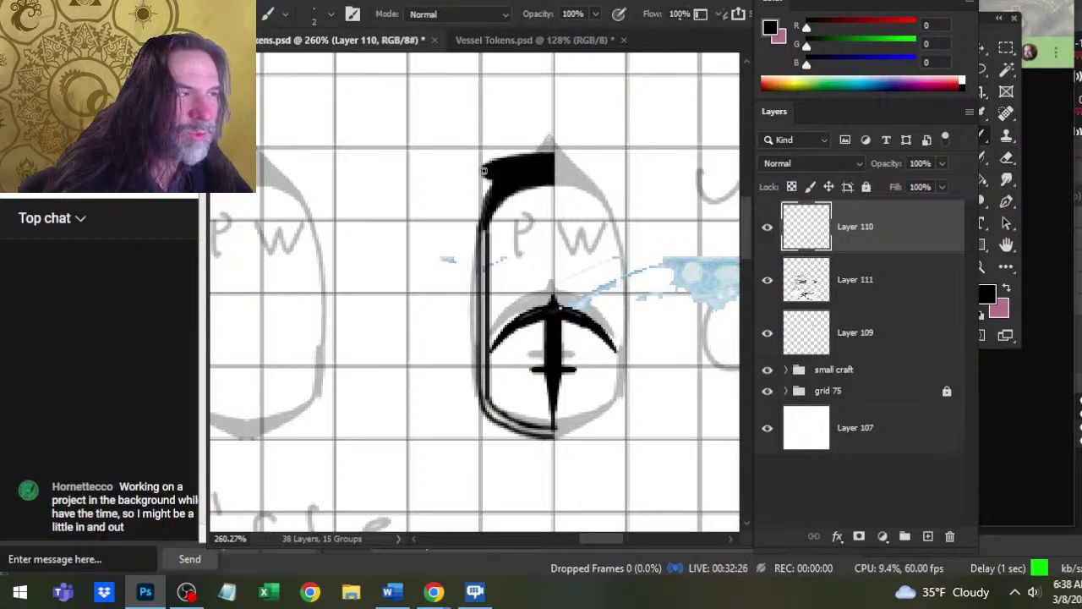
mouse_move(489, 166)
mouse_down()
mouse_move(498, 159)
mouse_move(488, 164)
mouse_up()
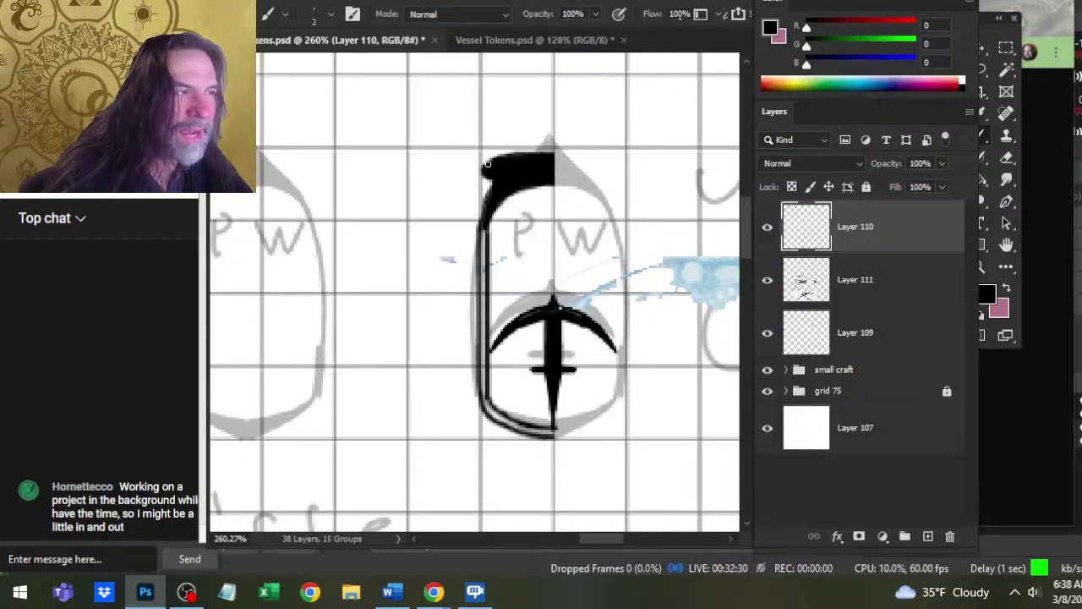
key(e)
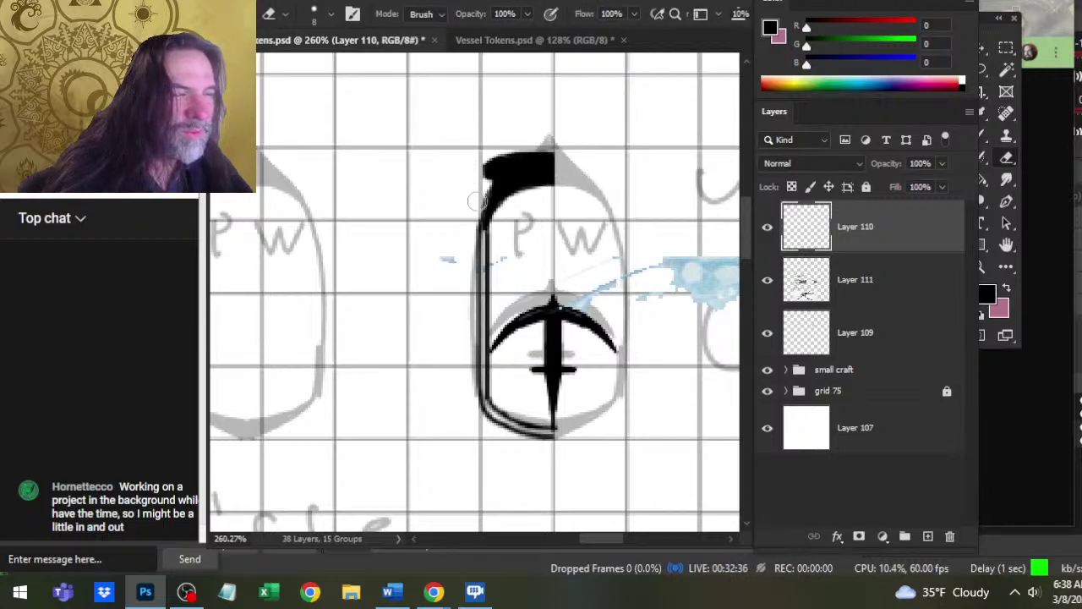
- Nudge the half-hull artwork on Layer 110 slightly to the right with the Move tool
key(v)
key(Right)
key(Right)
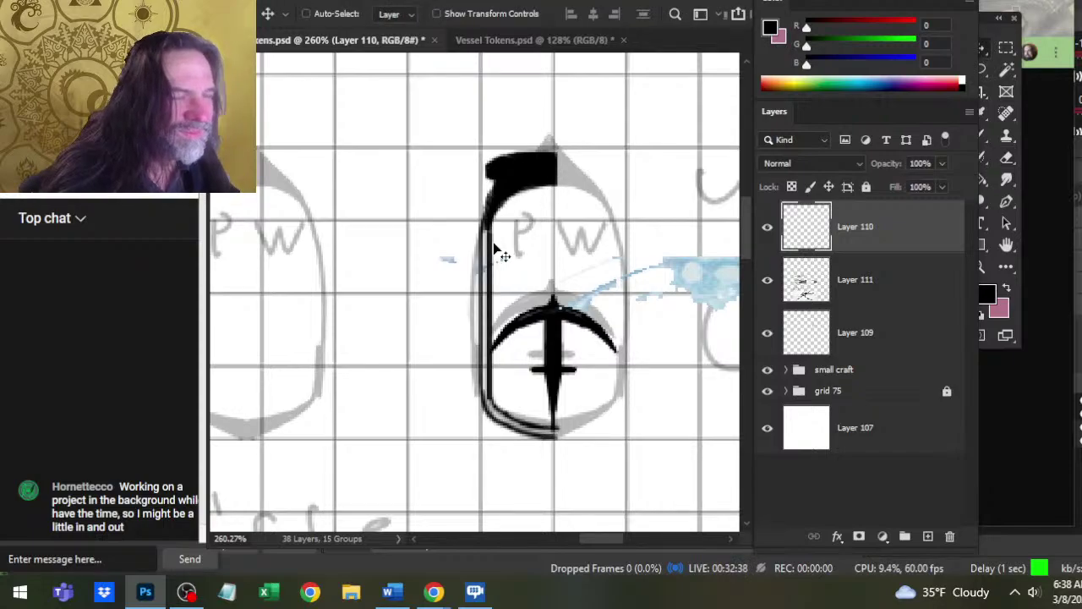
key(Right)
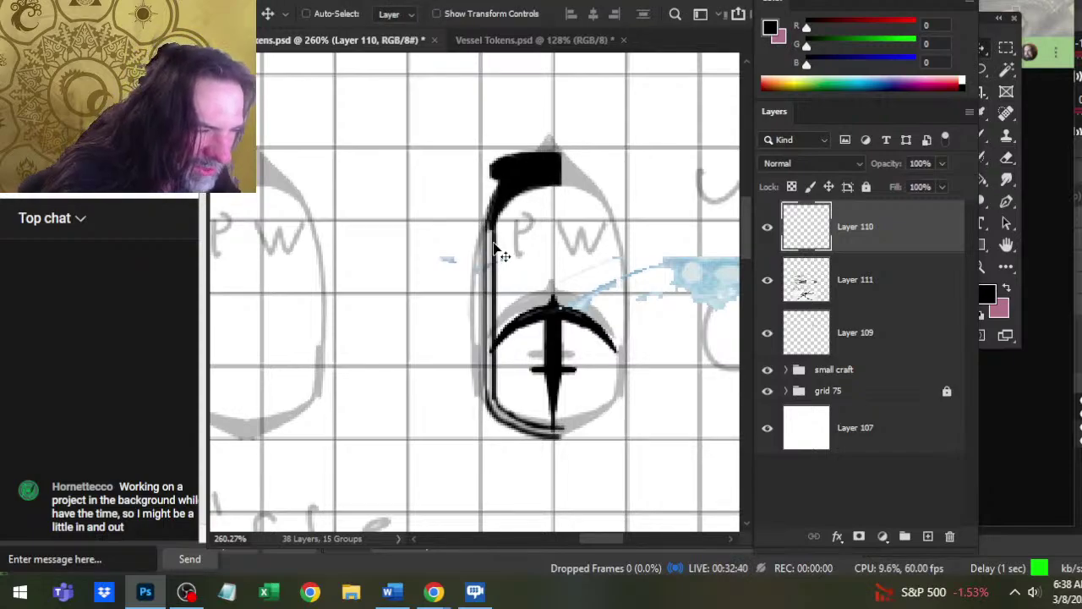
key(Left)
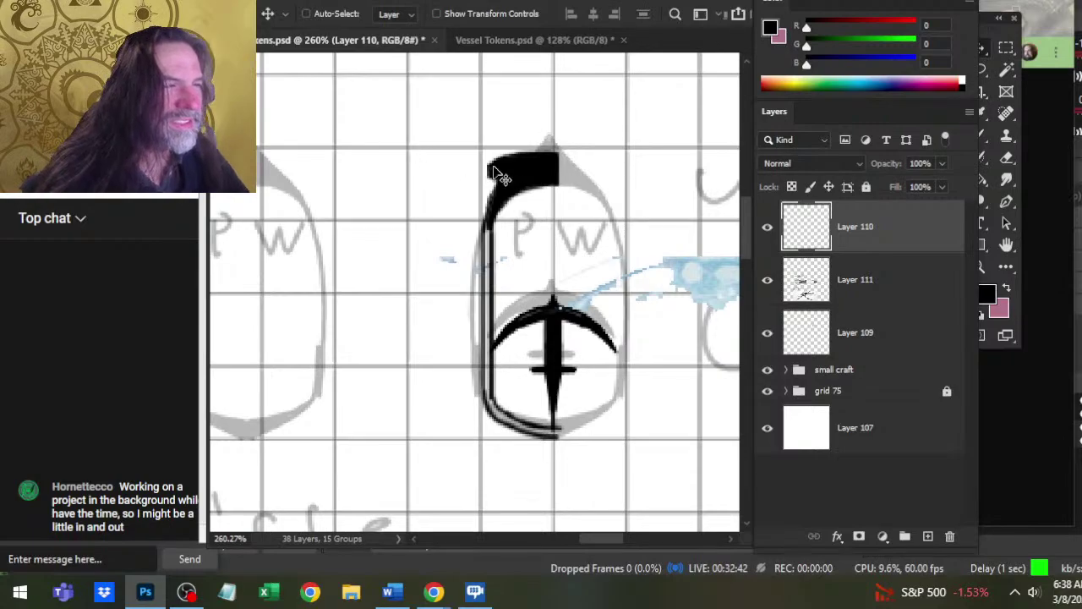
- Thicken and smooth the bow block's upper-left corner with the size 2 Brush, trimming its top edge with the Eraser
key(b)
drag(490, 164, 505, 157)
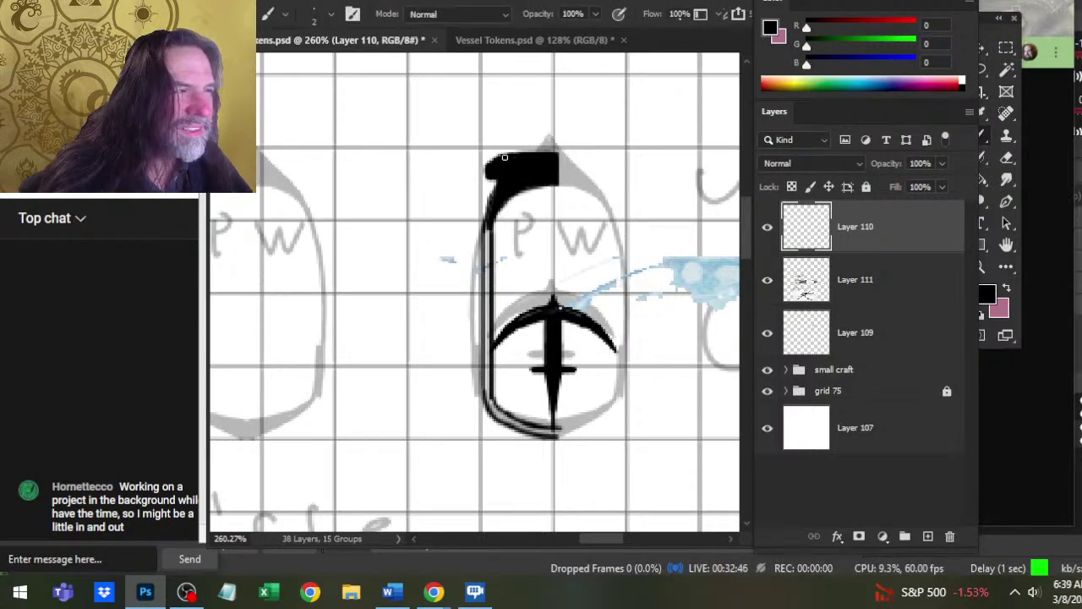
drag(504, 157, 499, 157)
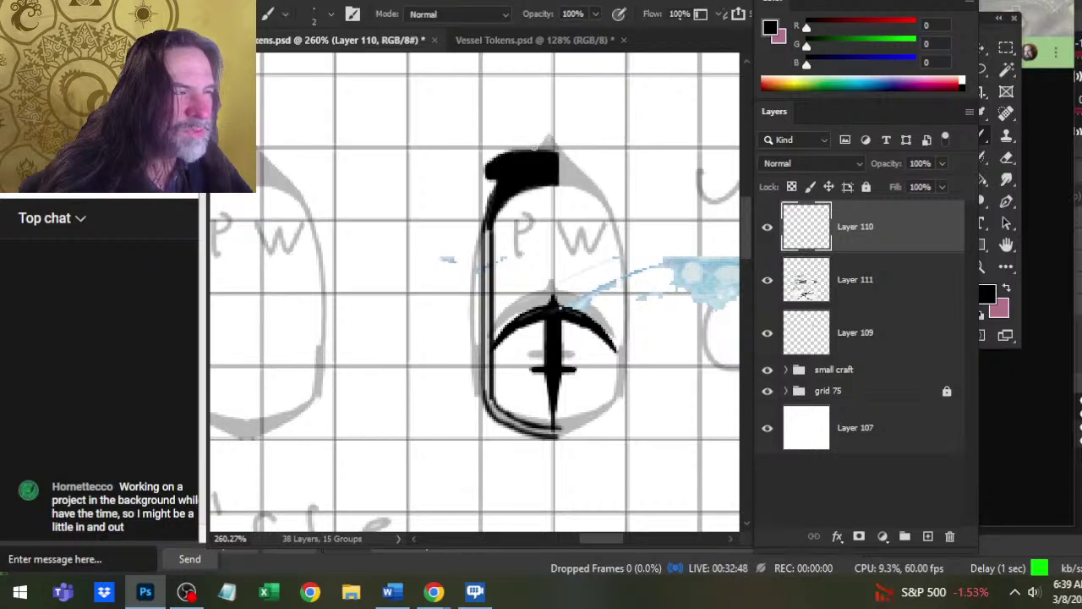
key(e)
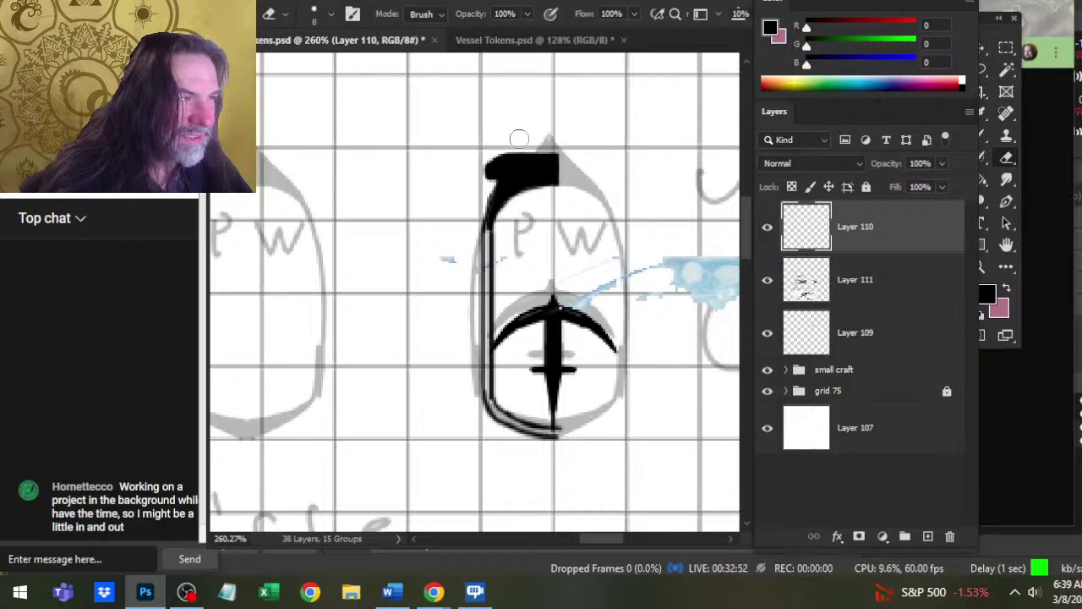
- Erase the knob overhanging the bow block's left side and repaint that edge as a straight, squared corner down to the hull
key(b)
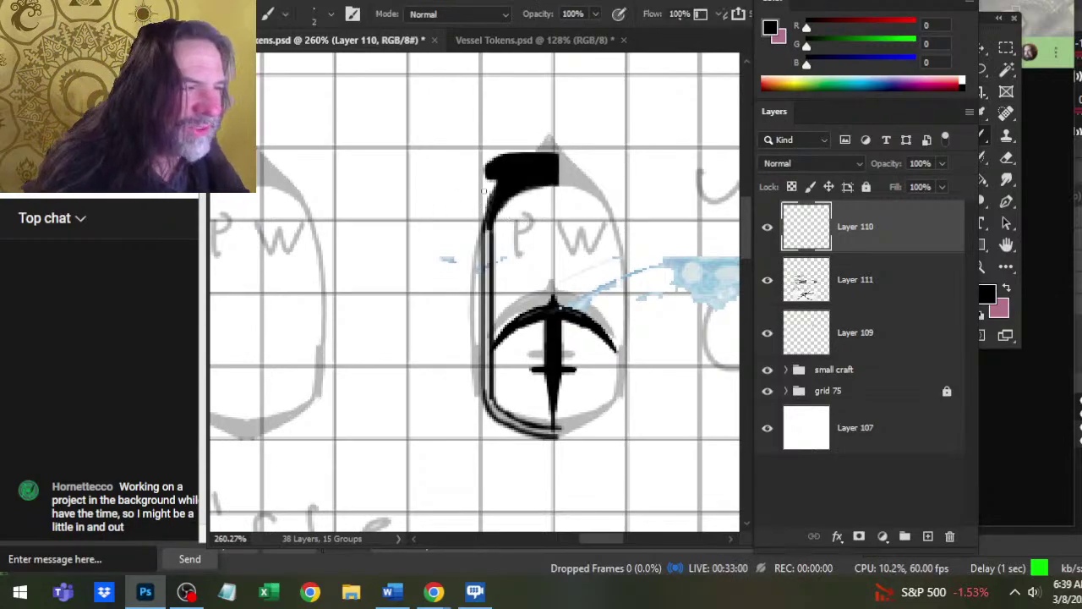
key(e)
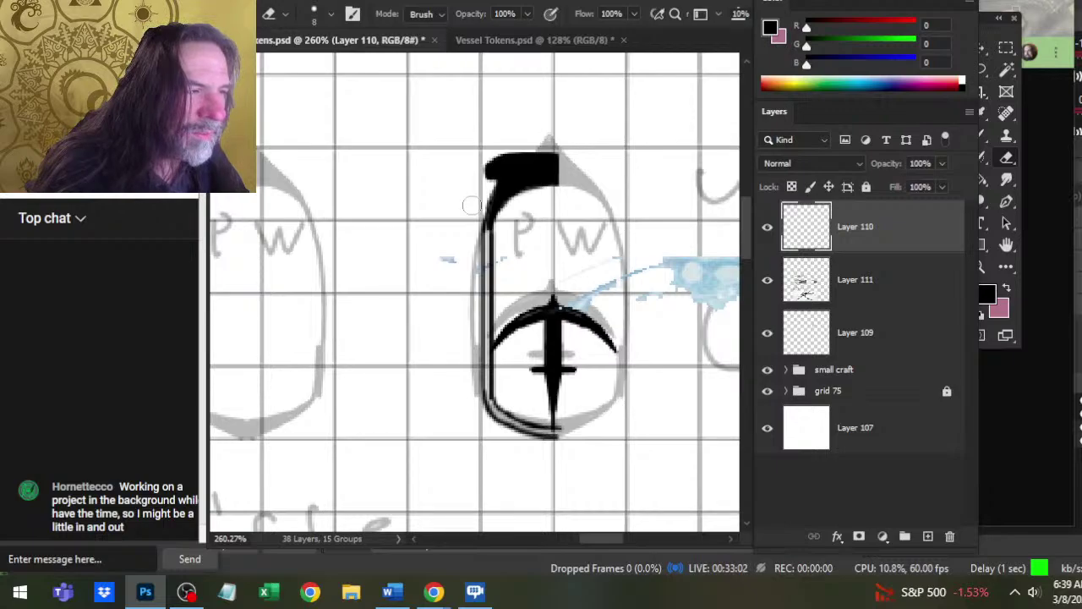
key(b)
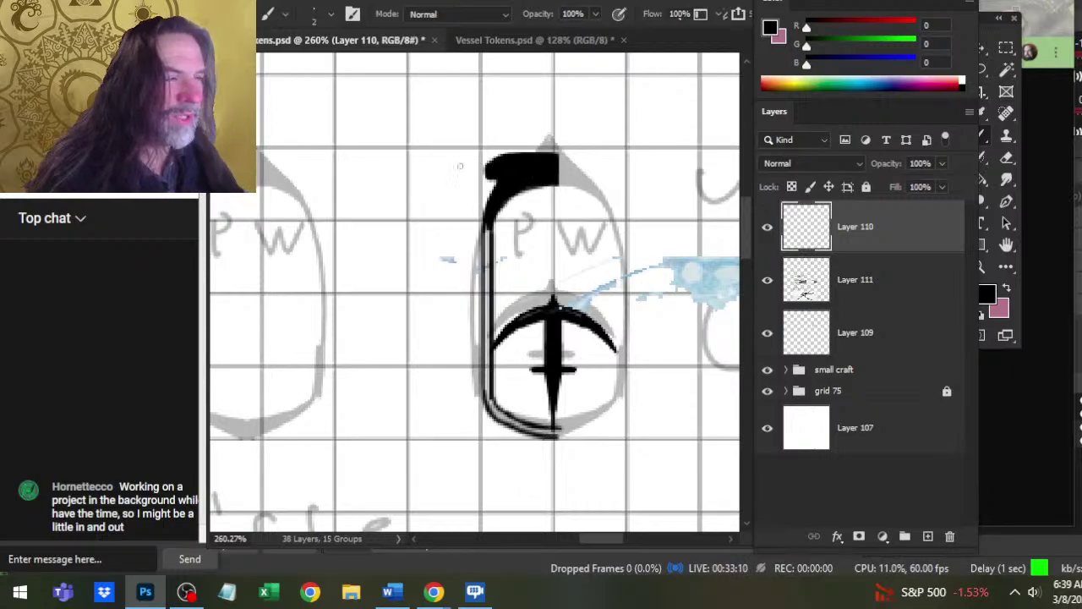
key(e)
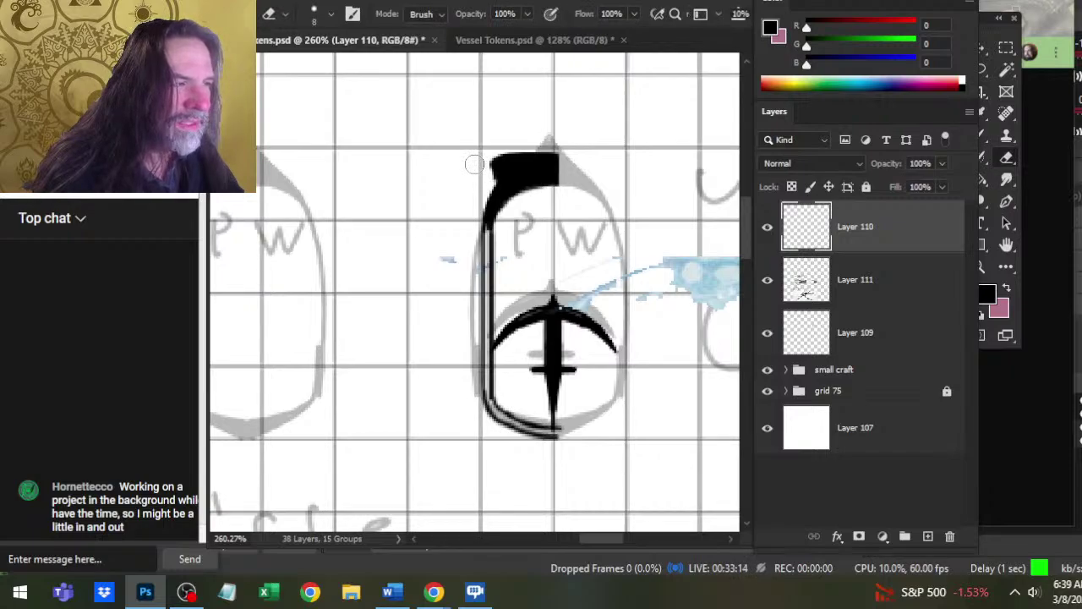
key(b)
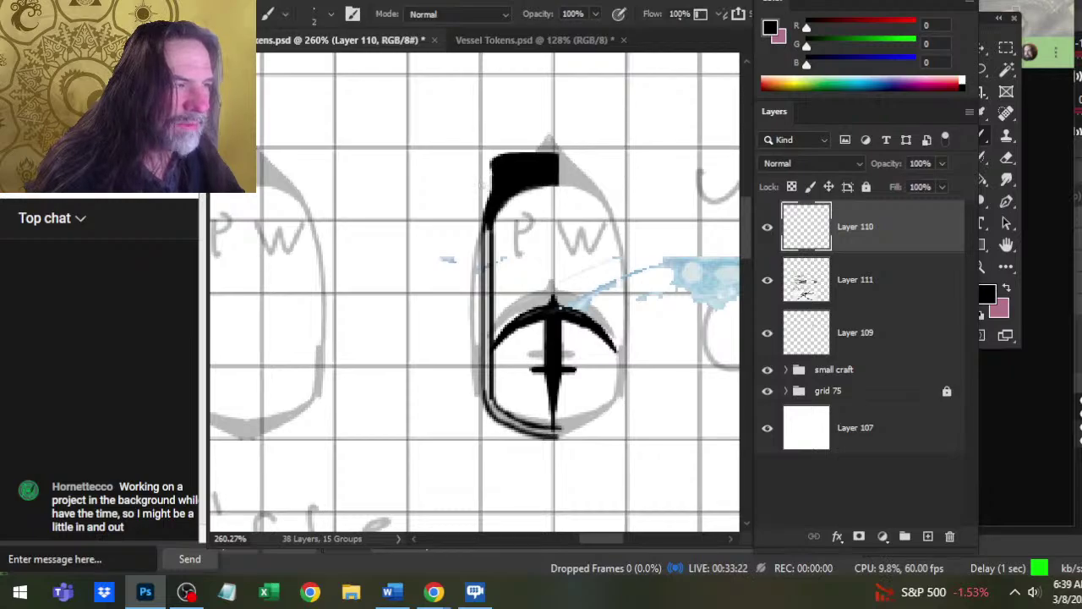
- Extend the white gap between the double hull lines up into the bow block with a size 1 Eraser, cleaning its edges with the size 2 Brush
key(e)
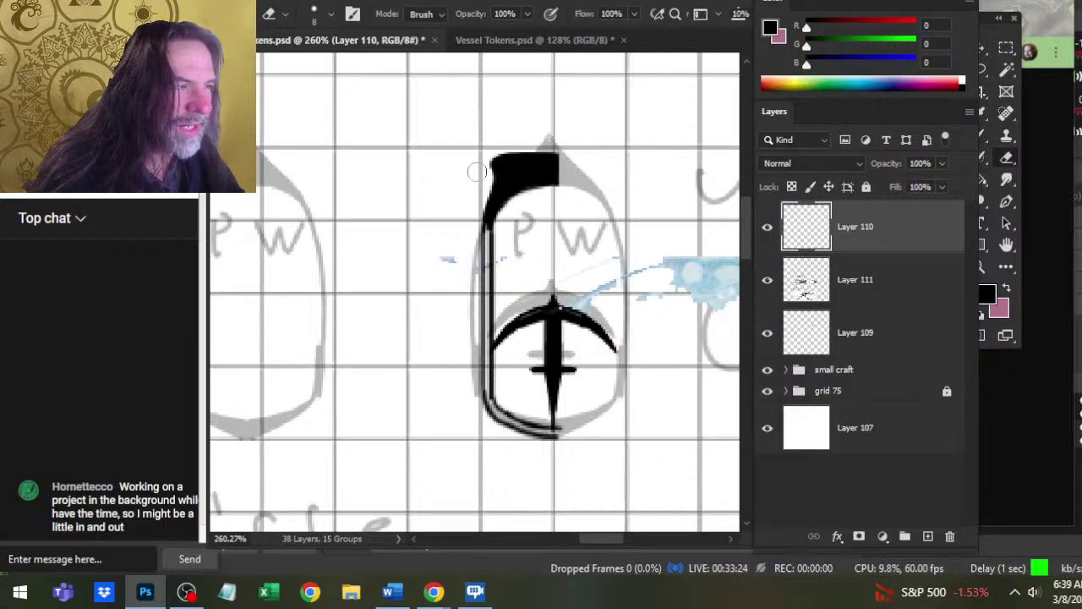
key(bracketleft)
key(bracketleft)
key(bracketleft)
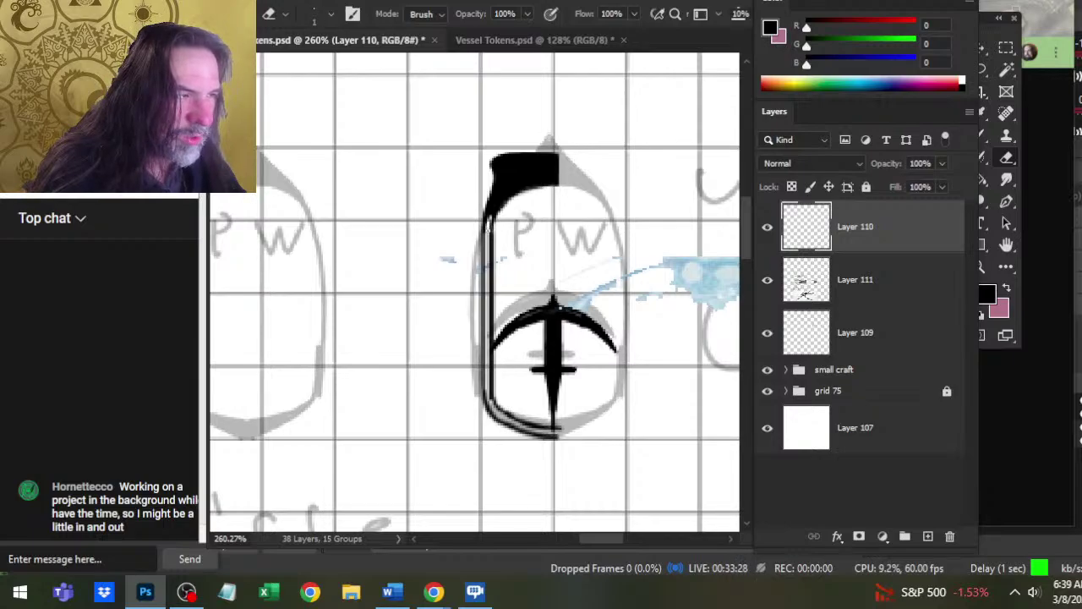
key(b)
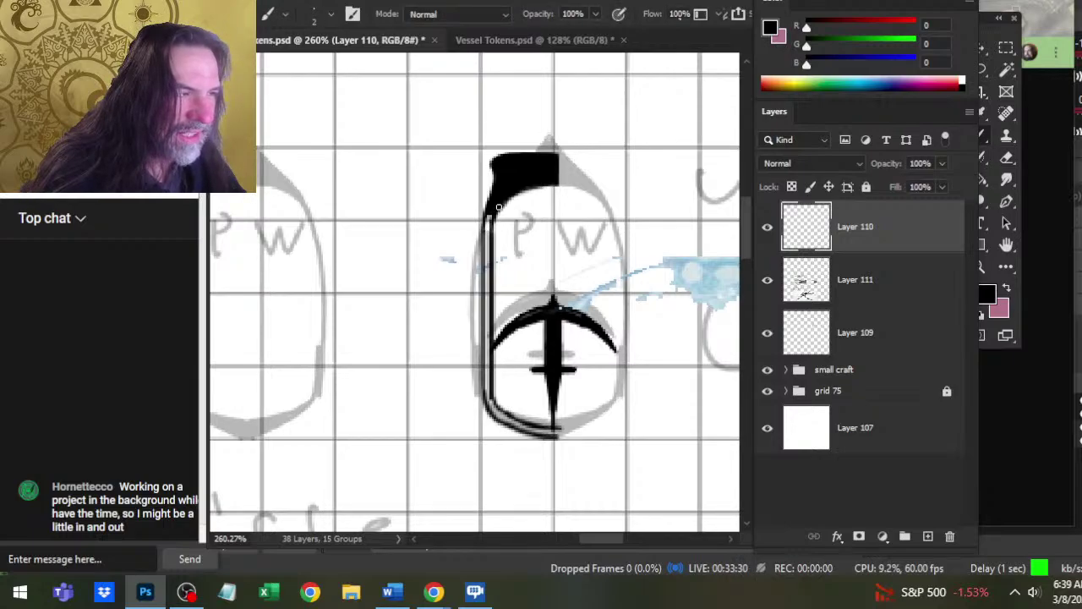
key(e)
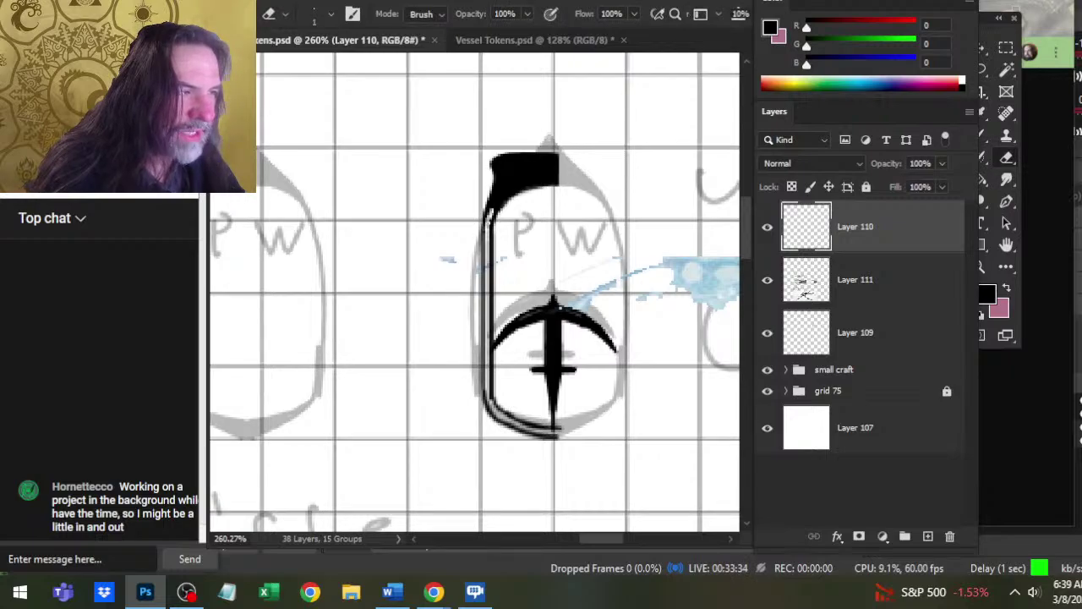
key(b)
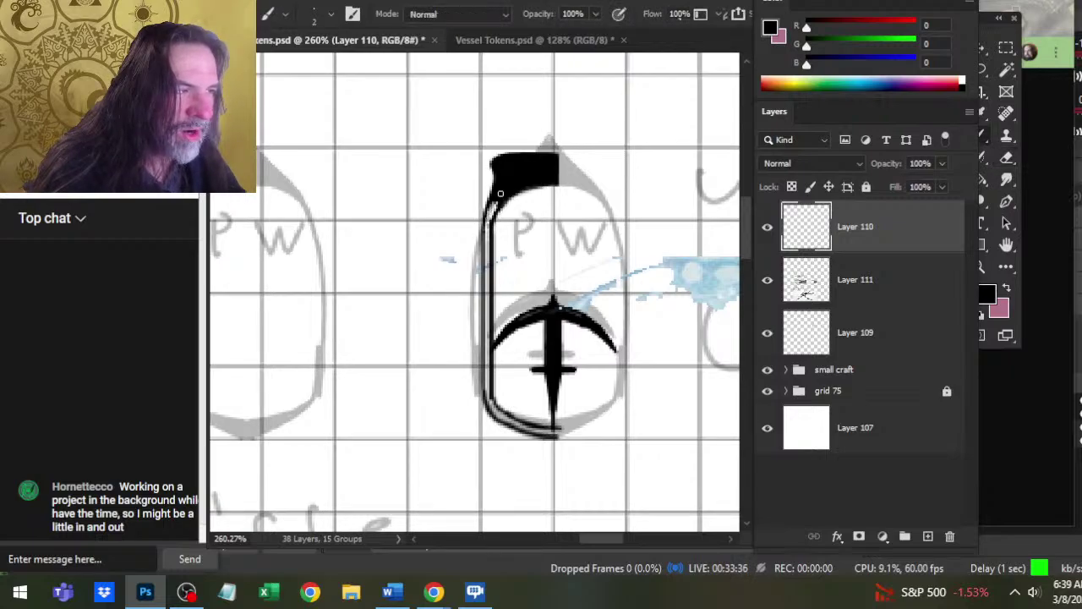
key(e)
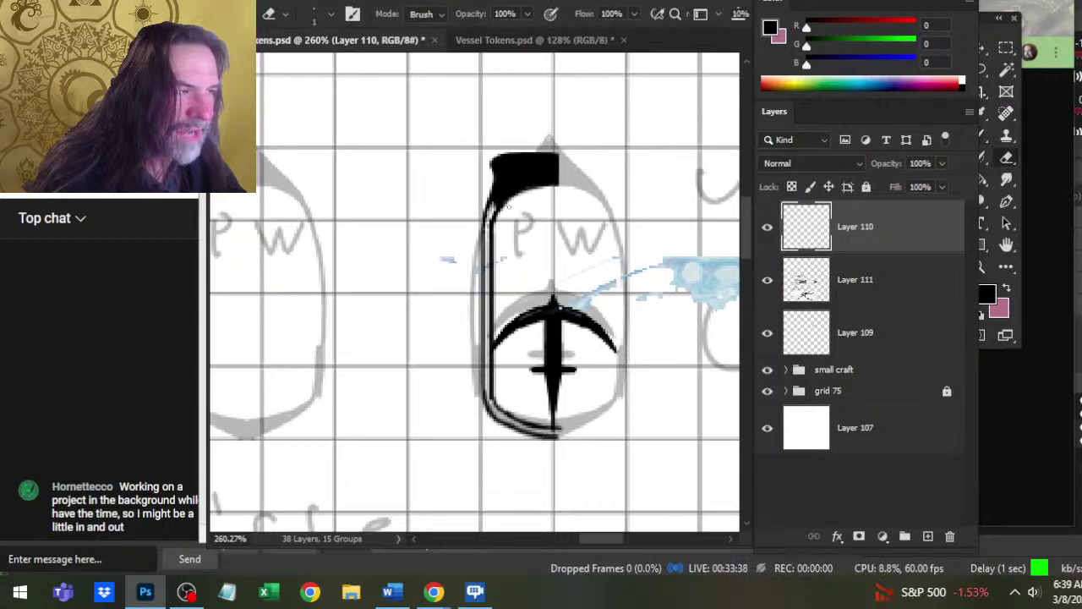
key(b)
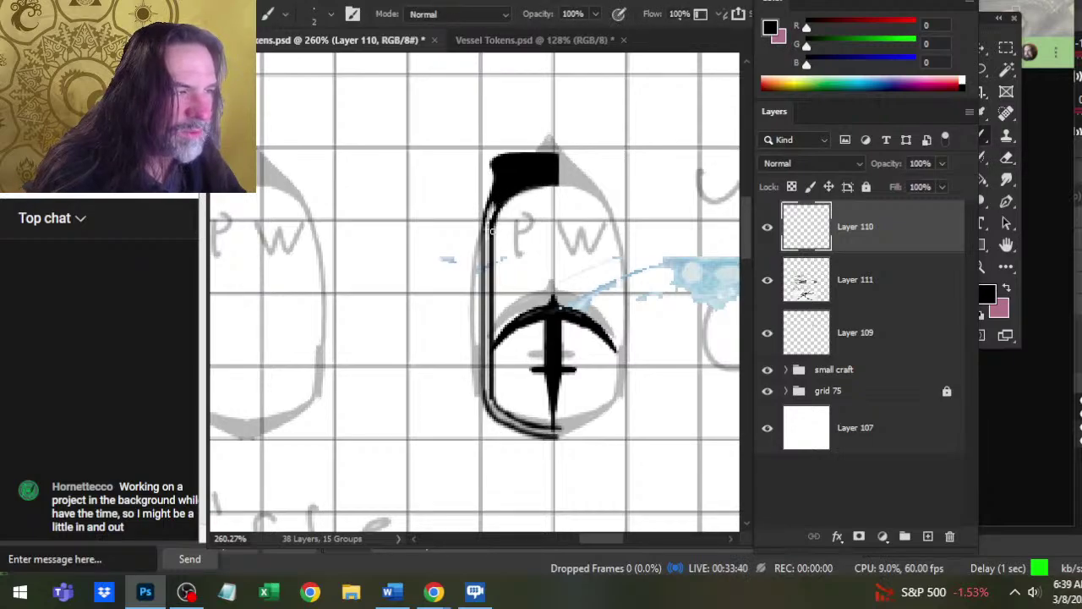
key(e)
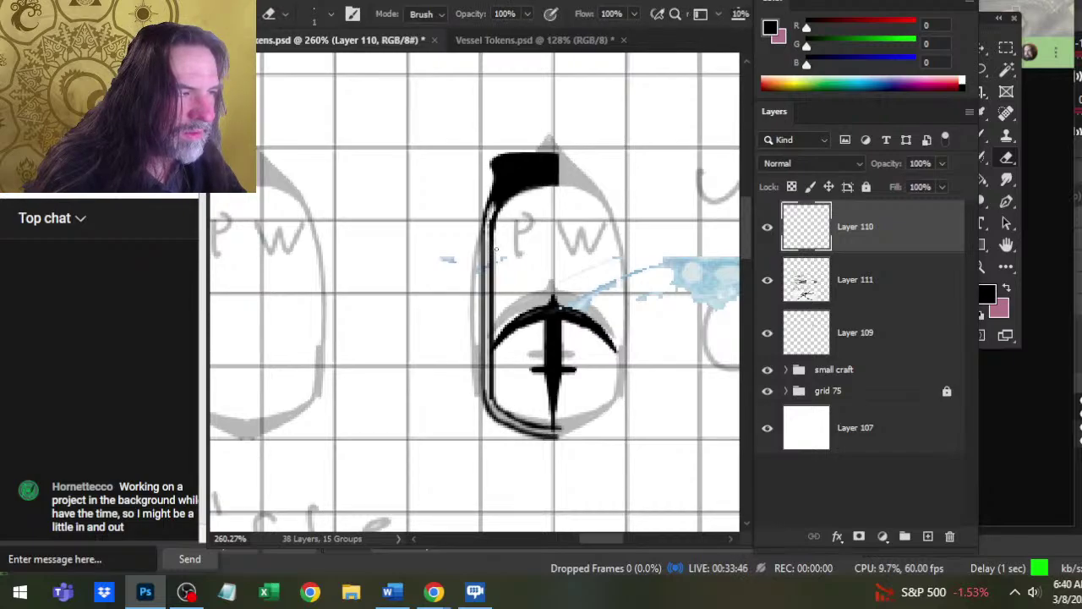
key(b)
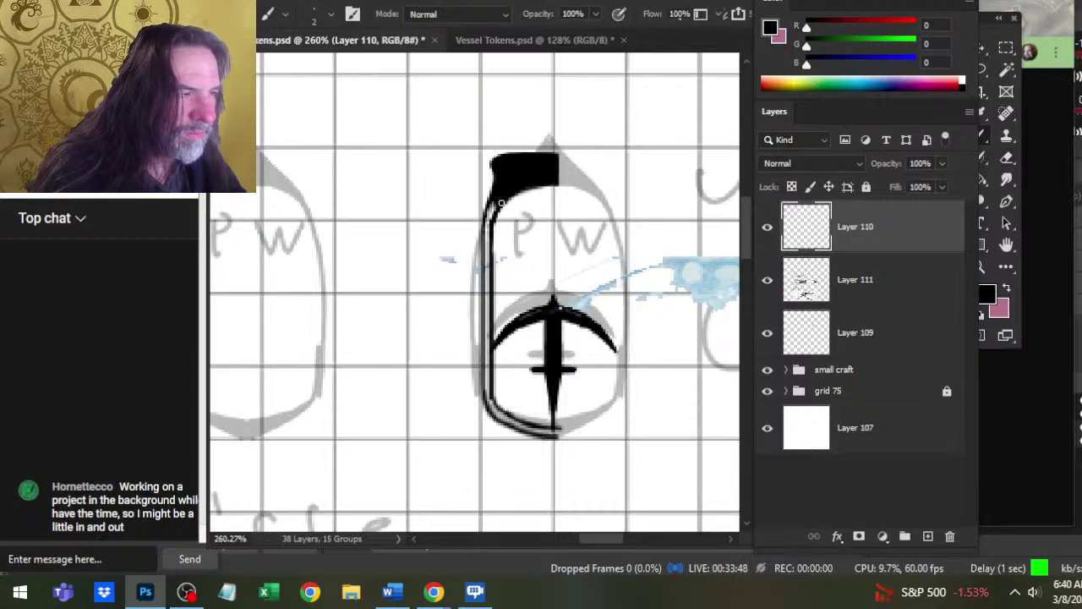
key(e)
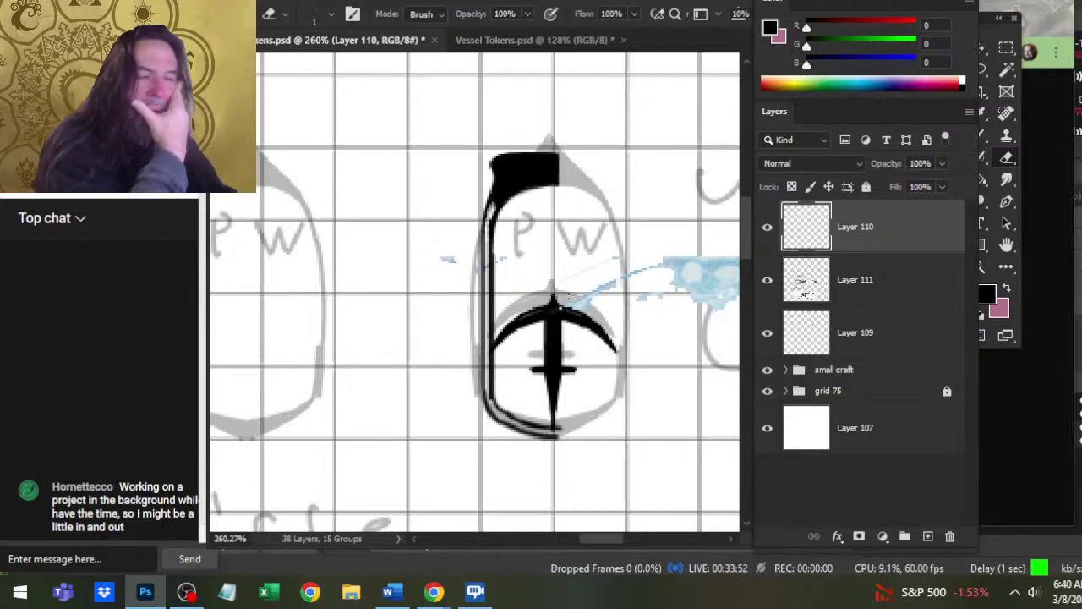
- Duplicate Layer 110 as Layer 110 copy and flip the copied half-hull horizontally with Free Transform
right_click(855, 227)
click(918, 54)
key(Return)
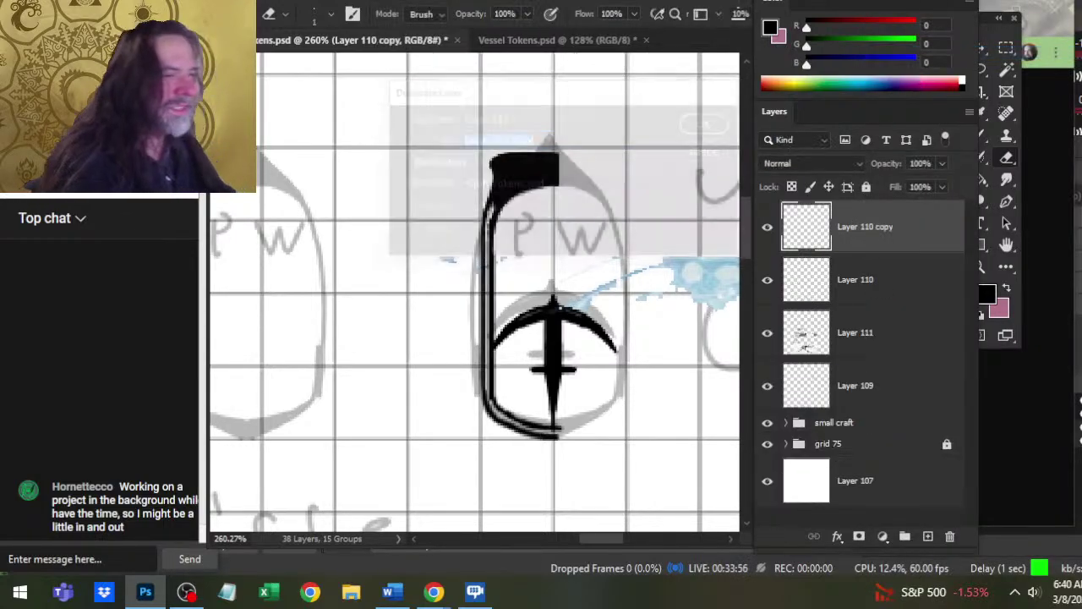
key(l)
right_click(531, 193)
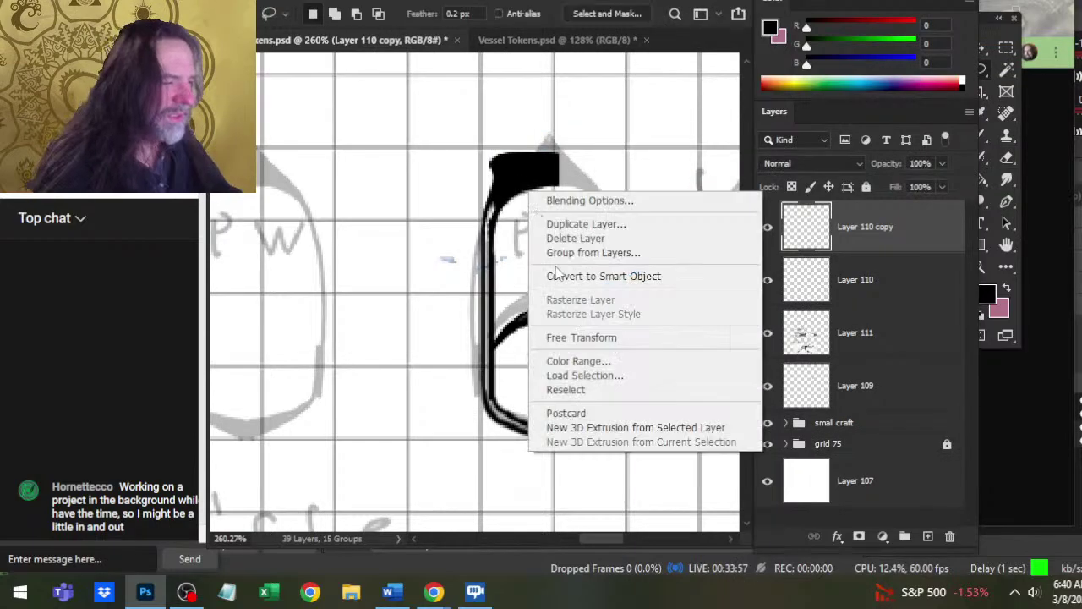
click(623, 340)
right_click(577, 318)
click(606, 264)
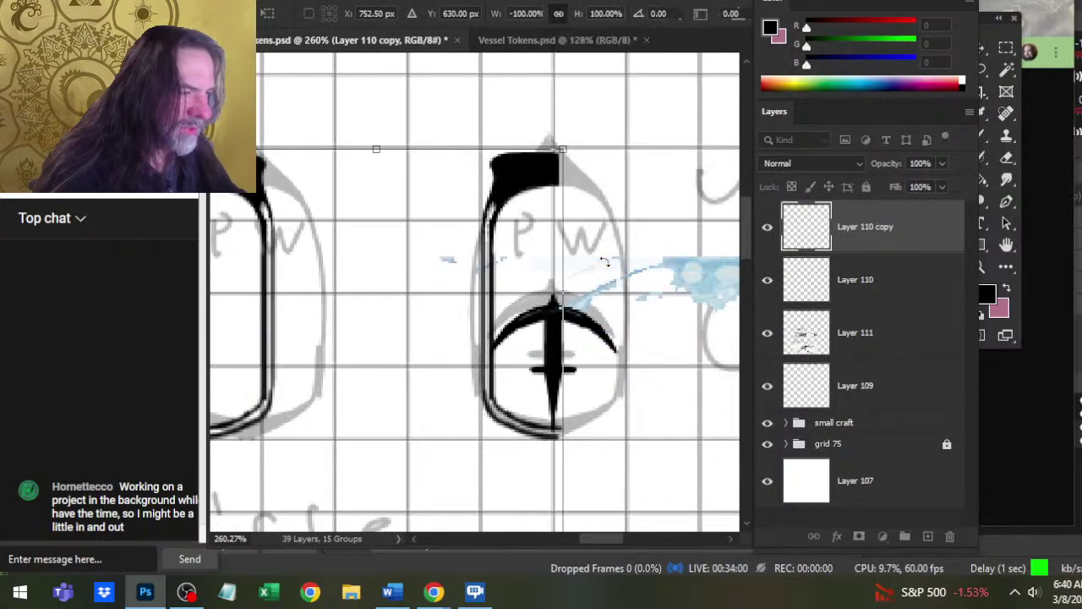
key(Return)
- Shift the flipped half-hull on Layer 110 copy rightward with the Move tool, toward the original half
key(v)
key(Right)
key(Right)
key(Right)
key(Right)
key(Right)
key(Right)
key(Right)
key(Right)
key(Right)
key(Right)
key(Right)
key(Right)
key(Right)
key(Right)
key(Right)
key(Right)
key(Right)
key(Right)
key(Right)
key(Right)
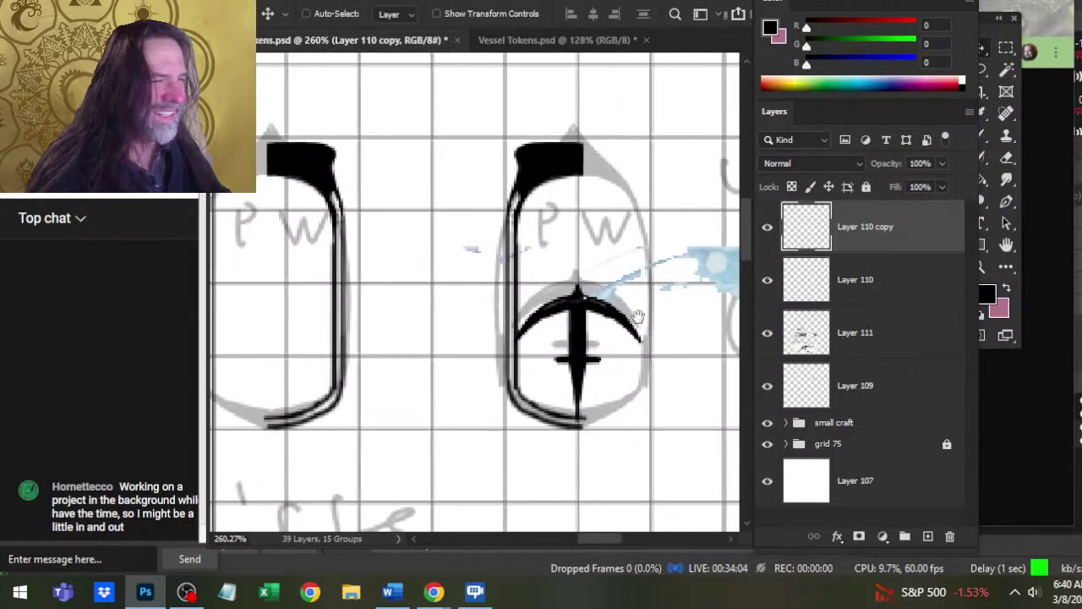
key(e)
key(bracketright)
key(bracketright)
key(bracketright)
key(bracketright)
key(bracketright)
key(bracketright)
key(bracketright)
key(bracketright)
key(bracketright)
key(bracketright)
key(bracketright)
key(bracketright)
key(bracketright)
key(bracketright)
key(bracketright)
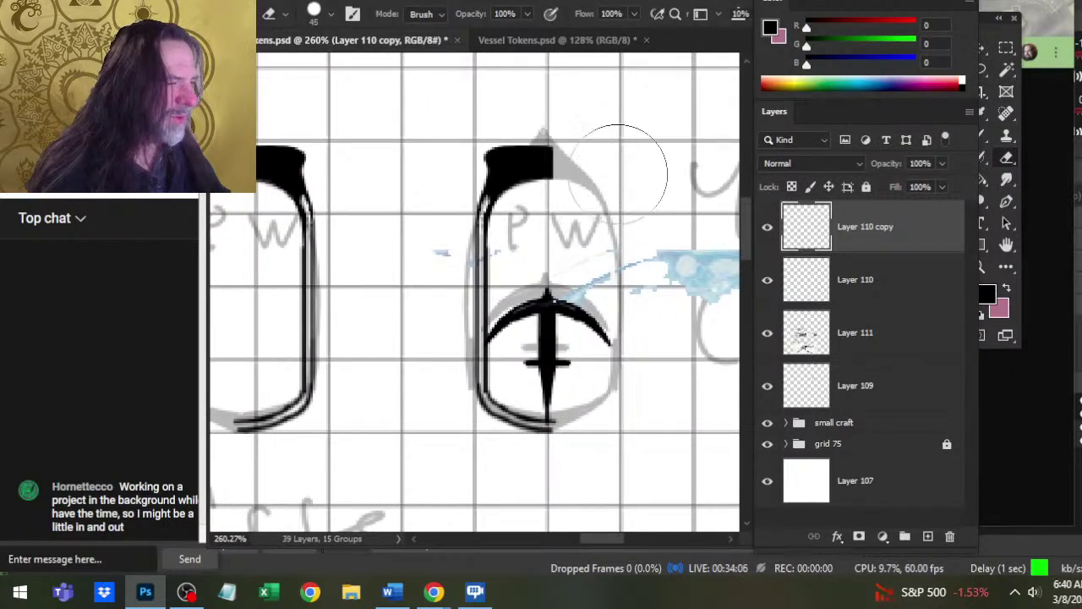
click(885, 296)
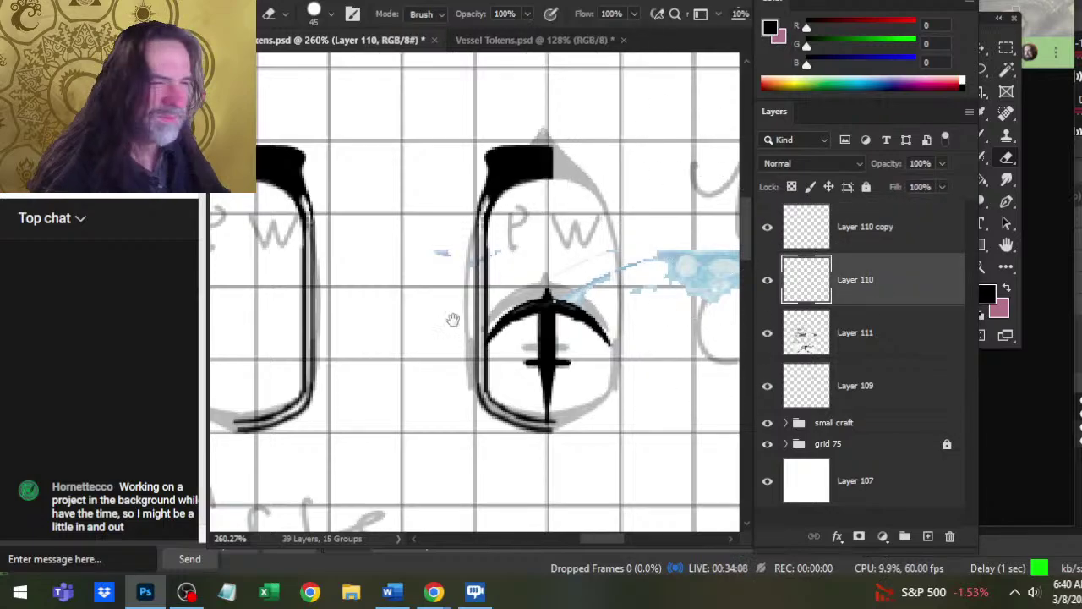
scroll(605, 305, left, 3)
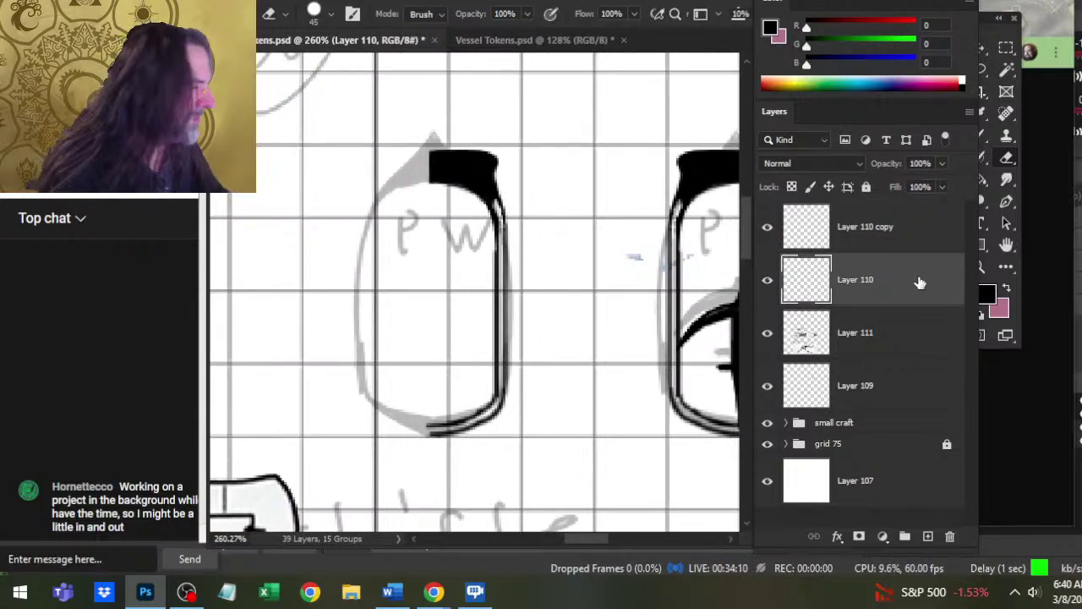
- Move the Layer 110 copy half-hull right until it meets the original at the centreline, forming the craft's mirrored right half
click(872, 247)
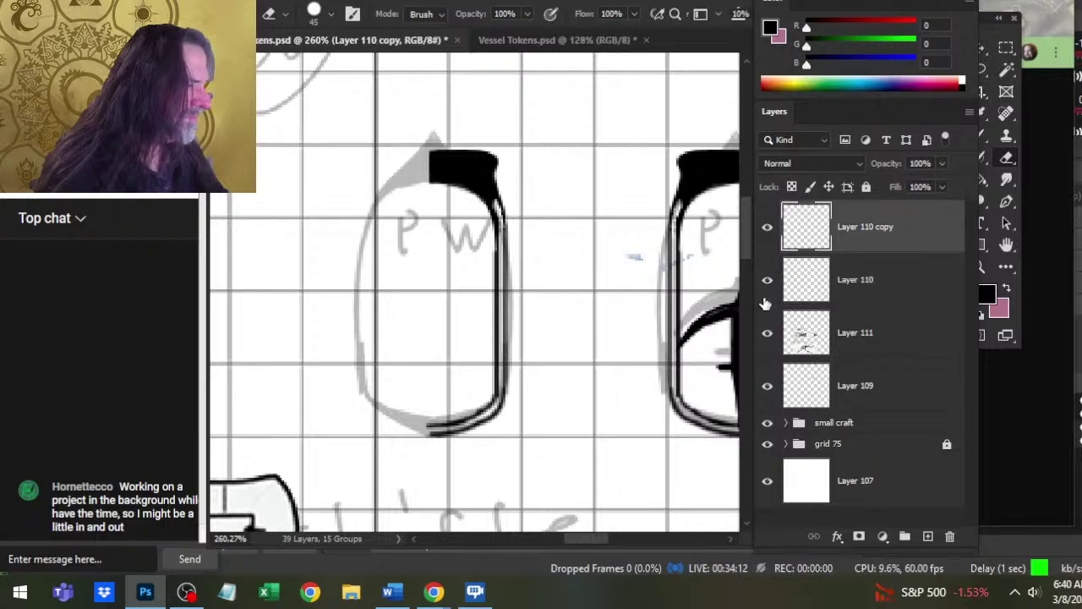
key(v)
key(Right)
key(Right)
key(Right)
key(Right)
key(Right)
key(Right)
key(Right)
key(Right)
key(Right)
key(Right)
key(Right)
key(Right)
key(Right)
key(Right)
key(Right)
key(Right)
key(Right)
key(Right)
key(Right)
key(Right)
key(Right)
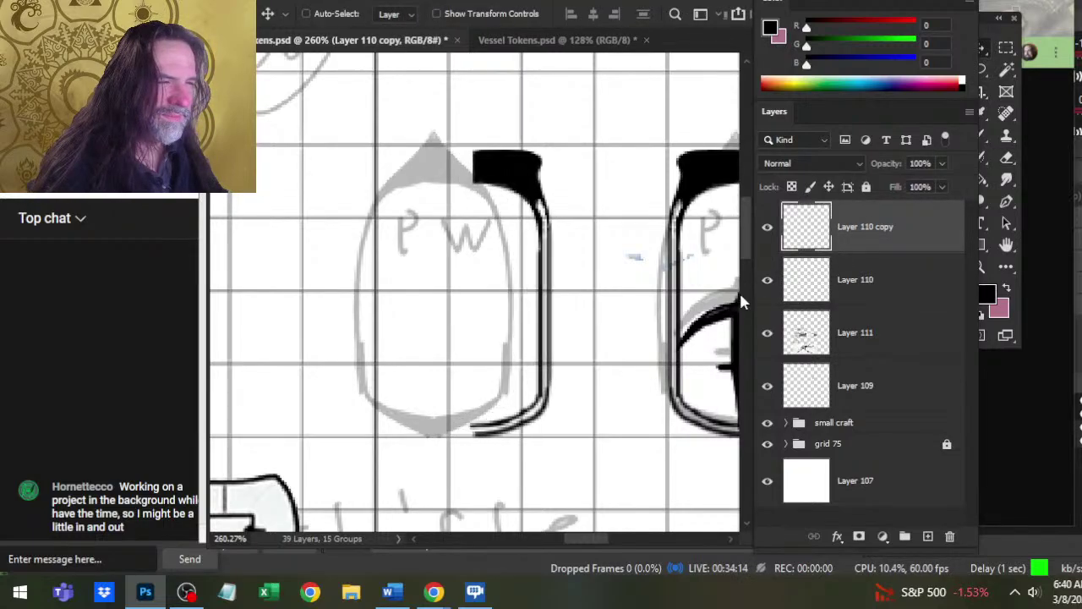
key(Right)
key(Right)
key(Right)
key(Right)
key(Right)
key(Right)
key(Right)
key(Right)
key(Right)
key(Right)
key(Right)
key(Right)
key(Right)
key(Right)
key(Right)
key(Right)
key(Right)
key(Right)
key(Right)
key(Right)
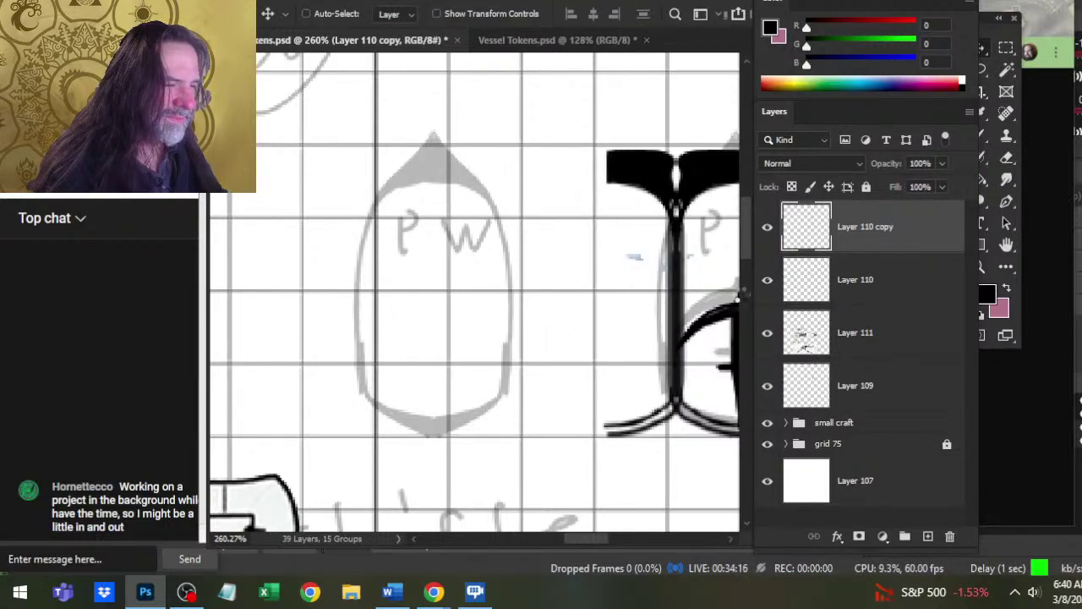
drag(543, 273, 323, 254)
key(Right)
key(Right)
key(Right)
key(Right)
key(Right)
key(Right)
key(Right)
key(Right)
key(Right)
key(Right)
key(Right)
key(Right)
key(Right)
key(Right)
key(Right)
key(Right)
key(Right)
key(Right)
key(Right)
key(Right)
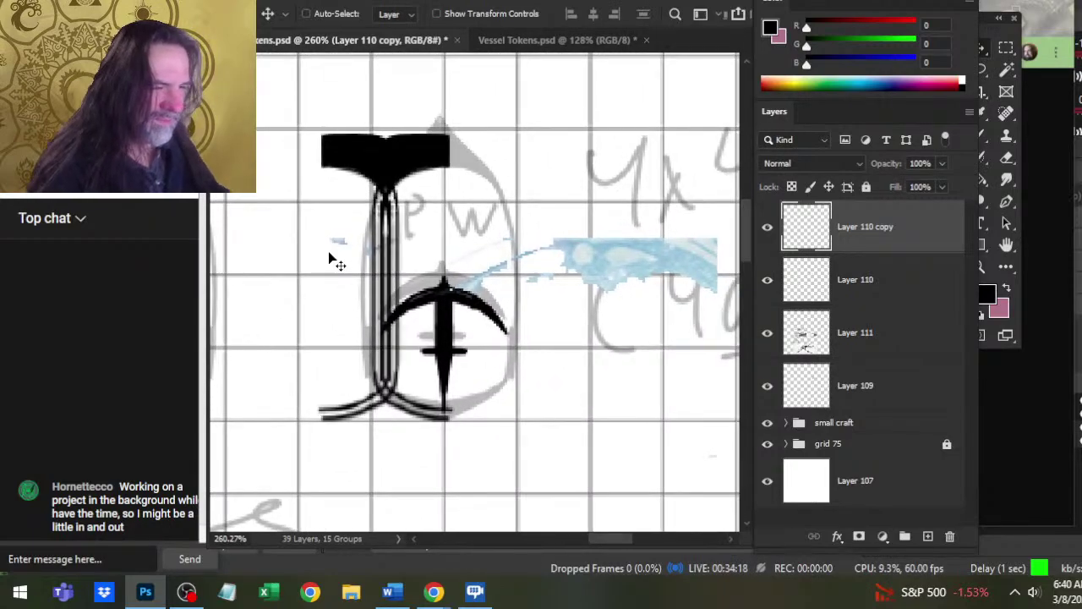
key(Right)
key(Right)
key(Right)
key(Right)
key(Right)
key(Right)
key(Right)
key(Right)
key(Right)
key(Right)
key(Right)
key(Right)
key(Right)
key(Right)
key(Right)
key(Right)
key(Right)
key(Right)
key(Right)
key(Right)
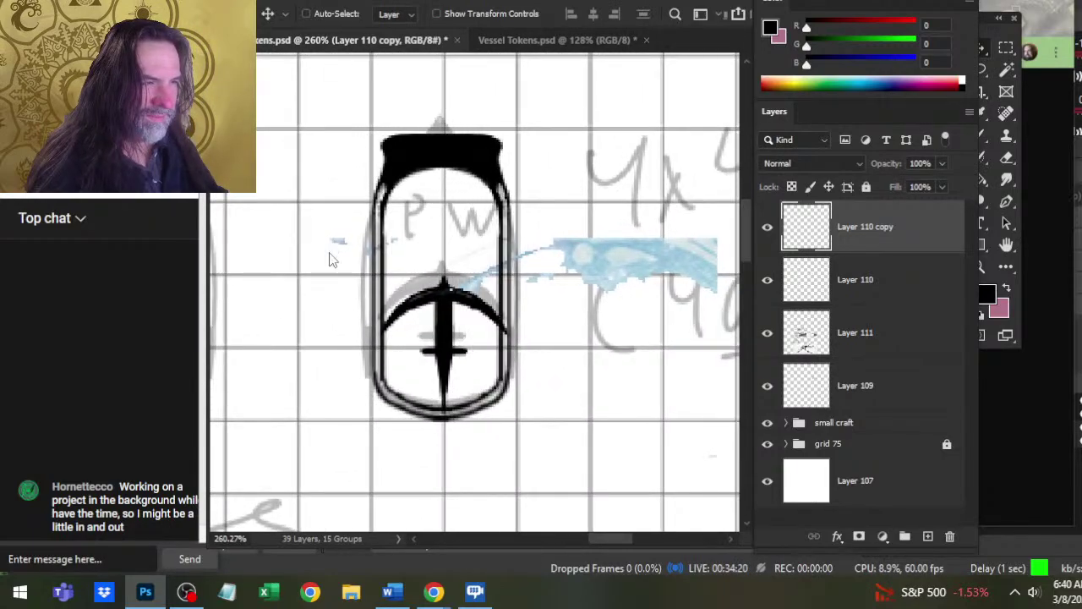
key(Left)
key(Left)
key(Left)
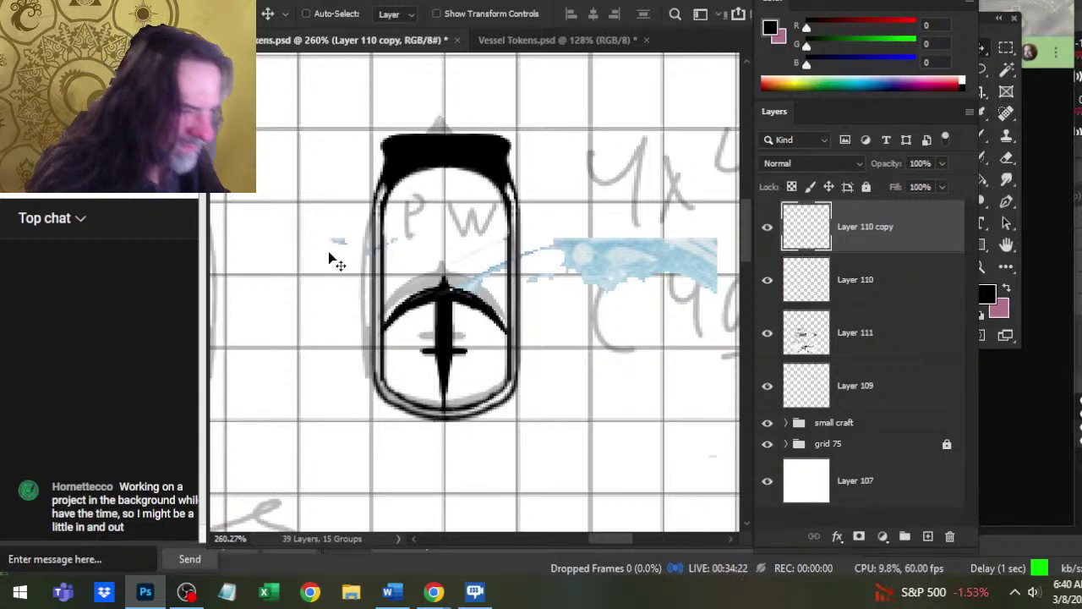
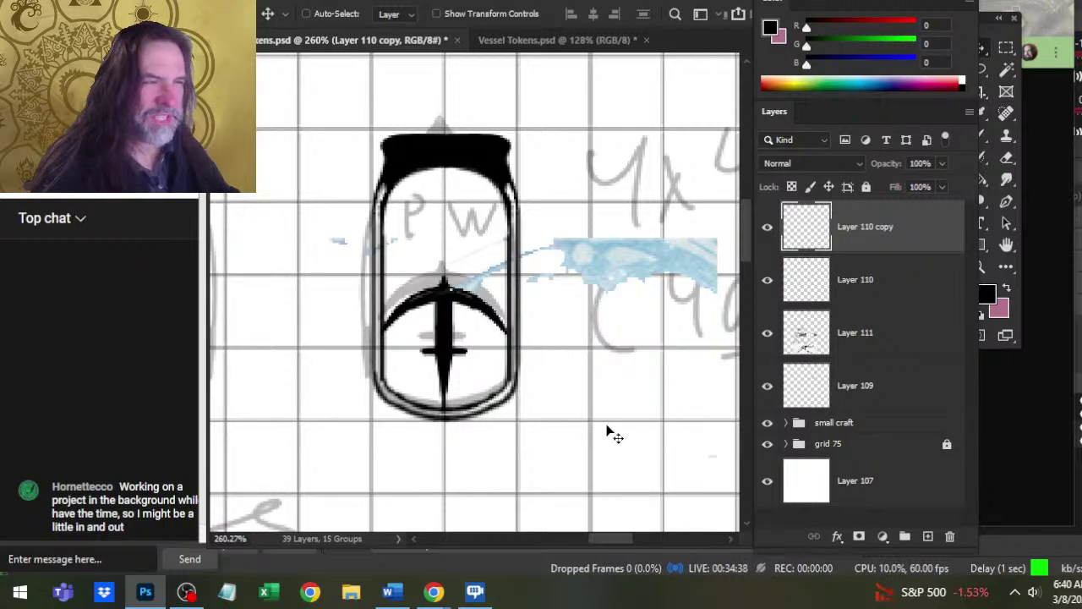
- Merge the mirrored half on Layer 110 copy down into Layer 110
right_click(864, 296)
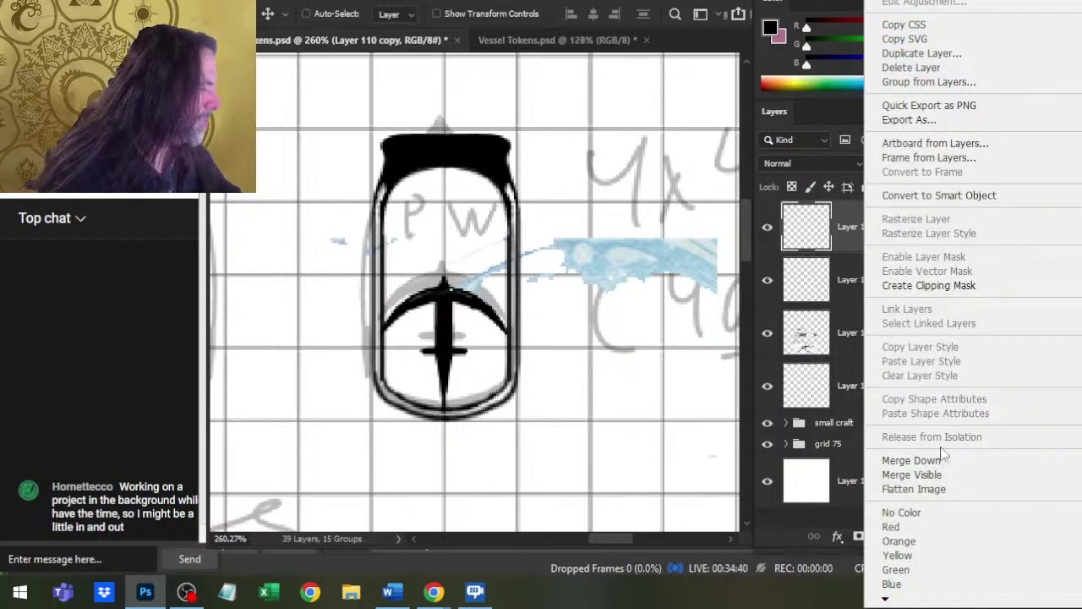
click(911, 460)
key(z)
drag(683, 372, 562, 269)
key(b)
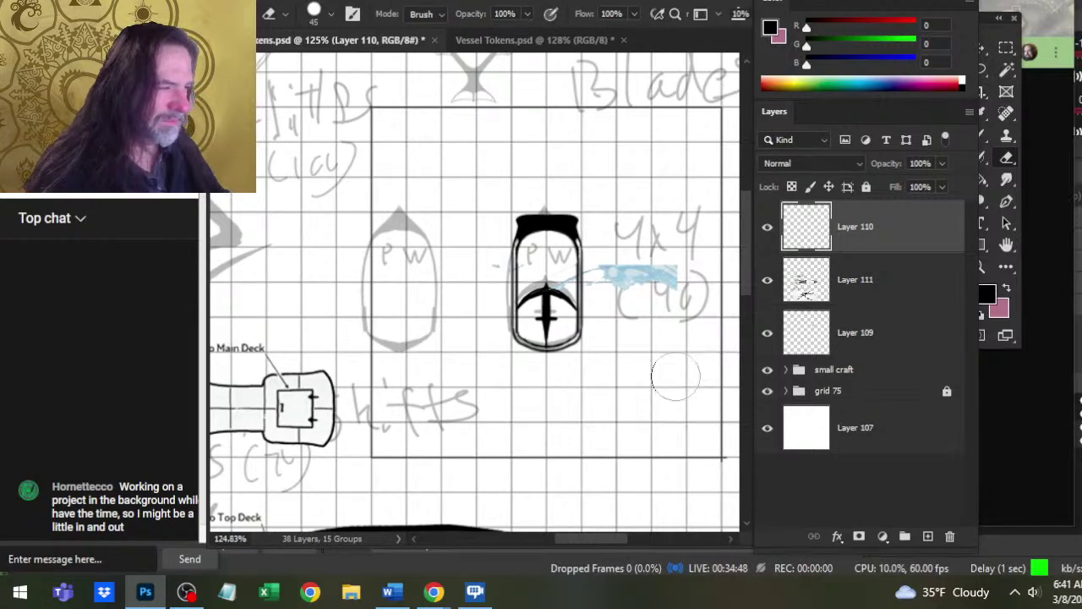
- Draw a black H-shaped mark with the size 2 Brush inside the hull's upper left half, over the sketched P
key(z)
drag(603, 293, 638, 307)
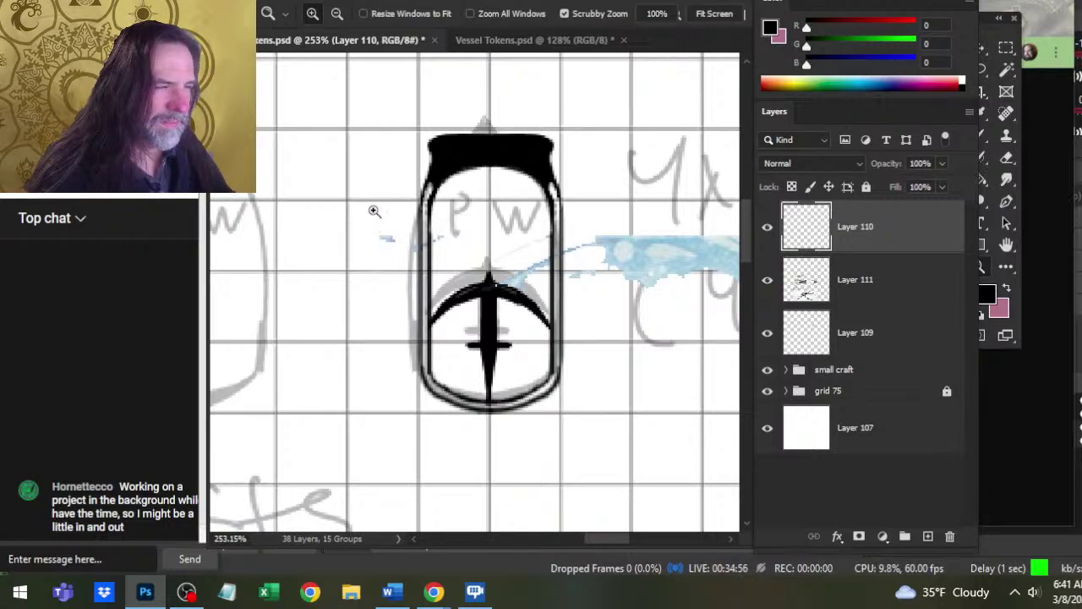
key(b)
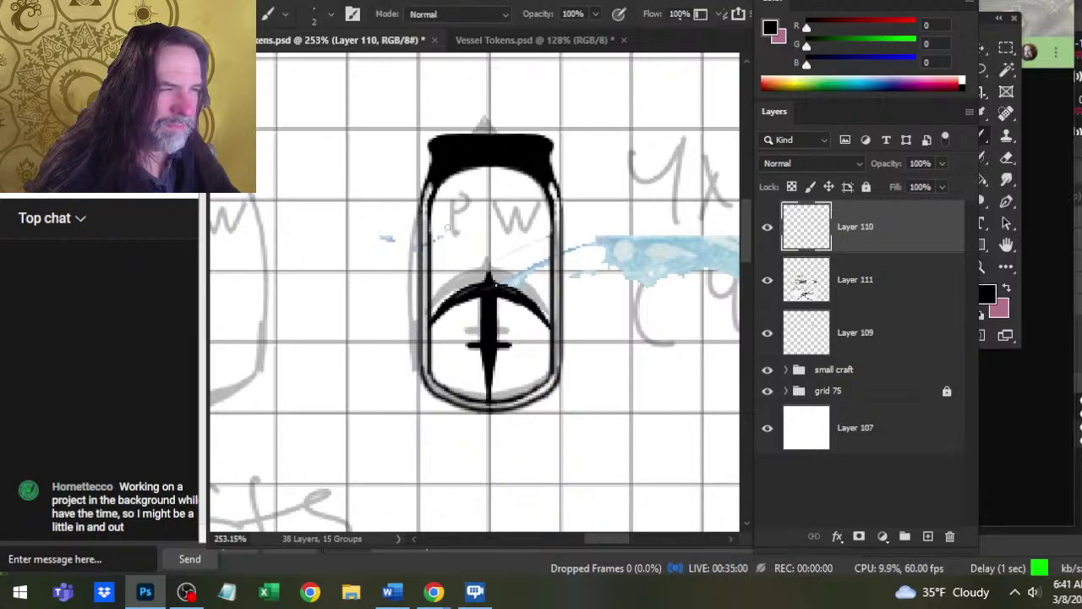
drag(444, 215, 444, 254)
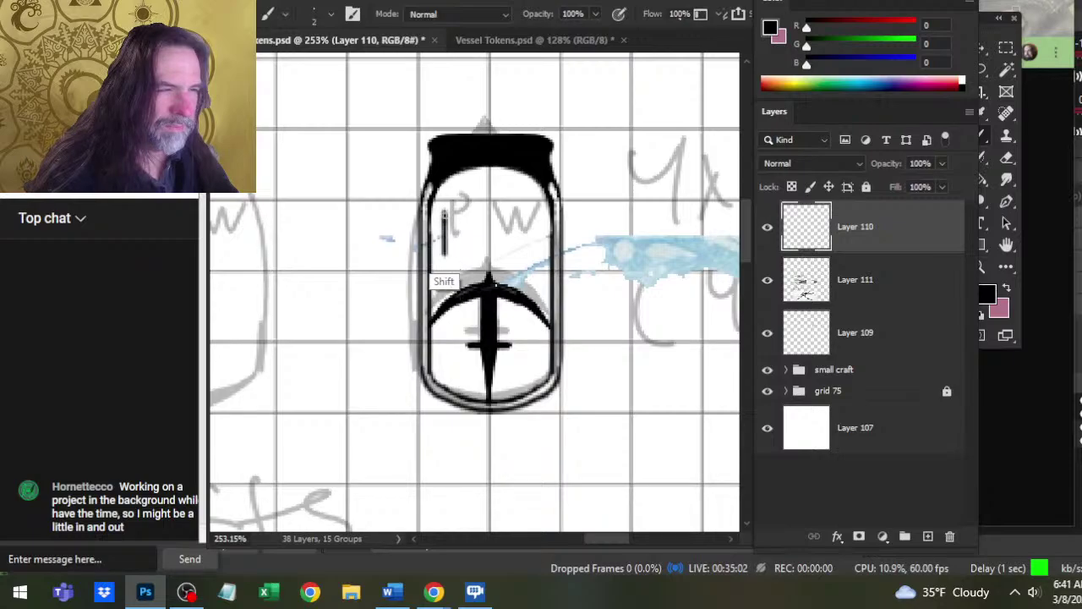
shift+click(444, 252)
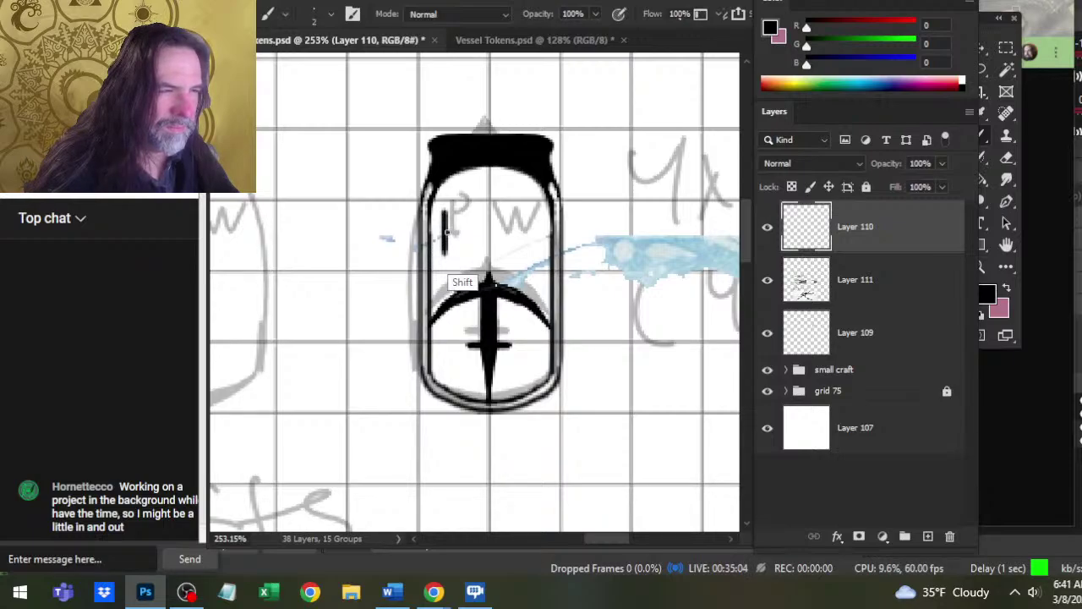
mouse_move(448, 232)
mouse_down()
mouse_move(471, 232)
mouse_move(448, 232)
mouse_move(477, 245)
mouse_move(477, 216)
mouse_up()
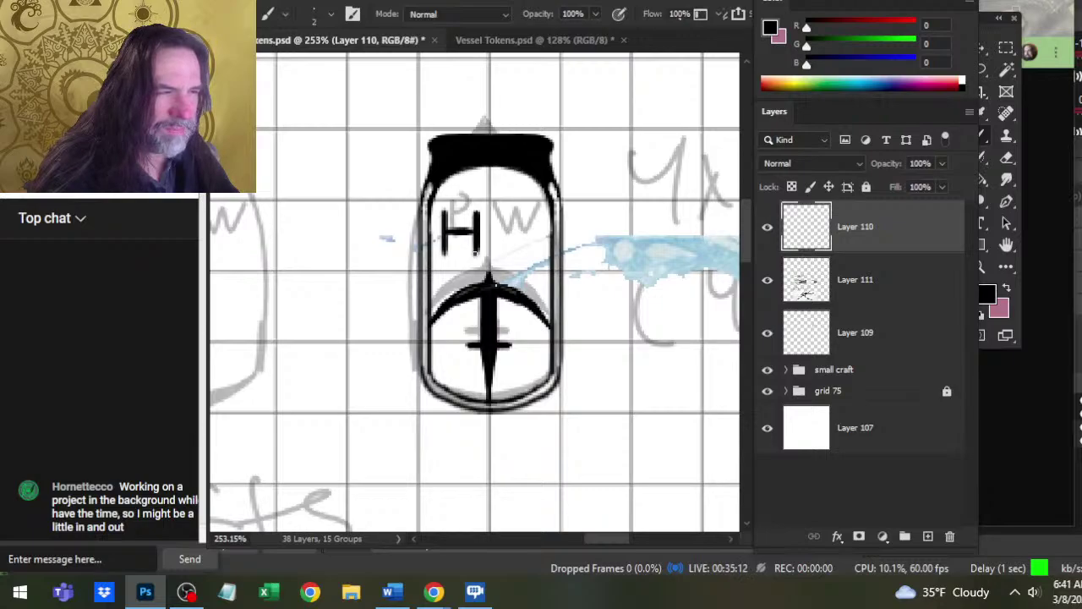
- Cut the H mark from Layer 110 onto its own new layer and place Layer 111 below Layer 109
key(l)
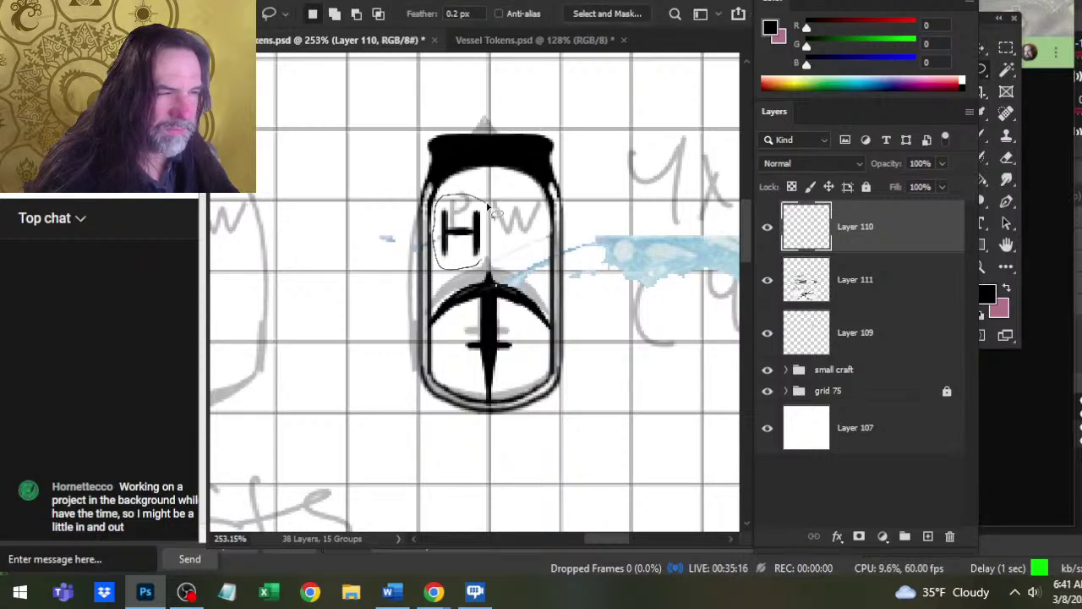
drag(487, 205, 490, 207)
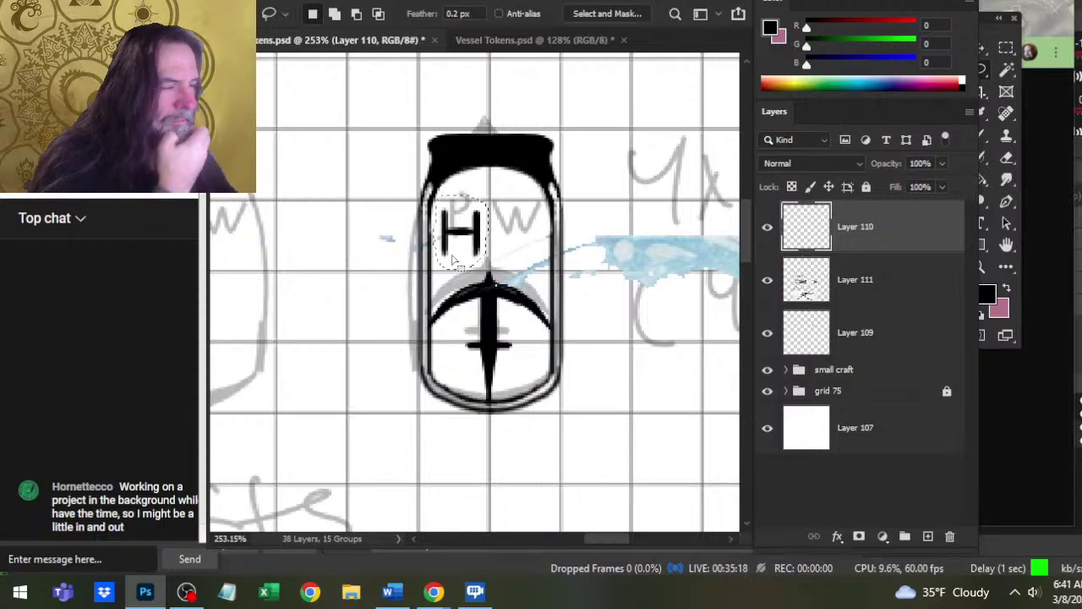
key(ctrl+x)
click(864, 340)
key(ctrl+shift+v)
key(ctrl+v)
drag(860, 361, 886, 406)
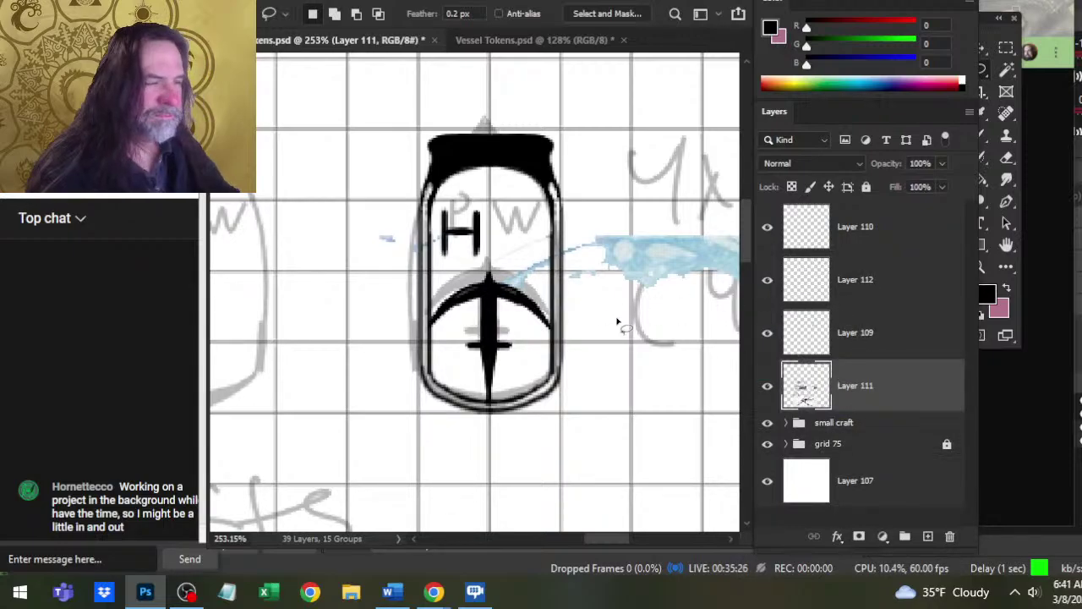
key(z)
mouse_move(624, 321)
mouse_down()
mouse_move(558, 320)
mouse_move(609, 316)
mouse_up()
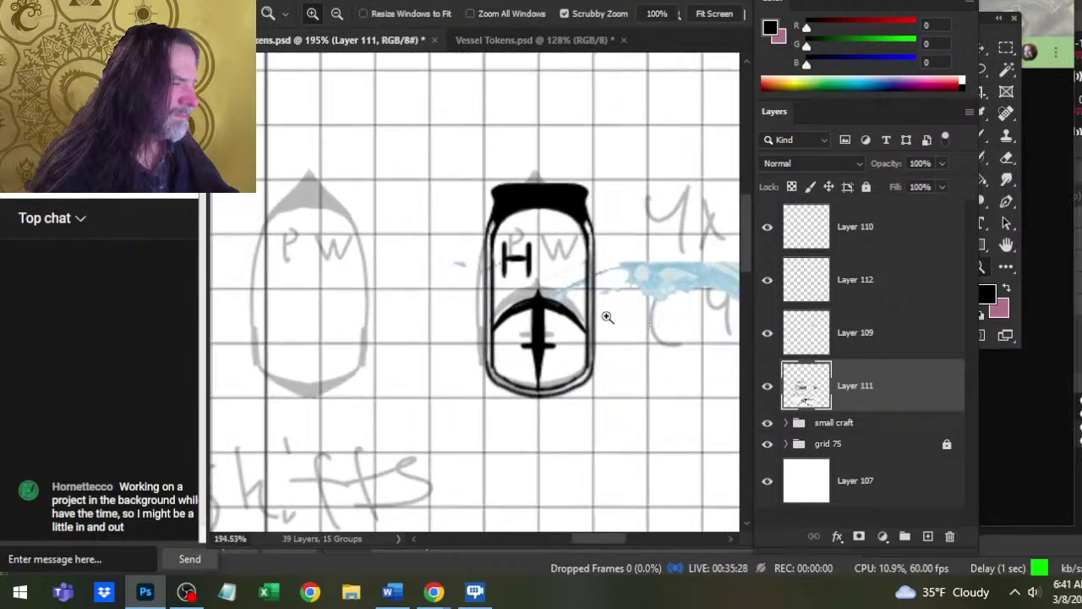
key(b)
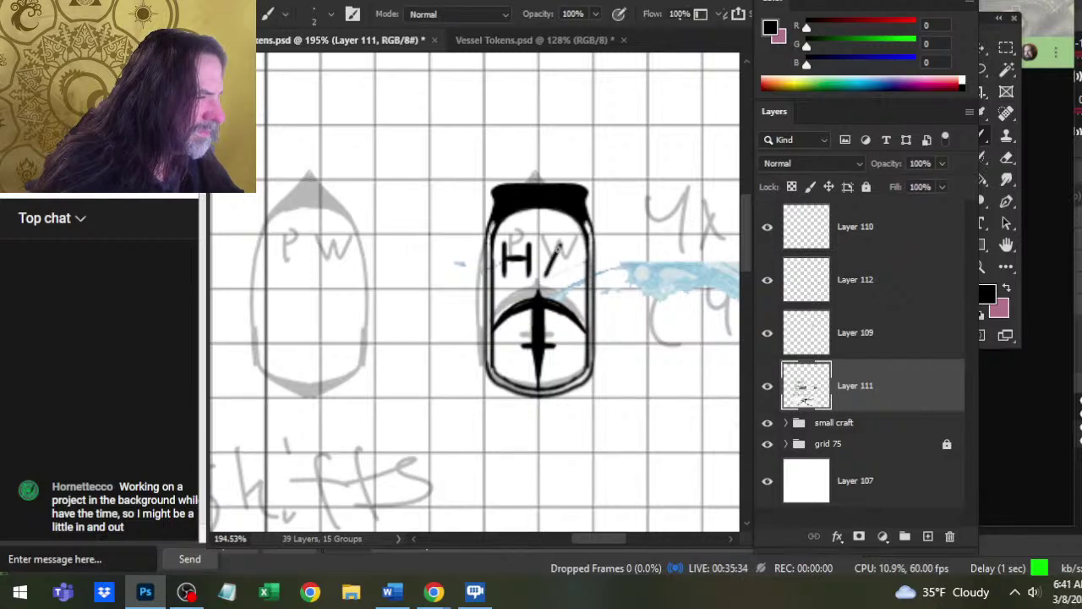
key(e)
mouse_move(559, 251)
mouse_down()
mouse_move(552, 272)
mouse_move(580, 281)
mouse_up()
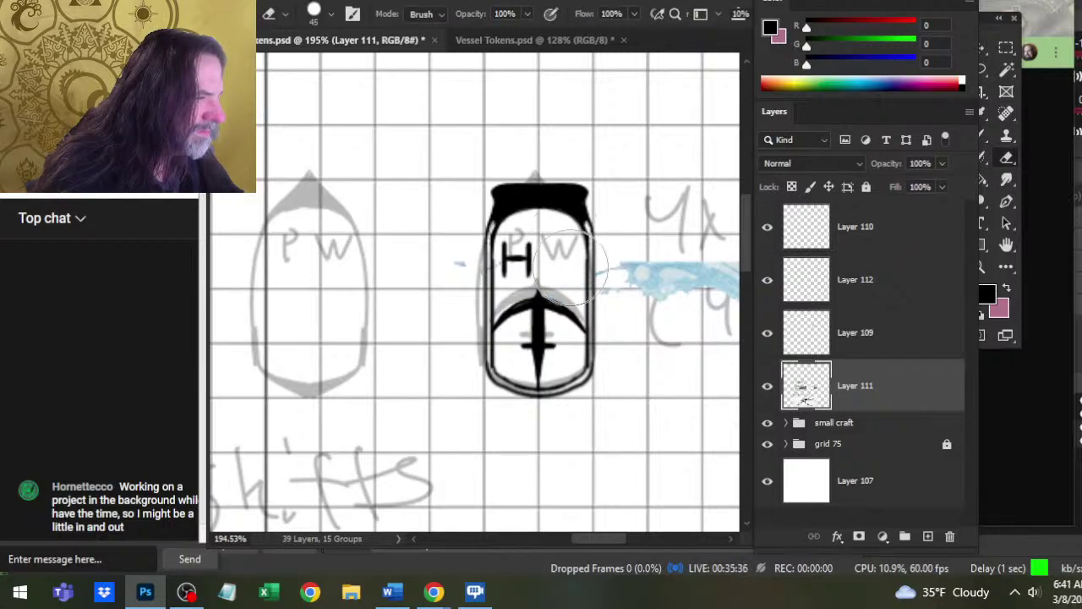
- Add a new blank layer above Layer 110 for the second letter
key(b)
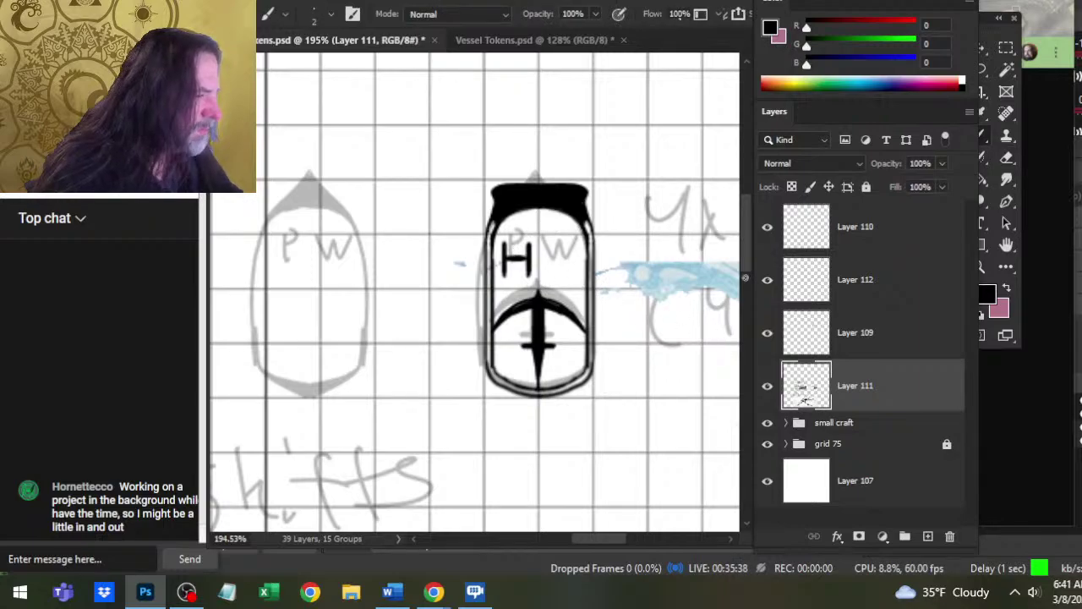
click(878, 238)
click(928, 537)
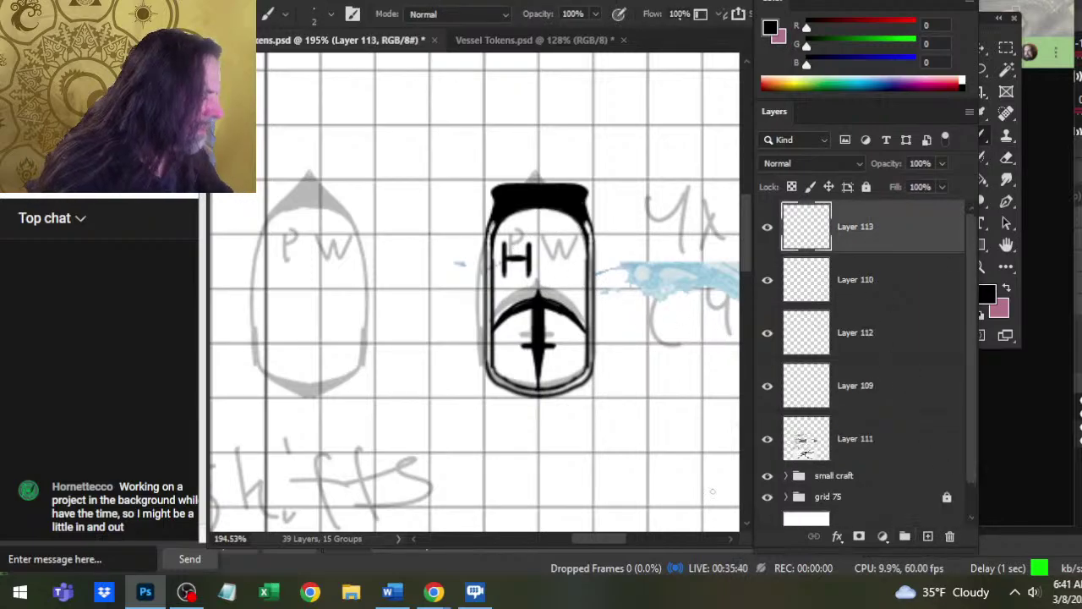
- Check the contents of the upper layers by toggling their visibility and place Layer 110 between Layer 109 and Layer 111
click(767, 333)
click(767, 333)
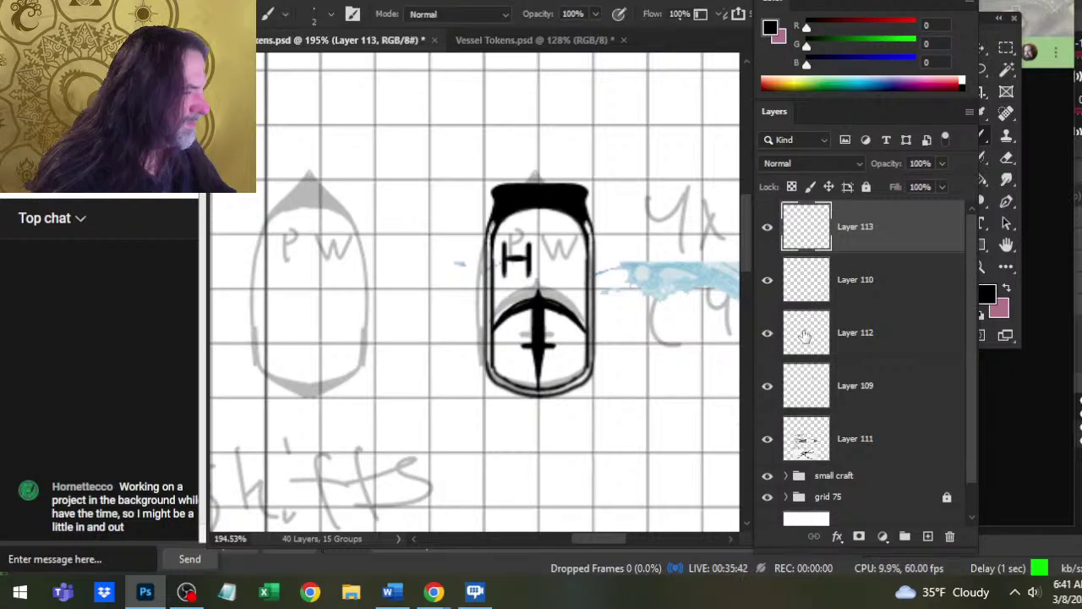
click(767, 279)
click(767, 280)
click(856, 290)
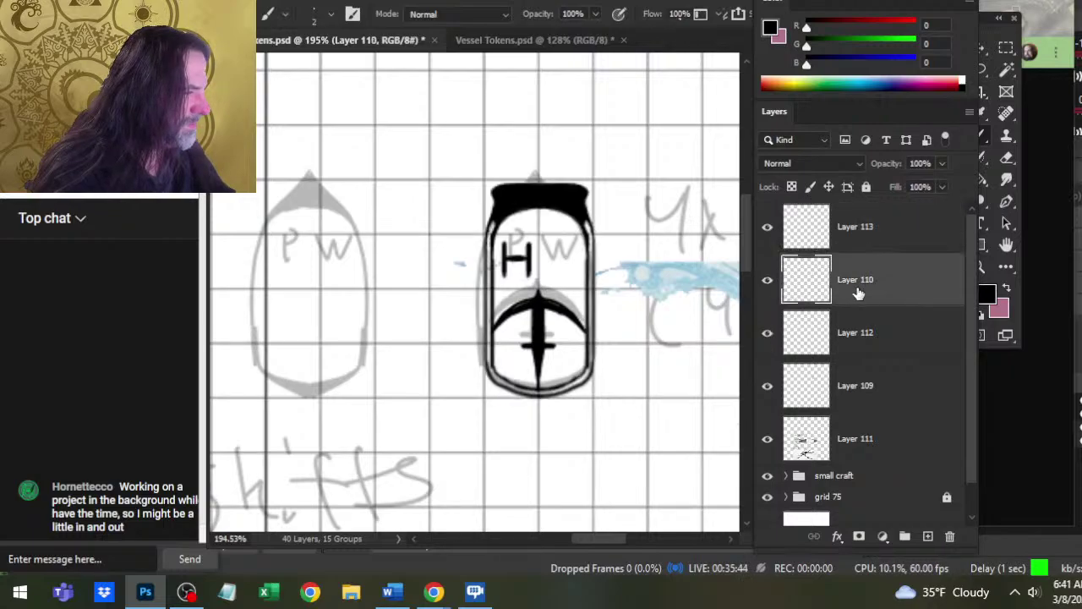
drag(866, 296, 857, 406)
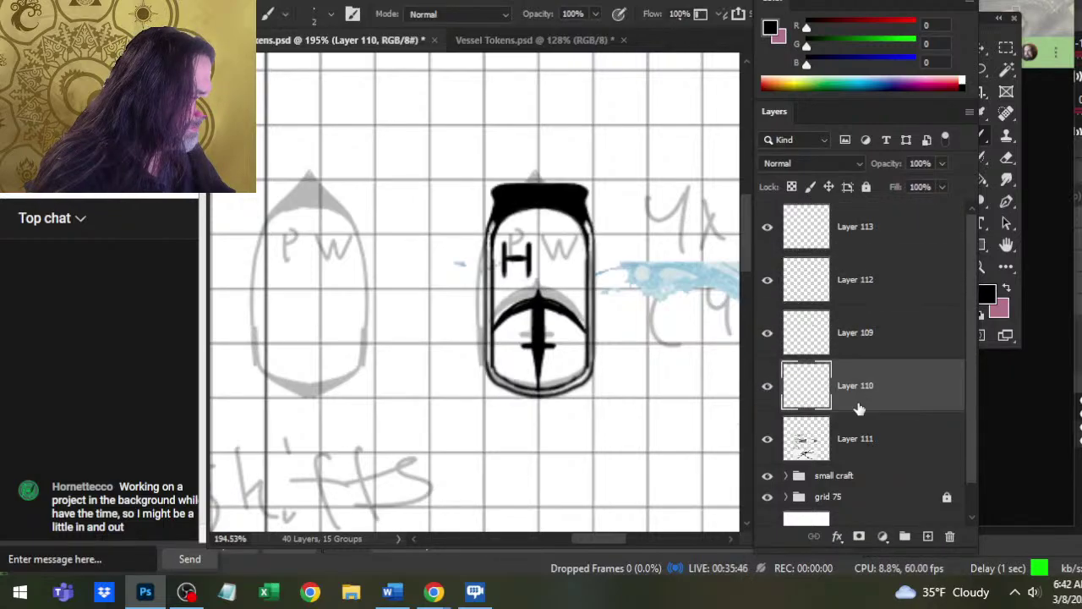
click(768, 333)
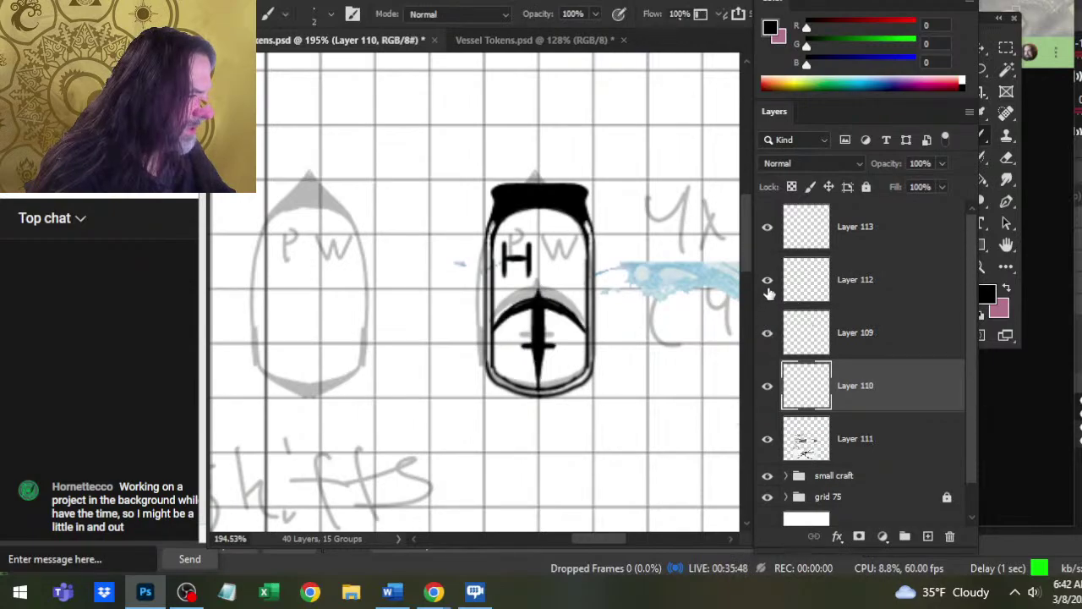
click(767, 280)
click(767, 280)
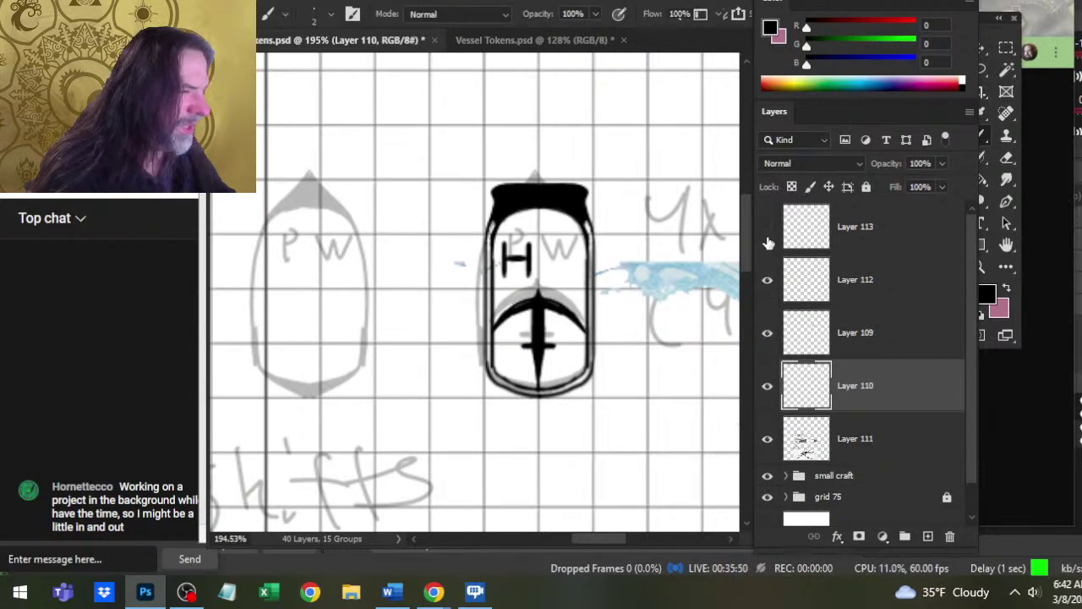
- Try drawing an inverted V over the sketched W on Layer 113 and flip a copy of it horizontally on a new layer
click(874, 237)
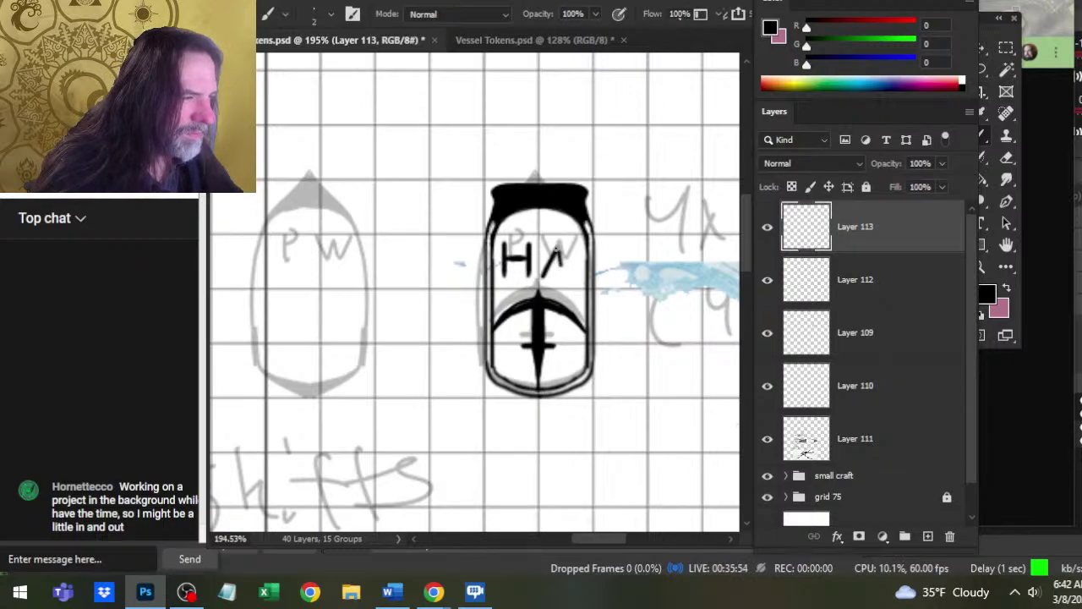
key(ctrl+z)
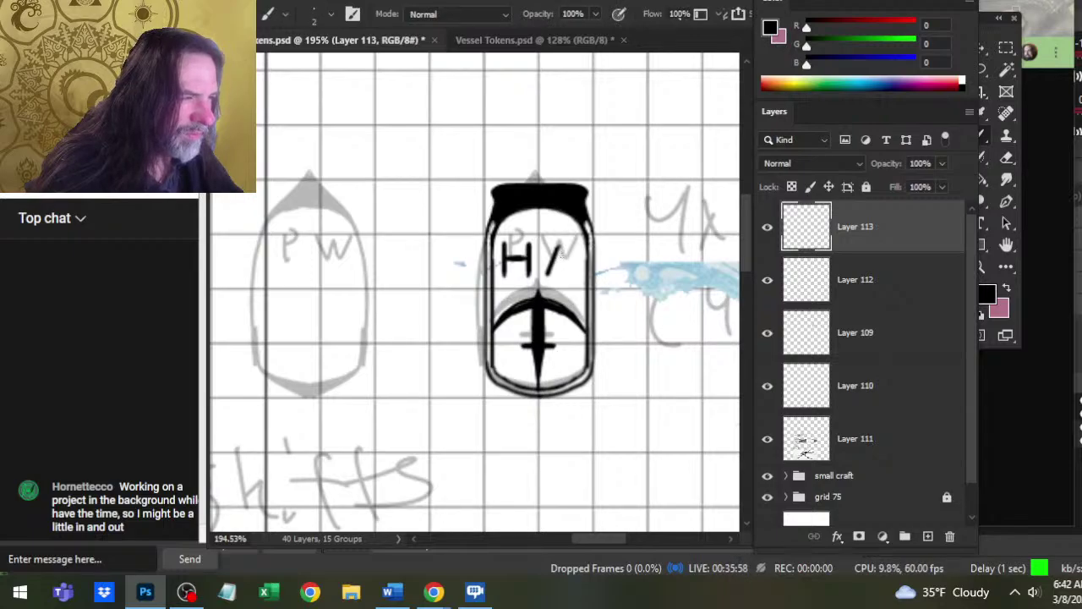
key(l)
drag(562, 245, 574, 292)
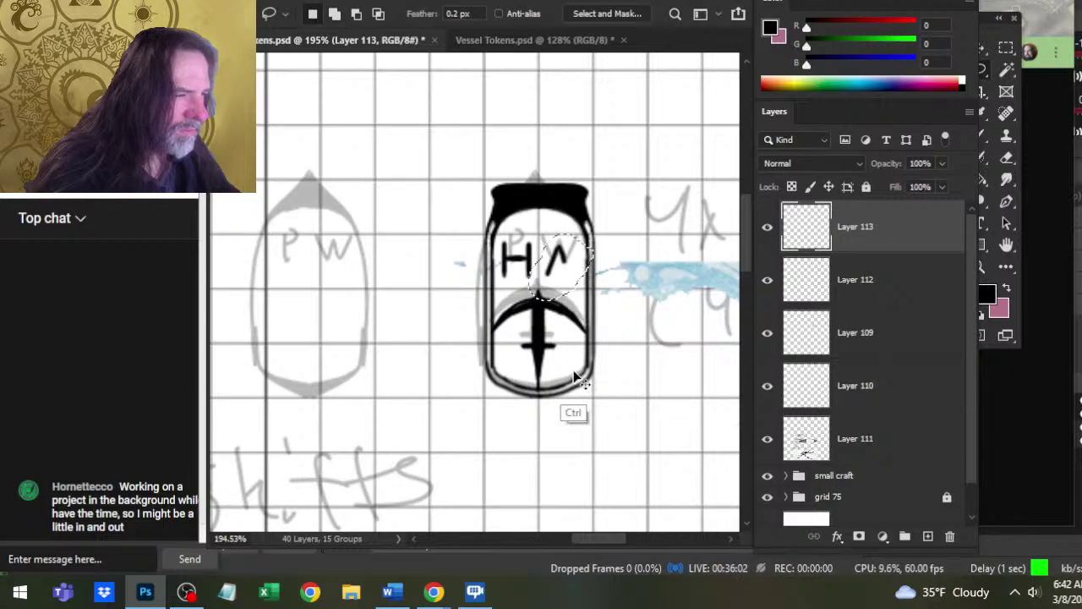
key(ctrl+shift+j)
right_click(514, 247)
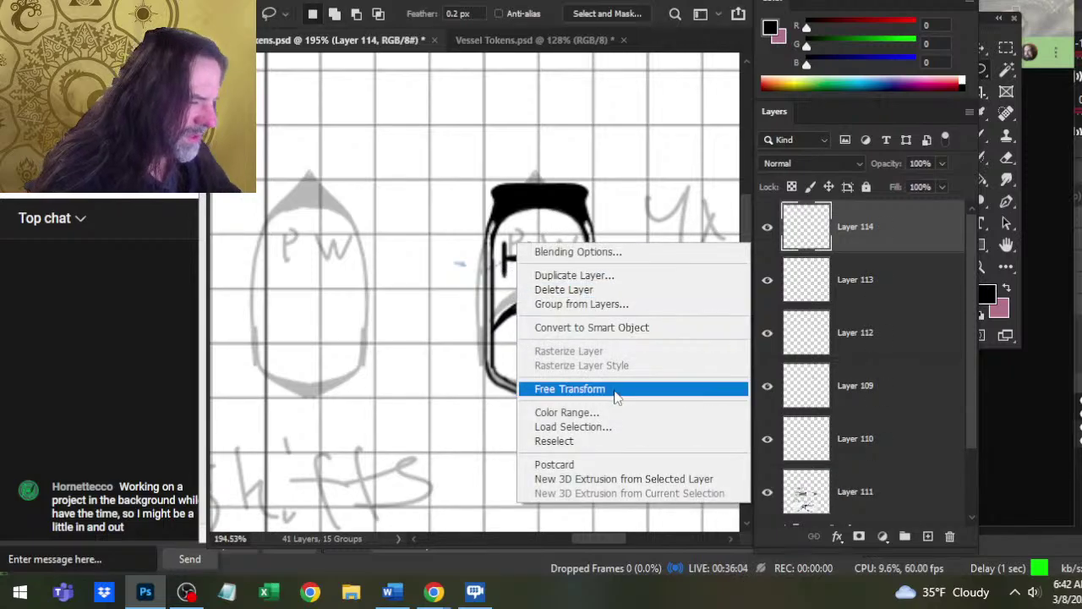
click(614, 389)
right_click(534, 297)
click(622, 275)
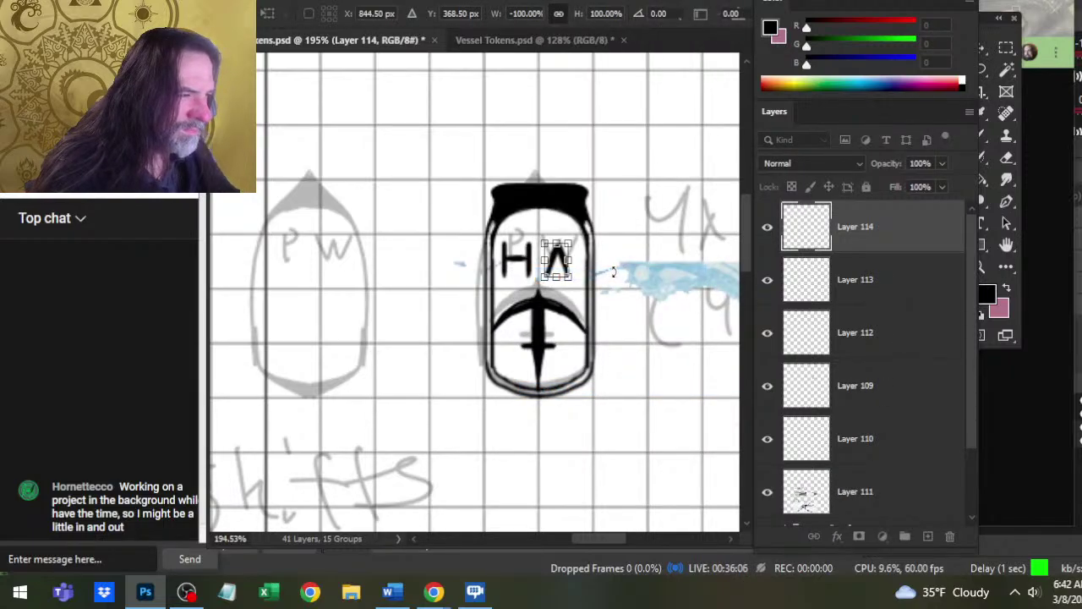
key(Return)
- Try to form an M by shifting the flipped inverted V right, and discard both halves
key(v)
key(Right)
key(Right)
key(Right)
key(Right)
key(Right)
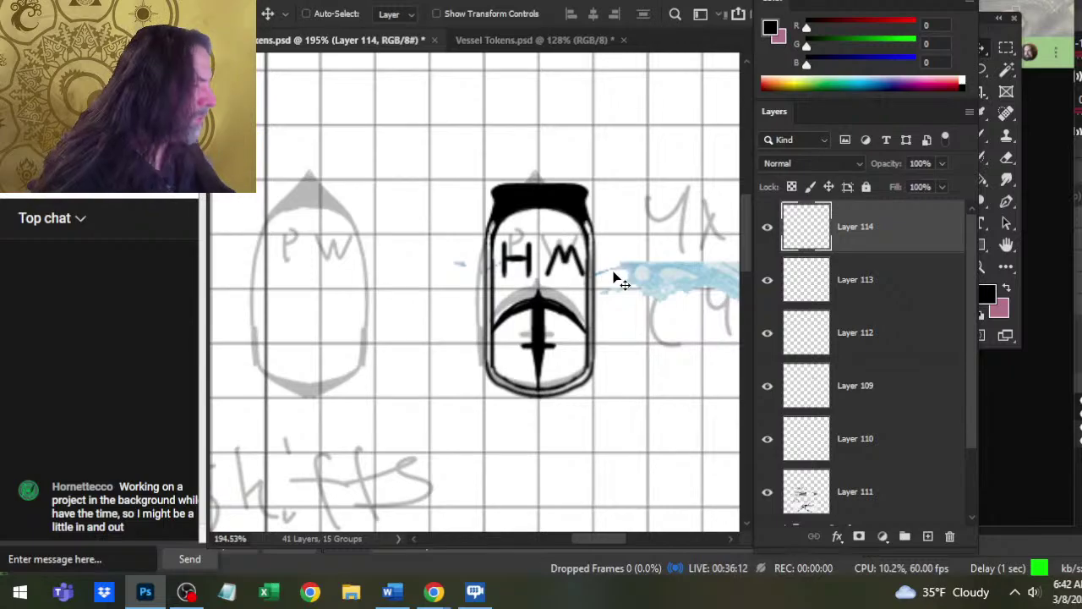
key(Delete)
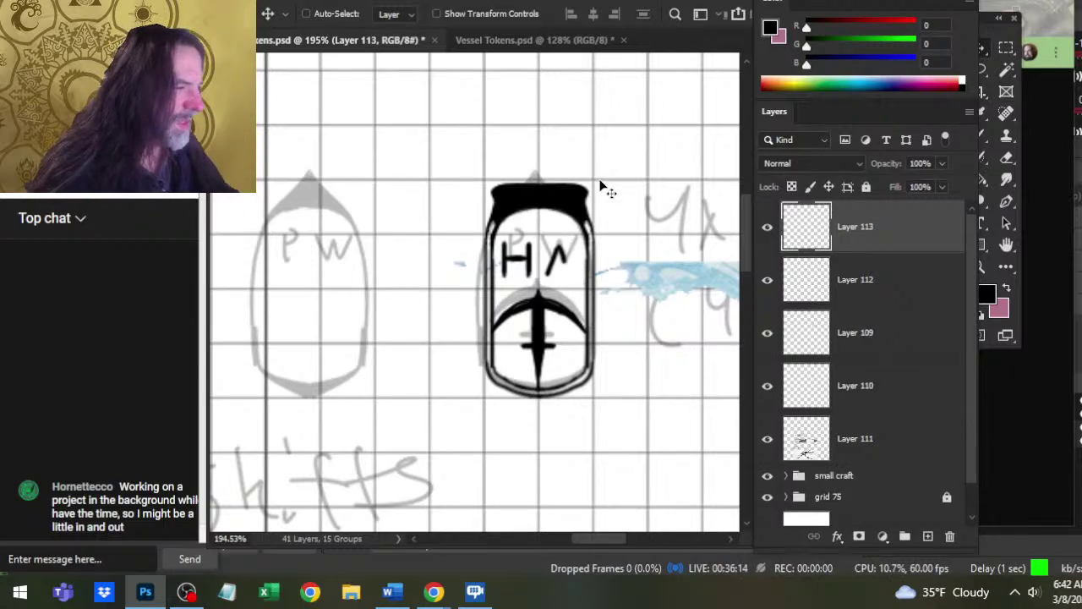
key(e)
click(562, 243)
- Draw a narrower black inverted V on Layer 113 with the size 2 Brush, over the sketched W beside the H
key(z)
mouse_move(547, 261)
mouse_down()
mouse_move(565, 246)
mouse_move(551, 282)
mouse_up()
key(b)
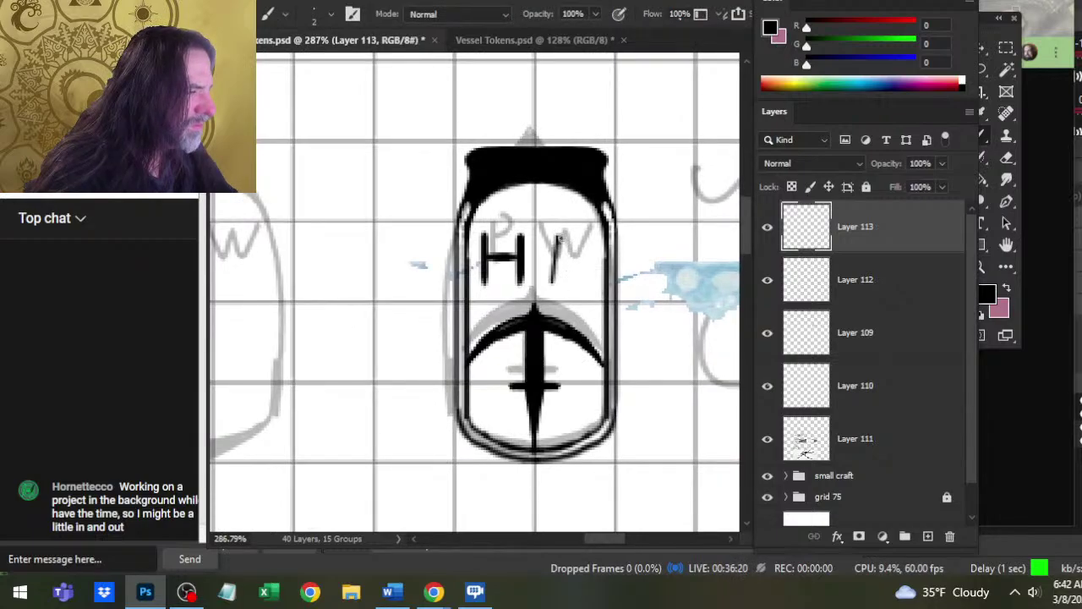
drag(560, 243, 551, 283)
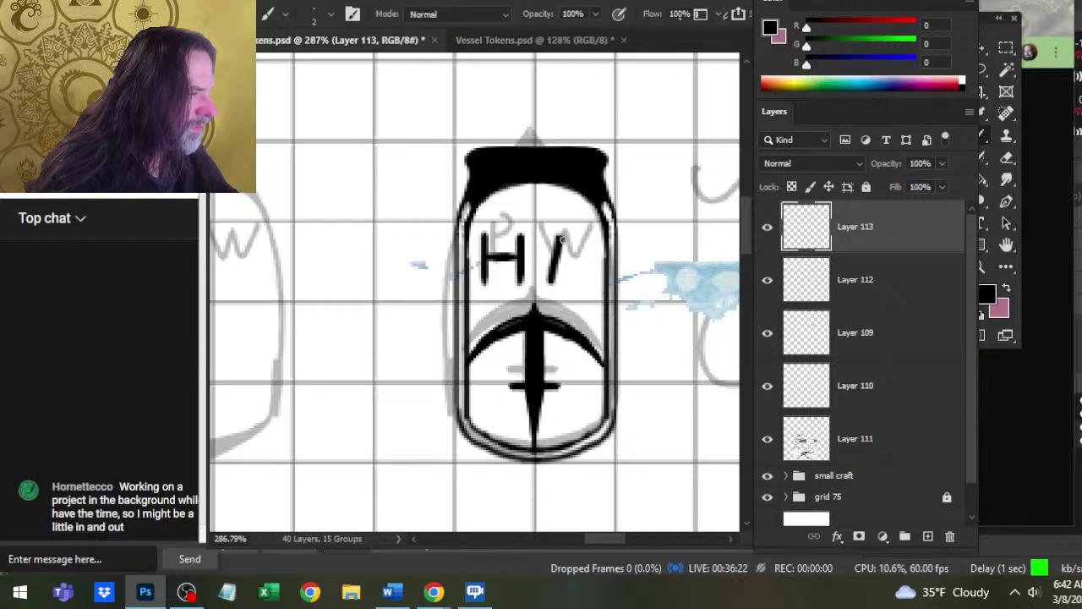
drag(563, 239, 575, 268)
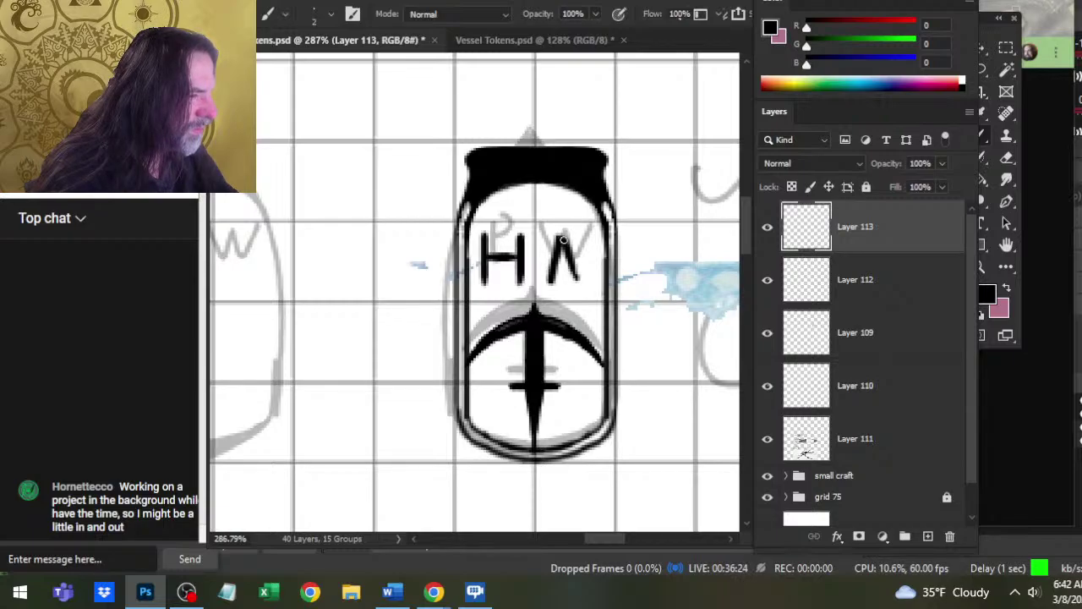
- Copy the inverted V onto a new layer and flip the copy horizontally with Free Transform
key(l)
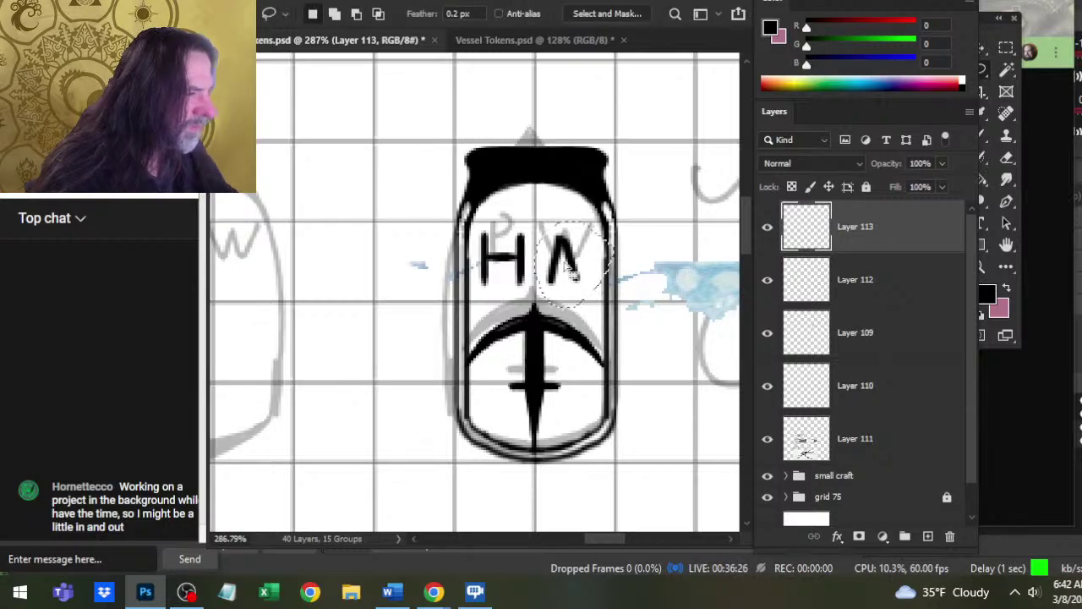
key(ctrl+shift+alt+n)
right_click(544, 235)
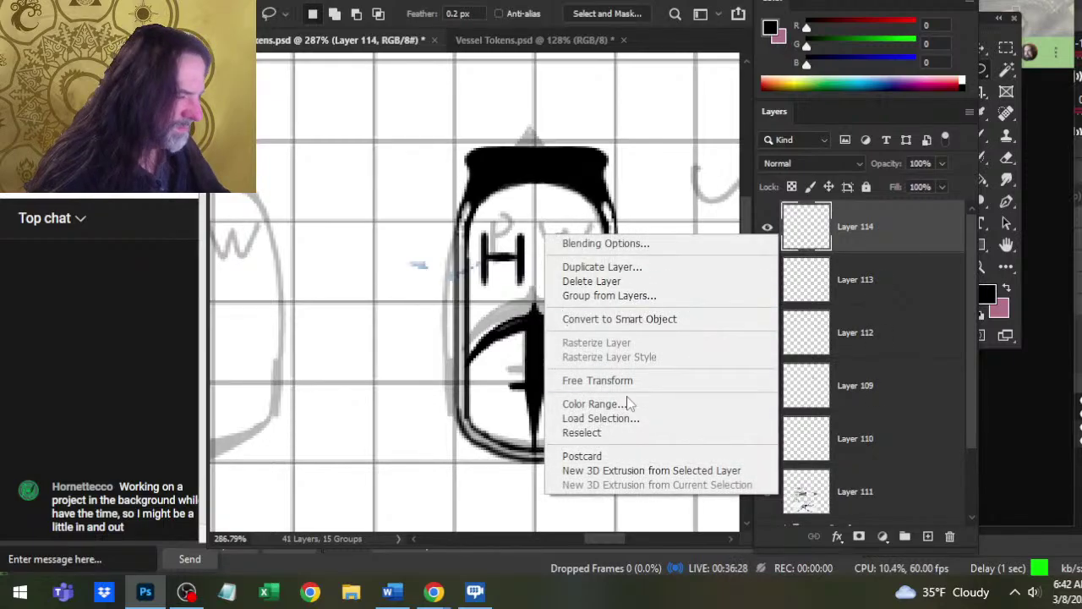
click(627, 389)
right_click(583, 298)
click(650, 280)
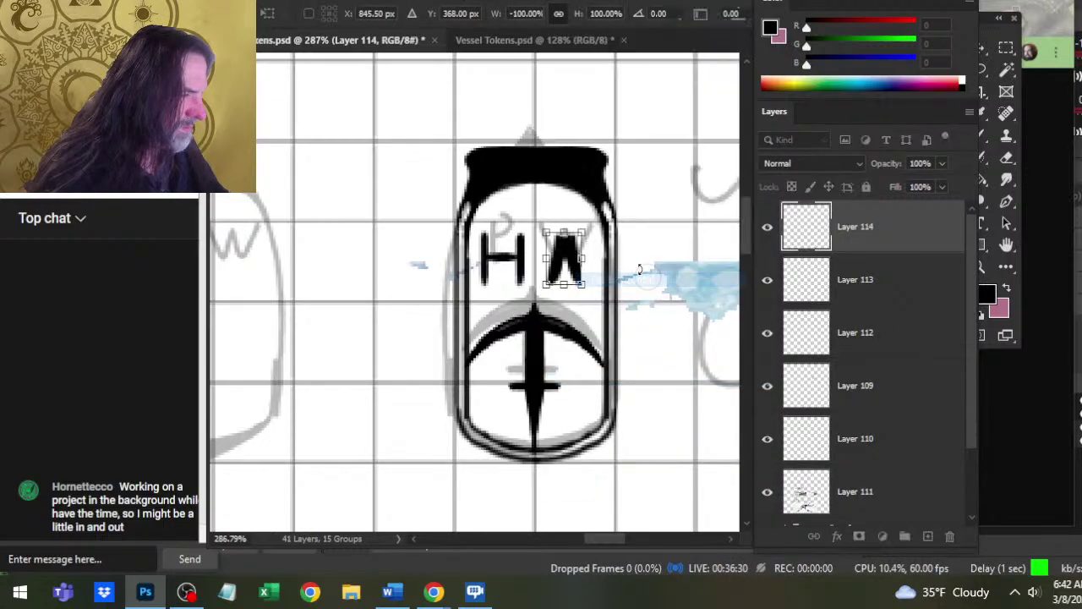
key(Return)
- Nudge the flipped inverted V right until both halves join into an M
key(v)
key(Right)
key(Right)
key(Right)
key(Right)
key(Right)
key(Right)
key(Right)
key(Right)
key(Right)
key(Right)
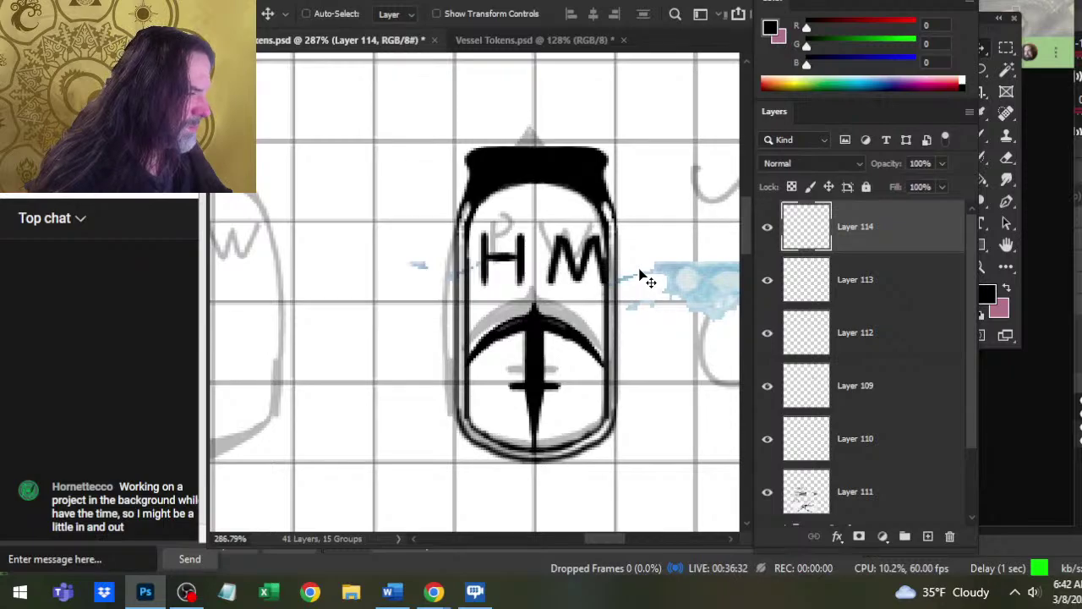
key(Right)
- Merge the flipped half down into Layer 113 and move the M slightly left, clear of the hull's inner edge
right_click(921, 203)
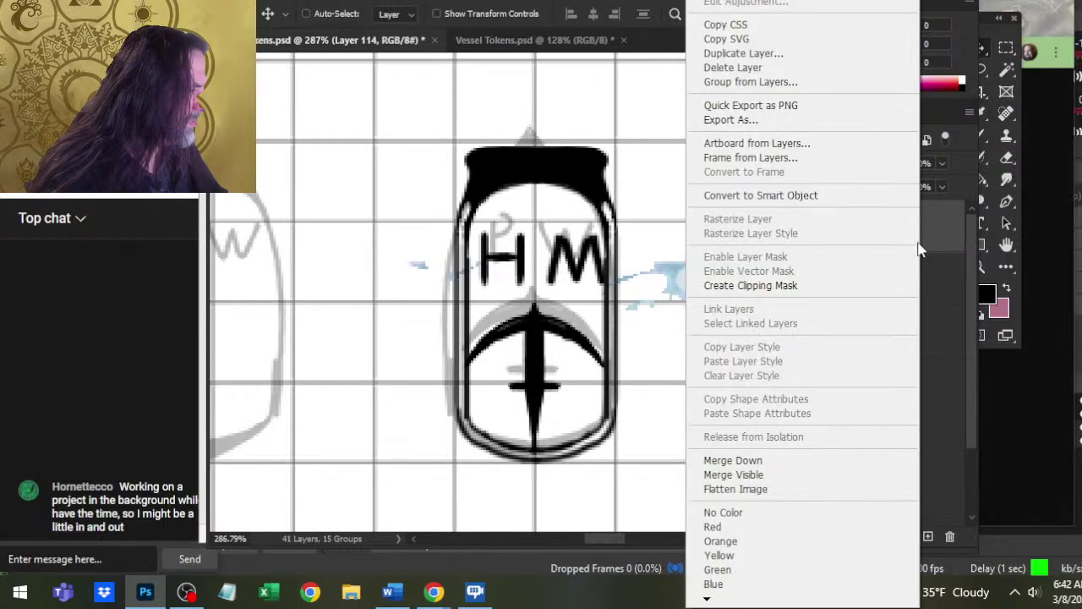
click(809, 461)
key(l)
right_click(556, 240)
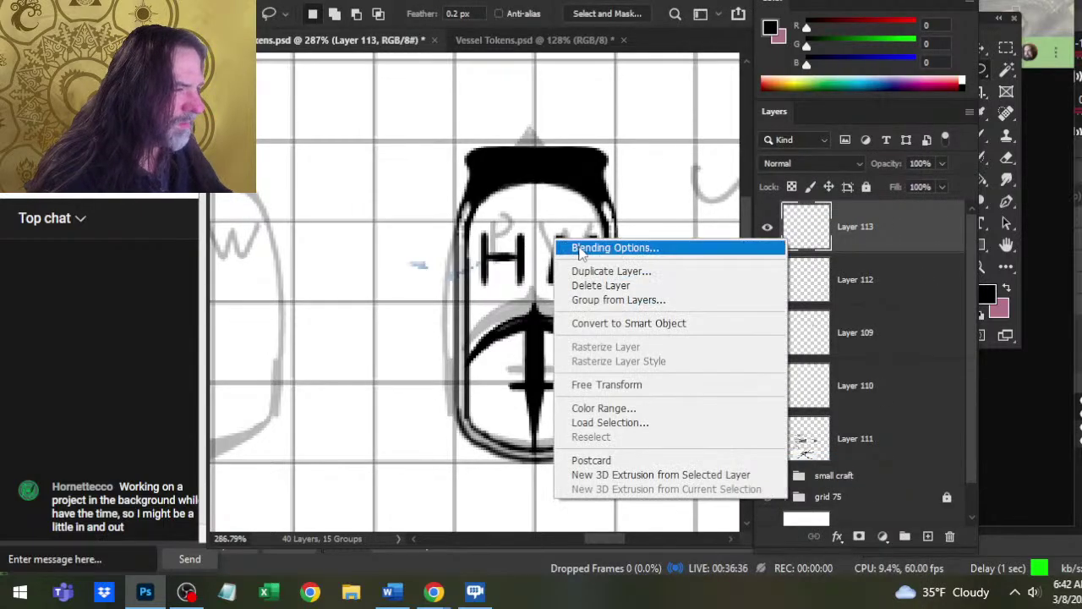
key(Escape)
key(v)
drag(657, 331, 645, 337)
- Shift the H on Layer 112 slightly left to balance it against the M
key(alt+bracketleft)
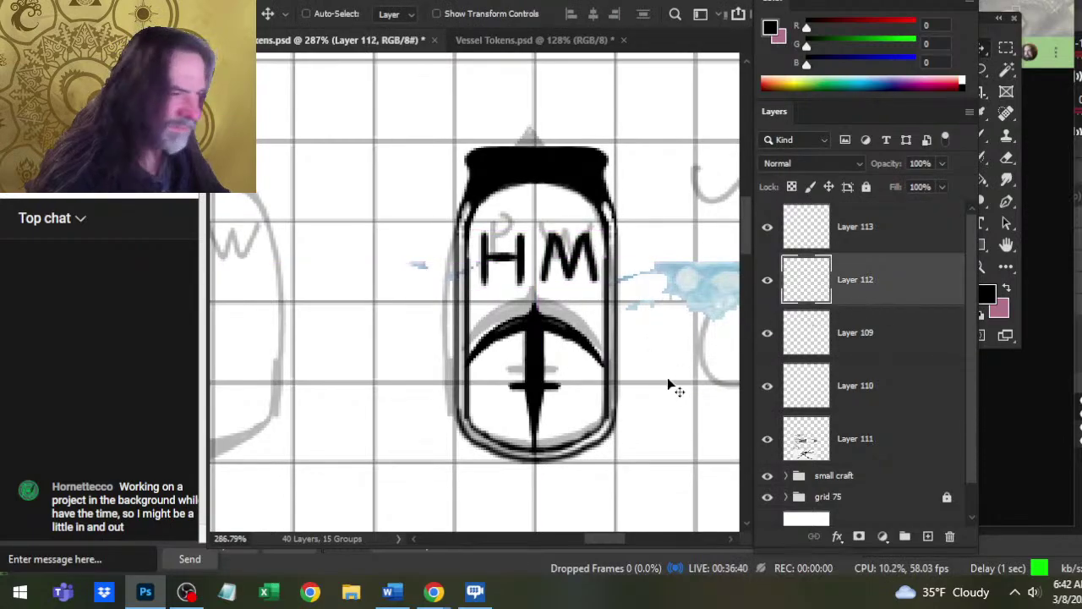
key(Right)
key(Down)
drag(665, 380, 668, 384)
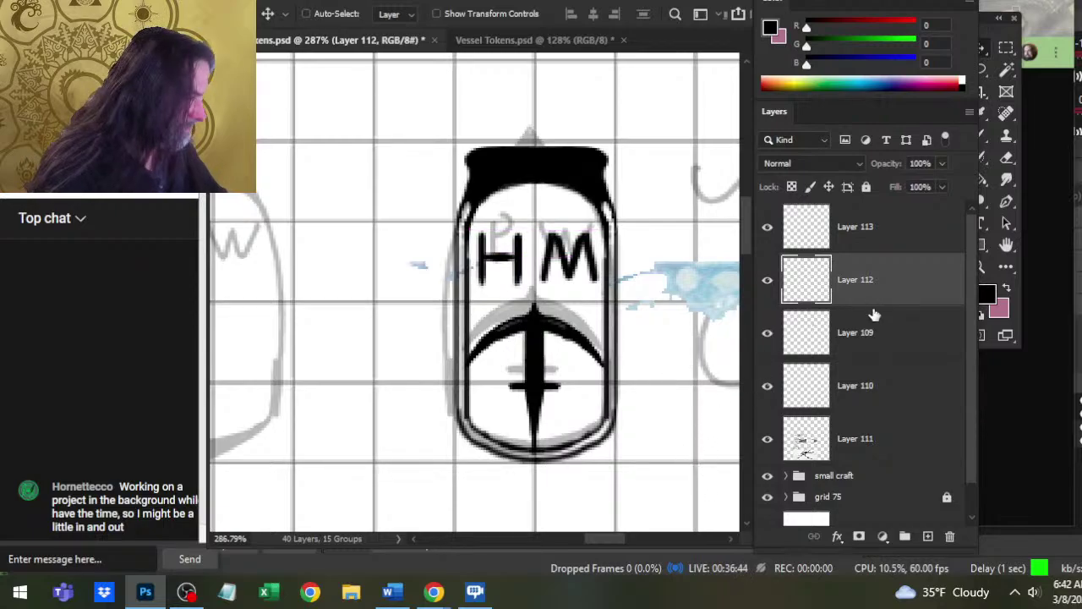
- Select the M's layer, Layer 113, and reduce the Eraser's brush size to 4
click(864, 241)
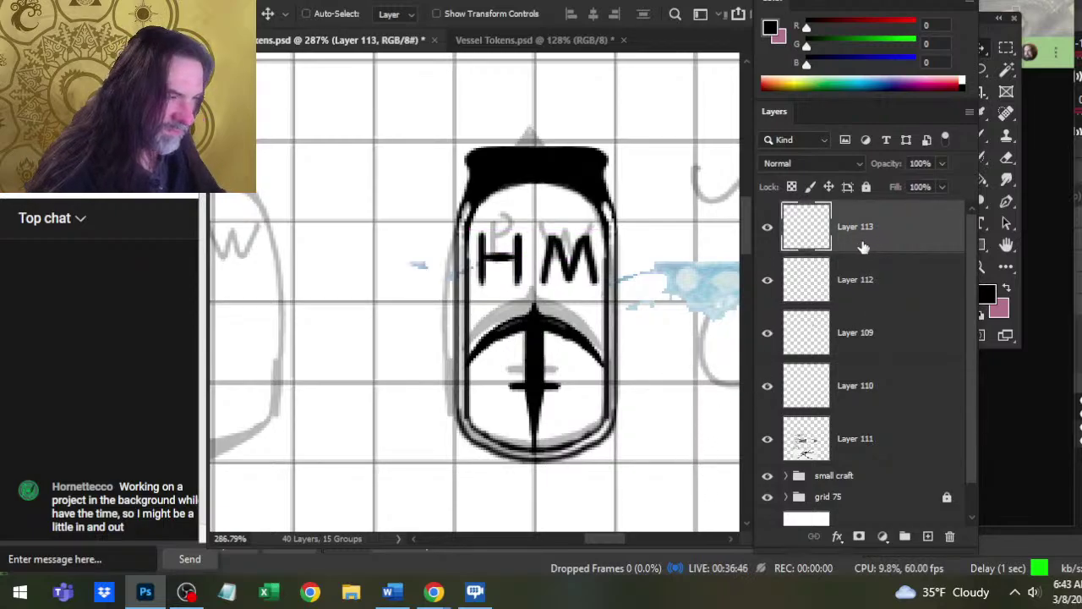
key(e)
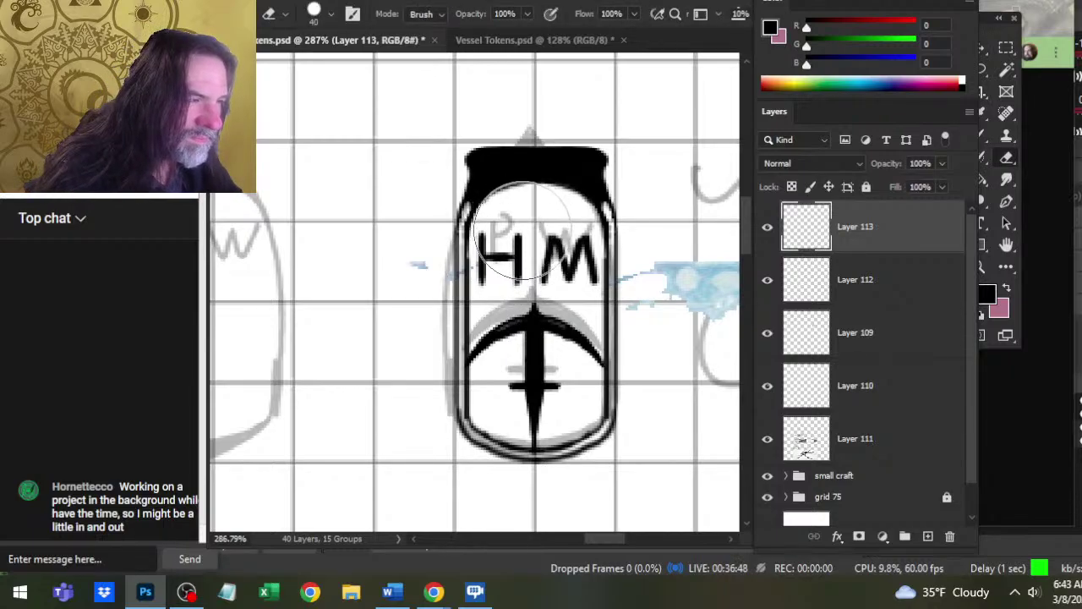
key(bracketleft)
key(bracketleft)
key(bracketleft)
key(bracketleft)
key(bracketleft)
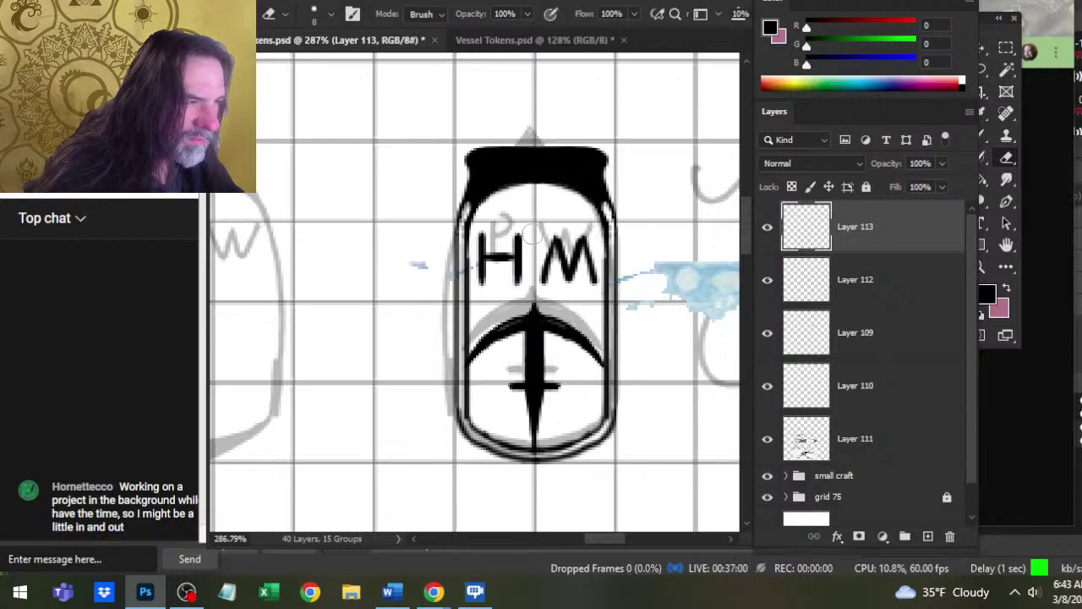
key(bracketleft)
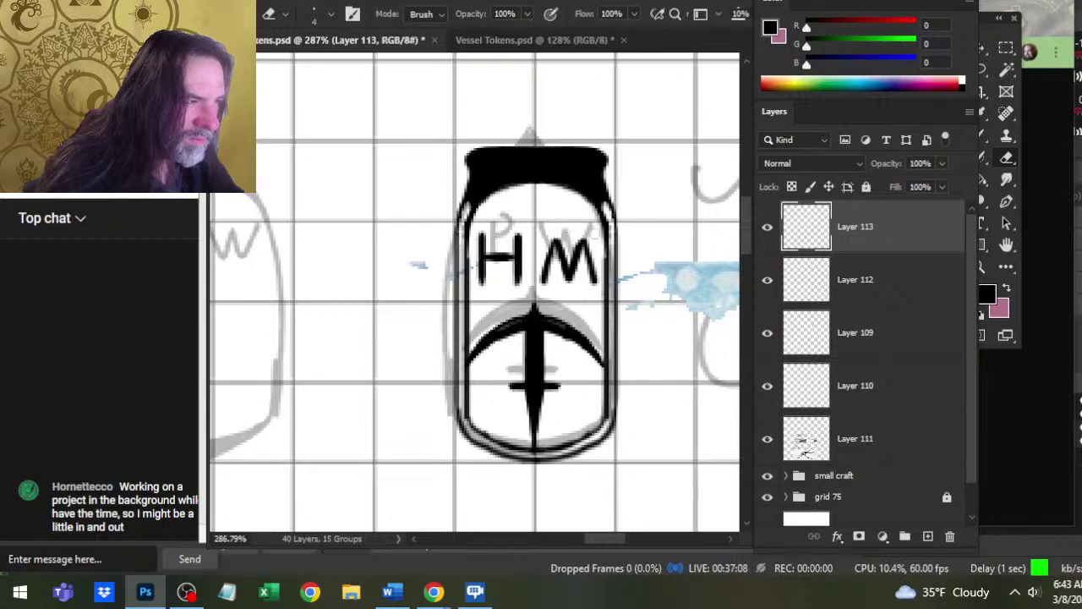
- Adjust the M with Free Transform, shifting it slightly right inside the hull, and apply the transformation
right_click(592, 279)
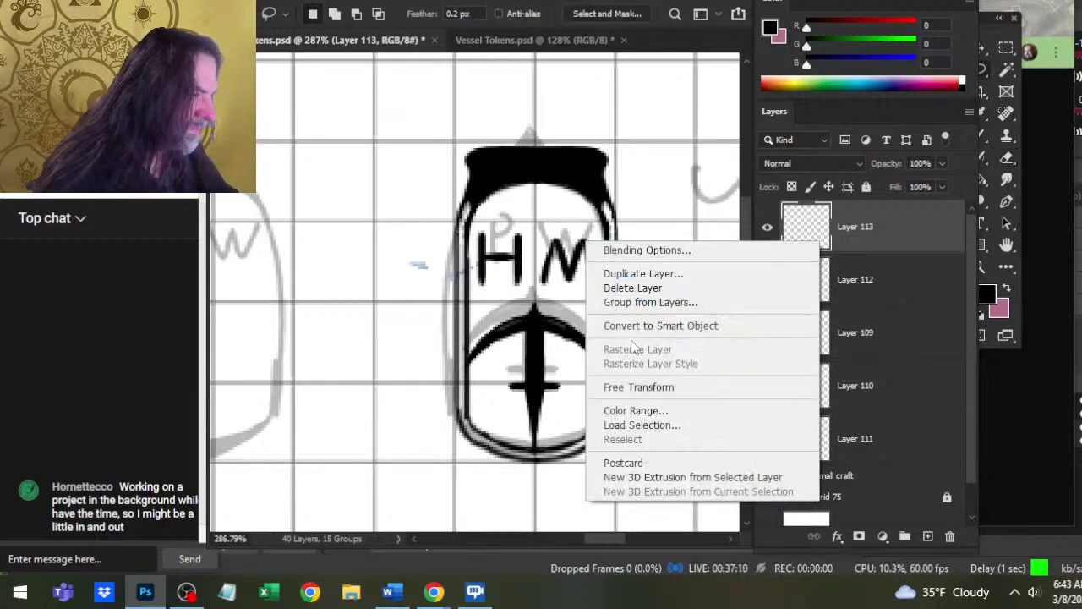
click(662, 384)
drag(569, 233, 572, 225)
key(Return)
key(l)
key(v)
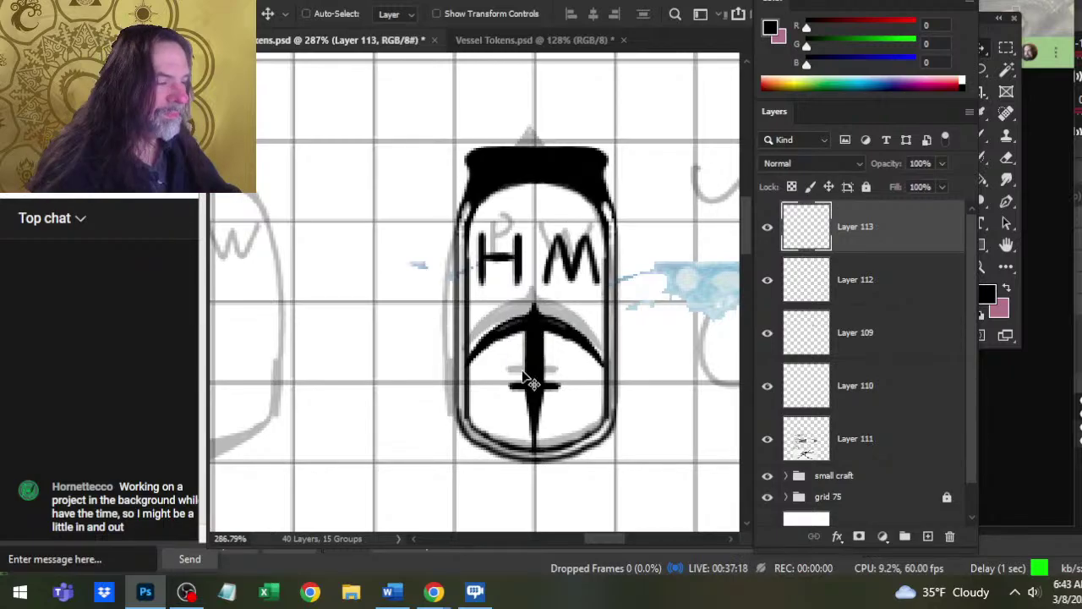
- Group Layers 113, 112, 109 and 110, which make up the finished skiff drawing
key(z)
drag(646, 326, 548, 333)
drag(664, 387, 586, 312)
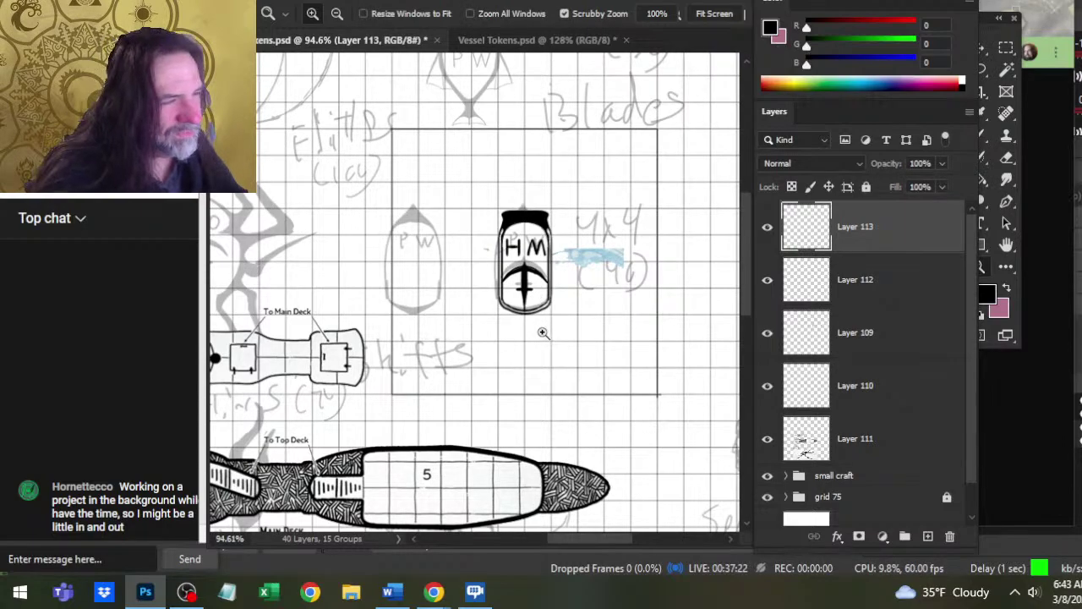
mouse_move(564, 295)
mouse_down()
mouse_move(613, 291)
mouse_move(551, 288)
mouse_up()
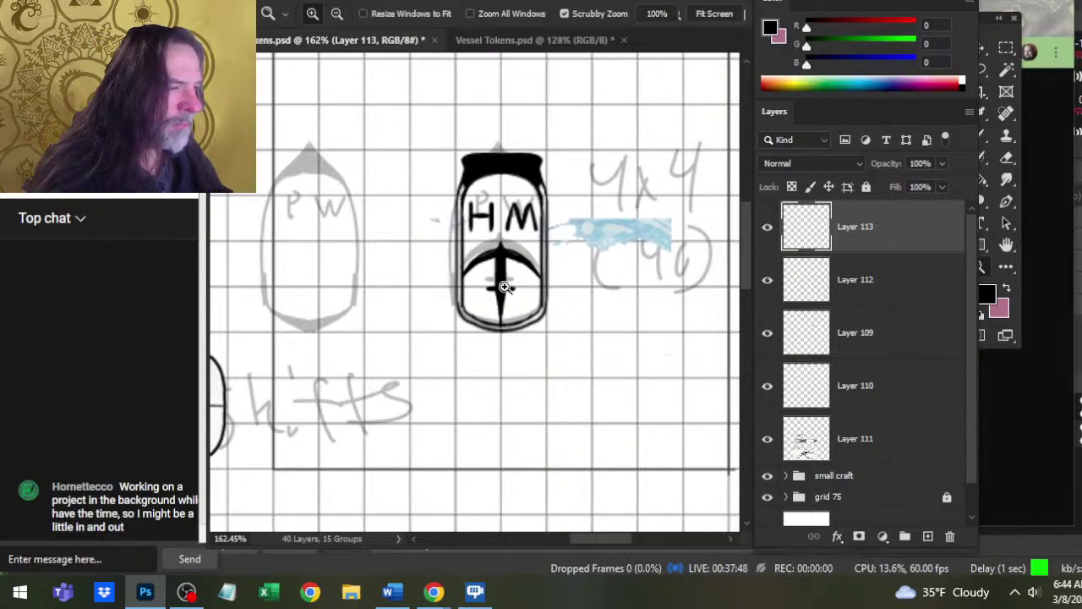
scroll(510, 285, down, 5)
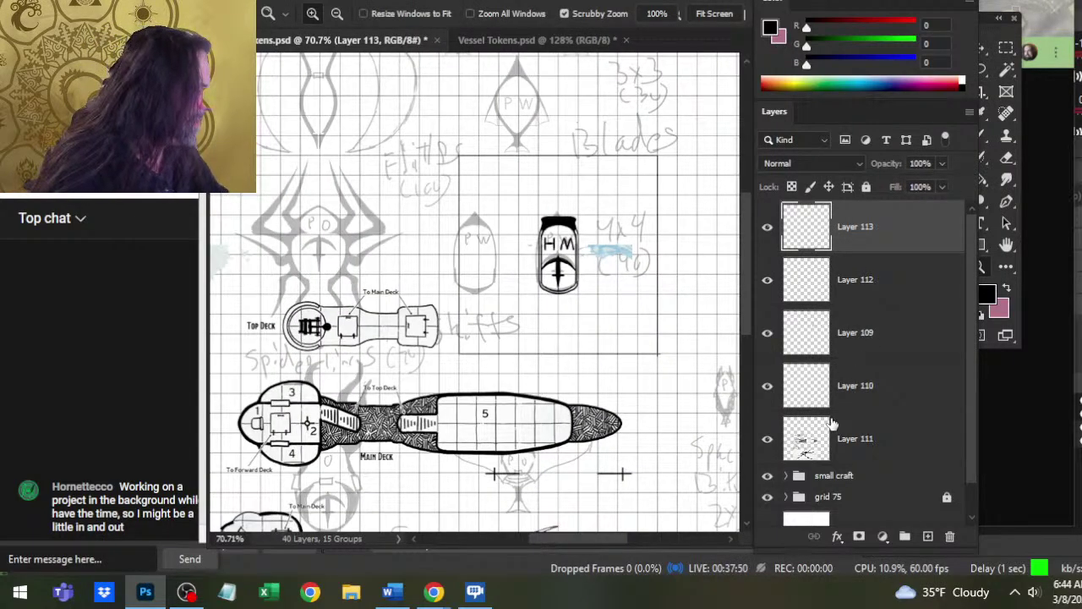
ctrl+click(869, 373)
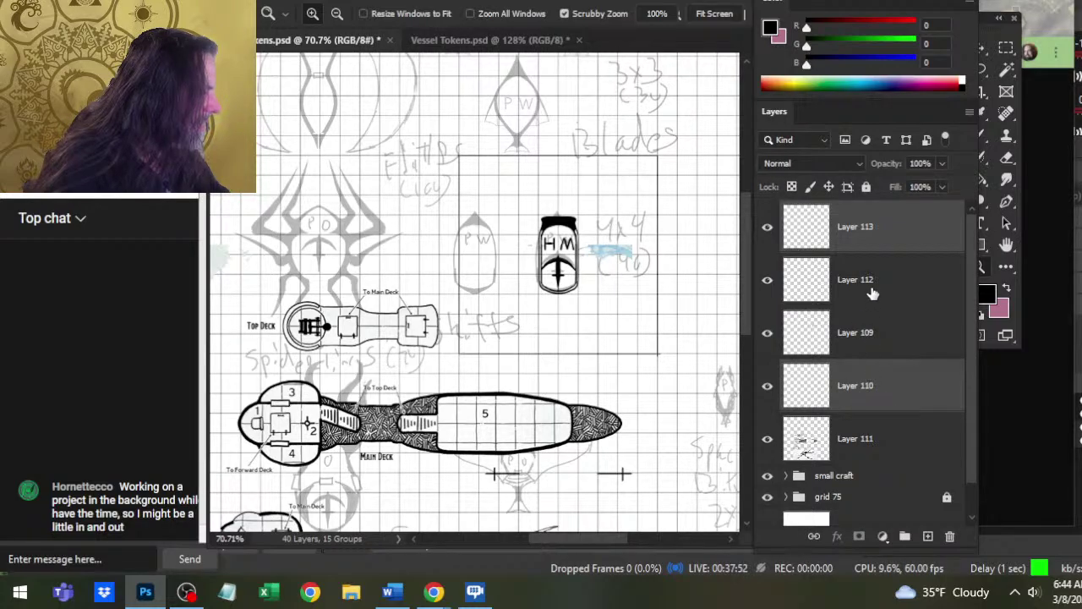
click(872, 294)
click(869, 376)
click(896, 247)
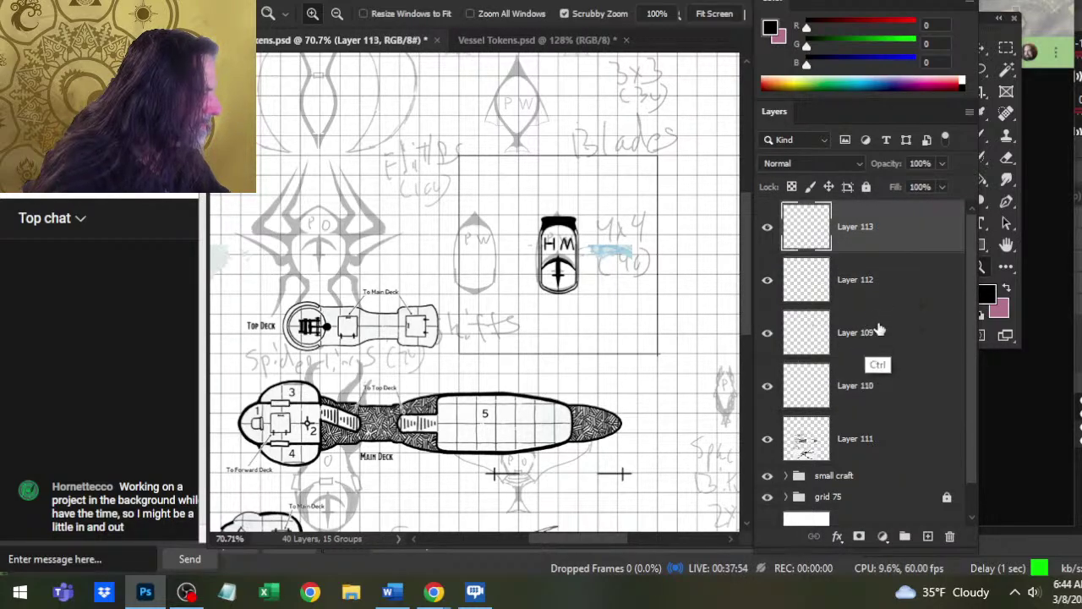
shift+click(876, 382)
key(ctrl+g)
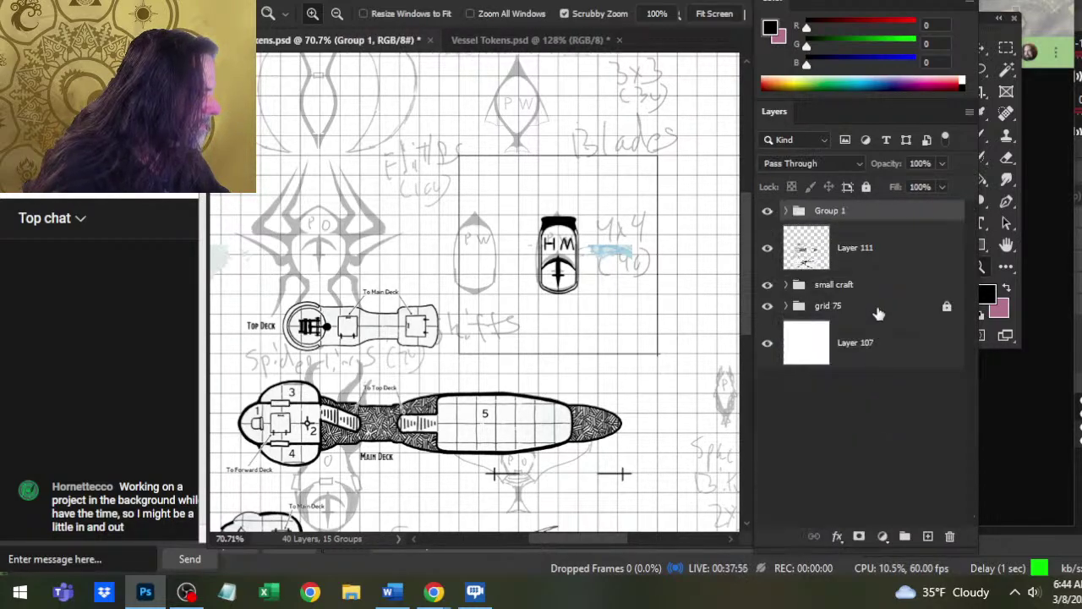
- Rename the new layer group as Skiff
double_click(826, 213)
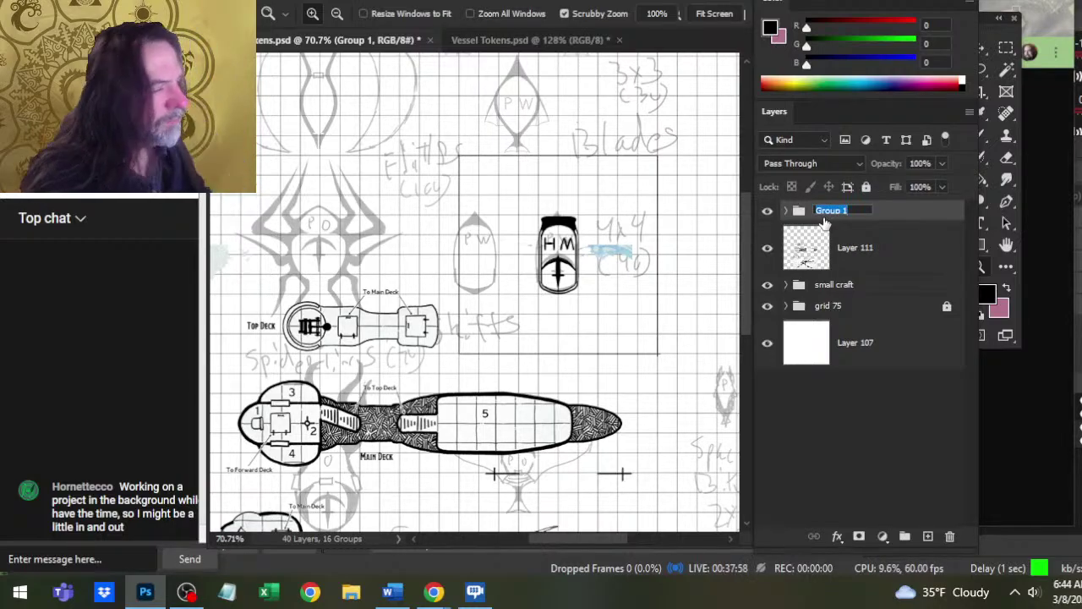
text(S)
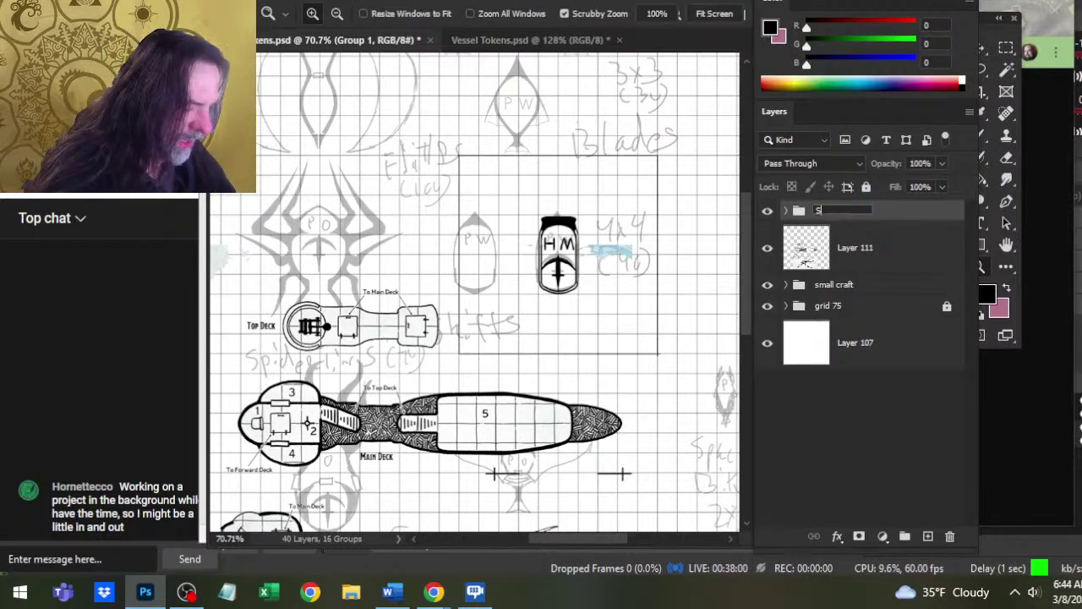
text(kiff)
key(Return)
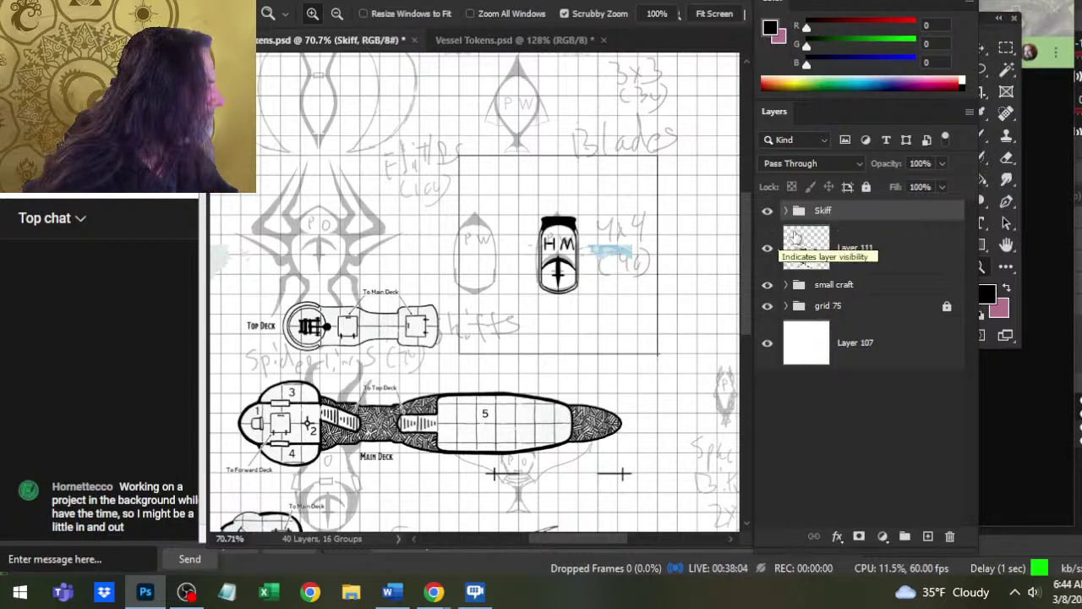
- Expand the Skiff group and toggle the visibility of Layers 113, 112 and 109 to identify their contents
click(786, 211)
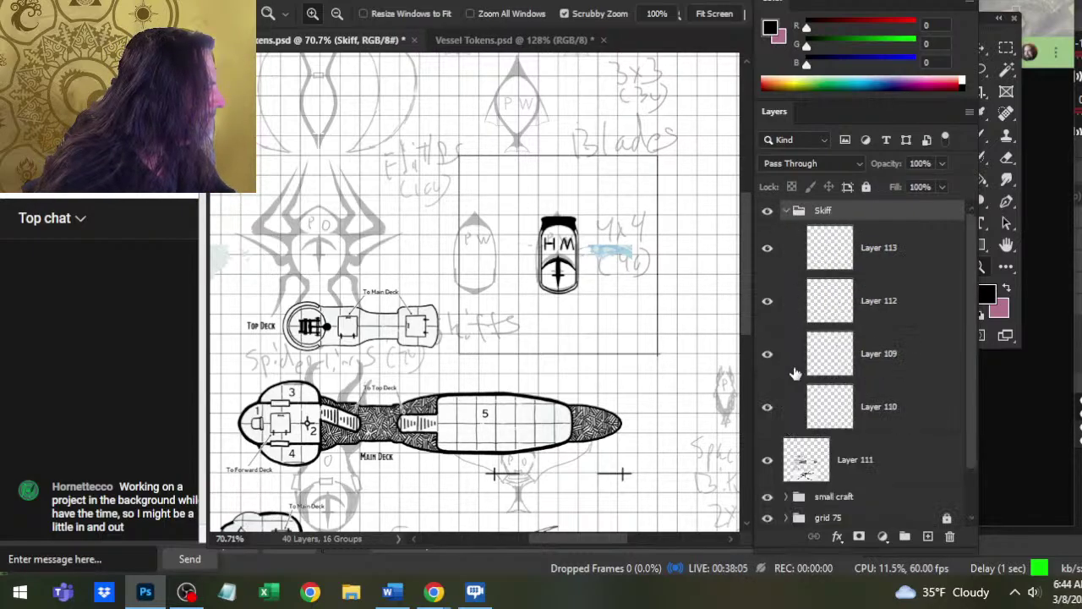
click(769, 251)
click(769, 252)
click(768, 303)
click(767, 301)
click(767, 301)
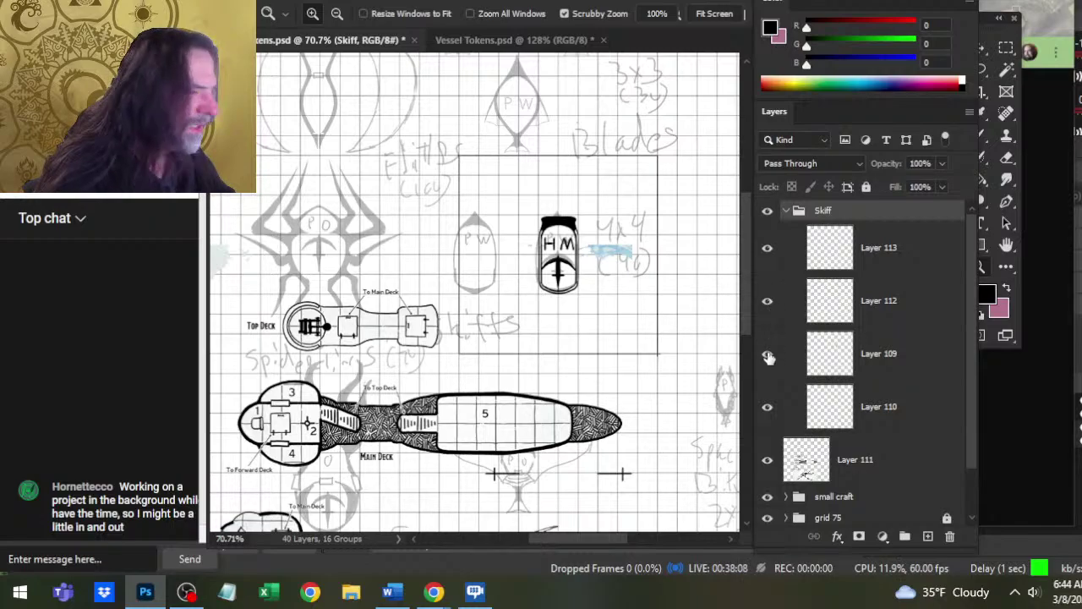
click(767, 353)
click(766, 353)
- Duplicate Layers 113, 112 and 109 and move the copies out above the Skiff group
click(908, 341)
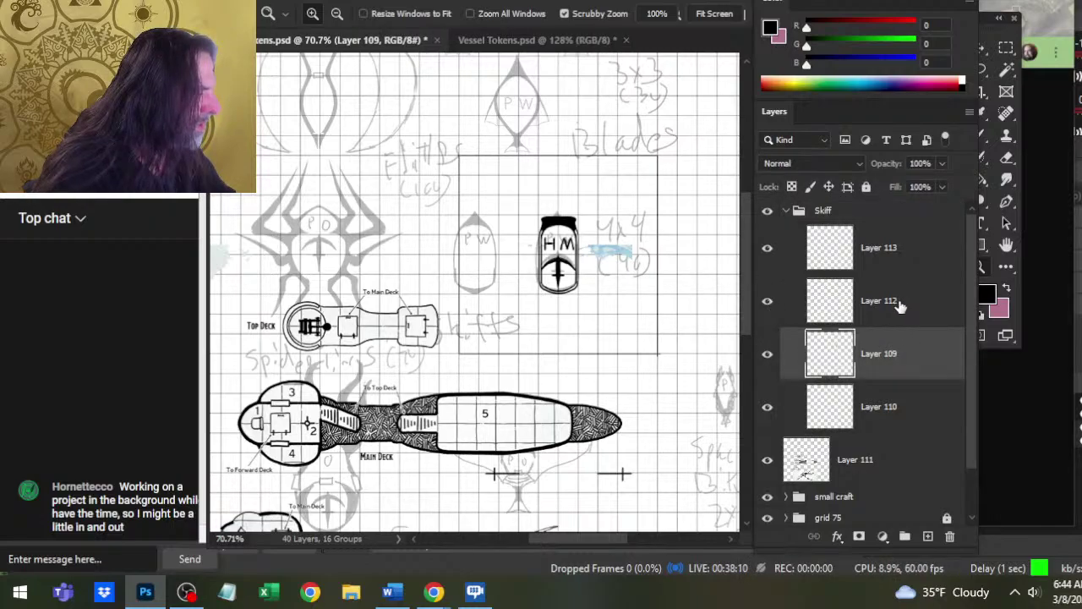
ctrl+shift+click(906, 260)
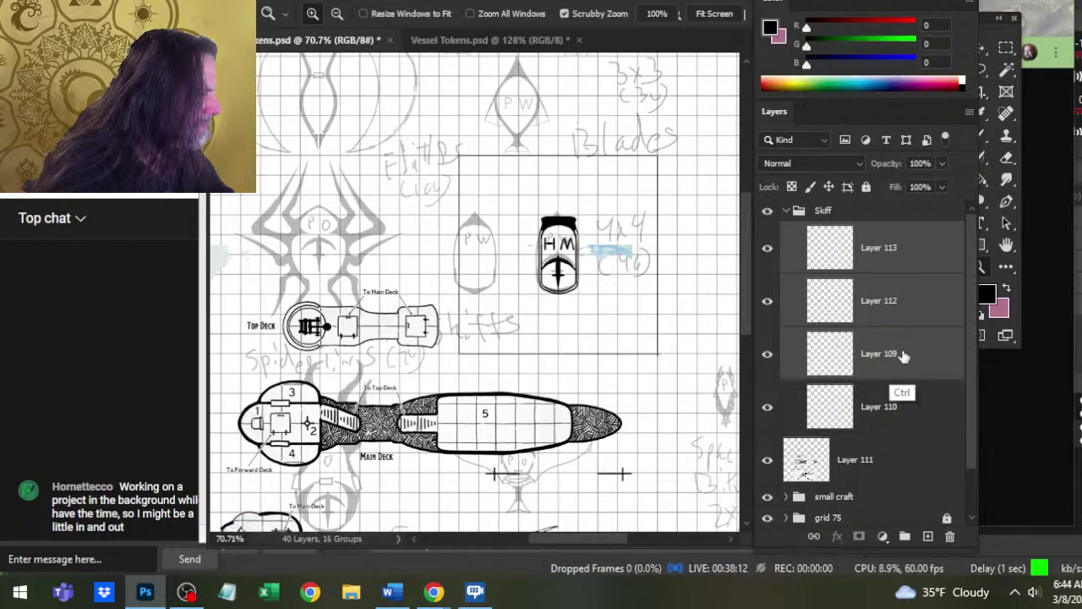
right_click(879, 247)
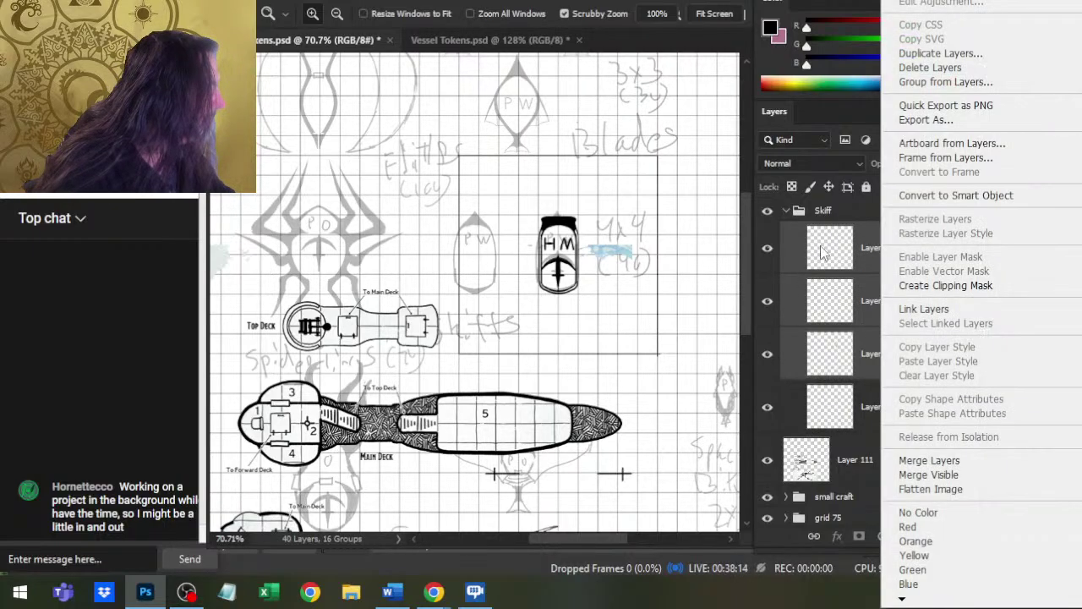
click(940, 54)
key(Return)
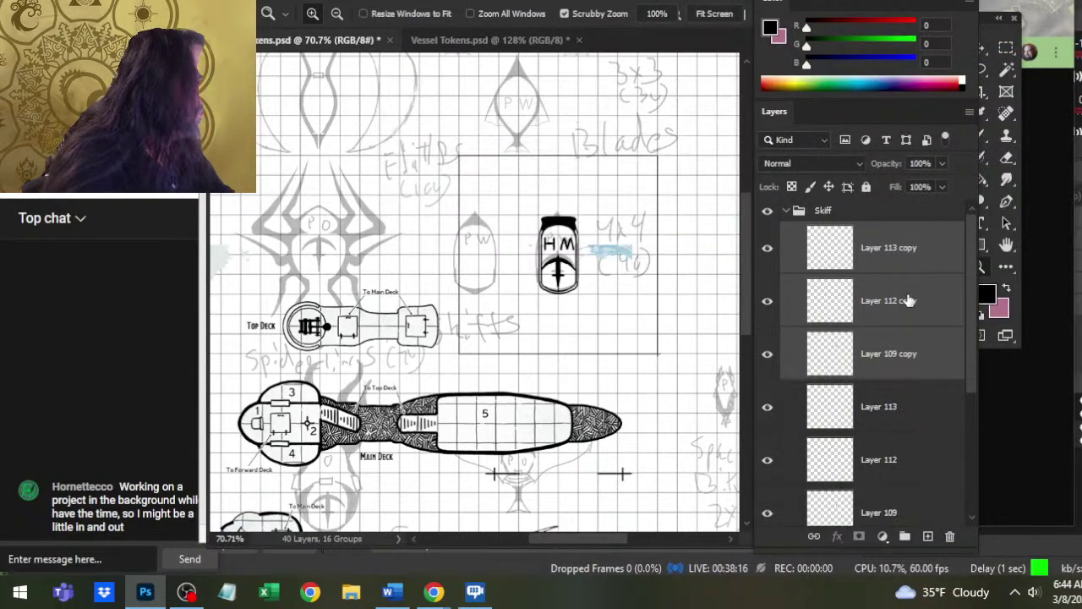
drag(882, 253, 880, 203)
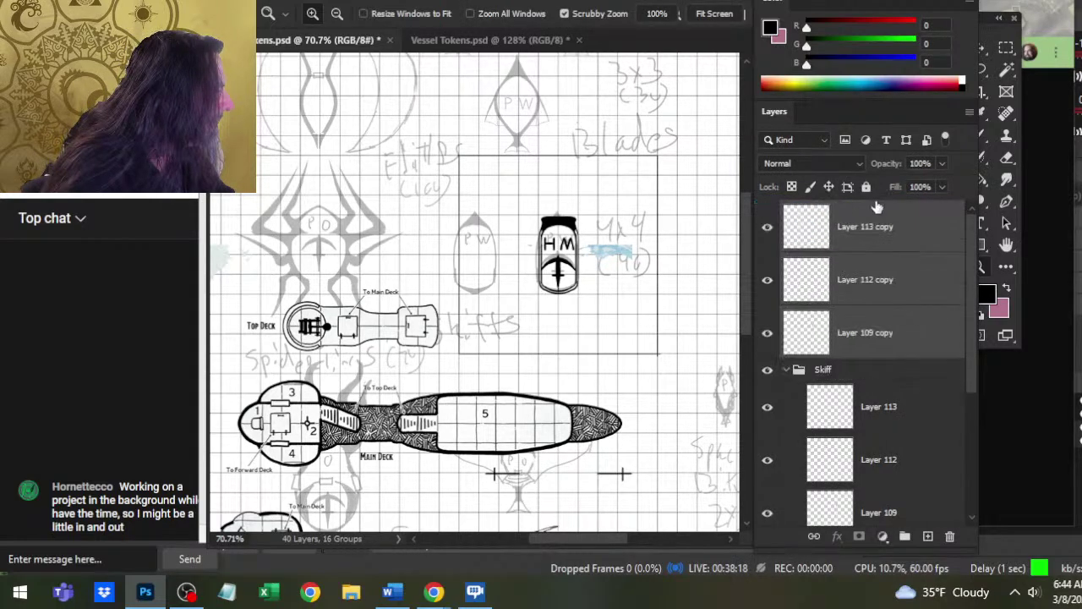
- Collapse the Skiff group, expand the small craft group, and hide its skiffs sketch group
click(796, 372)
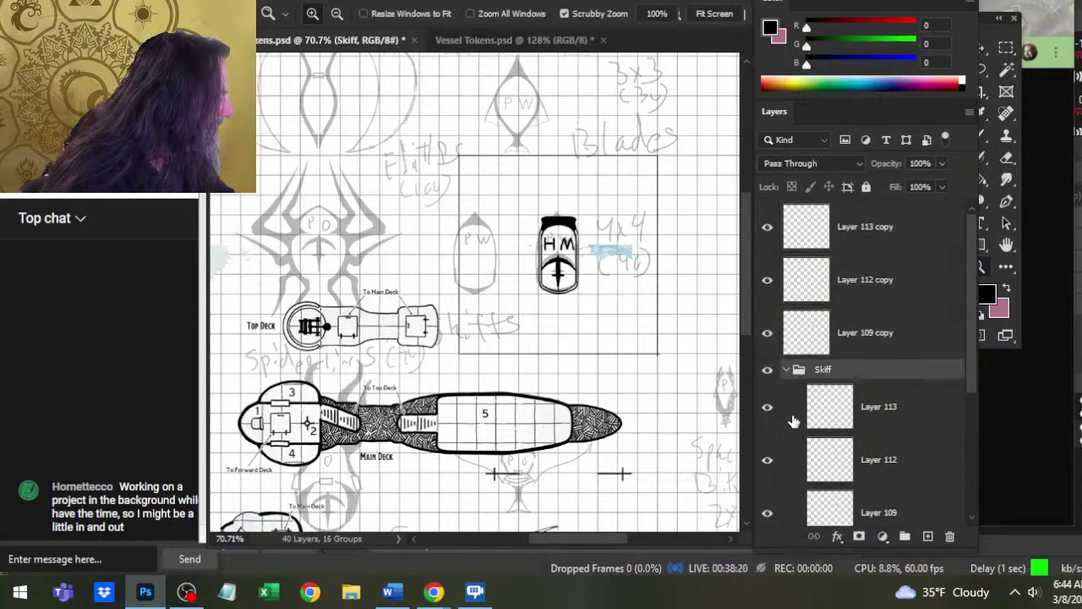
click(787, 369)
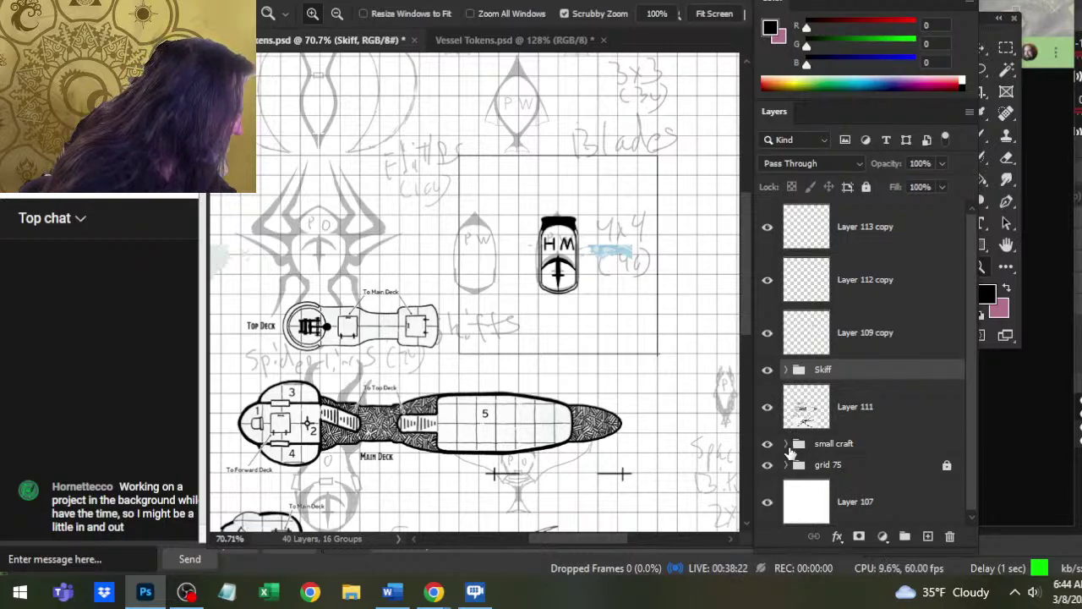
click(786, 445)
drag(972, 325, 968, 416)
click(810, 417)
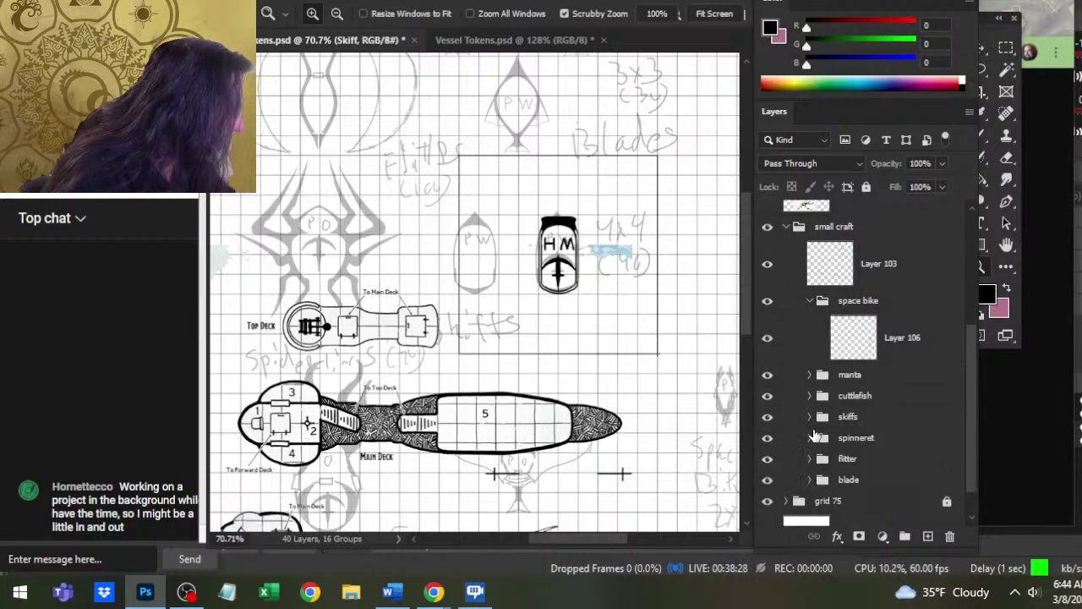
click(767, 417)
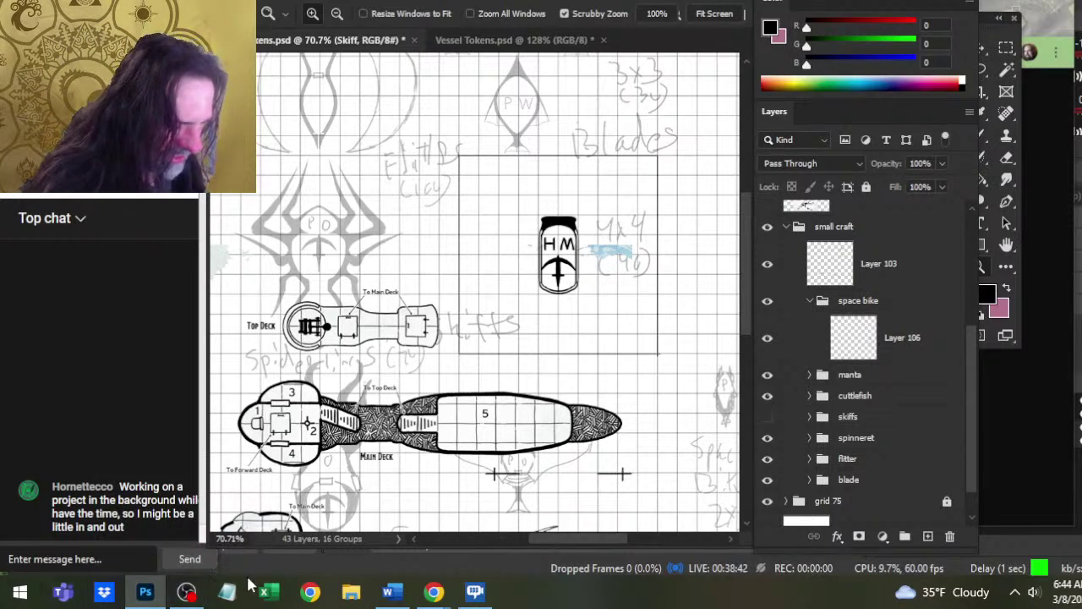
- Switch to the SCE Layout document in Word, examine the Craft table under Pregenerated Ships, and return to Photoshop
key(alt+Tab)
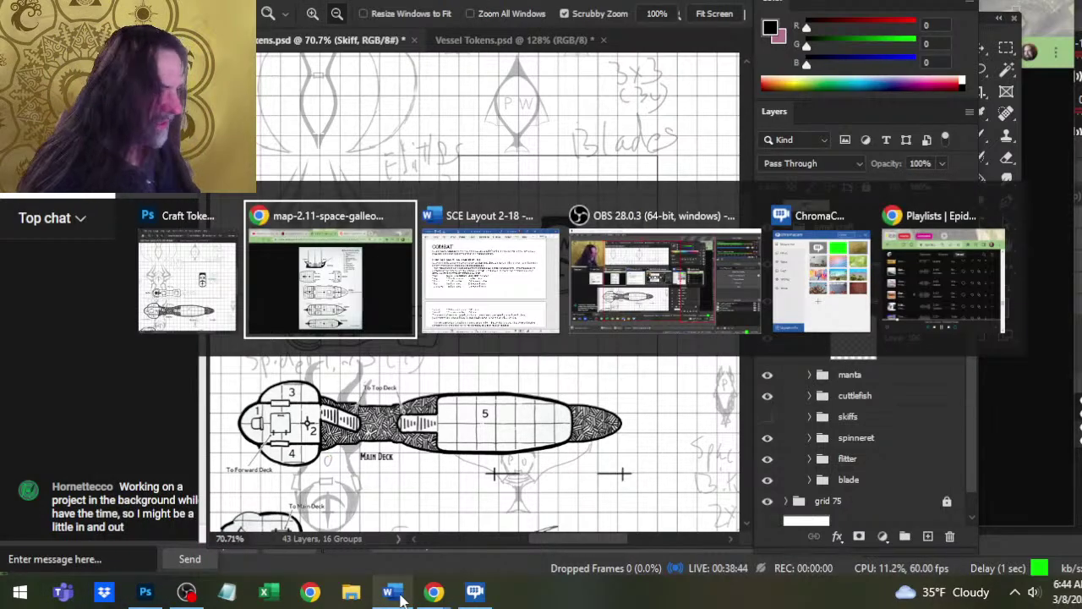
key(alt+Tab)
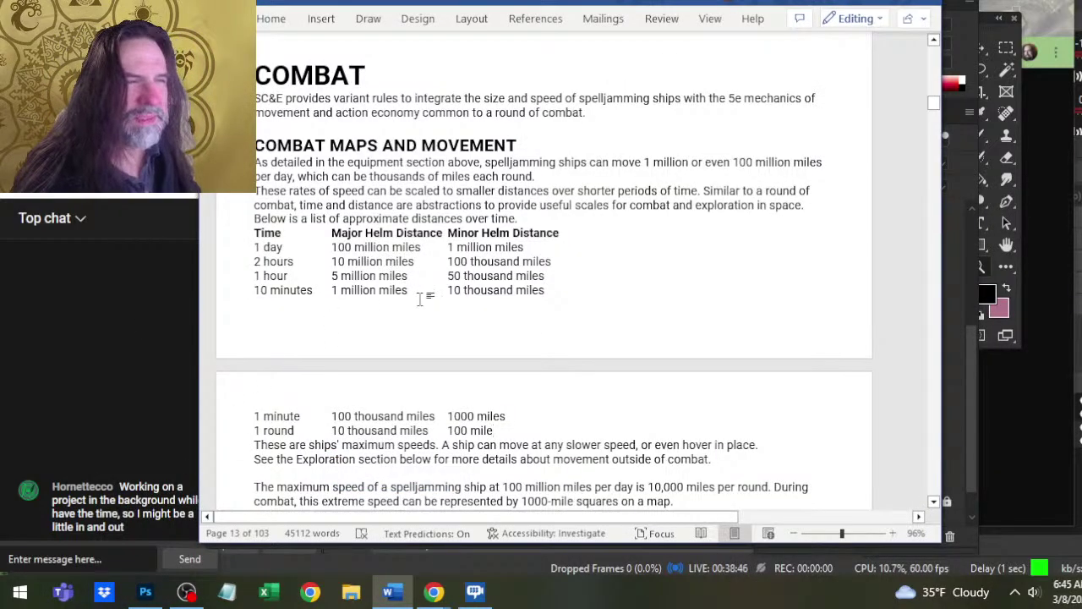
scroll(420, 298, down, 20)
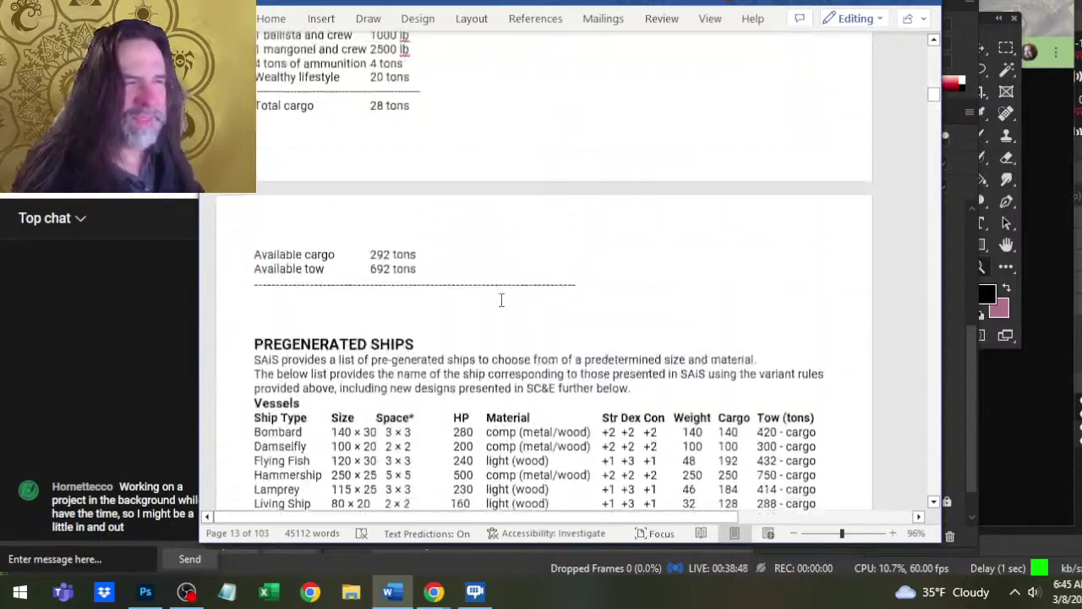
scroll(502, 301, up, 1)
scroll(522, 307, down, 4)
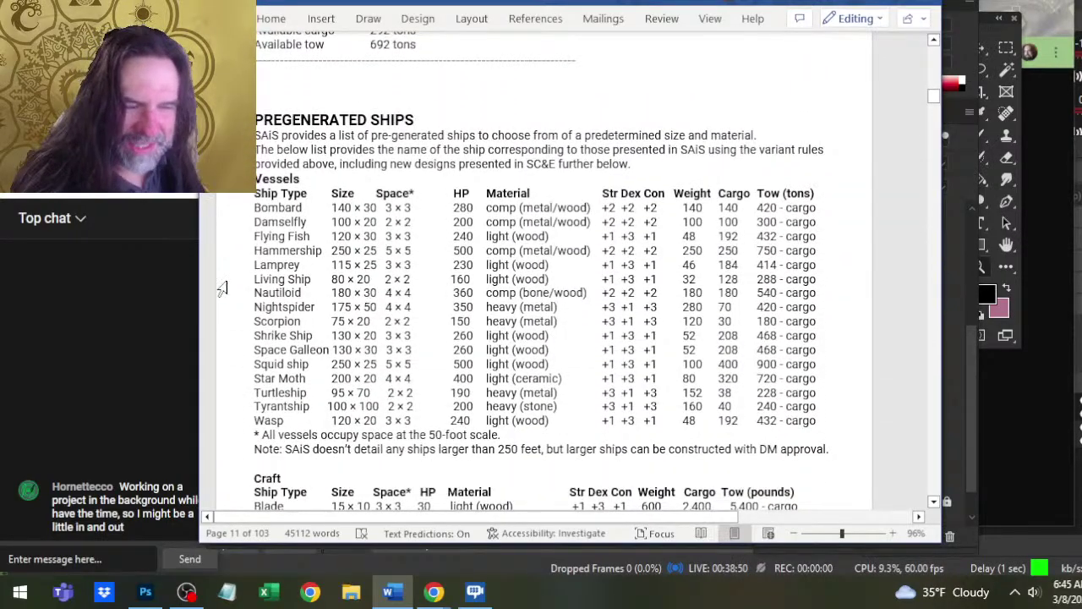
scroll(222, 288, down, 5)
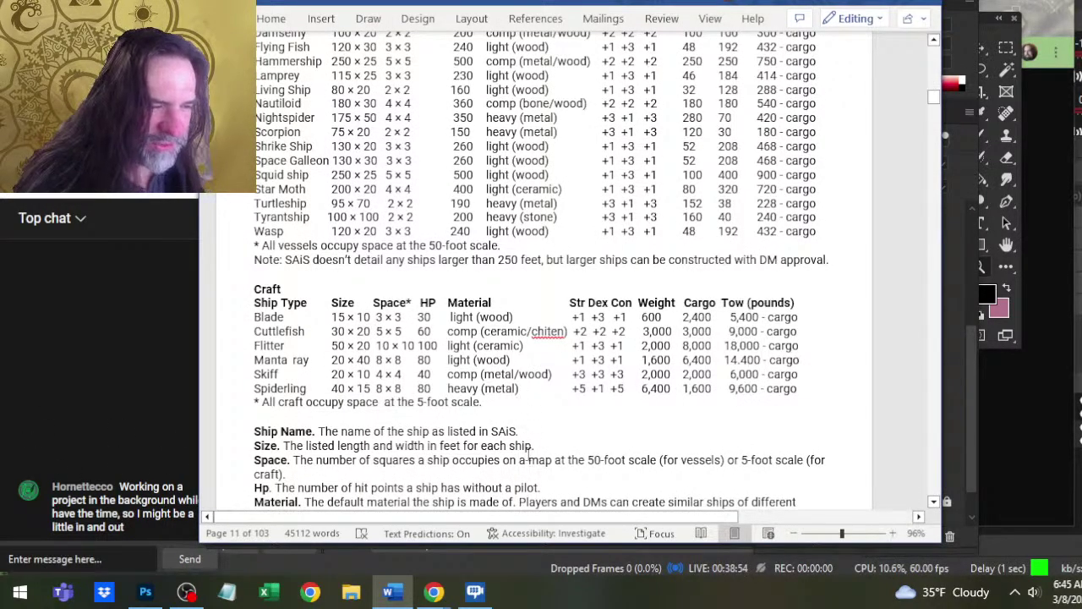
key(alt+Tab)
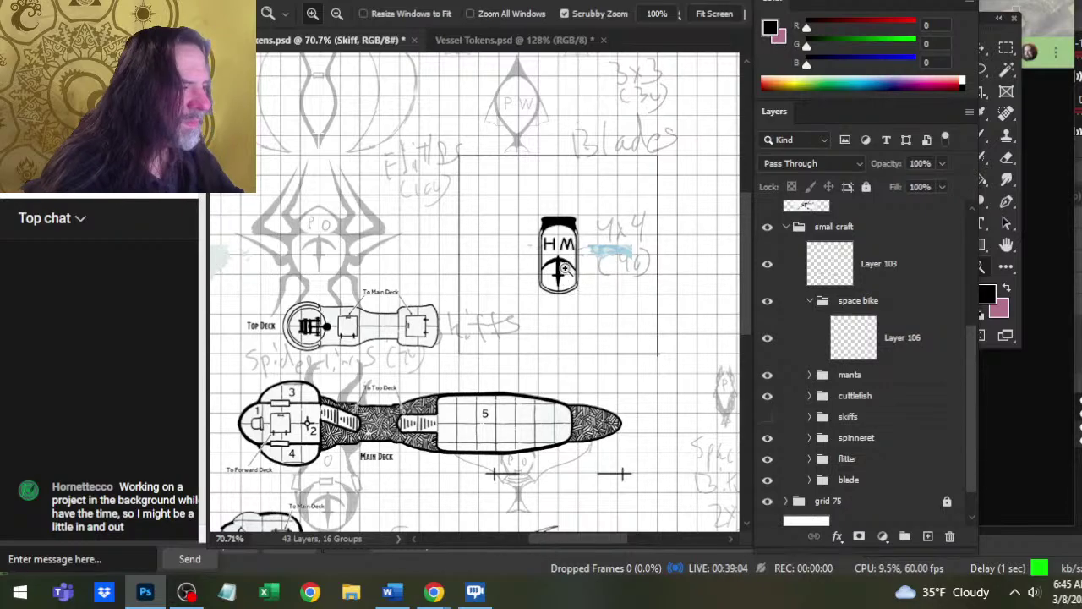
- Toggle the visibility of Layer 112 copy to check which part of the skiff it holds
drag(567, 269, 608, 291)
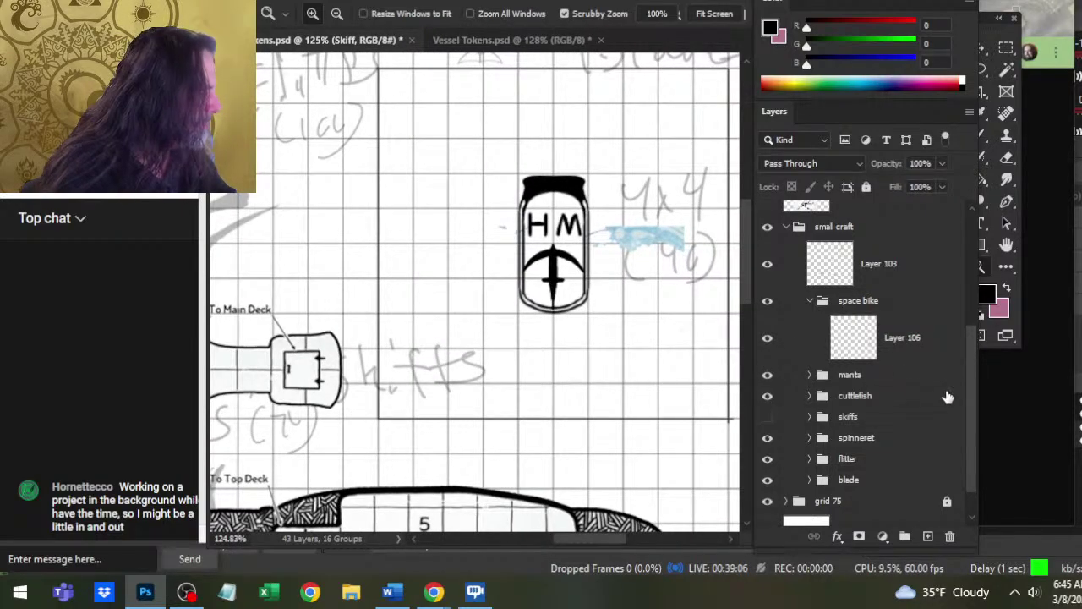
drag(972, 414, 984, 294)
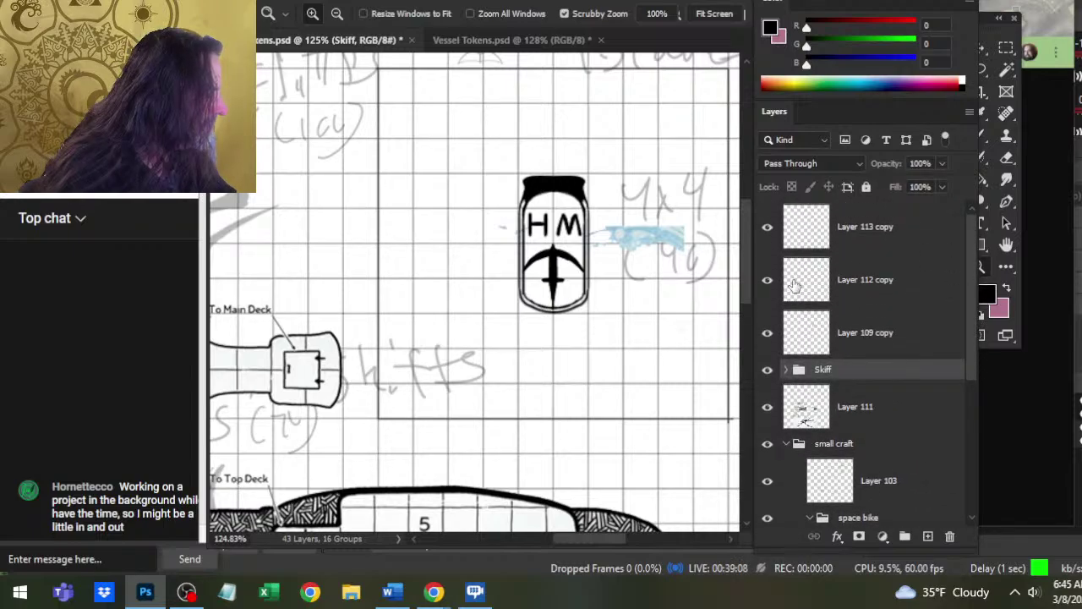
click(768, 283)
click(768, 282)
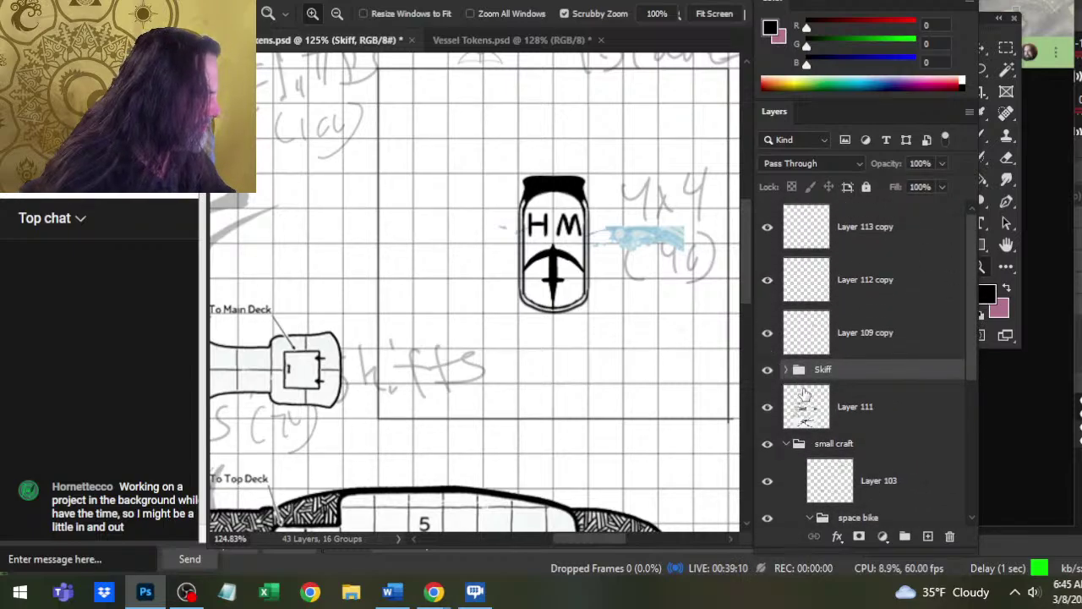
- Group Layers 113, 112 and 109 inside the Skiff group and name the new group gear
click(784, 369)
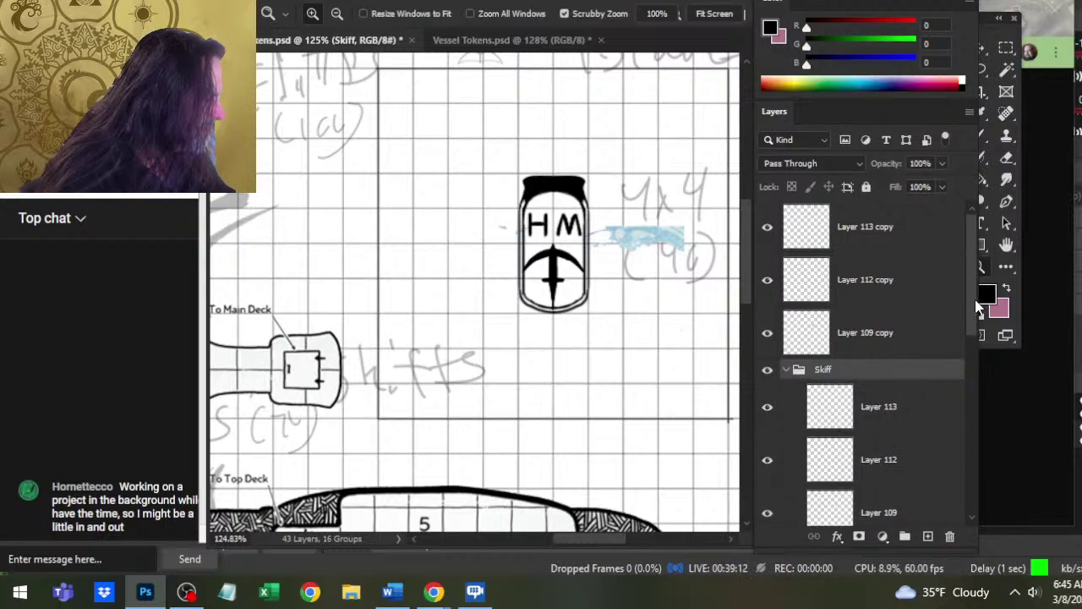
drag(972, 300, 940, 373)
click(767, 418)
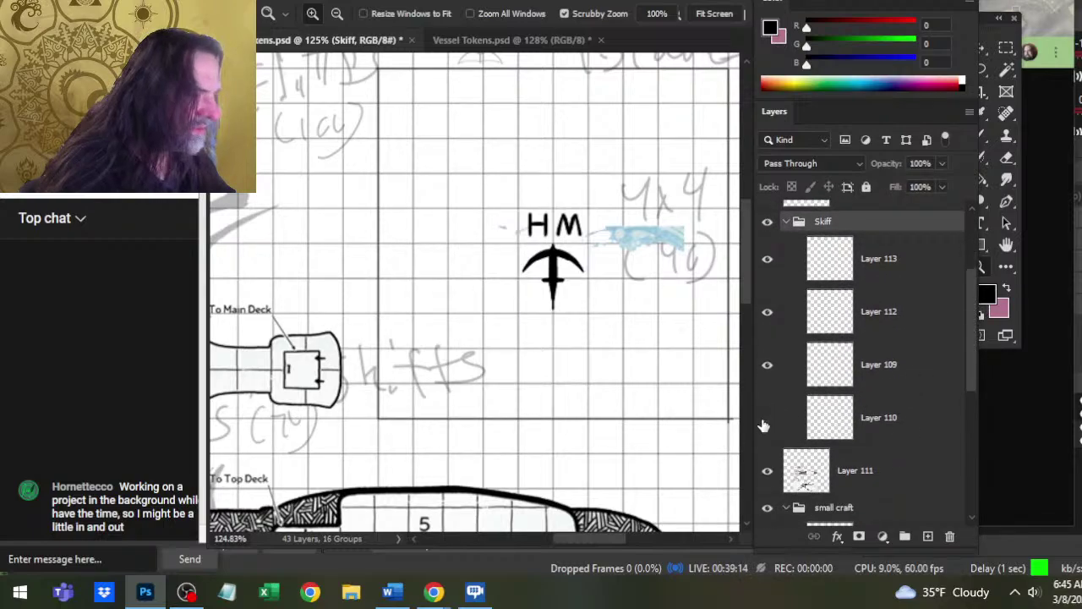
click(767, 417)
click(833, 416)
click(896, 365)
shift+click(897, 270)
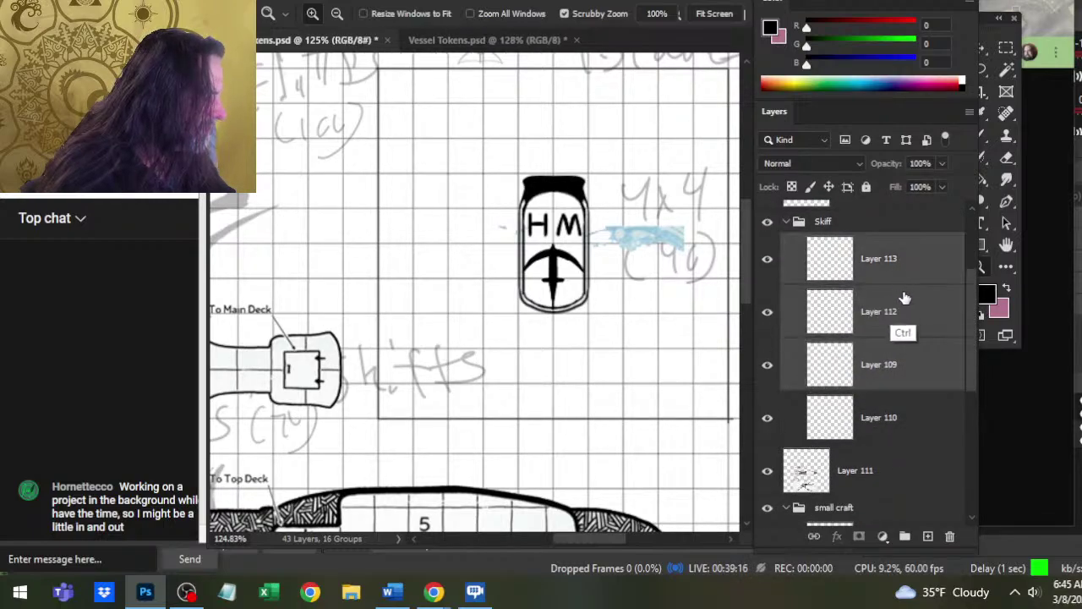
key(ctrl+g)
double_click(852, 243)
text(gear)
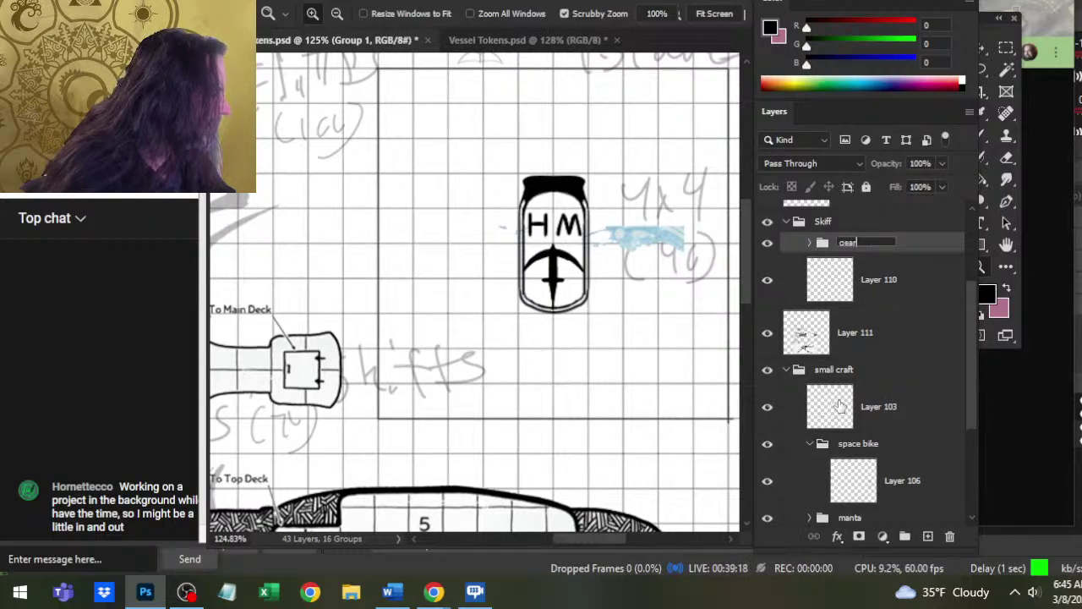
key(Return)
- Group the copies of Layers 113, 112 and 109 above the Skiff group and name that group gear
click(880, 292)
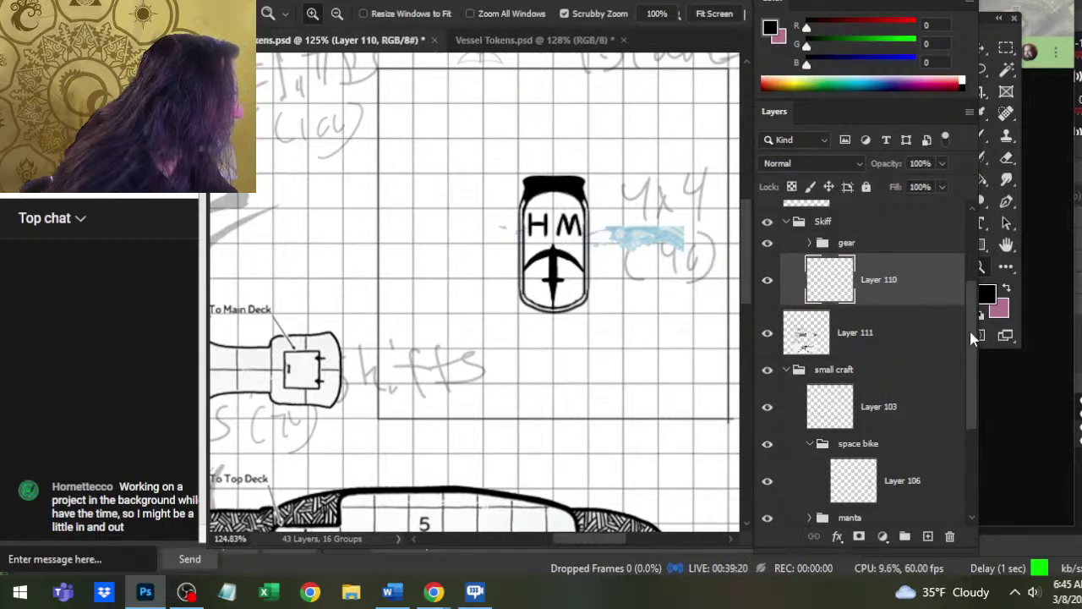
drag(972, 338, 976, 260)
click(882, 336)
shift+click(867, 228)
key(ctrl+g)
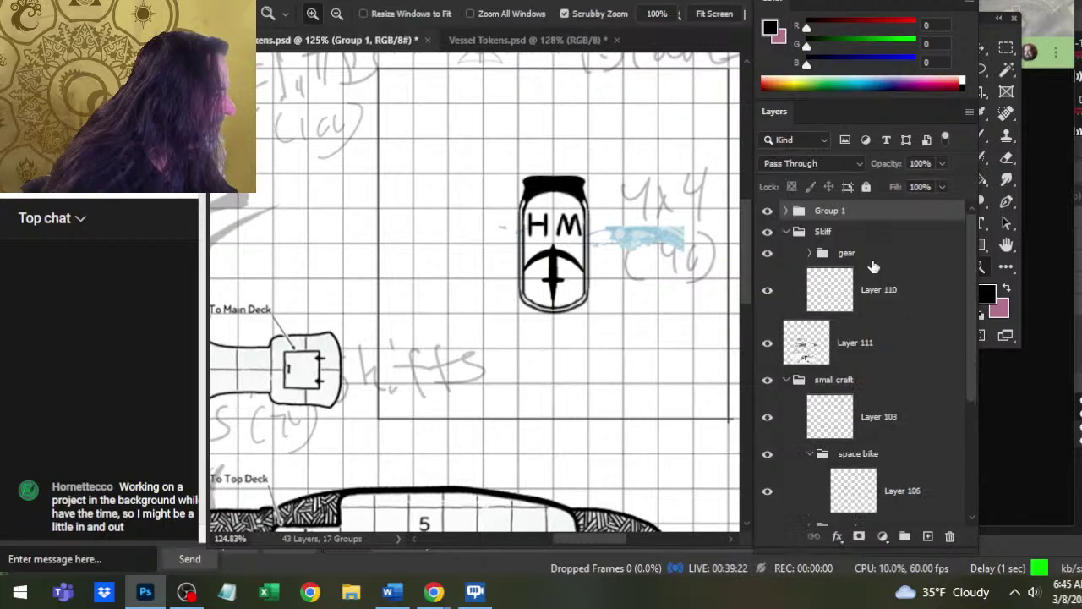
double_click(837, 212)
text(gear)
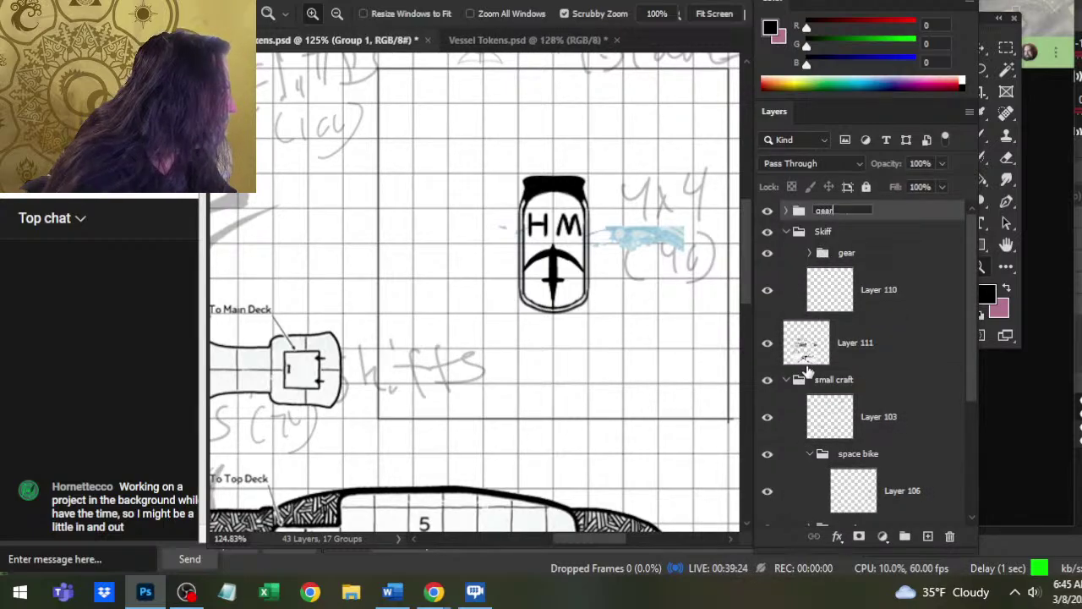
key(Return)
- Add a layer above Layer 110 and brush a triangular fin outline against the skiff hull's left side
click(861, 287)
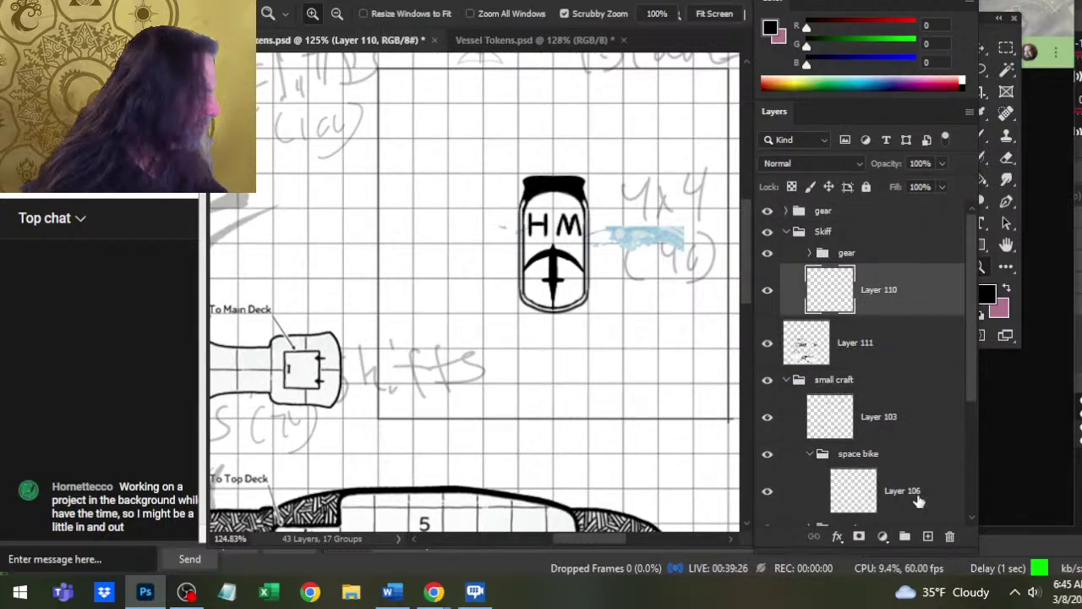
click(927, 536)
drag(475, 292, 524, 287)
key(b)
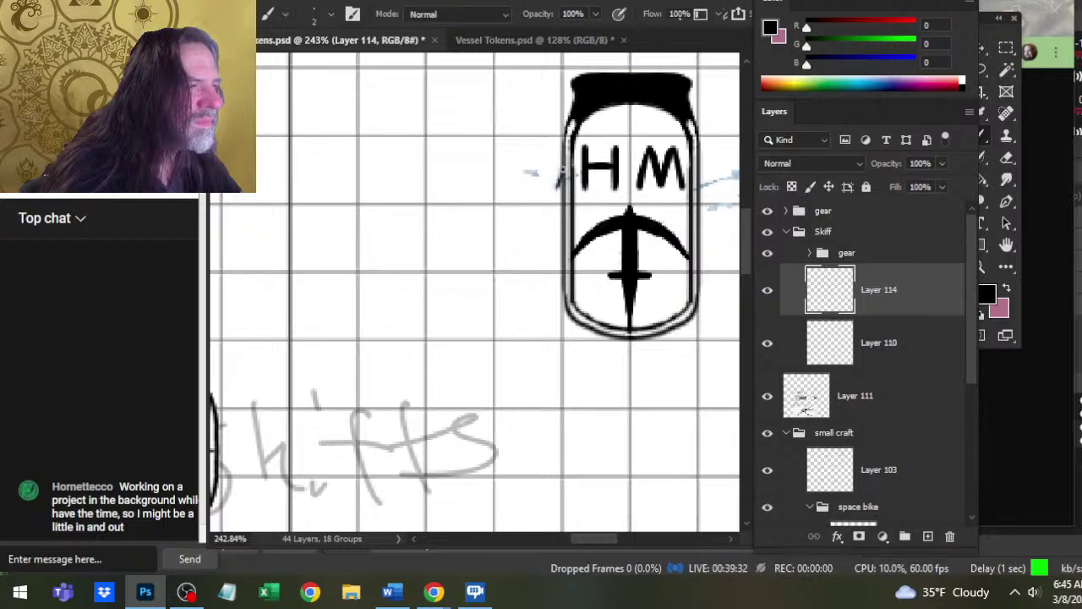
drag(527, 232, 519, 248)
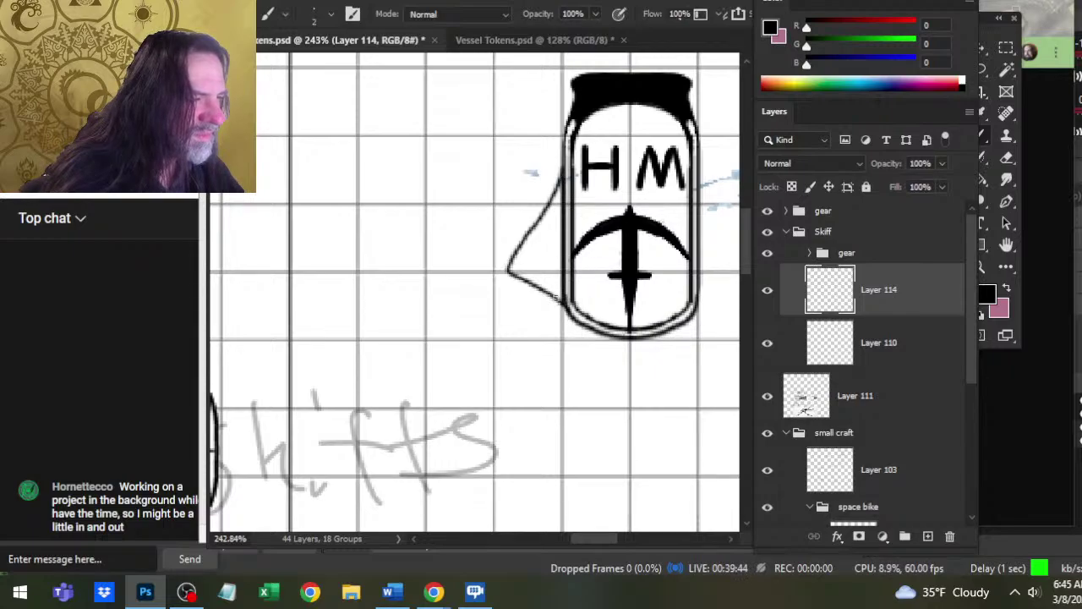
- Fill the fin with black and brush over its edges to close the gaps along the outline
key(g)
click(548, 270)
key(b)
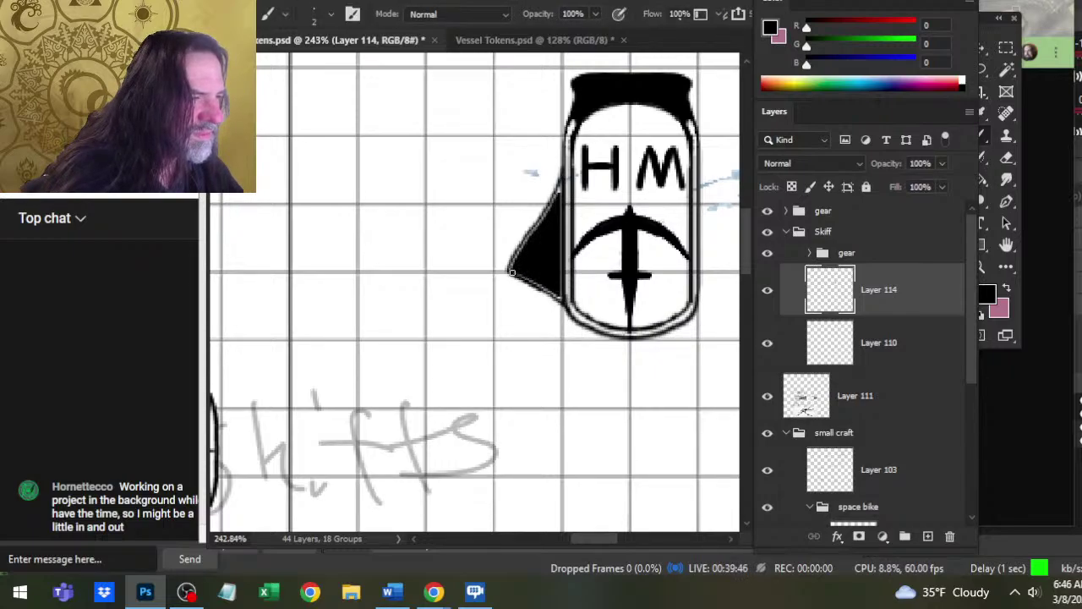
drag(512, 273, 543, 292)
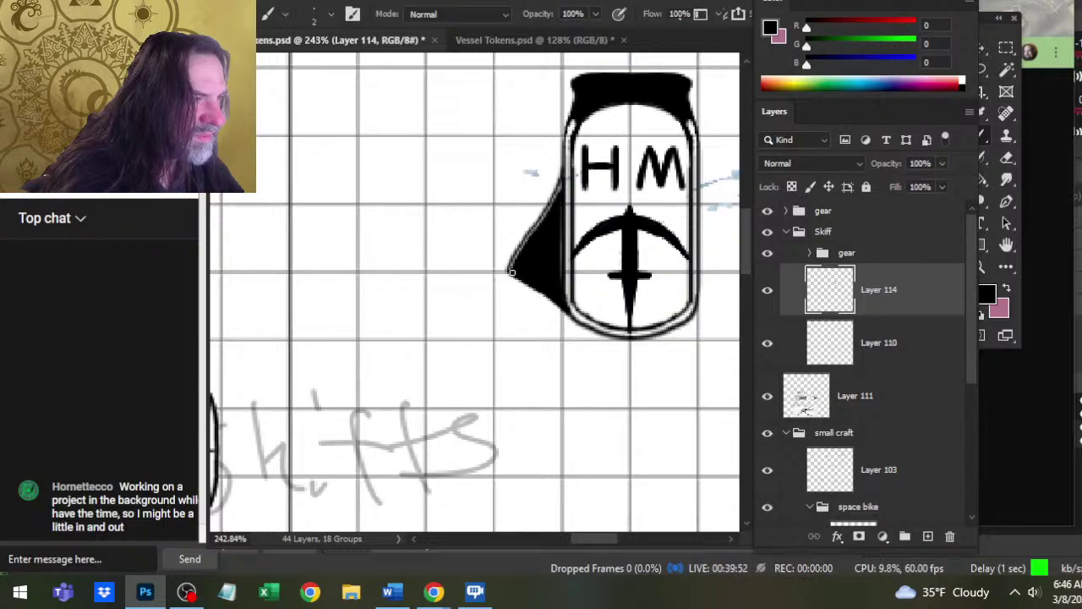
drag(560, 181, 511, 265)
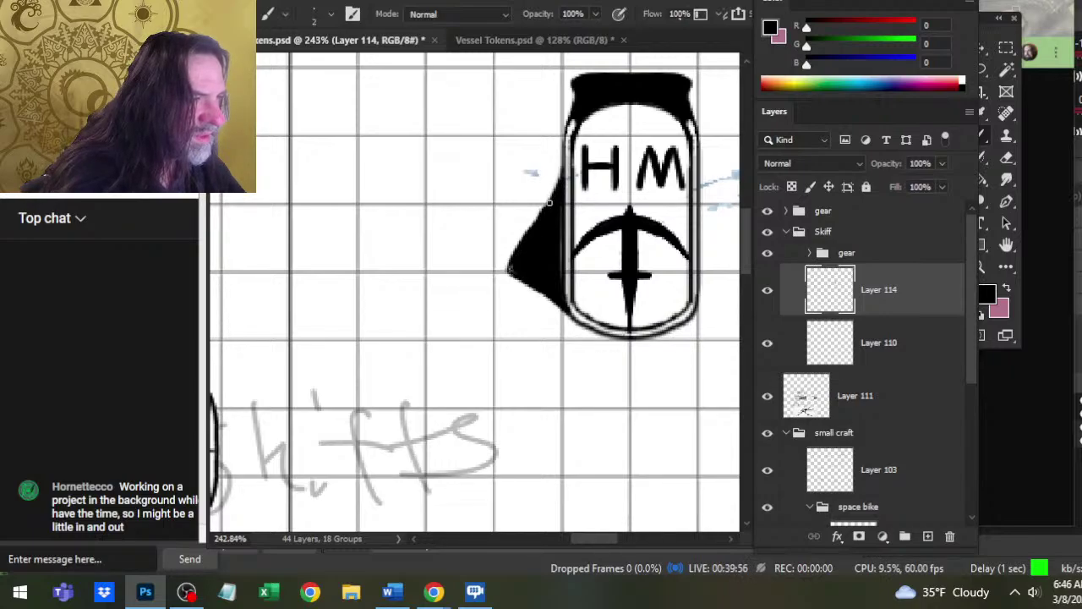
- Erase the fin's outer edge and tip to make it narrower
key(e)
drag(544, 193, 524, 241)
drag(548, 194, 518, 279)
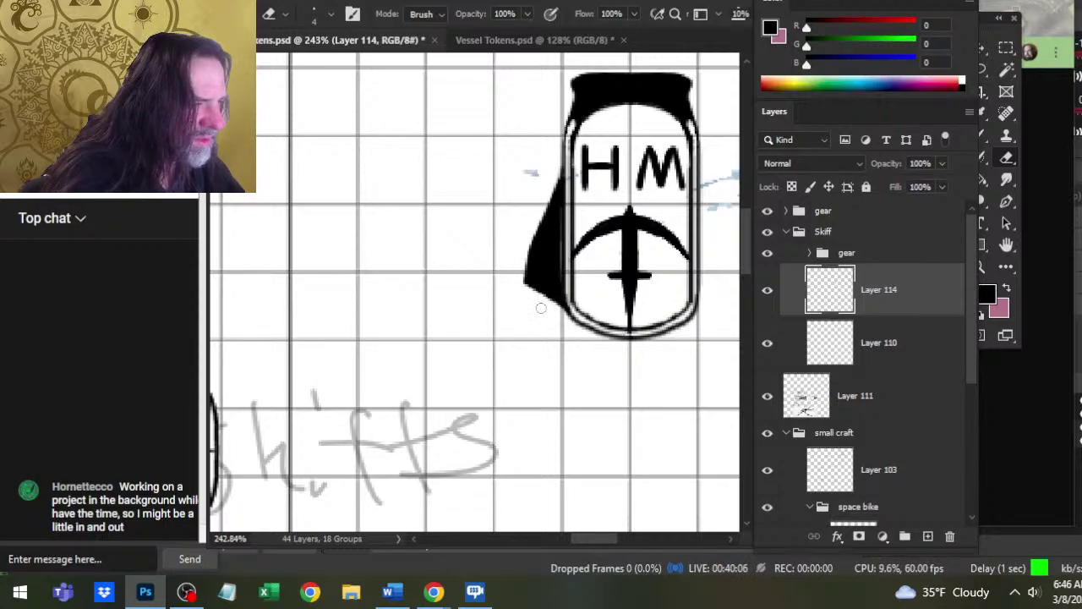
key(b)
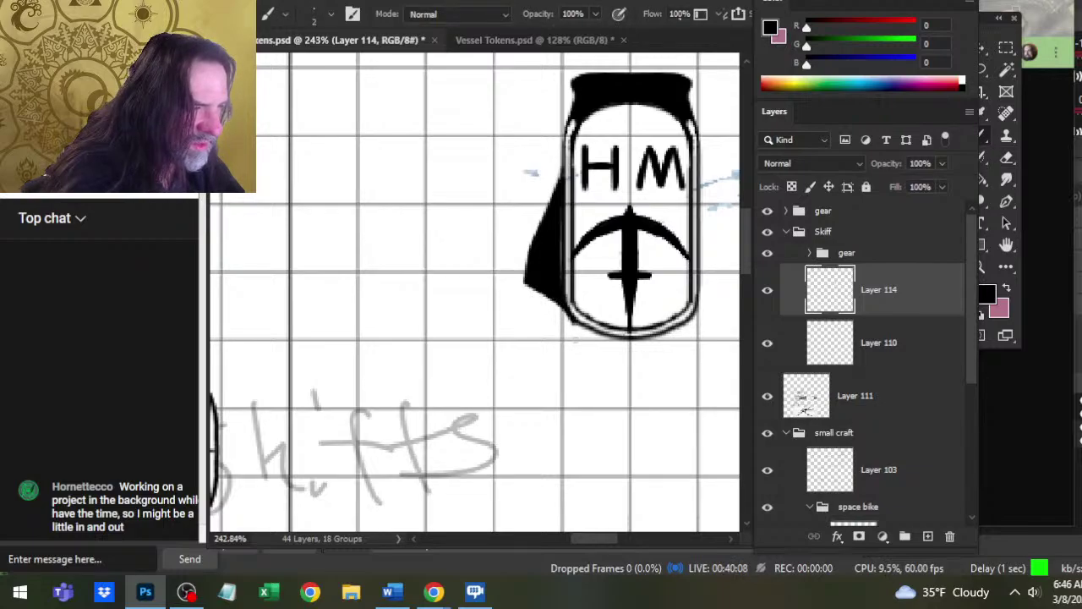
key(e)
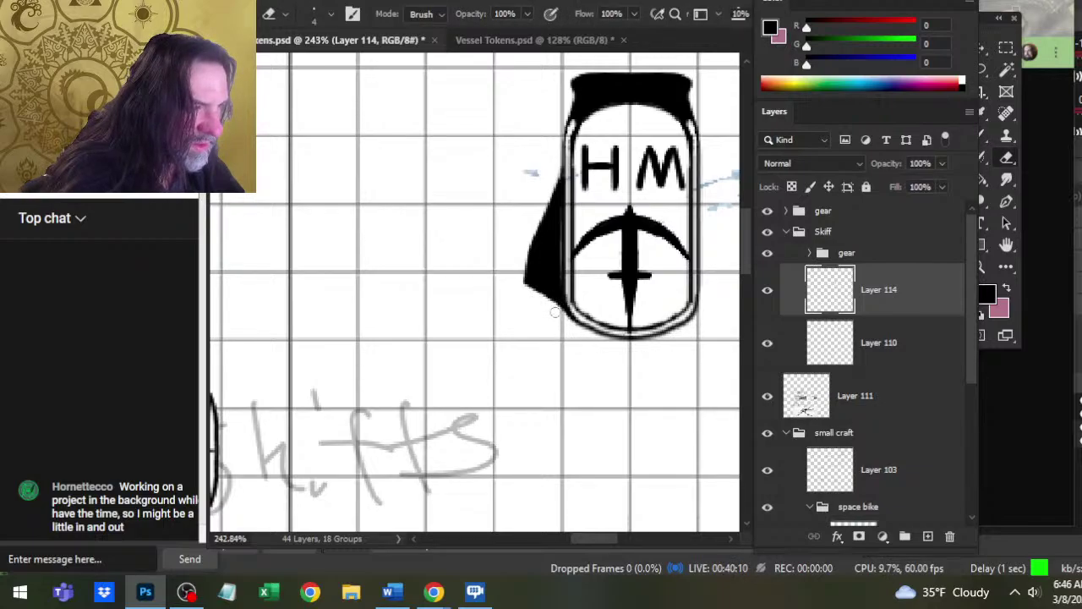
- Duplicate the fin's Layer 114 and flip the copy horizontally
key(z)
drag(630, 363, 594, 334)
right_click(902, 298)
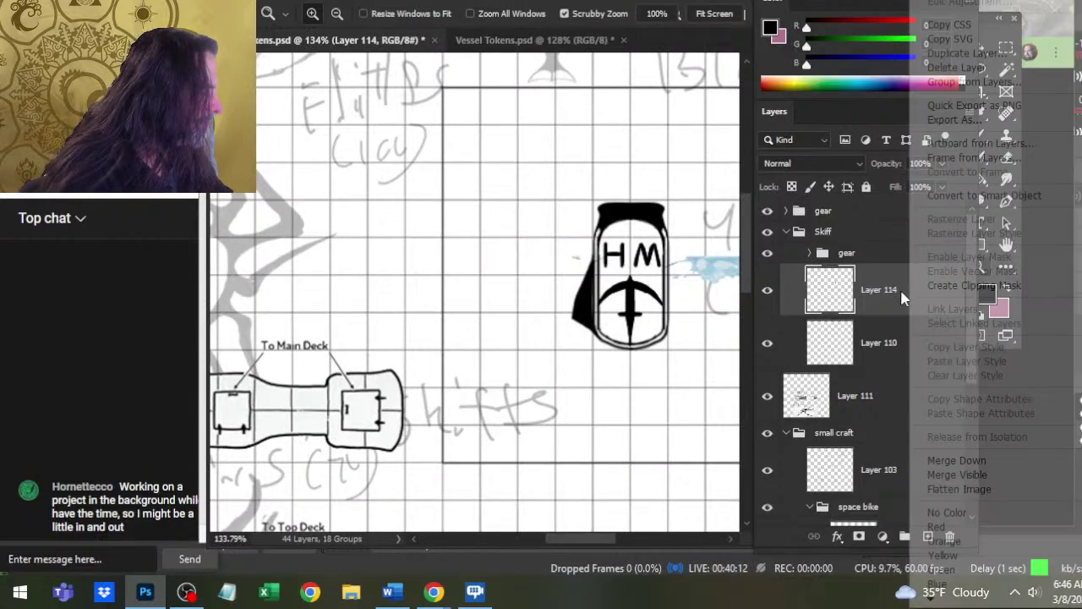
click(960, 53)
key(Return)
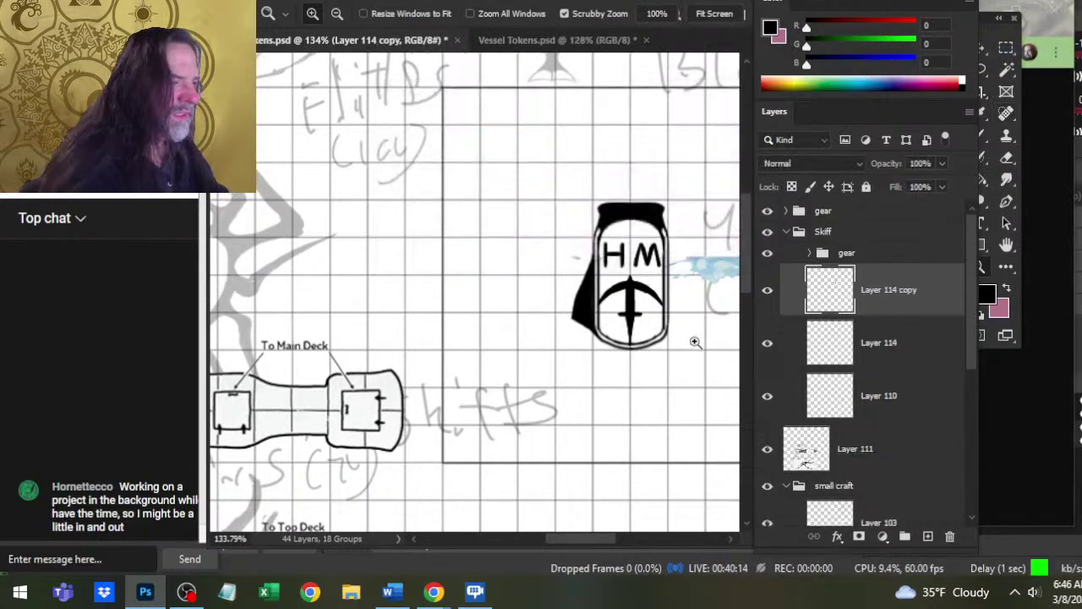
key(l)
right_click(534, 226)
click(626, 375)
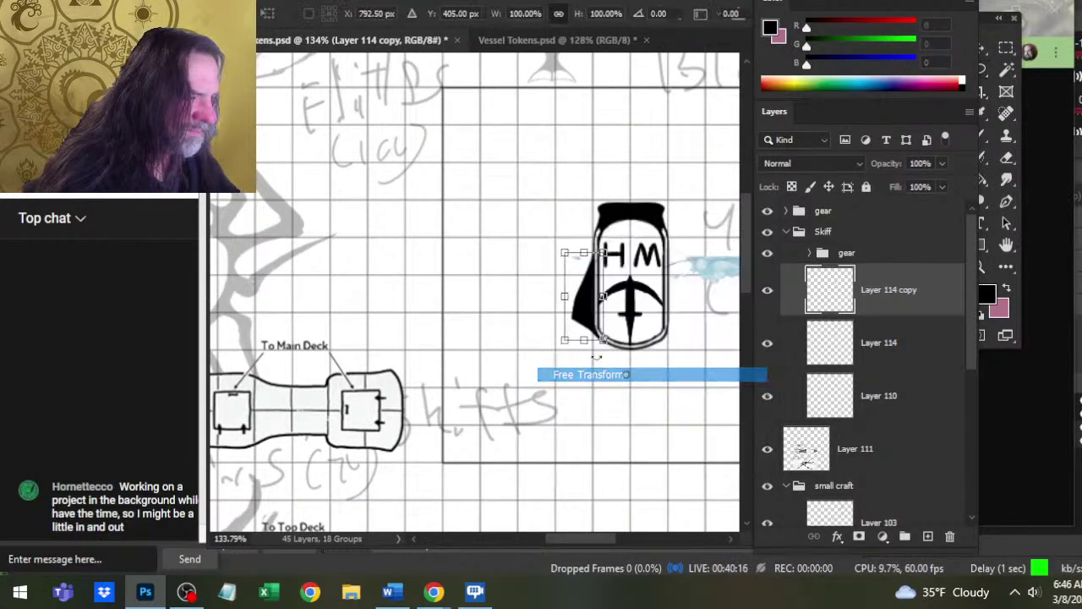
right_click(596, 358)
click(623, 286)
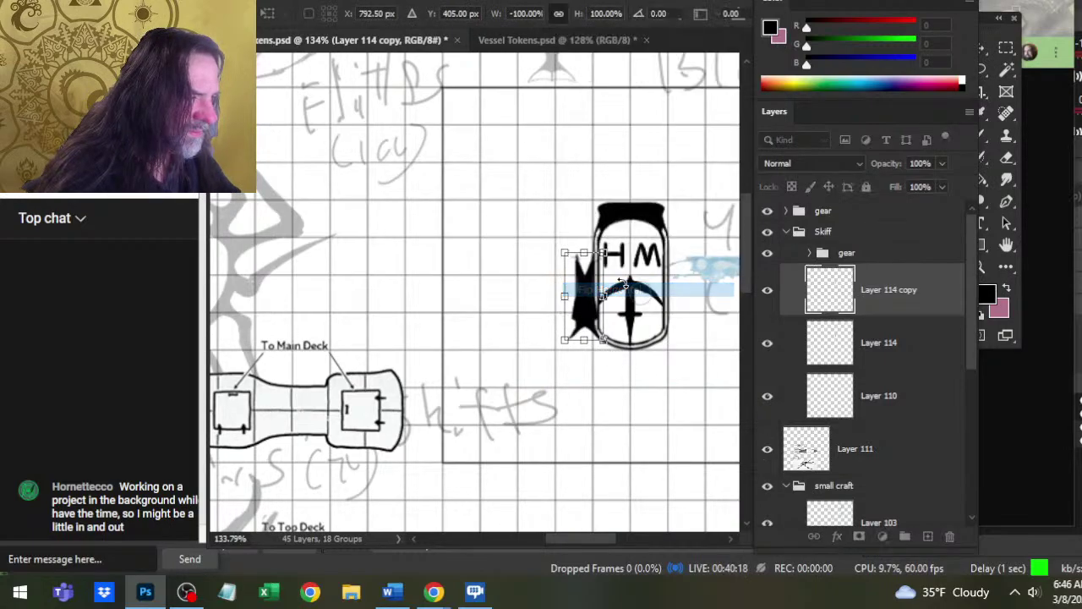
key(Return)
- Move the flipped fin to the right side of the skiff hull, nudging it until it mirrors the left fin
key(v)
key(Right)
key(Right)
key(Right)
key(Right)
key(Right)
key(Right)
key(Right)
key(Right)
key(Right)
key(Right)
key(Right)
key(Right)
key(Right)
key(Right)
key(Right)
key(Right)
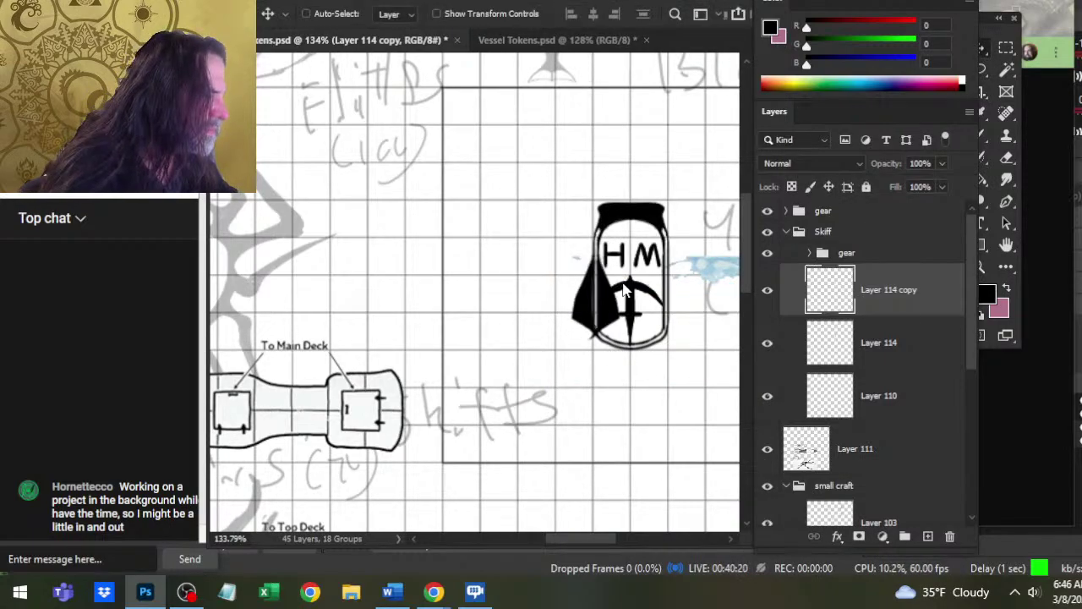
key(shift+Right)
key(shift+Right)
key(shift+Right)
key(shift+Right)
key(shift+Right)
key(shift+Right)
key(shift+Right)
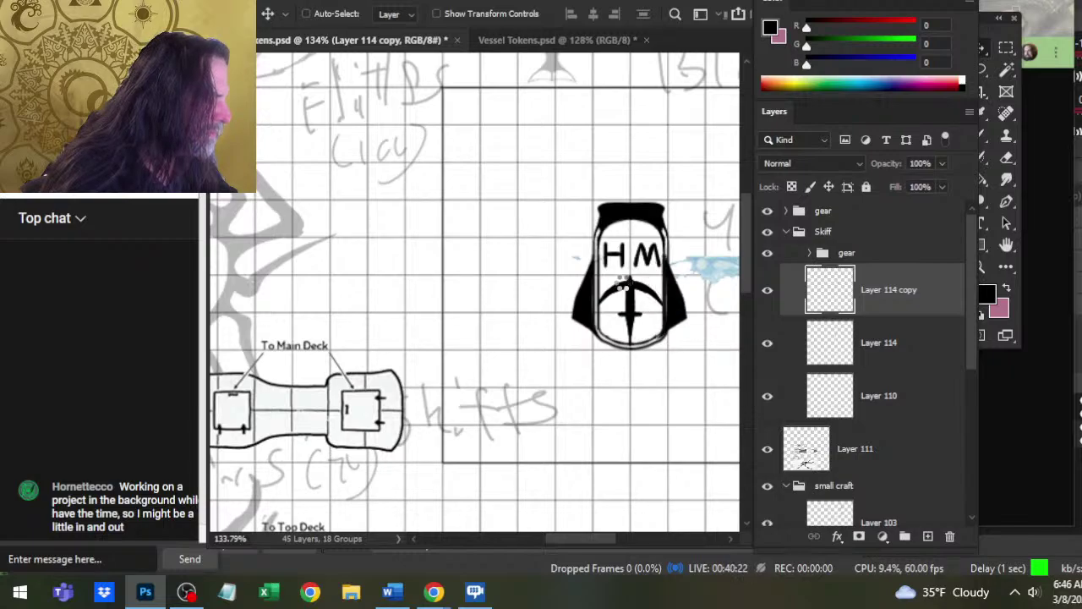
key(shift+Right)
key(Left)
key(Left)
key(Left)
key(Left)
key(Right)
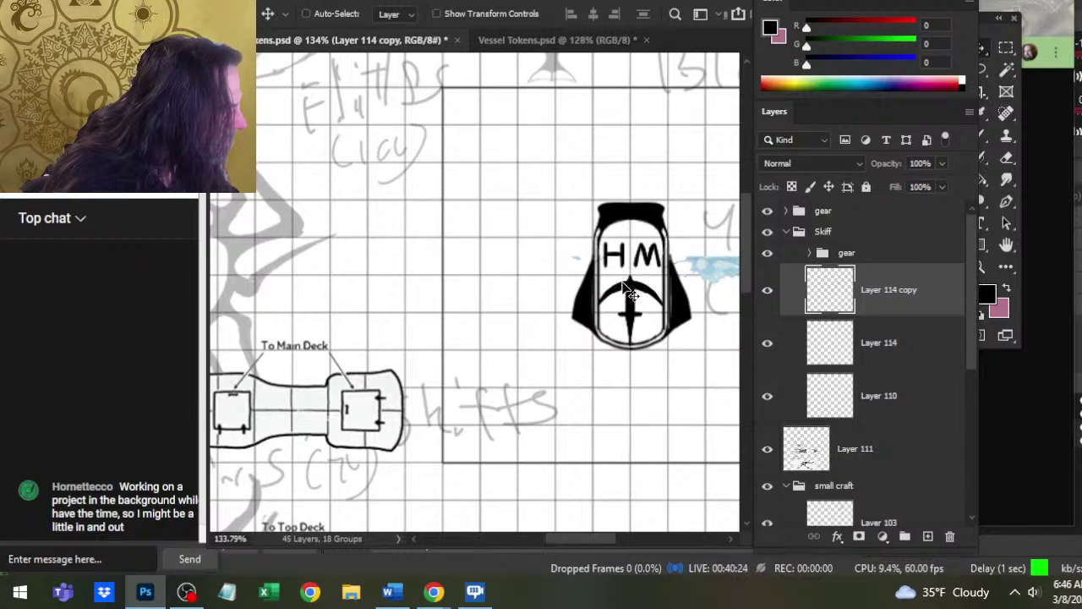
key(Left)
drag(678, 337, 576, 333)
key(z)
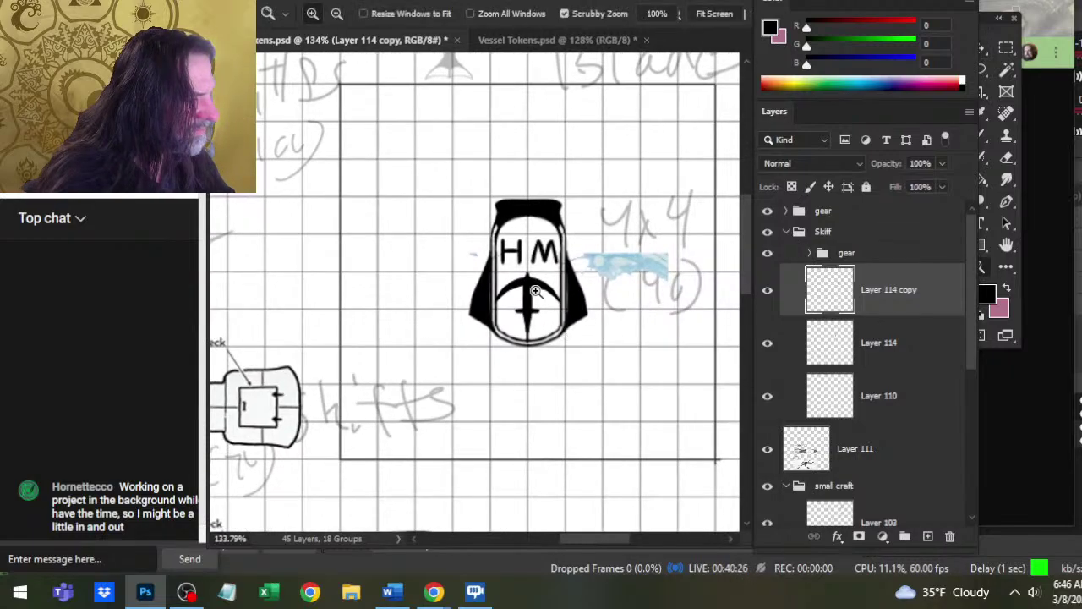
drag(534, 290, 600, 313)
key(v)
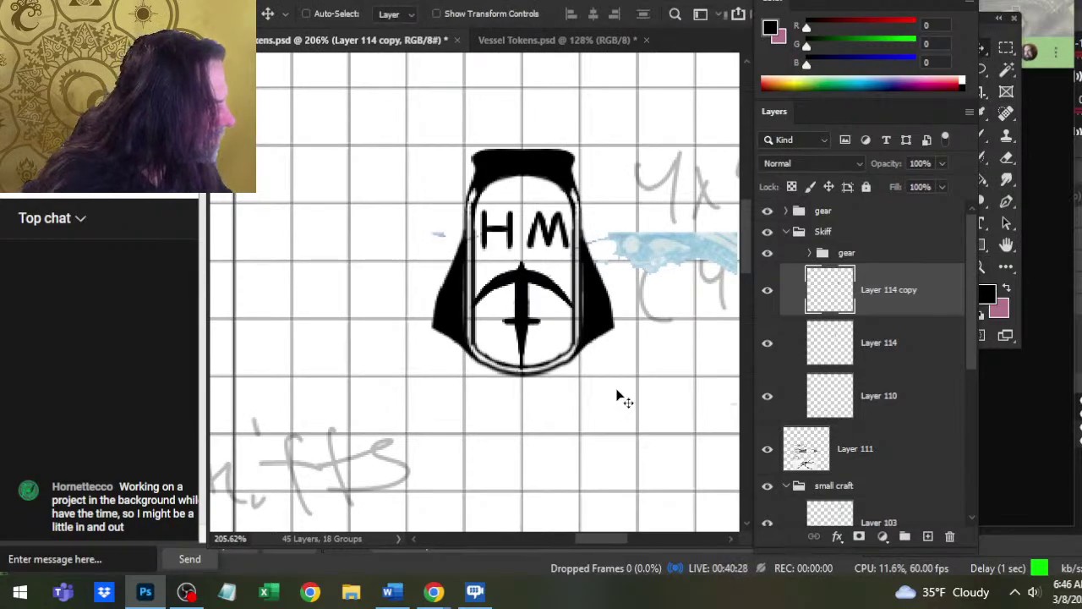
key(Left)
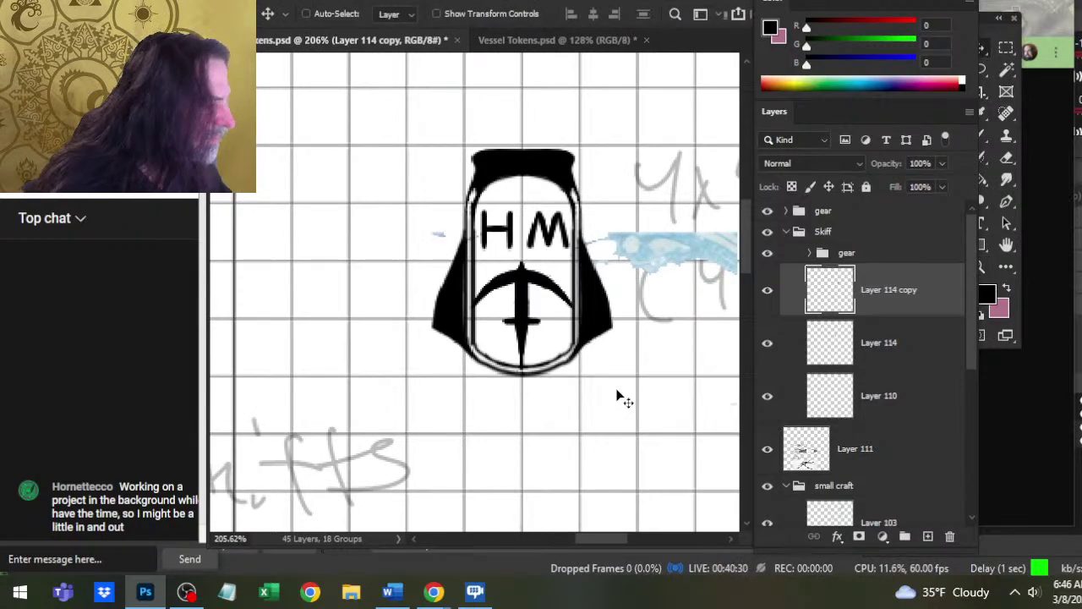
- Group Layer 114 copy, Layer 114 and Layer 110, and name the group deckplans
shift+click(904, 404)
key(ctrl+g)
double_click(851, 281)
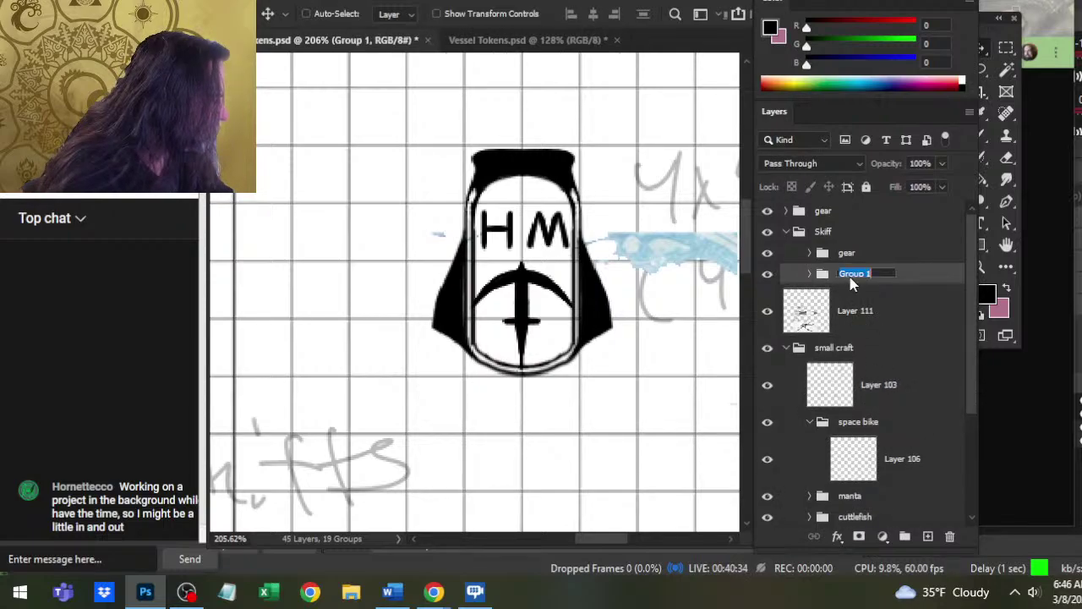
text(deckp)
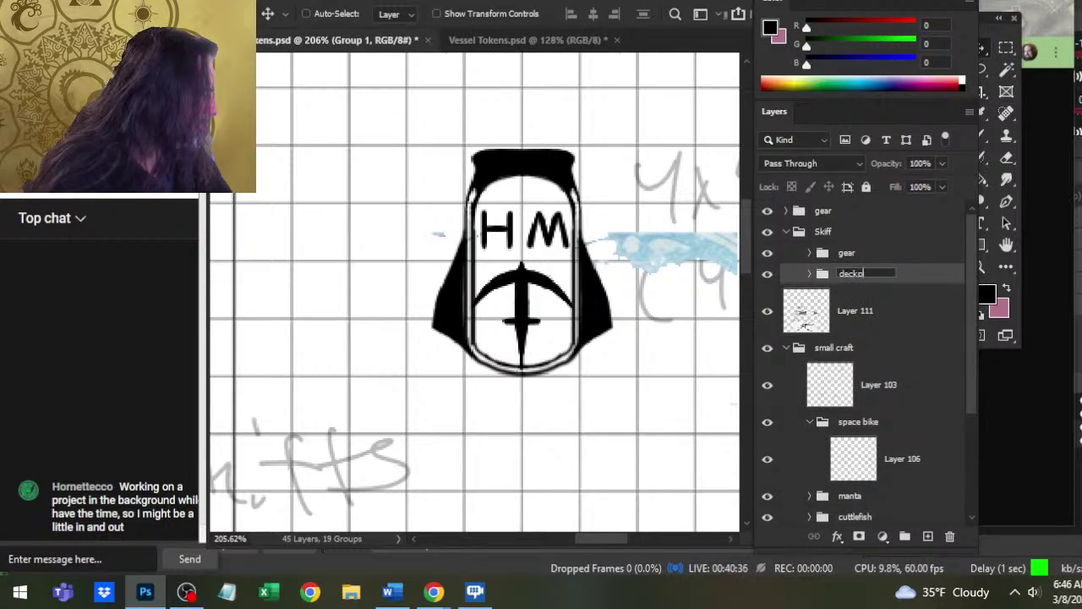
text(lans)
key(Return)
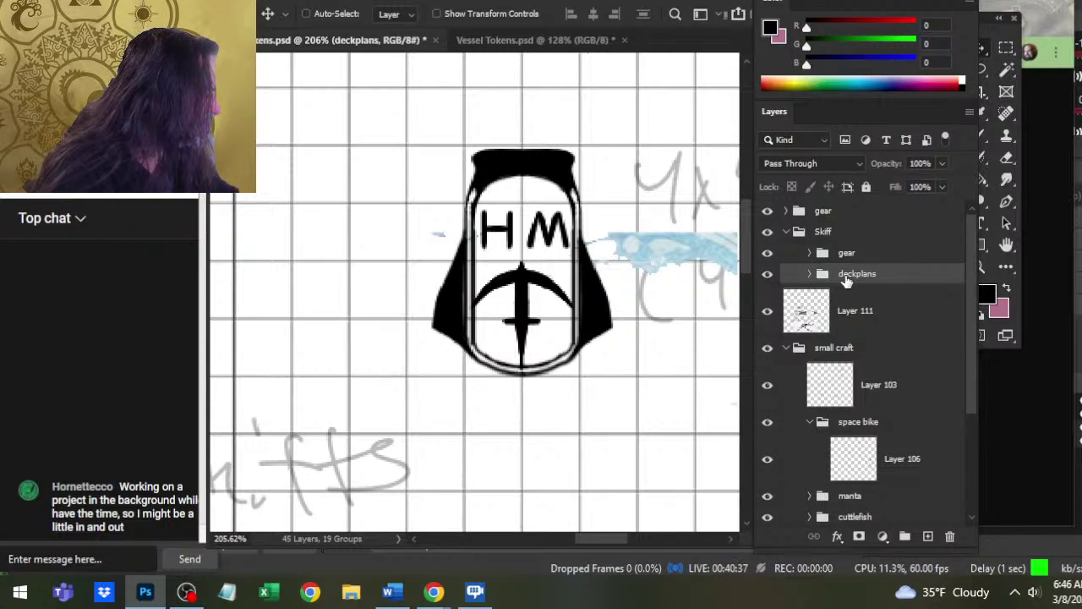
- Collapse the Skiff group and hide it, leaving the loose gear group showing
click(785, 235)
click(786, 219)
click(786, 231)
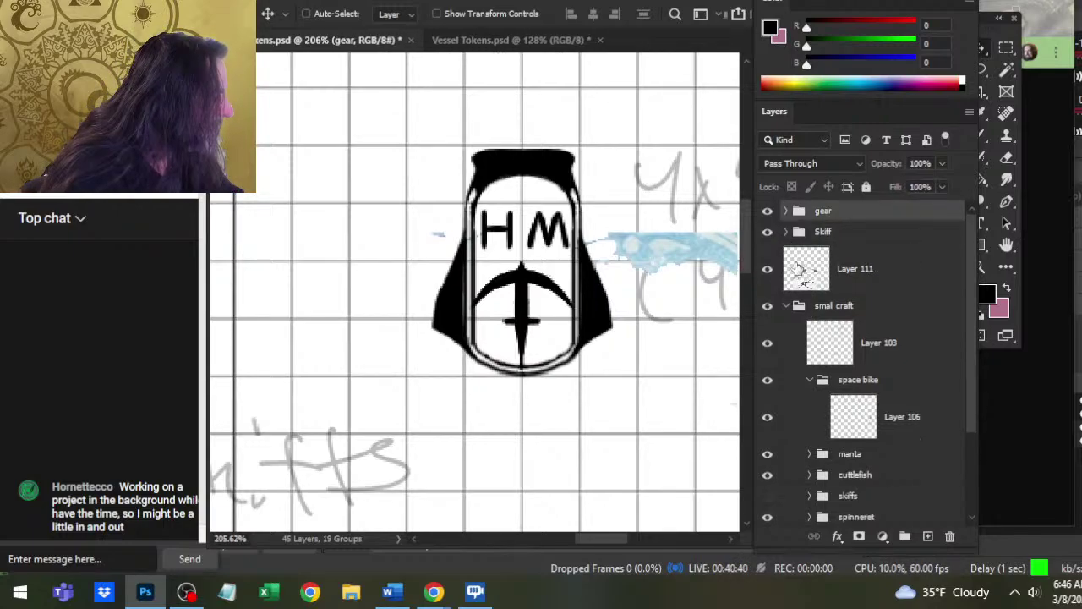
key(z)
drag(637, 352, 556, 363)
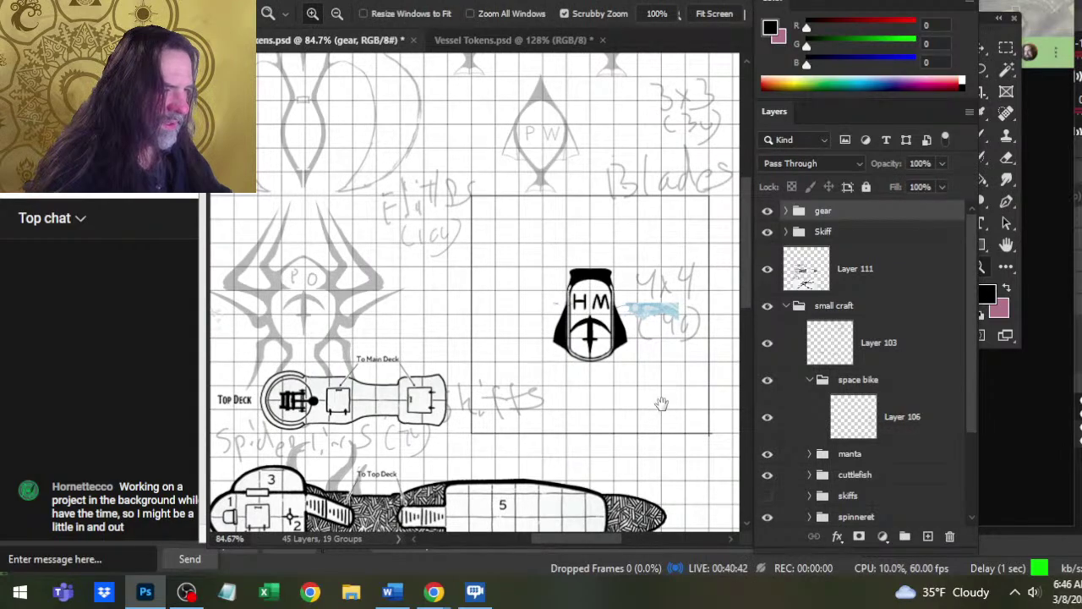
drag(662, 404, 605, 355)
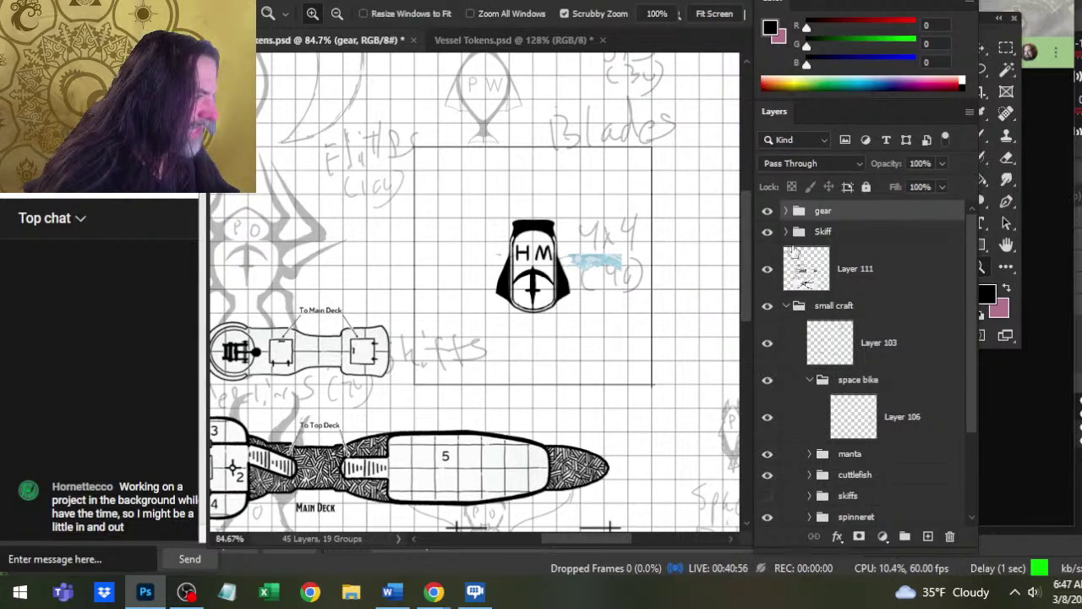
click(768, 231)
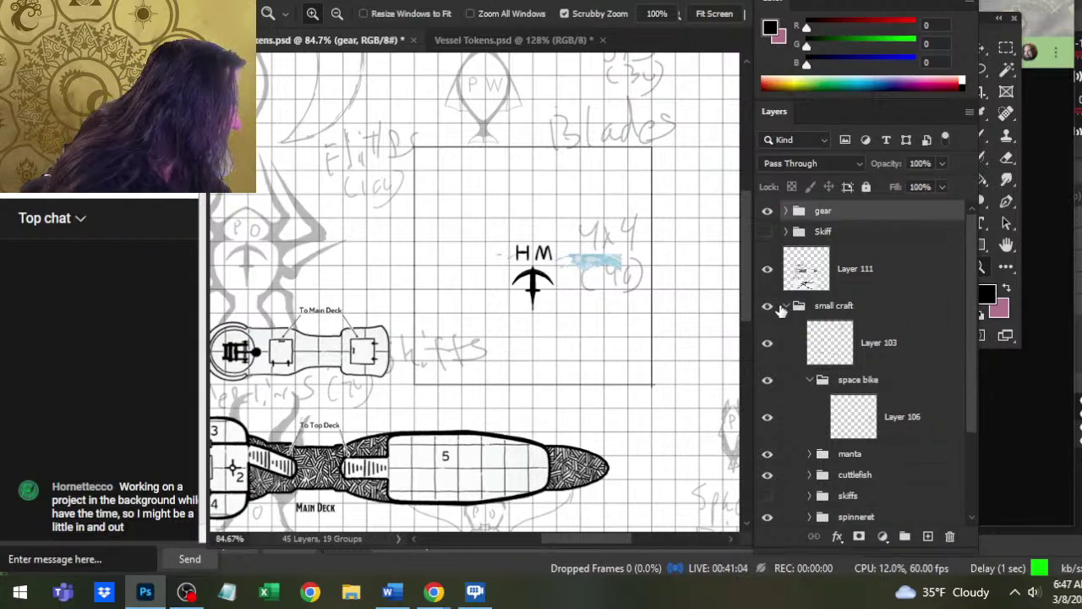
- Move the loose gear group's H, M and crossbow symbols up beside the PW blade sketch
click(898, 461)
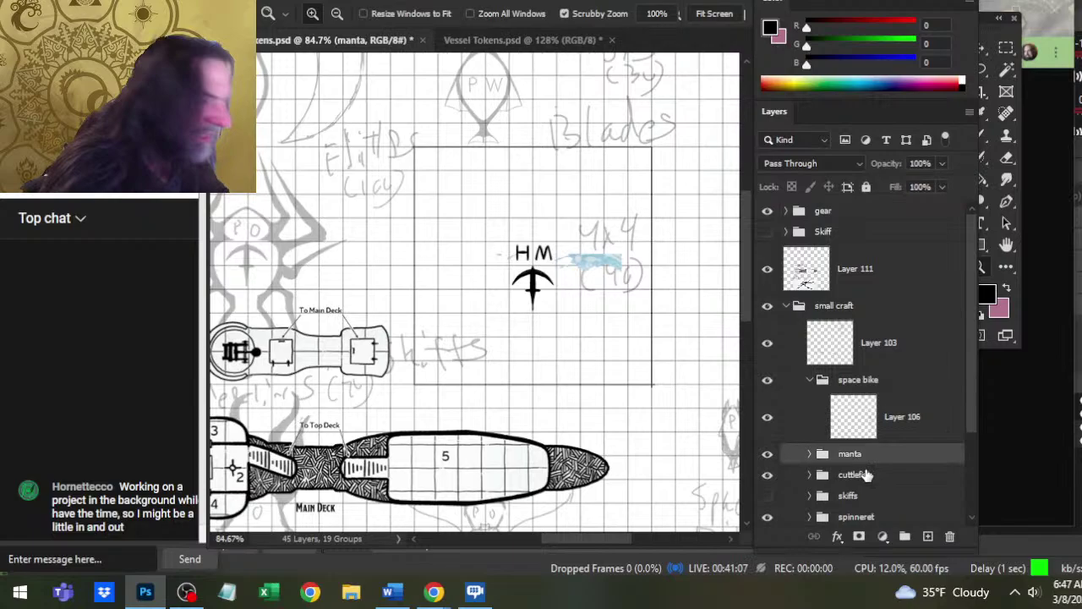
click(843, 217)
key(v)
drag(676, 335, 558, 152)
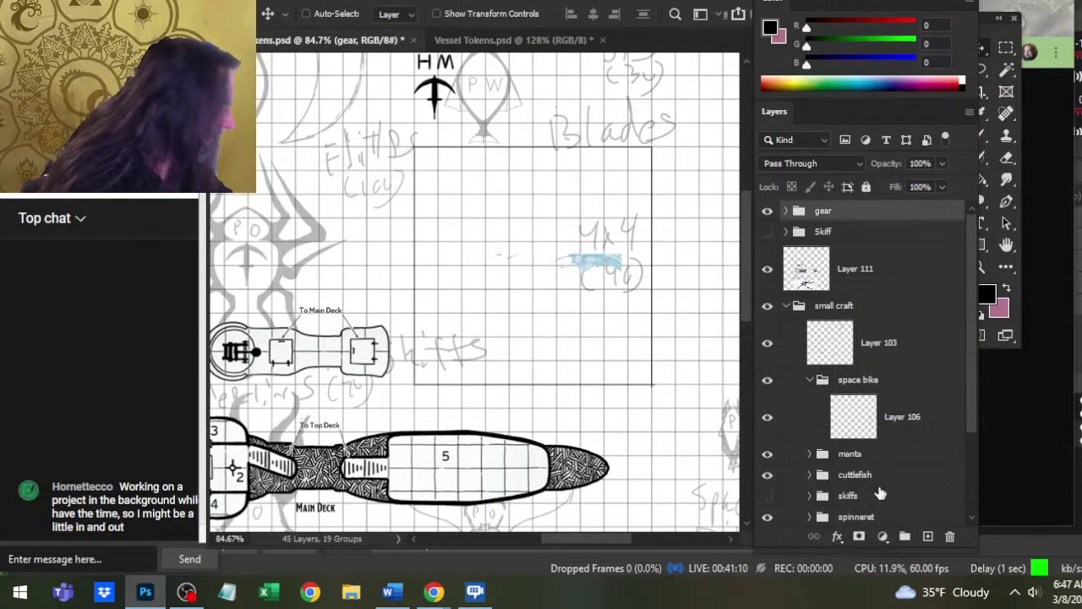
- Move the manta sketch into the empty framed grid square and set the small craft group's opacity to 43%
click(884, 461)
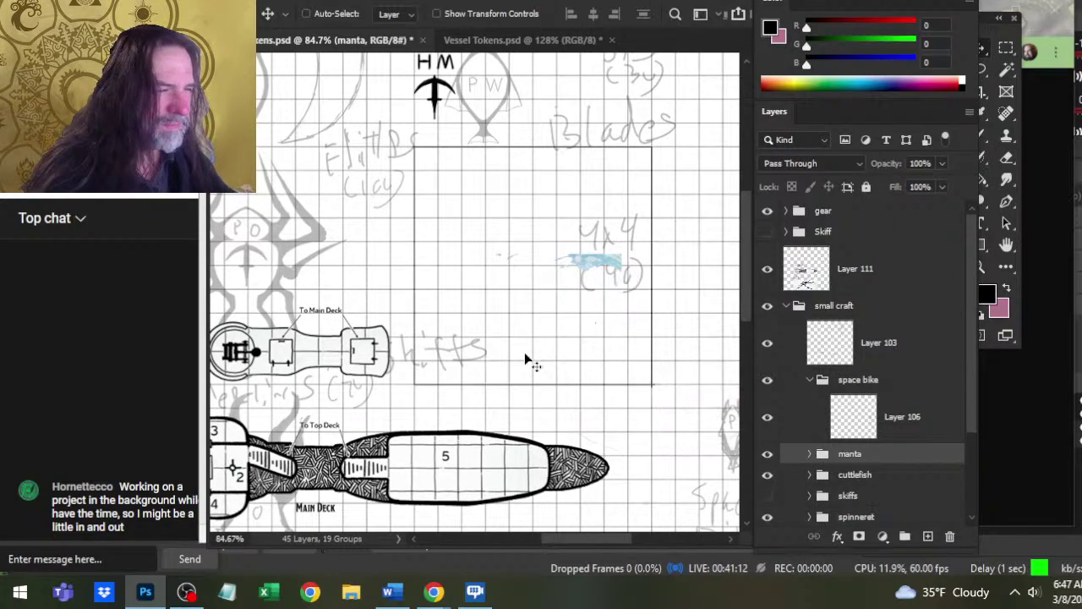
mouse_move(524, 360)
mouse_down()
mouse_move(359, 330)
mouse_move(560, 376)
mouse_move(505, 281)
mouse_move(560, 362)
mouse_move(551, 394)
mouse_move(580, 377)
mouse_move(599, 259)
mouse_move(544, 290)
mouse_up()
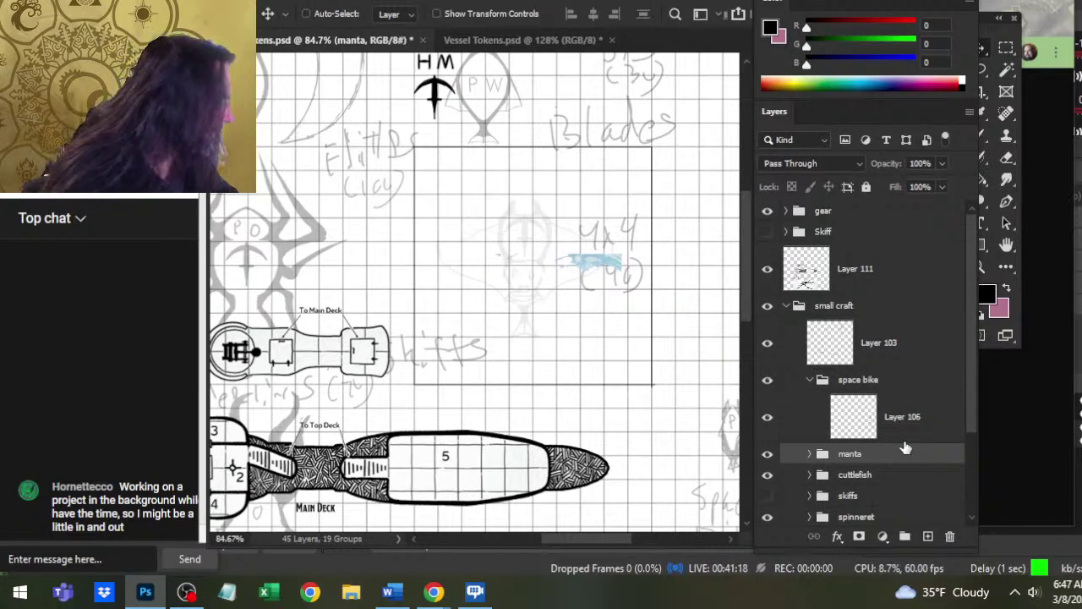
click(883, 306)
drag(943, 163, 919, 195)
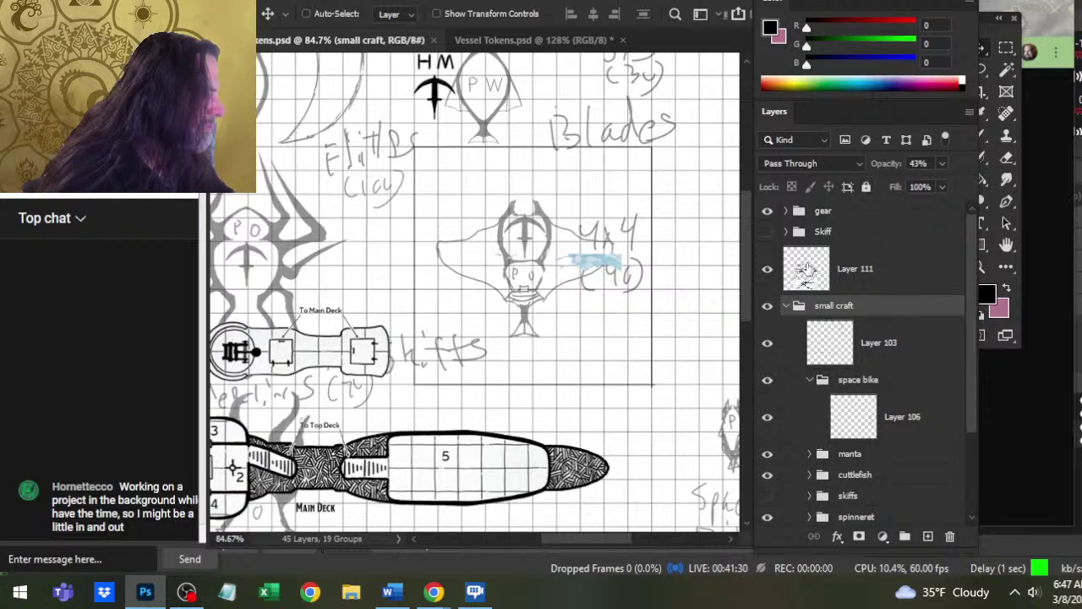
click(875, 237)
key(ctrl+space)
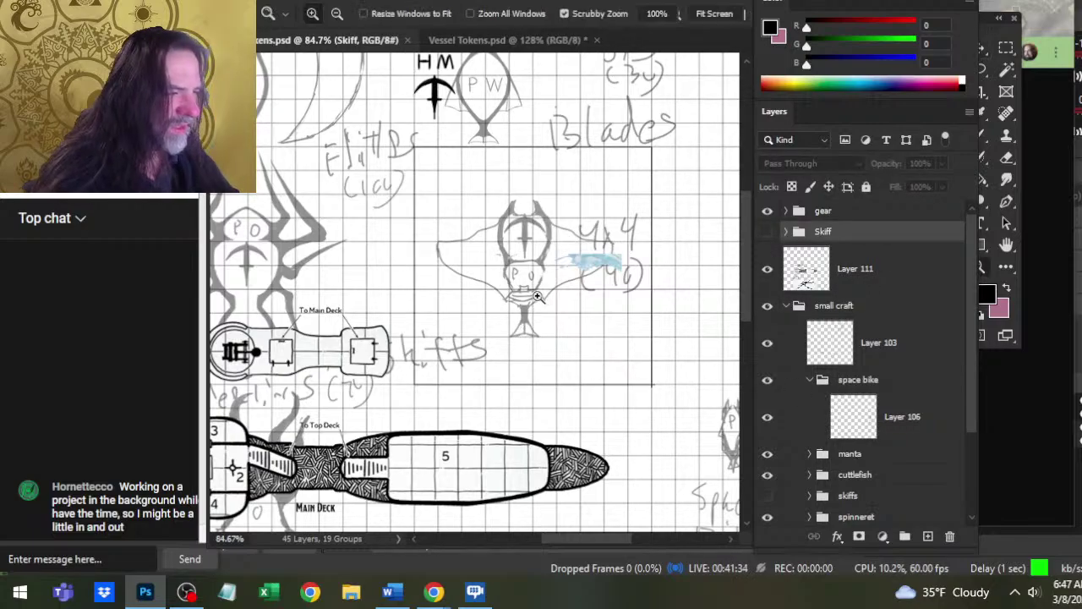
drag(540, 295, 561, 319)
key(ctrl+z)
click(892, 360)
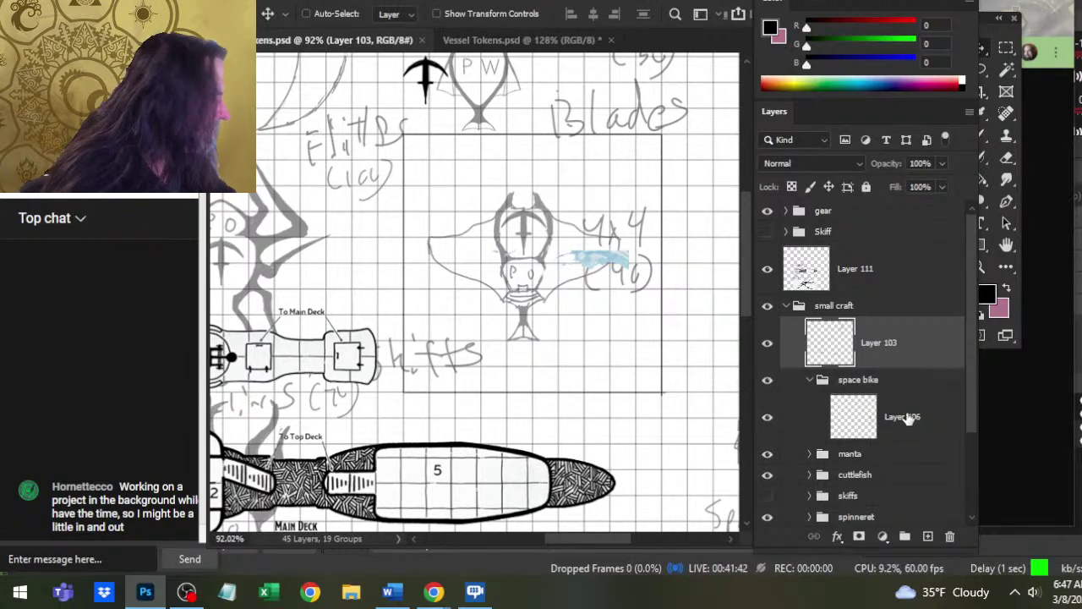
- Check the small craft sublayers' visibility to find the handwritten labels and hide Layer 103, which holds them
click(902, 468)
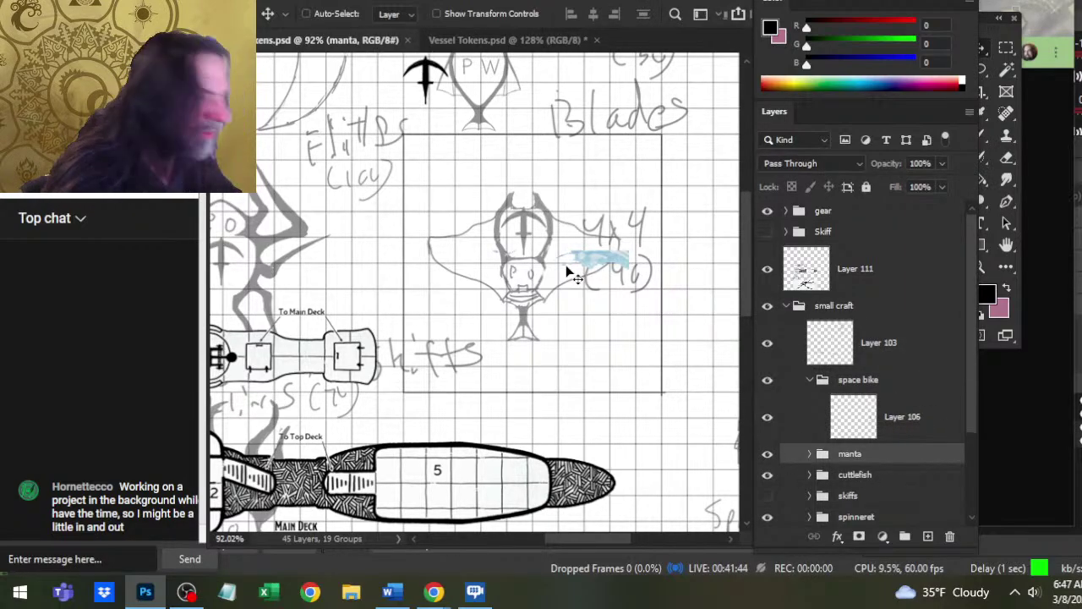
key(z)
drag(575, 266, 585, 252)
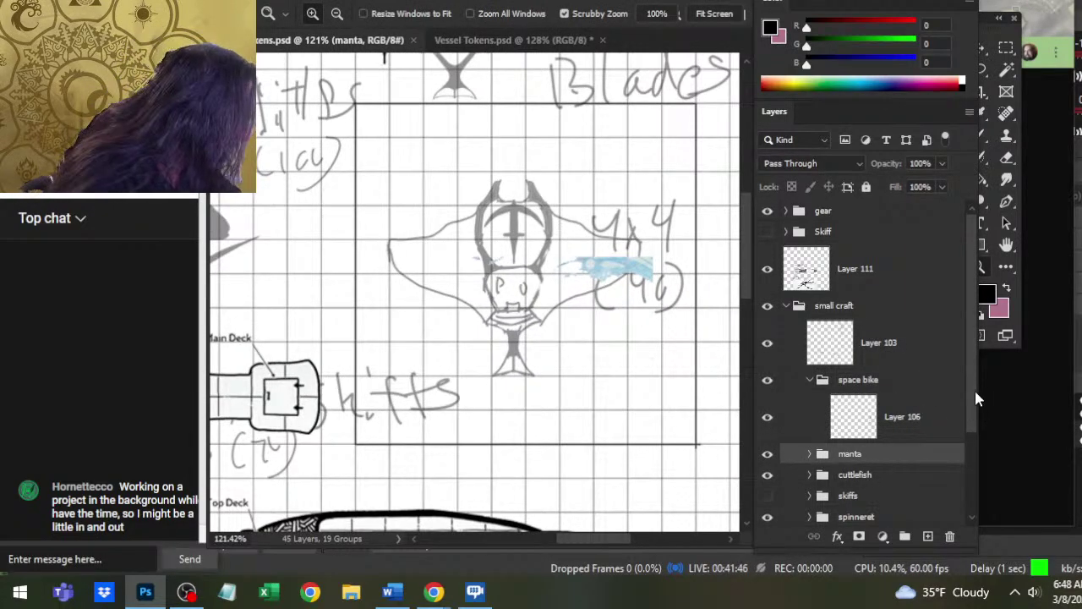
drag(976, 391, 979, 446)
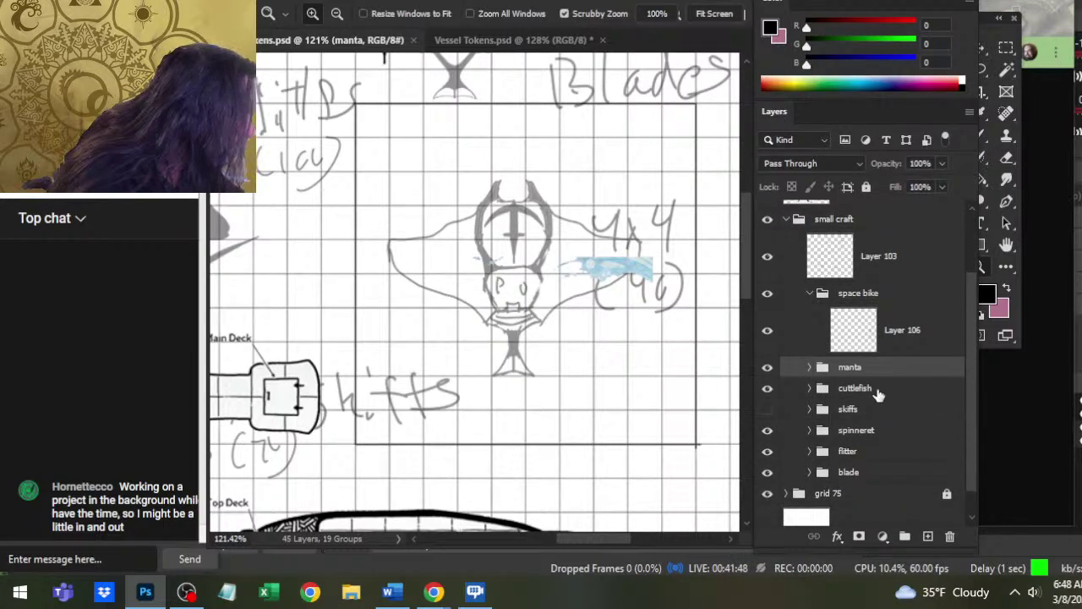
click(767, 335)
click(767, 331)
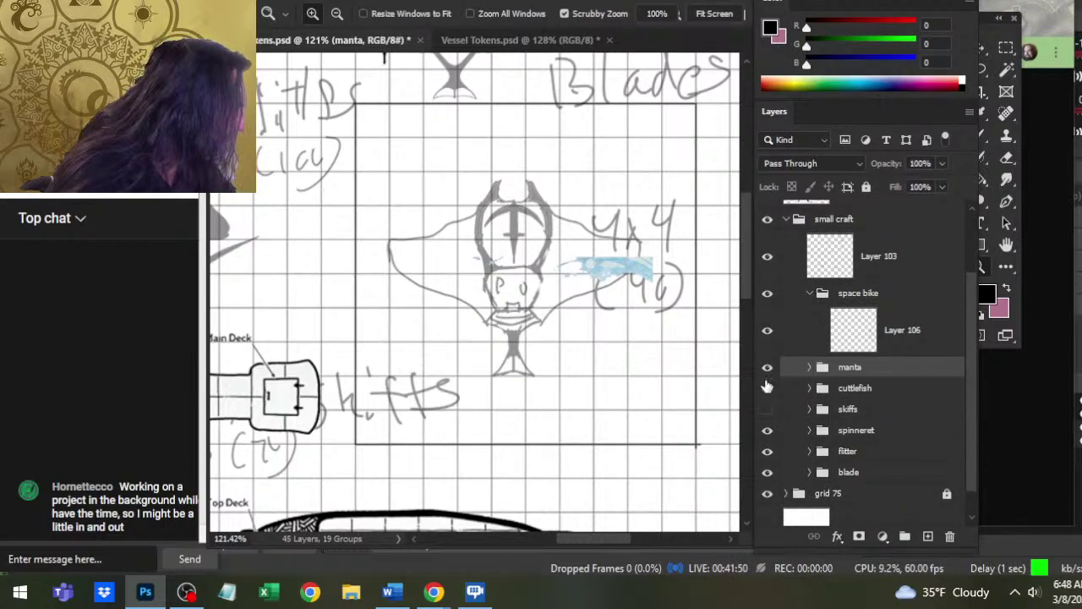
click(767, 370)
click(767, 370)
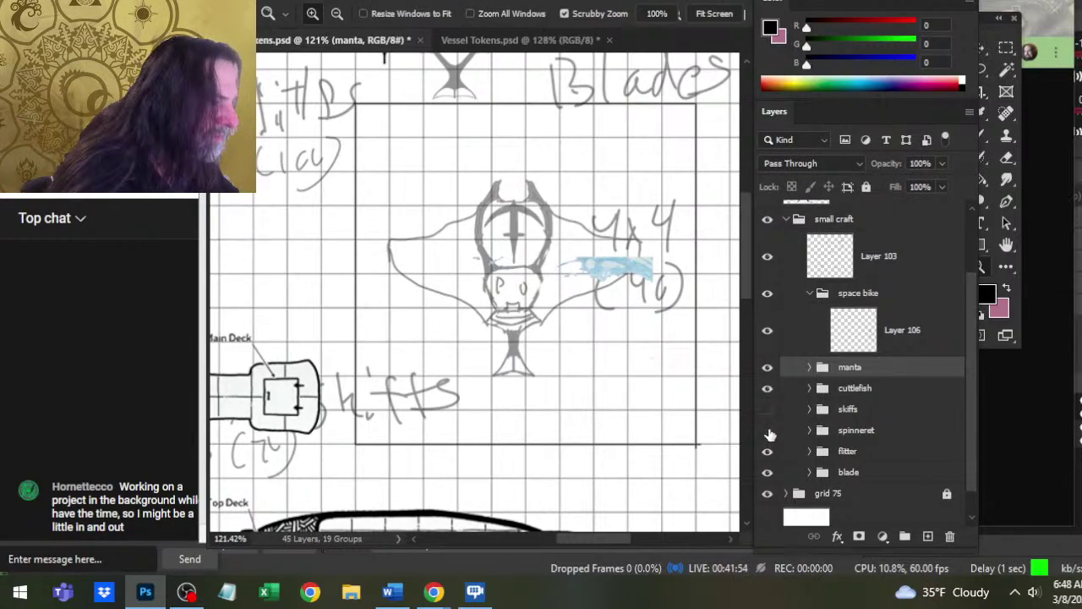
click(767, 472)
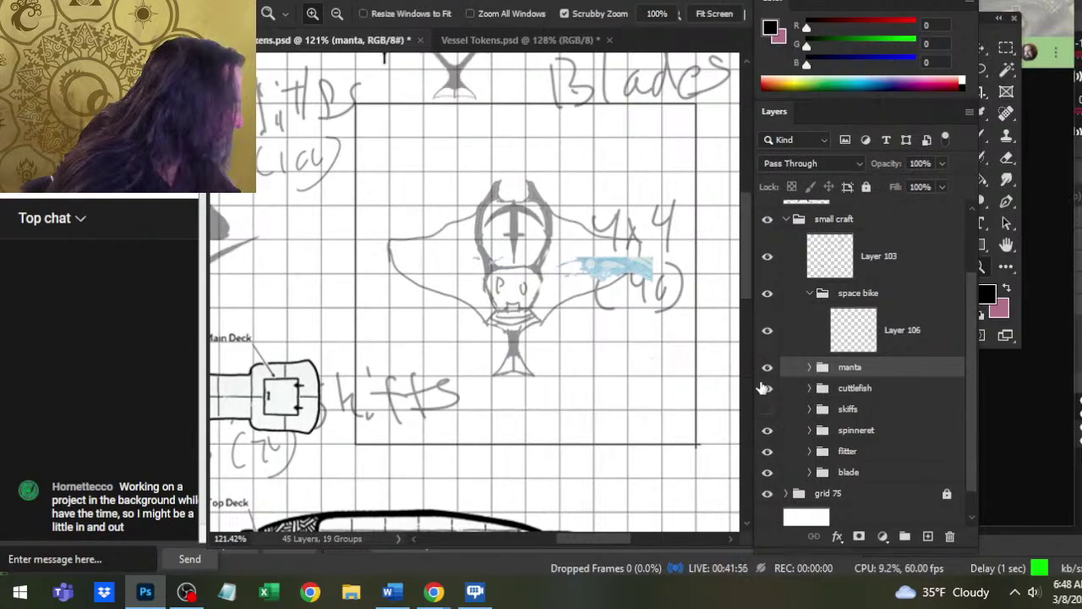
click(771, 260)
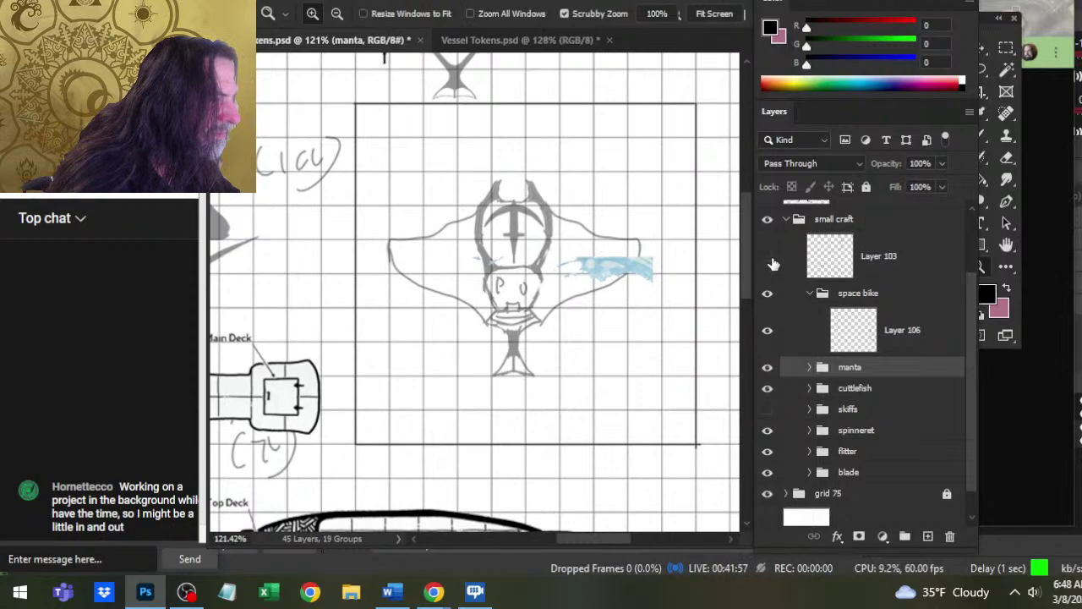
- Move the manta group one grid square down and slightly to the right inside its frame, aligning it with the grid
click(887, 345)
key(v)
drag(671, 410, 652, 388)
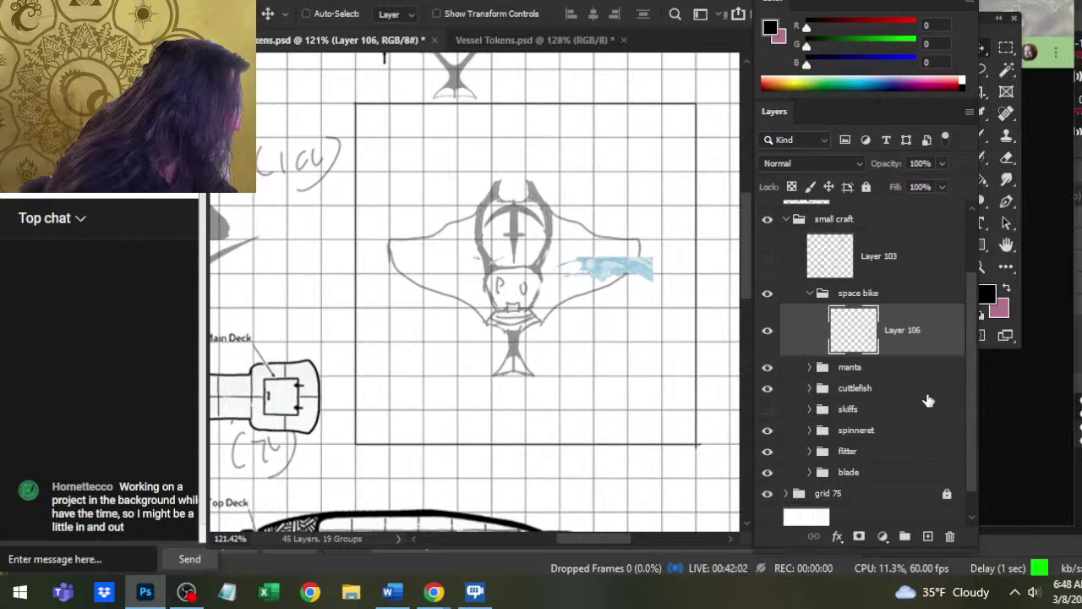
click(888, 371)
mouse_move(581, 340)
mouse_down()
mouse_move(598, 367)
mouse_move(592, 350)
mouse_move(568, 355)
mouse_move(582, 350)
mouse_move(584, 375)
mouse_move(598, 378)
mouse_up()
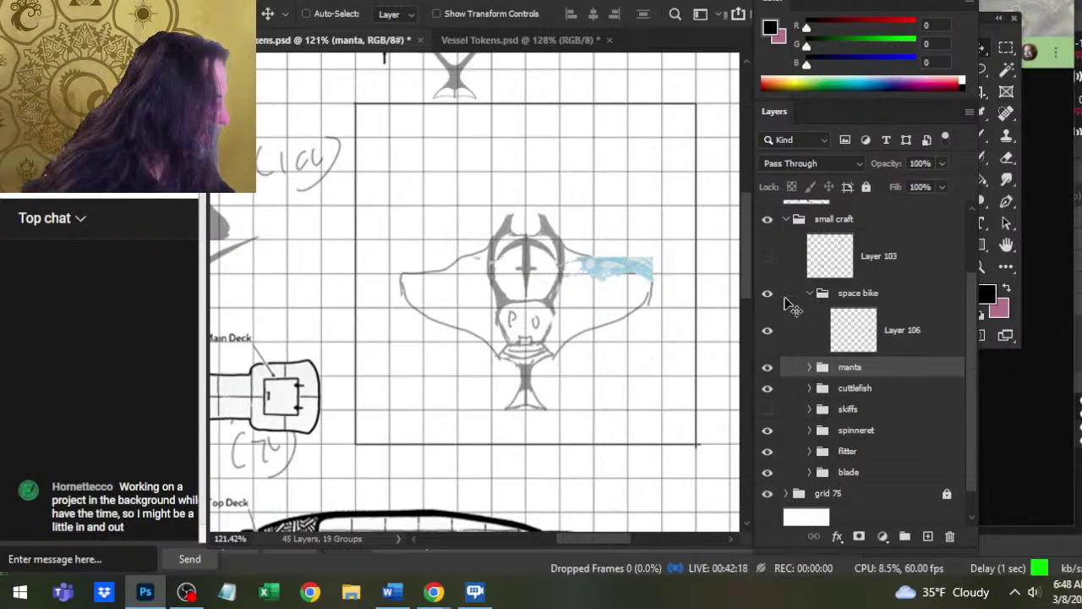
- Create a new layer above the Skiff group, put it in its own group and name the group Manta ray
drag(971, 376, 976, 309)
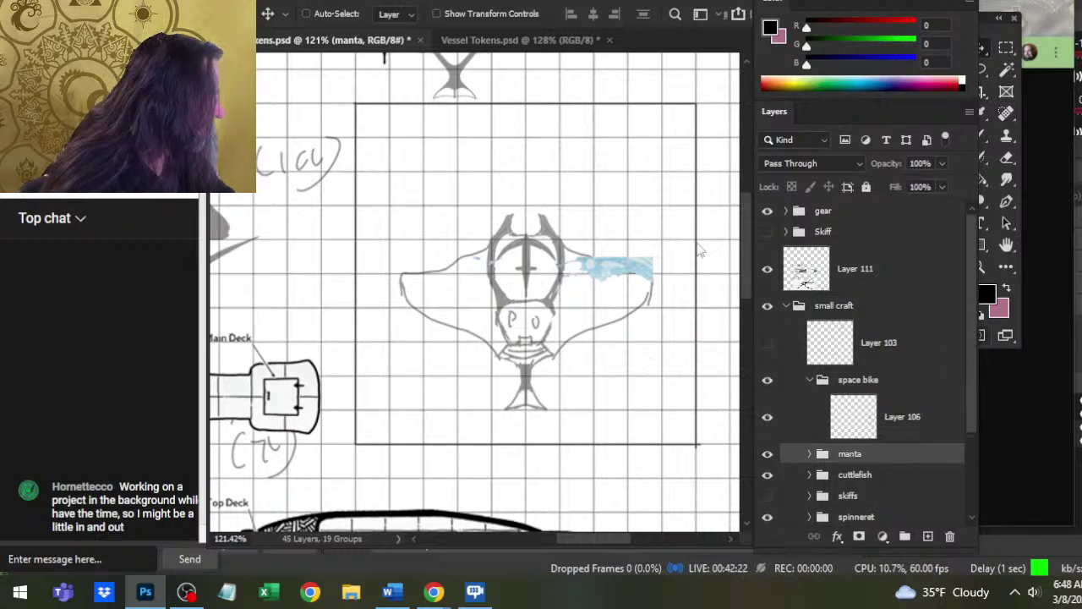
click(862, 235)
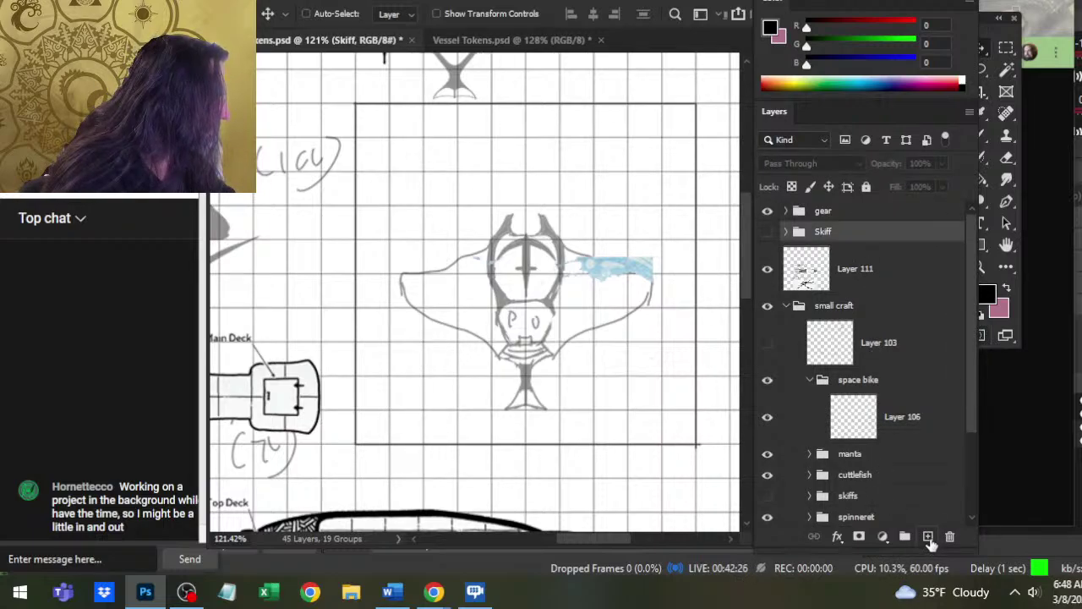
click(928, 536)
key(ctrl+g)
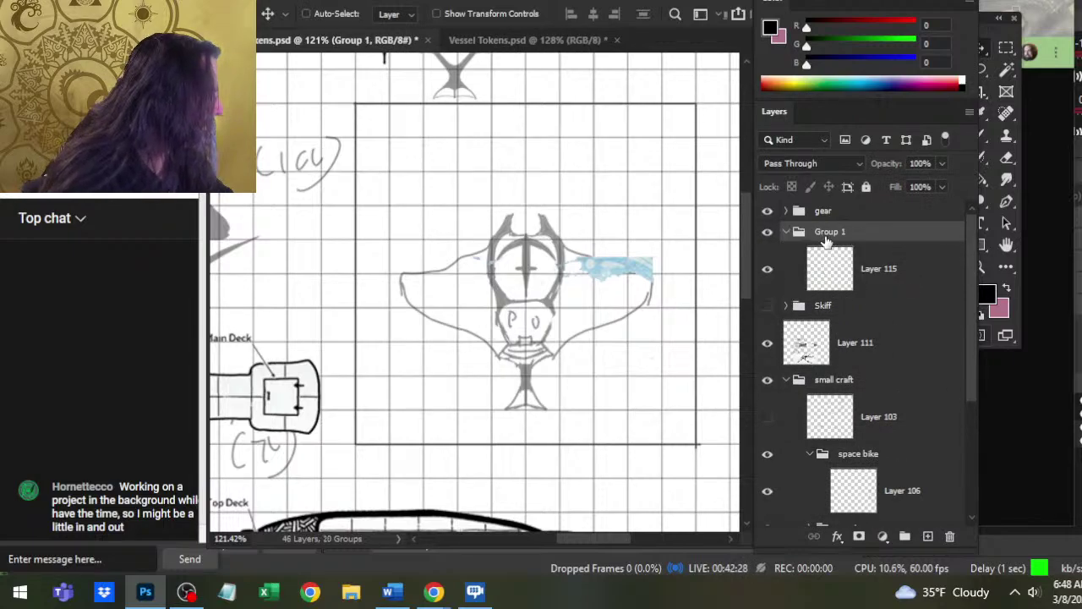
double_click(828, 233)
text(Manta)
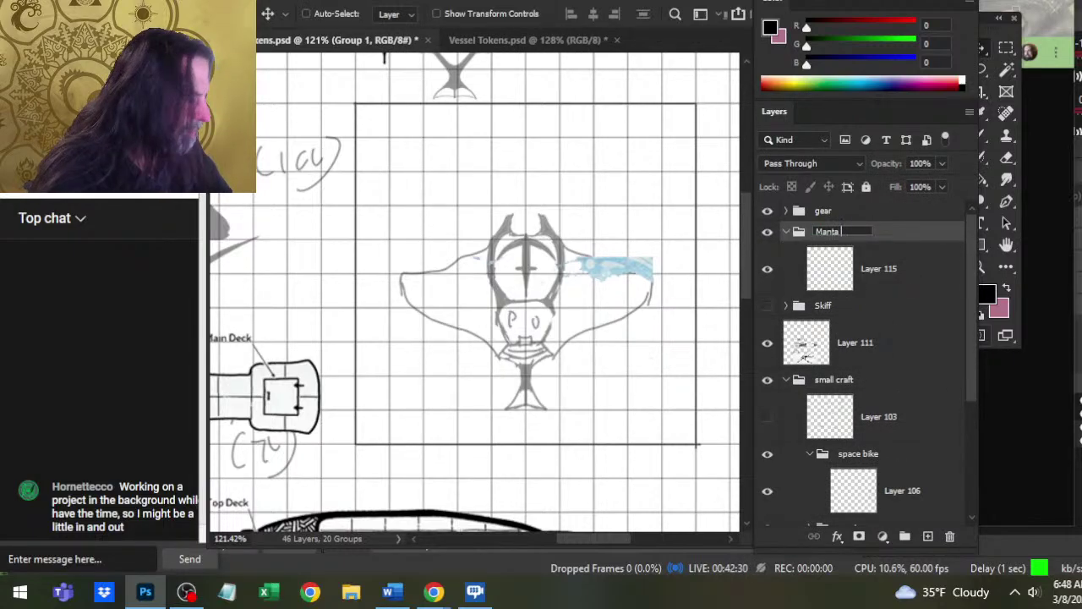
text( ray)
key(Return)
- Duplicate the gear group, place the copy inside the Manta ray group, and hide the original gear group
right_click(846, 212)
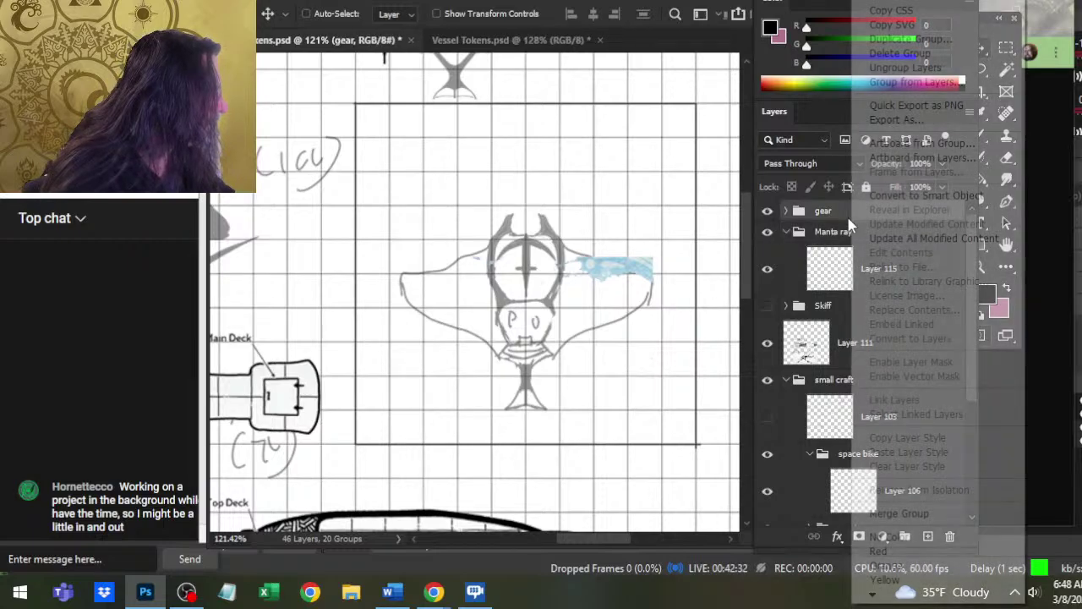
click(962, 40)
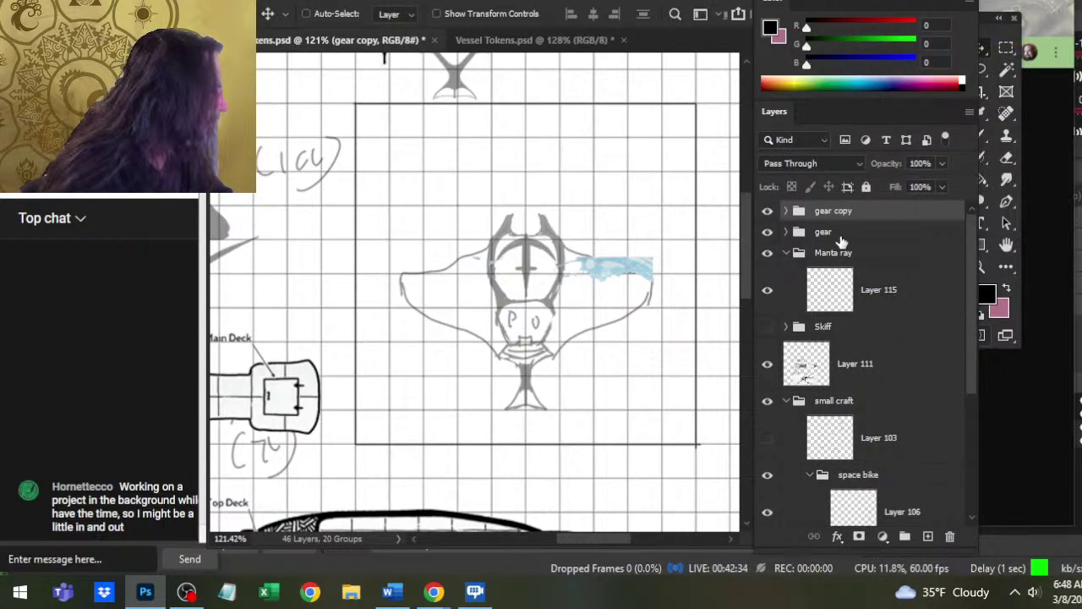
drag(846, 213, 871, 292)
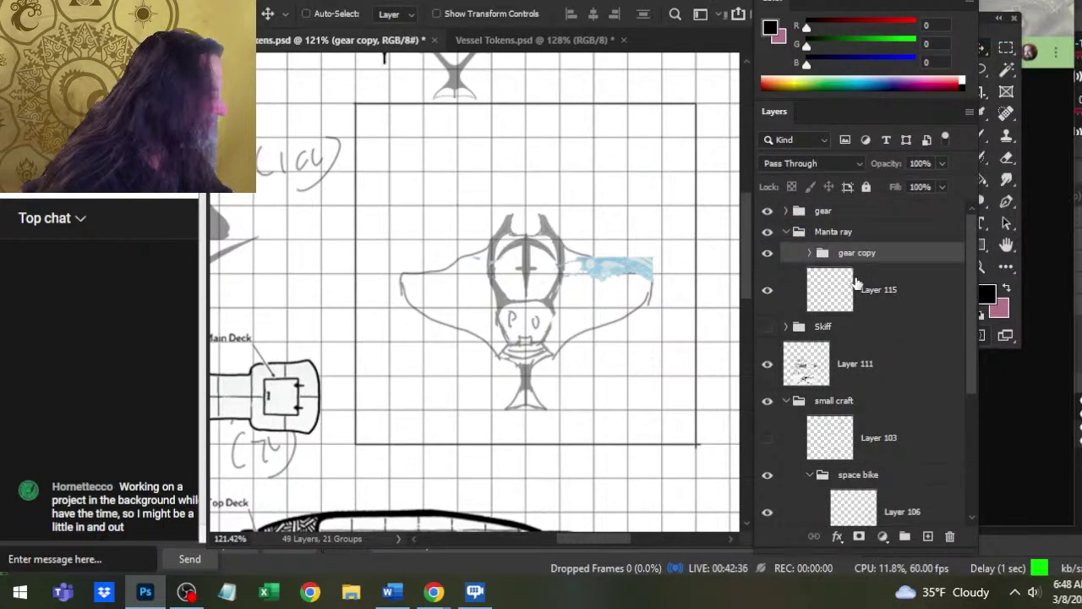
click(767, 211)
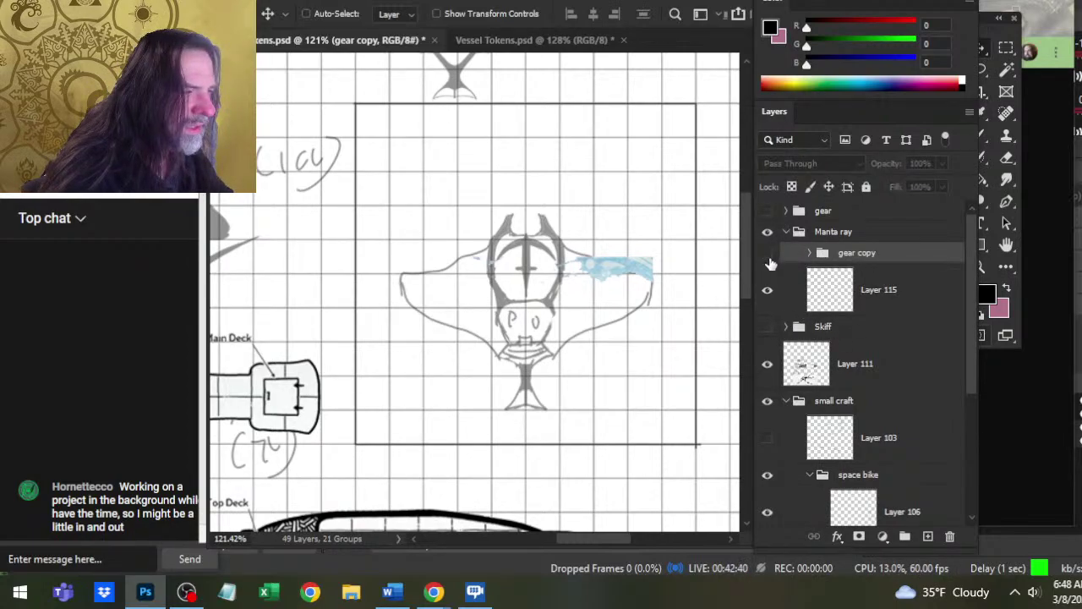
- Lower the small craft group's opacity so the manta sketch becomes a faint tracing guide
click(886, 308)
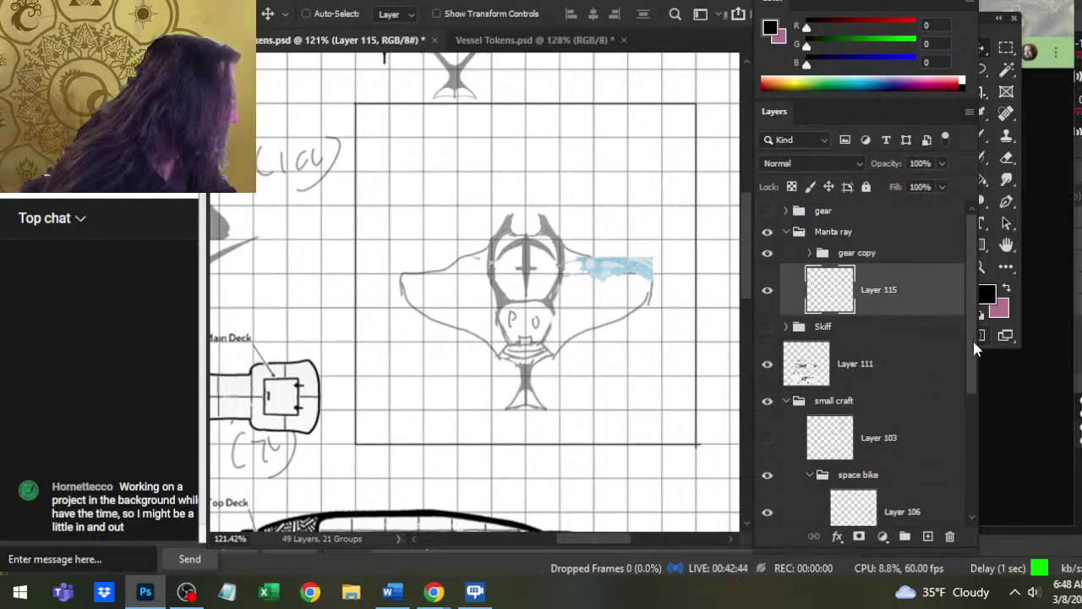
scroll(973, 351, down, 1)
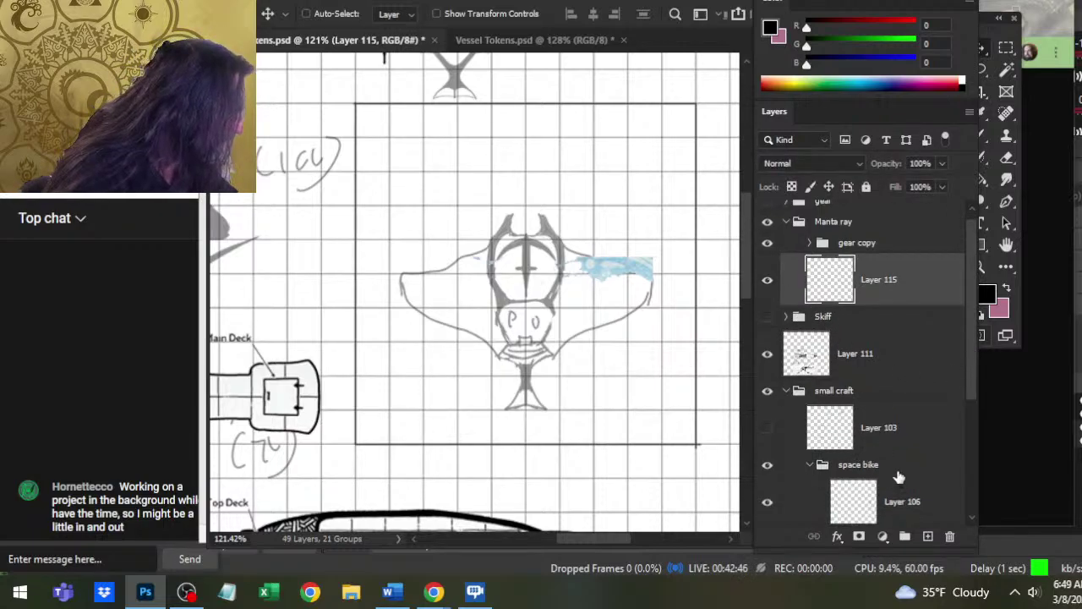
click(877, 394)
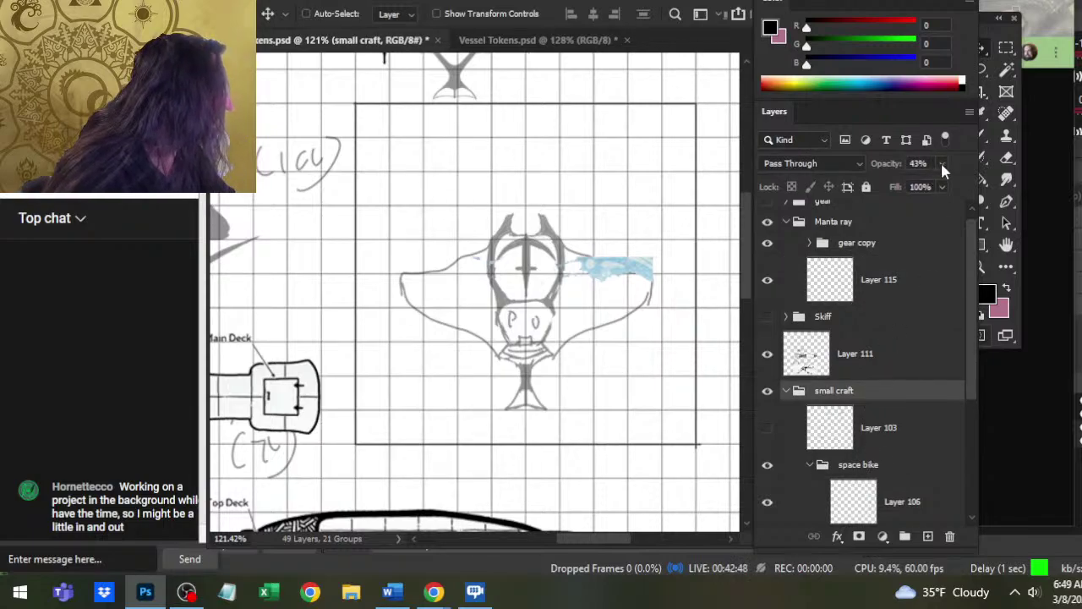
mouse_move(923, 191)
mouse_down()
mouse_move(891, 190)
mouse_move(906, 191)
mouse_up()
- Erase the blue smudge over the manta's wing on Layer 111 with an eraser enlarged to size 60
click(842, 343)
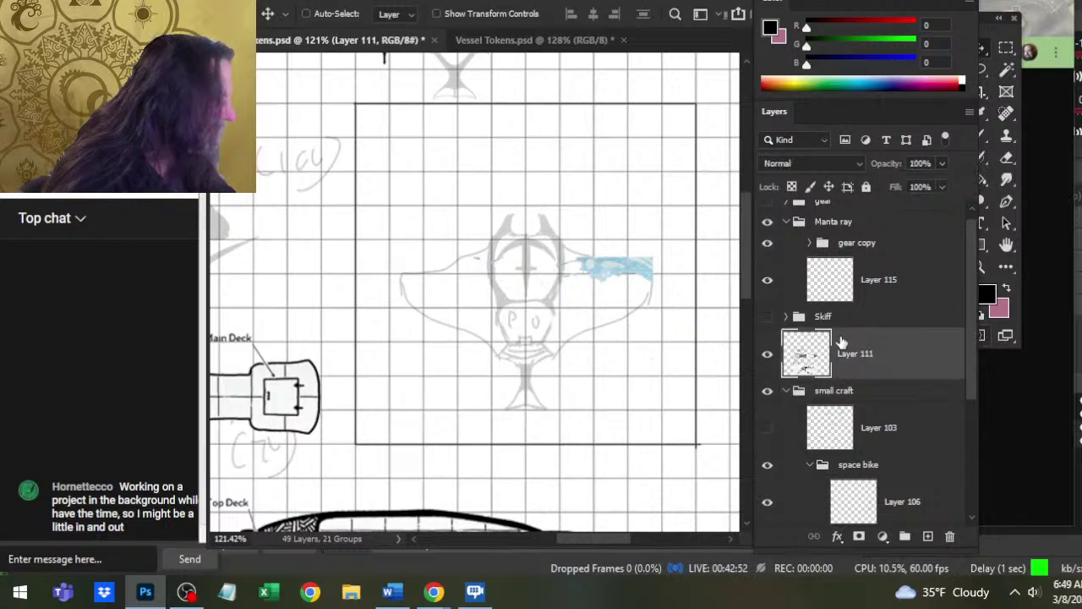
key(e)
key(bracketright)
key(bracketright)
key(bracketright)
key(bracketright)
key(bracketright)
key(bracketright)
key(bracketright)
key(bracketright)
key(bracketright)
key(bracketright)
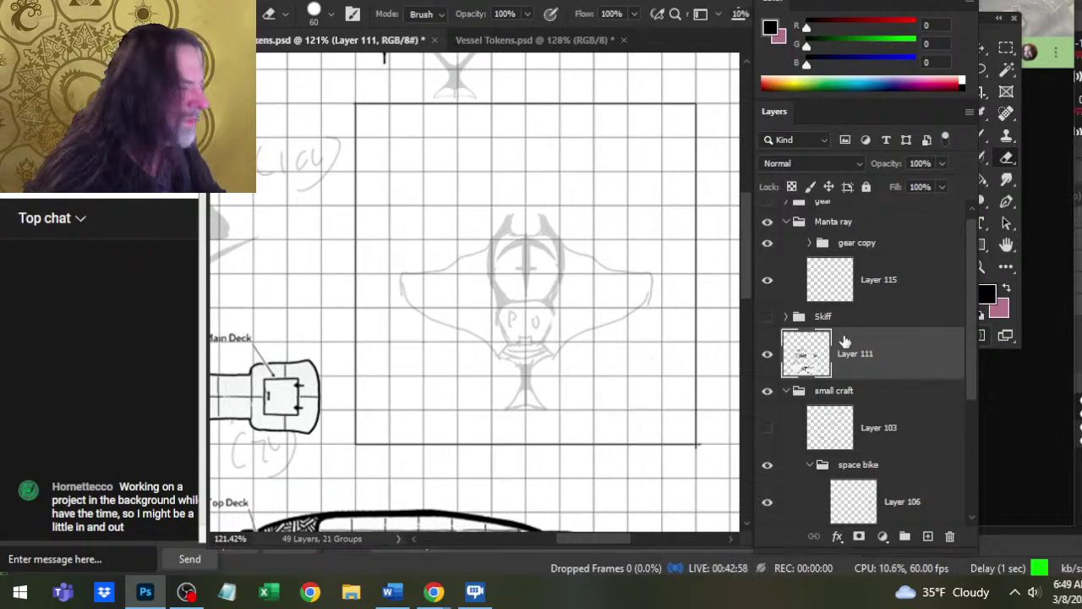
- Make Layer 115 in the Manta ray group the active layer and frame the manta sketch closely for tracing
click(901, 292)
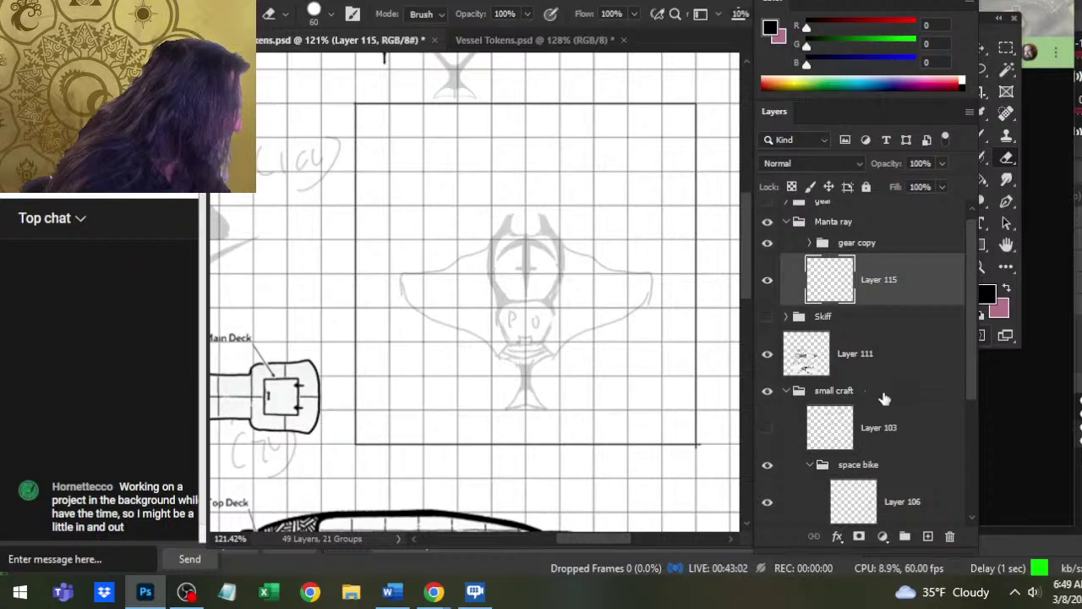
key(z)
drag(522, 274, 571, 341)
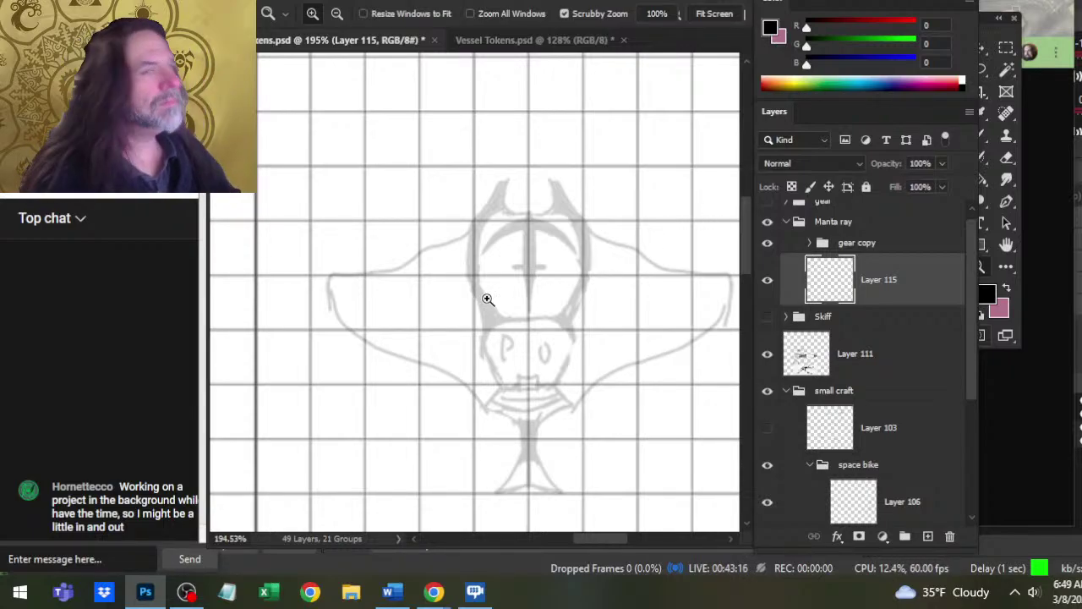
- Temporarily show the Skiff group, try a brush stroke beside its hull, undo it and hide the group again
scroll(596, 289, down, 2)
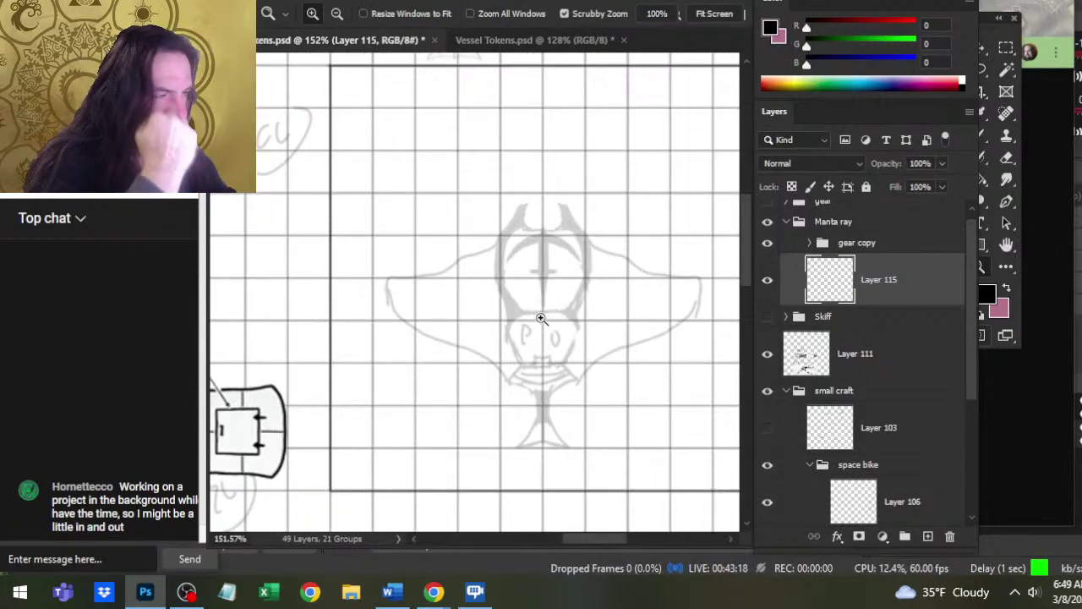
scroll(548, 288, up, 2)
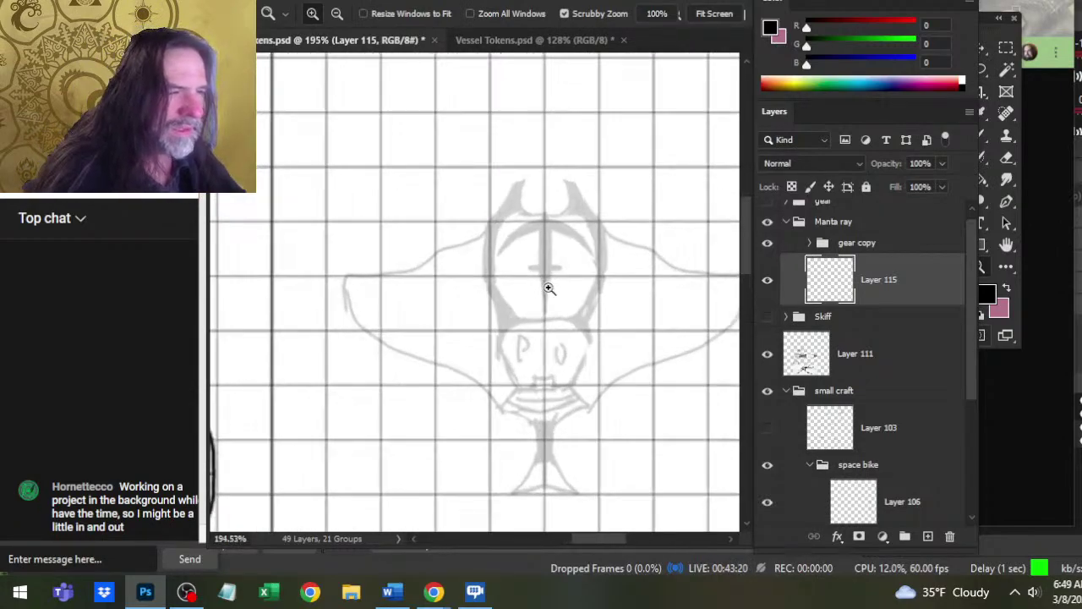
key(b)
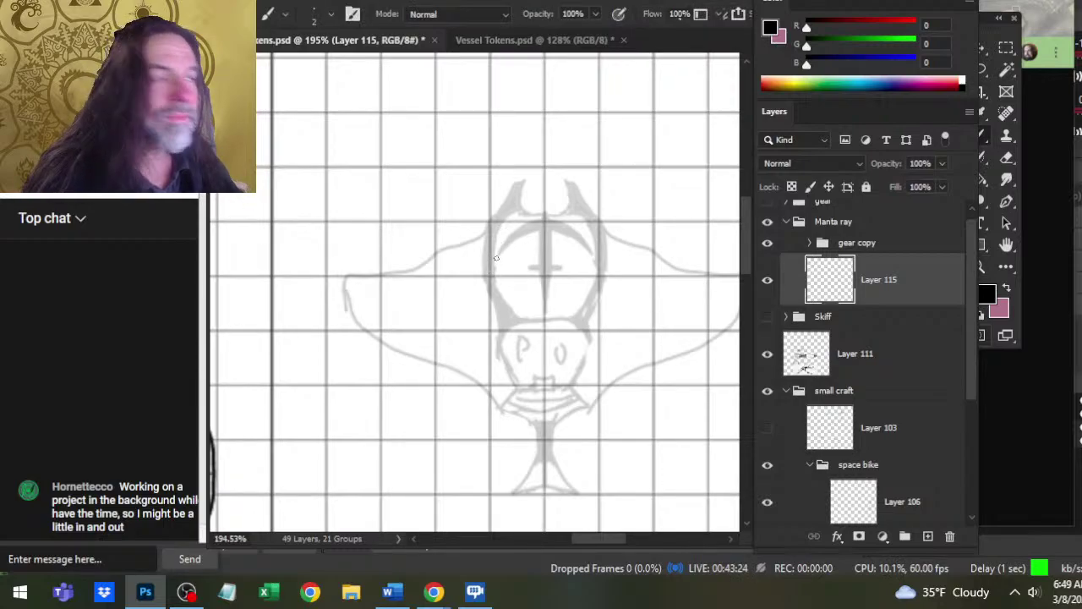
click(767, 316)
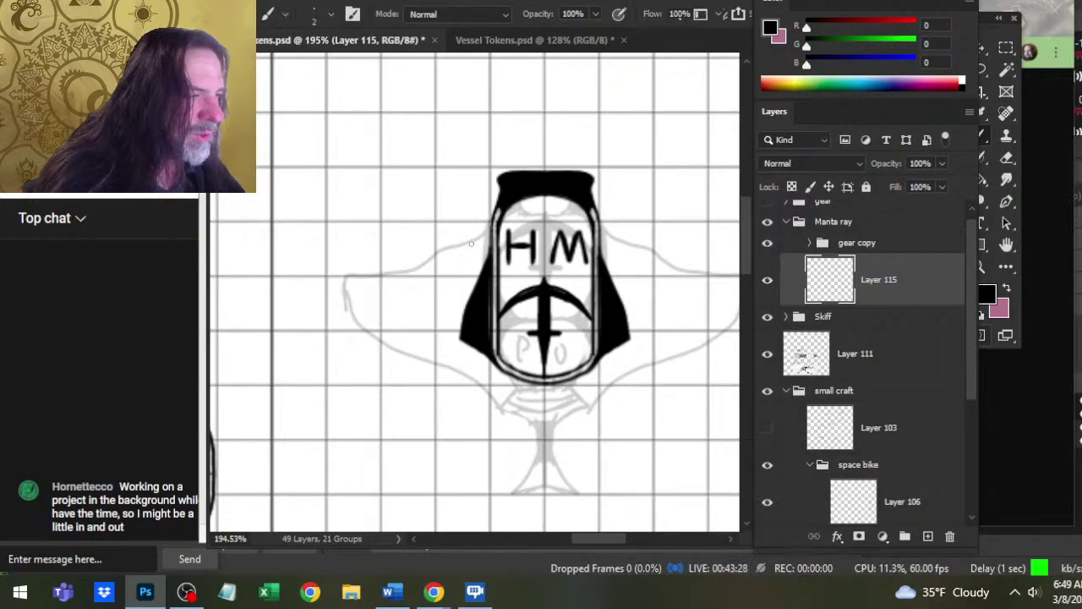
drag(479, 204, 470, 267)
key(ctrl+z)
key(ctrl+z)
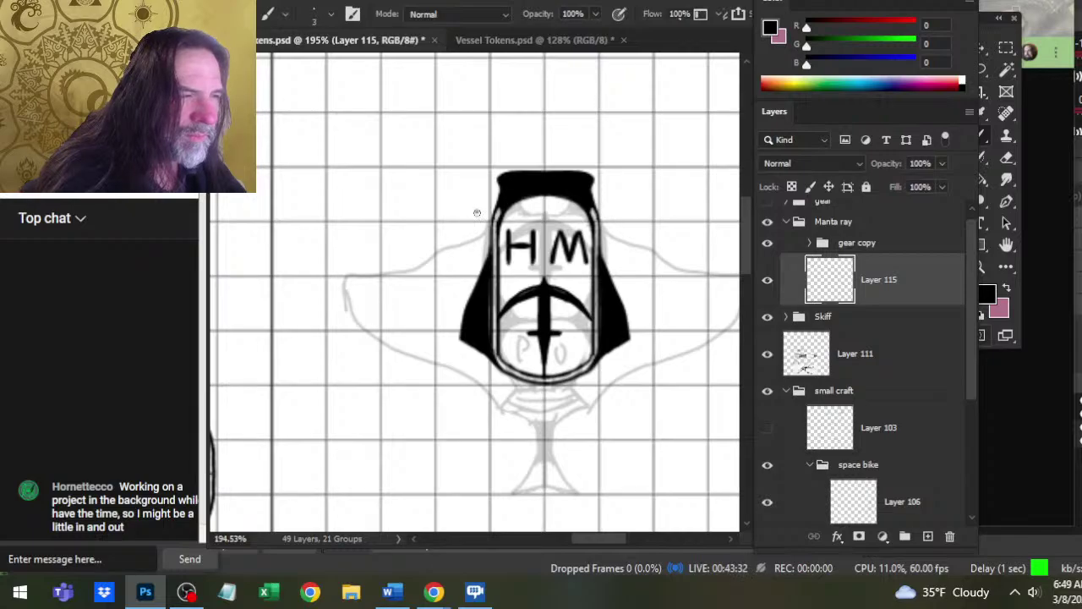
drag(477, 213, 468, 289)
key(ctrl+z)
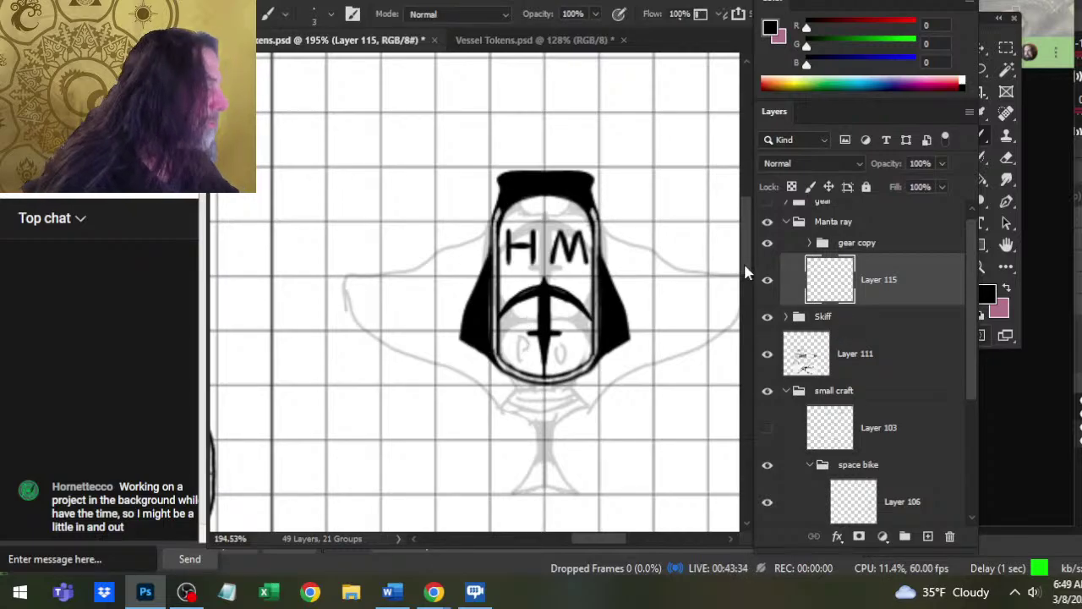
click(767, 316)
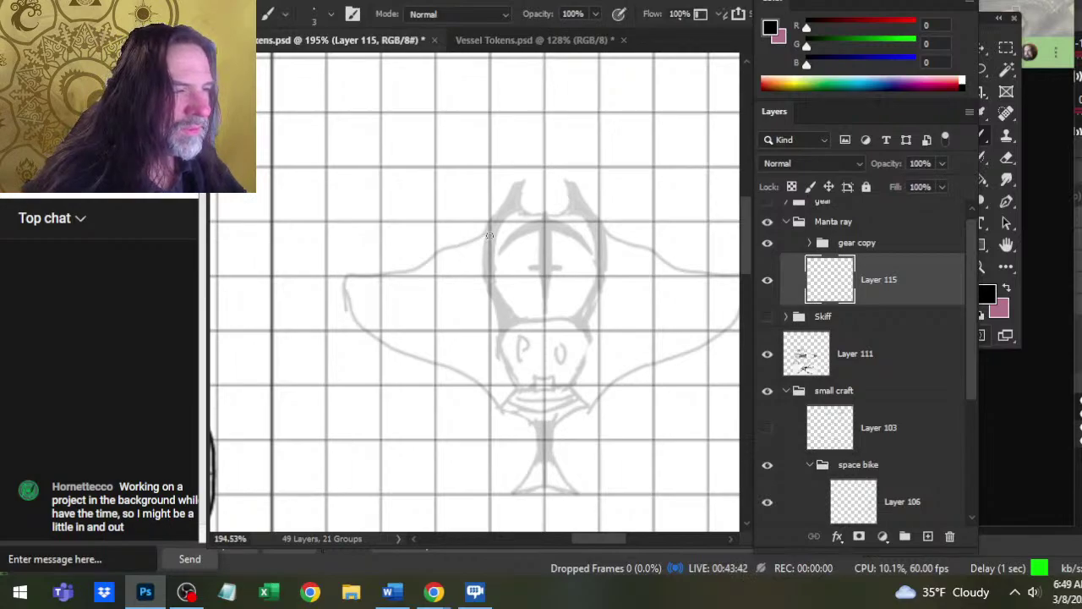
- Ink the left half of the manta ray's outline on Layer 115, from the nose around the wing tip to the tail
mouse_move(492, 227)
mouse_down()
mouse_move(437, 263)
mouse_move(363, 274)
mouse_move(351, 291)
mouse_move(385, 334)
mouse_move(512, 427)
mouse_up()
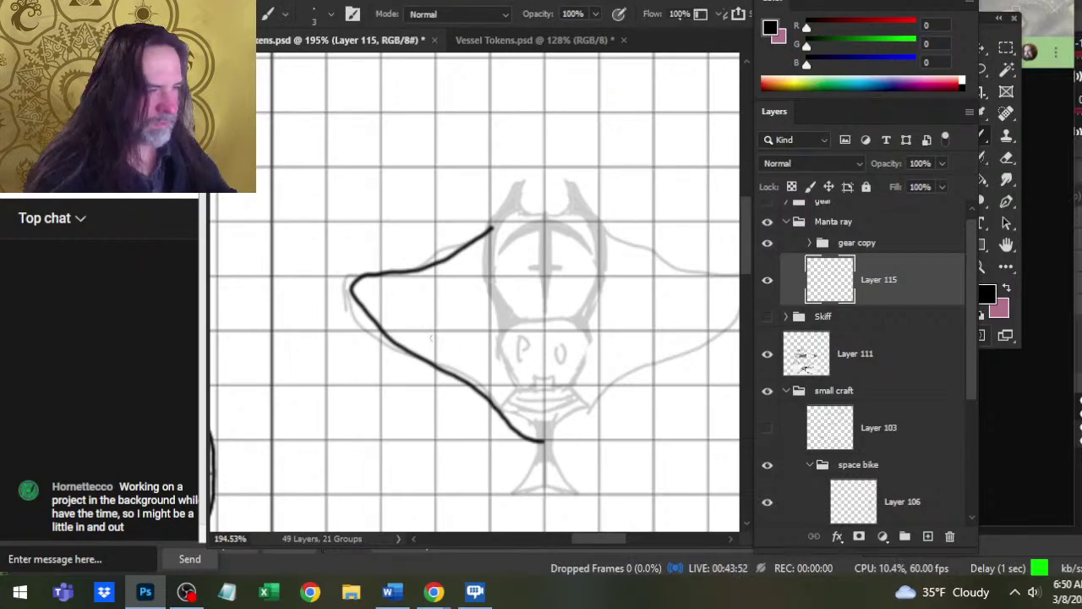
key(z)
mouse_move(522, 340)
mouse_down()
mouse_move(466, 338)
mouse_move(532, 337)
mouse_up()
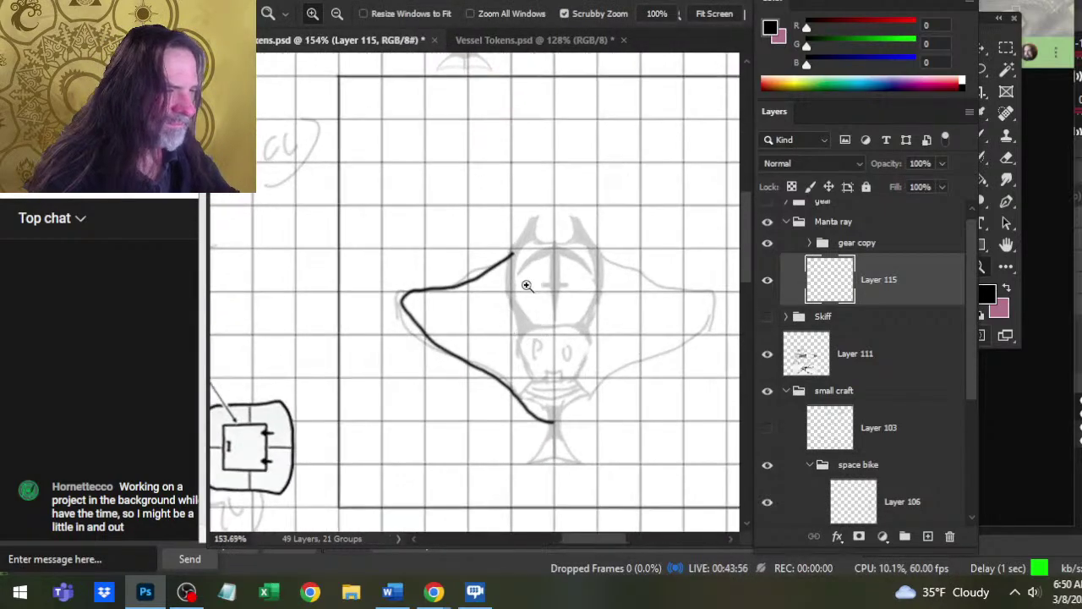
key(b)
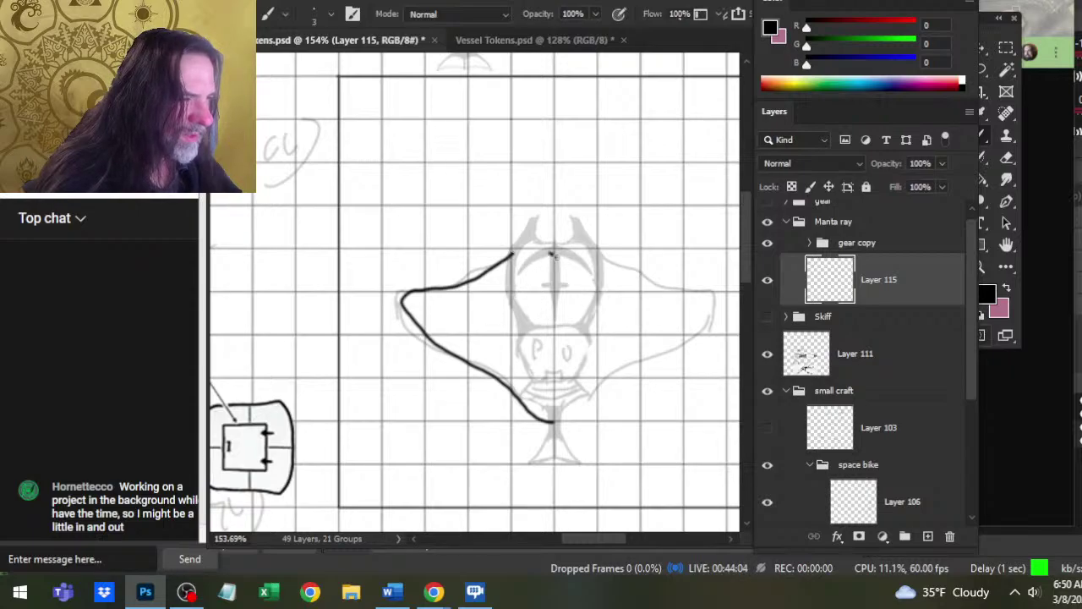
- Erase the left wing tip and redraw it about one grid square closer to the body
key(e)
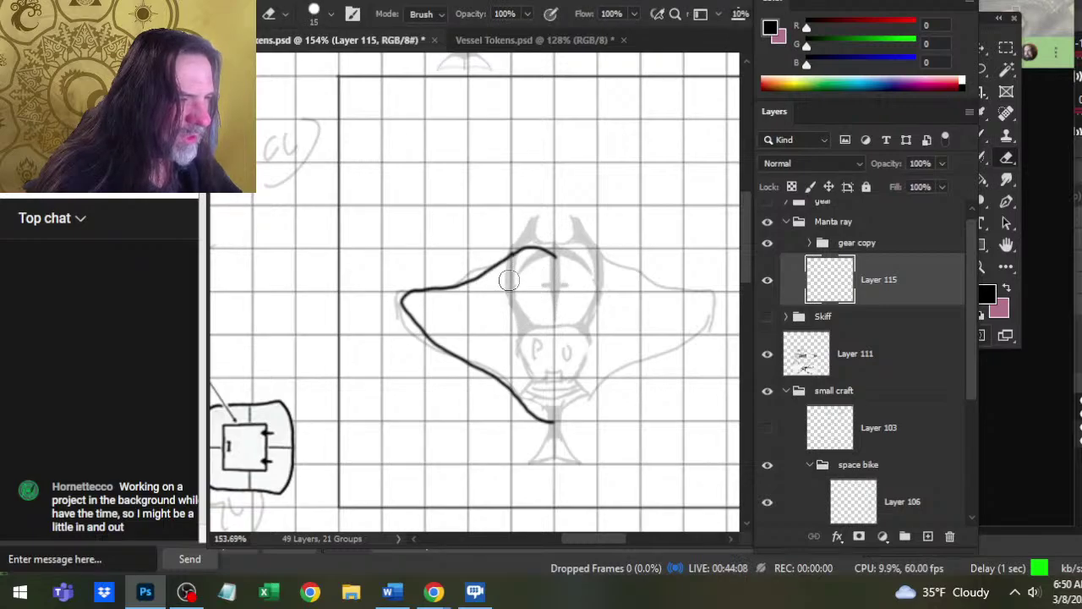
drag(415, 292, 427, 334)
key(b)
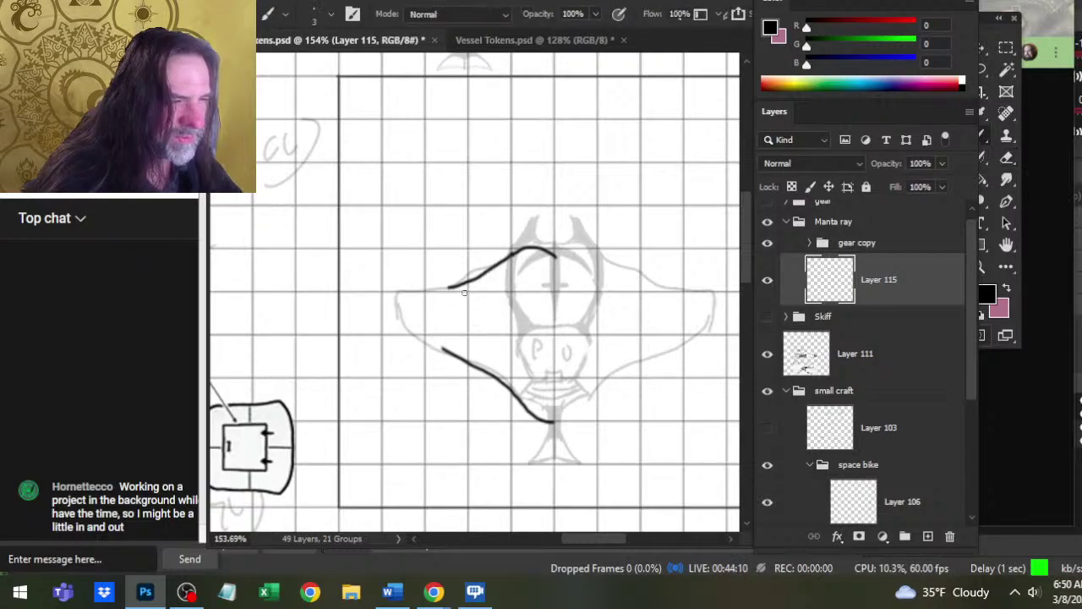
mouse_move(435, 287)
mouse_down()
mouse_move(428, 309)
mouse_move(478, 366)
mouse_move(471, 363)
mouse_up()
- Erase the front edge of the left wing and redraw it as a smooth line from the wing tip to the nose
key(e)
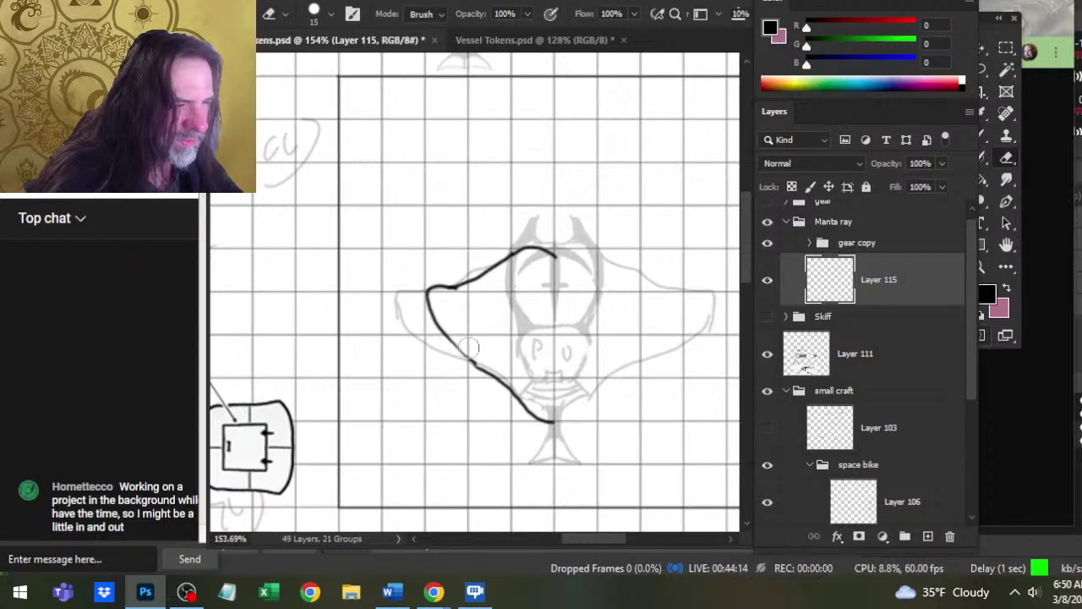
mouse_move(470, 275)
mouse_down()
mouse_move(447, 285)
mouse_move(460, 280)
mouse_move(431, 323)
mouse_move(459, 263)
mouse_move(488, 253)
mouse_move(448, 279)
mouse_move(507, 272)
mouse_up()
key(b)
key(e)
key(b)
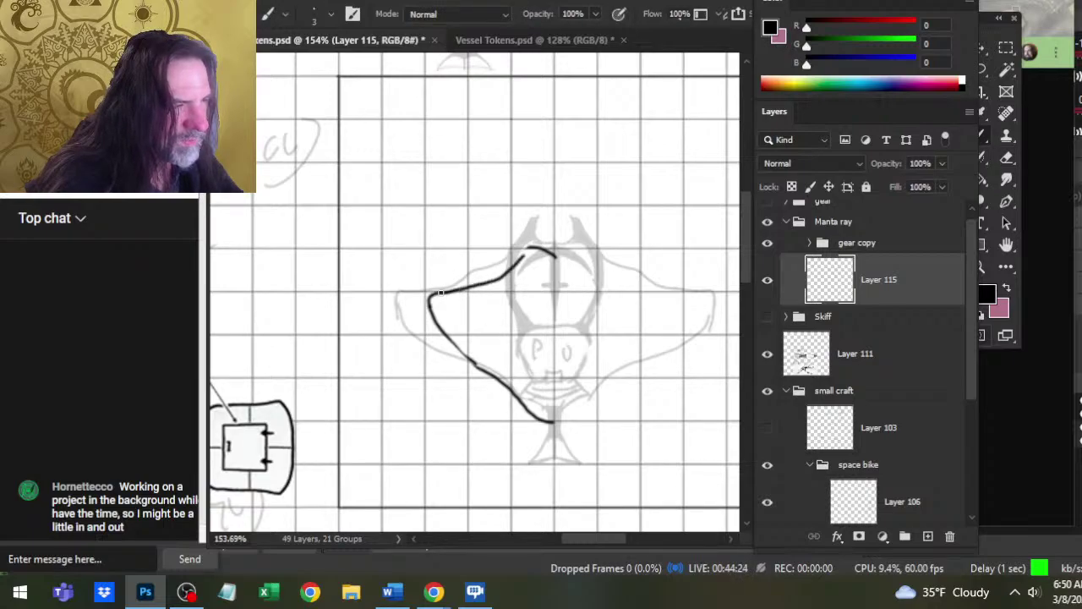
key(e)
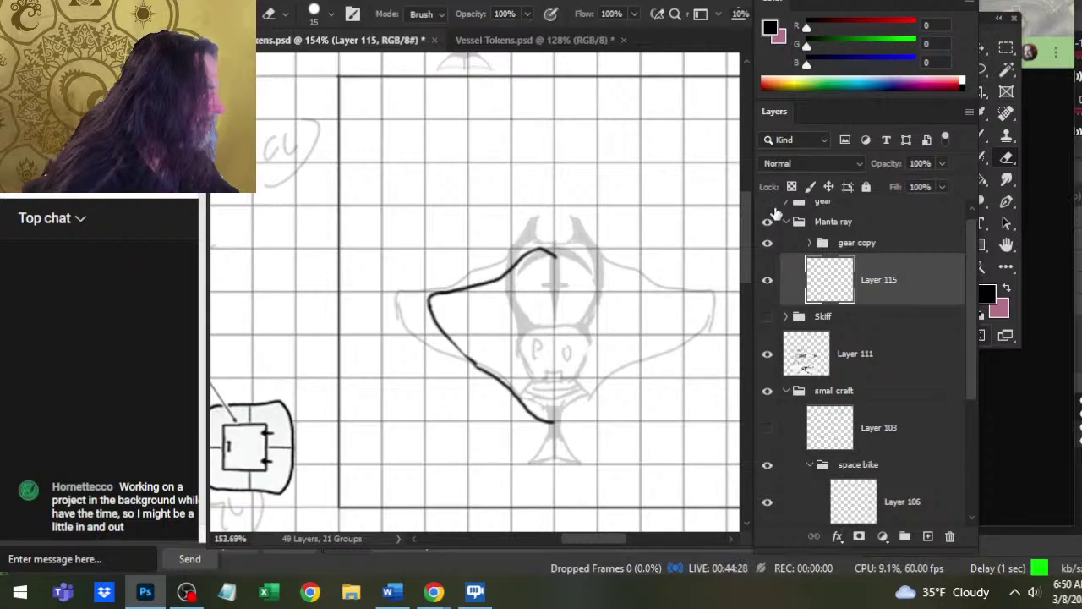
- Move the gear copy group with its HM letters and ballista symbol from above the frame onto the manta ray's head
click(872, 245)
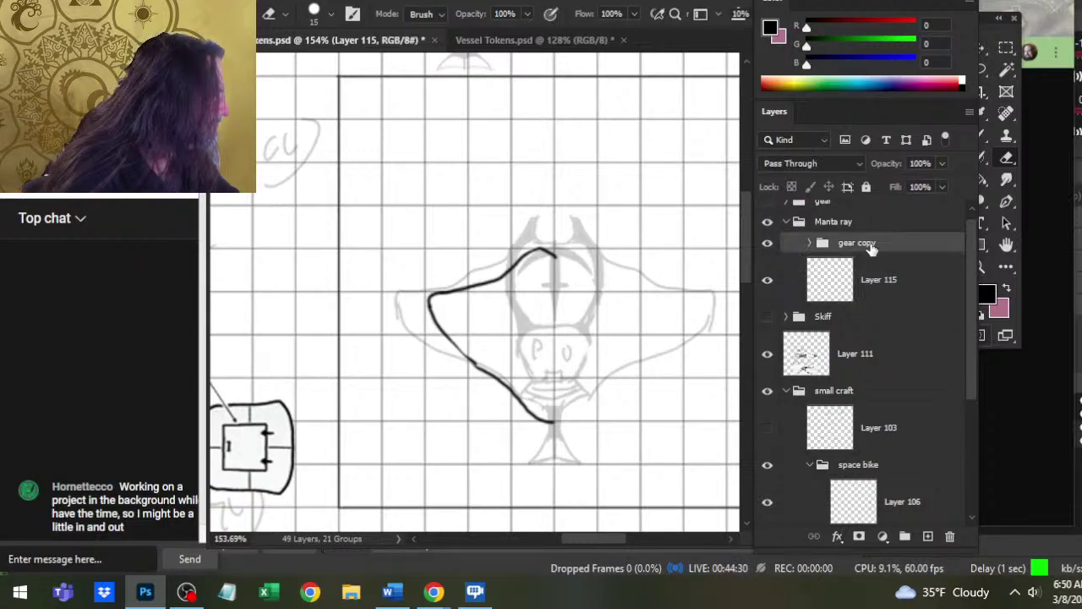
click(851, 224)
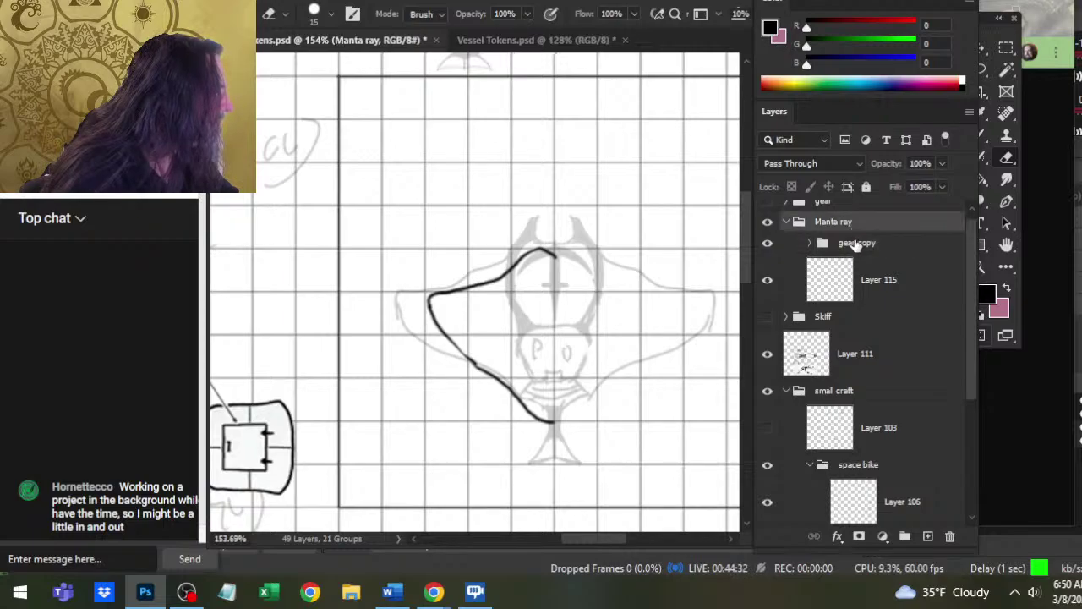
click(809, 244)
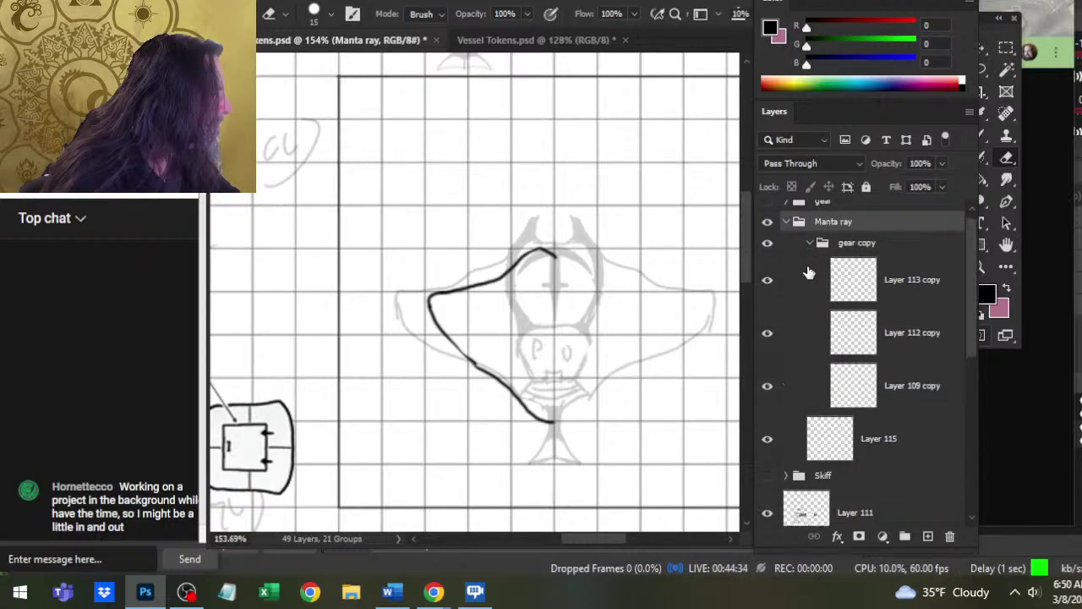
key(z)
drag(626, 309, 474, 303)
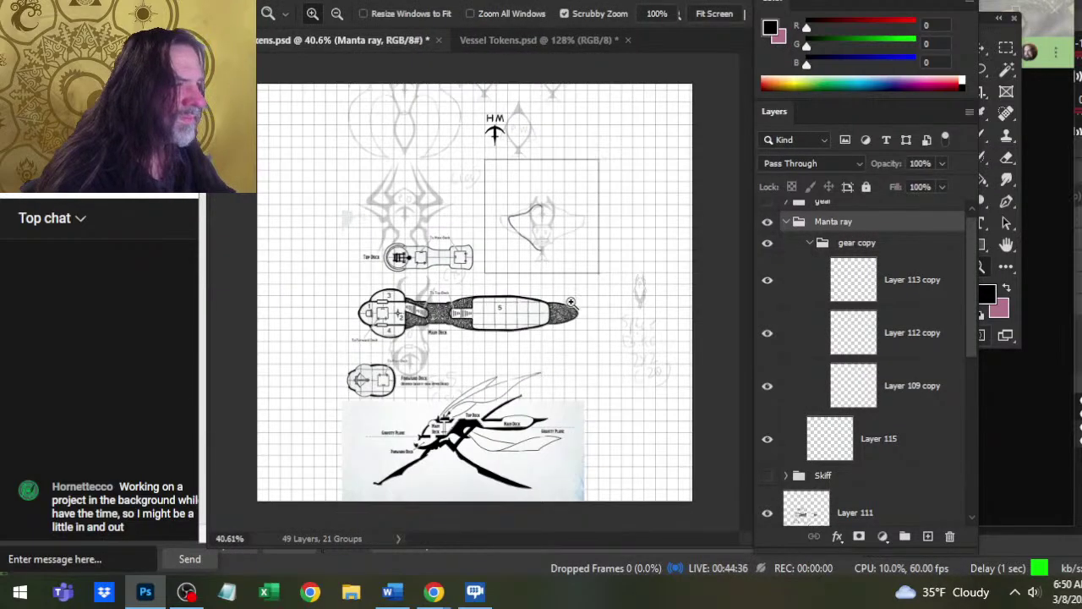
click(810, 243)
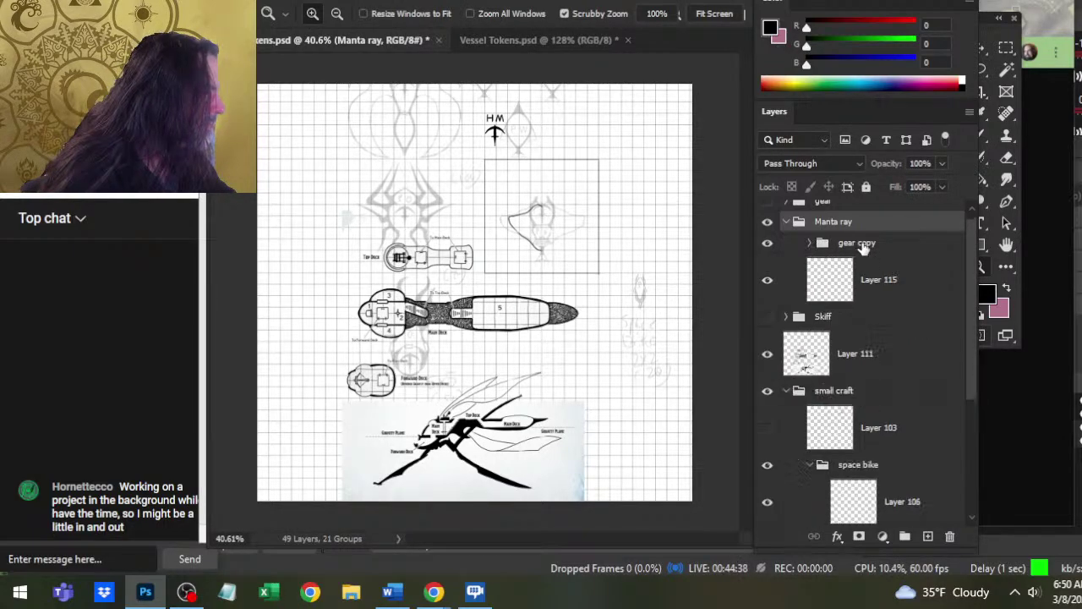
click(859, 243)
key(v)
drag(593, 202, 635, 286)
key(z)
drag(562, 213, 660, 246)
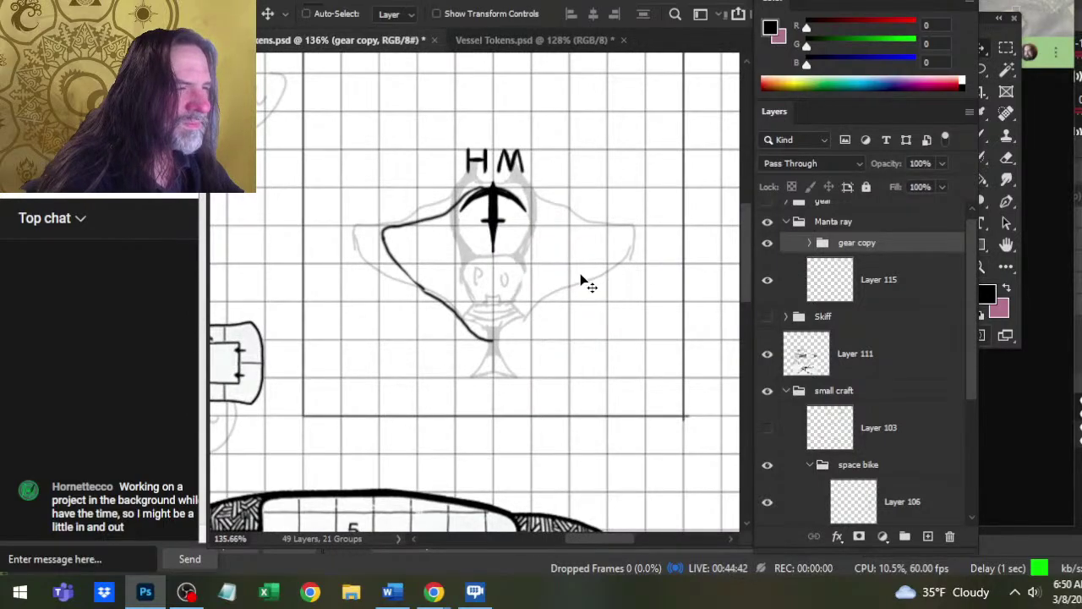
- Fine-tune the gear copy group's position, nudging it down so the ballista symbol sits just inside the nose outline
drag(581, 276, 575, 272)
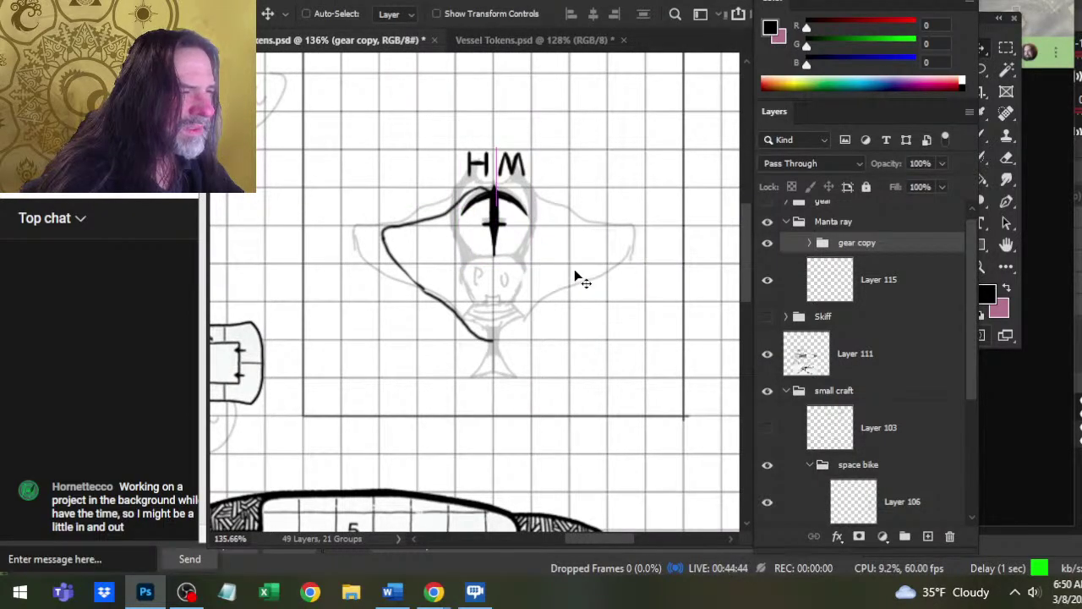
key(Down)
key(Down)
key(Down)
key(Down)
key(Down)
key(Down)
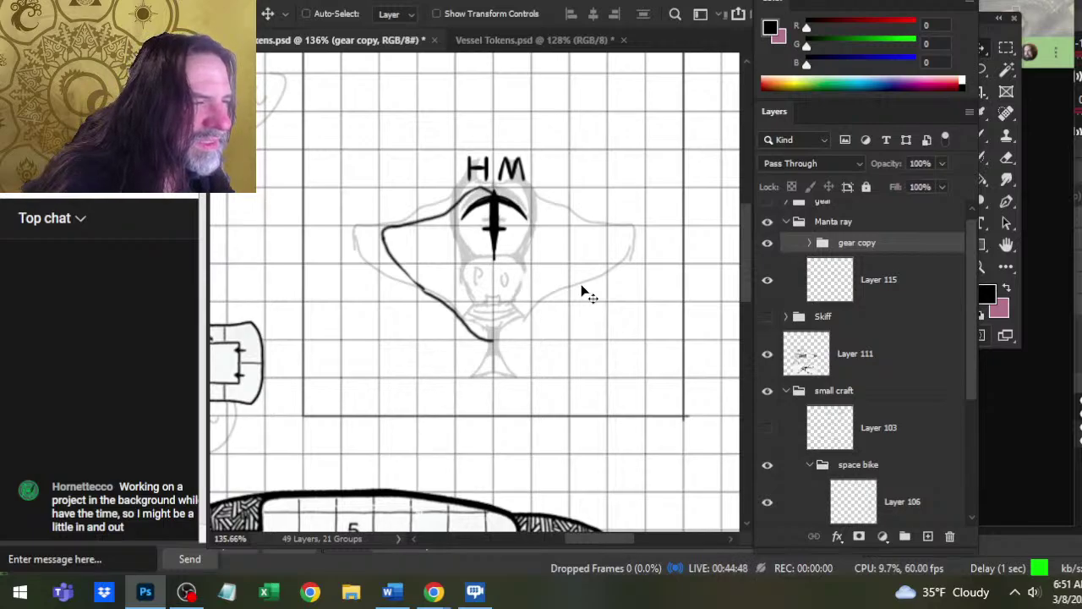
- Identify the H symbol's layer in the gear copy group and move the H down to the base of the tail
click(809, 242)
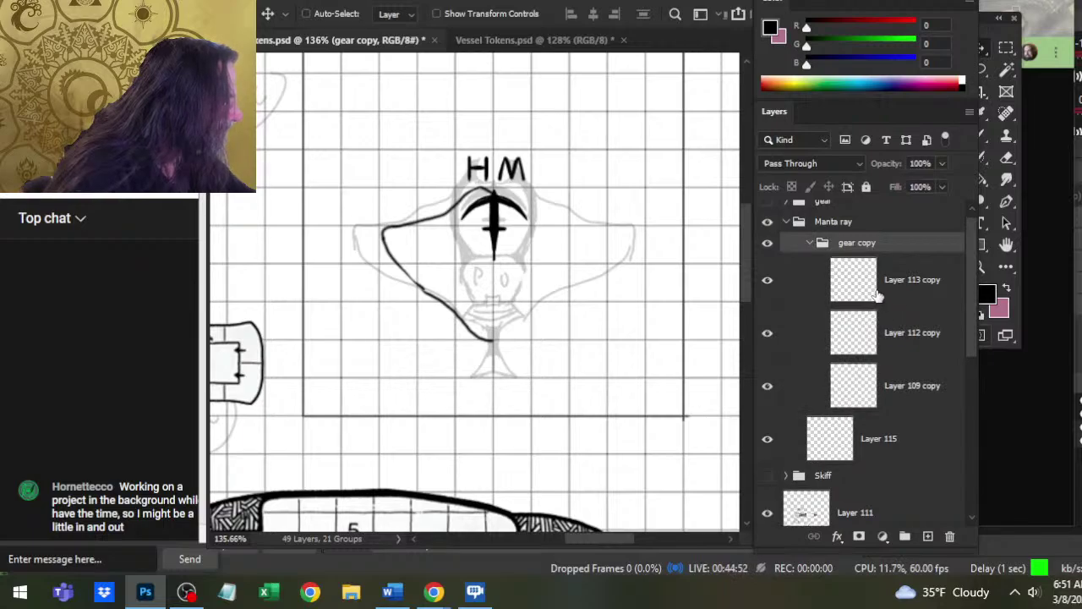
click(767, 283)
click(768, 283)
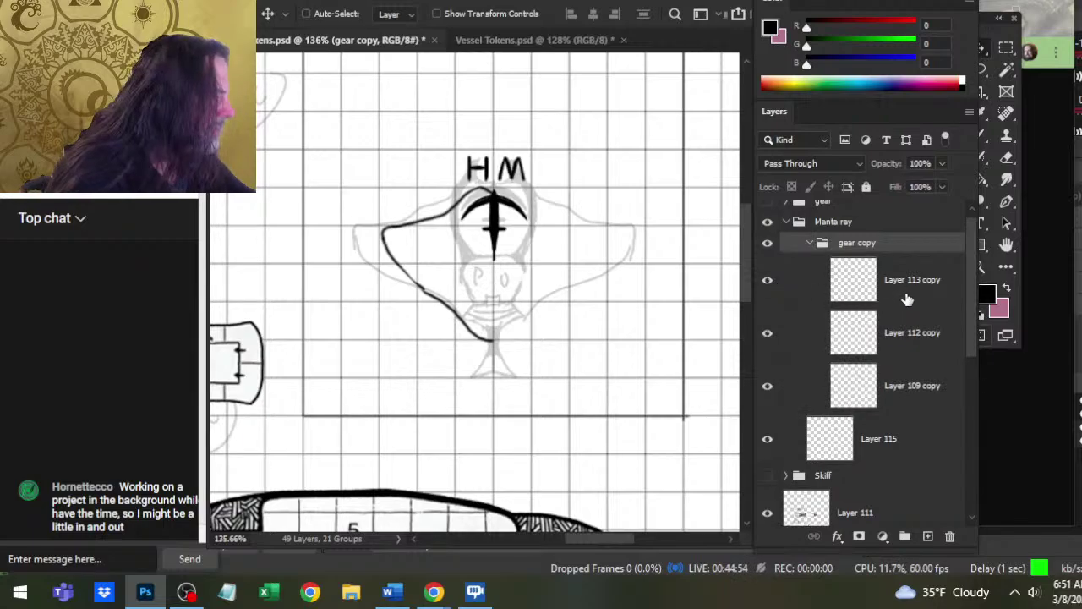
click(761, 338)
click(761, 338)
click(802, 345)
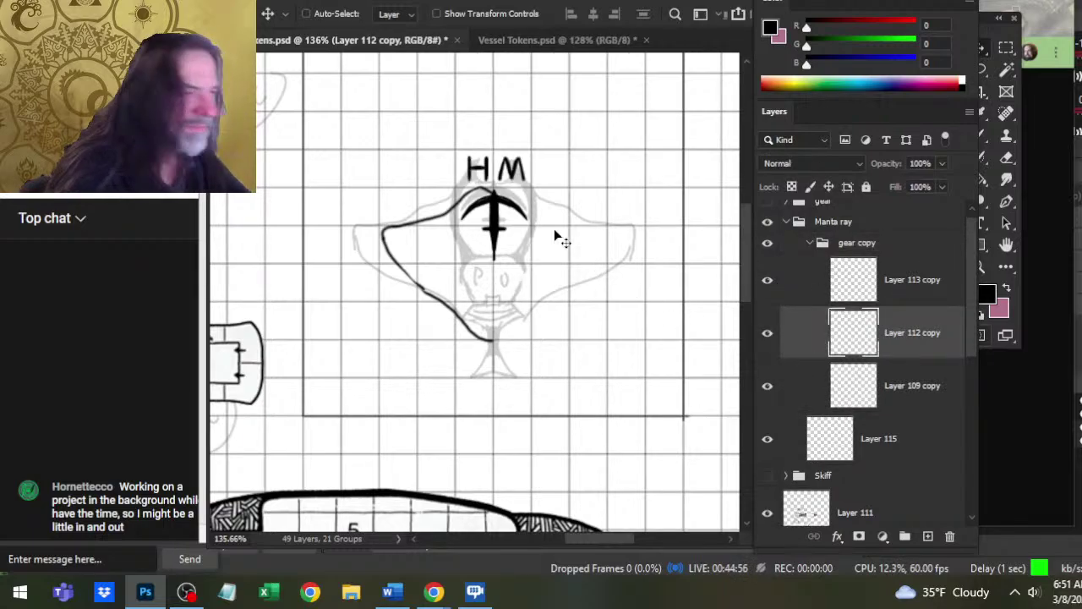
drag(556, 234, 582, 374)
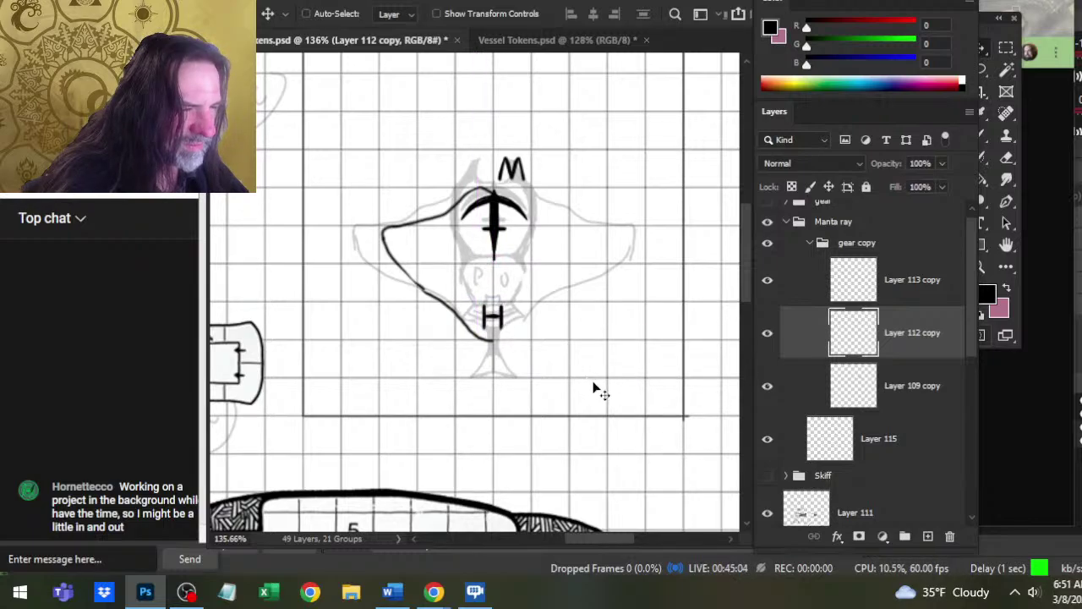
- Hide the M symbol's layer, Layer 113 copy, while keeping the H and ballista layers visible
key(z)
drag(534, 334, 604, 345)
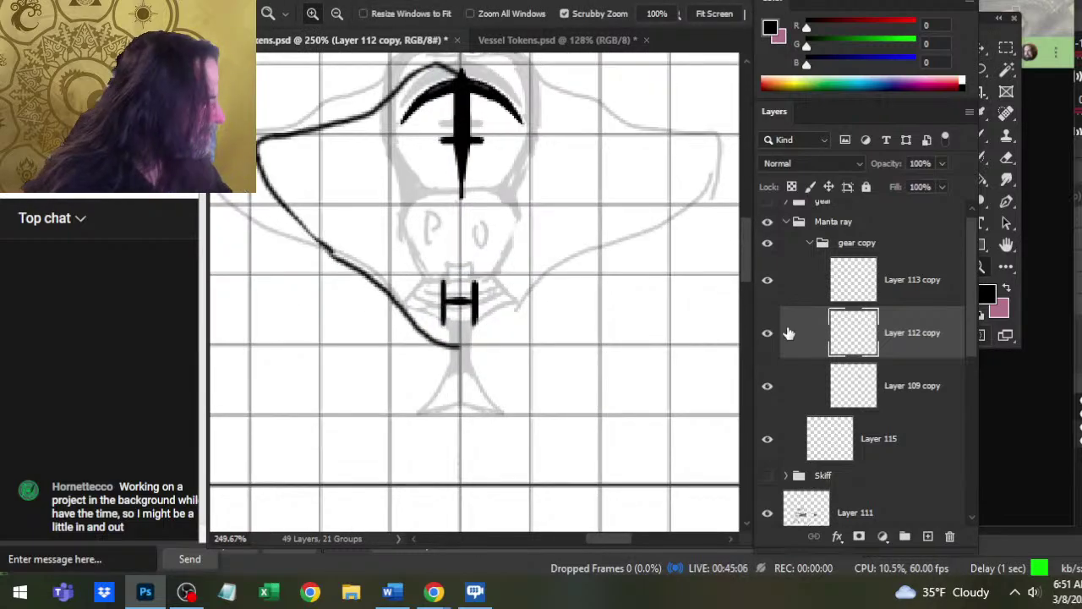
click(767, 385)
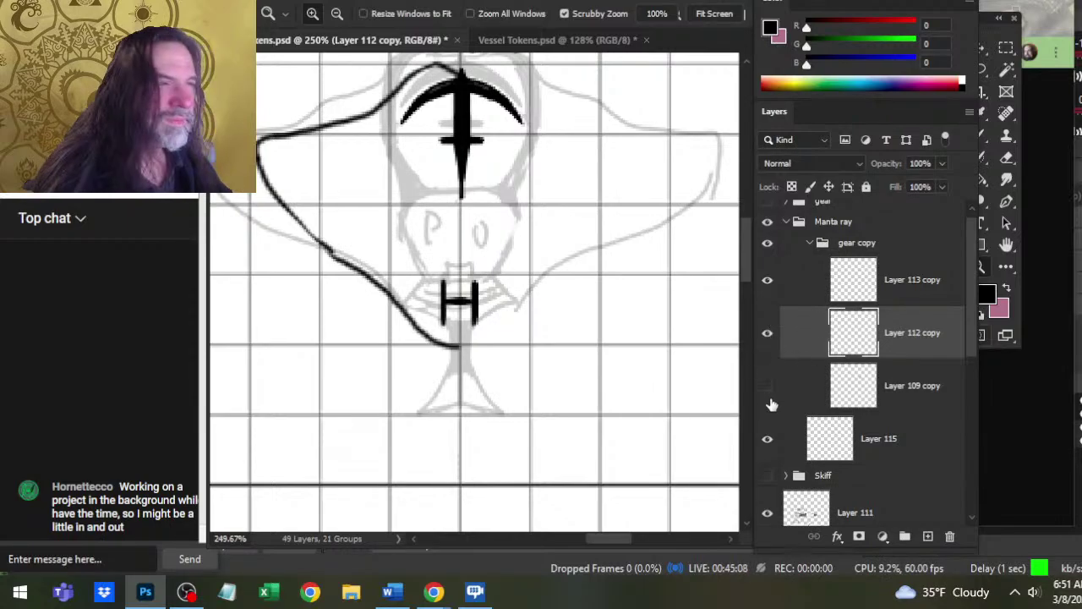
click(767, 386)
click(767, 280)
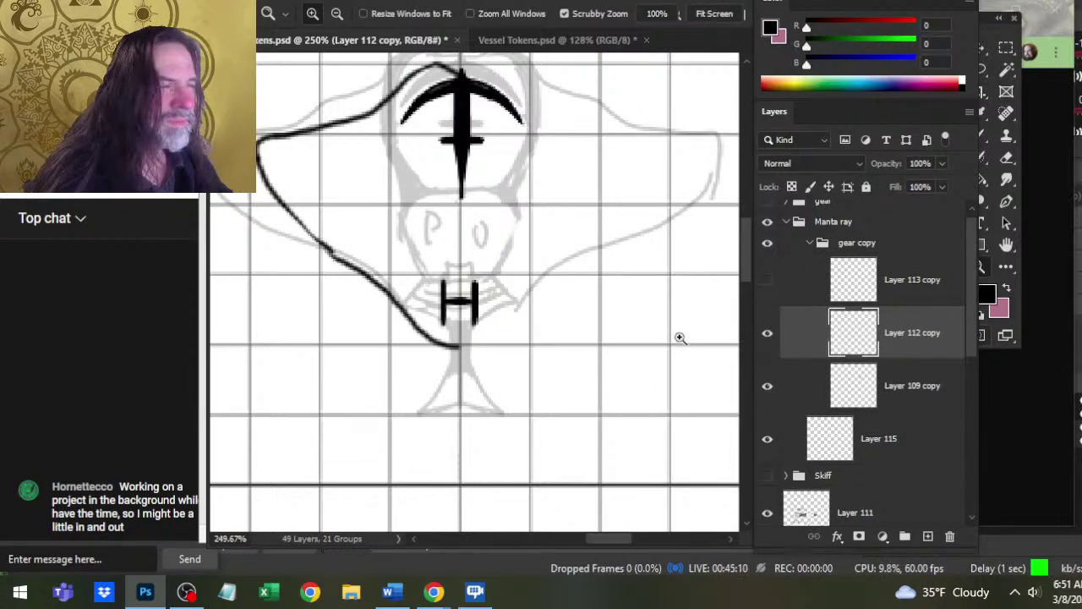
drag(679, 338, 613, 312)
click(767, 280)
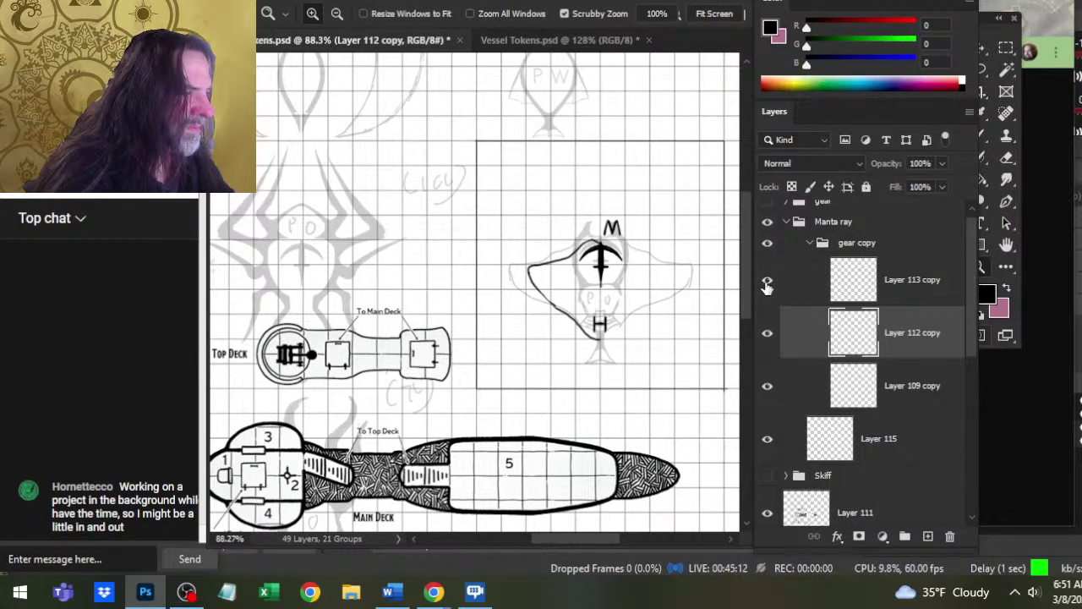
click(767, 283)
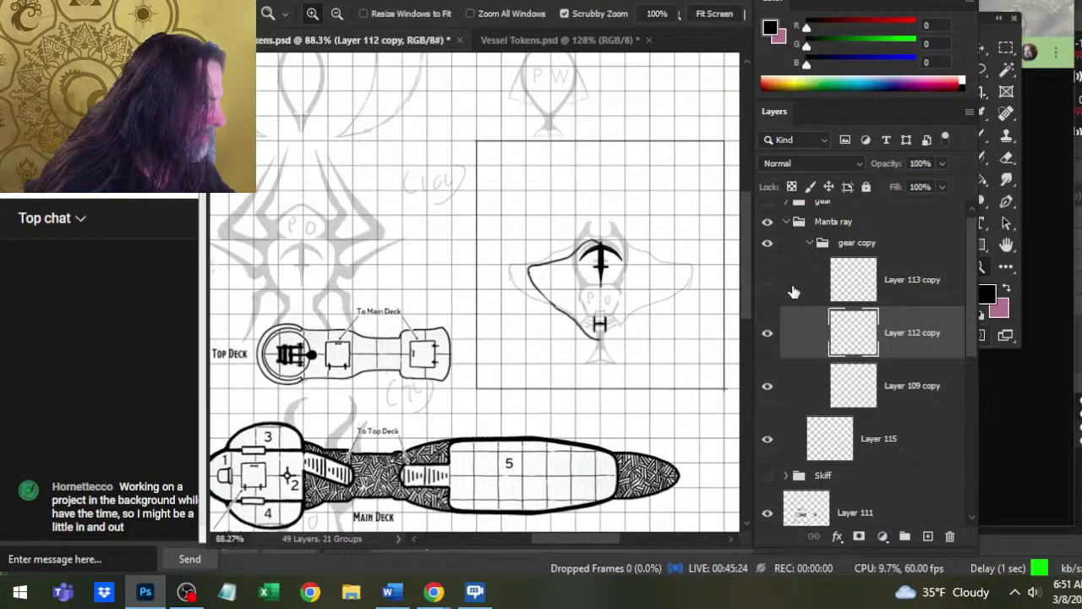
- Collapse the gear copy group and make the wing outline's layer, Layer 115, active with its outline visible
click(810, 244)
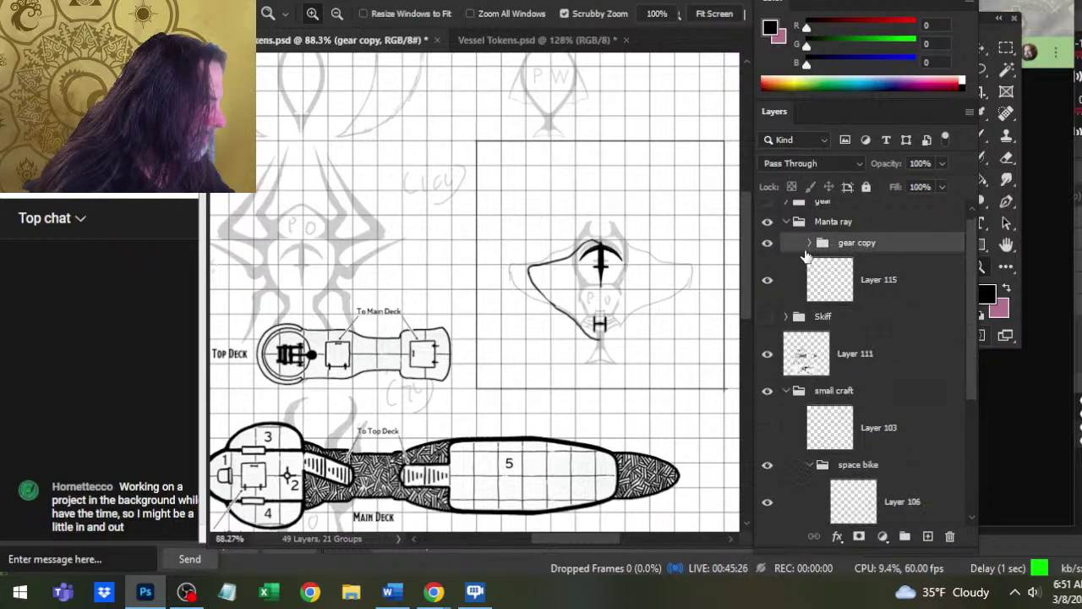
click(765, 286)
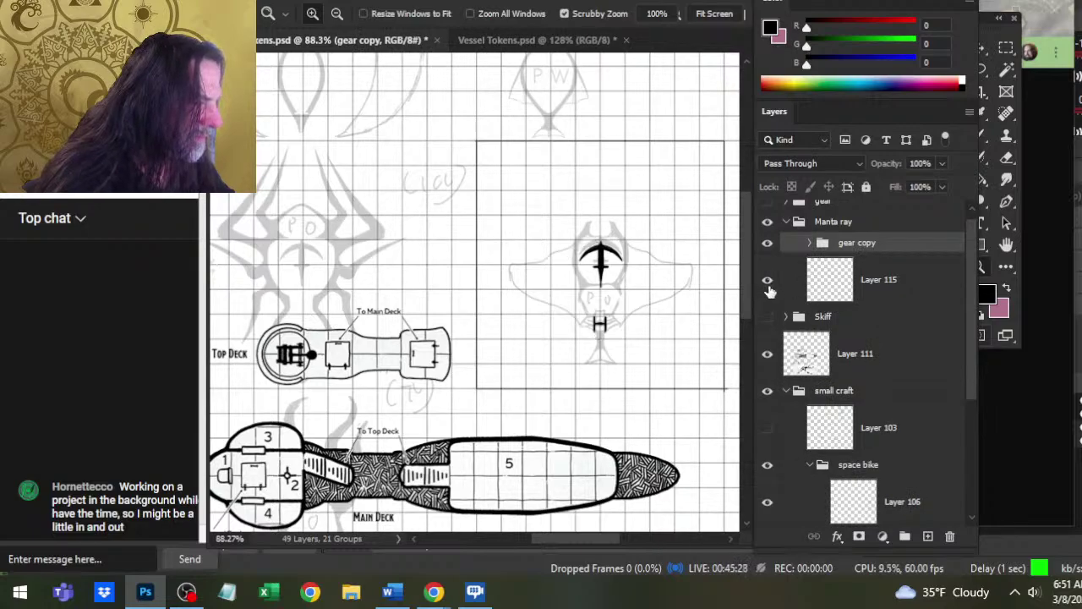
click(869, 294)
drag(580, 298, 622, 302)
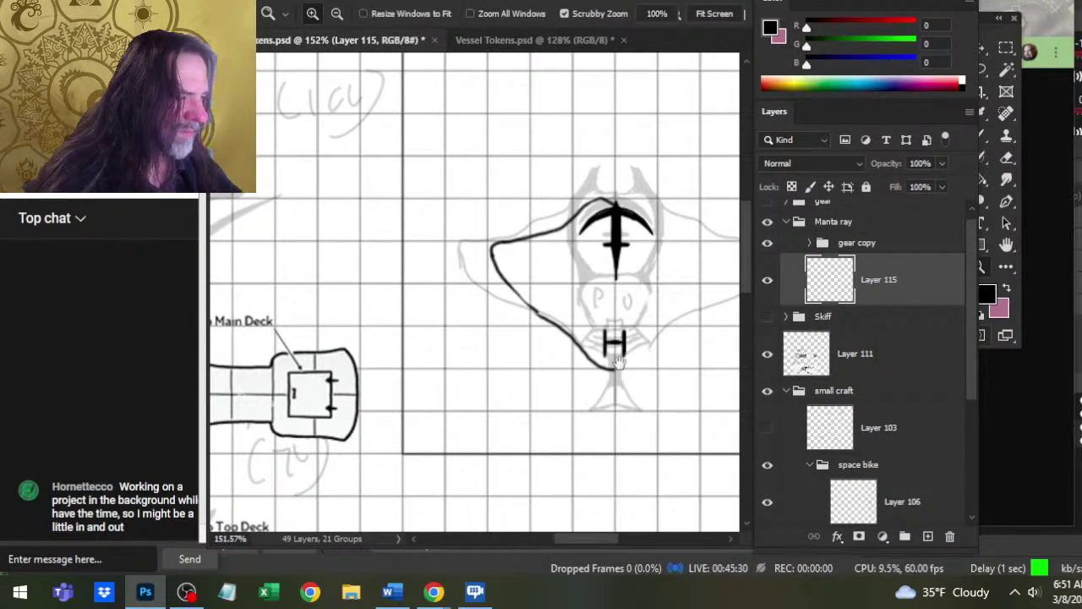
- Erase the old left wing outline on Layer 115, leaving only a short curve at the hull's base that meets the tail
drag(634, 351, 576, 362)
key(e)
drag(463, 311, 548, 390)
key(b)
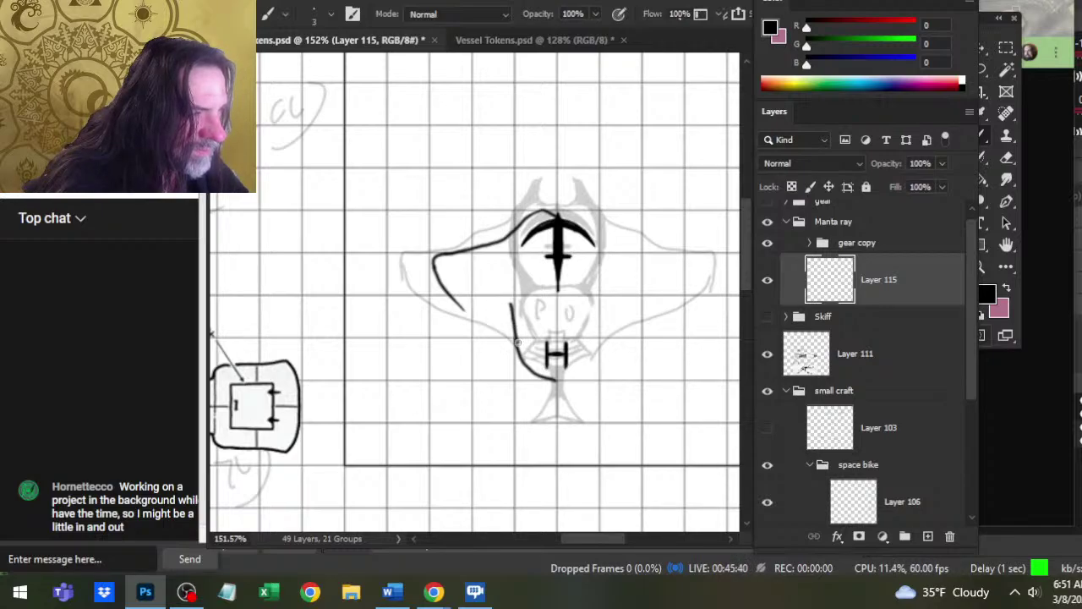
key(e)
drag(558, 211, 495, 243)
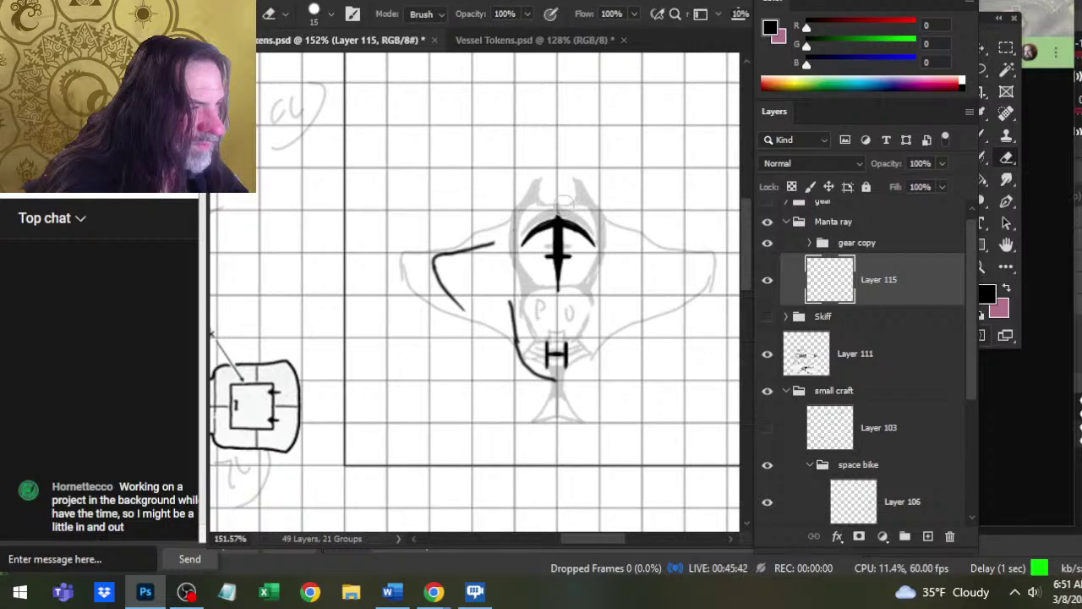
drag(511, 301, 518, 355)
drag(490, 245, 440, 279)
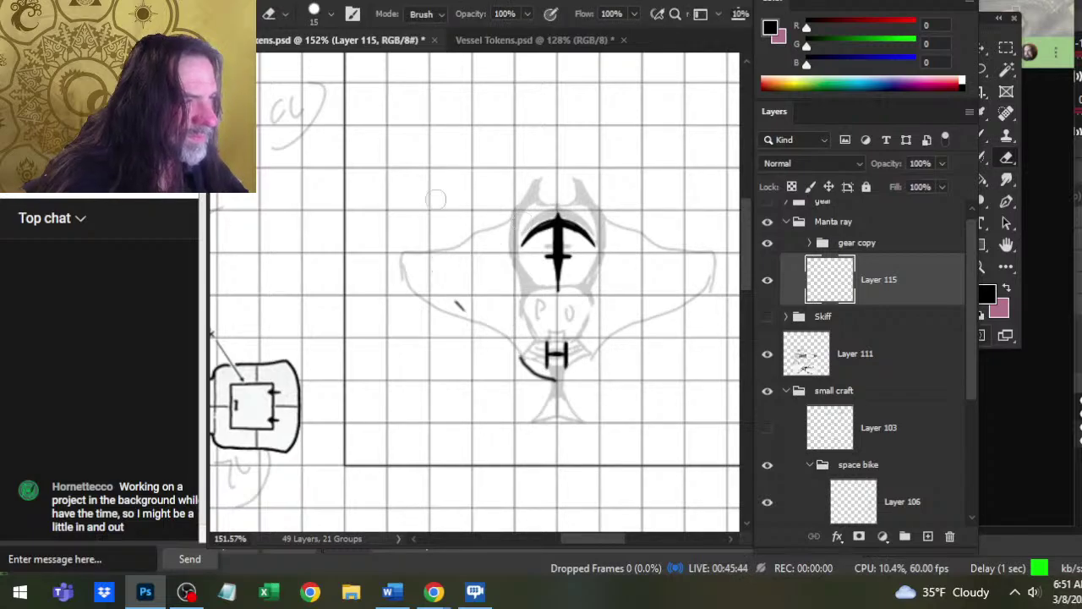
- Ink the left side of the central body as a flowing line from the left horn's tip to the tail
key(b)
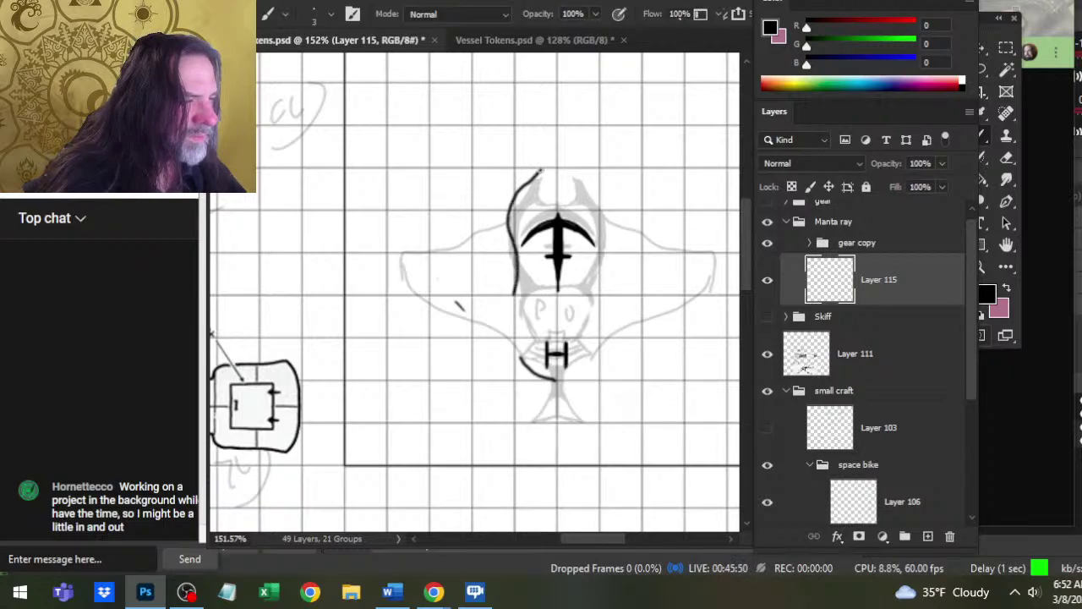
mouse_move(514, 294)
mouse_down()
mouse_move(510, 319)
mouse_move(535, 377)
mouse_up()
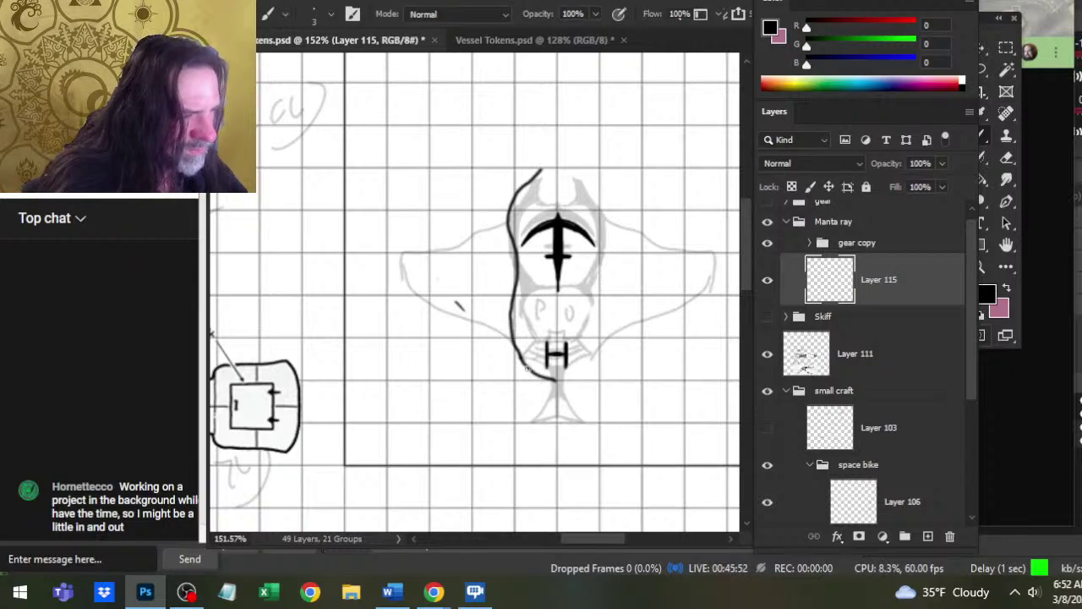
key(e)
key(b)
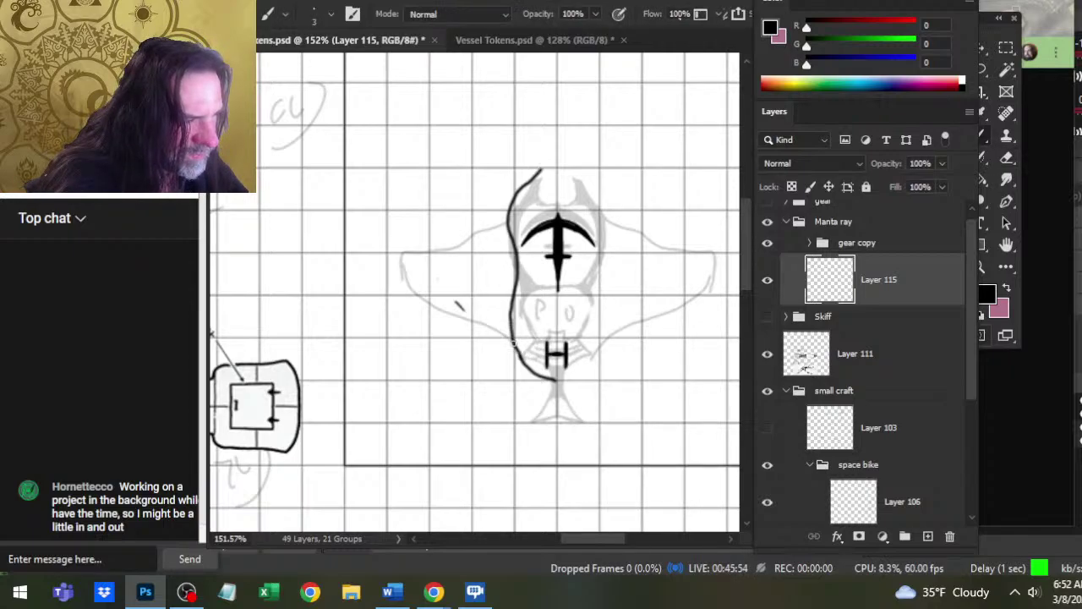
- Erase the stray dash inside the left wing and smooth the lower part of the body's left line
key(e)
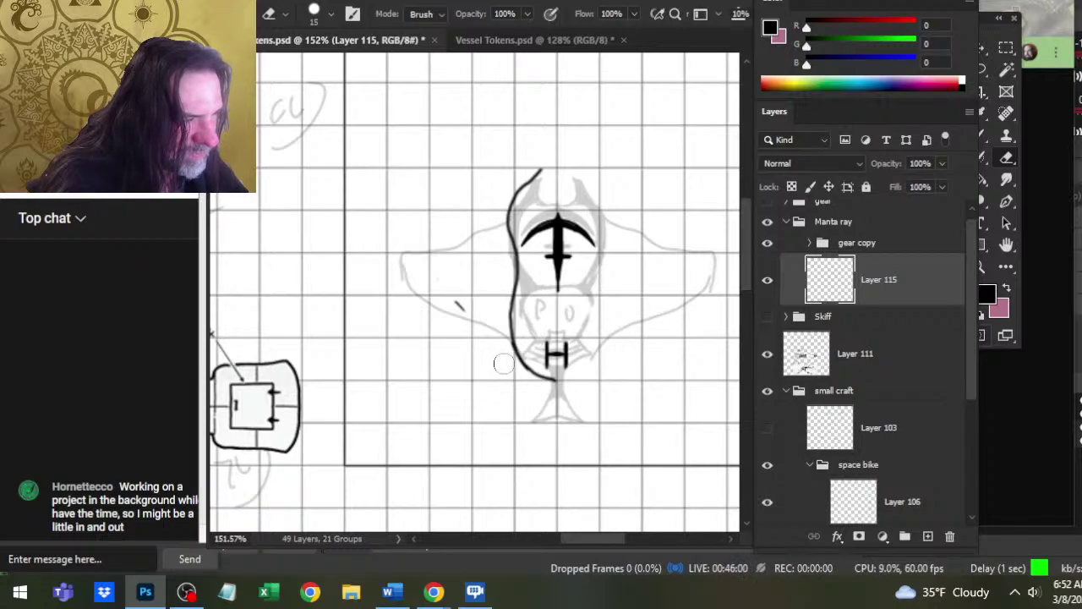
key(b)
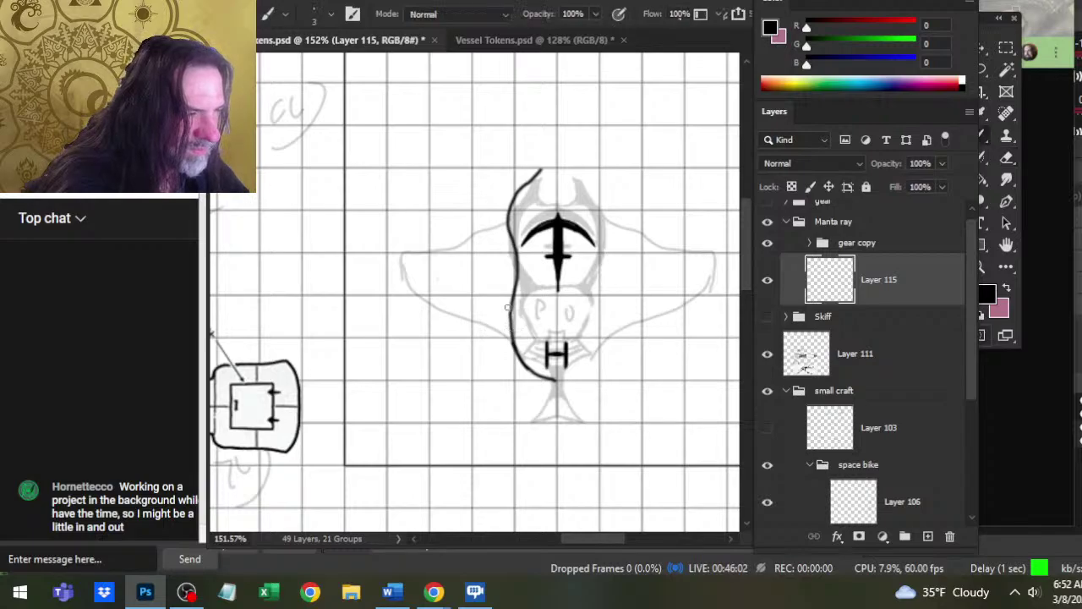
key(e)
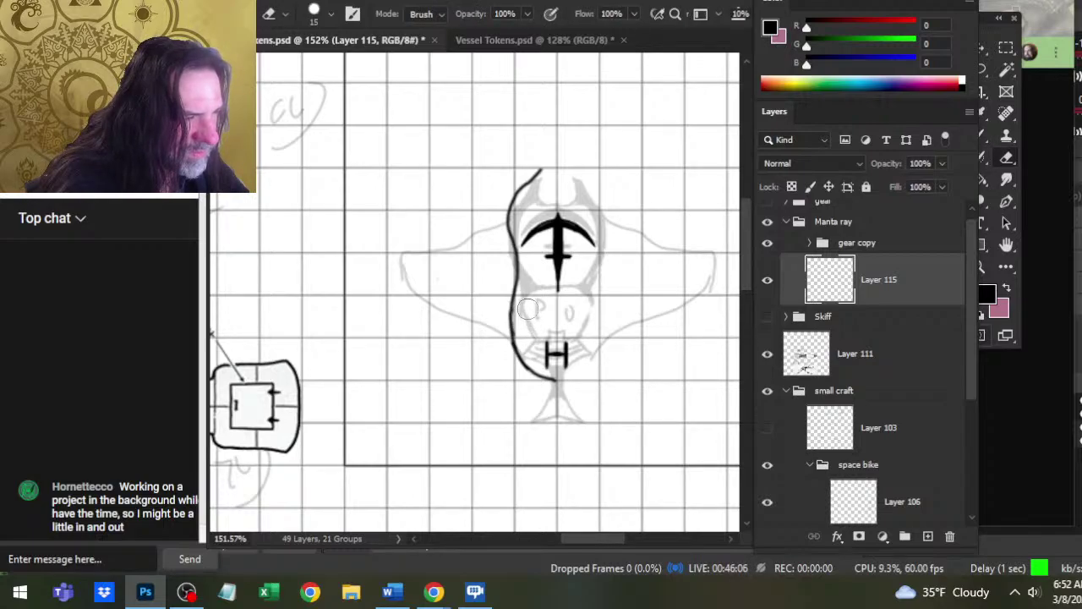
key(b)
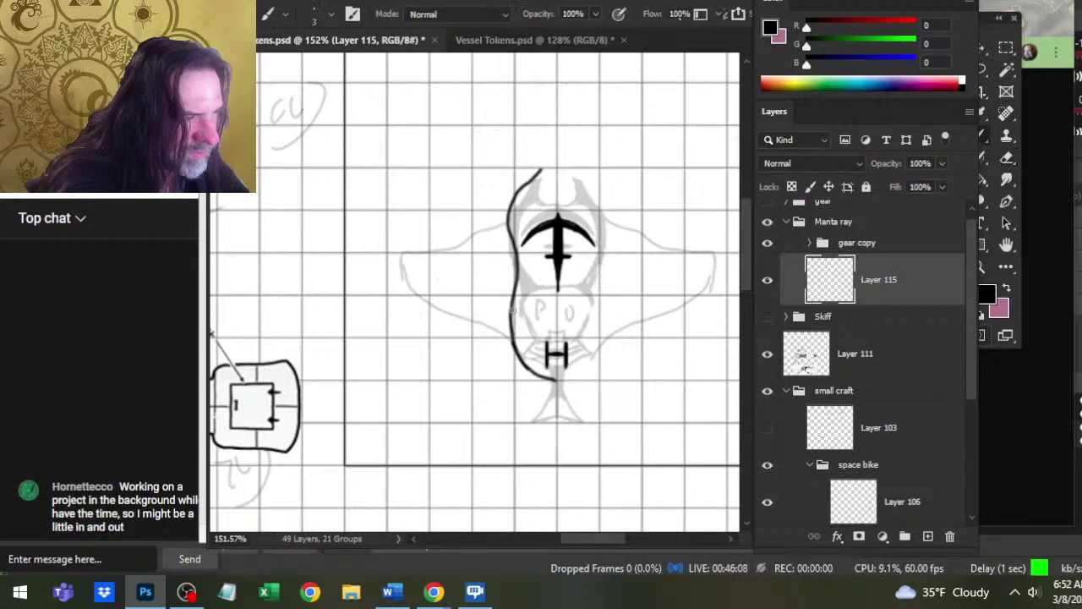
drag(512, 302, 514, 355)
key(e)
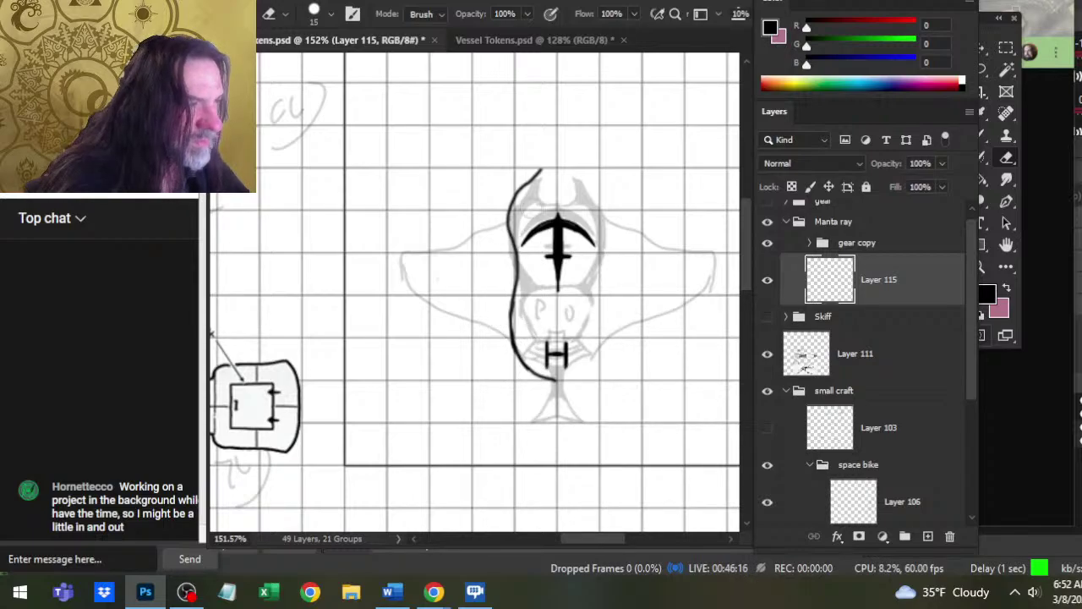
- Erase the top end of the body line and redraw it as the left horn's outer edge with a rounded tip
mouse_move(542, 196)
mouse_down()
mouse_move(541, 165)
mouse_move(512, 203)
mouse_up()
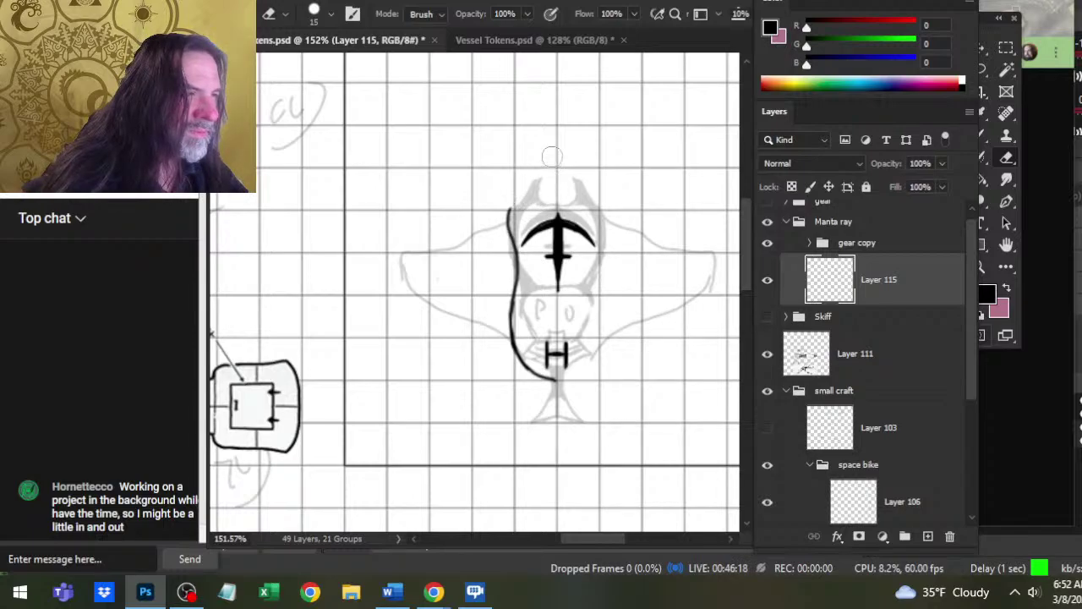
key(b)
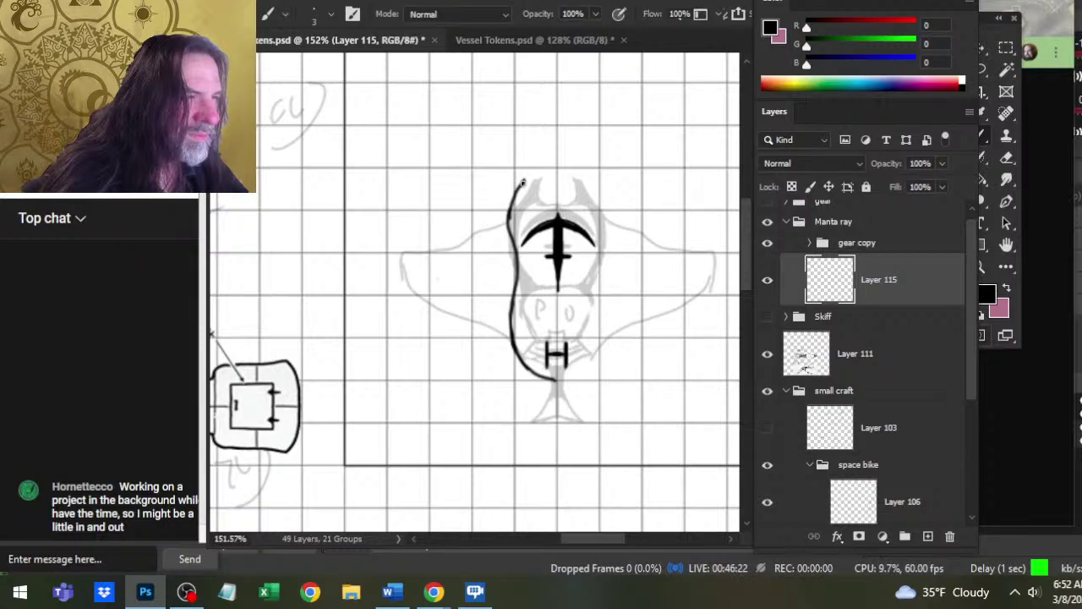
key(e)
key(b)
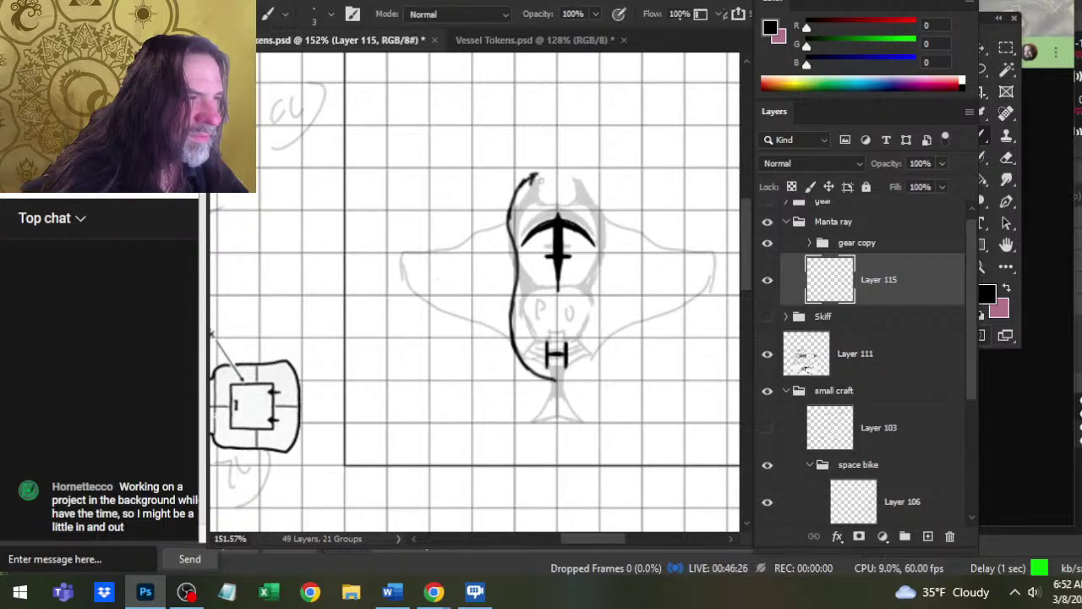
key(e)
drag(541, 180, 528, 179)
key(b)
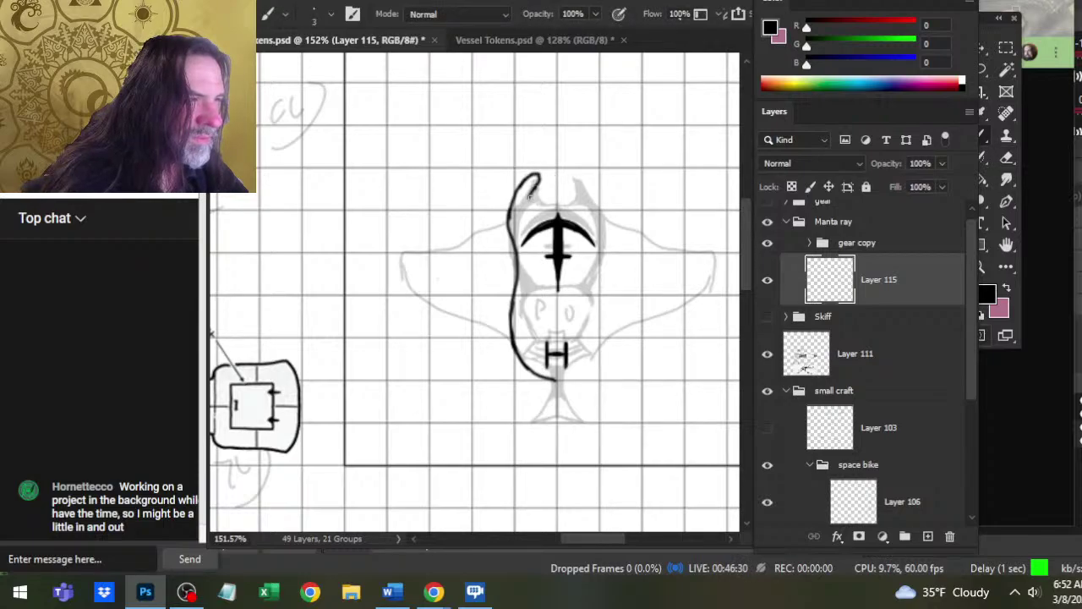
- Ink the left horn's inner edge with a jagged notch, curving in at its base toward the nose
key(e)
drag(531, 196, 536, 187)
key(b)
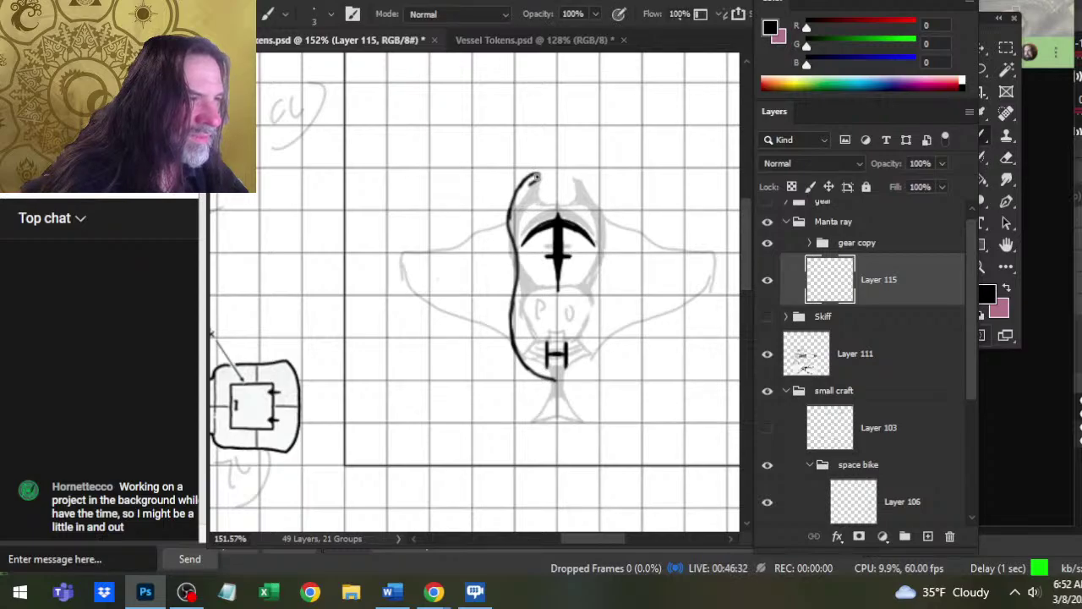
key(e)
drag(531, 193, 534, 180)
key(b)
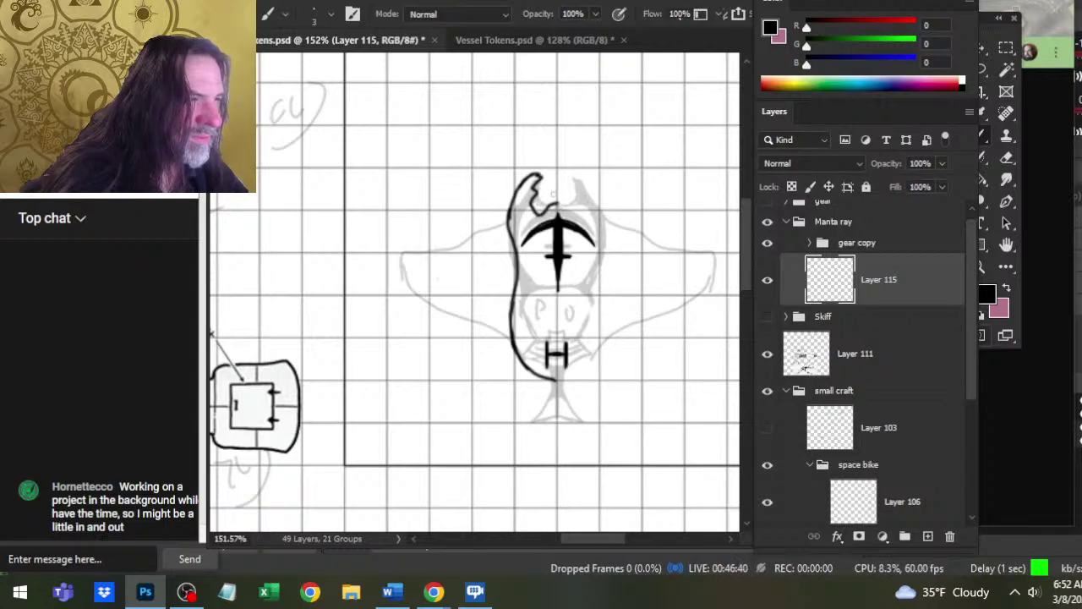
drag(553, 183, 544, 211)
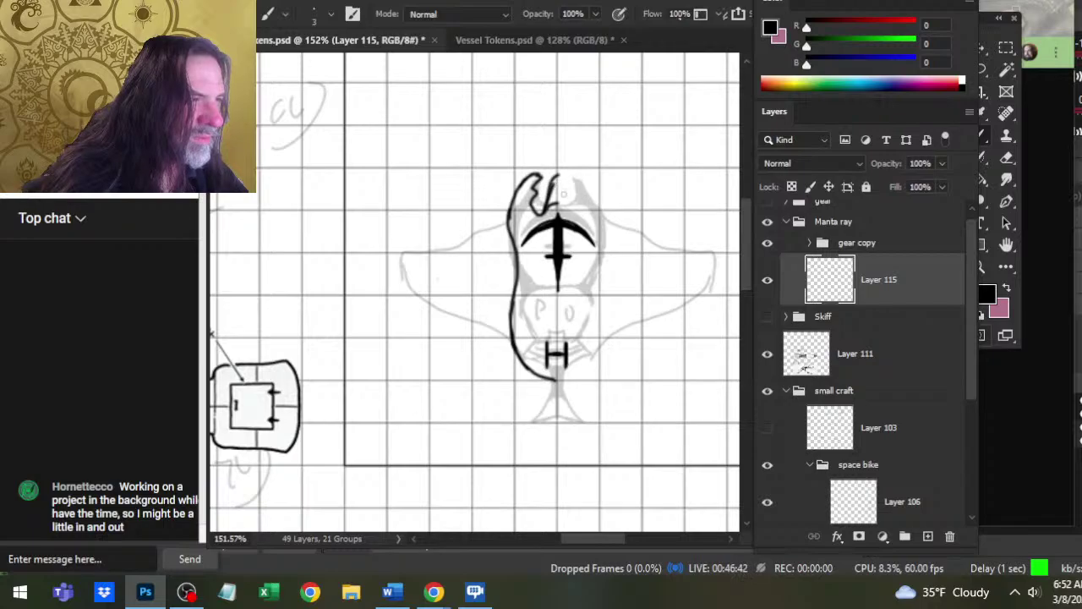
key(e)
key(b)
key(e)
key(b)
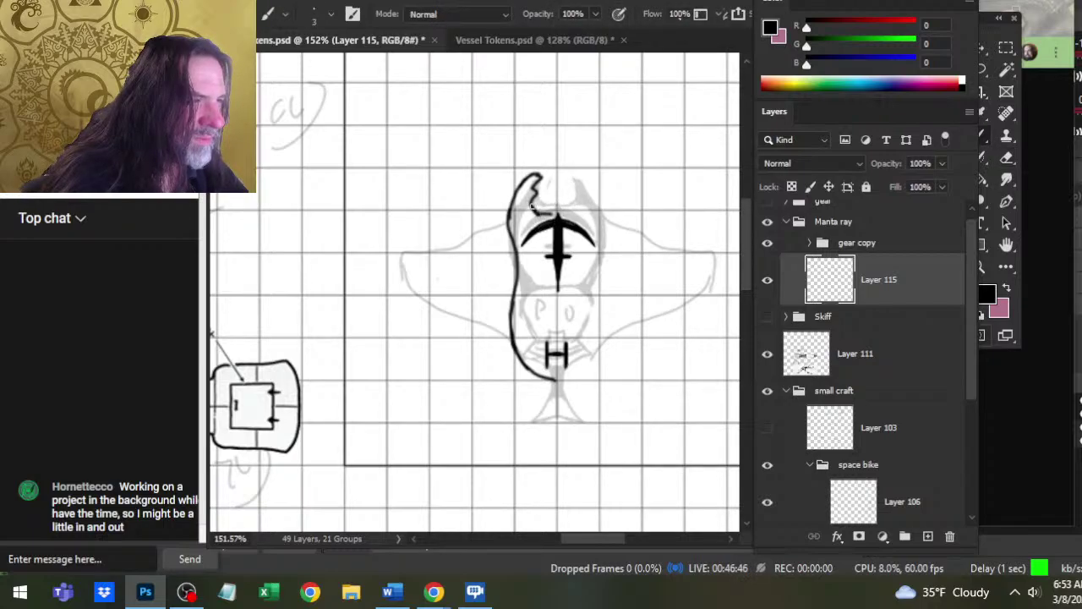
- Redraw the curve joining the left horn's base to the ballista's tip and clean up the horn's notch with an 8 px eraser
key(e)
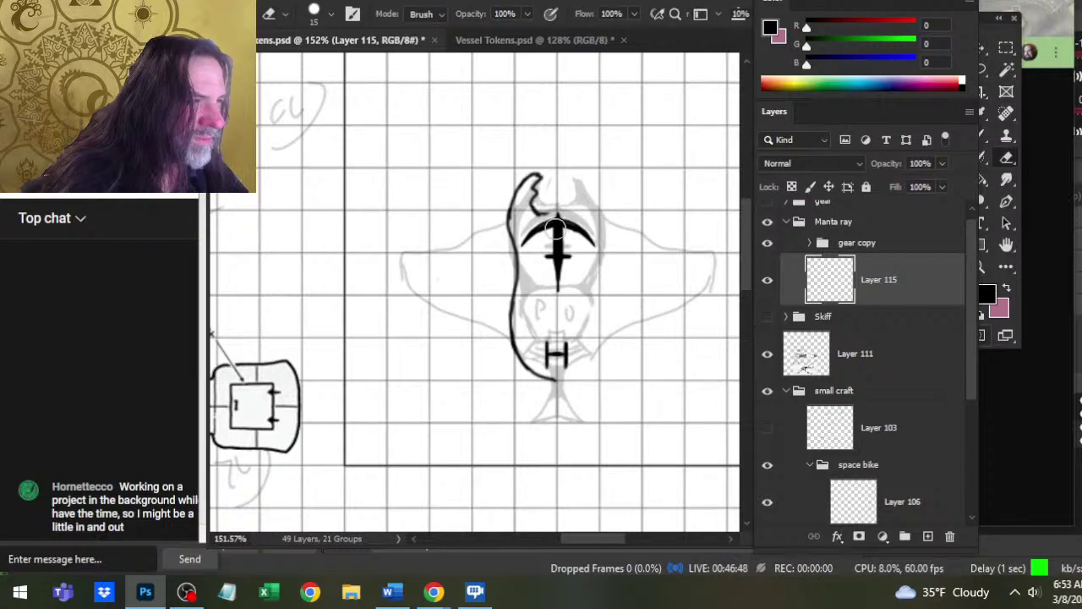
key(b)
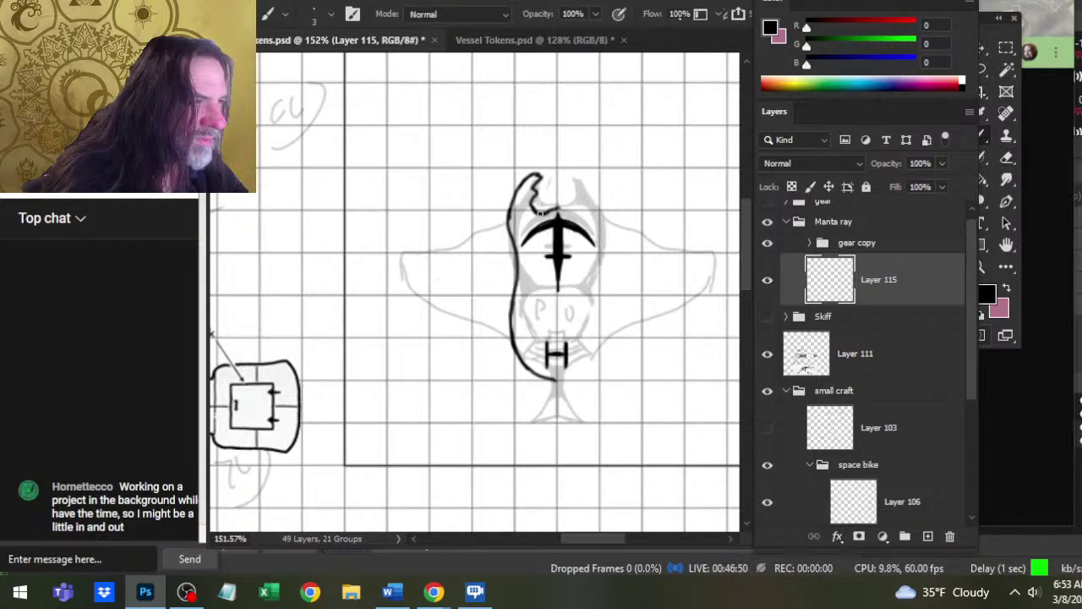
key(e)
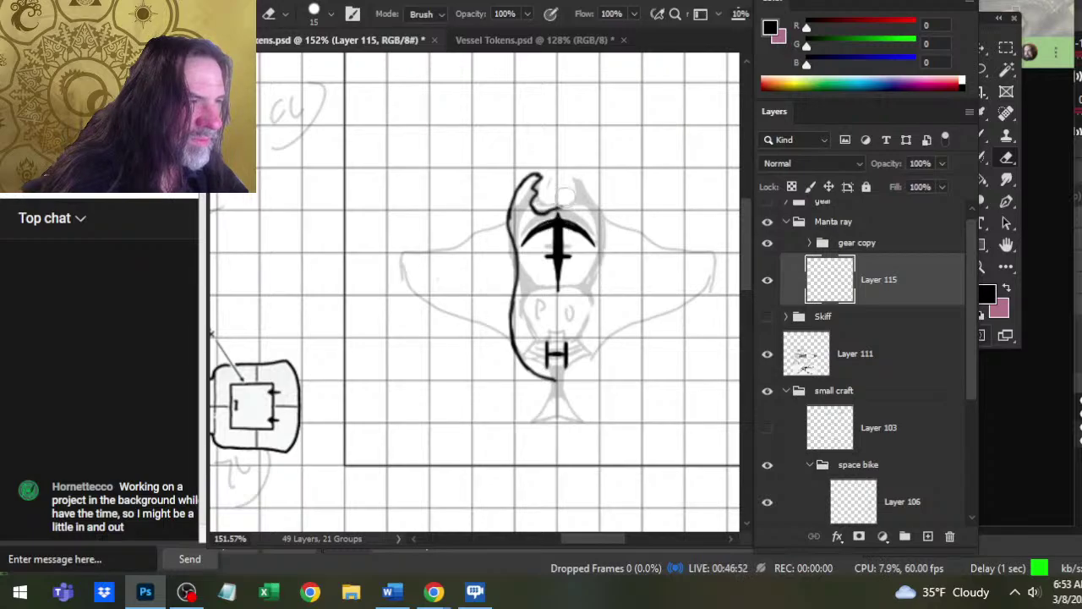
key(b)
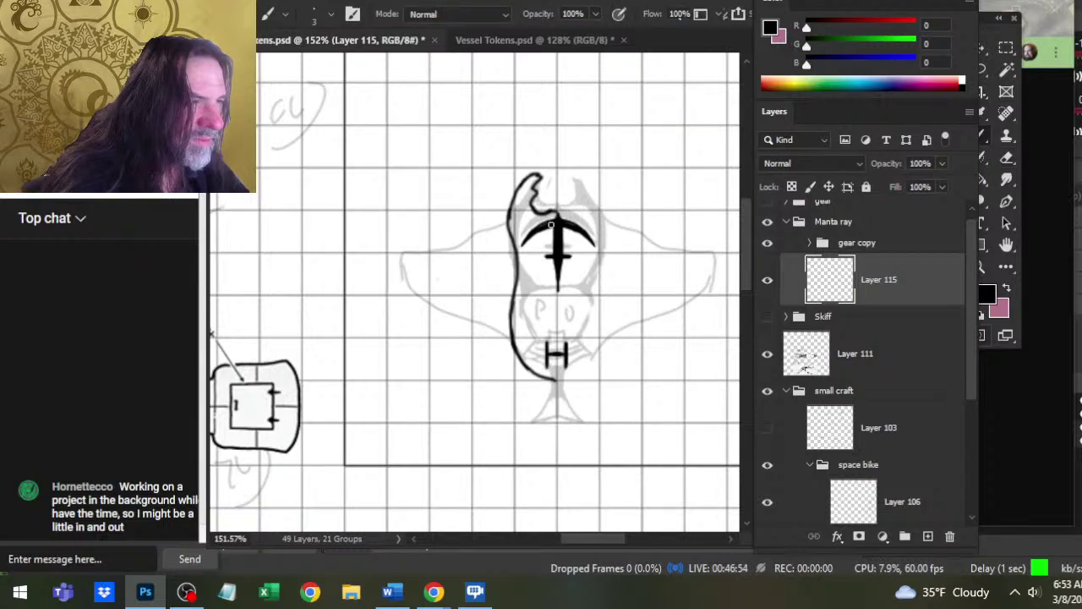
key(e)
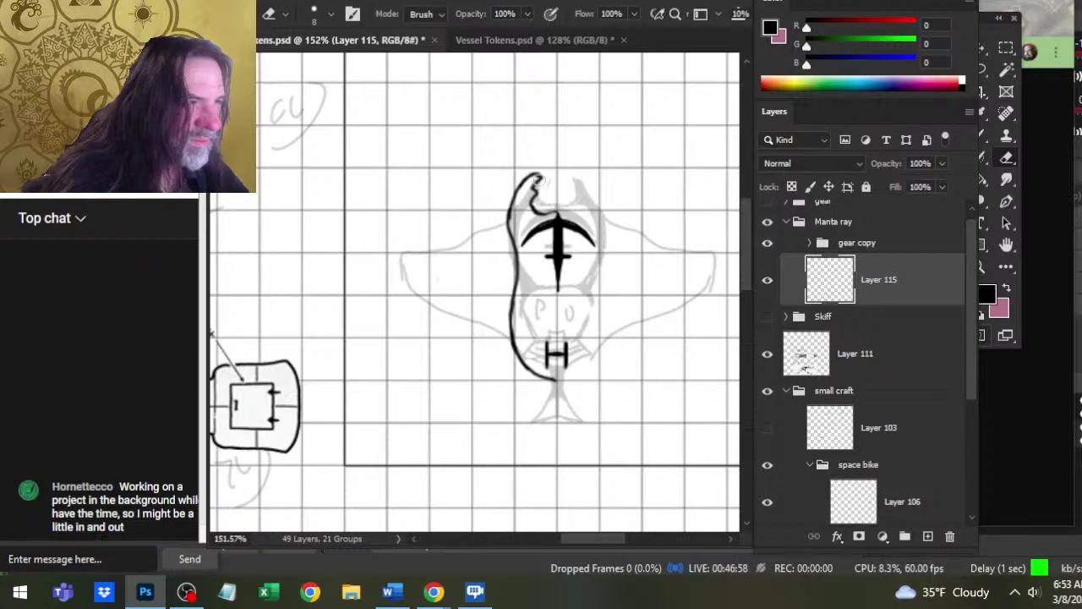
key(b)
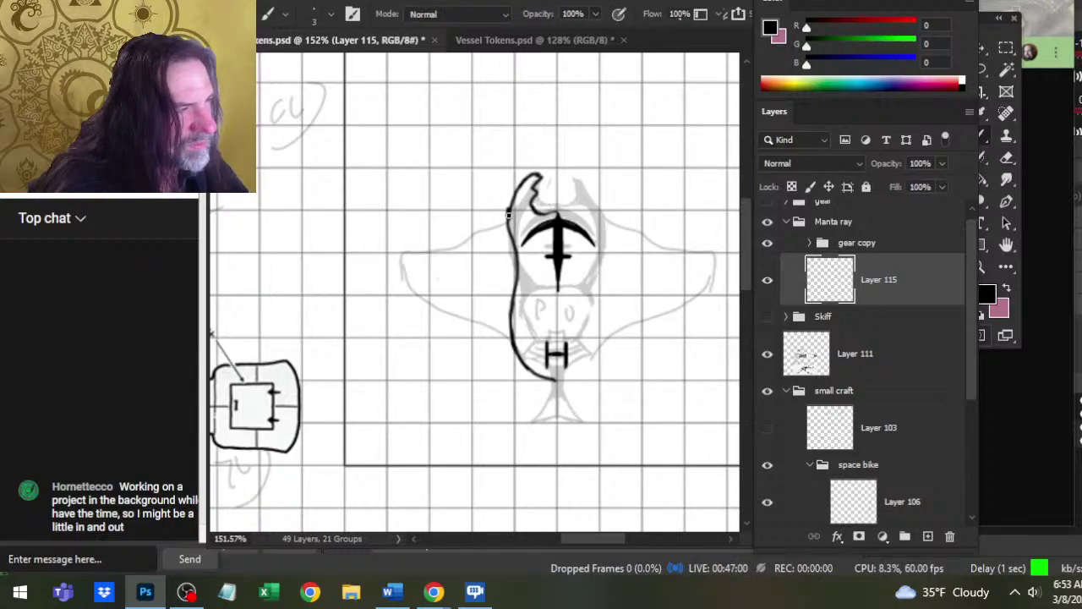
- Ink the left wing from the horn's base out to the wingtip and back to the lower hull, giving it a rounded tip
mouse_move(508, 214)
mouse_down()
mouse_move(396, 241)
mouse_move(414, 290)
mouse_move(446, 307)
mouse_up()
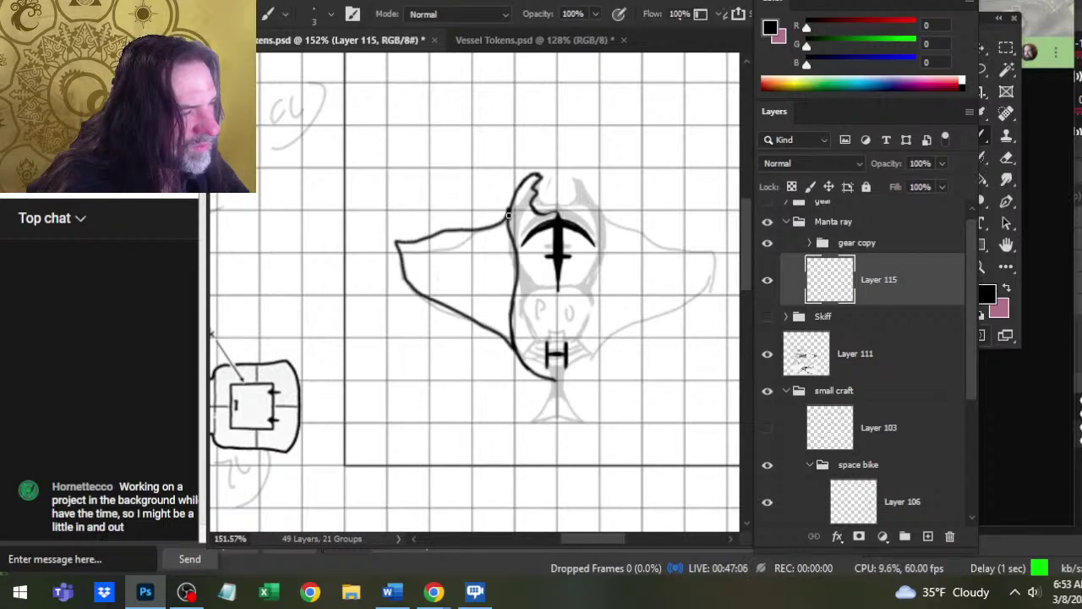
key(e)
mouse_move(395, 243)
mouse_down()
mouse_move(455, 243)
mouse_move(477, 220)
mouse_move(449, 254)
mouse_move(393, 263)
mouse_move(409, 253)
mouse_move(408, 284)
mouse_move(414, 253)
mouse_move(424, 298)
mouse_up()
key(b)
key(e)
key(b)
key(e)
key(b)
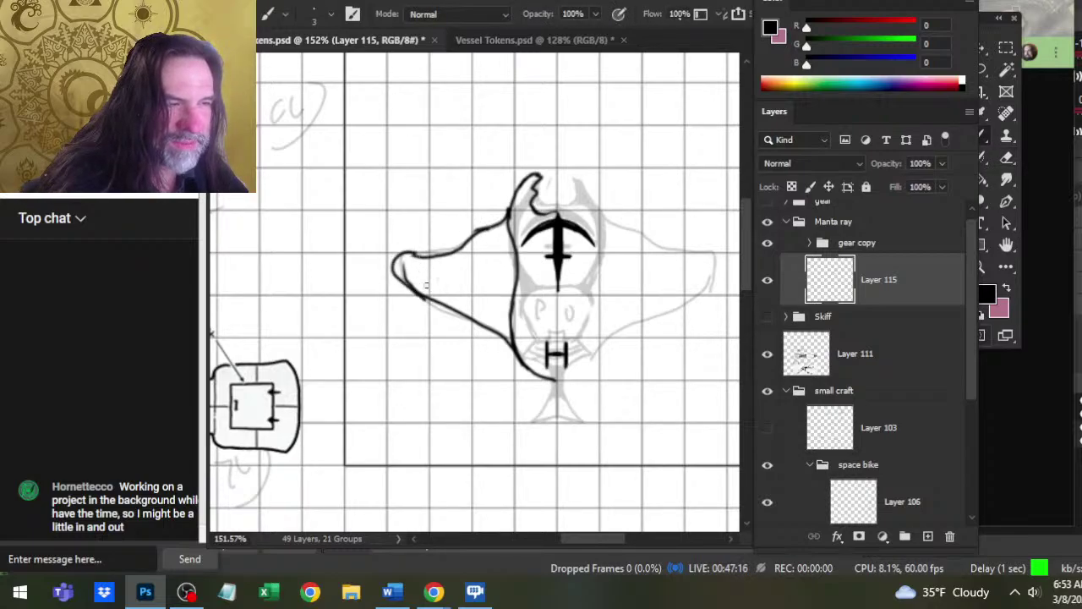
- Pull the left wingtip in to match the sketch, removing the excess outer lines around it
key(e)
mouse_move(406, 261)
mouse_down()
mouse_move(433, 299)
mouse_move(397, 298)
mouse_move(431, 305)
mouse_move(425, 245)
mouse_move(429, 303)
mouse_up()
key(b)
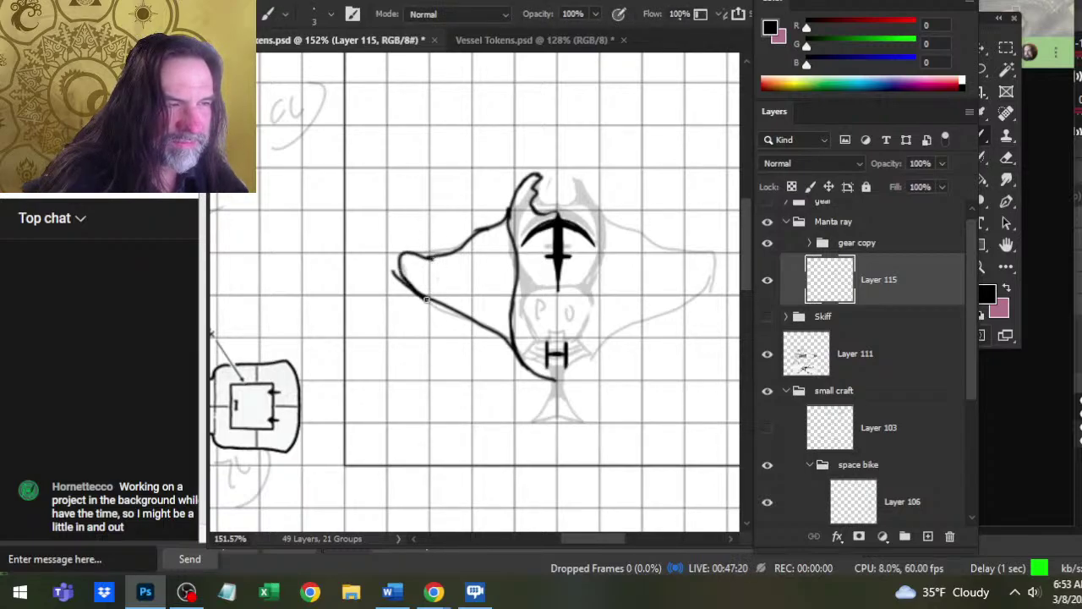
key(e)
key(ctrl+z)
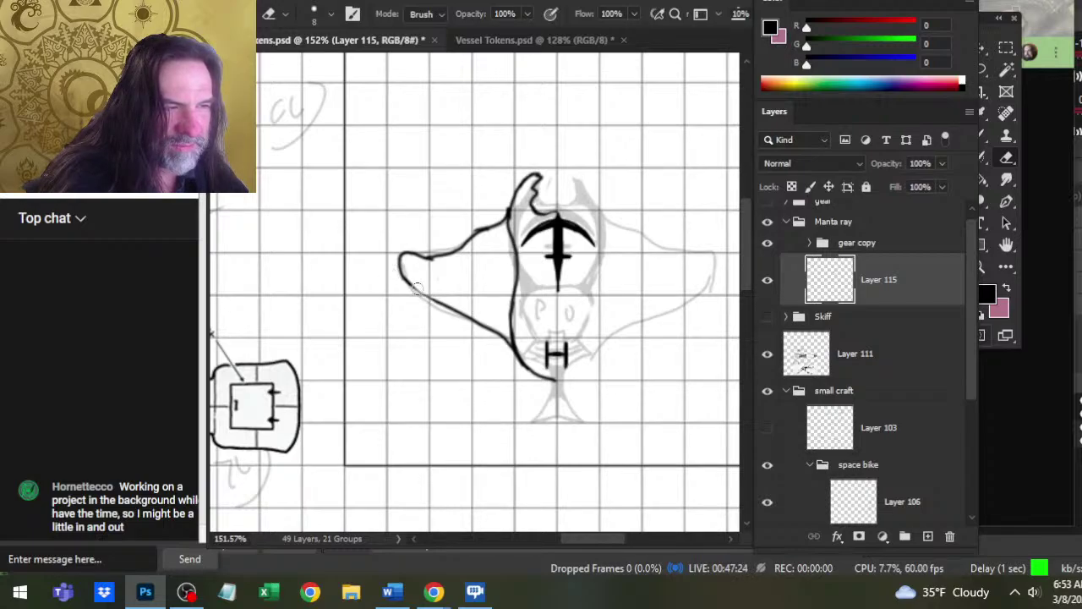
- Redraw the left wing's rear edge from the wingtip toward the lower hull and trim its thickness
key(b)
drag(399, 272, 447, 303)
key(e)
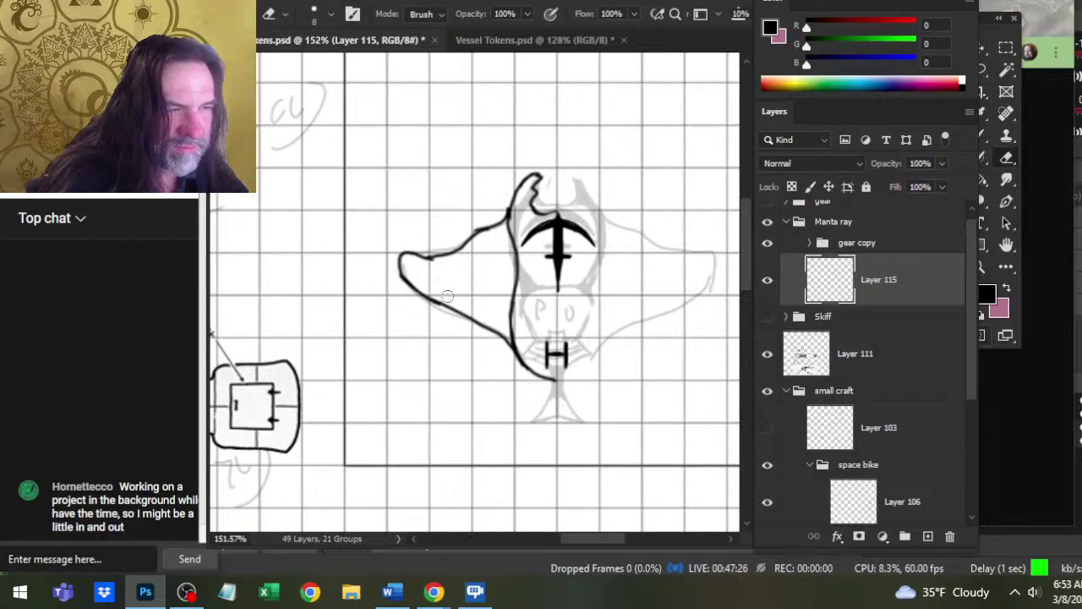
drag(385, 268, 442, 311)
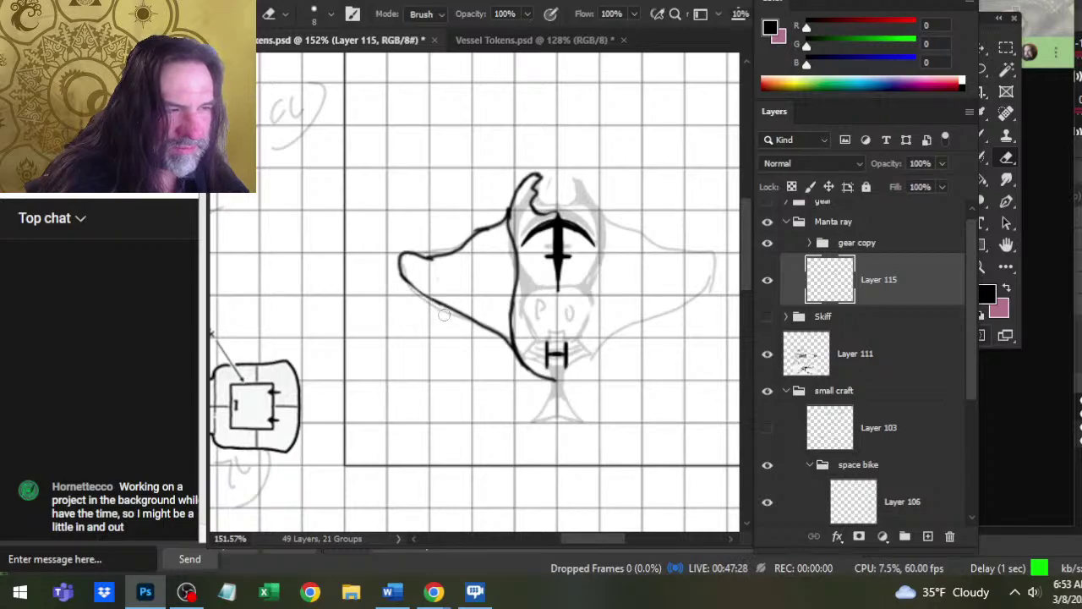
key(b)
mouse_move(402, 275)
mouse_down()
mouse_move(450, 318)
mouse_move(418, 293)
mouse_move(464, 317)
mouse_up()
key(e)
key(b)
- Erase and redraw the left wing's front edge as a smooth curve from the wingtip to the horn's base
key(e)
mouse_move(443, 269)
mouse_down()
mouse_move(412, 257)
mouse_move(457, 252)
mouse_move(481, 237)
mouse_move(440, 252)
mouse_move(512, 200)
mouse_up()
key(b)
key(e)
key(b)
- Erase the left wingtip and redraw it as a rounded curve blending into the front and rear wing edges
key(e)
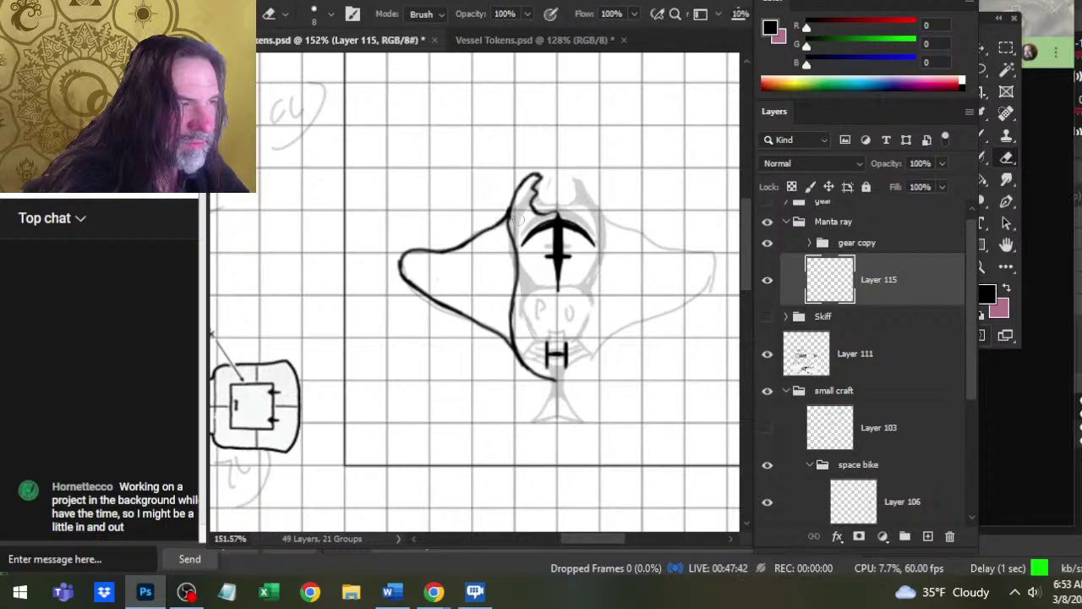
drag(406, 254, 420, 291)
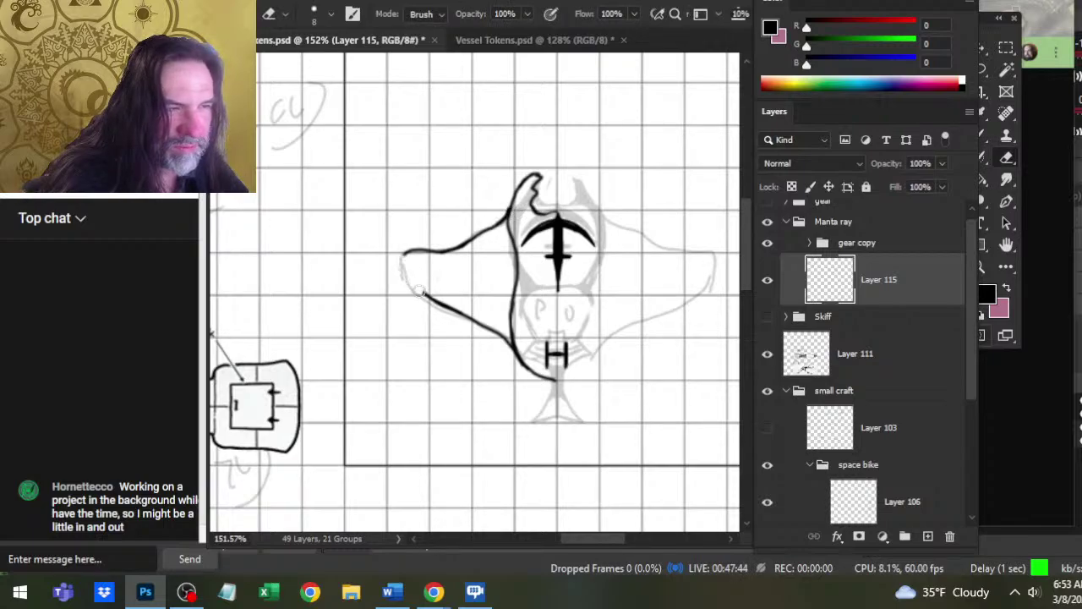
key(b)
mouse_move(407, 252)
mouse_down()
mouse_move(411, 287)
mouse_move(443, 316)
mouse_move(421, 280)
mouse_move(453, 299)
mouse_move(411, 295)
mouse_move(427, 295)
mouse_move(412, 283)
mouse_move(445, 315)
mouse_move(464, 313)
mouse_move(452, 308)
mouse_move(503, 342)
mouse_move(460, 328)
mouse_move(453, 320)
mouse_move(497, 342)
mouse_move(467, 313)
mouse_move(514, 351)
mouse_up()
key(e)
key(b)
key(e)
key(b)
key(e)
key(b)
key(e)
key(b)
- Erase the upper part of the body's left side line and redraw it as an outward curve from the horn's base
key(e)
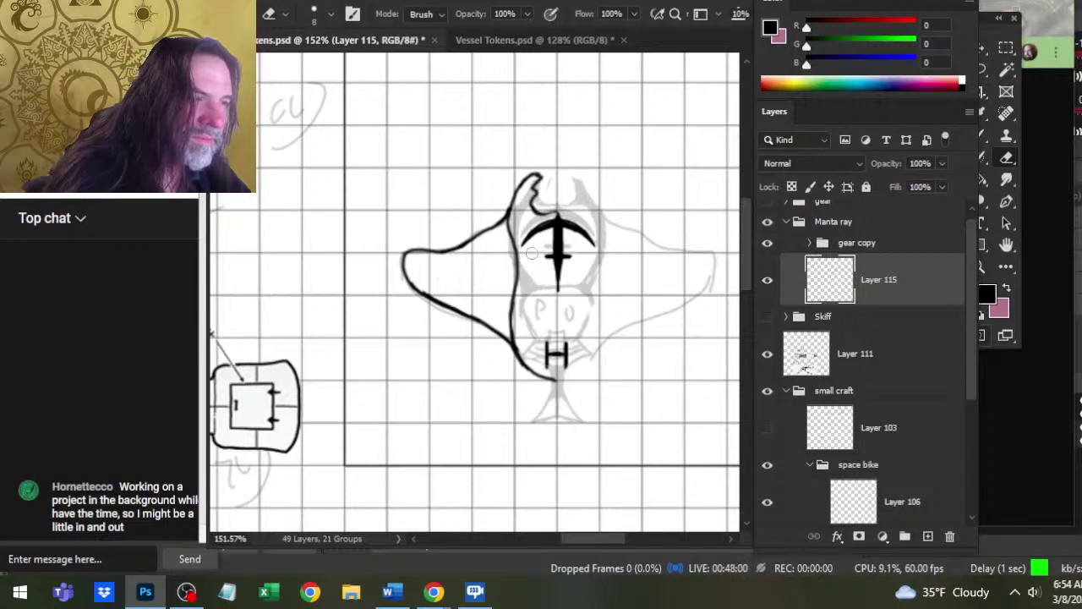
key(b)
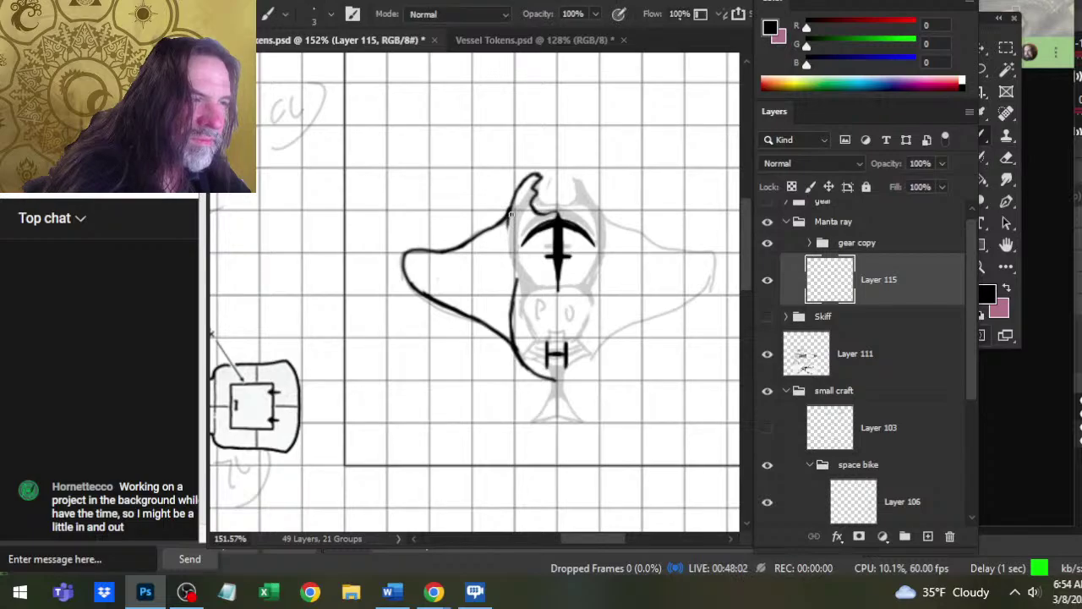
key(e)
key(b)
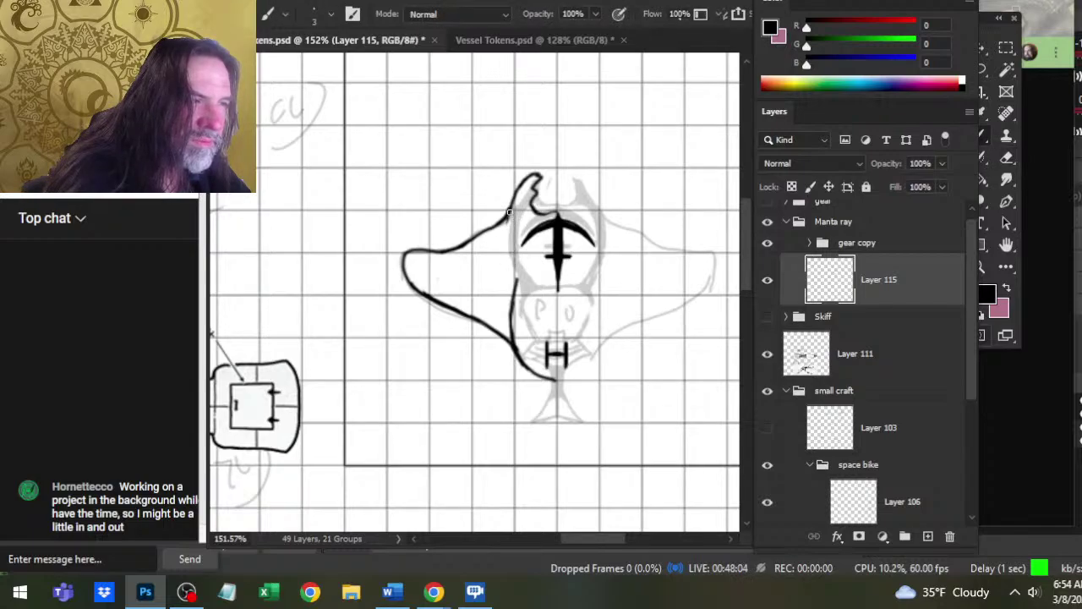
key(e)
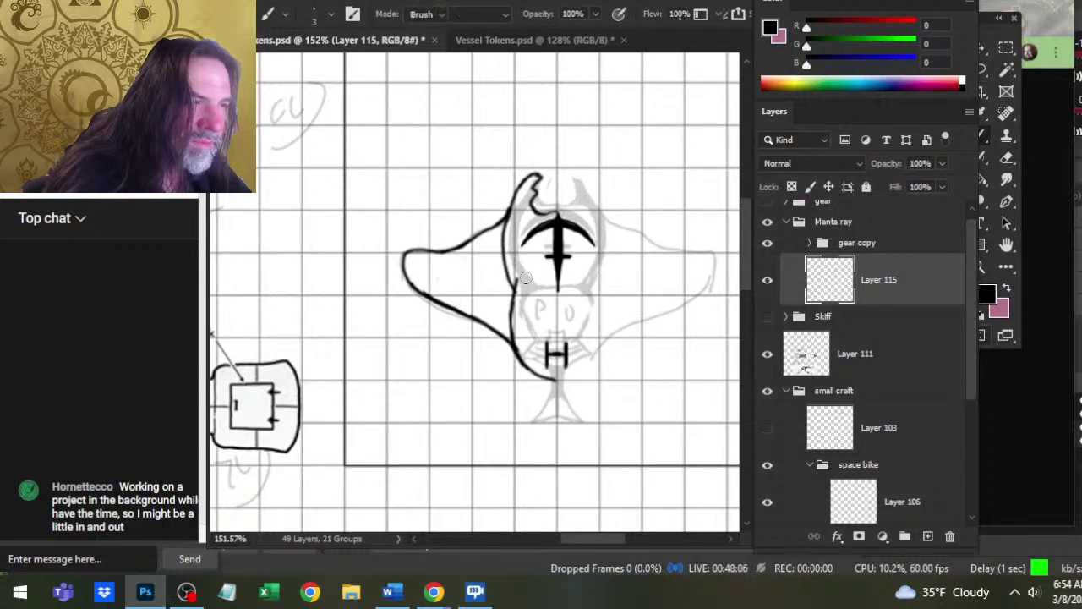
- Erase the lower part of the body's left side line and redraw it running down into the lower hull curve
drag(515, 308, 509, 298)
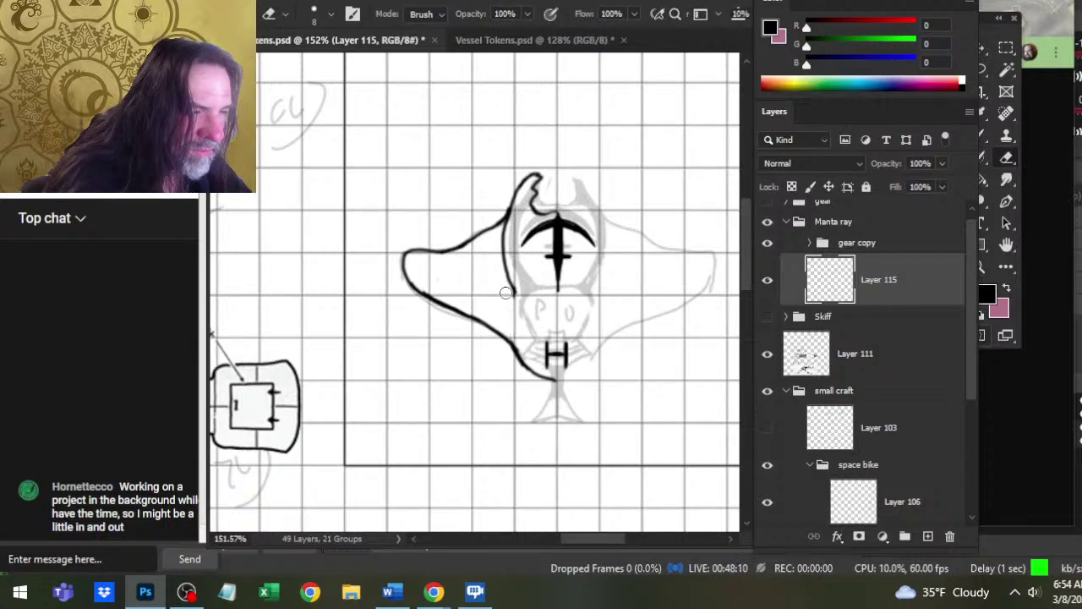
key(b)
mouse_move(513, 289)
mouse_down()
mouse_move(524, 326)
mouse_move(512, 292)
mouse_move(523, 359)
mouse_up()
key(e)
key(b)
key(e)
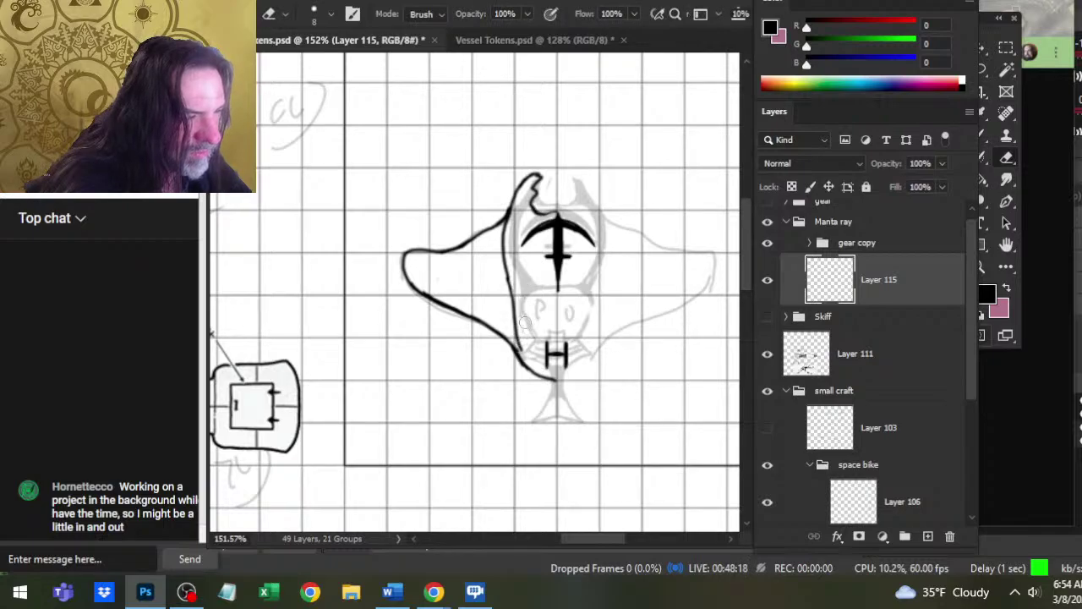
drag(525, 321, 522, 354)
key(b)
drag(513, 303, 531, 366)
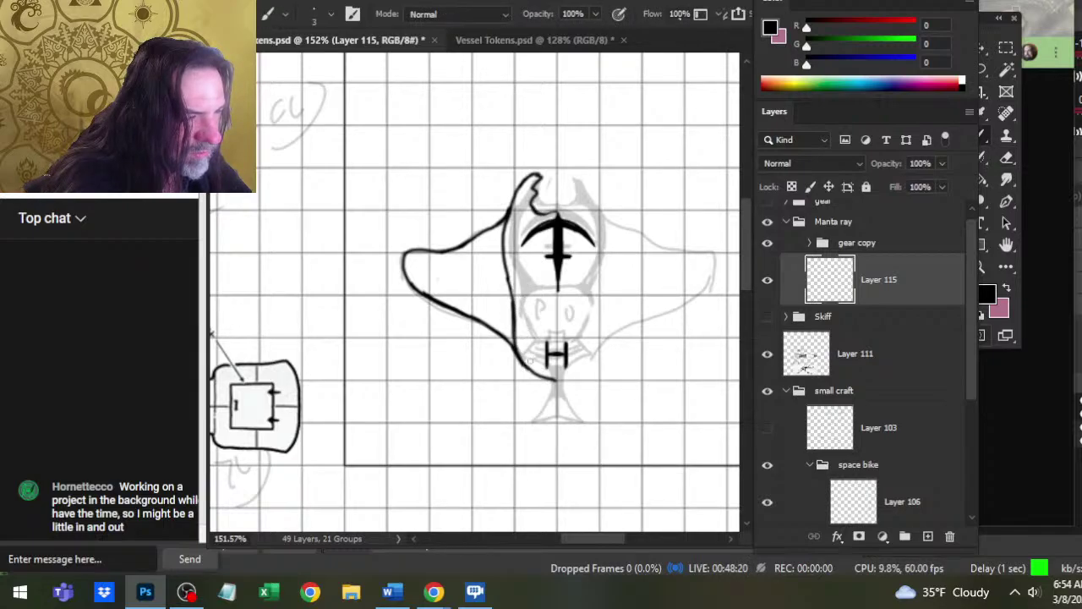
- Smooth the kink midway along the body's left side line and thicken its upper curve below the horn
key(e)
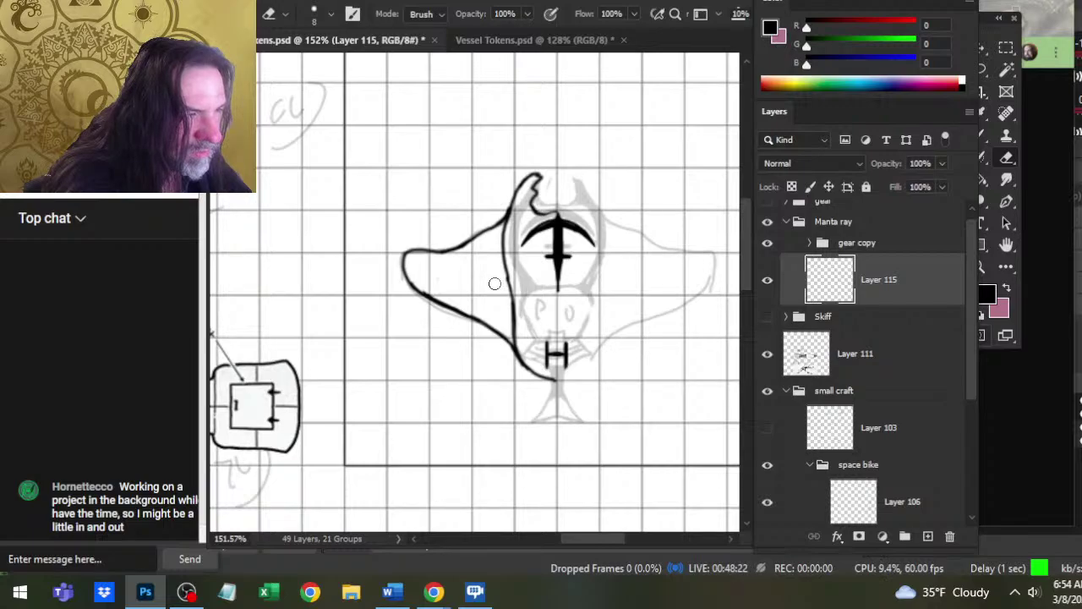
drag(500, 282, 507, 301)
key(b)
key(e)
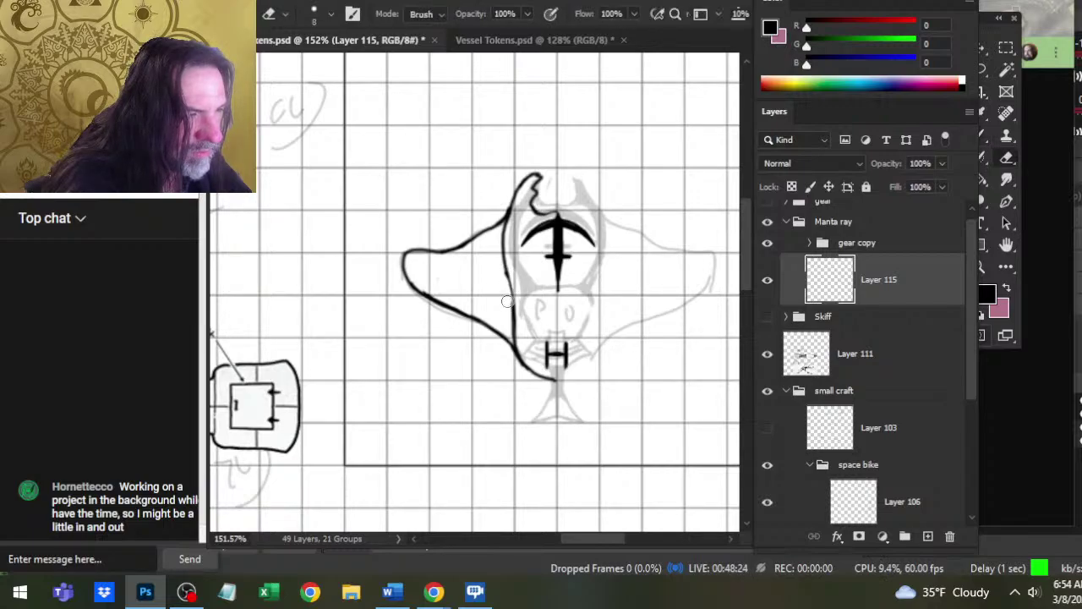
key(b)
drag(506, 264, 512, 314)
key(e)
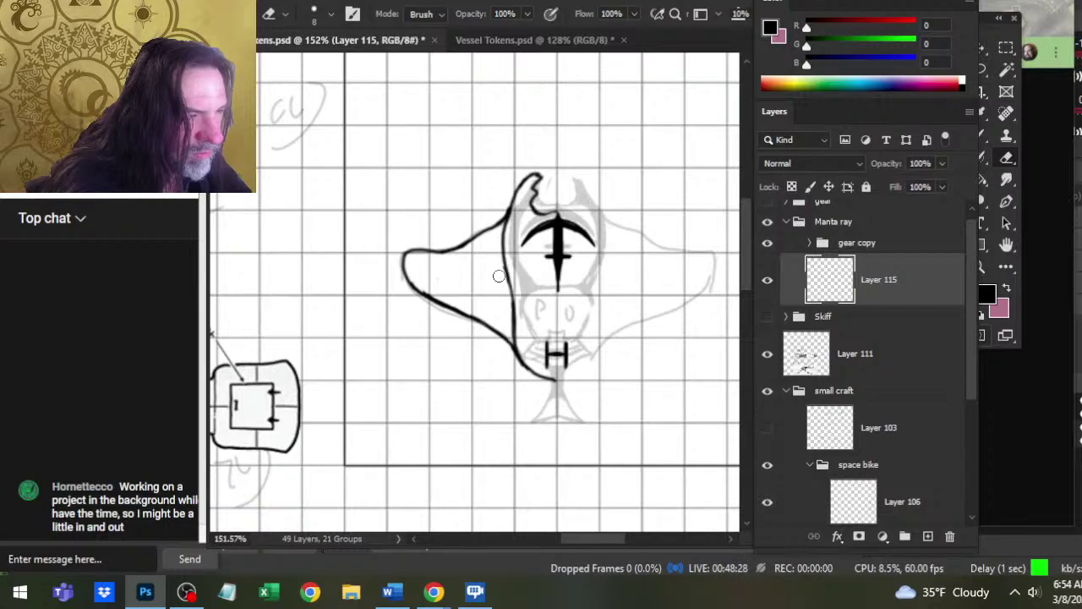
key(b)
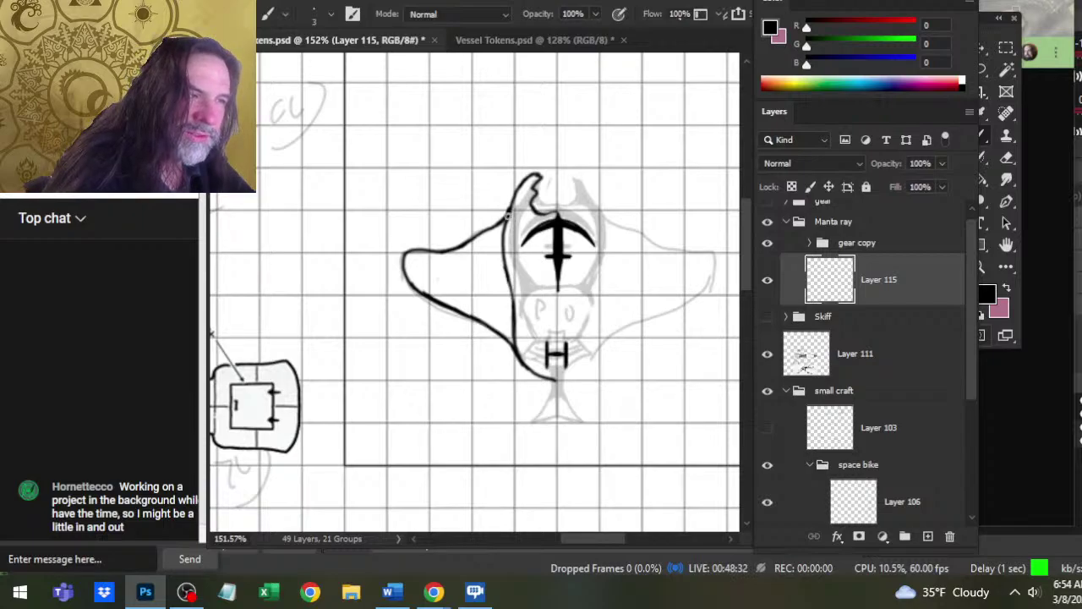
drag(508, 217, 505, 279)
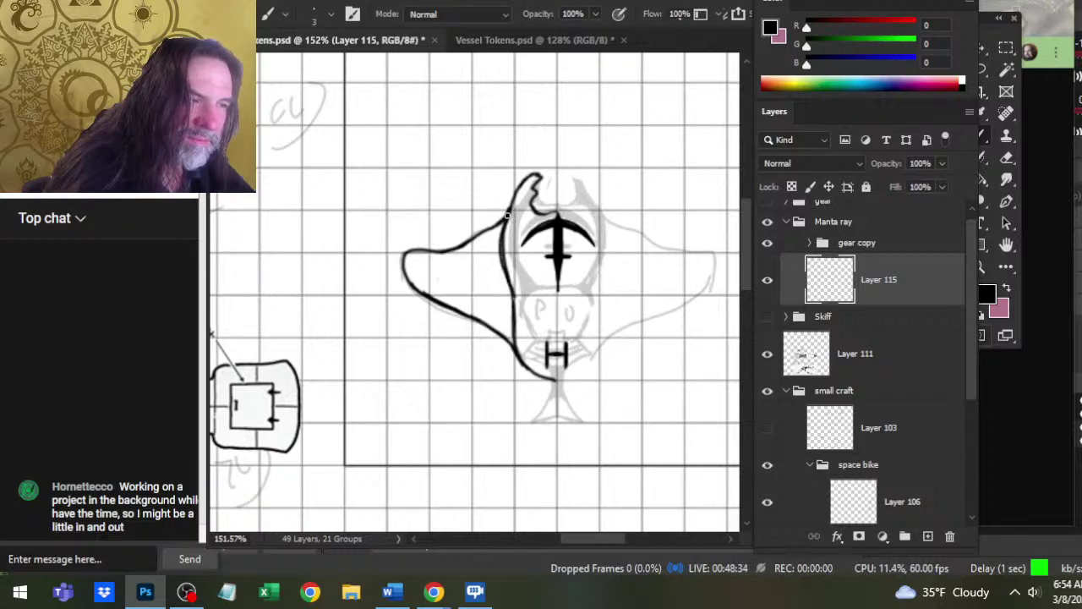
- Thicken the body's lower left line into the hull curve and trim the curve cleanly toward the tail
key(e)
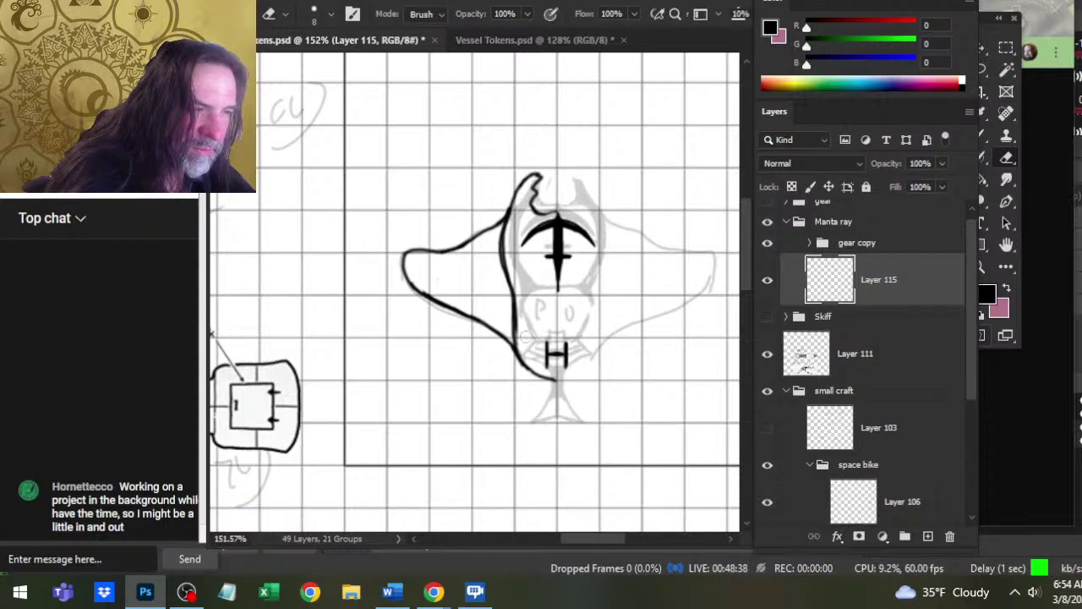
key(b)
drag(516, 313, 524, 362)
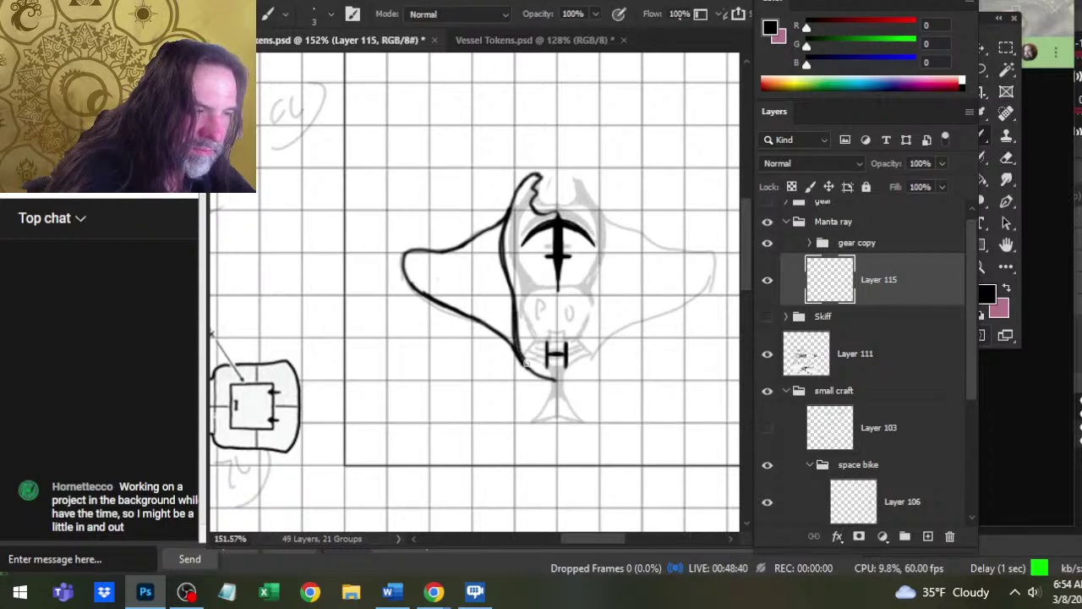
key(e)
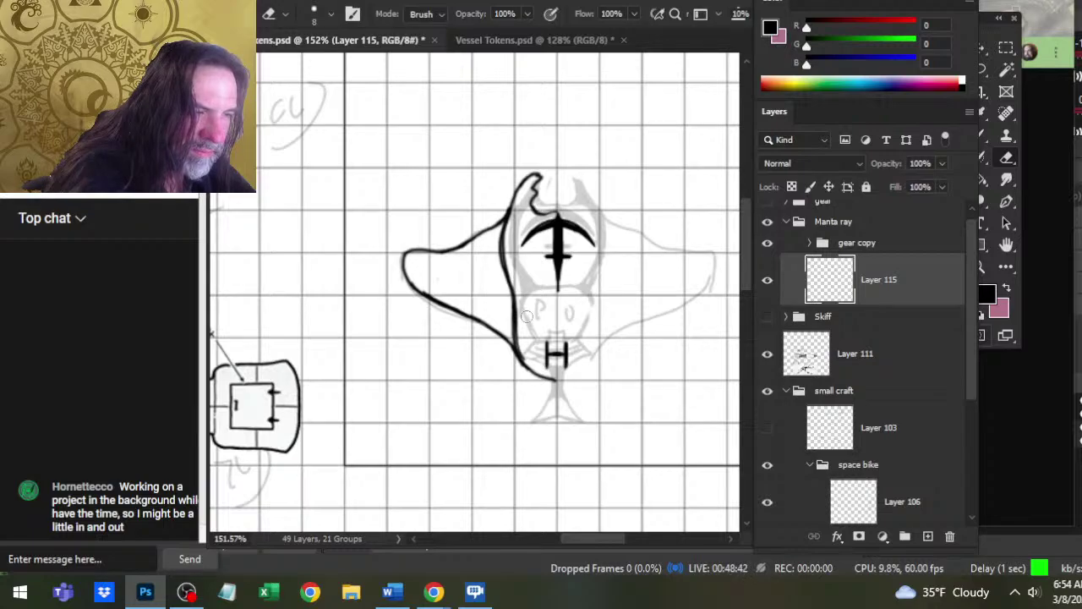
key(b)
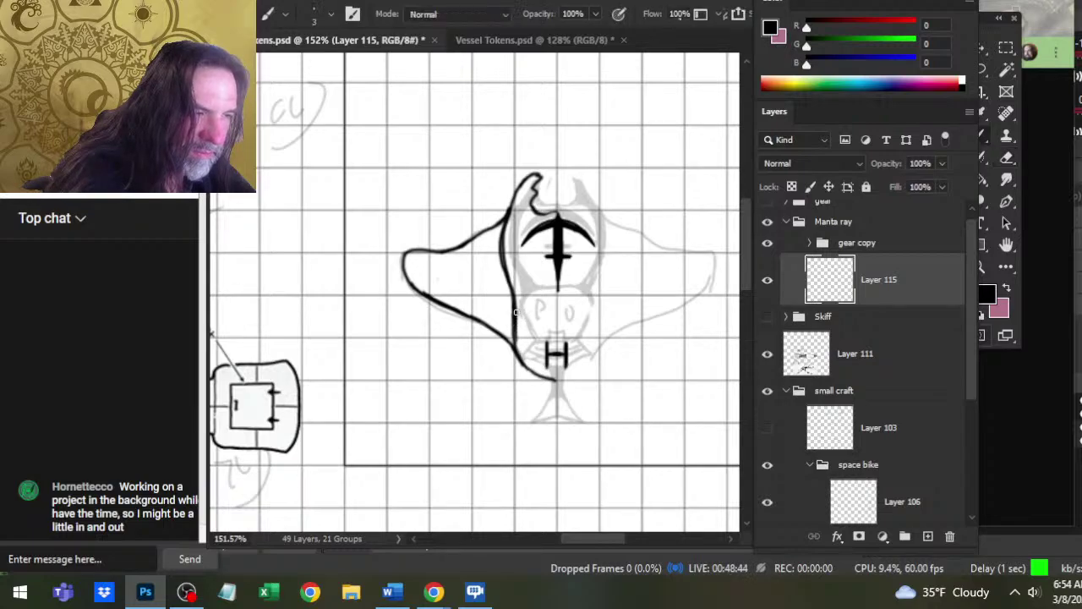
drag(516, 313, 524, 368)
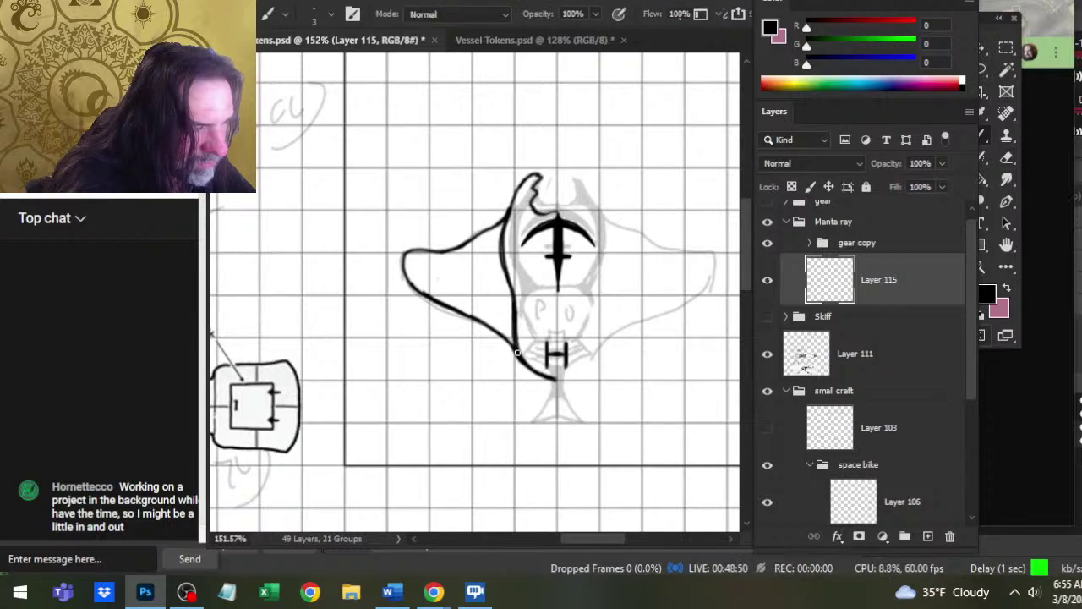
key(e)
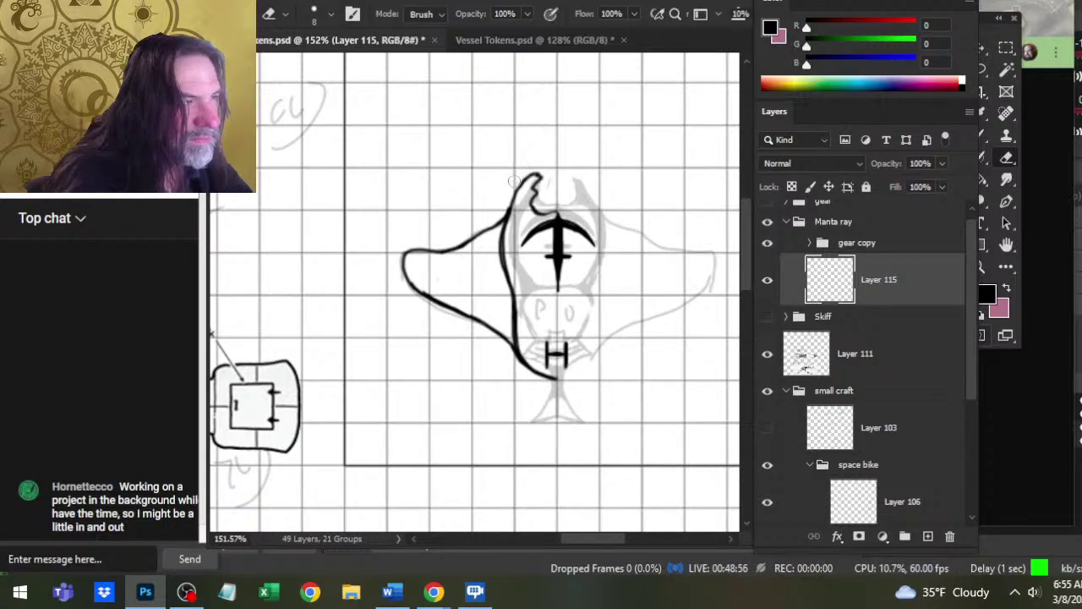
- Erase the jagged left horn and redraw it as a slim pointed horn curving inward to the head's centre, following the sketch
mouse_move(535, 173)
mouse_down()
mouse_move(505, 191)
mouse_move(539, 181)
mouse_move(534, 212)
mouse_move(549, 196)
mouse_move(519, 203)
mouse_up()
key(b)
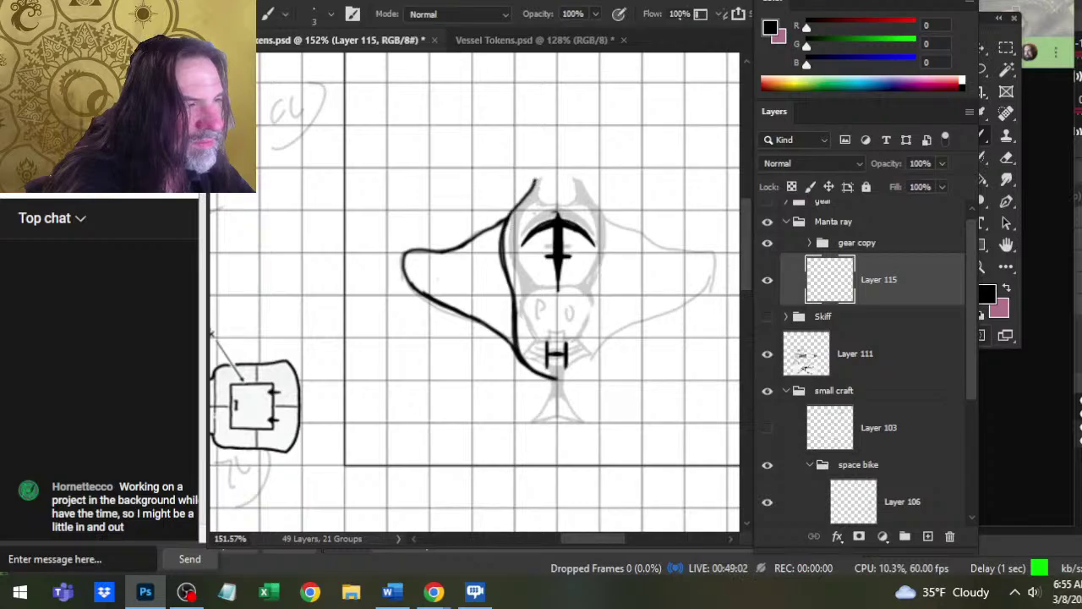
key(e)
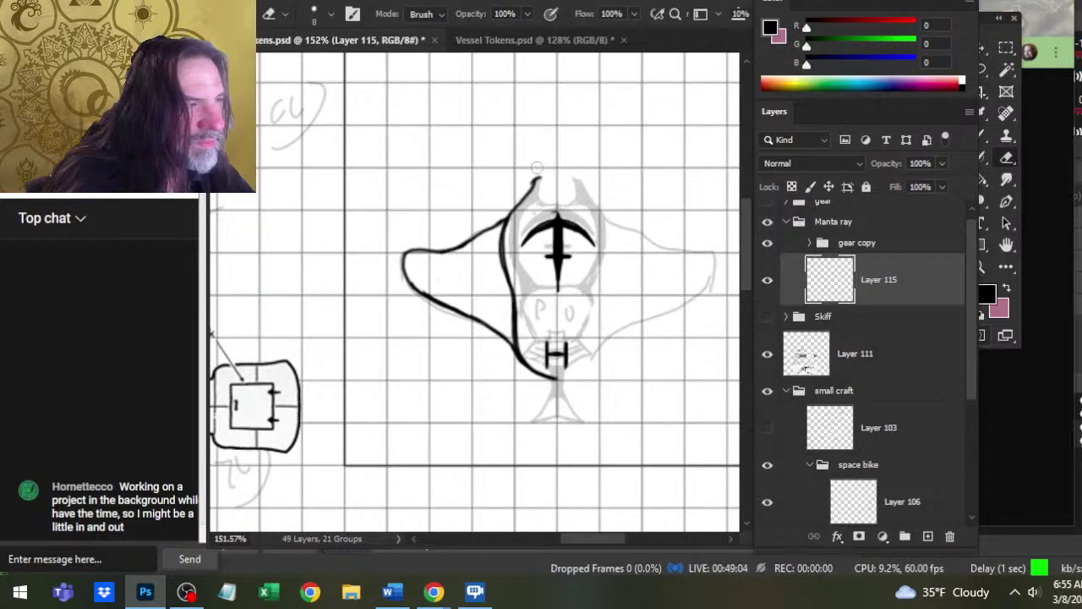
key(b)
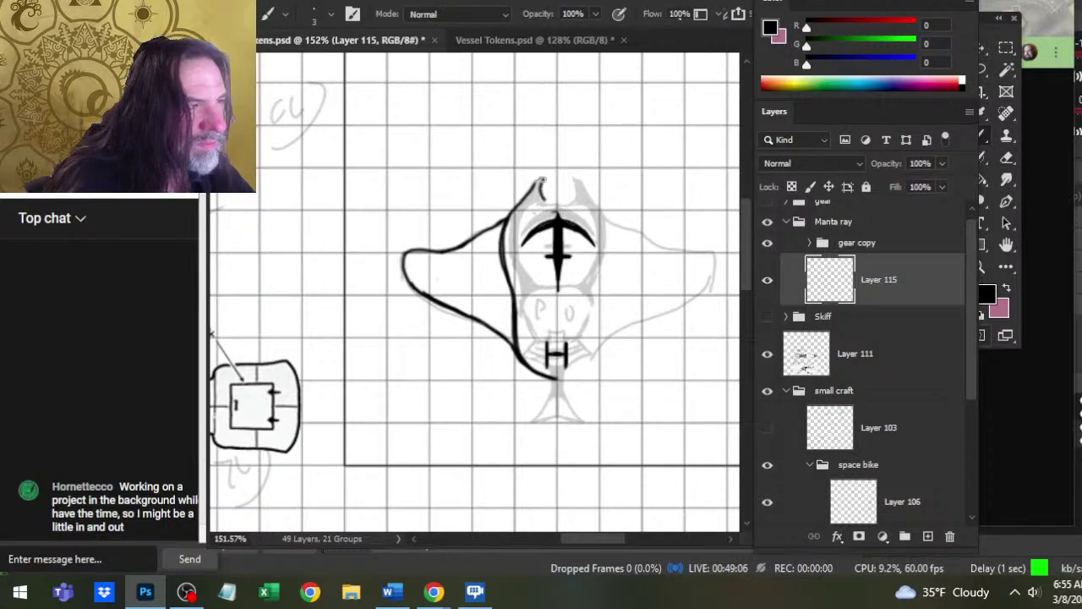
mouse_move(543, 180)
mouse_down()
mouse_move(551, 204)
mouse_move(548, 180)
mouse_up()
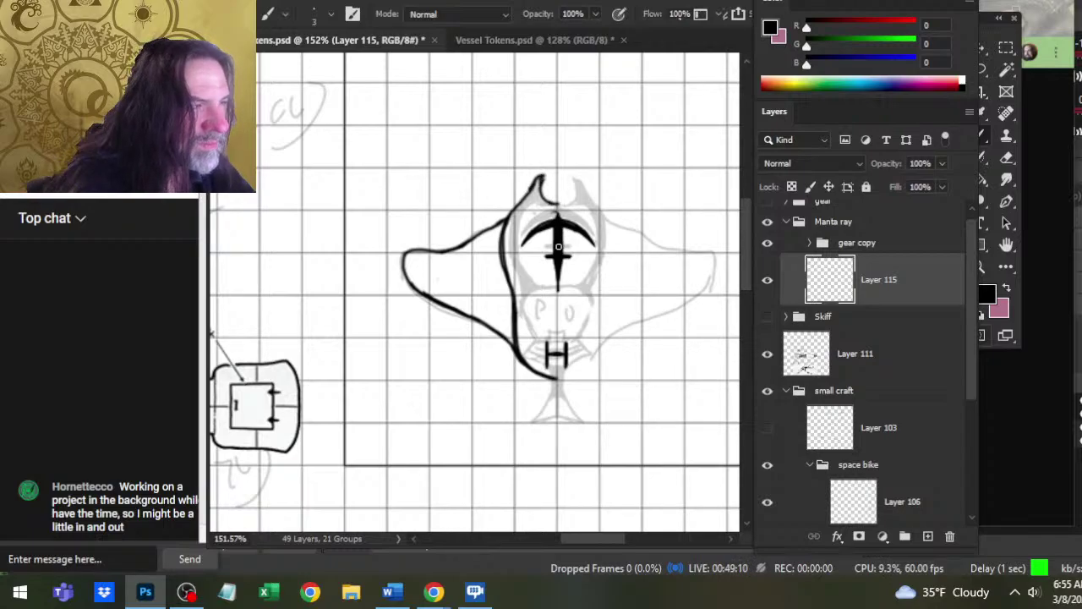
- Trim the body's upper left side line and redraw it closer to the sketch, blending it into the horn's base
key(e)
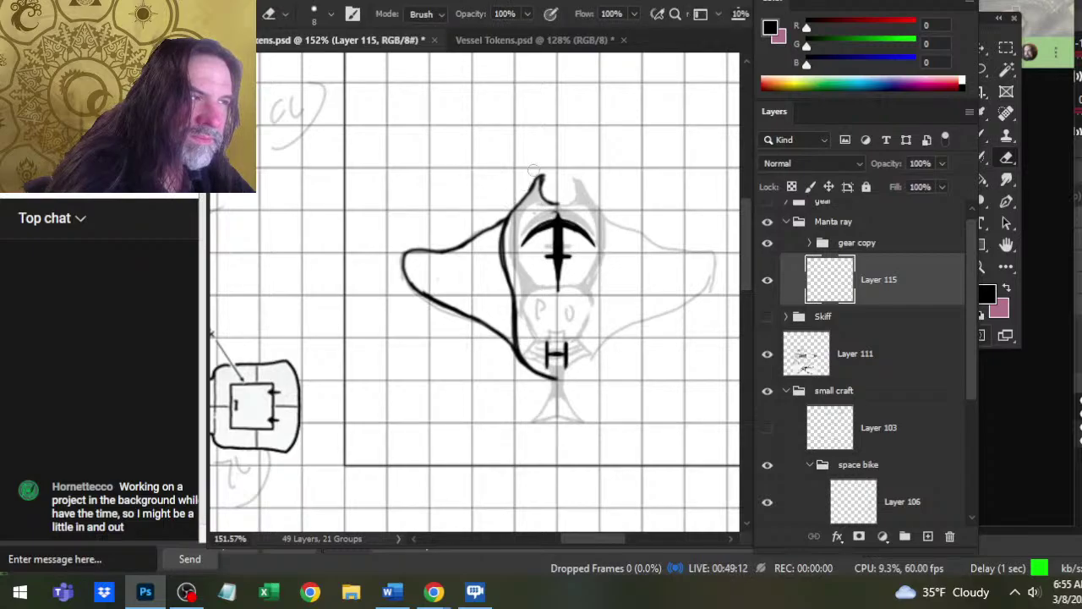
mouse_move(494, 245)
mouse_down()
mouse_move(504, 233)
mouse_move(510, 281)
mouse_move(518, 203)
mouse_up()
key(b)
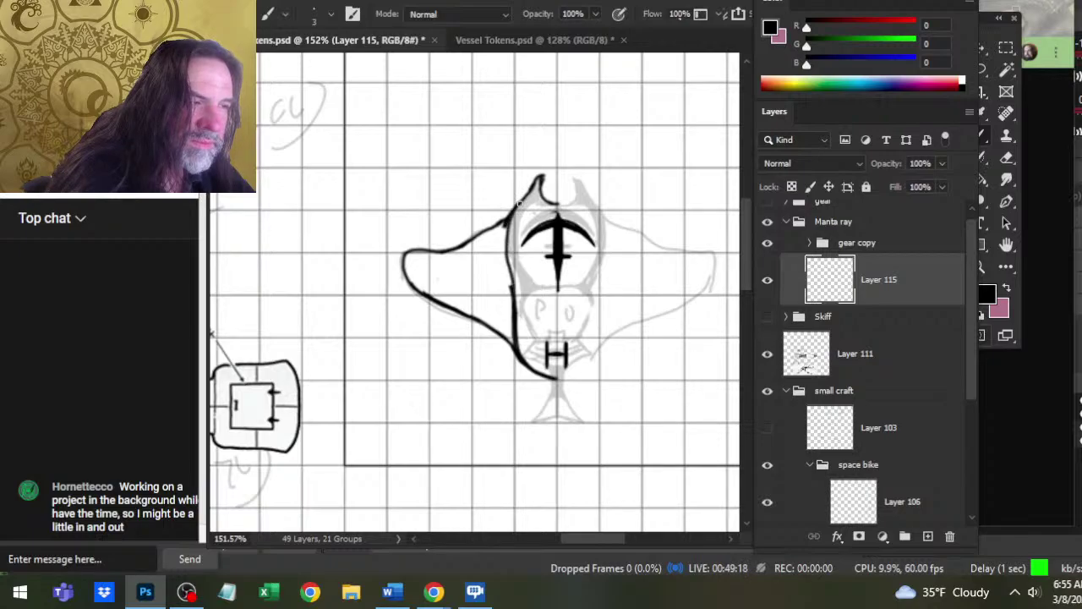
key(e)
drag(513, 288, 513, 316)
key(b)
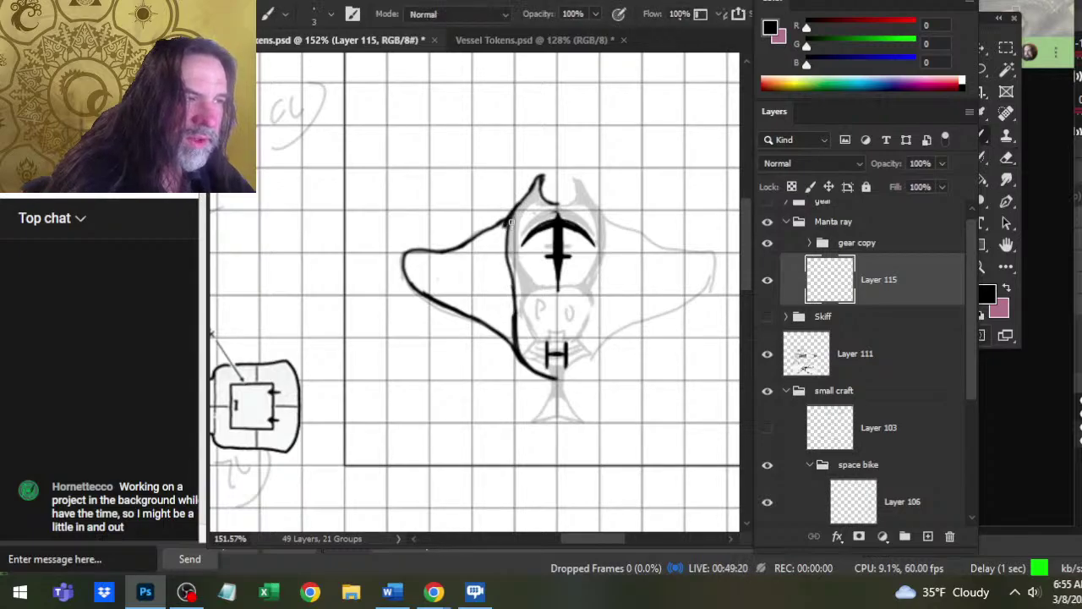
mouse_move(513, 212)
mouse_down()
mouse_move(506, 253)
mouse_move(507, 230)
mouse_up()
- Clean up the junction of left wing and body and redraw the wing's front edge leading into it
key(e)
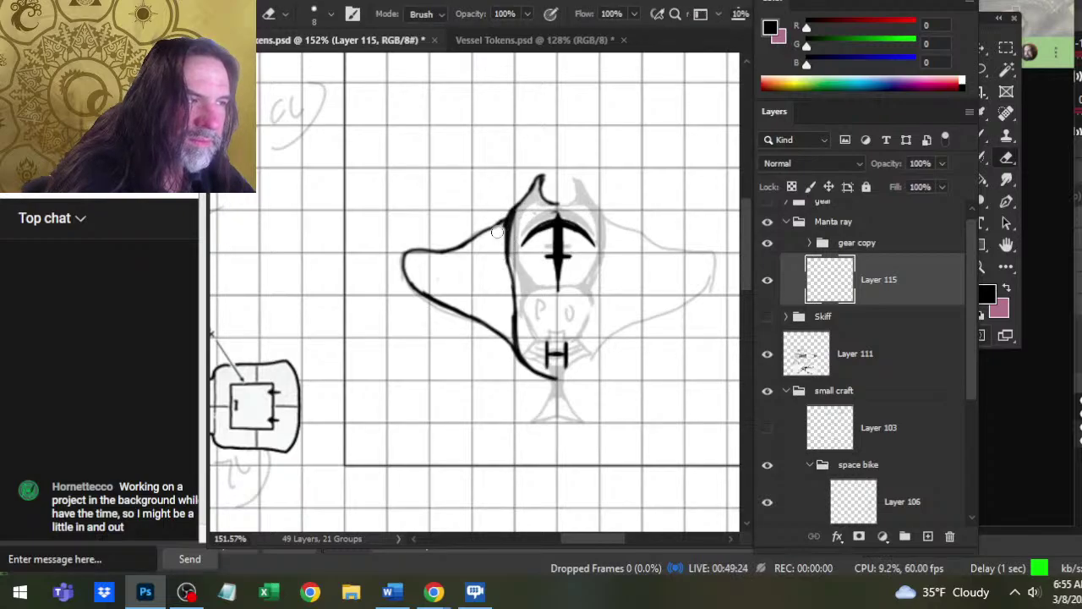
key(b)
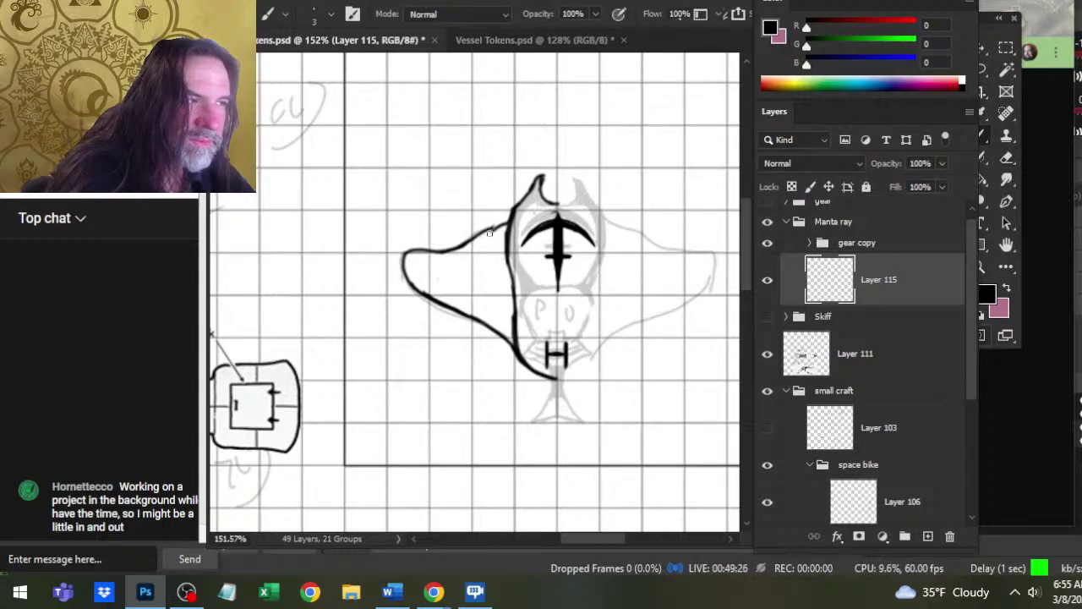
mouse_move(492, 231)
mouse_down()
mouse_move(512, 217)
mouse_move(464, 245)
mouse_up()
key(e)
key(b)
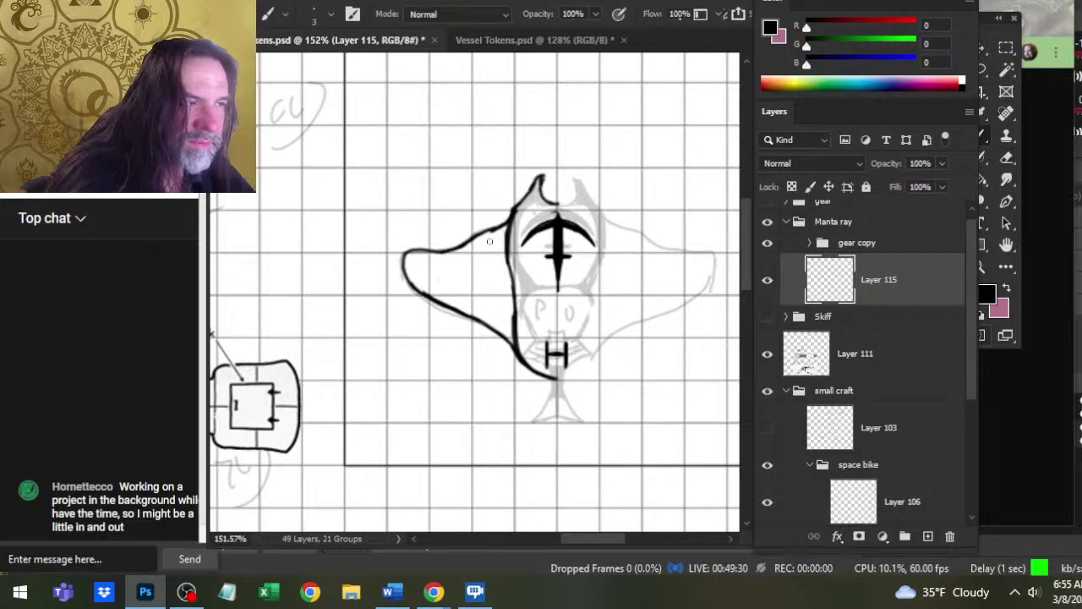
- Fill the enclosed left wing area with solid black using the Paint Bucket
key(e)
key(g)
click(490, 259)
key(b)
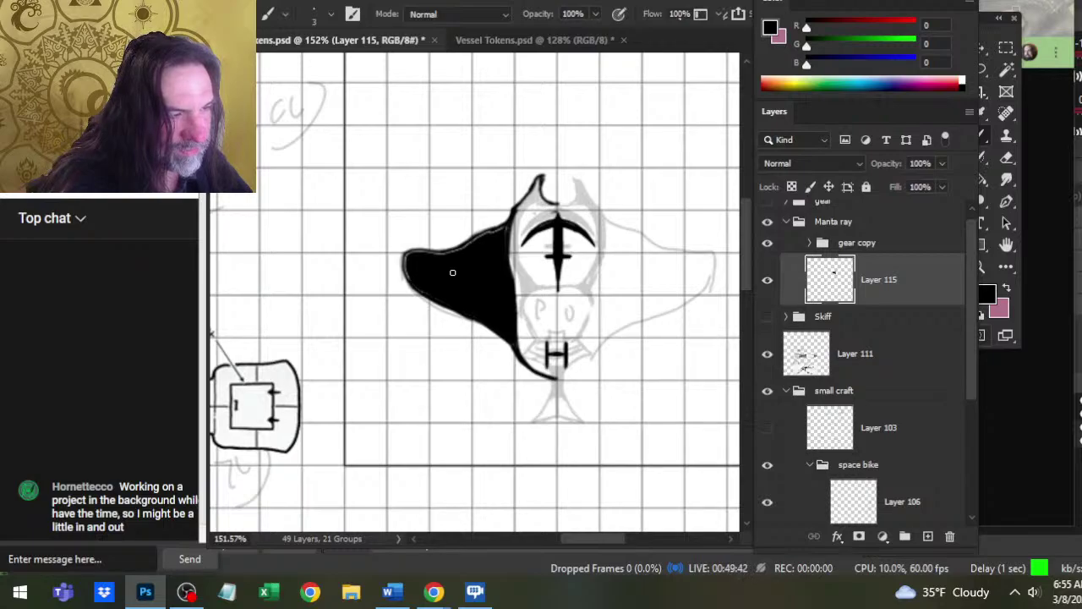
- Trim the filled left wing's rear edge into a slimmer curve and reshape the wingtip with a rounded black outline
key(e)
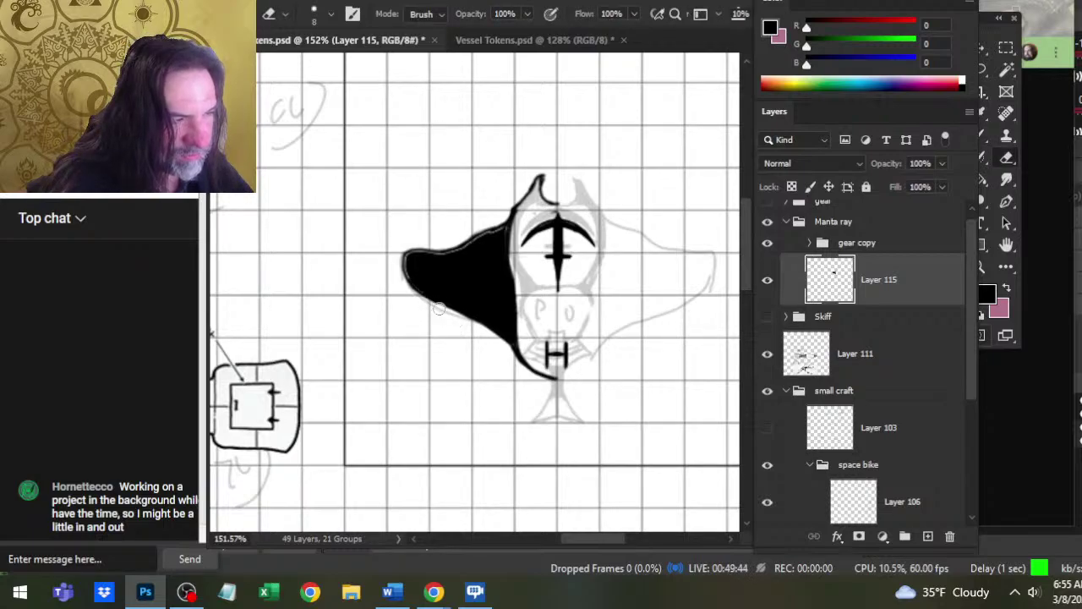
drag(484, 338, 416, 288)
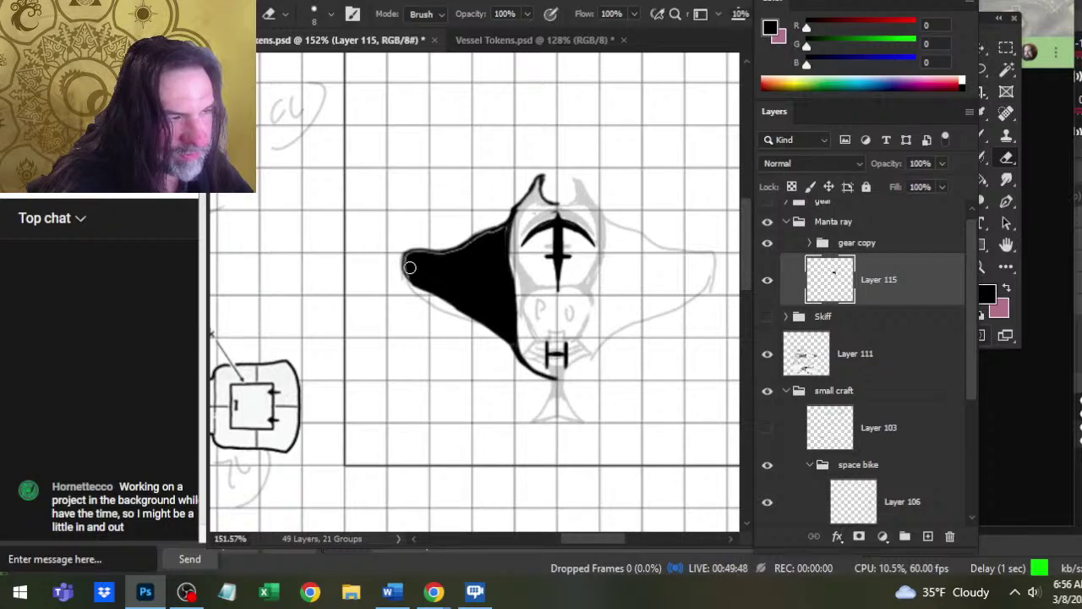
key(b)
mouse_move(405, 260)
mouse_down()
mouse_move(427, 293)
mouse_move(408, 277)
mouse_up()
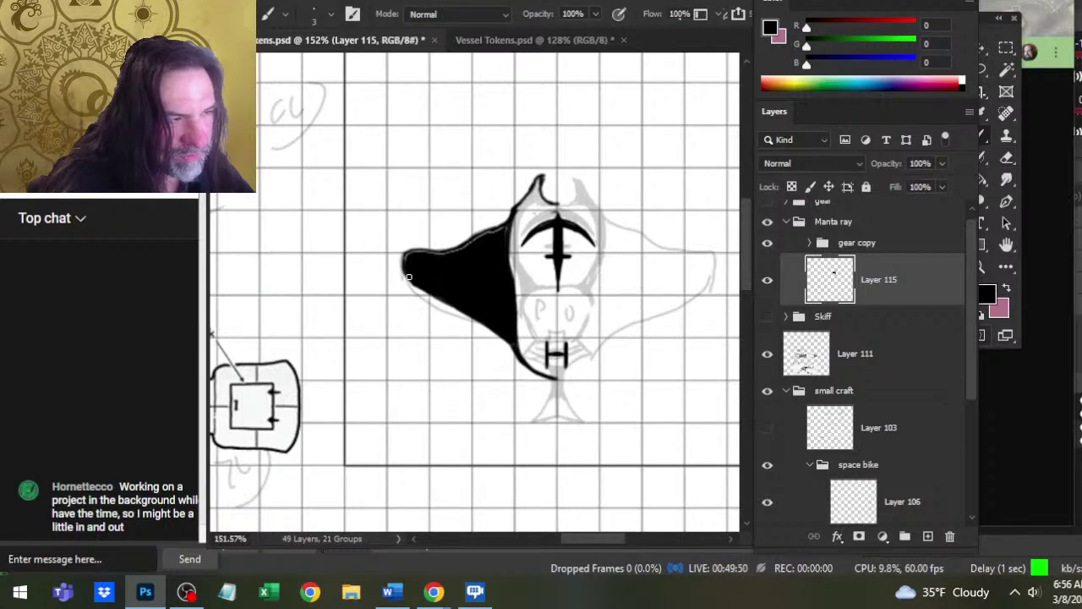
key(e)
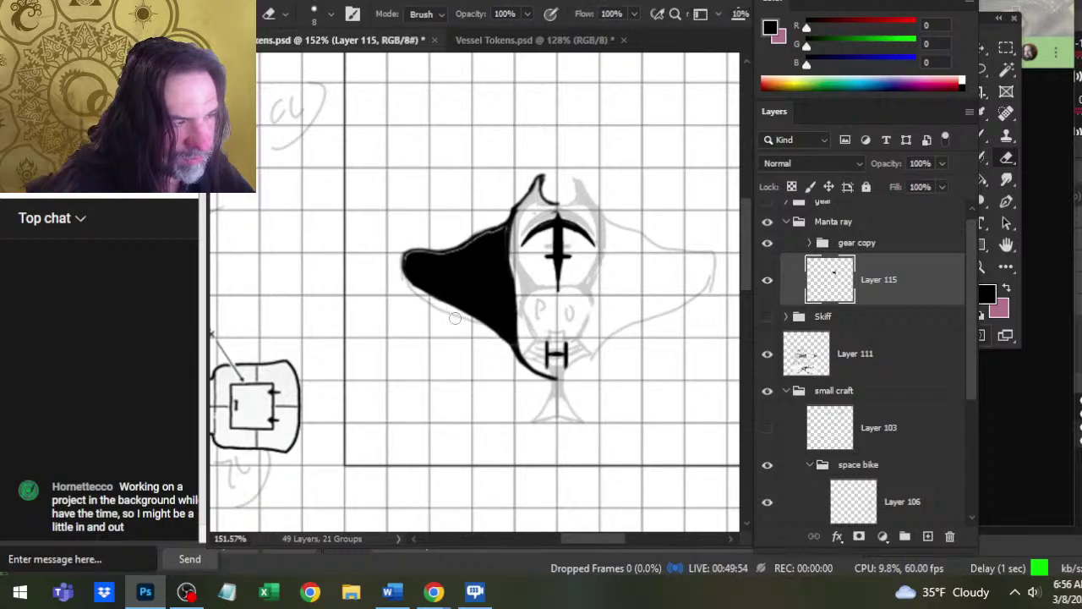
key(b)
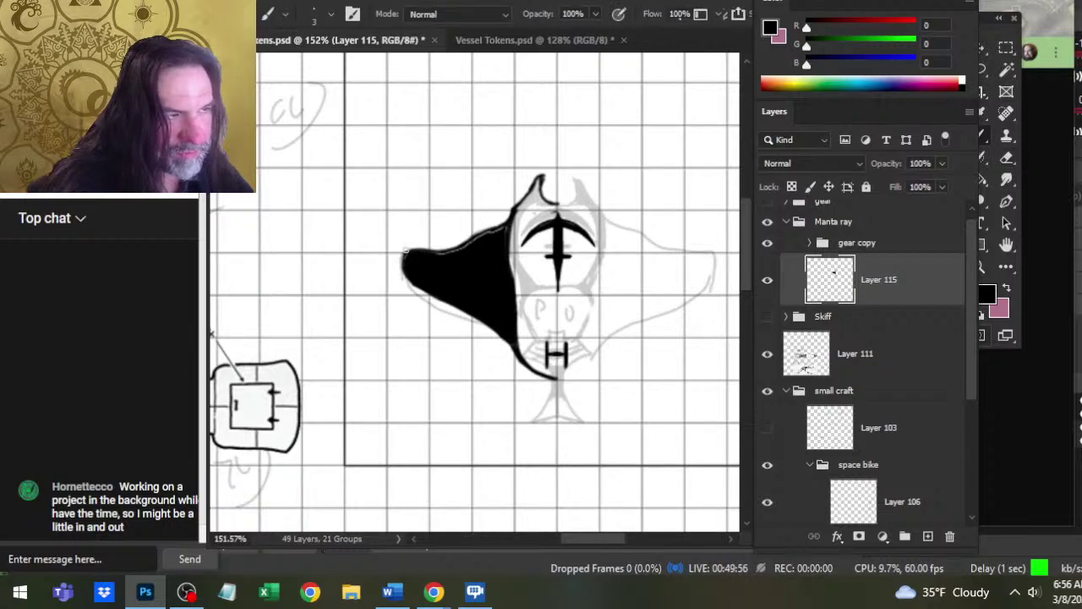
key(e)
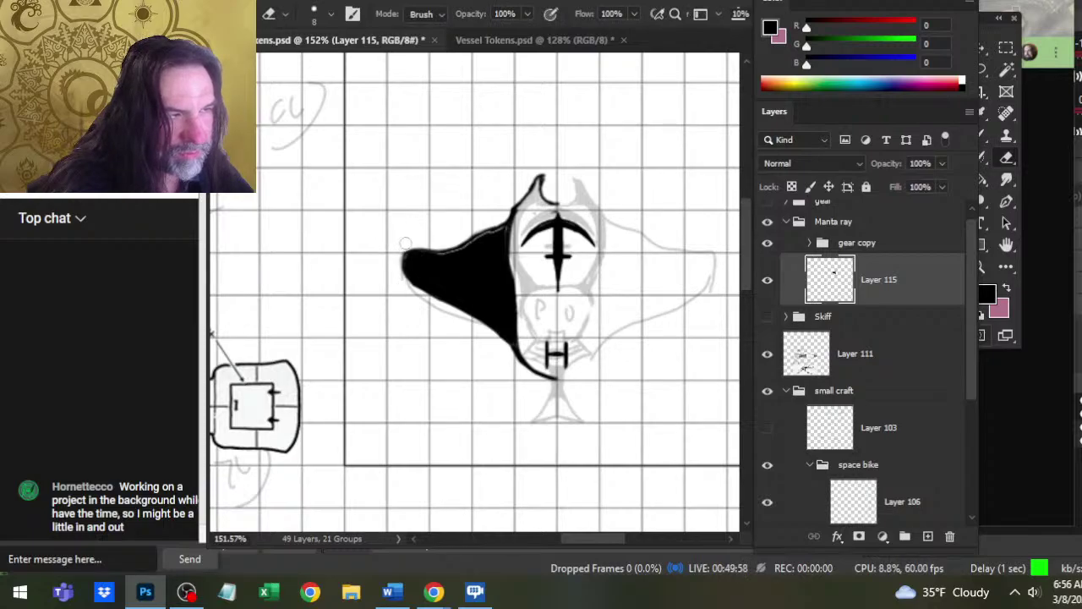
- Trim the left wingtip's outline and extend it slightly outward with a rounded black edge, closing the light seam on the front edge
mouse_move(406, 243)
mouse_down()
mouse_move(442, 246)
mouse_move(394, 252)
mouse_move(413, 289)
mouse_up()
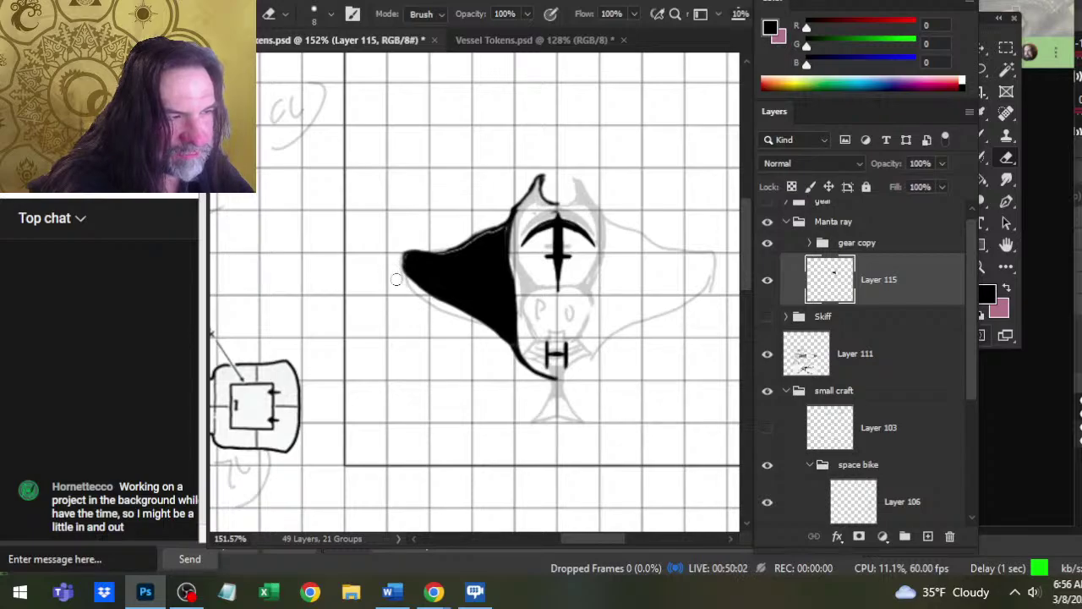
key(b)
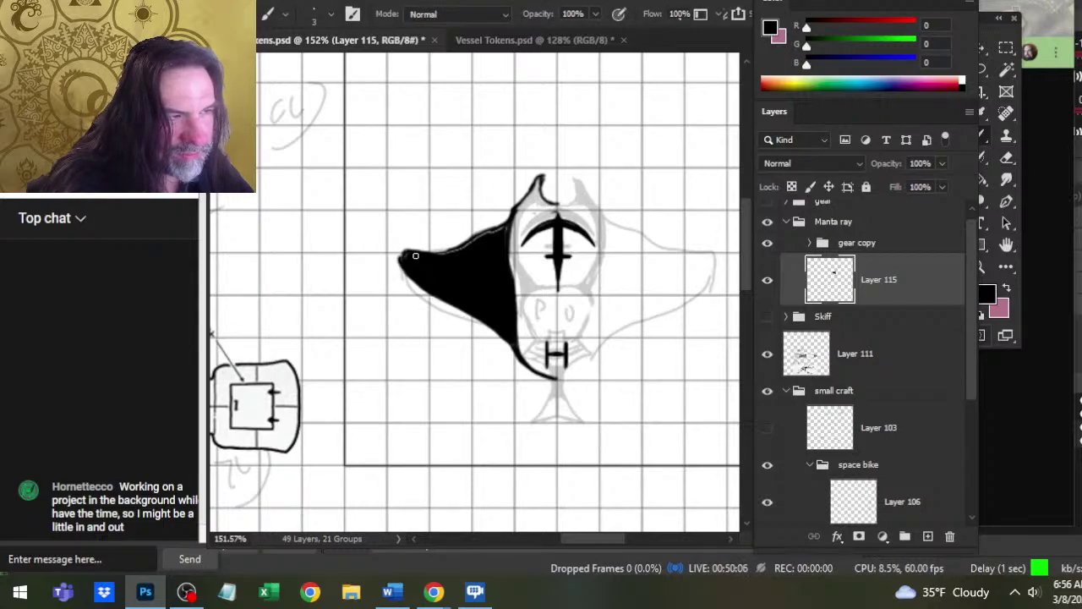
drag(403, 251, 415, 256)
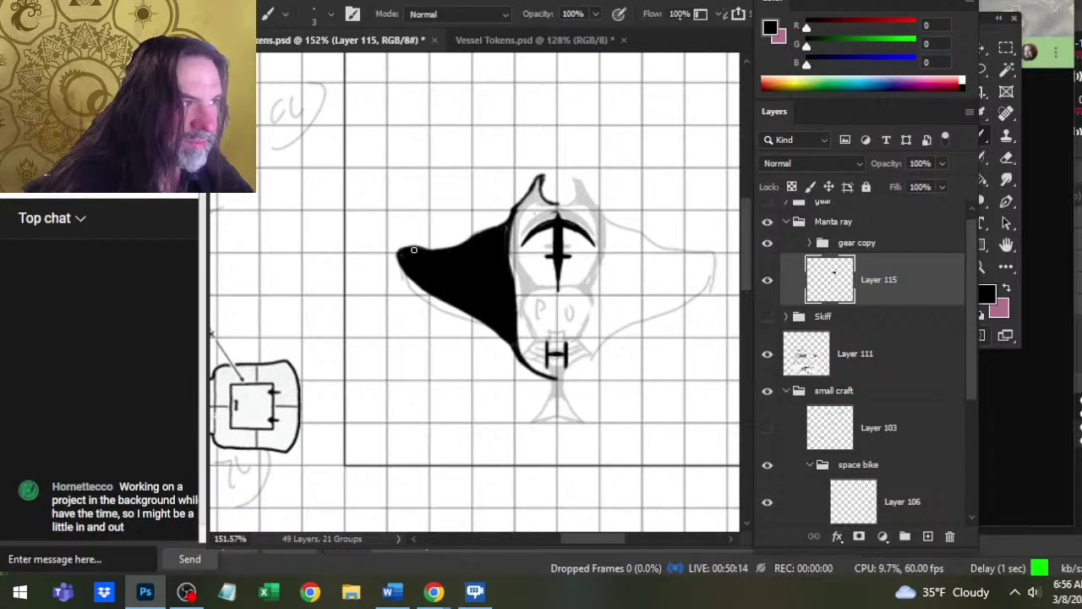
- Smooth the left wing's front edge into the horn line by alternately erasing and inking the junction with the body
key(e)
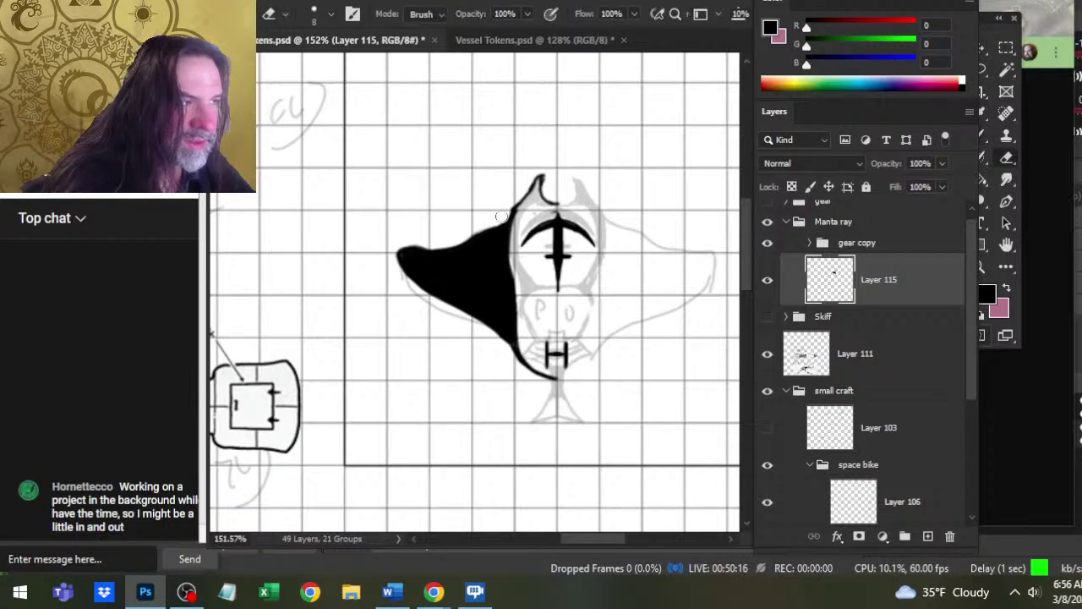
key(b)
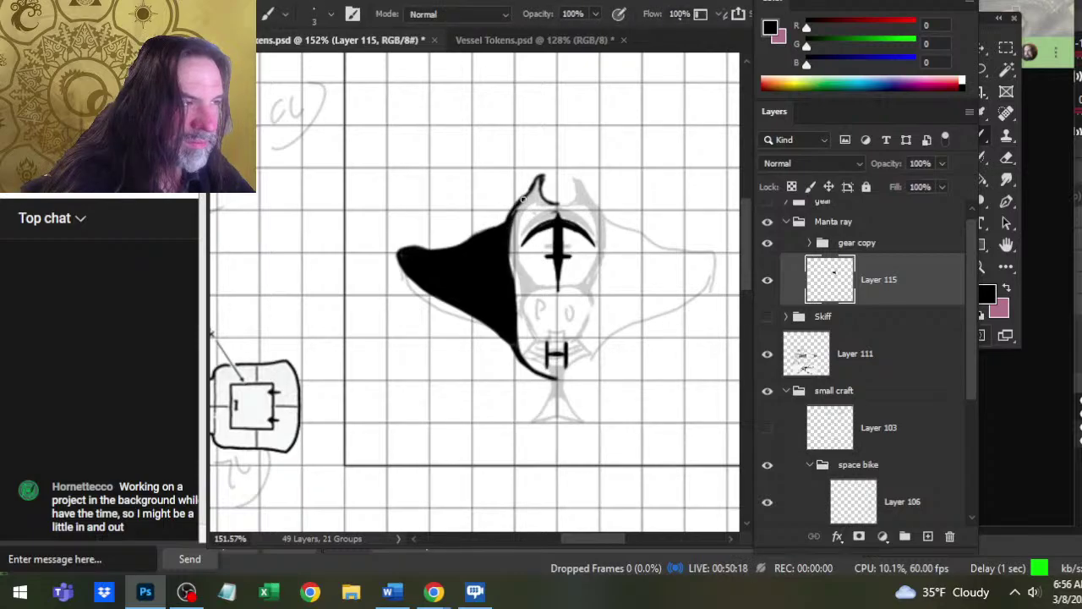
key(e)
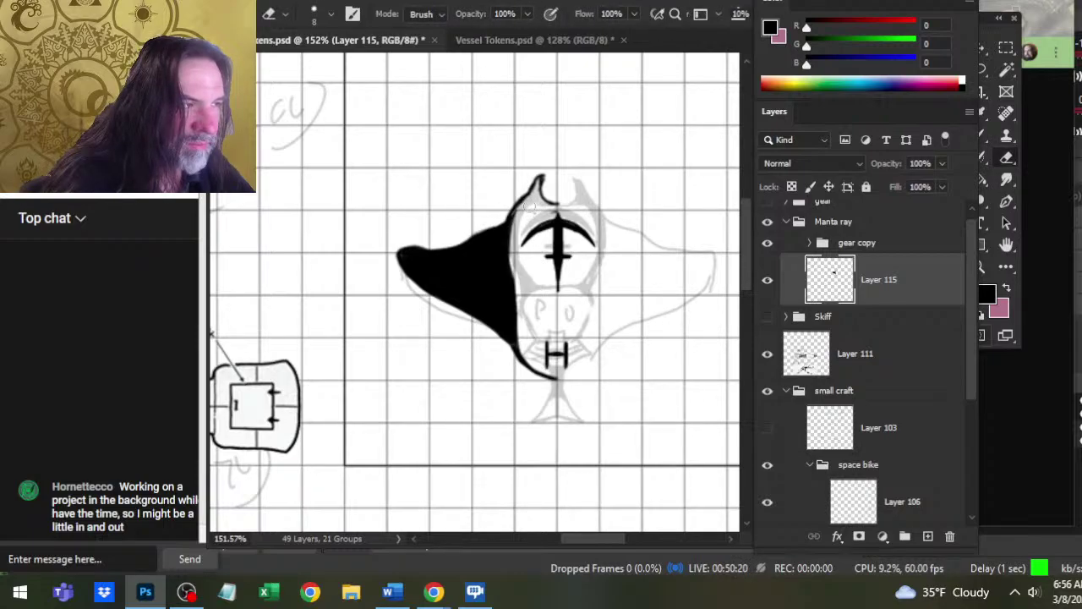
key(b)
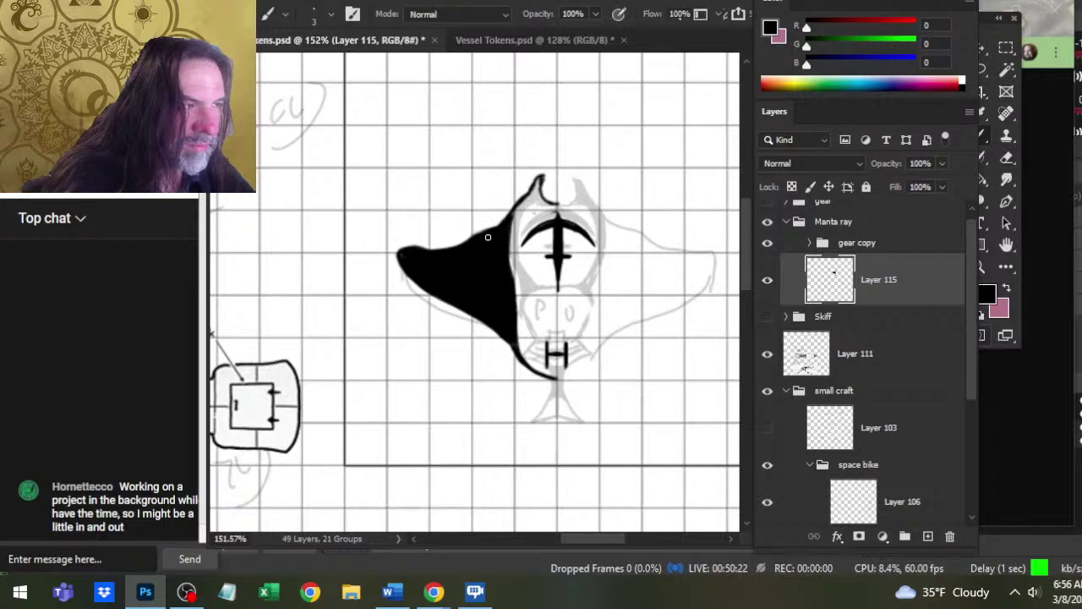
key(e)
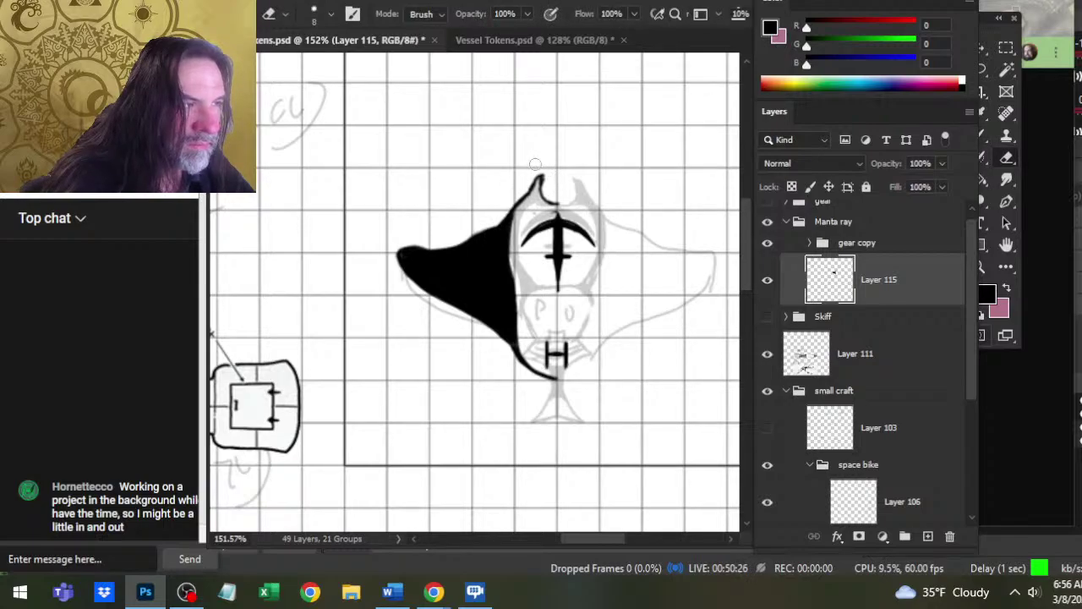
key(b)
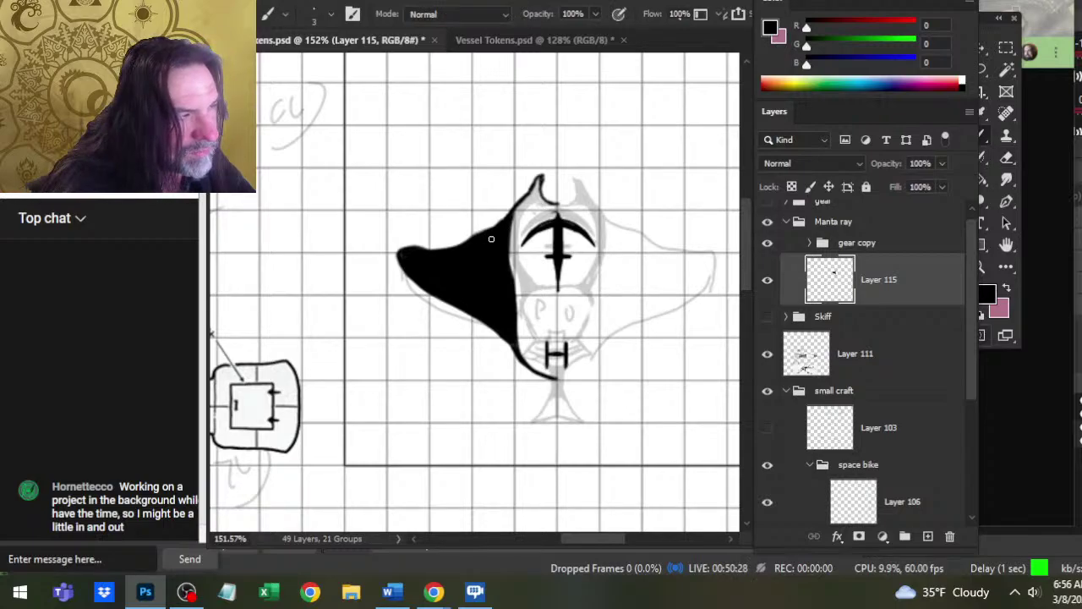
key(e)
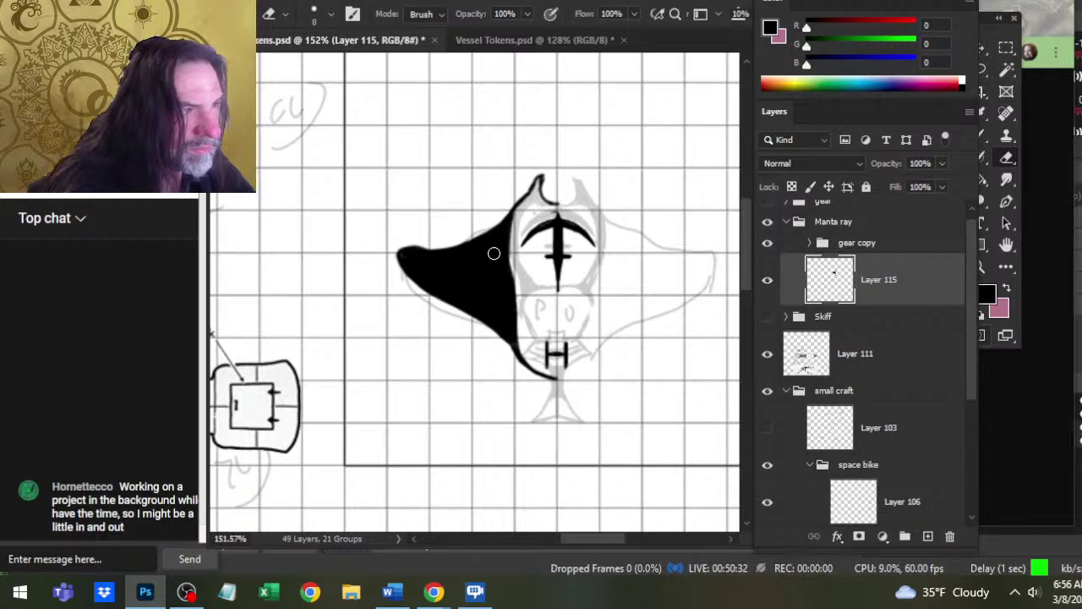
- Widen the black left wing toward the body by inking along its inner edge up to the horn's base
key(b)
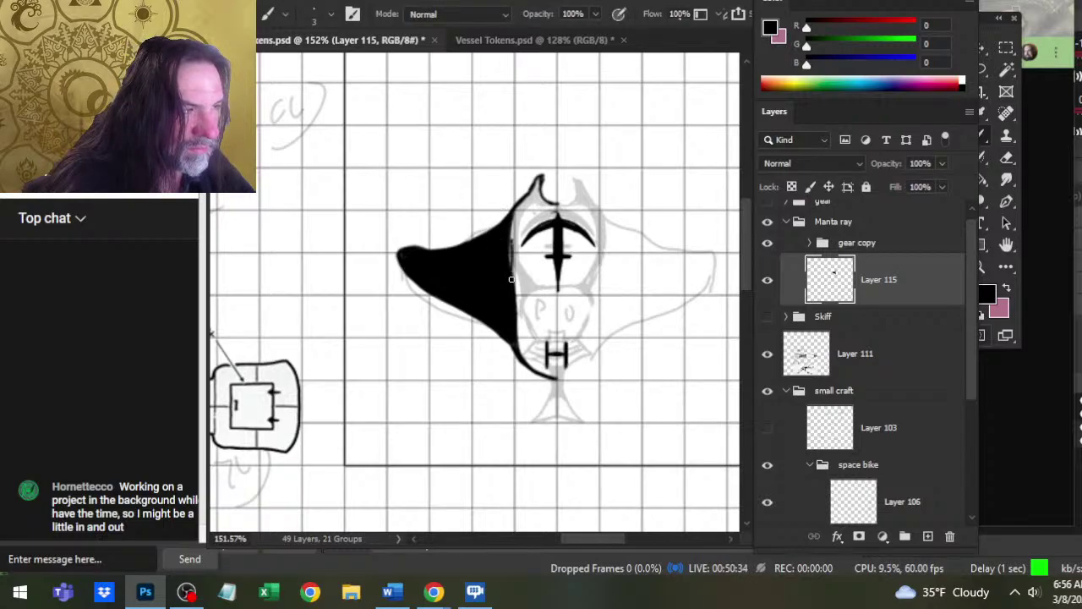
drag(511, 279, 515, 218)
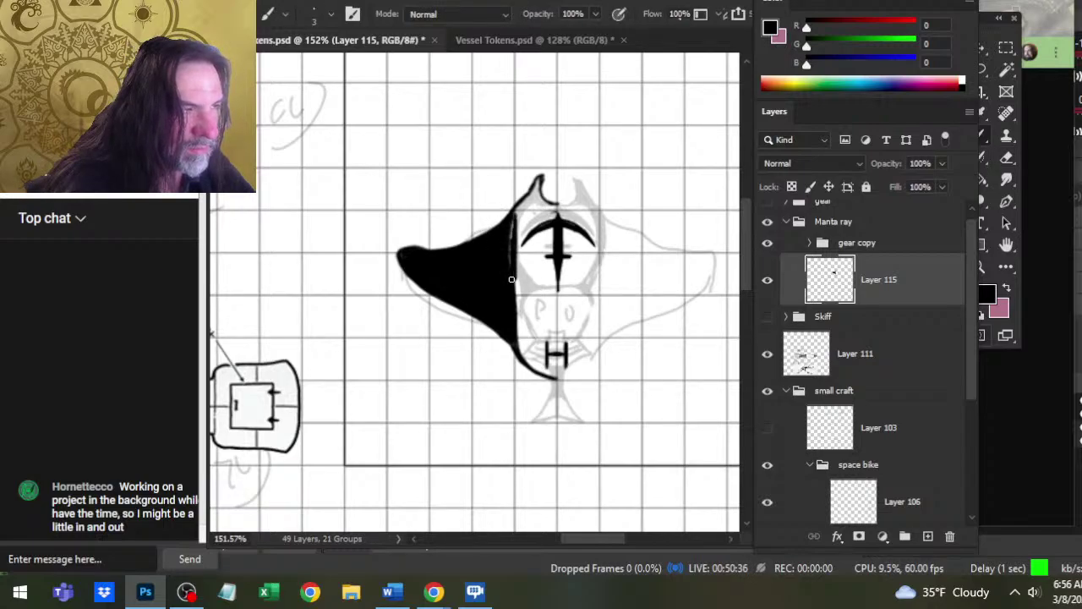
drag(512, 279, 511, 225)
- Trim the left wing's inner edge to a clean vertical line with straight eraser strokes down the body side
key(e)
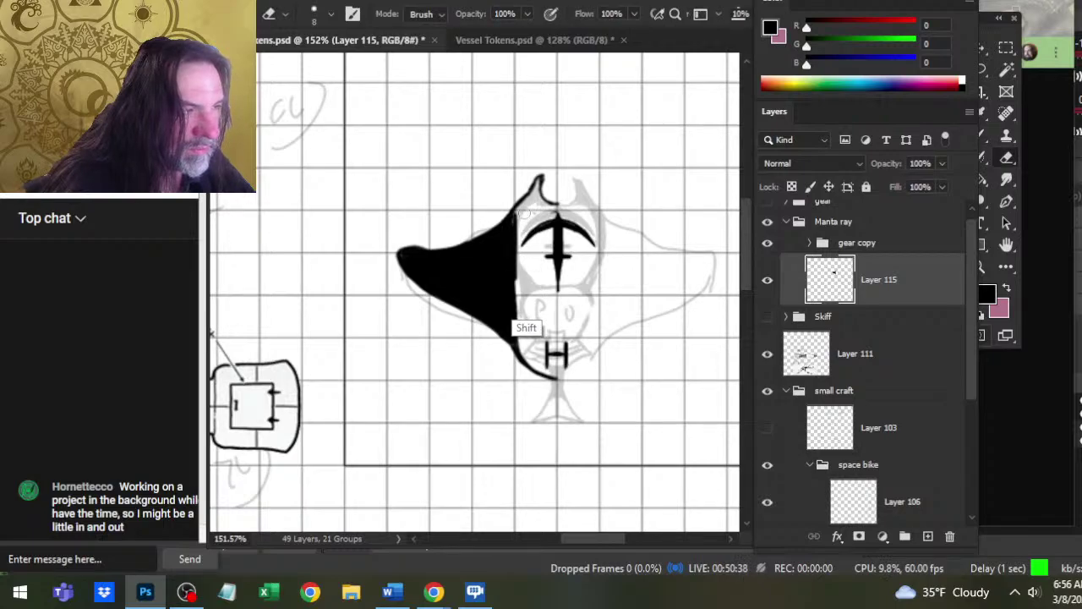
click(524, 219)
shift+click(523, 252)
shift+click(526, 294)
shift+click(524, 228)
shift+click(523, 306)
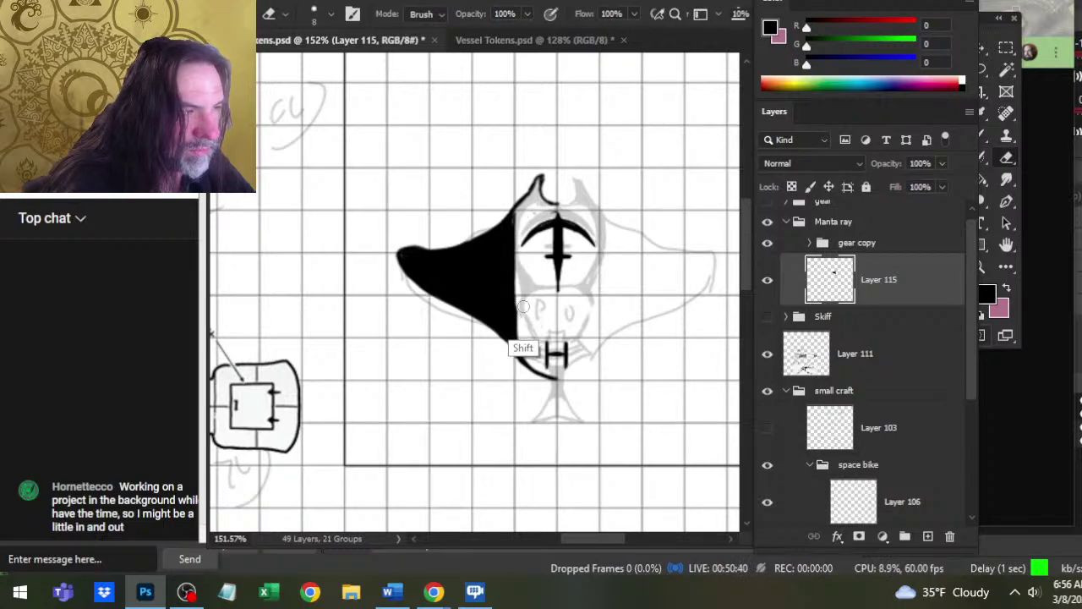
key(b)
key(e)
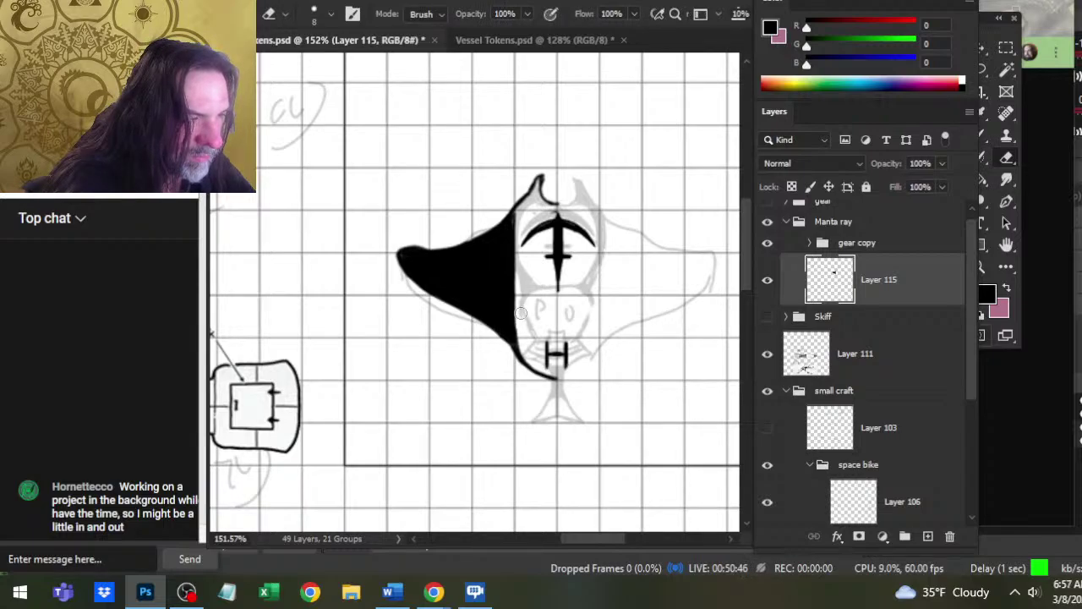
- Ink a curve closing the left horn's base, fill the enclosed horn solid black with the Paint Bucket, and clean up its lower edge
key(b)
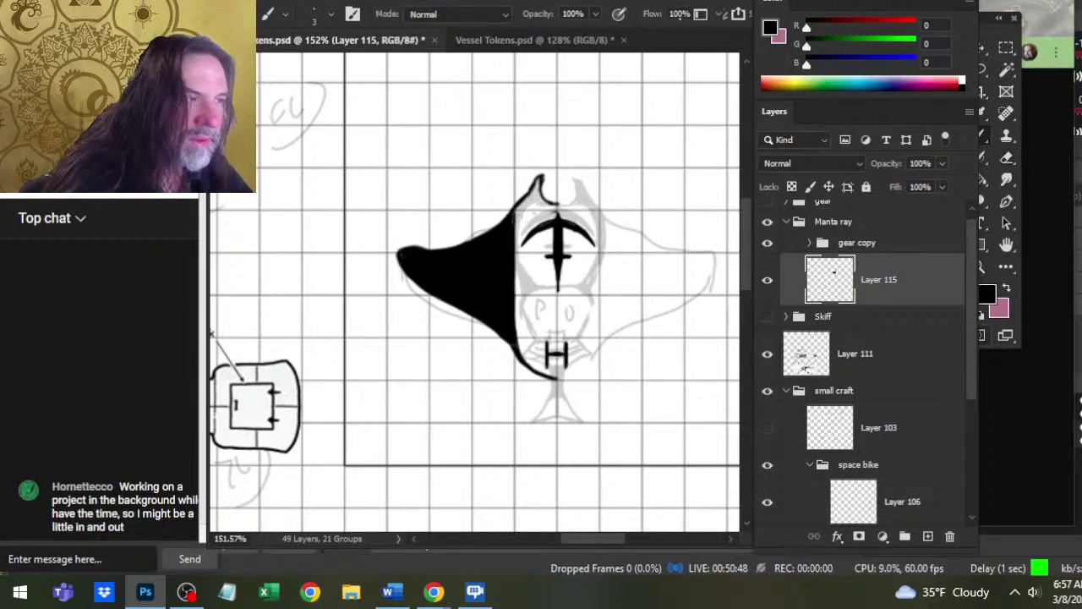
drag(511, 218, 522, 209)
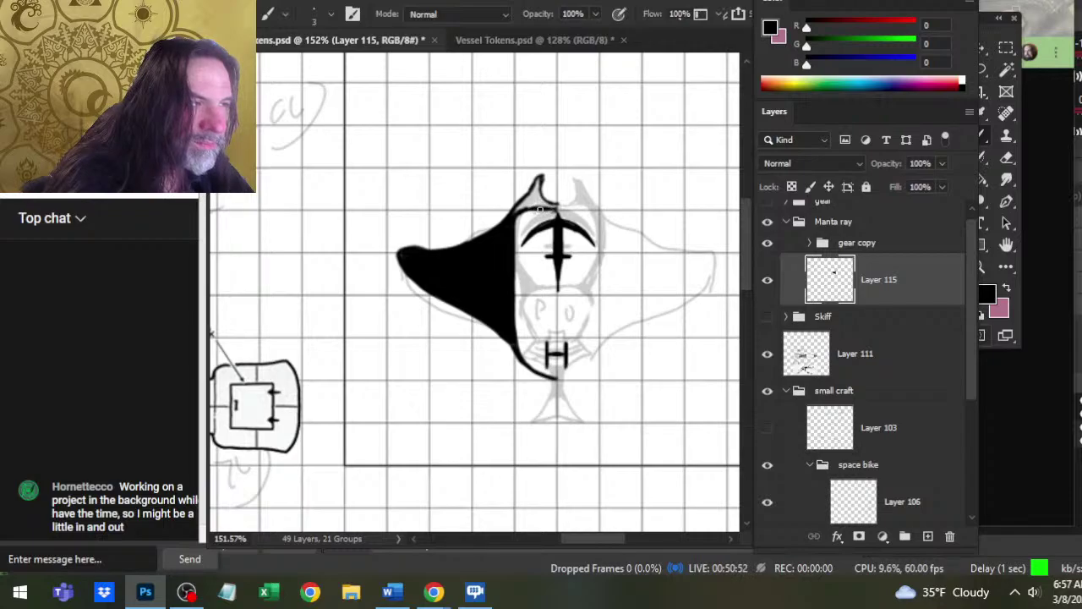
key(g)
click(529, 201)
key(b)
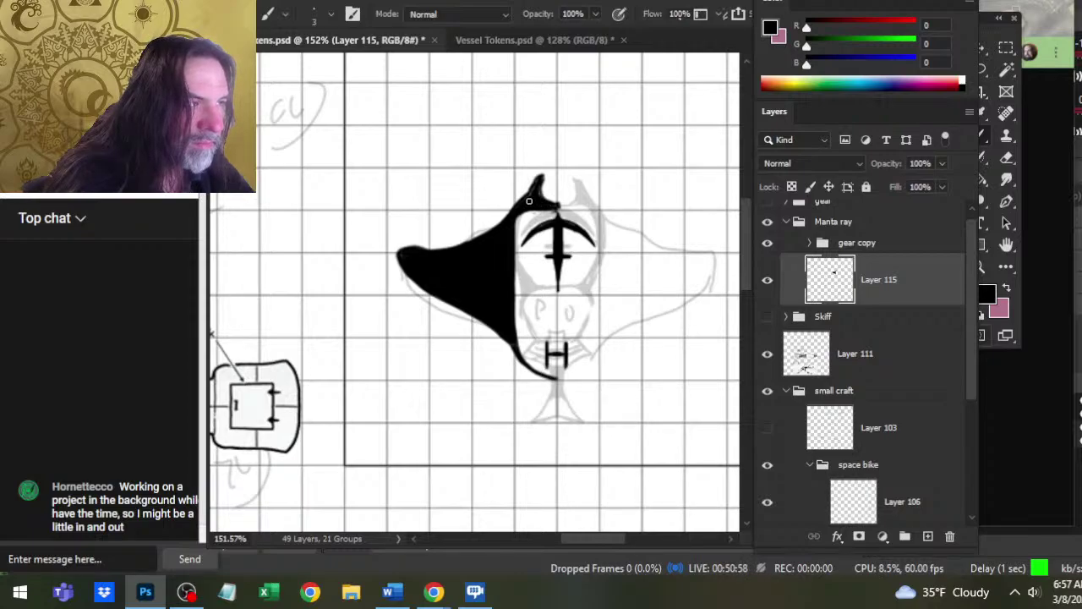
key(e)
drag(534, 217, 558, 208)
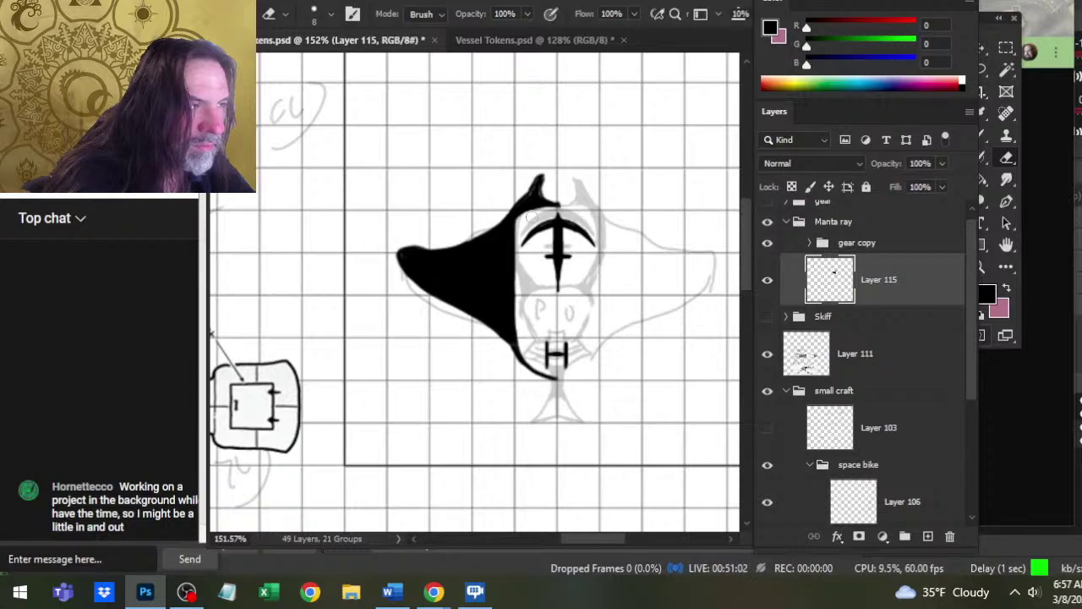
key(b)
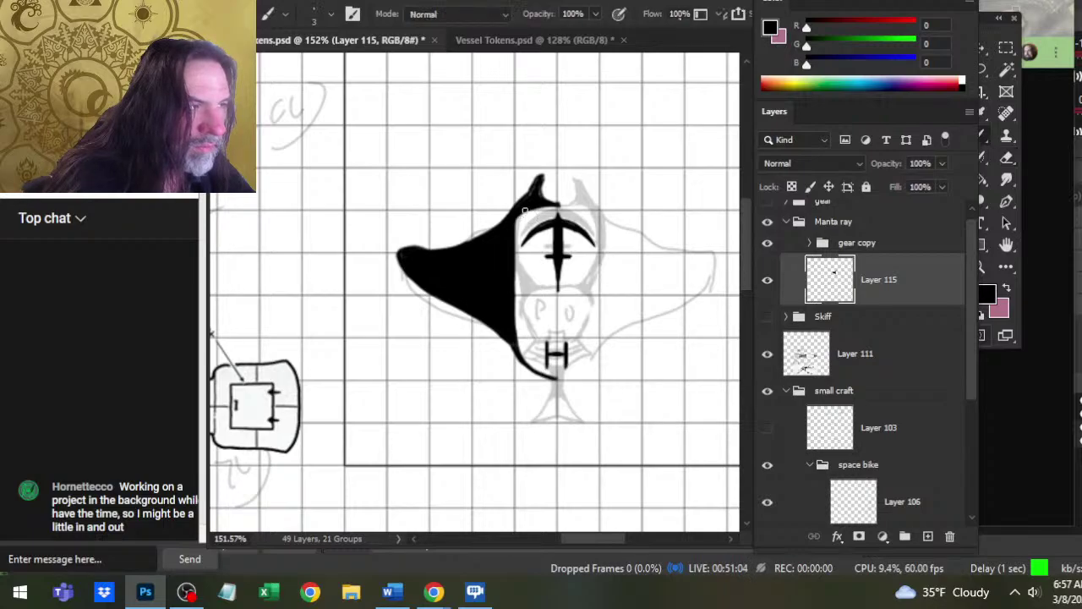
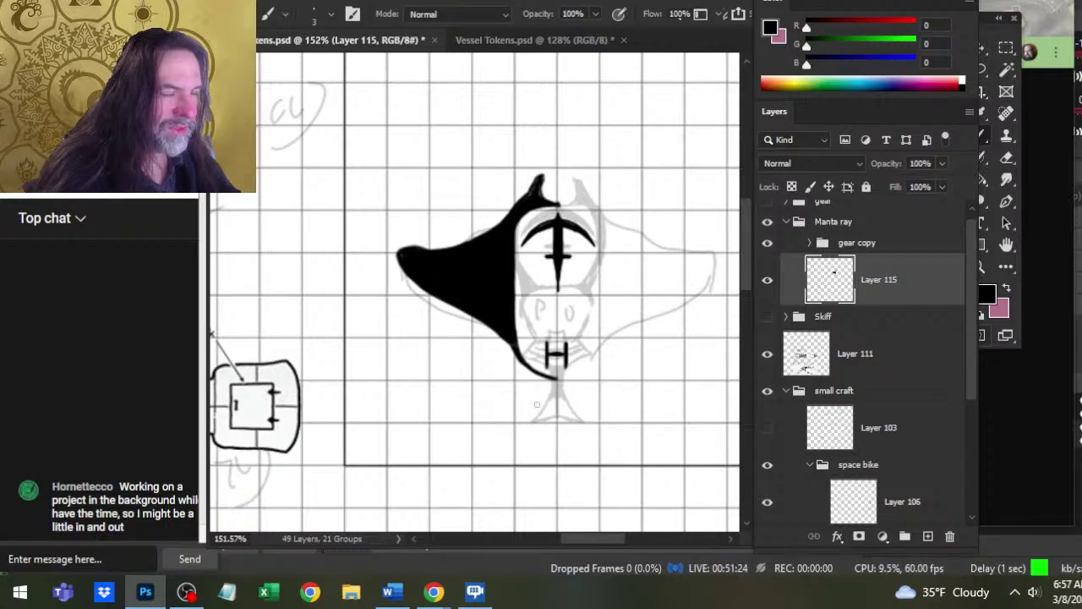
- Erase the curved hull line below the left wing and replace it with a straighter line running down toward the tail
key(e)
mouse_move(534, 369)
mouse_down()
mouse_move(541, 375)
mouse_move(523, 363)
mouse_move(533, 375)
mouse_up()
key(b)
key(e)
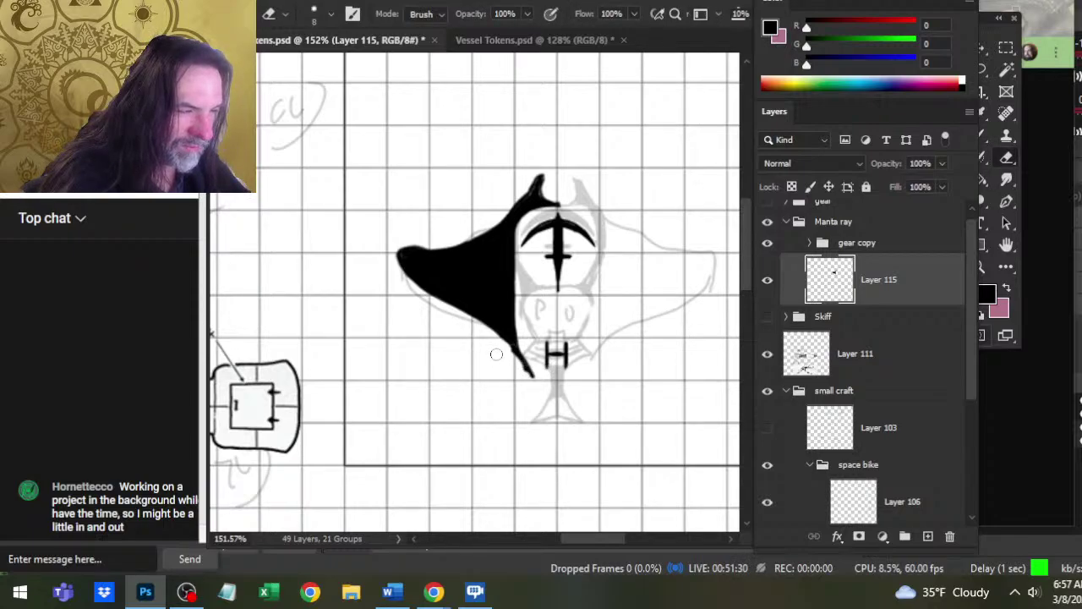
- Switch to Chrome, search Google for "manta ray", and examine the photos for the shape of the wings and tail
key(alt+Tab)
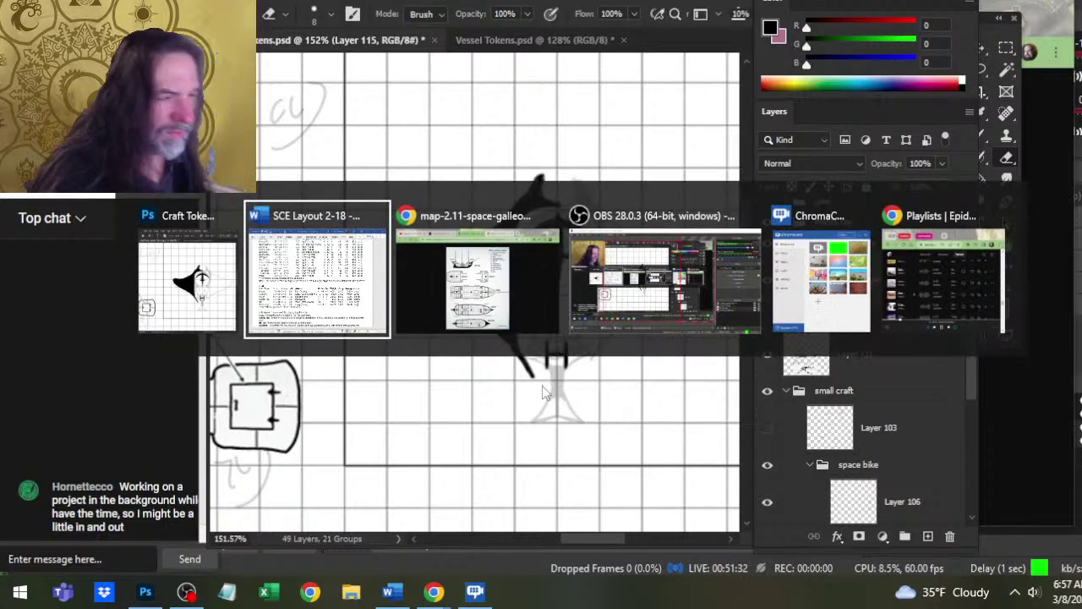
key(alt+Tab)
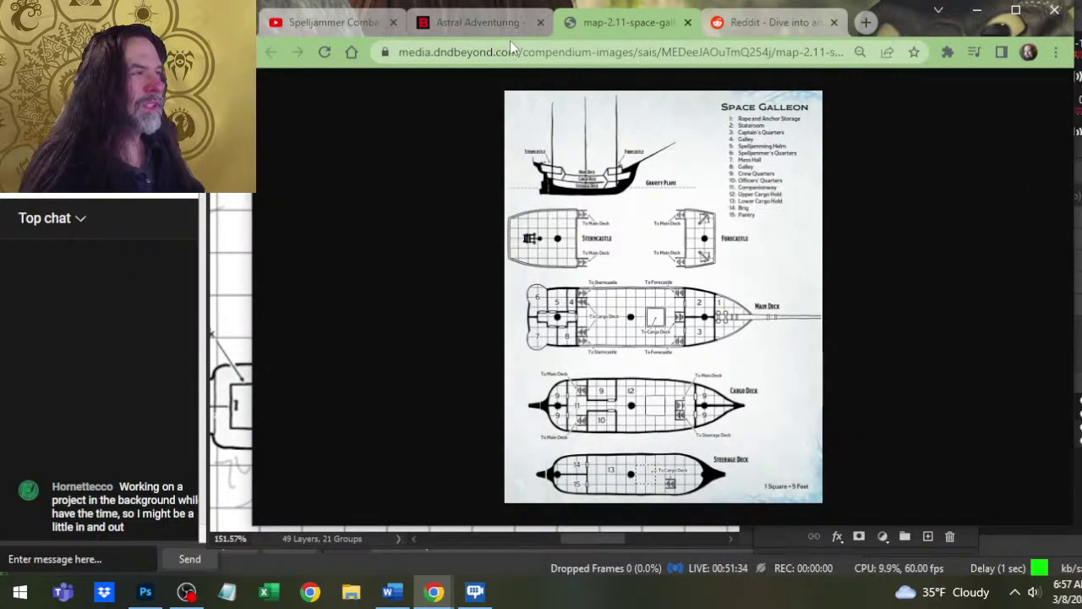
click(581, 51)
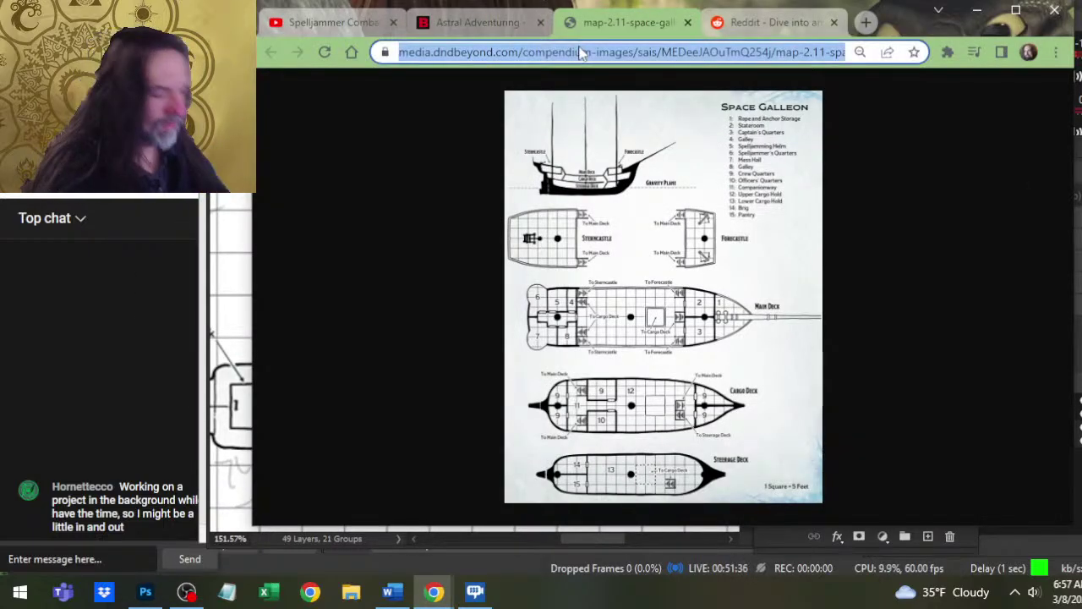
text(manta)
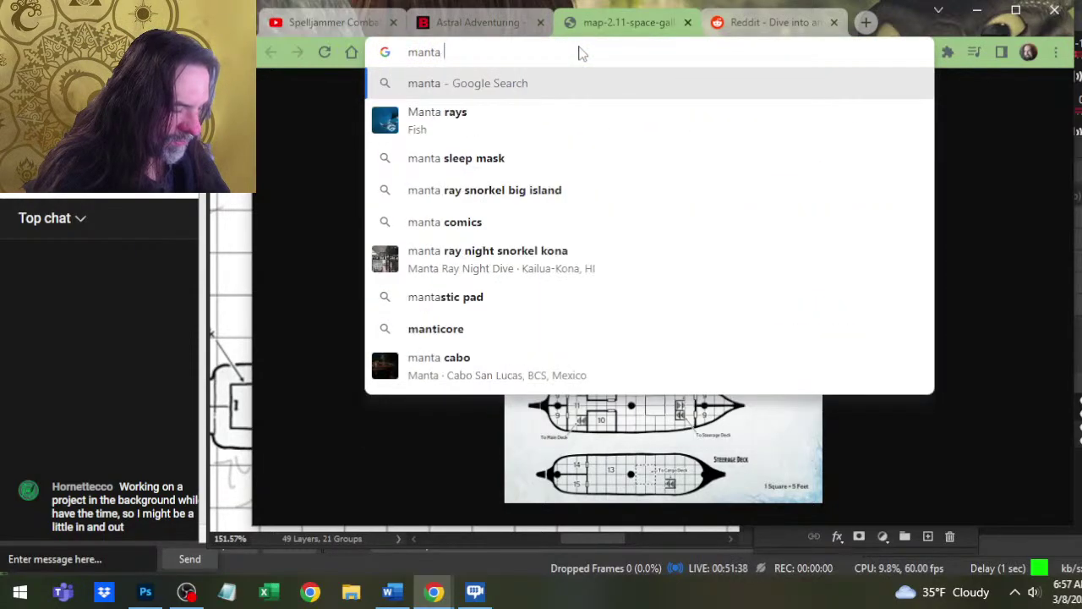
text( ray)
key(Return)
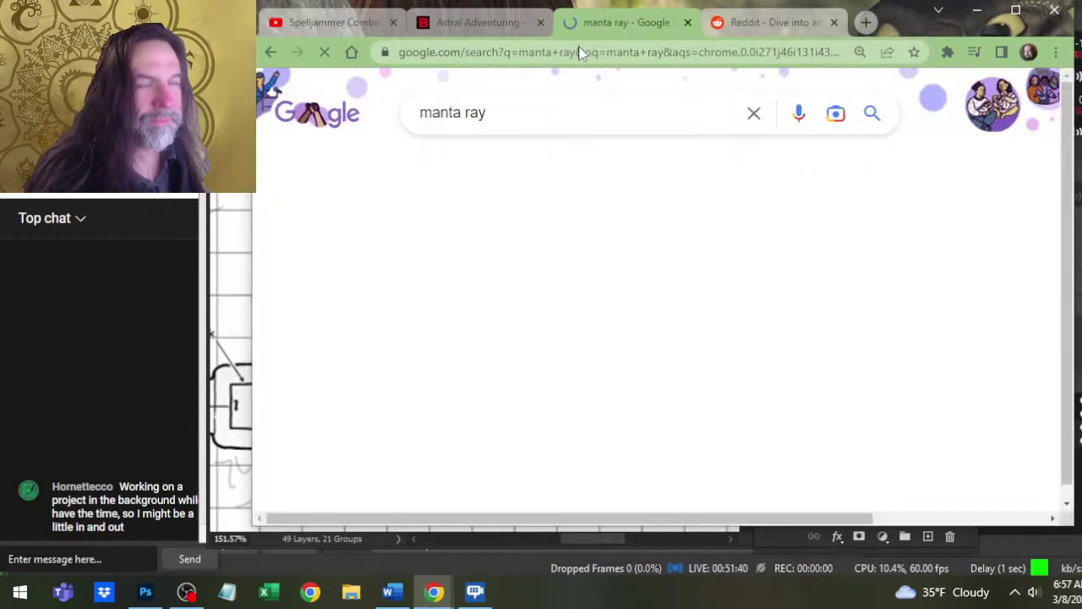
scroll(502, 415, down, 2)
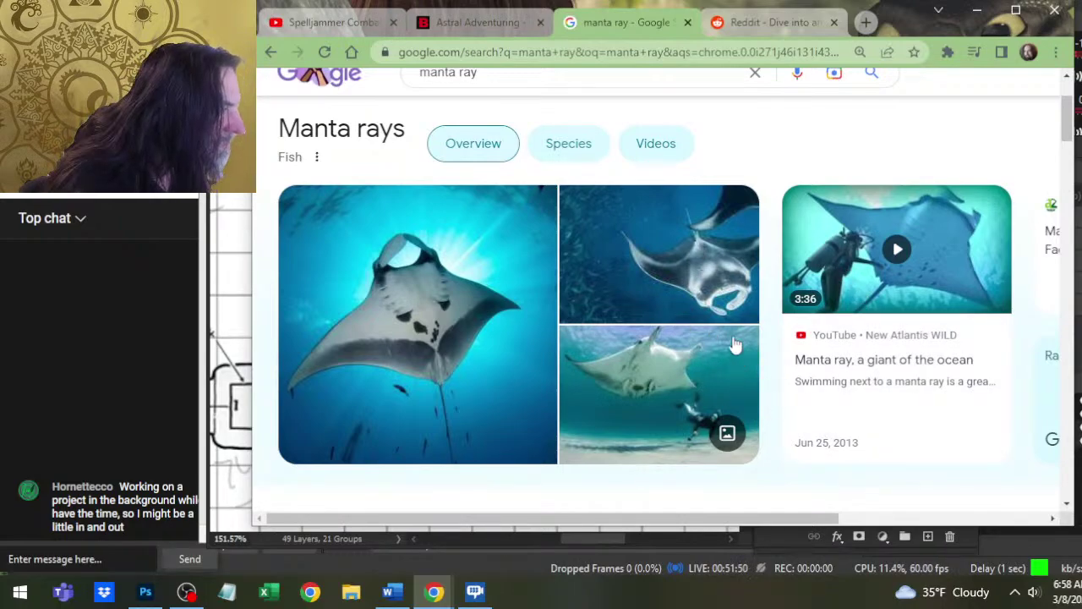
scroll(710, 291, down, 2)
scroll(709, 290, down, 2)
scroll(623, 273, up, 4)
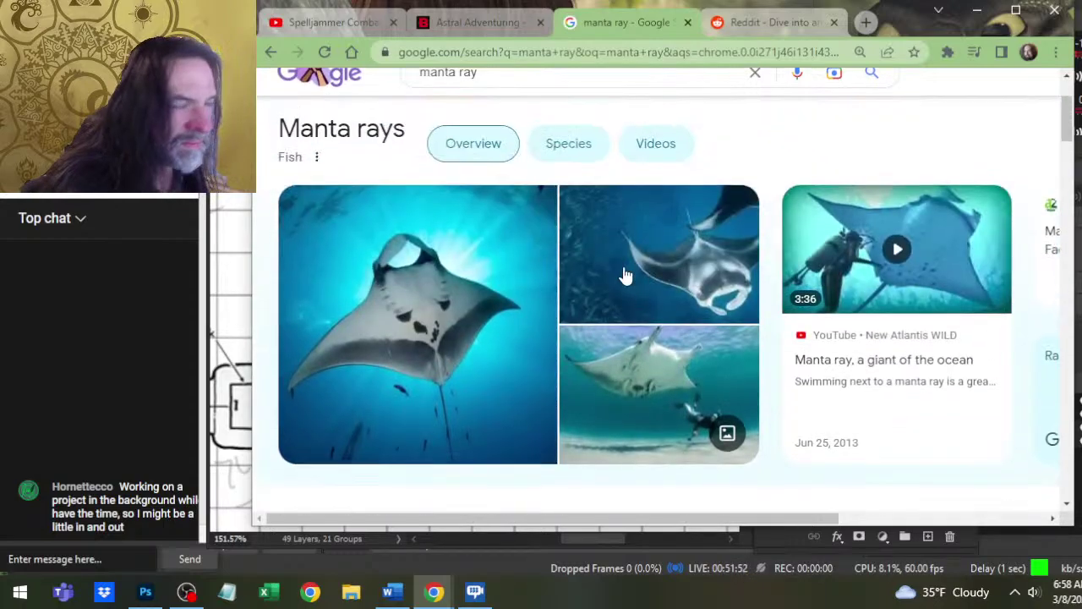
- Return to Photoshop and thin the line from the left wing's rear edge toward the tail, comparing it with the manta ray photos in Chrome
key(alt+Tab)
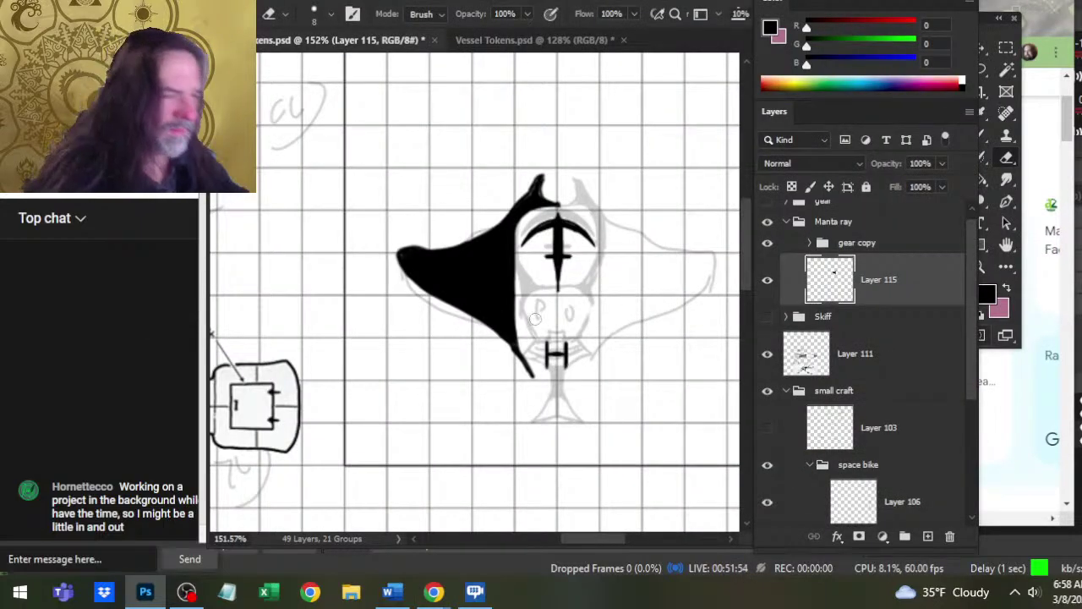
key(e)
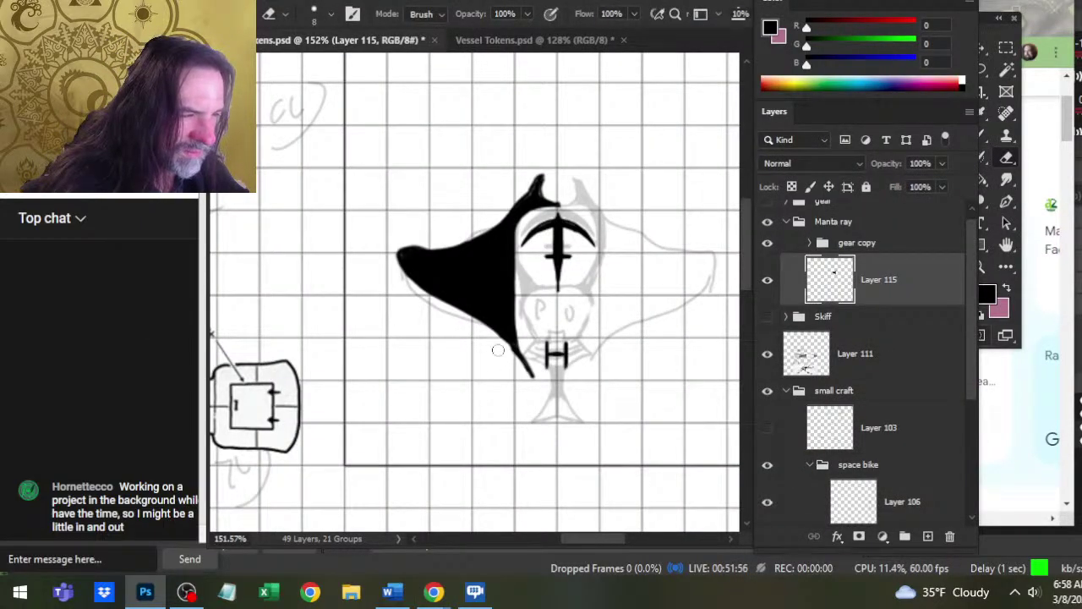
key(b)
key(alt+Tab)
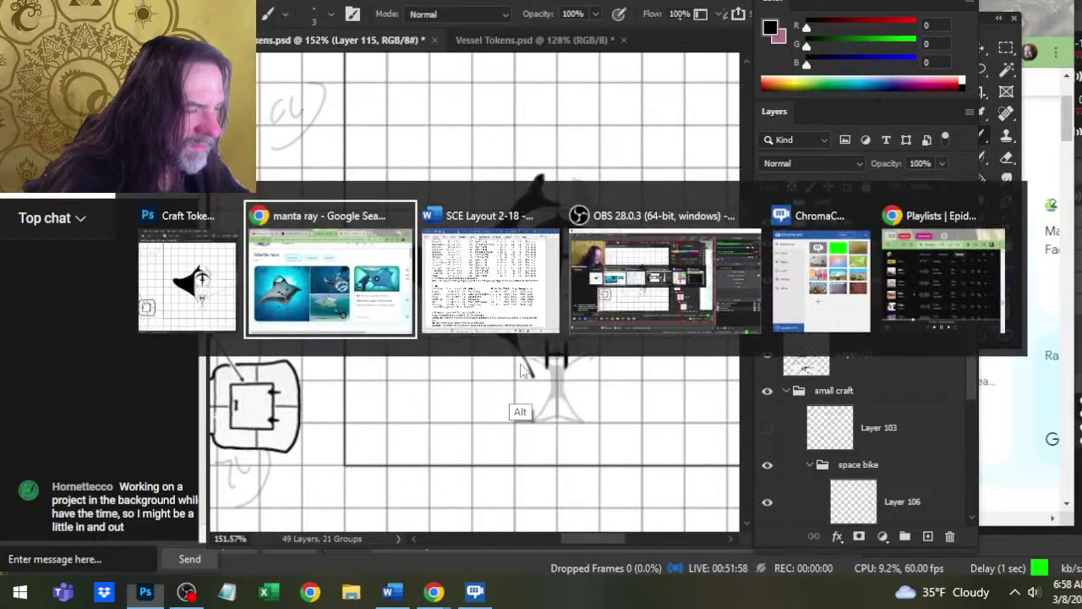
key(alt+Tab)
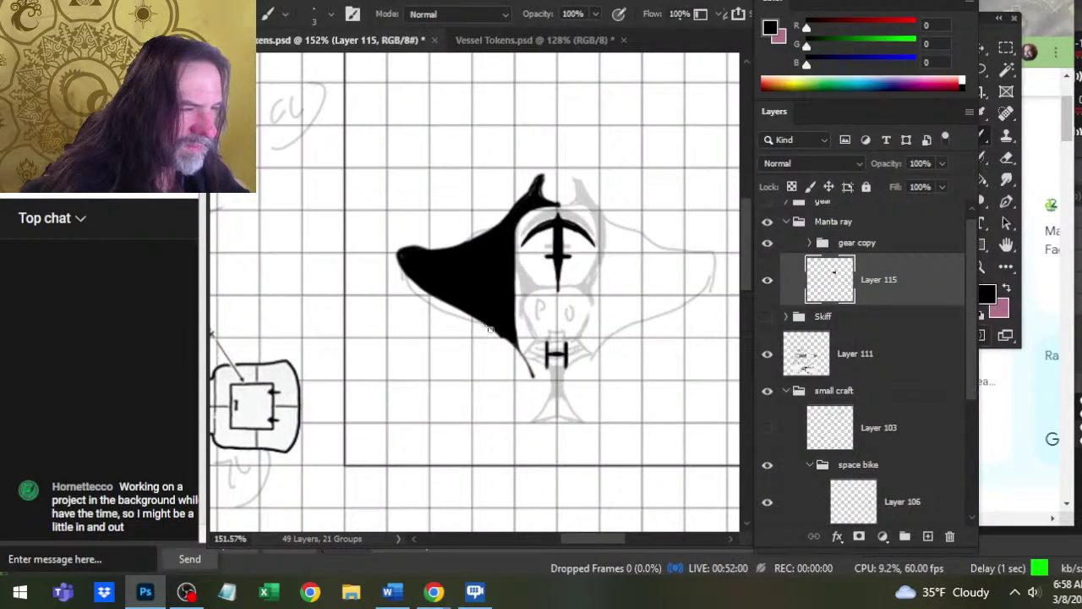
key(alt+Tab)
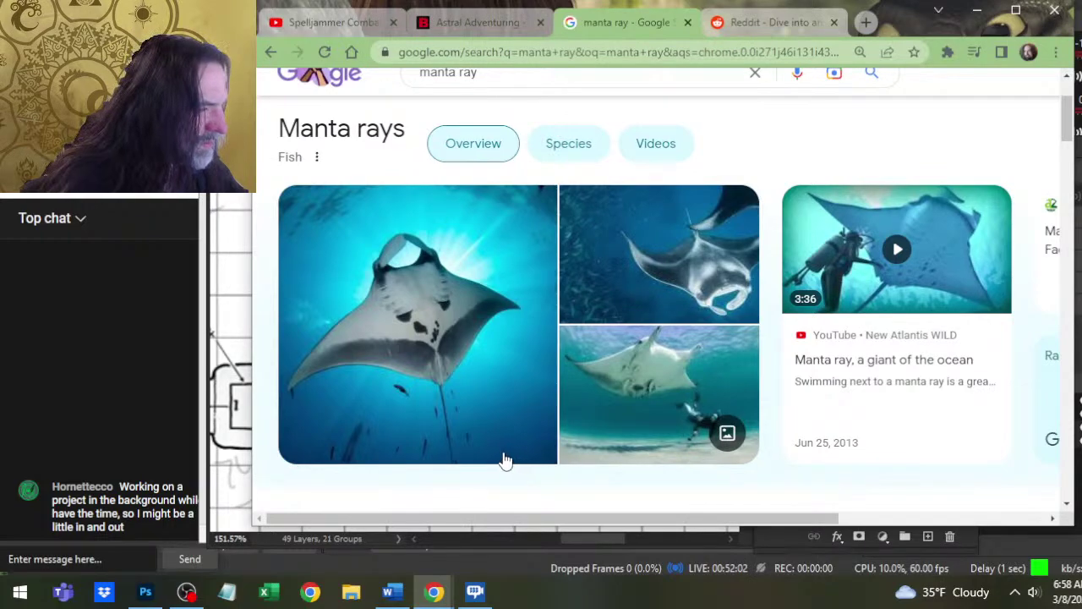
key(alt+Tab)
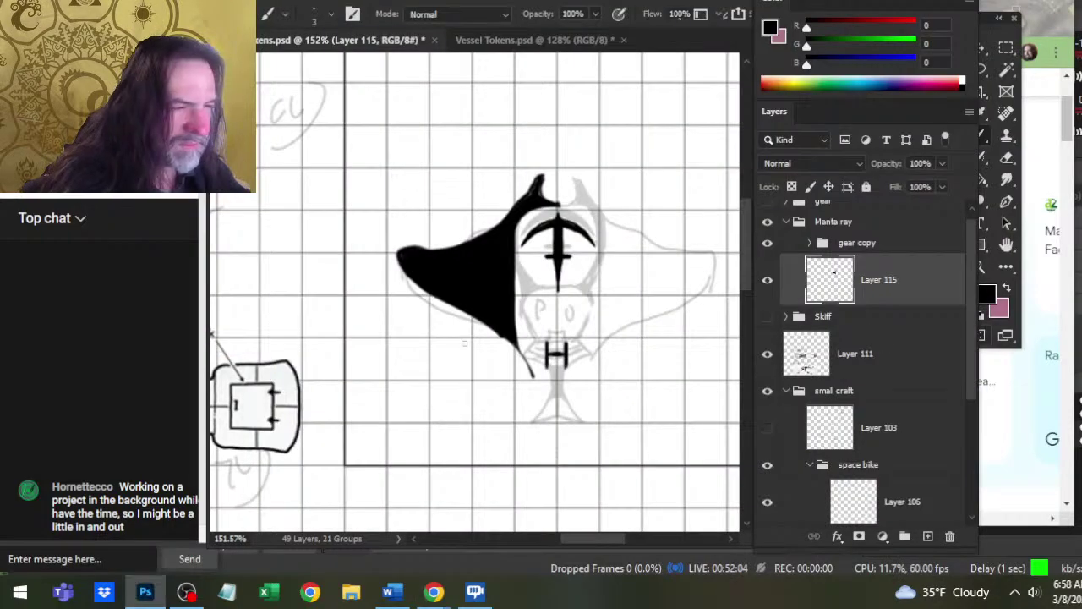
- Erase along the left wing's front edge to smooth its curve from the wingtip toward the horn, checking the manta ray photos in Chrome
key(e)
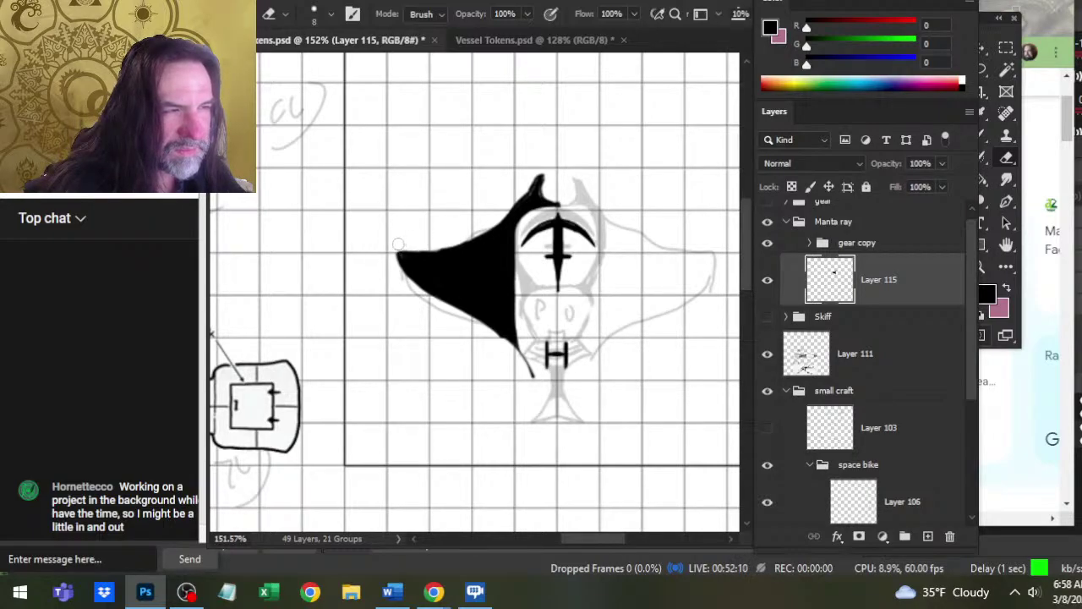
drag(410, 244, 474, 239)
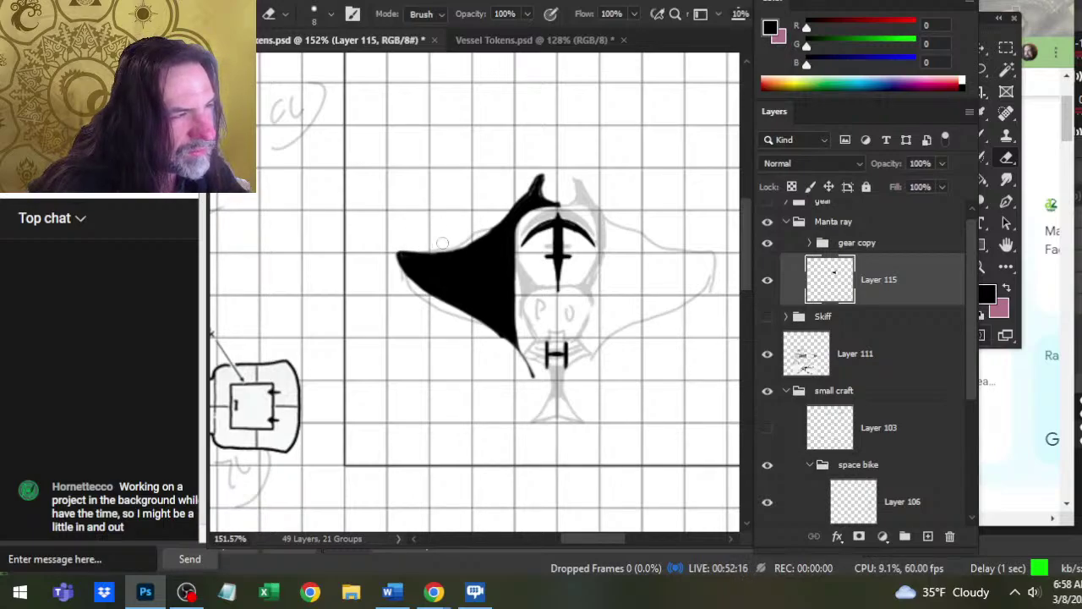
key(alt+Tab)
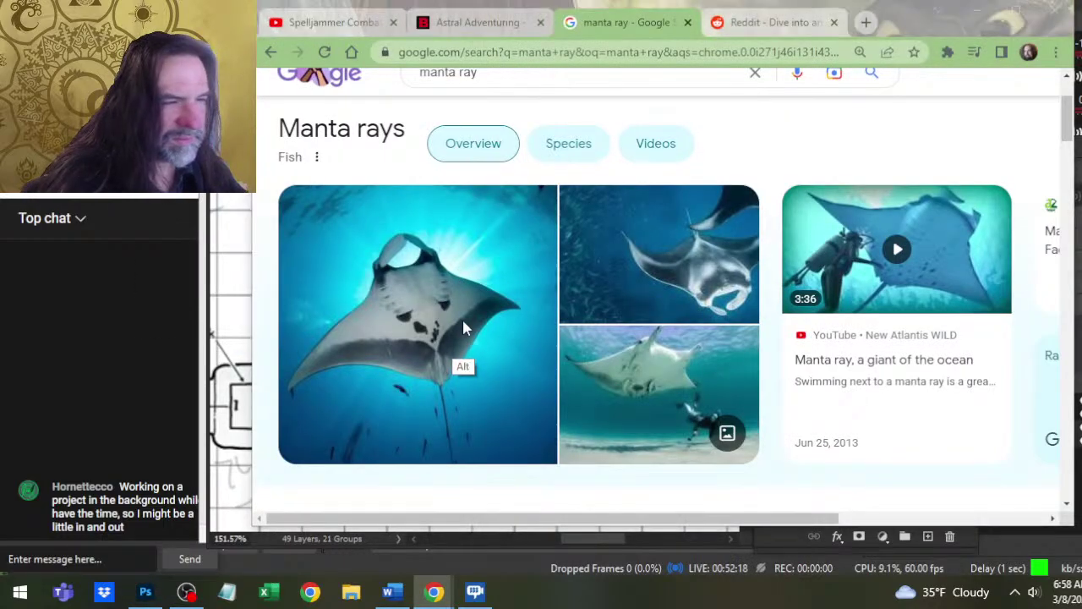
key(alt+Tab)
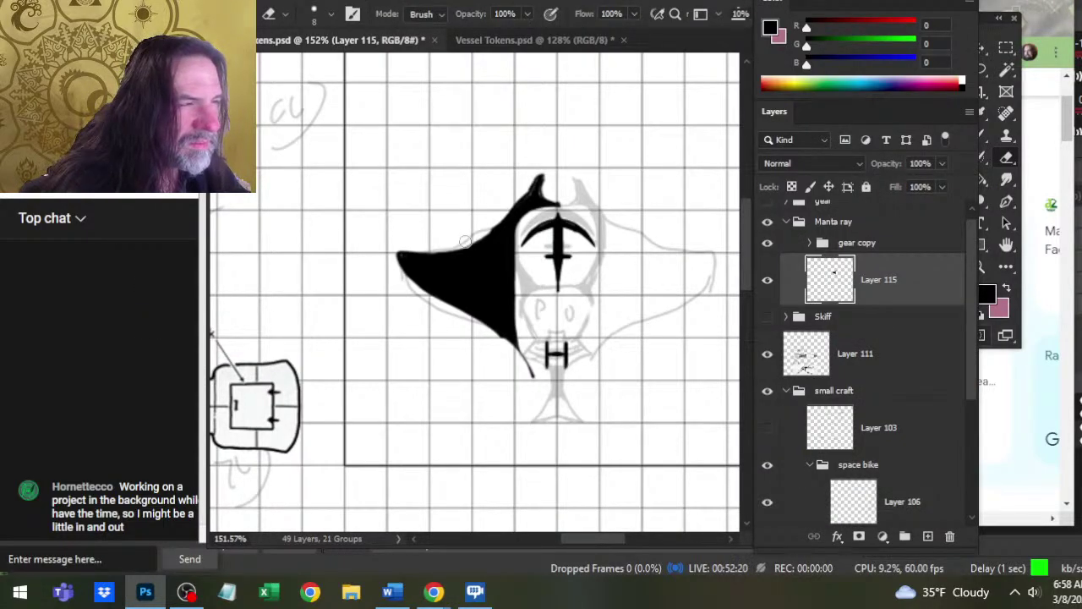
mouse_move(484, 226)
mouse_down()
mouse_move(525, 189)
mouse_move(508, 207)
mouse_up()
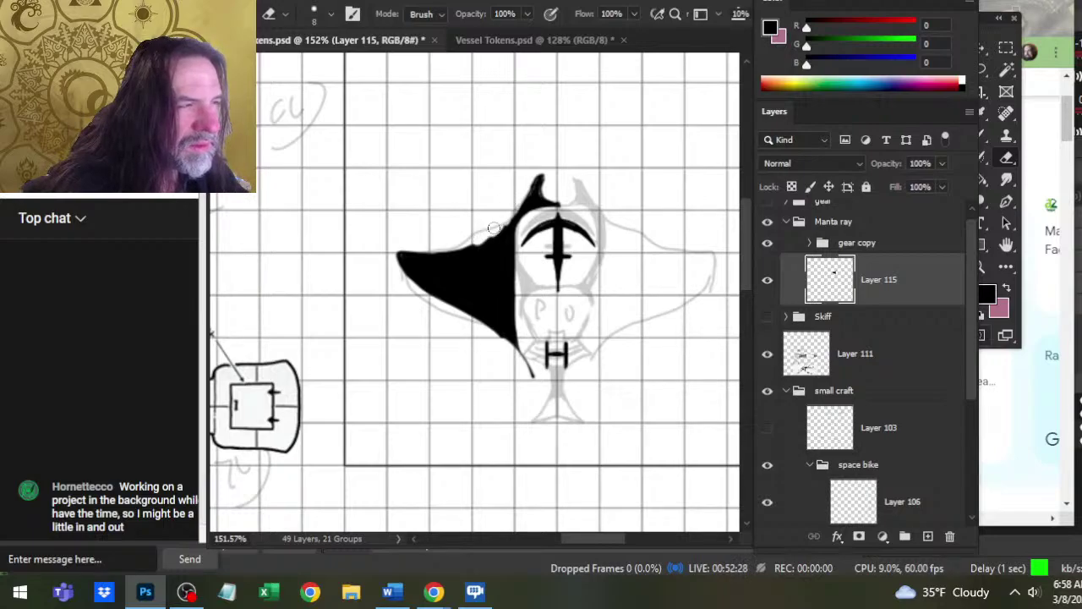
- Extend the left wingtip outward into a sharp black point and trim the wing's front and rear edges into smooth concave curves
key(b)
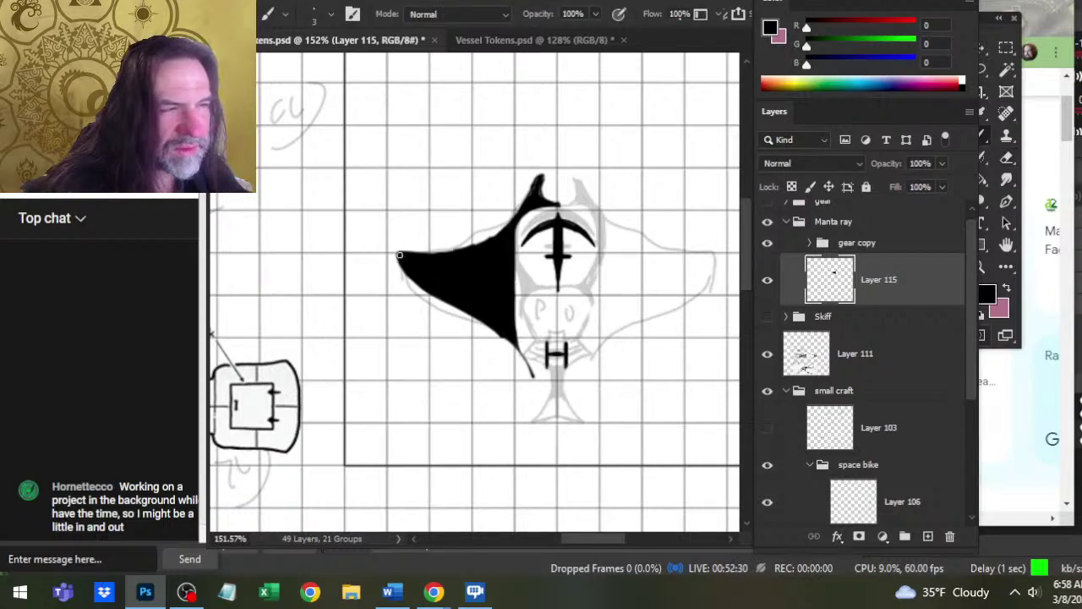
drag(392, 248, 394, 252)
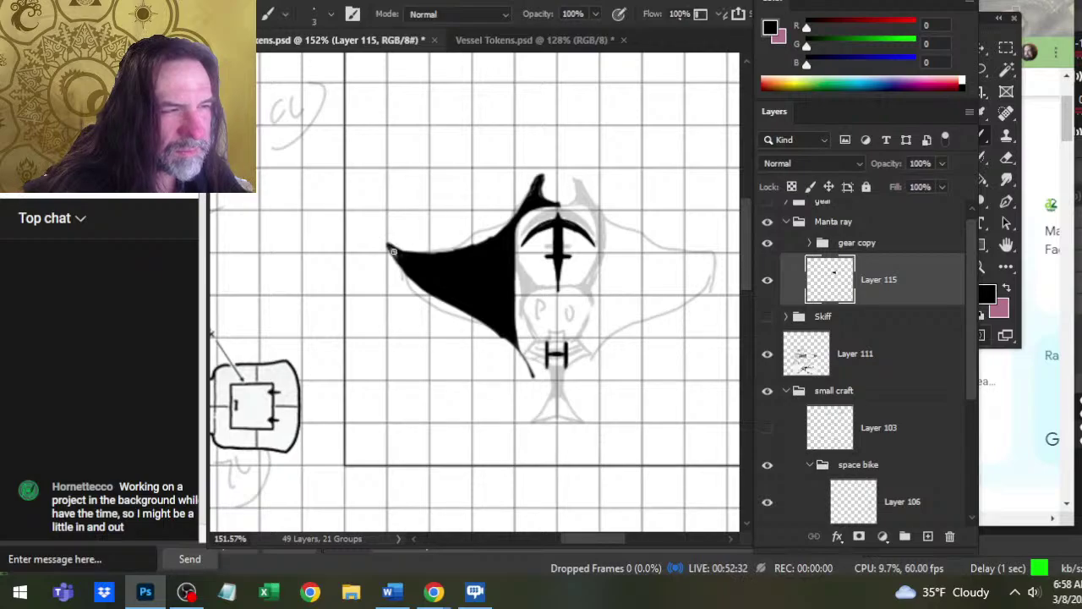
key(e)
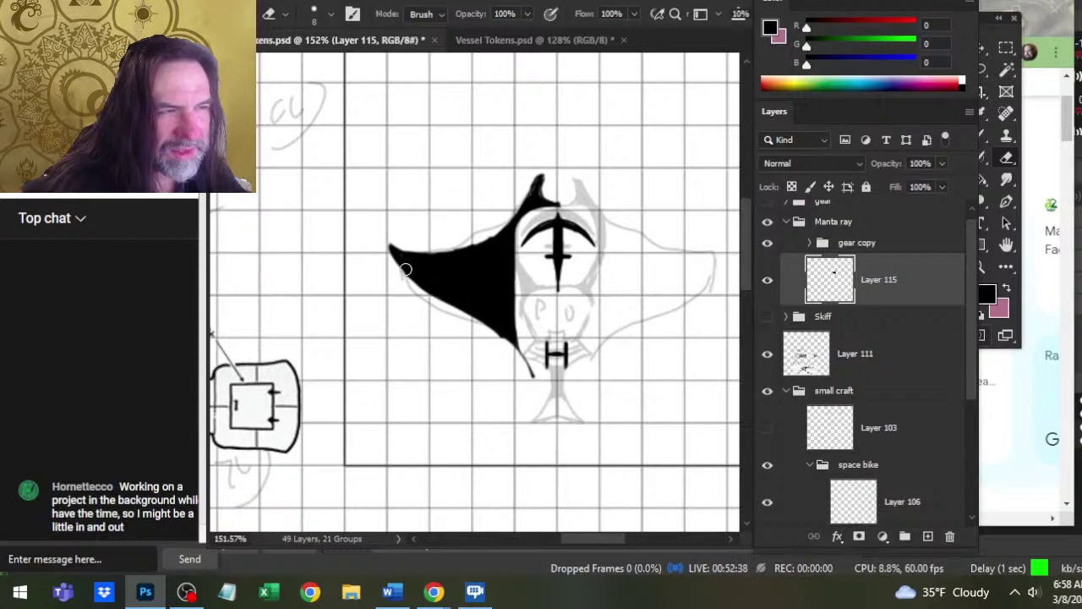
key(b)
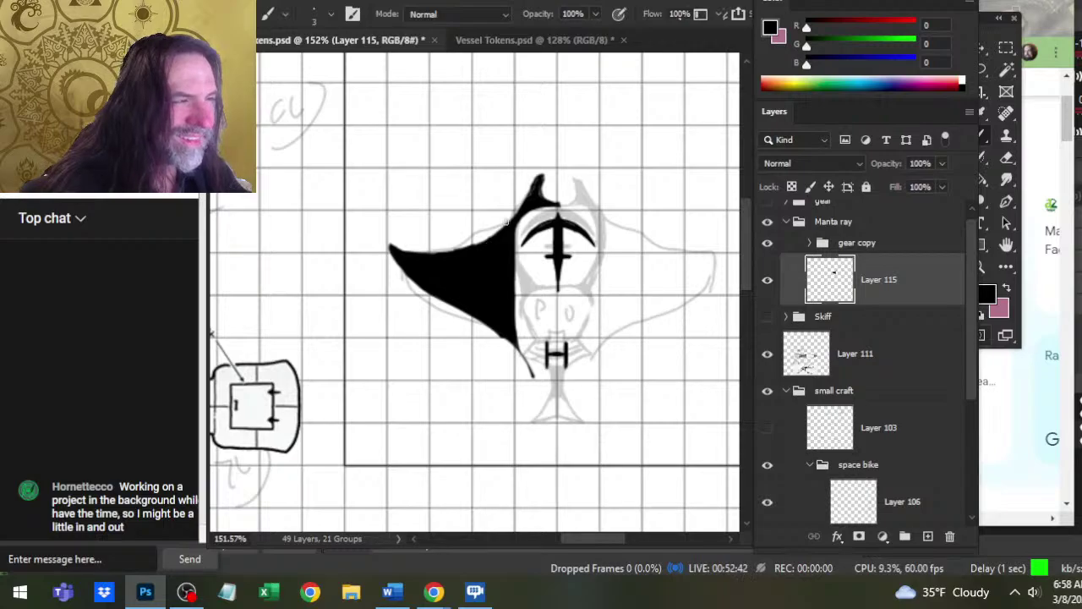
key(e)
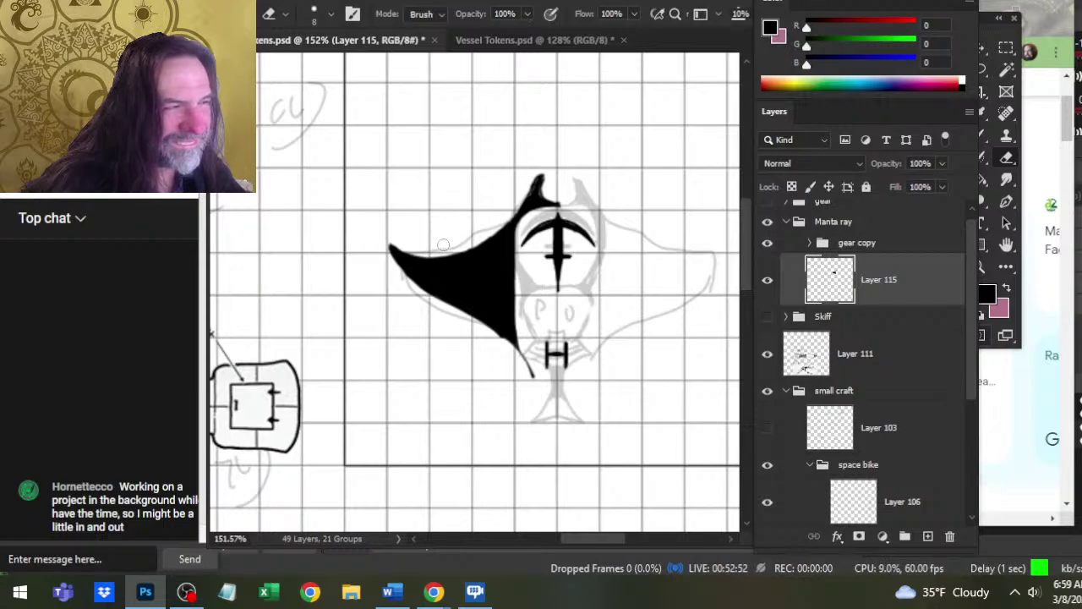
key(b)
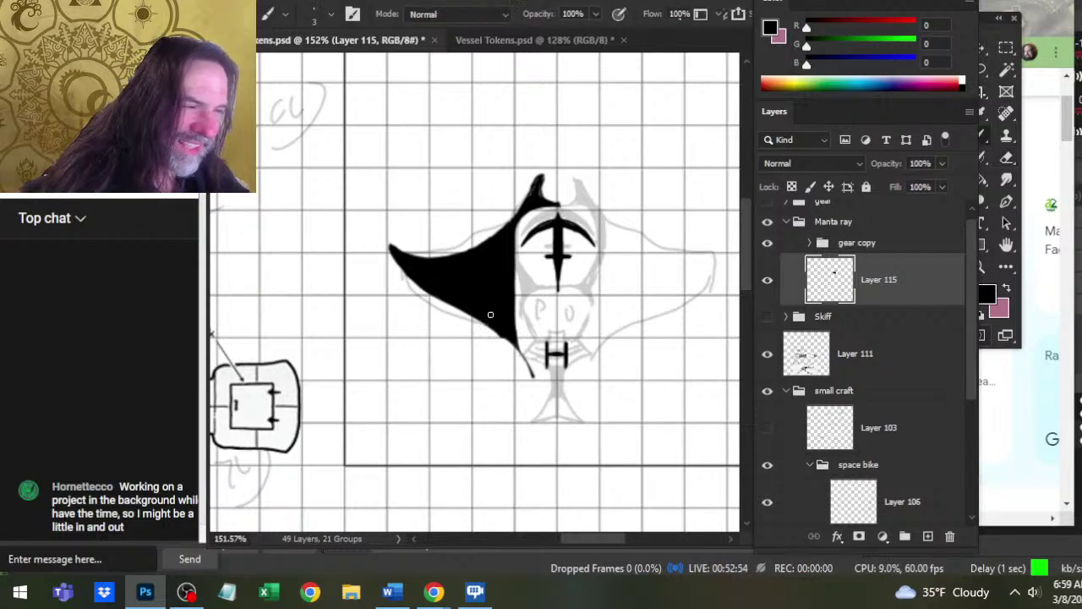
key(e)
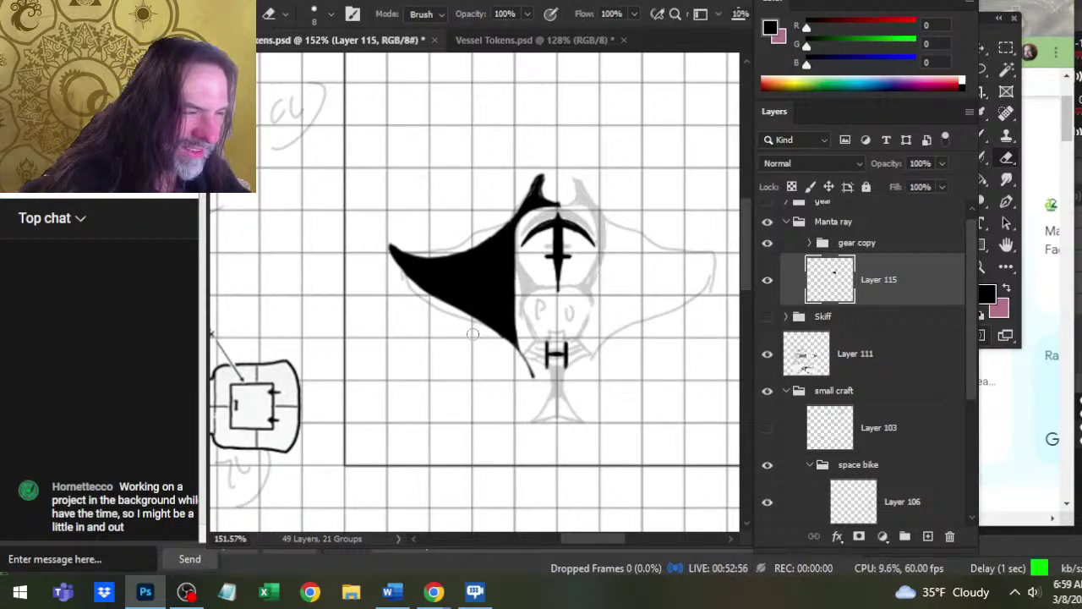
- Compare the wing's rear edge with the manta ray photos in Chrome, and ink a new stroke from it toward the tail
key(alt+Tab)
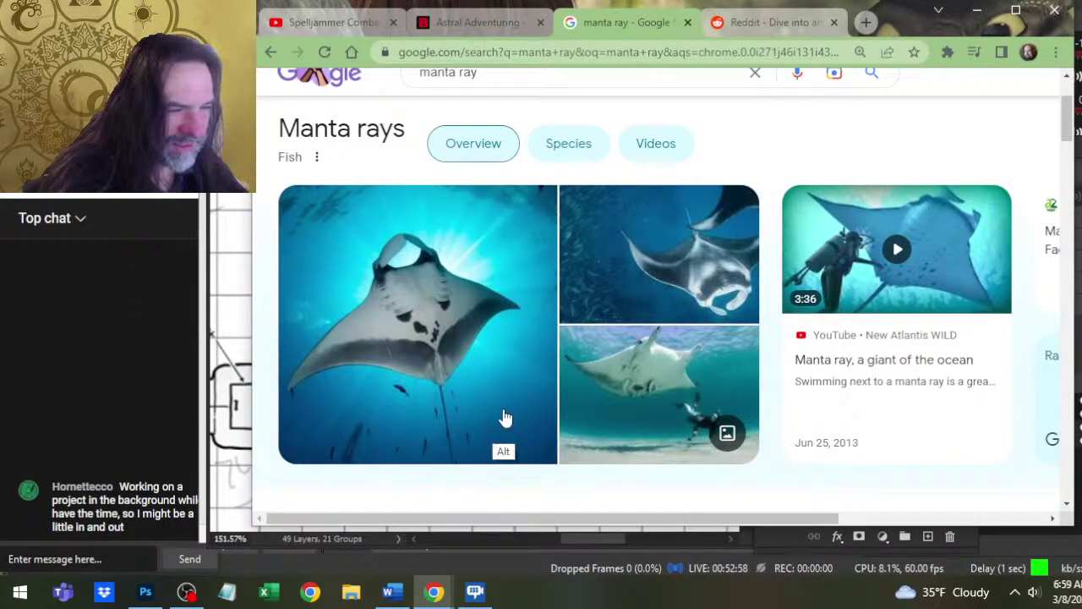
key(alt+Tab)
drag(556, 401, 549, 342)
key(b)
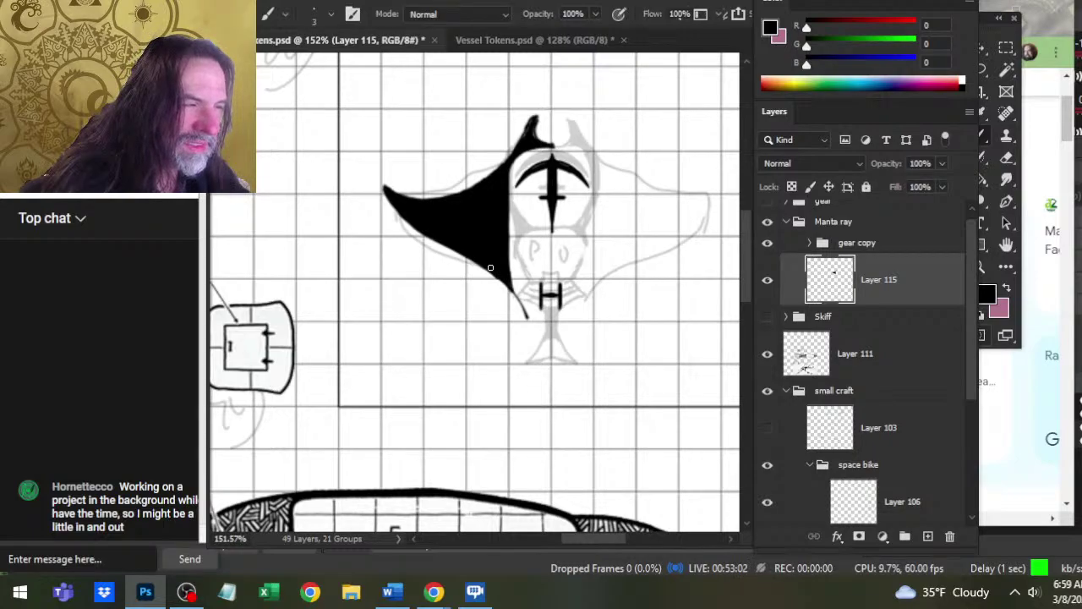
key(alt+Tab)
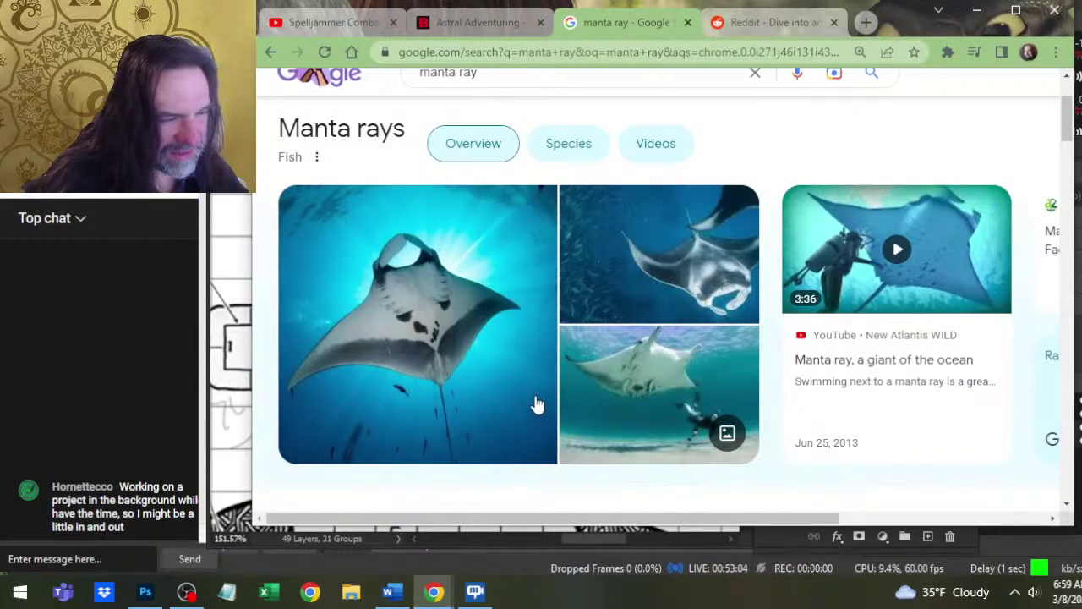
key(alt+Tab)
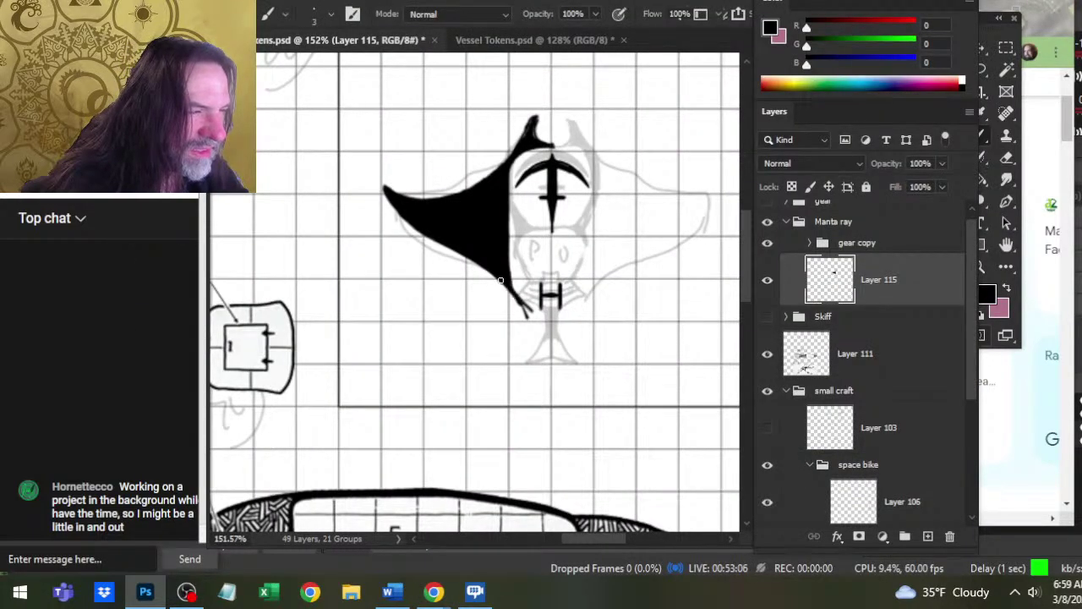
- Erase the old line stub behind the left wing and ink a curved line running into a straight tail along the centerline
key(e)
mouse_move(519, 287)
mouse_down()
mouse_move(533, 316)
mouse_move(517, 306)
mouse_move(544, 342)
mouse_move(550, 400)
mouse_move(537, 327)
mouse_move(550, 388)
mouse_up()
key(b)
key(e)
key(b)
key(e)
key(b)
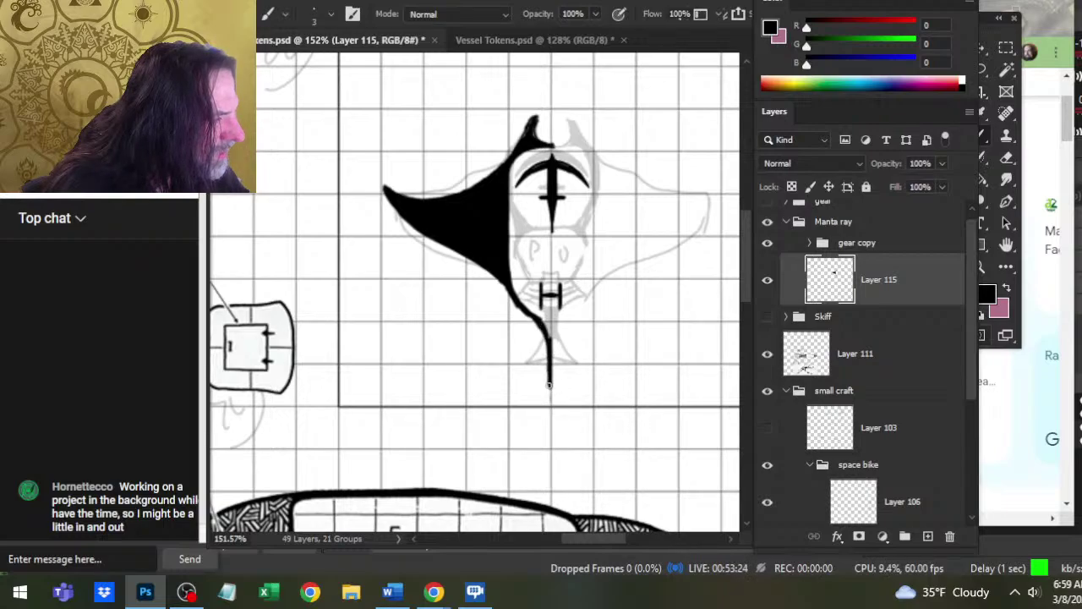
- Lengthen the tail's tip, then fill in the tail's base with black and trim its outer edge into a smooth taper
drag(549, 382, 550, 392)
key(e)
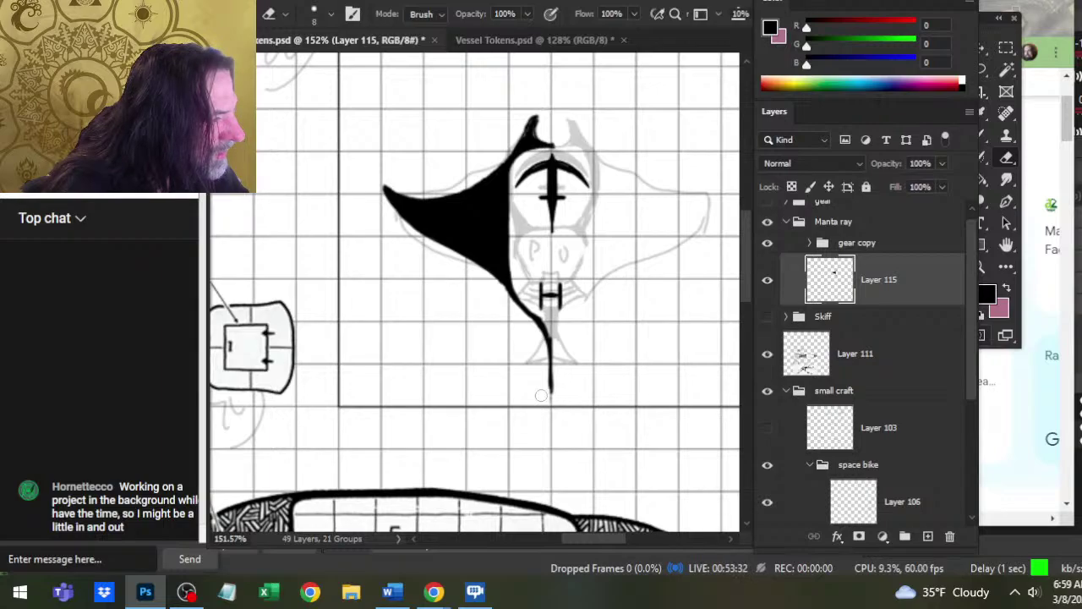
key(b)
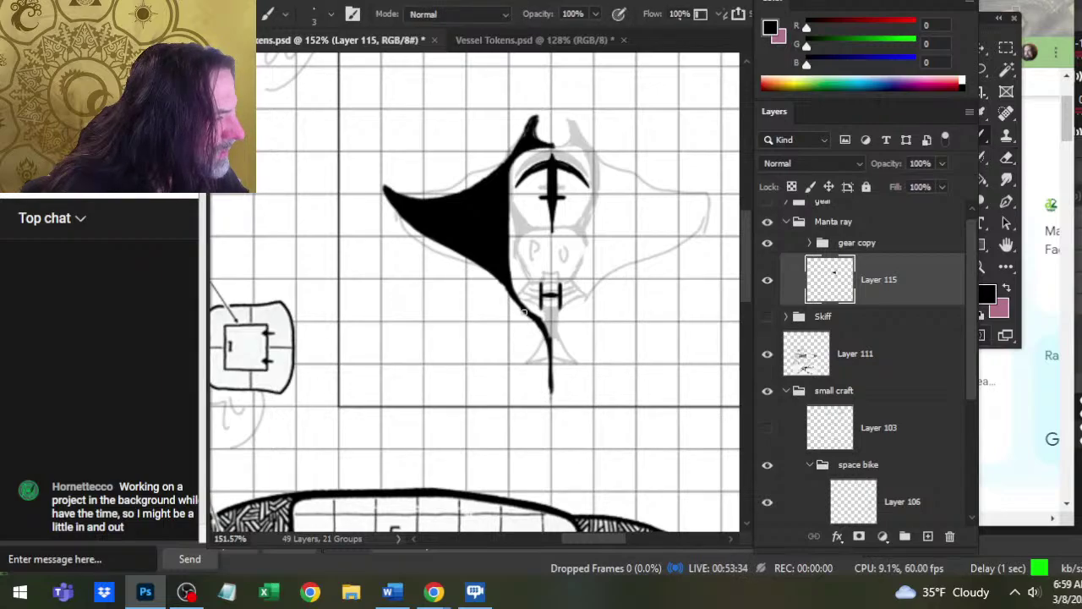
drag(521, 309, 550, 322)
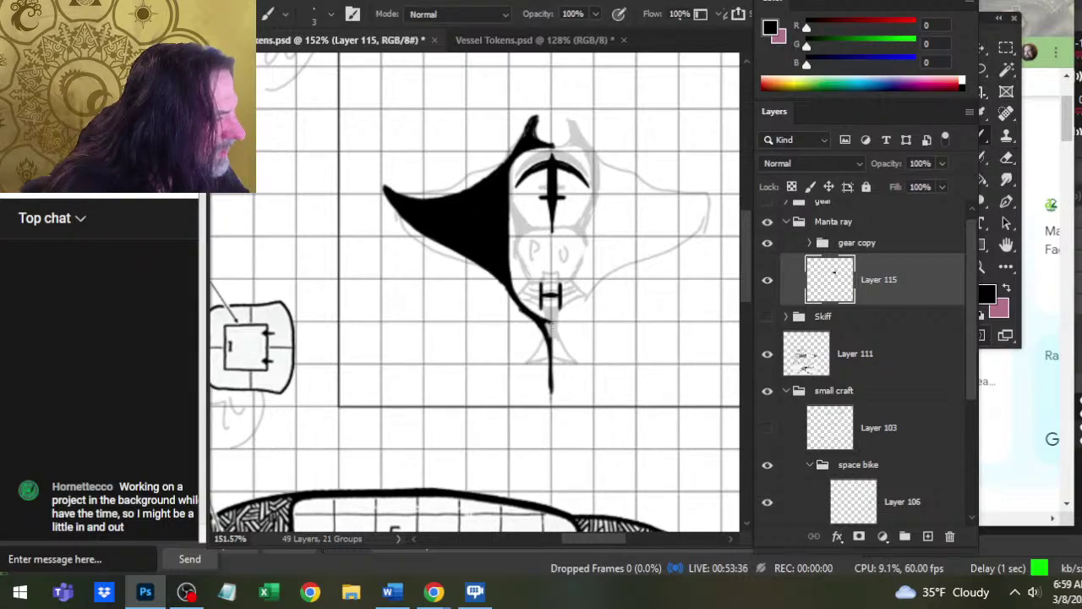
key(e)
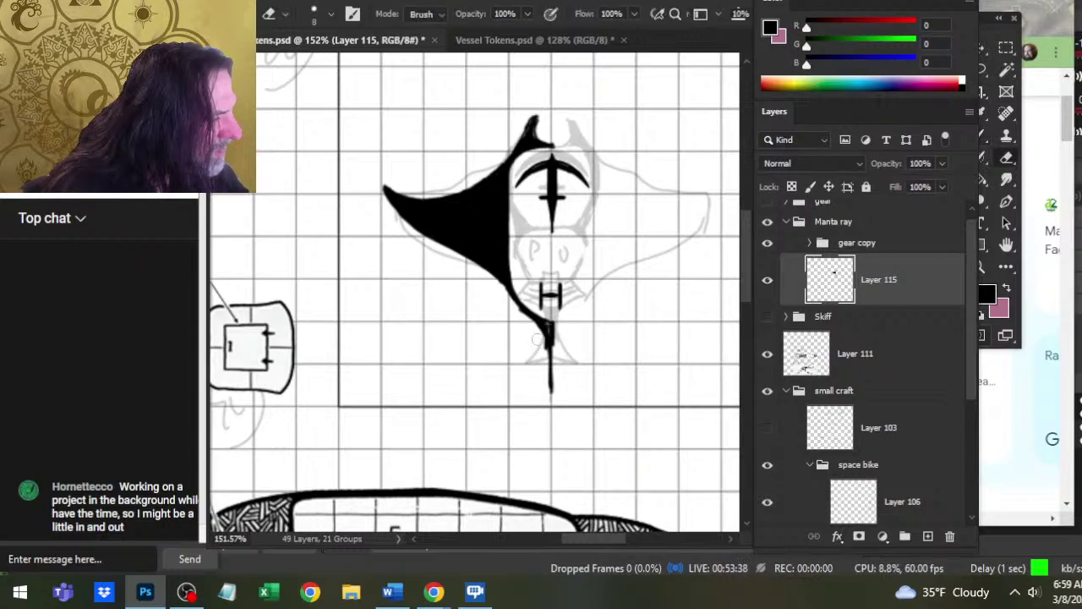
drag(537, 339, 545, 352)
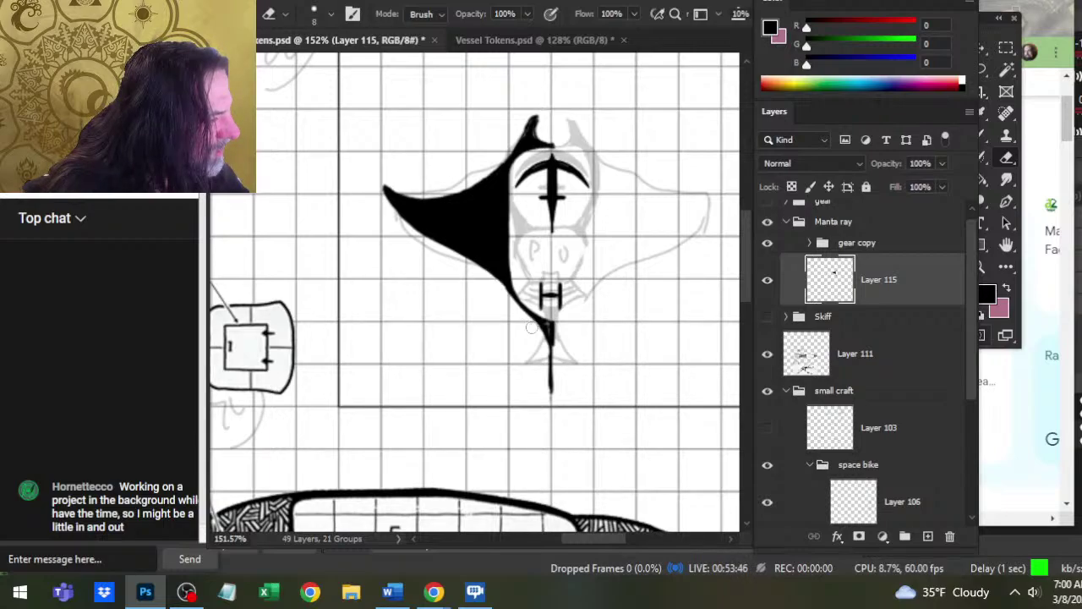
- Erase the tail's inner side straight along the centerline and refine its outer side so the tail tapers to a fine point
key(b)
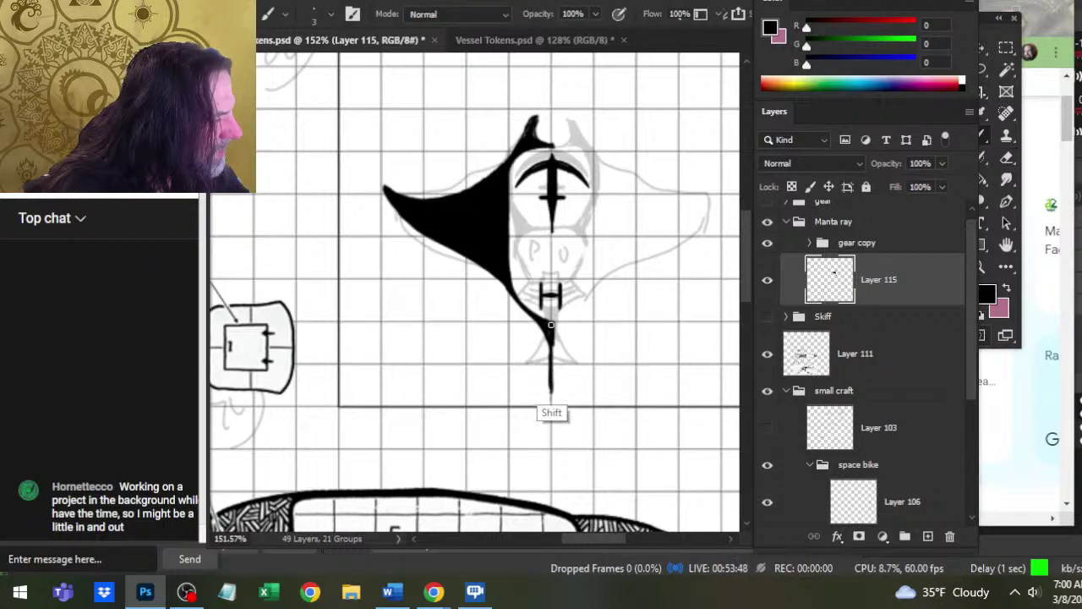
key(e)
shift+click(557, 356)
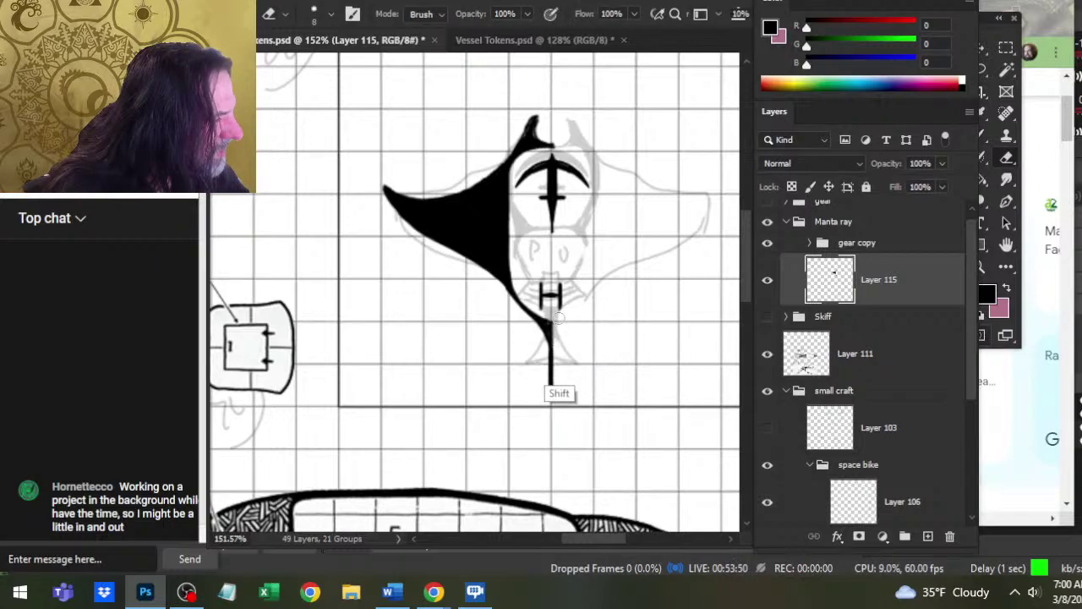
shift+click(557, 392)
shift+click(557, 418)
mouse_move(548, 366)
mouse_down()
mouse_move(543, 326)
mouse_move(545, 399)
mouse_up()
key(b)
key(e)
key(b)
key(e)
key(b)
key(e)
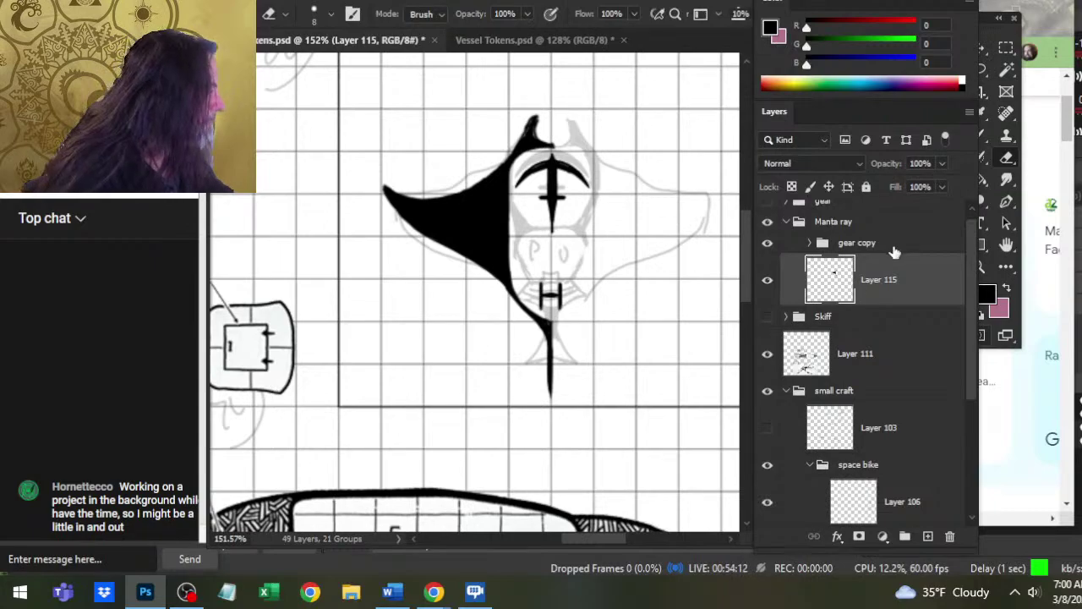
- Try to move the whole Manta ray group up by a little over one grid square, and undo the move
click(868, 222)
key(v)
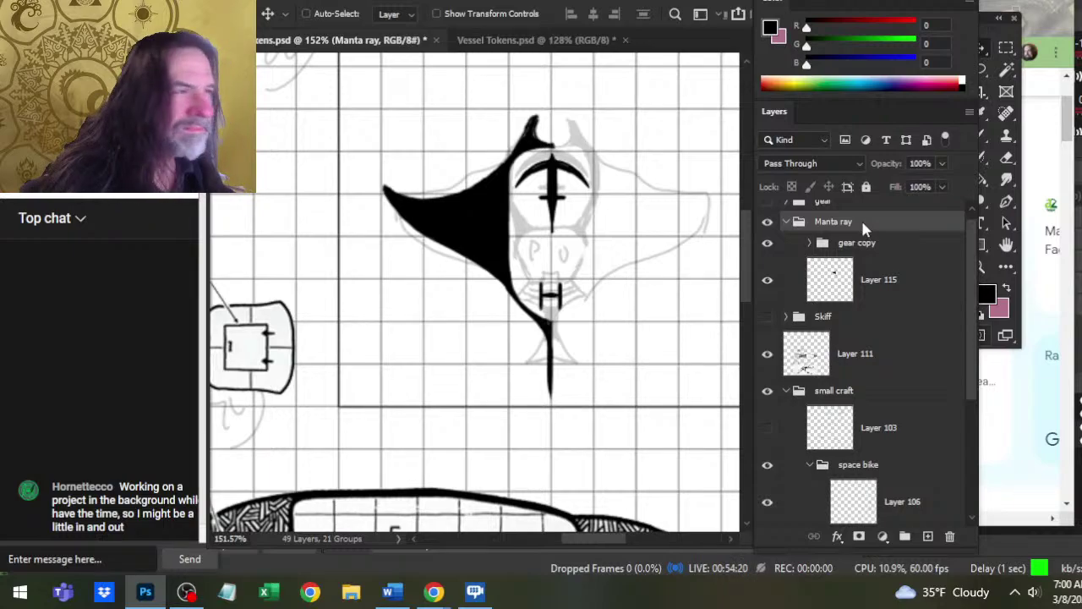
key(shift+Up)
key(shift+Up)
key(shift+Up)
key(shift+Up)
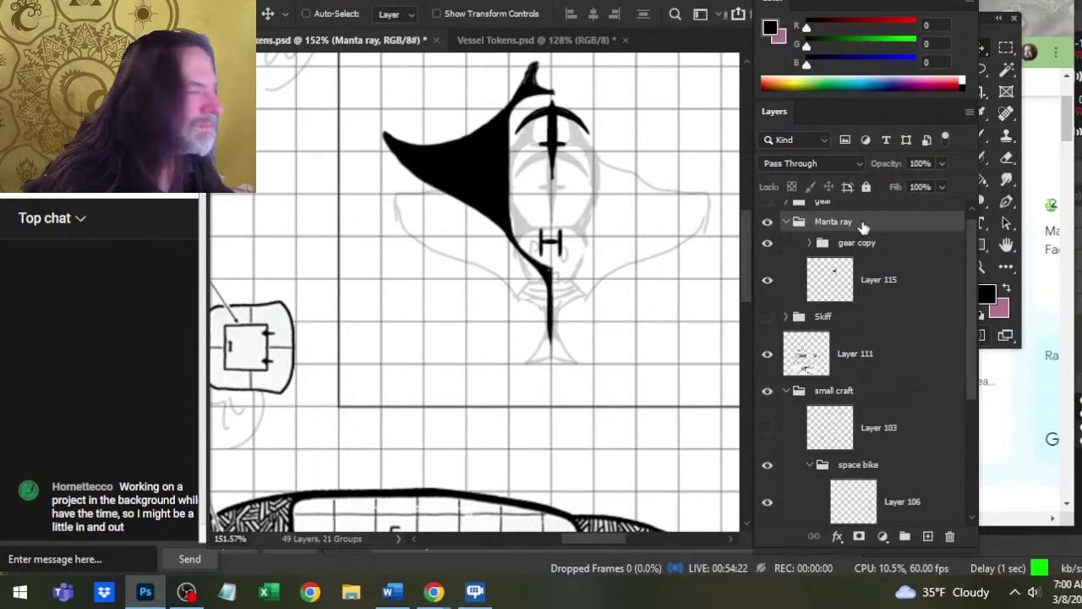
key(ctrl+z)
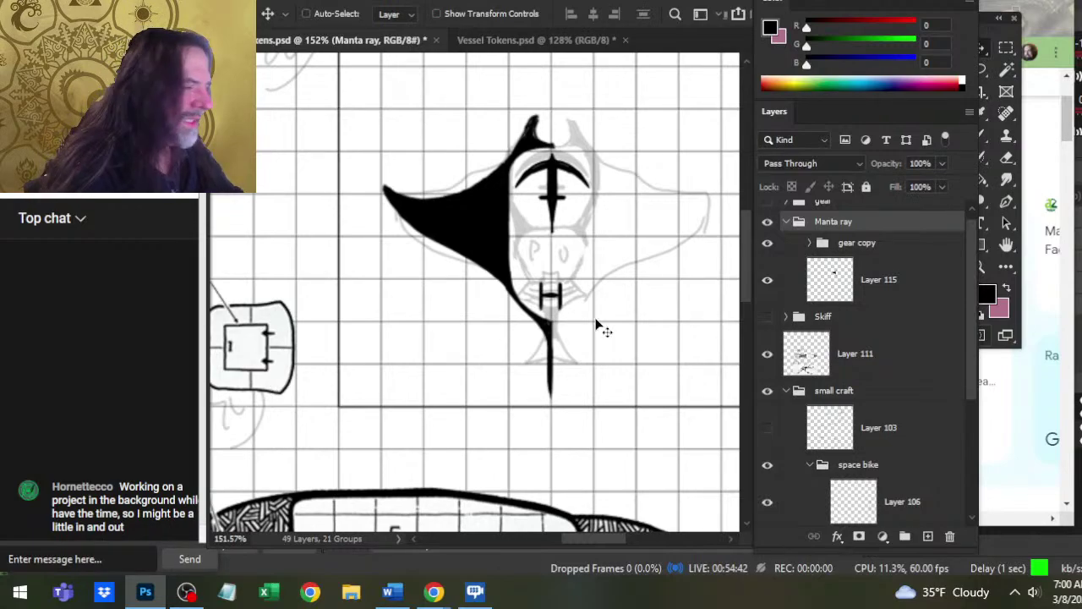
- Select Layer 115, hide it to examine the underlying sketch, and show it again
key(e)
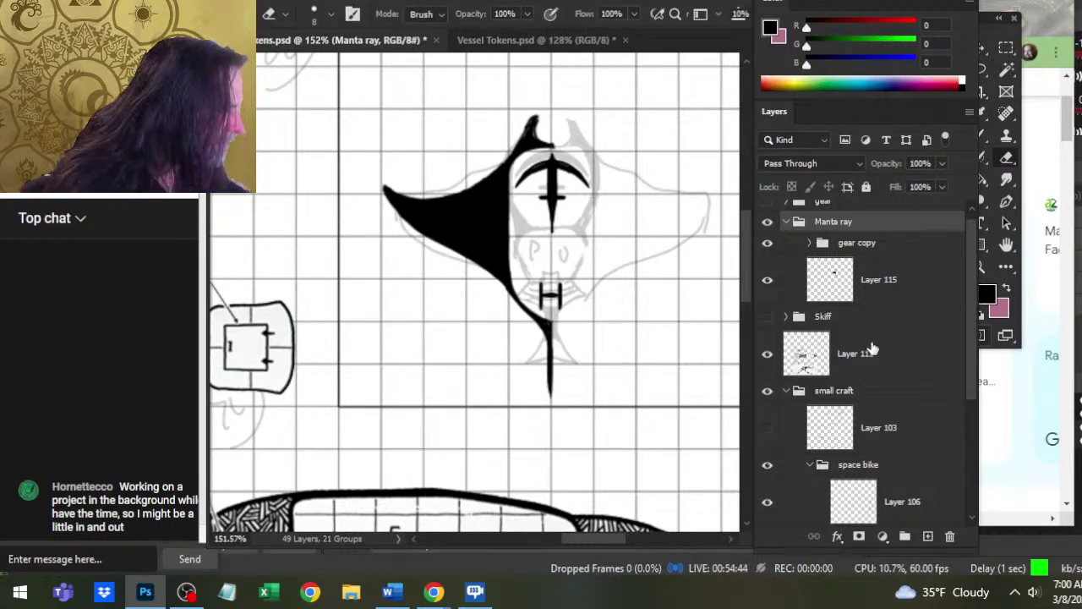
click(880, 287)
click(767, 280)
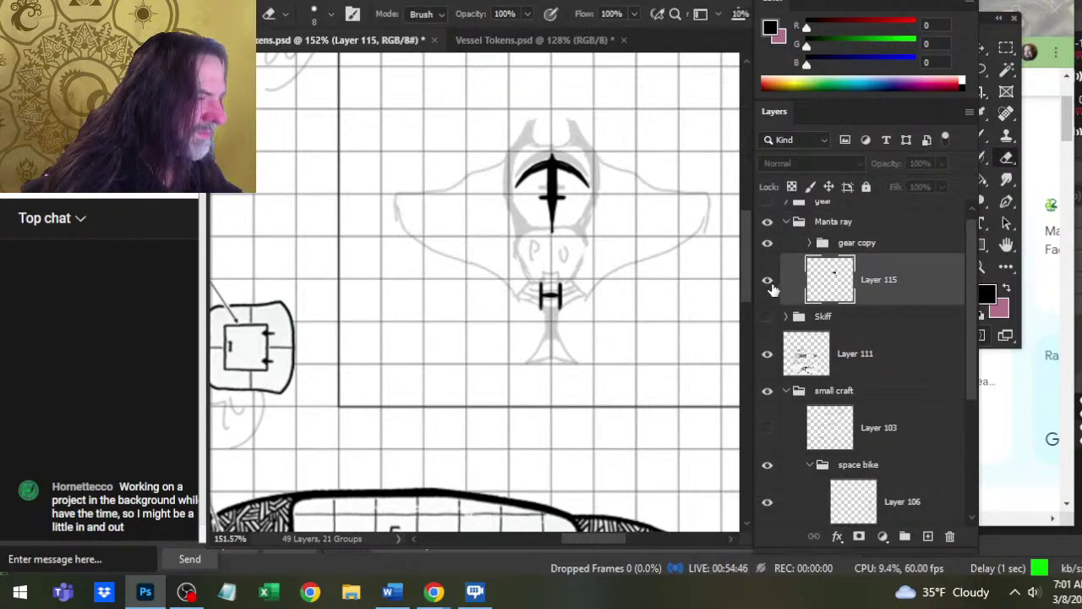
click(767, 280)
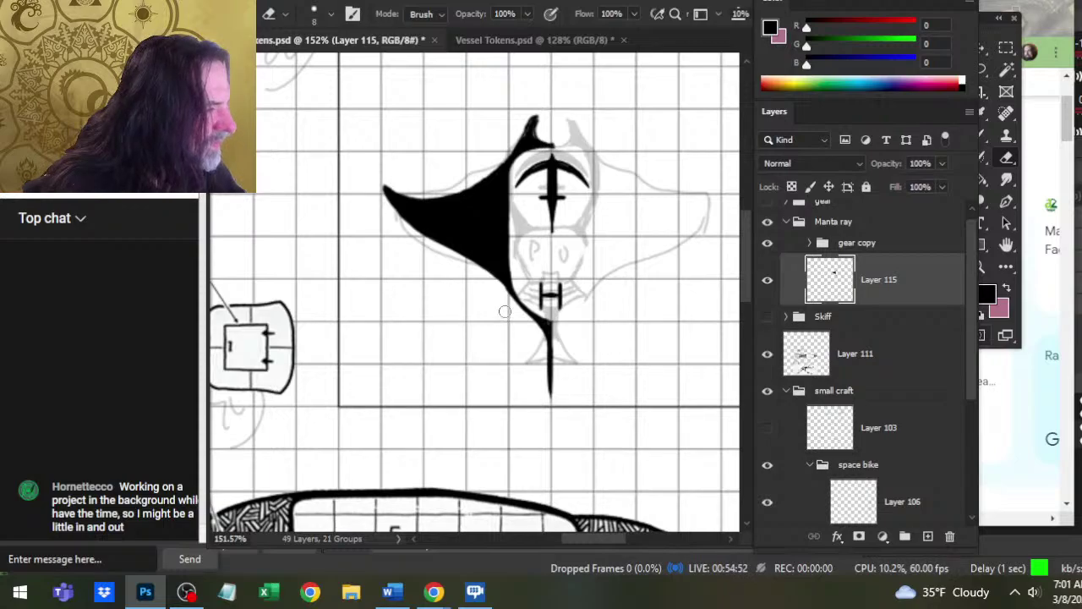
- Ink the inner edge where the left wing flows into the tail line and clean up the curve
key(b)
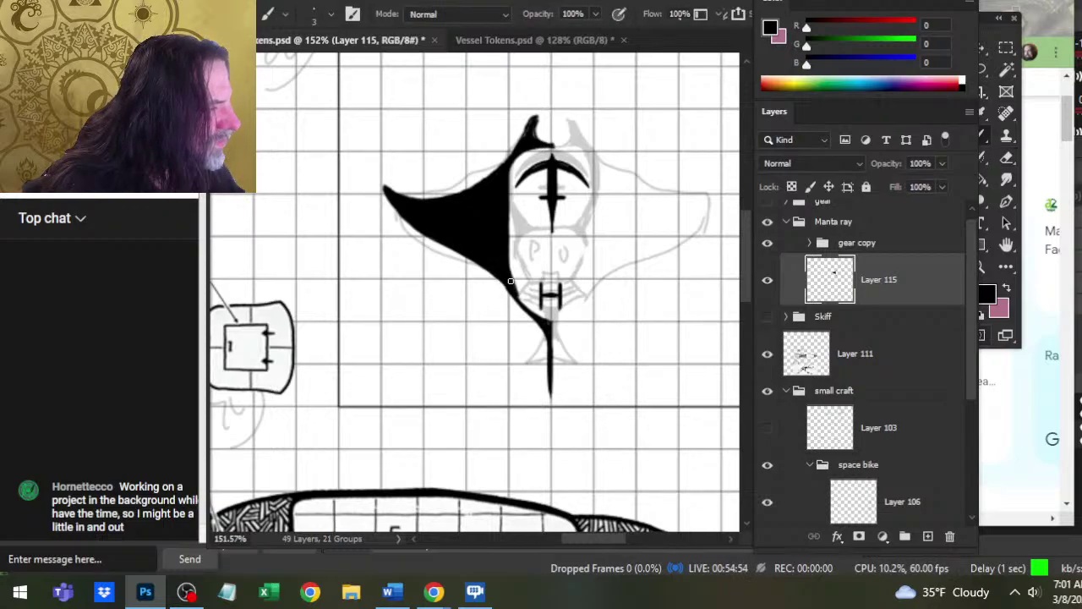
mouse_move(507, 269)
mouse_down()
mouse_move(549, 319)
mouse_move(523, 303)
mouse_move(531, 312)
mouse_move(518, 272)
mouse_move(536, 302)
mouse_move(523, 295)
mouse_move(562, 312)
mouse_up()
key(e)
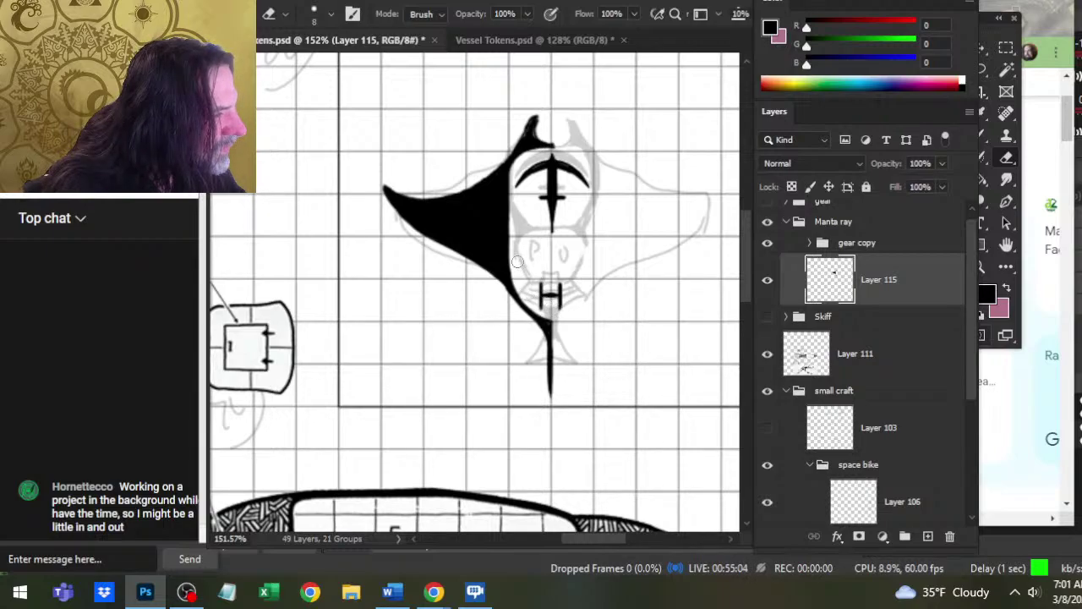
- Reshape the left horn by inking a fuller outer side and erasing the old tip so the horn sits further outward
drag(522, 197, 545, 263)
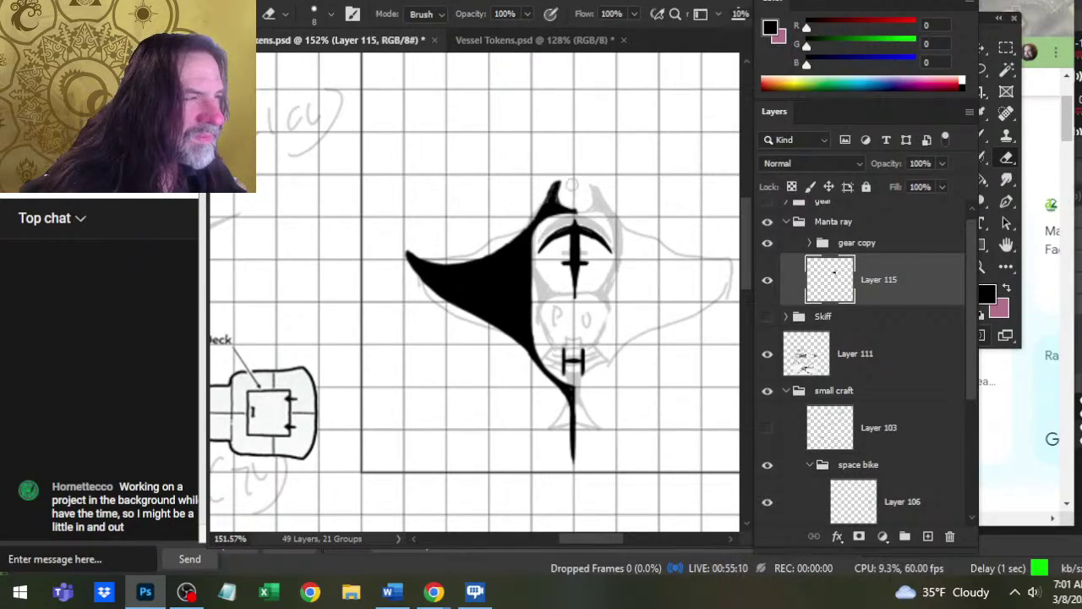
key(b)
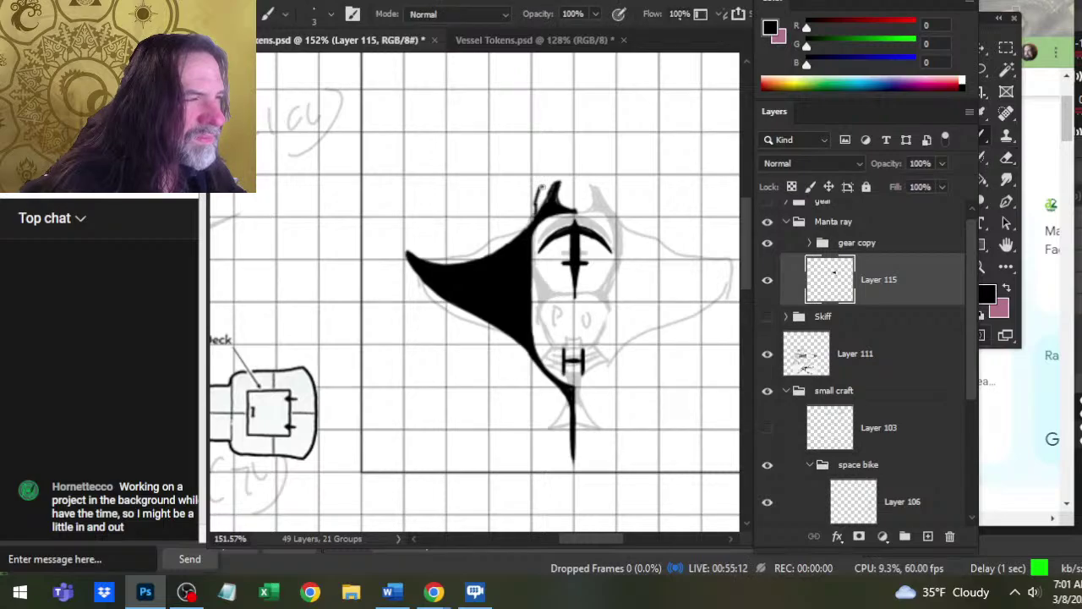
drag(542, 190, 537, 222)
key(e)
mouse_move(555, 184)
mouse_down()
mouse_move(538, 189)
mouse_move(566, 205)
mouse_move(542, 201)
mouse_move(550, 180)
mouse_up()
key(b)
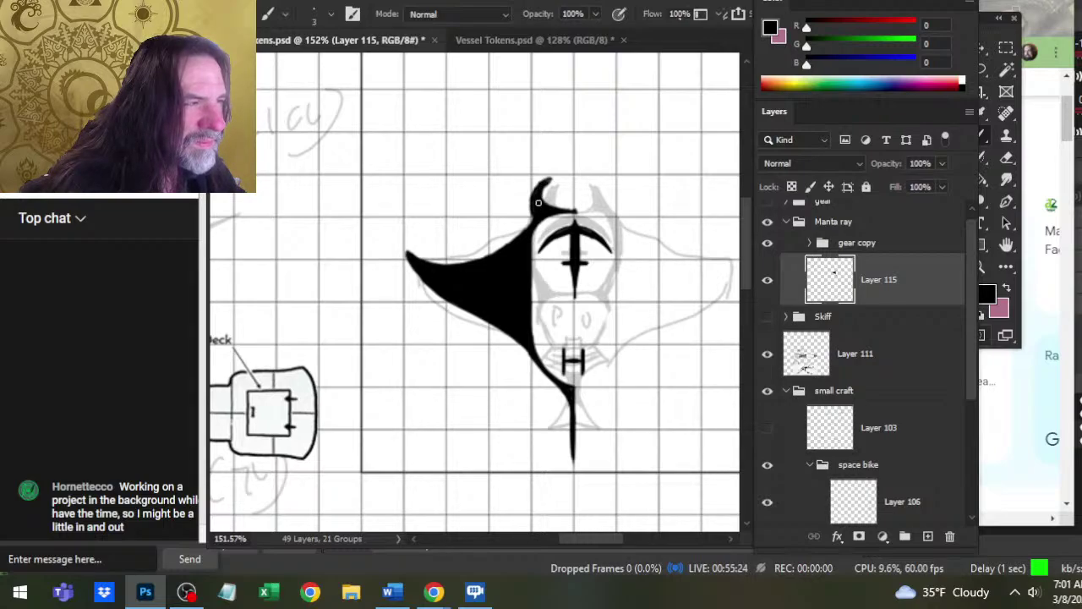
- Clean up the notch where the left horn's base meets the wing and smooth the horn's inner curve
key(e)
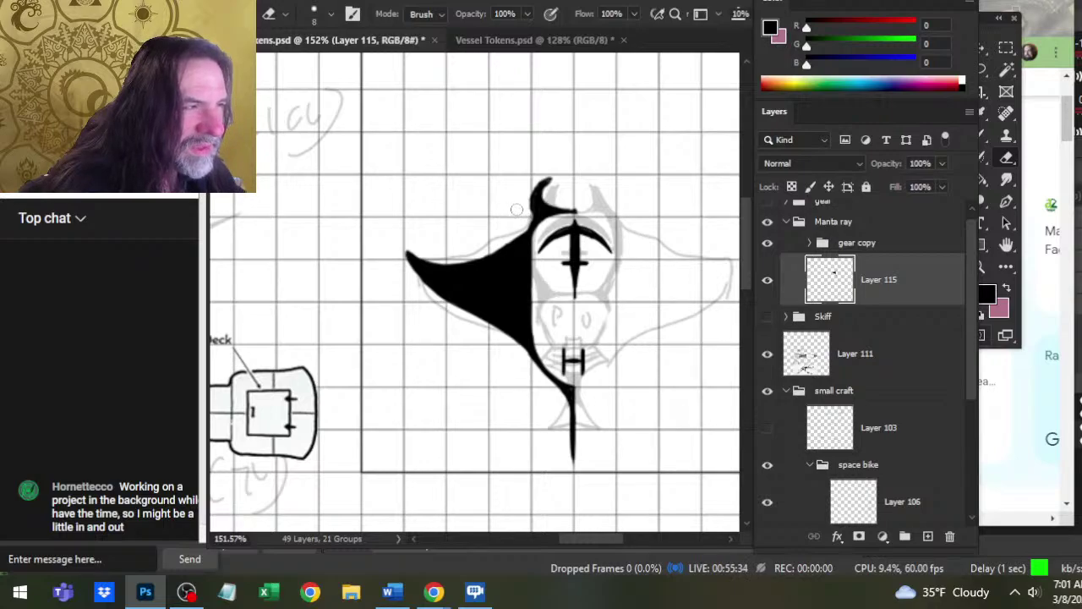
key(b)
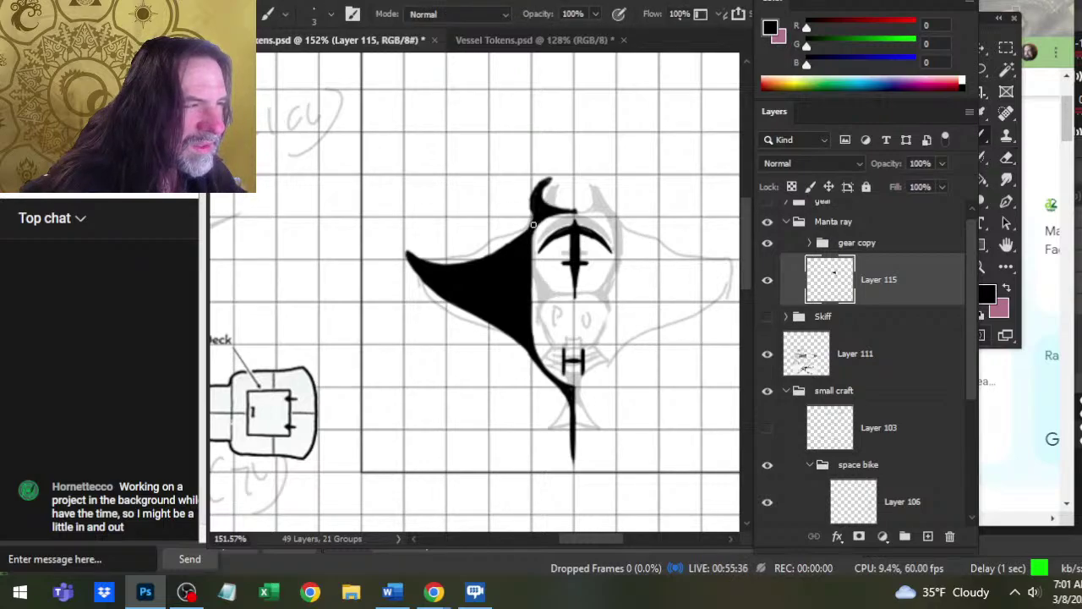
key(e)
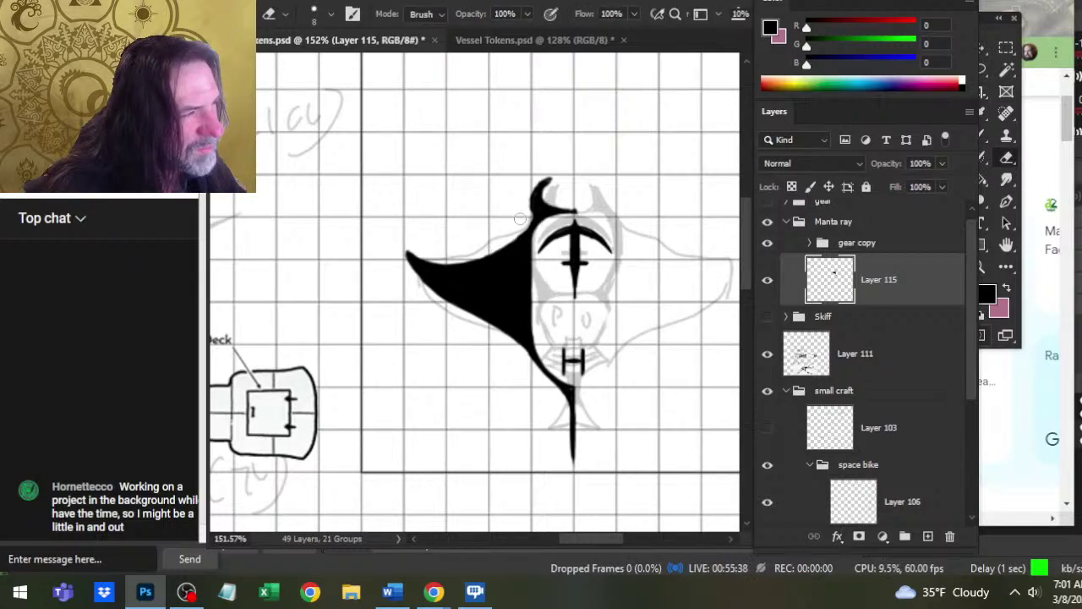
key(b)
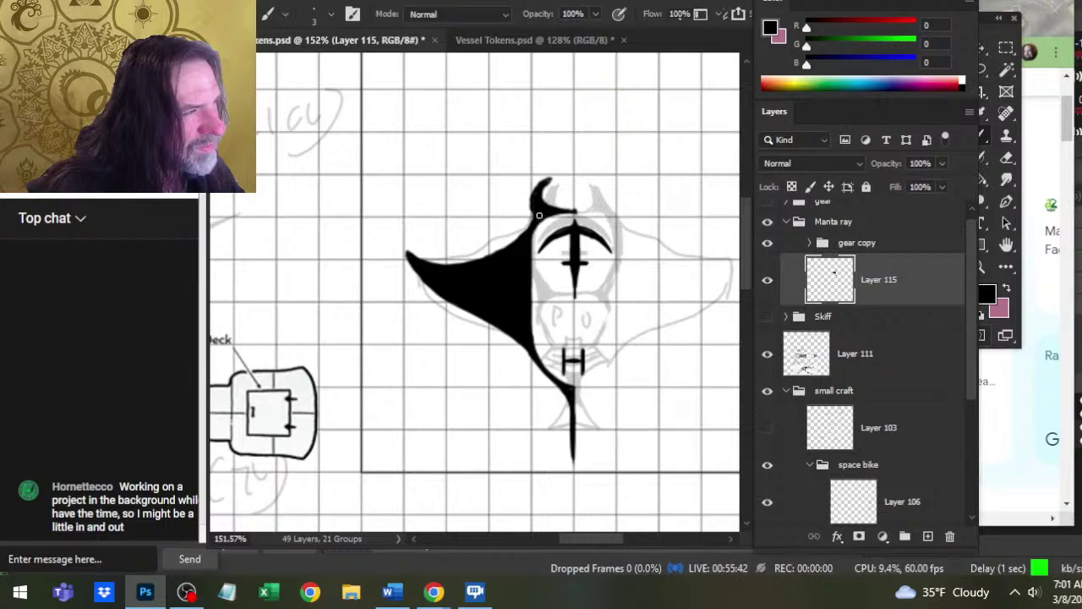
key(e)
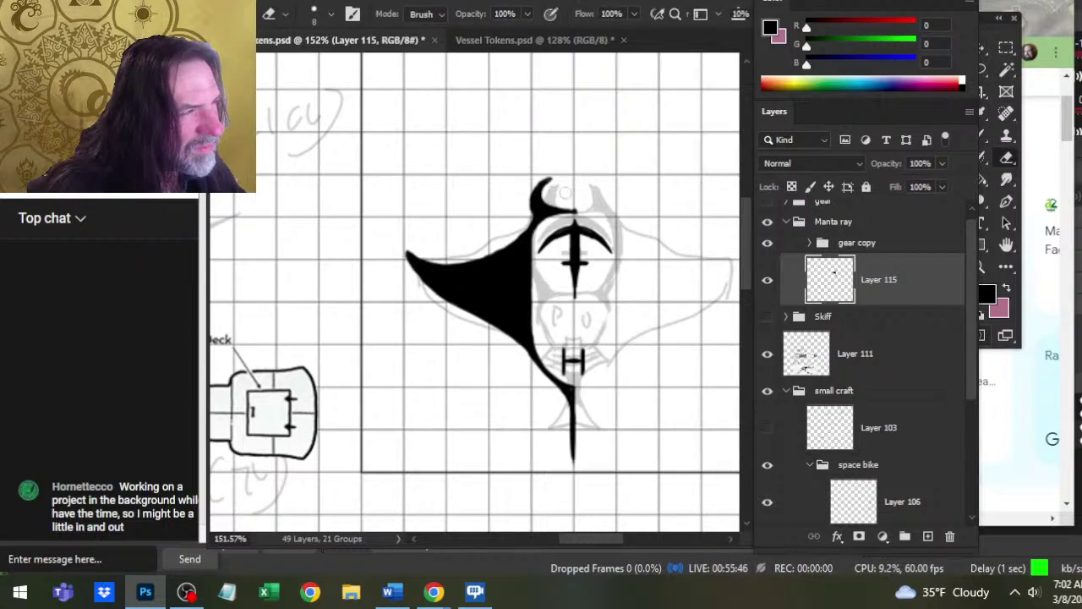
key(b)
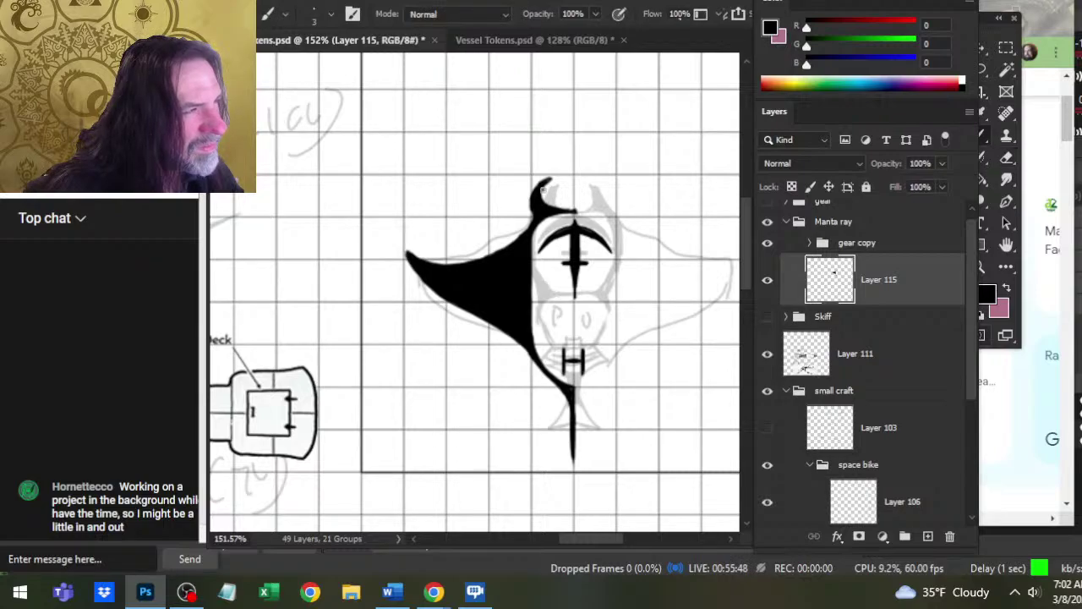
- Extend the left horn's tip inward into a fine curved point and trim its edges
drag(543, 190, 550, 182)
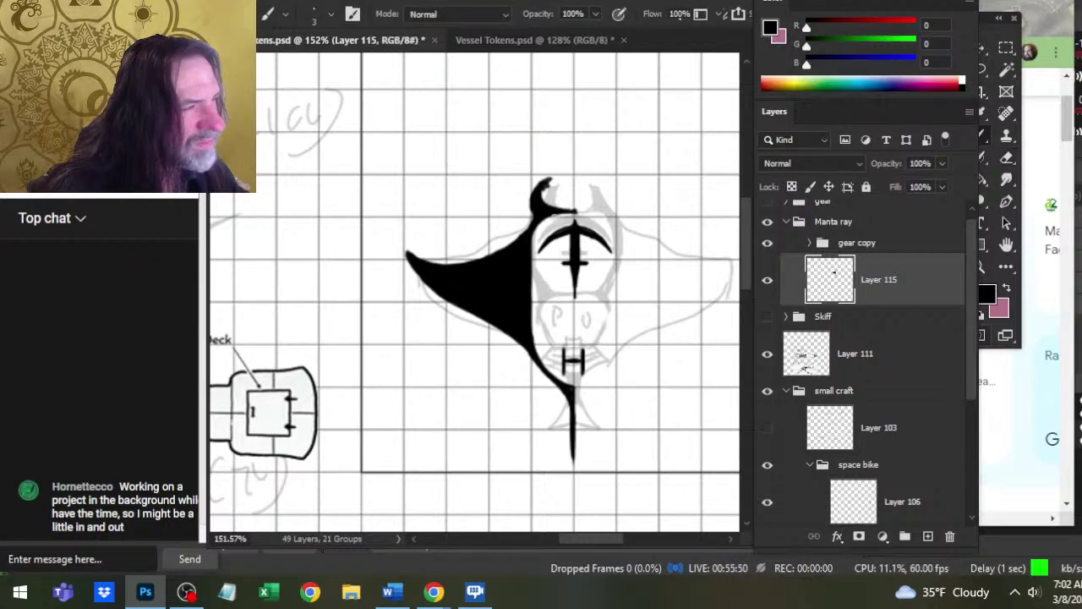
key(e)
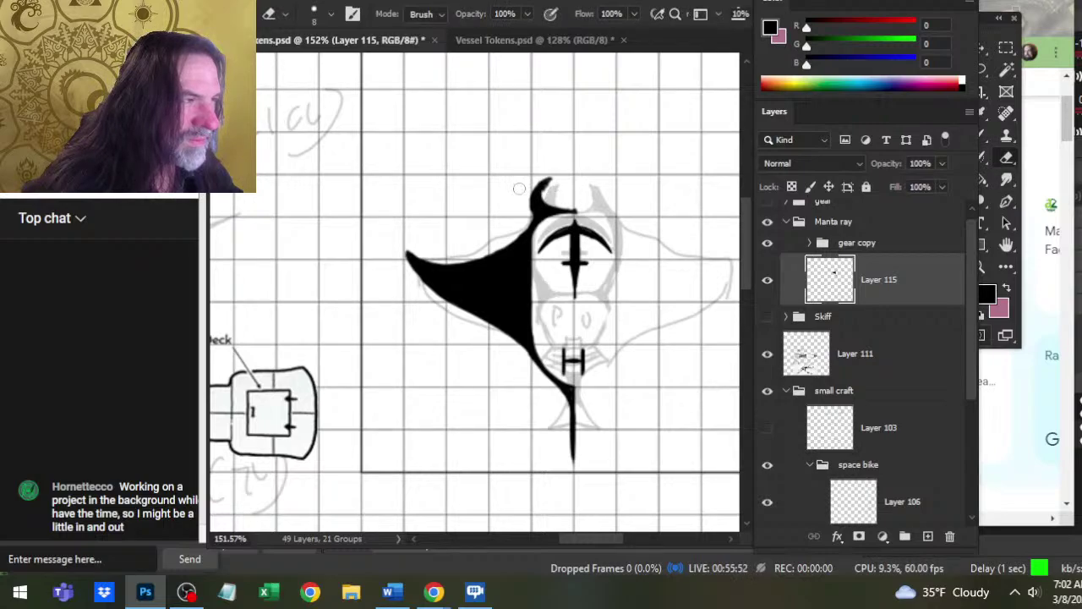
key(b)
mouse_move(544, 190)
mouse_down()
mouse_move(540, 207)
mouse_move(561, 178)
mouse_up()
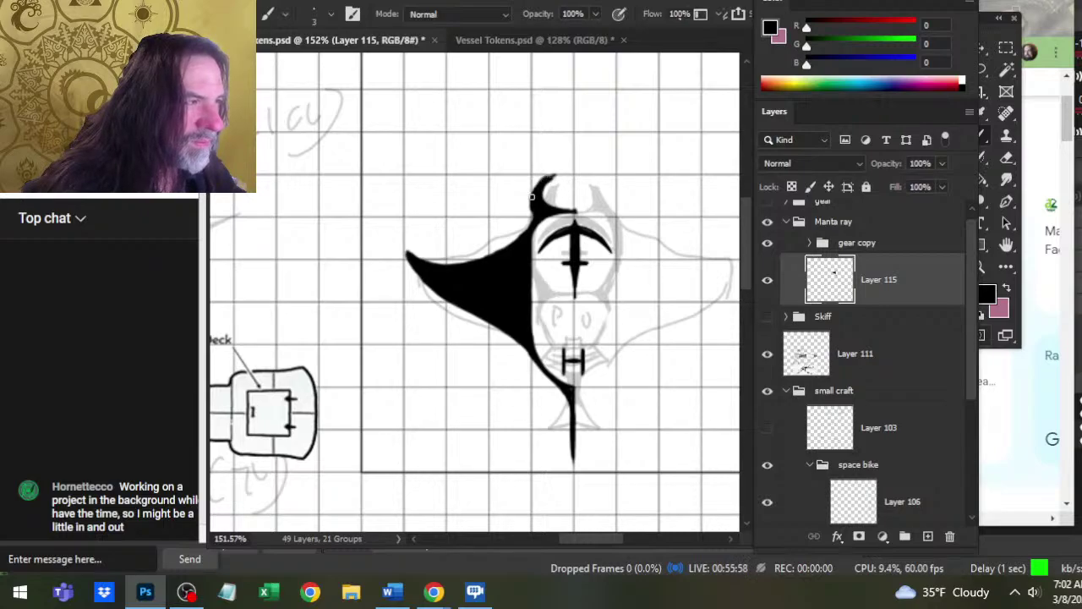
key(e)
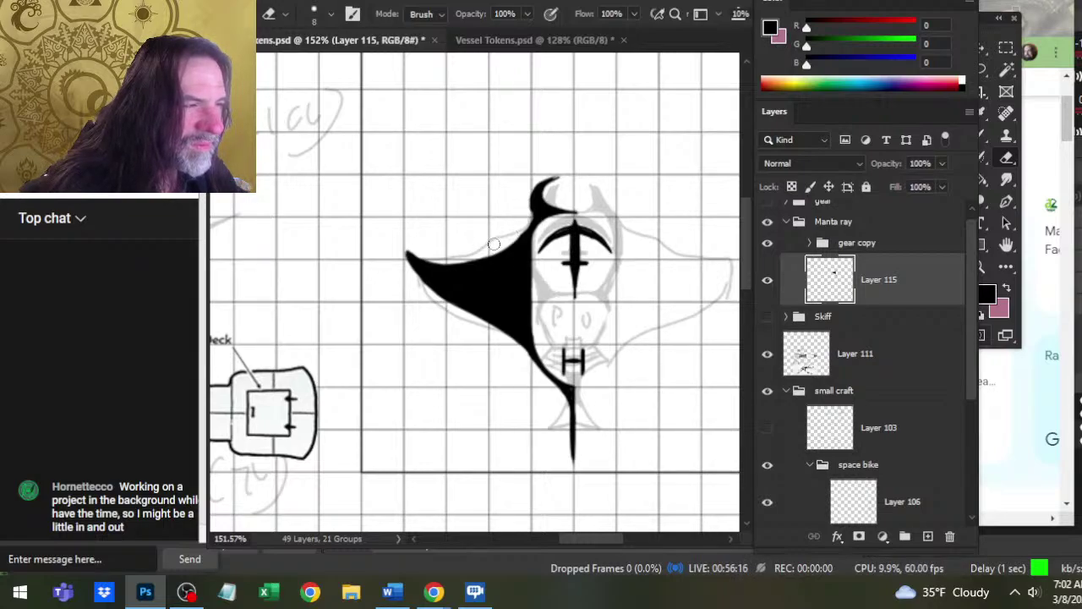
- Refine the outer curve between the left wing and the horn's base into a smooth transition
key(b)
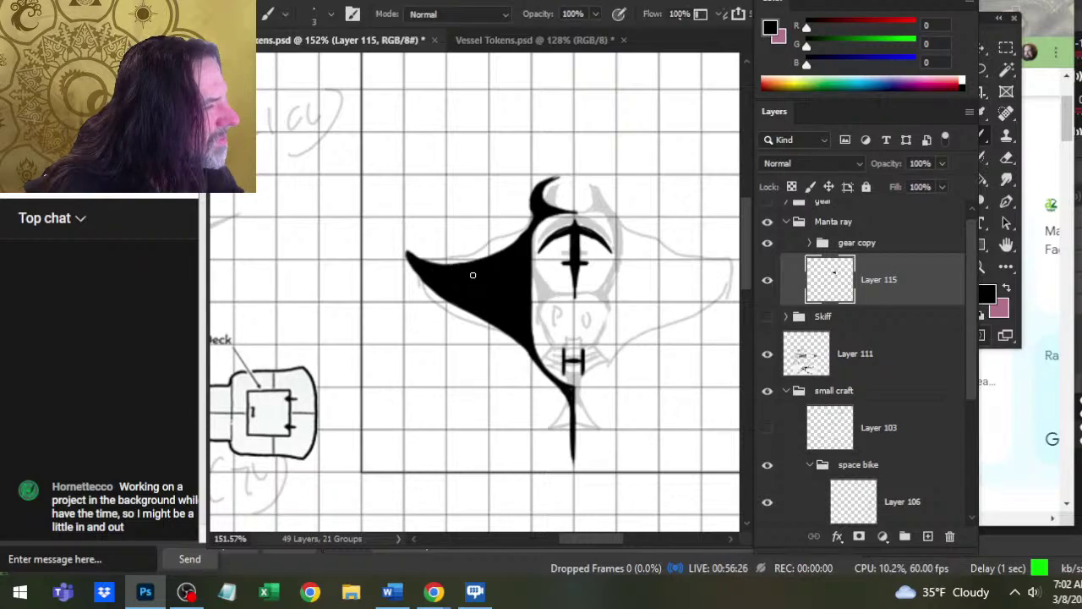
key(e)
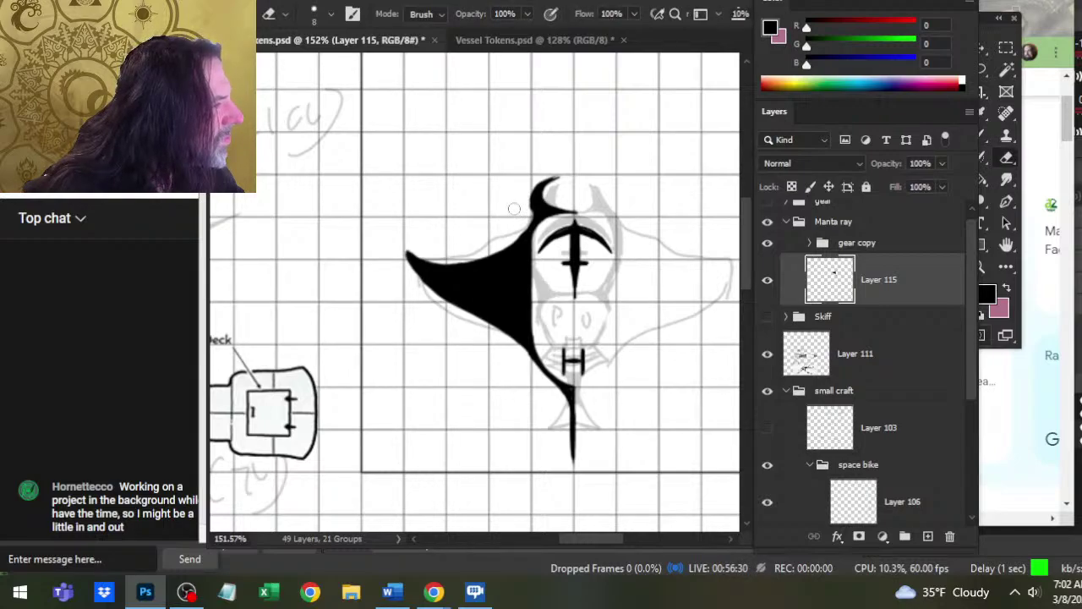
mouse_move(513, 212)
mouse_down()
mouse_move(531, 212)
mouse_move(529, 222)
mouse_up()
key(b)
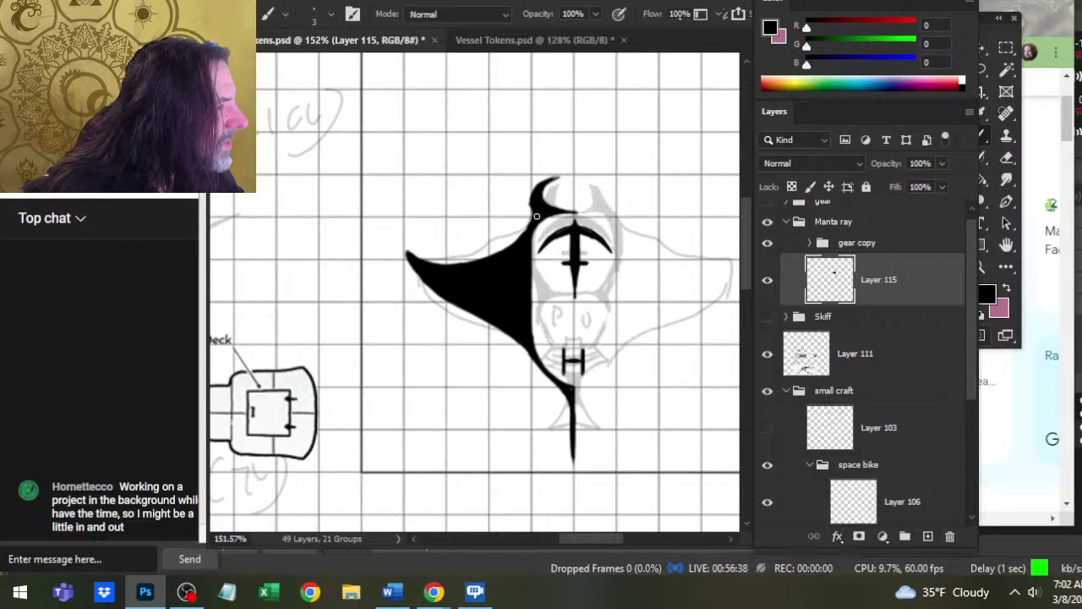
key(e)
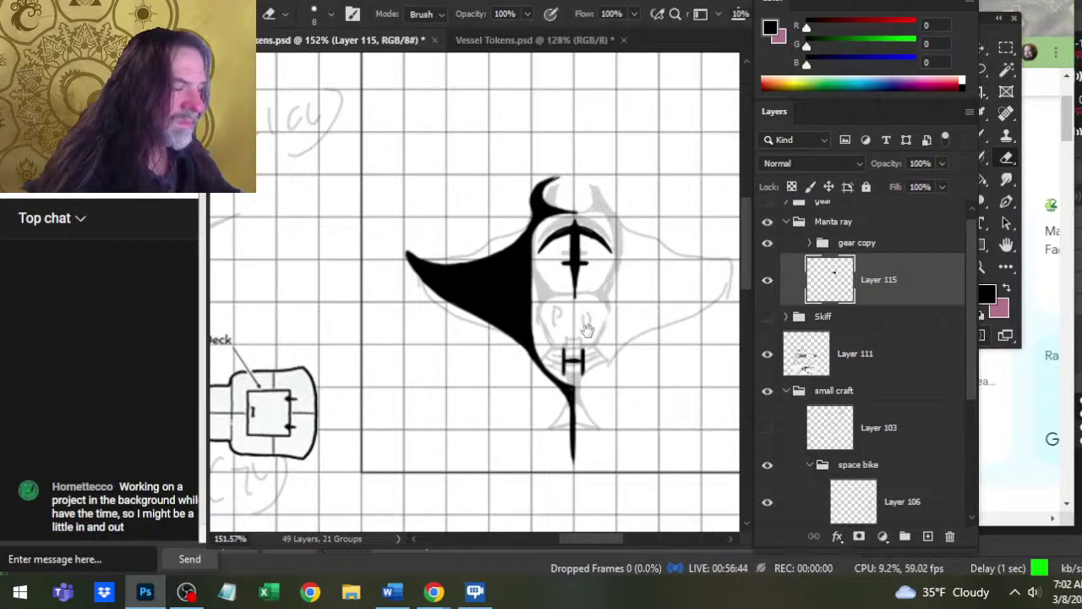
- Duplicate Layer 115 and flip the copy horizontally
drag(588, 328, 517, 284)
right_click(875, 278)
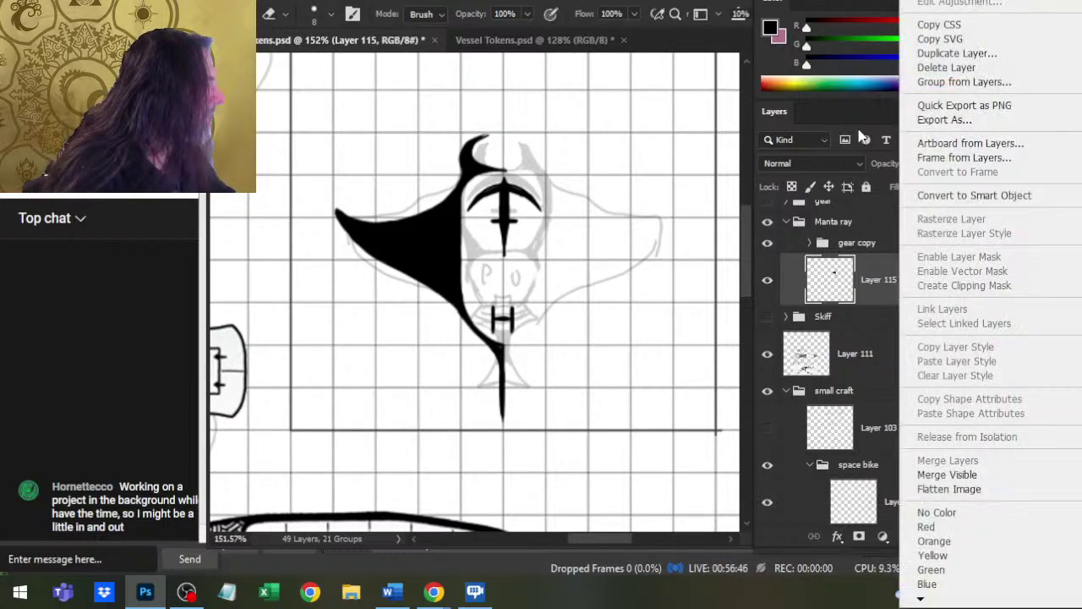
click(998, 53)
key(Return)
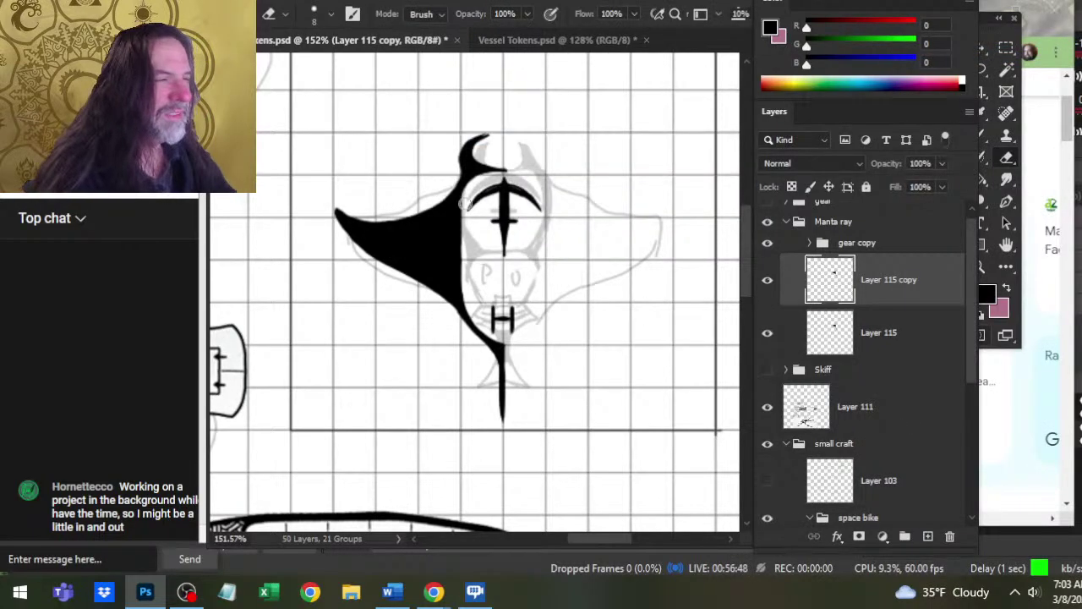
right_click(465, 201)
click(580, 348)
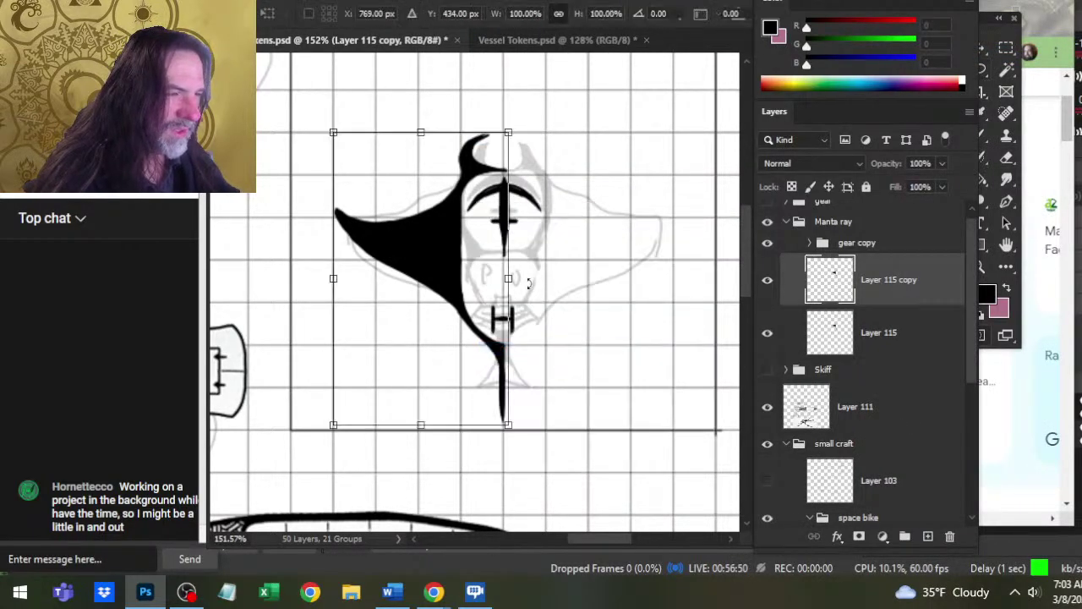
right_click(531, 283)
click(586, 255)
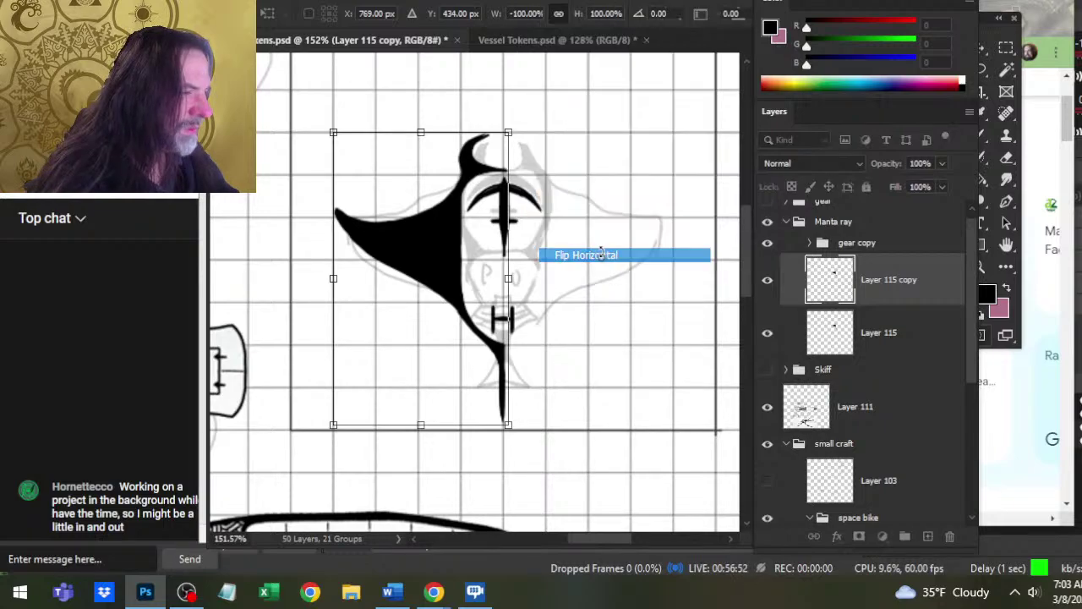
key(Return)
- Move the mirrored half horizontally to the right side of the centerline, opposite the original wing
key(Right)
key(Right)
key(Right)
key(Right)
key(Right)
key(Right)
key(Right)
key(Right)
key(Right)
key(Right)
key(Right)
key(Right)
key(Right)
key(Right)
key(Right)
key(Right)
key(Right)
key(Right)
key(Right)
key(Right)
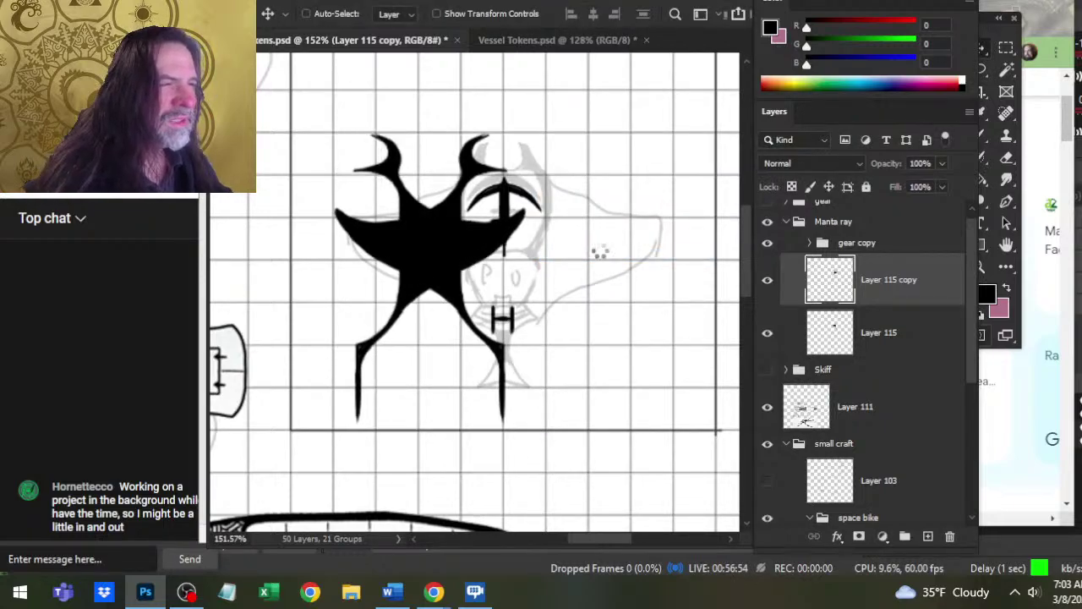
key(shift+Right)
key(shift+Right)
key(shift+Right)
key(shift+Right)
key(shift+Right)
key(shift+Right)
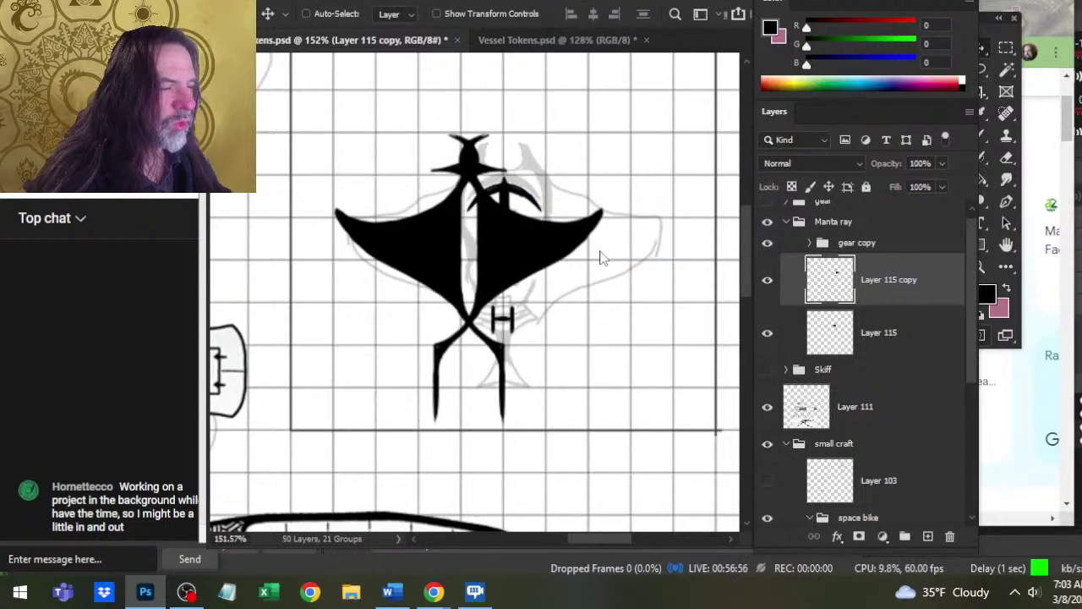
key(shift+Right)
key(shift+Right)
key(shift+Right)
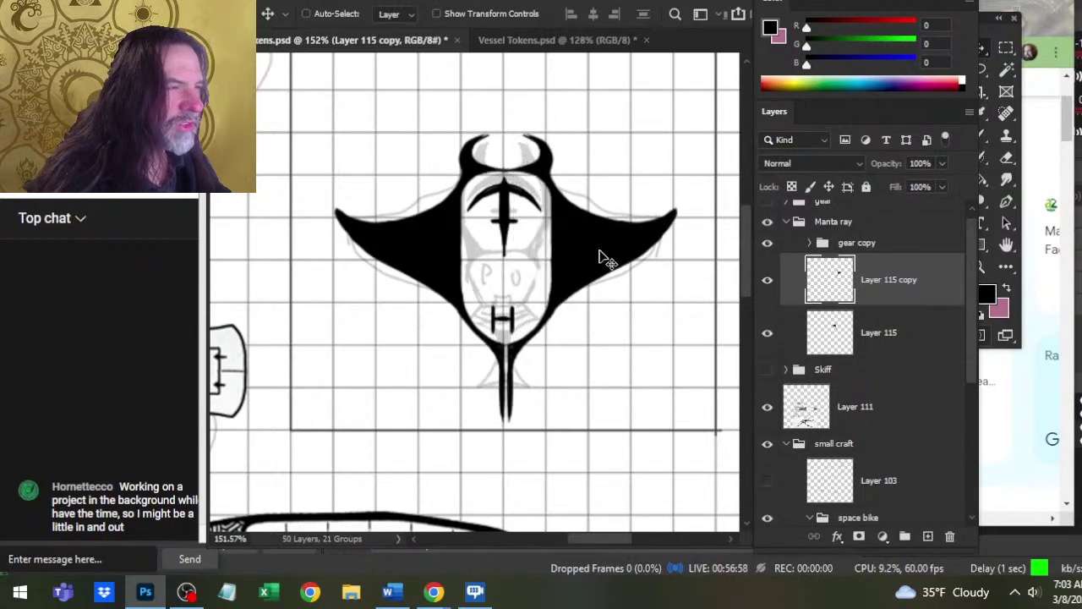
- Fine-tune the mirrored half's horizontal position so both tail halves form one thin tail, and merge it down into Layer 115
key(Left)
key(Left)
key(Left)
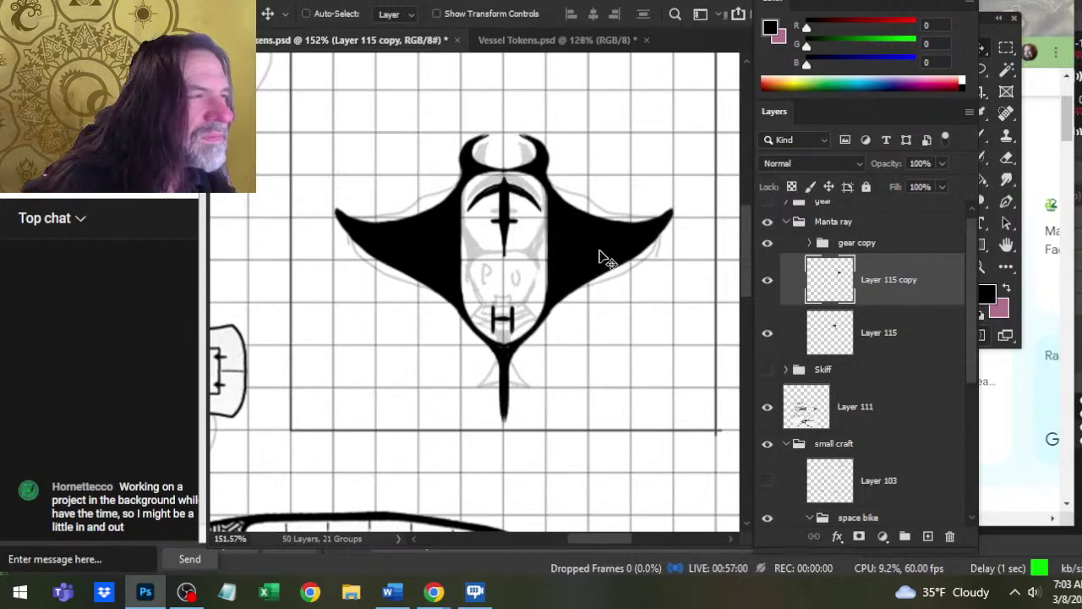
key(Right)
key(Right)
key(Right)
key(Right)
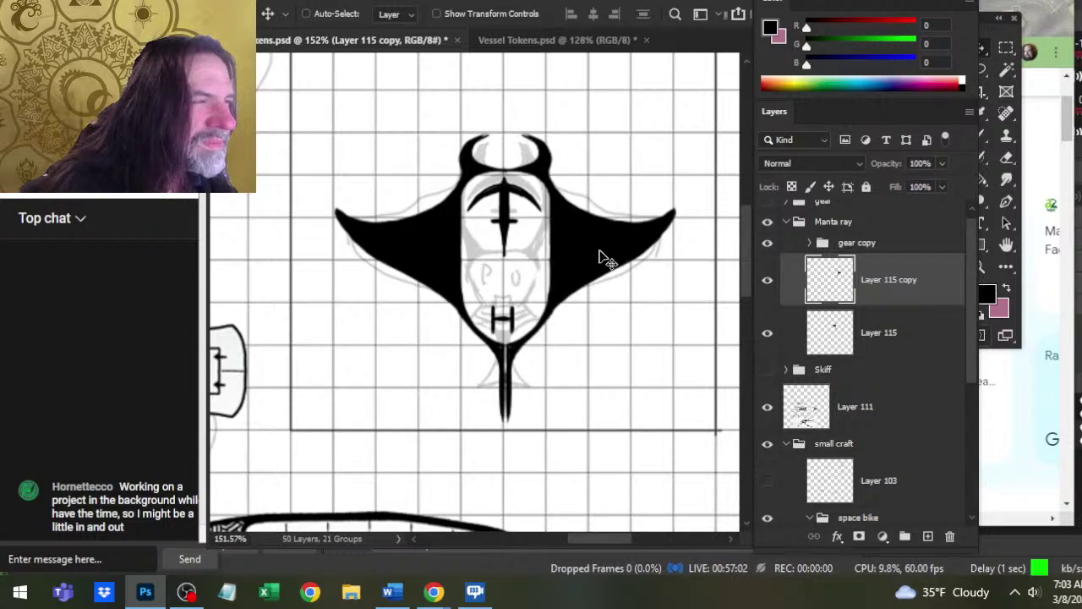
key(Left)
key(Left)
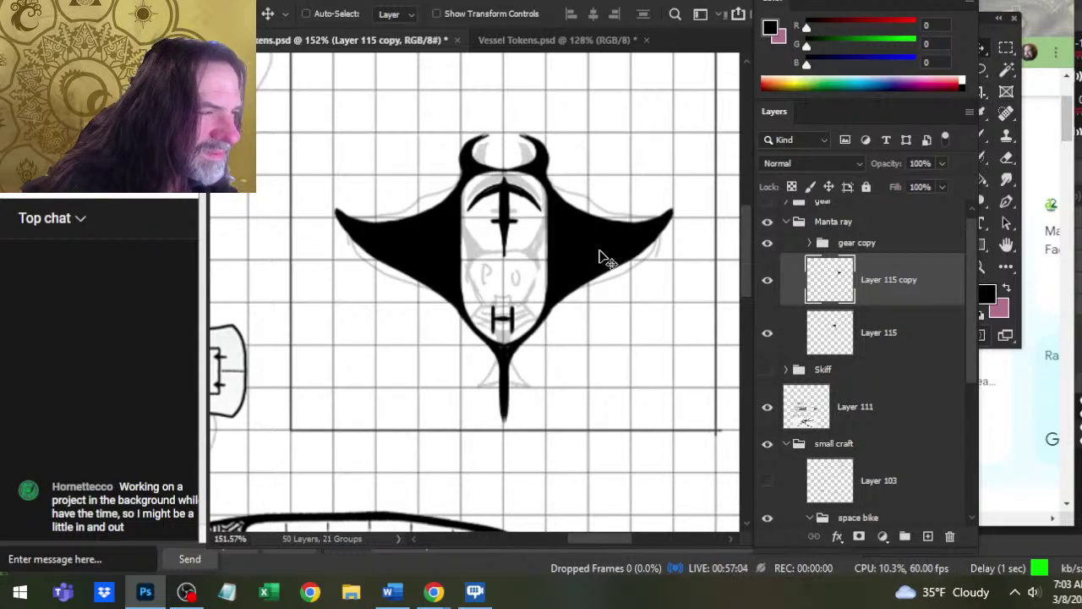
key(Left)
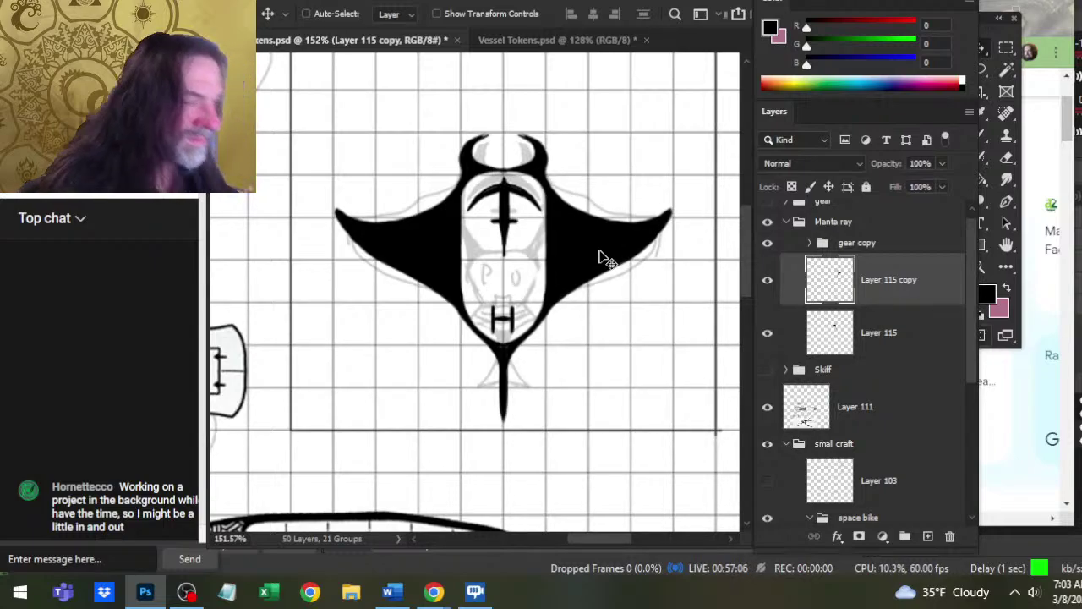
right_click(892, 284)
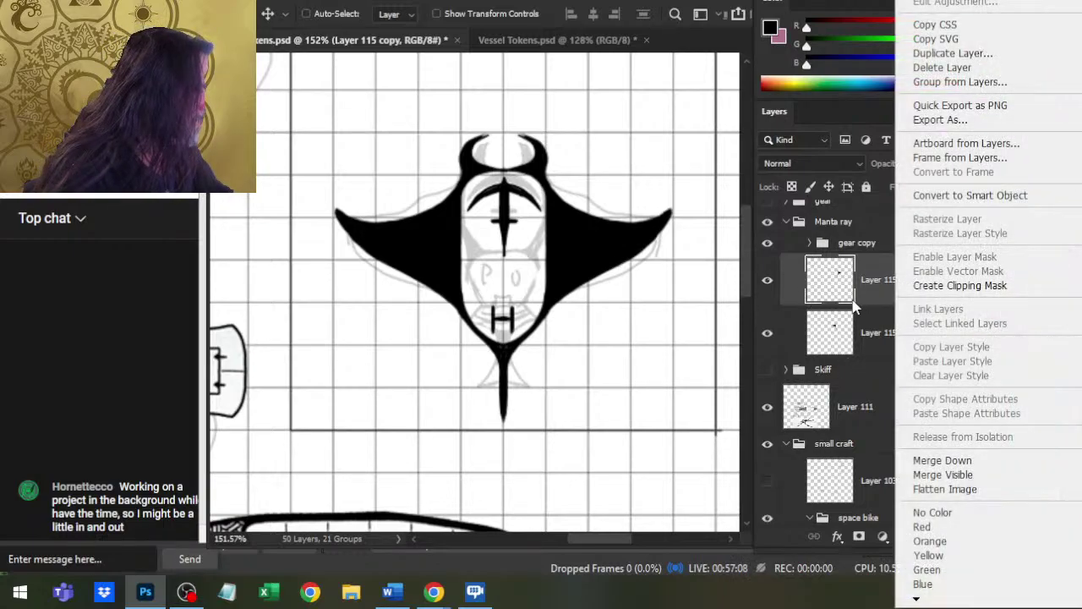
click(944, 461)
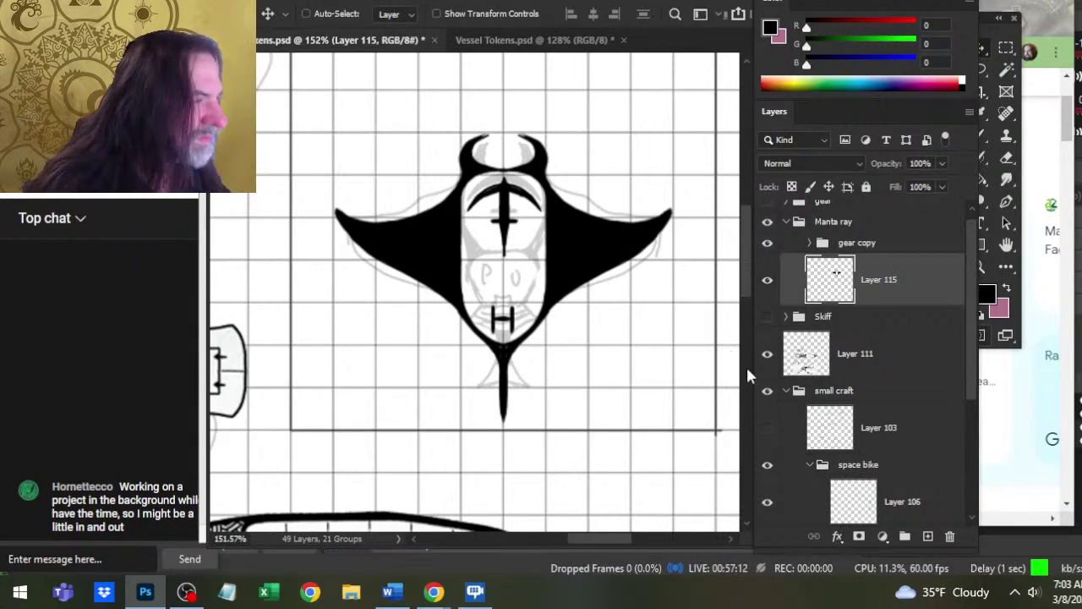
- Add a new empty layer above Layer 115 in the Manta ray group, and select Layer 115 again
key(z)
drag(633, 431, 582, 421)
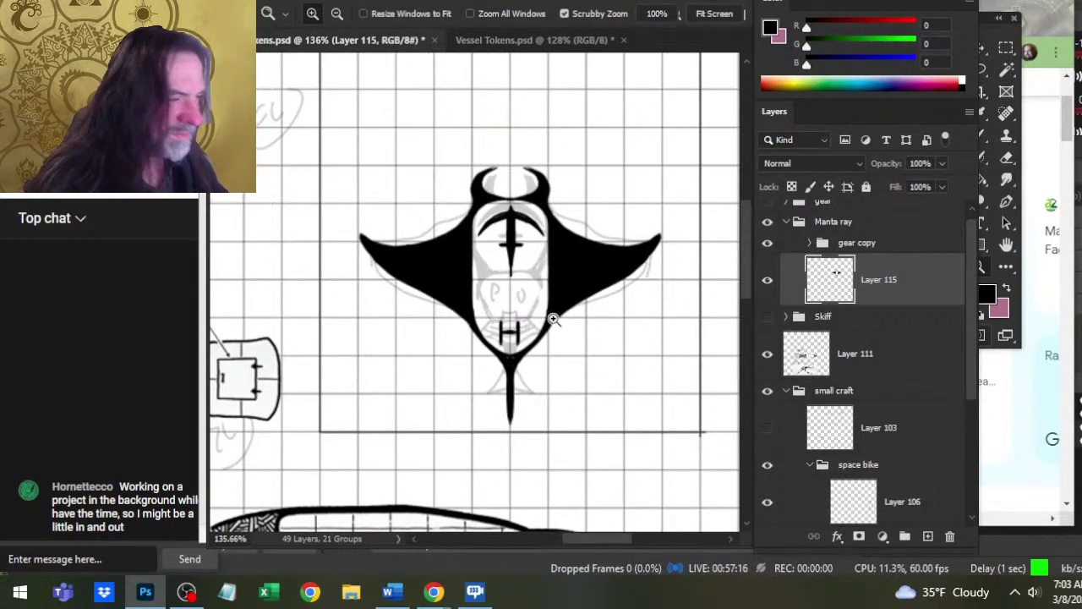
drag(552, 316, 598, 322)
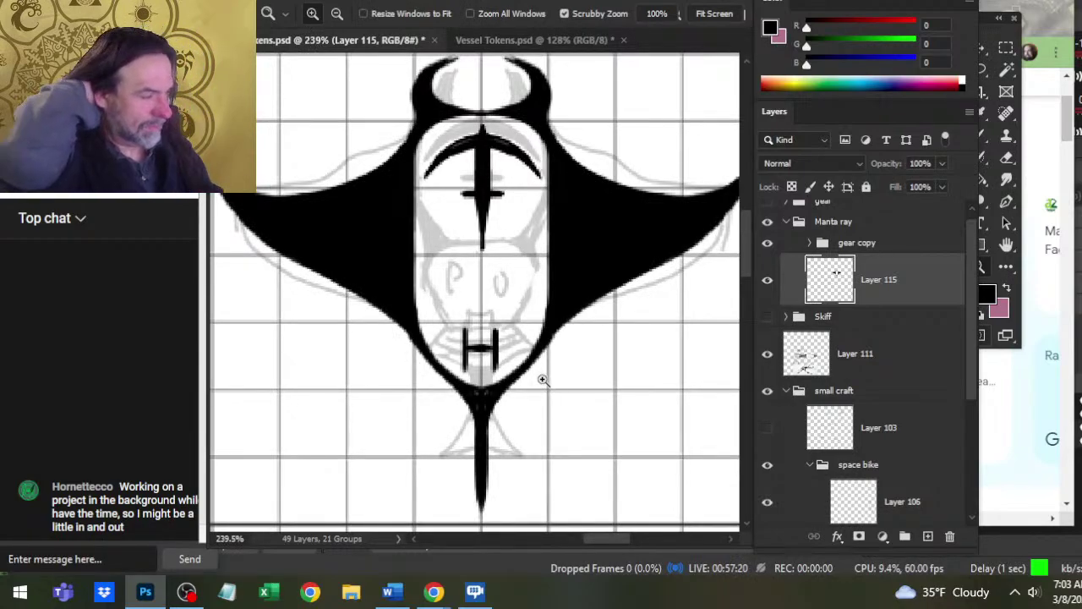
key(b)
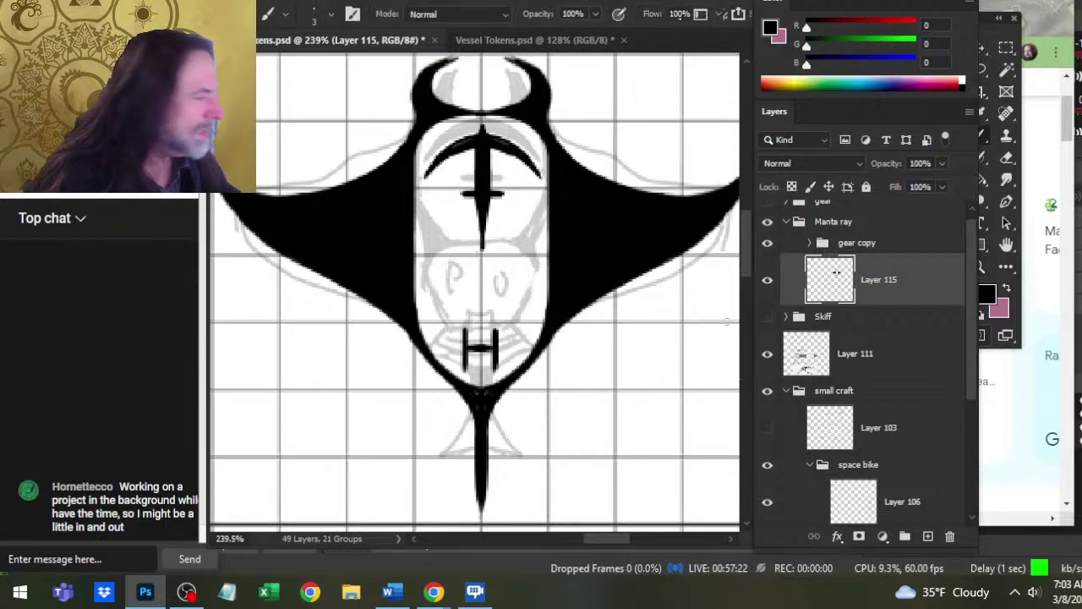
click(929, 538)
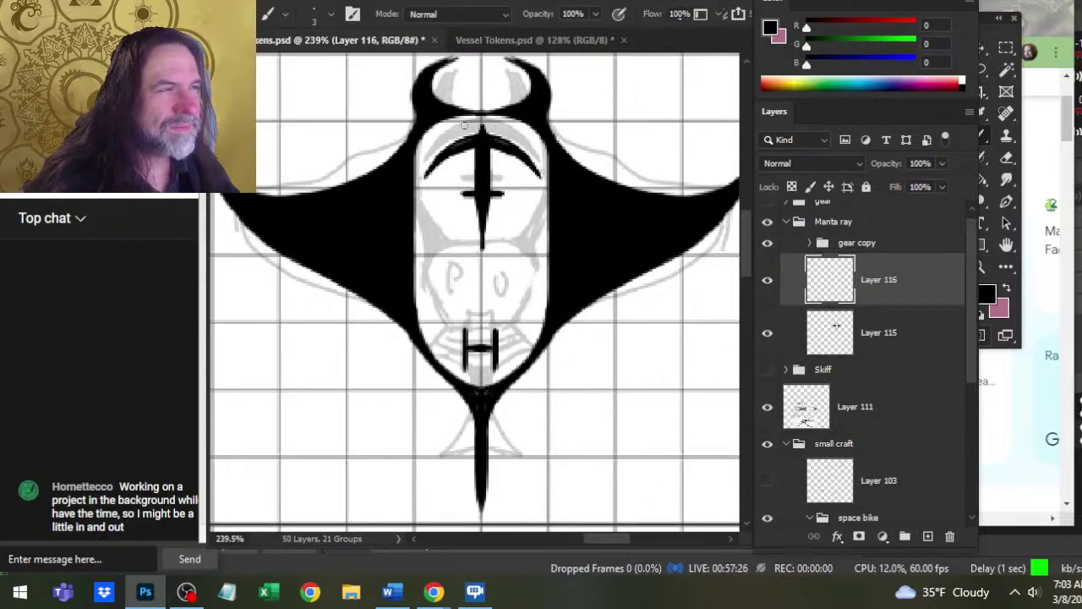
click(818, 336)
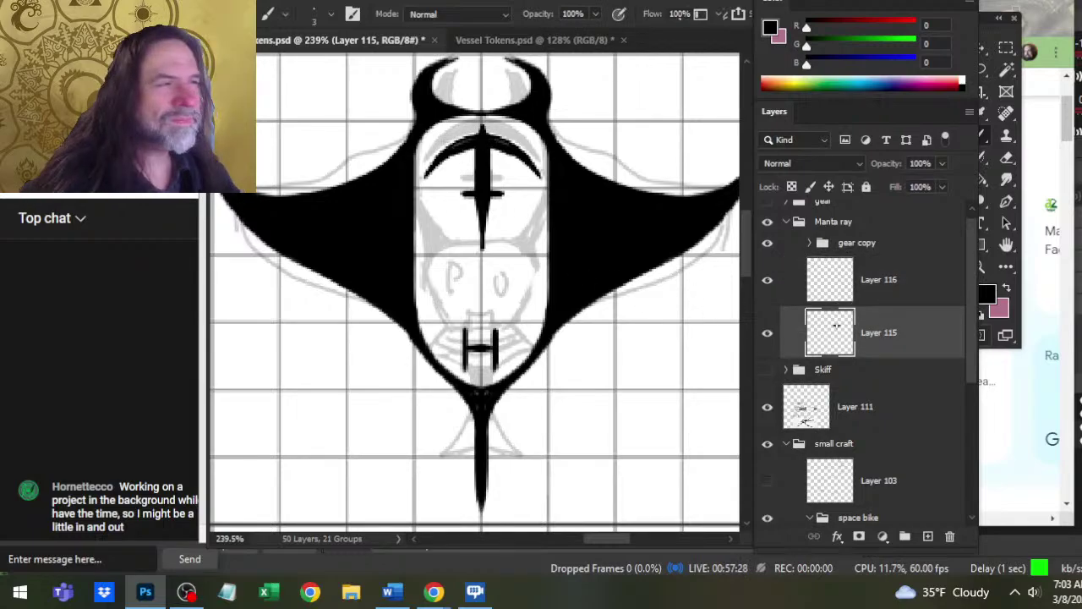
- Expand the gear copy group and nudge Layer 109 copy, holding the bow-shaped weapon, slightly downward inside the hull
key(e)
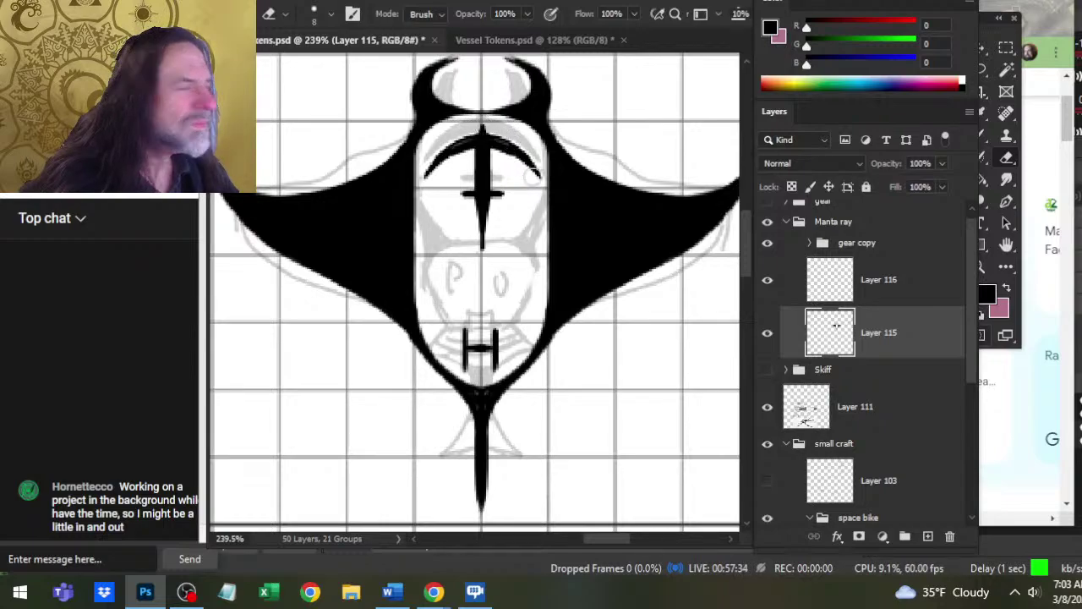
click(845, 247)
click(809, 244)
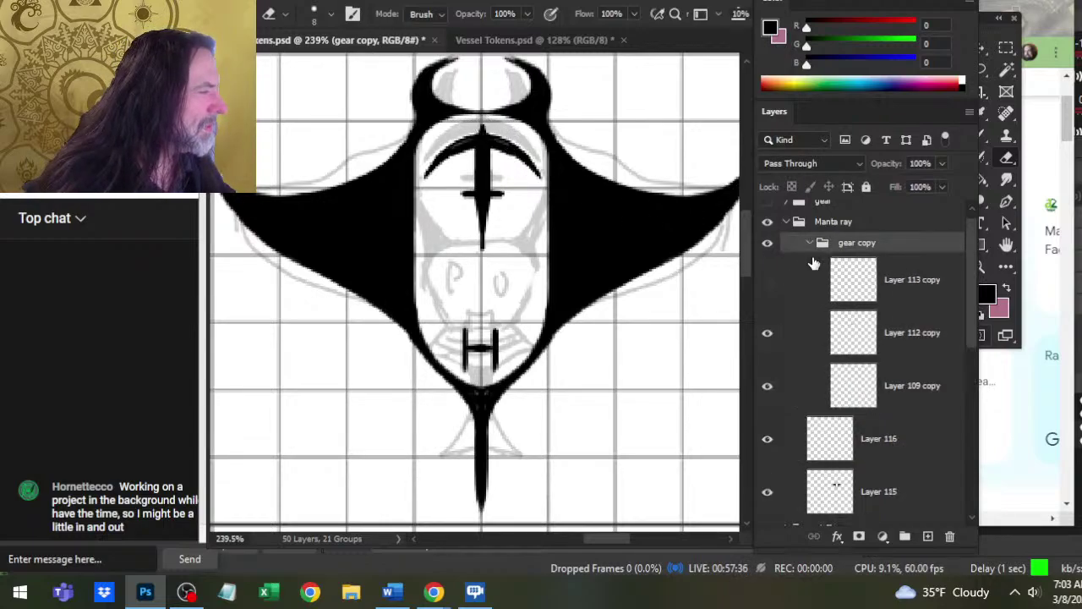
click(872, 350)
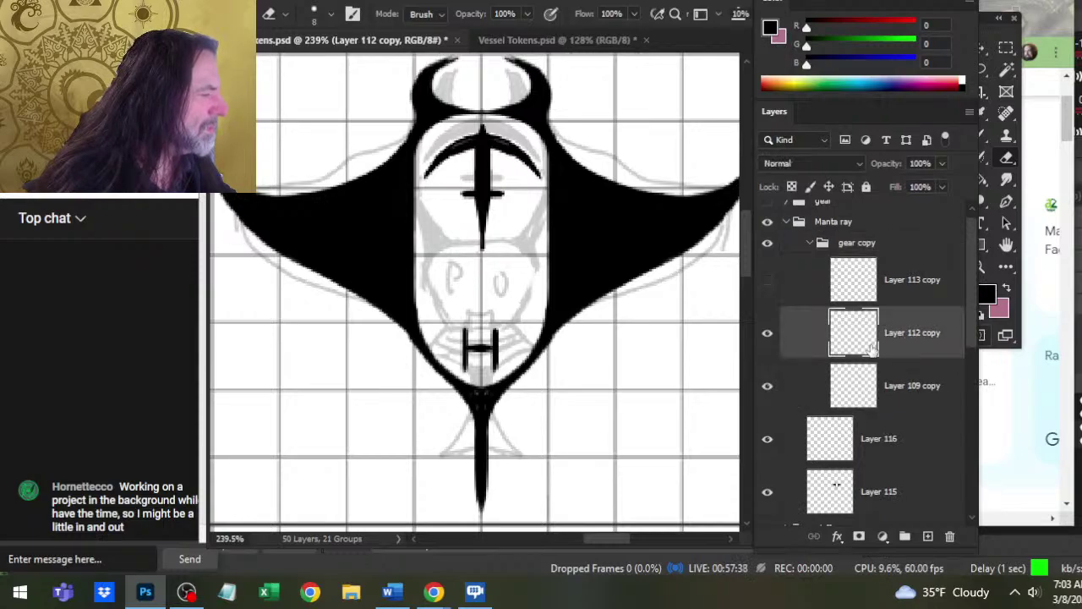
click(772, 337)
click(879, 378)
key(v)
key(Down)
key(Down)
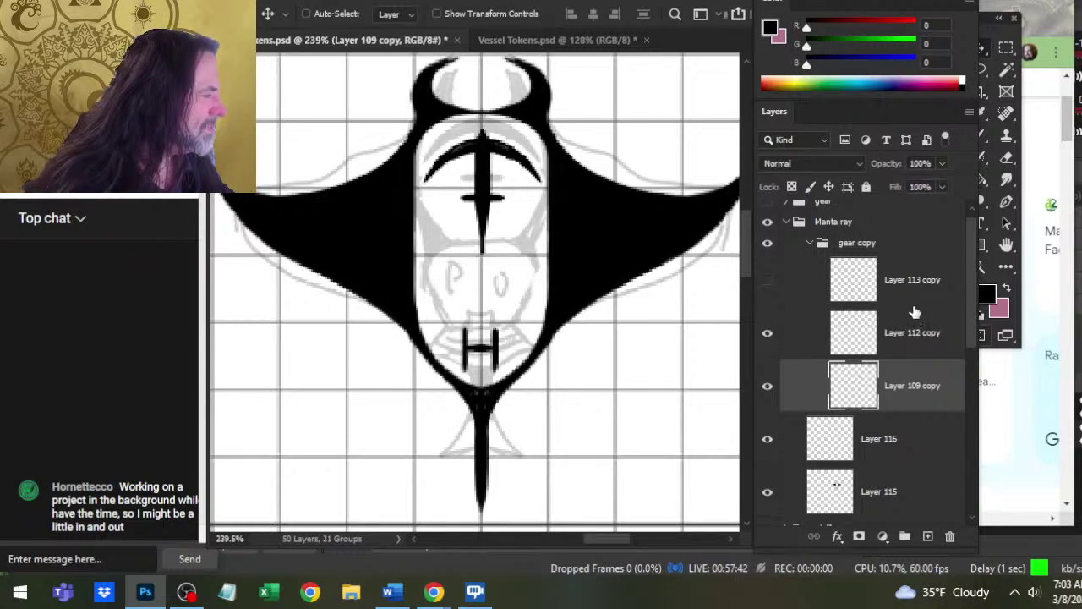
- On Layer 116, ink a thin curved line inside the hull opening's upper-left edge and erase its end past the centerline
click(867, 443)
key(z)
drag(468, 146, 507, 146)
key(b)
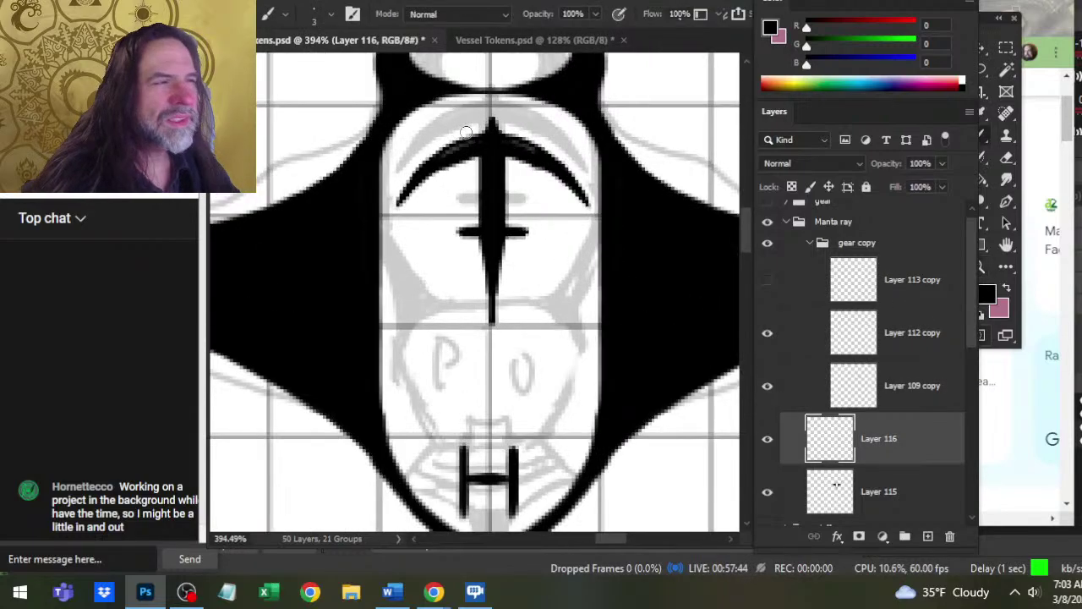
mouse_move(394, 152)
mouse_down()
mouse_move(441, 111)
mouse_move(511, 108)
mouse_up()
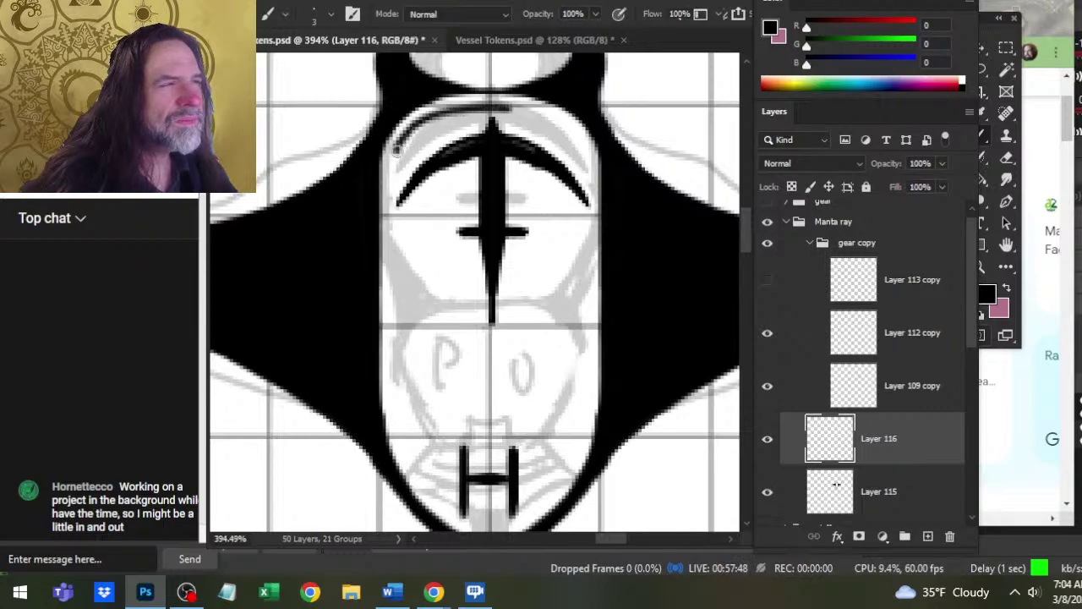
key(e)
click(526, 124)
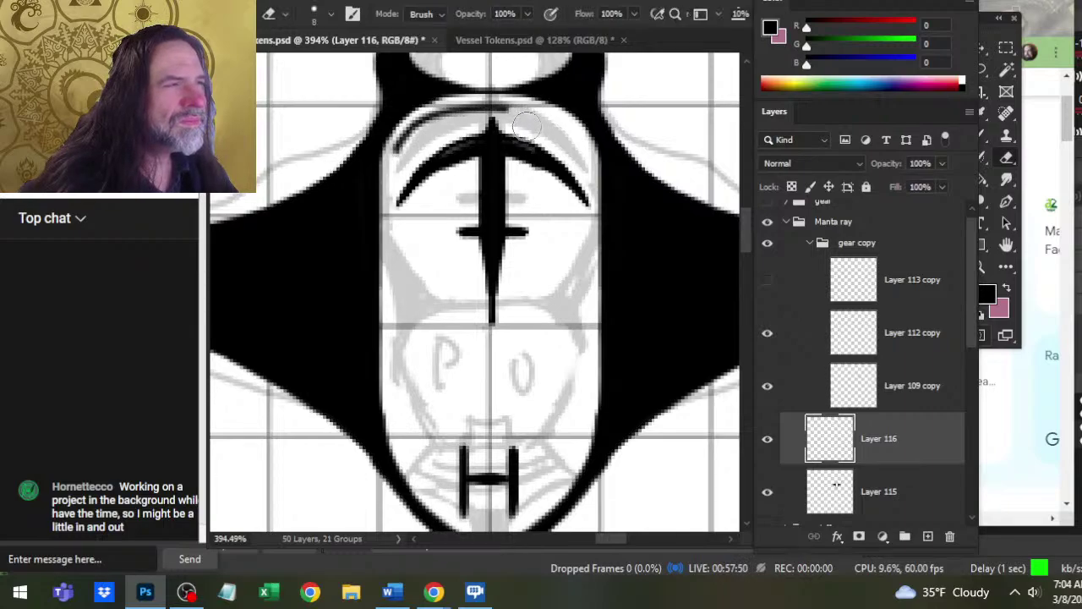
key(b)
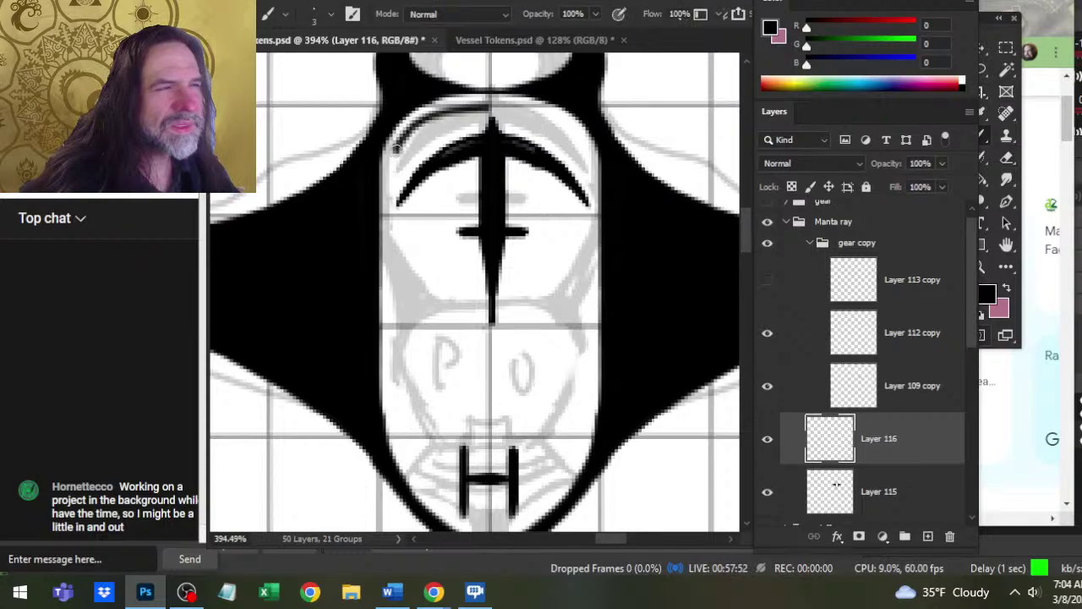
- Extend the thin inner line down the hull opening's left side and nudge Layer 116 to adjust its gap from the edge
drag(395, 151, 386, 262)
key(e)
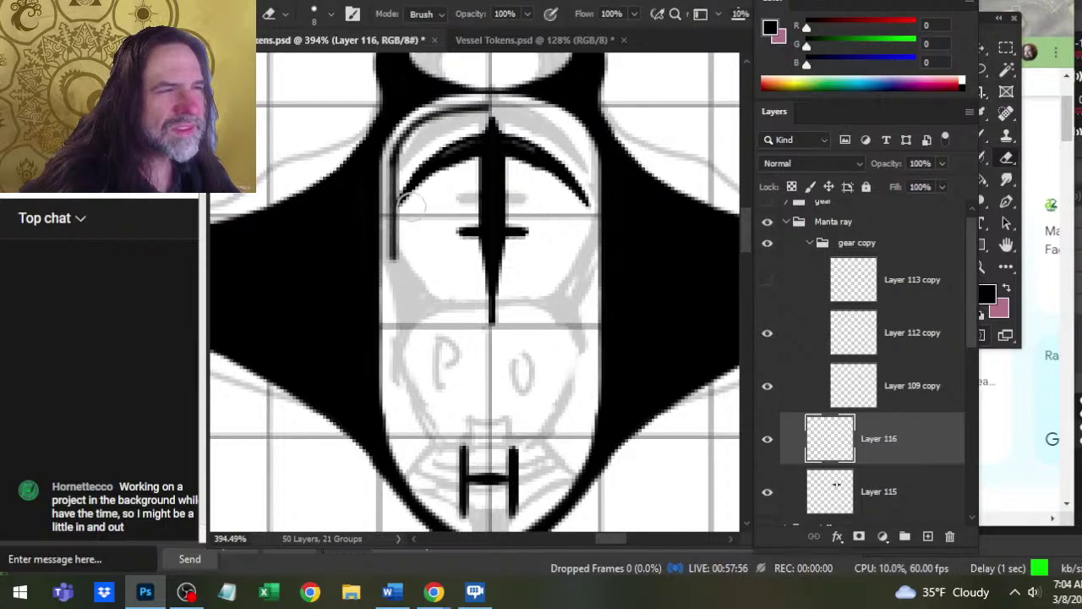
key(v)
key(Left)
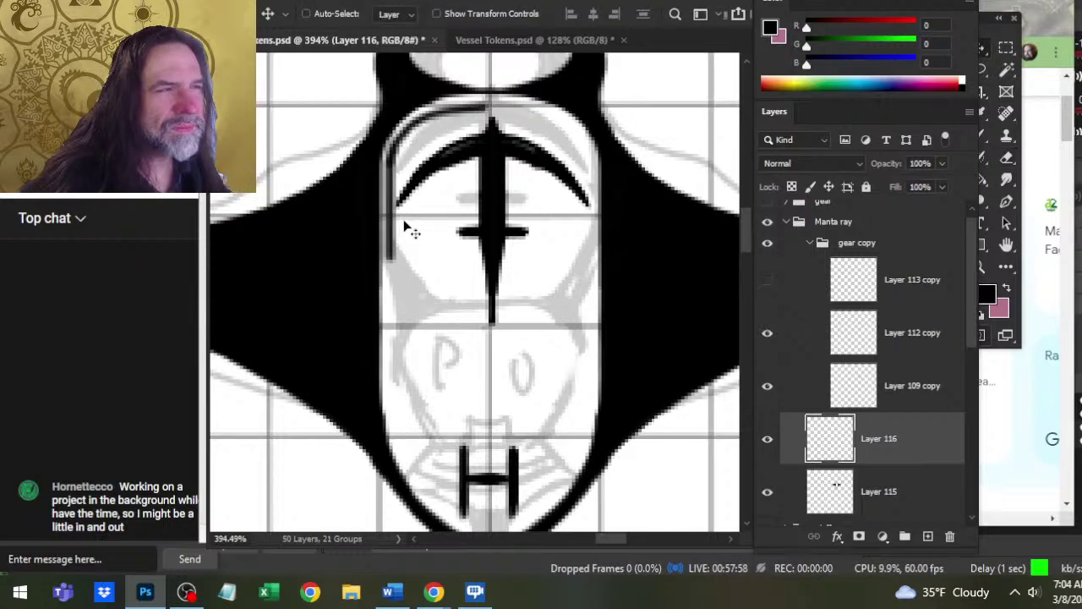
key(Right)
key(Up)
key(Right)
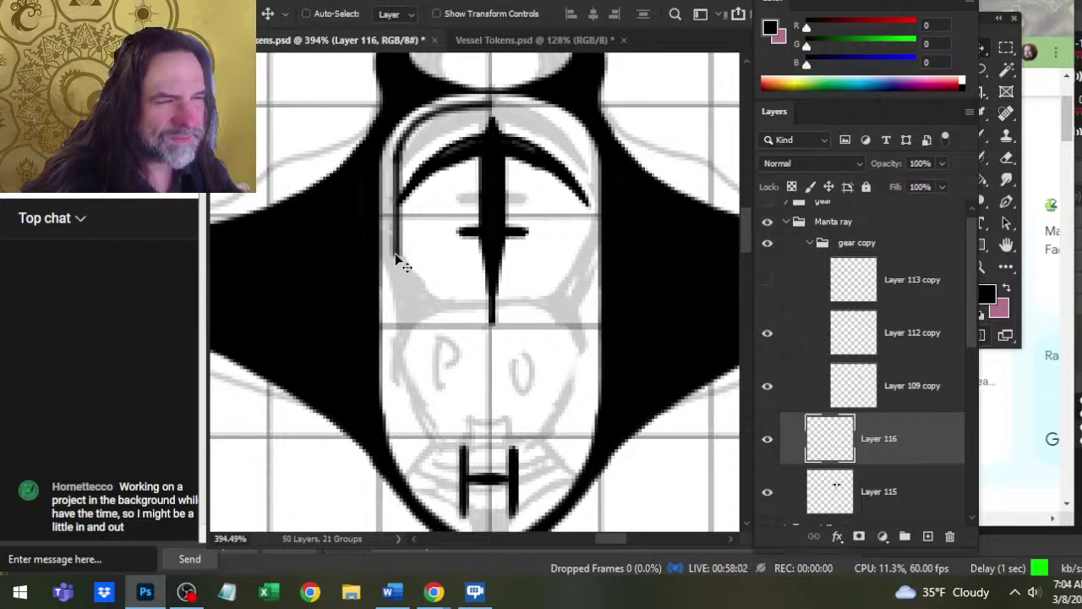
- Continue the inner line down the left side until it meets the hull's lower taper
key(b)
mouse_move(397, 250)
mouse_down()
mouse_move(396, 442)
mouse_move(433, 321)
mouse_up()
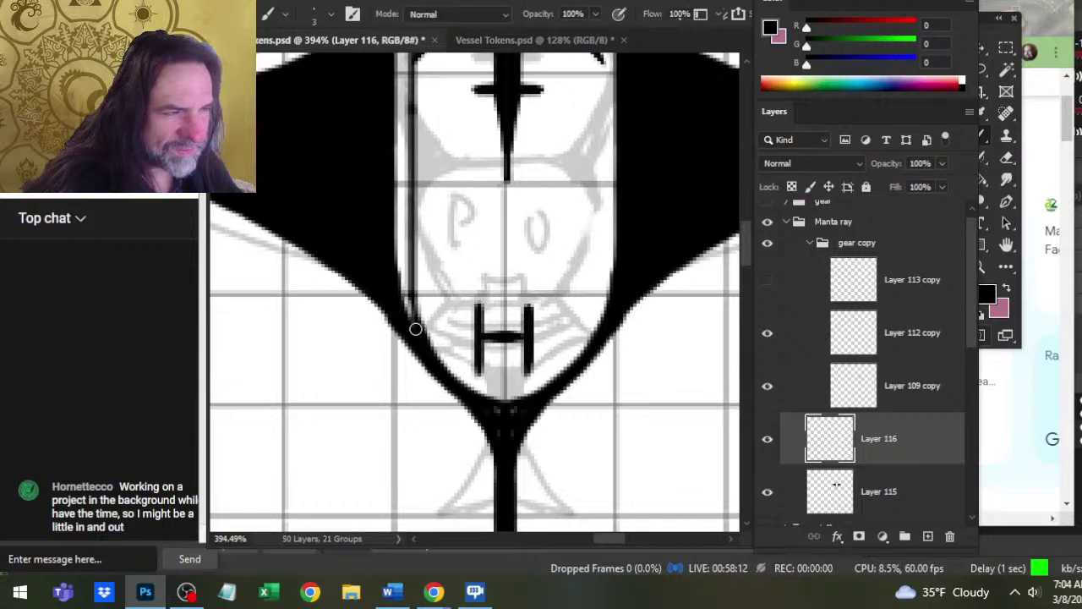
drag(416, 329, 414, 282)
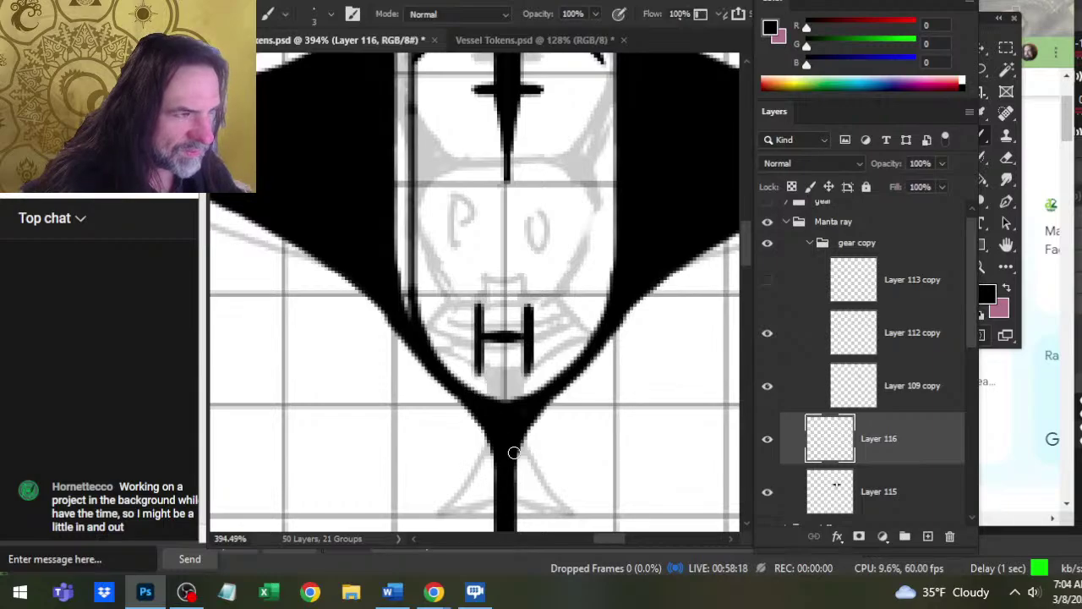
- Lasso the inked inner line on the hull's left side and copy it to a new layer
key(z)
drag(523, 461, 498, 461)
drag(571, 462, 546, 344)
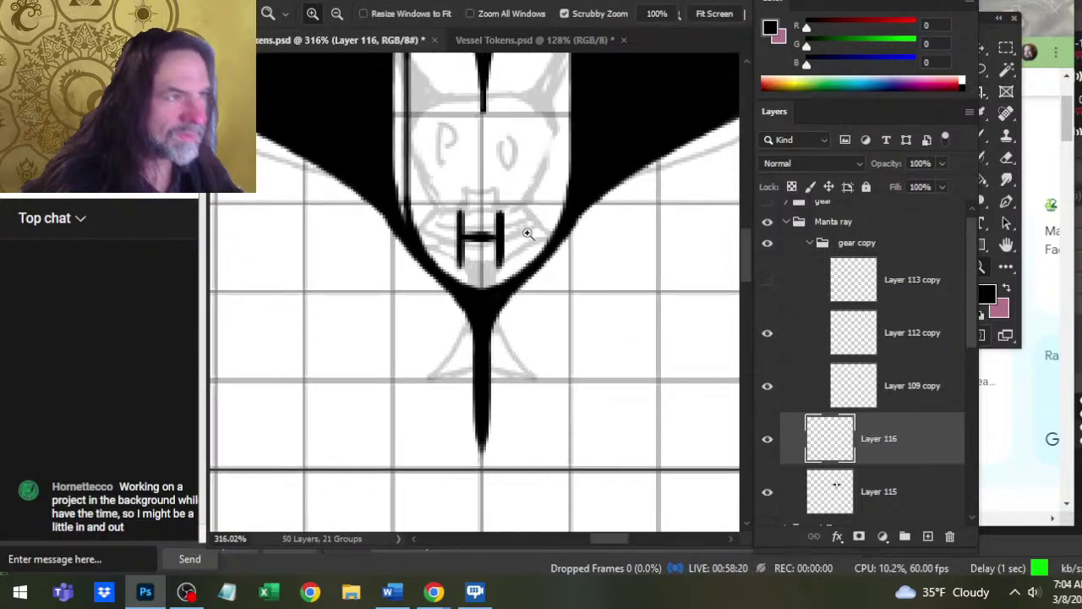
drag(526, 233, 456, 223)
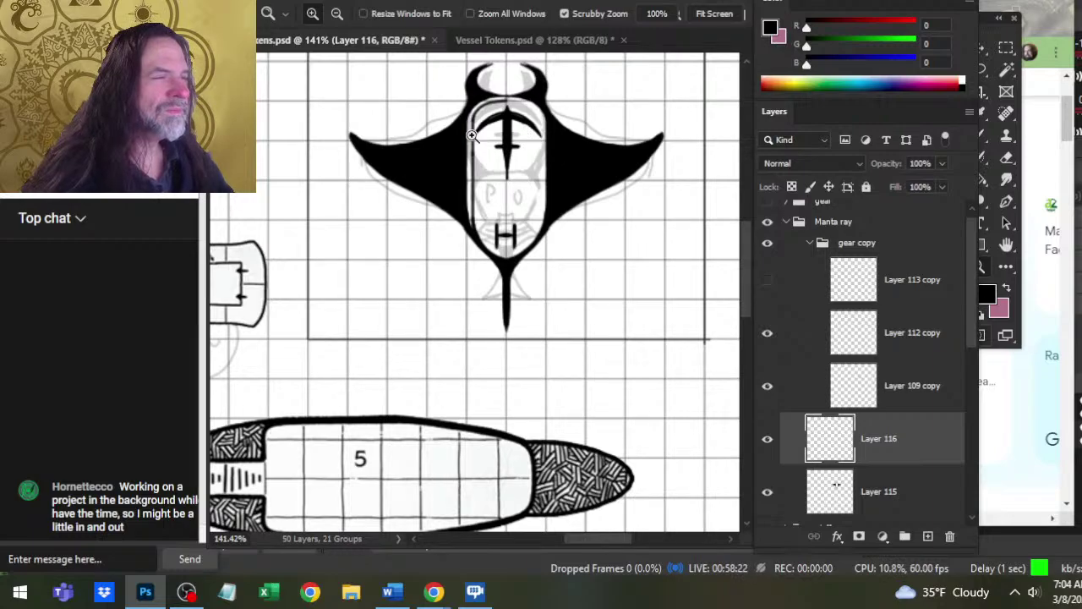
drag(472, 136, 547, 196)
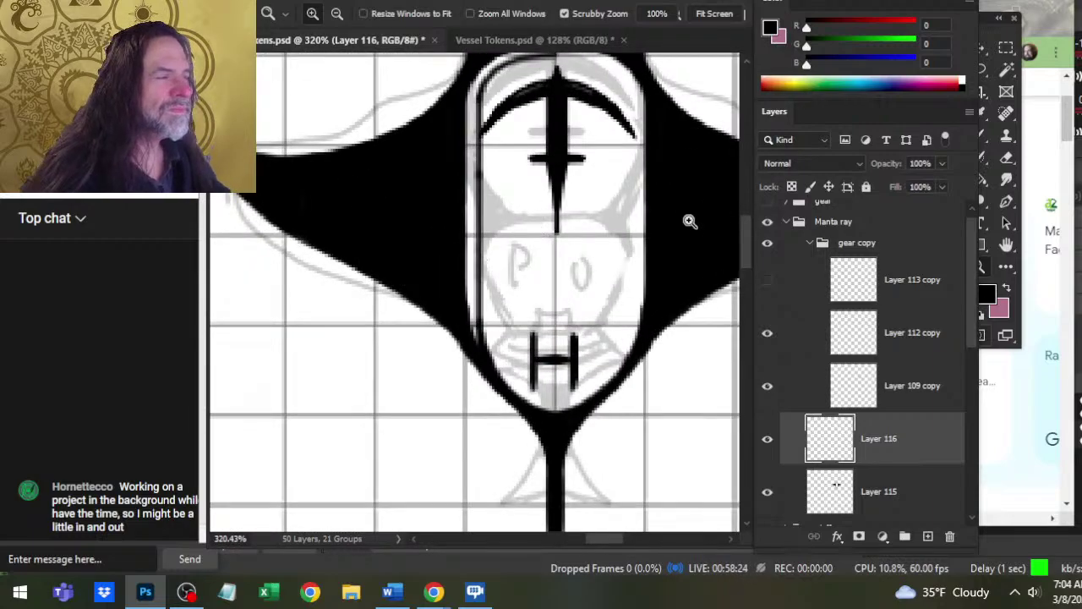
drag(690, 221, 620, 207)
key(l)
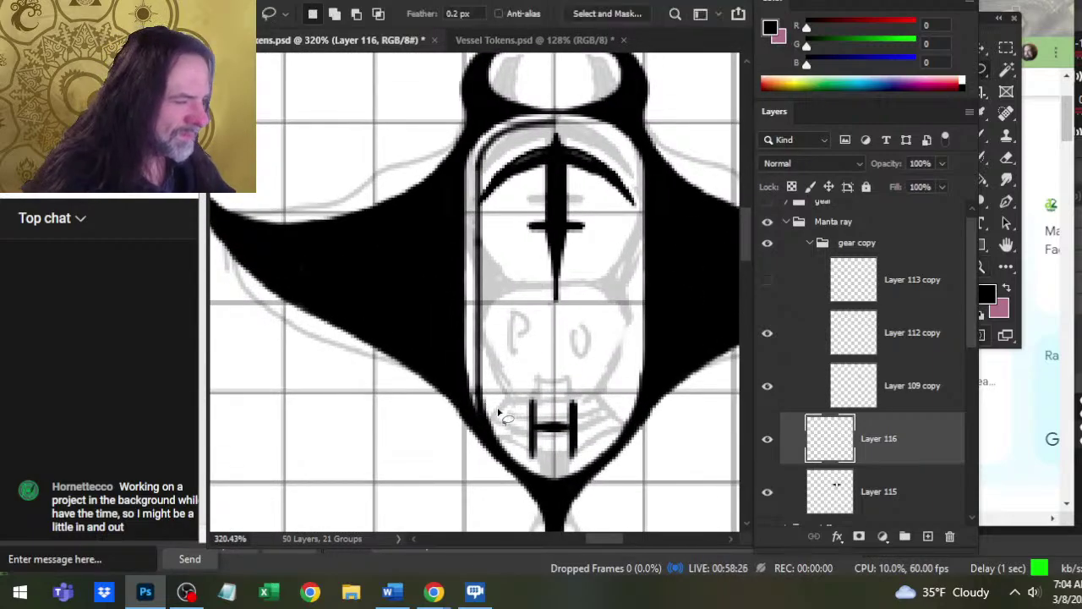
mouse_move(509, 440)
mouse_down()
mouse_move(477, 421)
mouse_move(451, 372)
mouse_move(444, 196)
mouse_move(473, 117)
mouse_move(607, 127)
mouse_up()
key(ctrl+j)
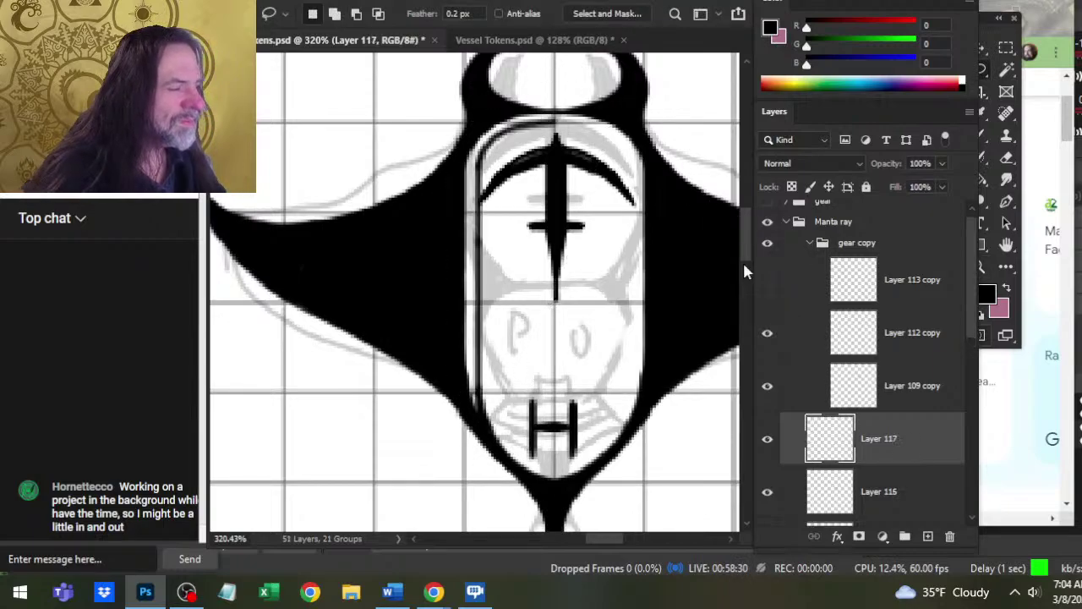
- Nudge the copied inner line slightly toward the hull's left edge and merge it down into Layer 116
key(v)
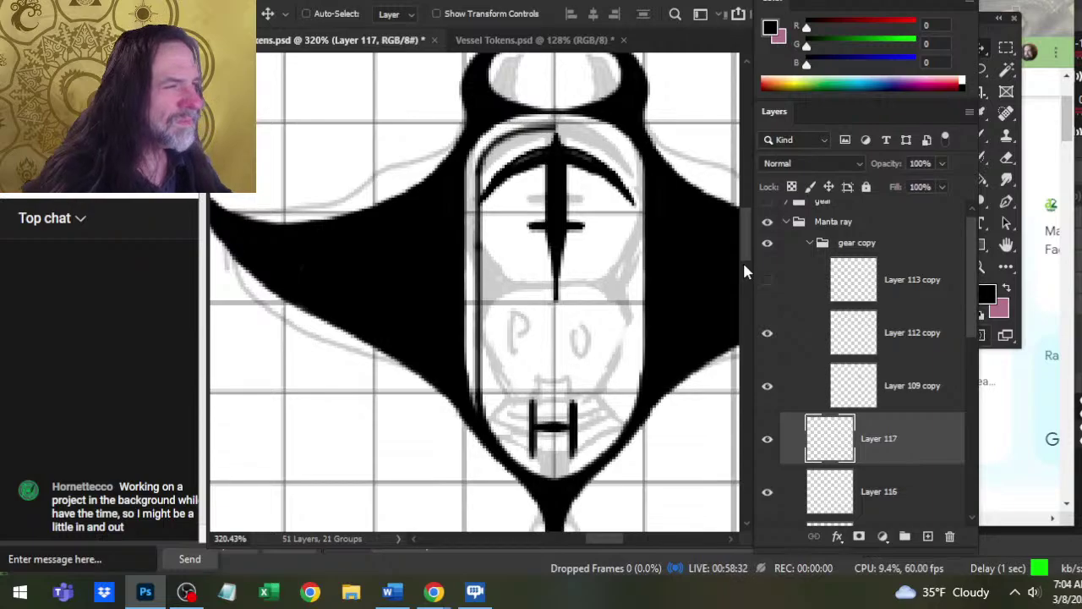
key(Up)
key(Left)
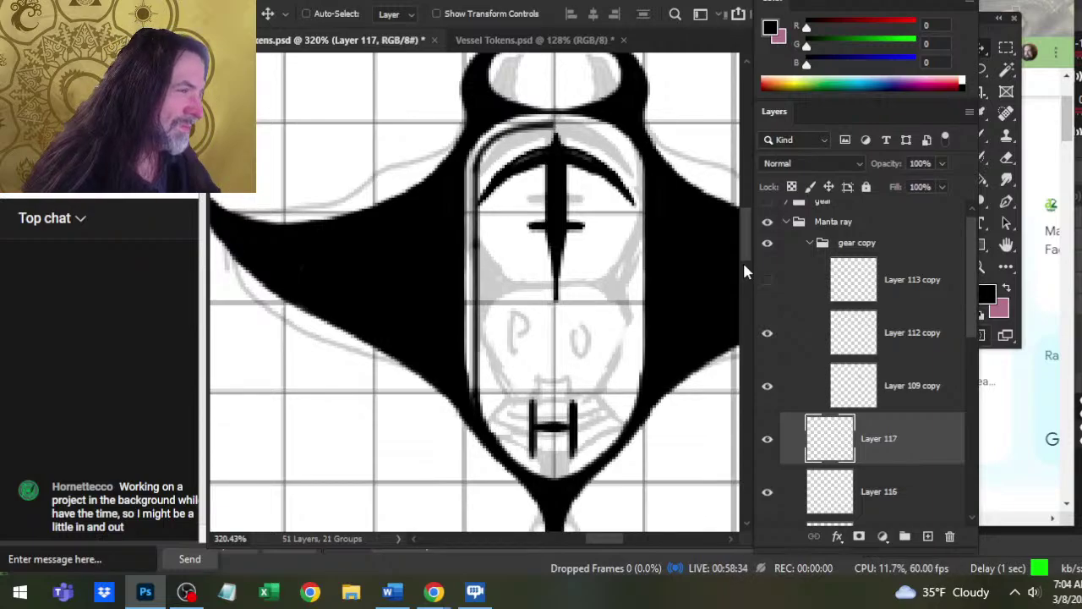
key(Up)
key(Right)
key(Right)
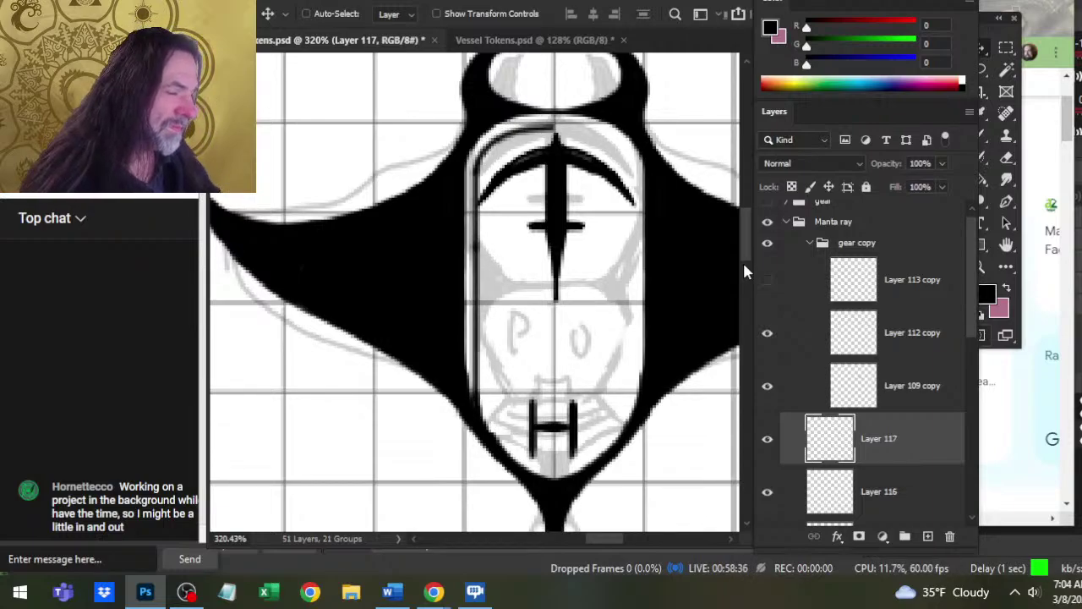
key(b)
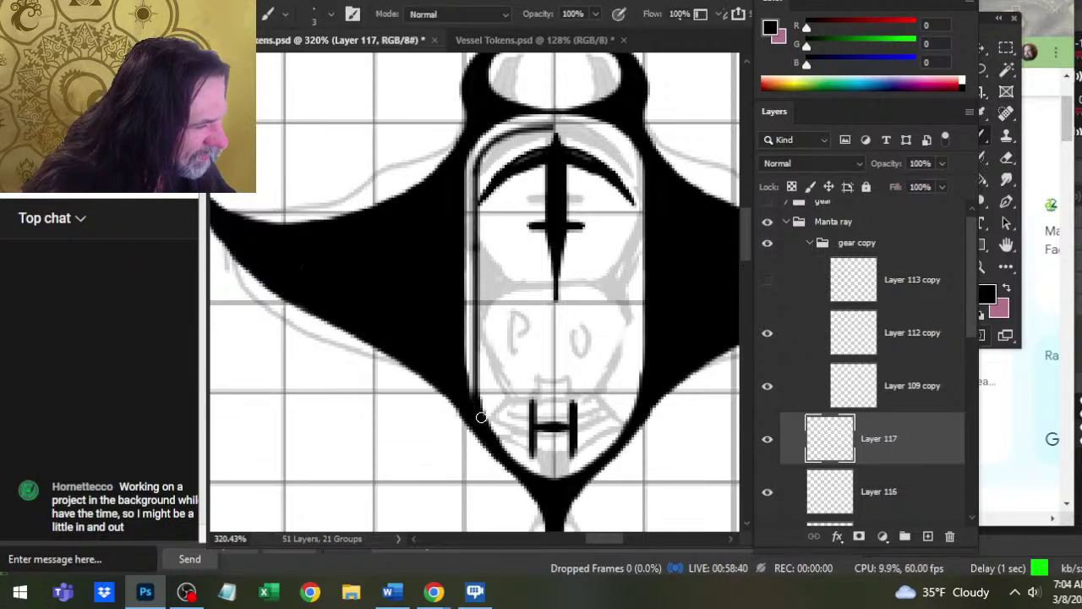
key(e)
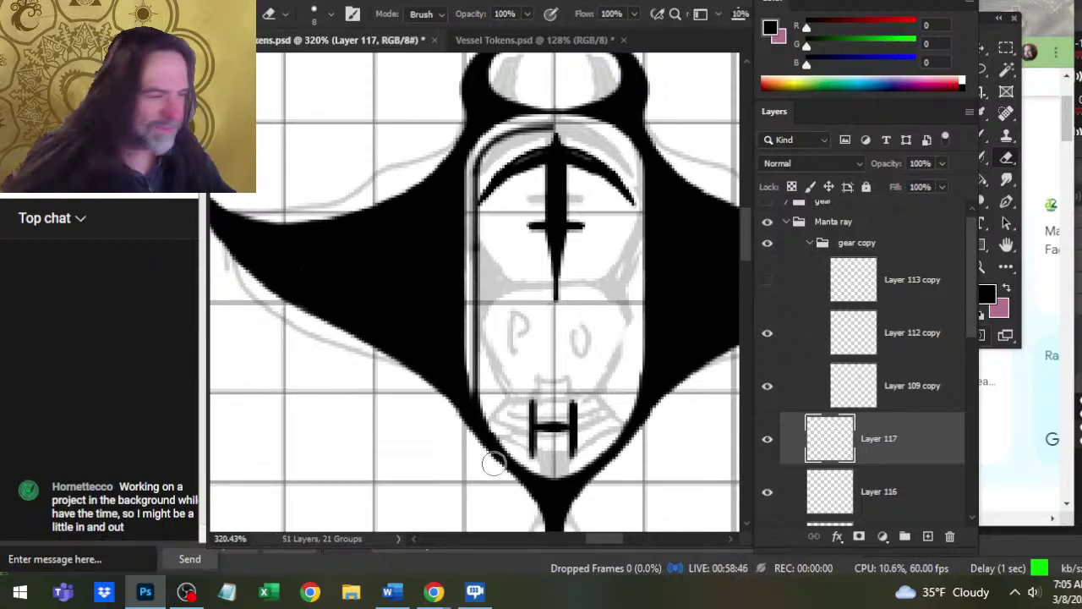
right_click(894, 452)
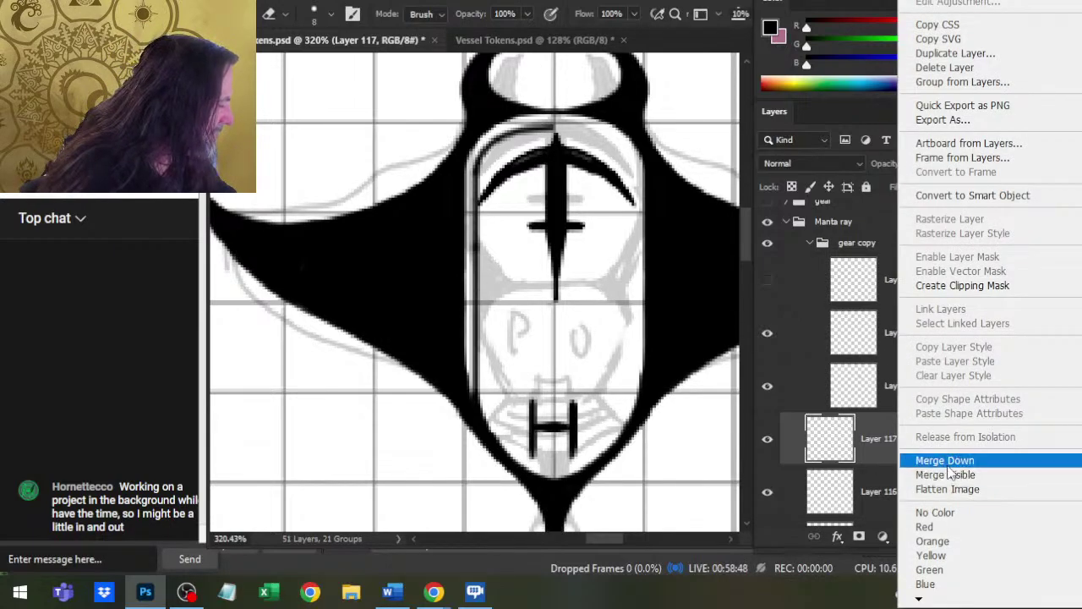
click(949, 462)
- Duplicate Layer 116 and flip the copy horizontally
right_click(873, 440)
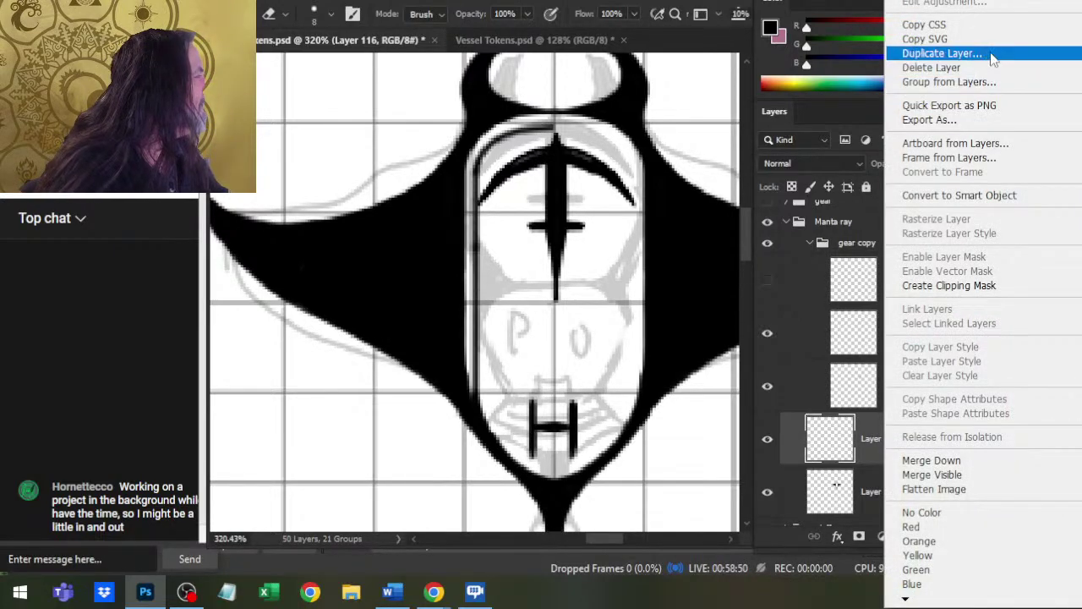
click(930, 53)
key(Return)
key(l)
right_click(561, 194)
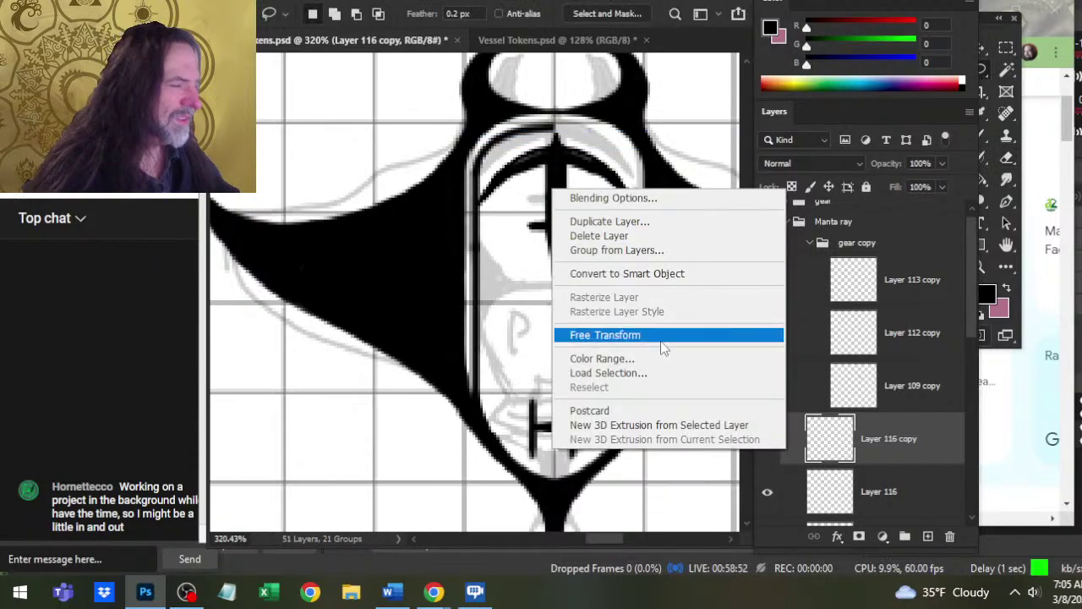
click(663, 338)
right_click(664, 337)
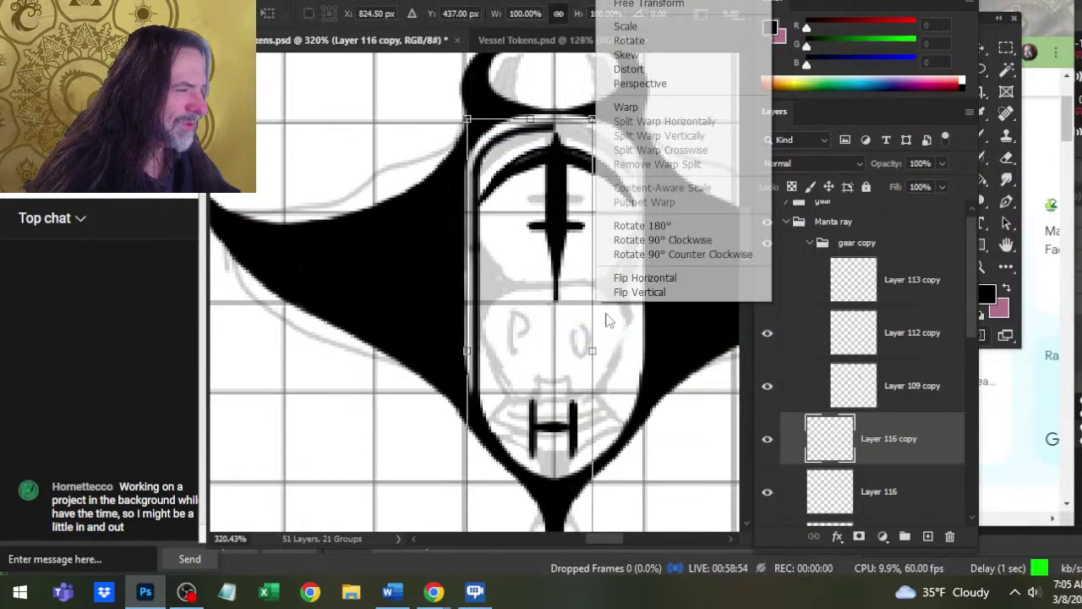
click(668, 275)
key(Return)
- Move the flipped inner line horizontally to the hull opening's right side so both halves meet at the centerline
key(v)
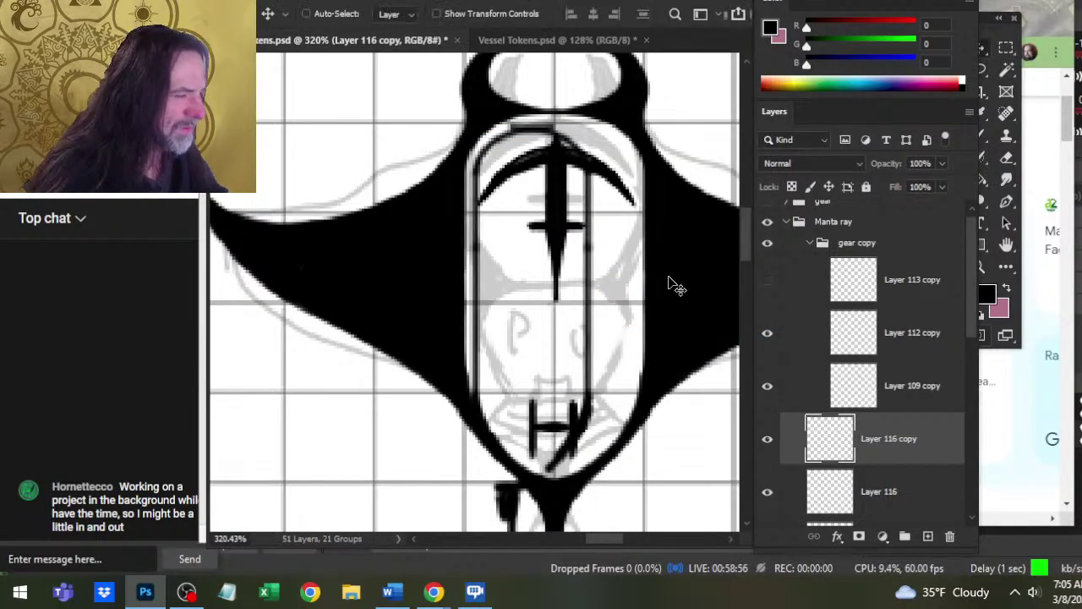
key(Right)
key(Right)
key(Right)
key(Right)
key(Right)
key(Right)
key(Right)
key(Right)
key(Right)
key(Right)
key(Right)
key(Right)
key(Right)
key(Right)
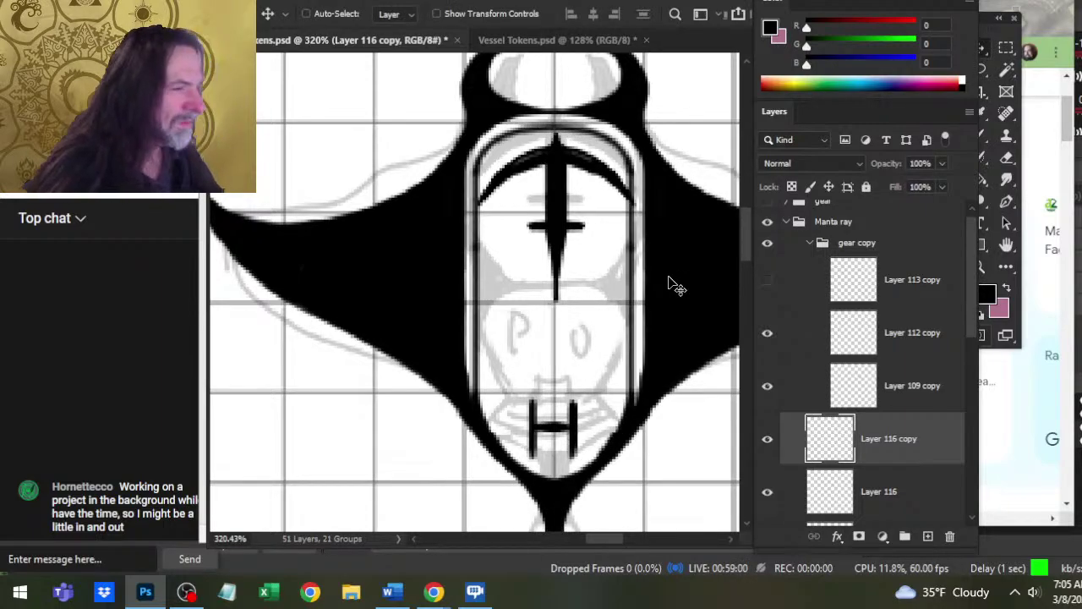
key(Right)
key(Right)
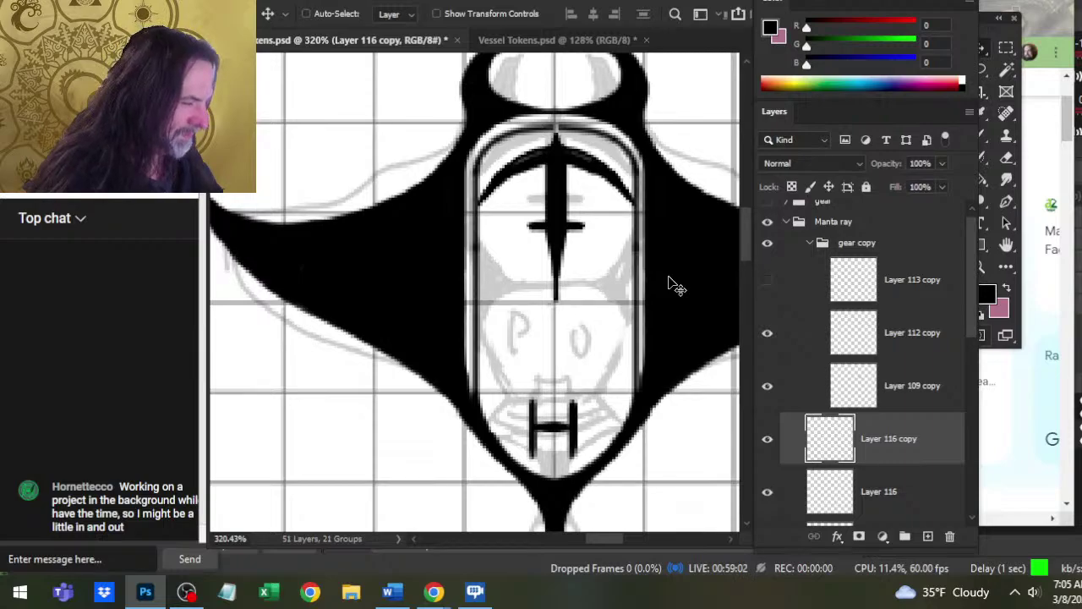
key(Left)
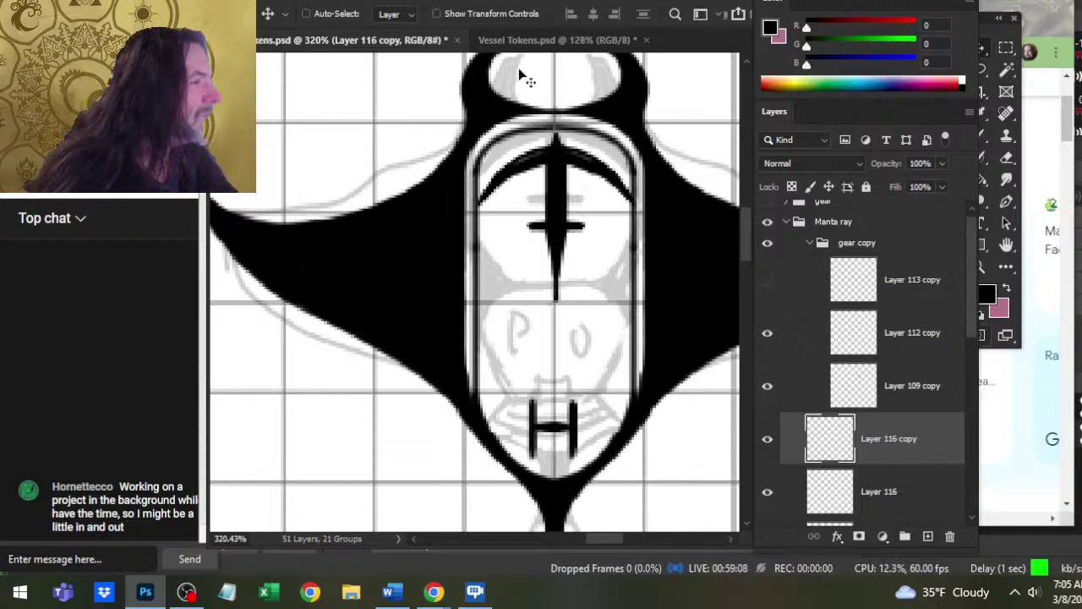
- Touch up the top centre of the inner hull line, where the mirrored halves meet, with fine brush and eraser strokes
key(b)
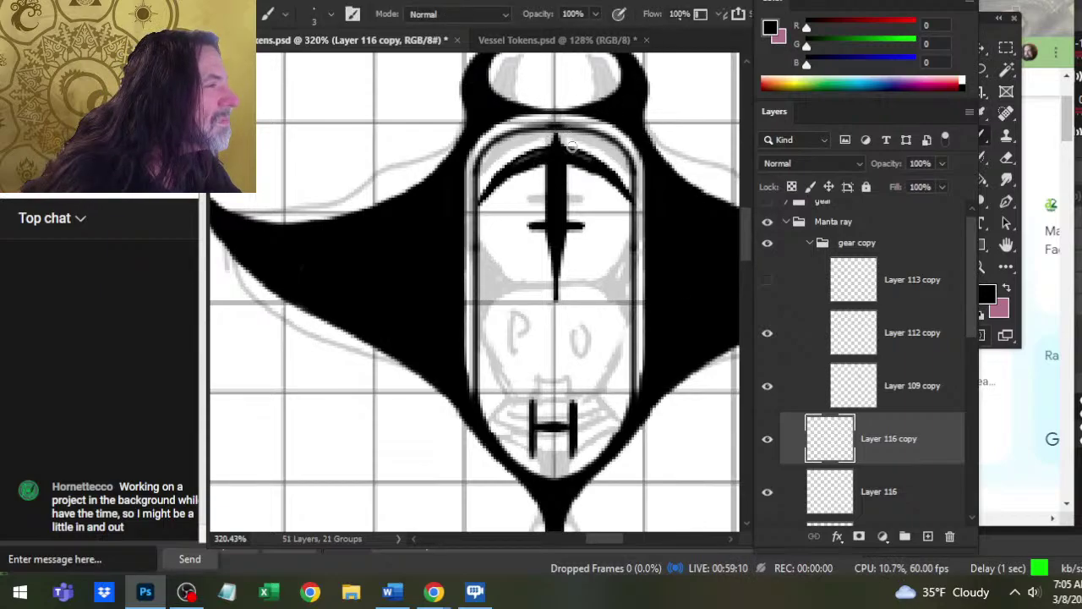
key(e)
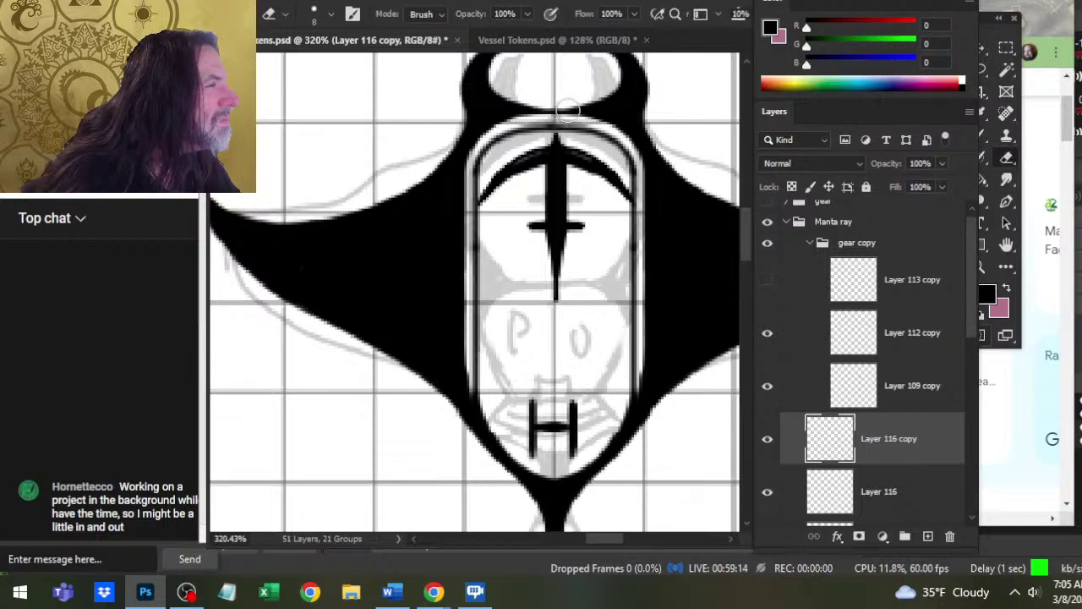
key(b)
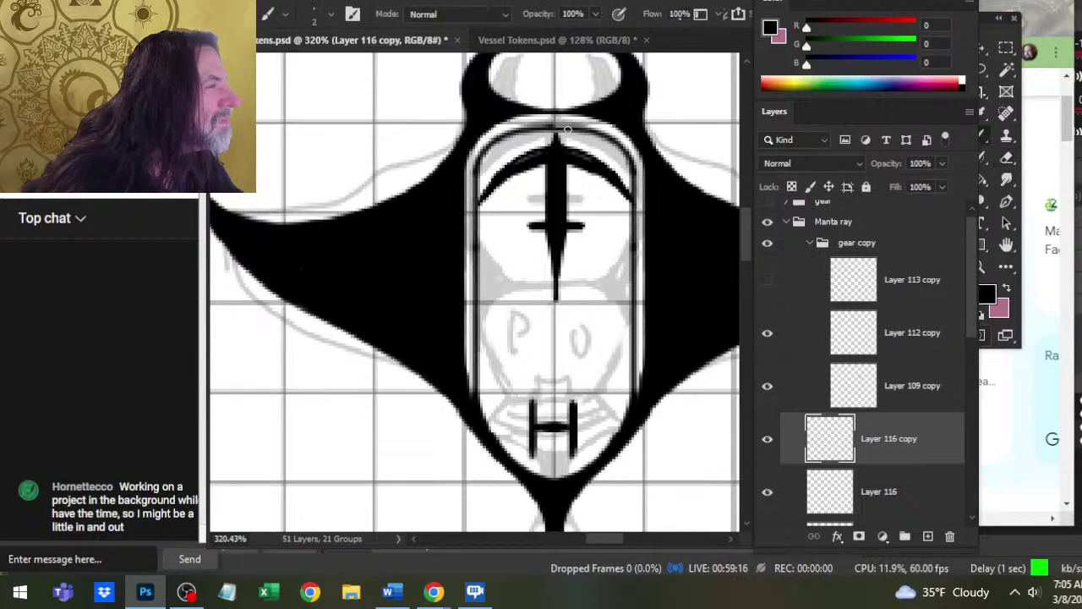
key(e)
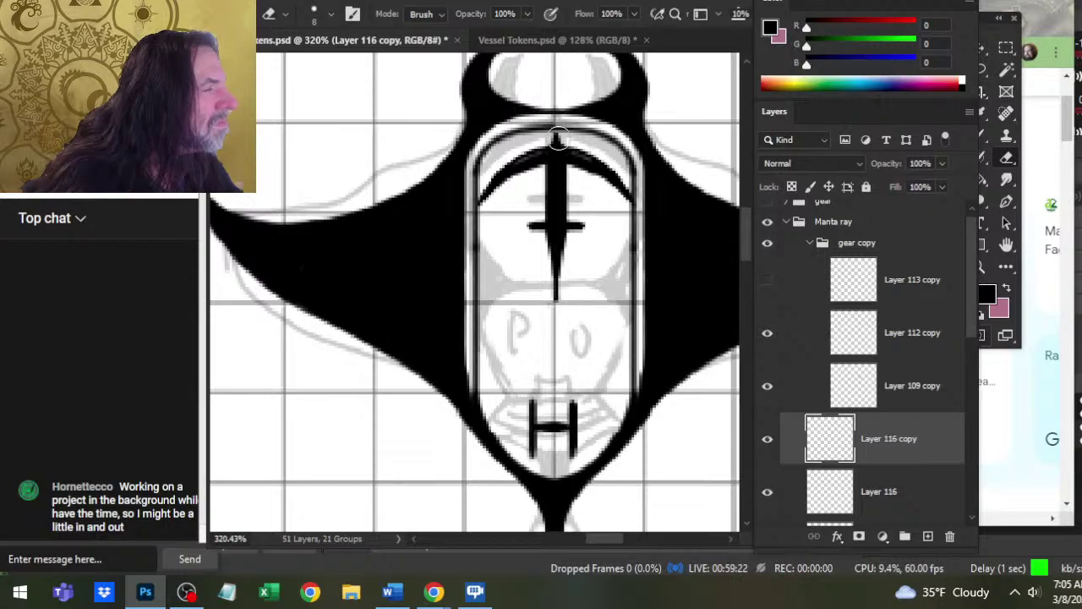
key(b)
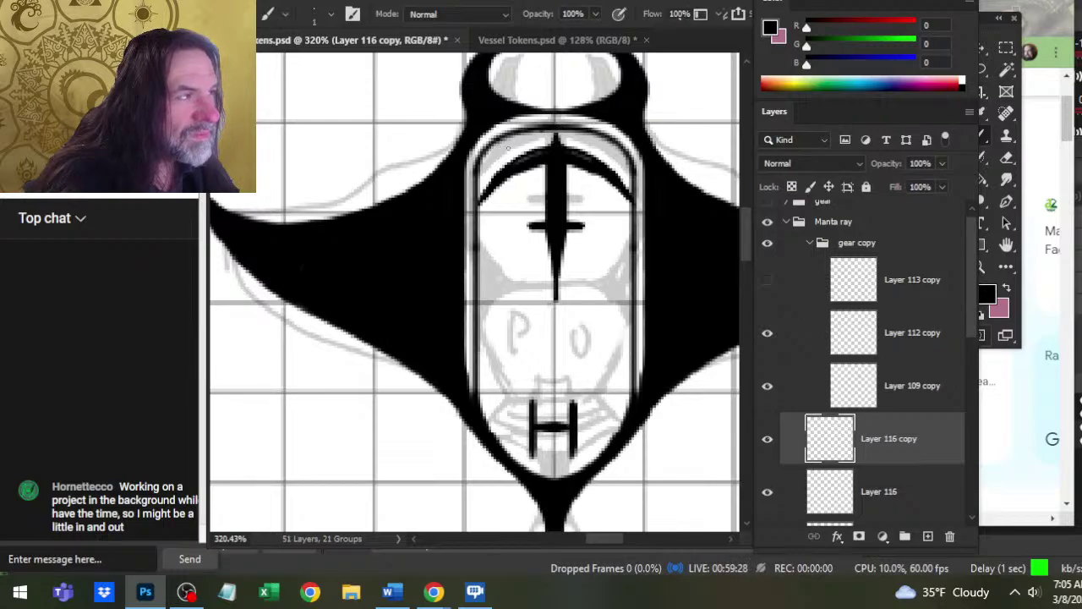
key(e)
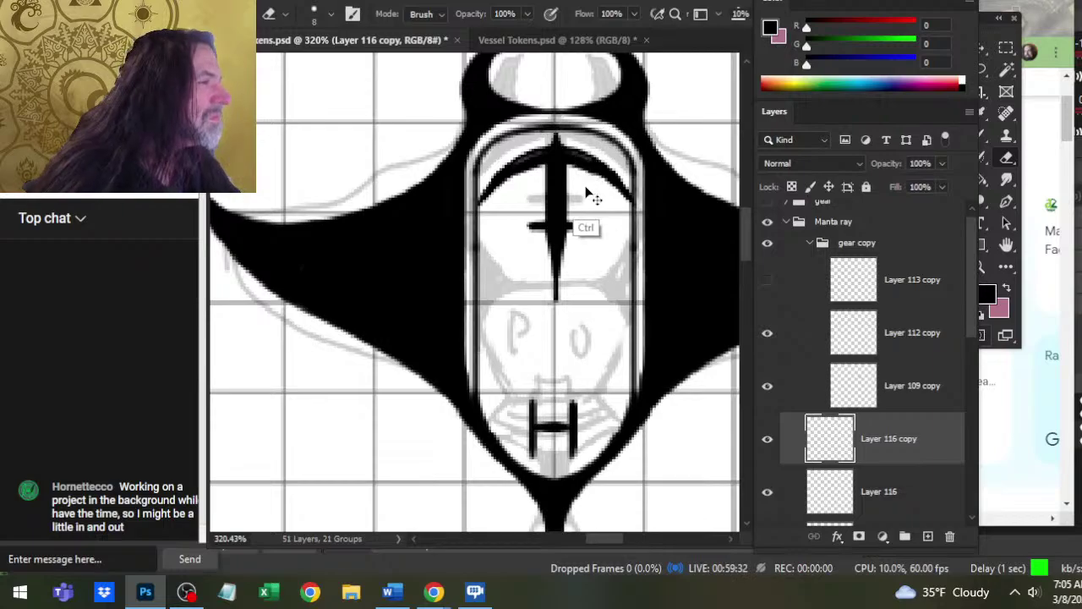
key(z)
drag(558, 124, 606, 193)
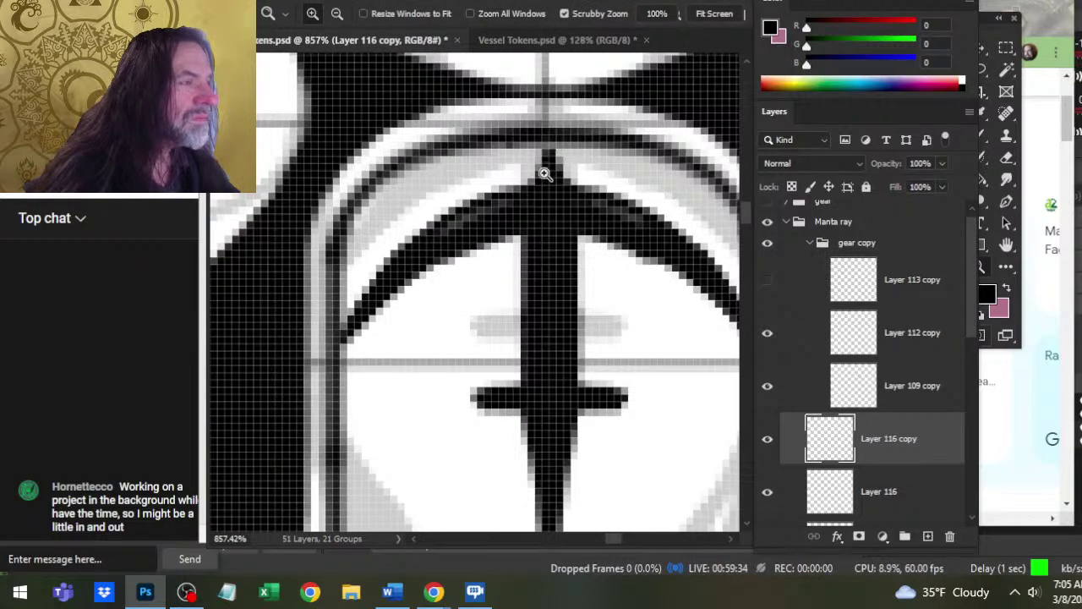
key(e)
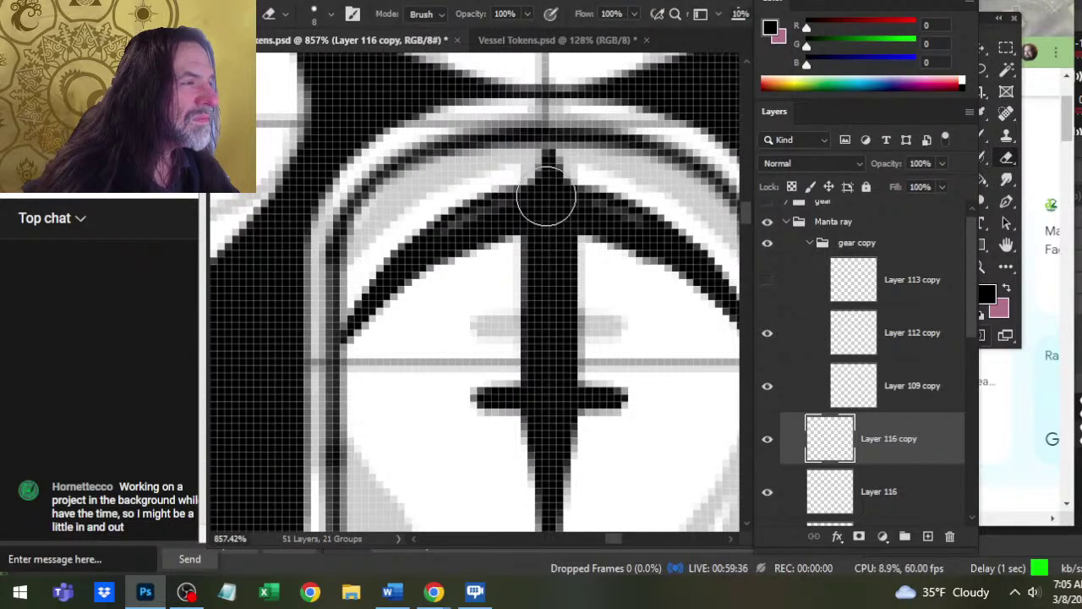
drag(565, 223, 503, 234)
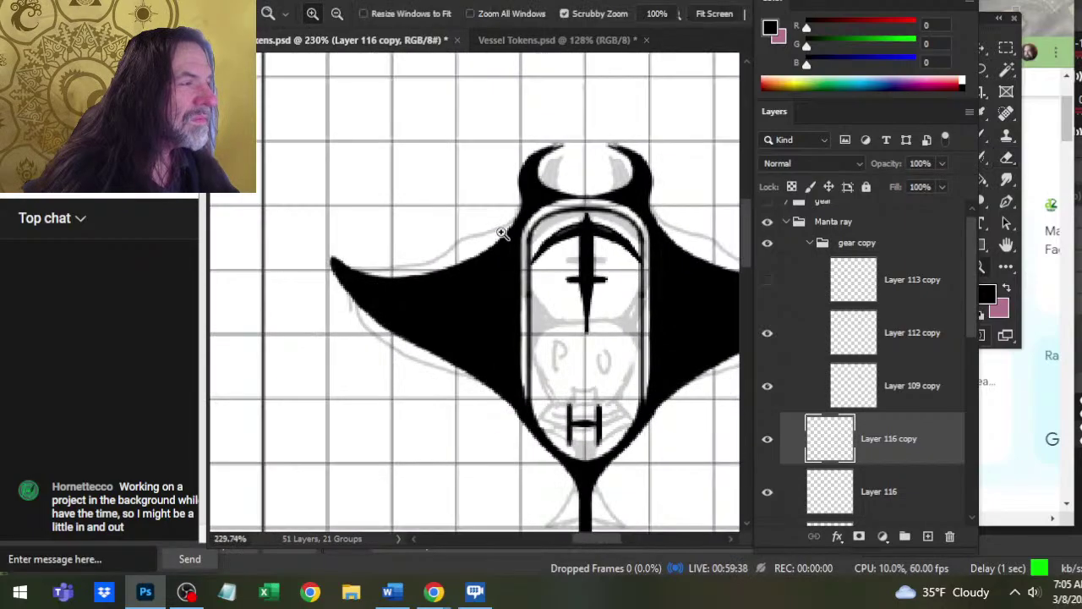
- Merge the Layer 116 copy down into Layer 116
key(v)
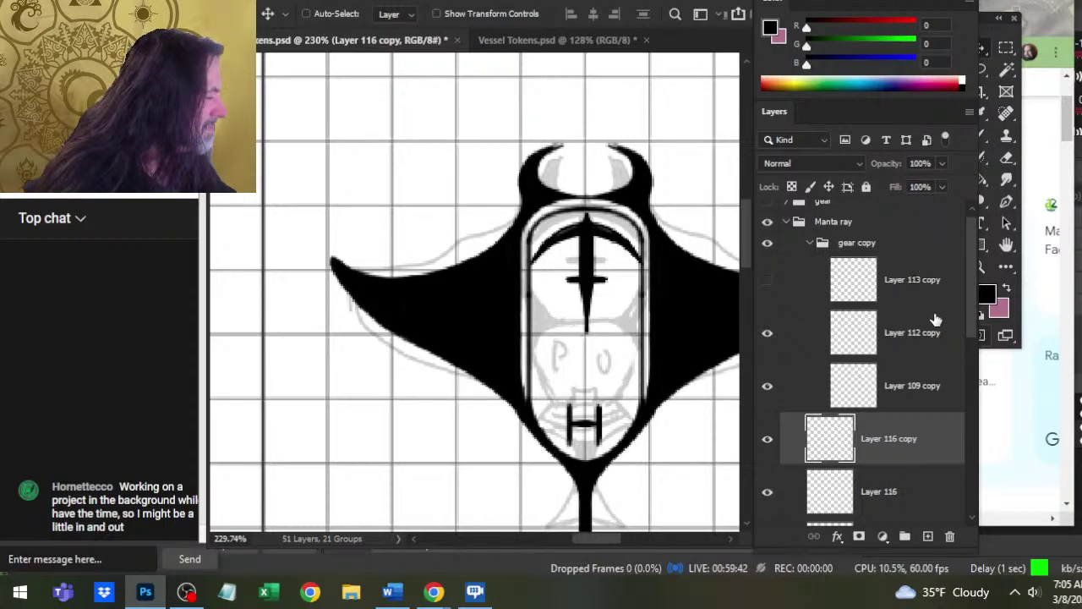
right_click(898, 436)
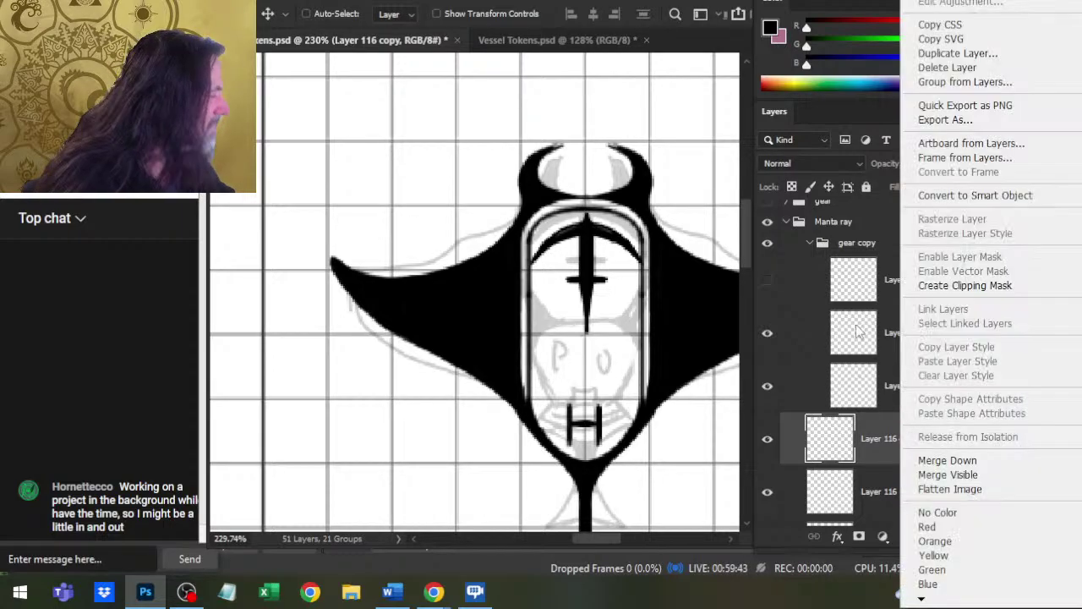
click(1025, 54)
click(981, 459)
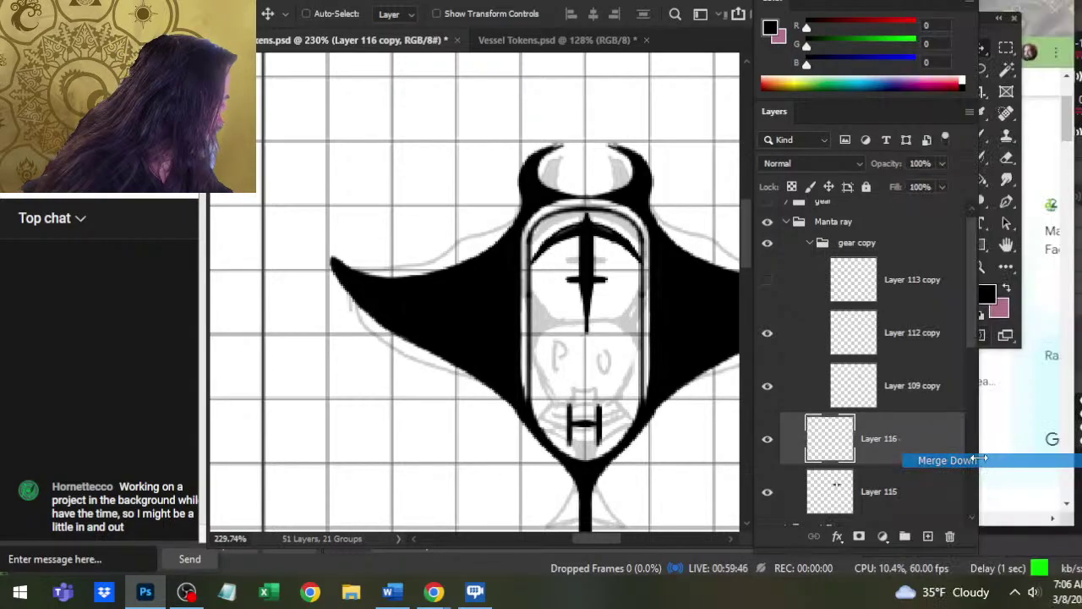
- Lasso the upper half of the inner hull line, nudge it slightly upward and deselect it
key(l)
mouse_move(463, 254)
mouse_down()
mouse_move(671, 181)
mouse_move(465, 258)
mouse_up()
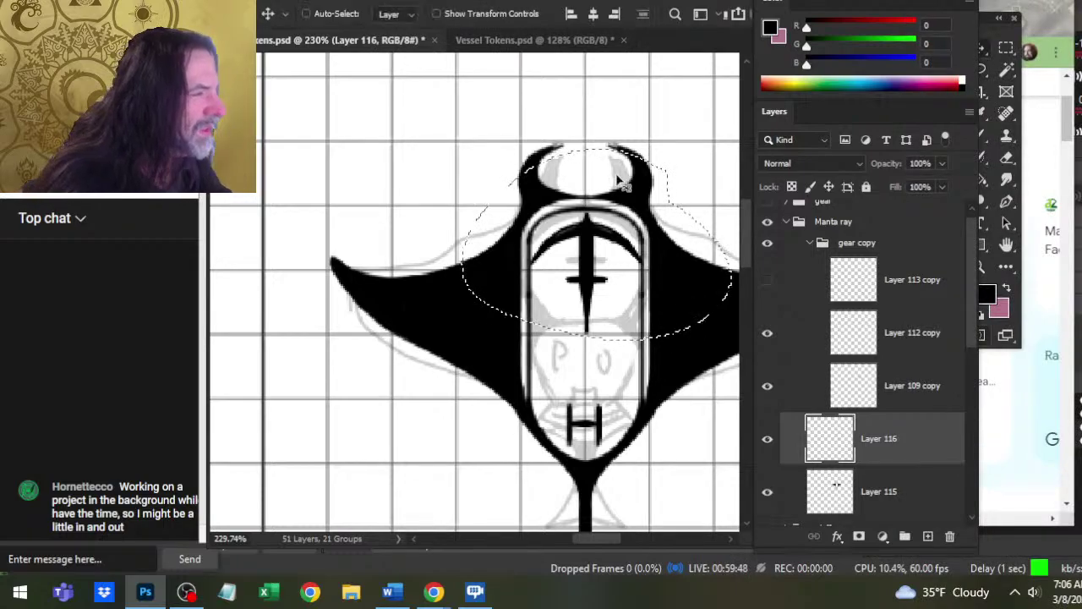
key(ctrl+Up)
key(ctrl+d)
- Smudge both sides of the inner hull line at 30% strength to close the gaps along its length
key(r)
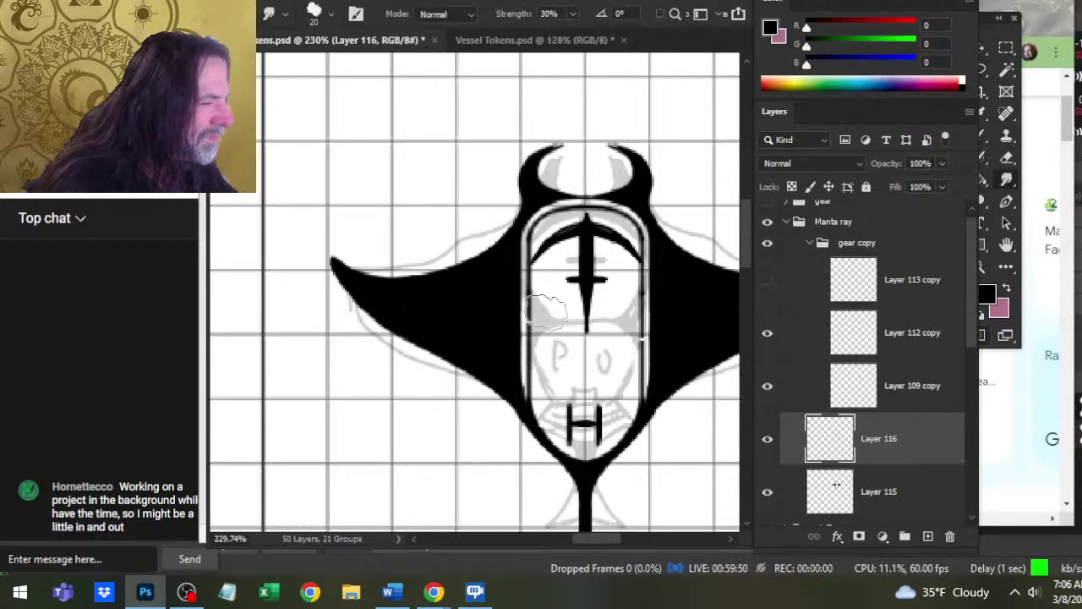
drag(538, 318, 530, 293)
mouse_move(644, 286)
mouse_down()
mouse_move(645, 393)
mouse_move(624, 403)
mouse_up()
key(z)
drag(689, 498, 624, 410)
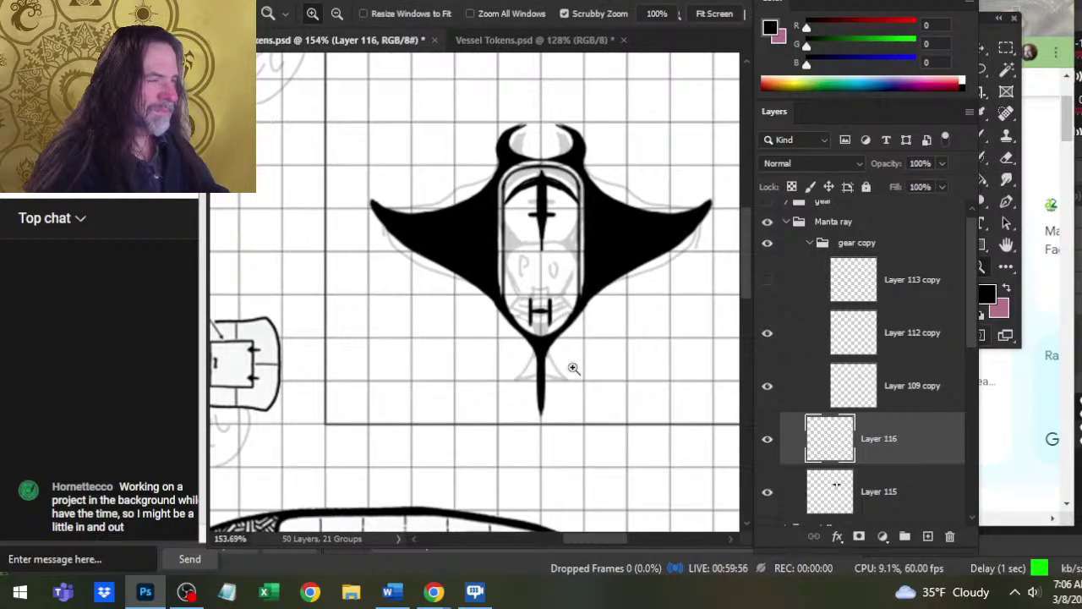
- Merge Layer 116 down into Layer 115 and clean up the hull's lower edges with the eraser
drag(505, 306, 587, 239)
key(b)
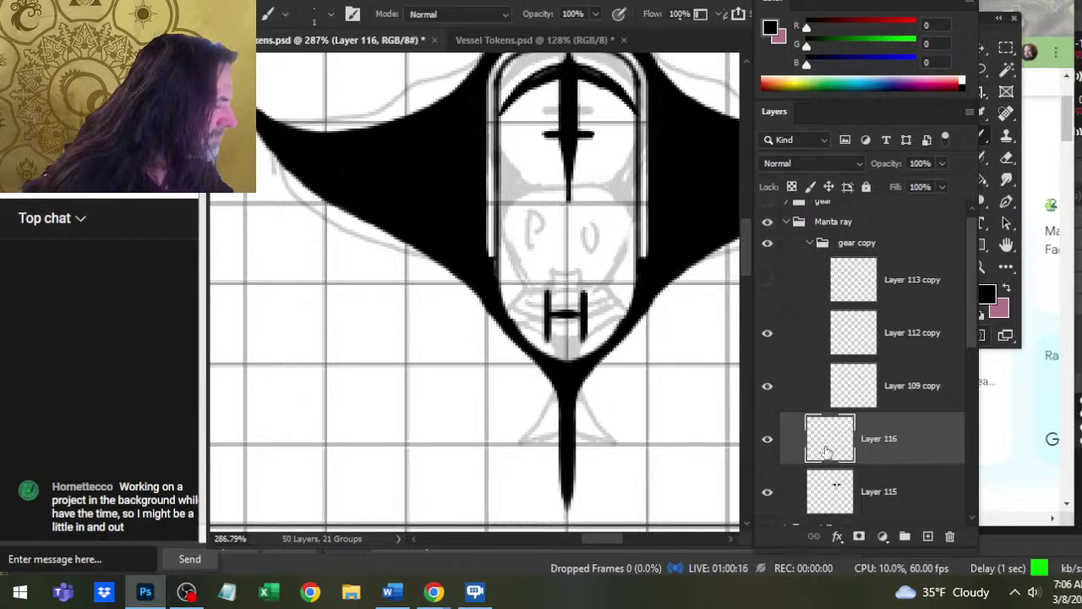
right_click(874, 444)
click(933, 461)
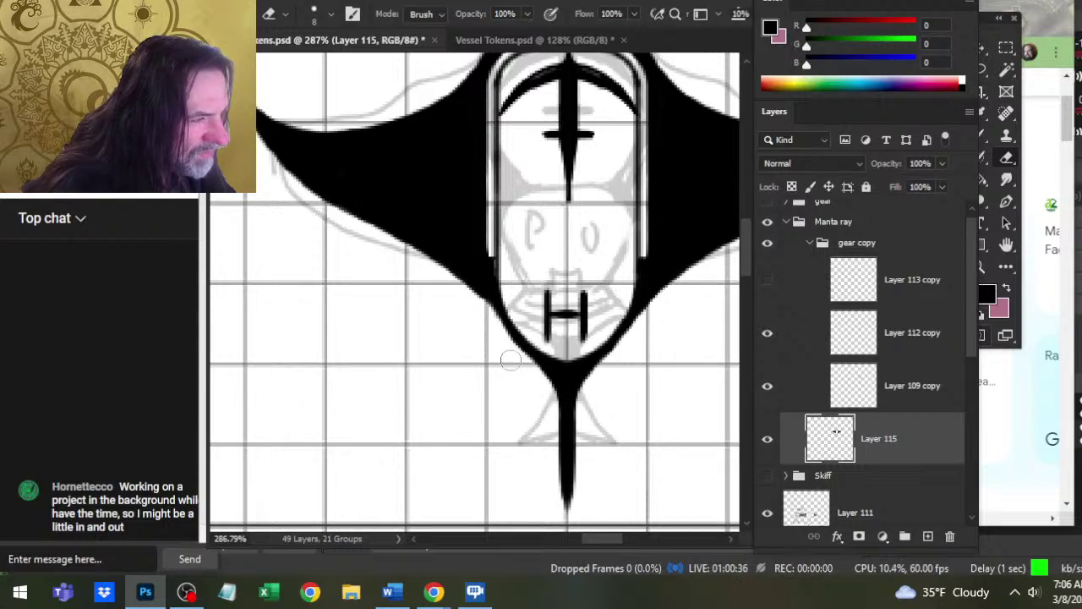
key(ctrl)
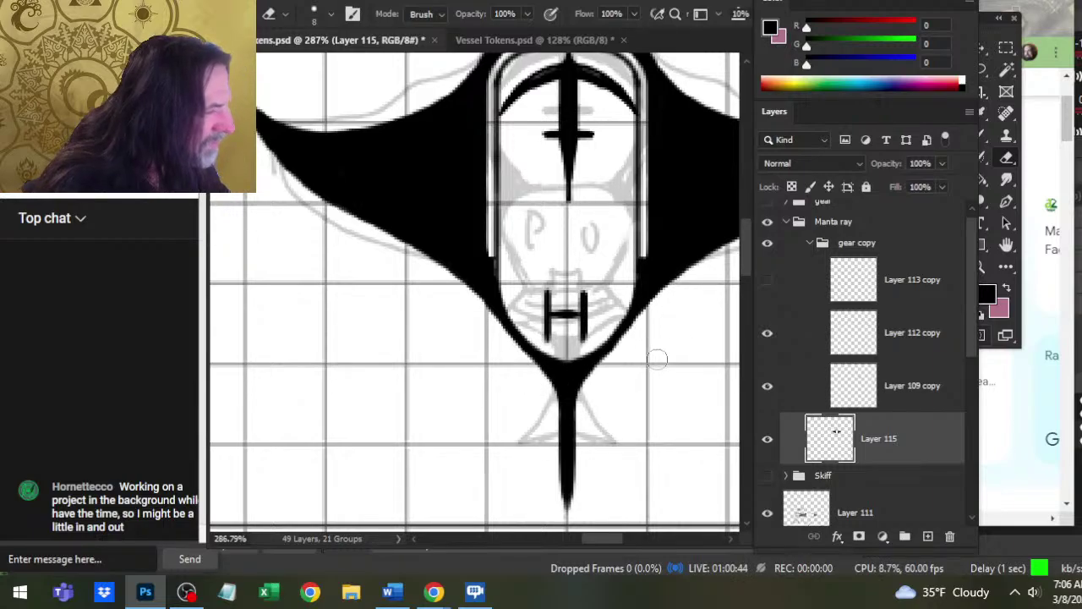
key(z)
drag(664, 382, 599, 359)
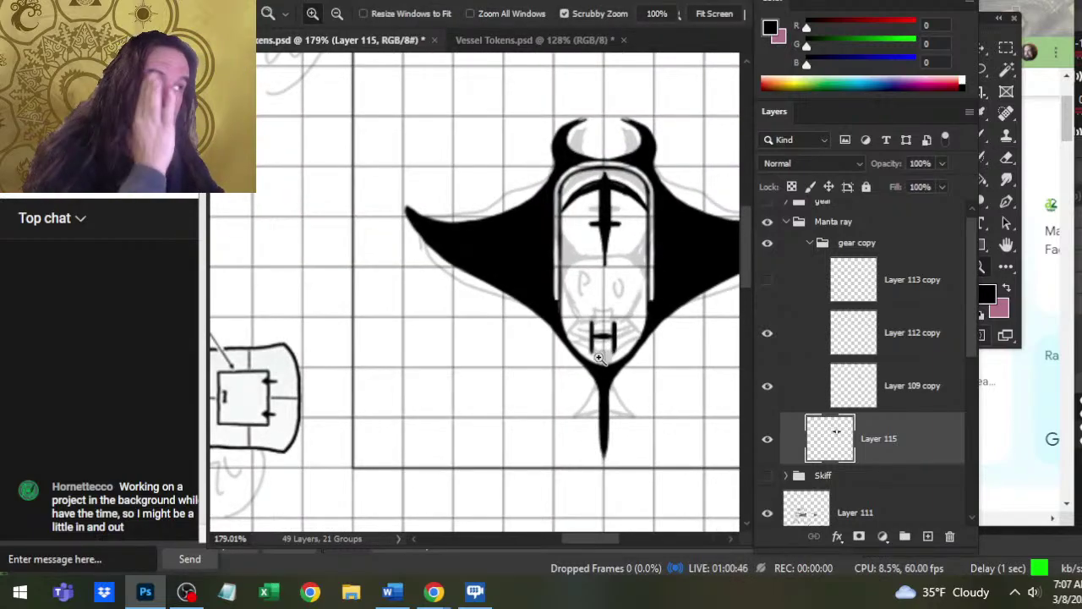
drag(709, 326, 586, 358)
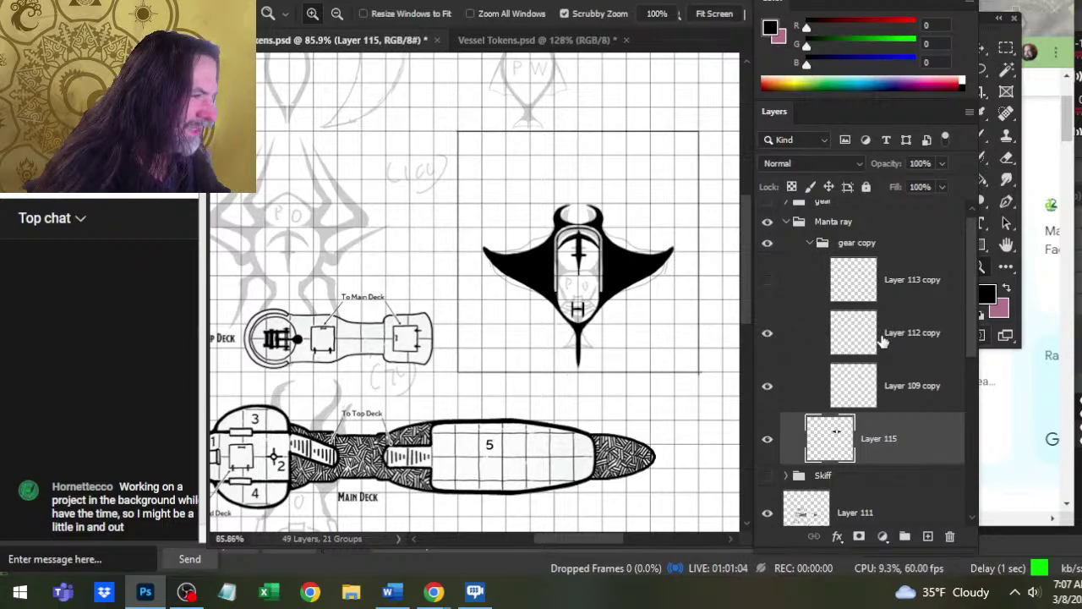
- Select the Manta ray group and hide the manta and skiffs sketch groups inside small craft
click(850, 224)
drag(972, 331, 970, 447)
click(767, 442)
click(767, 484)
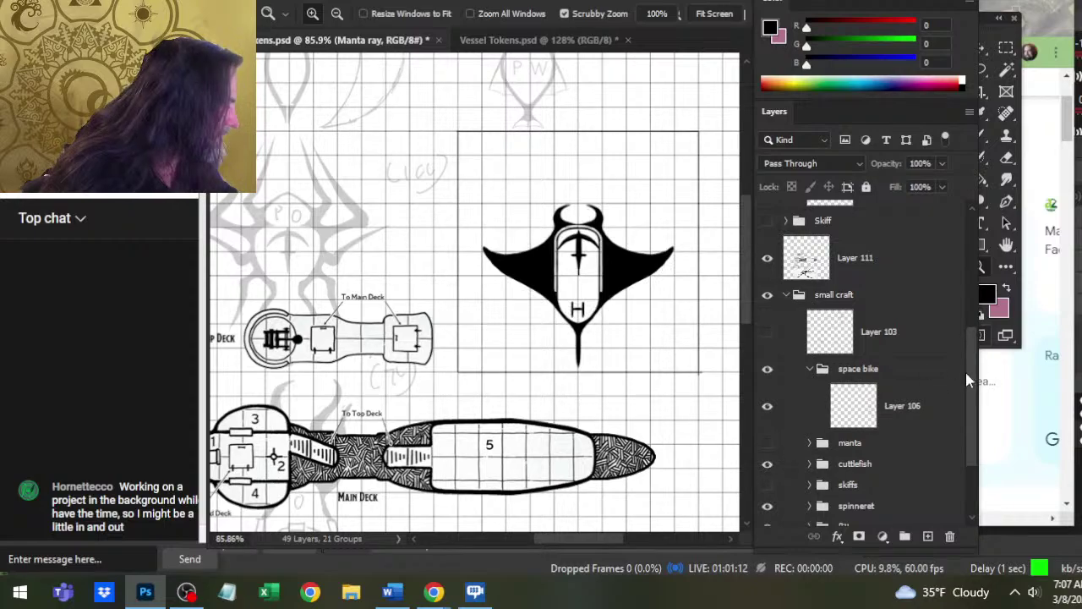
drag(967, 377, 970, 259)
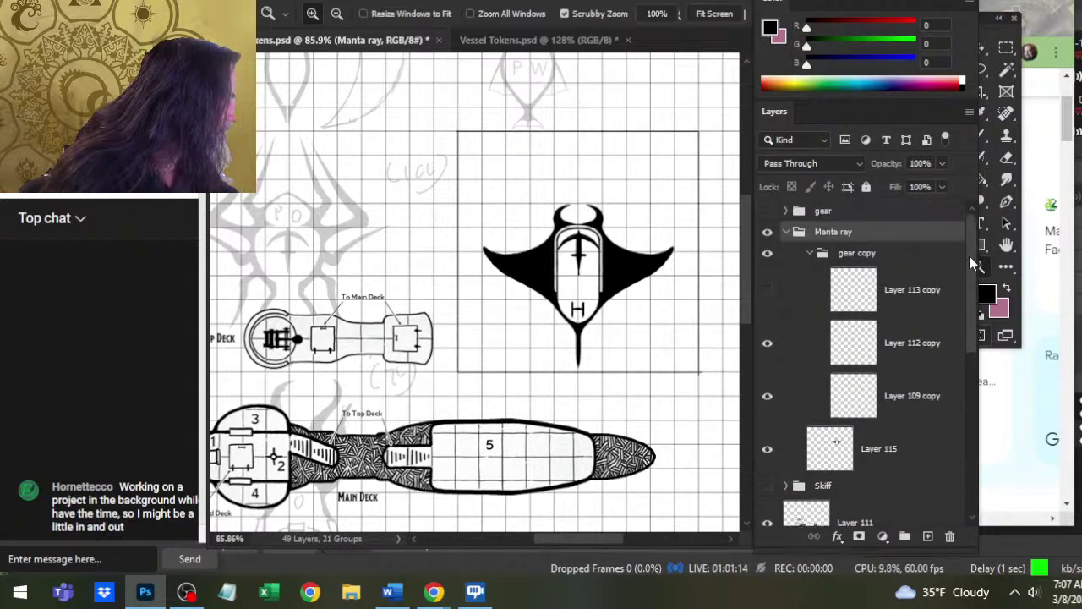
- Move the Manta ray group straight up about two grid squares within its square frame
key(v)
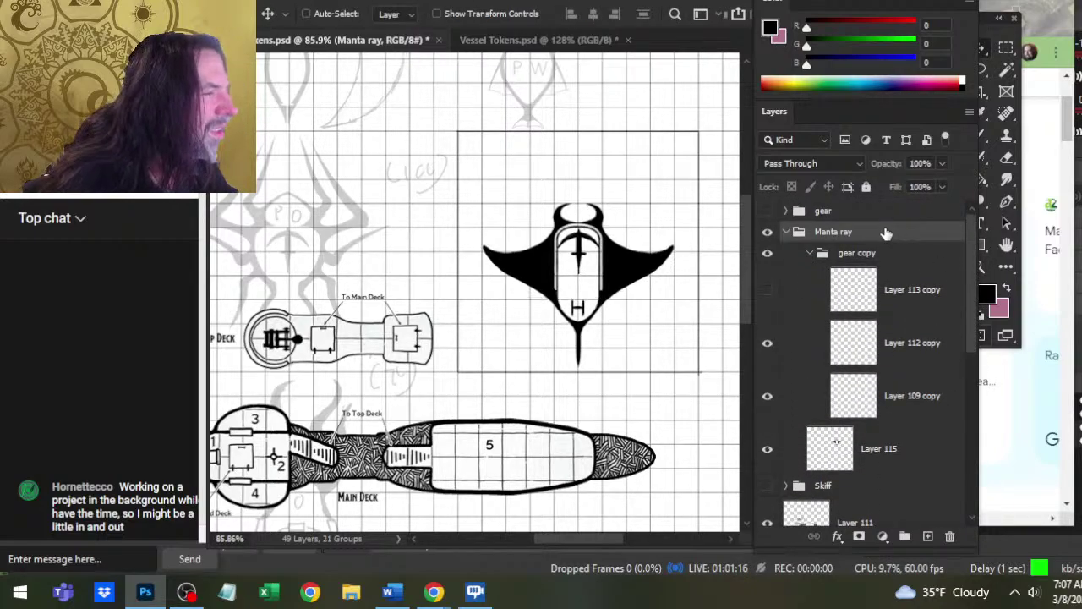
key(shift+Up)
key(shift+Up)
key(shift+Up)
key(shift+Up)
key(shift+Up)
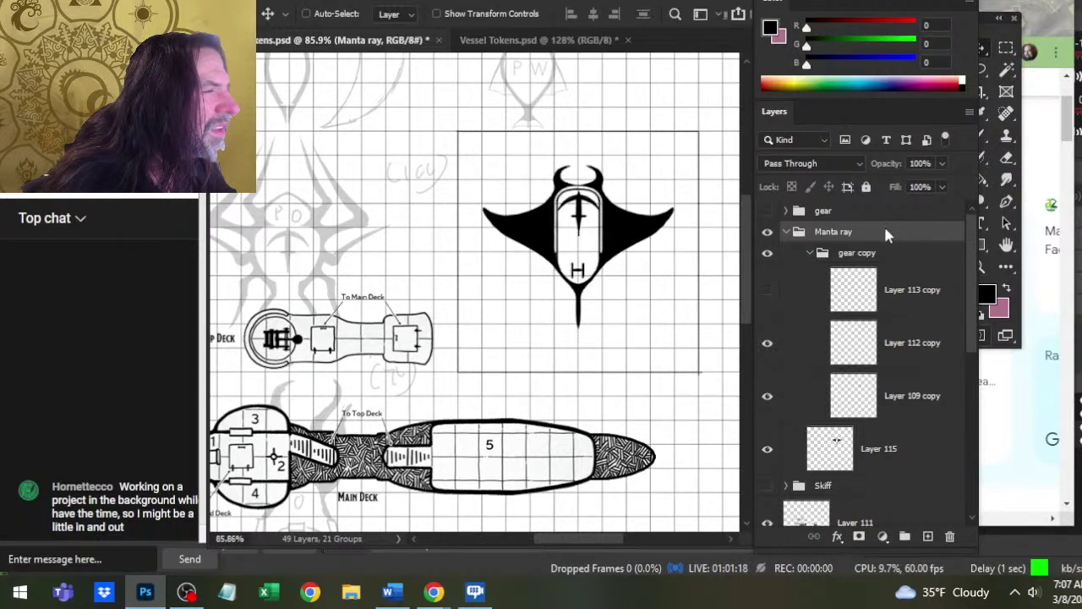
key(Up)
key(shift+Up)
key(Up)
key(Up)
key(Up)
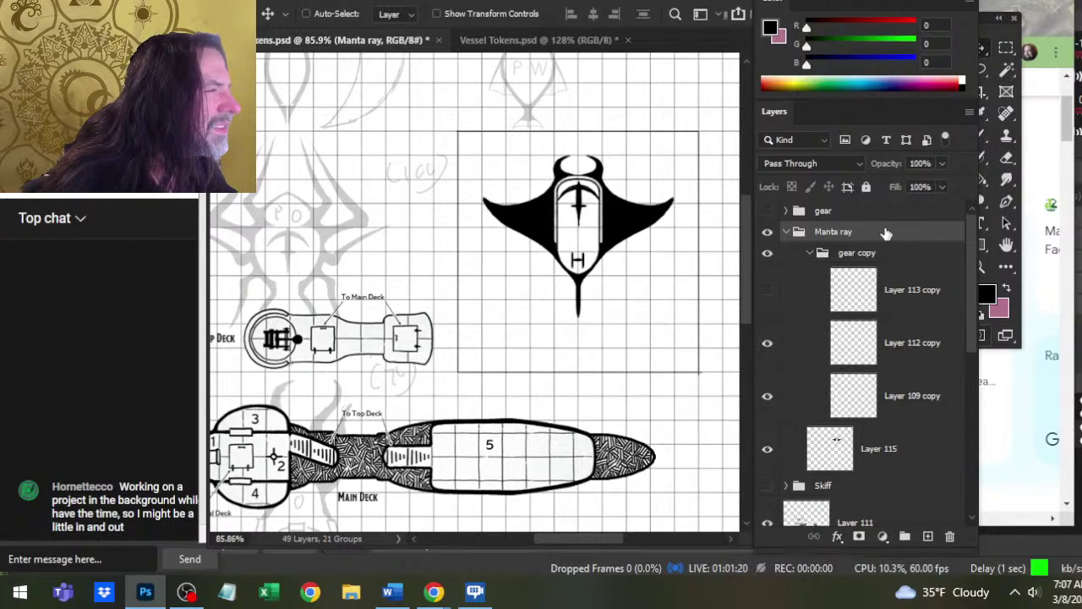
key(Up)
key(Up)
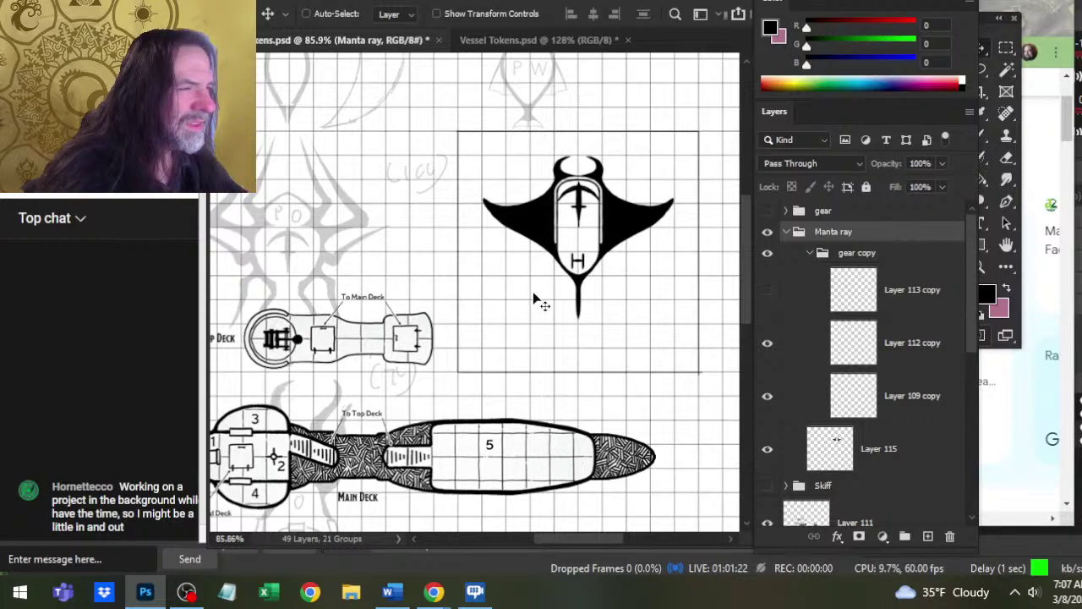
- Collapse the gear copy group, lasso the lower half of the tail on Layer 115 and cut it to a new layer
key(z)
mouse_move(568, 311)
mouse_down()
mouse_move(579, 338)
mouse_move(602, 324)
mouse_up()
key(r)
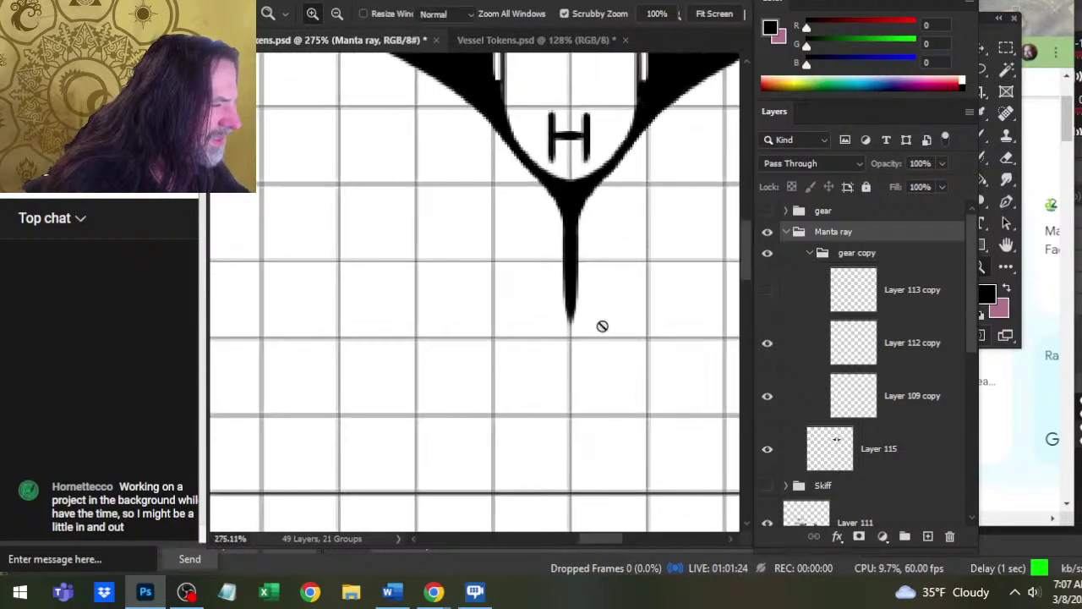
click(767, 342)
click(767, 342)
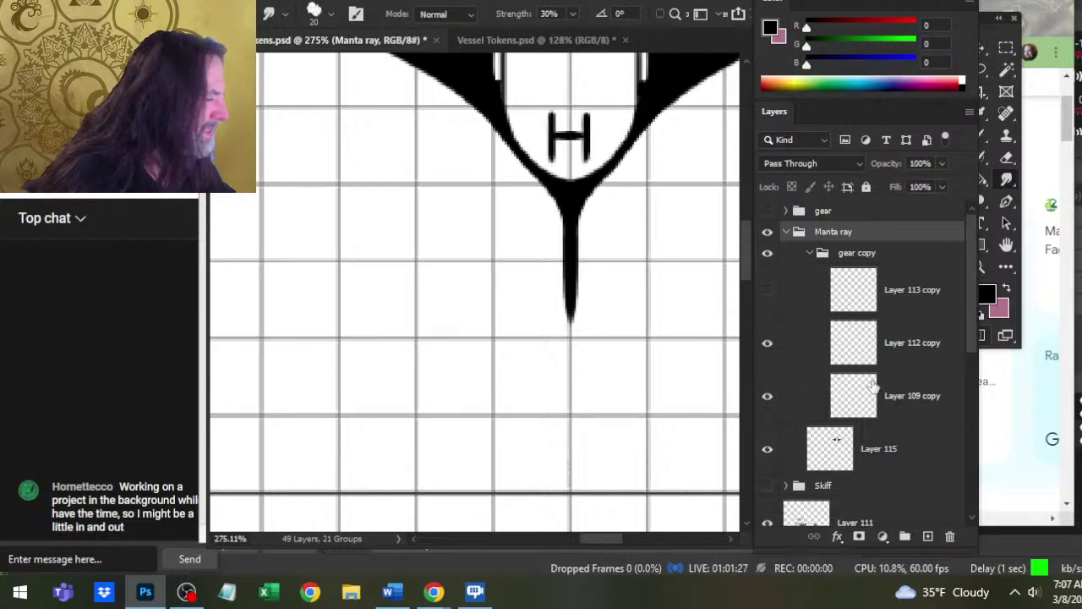
click(810, 253)
click(902, 294)
key(l)
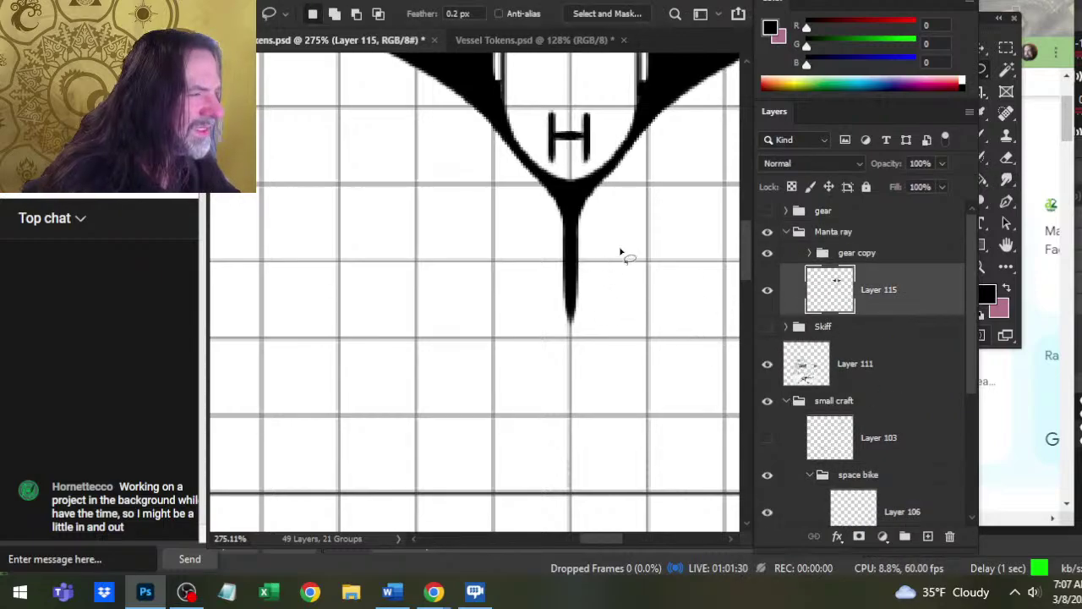
drag(621, 251, 592, 237)
key(ctrl+j)
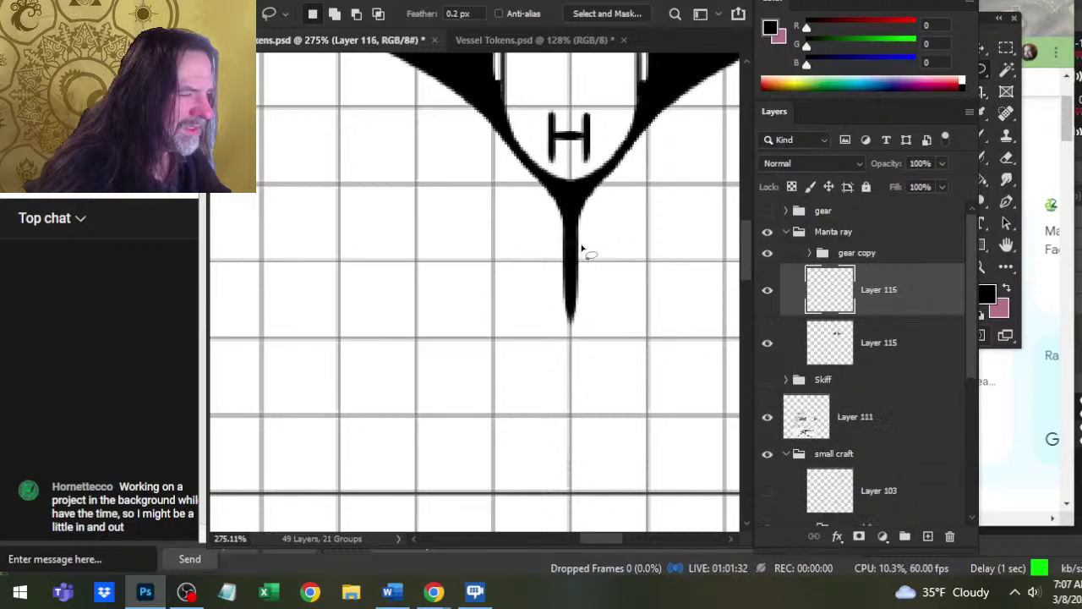
- Move the separated tail tip straight down about one grid square to lengthen the tail
key(v)
key(Down)
key(Down)
key(Down)
key(Down)
key(Down)
key(Down)
key(Down)
key(Down)
key(Down)
key(Down)
key(Down)
key(Down)
key(Down)
key(Down)
key(Down)
key(Down)
key(Down)
key(Down)
key(Down)
key(Down)
key(Down)
key(Down)
key(Down)
key(Down)
key(Down)
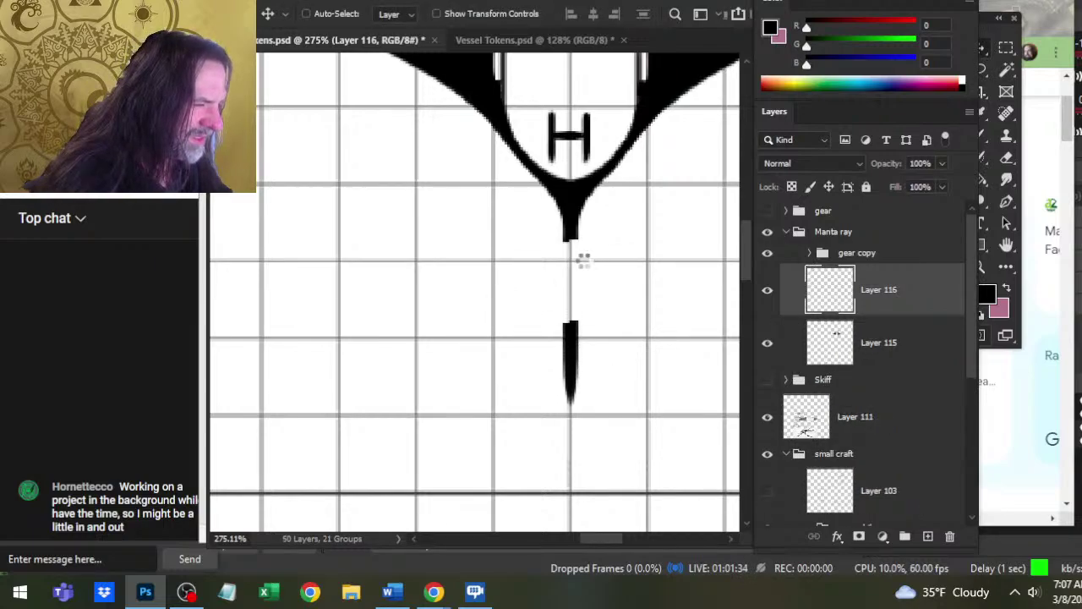
key(Up)
key(Up)
key(Up)
key(Up)
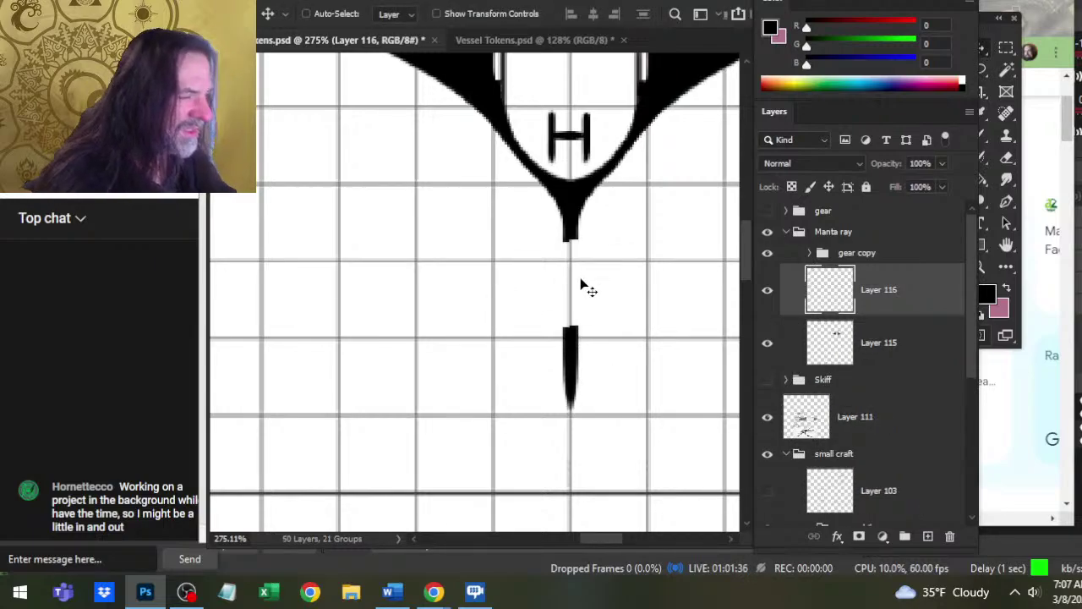
- Smudge the tail tip upward at 100% strength until it rejoins the tail stub
key(r)
drag(577, 351, 580, 291)
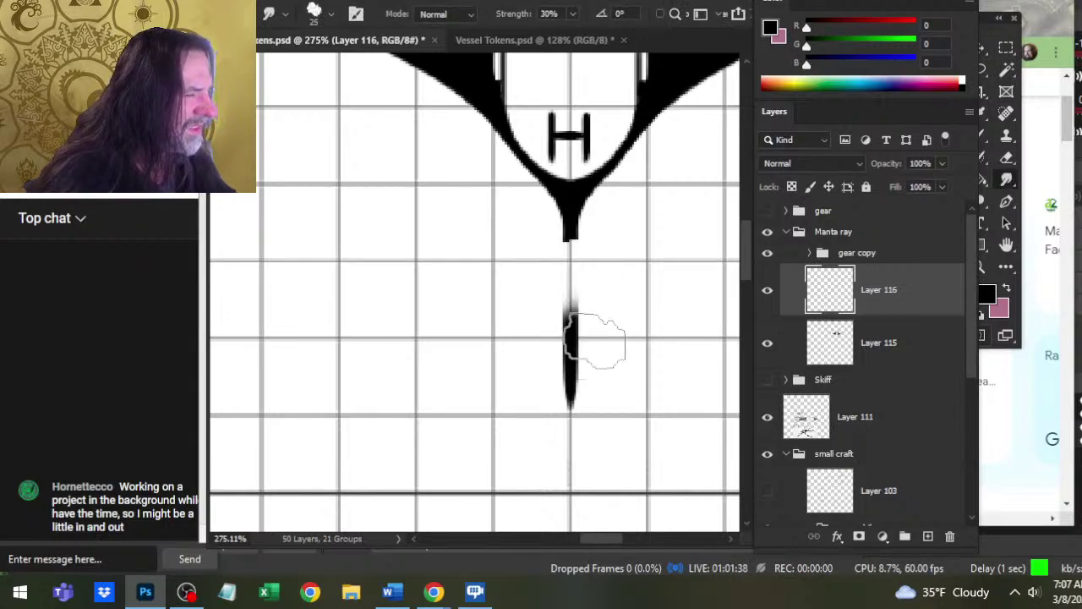
key(4)
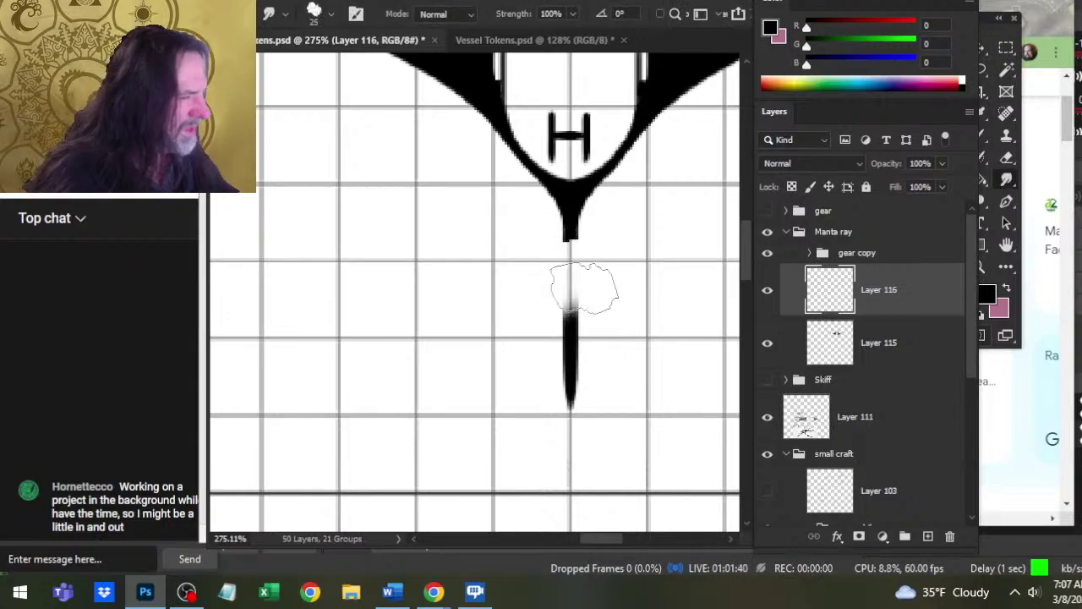
drag(578, 345, 578, 235)
key(z)
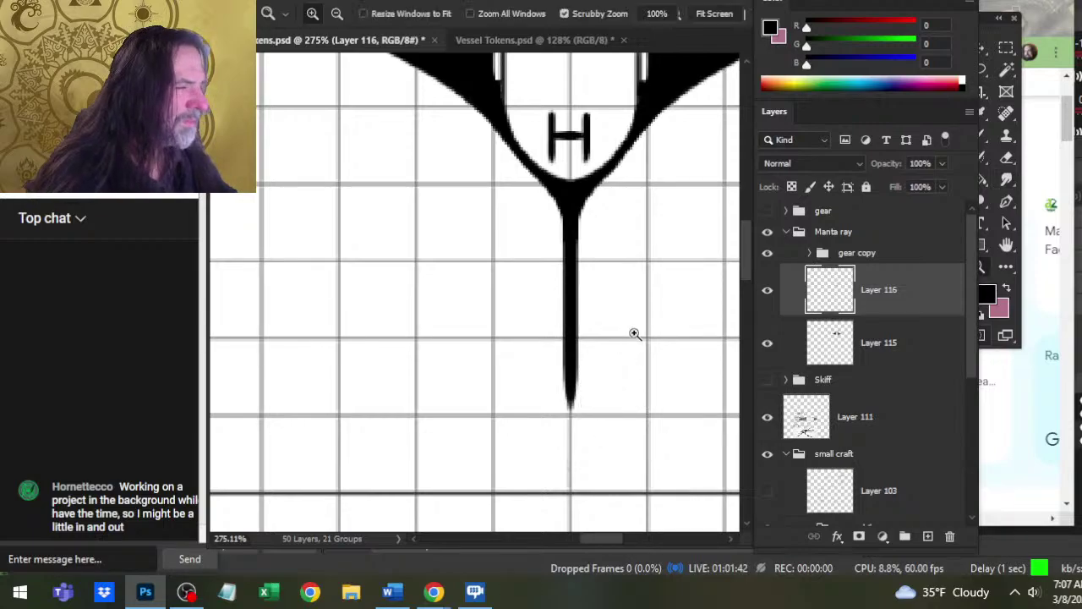
- Nudge the separated tail tip on Layer 116 straight up about one grid square to shorten the tail
drag(635, 332, 564, 371)
drag(646, 329, 603, 349)
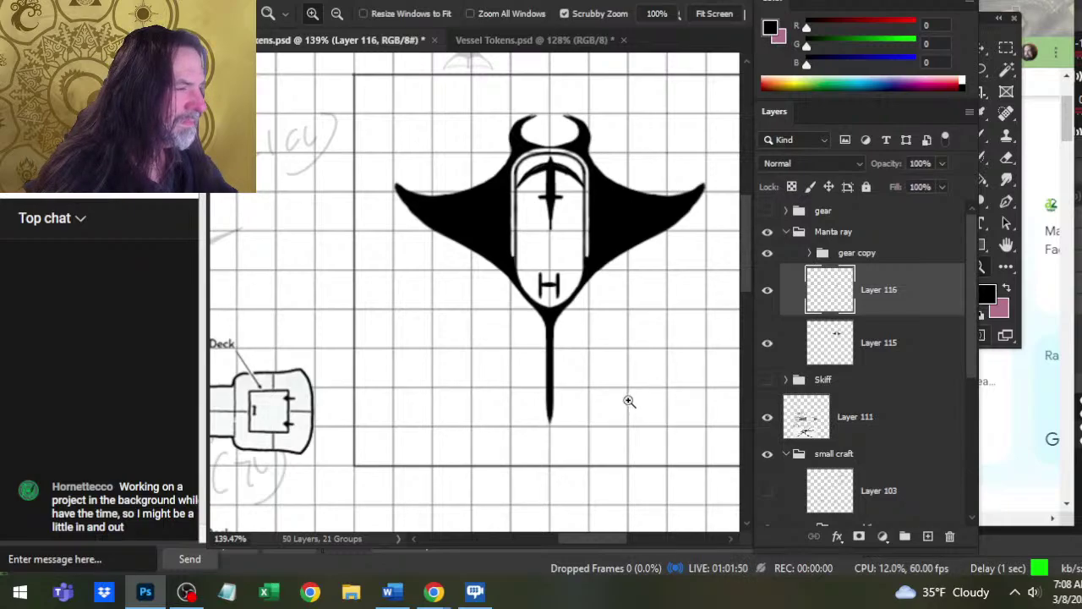
click(768, 301)
click(769, 302)
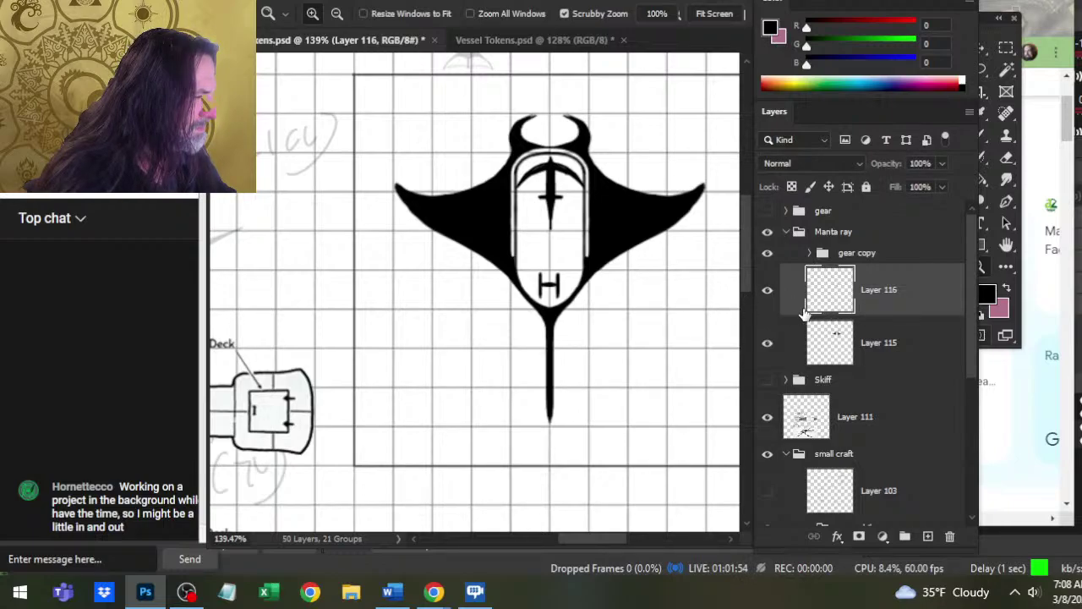
key(v)
key(shift+Up)
key(shift+Up)
key(shift+Up)
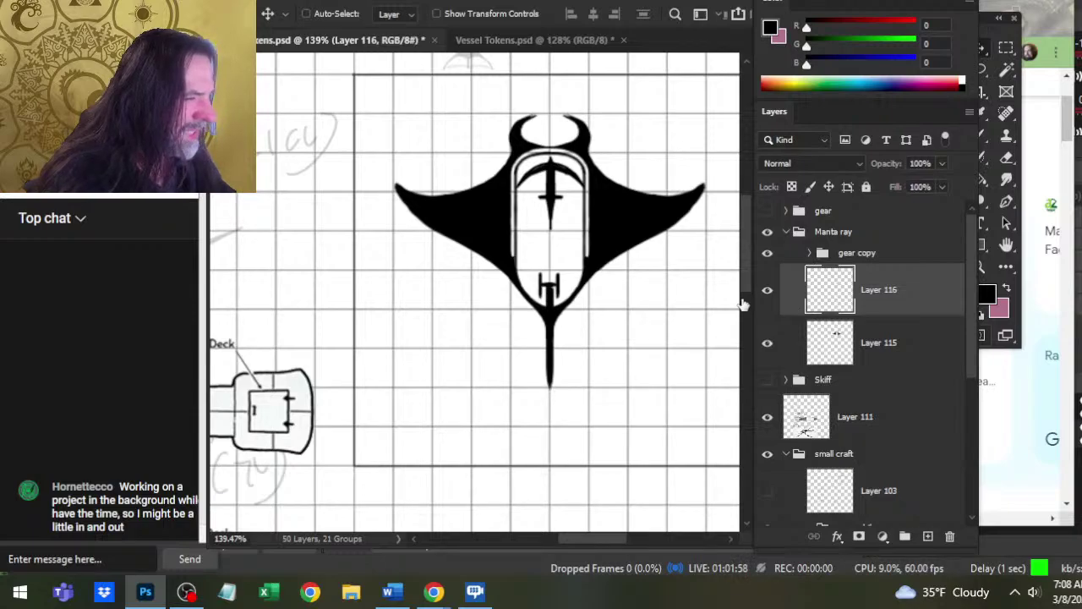
- Erase the upper part of the Layer 116 tail piece that overlaps the hull interior near the H
key(e)
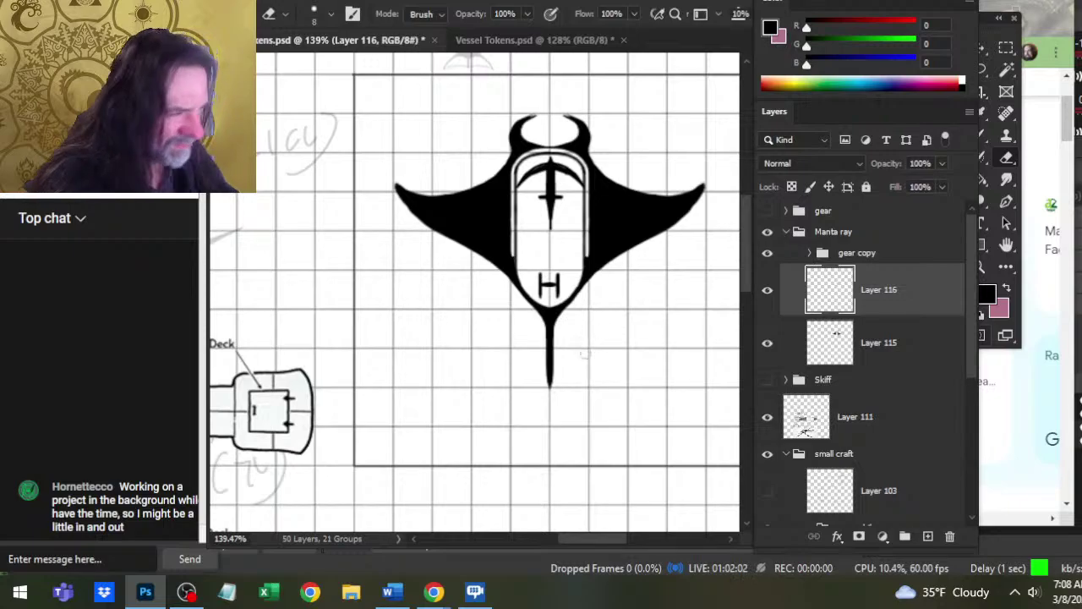
key(z)
drag(589, 369, 552, 363)
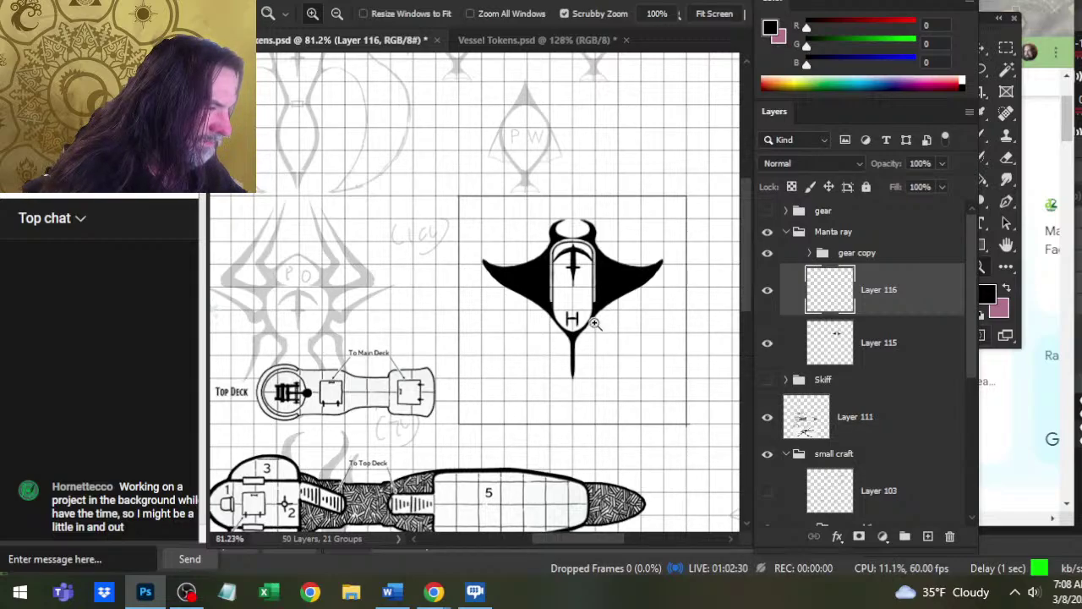
- Try two parallel horizontal lines across the hull just above the H with a 2 px black brush, and undo both
drag(571, 318, 632, 307)
key(b)
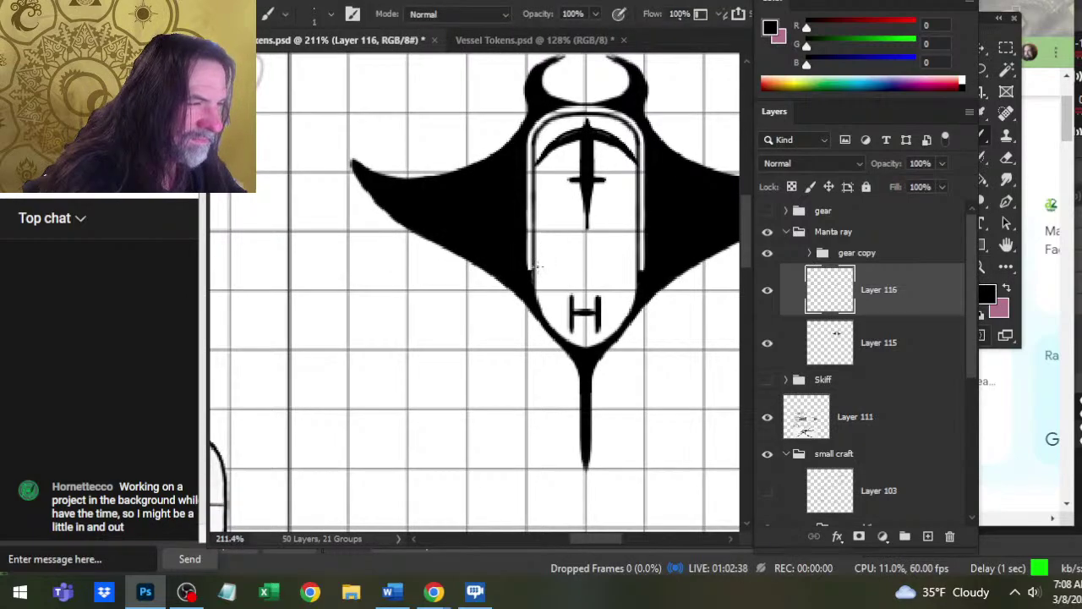
key(])
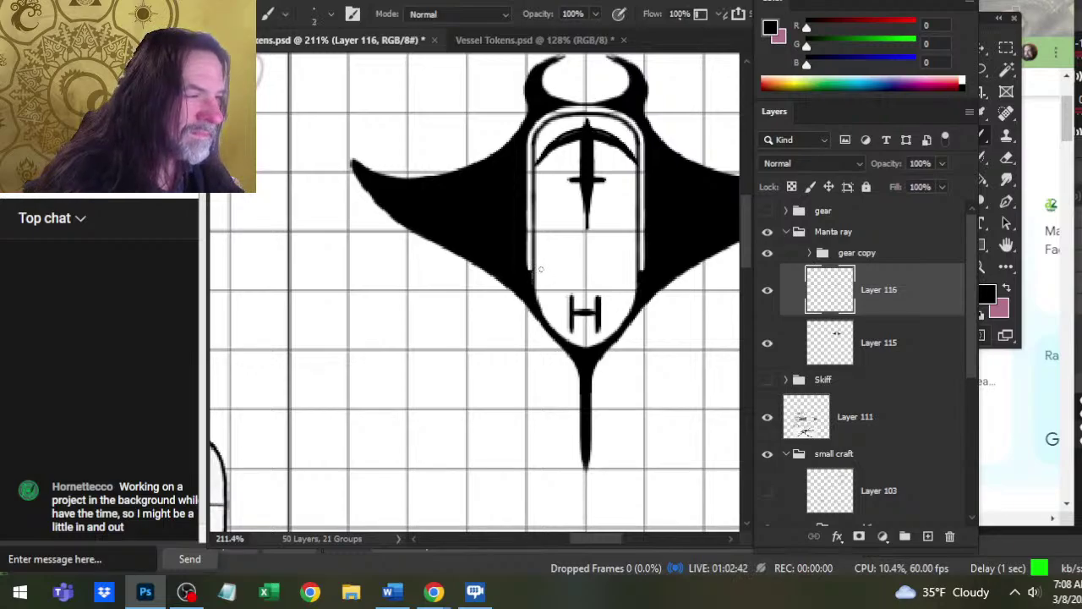
mouse_move(538, 271)
mouse_down()
mouse_move(631, 271)
mouse_move(637, 282)
mouse_up()
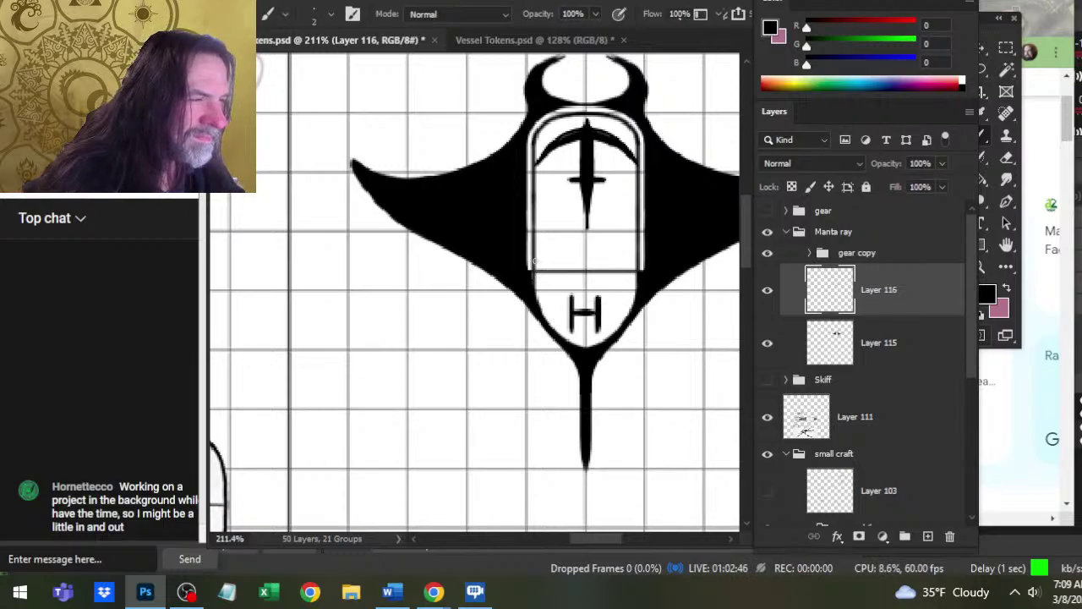
drag(534, 263, 638, 265)
key(ctrl+z)
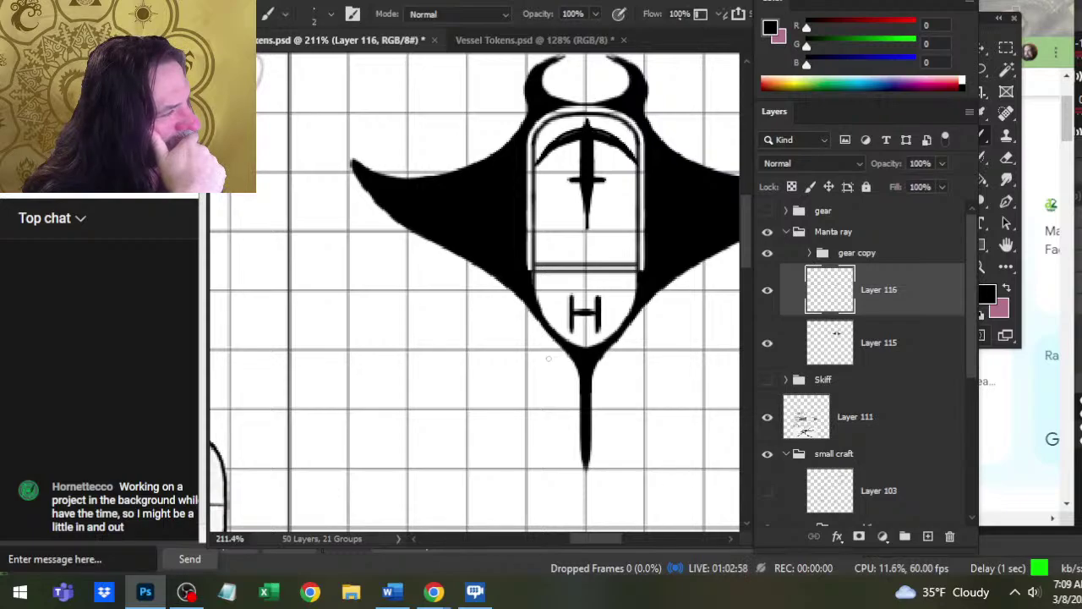
key(ctrl+z)
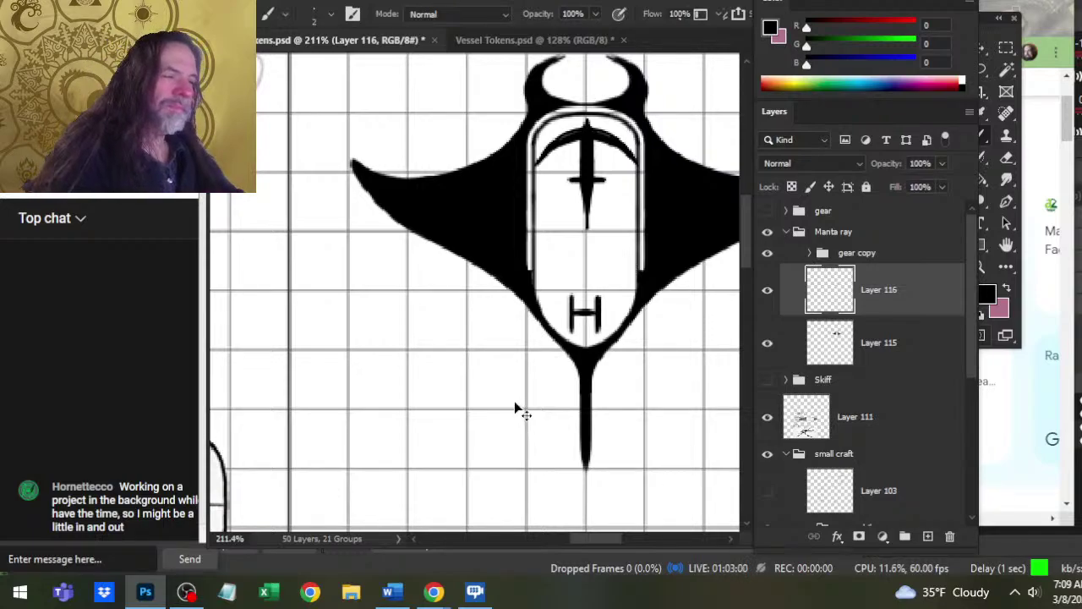
- Select and collapse the Manta ray group and fit the whole token sheet in view
click(791, 235)
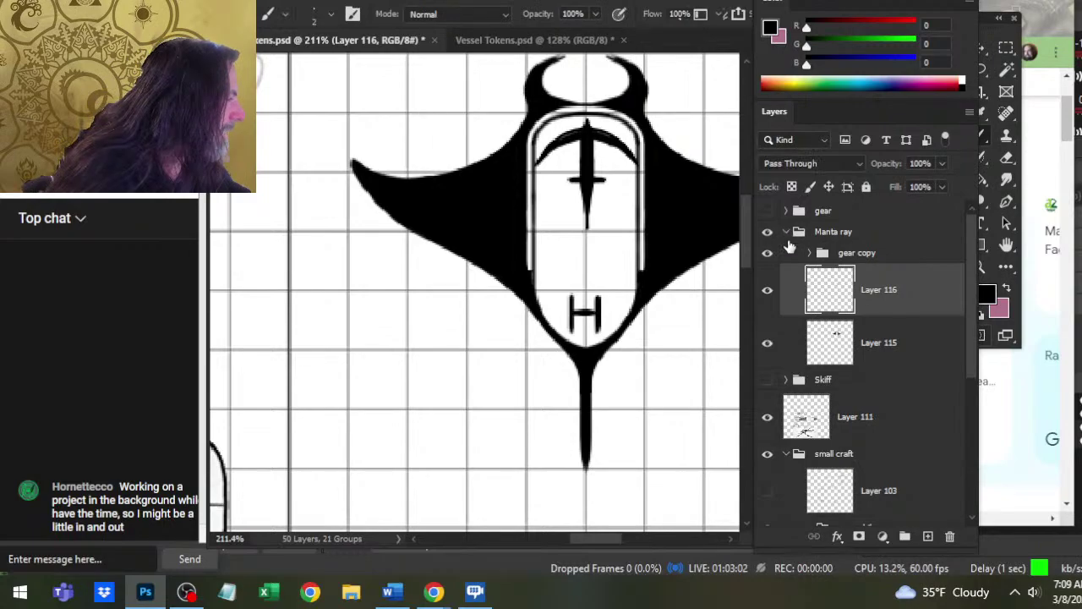
click(785, 232)
key(z)
key(ctrl+0)
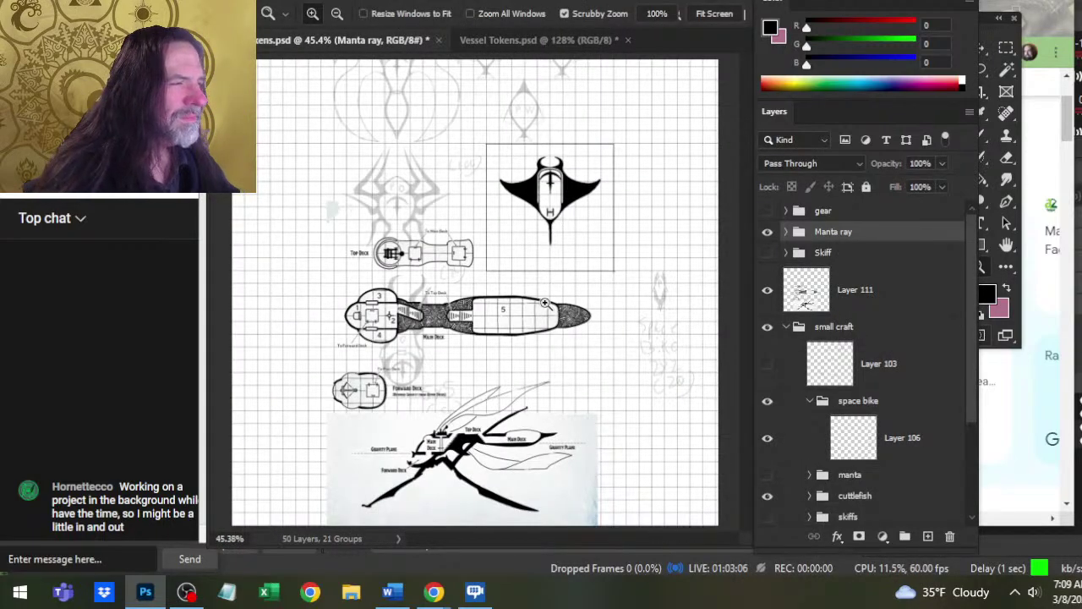
- Switch to the Word document and compare the Manta ray's Size and Space entries in the Craft table with the token on the grid
key(alt+Tab)
key(alt+Tab)
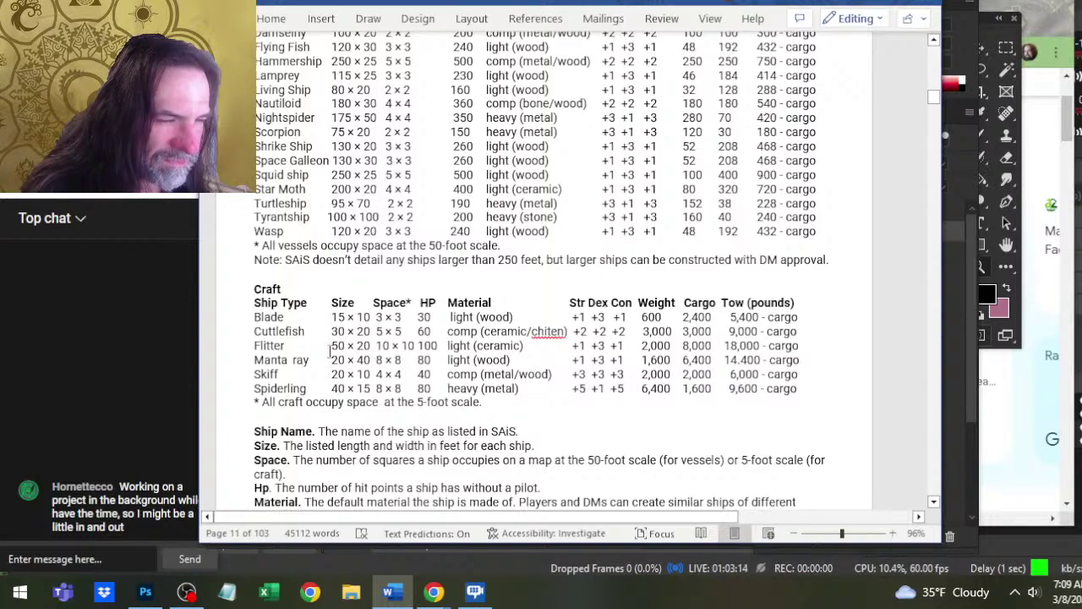
key(alt+Tab)
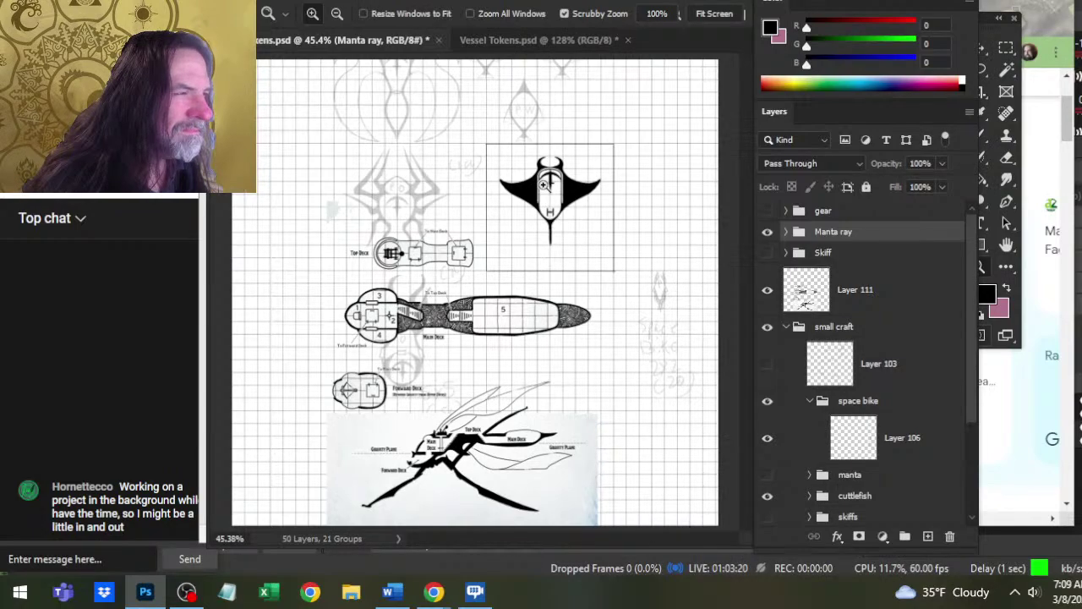
key(alt+Tab)
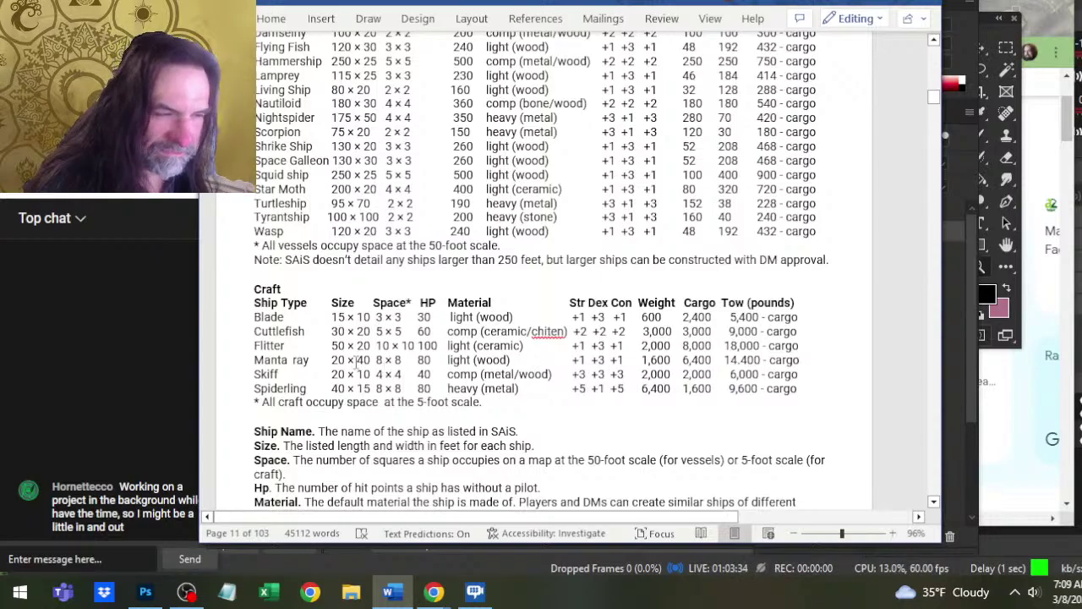
key(alt+Tab)
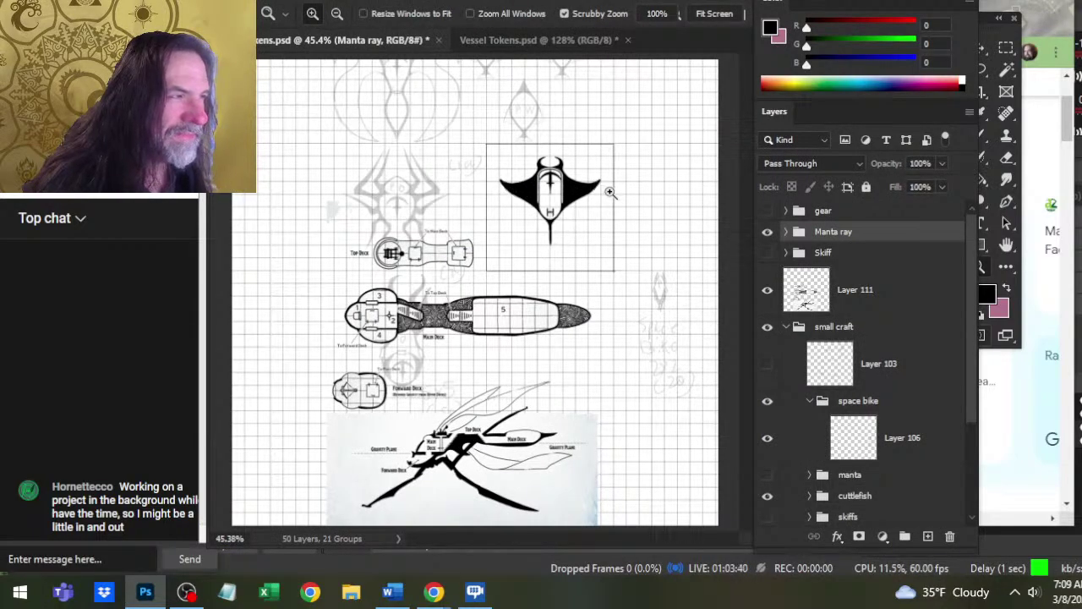
key(alt+Tab)
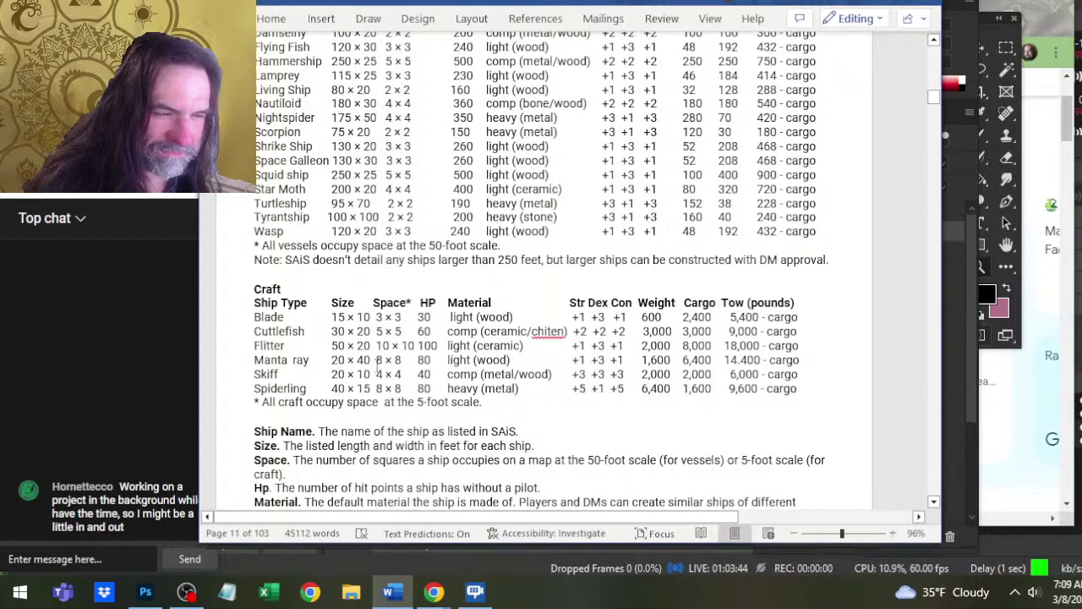
key(alt+Tab)
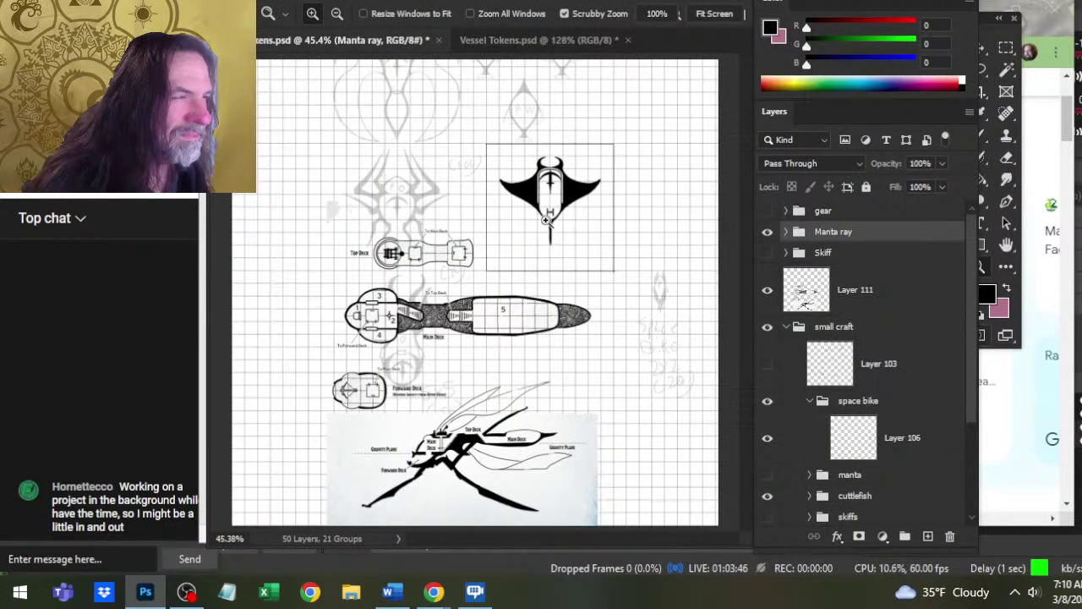
key(alt+Tab)
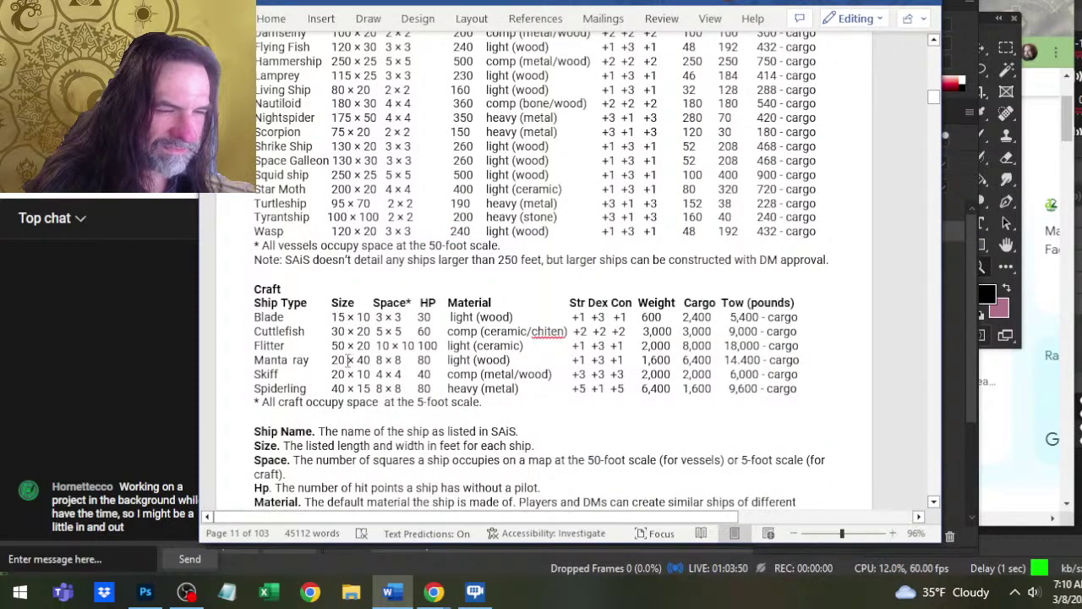
- Set the Manta ray's size to 55 × 40 and the Cuttlefish's space to 6 × 6 in the Craft table
key(BackSpace)
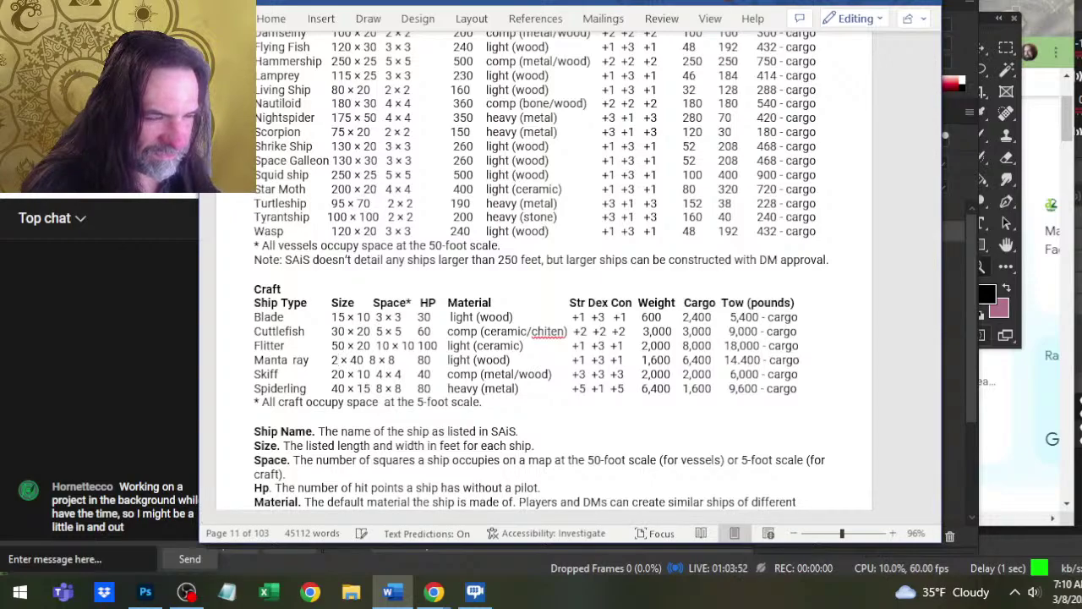
key(BackSpace)
text(35)
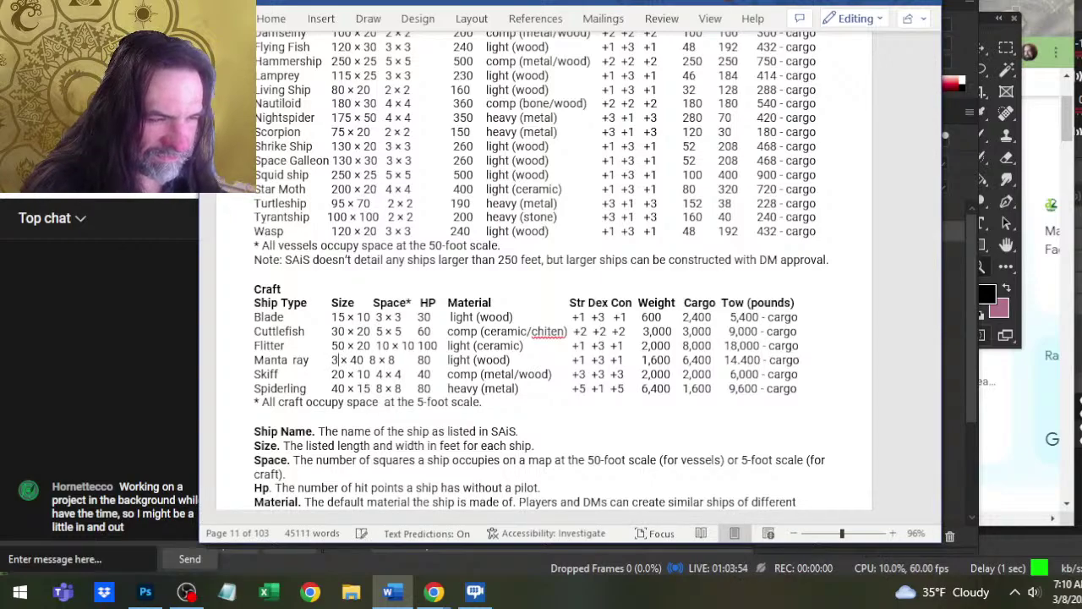
click(146, 591)
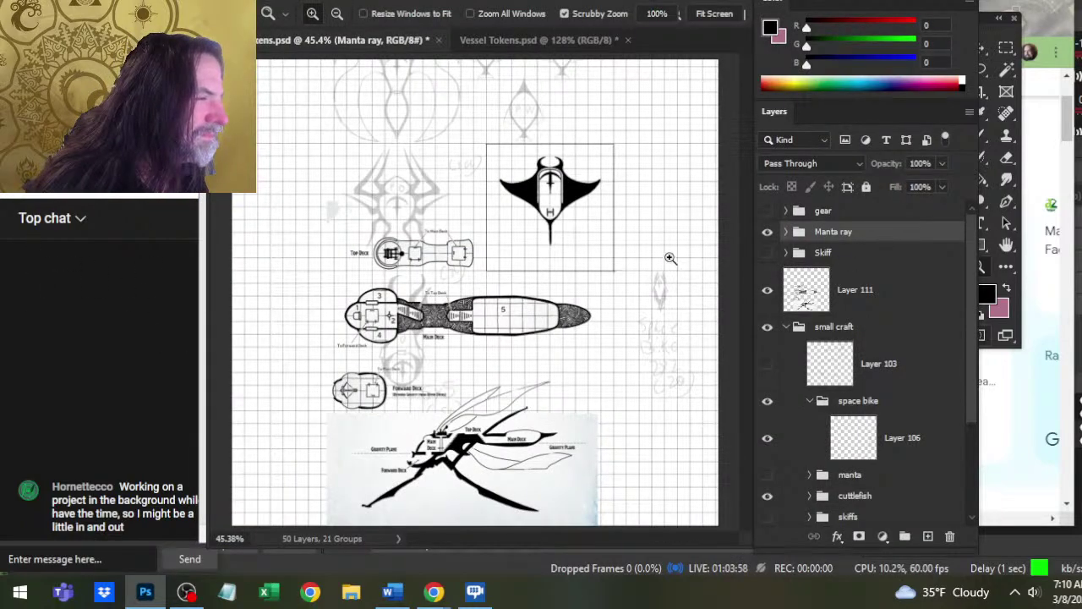
key(alt+Tab)
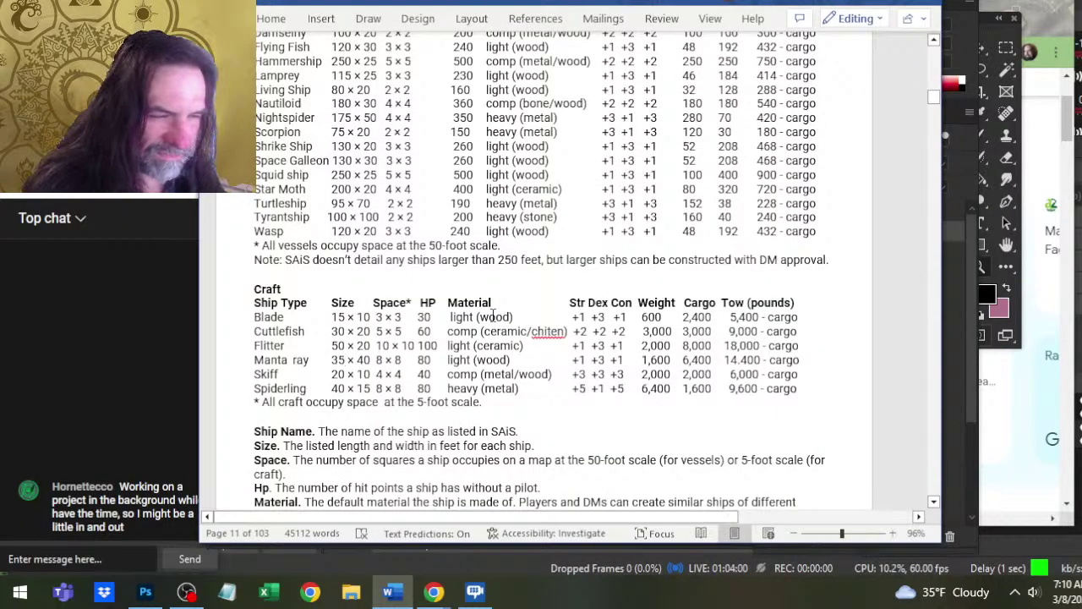
key(Left)
key(BackSpace)
text(5)
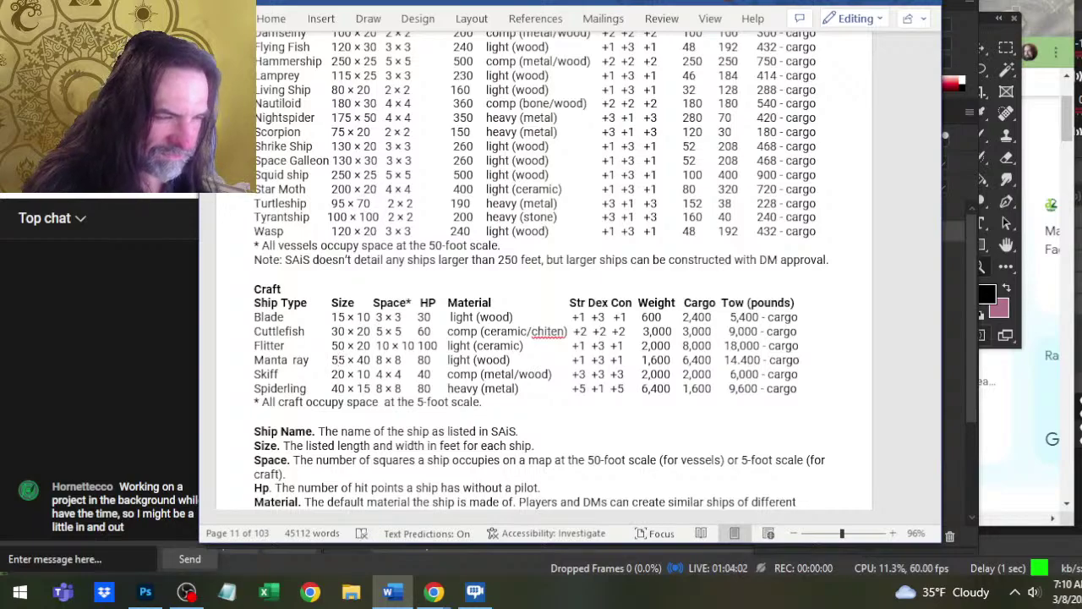
click(448, 317)
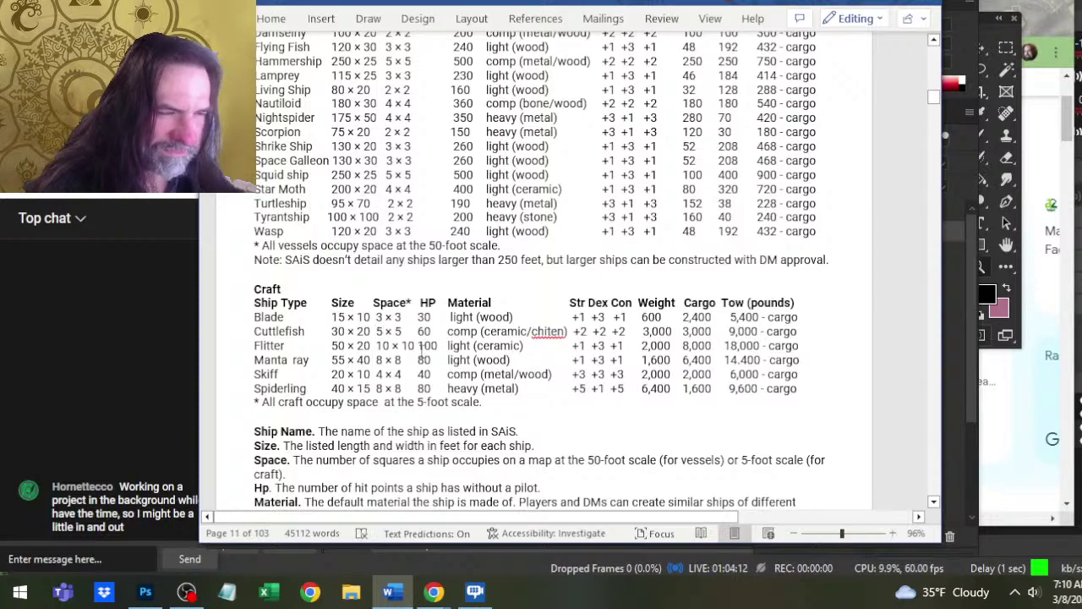
text(6)
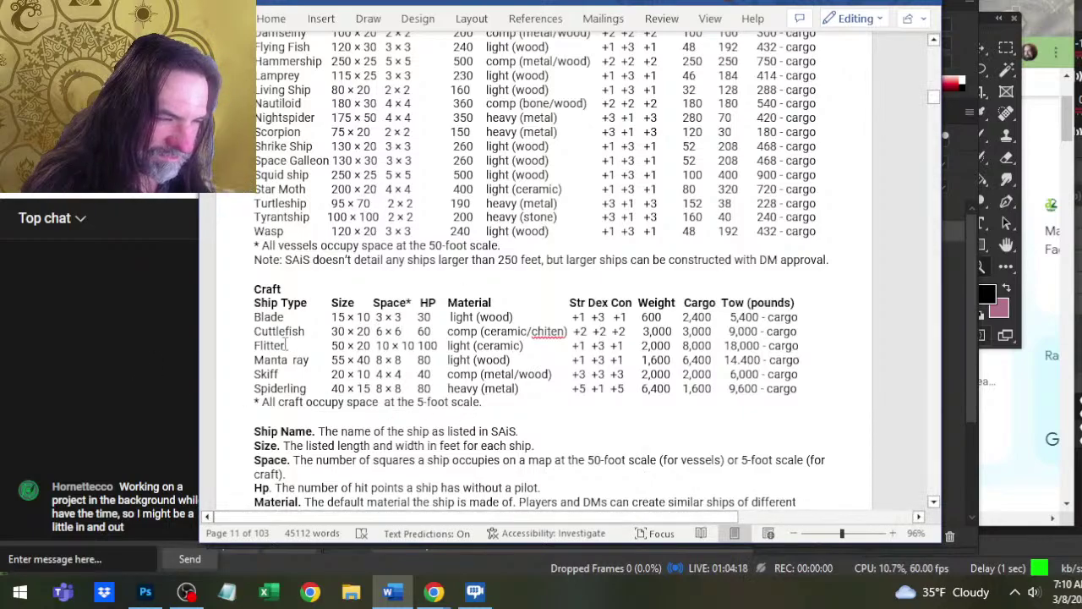
- Switch back to Photoshop, hide the Manta ray group and duplicate the gear group under its default name
key(alt+Tab)
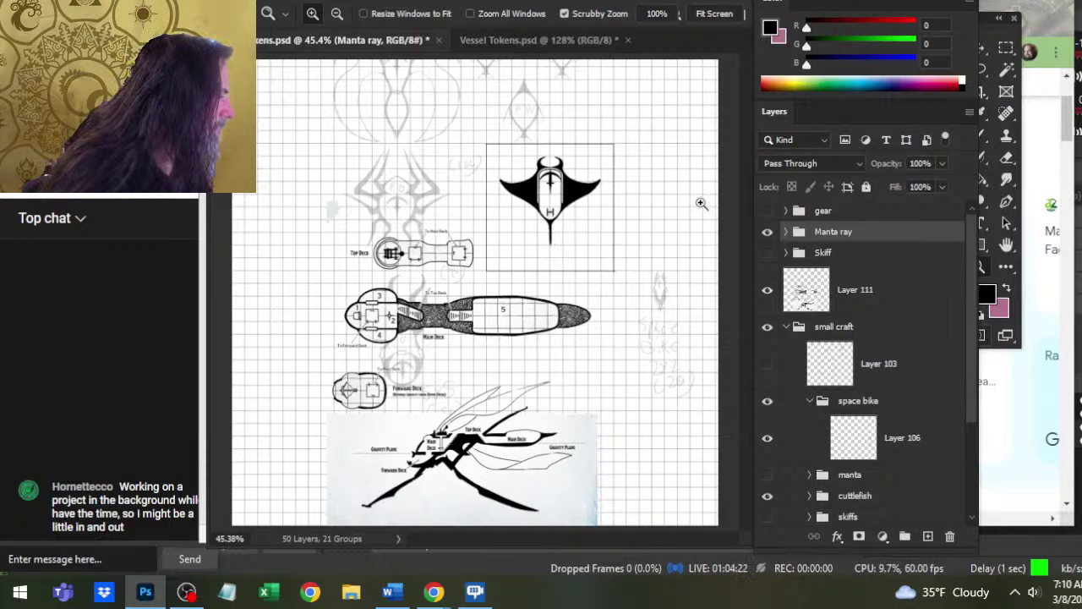
click(766, 231)
right_click(815, 219)
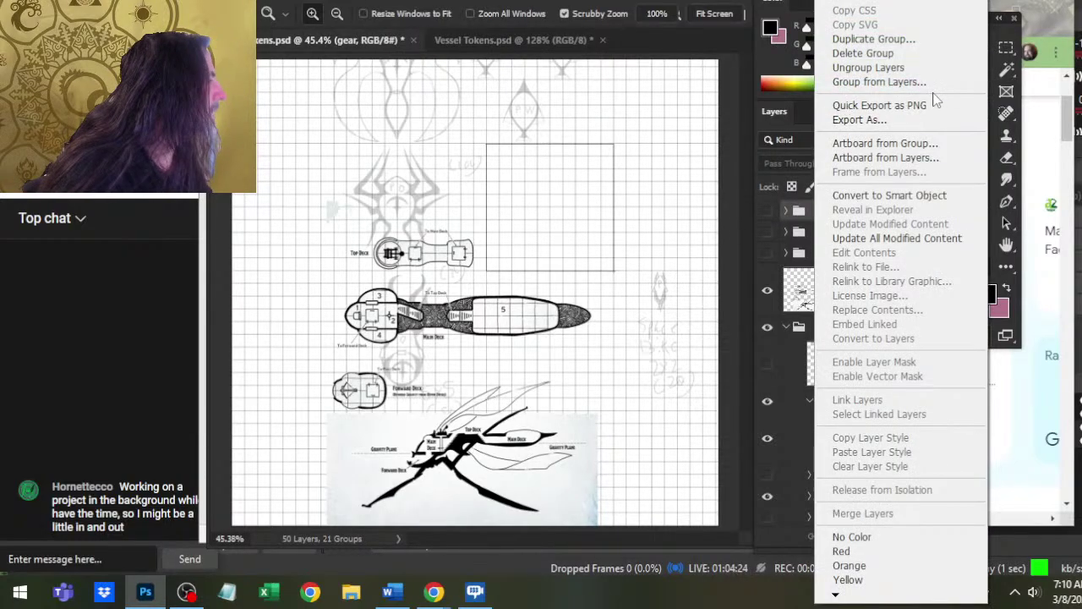
click(930, 39)
key(Return)
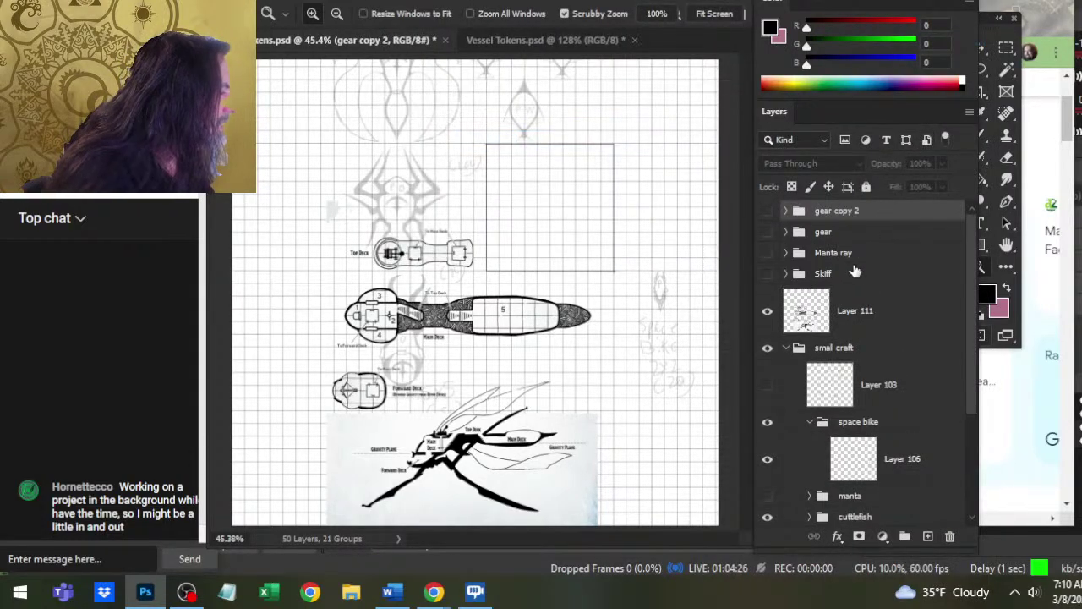
- Put the original gear group inside a new layer group
click(845, 230)
key(ctrl+g)
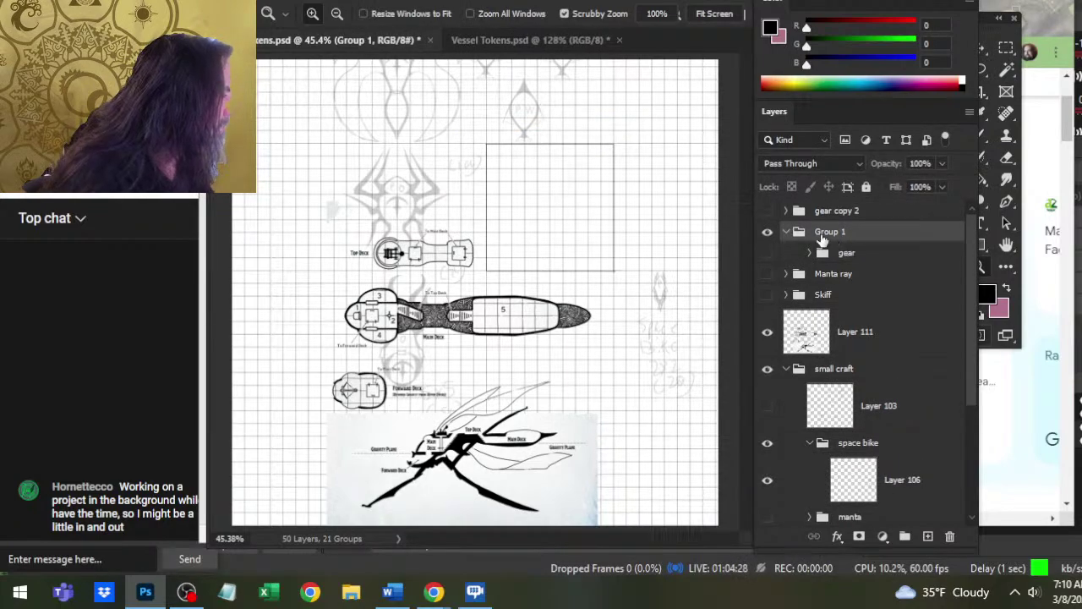
- Locate the blade group within small craft and collapse the space bike group
scroll(841, 270, down, 4)
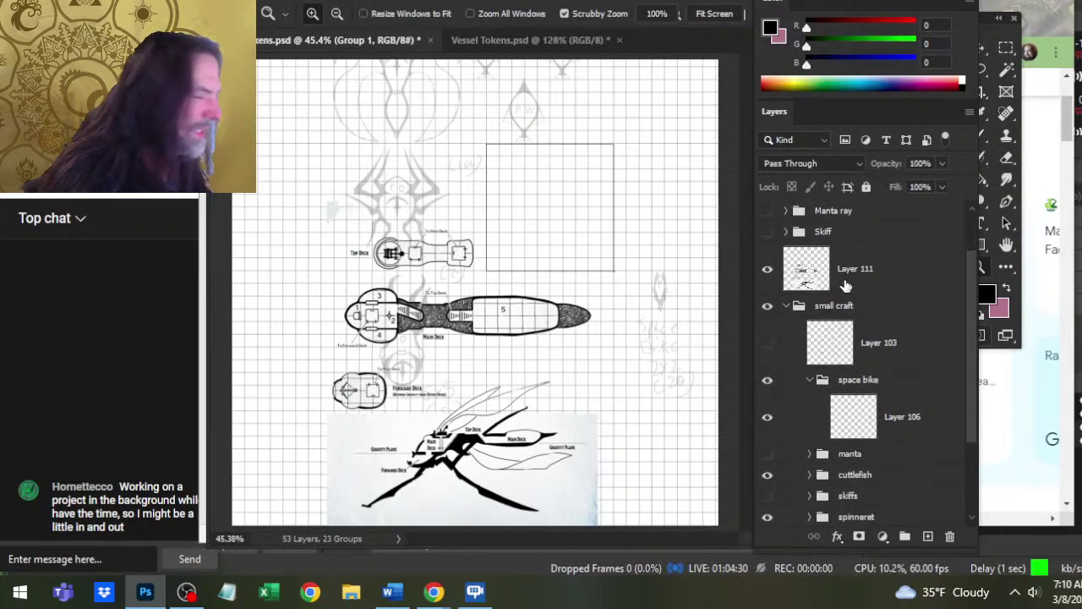
scroll(846, 285, down, 3)
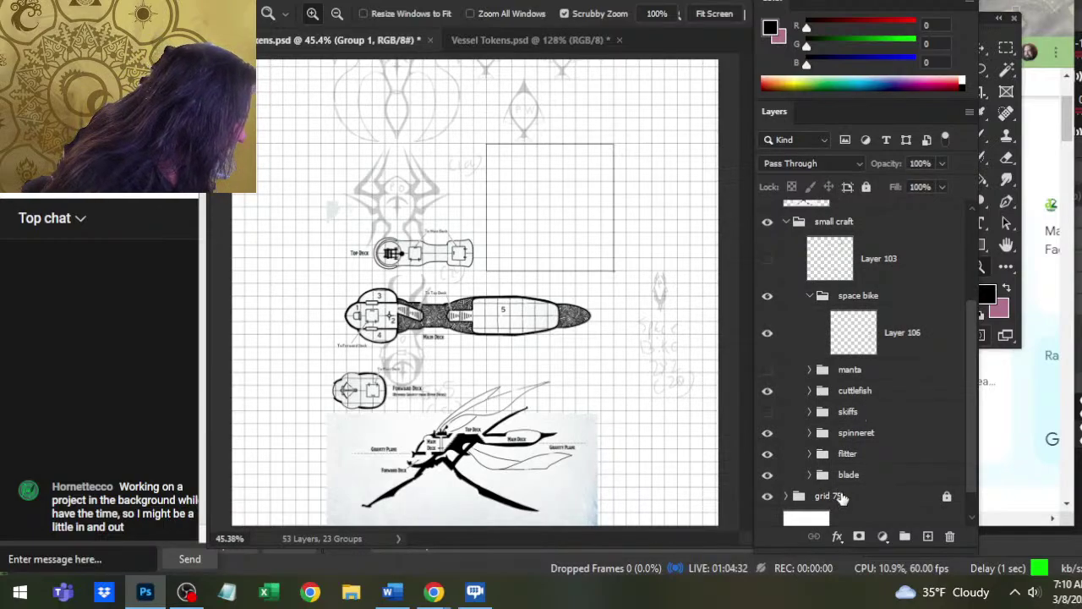
click(860, 478)
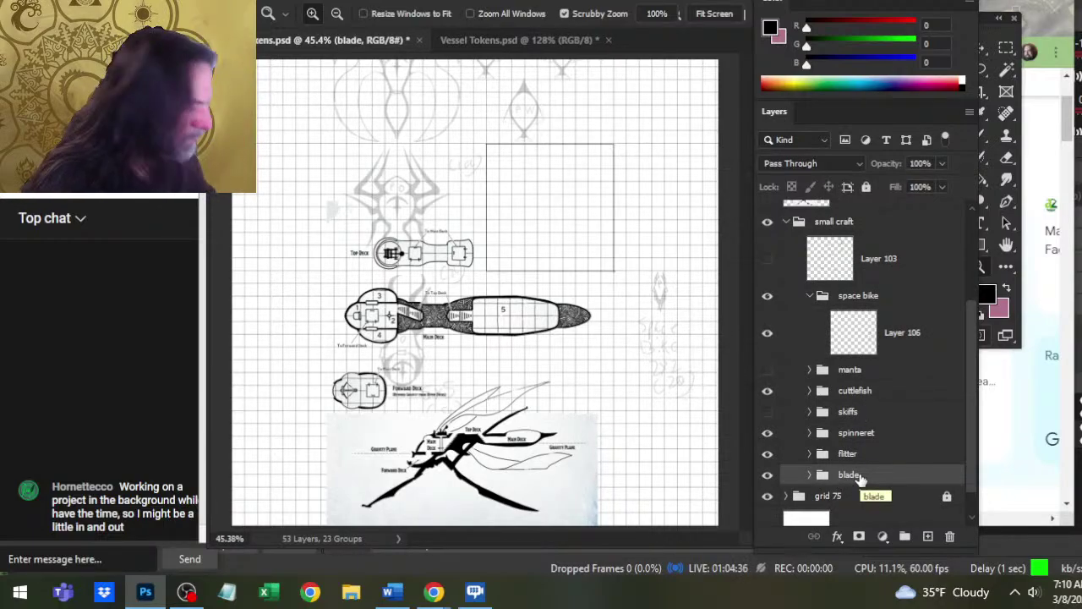
key(v)
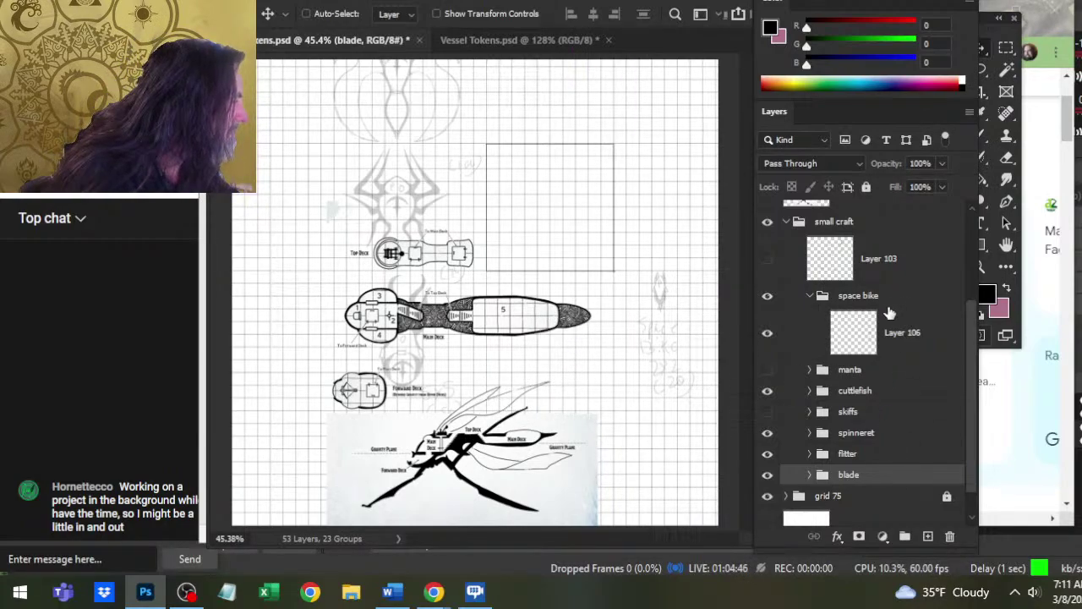
click(817, 298)
click(809, 302)
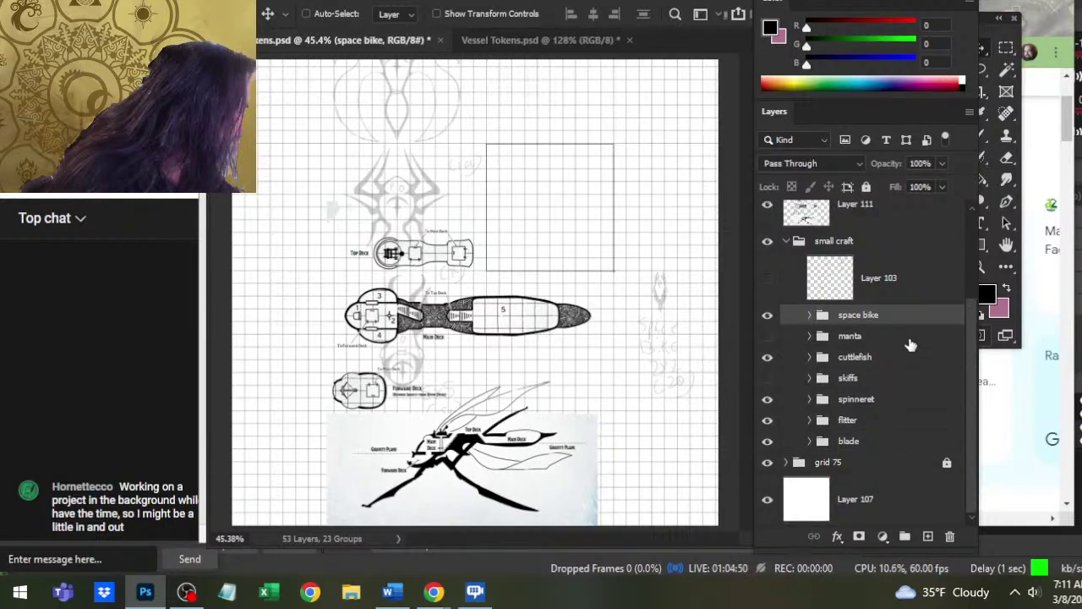
- Raise the small craft group's opacity to 77%
click(885, 243)
key(2)
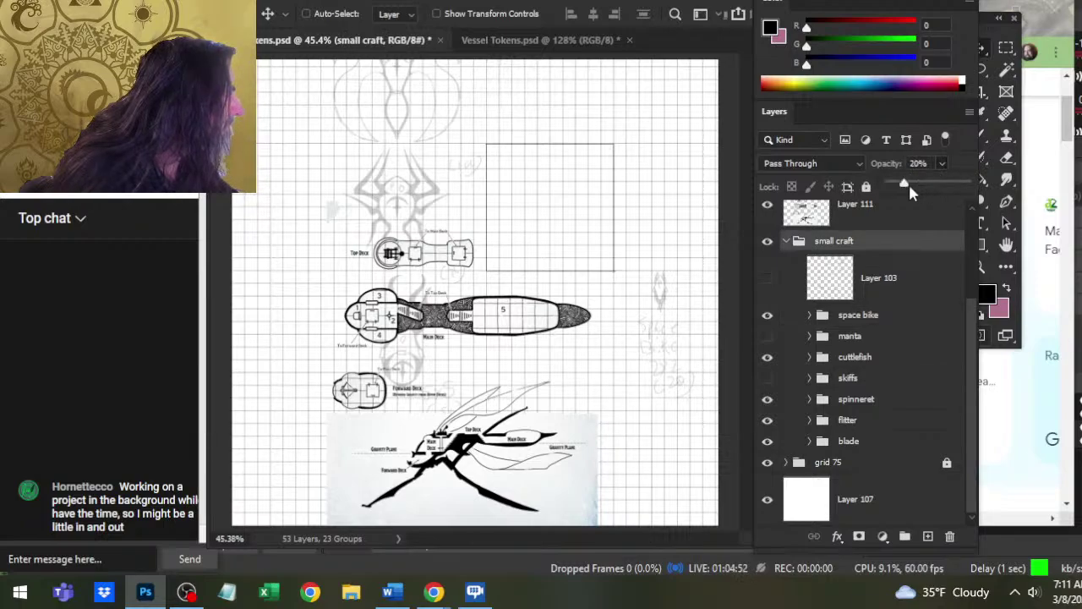
drag(951, 192, 950, 192)
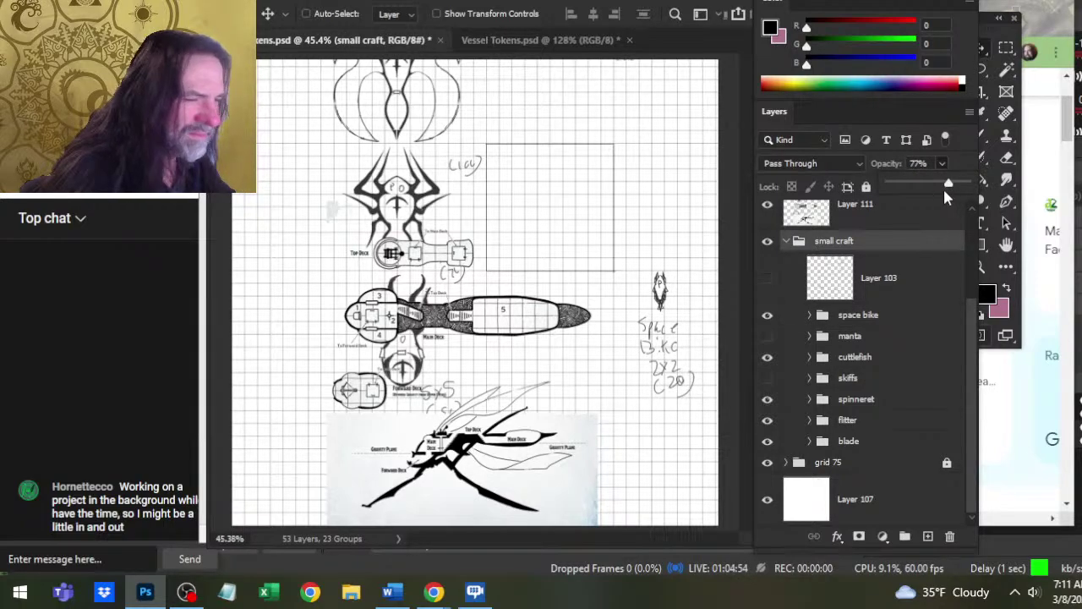
- Move the blade group's three craft sketches into the empty square outline on the grid
click(863, 443)
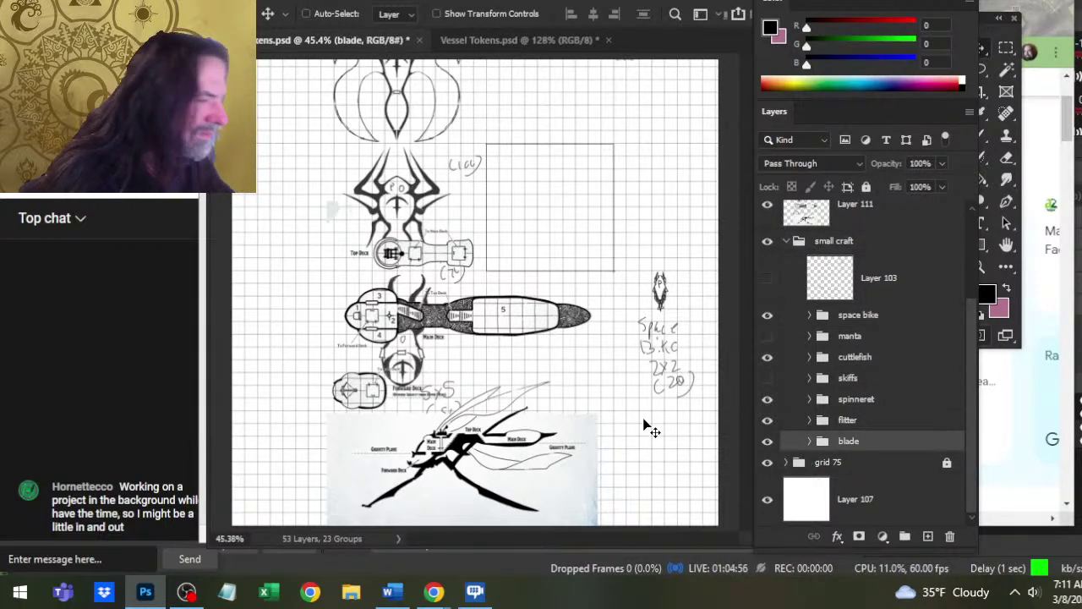
drag(644, 425, 536, 342)
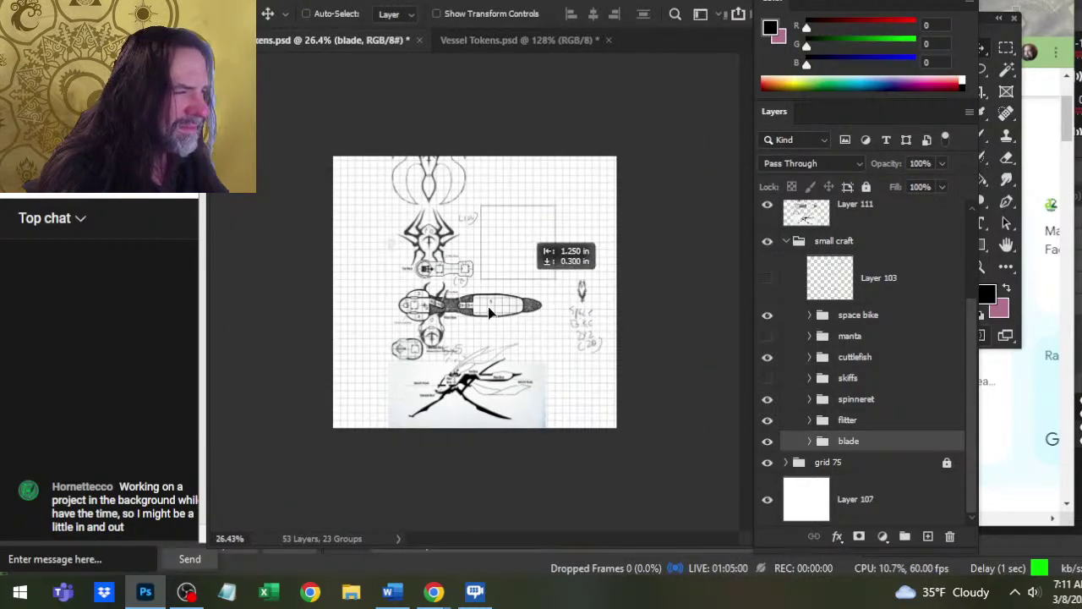
drag(488, 306, 550, 269)
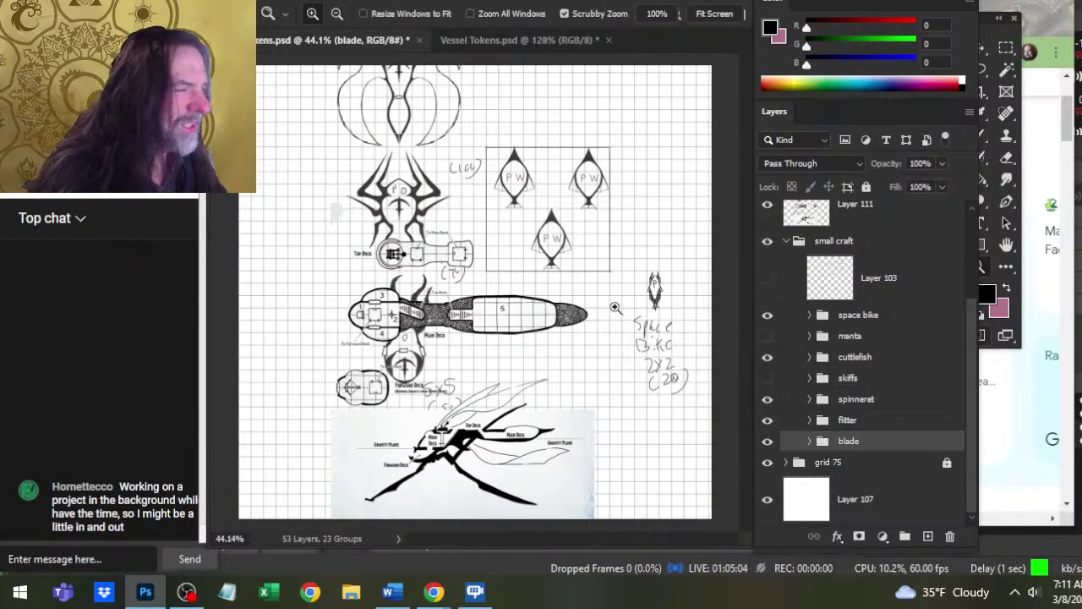
- Lower the small craft group's opacity to 37% so its sketches act as a faint guide
drag(615, 307, 651, 268)
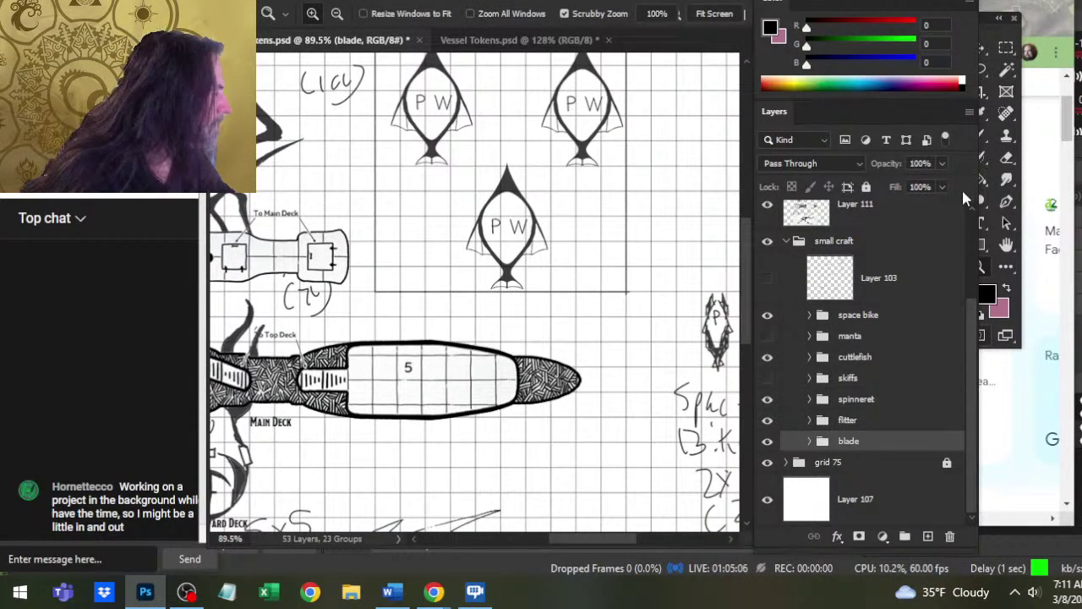
click(889, 247)
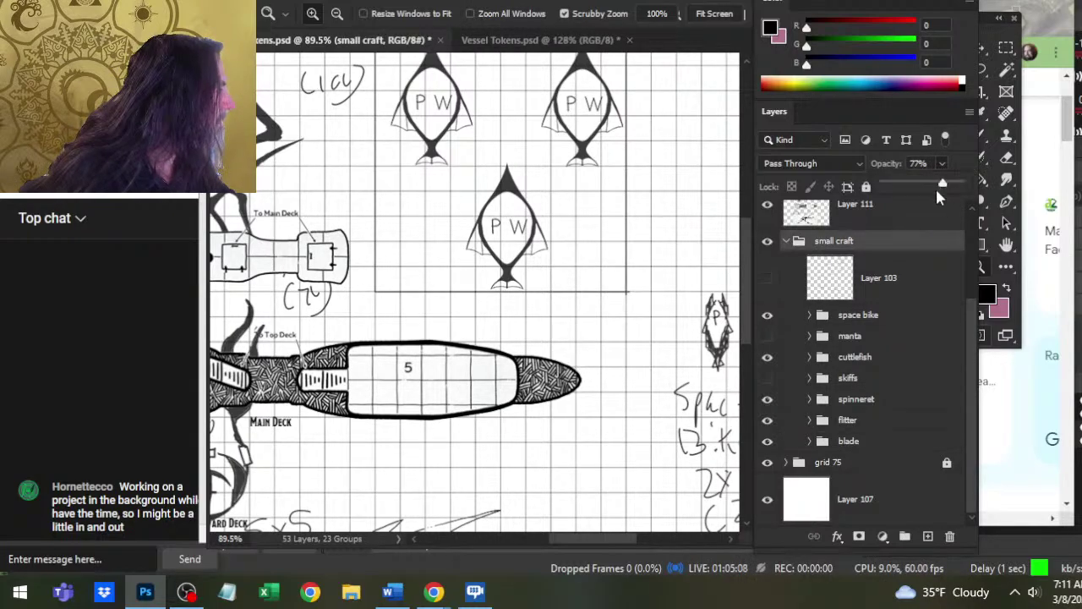
drag(937, 197, 913, 188)
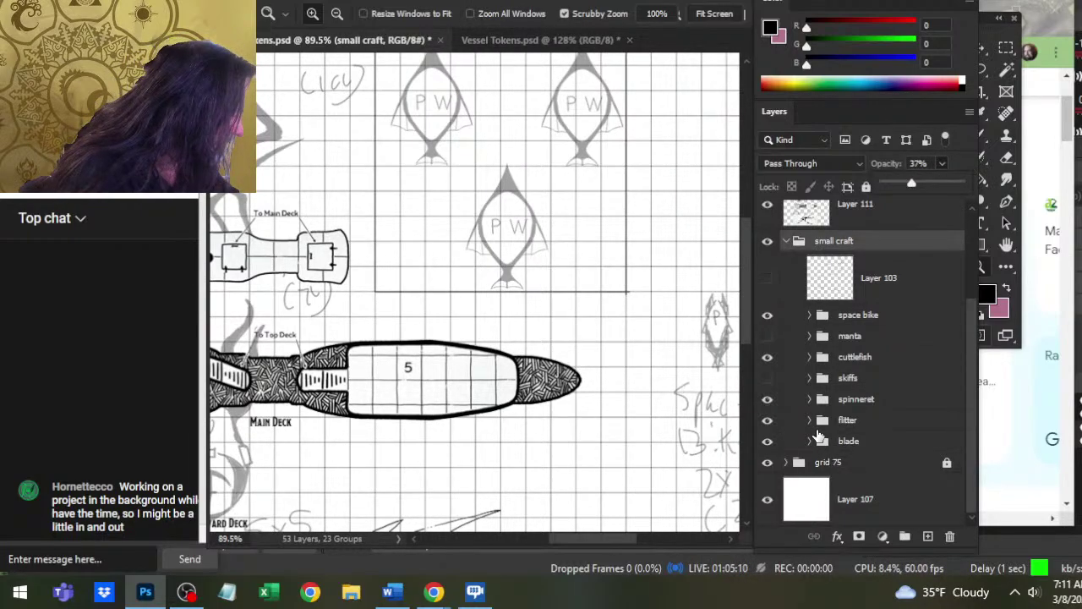
- Expand the blade group and hide the extra craft sketches on Layer 99 and Layer 98
click(805, 445)
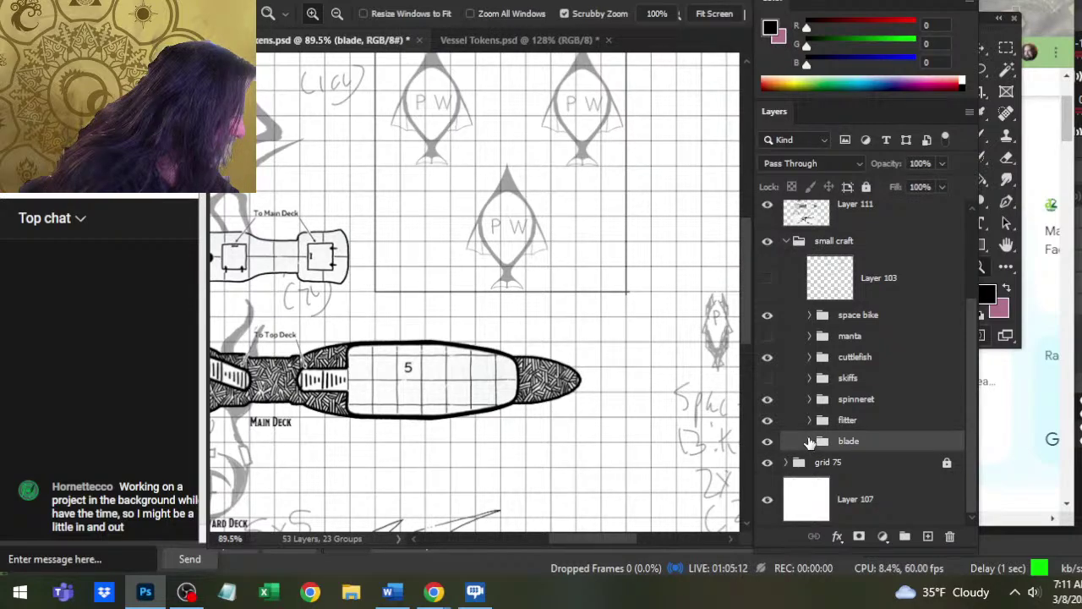
click(809, 441)
click(767, 479)
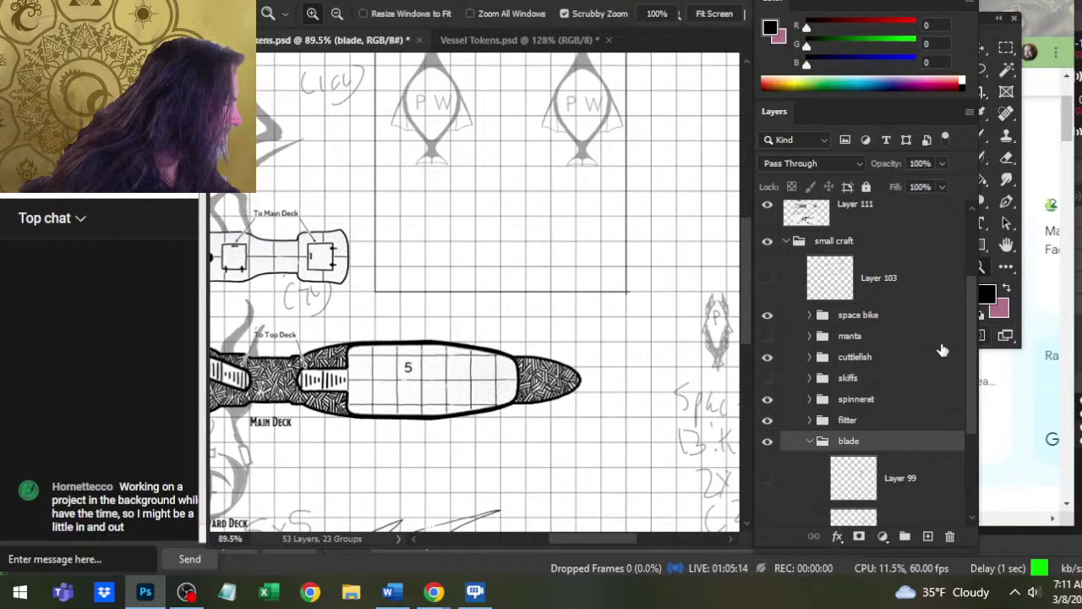
scroll(964, 381, down, 3)
click(767, 432)
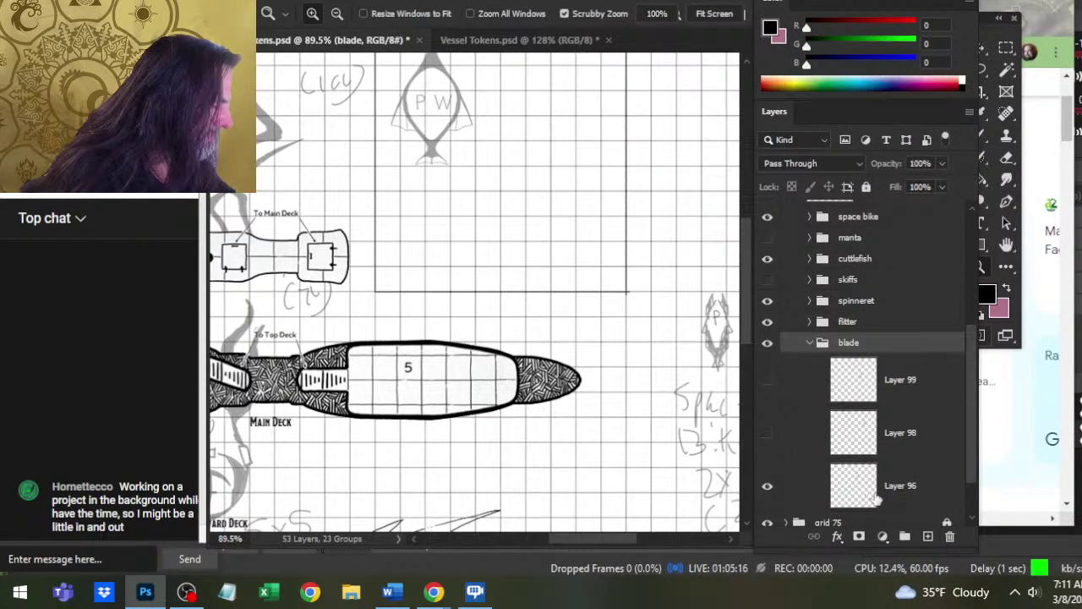
- Move the remaining blade sketch on Layer 96 near the centre of the square outline and collapse the blade group
click(896, 485)
key(v)
drag(547, 262, 652, 307)
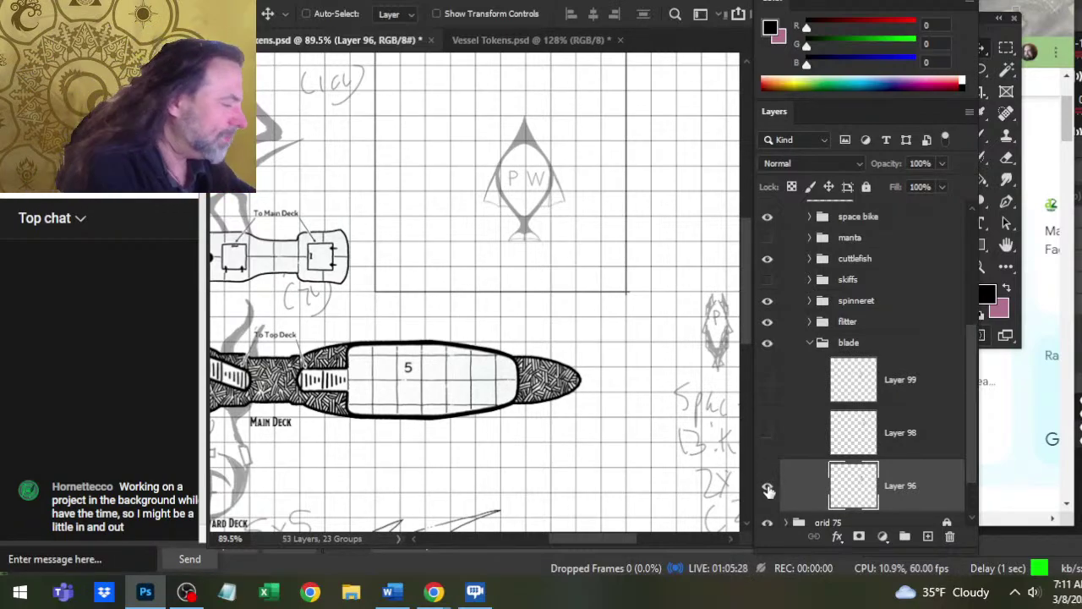
click(810, 345)
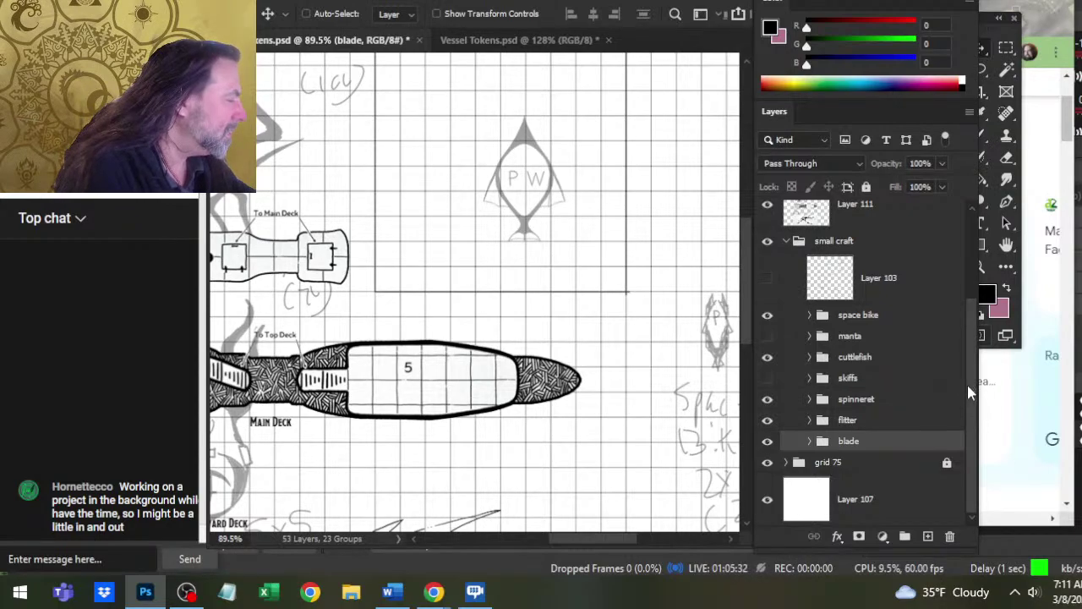
- Rename the Group 1 layer group to Blade
drag(970, 391, 988, 291)
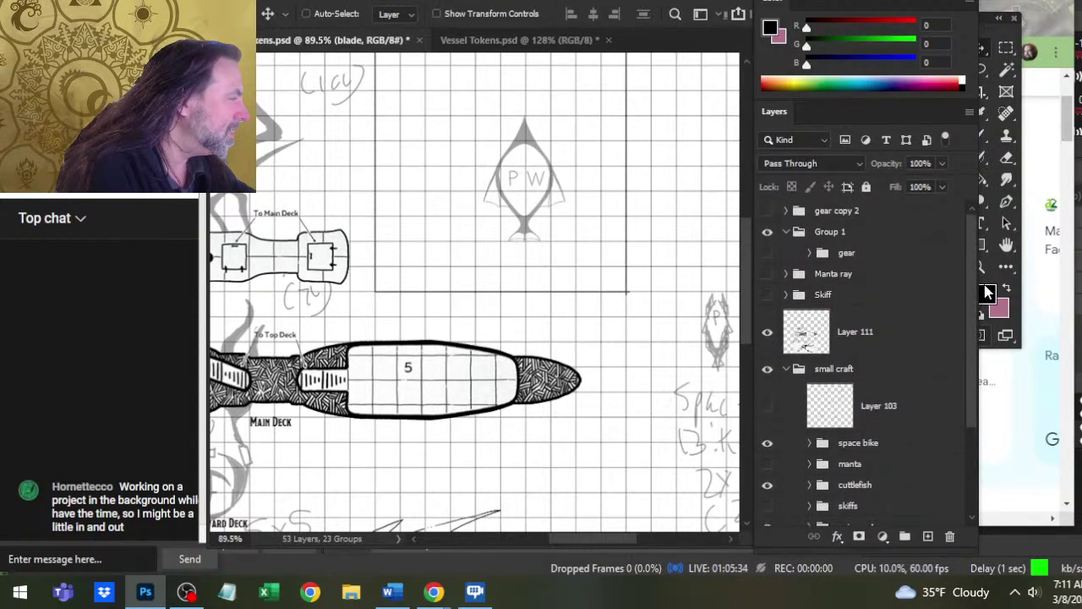
double_click(827, 234)
text(B)
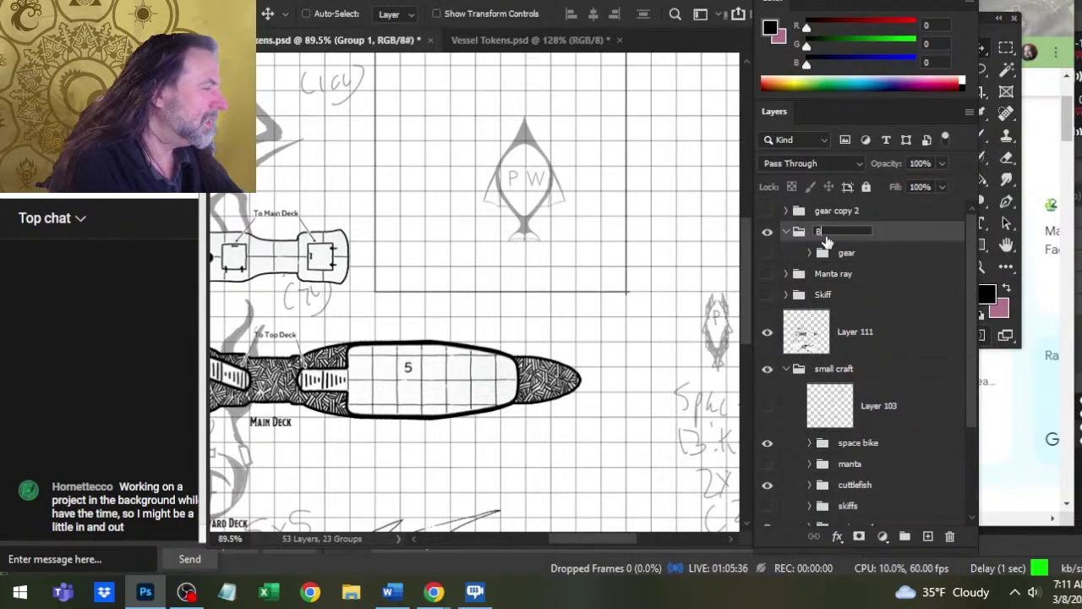
text(lade)
key(Return)
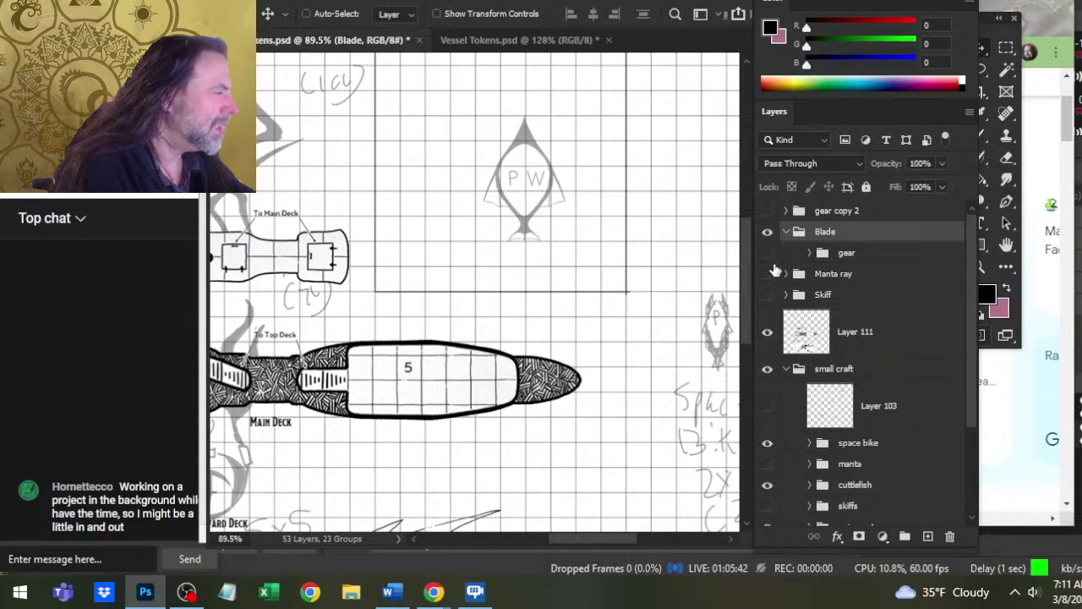
- Show the gear group inside the Blade group and expand it to list its layers
click(848, 258)
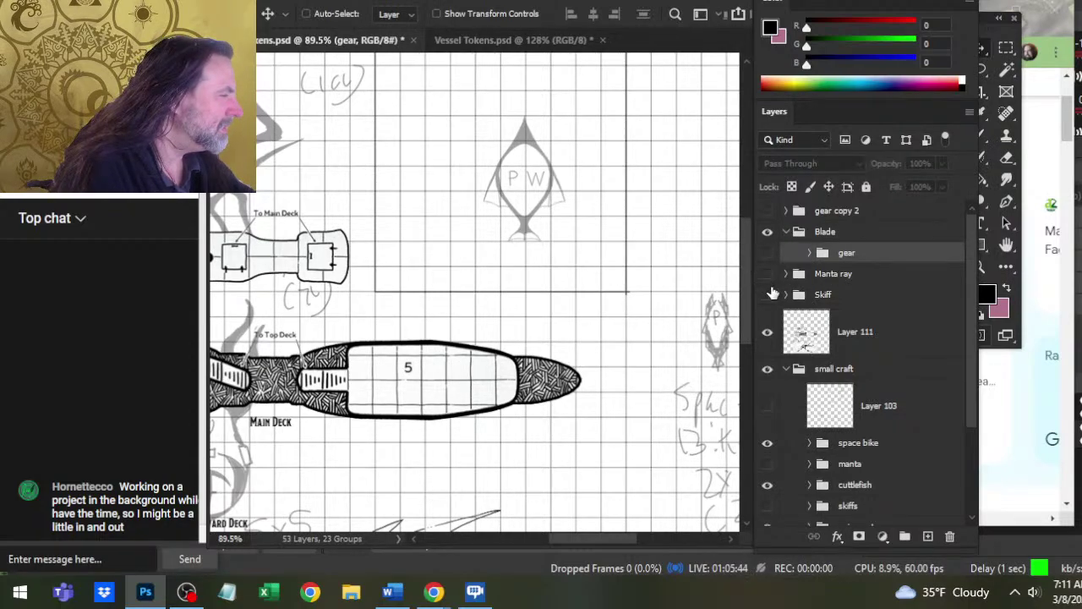
click(767, 255)
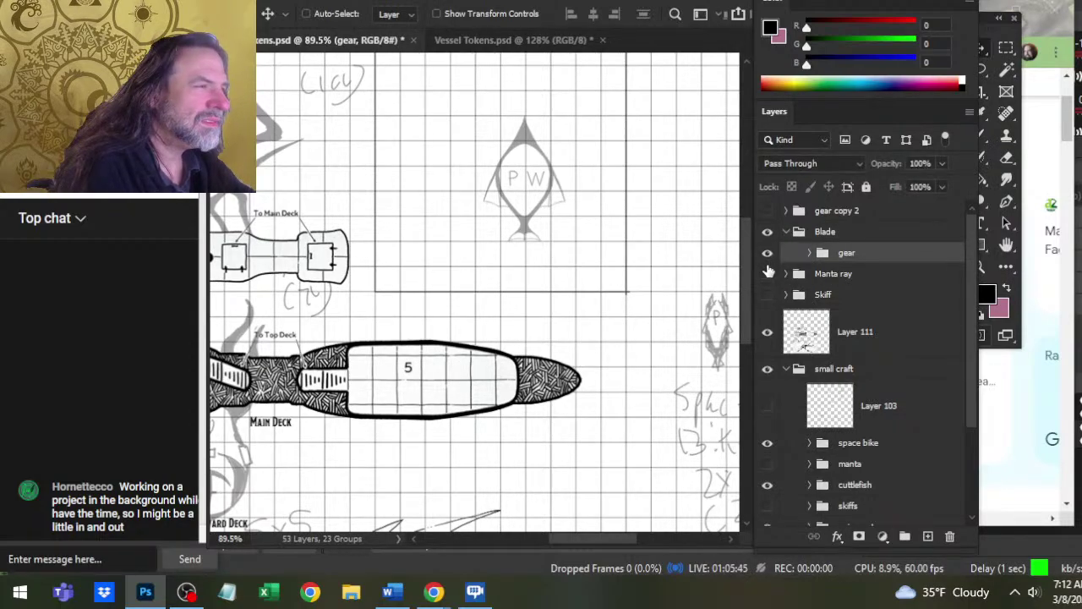
click(810, 253)
- Move the gear group's HM letters and arrow symbol onto the blade sketch inside the square outline
click(837, 237)
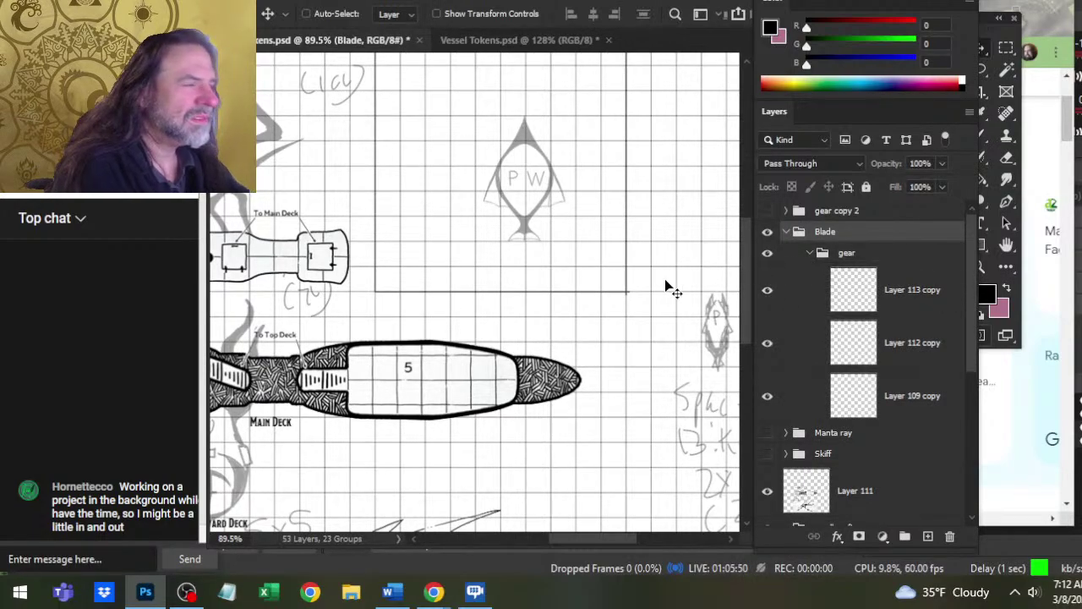
key(z)
drag(669, 290, 564, 285)
click(857, 254)
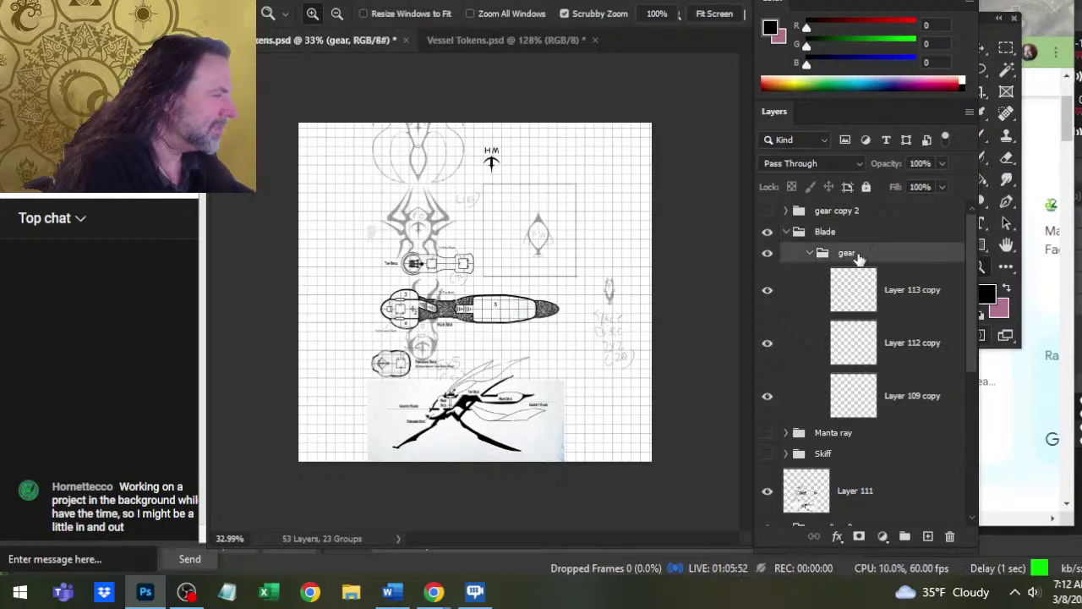
key(v)
mouse_move(587, 248)
mouse_down()
mouse_move(623, 290)
mouse_move(616, 282)
mouse_up()
- Toggle the gear group's layers to tell them apart and hide the arrow symbol on Layer 109 copy
click(767, 290)
click(767, 290)
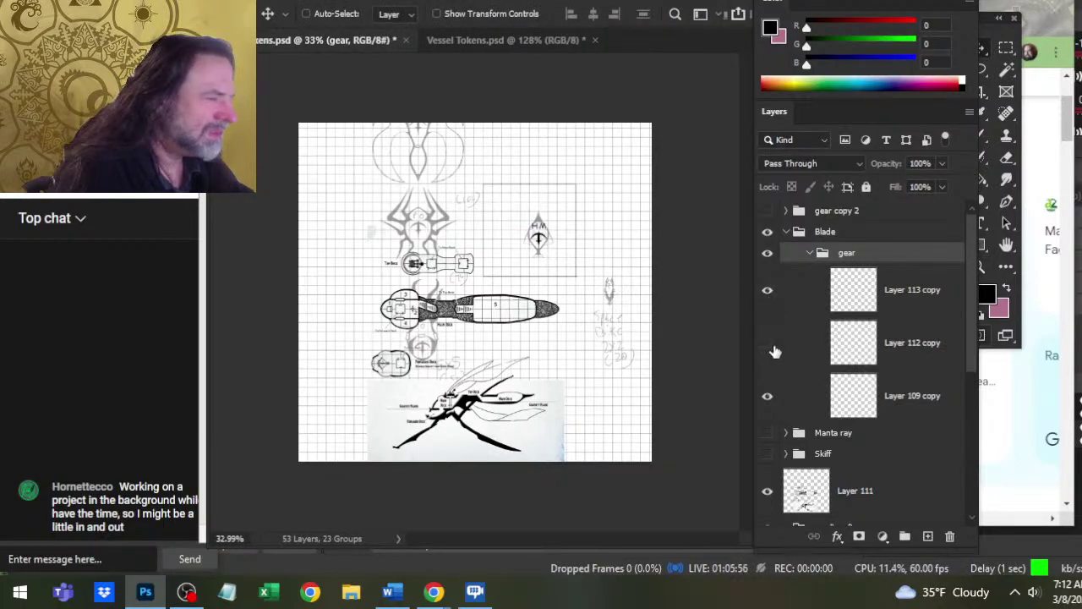
click(767, 396)
key(z)
drag(525, 237, 601, 251)
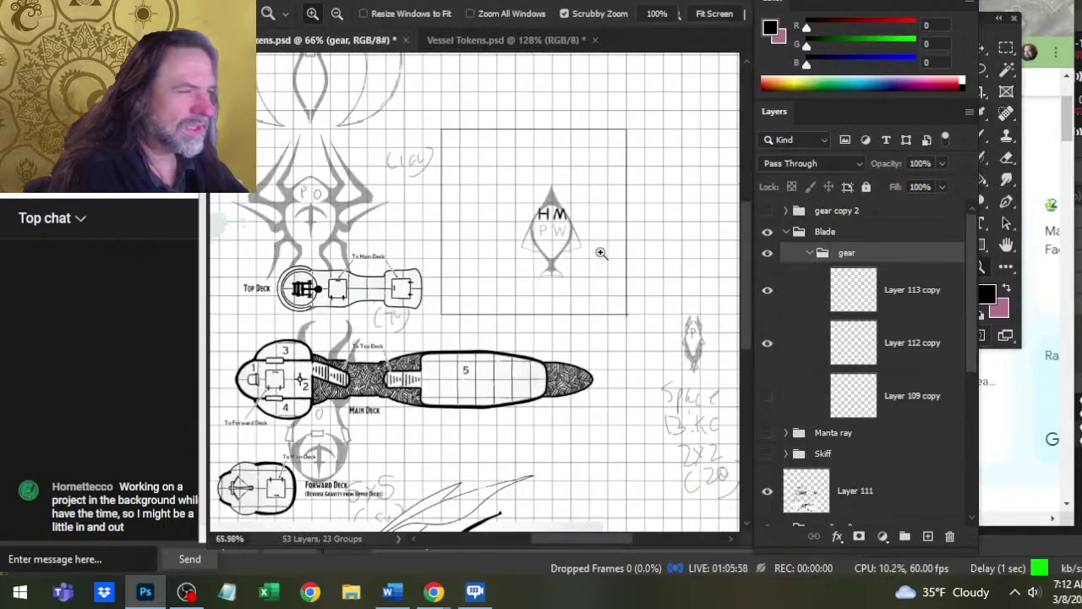
- Move the H and M labels into one column inside the blade craft, with M over the P cell and H directly beneath it
mouse_move(581, 213)
mouse_down()
mouse_move(561, 276)
mouse_move(616, 279)
mouse_up()
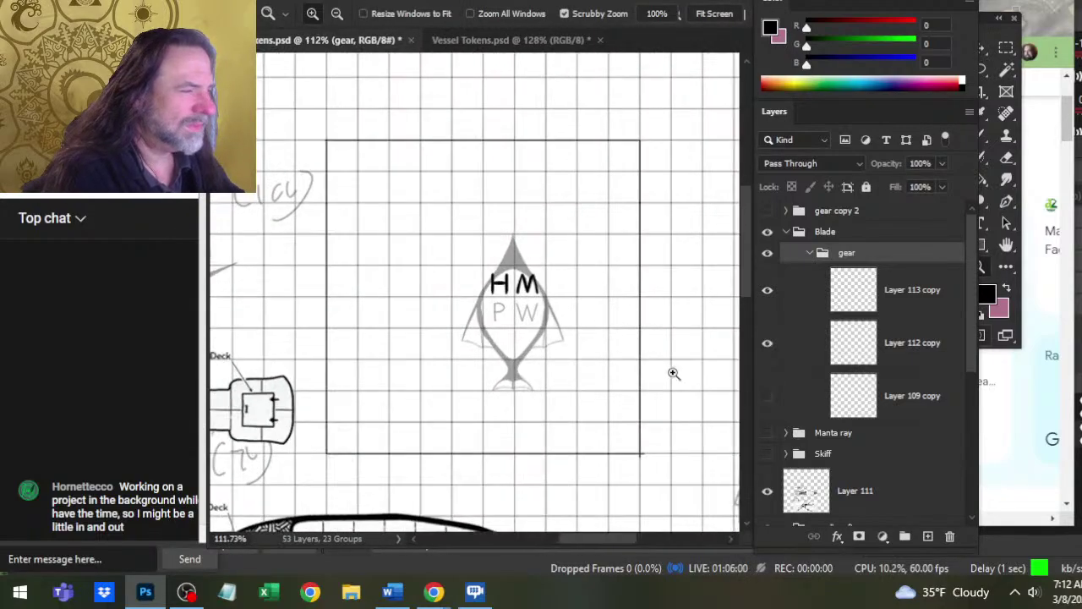
click(768, 292)
click(768, 294)
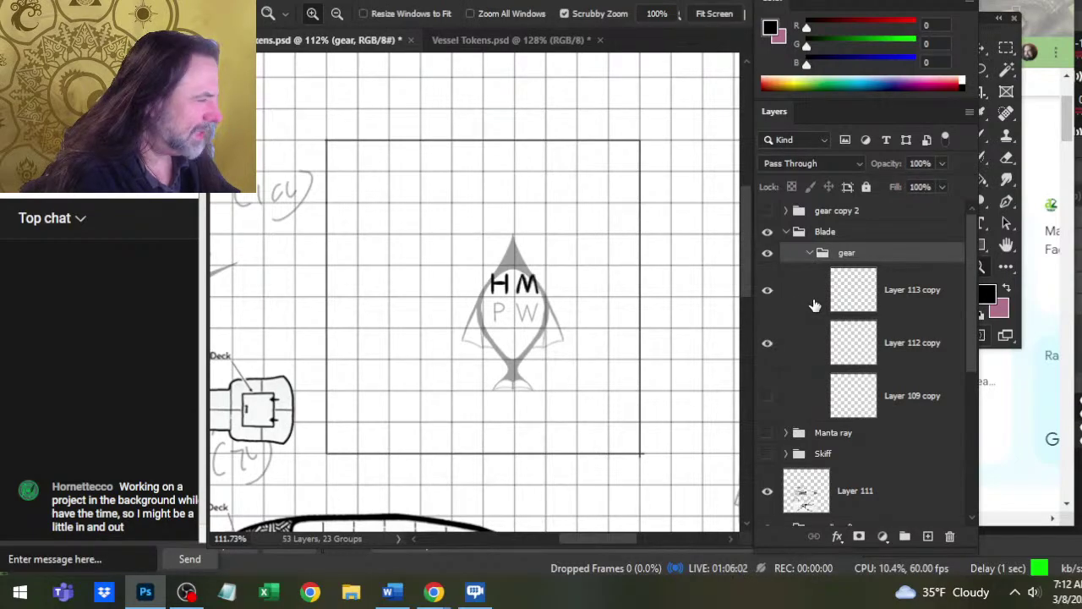
click(768, 342)
click(768, 343)
click(799, 342)
key(v)
drag(657, 319, 586, 327)
click(781, 311)
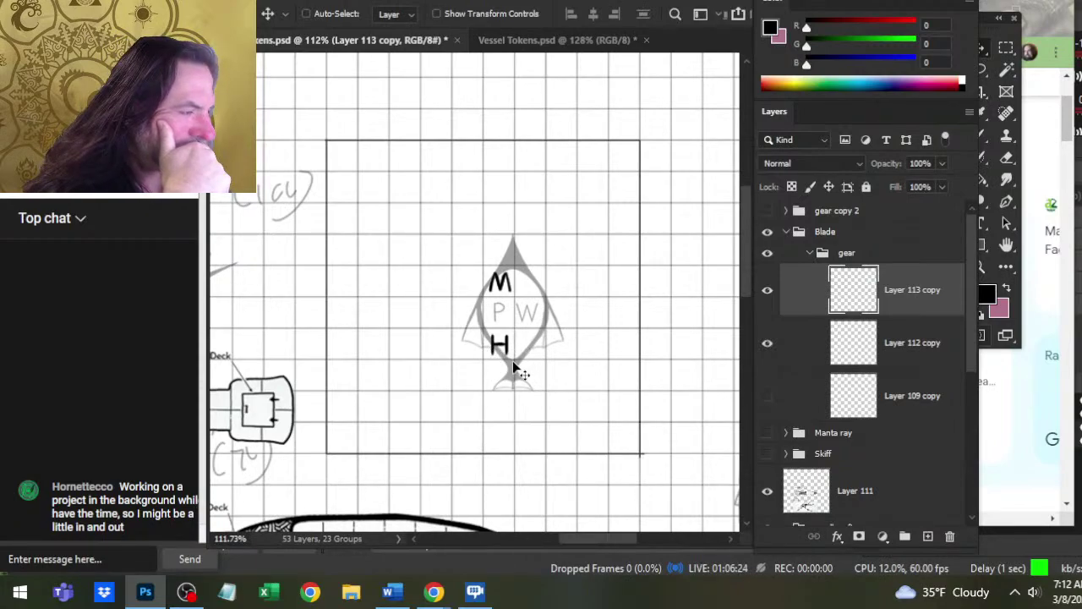
drag(594, 314, 594, 338)
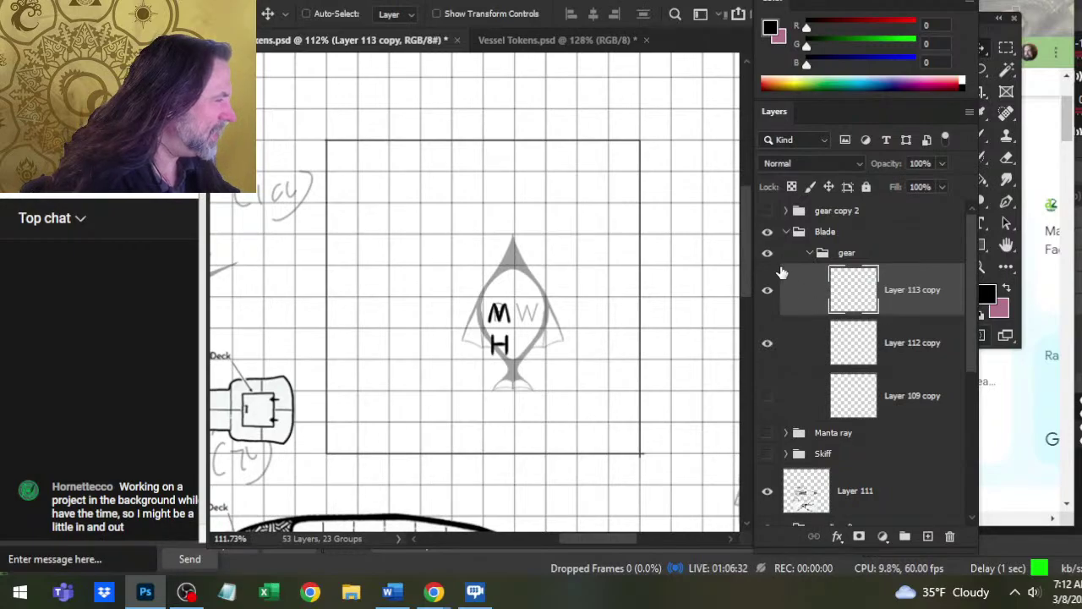
- Add a new layer beneath the gear group inside the Blade group, and check the Craft size table in the Word document
click(810, 253)
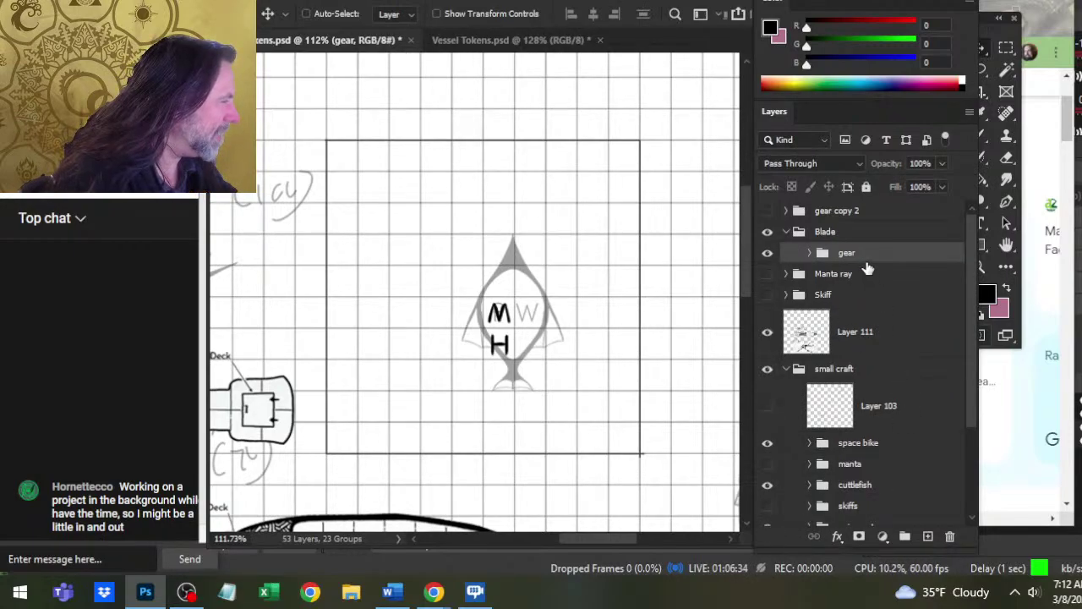
click(927, 536)
mouse_move(862, 267)
mouse_down()
mouse_move(862, 256)
mouse_move(859, 277)
mouse_up()
key(alt+Tab)
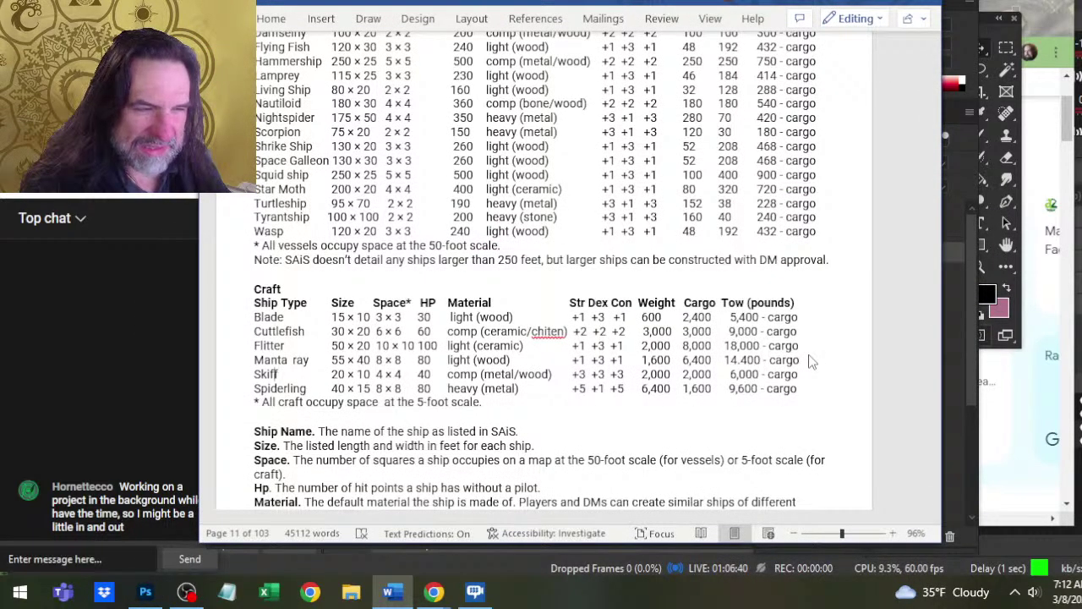
key(alt+Tab)
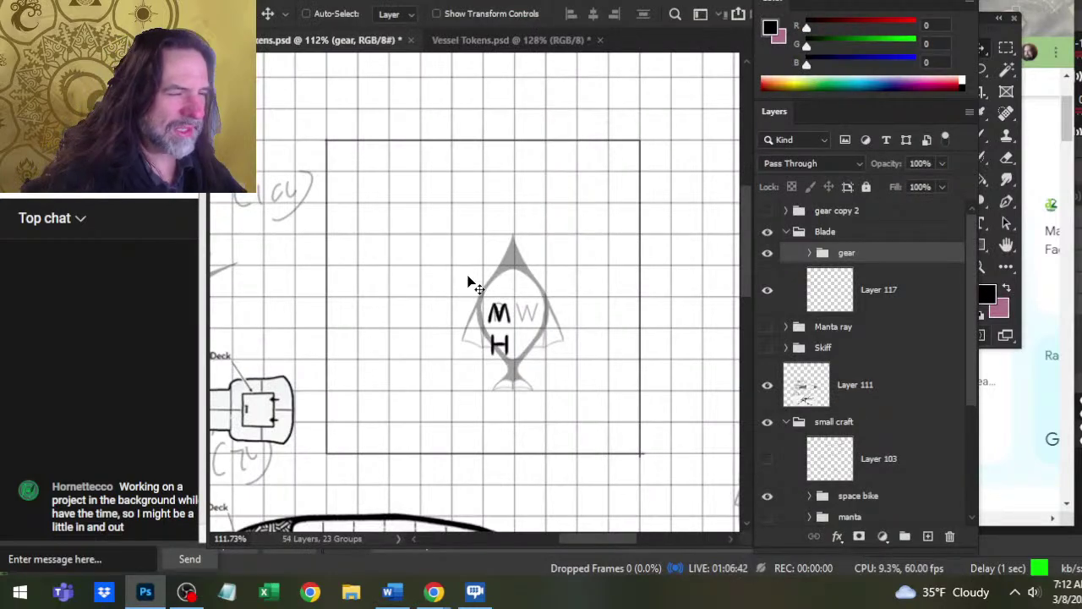
- On the new Blade layer, brush a size 3 black hull edge left of the M and H cells, curving inward at both ends
key(z)
drag(477, 310, 513, 306)
key(b)
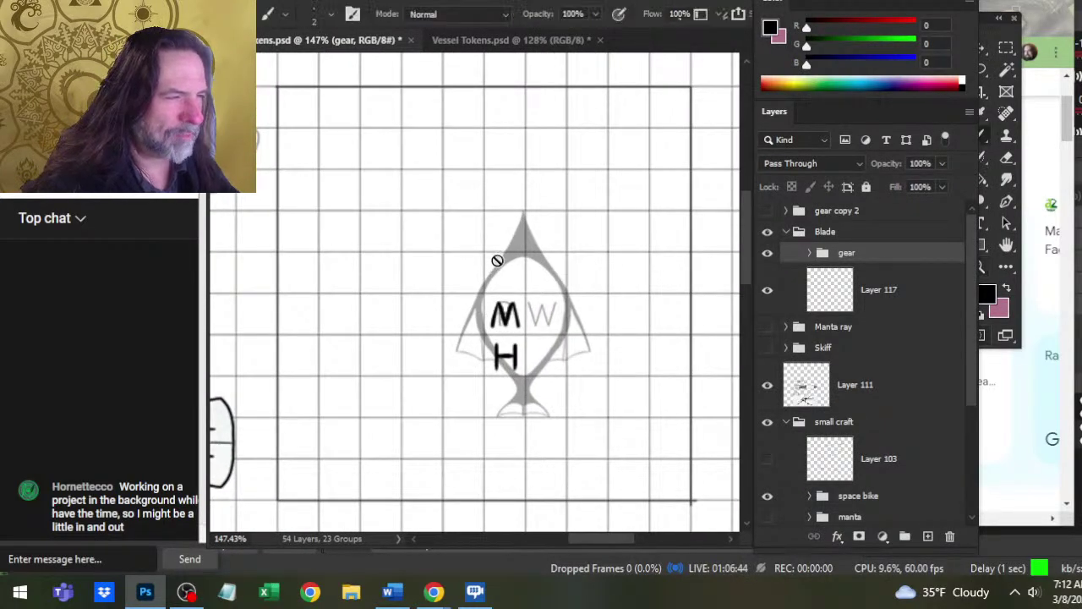
click(880, 292)
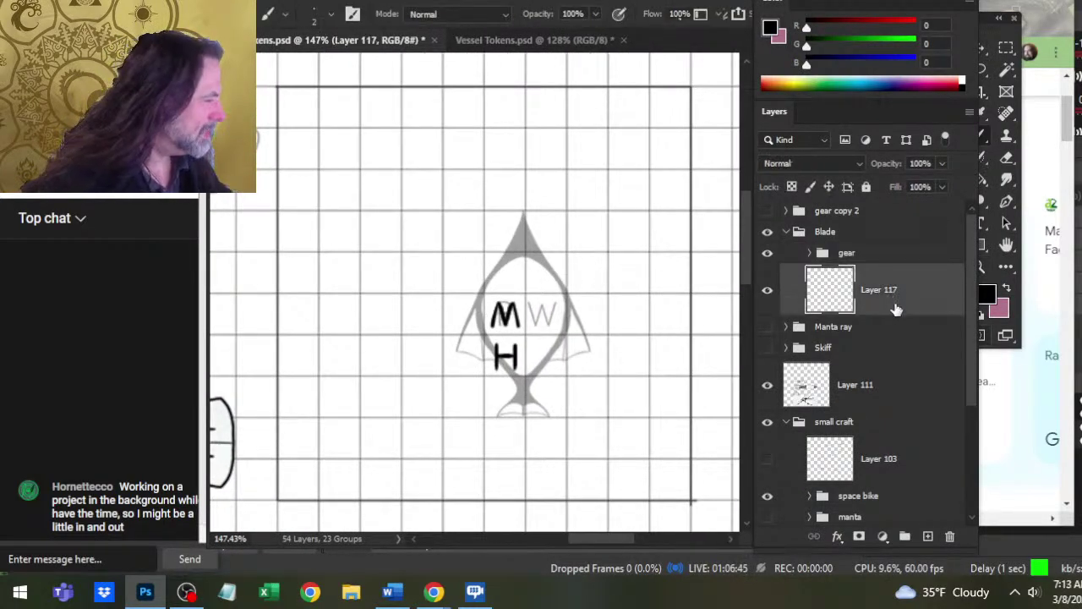
click(927, 537)
key(ctrl+z)
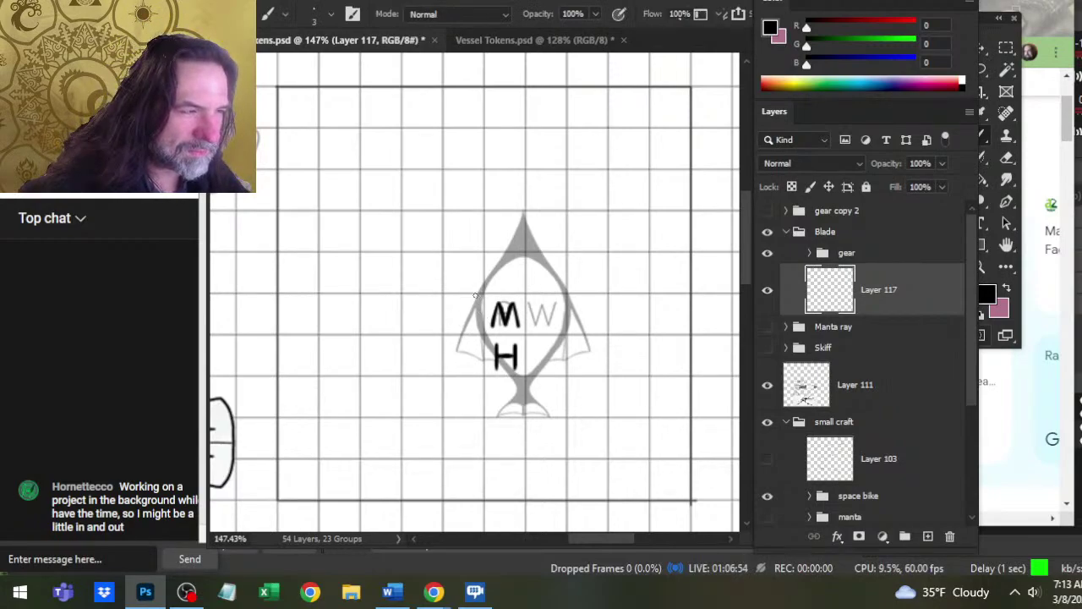
drag(482, 294, 482, 374)
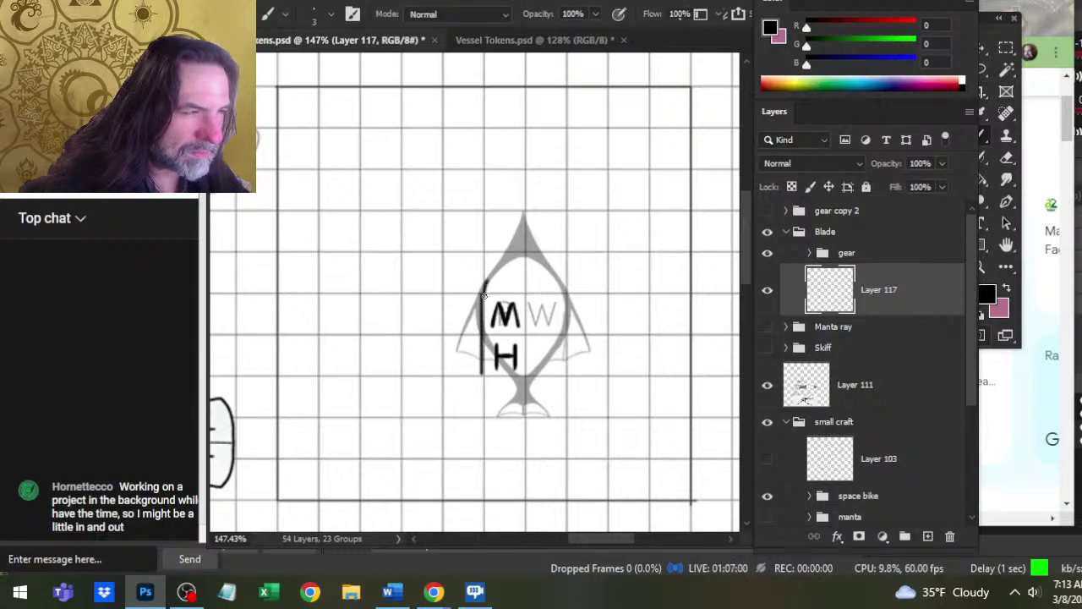
mouse_move(484, 296)
mouse_down()
mouse_move(495, 269)
mouse_move(484, 296)
mouse_up()
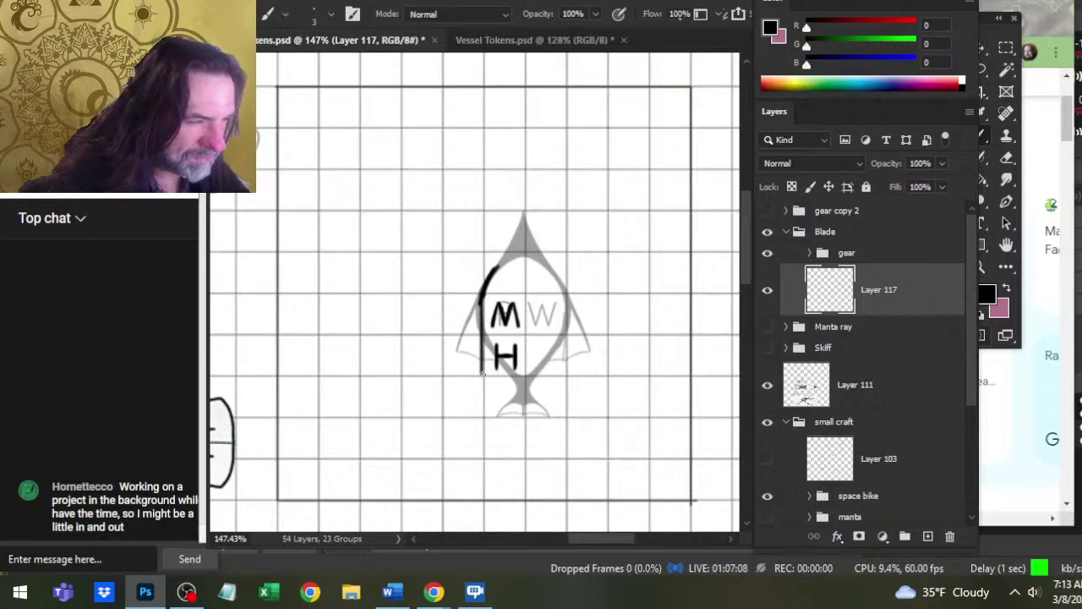
drag(482, 369, 484, 383)
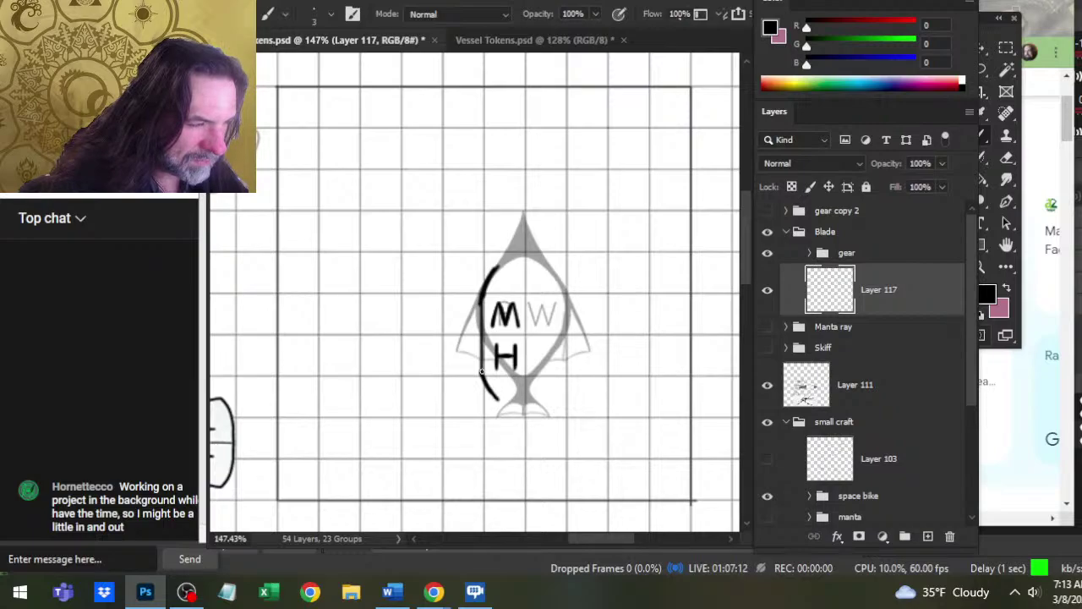
- Extend the hull's lower curve into a pointed tail tip with the Brush, and clean up the upper curve
key(e)
key(b)
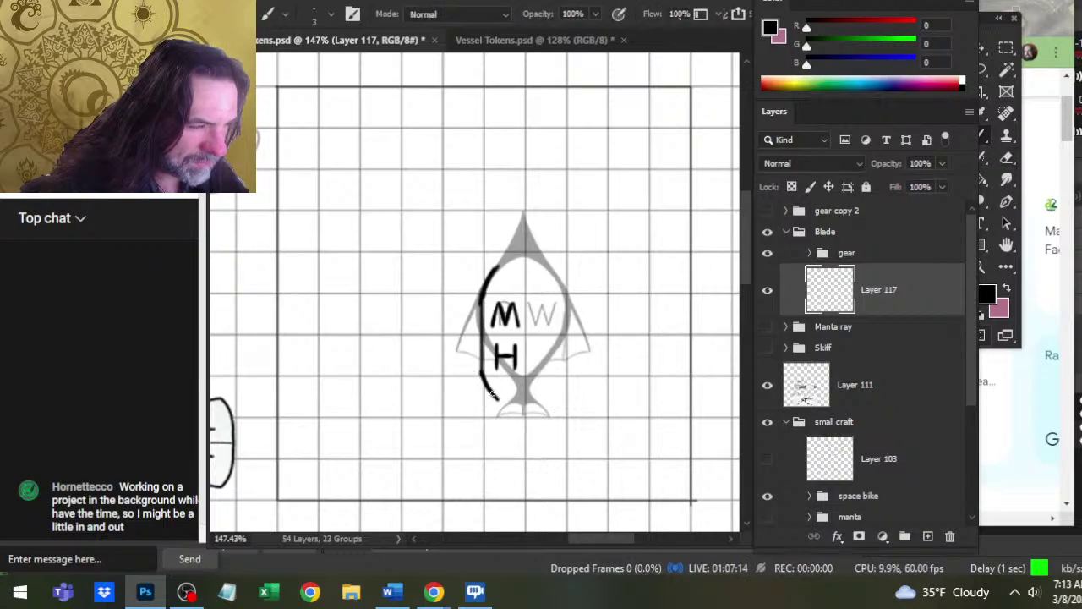
drag(497, 399, 505, 414)
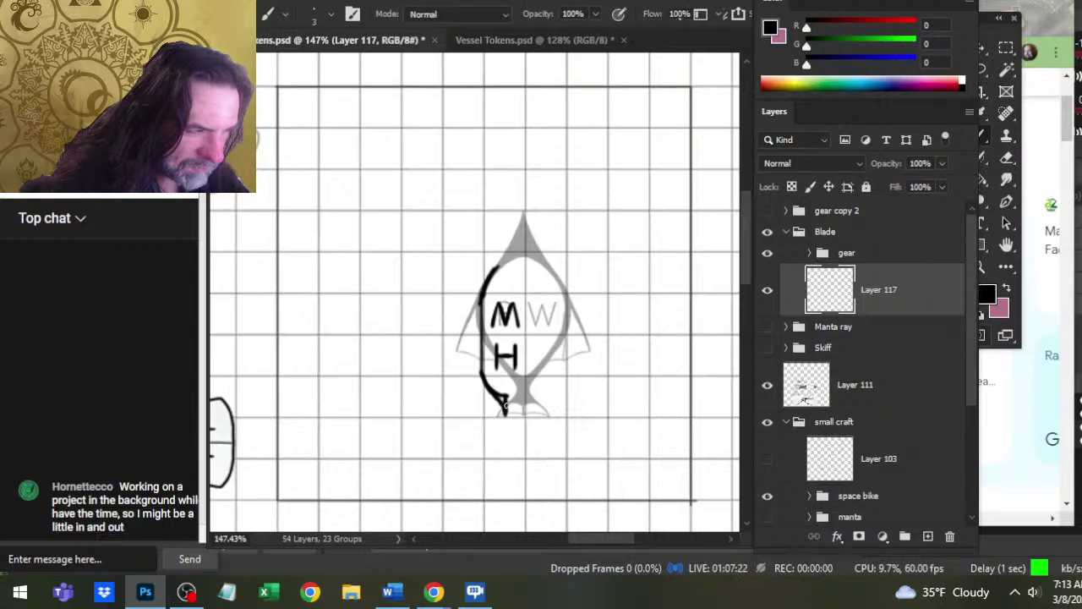
key(e)
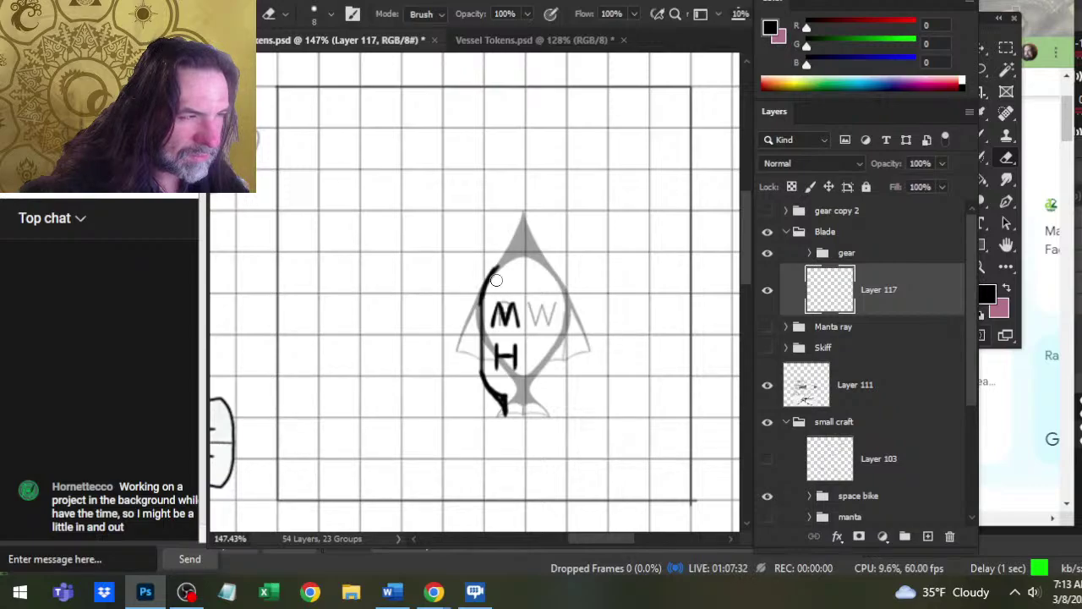
key(b)
drag(480, 303, 504, 255)
key(e)
key(b)
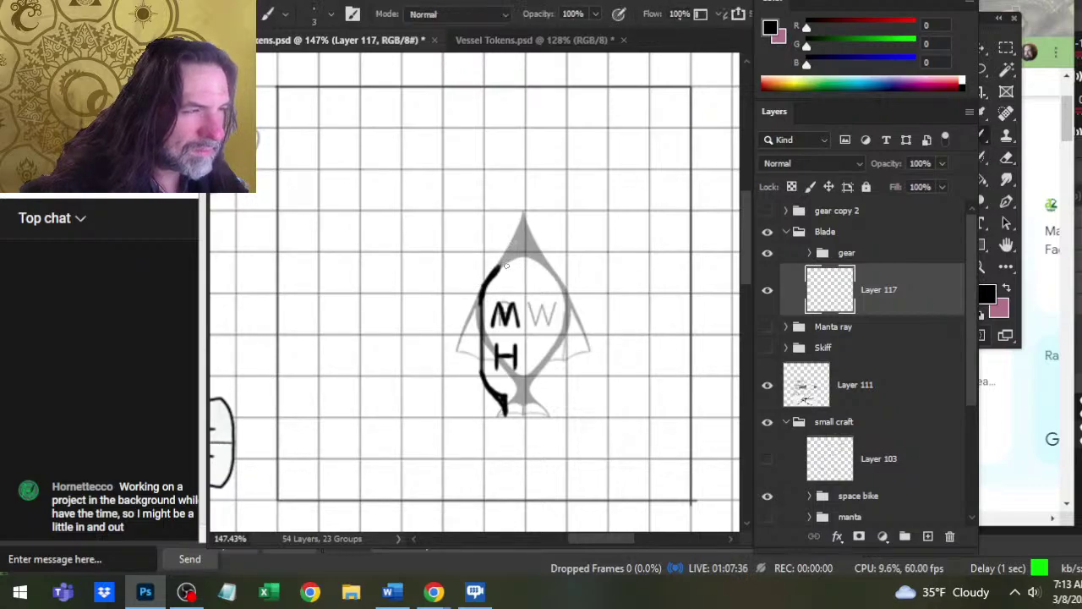
- Draw a straight vertical black line through the M and H labels from the tail tip up to the nose
mouse_move(506, 405)
mouse_down()
mouse_move(507, 365)
mouse_move(507, 414)
mouse_up()
key(e)
mouse_move(512, 367)
mouse_down()
mouse_move(513, 416)
mouse_move(504, 327)
mouse_up()
key(b)
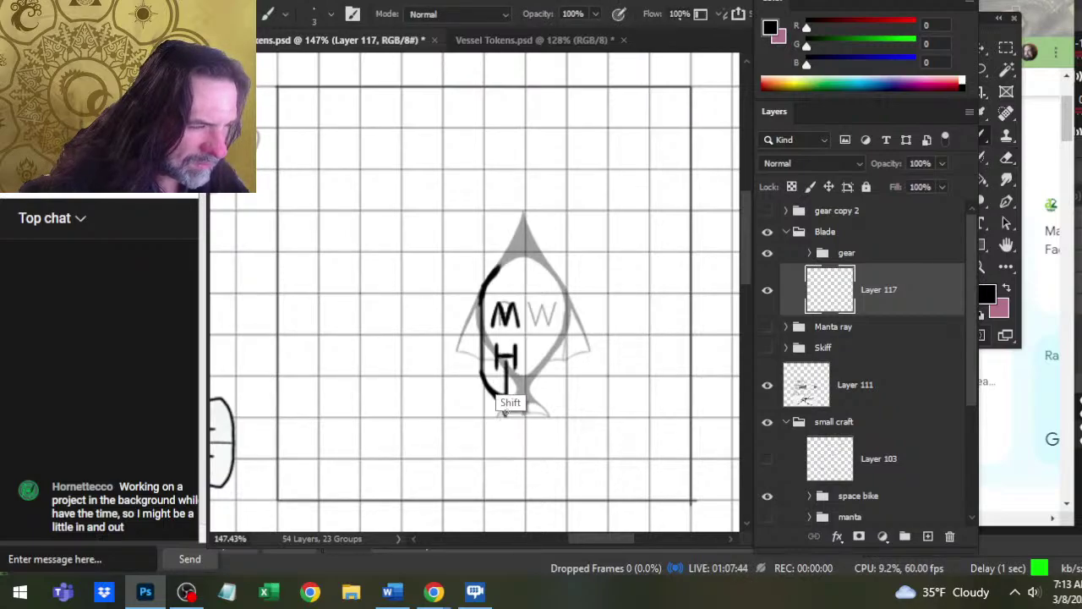
shift+click(505, 292)
shift+click(506, 253)
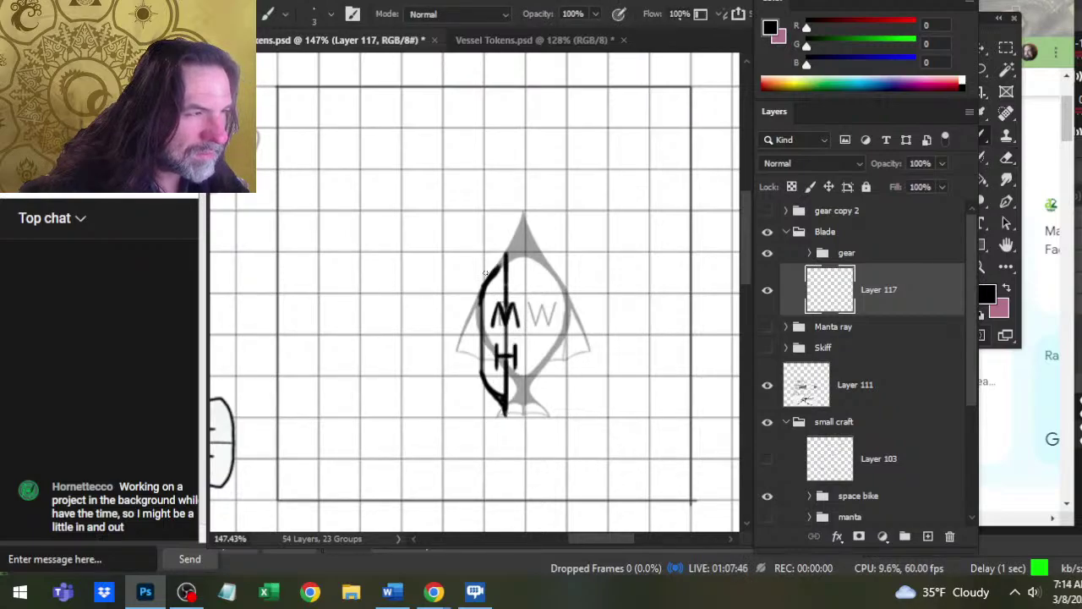
- Erase the hull's upper left curve and redraw it as a tapered bow meeting the top of the vertical line
key(e)
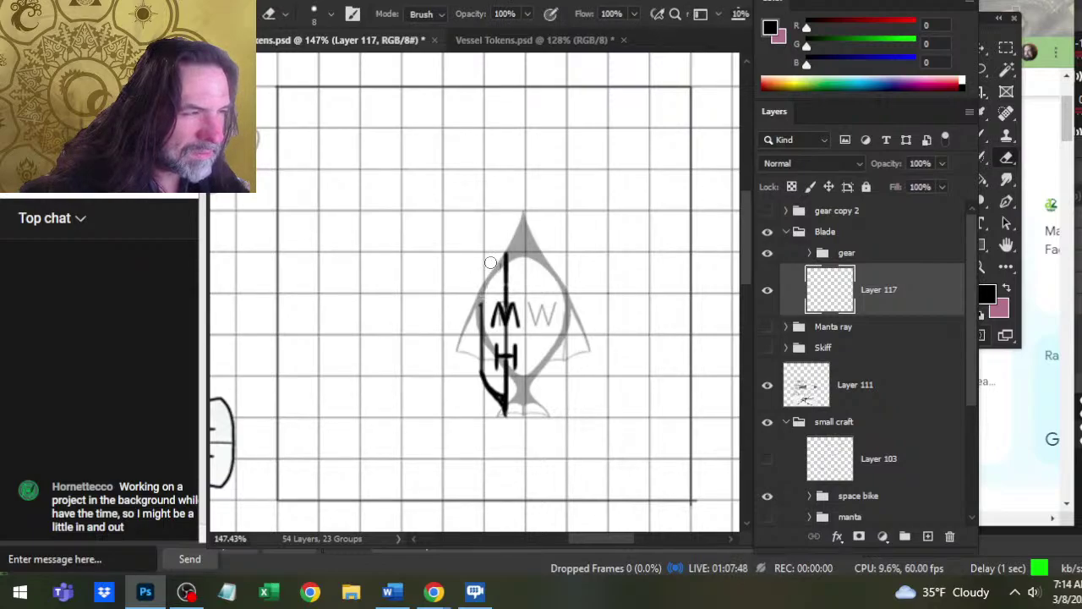
key(b)
drag(505, 263, 487, 298)
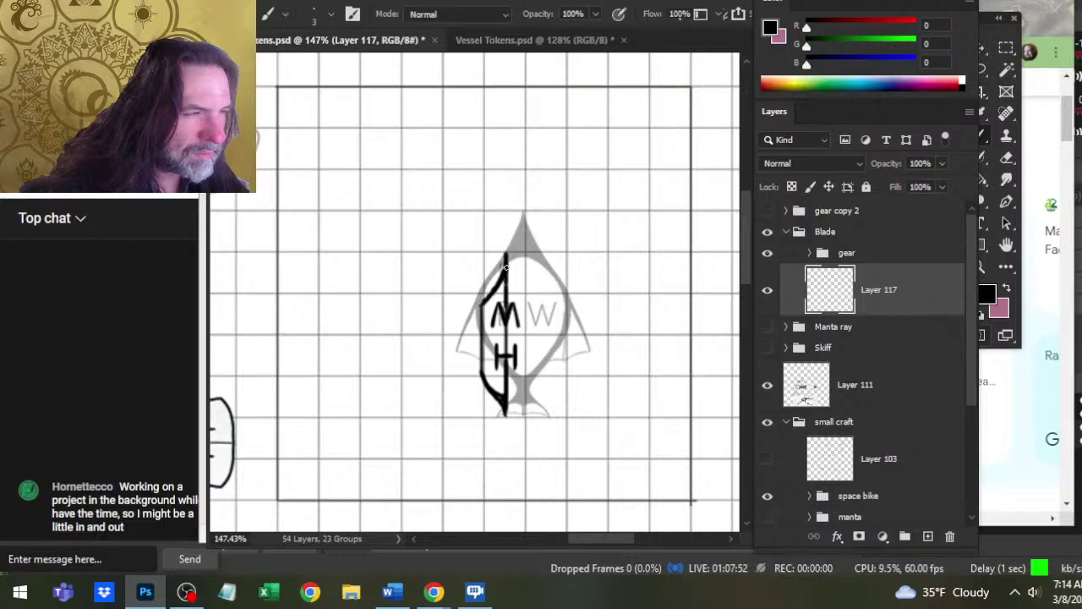
key(e)
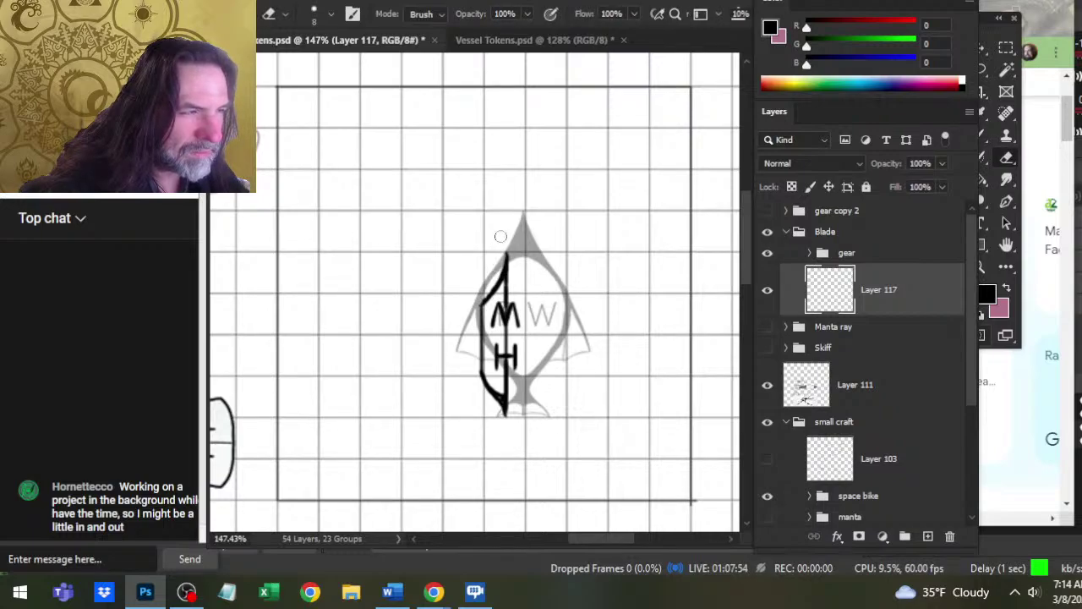
drag(481, 290, 476, 322)
key(b)
key(e)
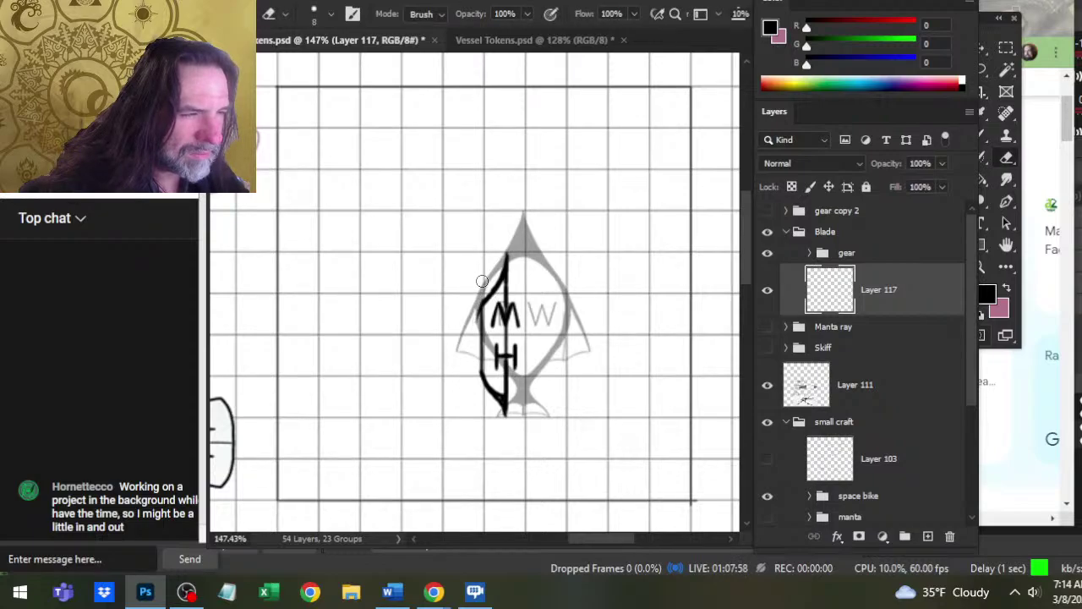
key(b)
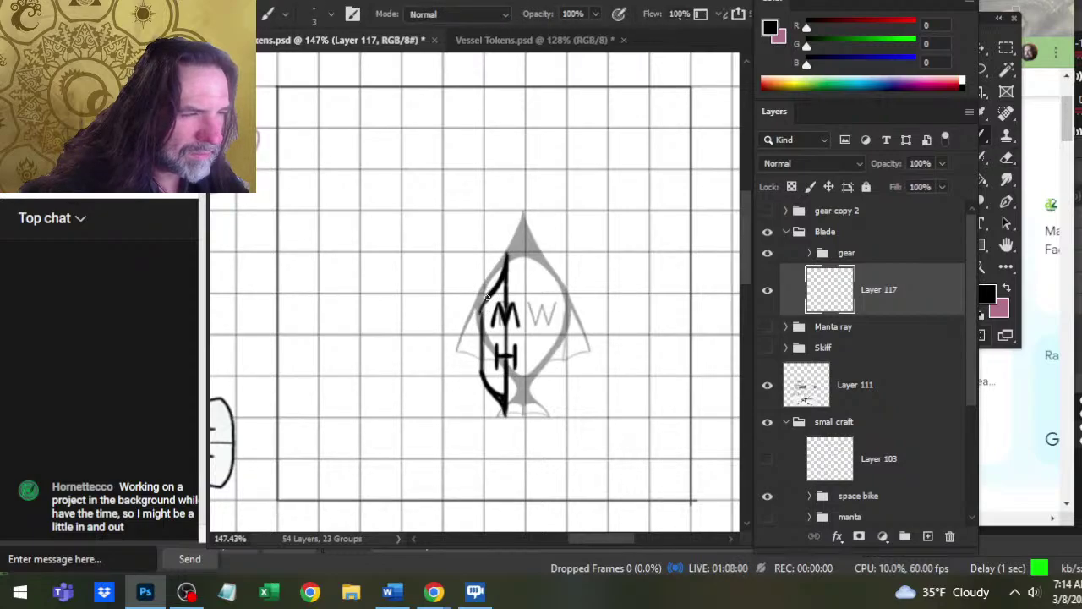
key(e)
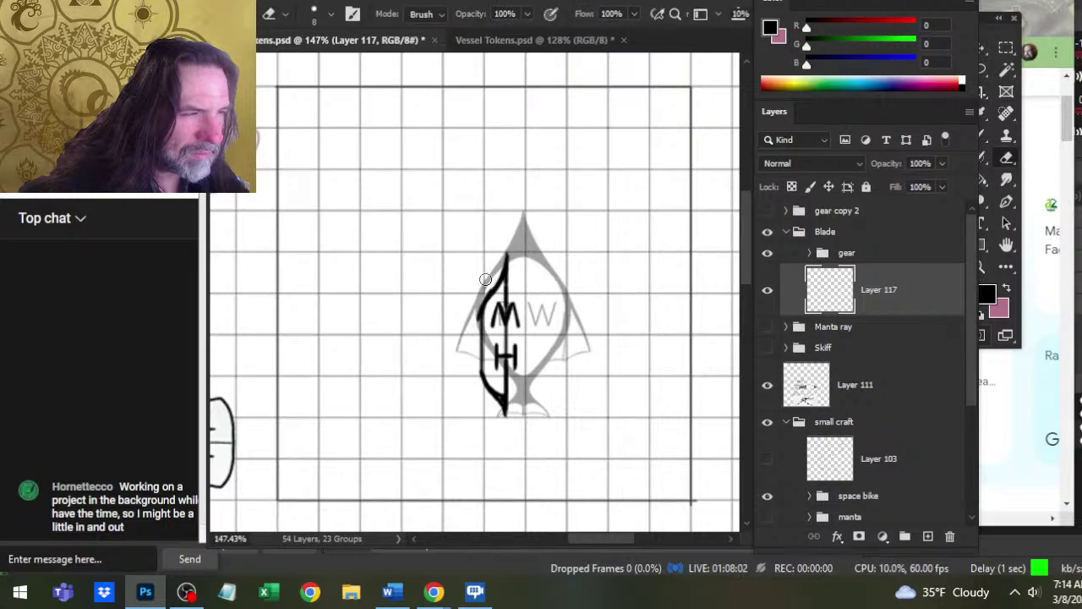
key(b)
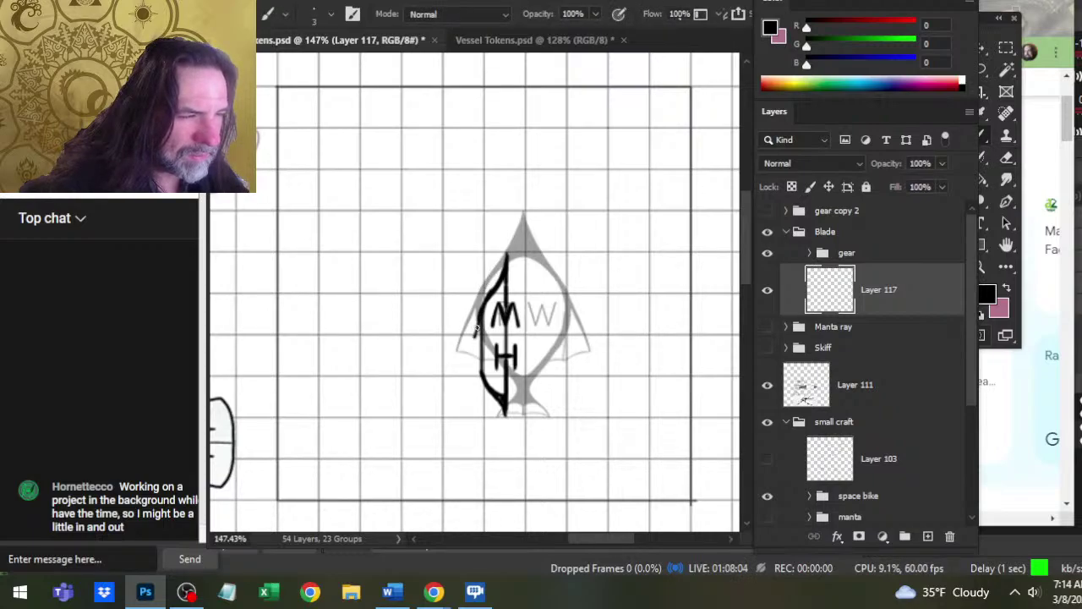
- Brush a pointed fin outline from the hull's left edge out beside the H cell and back to the tail
mouse_move(476, 332)
mouse_down()
mouse_move(482, 306)
mouse_move(452, 370)
mouse_move(492, 399)
mouse_up()
key(e)
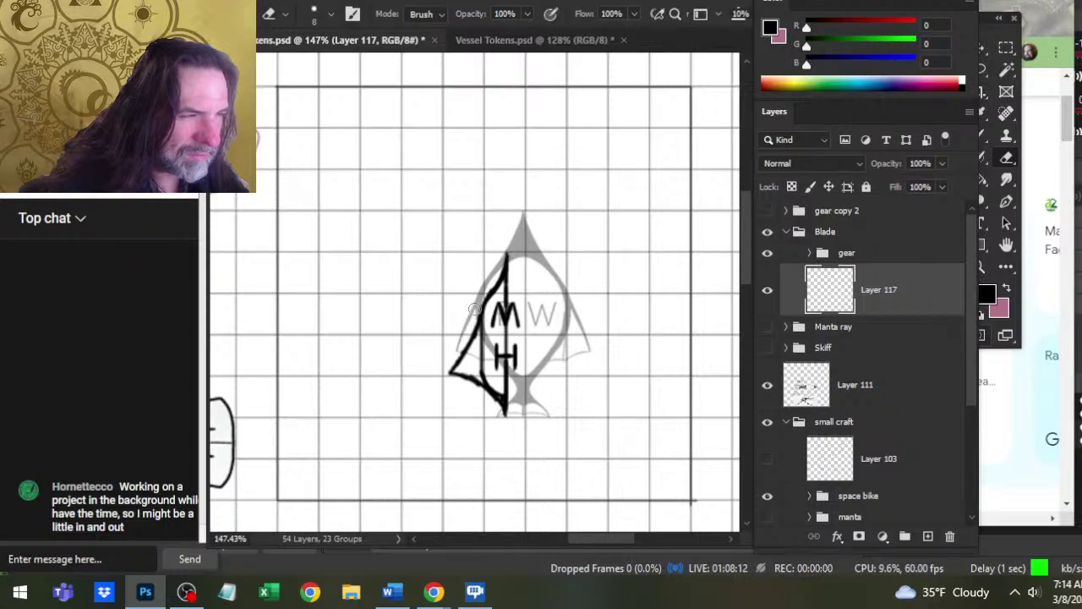
key(b)
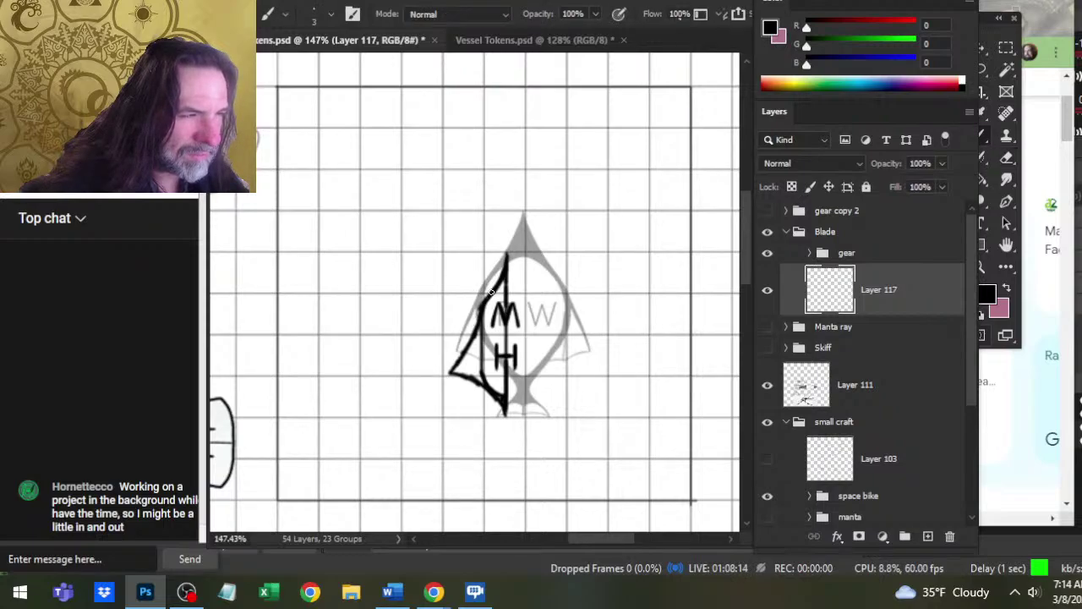
- Refine the bow curve and fin outline by alternately erasing rough edges and retouching the lines with the Brush
key(e)
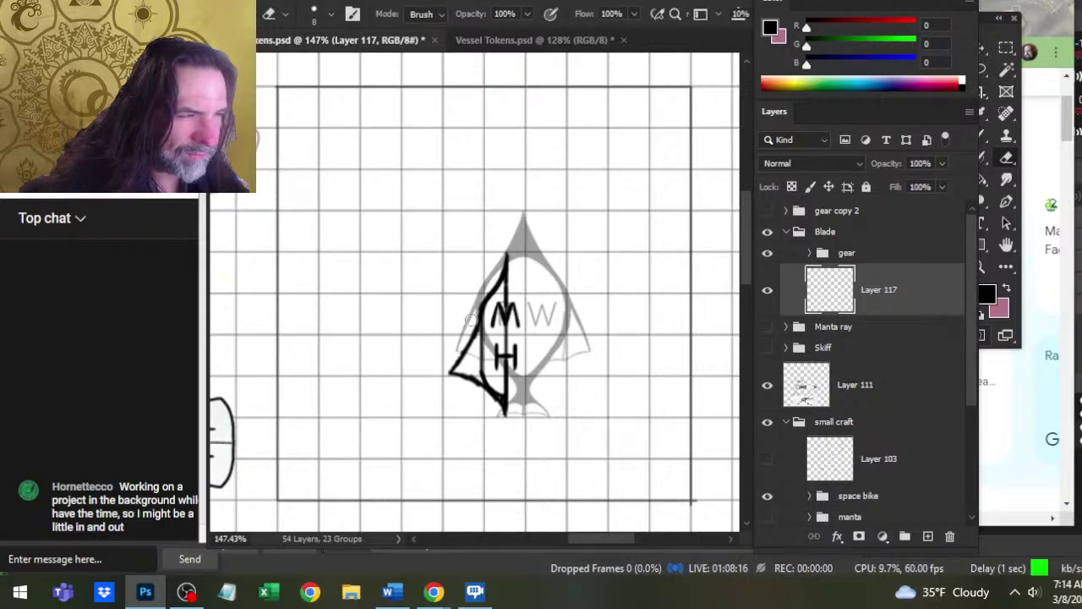
drag(479, 292, 505, 251)
key(b)
key(e)
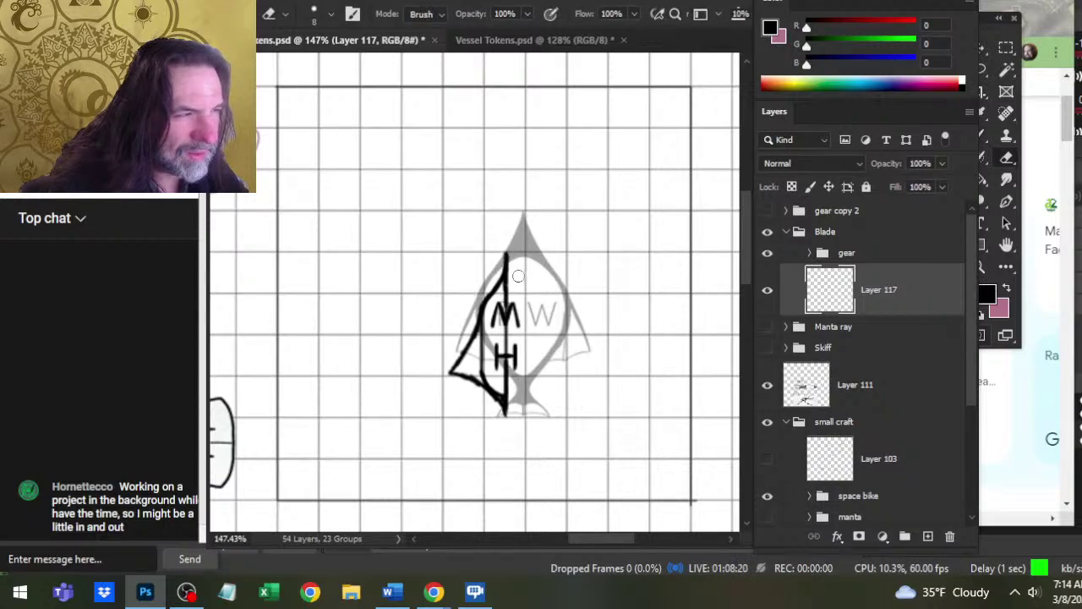
key(b)
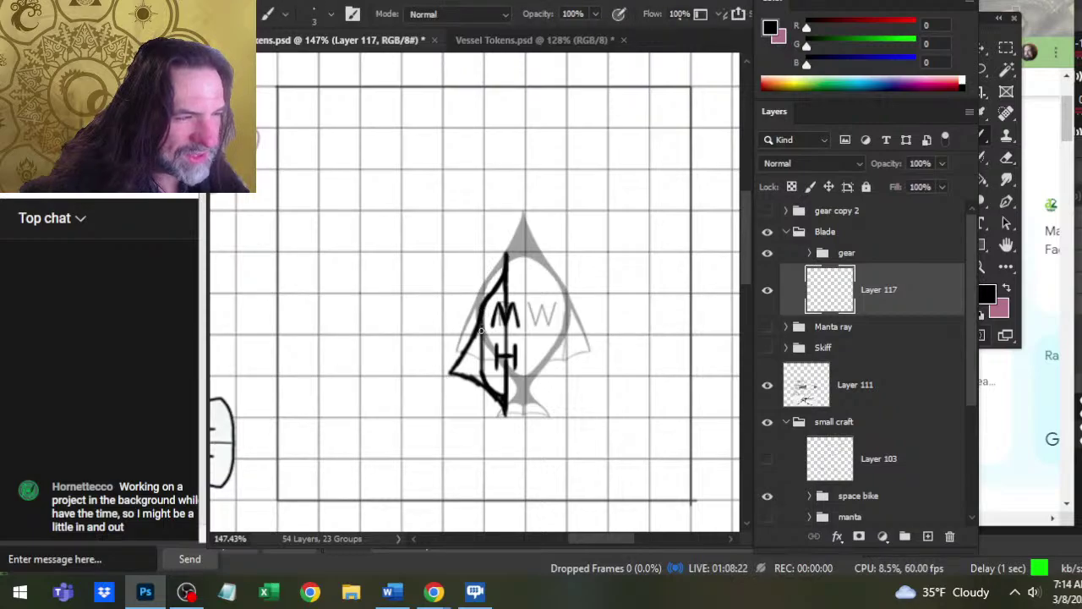
key(e)
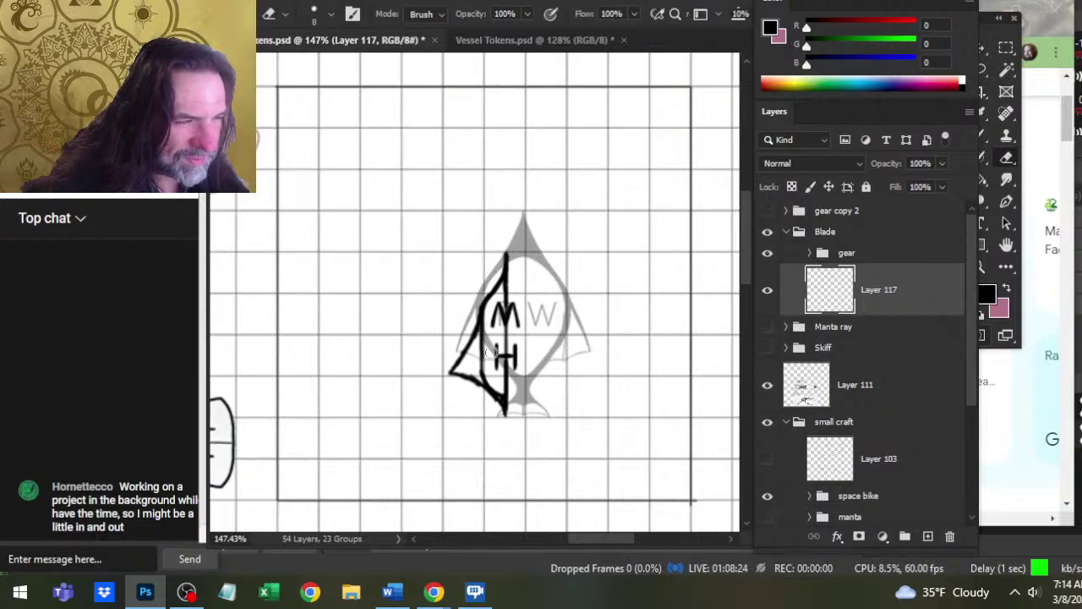
key(b)
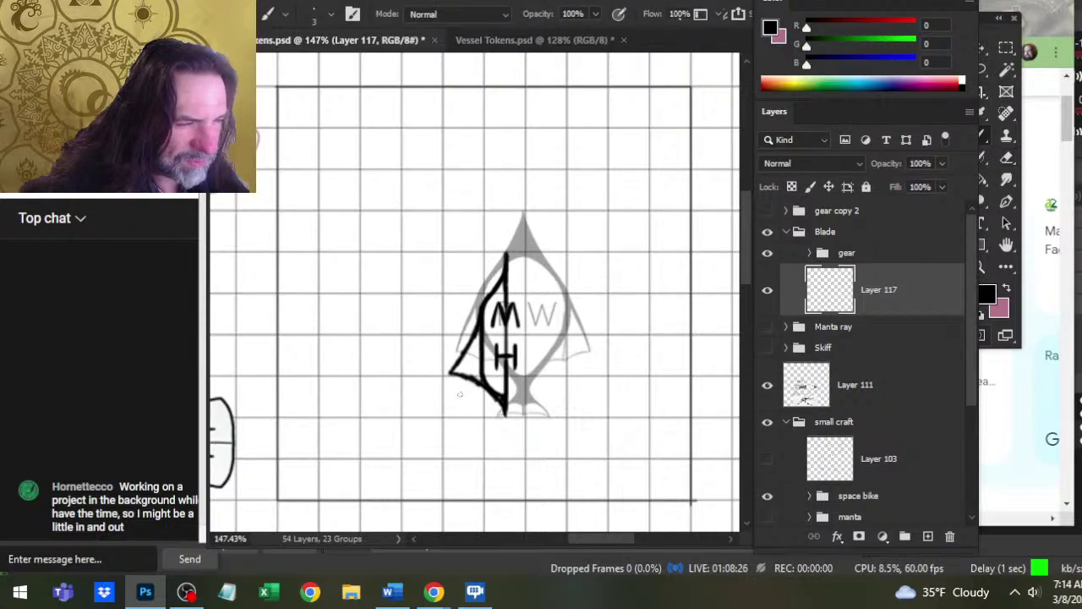
key(e)
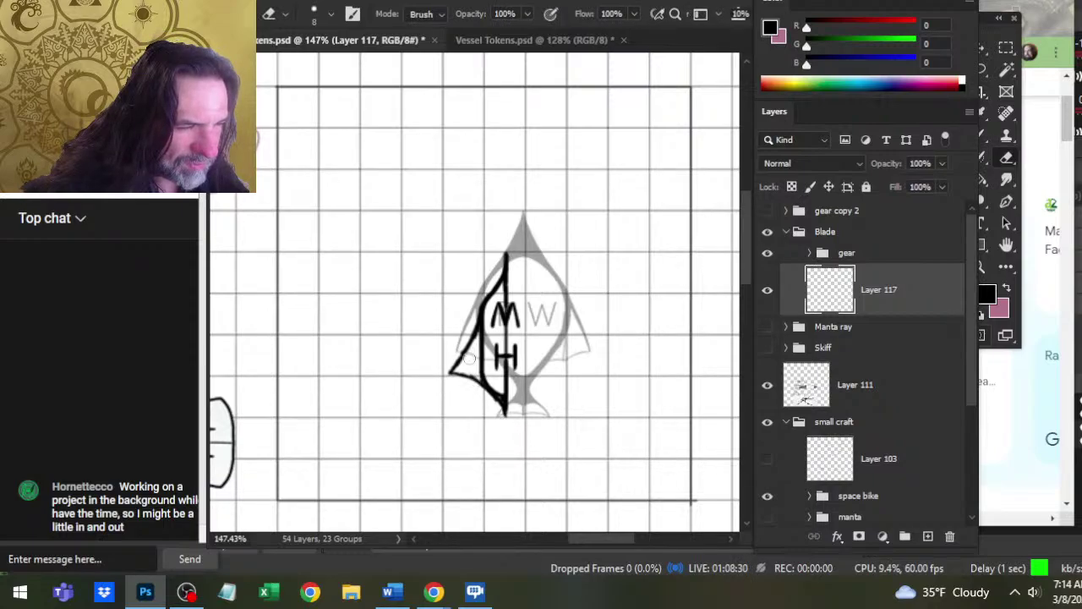
- Fill the left fin with black and brush over the gaps remaining near its upper end
key(g)
click(472, 358)
key(b)
drag(475, 356, 477, 338)
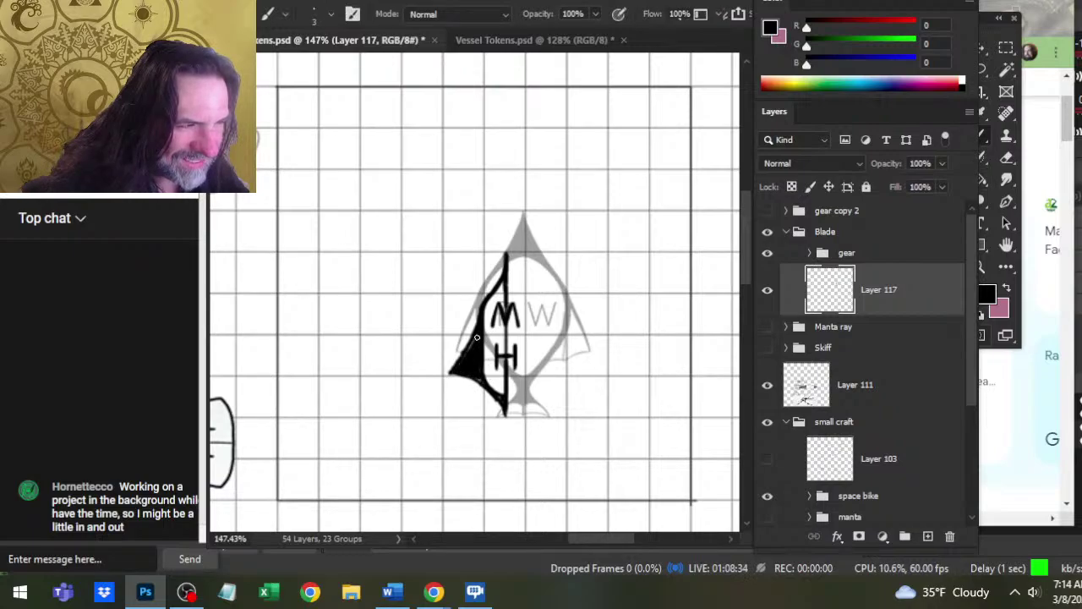
- Erase the vertical centre line above the M and brush the bow solid black, reshaping its inner curve into the left hull wall
key(e)
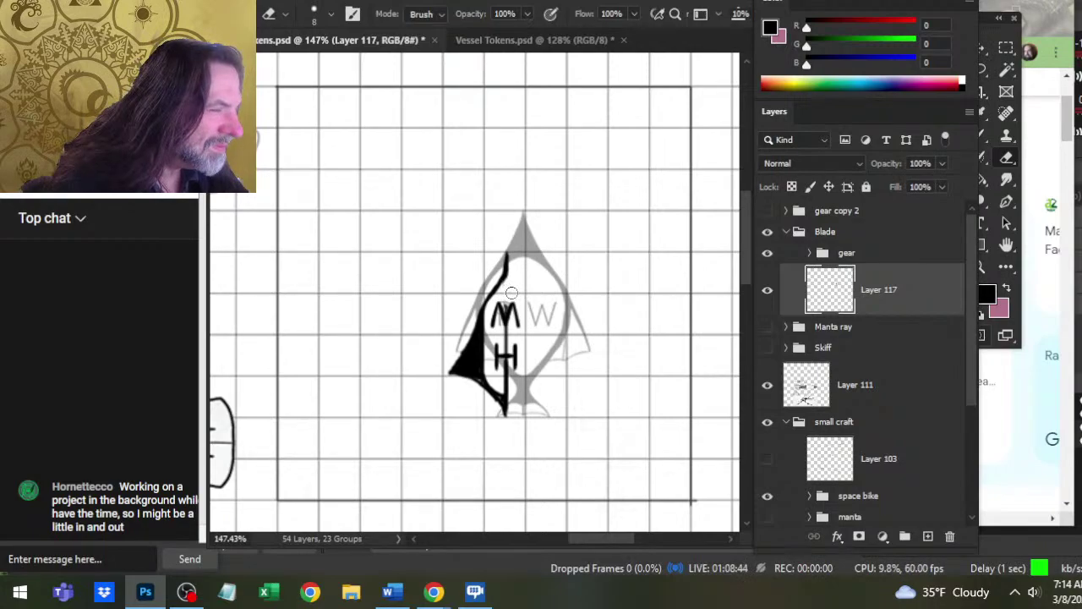
key(b)
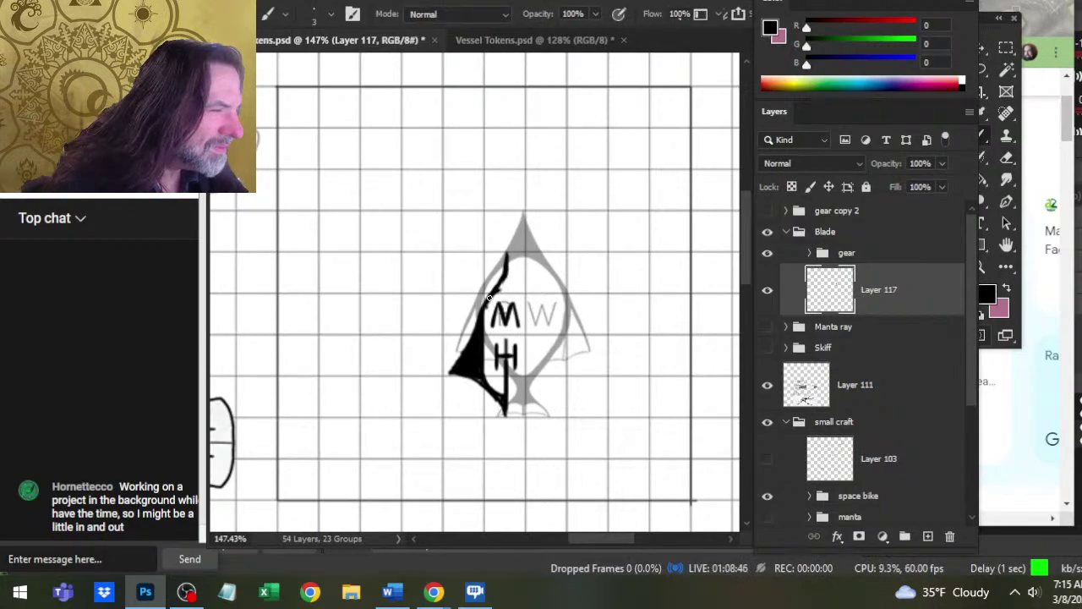
drag(506, 292, 505, 271)
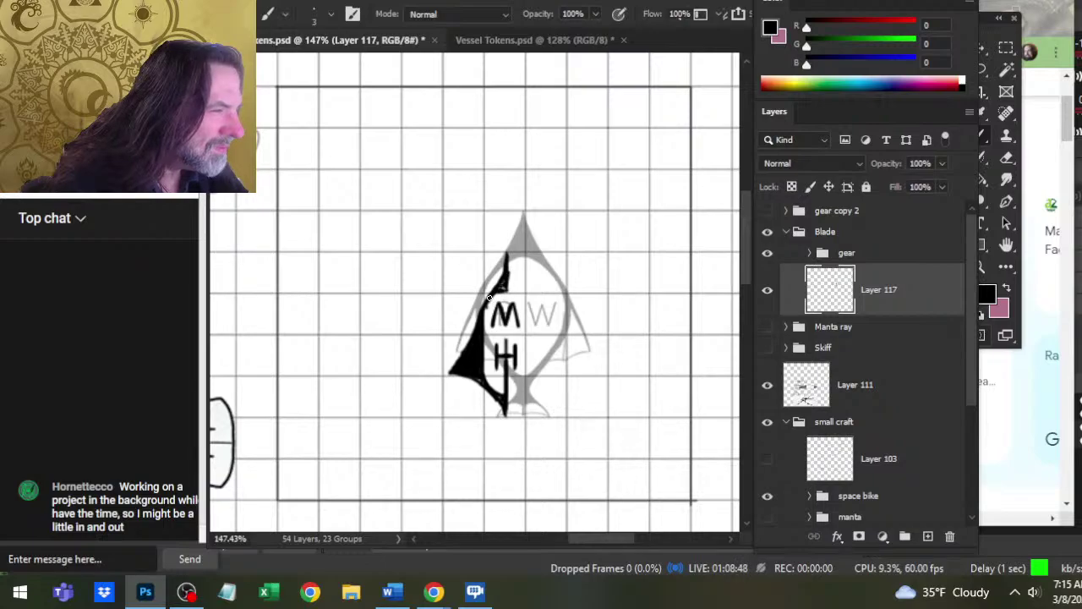
key(e)
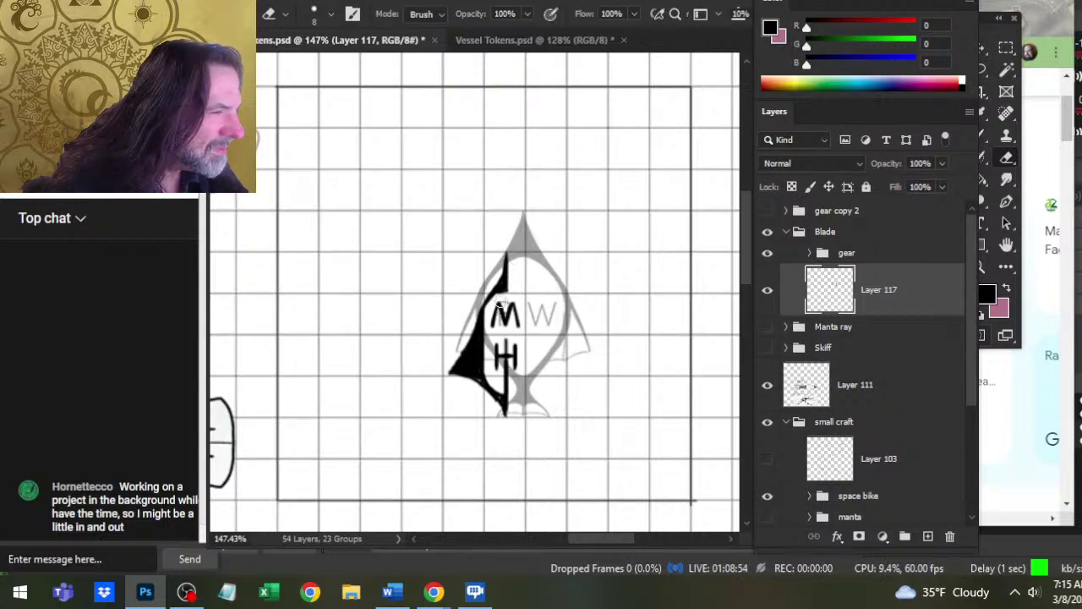
key(b)
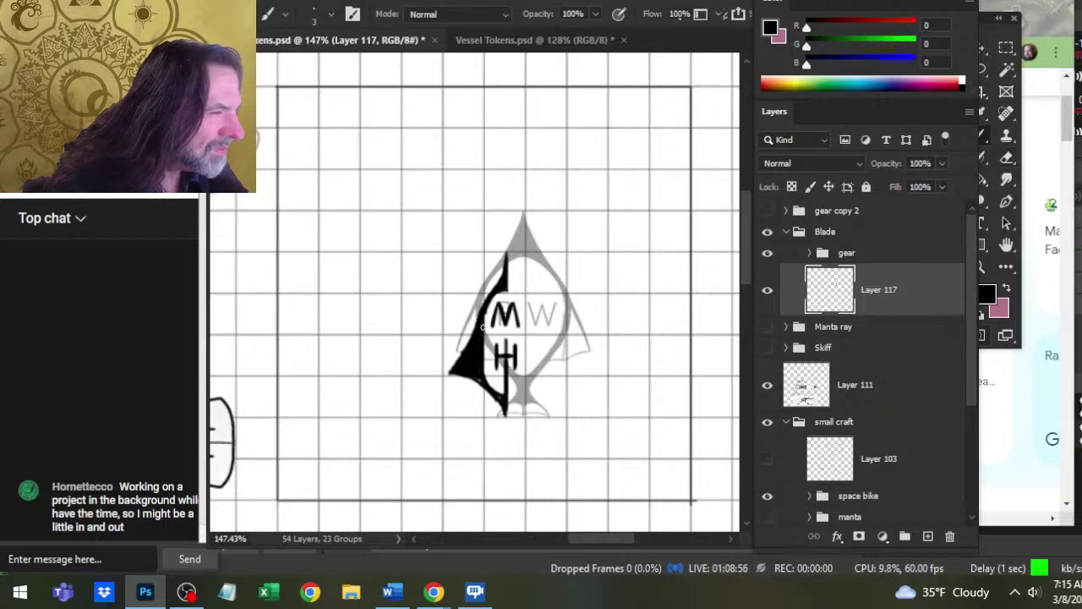
key(e)
key(b)
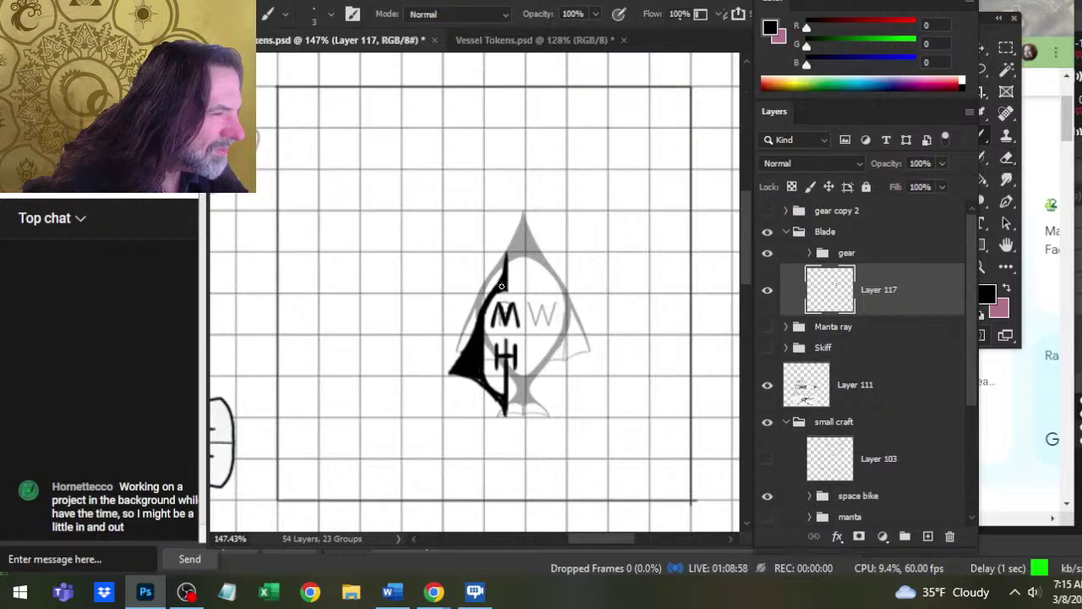
- Smooth the left fin's lower edge down to the tail with the Eraser and retouch the line with the Brush
key(e)
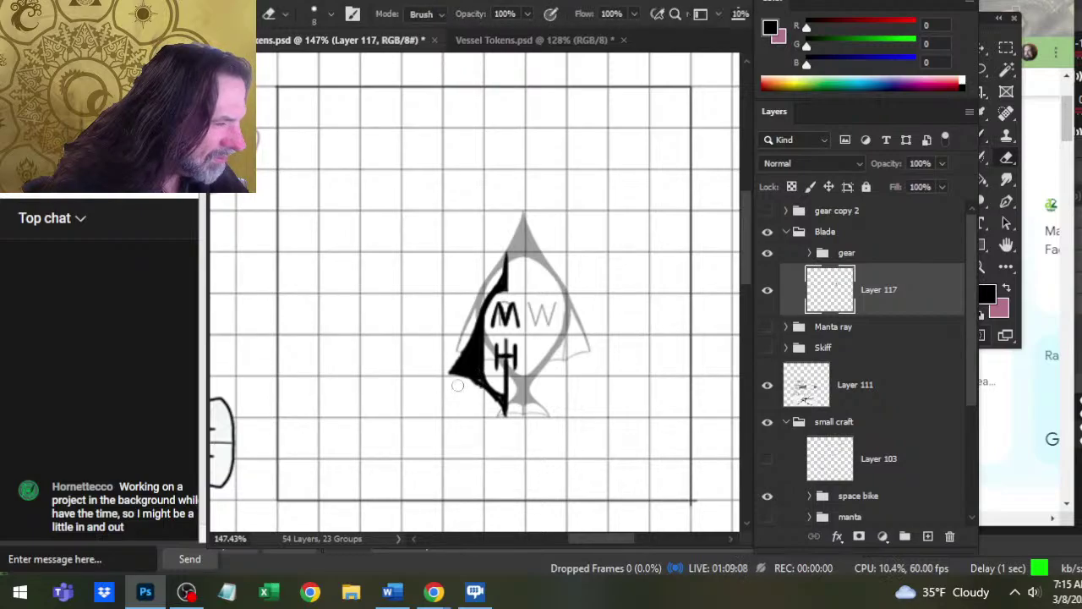
key(b)
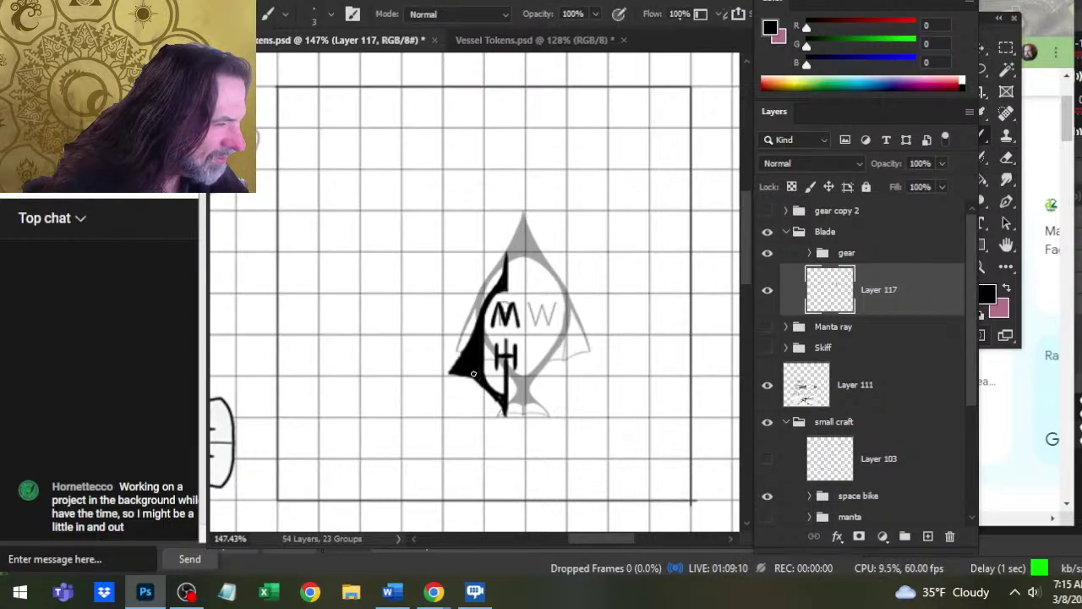
key(e)
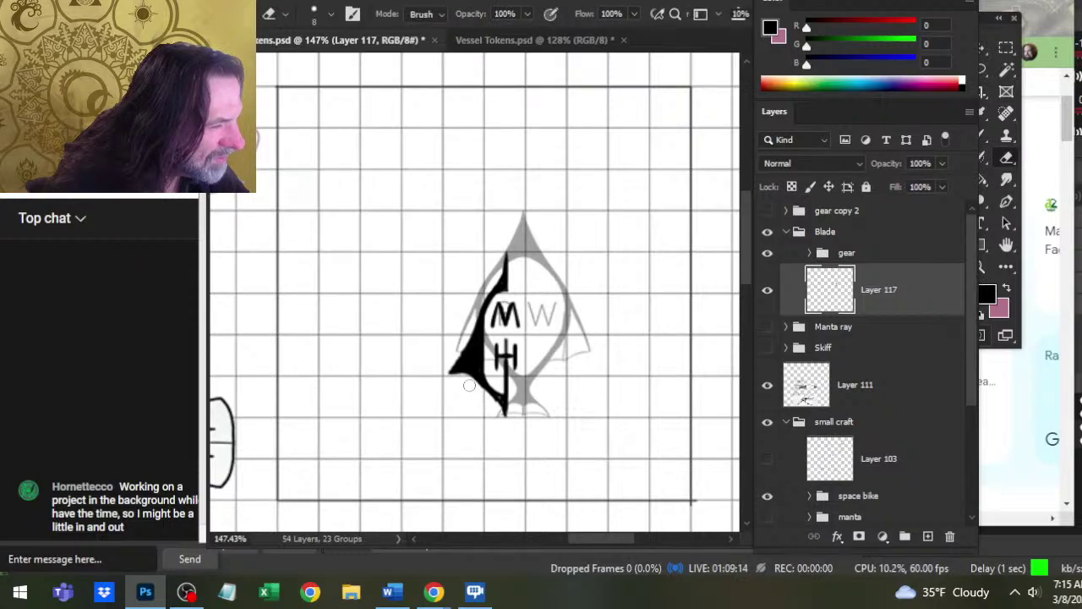
drag(471, 387, 497, 411)
key(b)
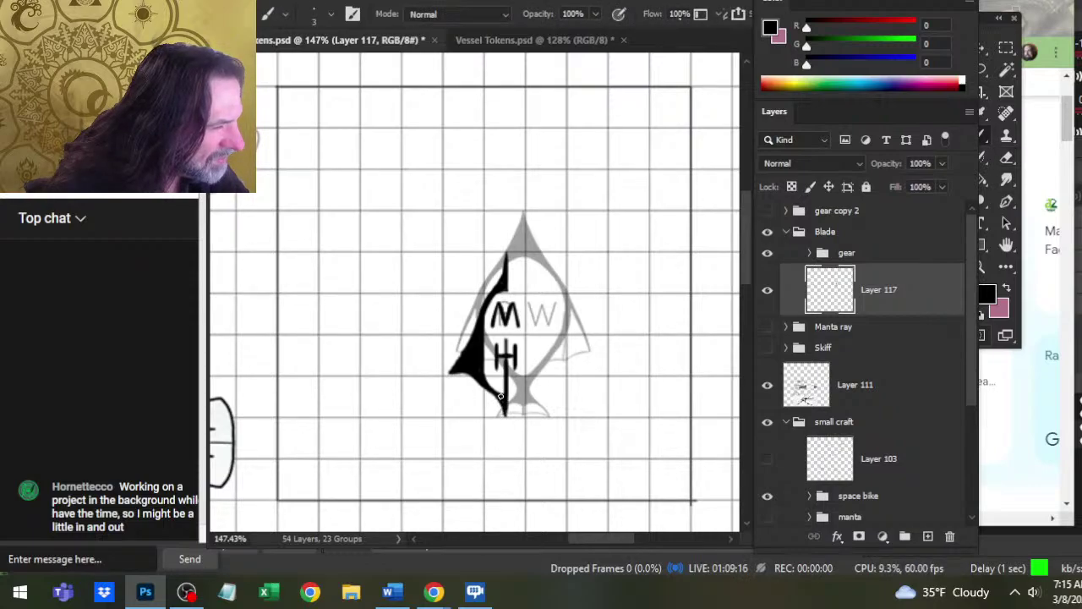
- Erase the vertical line joining the H to the tail and clean up the hull's inner curve with Eraser and Brush
key(e)
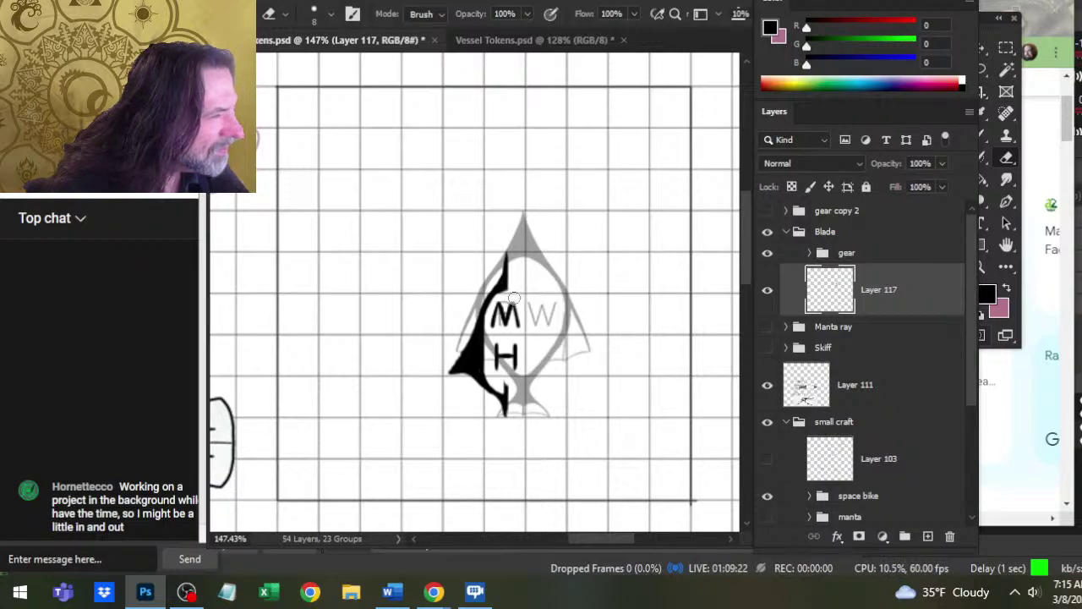
key(b)
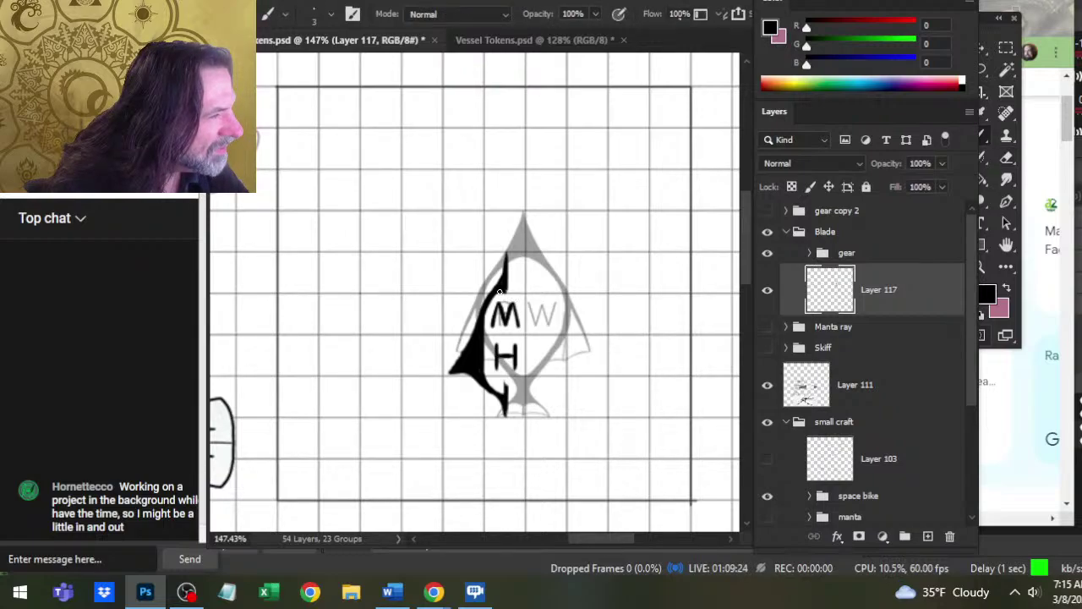
key(e)
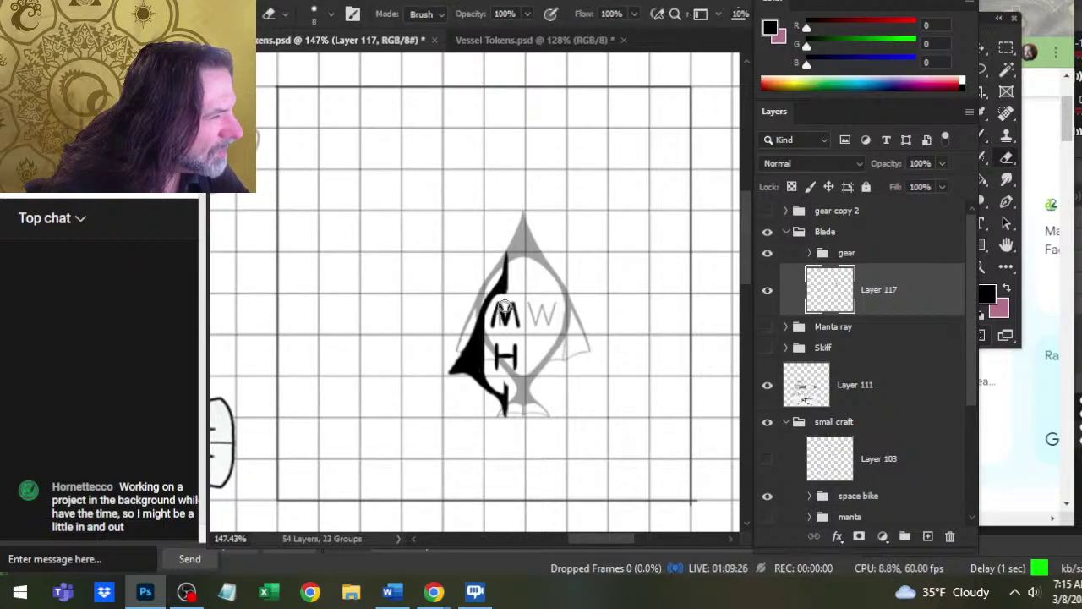
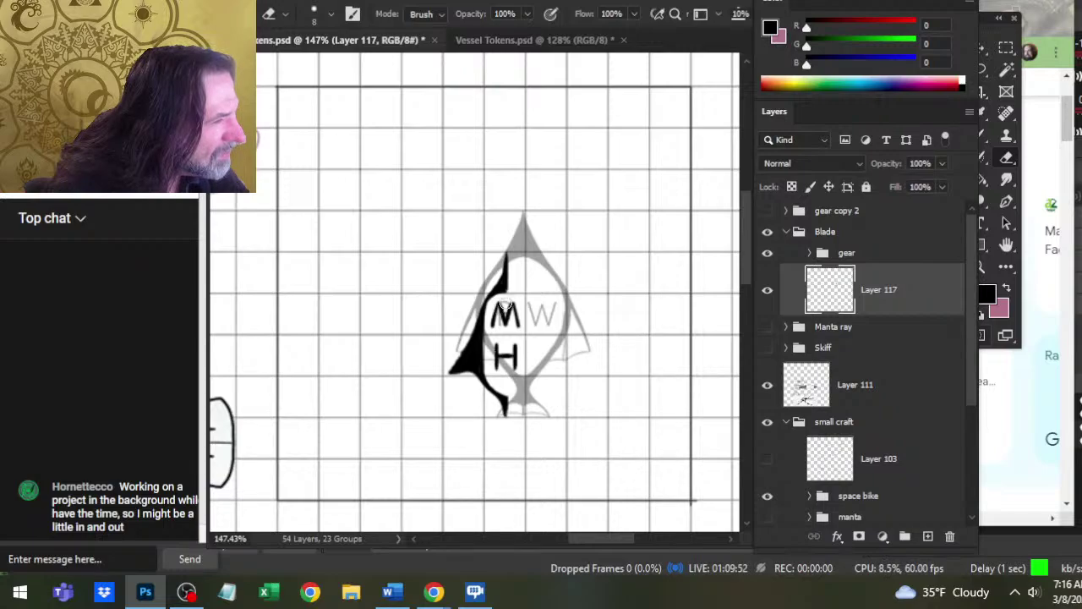
- Duplicate Layer 117 and flip the copy horizontally with Free Transform
right_click(885, 270)
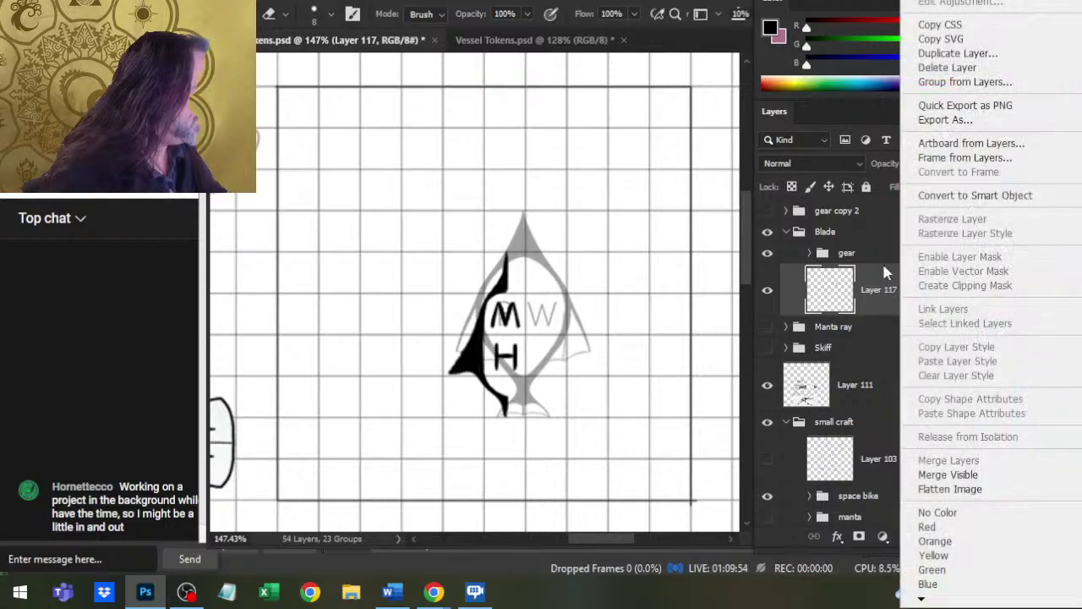
click(947, 54)
key(Return)
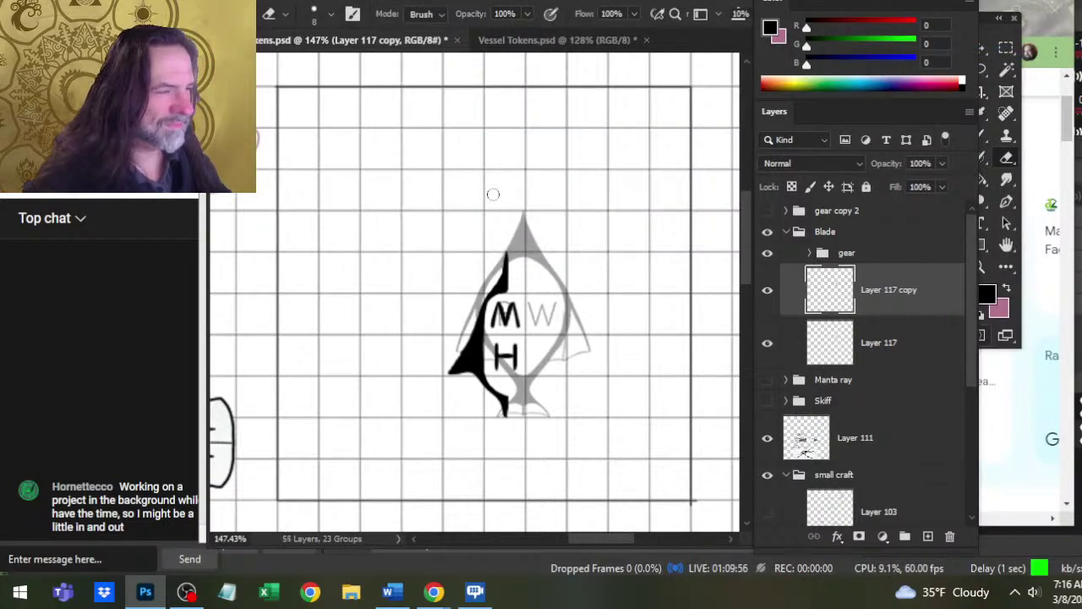
right_click(518, 228)
click(568, 377)
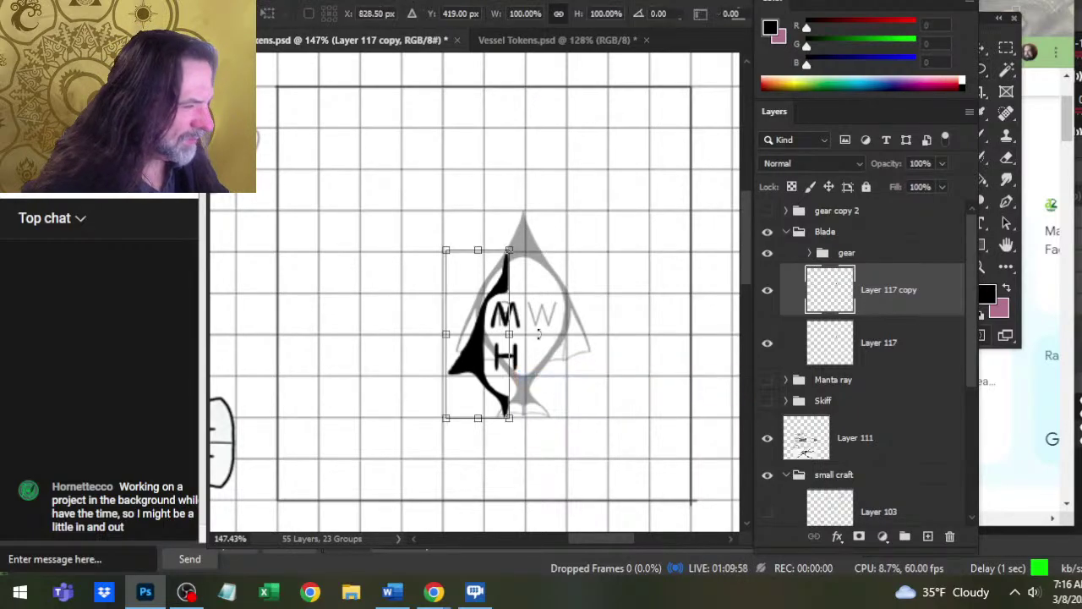
right_click(538, 334)
click(635, 299)
key(Return)
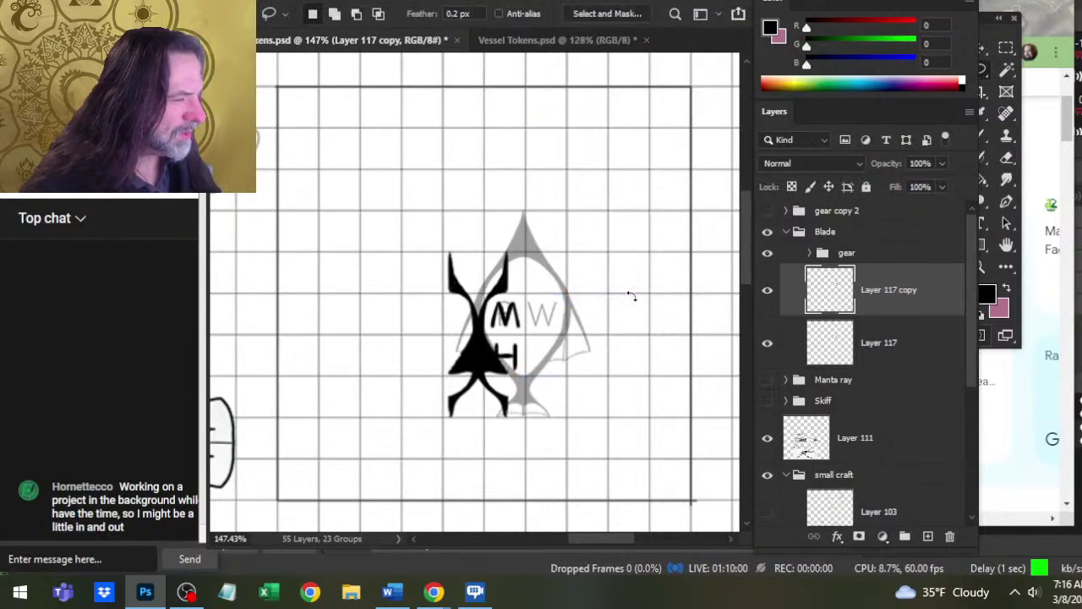
- Nudge the mirrored half right until it meets the original at the centreline, and merge it down into Layer 117
key(v)
key(Right)
key(Right)
key(Right)
key(Right)
key(Right)
key(Right)
key(Right)
key(Right)
key(Right)
key(Right)
key(Right)
key(Right)
key(Right)
key(Right)
key(Right)
key(Right)
key(Right)
key(Right)
key(Right)
key(Right)
key(Right)
key(Right)
key(Right)
key(Right)
key(Right)
key(Right)
key(Right)
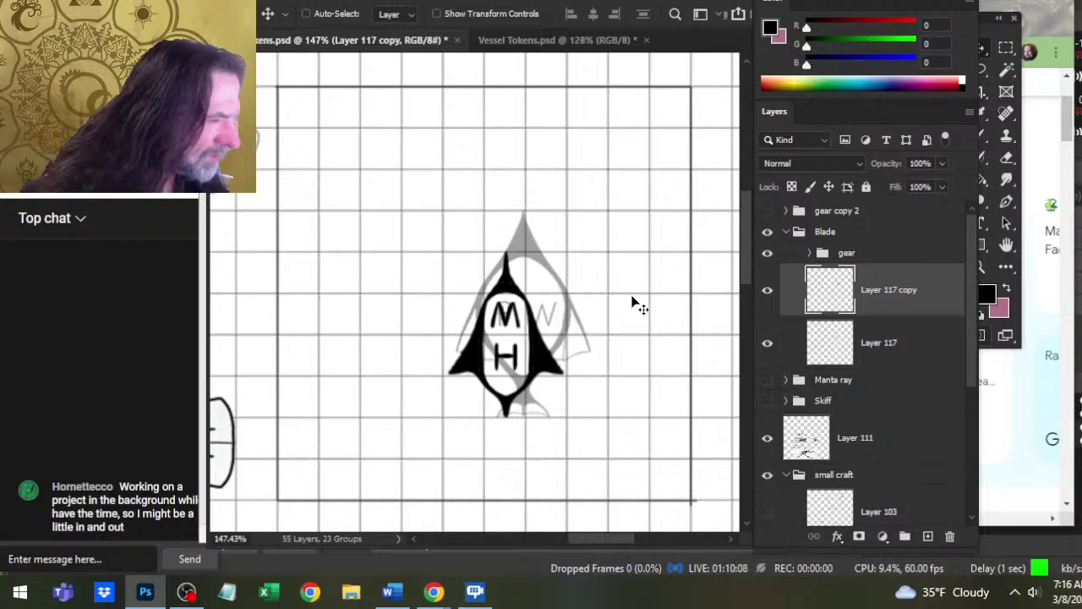
right_click(885, 301)
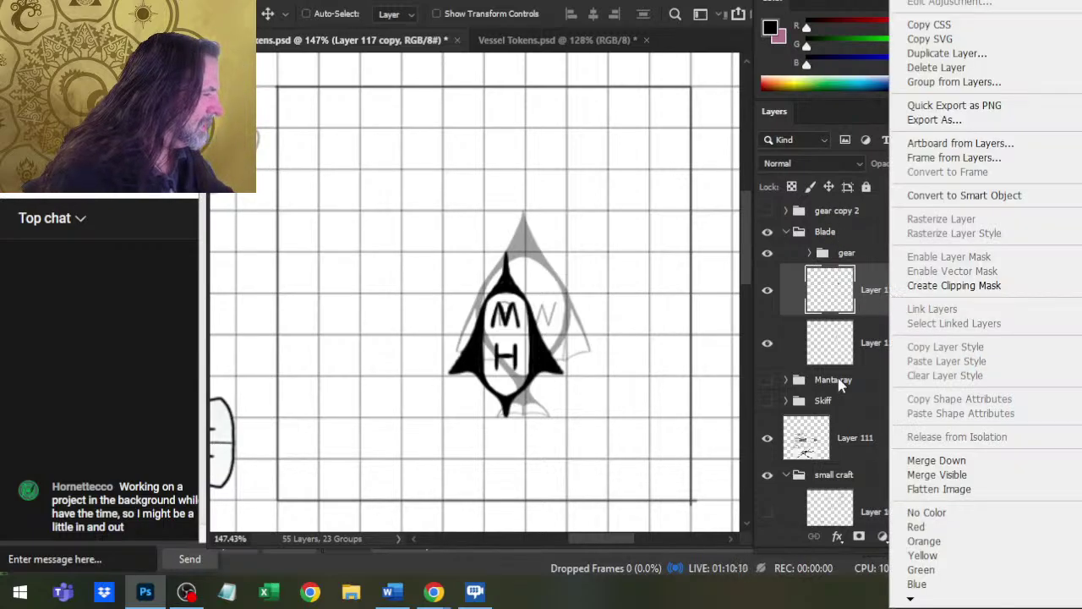
click(939, 462)
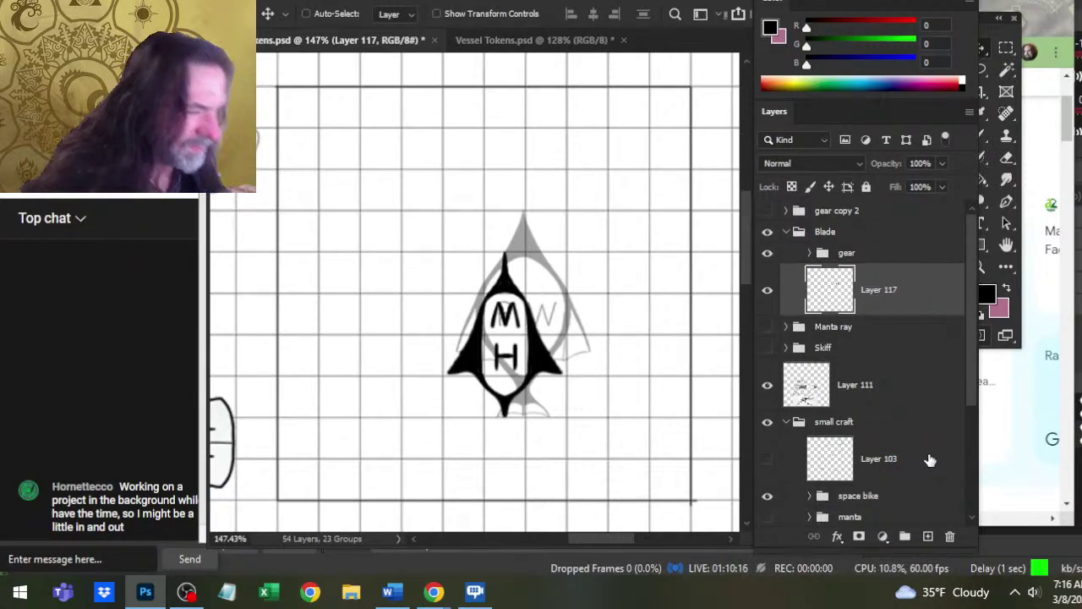
- Free-transform the merged ship and stretch it slightly wider on both sides
right_click(448, 310)
click(571, 260)
key(l)
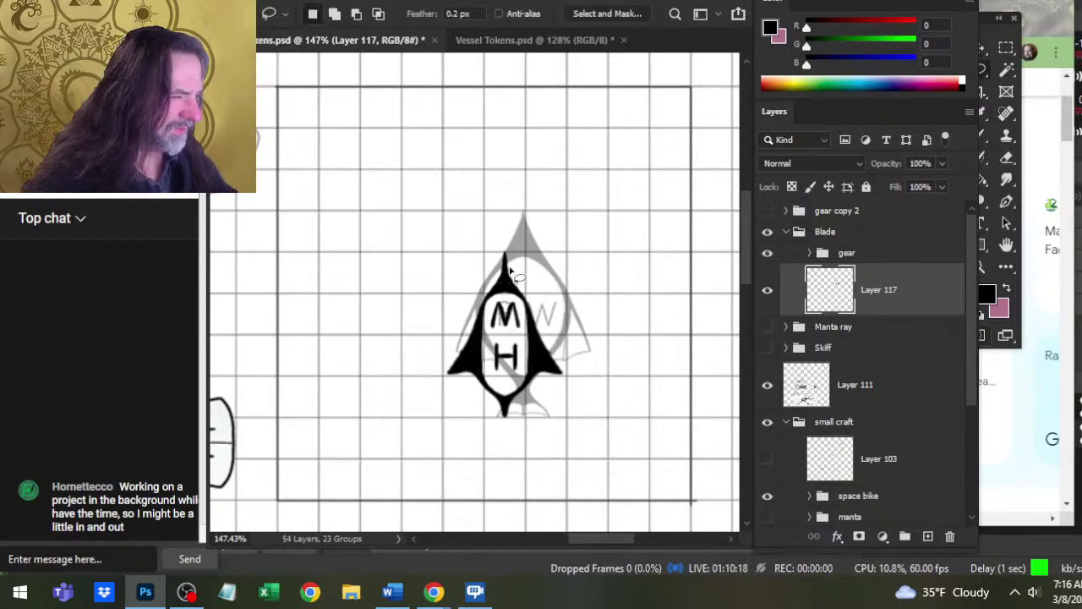
right_click(514, 271)
click(593, 419)
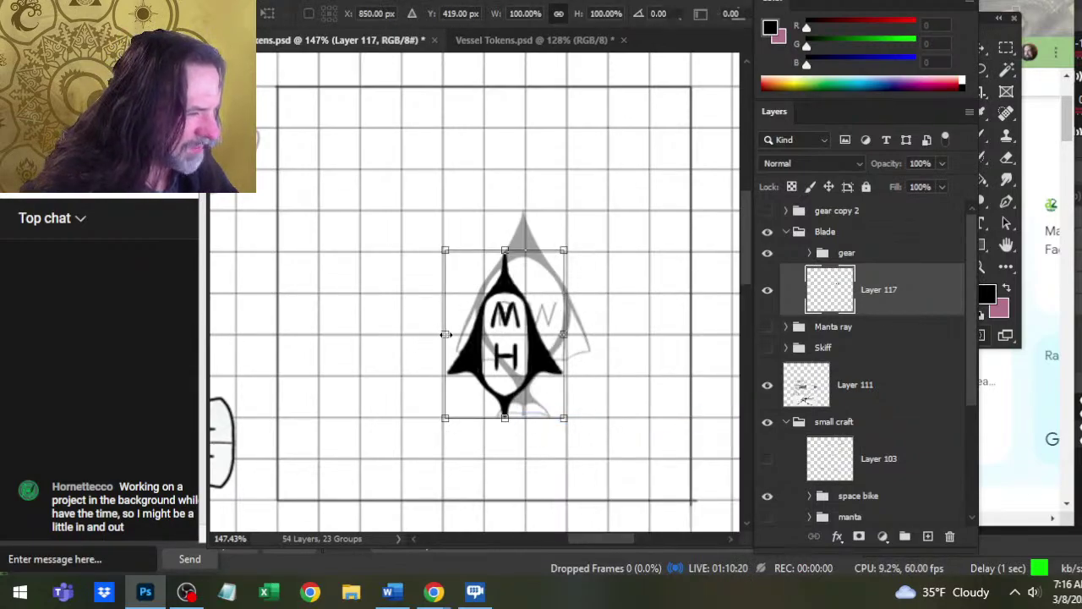
drag(446, 334, 442, 333)
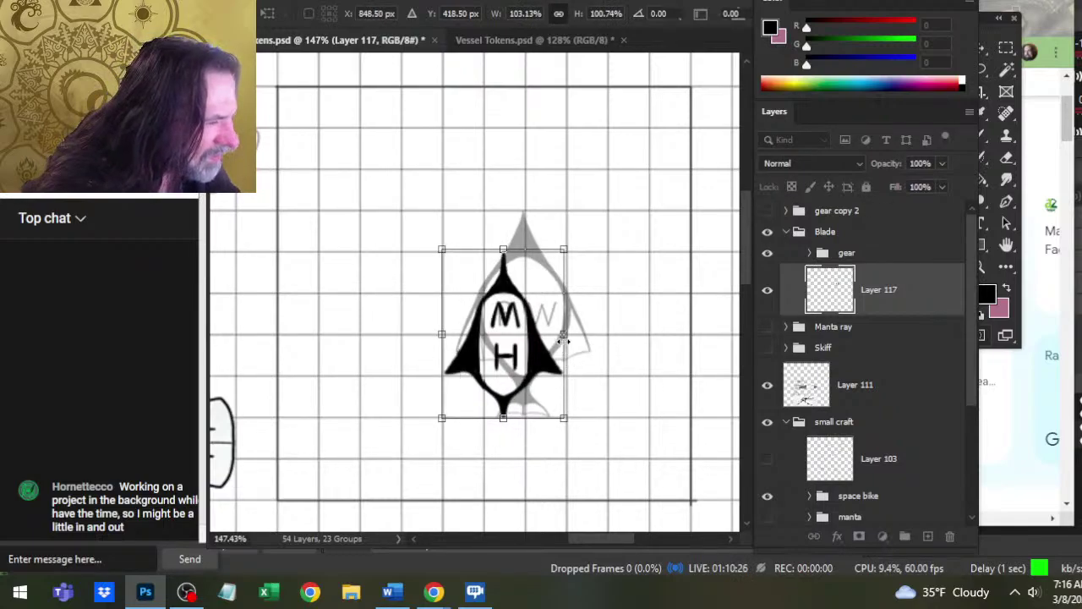
drag(562, 339, 566, 338)
key(Return)
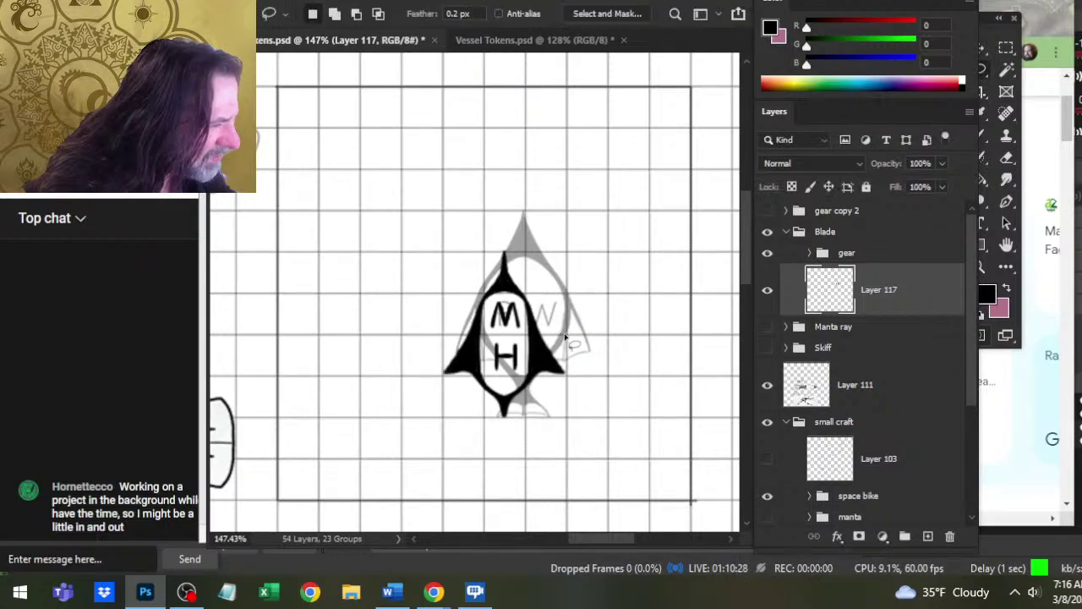
- Add a new layer above Layer 117 and brush a vertical 2 px line along the grid line inside the left hull wall
key(v)
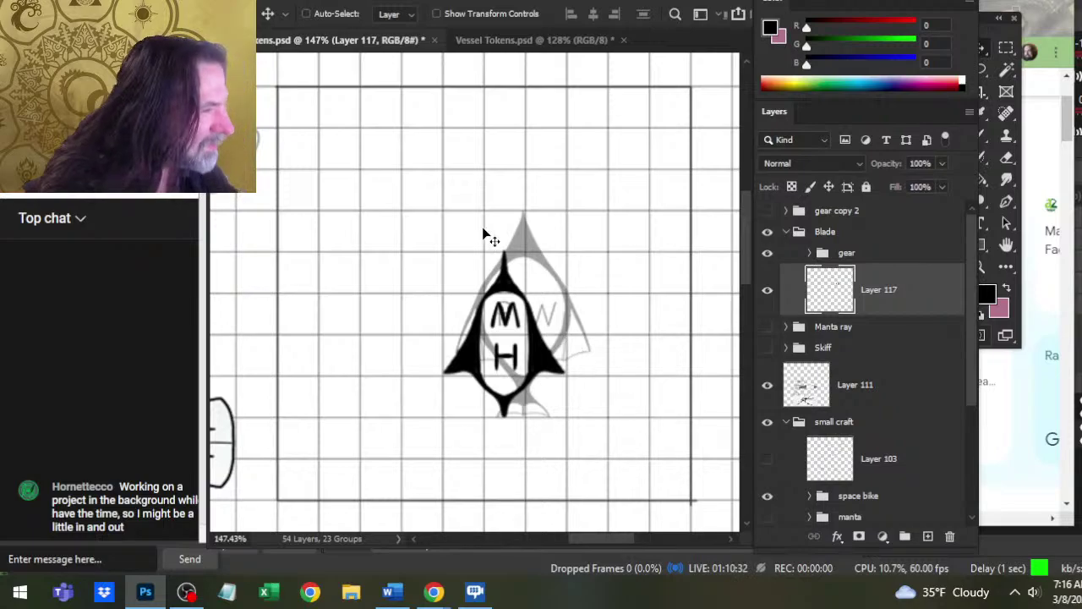
key(z)
drag(495, 249, 551, 285)
key(e)
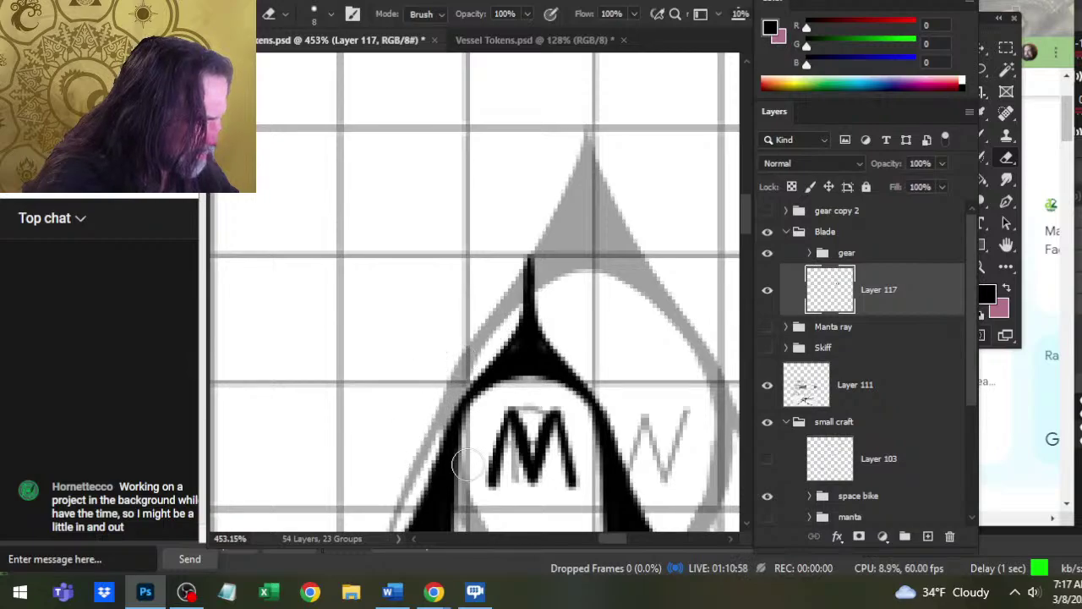
scroll(459, 459, down, 4)
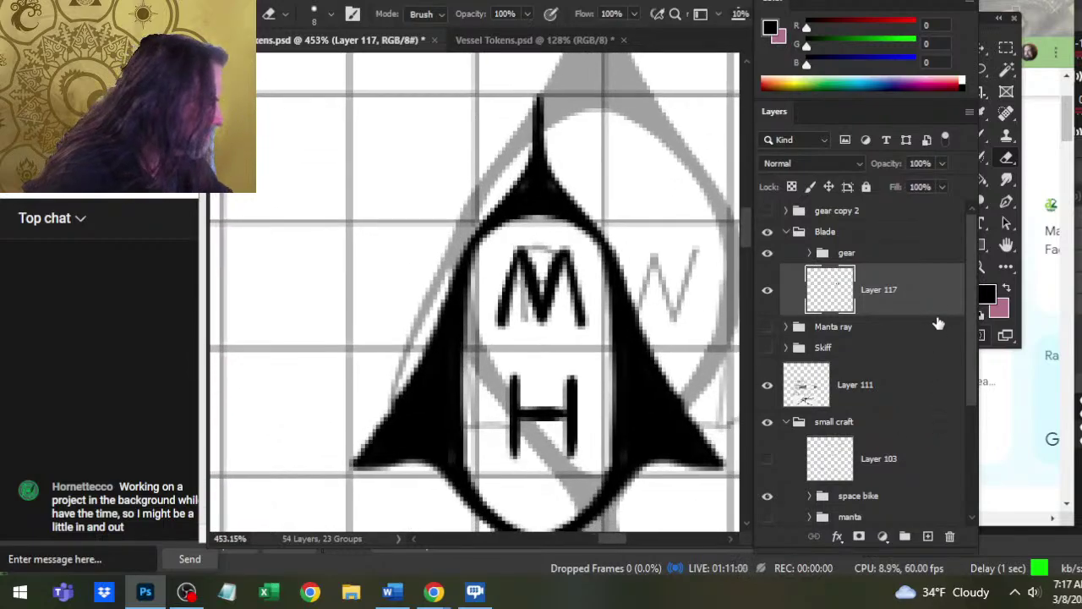
click(927, 536)
key(b)
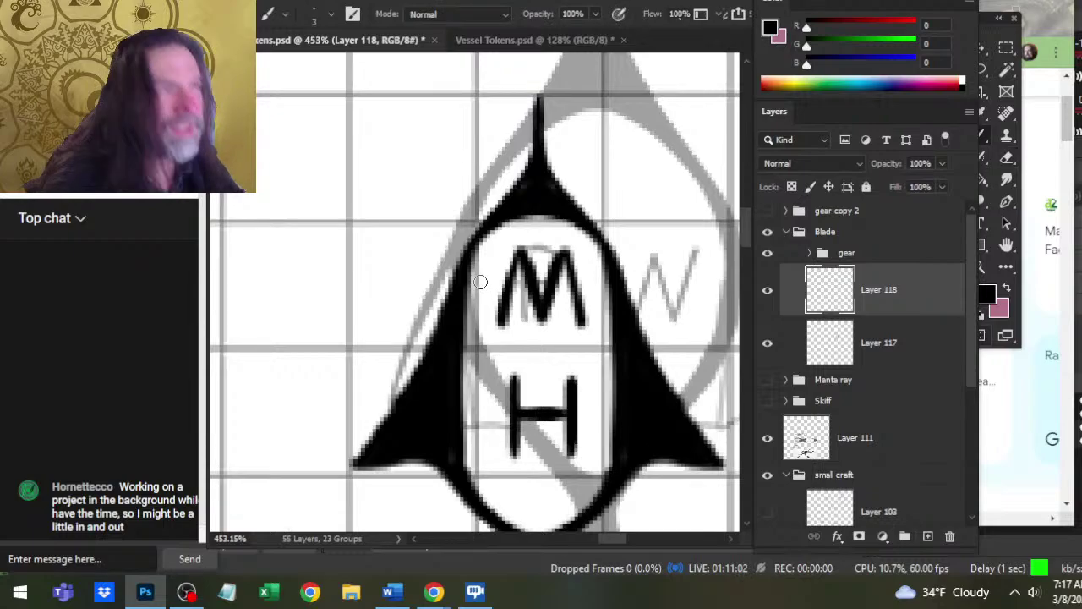
key(bracketleft)
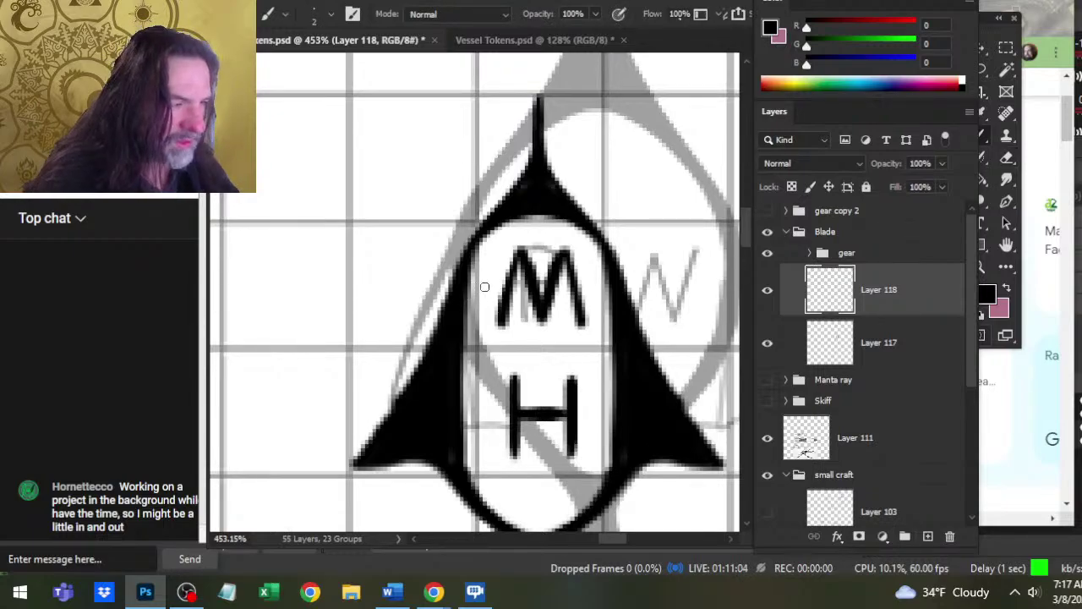
drag(478, 281, 478, 476)
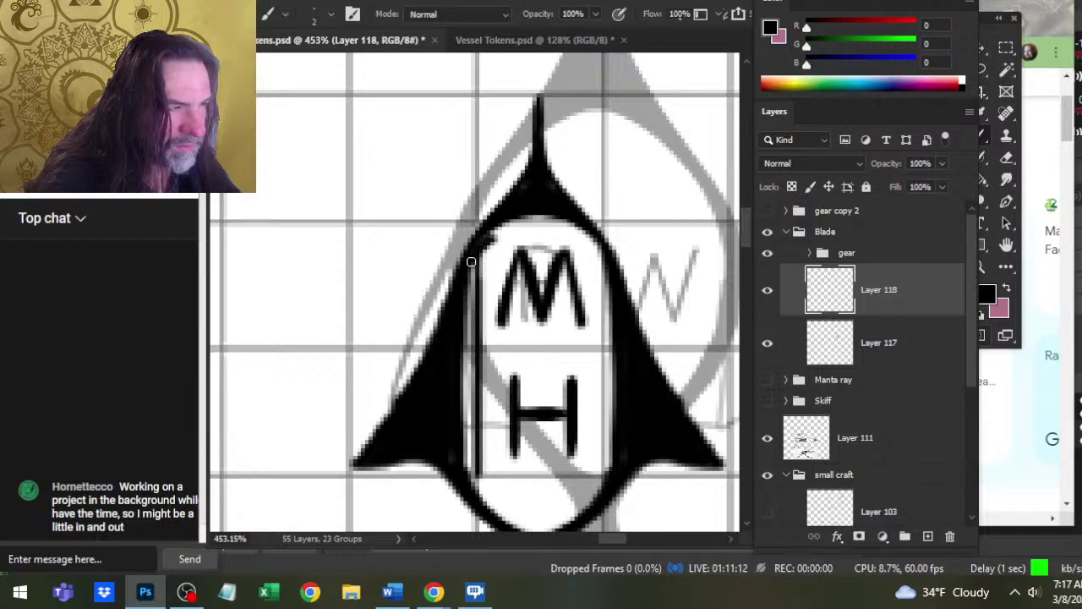
- Erase the stray stroke above the M, brush the gap between the new line and left fin black, and round it into the tail curve
key(e)
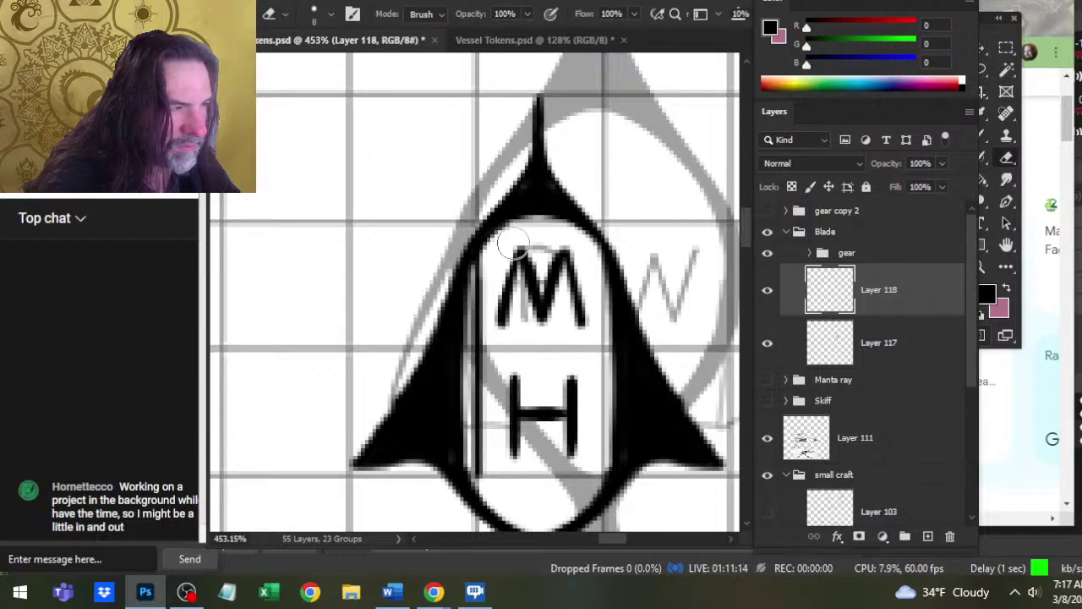
mouse_move(511, 244)
mouse_down()
mouse_move(474, 262)
mouse_move(466, 402)
mouse_up()
key(b)
key(ctrl+z)
drag(469, 457, 472, 266)
drag(470, 380, 475, 487)
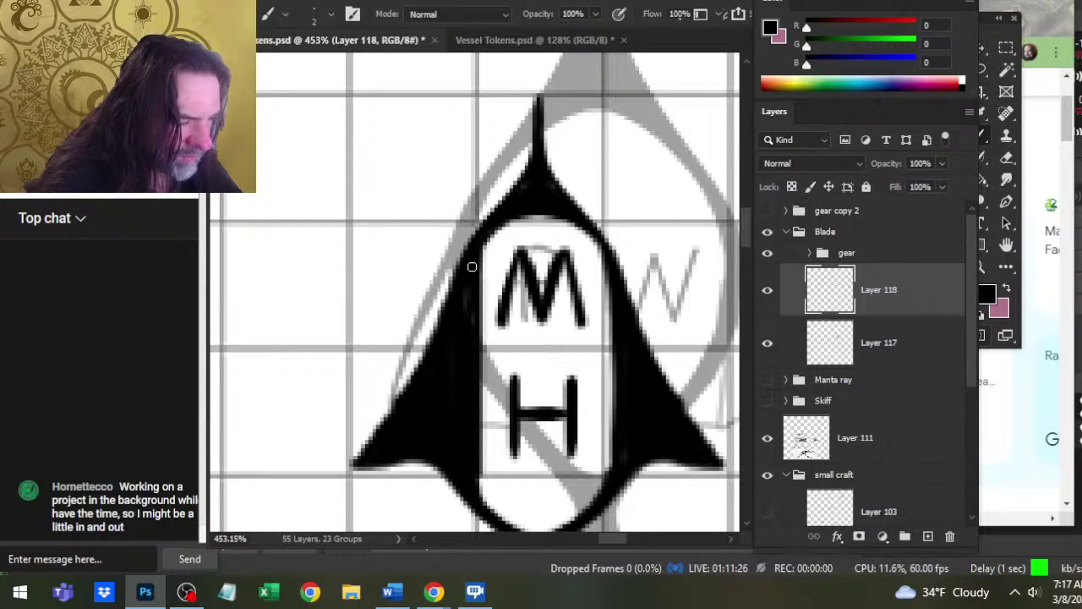
scroll(474, 287, down, 4)
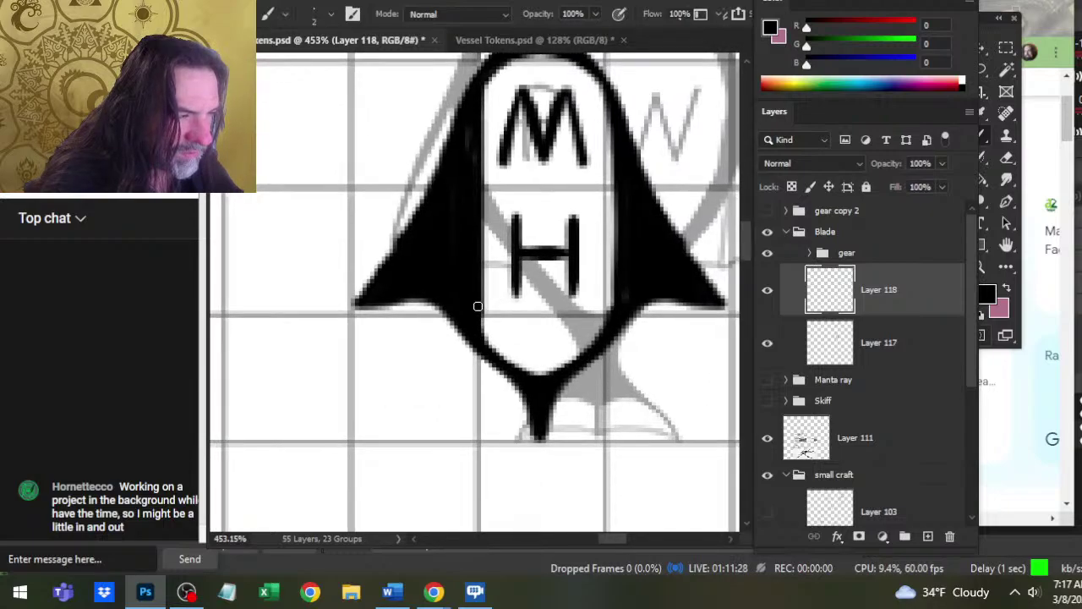
mouse_move(474, 343)
mouse_down()
mouse_move(476, 306)
mouse_move(481, 338)
mouse_move(522, 366)
mouse_move(496, 356)
mouse_up()
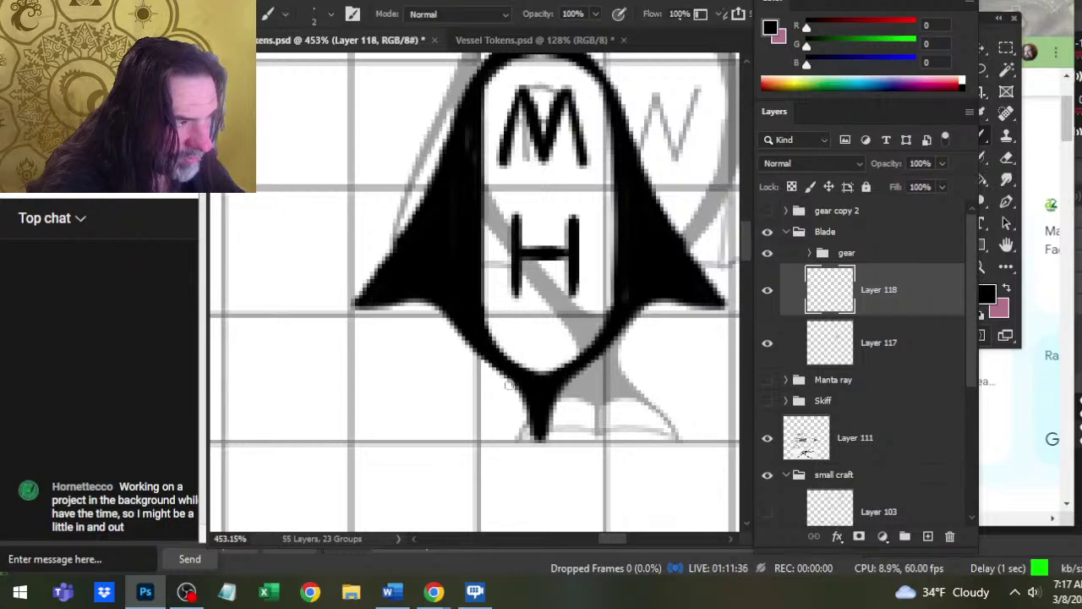
- Duplicate Layer 118 under the default copy name
right_click(920, 305)
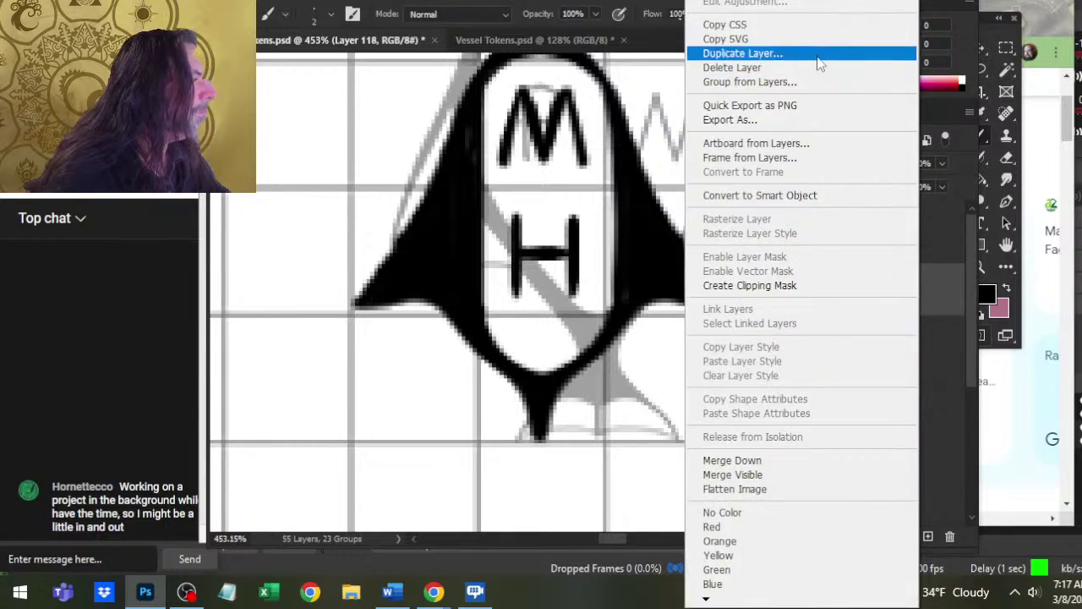
click(816, 53)
key(Escape)
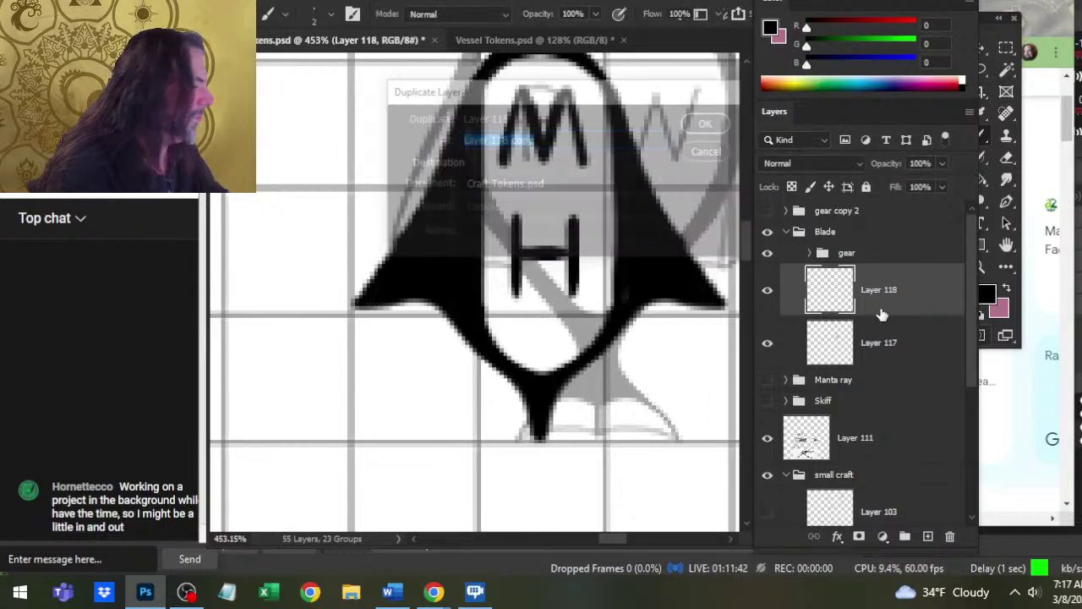
right_click(921, 291)
click(956, 53)
key(Return)
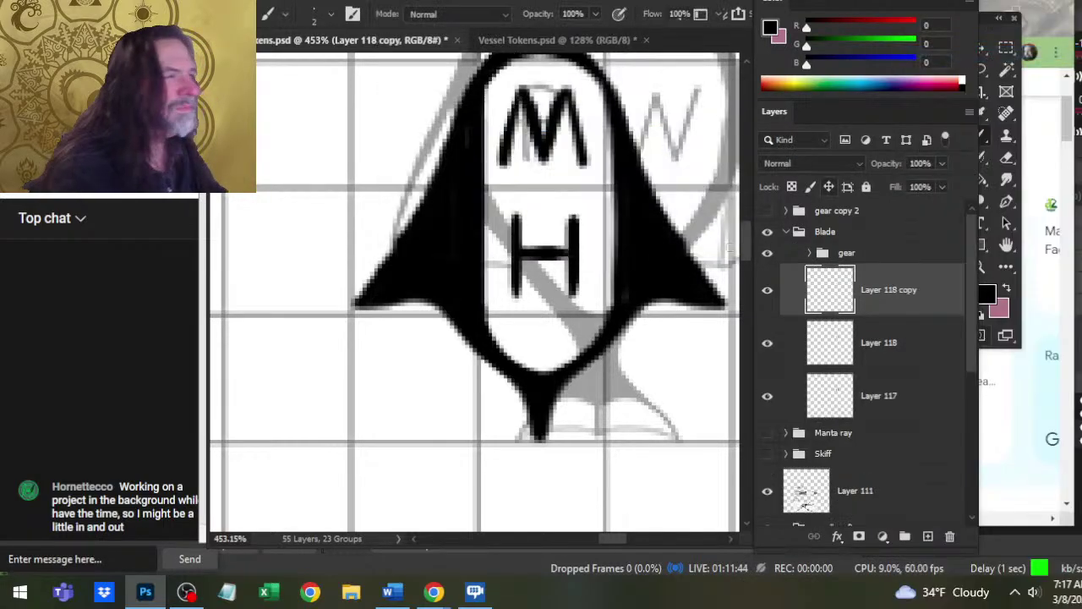
- Try mirroring the duplicated layer horizontally with Free Transform
key(l)
right_click(554, 189)
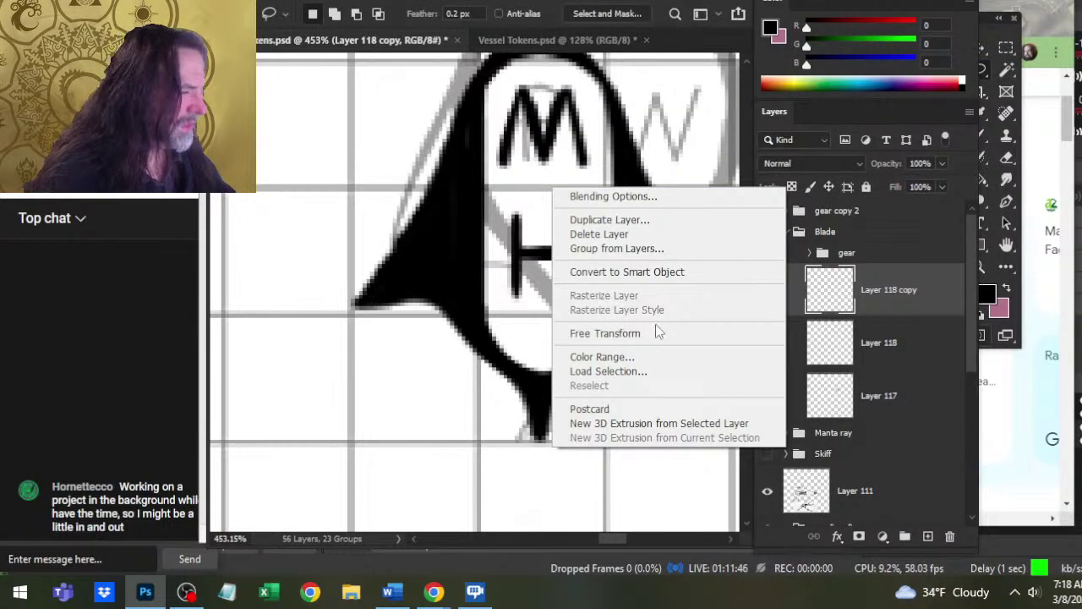
click(656, 331)
right_click(518, 219)
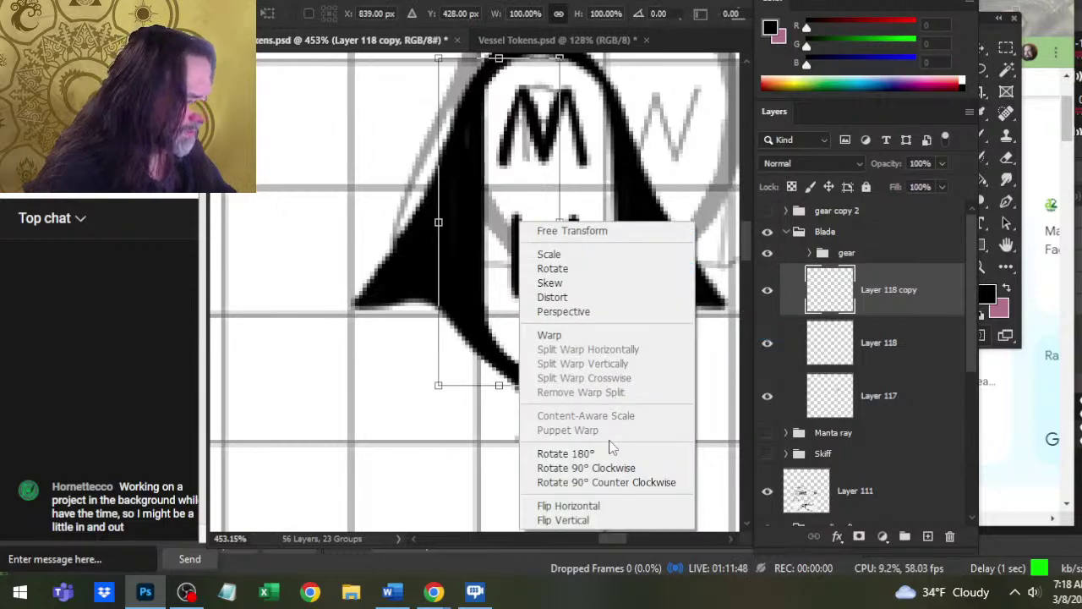
click(609, 506)
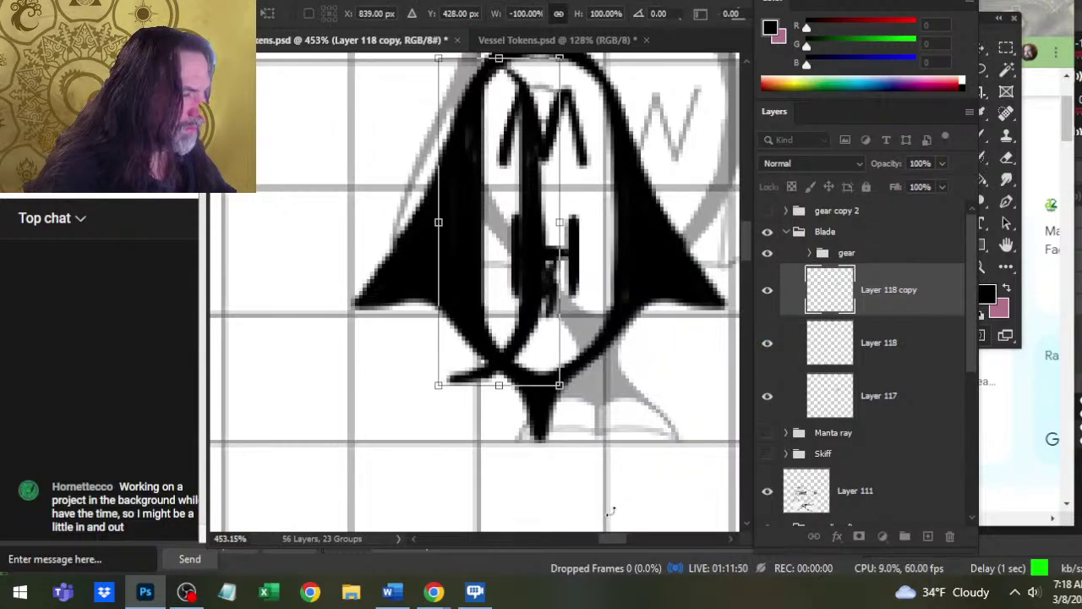
key(Return)
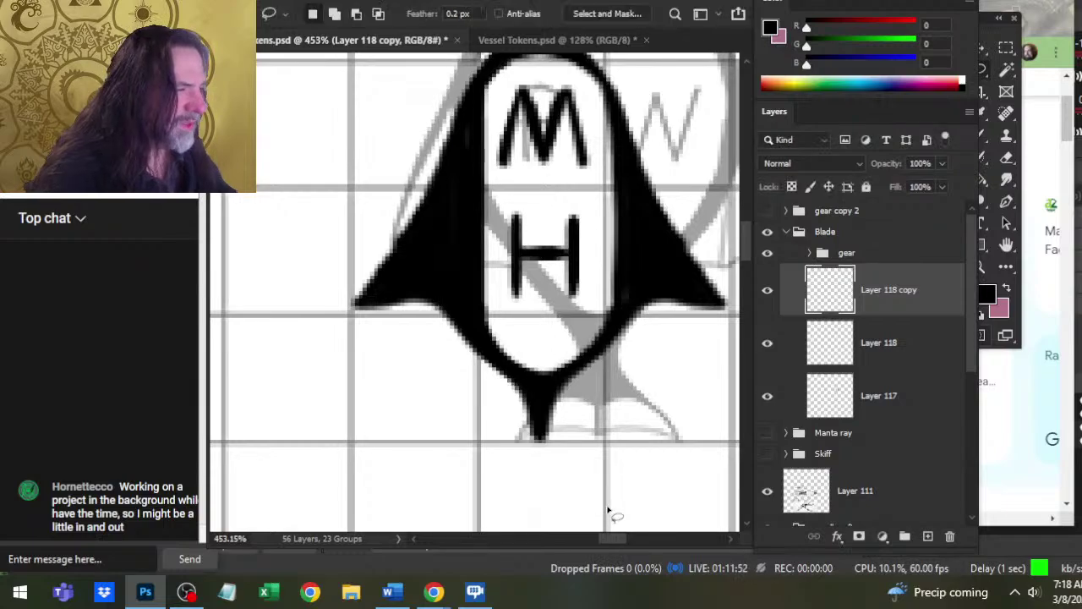
- Undo the layer duplication and the black filling strokes beside the left hull wall, back to the plain vertical line
key(ctrl+e)
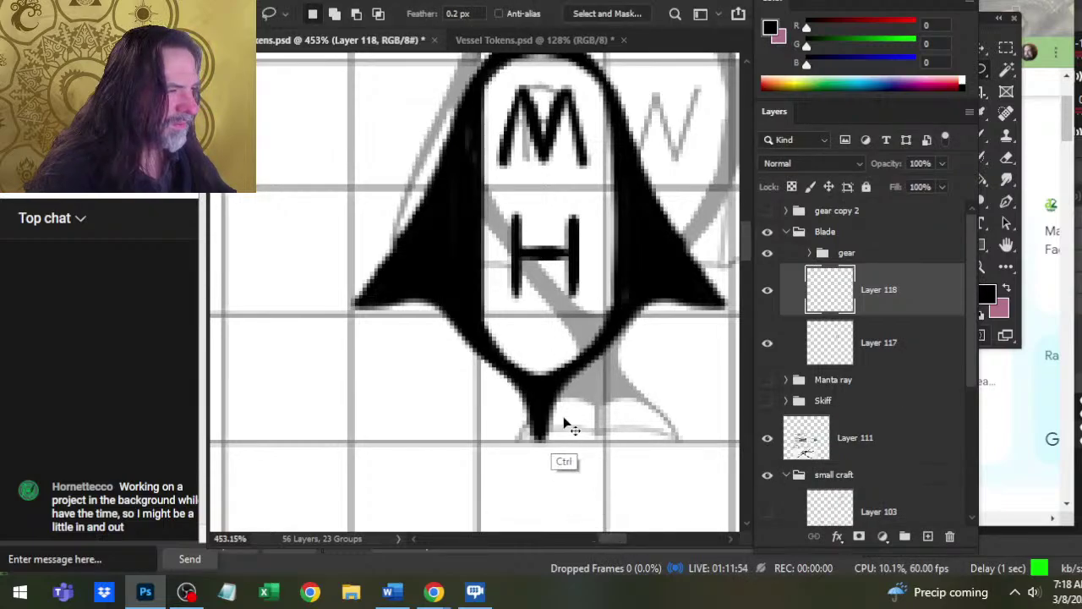
drag(564, 418, 545, 408)
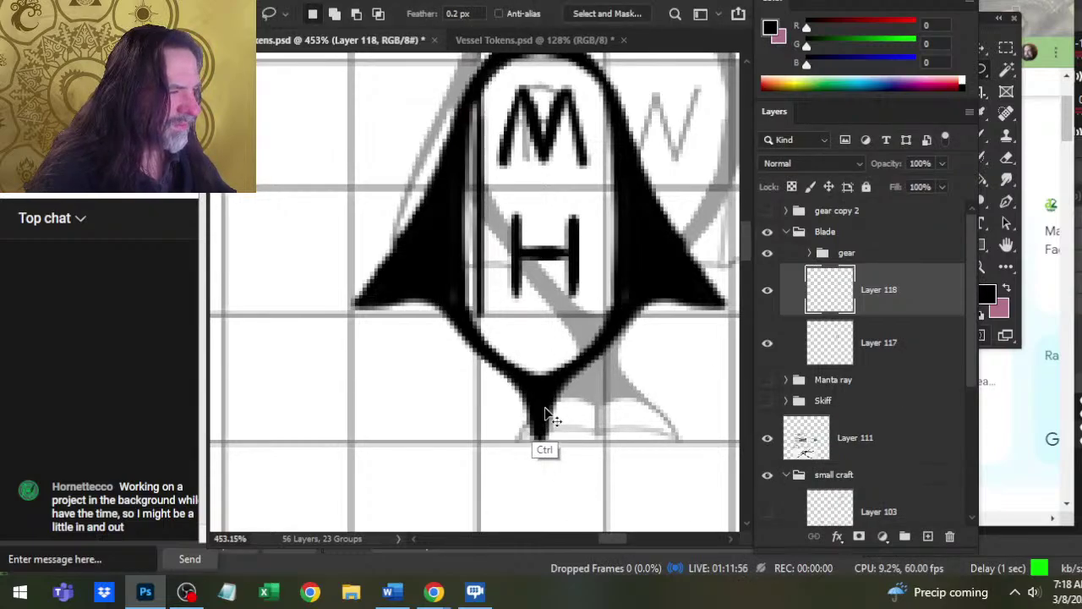
drag(515, 198, 502, 288)
- Brush a 2 px curve from the top of the vertical line along the inside of the hull arch, past the centreline above the M
key(e)
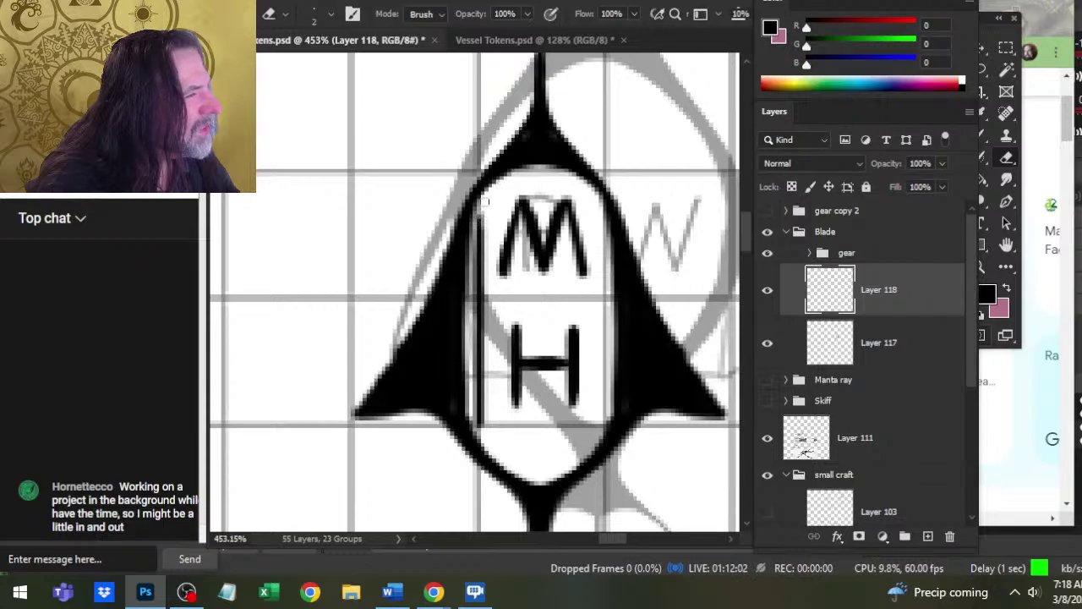
key(b)
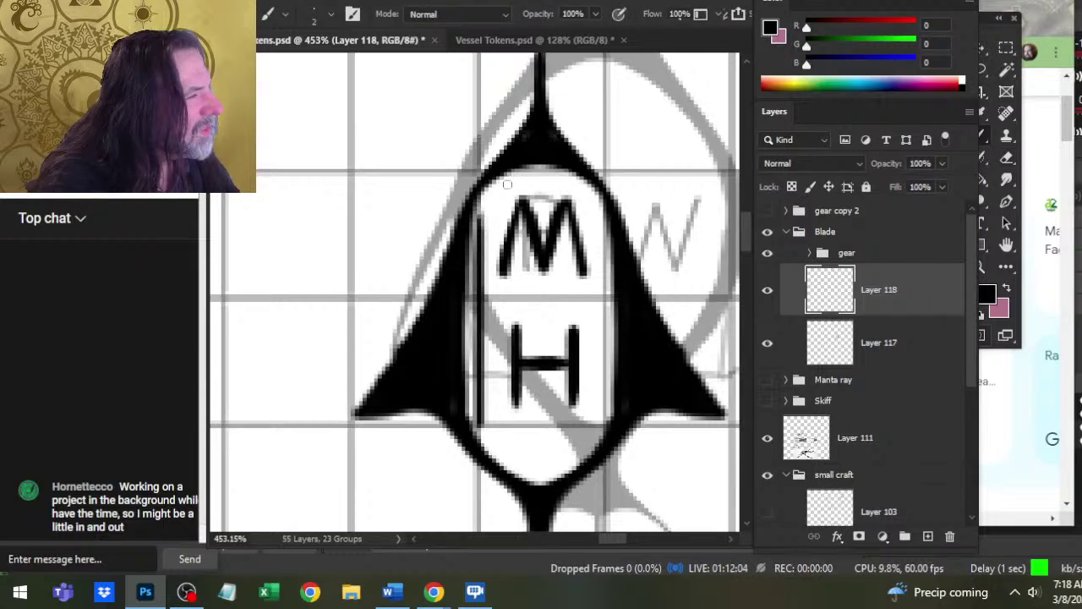
key(e)
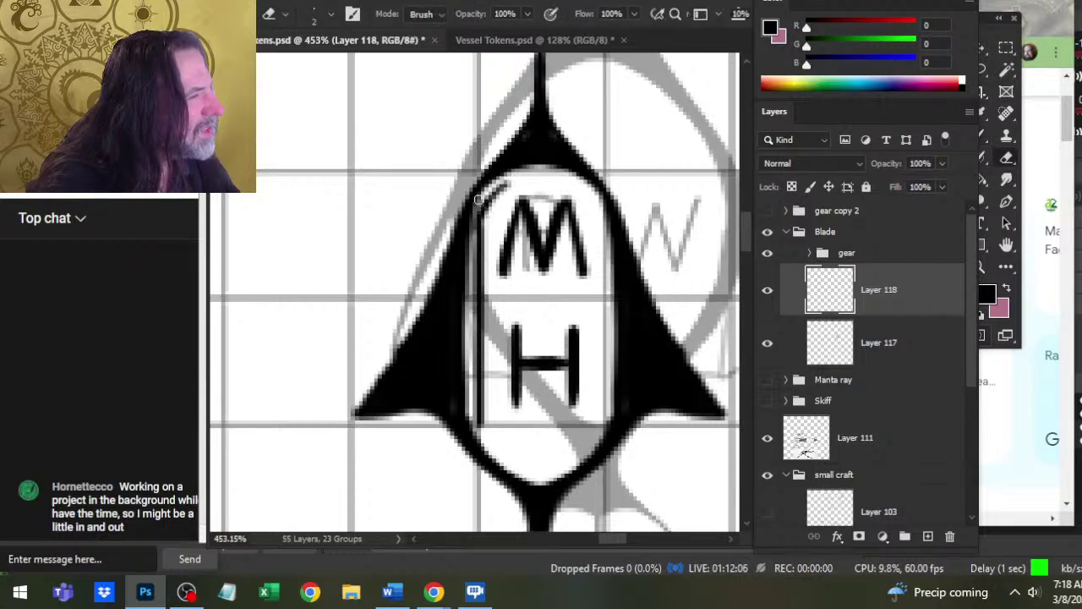
key(b)
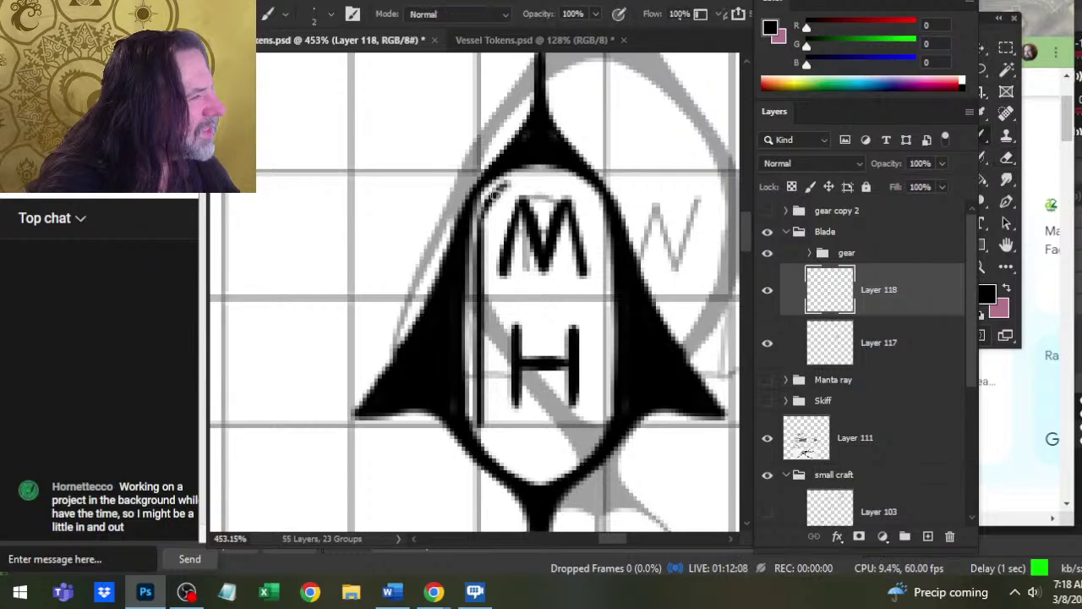
key(e)
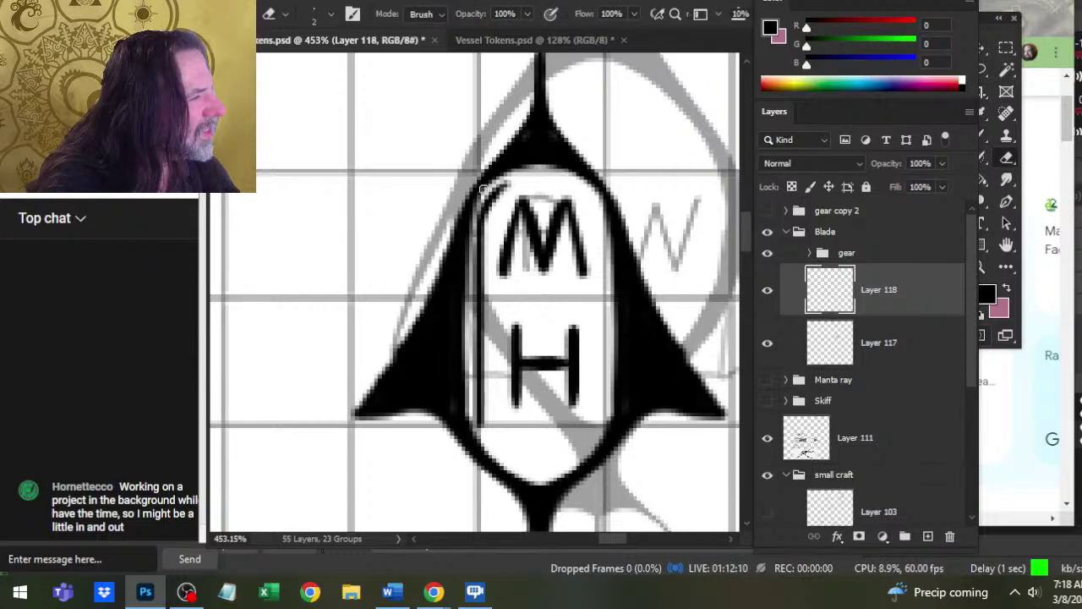
key(b)
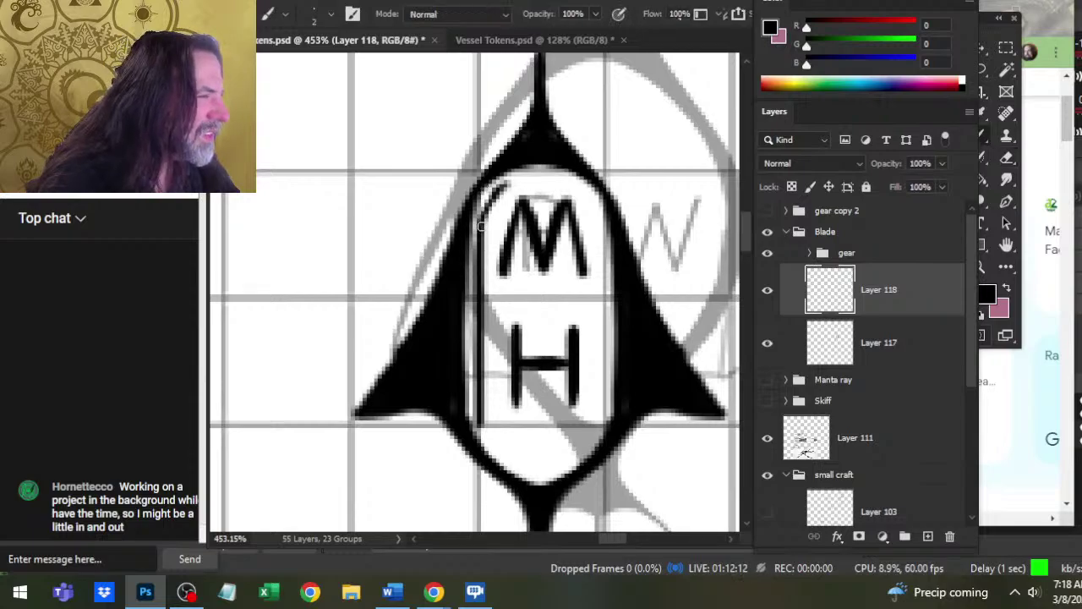
mouse_move(487, 208)
mouse_down()
mouse_move(527, 176)
mouse_move(509, 184)
mouse_move(548, 182)
mouse_up()
- Erase and rebrush the bend where the vertical line turns into the upper arc to smooth the corner
key(e)
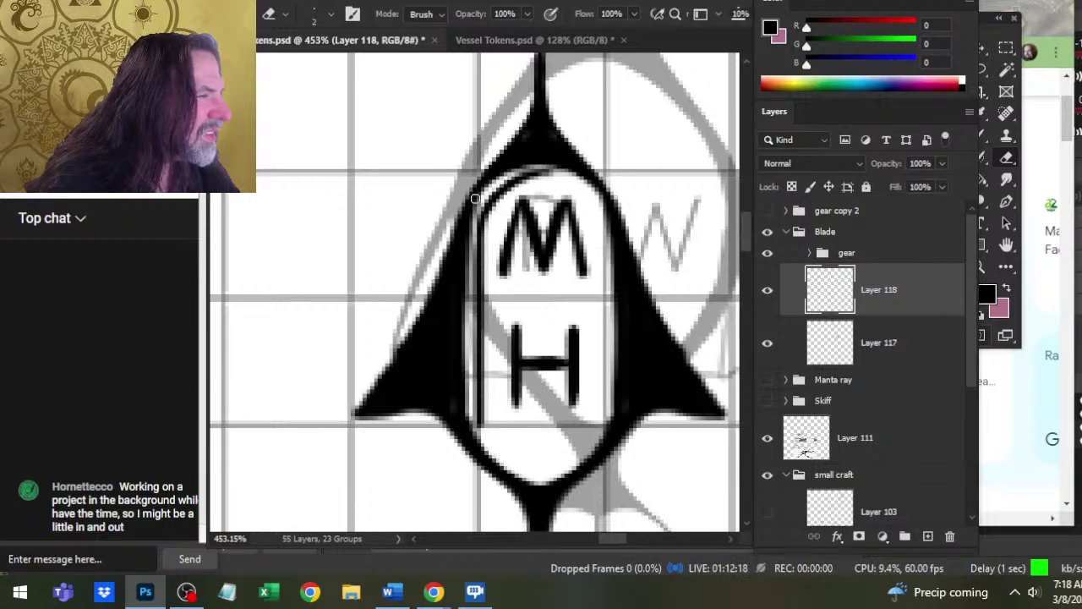
key(b)
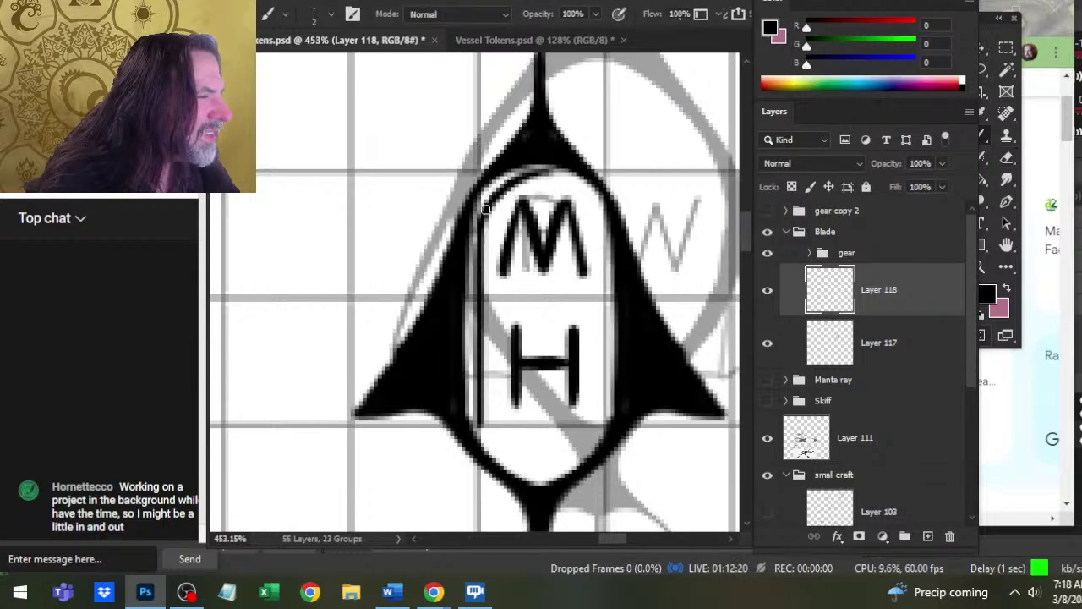
key(e)
drag(482, 211, 473, 261)
key(b)
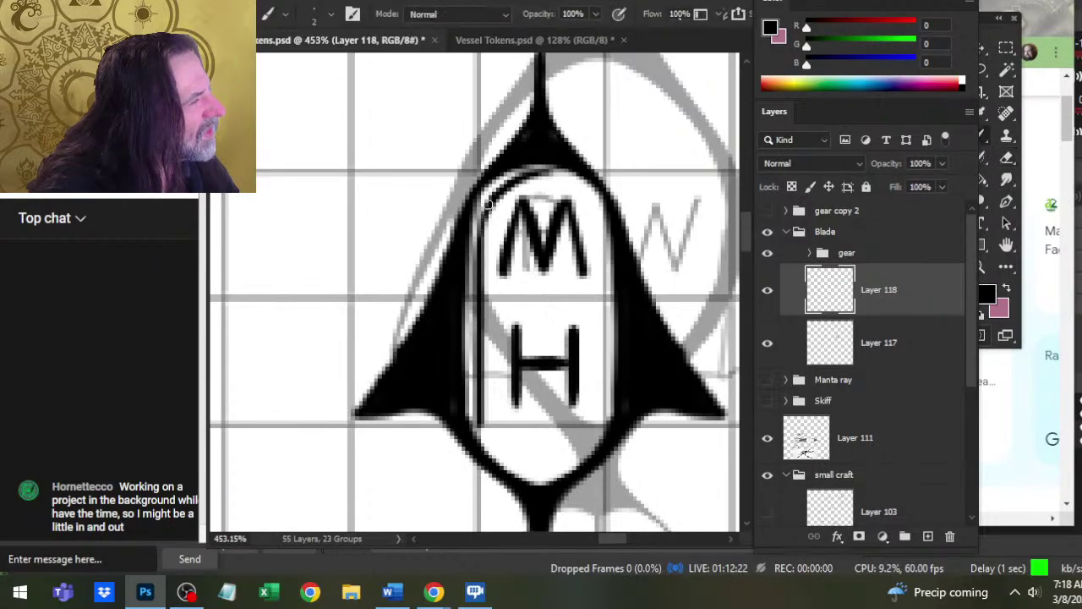
drag(487, 204, 480, 236)
key(e)
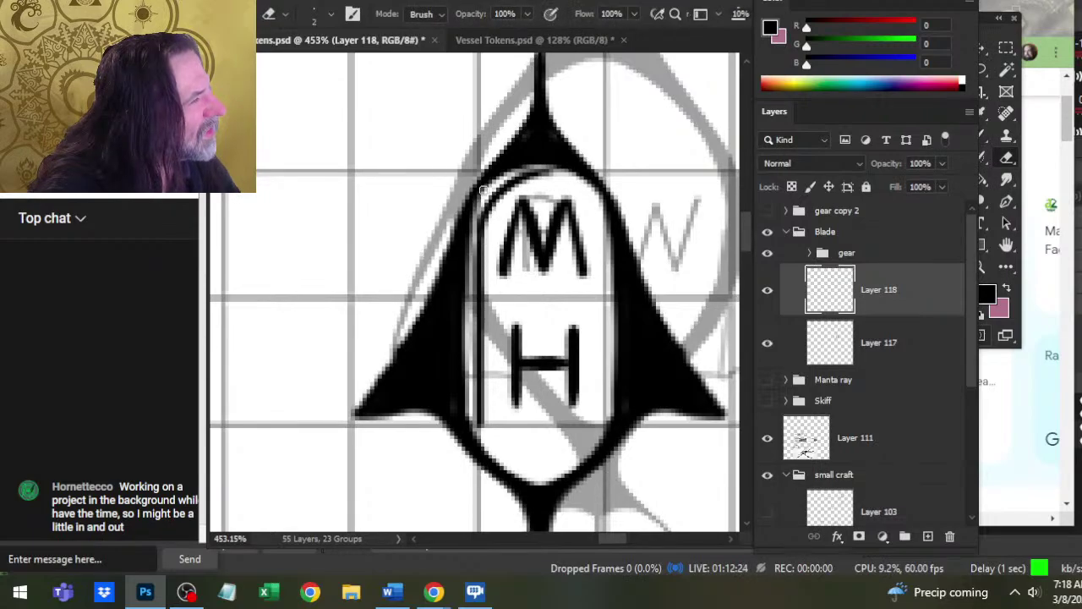
- Remove the arc above the M and rebrush it slightly lower, from the centreline down into the vertical line
key(ctrl)
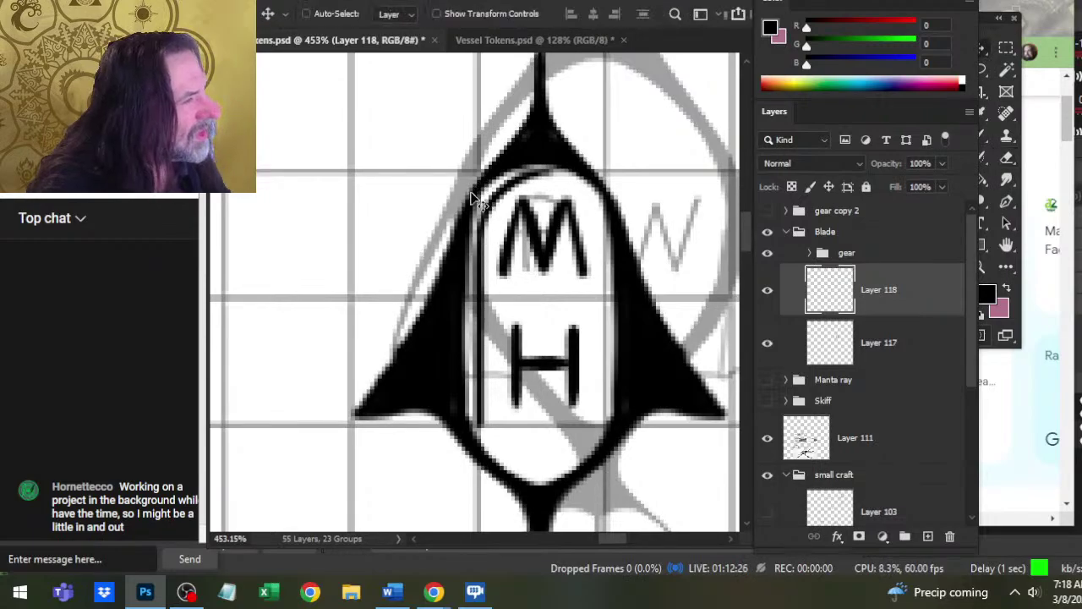
mouse_move(503, 177)
mouse_down()
mouse_move(546, 172)
mouse_move(501, 177)
mouse_move(503, 214)
mouse_up()
key(b)
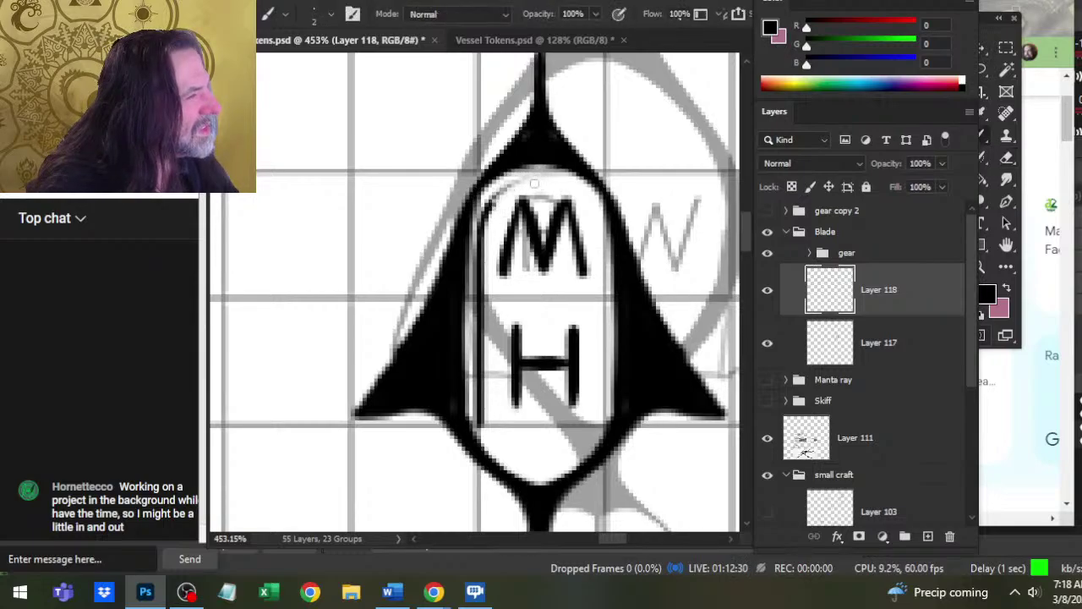
drag(541, 178, 480, 224)
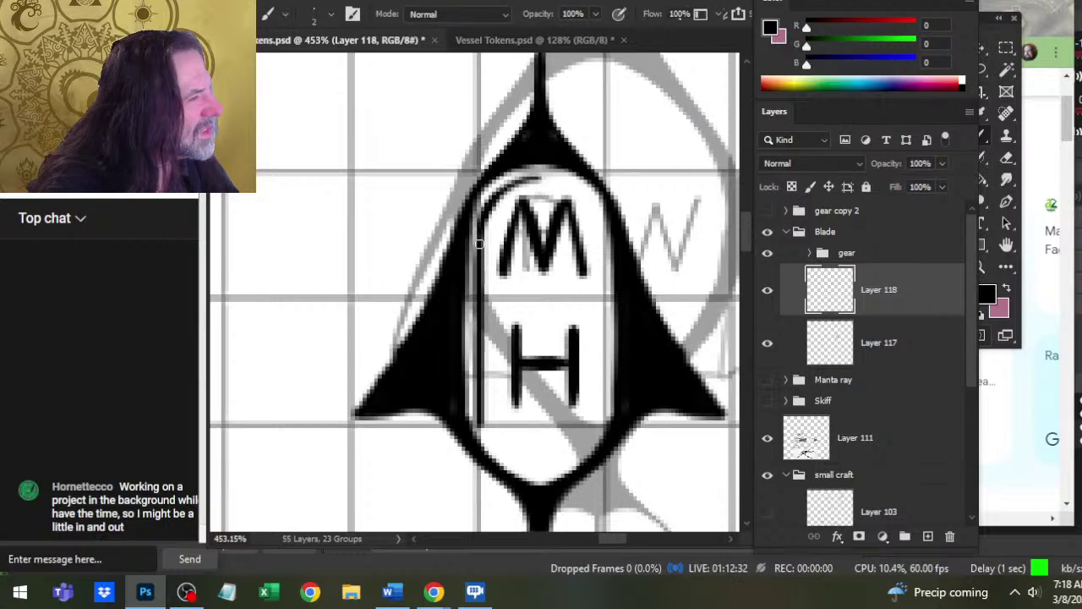
key(e)
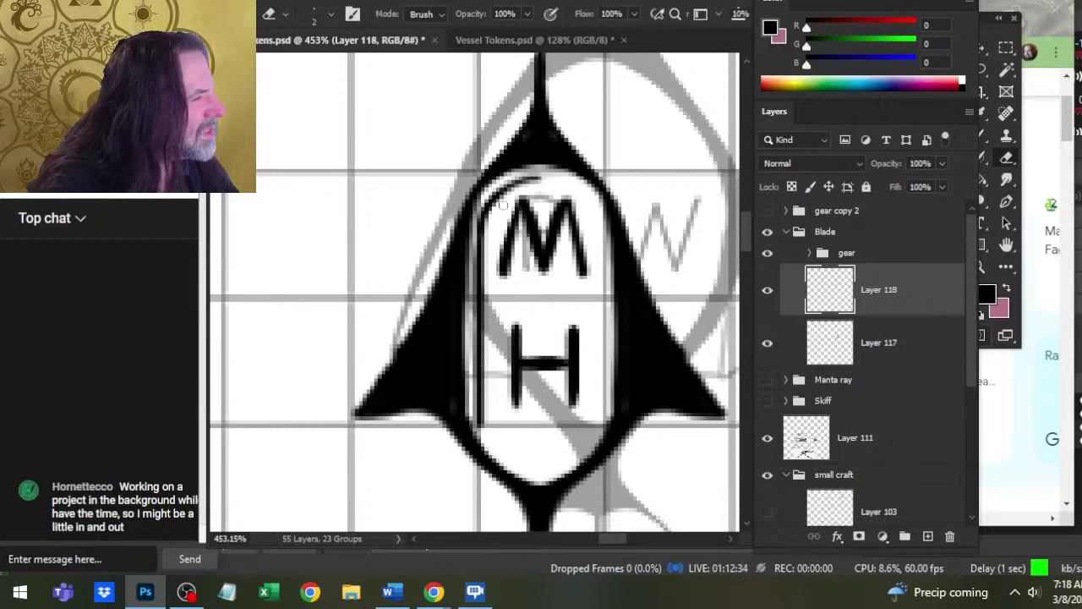
- Nudge the inner line on Layer 118 slightly upward, and clean up the arc's end above the M with eraser and brush
key(v)
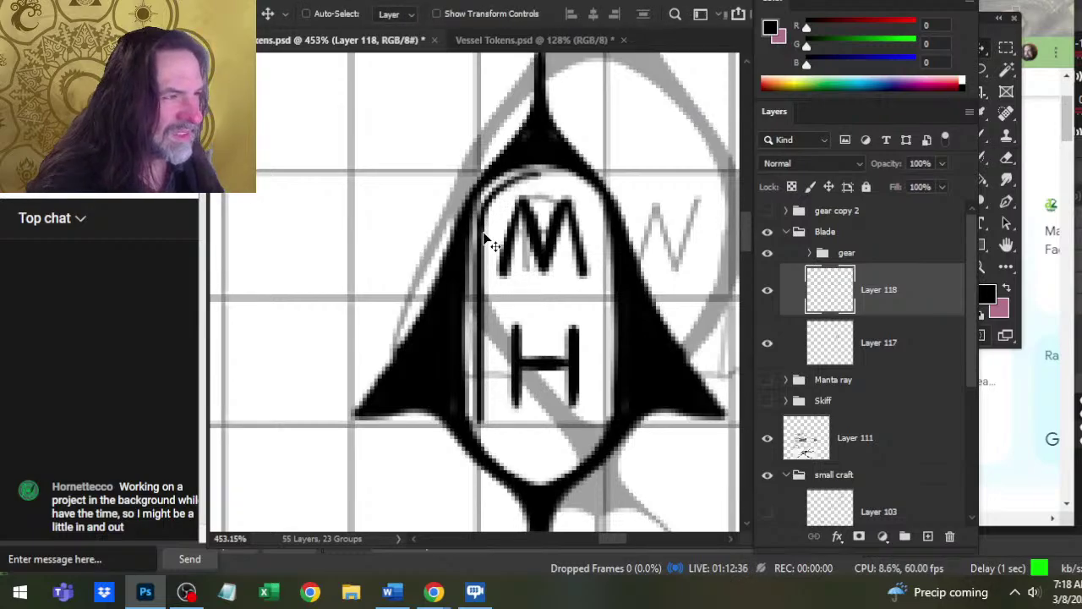
key(e)
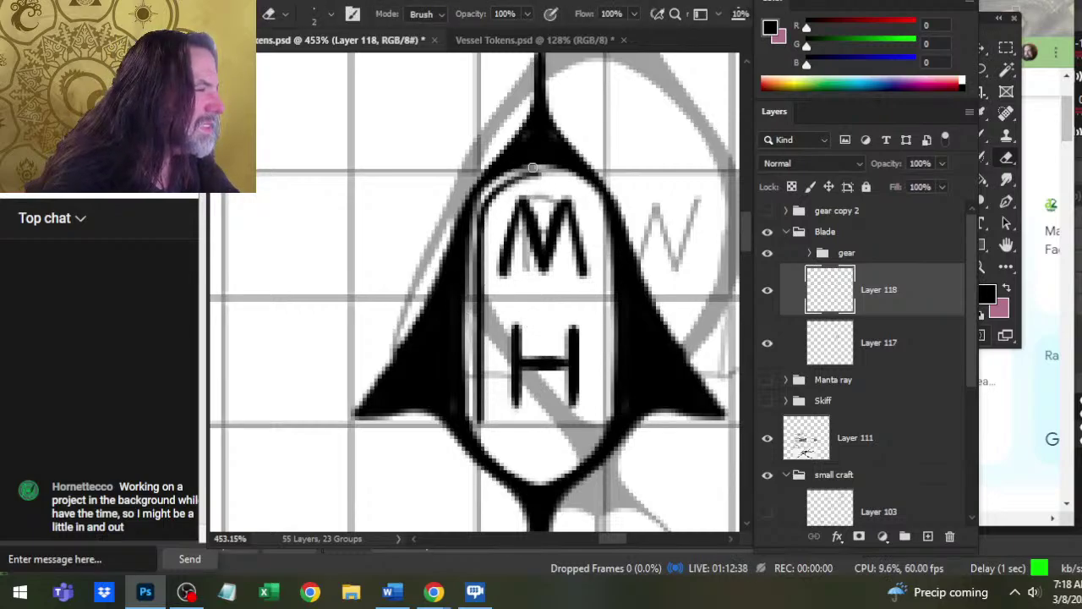
mouse_move(524, 171)
mouse_down()
mouse_move(540, 175)
mouse_move(517, 181)
mouse_move(516, 193)
mouse_up()
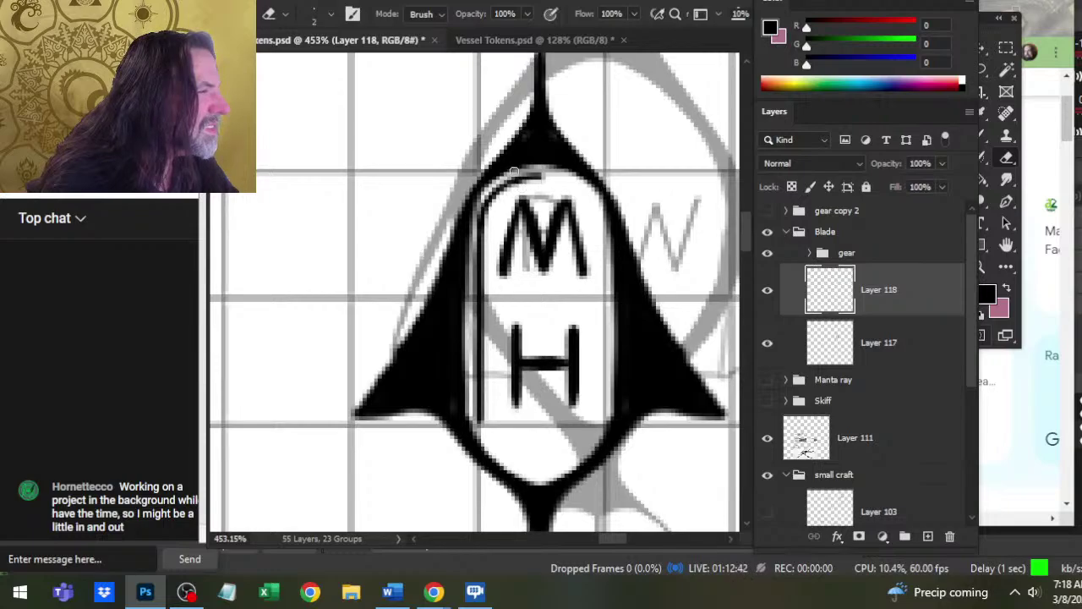
key(b)
mouse_move(513, 180)
mouse_down()
mouse_move(509, 188)
mouse_move(546, 166)
mouse_up()
key(e)
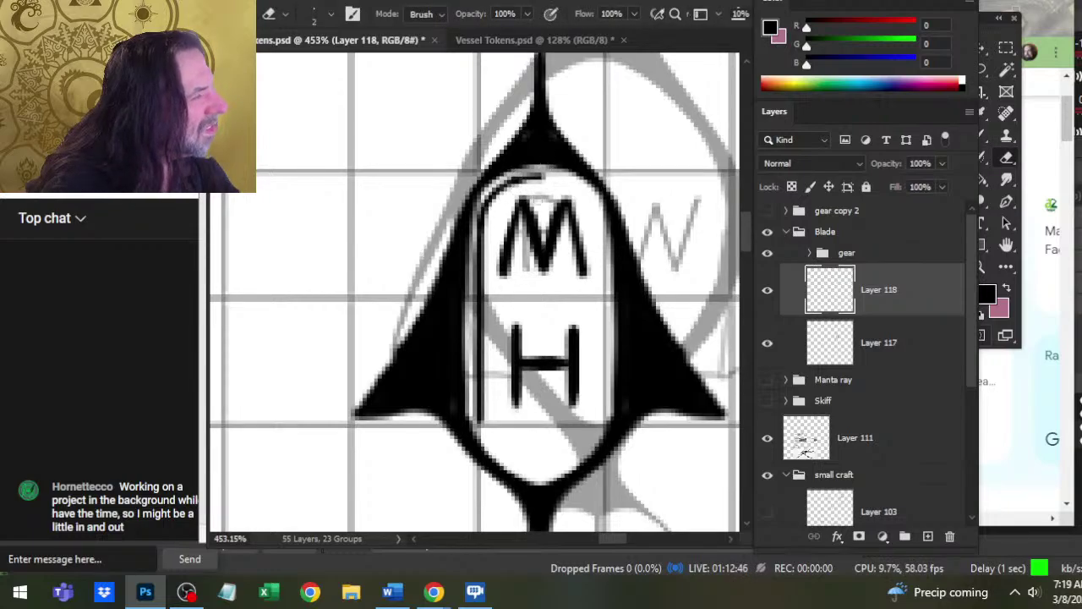
- Brush a curve from the bottom of the vertical line inward along the lower hull wall, ending just short of the centreline
key(b)
drag(480, 421, 510, 457)
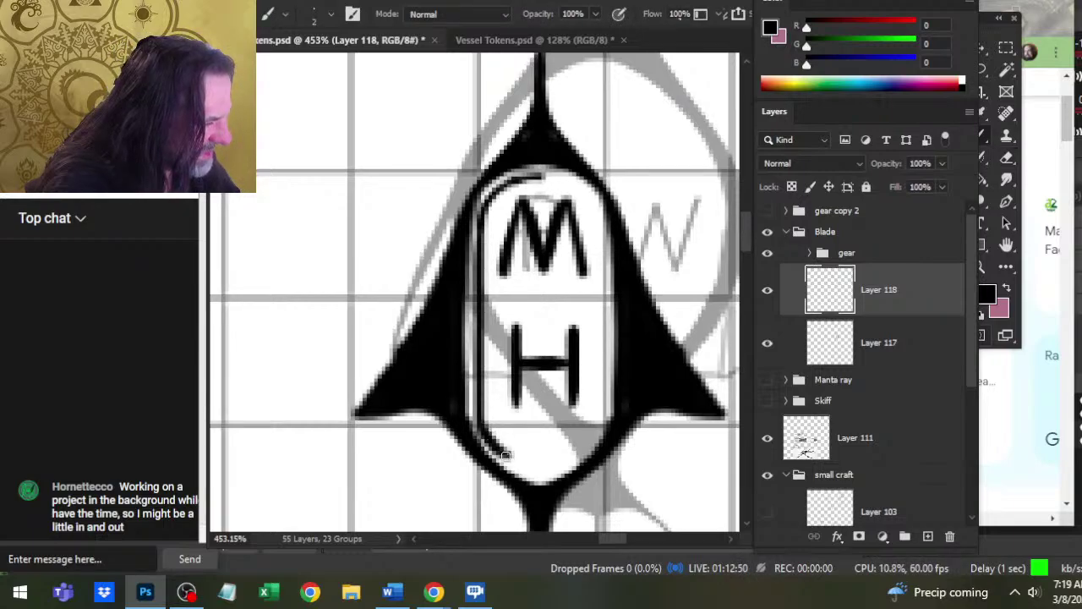
key(e)
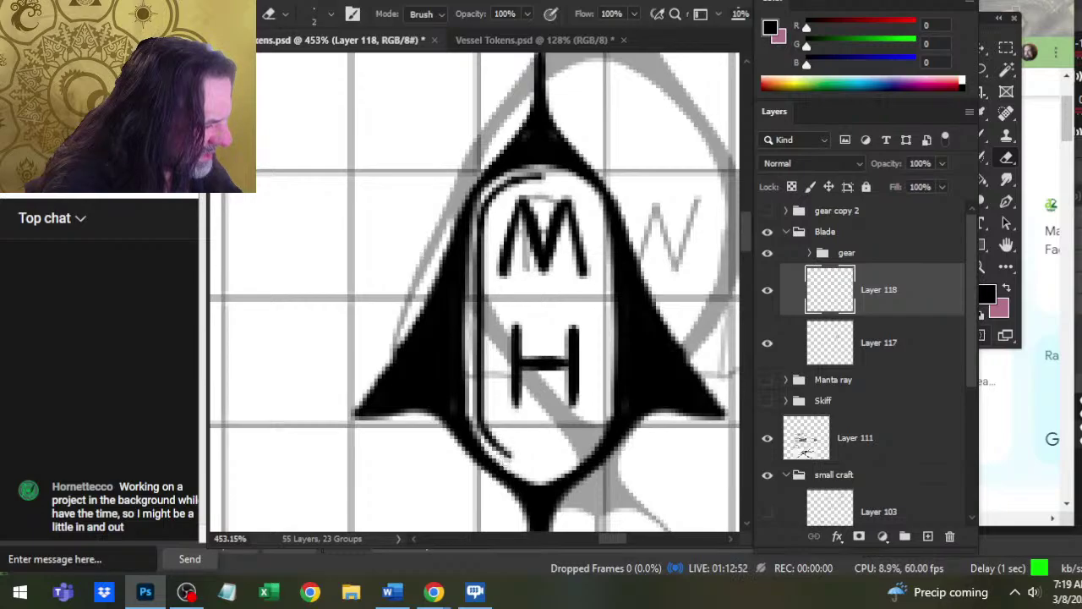
key(b)
drag(499, 444, 536, 460)
key(e)
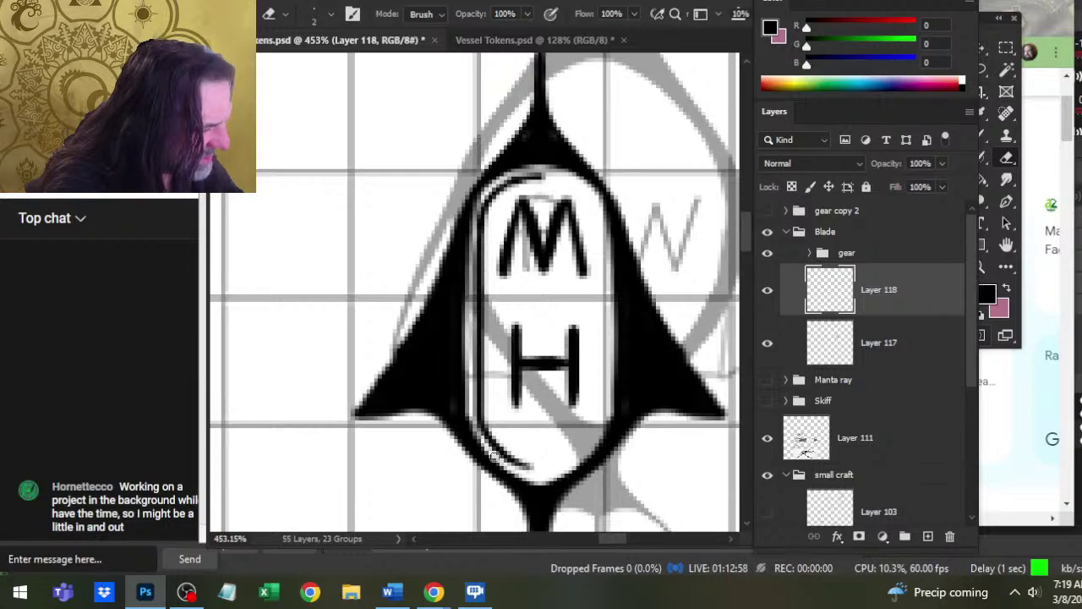
- Rework the inner line's lower curve with brush and eraser, smoothing the bend where it leaves the vertical line
key(b)
mouse_move(478, 424)
mouse_down()
mouse_move(512, 465)
mouse_move(502, 463)
mouse_up()
key(e)
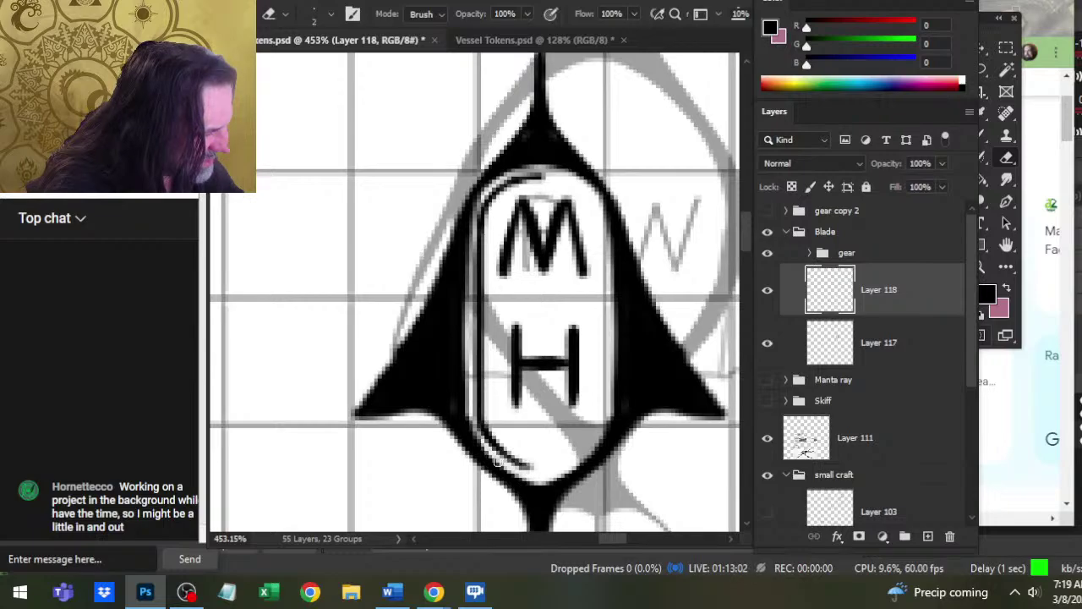
key(b)
drag(479, 426, 519, 463)
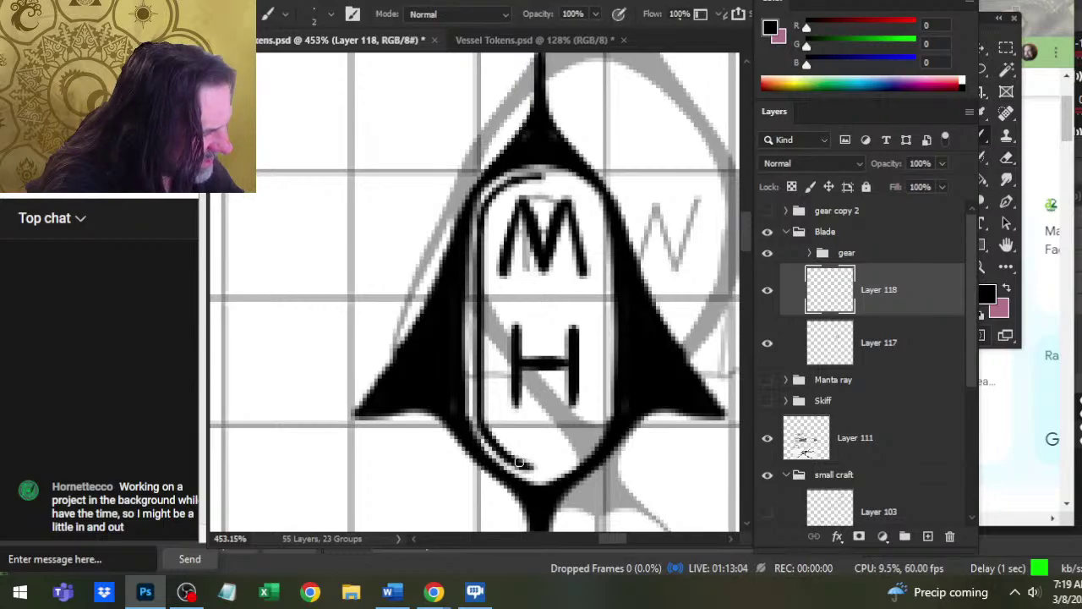
key(e)
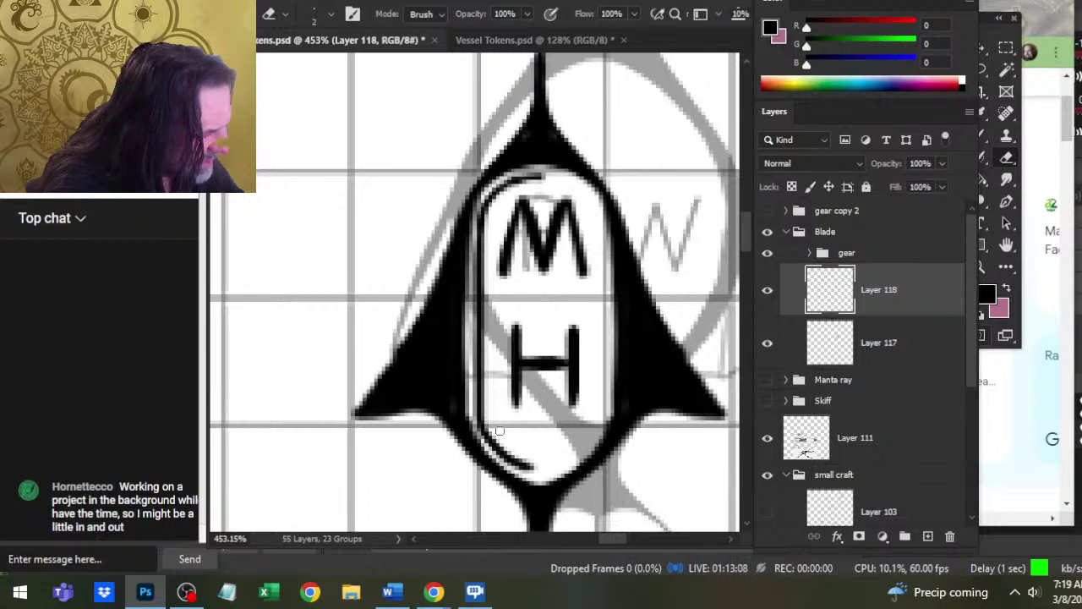
key(b)
drag(479, 422, 485, 427)
key(e)
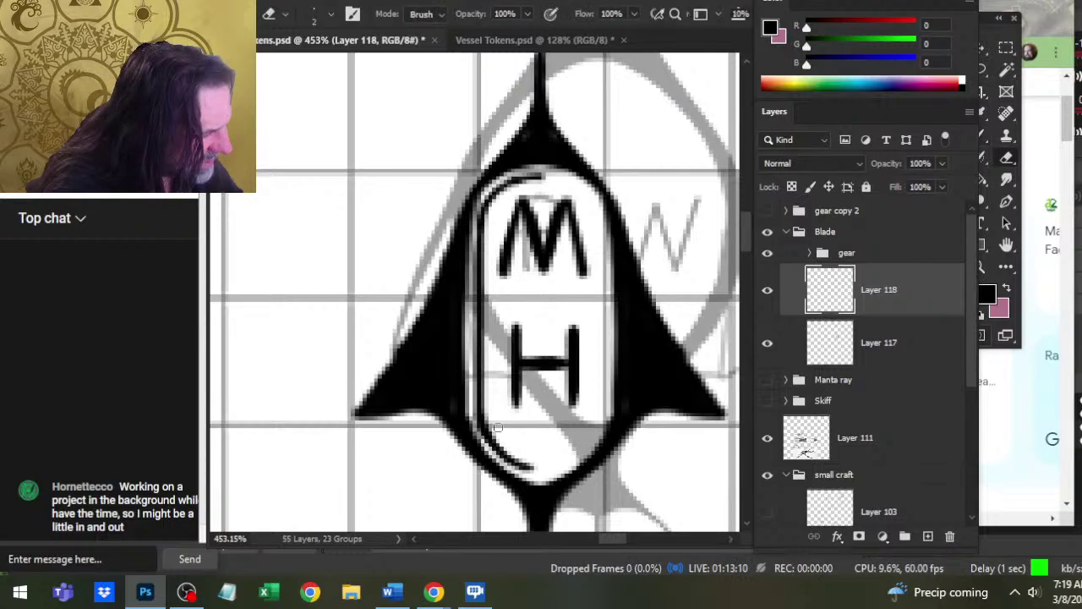
- Rebrush the lower curve down to its end just short of the centreline, and trim its edges with the eraser
key(b)
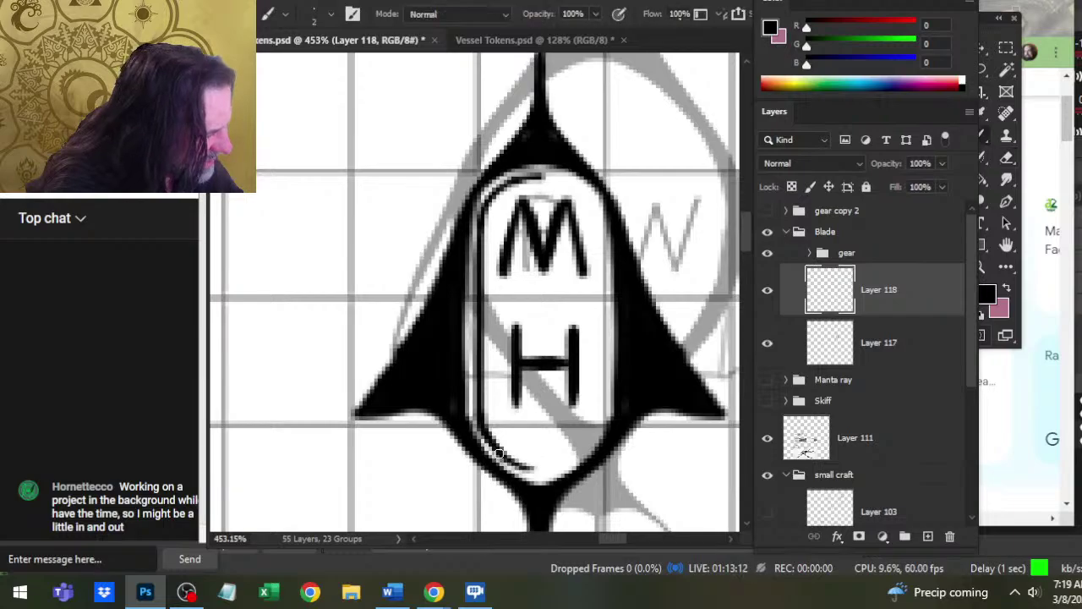
mouse_move(531, 464)
mouse_down()
mouse_move(501, 473)
mouse_move(535, 473)
mouse_up()
key(e)
key(b)
drag(487, 431, 528, 468)
key(e)
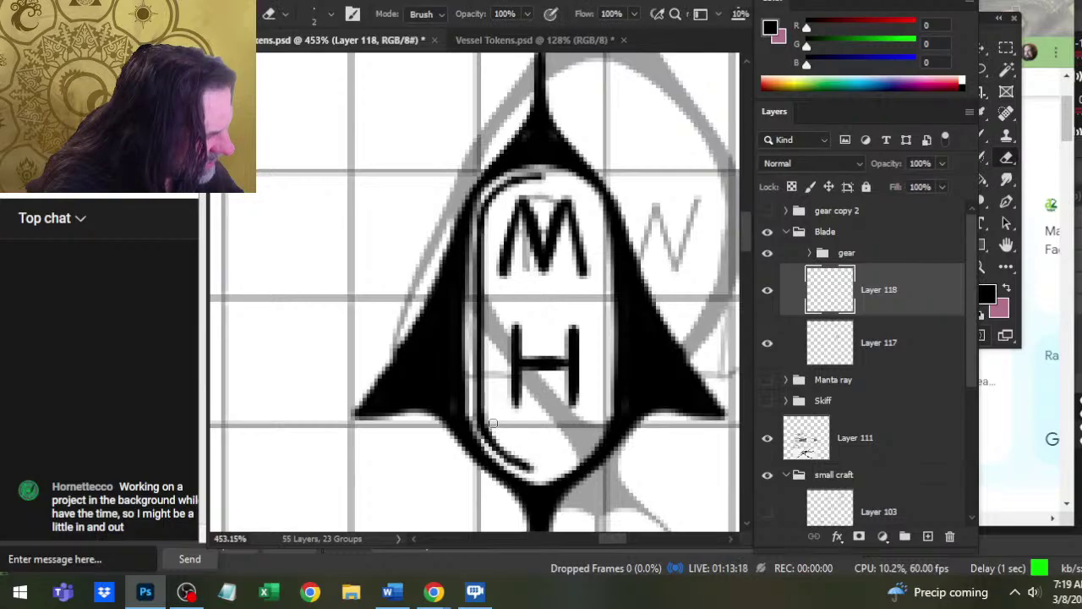
key(b)
drag(482, 430, 529, 467)
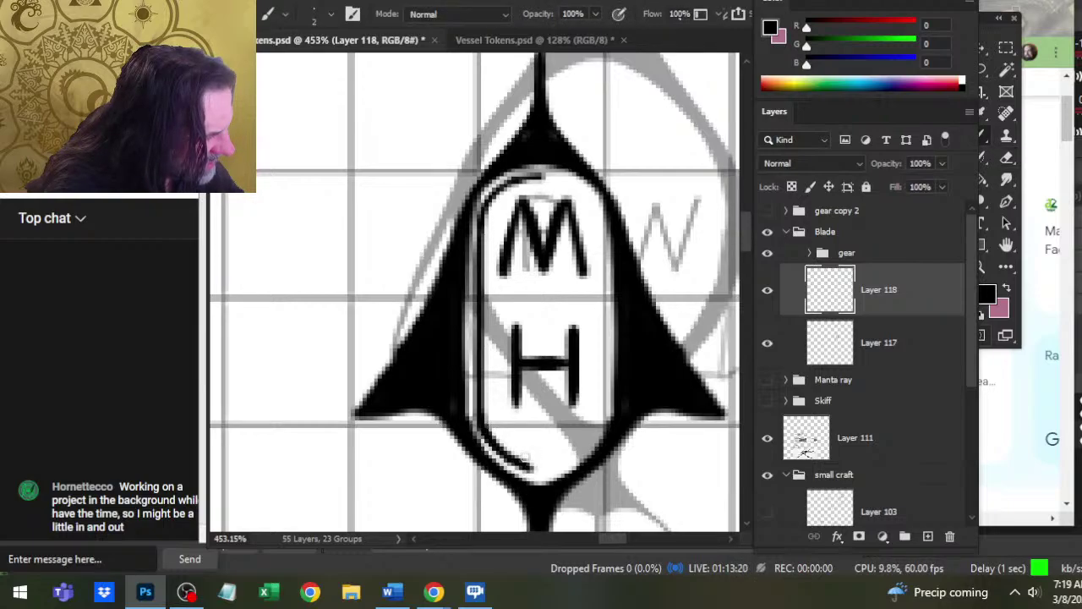
key(e)
drag(493, 460, 534, 470)
key(b)
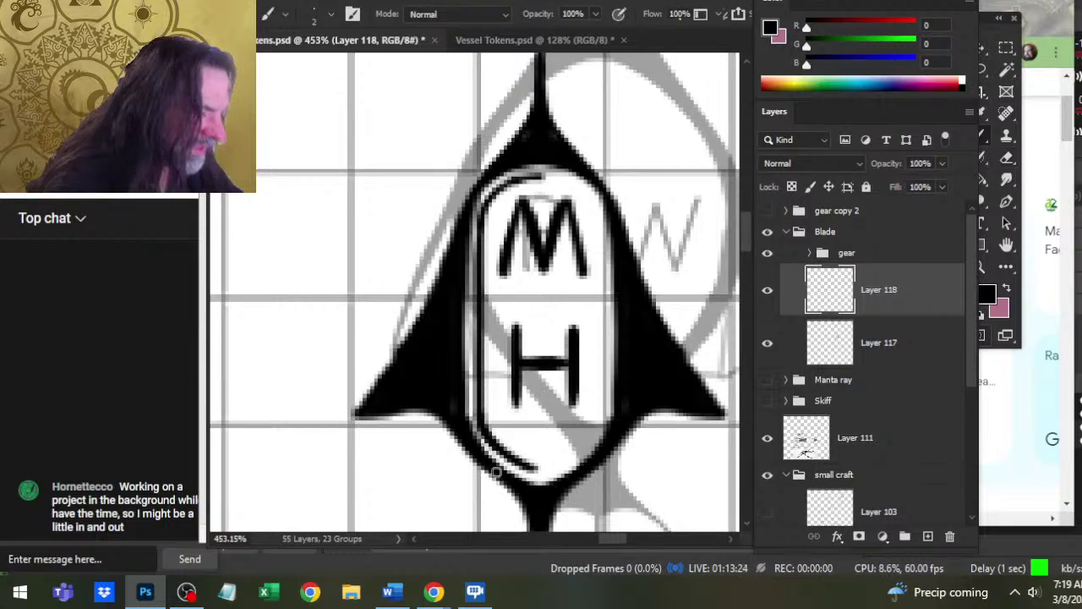
key(e)
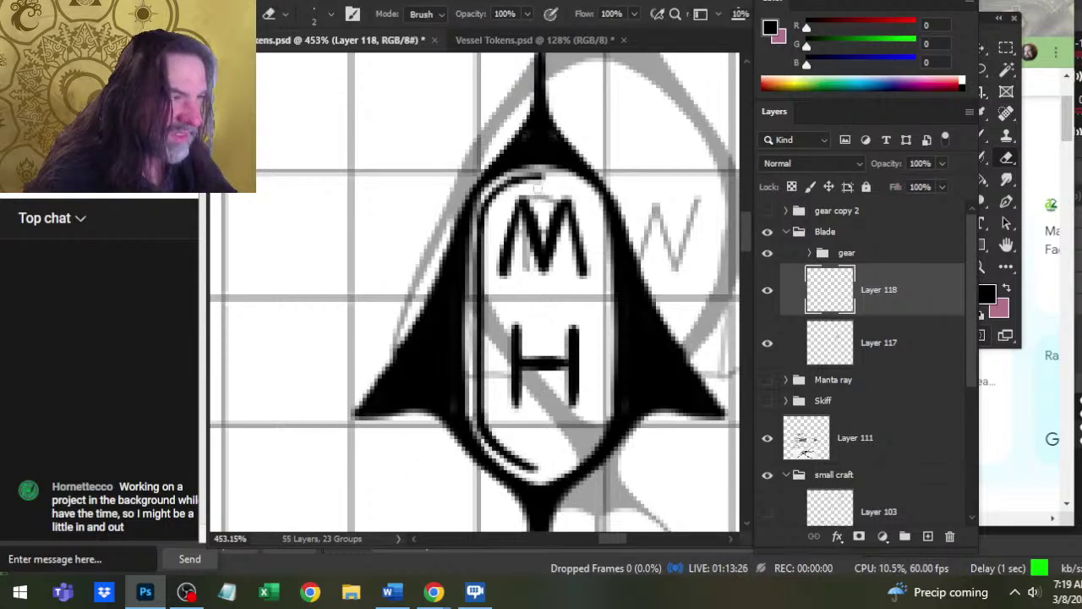
- Duplicate Layer 118 and flip the copy horizontally
right_click(882, 307)
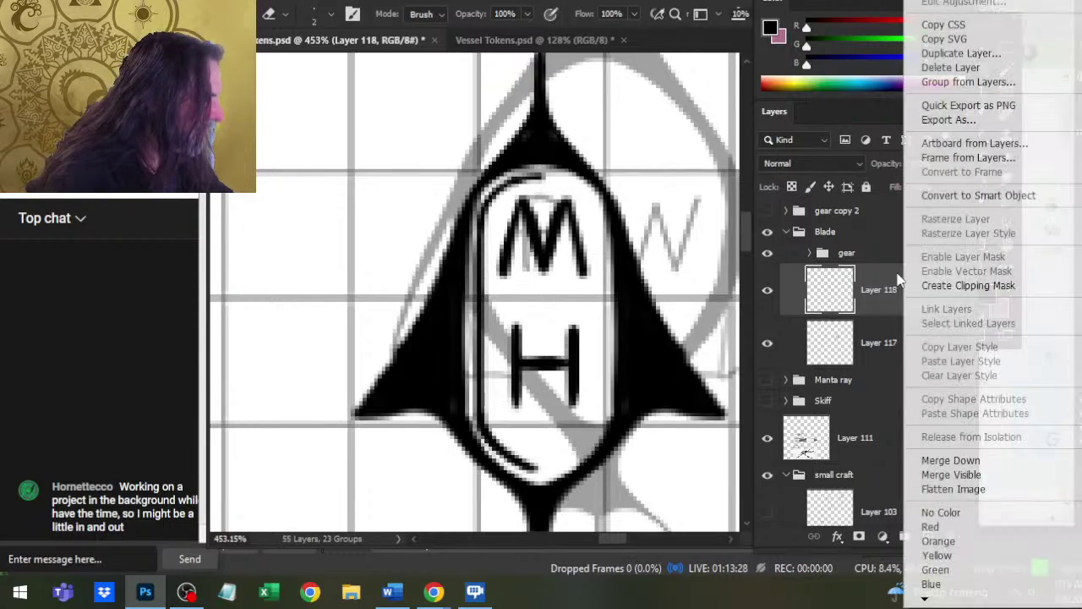
click(942, 48)
key(Return)
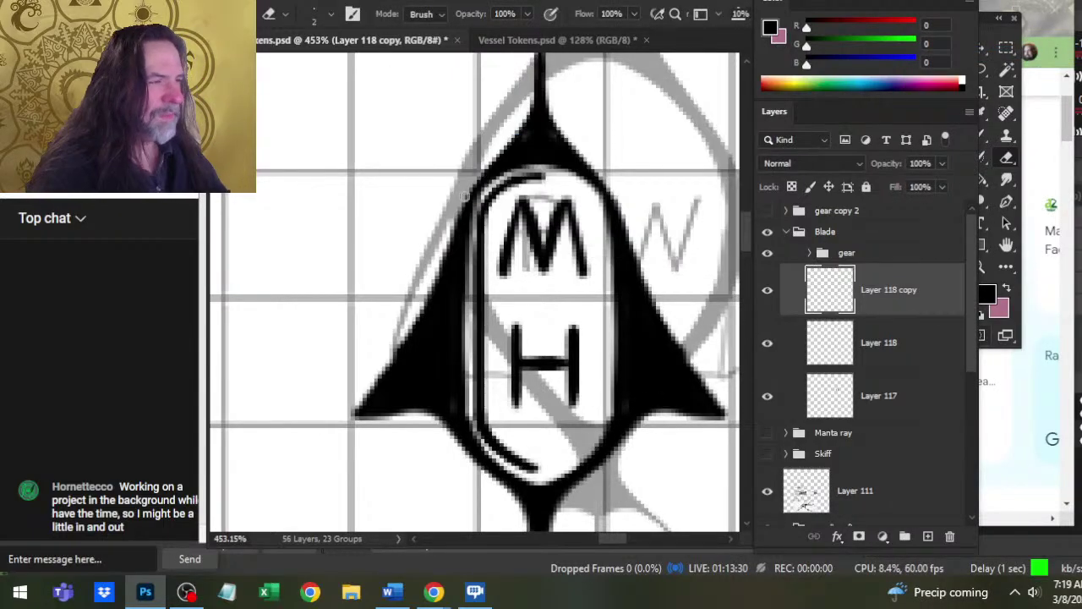
right_click(465, 195)
click(572, 347)
right_click(514, 265)
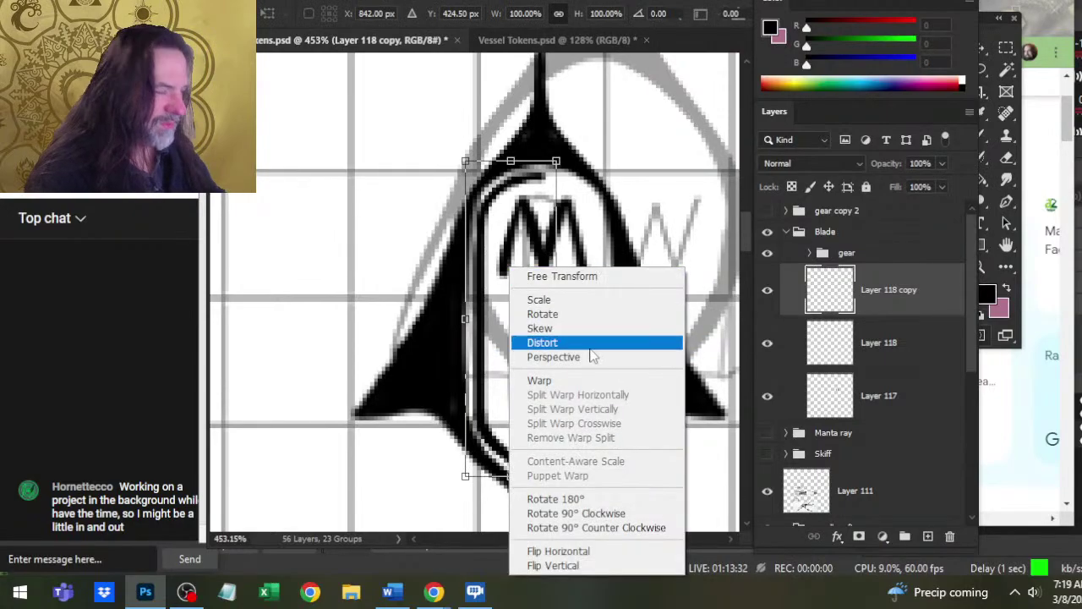
click(604, 553)
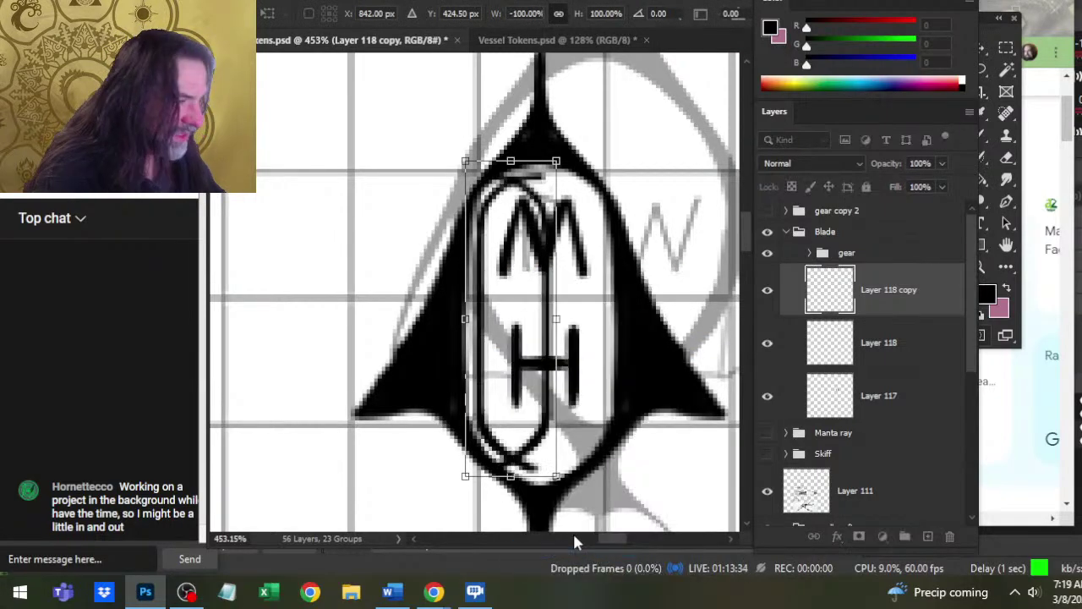
key(Return)
- Nudge the flipped copy right so it mirrors the original inner line across the ship's centreline
key(Right)
key(Right)
key(Right)
key(Right)
key(Right)
key(Right)
key(Right)
key(Right)
key(Right)
key(Right)
key(Right)
key(Right)
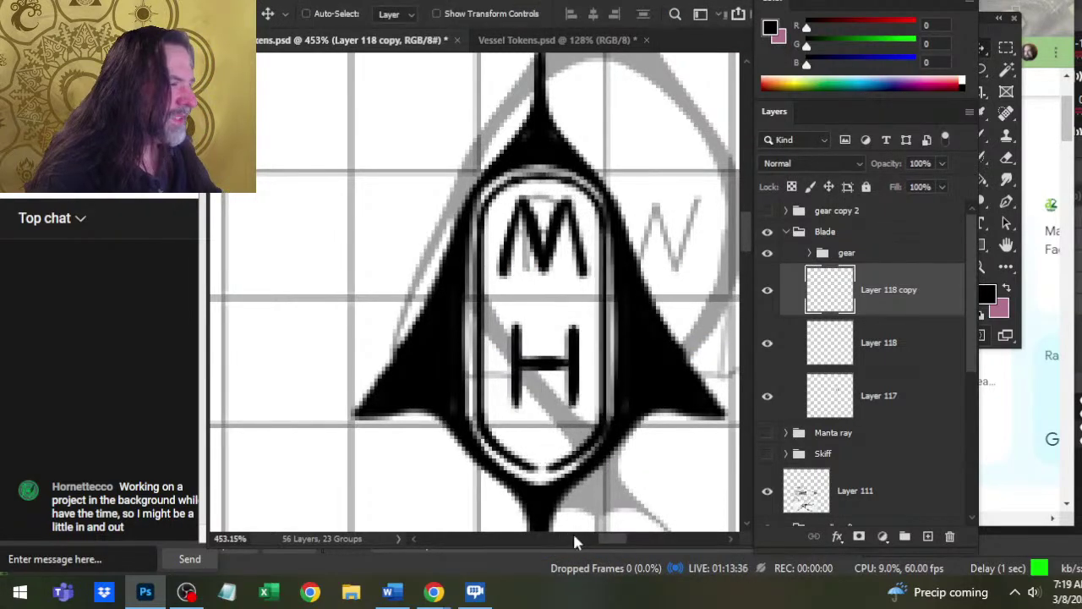
key(Left)
key(Left)
key(Right)
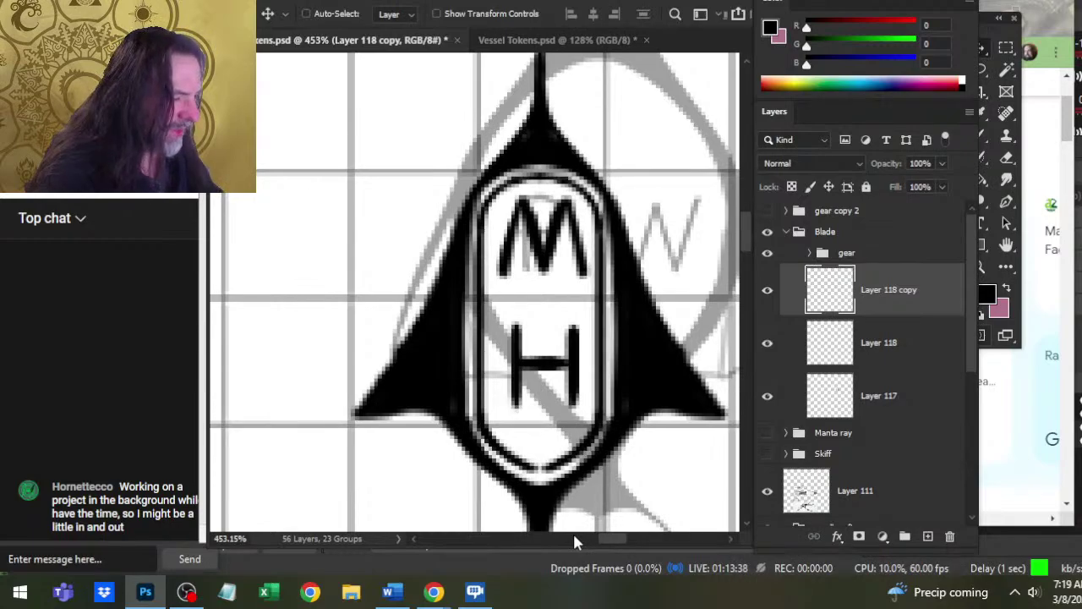
key(Left)
key(Right)
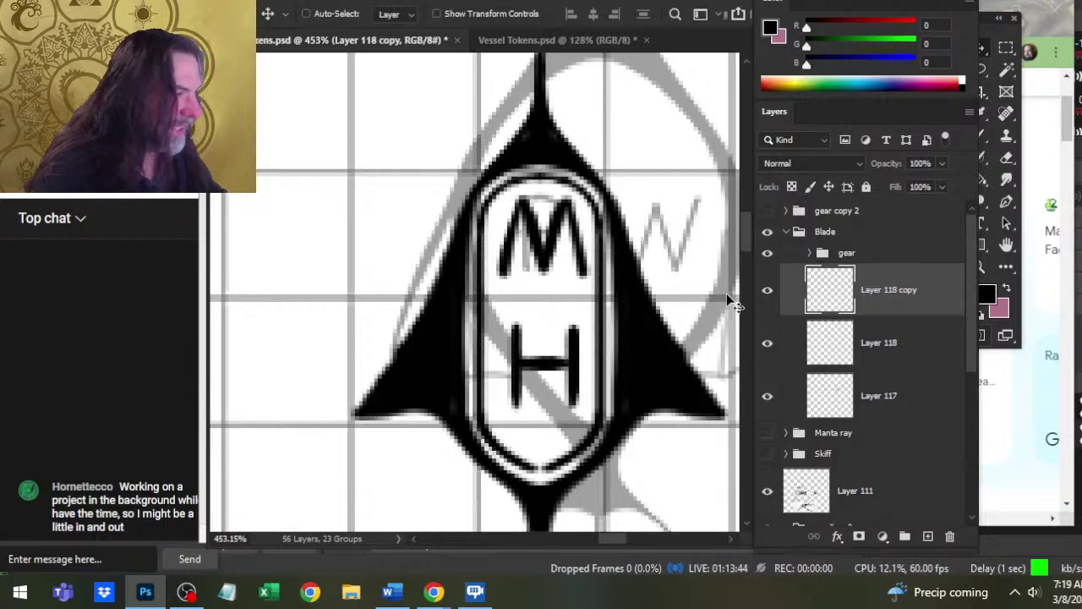
- Brush the gap at the bottom of the inner outline closed, and merge the flipped copy down into Layer 118
key(b)
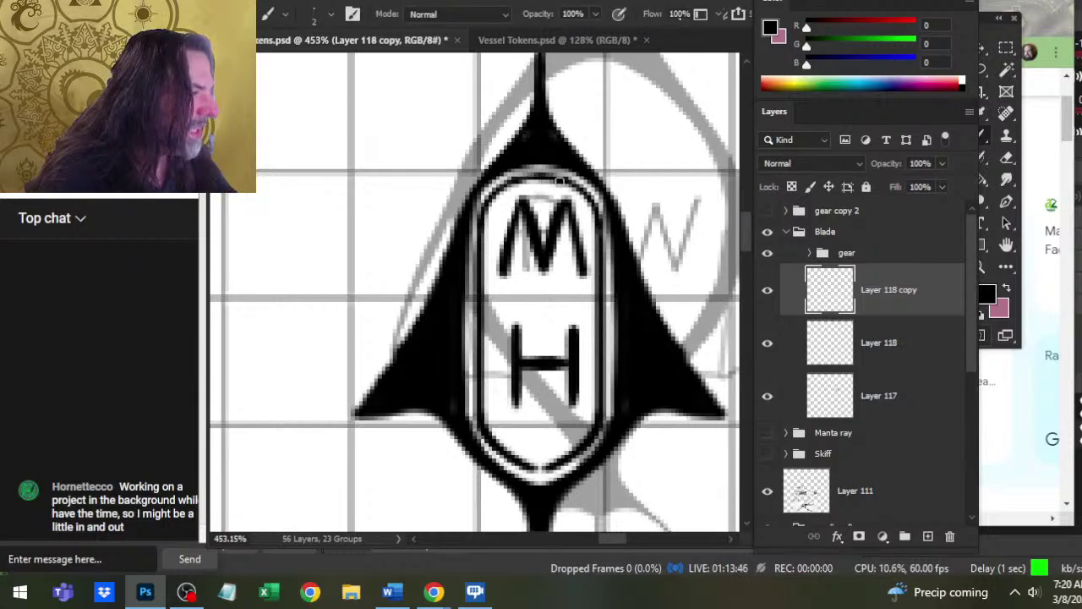
key(e)
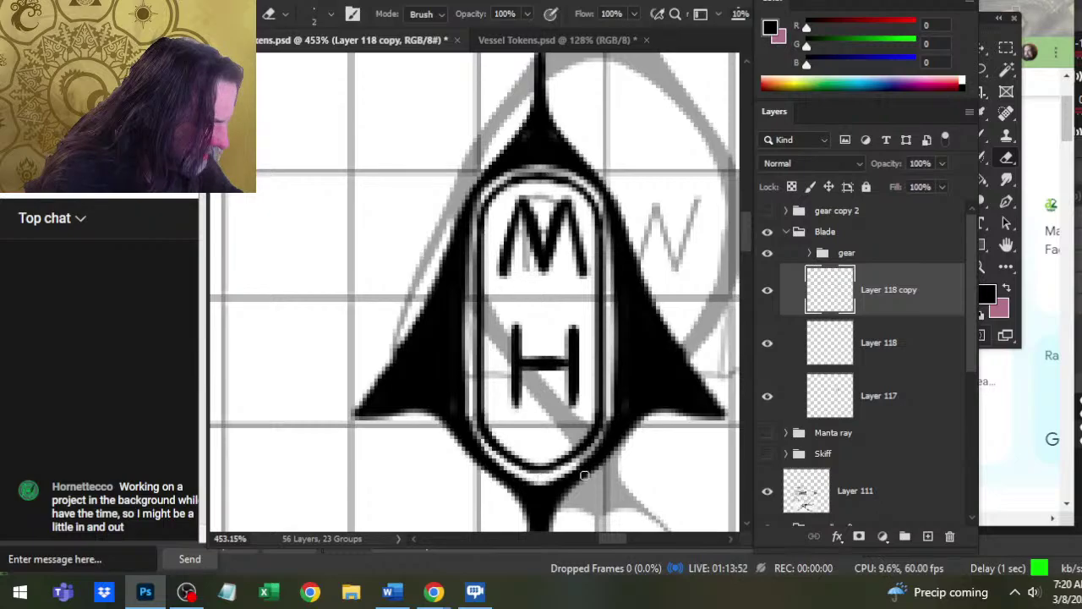
key(v)
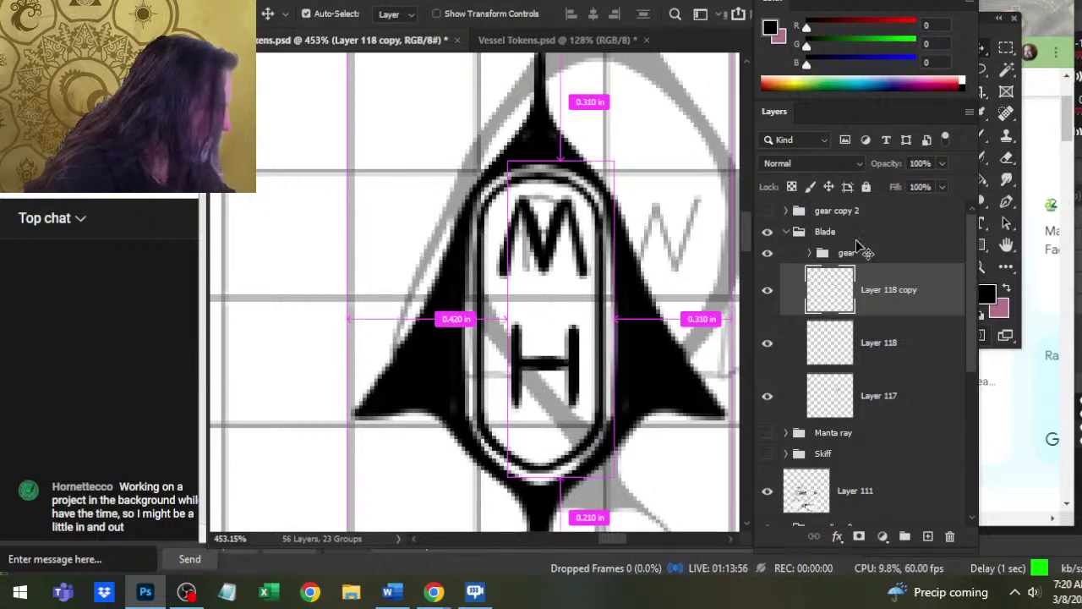
right_click(903, 301)
click(935, 460)
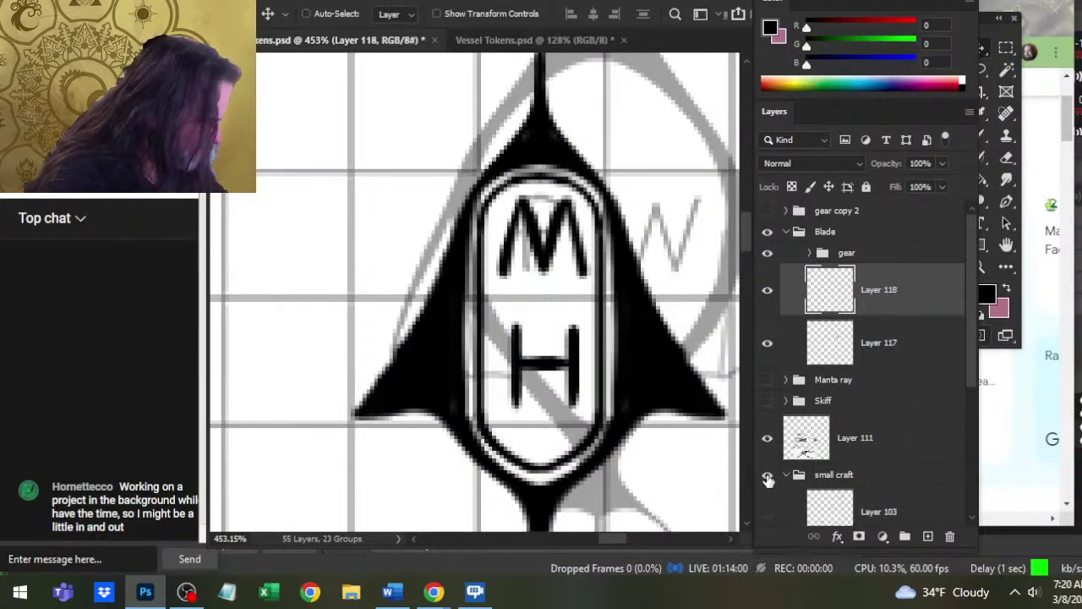
- Hide the blade group inside the small craft group
drag(973, 338, 972, 433)
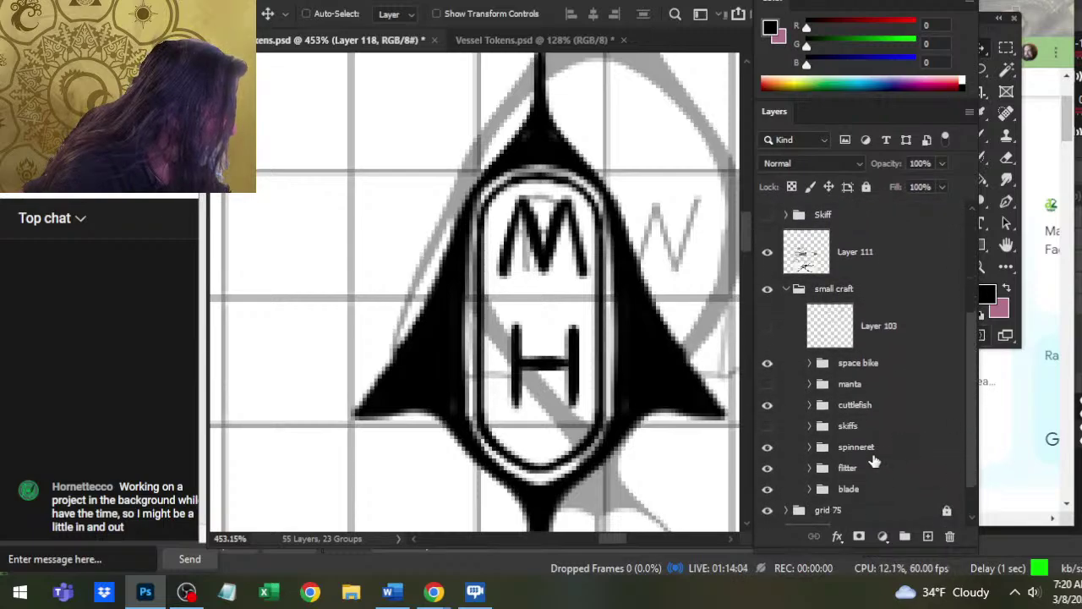
click(767, 489)
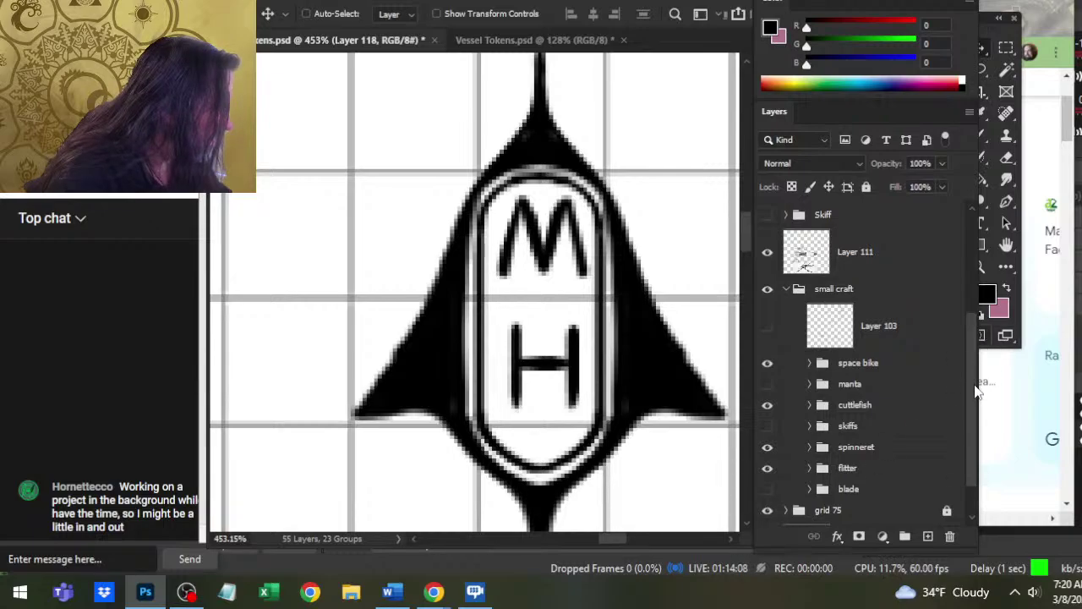
- On Layer 117, touch up the lower inner edge of the black hull with eraser and brush
drag(979, 393, 972, 307)
click(900, 308)
key(e)
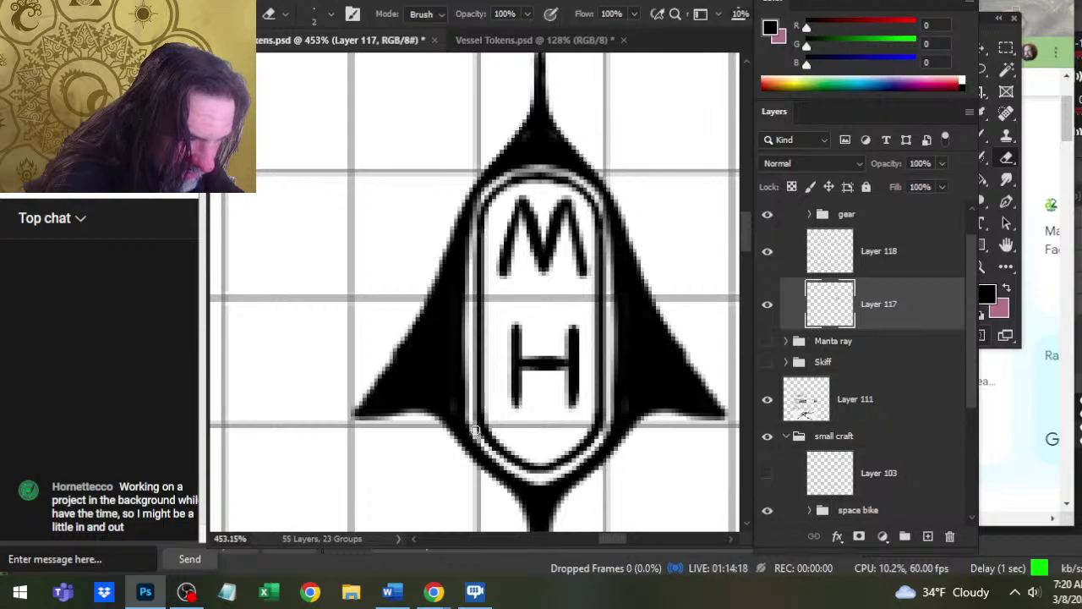
key(b)
drag(520, 485, 546, 481)
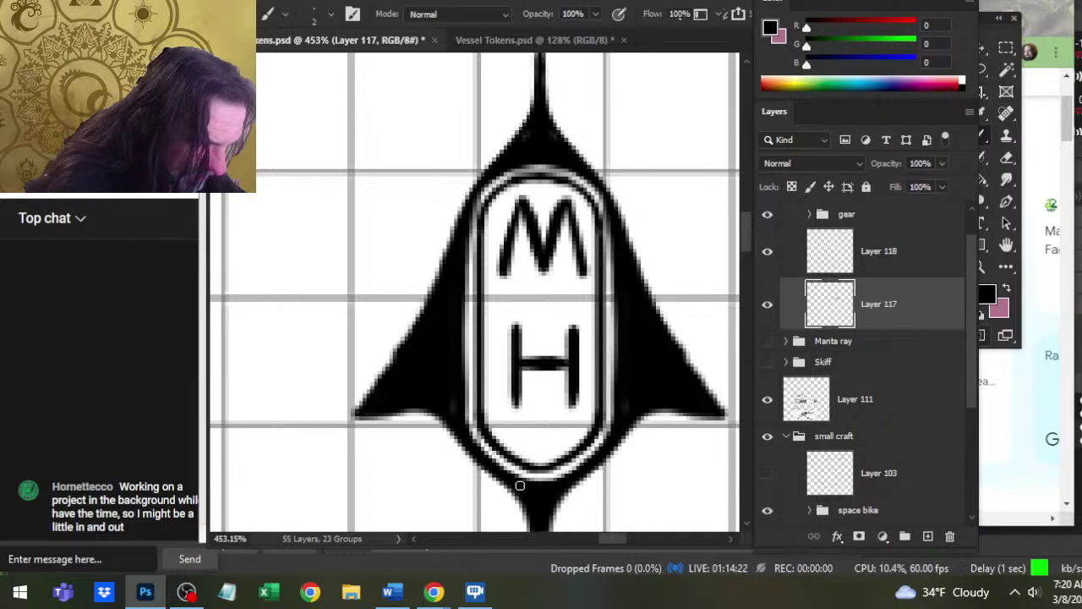
key(e)
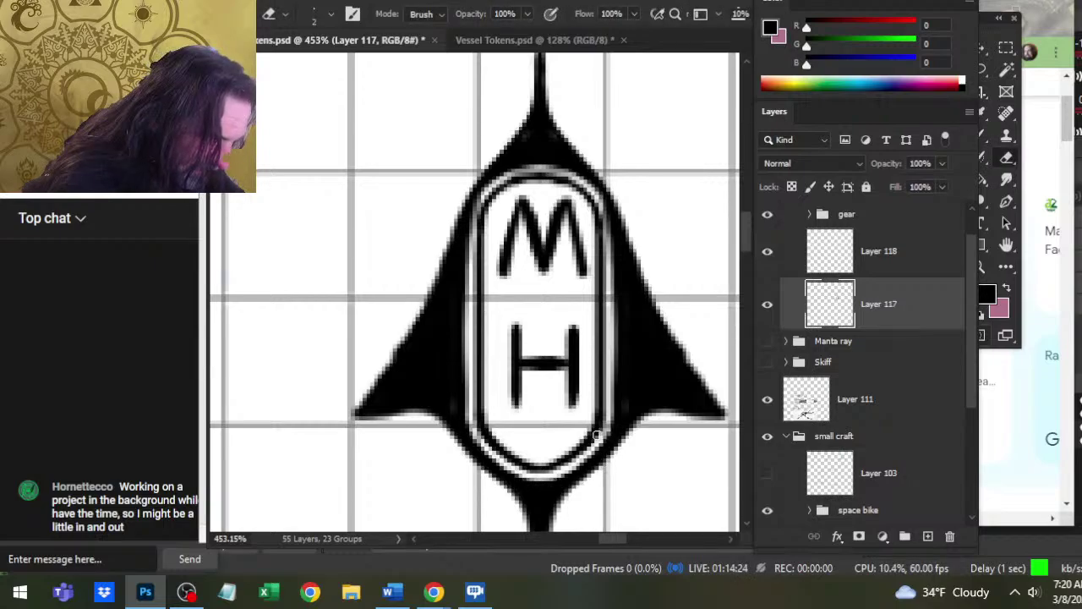
- Clean up the black hull's upper inner edge beside the M on Layer 117 with brush and eraser
key(b)
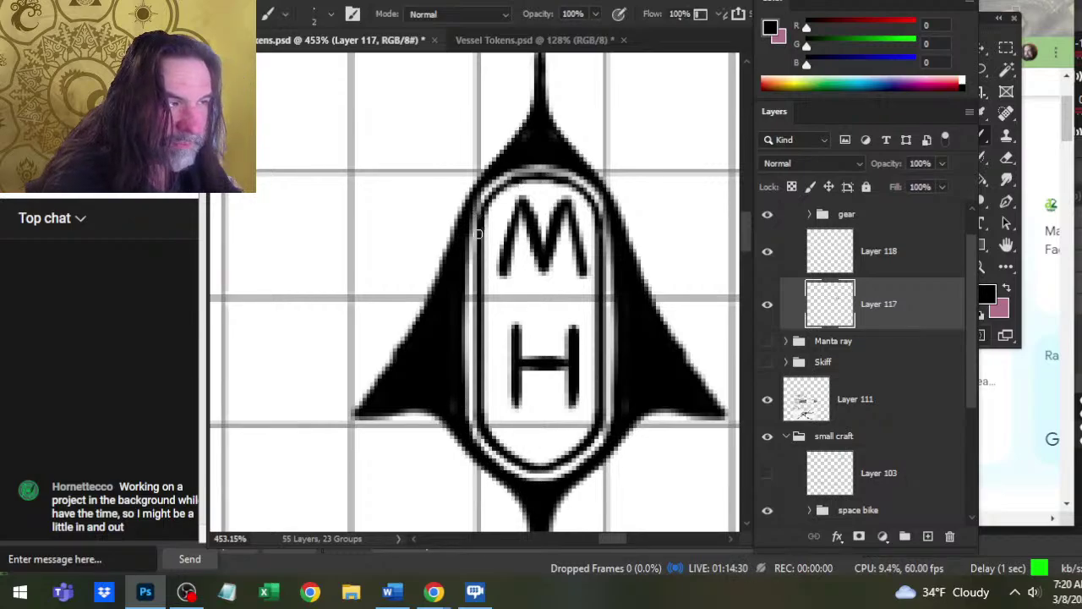
key(e)
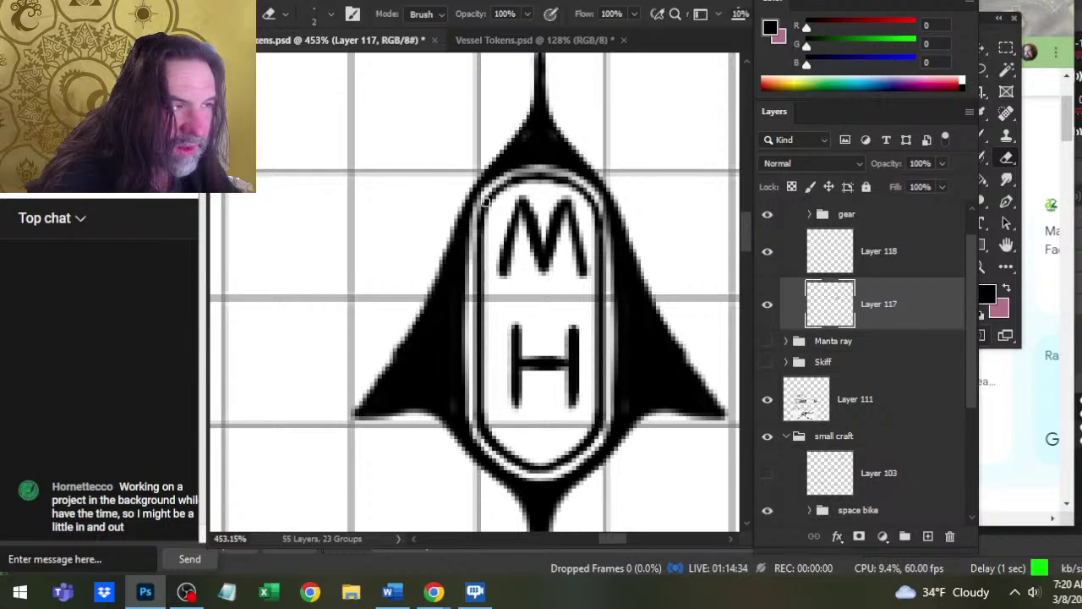
key(b)
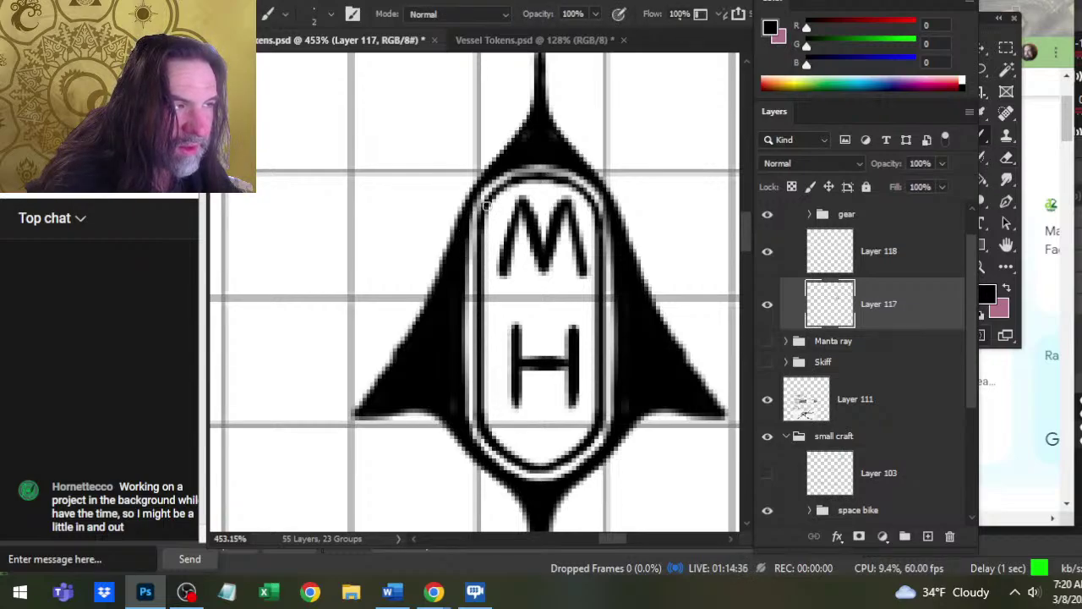
key(e)
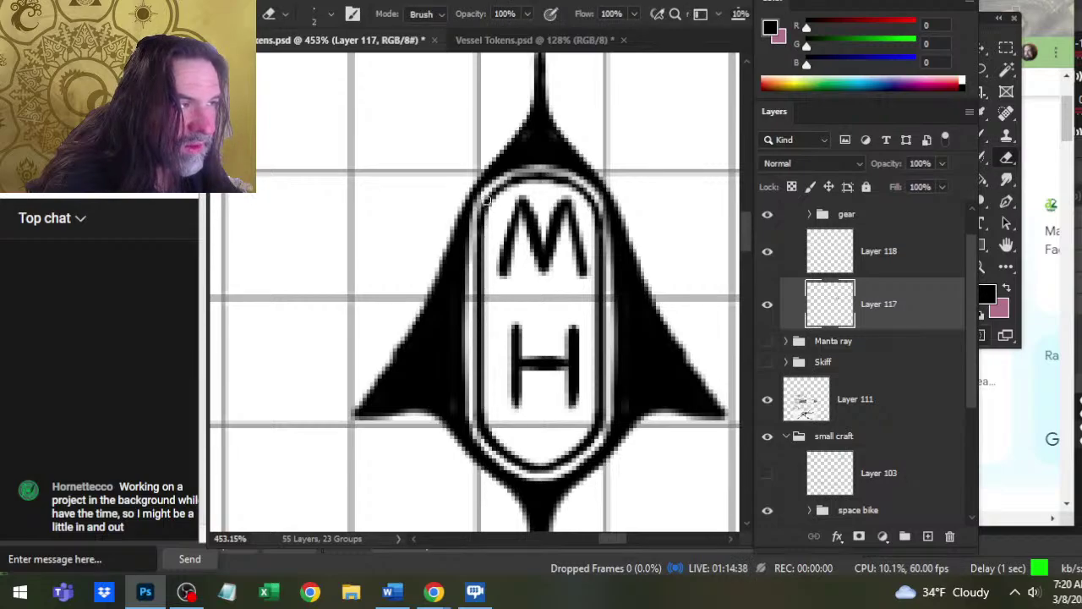
key(b)
key(ctrl)
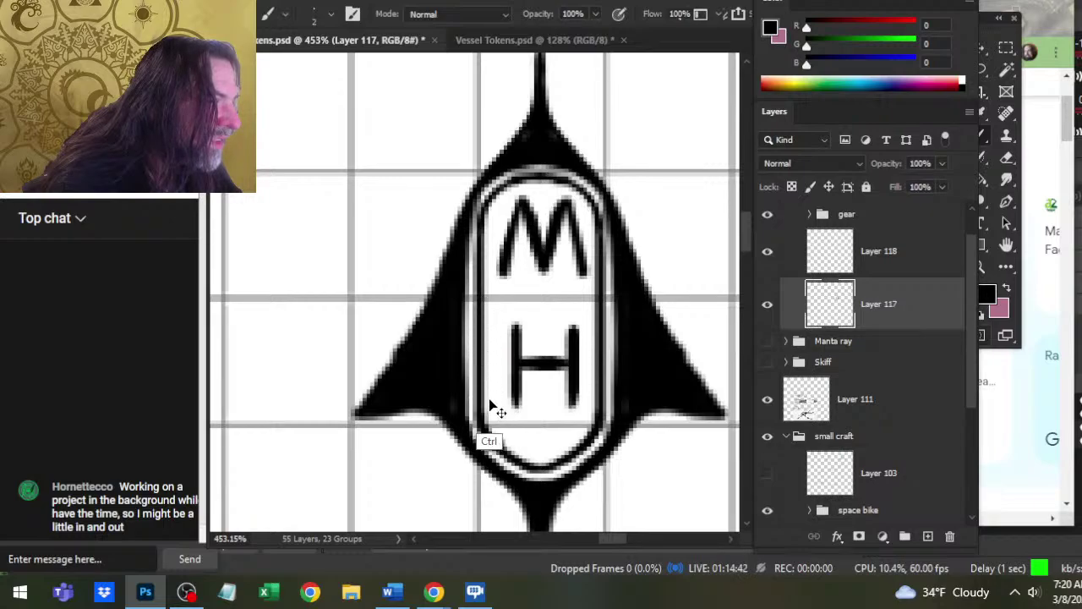
key(e)
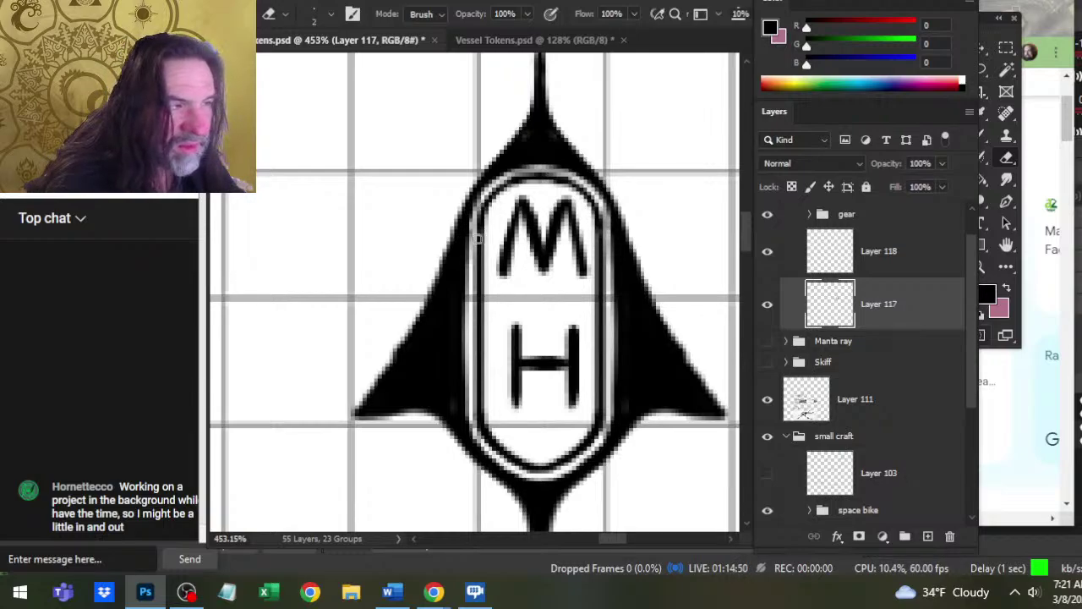
mouse_move(476, 239)
mouse_down()
mouse_move(464, 217)
mouse_move(466, 244)
mouse_move(480, 225)
mouse_up()
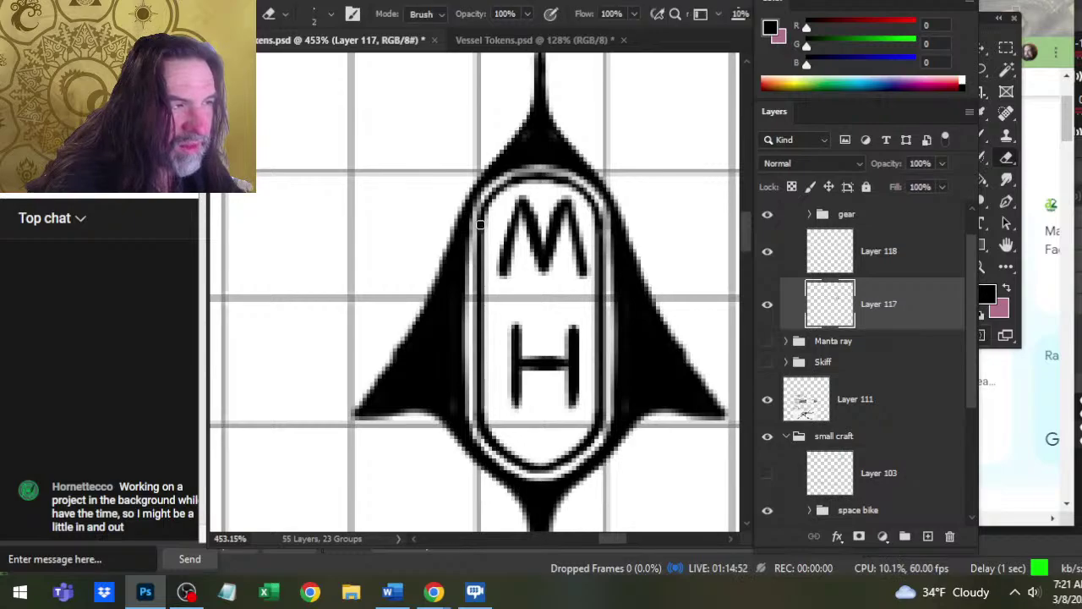
key(b)
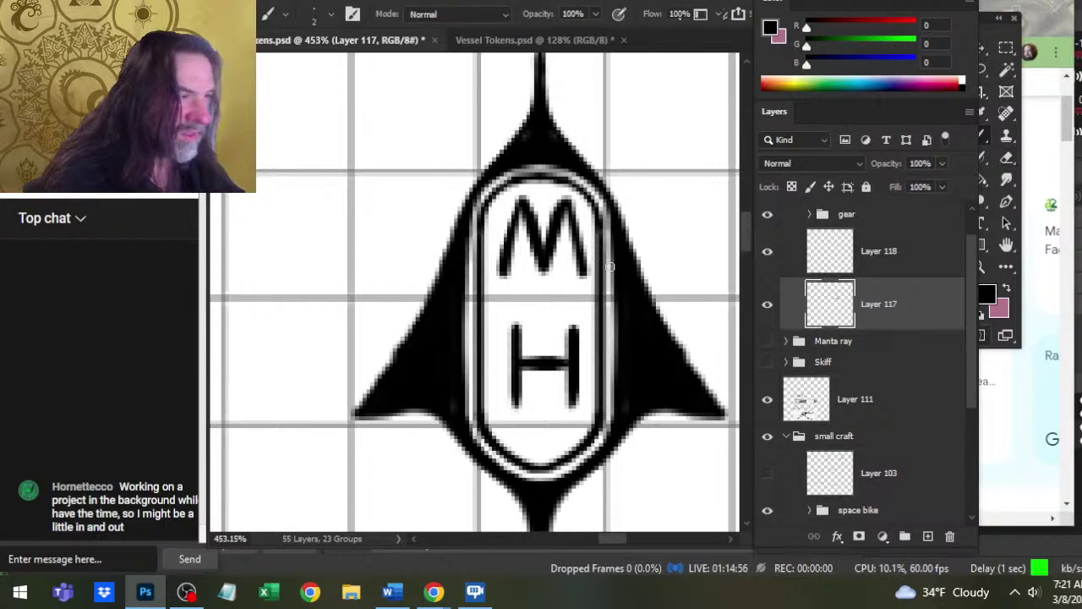
key(e)
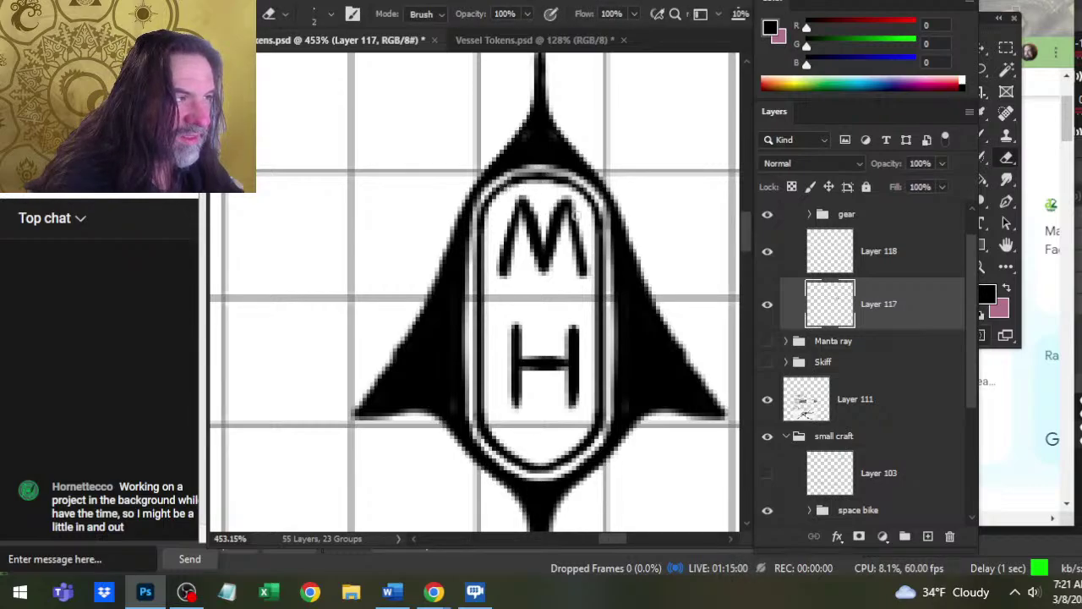
- Zoom out to examine the whole Blade token on the grid
key(z)
drag(586, 247, 406, 237)
key(space)
drag(618, 314, 526, 301)
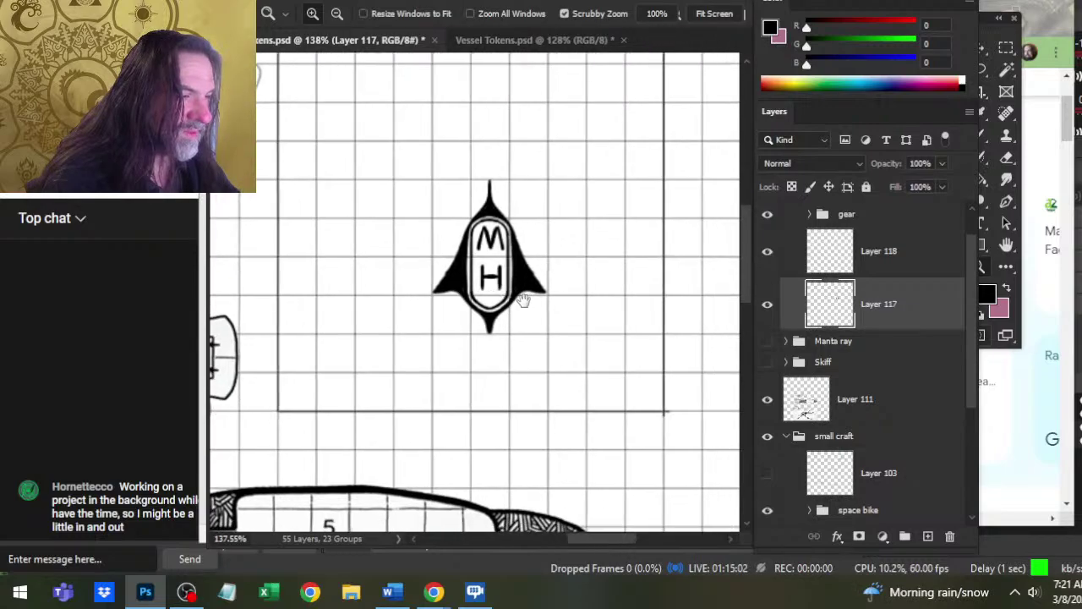
- On Layer 117, touch up the black hull with brush and eraser, trim its tail tip to a sharper point, and save the document
scroll(526, 298, up, 3)
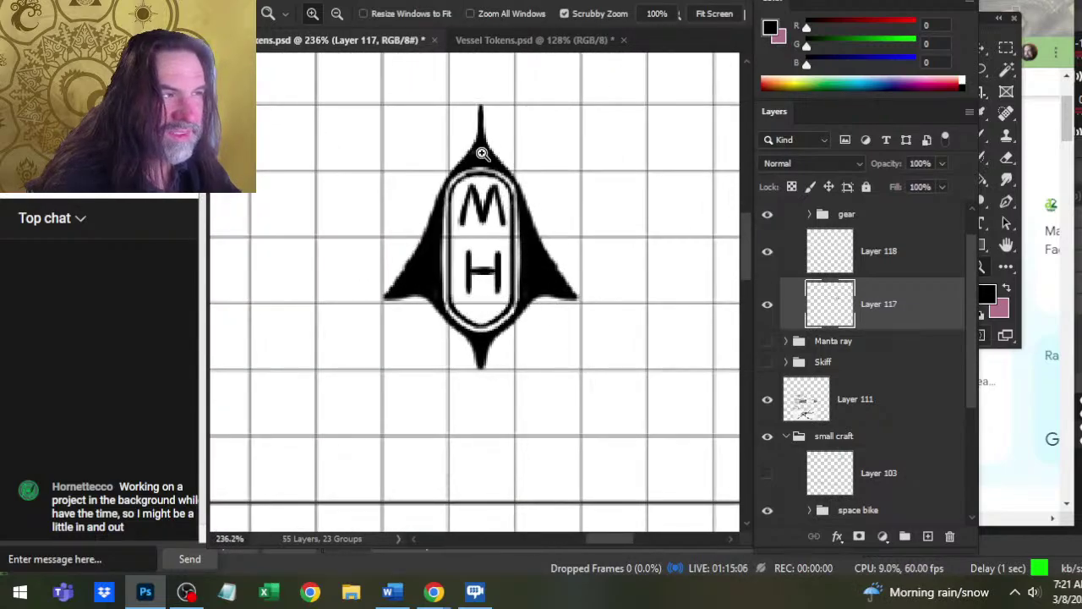
scroll(485, 135, up, 2)
key(b)
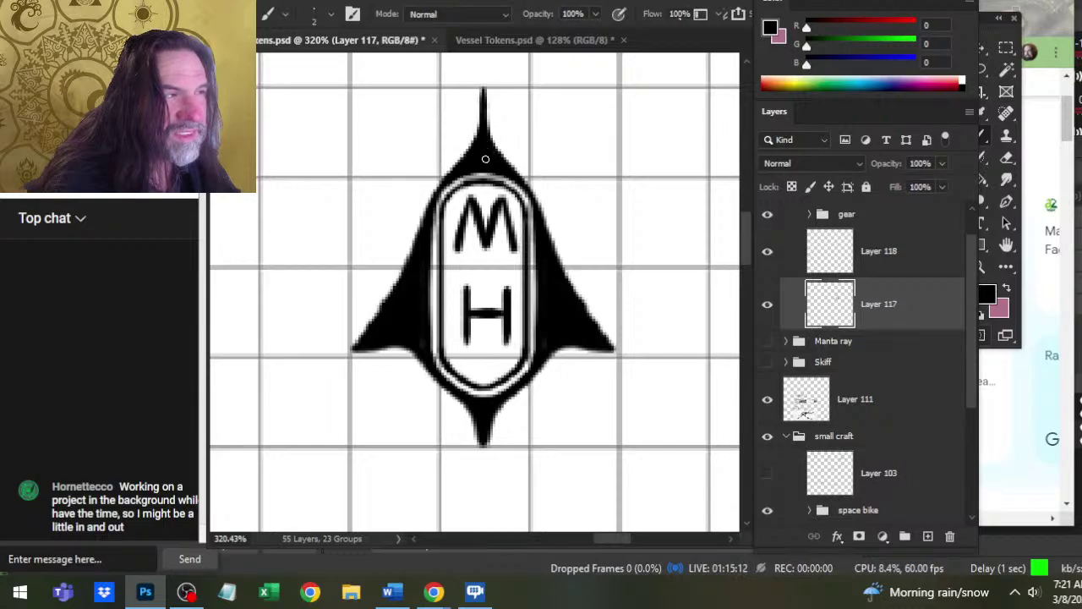
key(e)
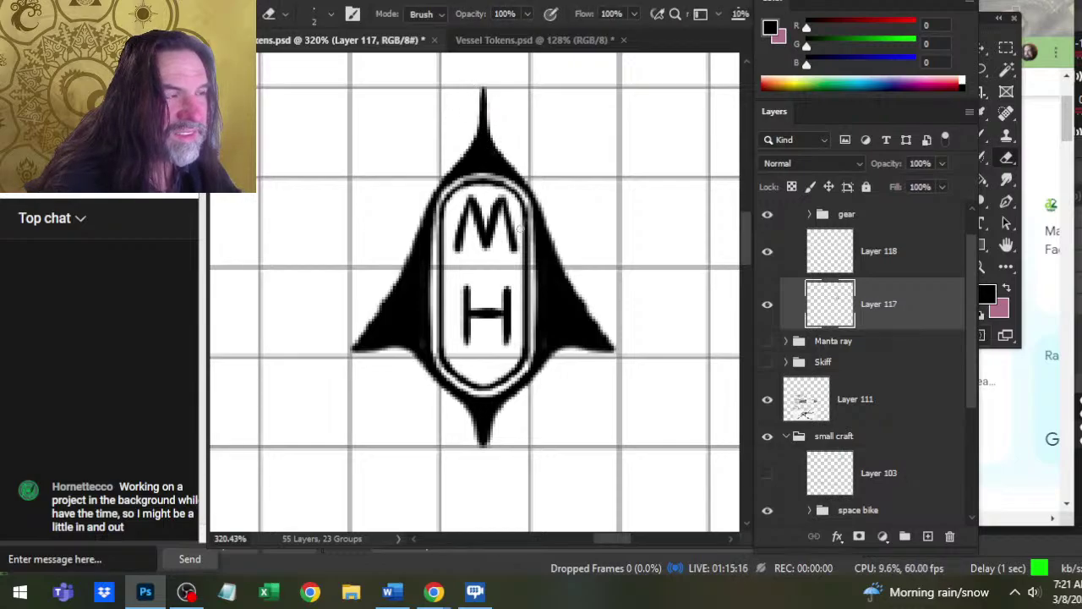
key(z)
drag(535, 245, 493, 251)
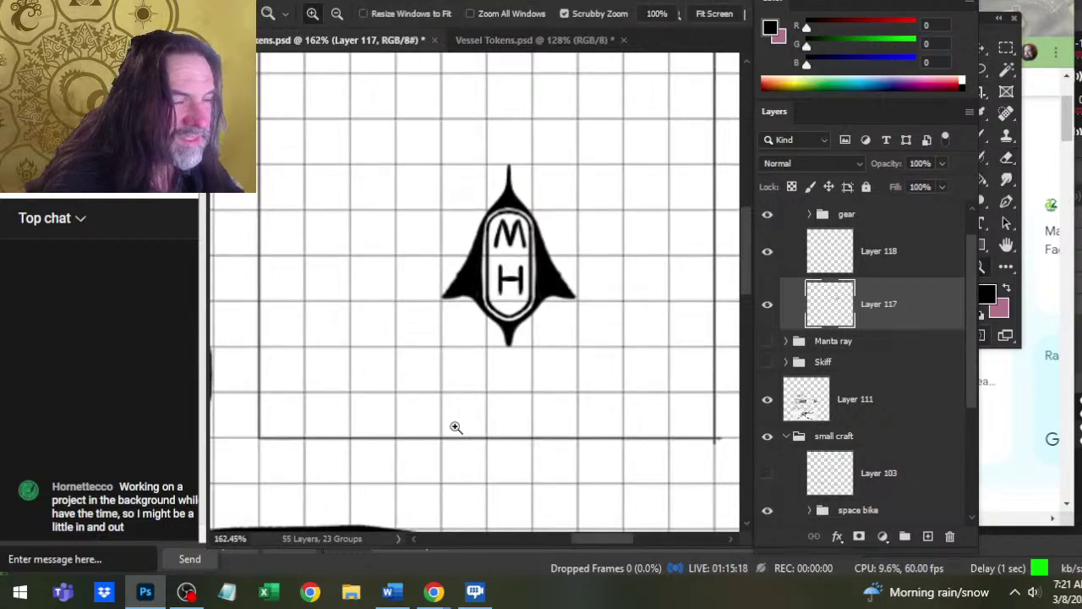
scroll(513, 357, up, 3)
key(e)
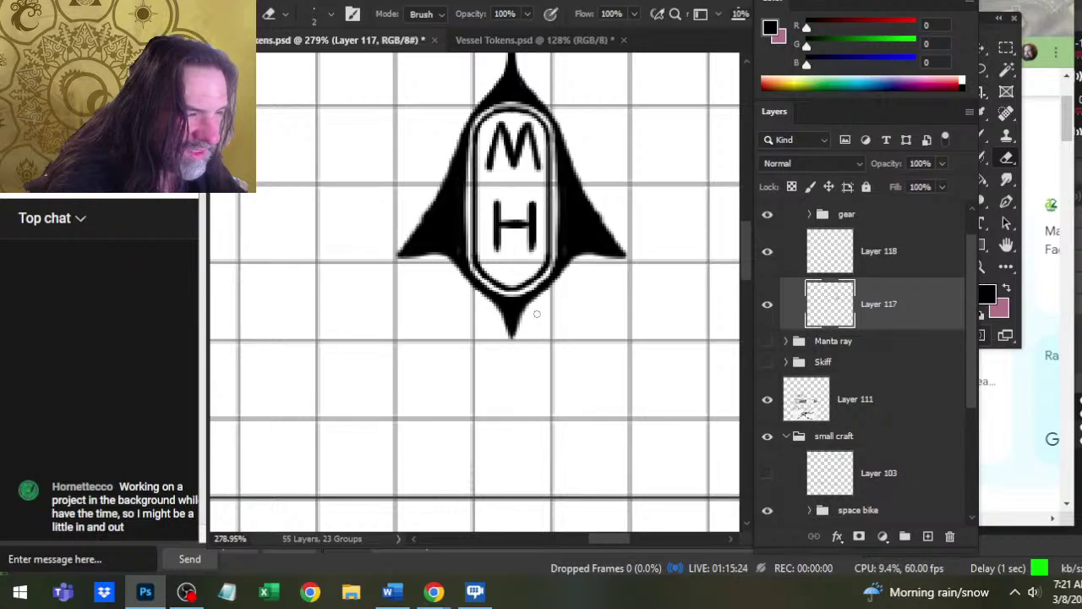
key(z)
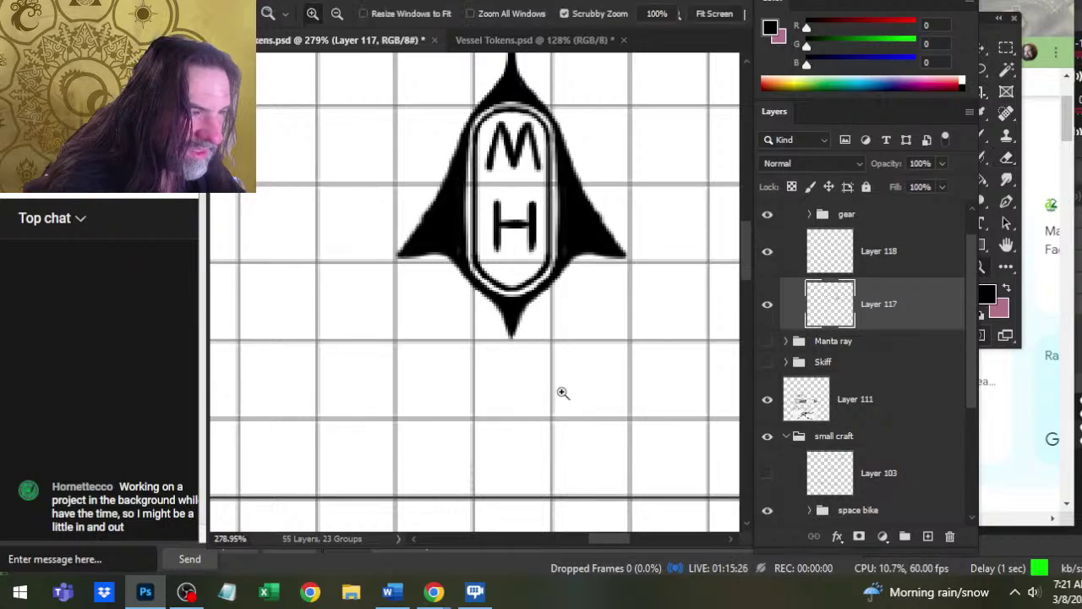
drag(561, 389, 493, 403)
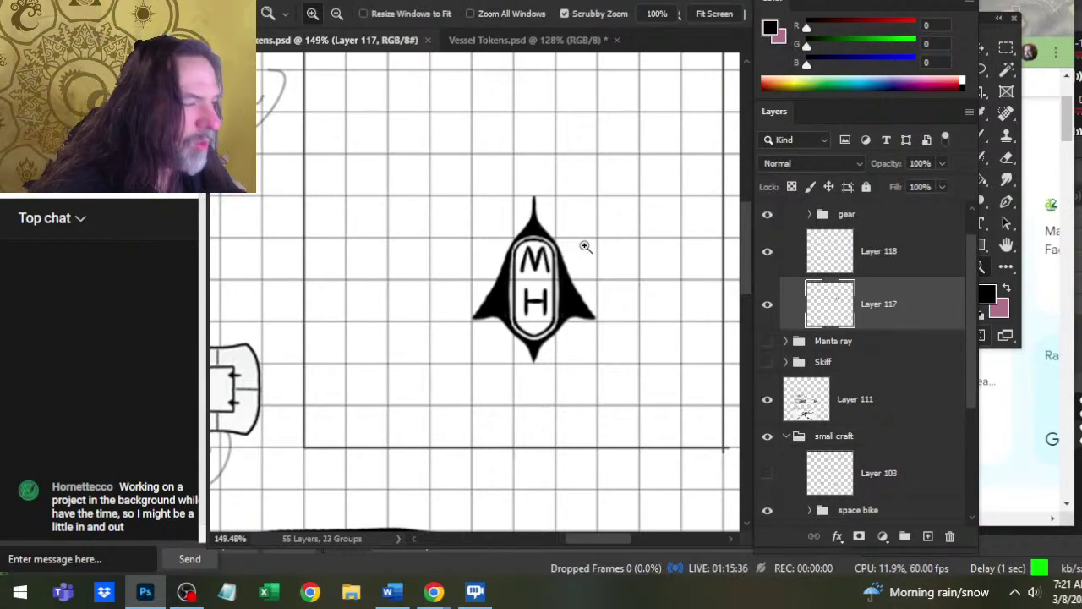
- Examine the Blade token on the grid and check the Blade's size and space in the Word document's Craft table
drag(554, 282, 499, 279)
key(e)
key(z)
drag(618, 349, 457, 343)
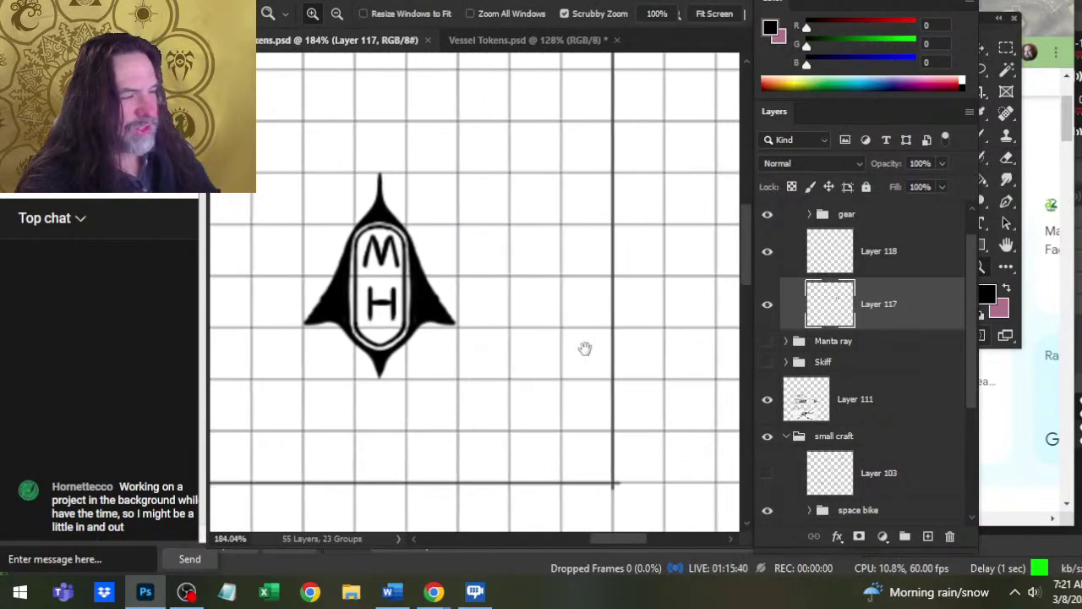
drag(585, 348, 536, 348)
drag(464, 284, 551, 278)
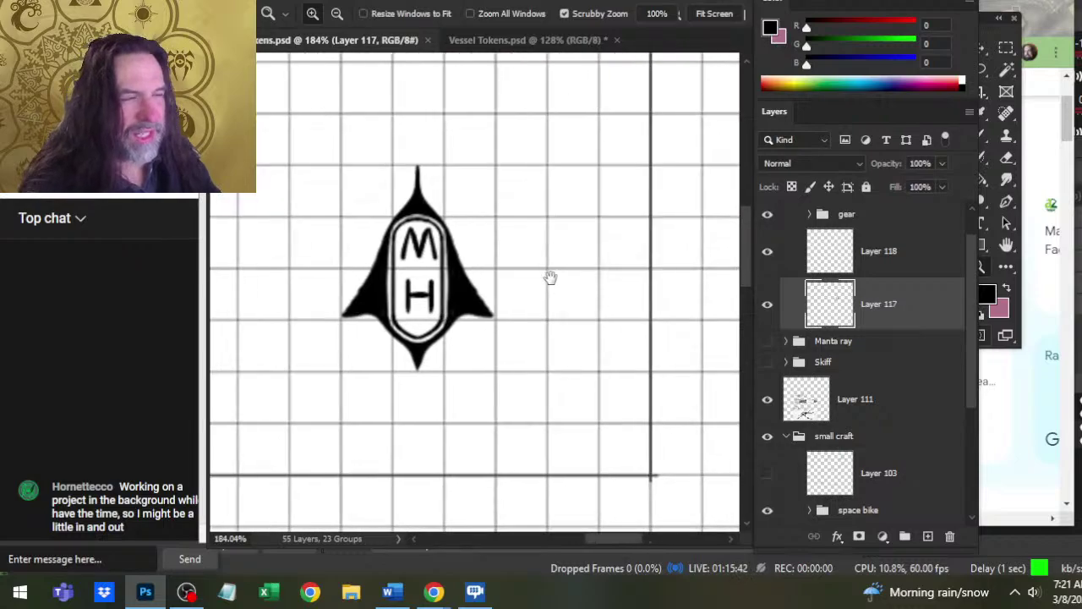
scroll(550, 278, left, 3)
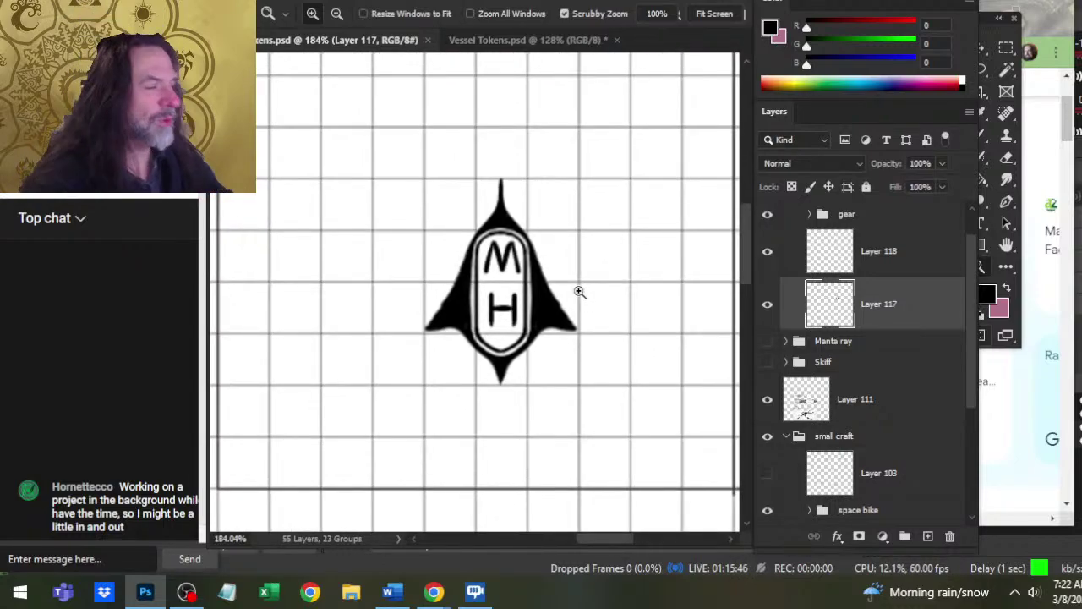
key(alt+Tab)
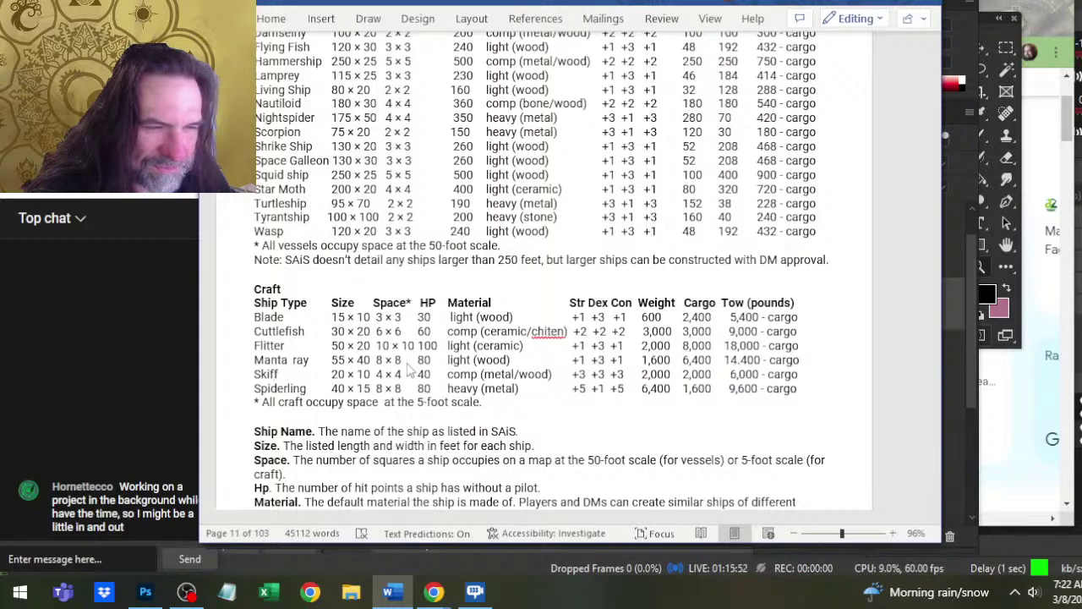
key(alt+Tab)
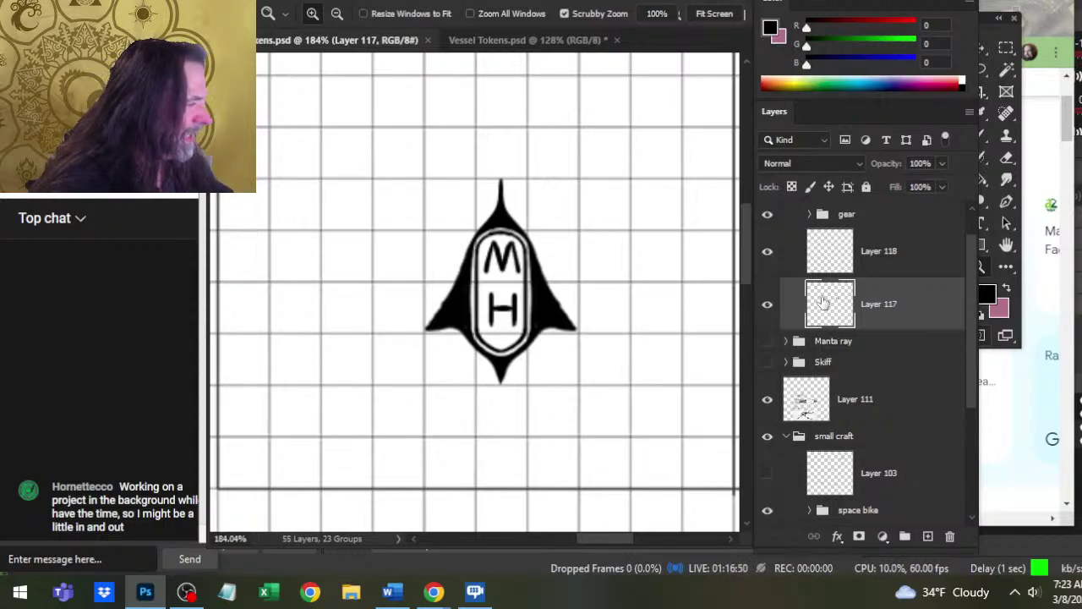
- Check the hull layer by toggling Layer 117's visibility, and merge Layer 118 down into Layer 117
click(766, 306)
click(766, 306)
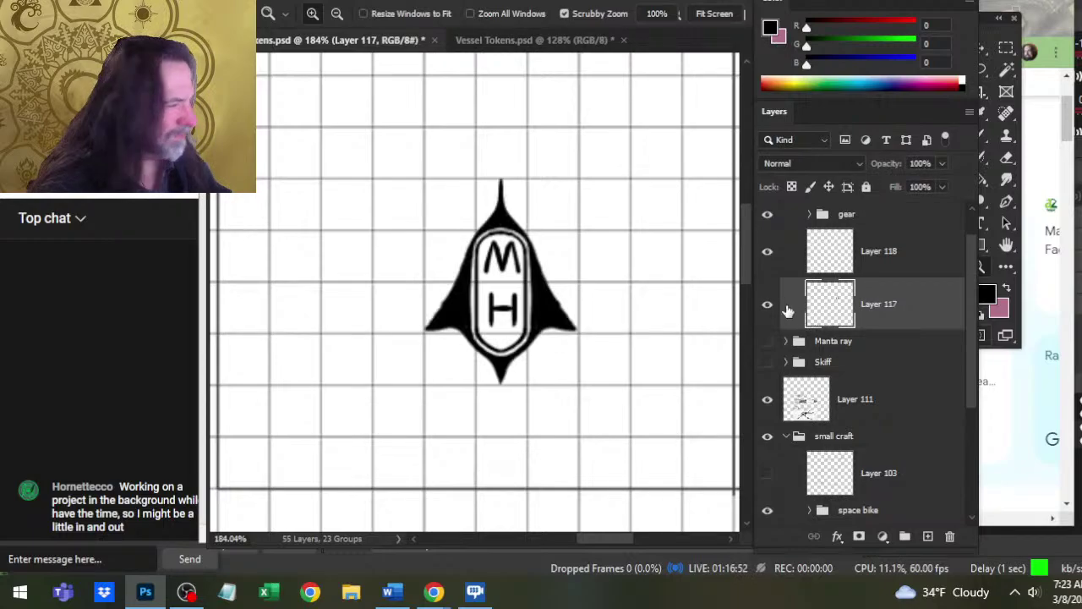
right_click(911, 262)
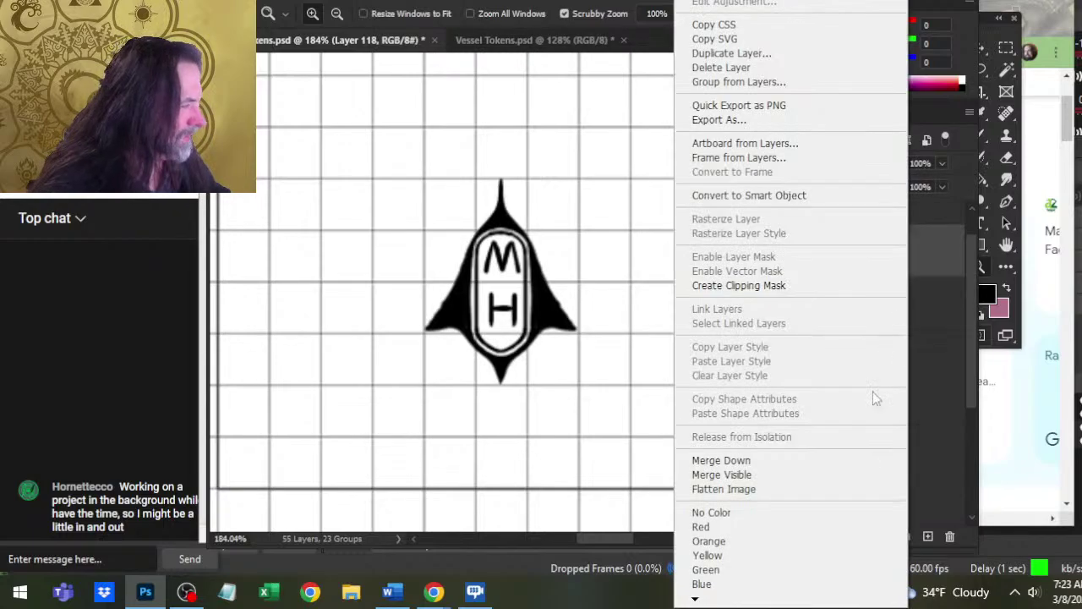
click(829, 464)
- Lasso the hull's lower end with the tail spike and inner wall's bottom curve, nudge it up seven increments, and deselect
key(l)
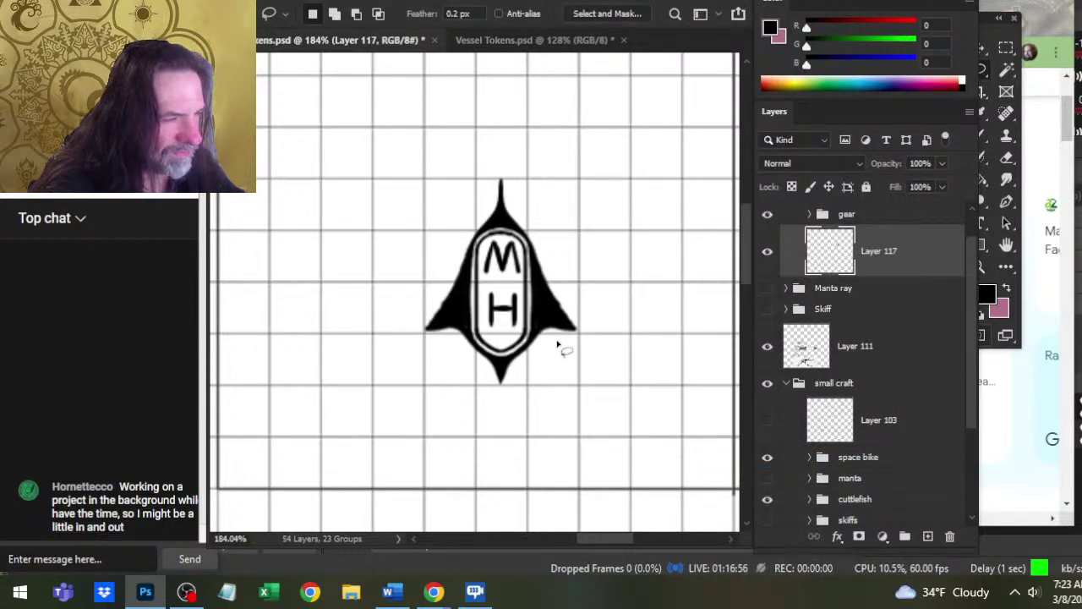
mouse_move(561, 336)
mouse_down()
mouse_move(497, 306)
mouse_move(538, 369)
mouse_move(539, 324)
mouse_move(467, 308)
mouse_move(456, 325)
mouse_move(548, 394)
mouse_move(557, 336)
mouse_move(531, 331)
mouse_up()
key(v)
key(Up)
key(Up)
key(Up)
key(Up)
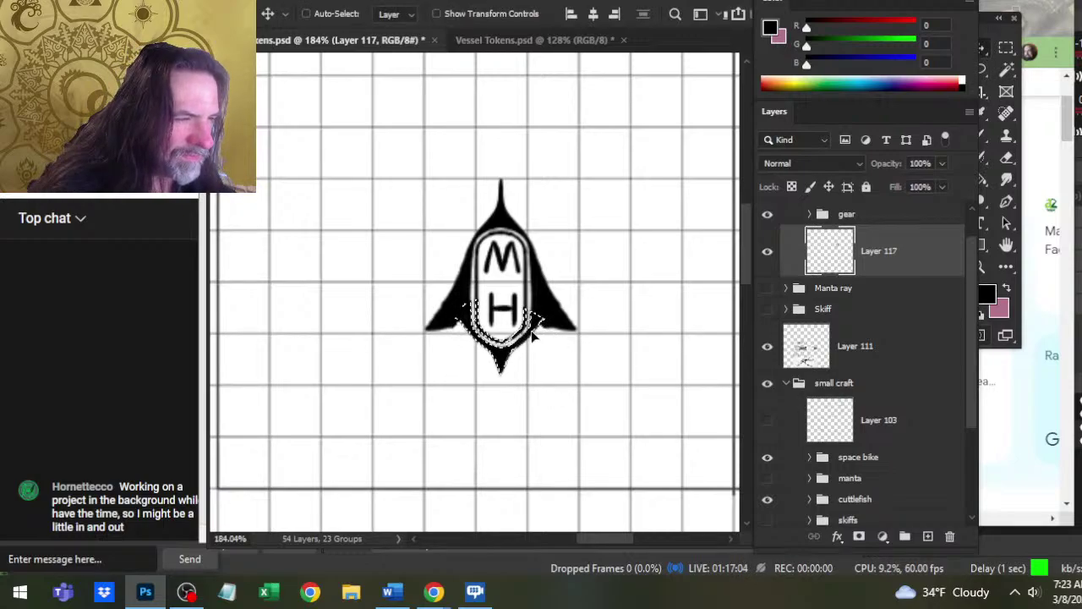
key(Up)
key(Up)
key(Up)
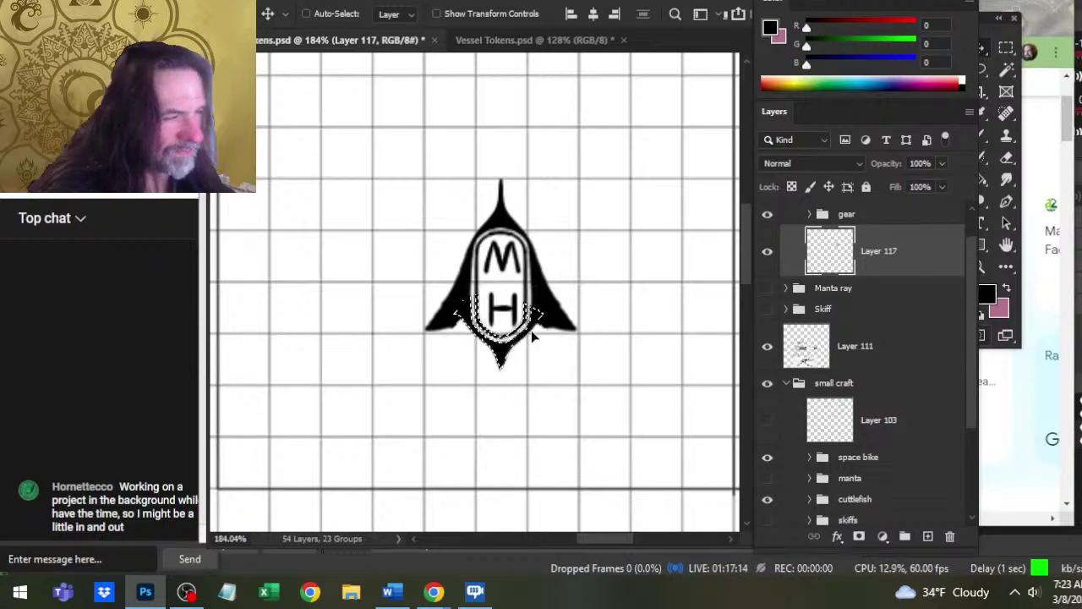
key(ctrl+d)
key(l)
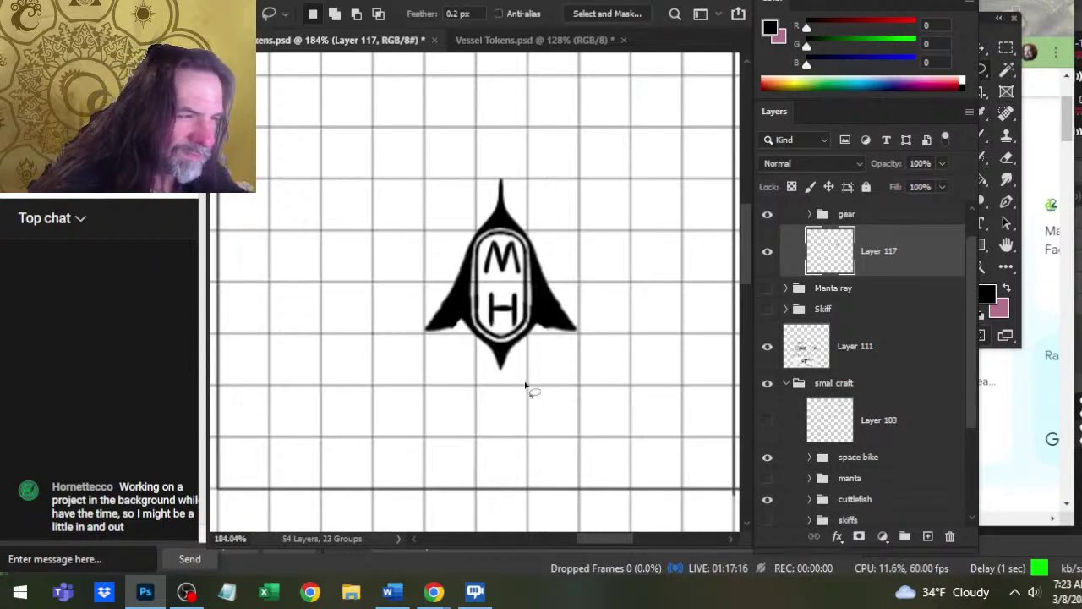
- Erase the tail spike below the black hull on Layer 117
key(e)
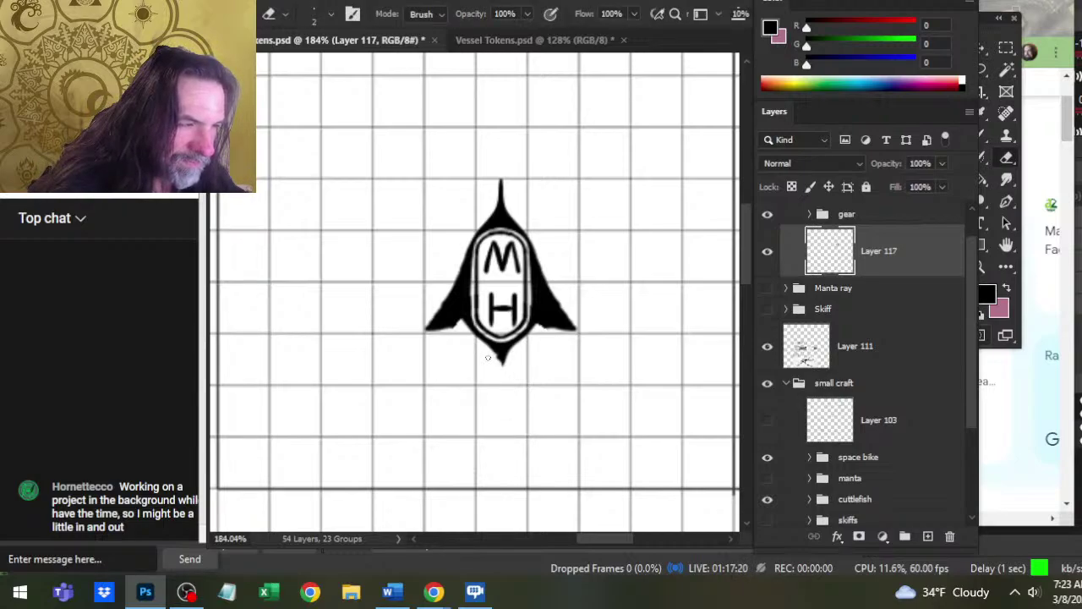
drag(497, 356, 504, 362)
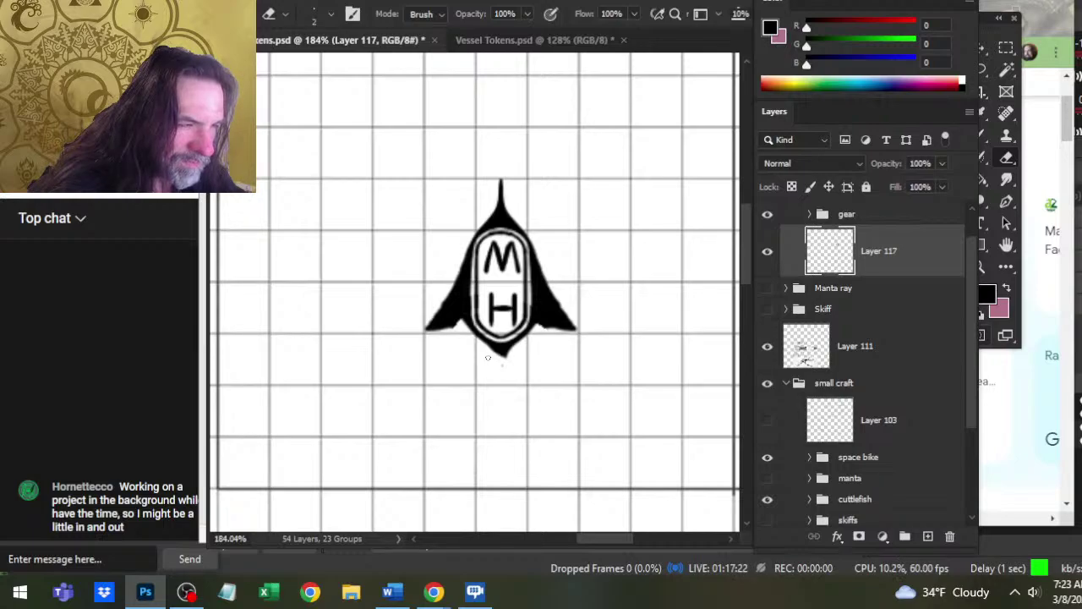
drag(488, 350, 508, 353)
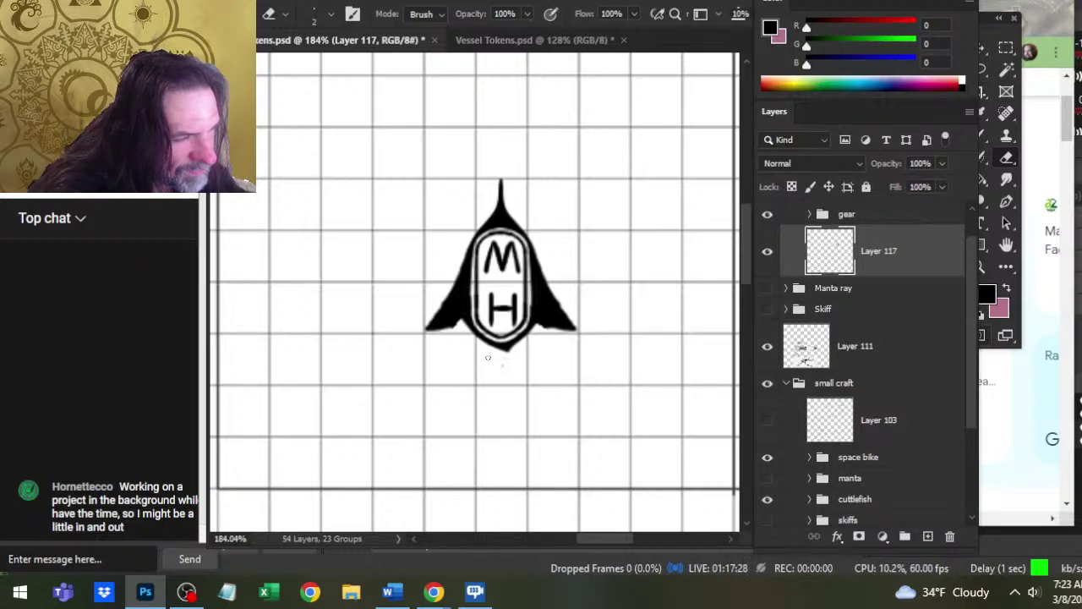
- Fill the notch at the left wing's inner corner with the brush and erase the black band beneath the rounded inner wall
key(b)
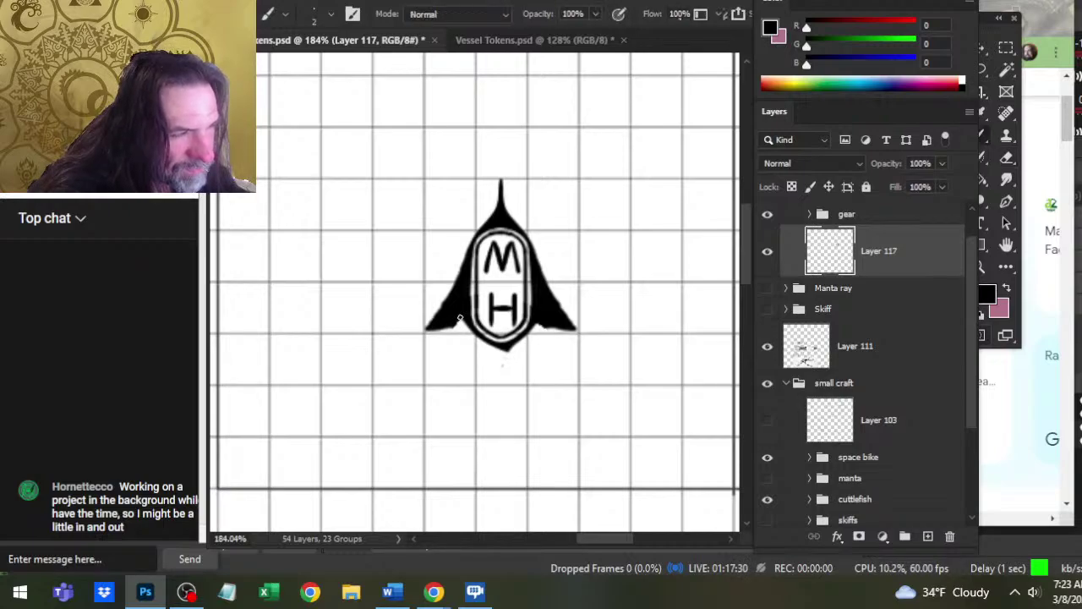
key(e)
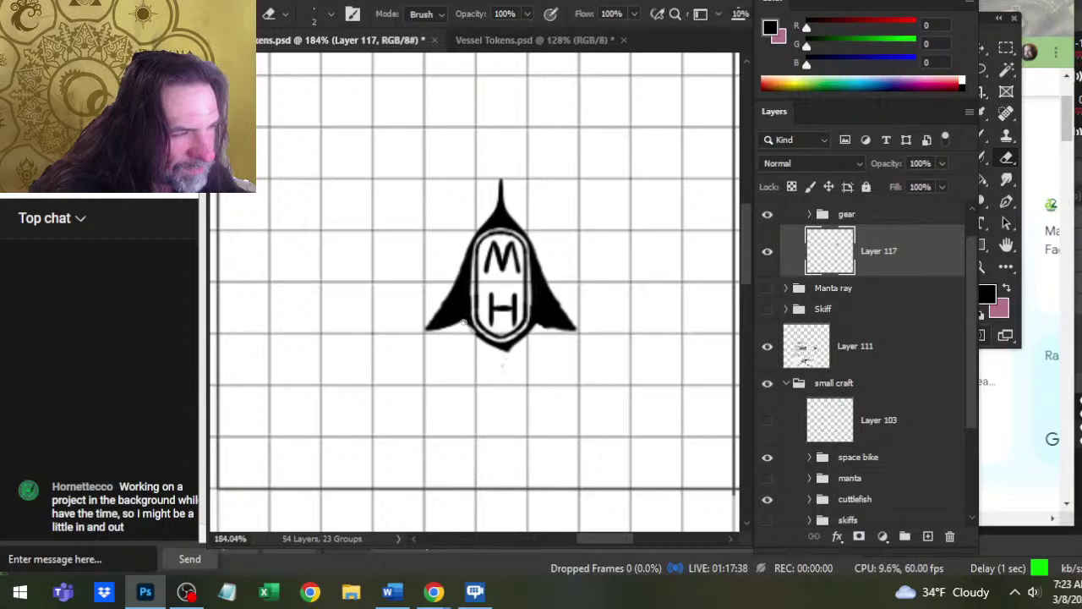
key(b)
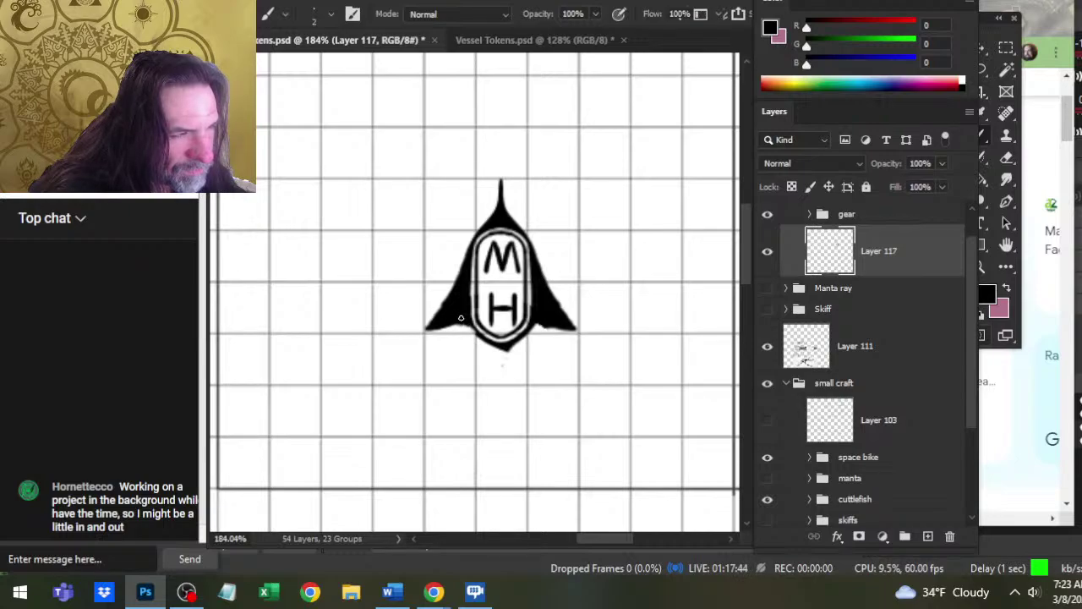
key(e)
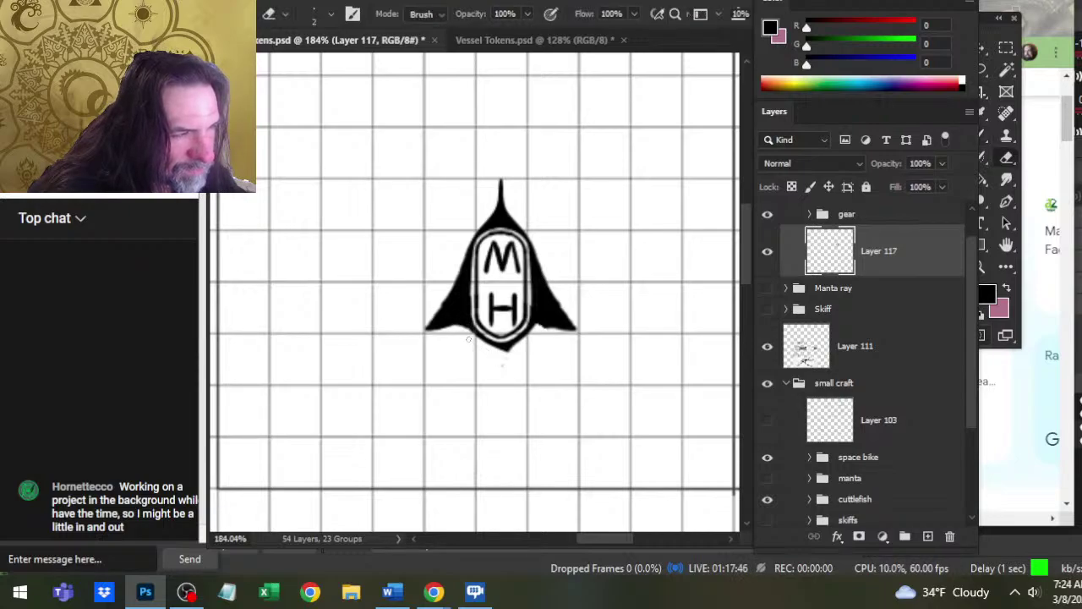
drag(468, 339, 513, 348)
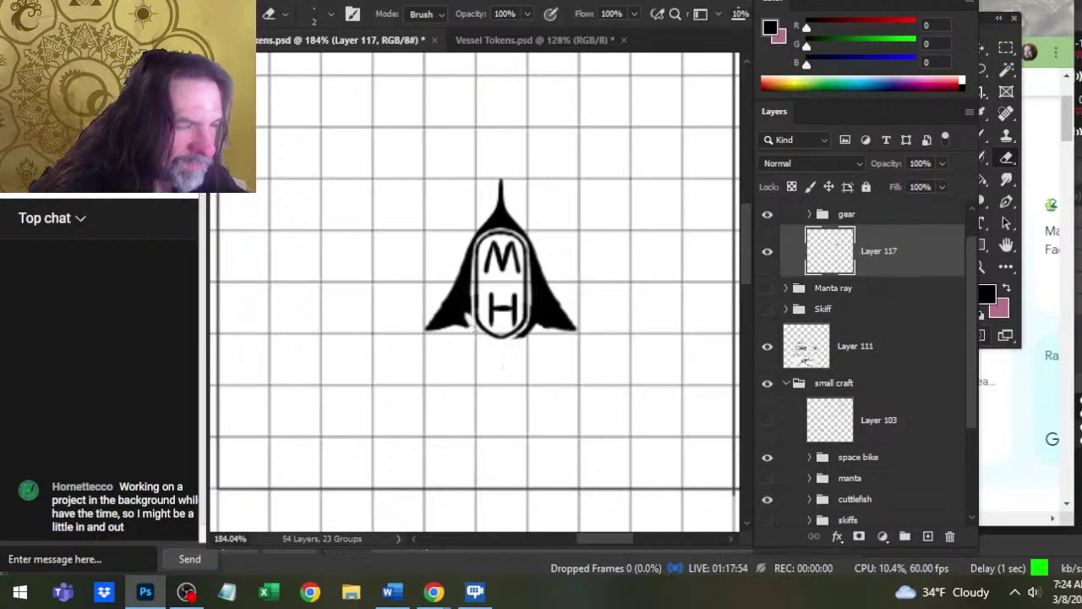
- Erase and redraw the bottom curve of the rounded inner wall slightly higher beneath the H, using eraser and brush
key(b)
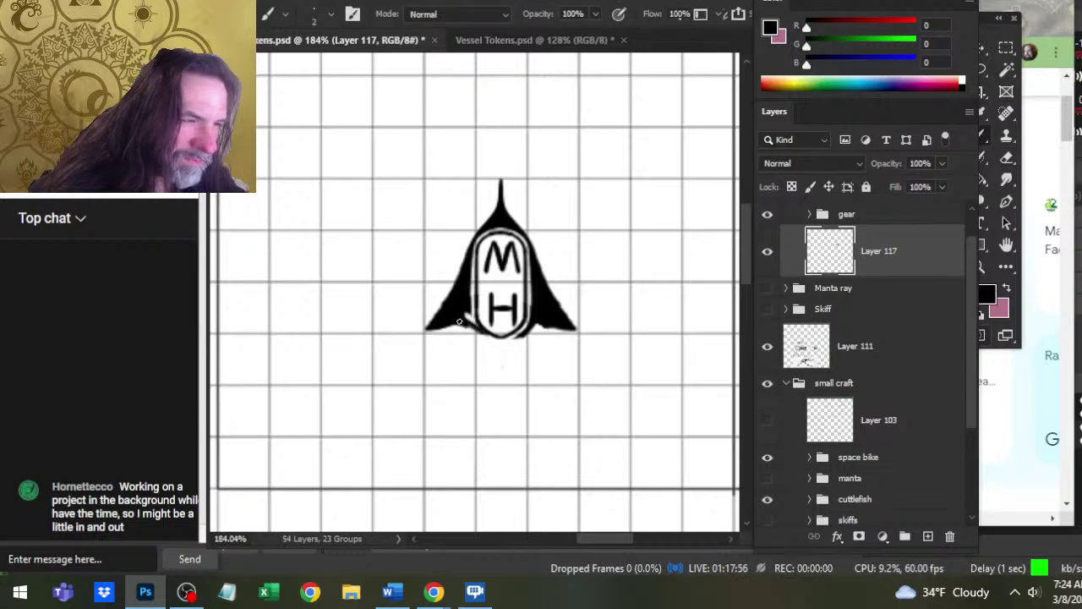
key(e)
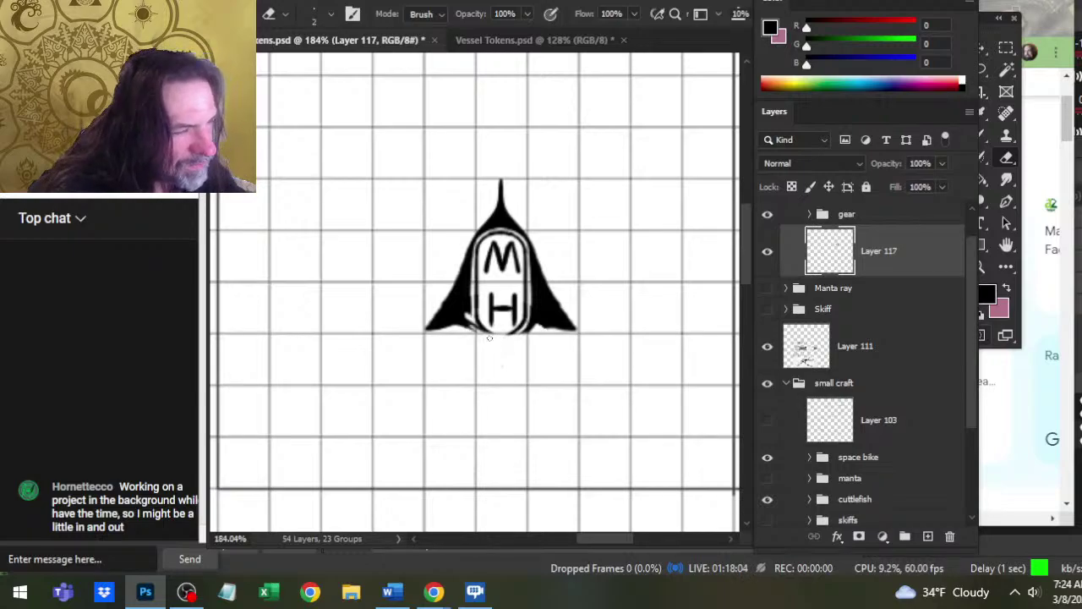
key(b)
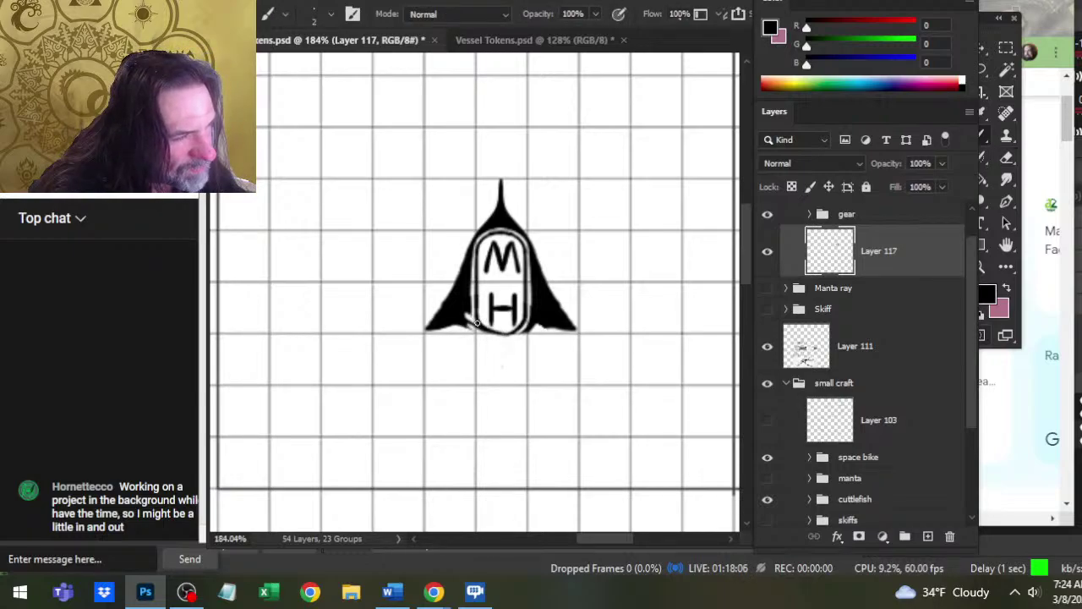
key(e)
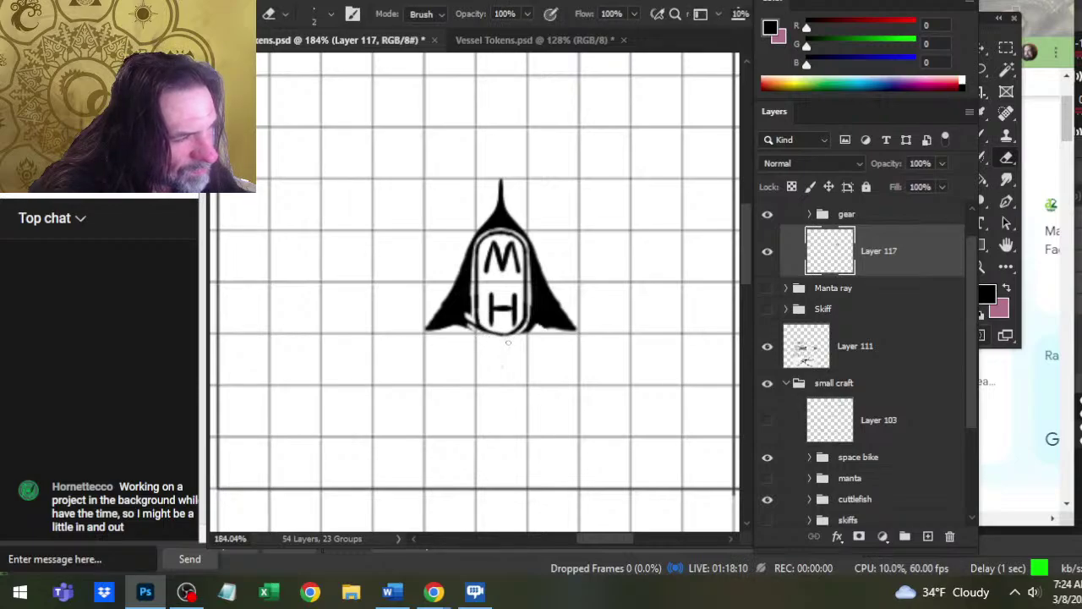
key(b)
key(e)
- Fill the white gap at the left wing's inner corner with black and smooth the wing's bottom edge into the rounded wall, using brush and eraser
key(b)
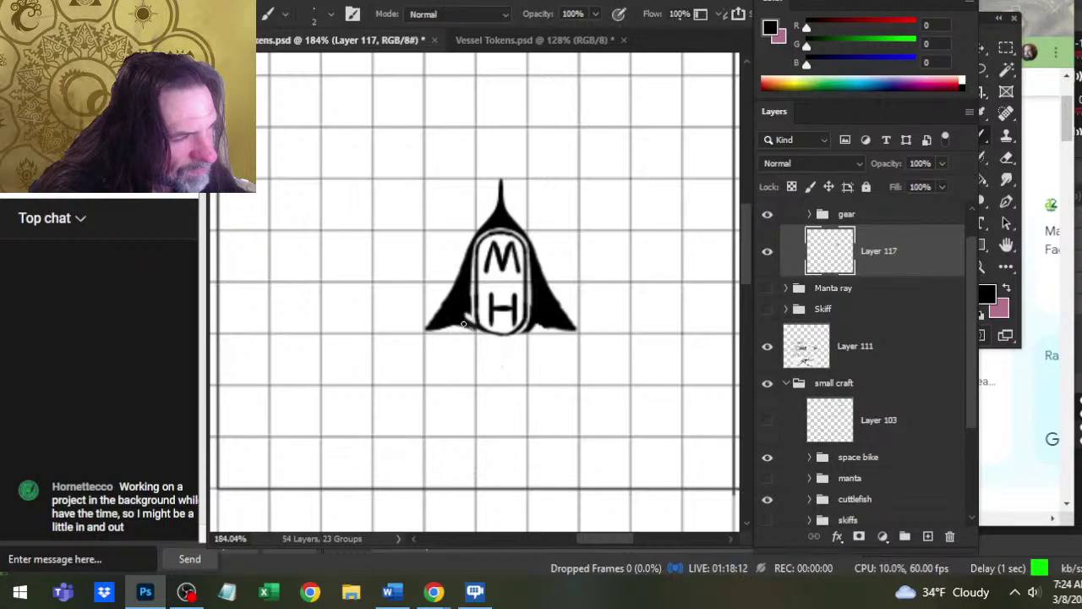
key(e)
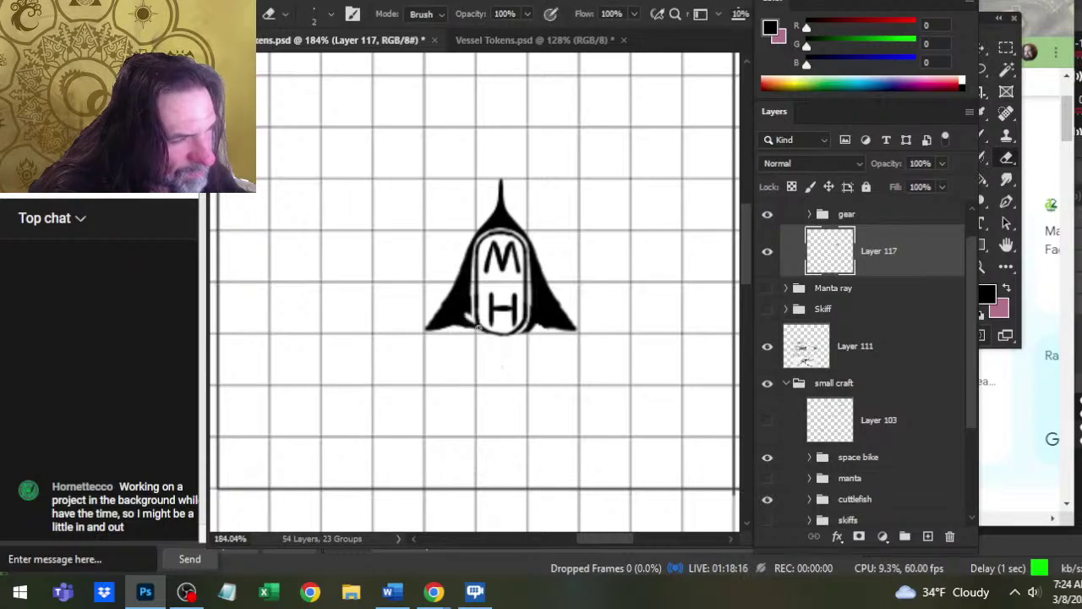
key(b)
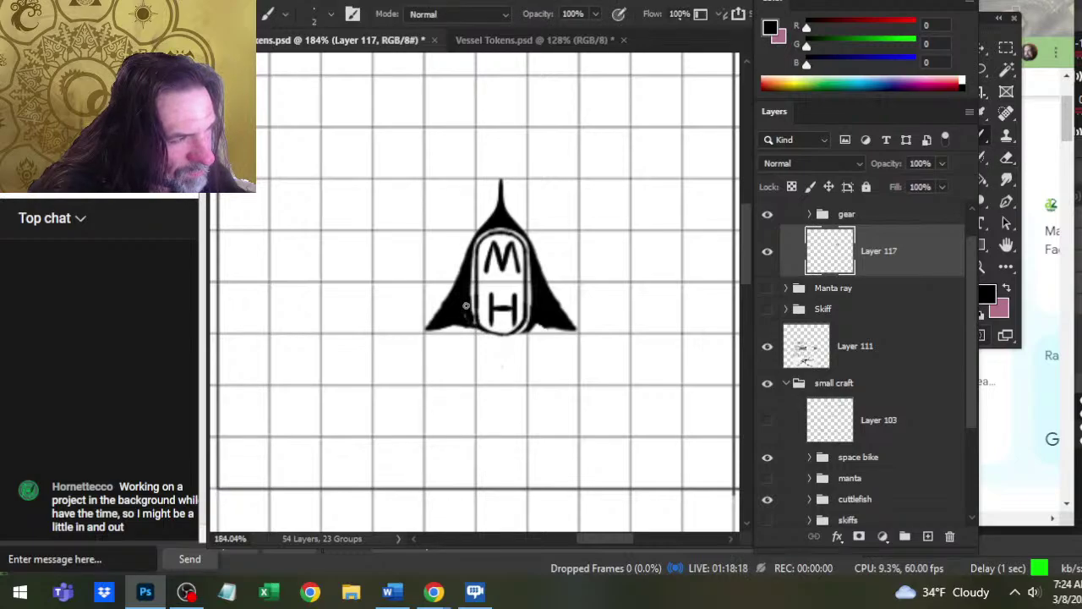
key(e)
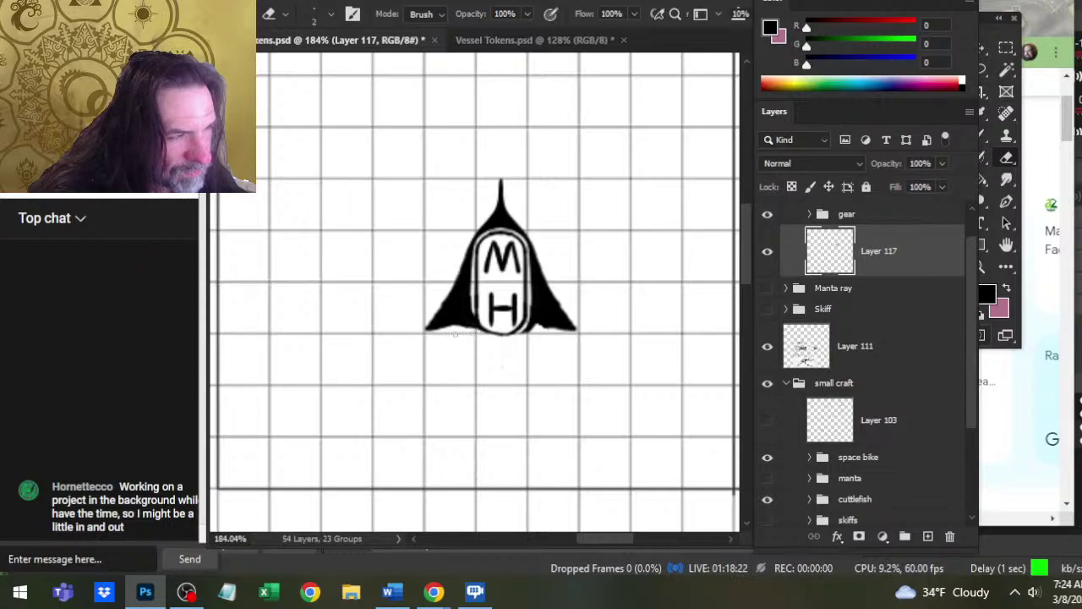
key(b)
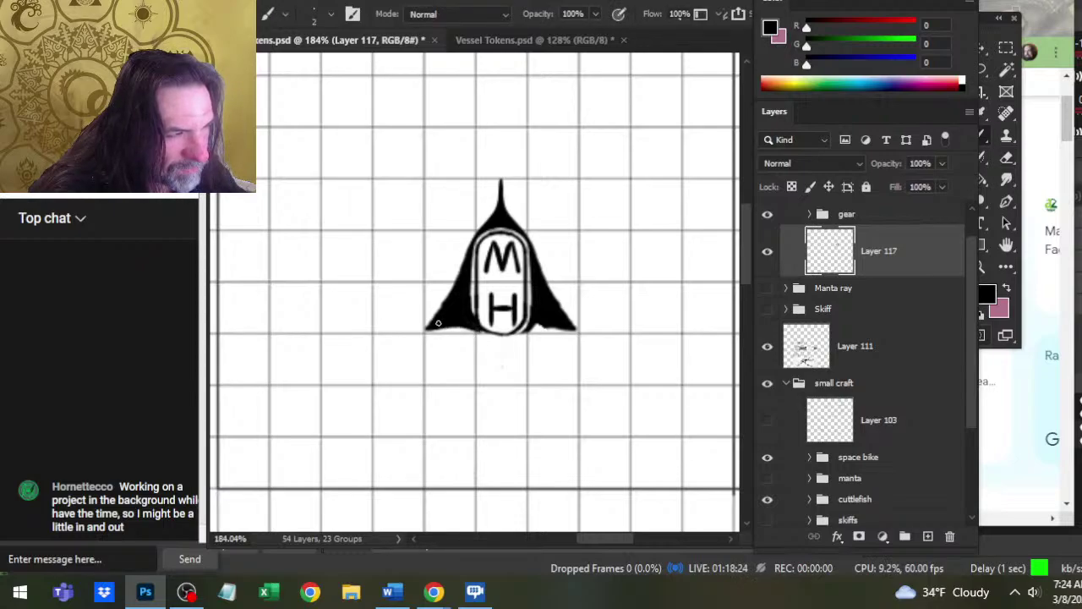
key(e)
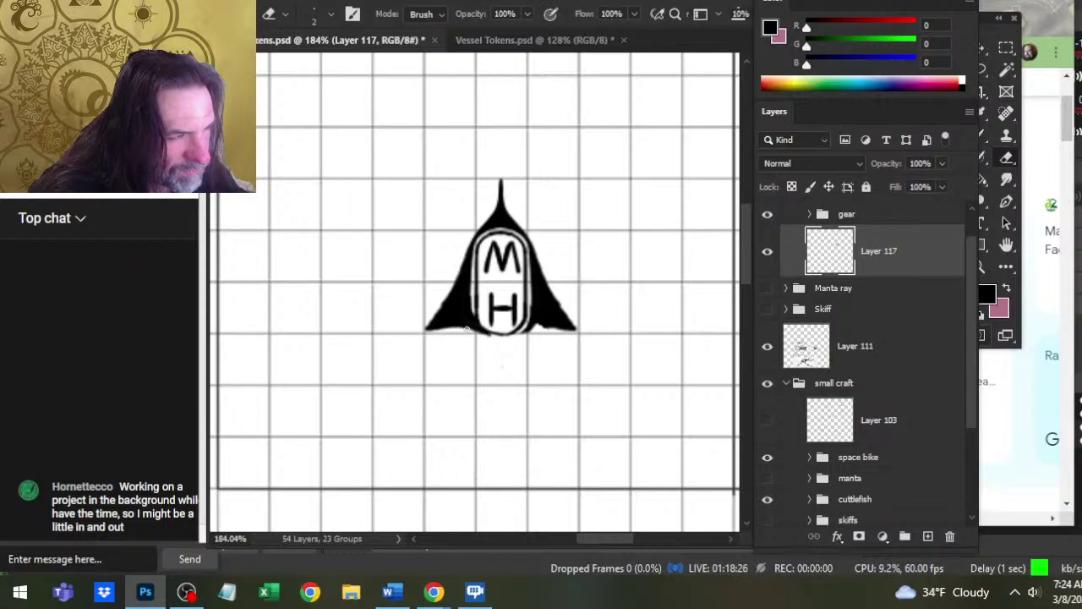
key(b)
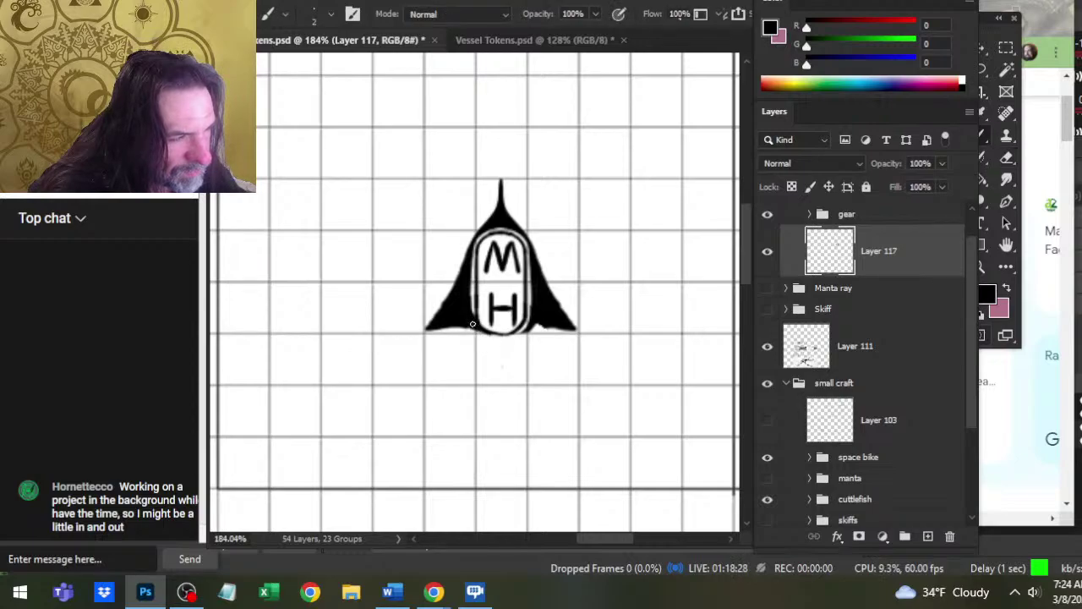
key(e)
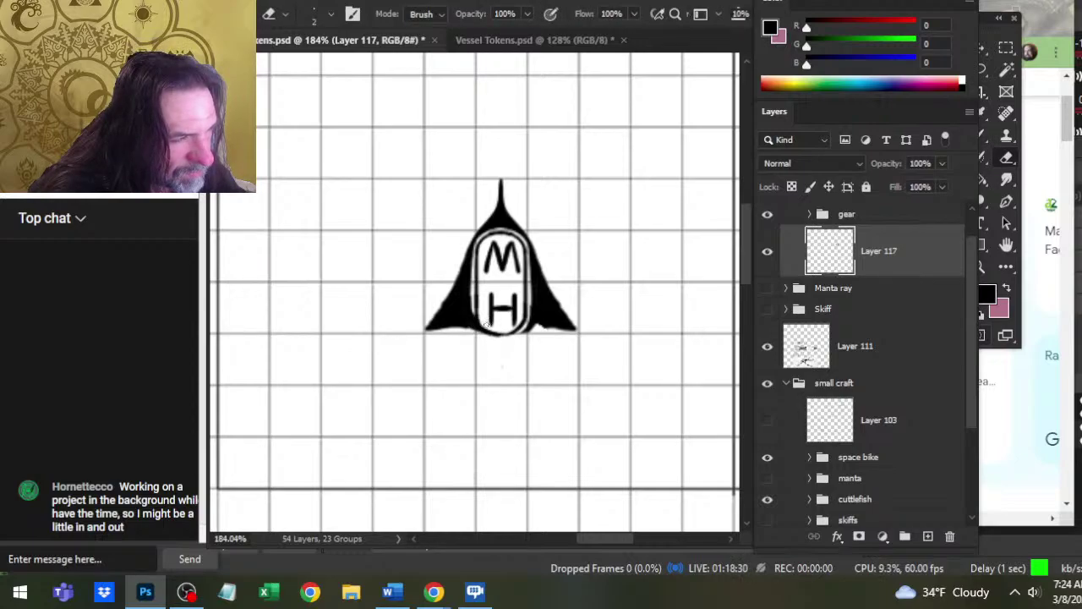
key(b)
key(e)
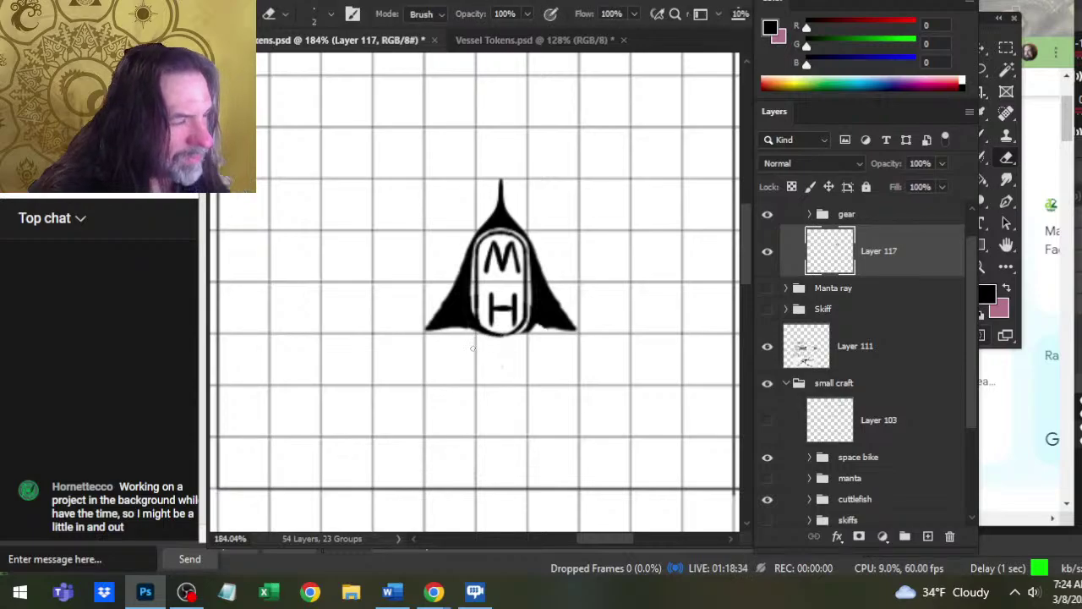
- Move the black hull on Layer 117 up slightly against the grid
key(v)
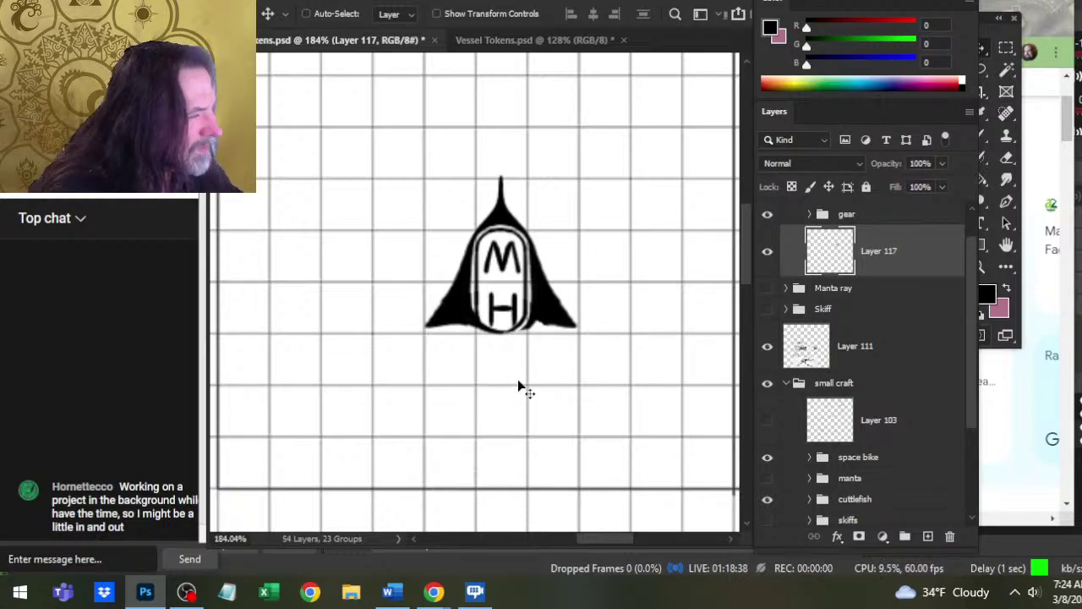
key(e)
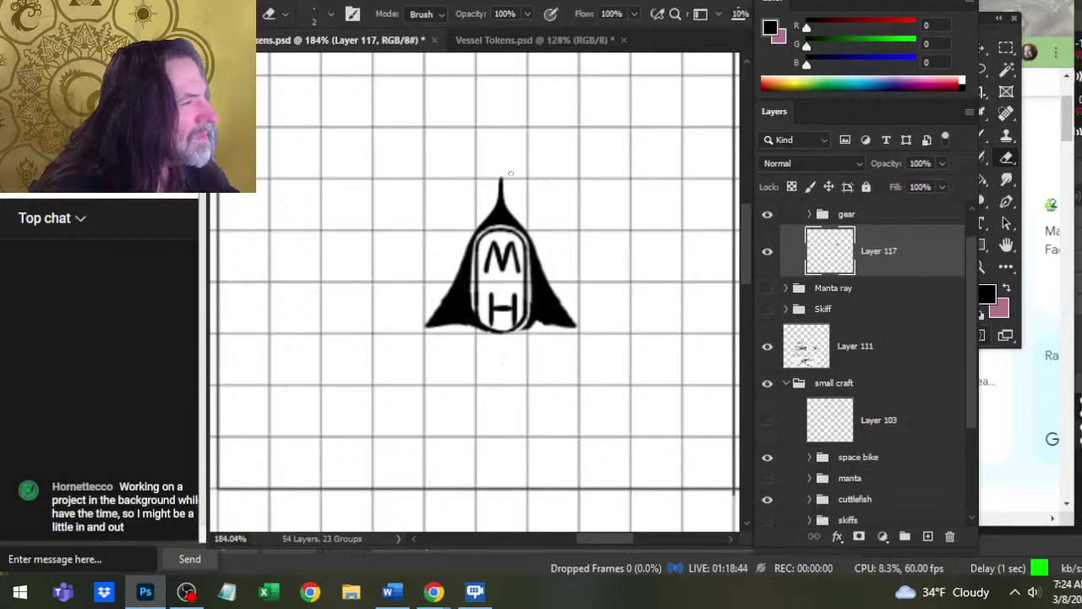
- Erase a thin white gap through the black between the left wing and the rounded inner wall's lower-left curve
key(ctrl+space)
drag(487, 309, 533, 317)
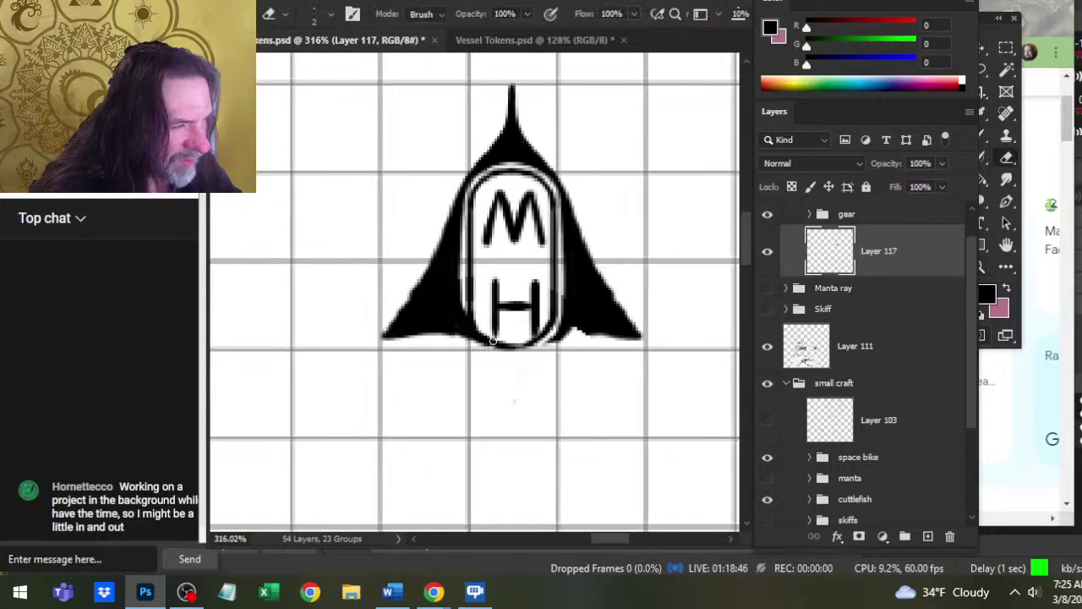
key(b)
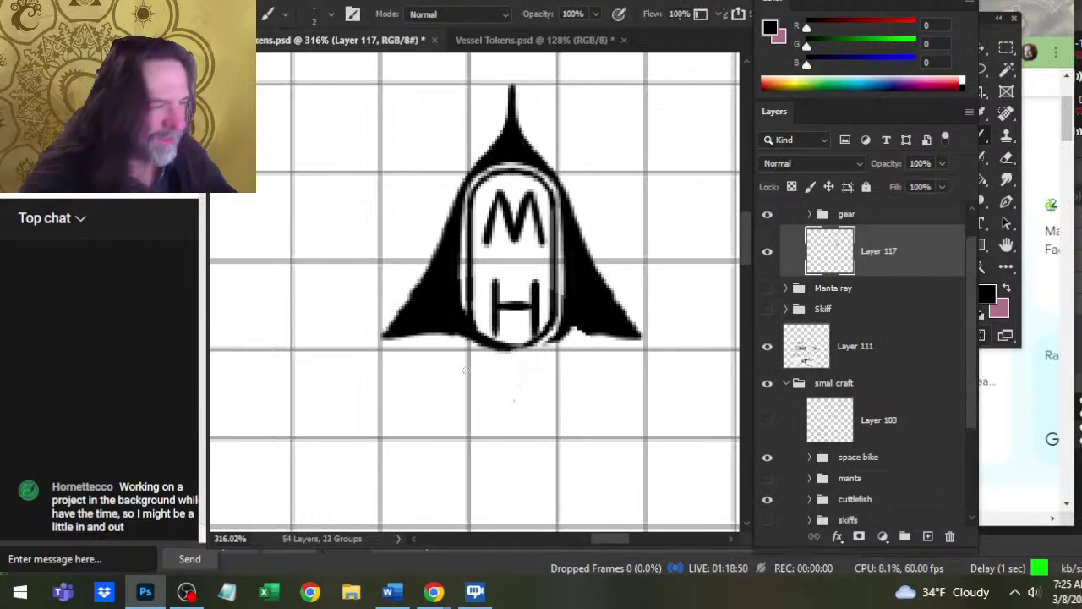
key(e)
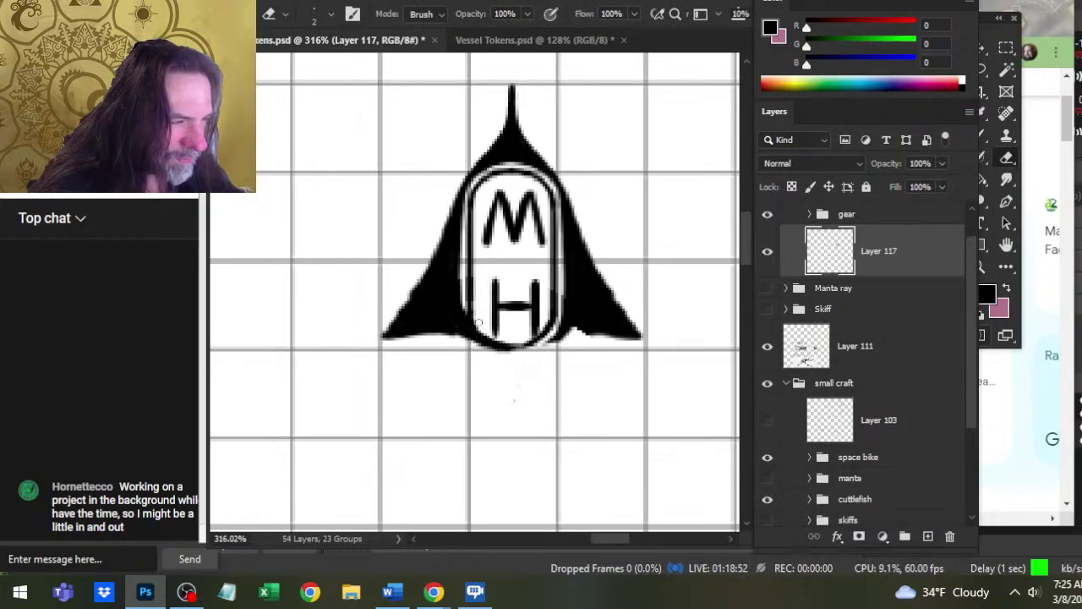
drag(477, 324, 504, 340)
mouse_move(464, 303)
mouse_down()
mouse_move(511, 337)
mouse_move(483, 332)
mouse_move(510, 334)
mouse_move(480, 320)
mouse_up()
key(b)
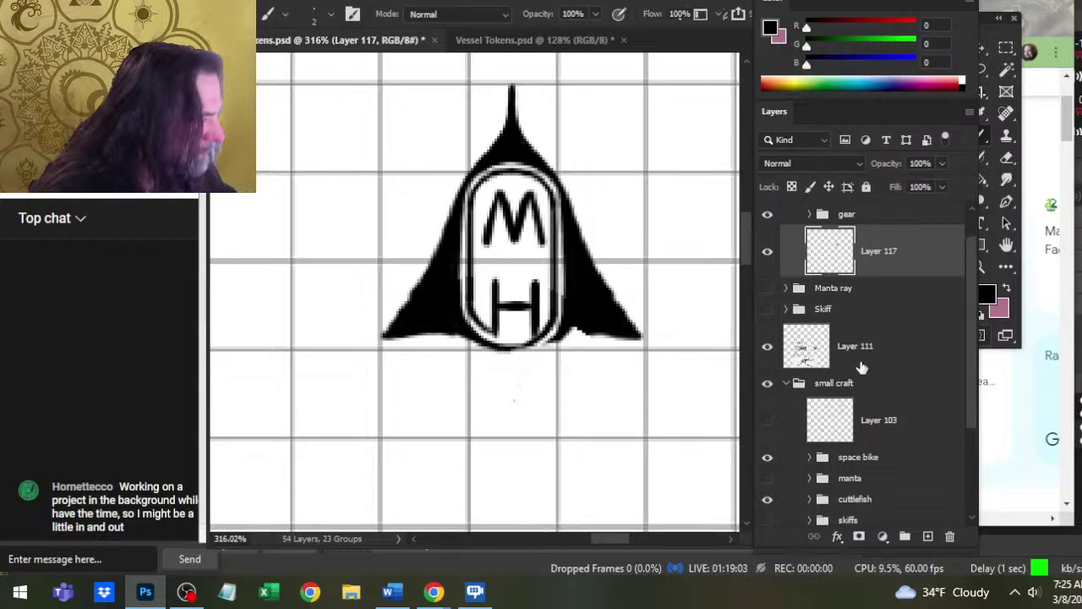
- Nudge the H on Layer 112 copy in the gear group slightly up and to the left inside the hull
click(810, 214)
click(767, 251)
click(767, 251)
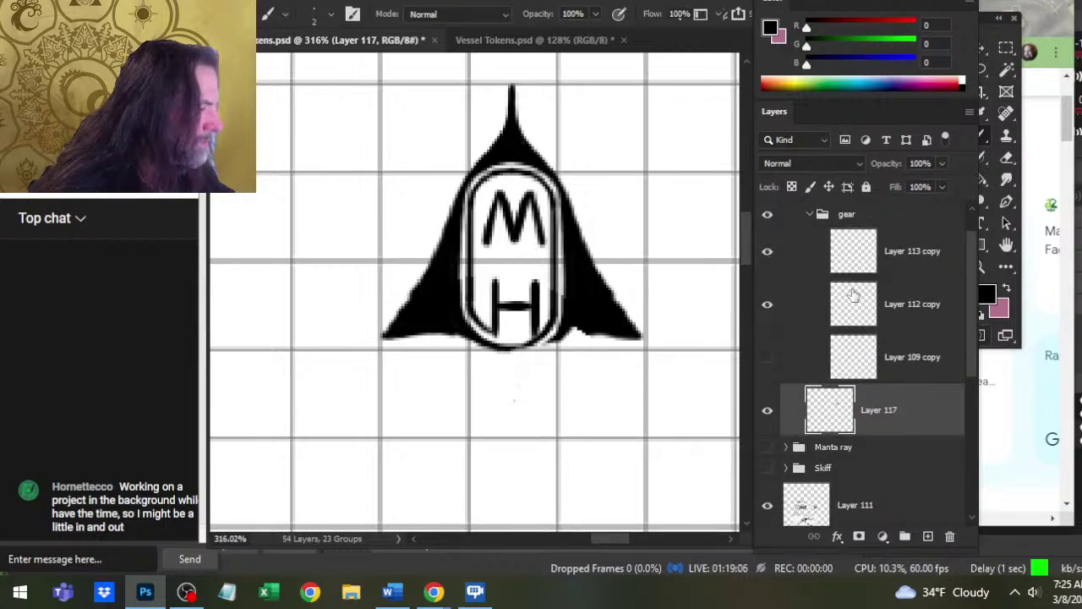
click(850, 301)
key(v)
key(Left)
key(Left)
key(Left)
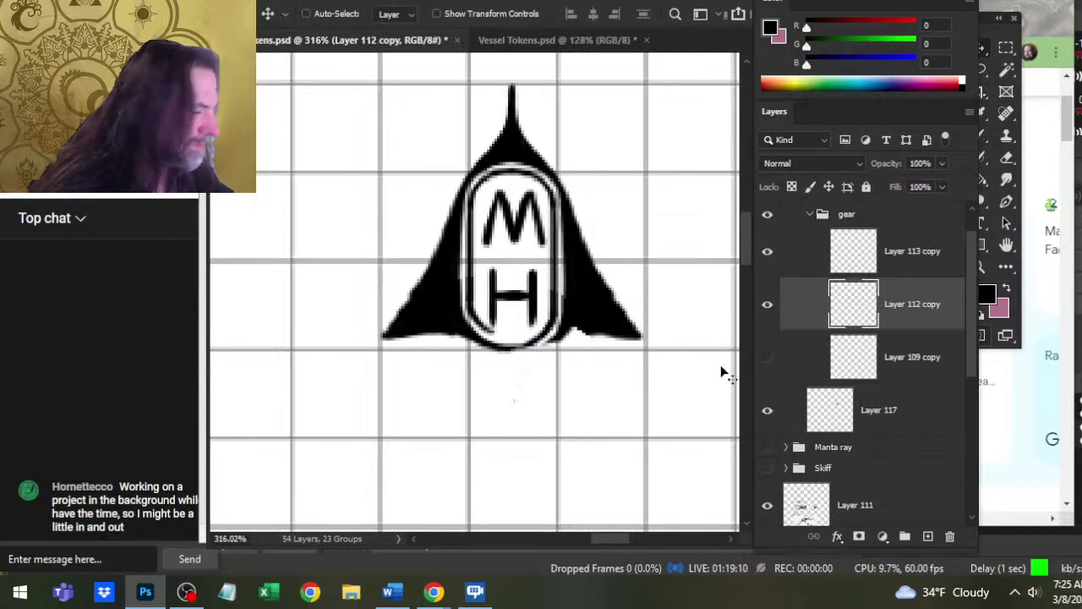
- Nudge the M on Layer 113 copy one increment left and collapse the gear group
click(894, 263)
key(Left)
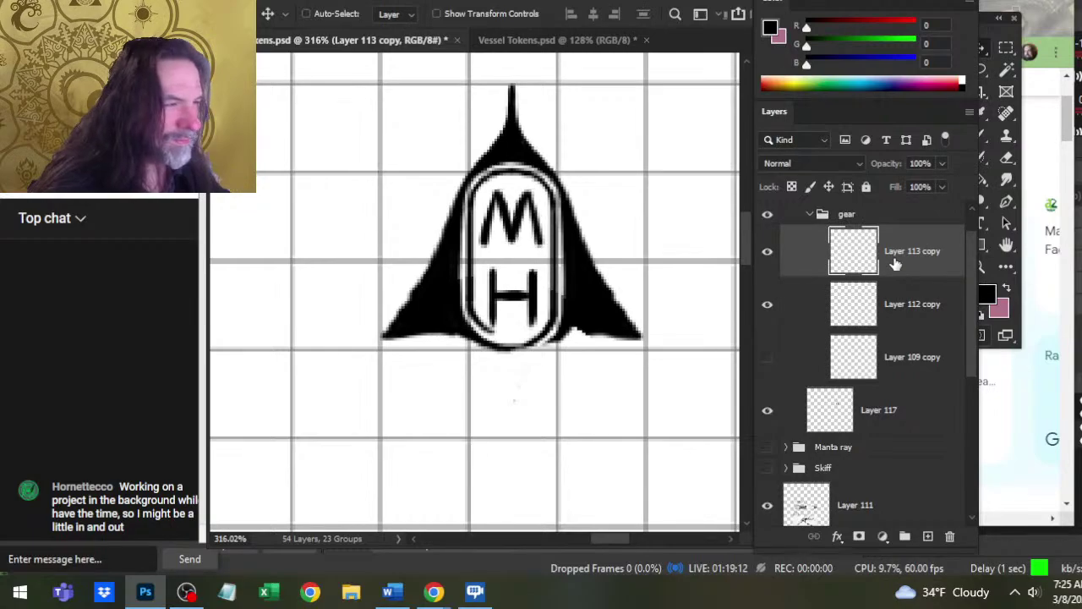
click(863, 314)
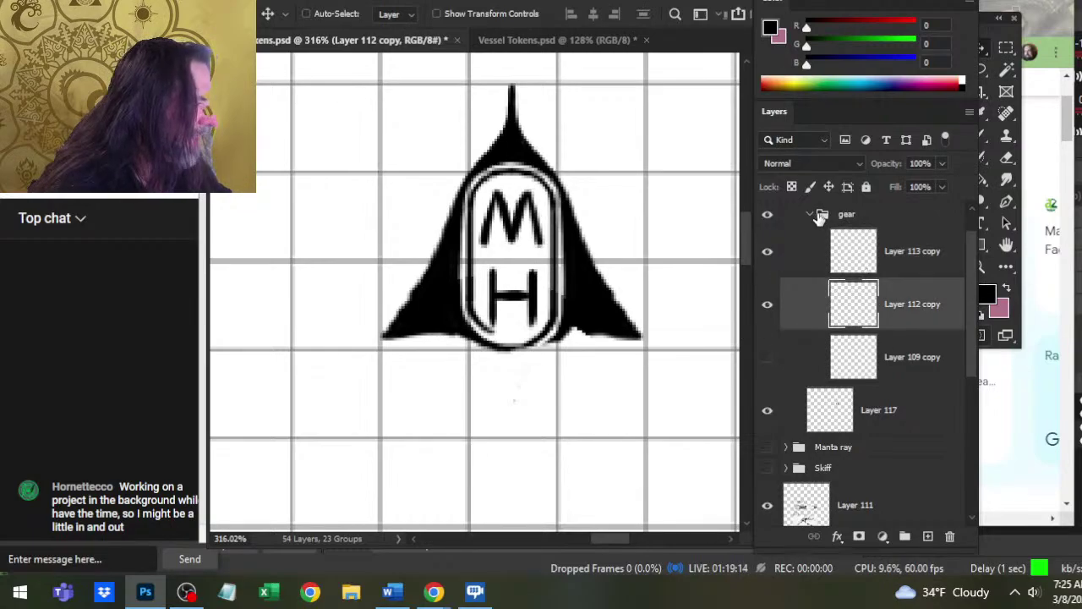
click(821, 217)
double_click(812, 218)
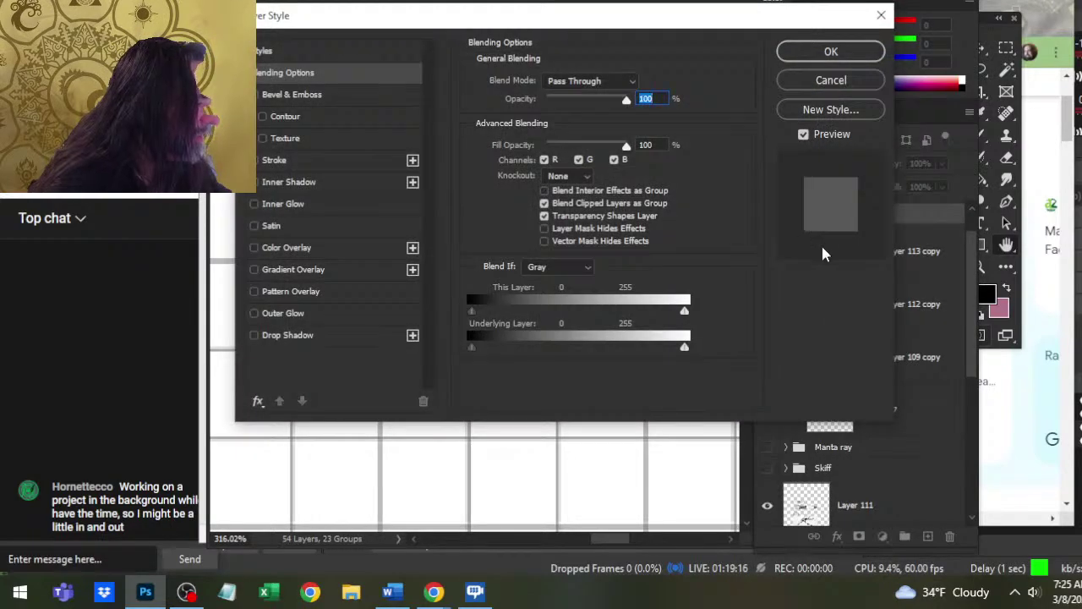
key(Escape)
click(808, 217)
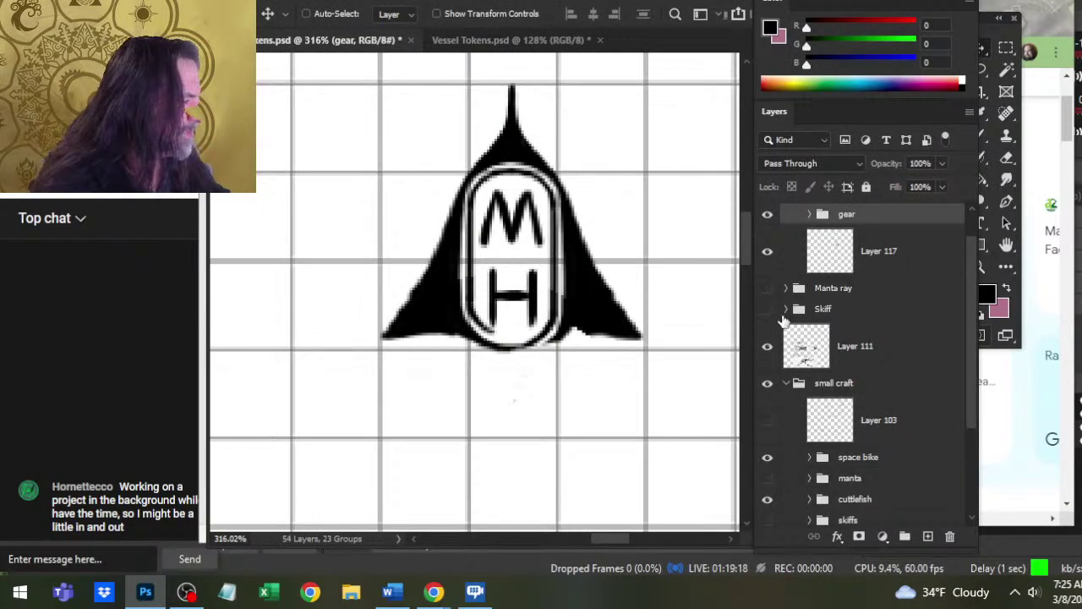
- Erase a straight vertical strip down the hull's centreline on Layer 117, through the nose and the wall's bottom curve
click(765, 269)
click(770, 269)
click(787, 266)
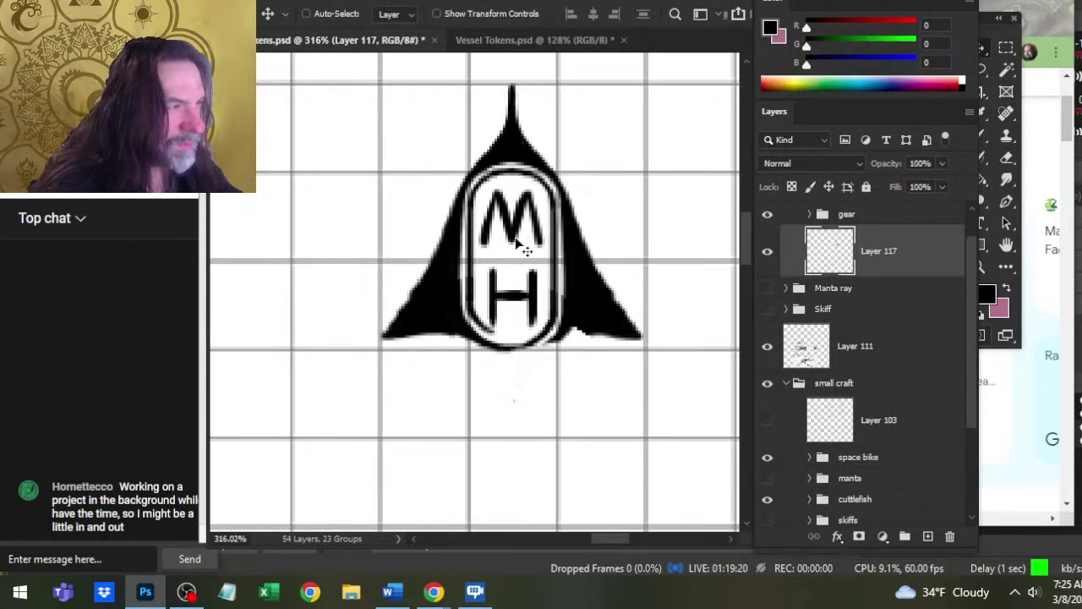
key(e)
mouse_move(516, 87)
mouse_down()
mouse_move(515, 402)
mouse_move(520, 100)
mouse_up()
key(shift)
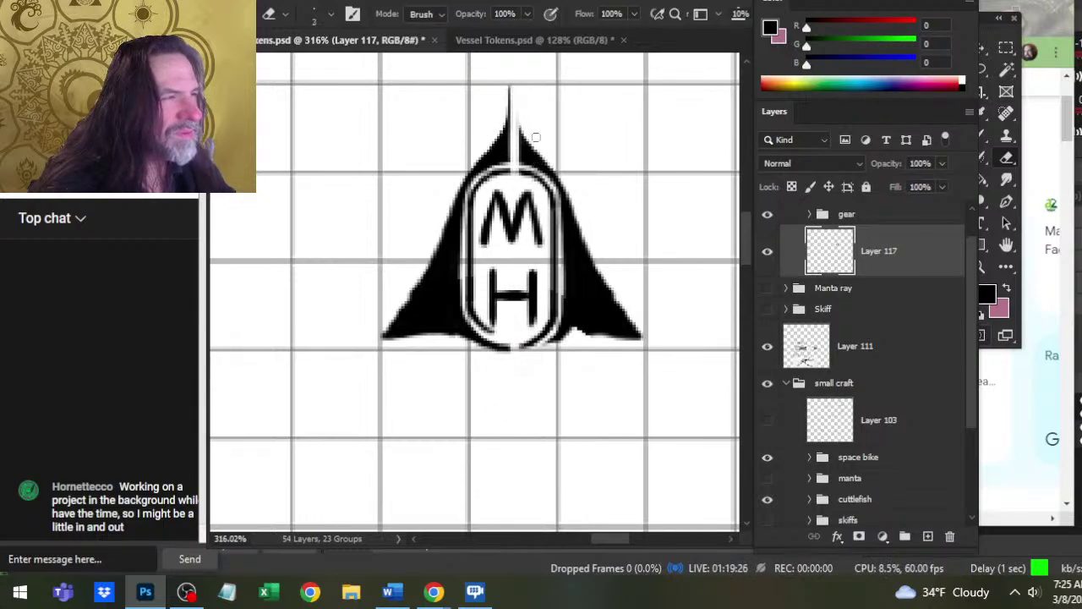
- Enlarge the eraser to 9 px and erase the entire right half of the hull, keeping the M and H
key(])
key(])
key(])
key(])
key(])
key(])
key(])
mouse_move(529, 130)
mouse_down()
mouse_move(524, 167)
mouse_move(554, 342)
mouse_move(568, 200)
mouse_move(598, 330)
mouse_move(636, 332)
mouse_up()
drag(618, 296, 622, 339)
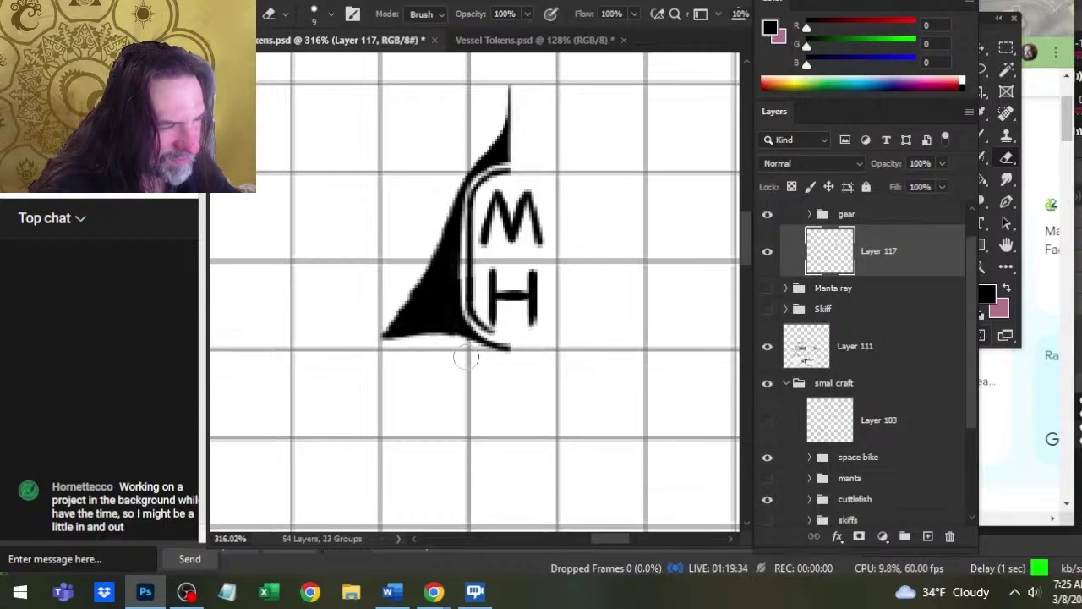
- Shrink the eraser and rework the left half's bottom curves beneath the H, brushing the inner wall line to the centreline
key(bracketleft)
key(bracketleft)
key(bracketleft)
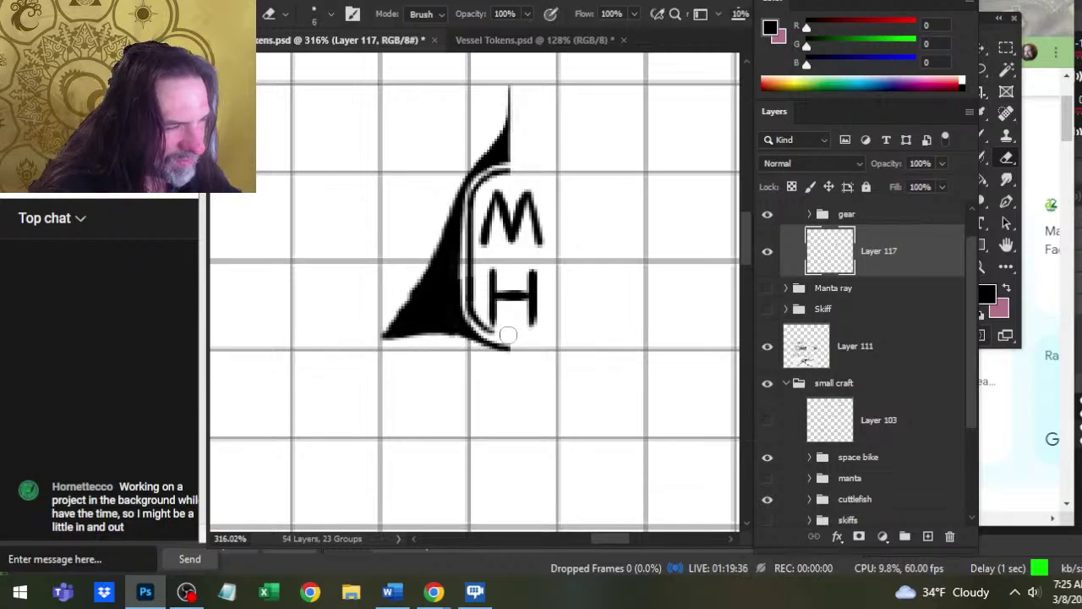
key(b)
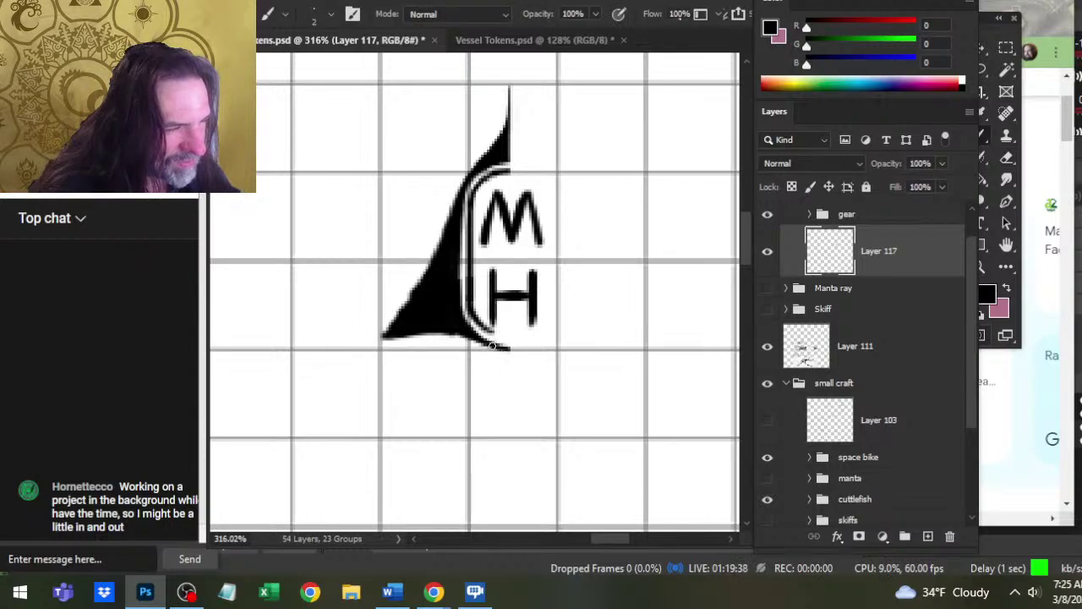
drag(486, 329, 506, 338)
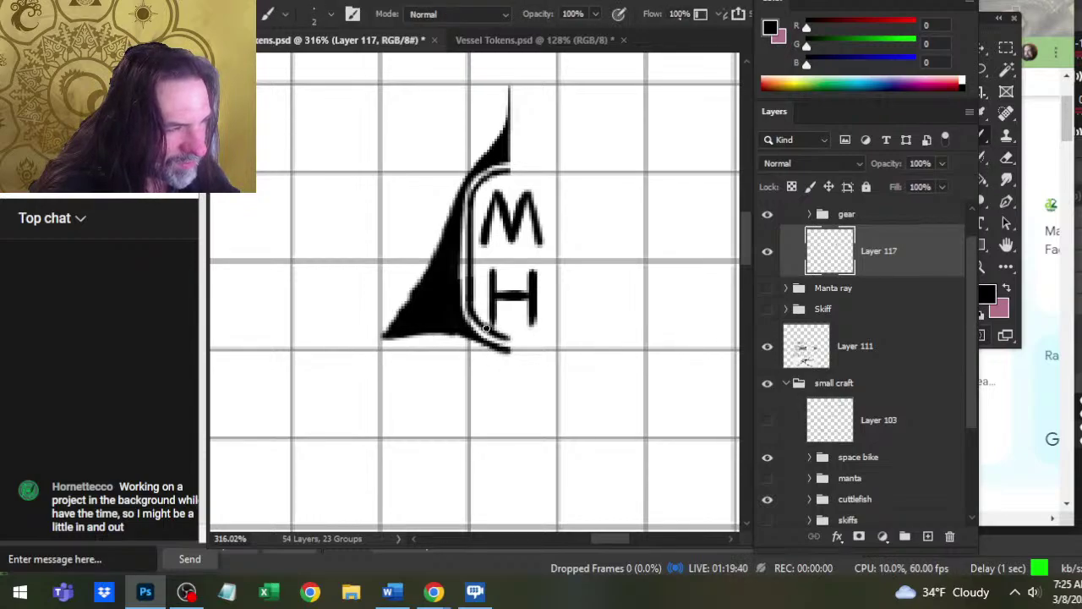
key(e)
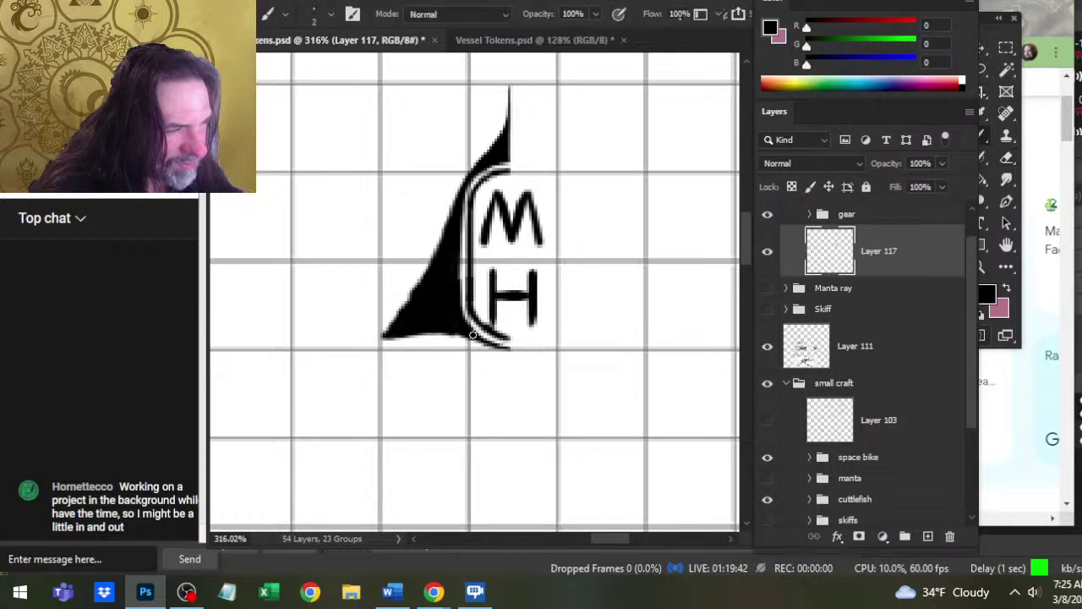
key(b)
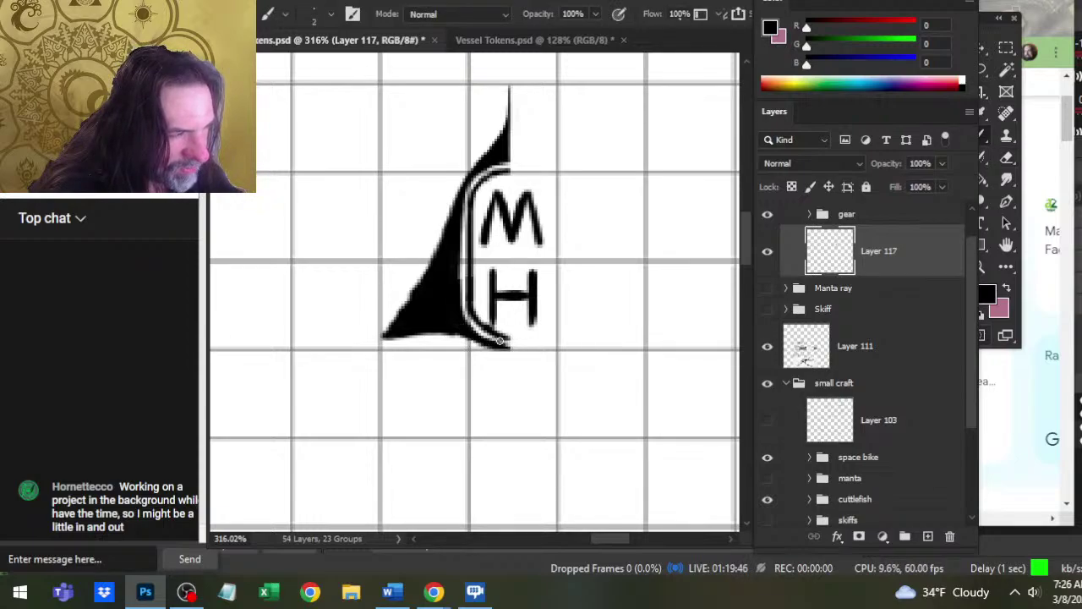
- Erase the inner wall's lower curve with a 5 px eraser and redraw it more smoothly beneath the H
key(e)
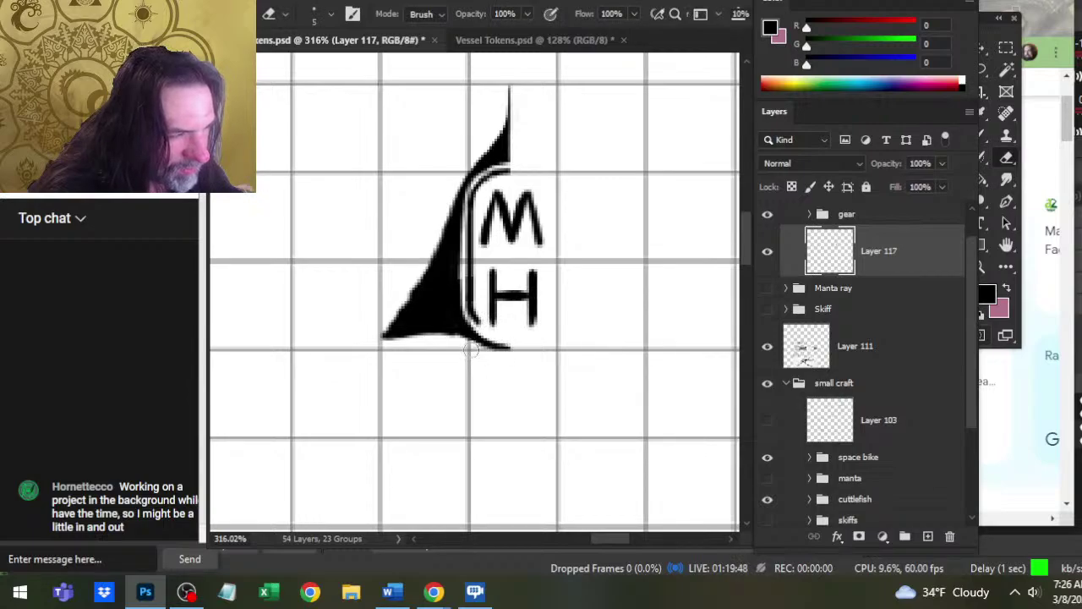
key(b)
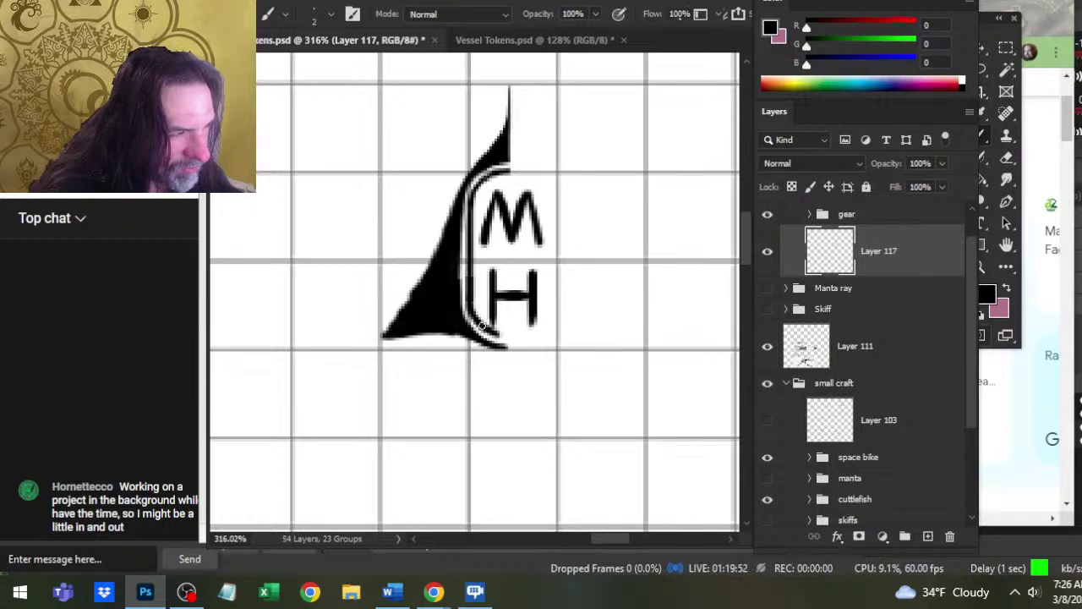
key(e)
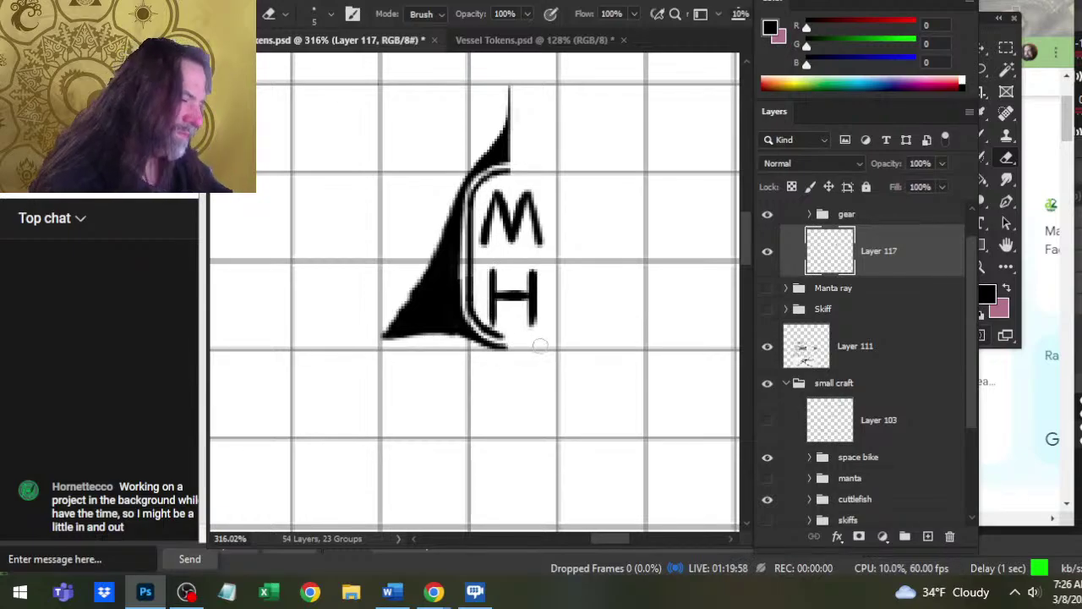
key(b)
key(e)
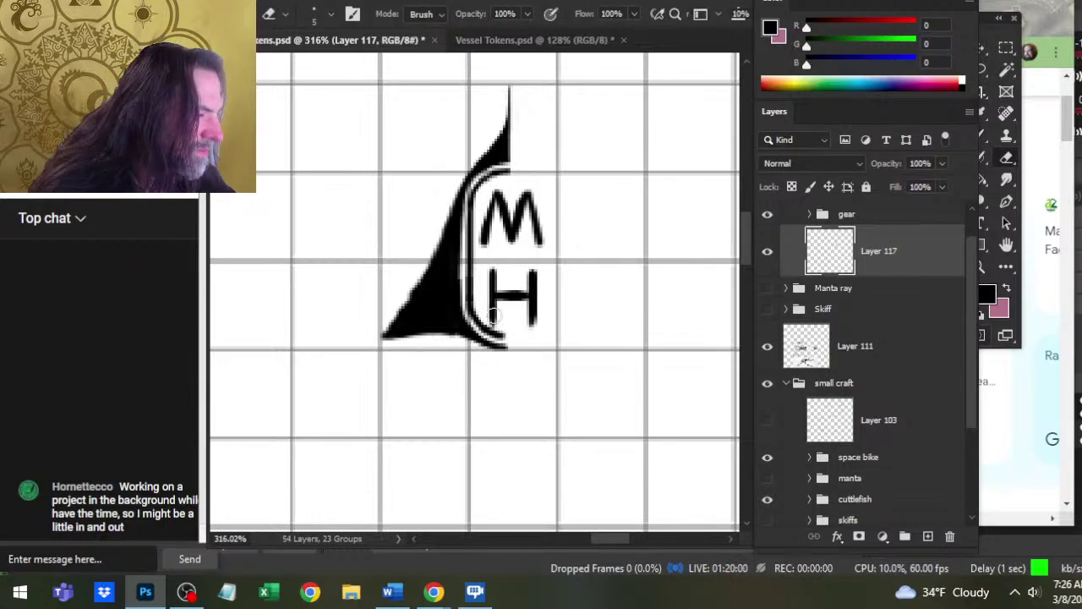
- Extend the inner and outer bottom curves slightly past the hull's centreline with the brush
key(b)
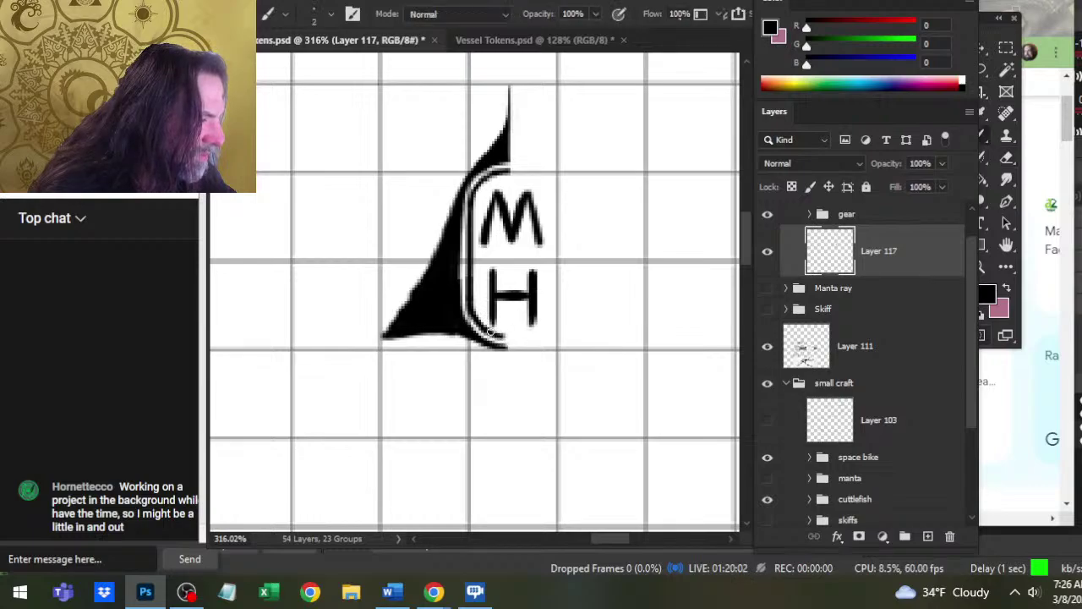
mouse_move(508, 337)
mouse_down()
mouse_move(493, 333)
mouse_move(512, 337)
mouse_up()
key(e)
key(b)
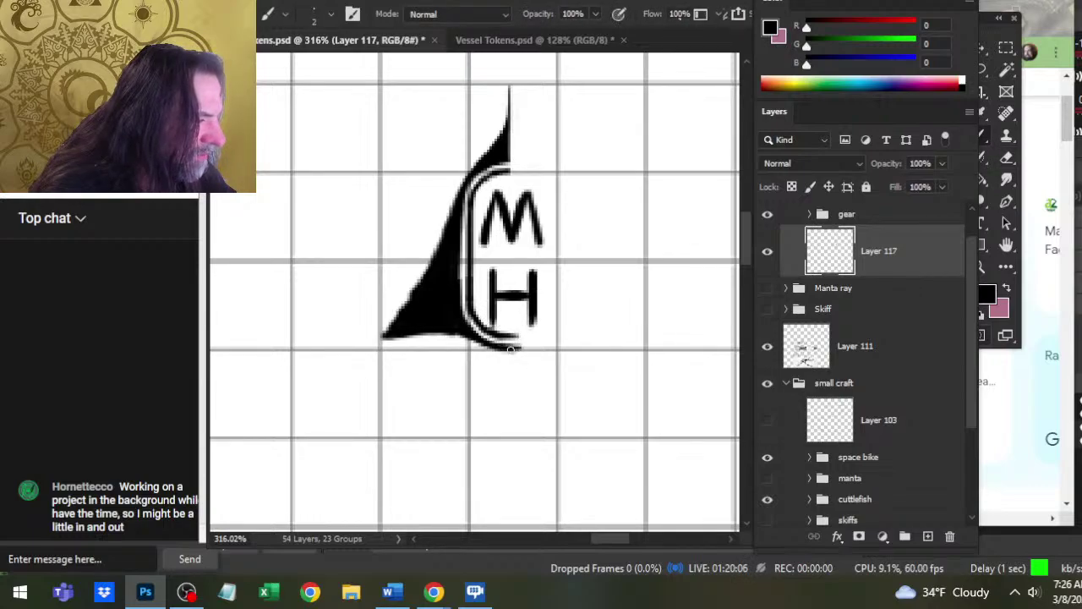
- Erase the bottom curves' overshoot past the centreline and brush the nose's centreline edge straight
key(e)
click(517, 343)
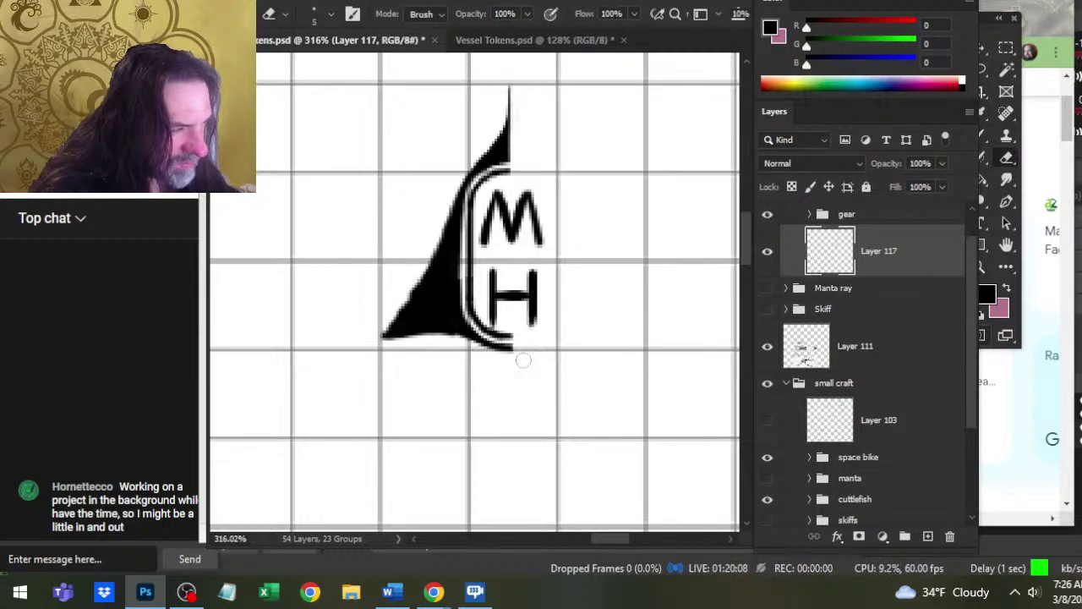
key(b)
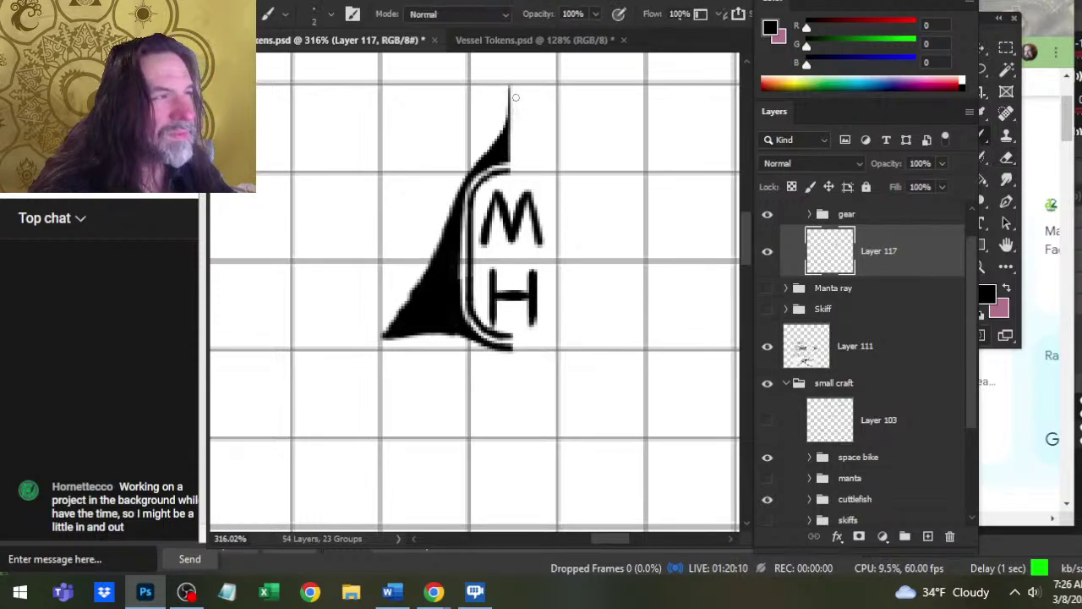
drag(510, 90, 513, 189)
key(l)
mouse_move(538, 66)
mouse_down()
mouse_move(423, 91)
mouse_move(358, 475)
mouse_move(687, 364)
mouse_move(663, 389)
mouse_up()
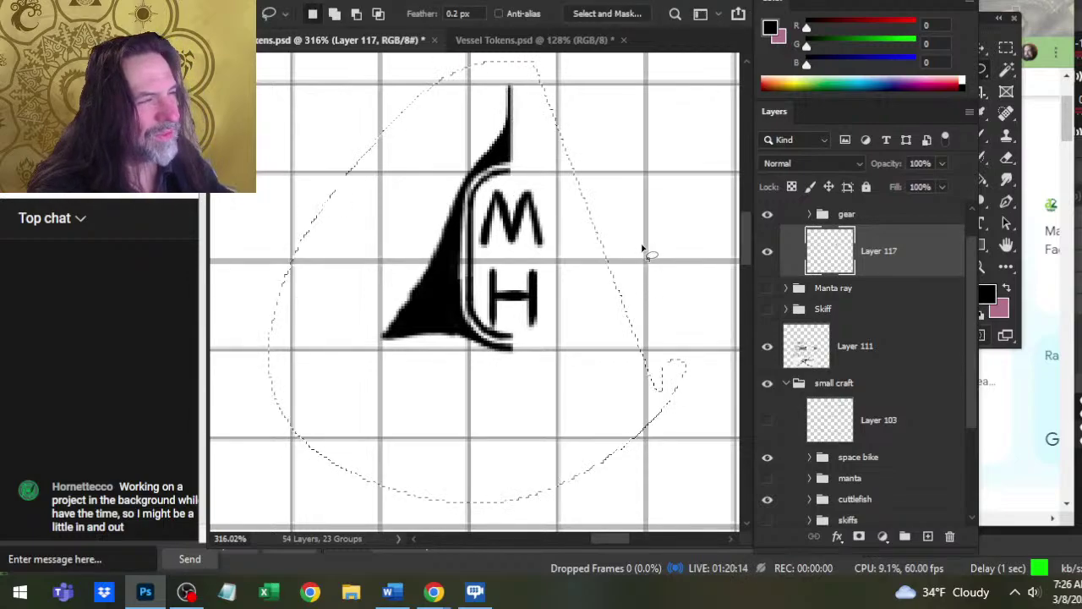
key(ctrl+d)
- Extend the left wing tip with the 2 px brush, fill its outer slope and trim the tip with the 5 px eraser
key(b)
mouse_move(395, 313)
mouse_down()
mouse_move(417, 290)
mouse_move(376, 330)
mouse_move(381, 341)
mouse_move(407, 281)
mouse_move(404, 306)
mouse_up()
key(e)
key(b)
key(e)
key(b)
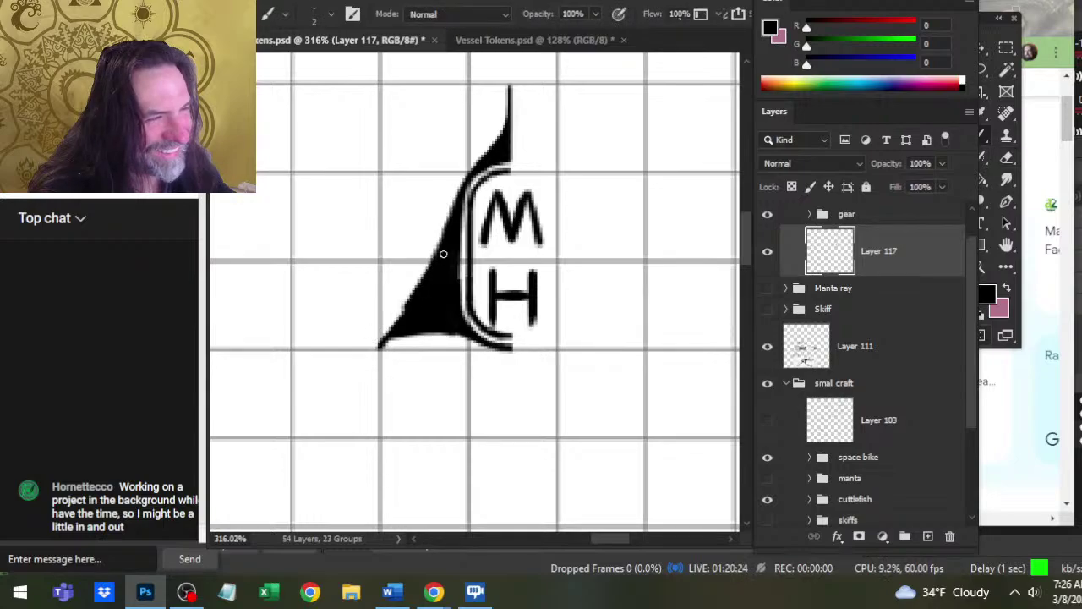
drag(435, 270, 388, 328)
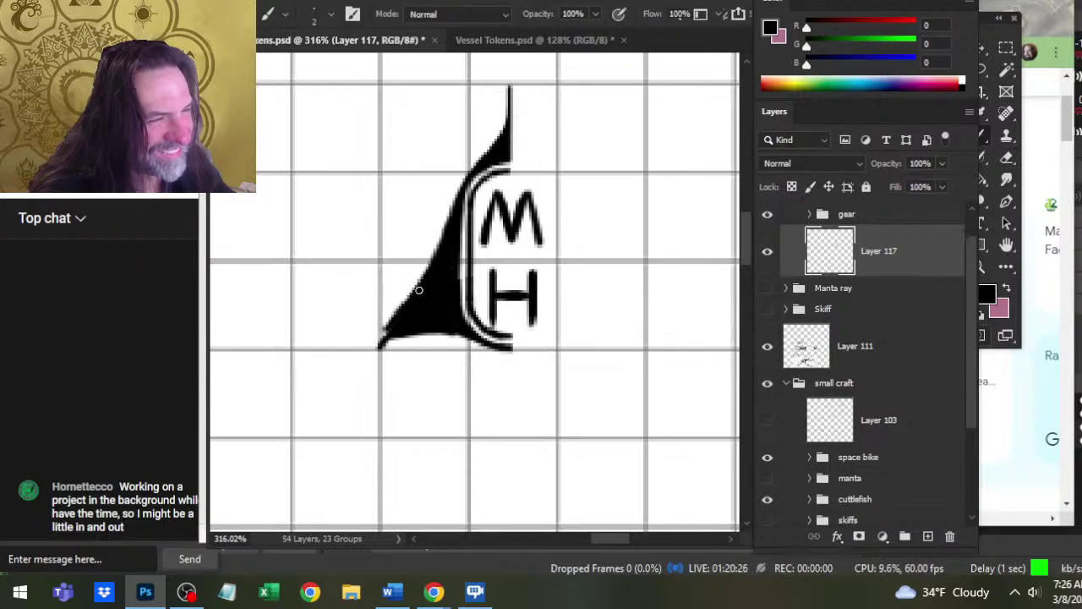
key(e)
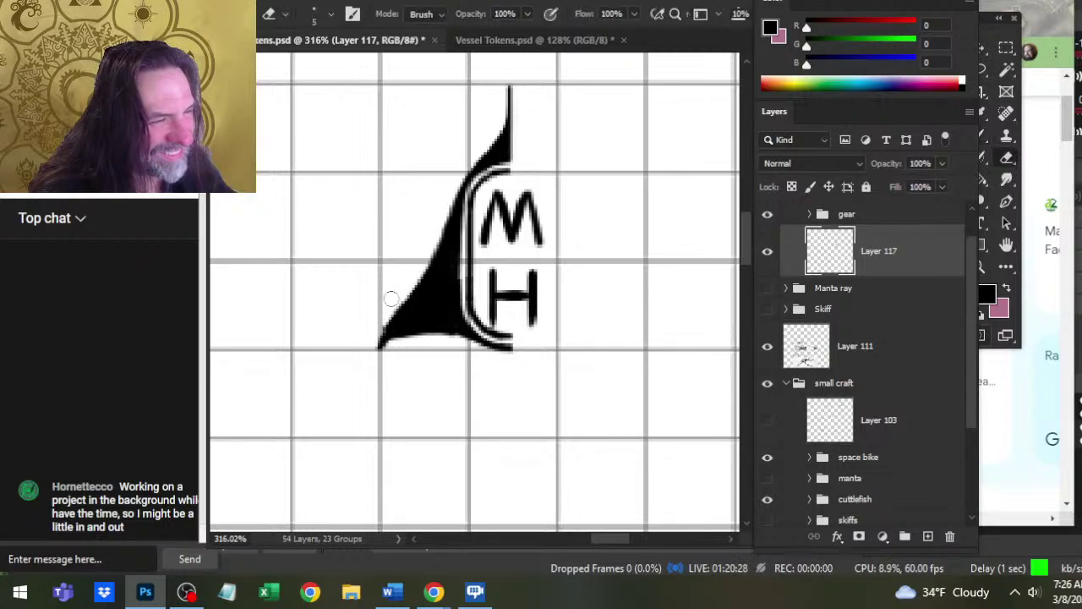
drag(391, 299, 399, 357)
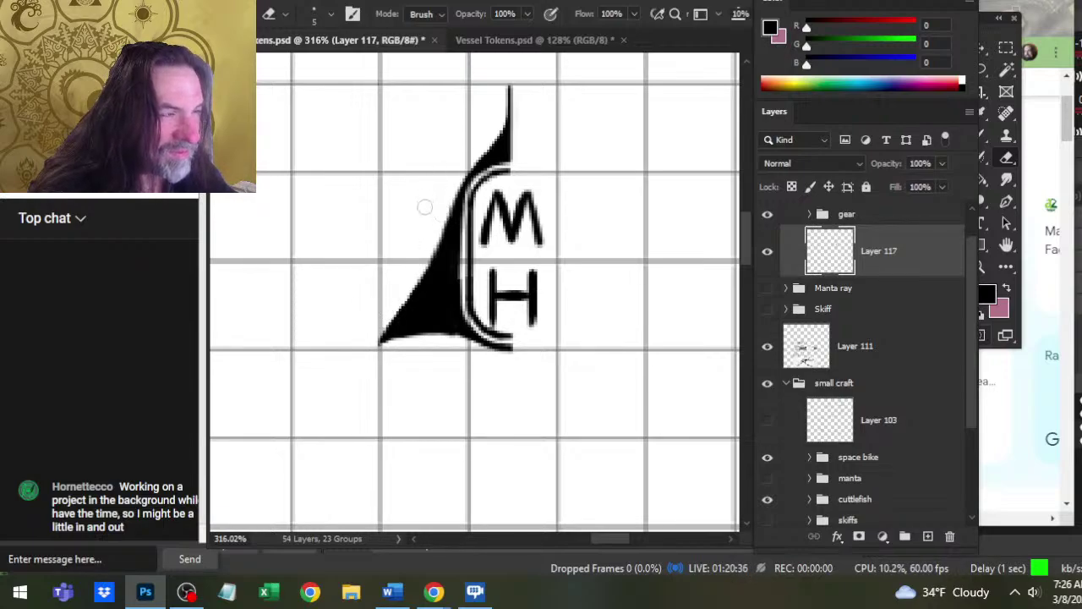
- Fill the concave outer edge between the M and the left wing tip, and erase its overshoot to straighten the slope
key(b)
drag(450, 229, 397, 317)
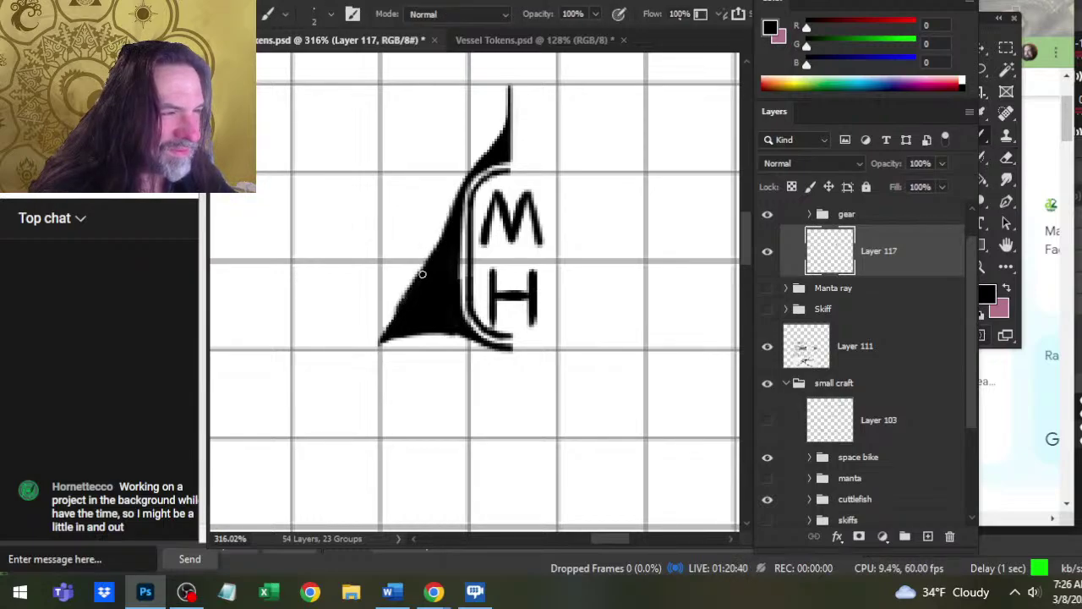
drag(424, 271, 398, 321)
drag(423, 281, 446, 227)
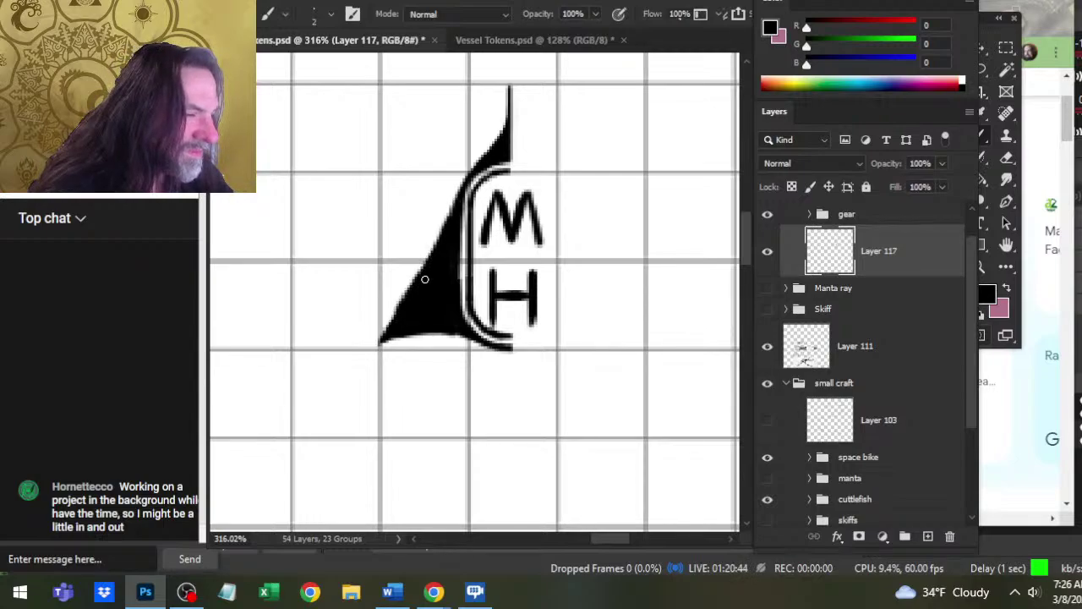
key(e)
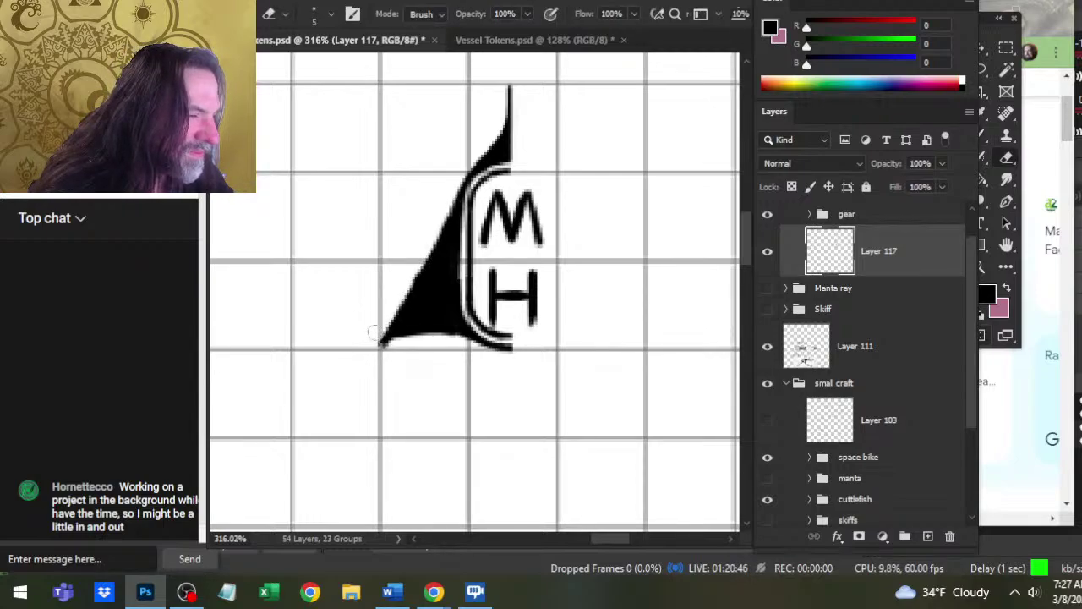
mouse_move(374, 331)
mouse_down()
mouse_move(404, 283)
mouse_move(371, 341)
mouse_move(418, 252)
mouse_up()
drag(393, 306, 449, 192)
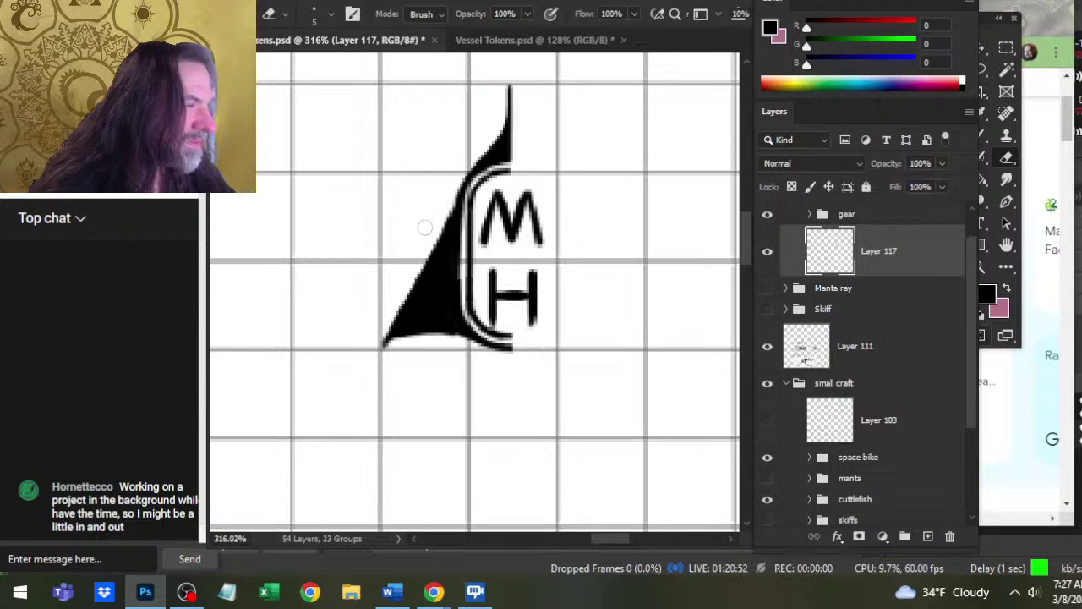
- Brush out the concave left edge of the nose from the inner wall's top towards the tip, widening the nose
key(b)
key(e)
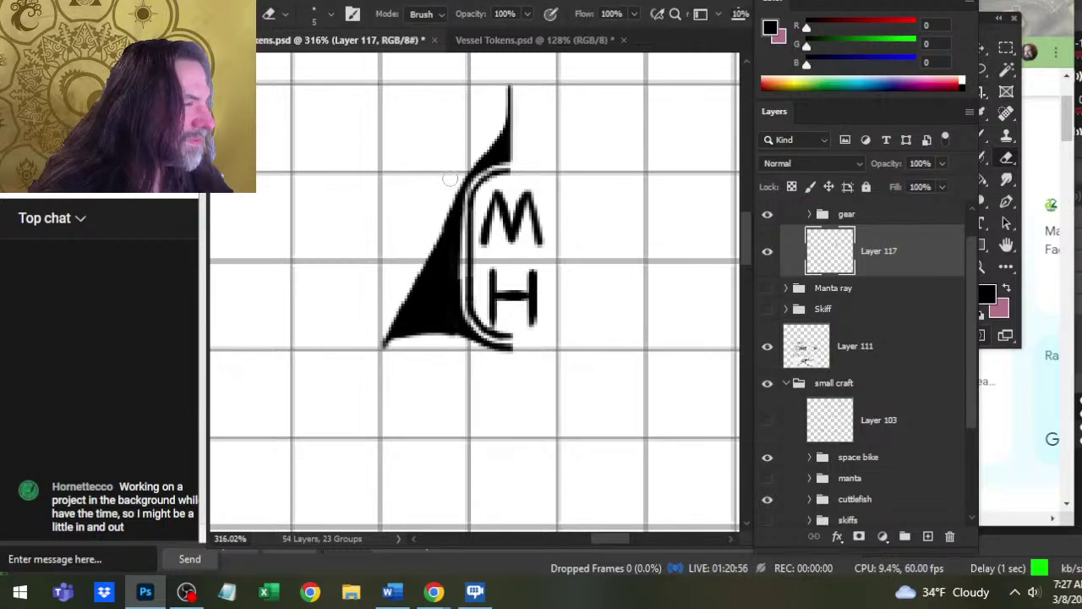
key(b)
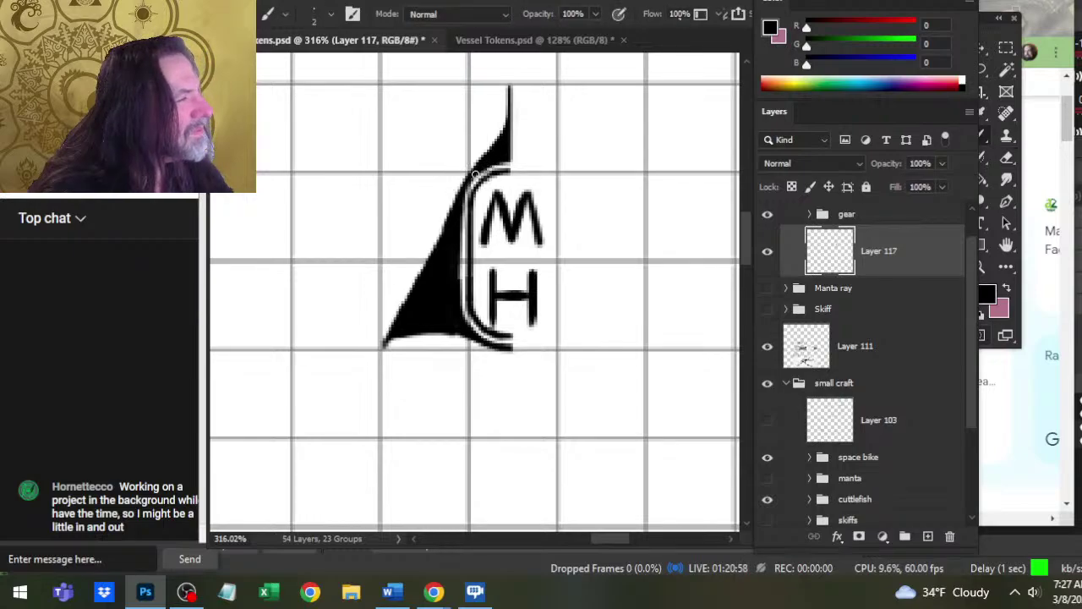
drag(476, 173, 505, 126)
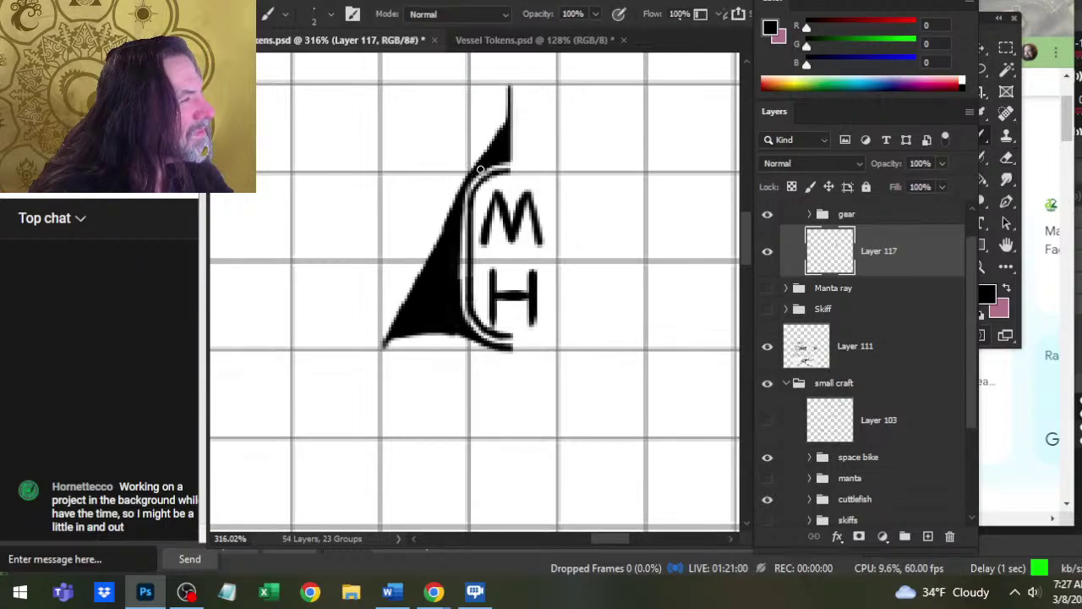
drag(480, 169, 496, 138)
mouse_move(474, 174)
mouse_down()
mouse_move(503, 127)
mouse_move(506, 105)
mouse_move(494, 130)
mouse_move(510, 91)
mouse_move(501, 94)
mouse_up()
key(e)
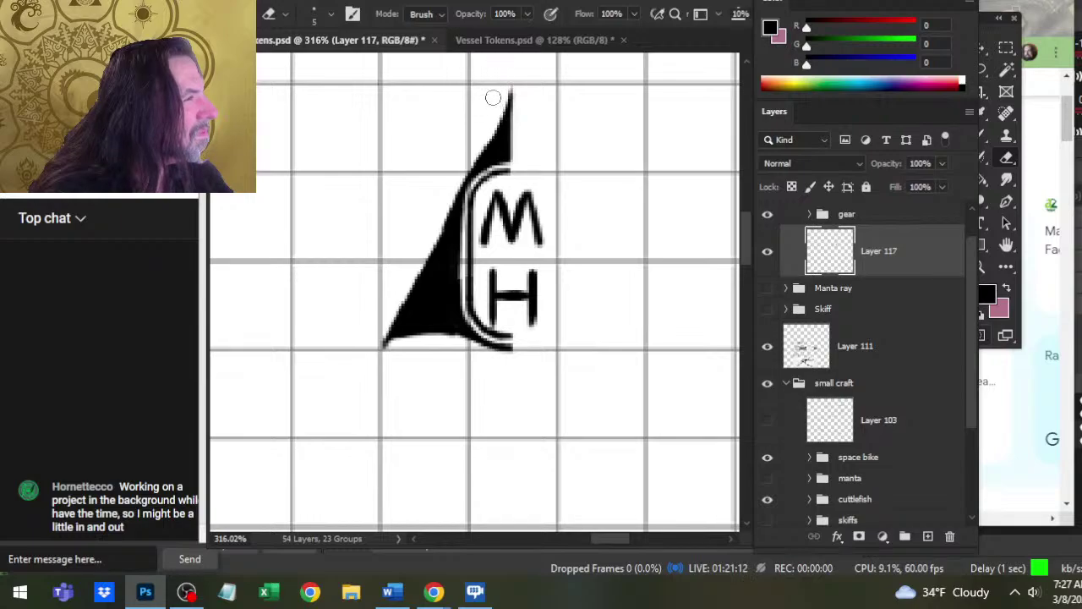
key(b)
key(e)
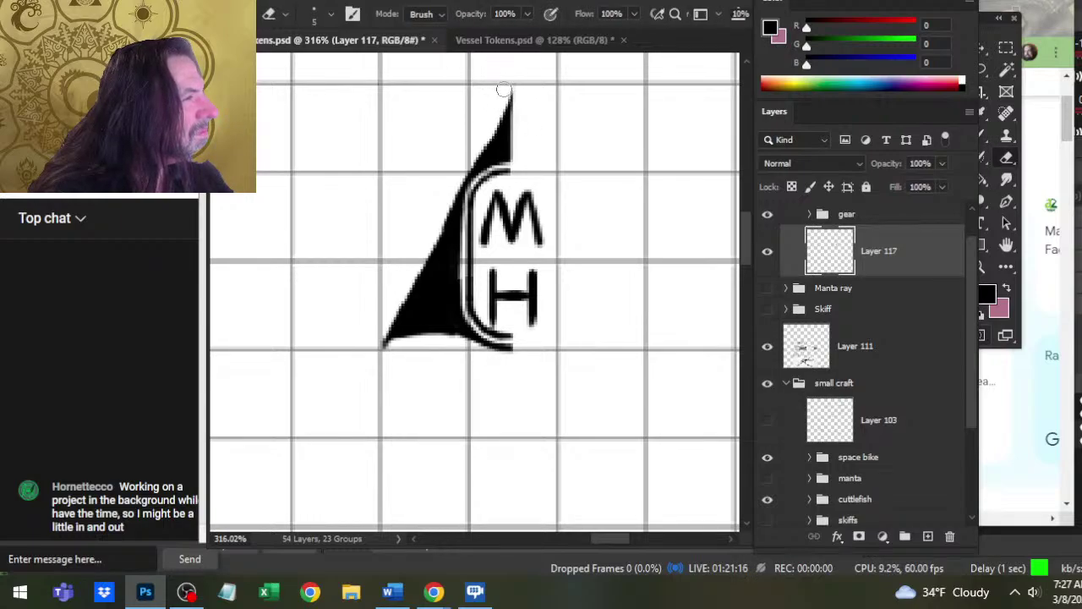
- Redraw the nose's left edge as a straight line from the tip down to the hull's shoulder
key(b)
mouse_move(514, 85)
mouse_down()
mouse_move(514, 113)
mouse_move(524, 83)
mouse_move(469, 176)
mouse_up()
key(e)
key(b)
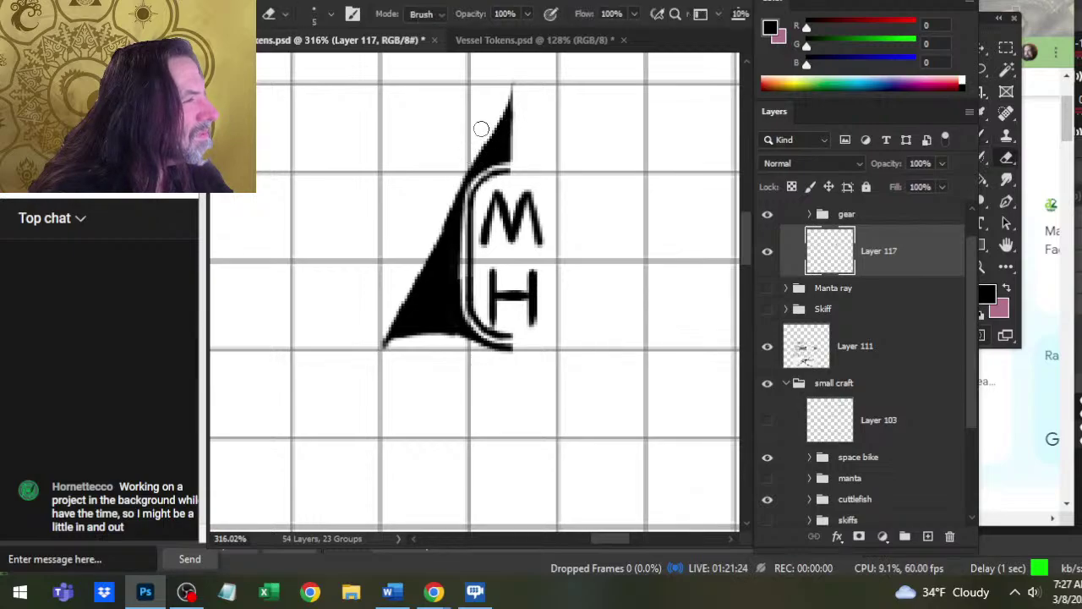
key(e)
key(b)
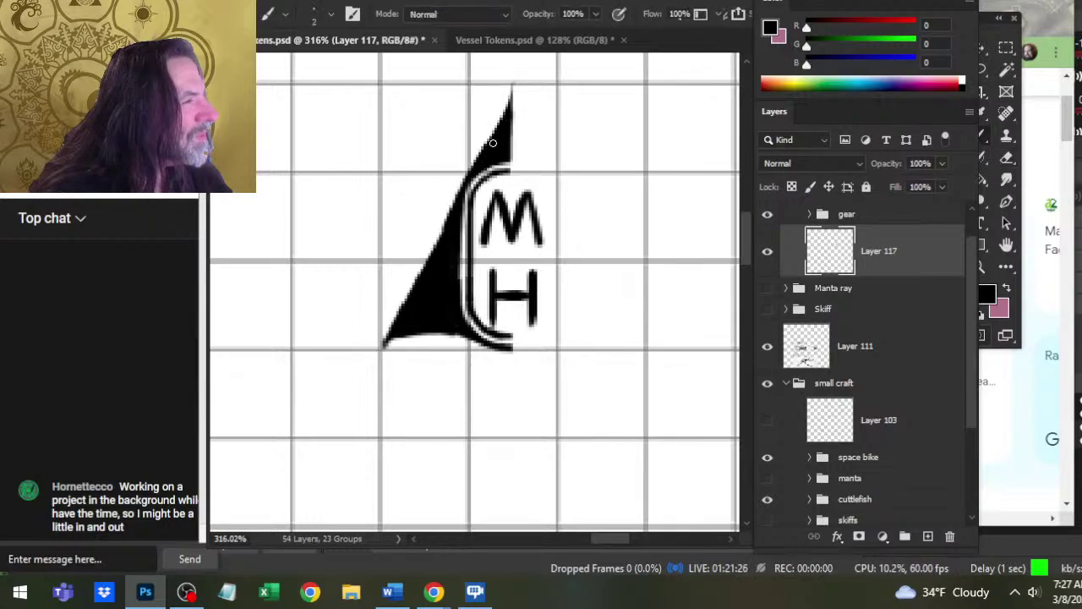
- Thicken the hull's outer edge beside the M, trim the excess and brush the slope straight down to the wing tip
drag(493, 142, 443, 215)
drag(467, 176, 436, 243)
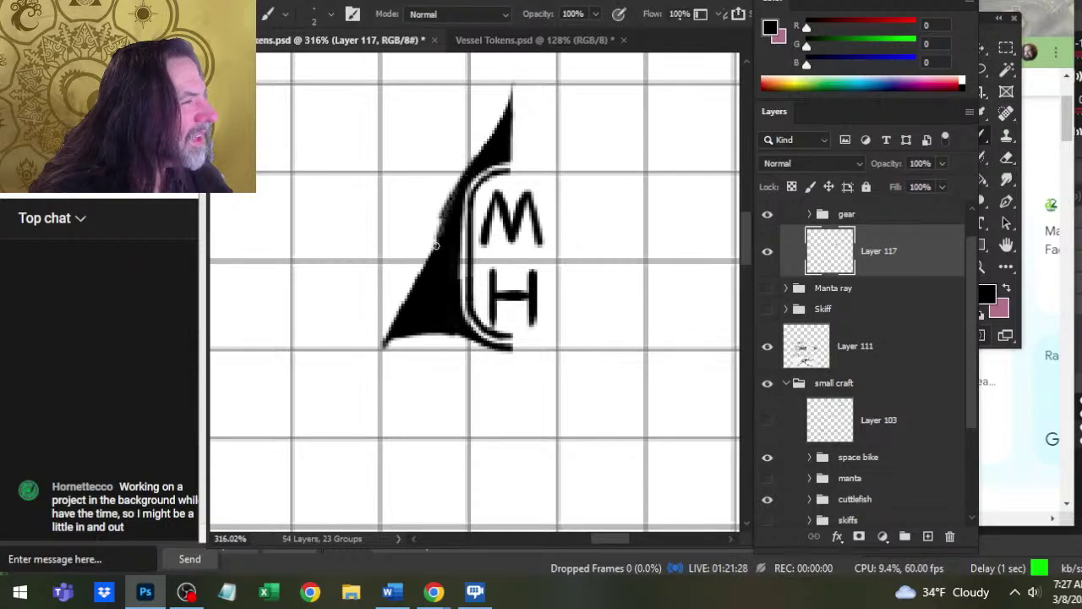
key(e)
drag(470, 146, 448, 194)
drag(470, 144, 438, 208)
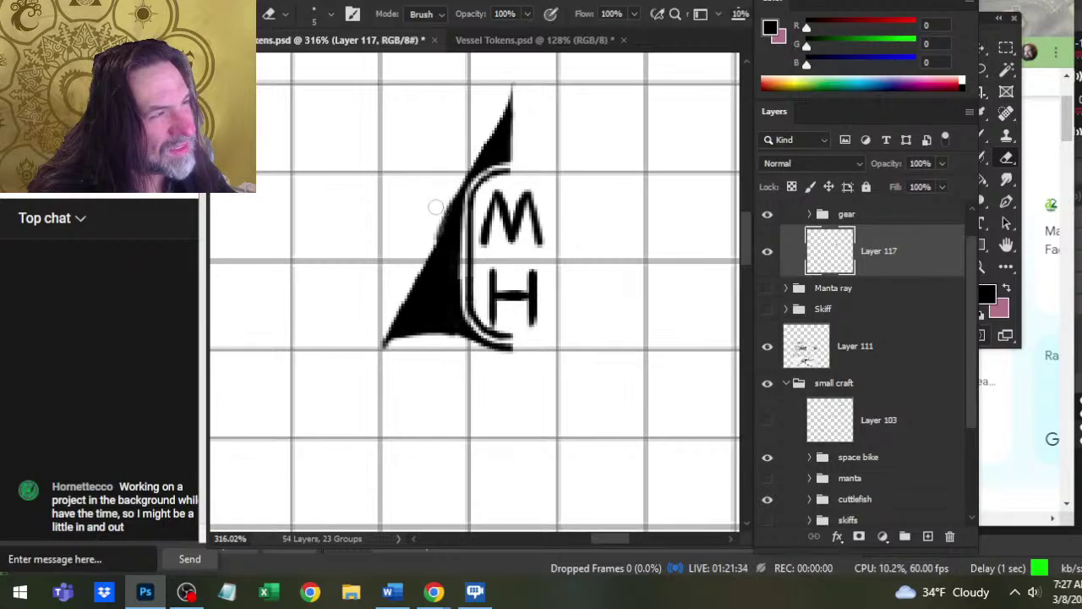
key(b)
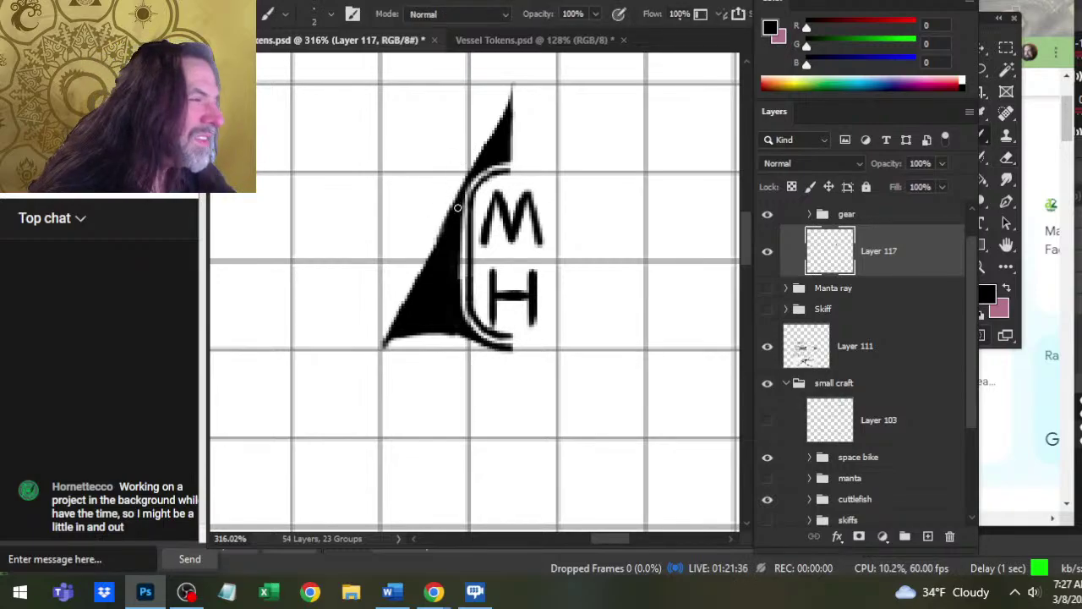
mouse_move(433, 252)
mouse_down()
mouse_move(454, 209)
mouse_move(422, 278)
mouse_up()
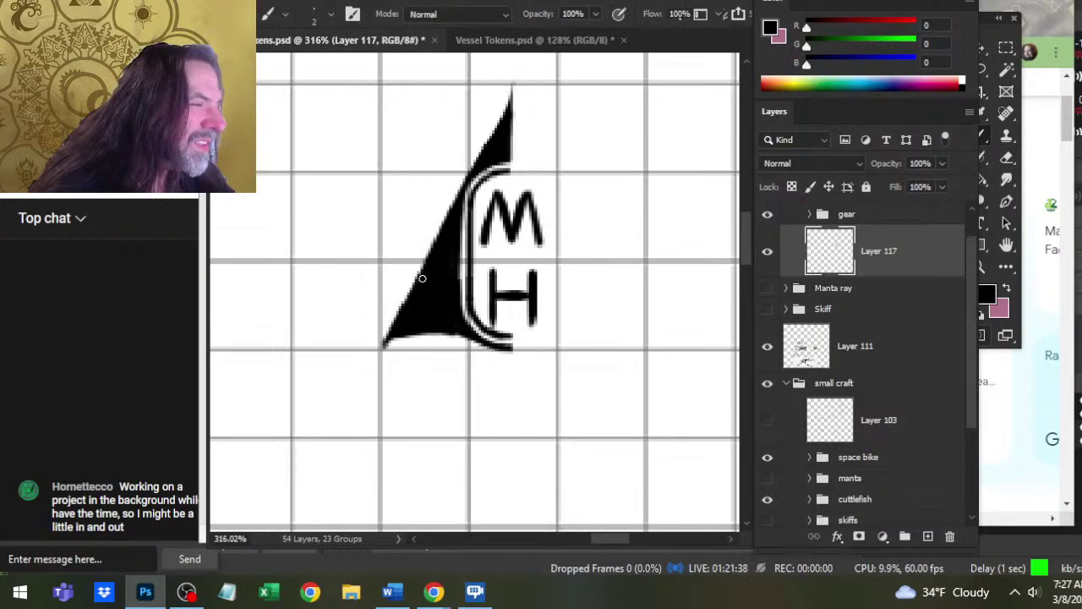
drag(442, 242, 401, 320)
- Trim and repaint the outer bottom curve beneath the H, and touch up the nose's left edge and tip
key(e)
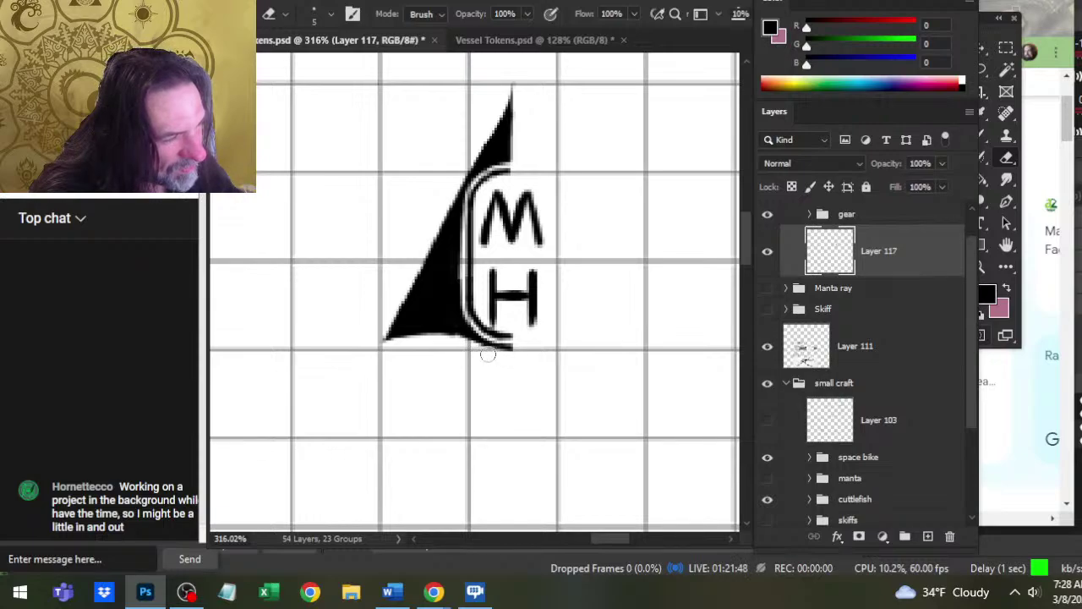
key(b)
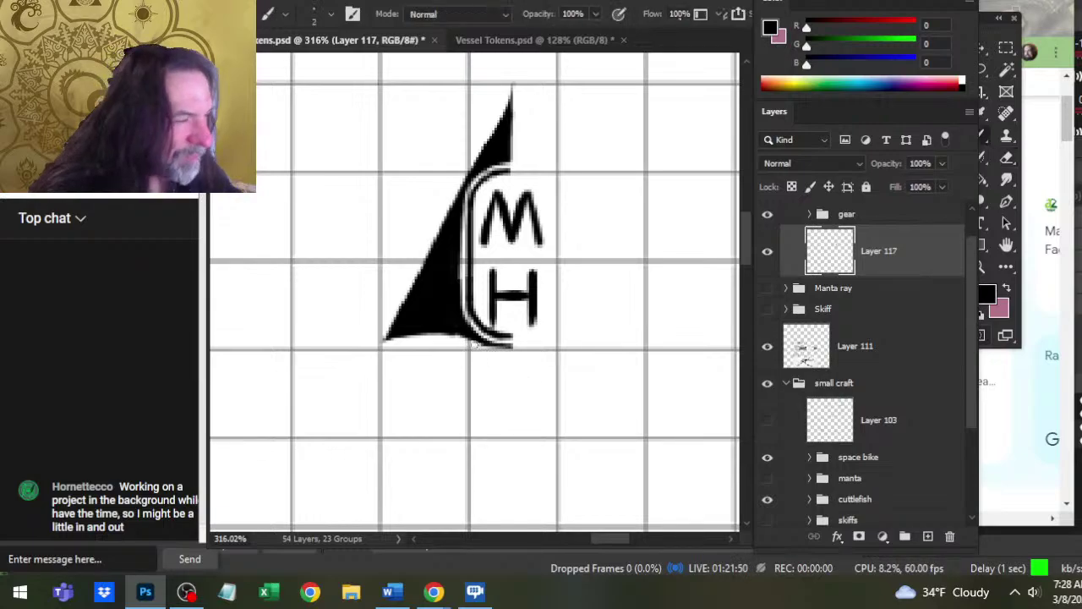
drag(471, 335, 506, 346)
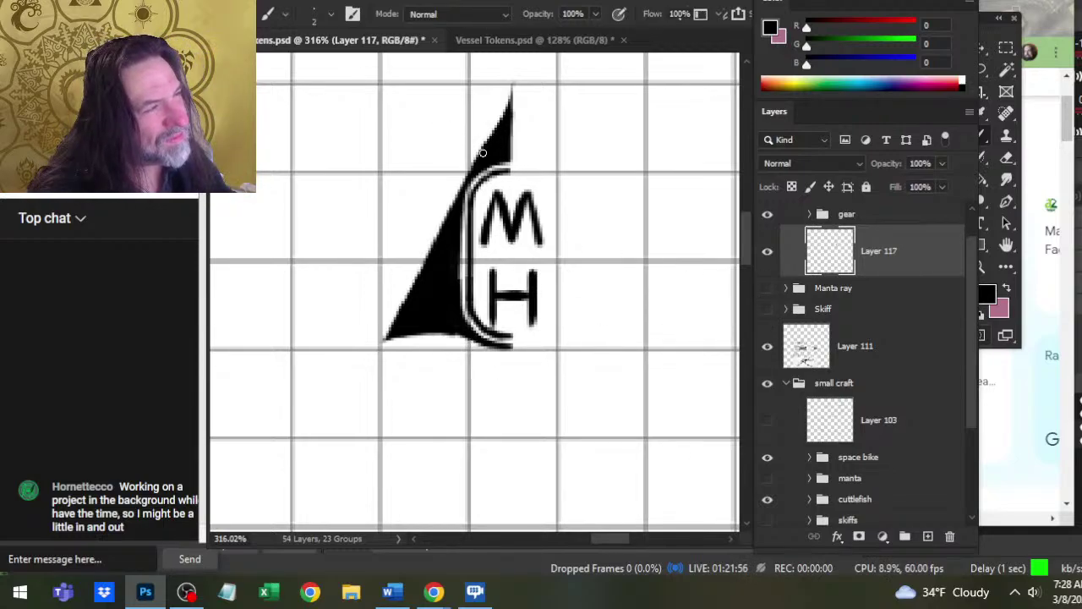
drag(481, 152, 510, 93)
key(e)
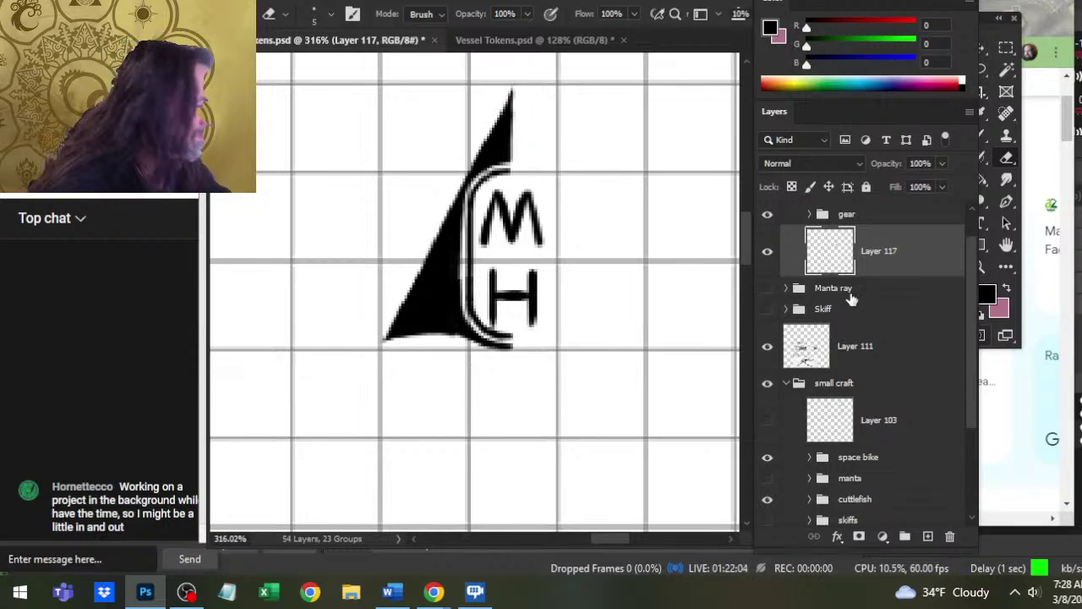
- Duplicate Layer 117 and flip the copy horizontally
right_click(883, 264)
click(973, 53)
key(Return)
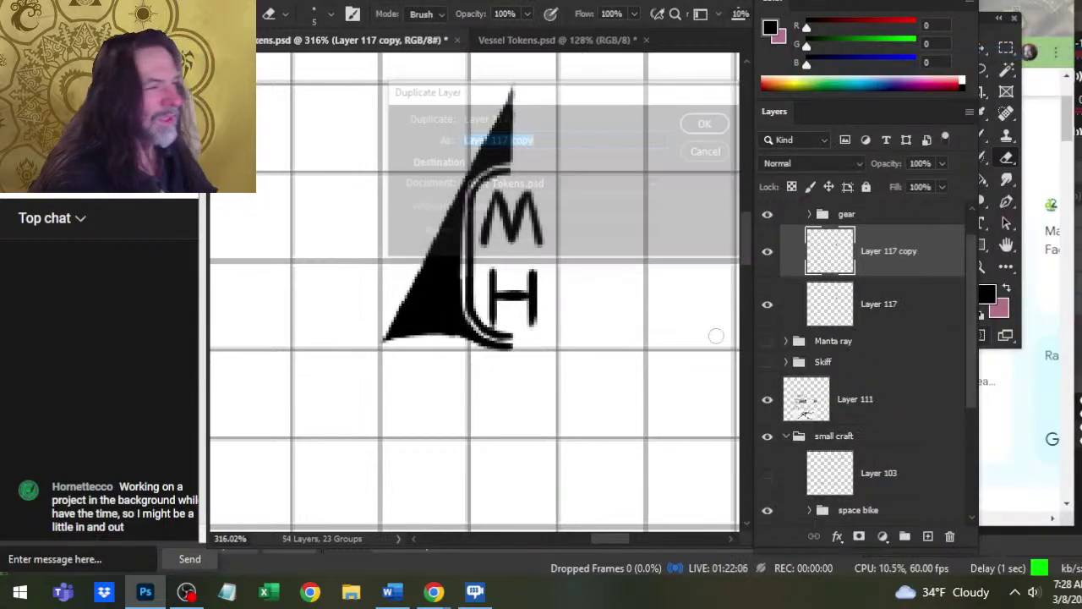
key(l)
right_click(508, 201)
click(609, 343)
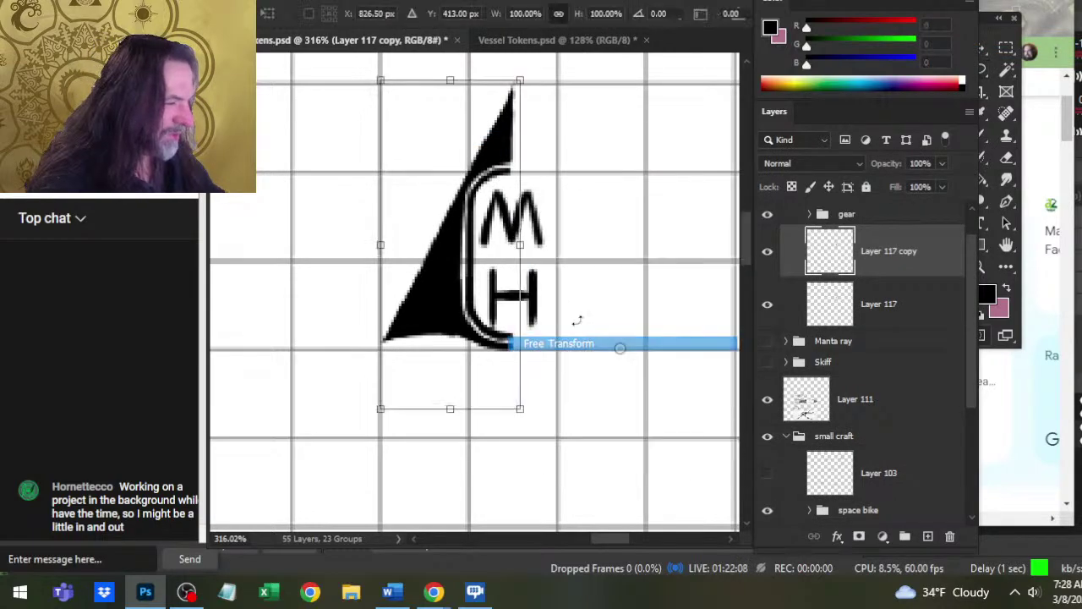
right_click(472, 267)
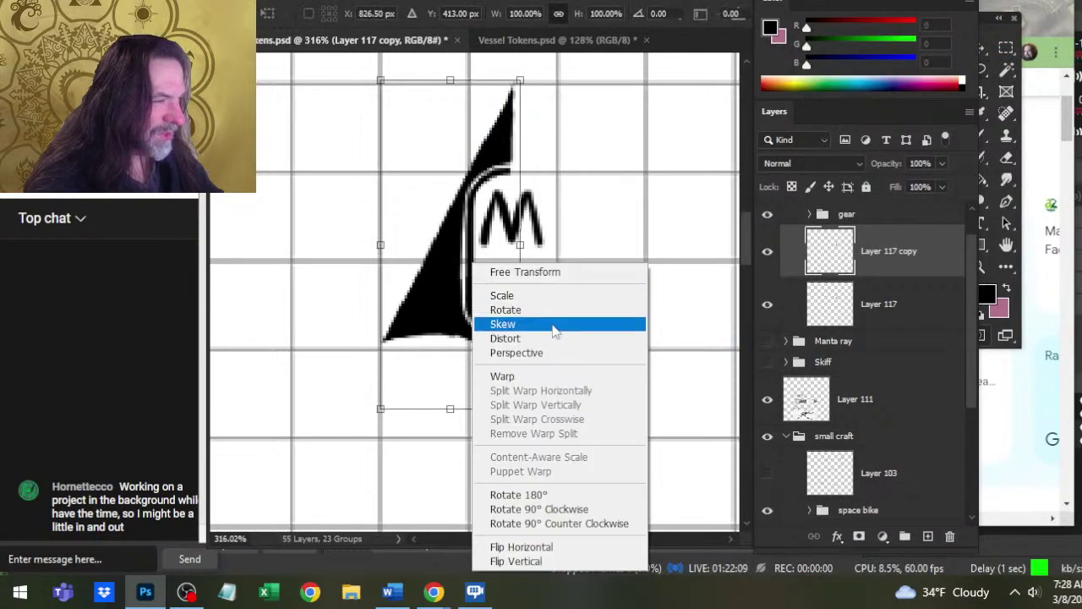
click(573, 547)
key(Return)
- Nudge the flipped copy to the right until the two hull halves meet along the centreline around the M and H
key(v)
key(Right)
key(Right)
key(Right)
key(Right)
key(Right)
key(Right)
key(Right)
key(Right)
key(Right)
key(Right)
key(Right)
key(Right)
key(Right)
key(Right)
key(Right)
key(Right)
key(Right)
key(Right)
key(Right)
key(Right)
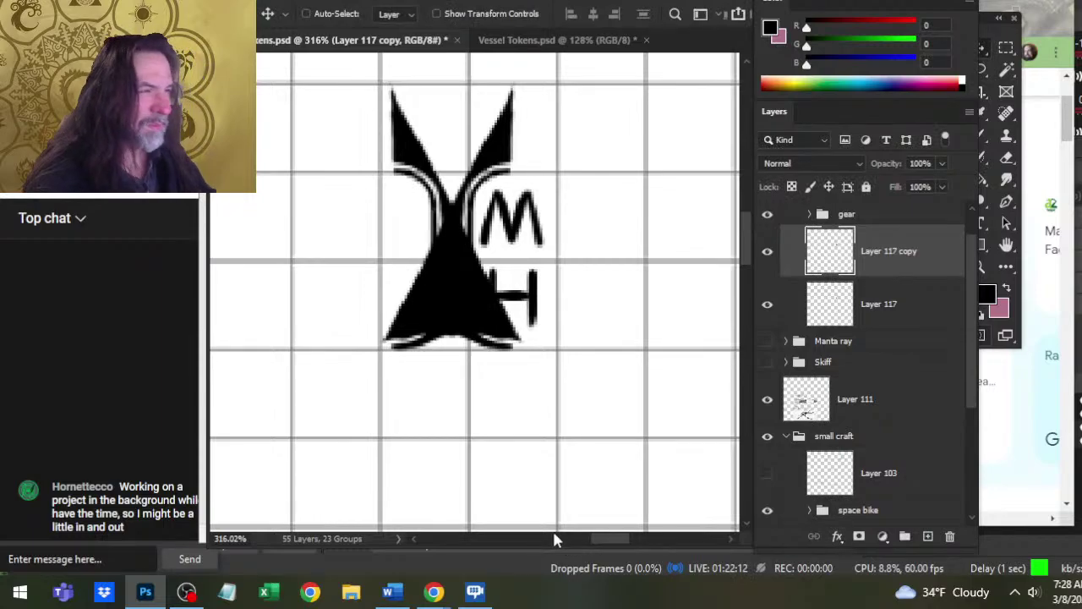
key(Right)
key(Right)
key(Right)
key(Right)
key(Right)
key(Right)
key(Right)
key(Right)
key(Right)
key(Right)
key(Right)
key(Right)
key(Right)
key(Right)
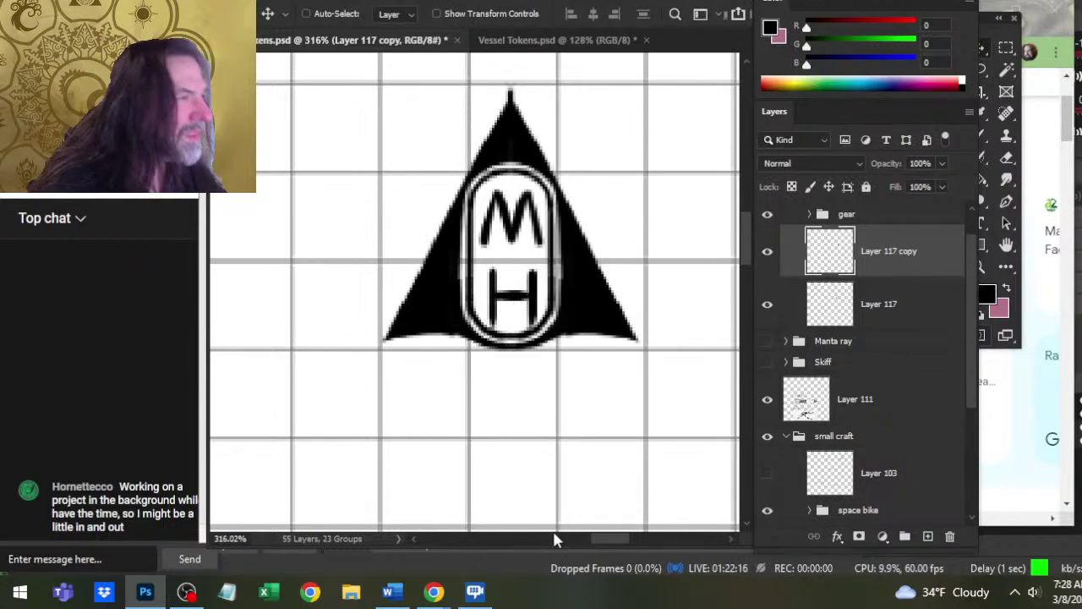
key(Right)
key(Right)
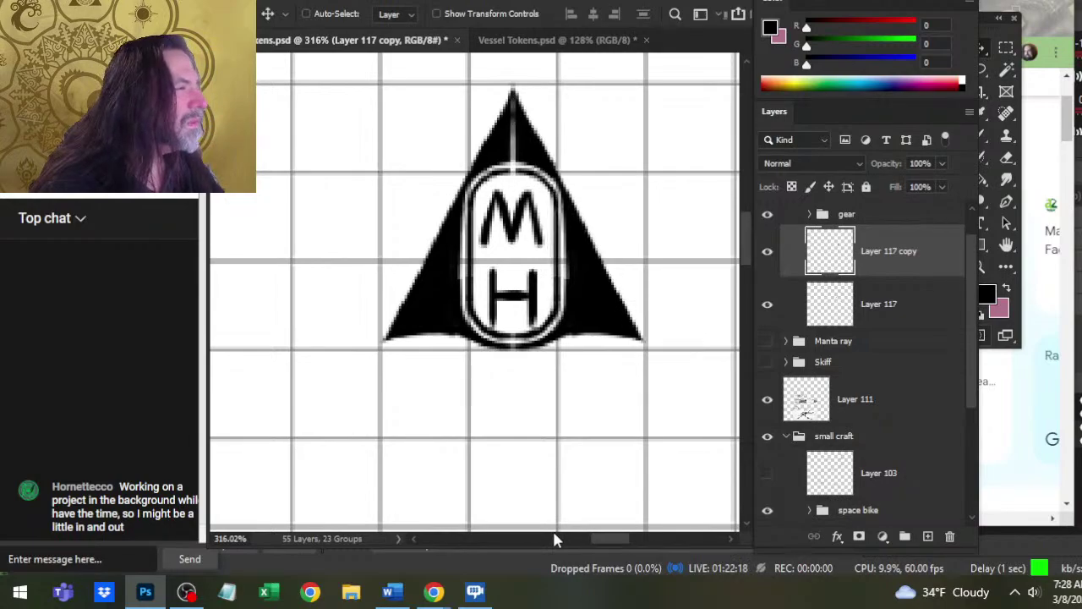
key(Right)
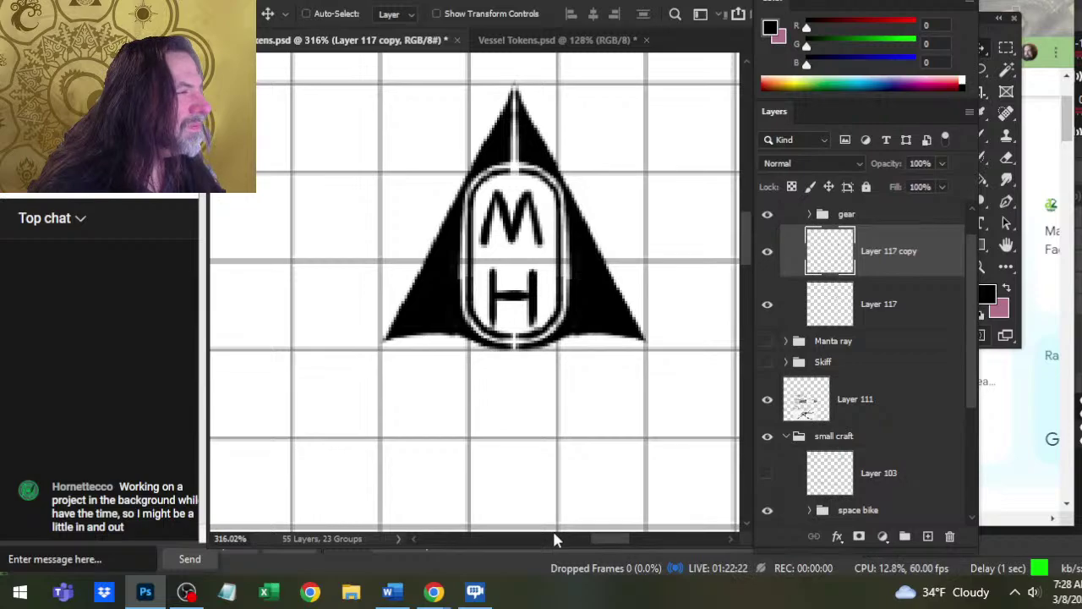
key(Left)
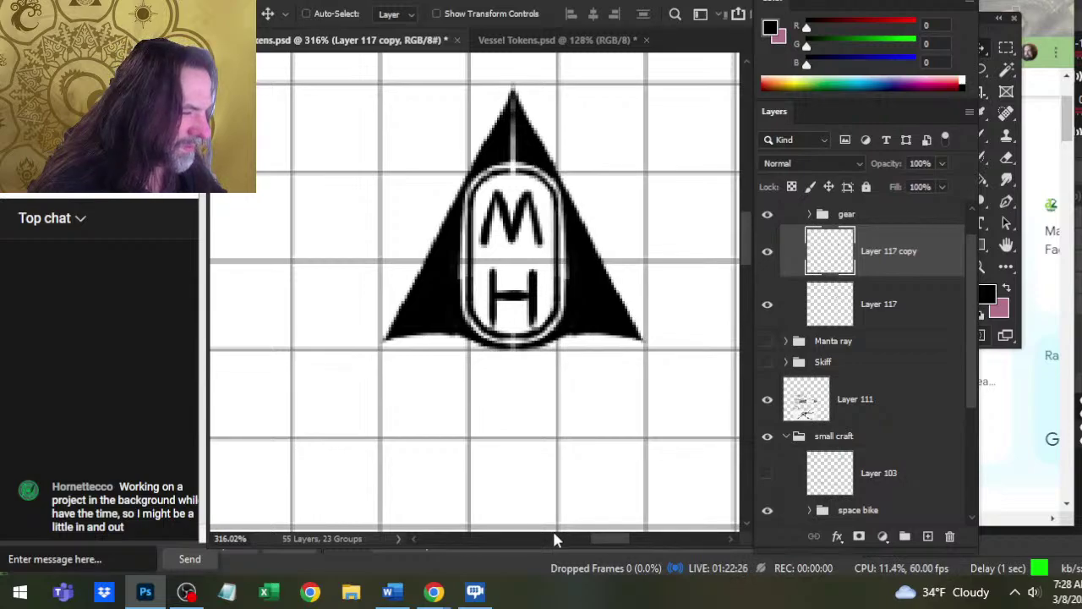
- Brush black over the pale seam running down the nose's centreline between the two hull halves
key(b)
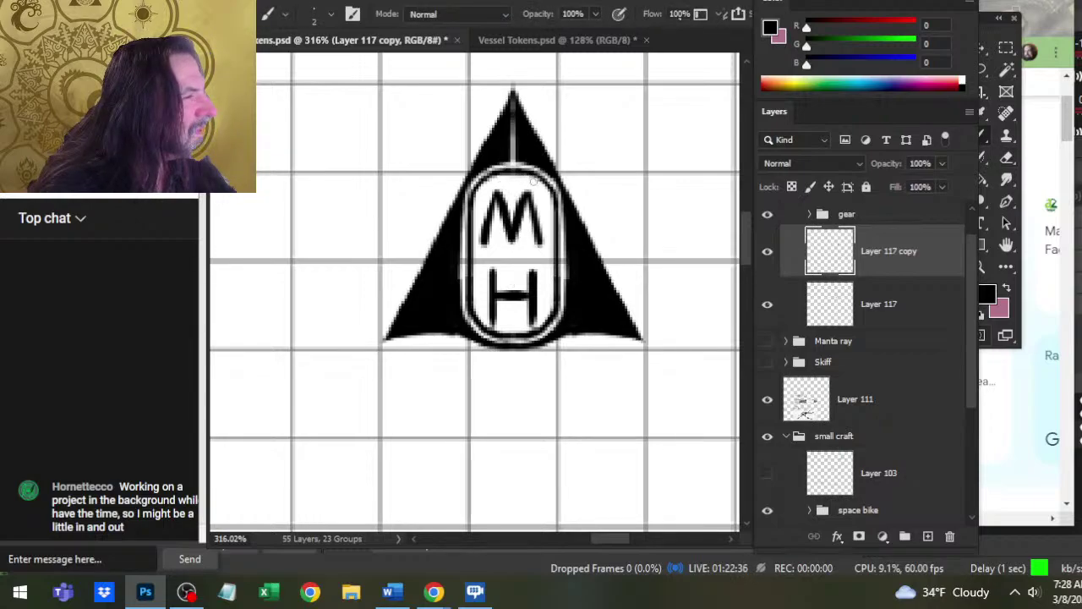
key(e)
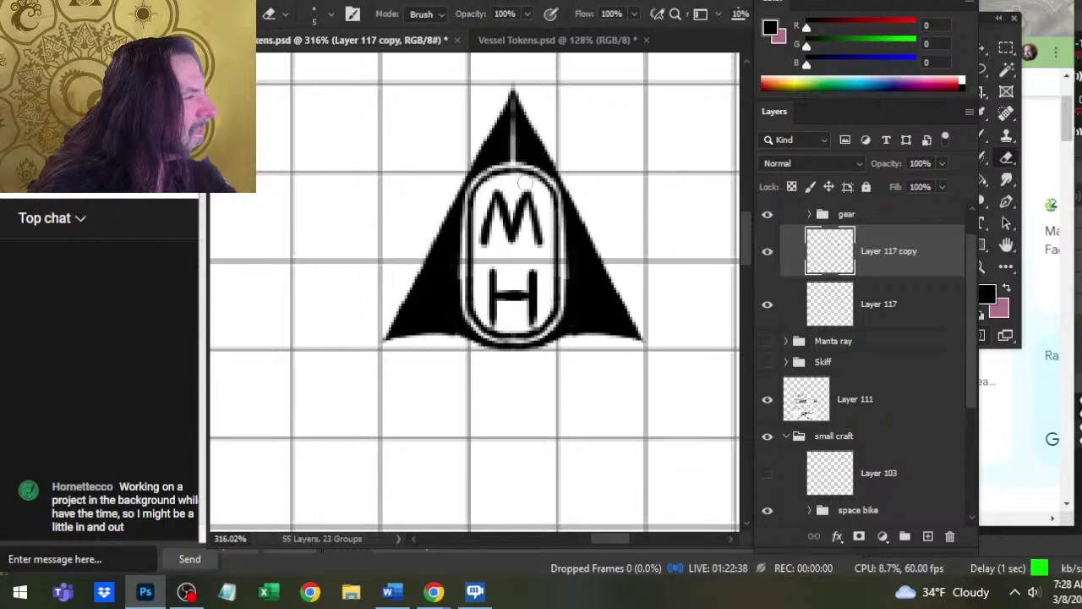
key(b)
drag(514, 159, 514, 146)
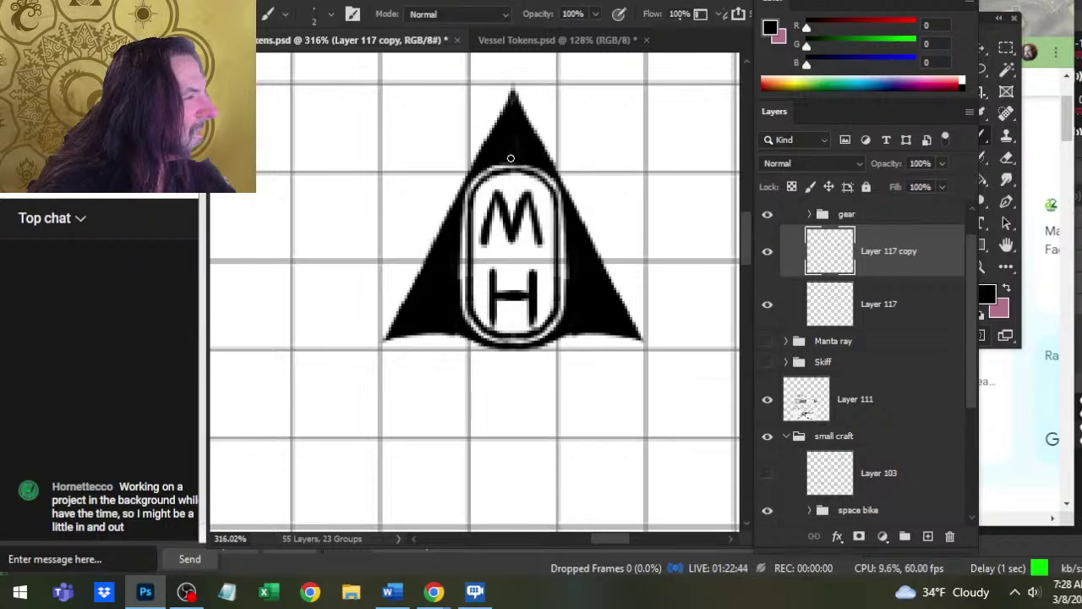
key(z)
drag(567, 188, 474, 176)
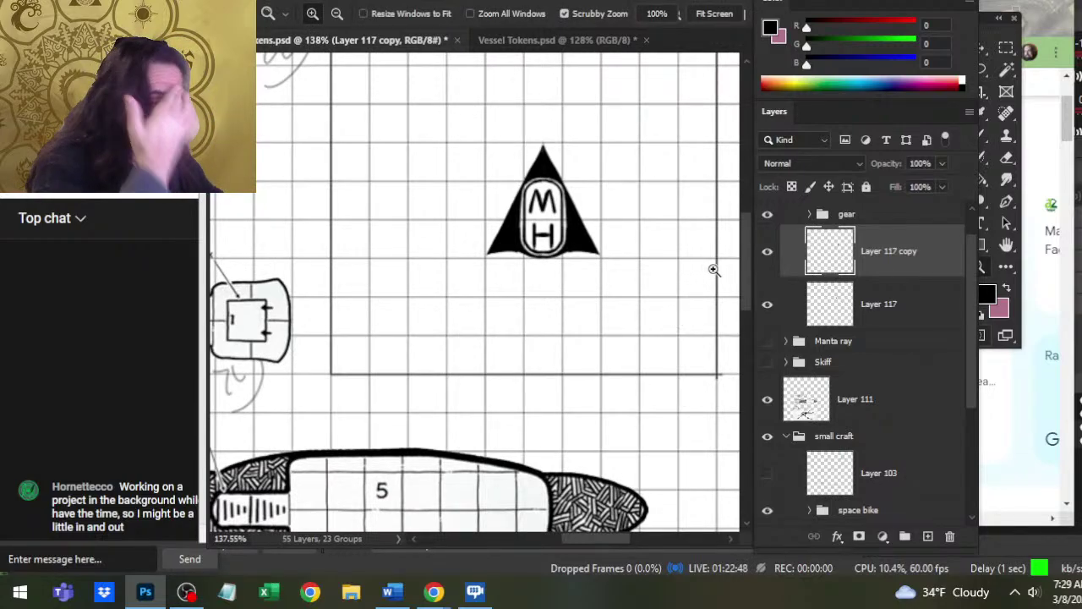
right_click(845, 281)
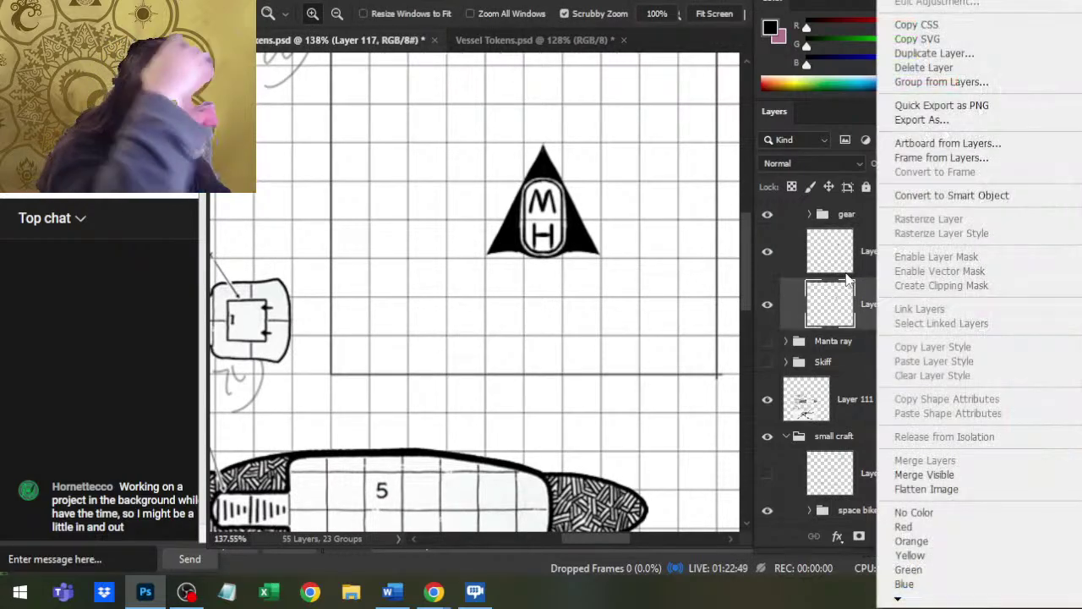
click(924, 474)
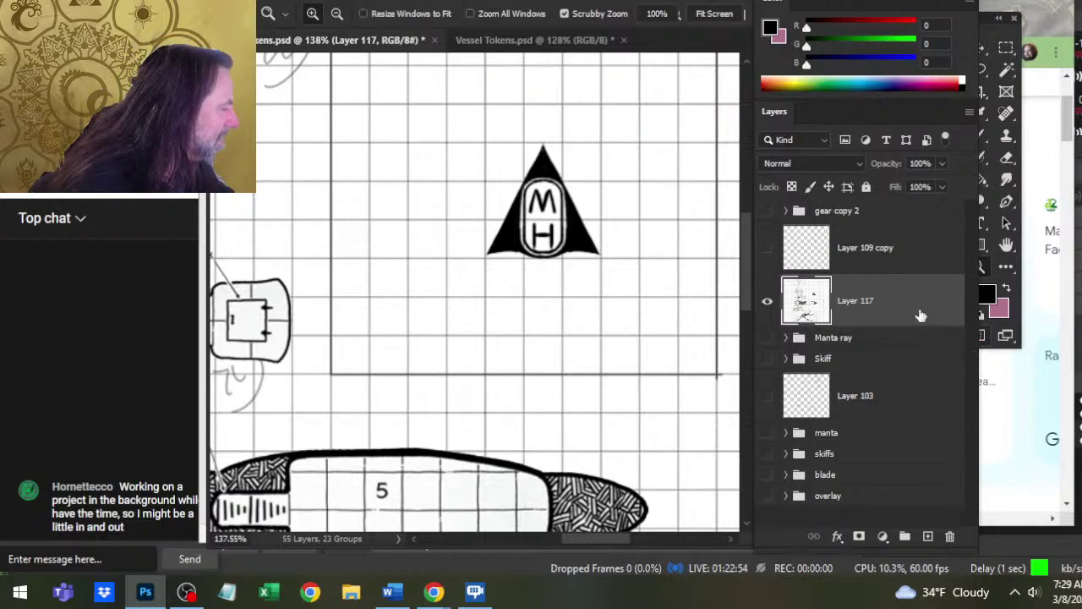
click(766, 301)
click(765, 301)
key(ctrl+z)
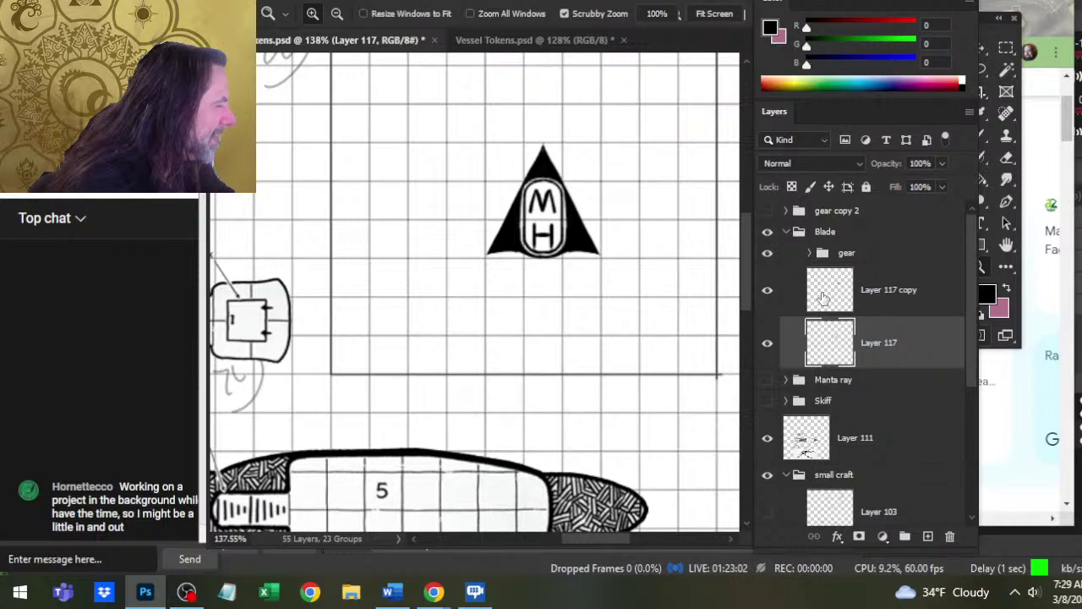
- Merge the two hull halves, Layer 117 copy and Layer 117, into one layer inside the Blade group
click(765, 293)
click(766, 293)
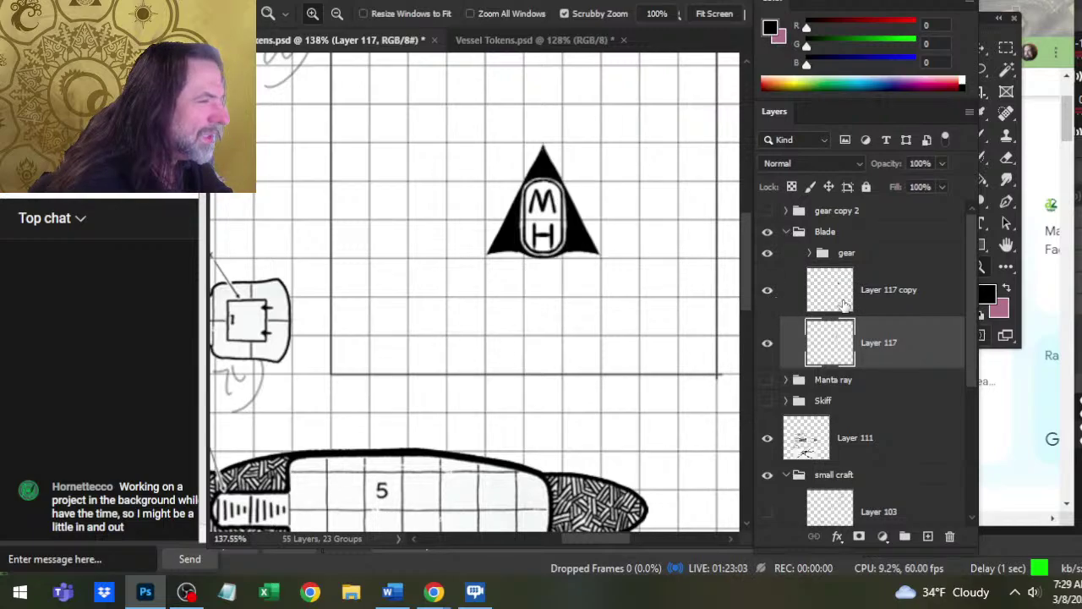
right_click(899, 318)
click(940, 460)
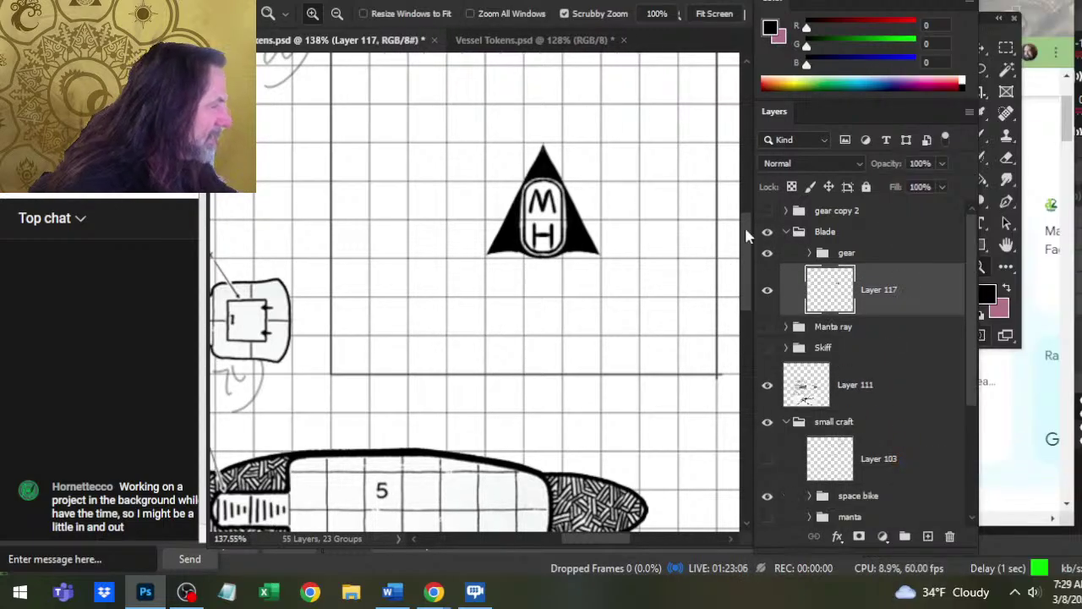
- Collapse the Blade group, rename it Arrow and check its artwork by toggling its visibility
click(787, 234)
double_click(822, 231)
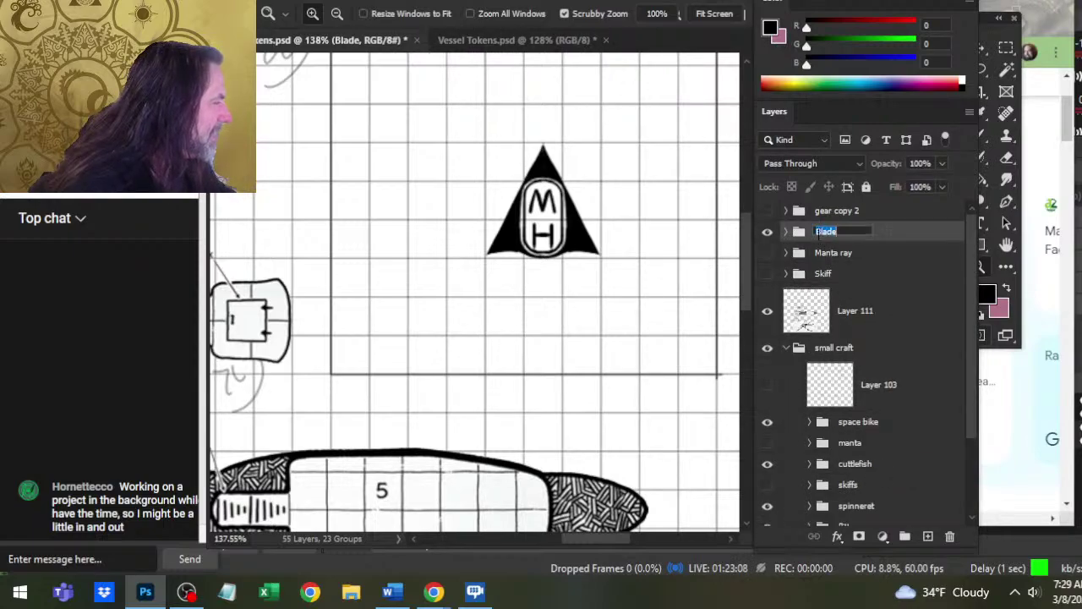
text(Arrow)
key(Return)
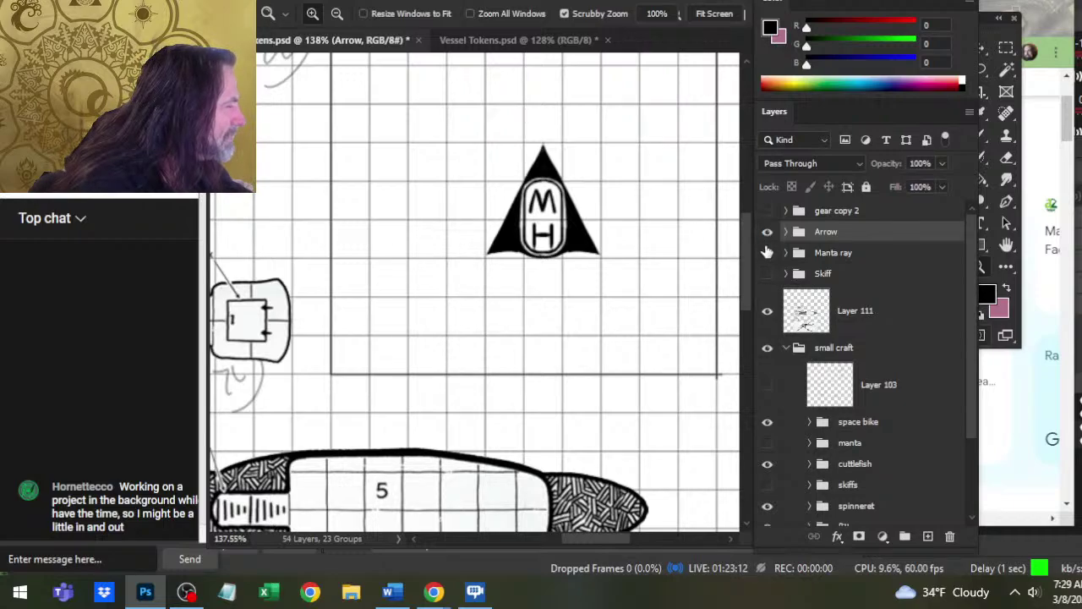
click(767, 232)
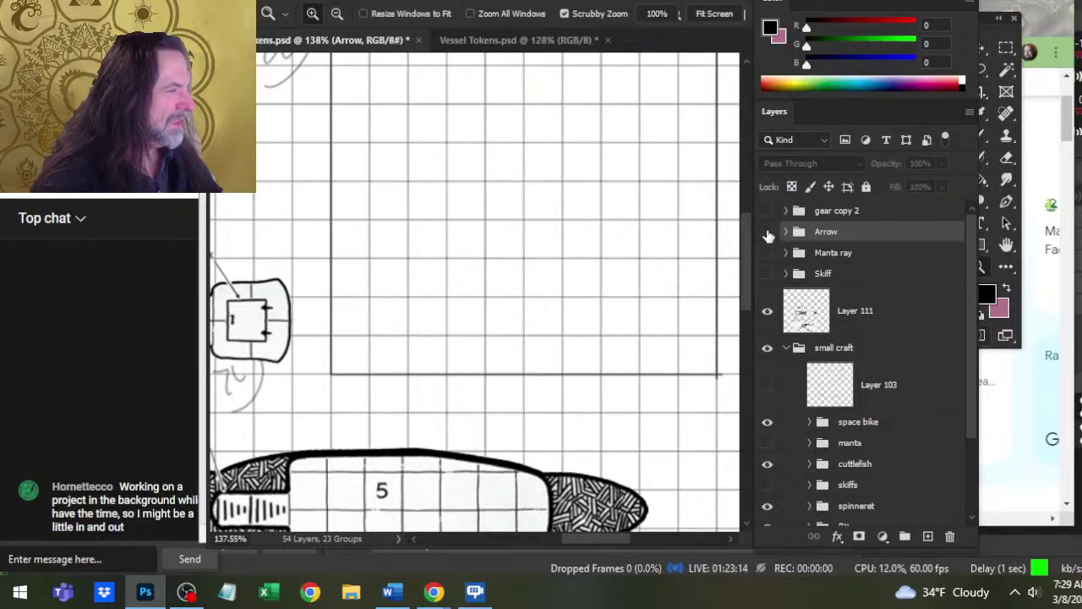
click(767, 232)
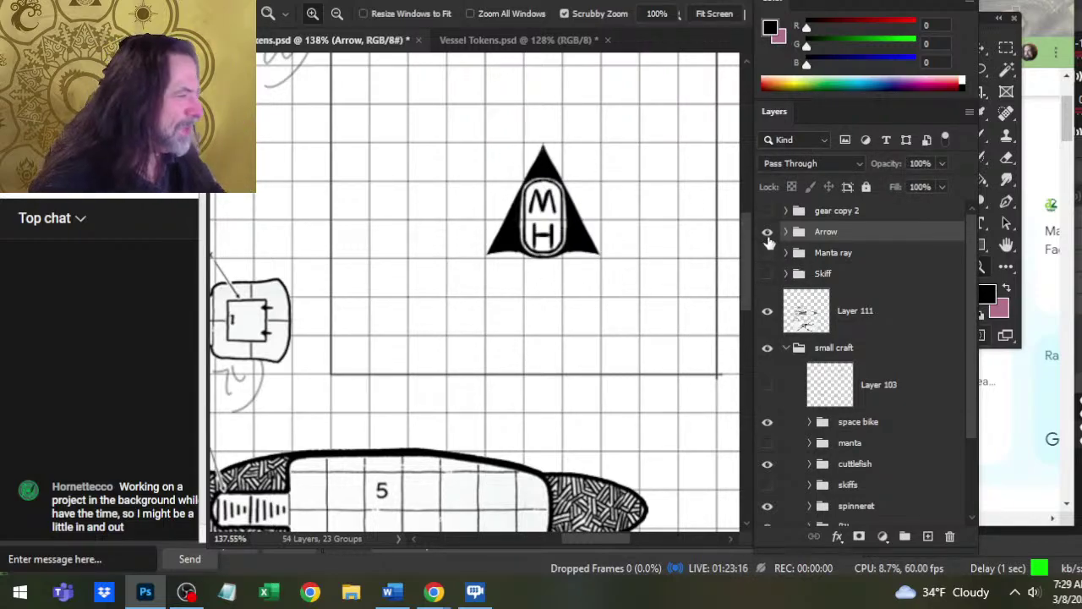
- Switch to the Word document and rename the Blade entry in the Craft table as Arrow
key(alt+Tab)
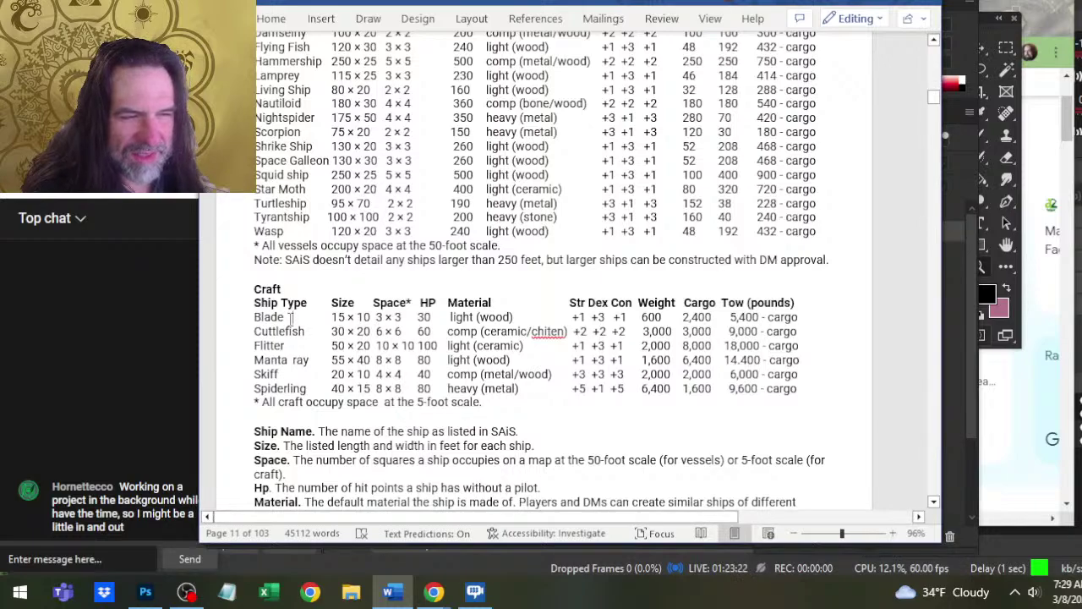
key(BackSpace)
key(BackSpace)
key(BackSpace)
key(BackSpace)
key(BackSpace)
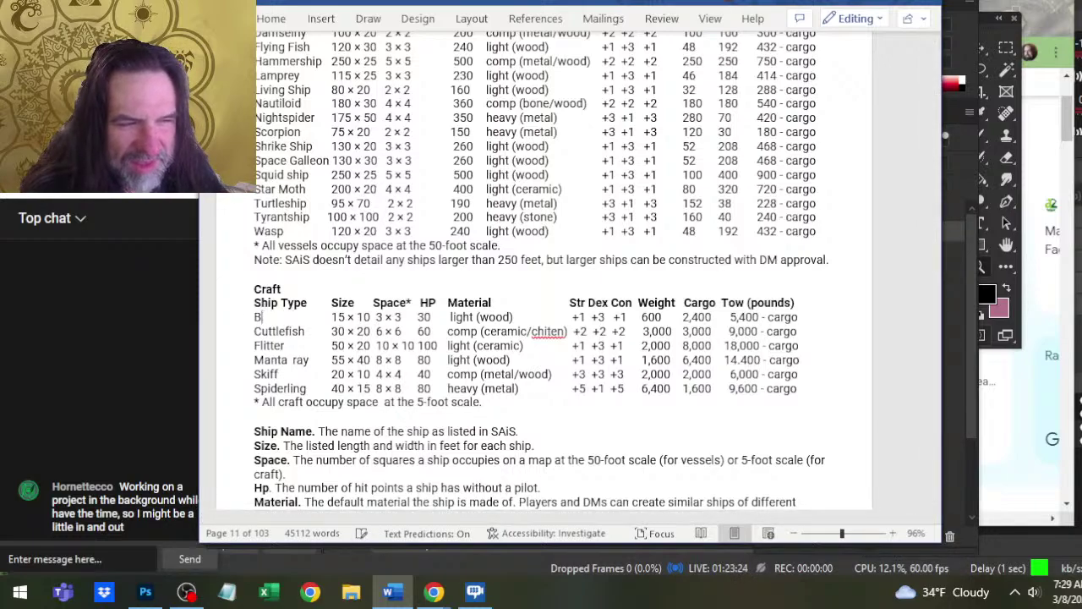
text(Arrow)
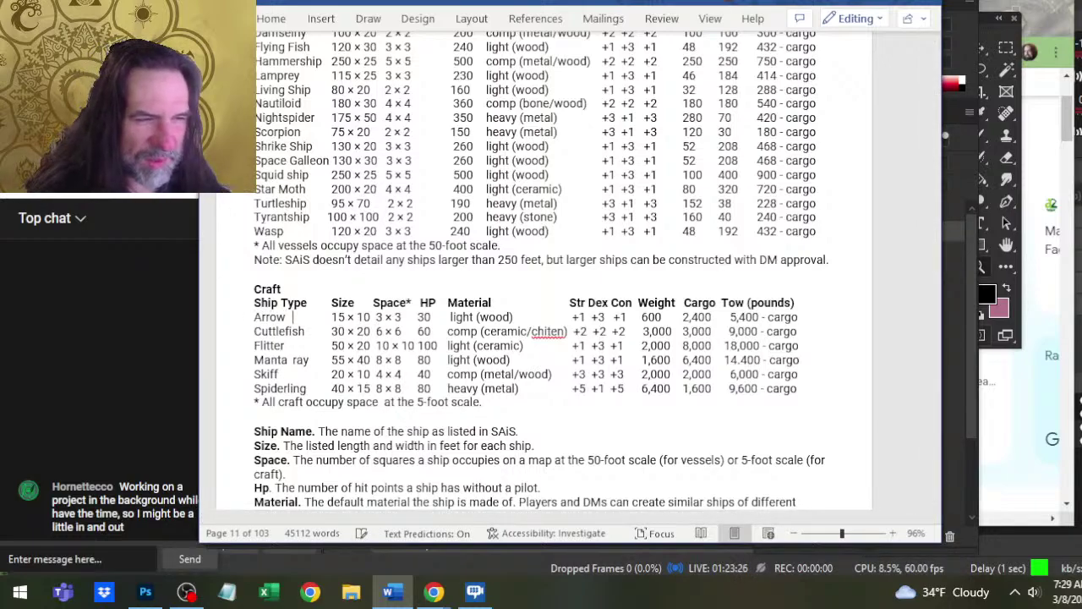
- Switch back to Photoshop and toggle the Arrow group's visibility to check the craft's footprint against the grid
key(alt+Tab)
key(alt+Tab)
key(alt+Tab)
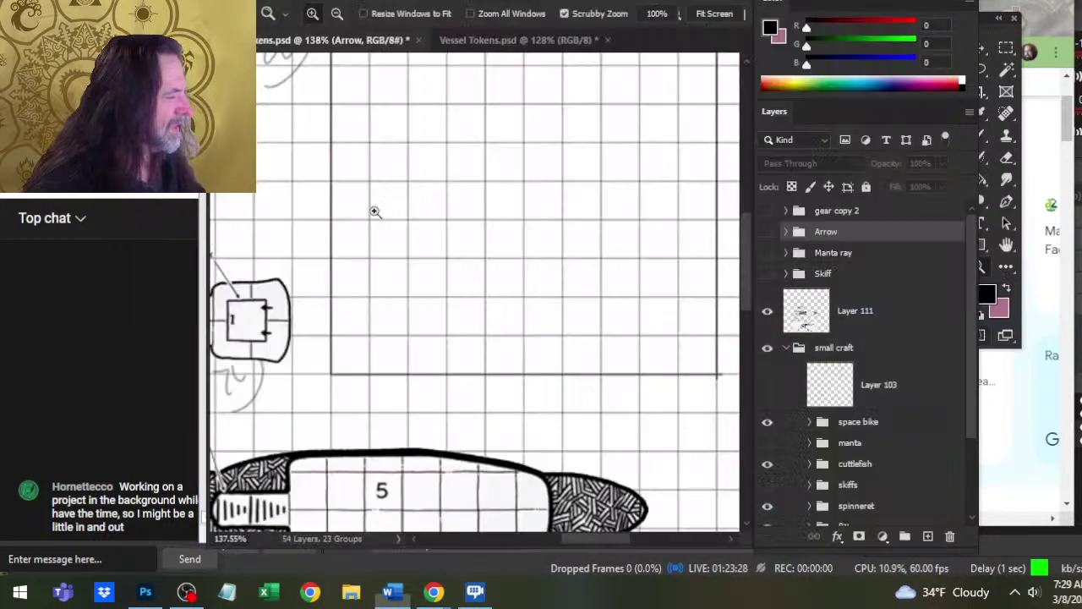
click(768, 234)
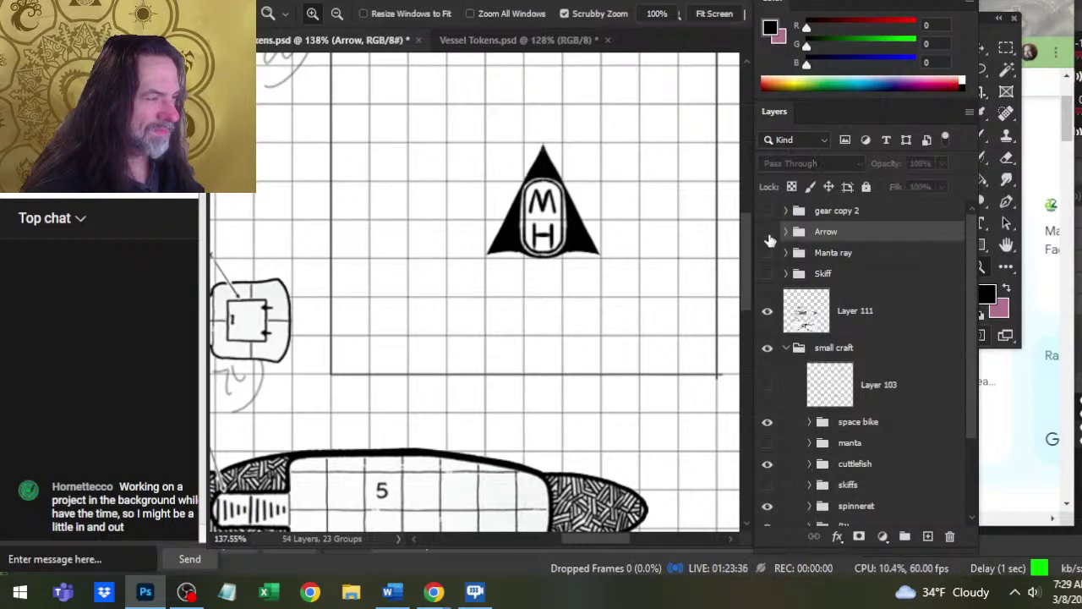
click(767, 235)
click(768, 235)
- Switch to the Word document and set the Arrow's size in the Craft table to 15 × 5, keeping the columns aligned
key(alt+Tab)
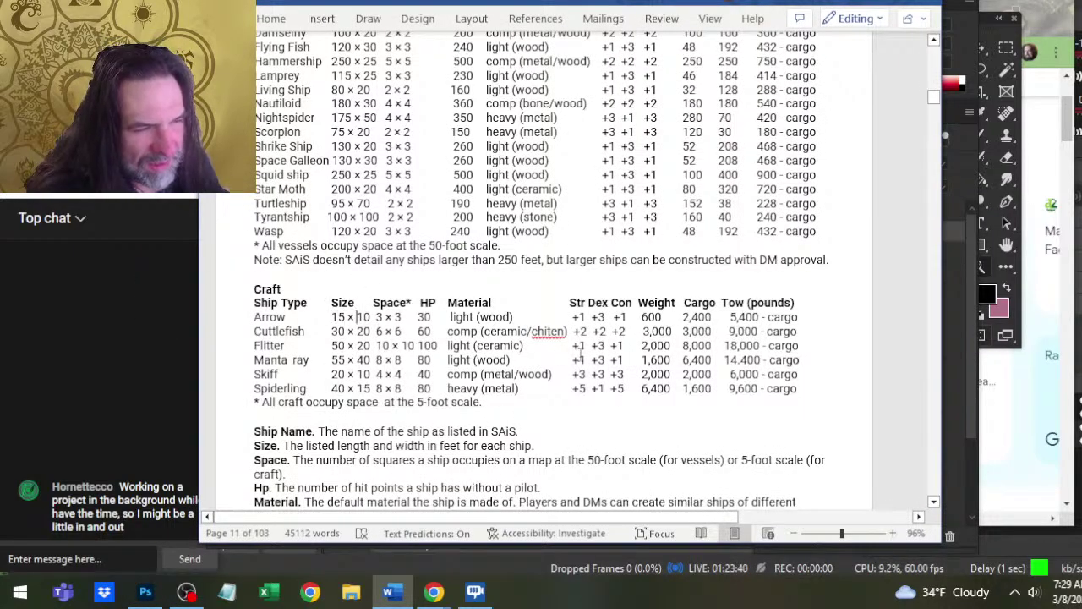
key(Delete)
key(Delete)
text(5)
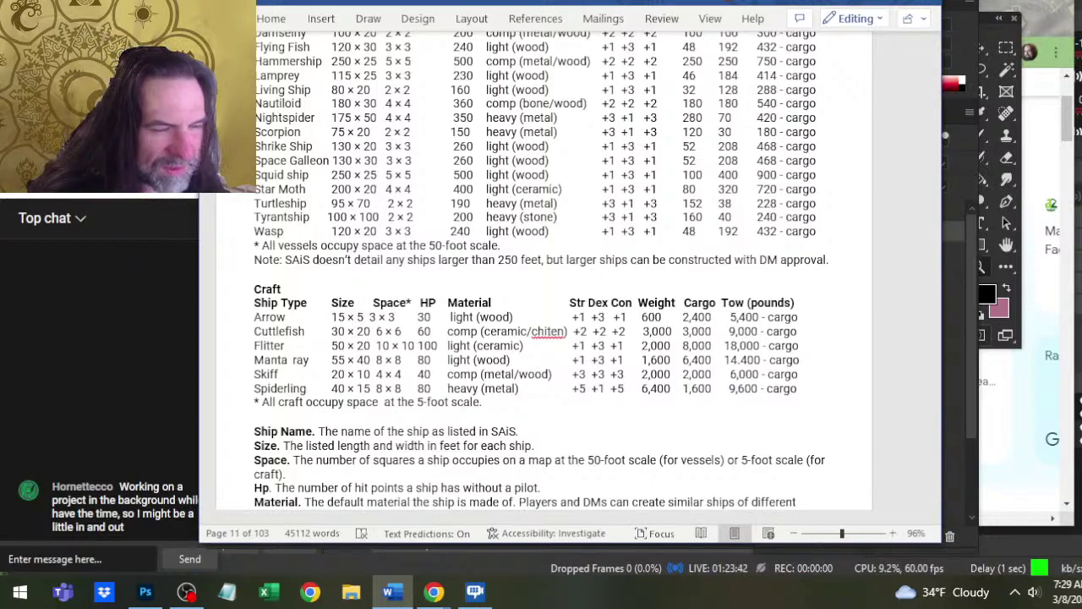
key(Left)
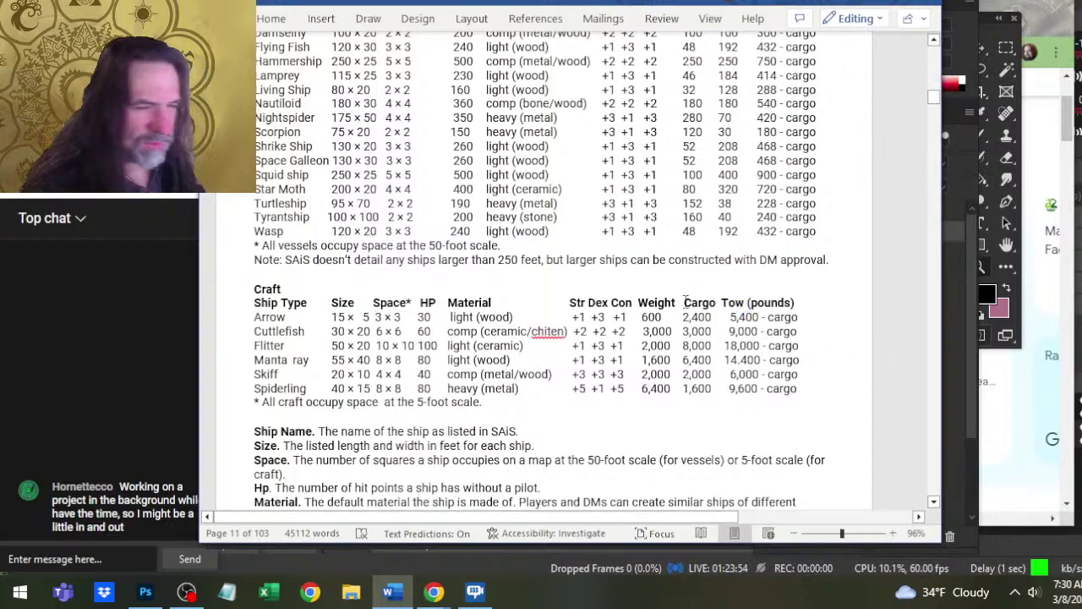
- Return to Photoshop and nudge the M and H letters on the Arrow gear group's Layer 112 copy and Layer 113 copy within the hull
key(alt+Tab)
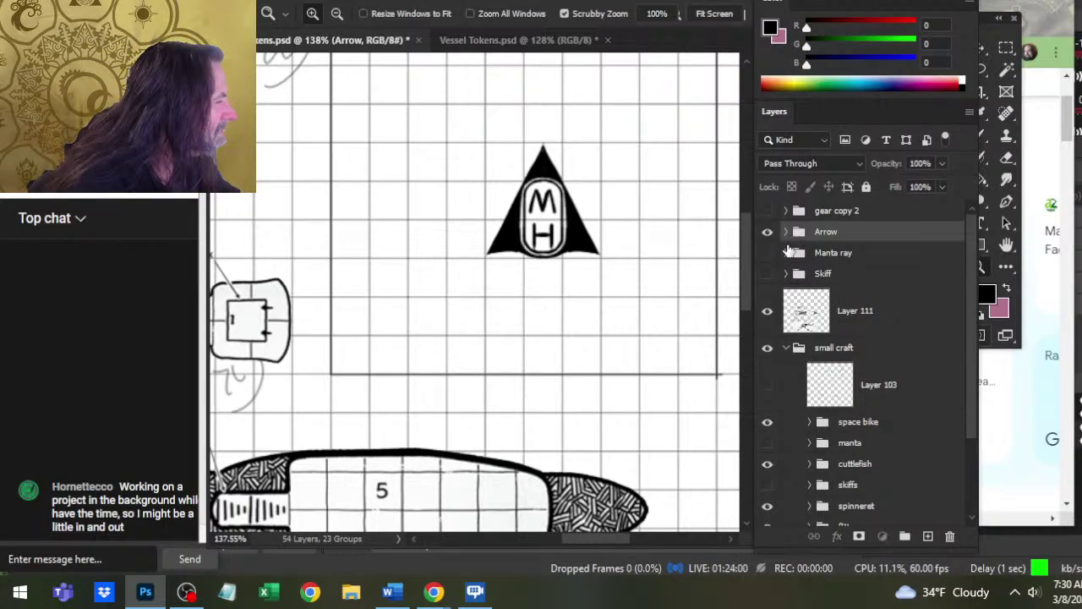
click(785, 231)
click(810, 252)
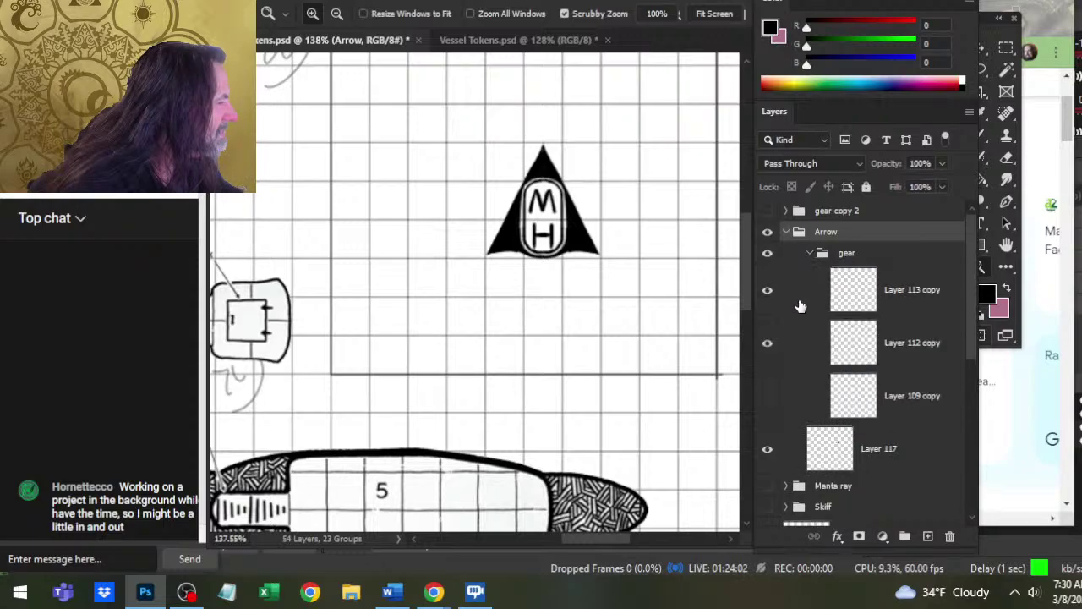
click(768, 343)
click(768, 343)
click(854, 343)
key(v)
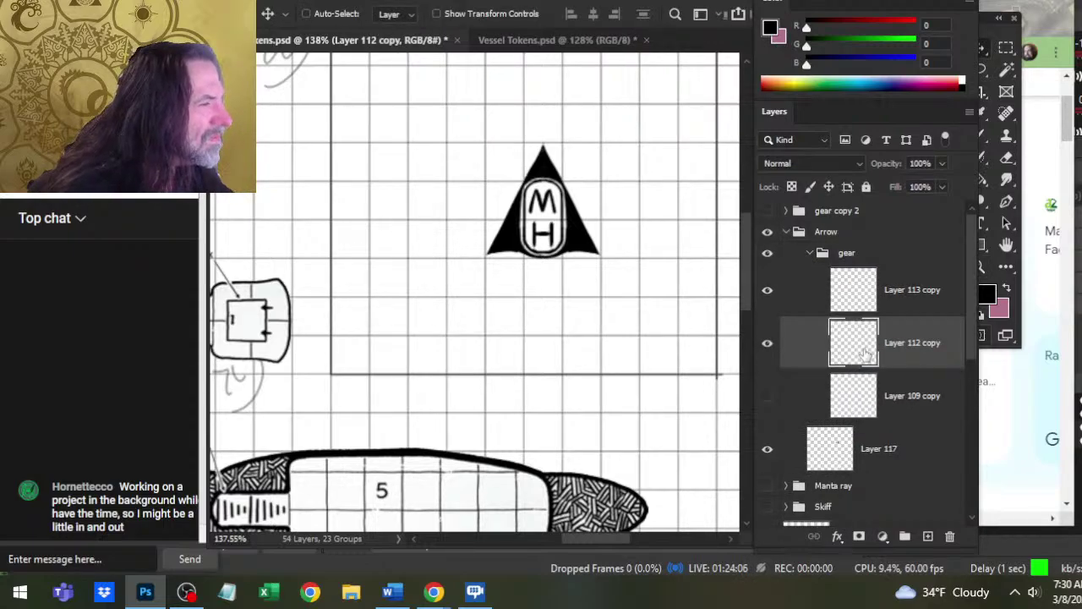
click(922, 309)
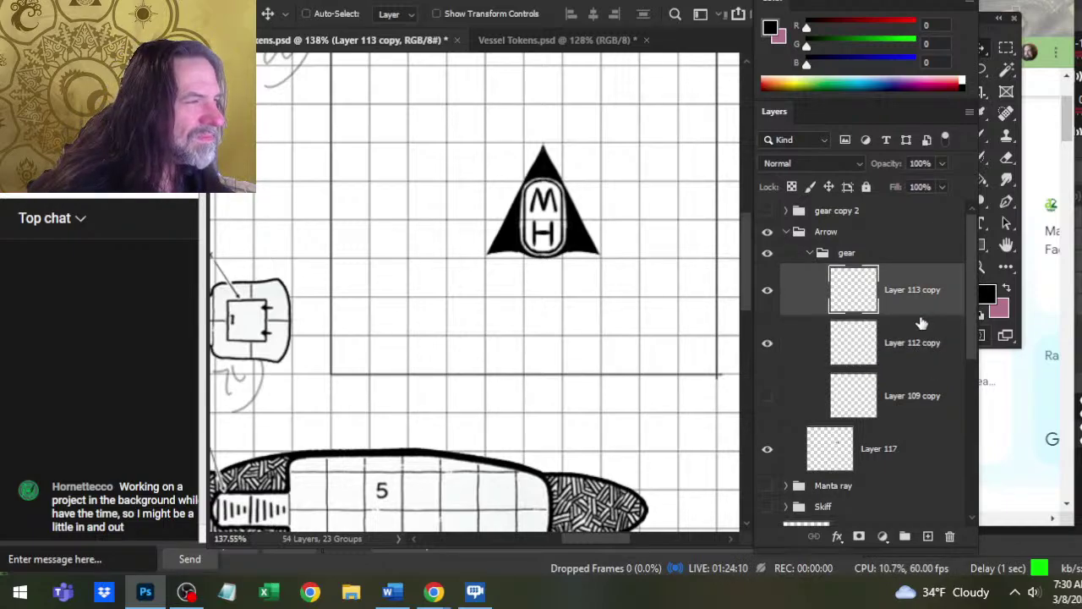
click(810, 254)
click(787, 232)
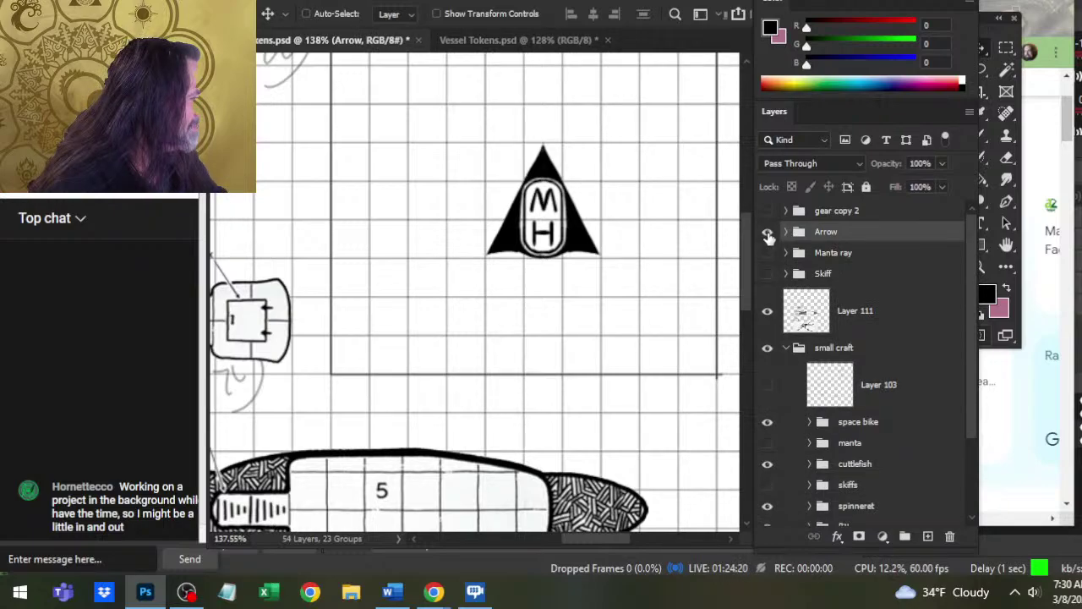
- Hide the Arrow group and duplicate the gear copy 2 group
click(768, 235)
right_click(836, 213)
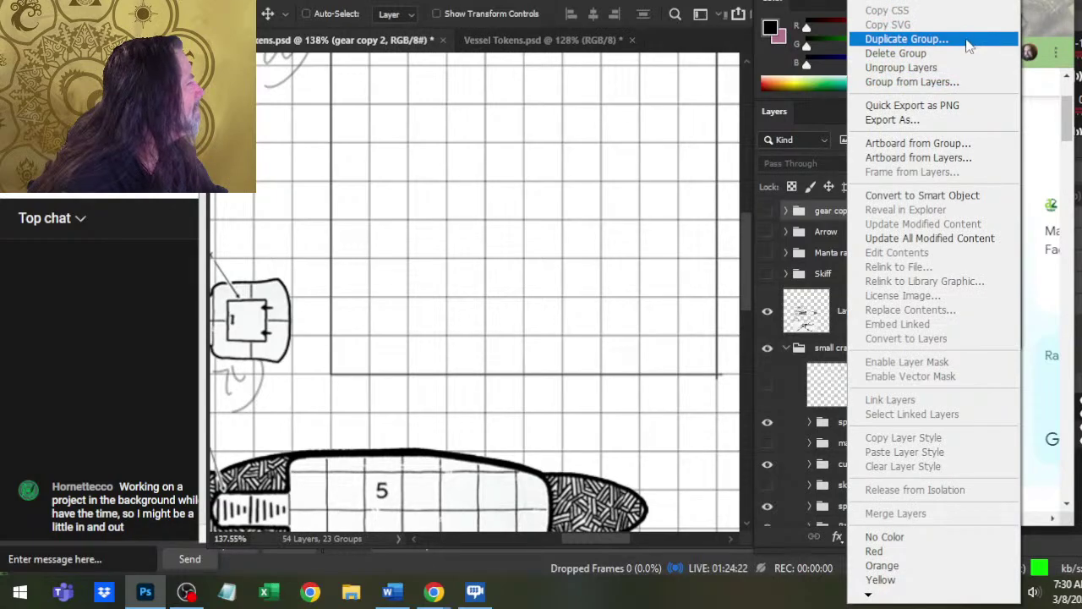
click(969, 46)
key(Return)
- Place gear copy 2 in a new visible group and move its H, M and weapon symbols on the deck grid
click(874, 232)
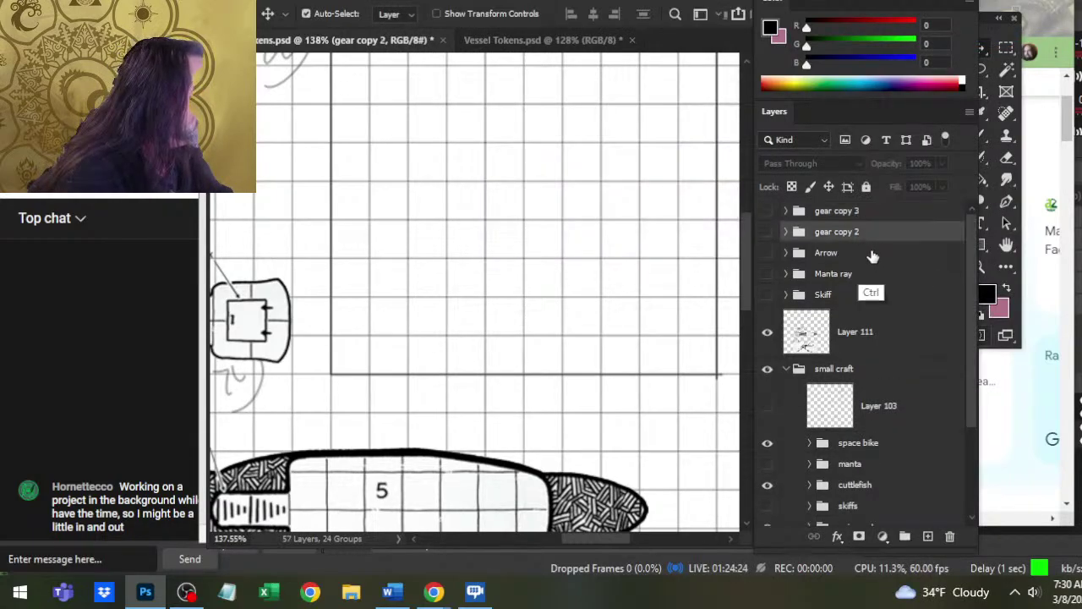
key(ctrl+g)
drag(649, 237, 604, 271)
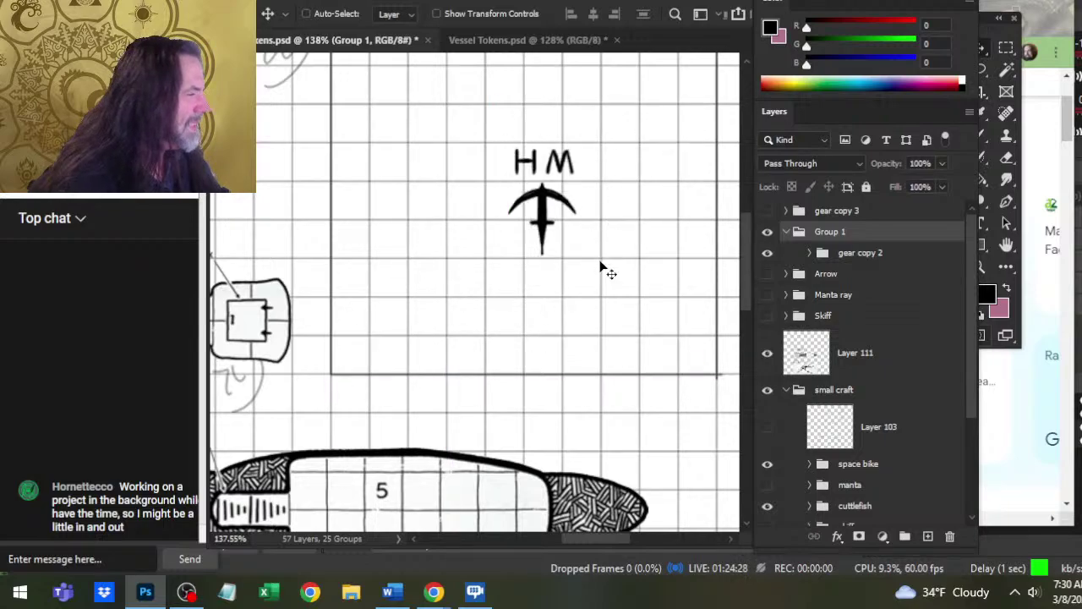
- Reorder the small craft group so cuttlefish, spinneret and flitter sit above manta, skiffs and blade
drag(969, 293, 966, 391)
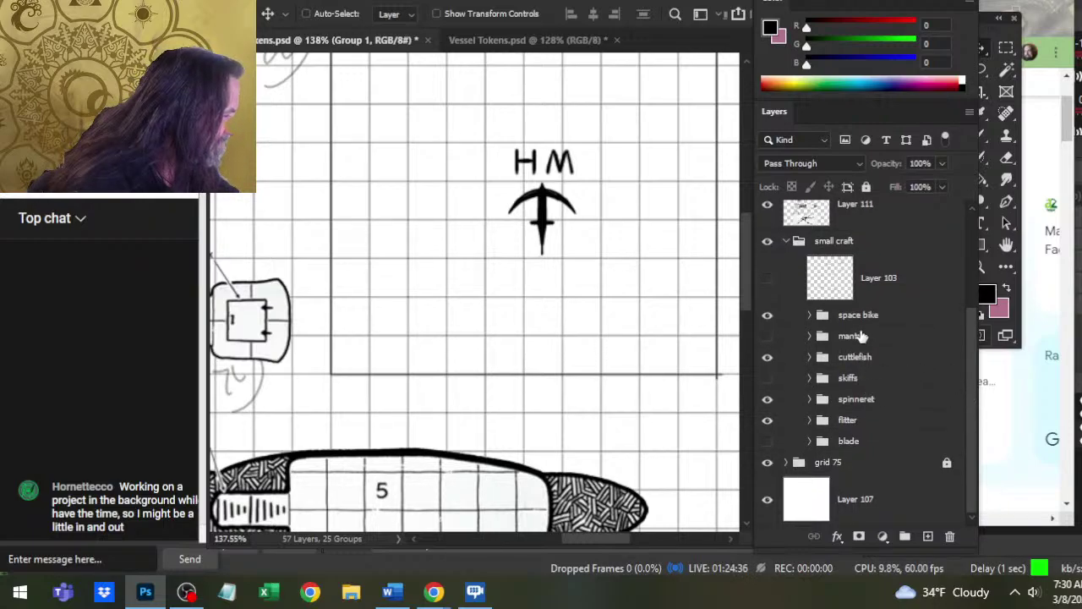
drag(864, 360, 864, 325)
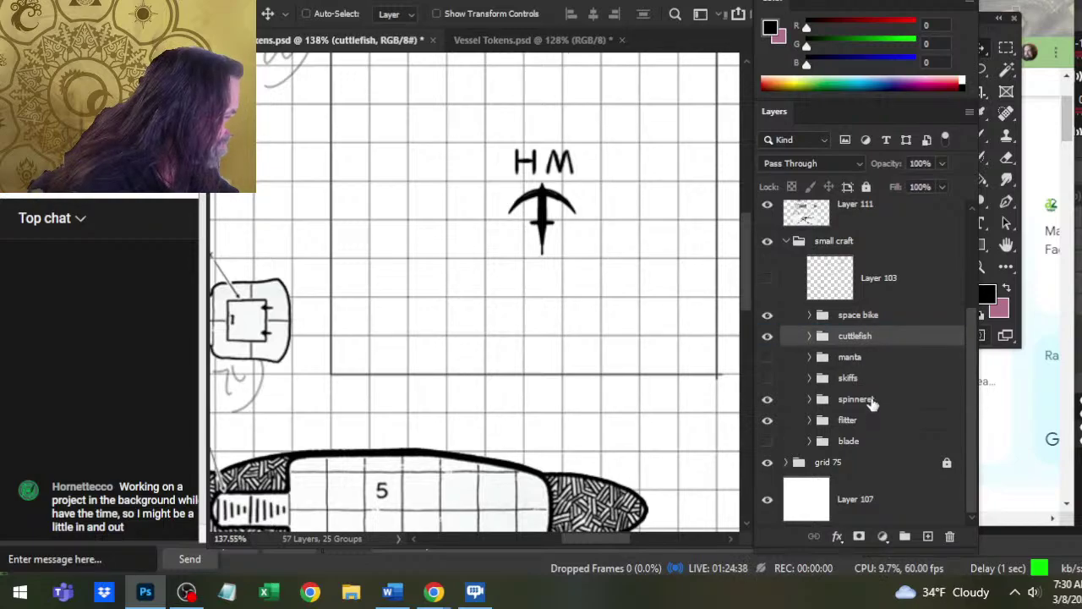
drag(872, 405, 871, 353)
drag(874, 415, 871, 370)
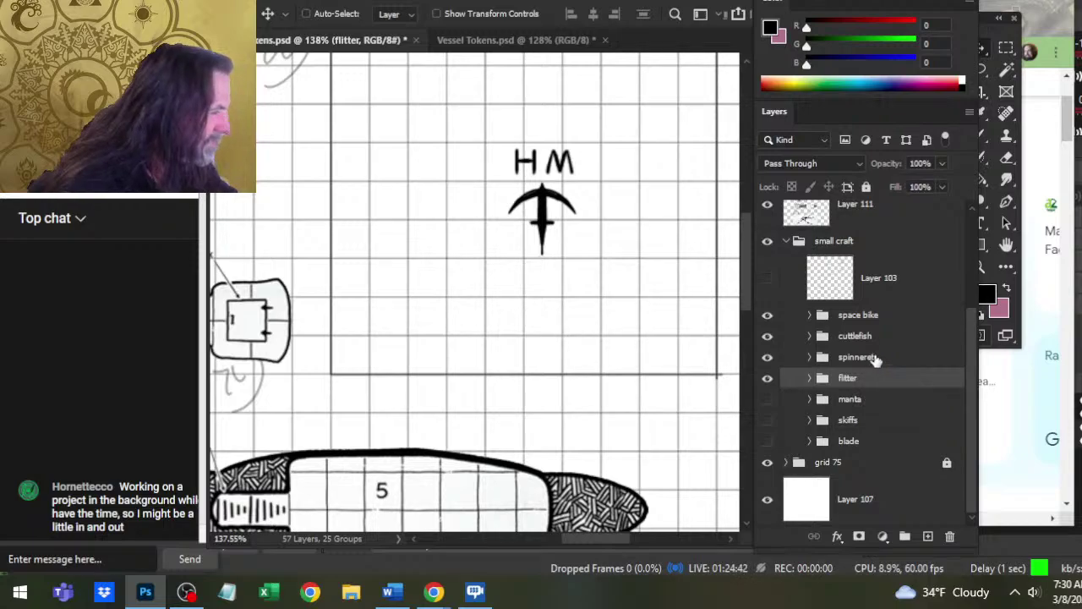
- Hide the gear copy 2 group inside Group 1
key(z)
drag(685, 372, 612, 380)
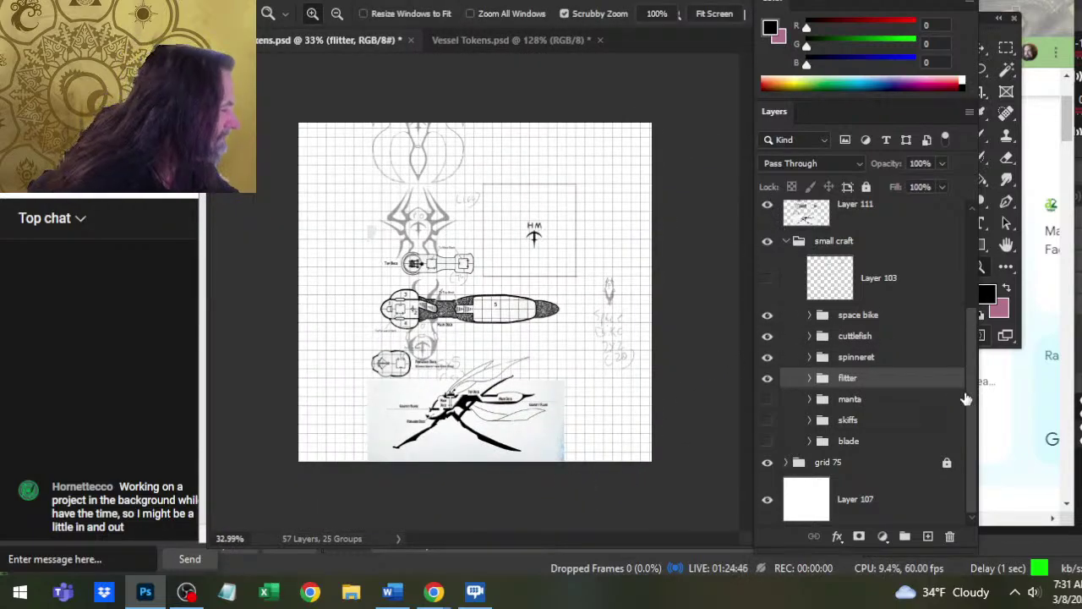
drag(976, 391, 985, 294)
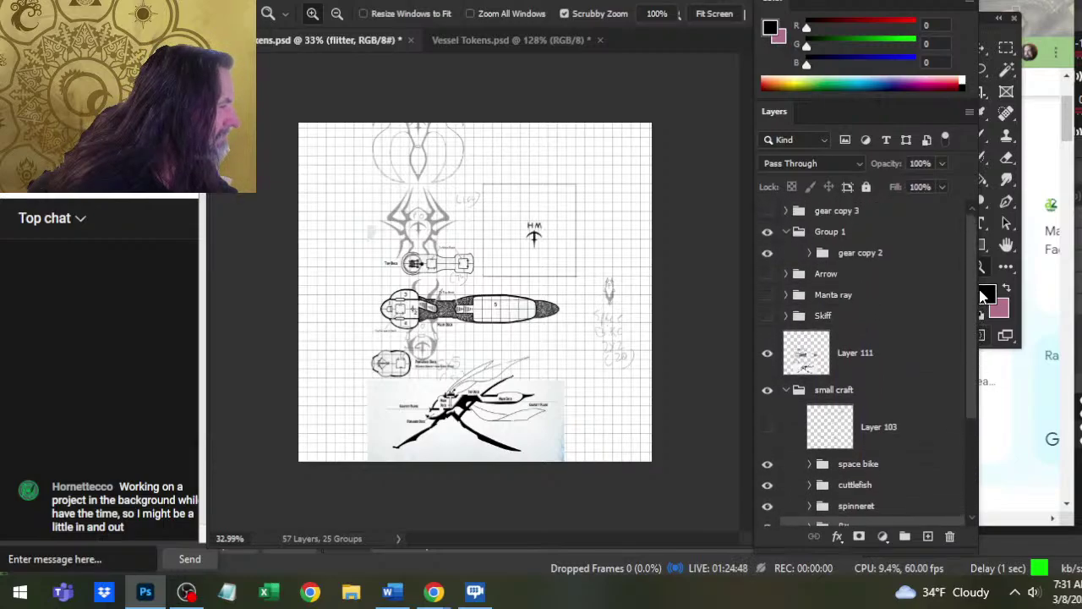
click(767, 253)
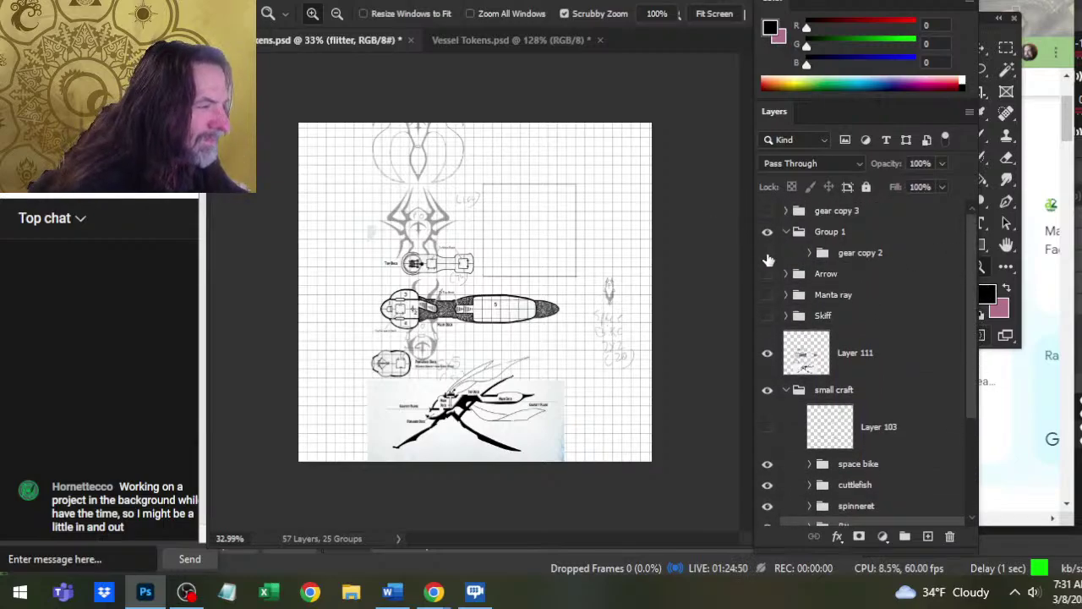
- Move the space bike sketch into the empty square frame on the deck grid
click(896, 468)
key(v)
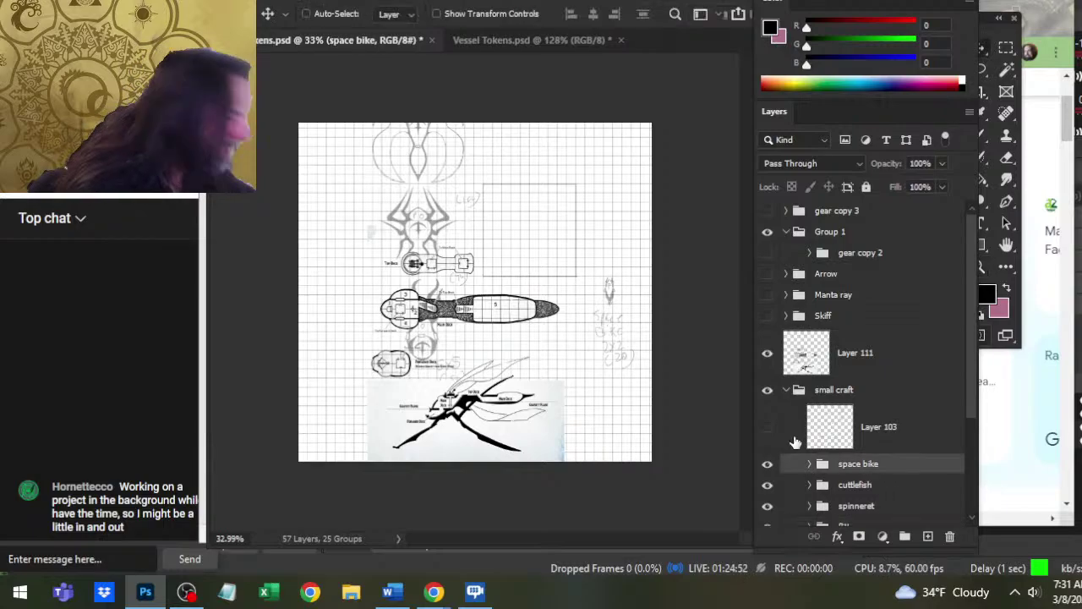
mouse_move(658, 357)
mouse_down()
mouse_move(569, 291)
mouse_move(563, 305)
mouse_up()
key(z)
mouse_move(568, 249)
mouse_down()
mouse_move(587, 251)
mouse_move(619, 325)
mouse_move(641, 336)
mouse_up()
key(v)
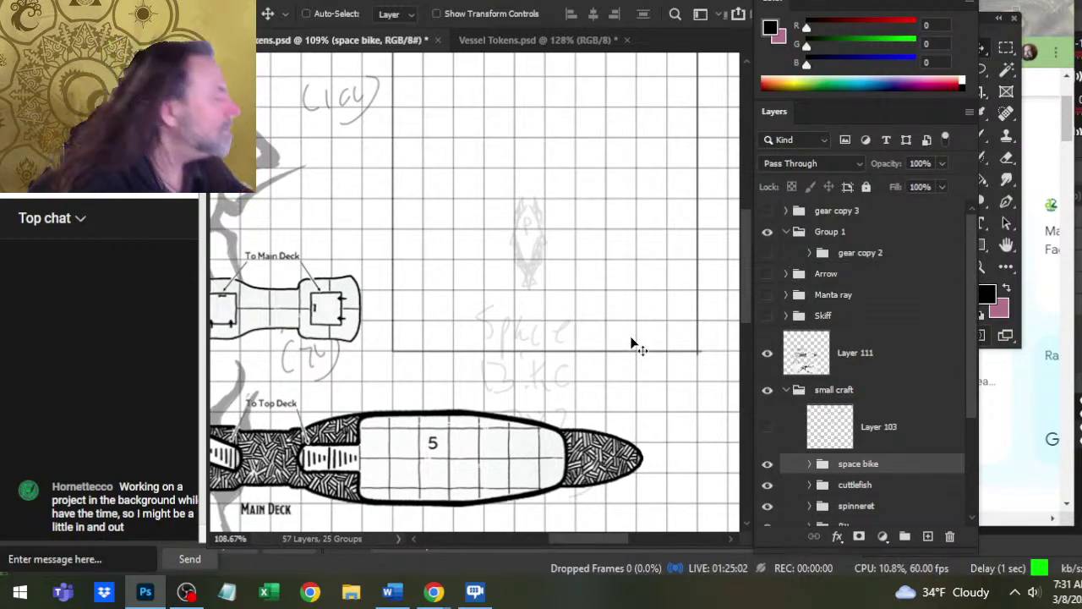
- Show the gear copy 2 group and hide its weapon symbol layer, leaving the M and H layers on
click(767, 254)
click(809, 253)
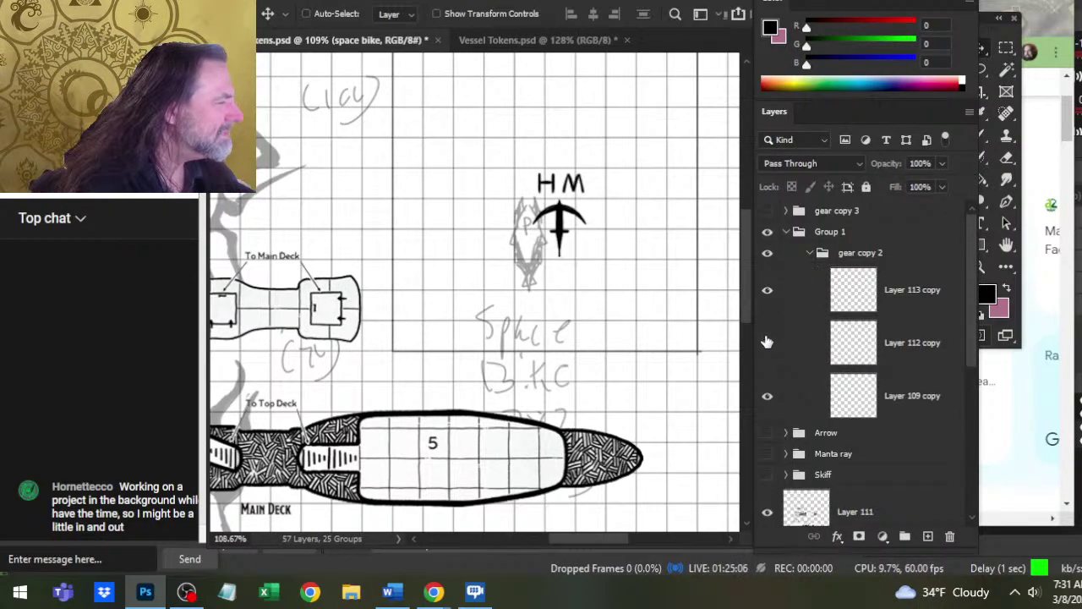
click(767, 396)
click(767, 295)
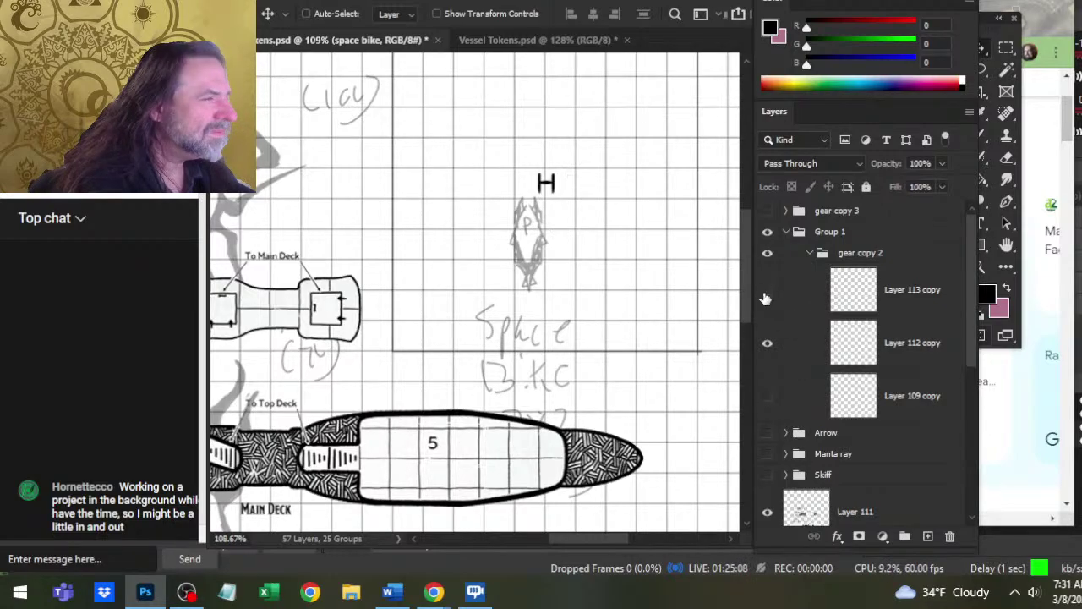
click(767, 294)
- Line up the M over the space bike sketch and place the H in the grid square directly below it
click(888, 306)
drag(654, 283, 611, 274)
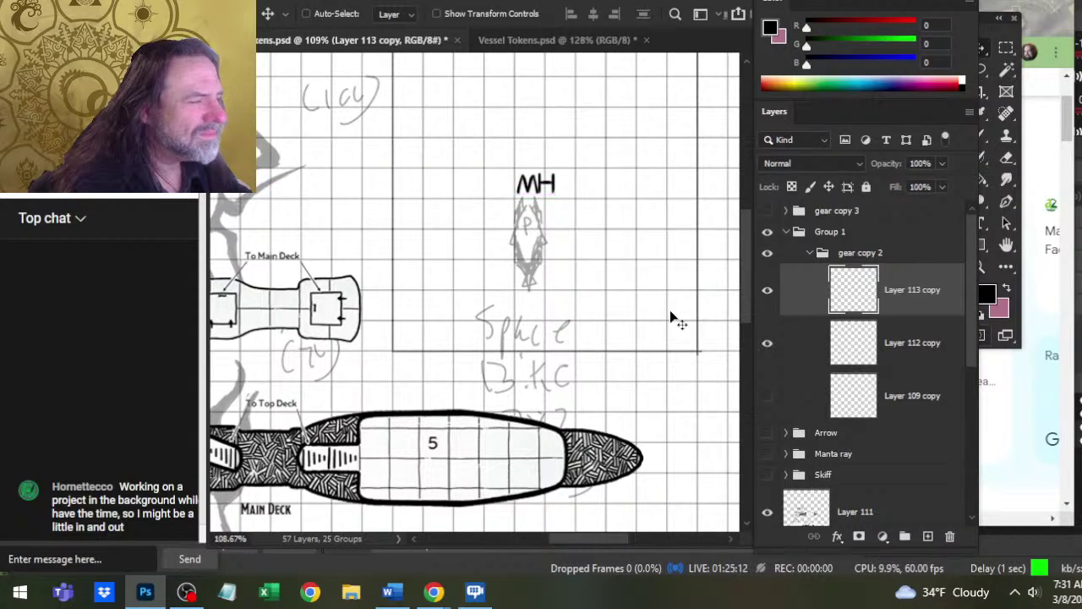
click(910, 353)
drag(679, 230, 661, 254)
key(ctrl+space)
drag(529, 205, 609, 269)
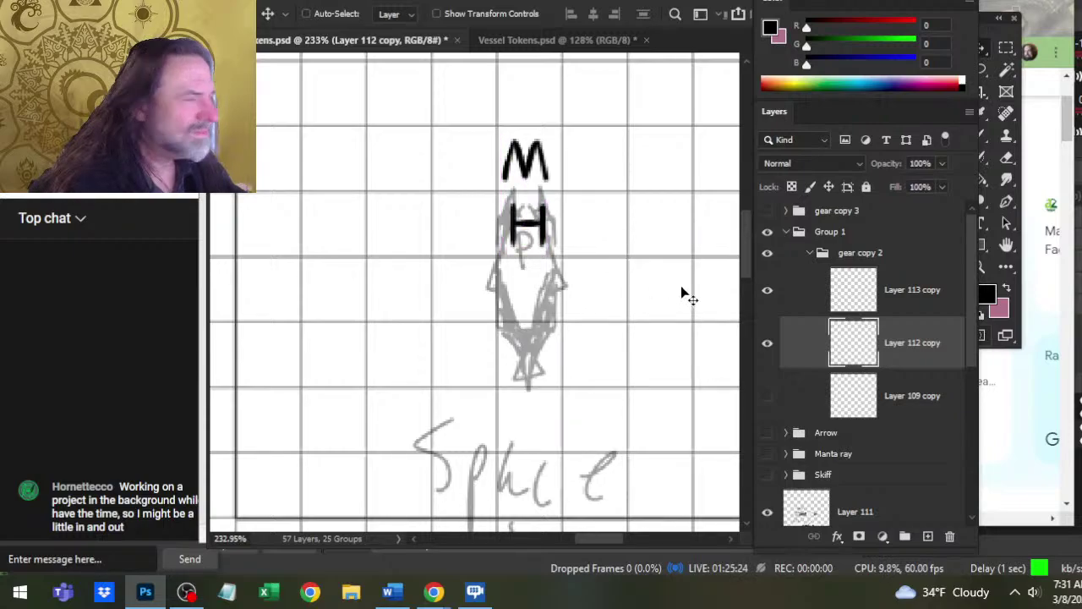
click(909, 300)
drag(617, 203, 635, 200)
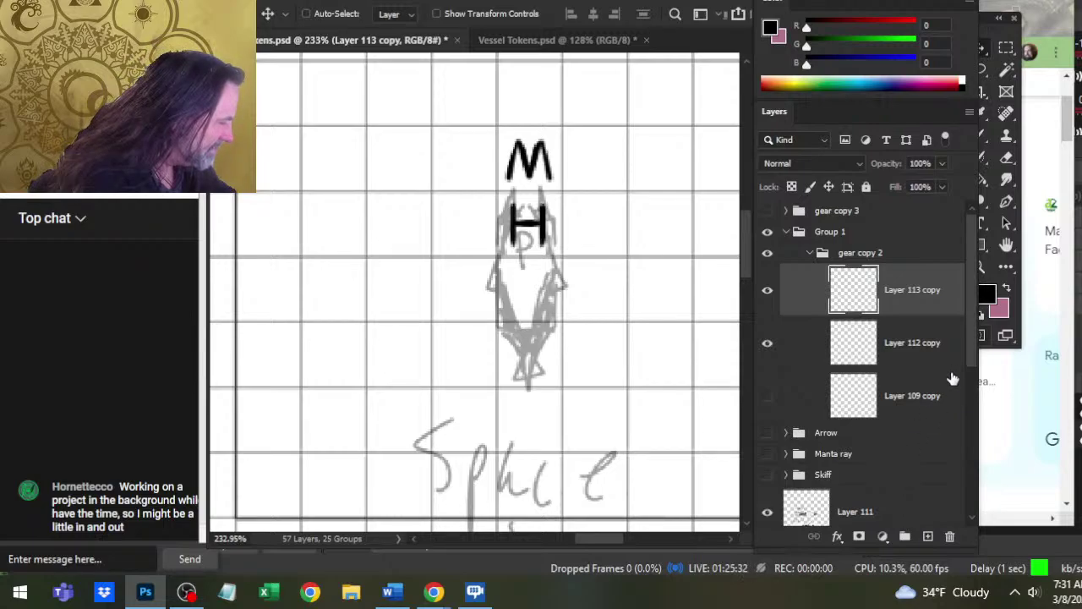
- Move the space bike group up so its hull surrounds the M and H symbols
drag(973, 344, 909, 417)
click(883, 481)
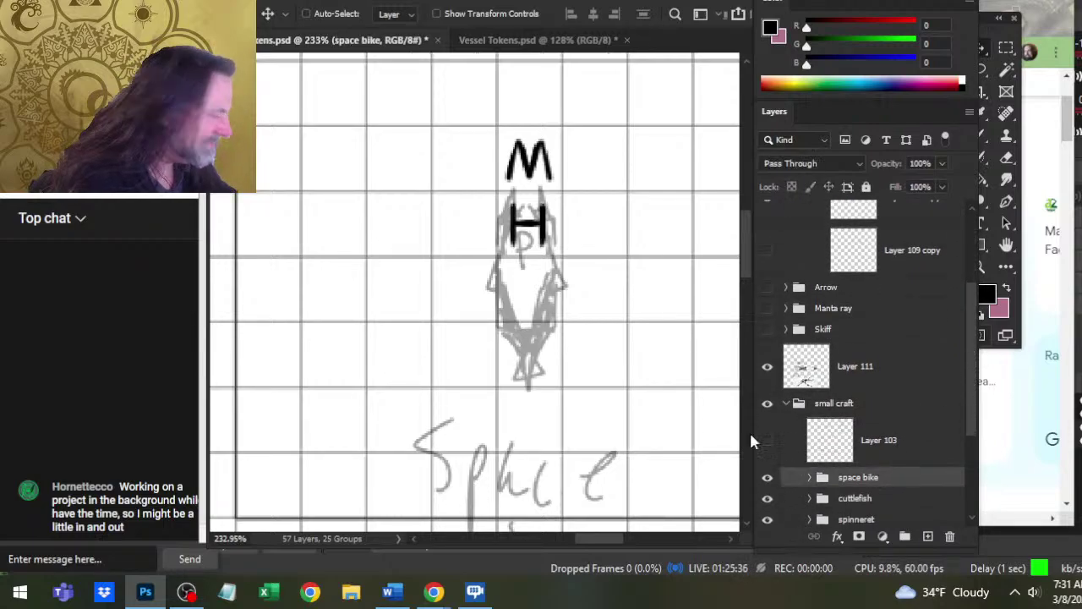
mouse_move(691, 410)
mouse_down()
mouse_move(684, 313)
mouse_move(696, 321)
mouse_move(694, 333)
mouse_move(687, 316)
mouse_up()
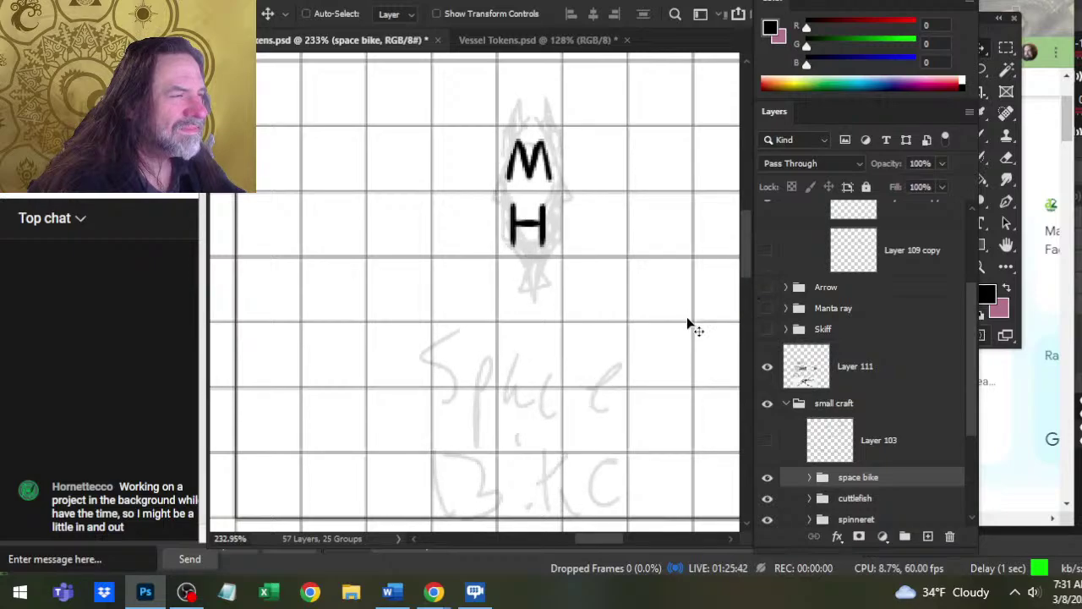
- Check the Craft stats table in the Word document and return to the Photoshop deck plan
key(alt+Tab)
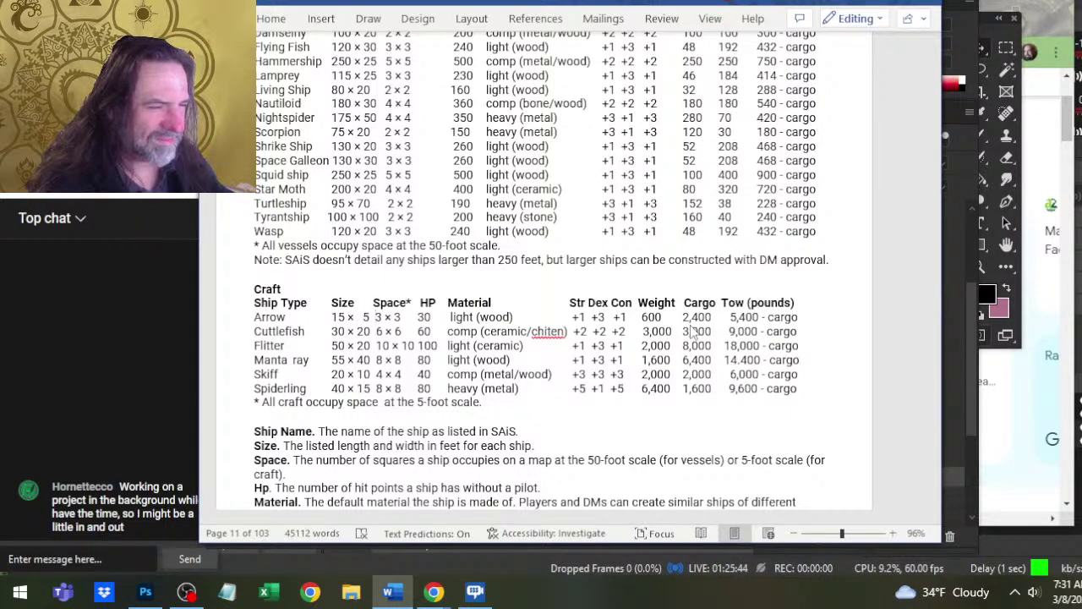
key(alt+Tab)
key(alt+Tab)
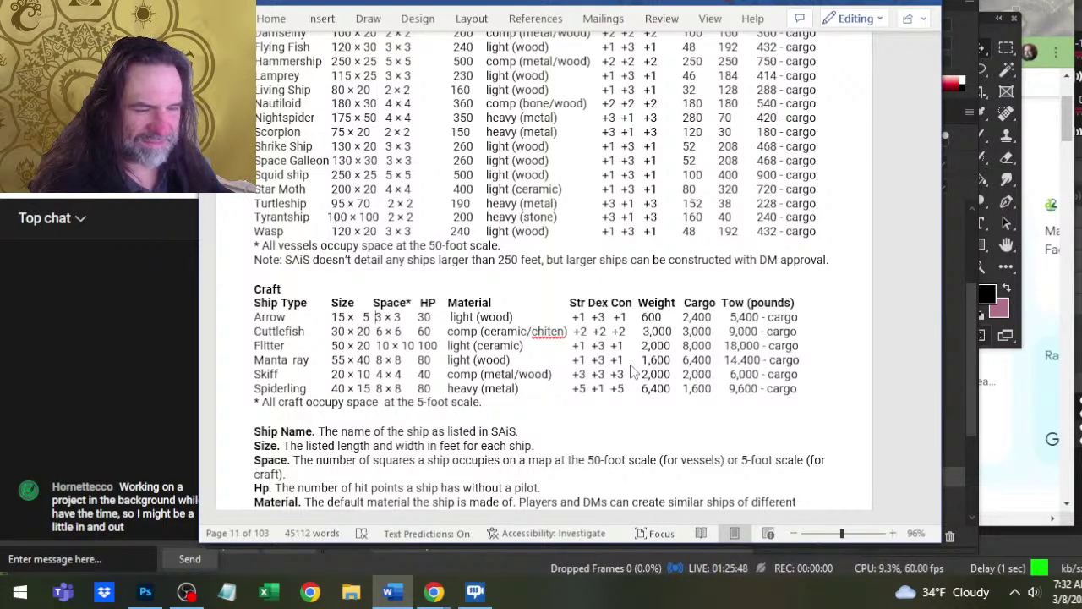
key(alt+Tab)
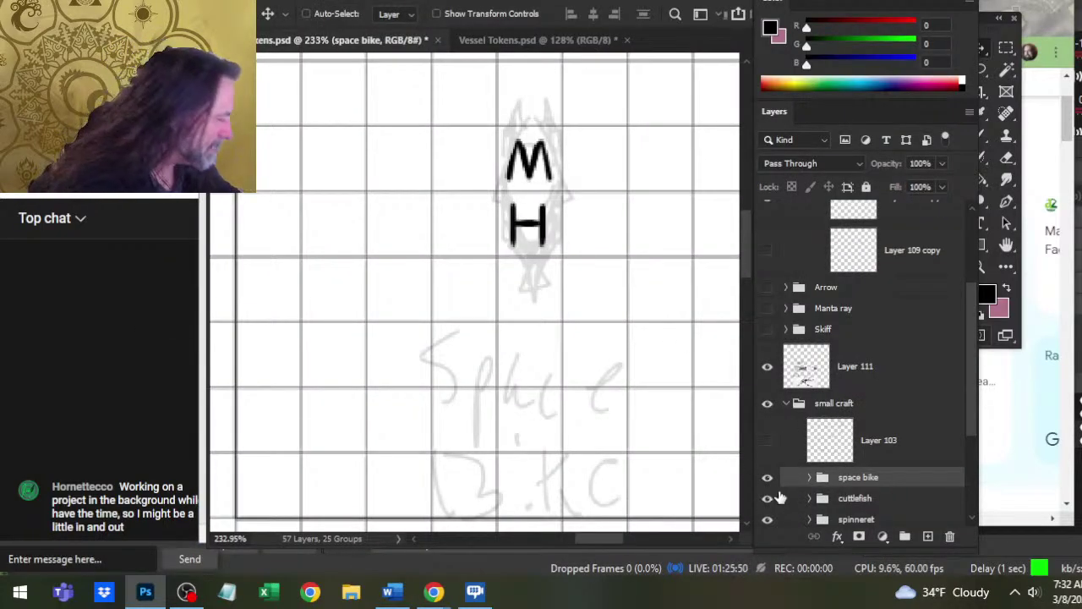
- Hide the space bike group and show the weapon symbol layer in gear copy 2
click(767, 479)
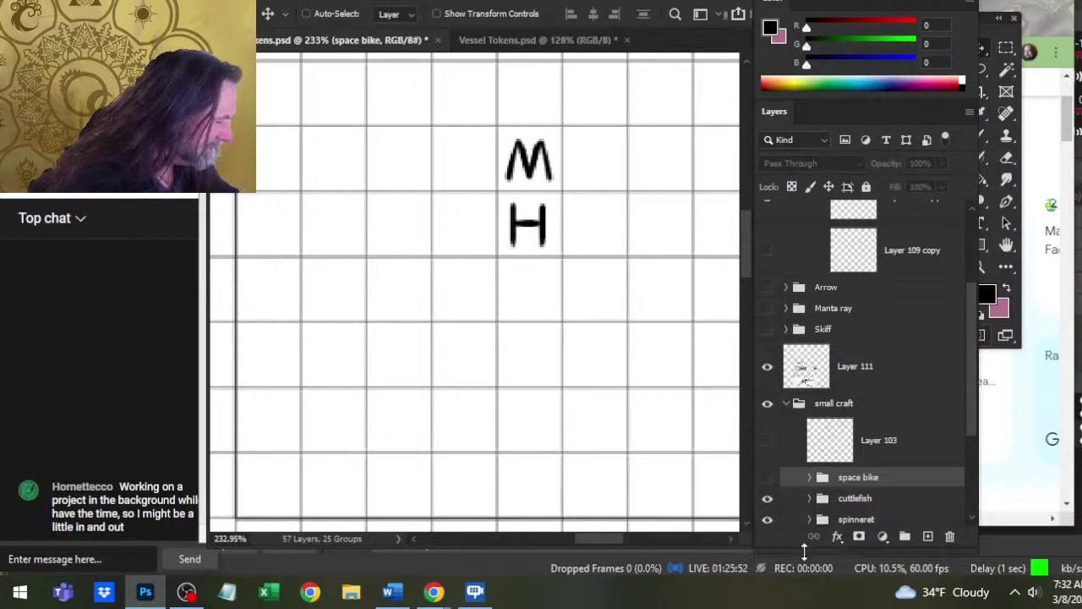
key(z)
drag(609, 334, 524, 334)
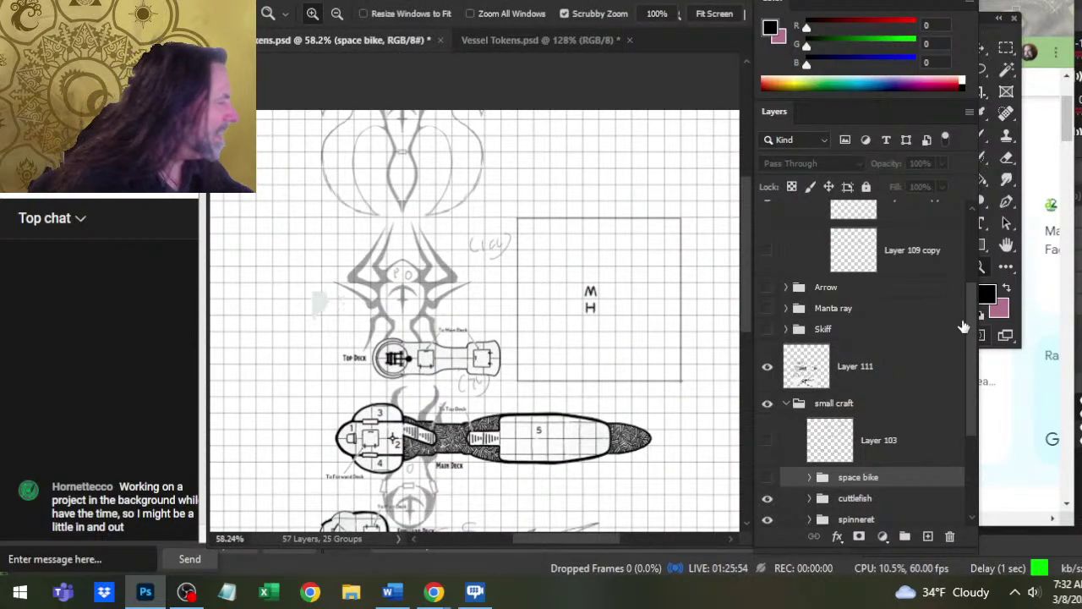
scroll(969, 374, up, 3)
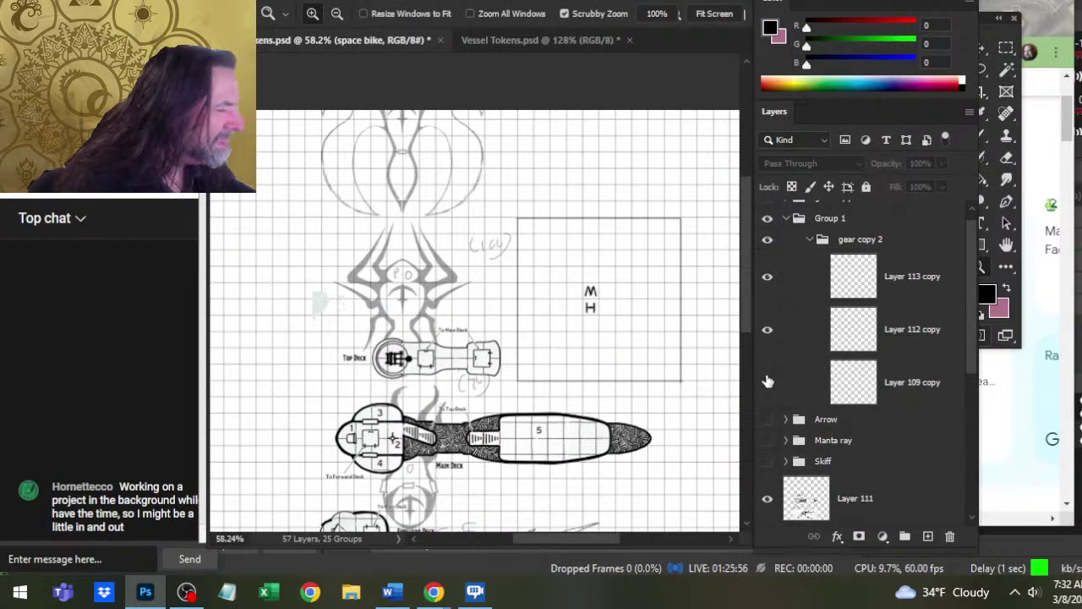
click(767, 381)
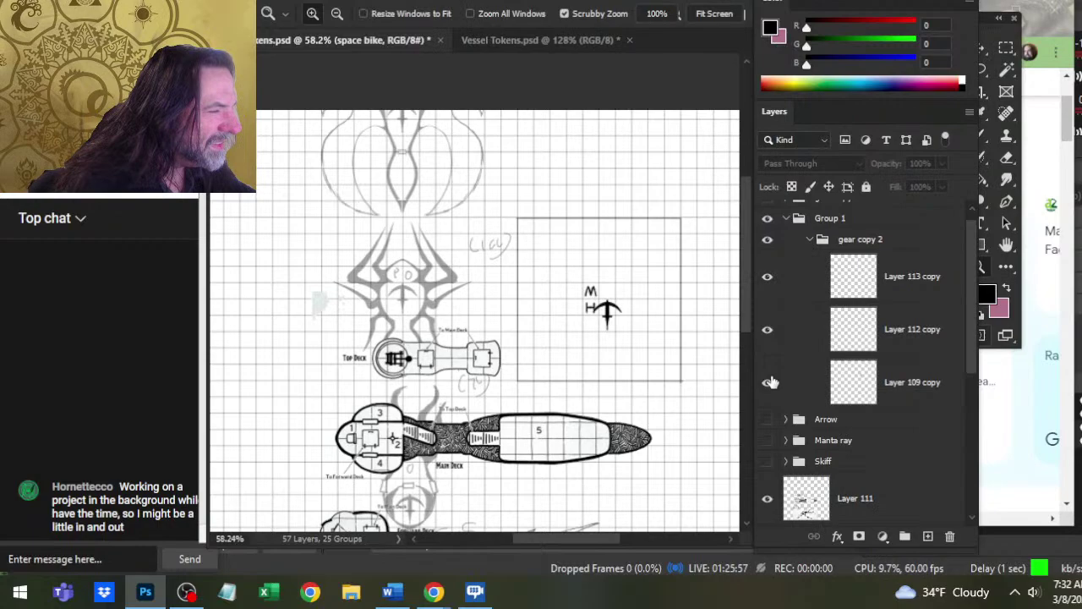
- Select the M symbol's layer in gear copy 2 and move the M up and left, clear of the H
click(809, 289)
key(v)
drag(659, 302, 616, 292)
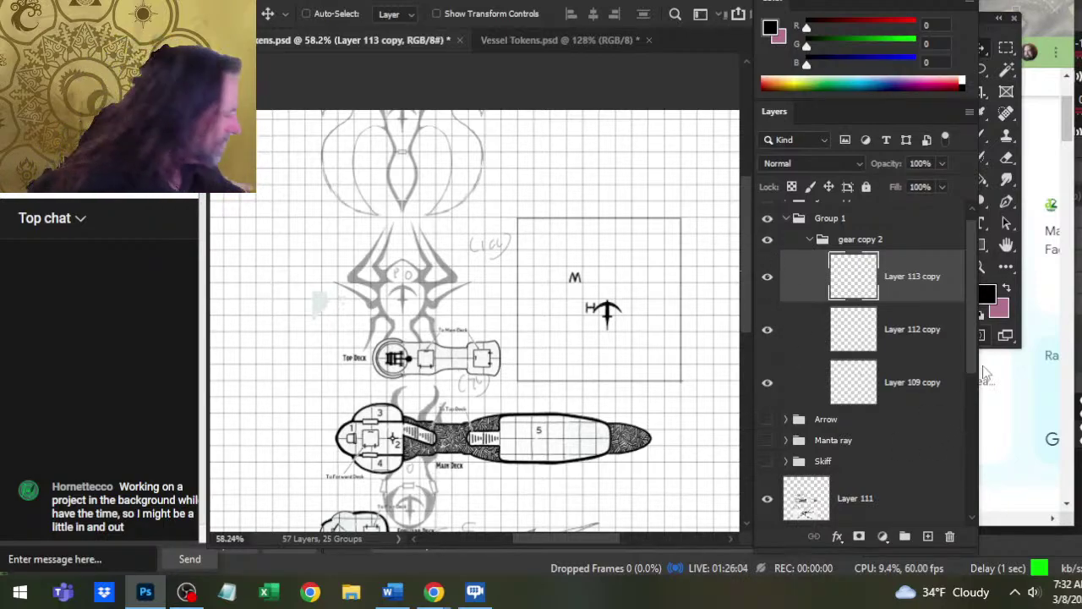
- Move the spinneret group's spider sketch into the square frame on the deck grid
drag(977, 320, 967, 403)
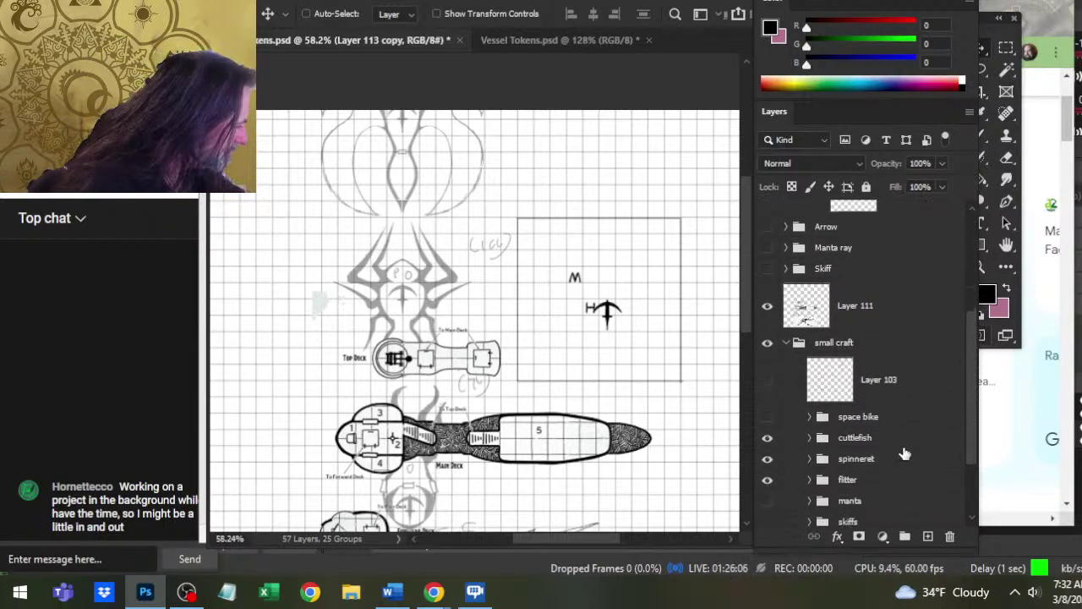
click(875, 460)
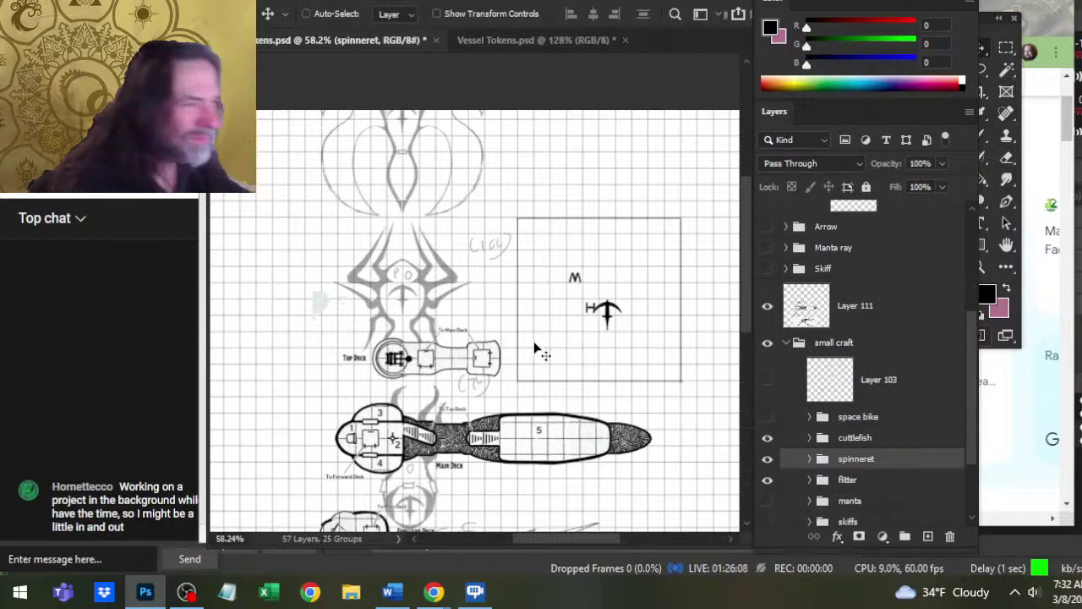
drag(537, 348, 636, 385)
key(z)
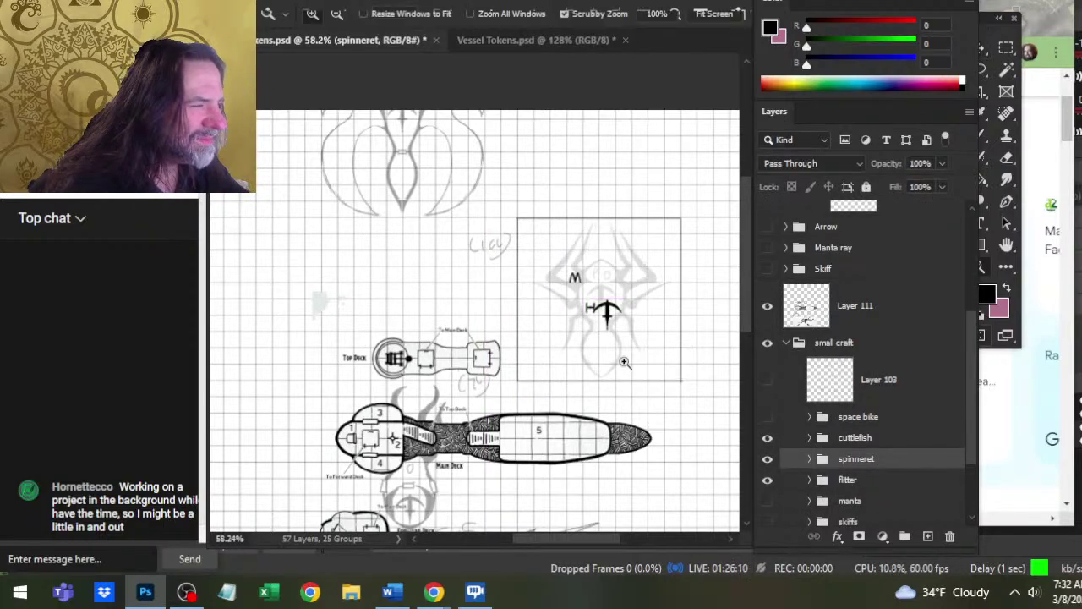
drag(600, 325, 680, 368)
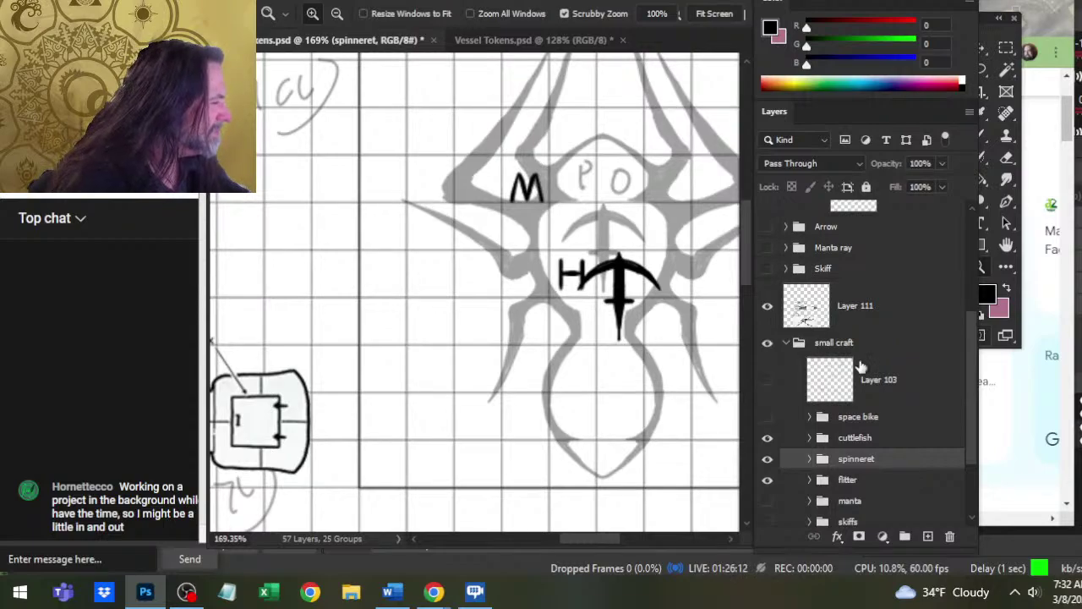
- Collapse and hide the gear copy 2 group inside Group 1
drag(968, 397, 927, 270)
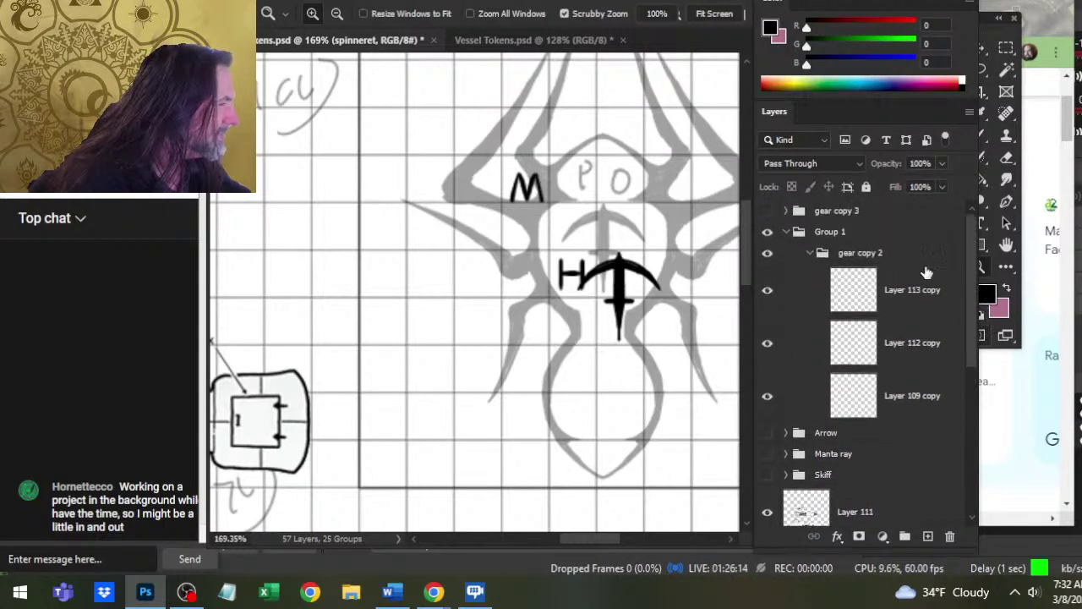
click(809, 253)
click(767, 253)
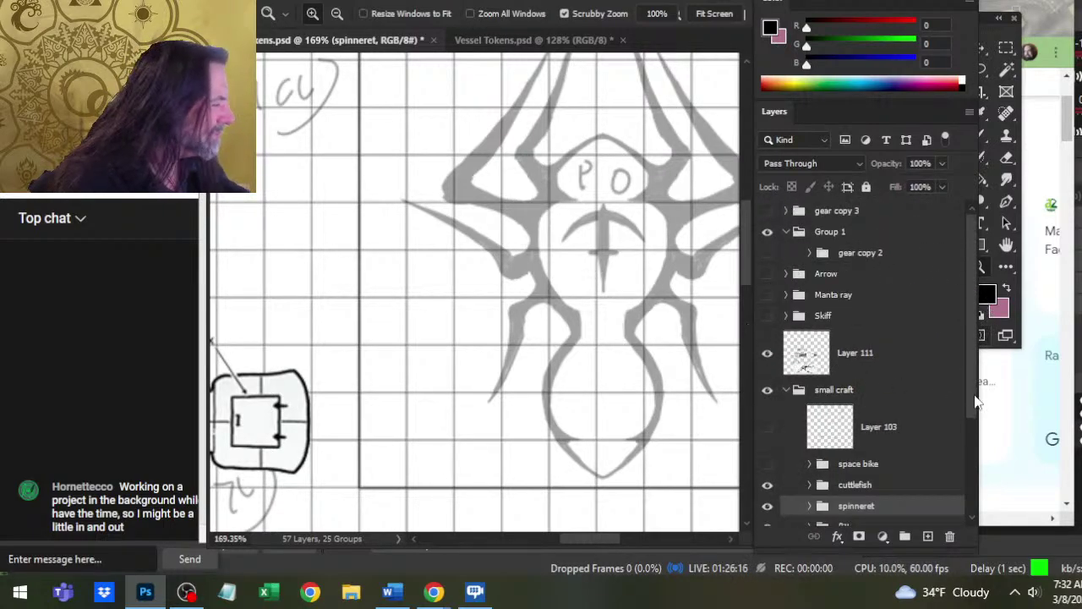
- Reorder the small craft group, placing space bike below flitter and spinneret above cuttlefish
scroll(969, 356, down, 2)
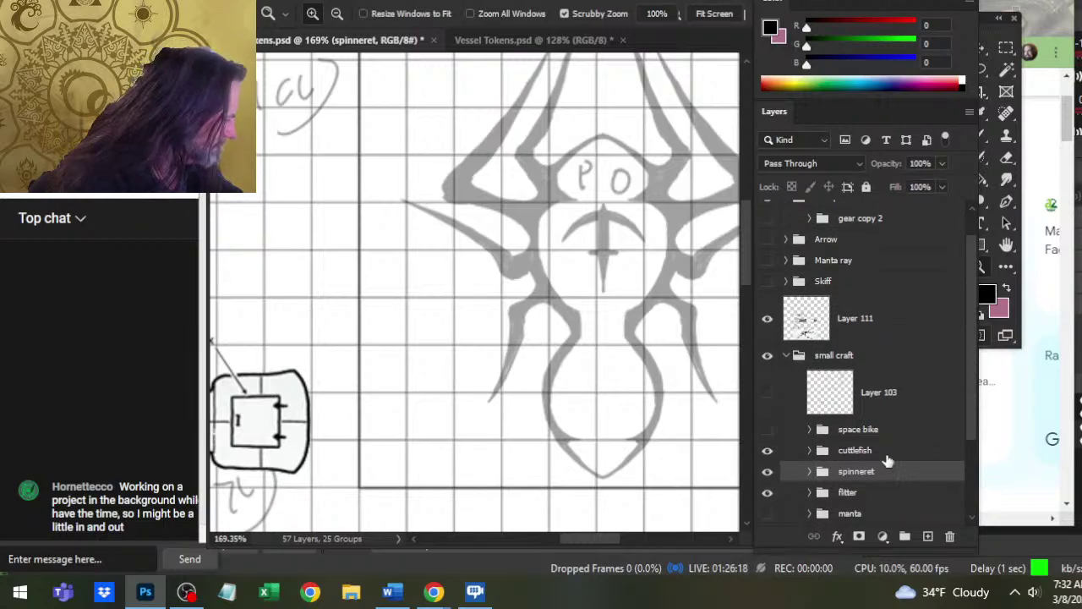
drag(888, 430, 903, 518)
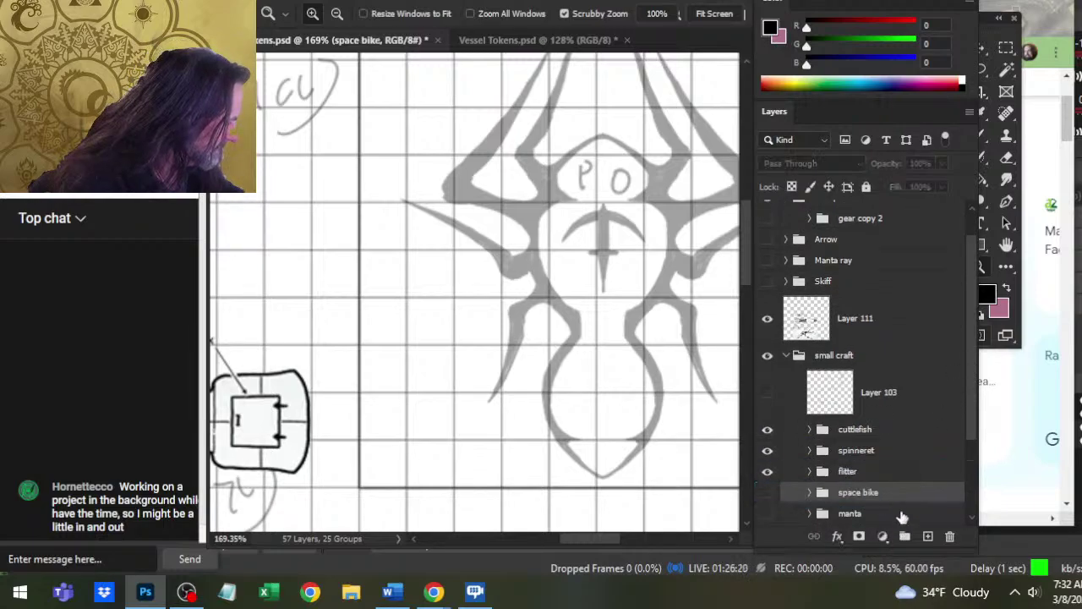
click(902, 430)
drag(897, 457, 899, 418)
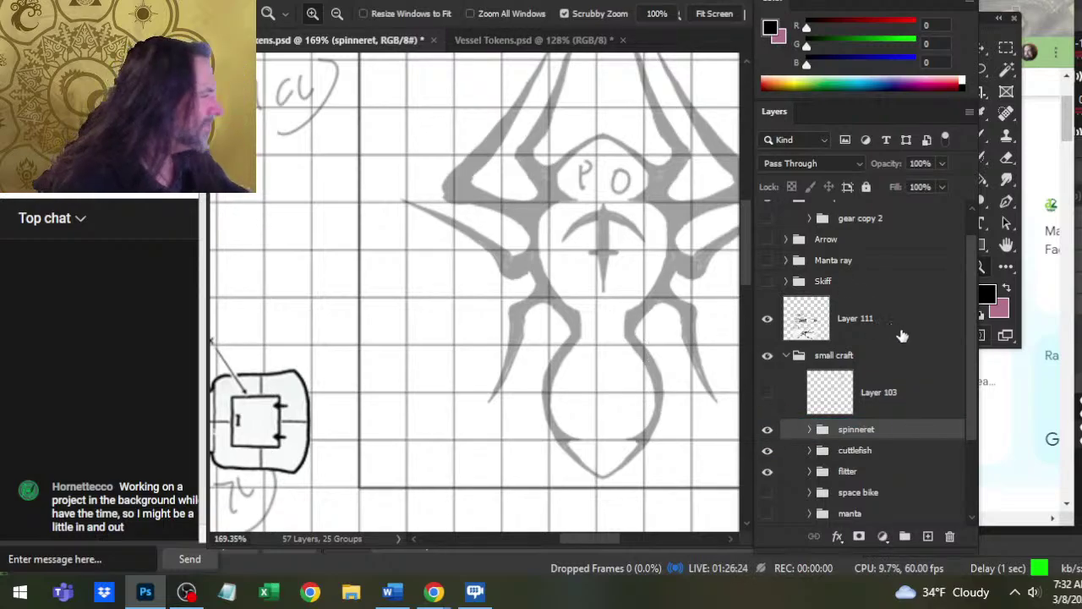
- Rename Group 1 as "Spiderlkng"
scroll(968, 374, up, 1)
click(830, 235)
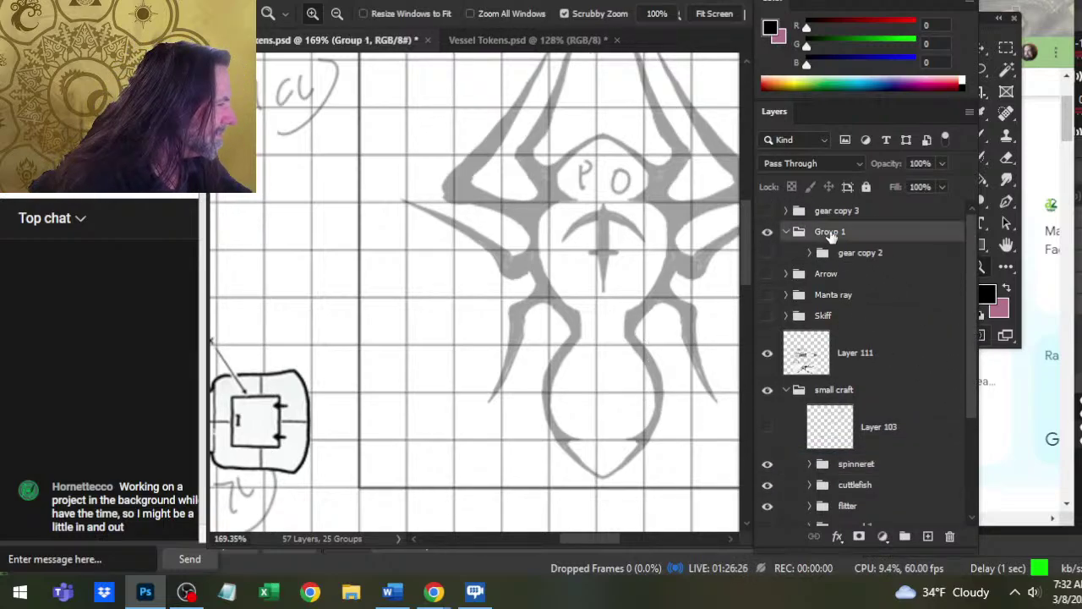
double_click(830, 232)
text(Spider)
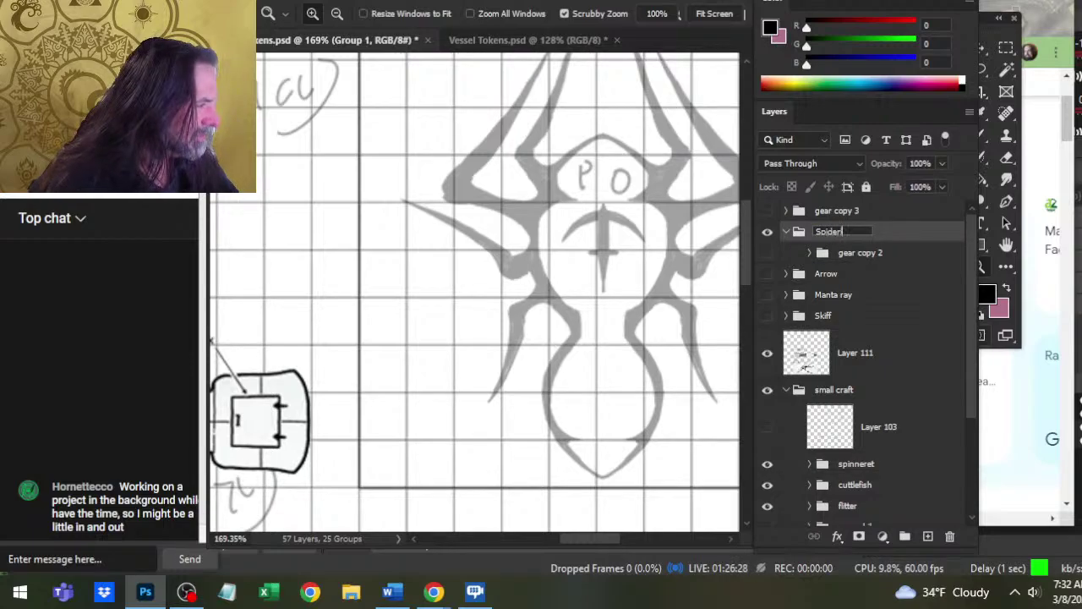
text(lkng)
key(Return)
- Reselect the spinneret group and shift its spider sketch slightly upward within the square frame
drag(639, 307, 555, 314)
key(v)
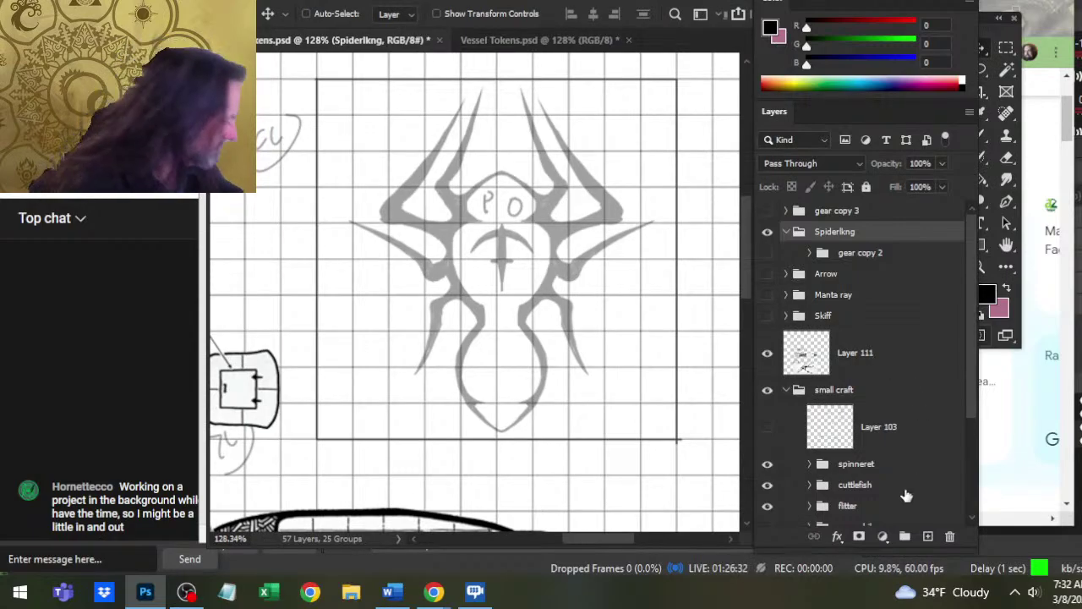
click(901, 444)
click(882, 471)
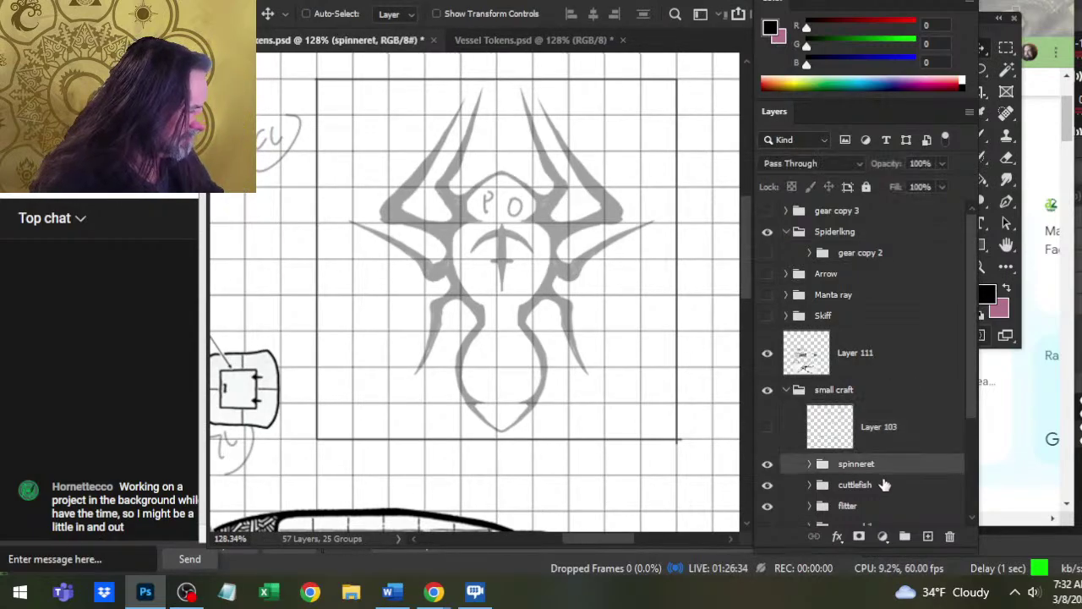
key(alt+Tab)
key(alt+Tab)
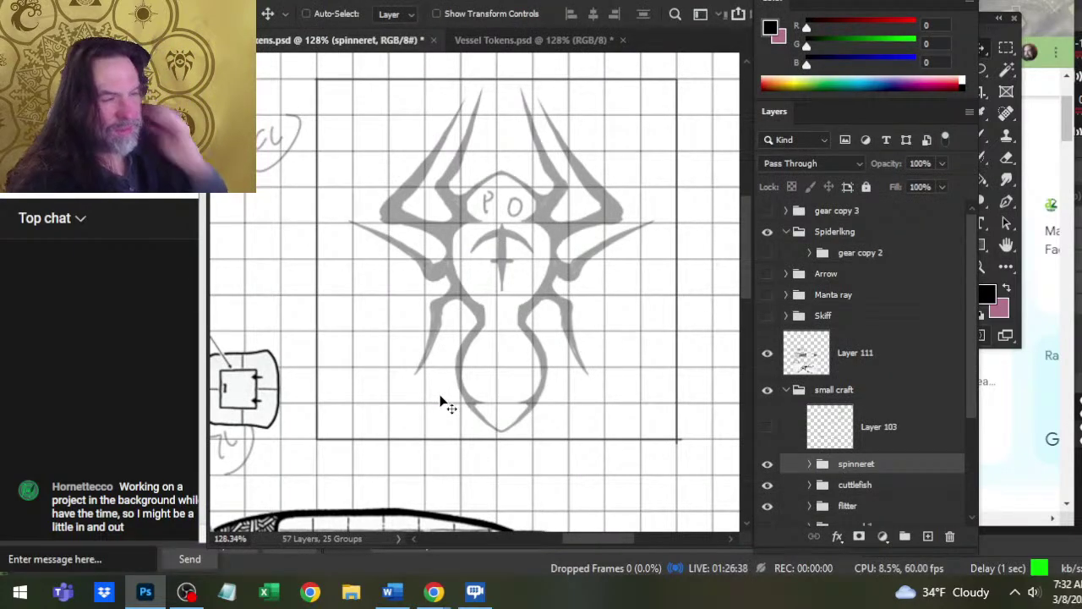
mouse_move(581, 347)
mouse_down()
mouse_move(586, 358)
mouse_move(583, 335)
mouse_up()
drag(585, 316, 578, 320)
- Scale the spinneret sketch down to 91.11% and nudge it slightly left inside the square frame
key(l)
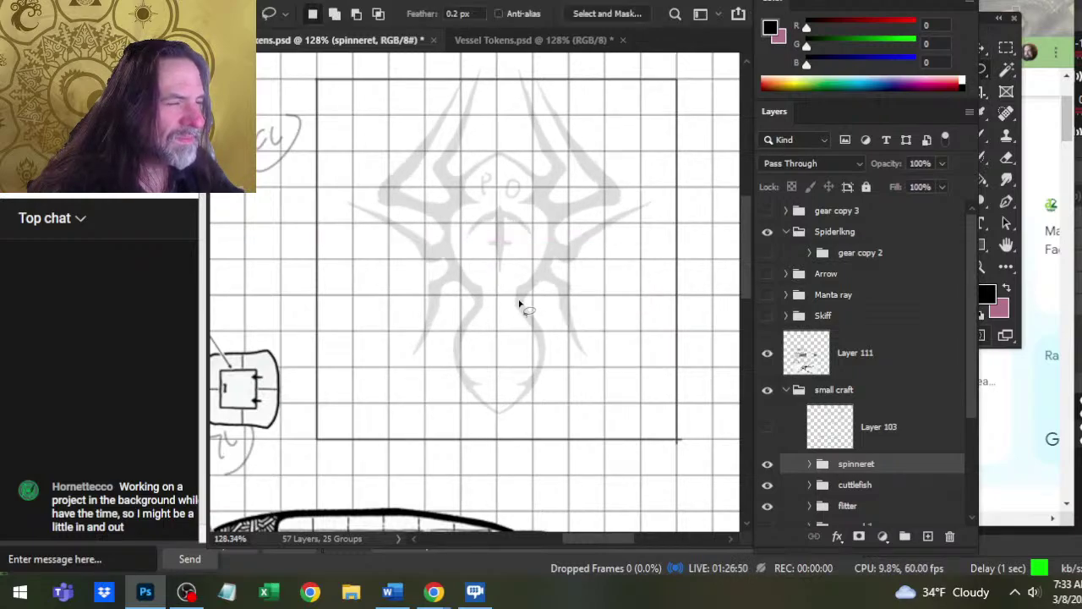
right_click(519, 303)
click(575, 446)
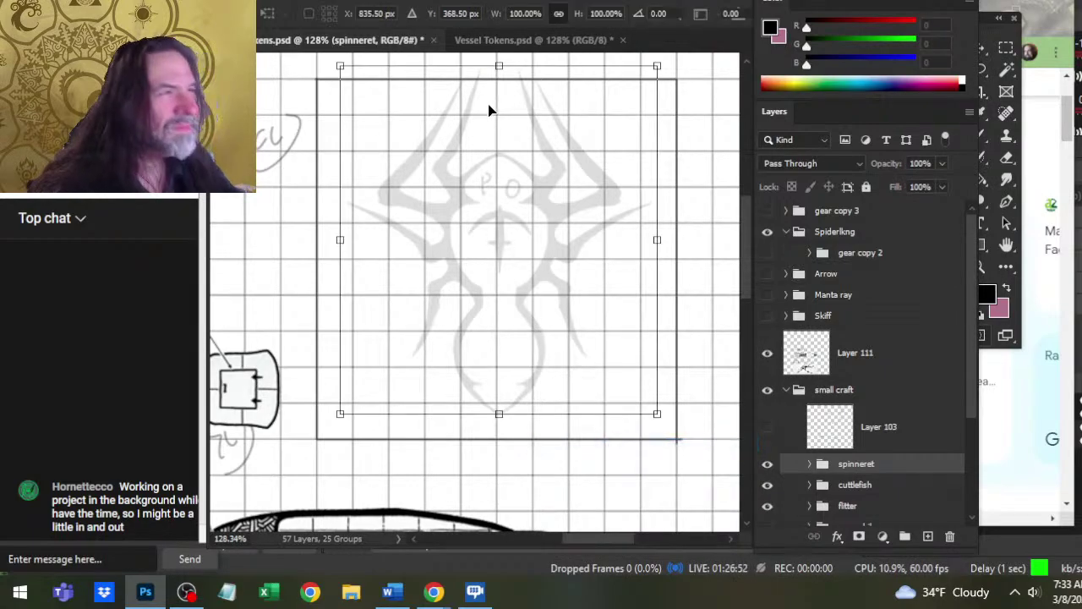
drag(499, 65, 499, 96)
drag(545, 196, 538, 194)
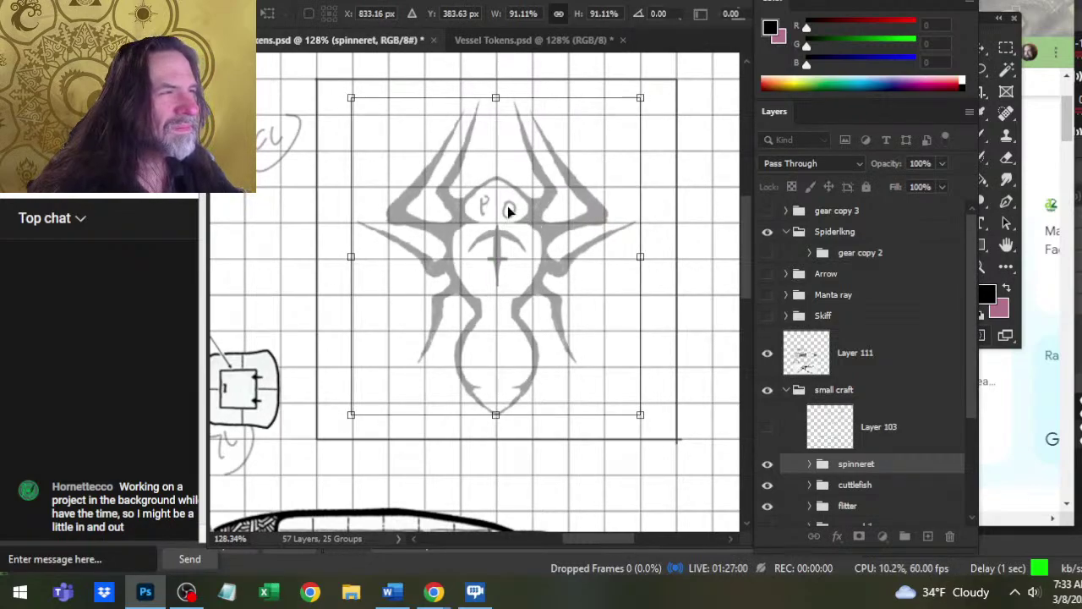
key(Return)
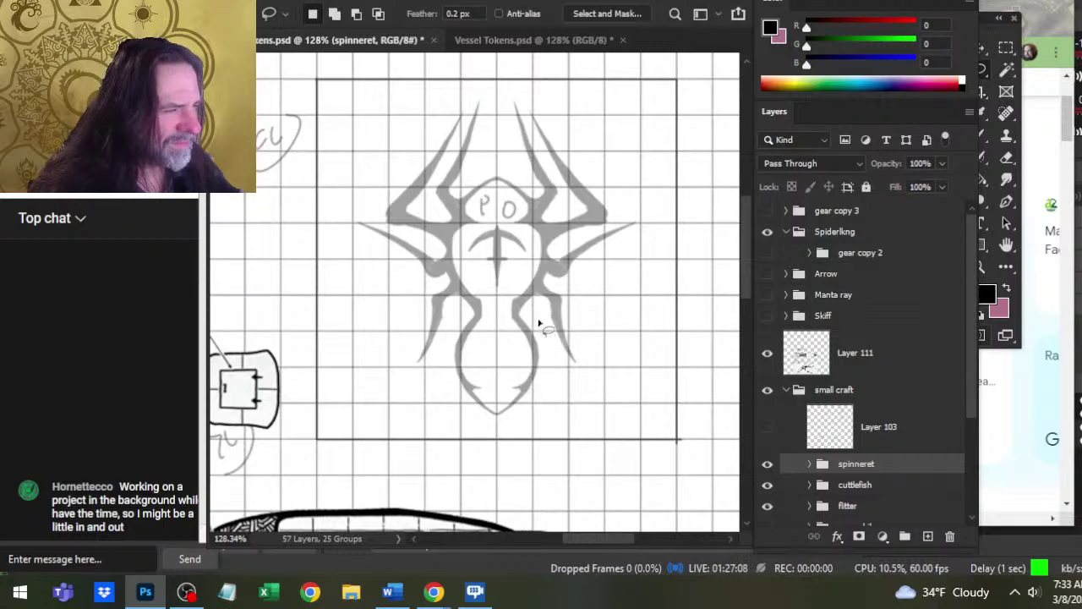
- Lasso the spider's lower abdomen, expand the spinneret group and select Layer 101 as the layer to edit
drag(539, 322, 539, 315)
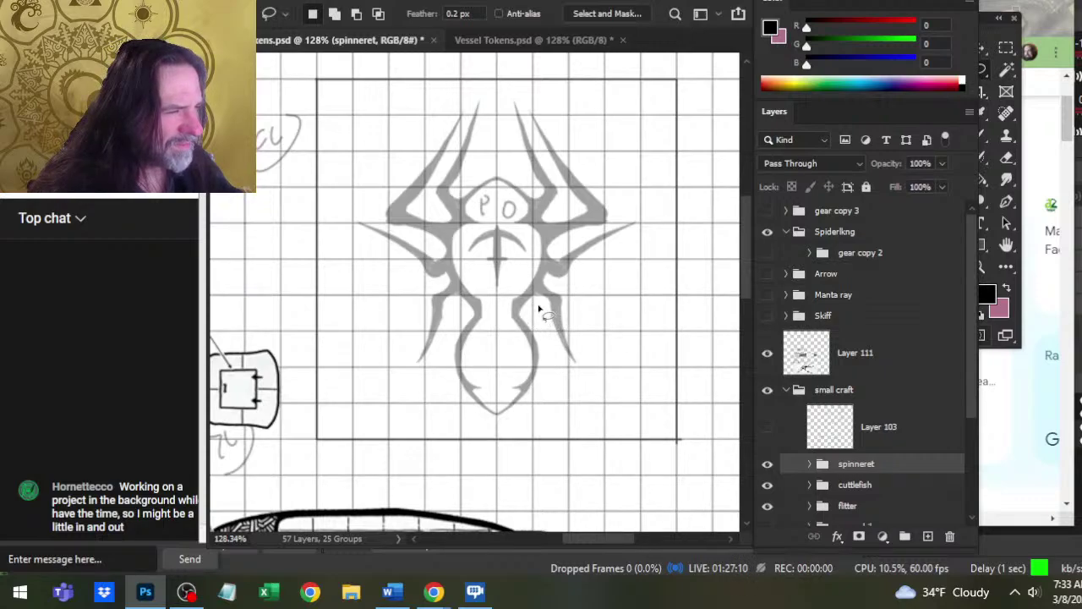
mouse_move(467, 312)
mouse_down()
mouse_move(470, 441)
mouse_move(540, 429)
mouse_move(558, 385)
mouse_move(532, 306)
mouse_up()
right_click(477, 304)
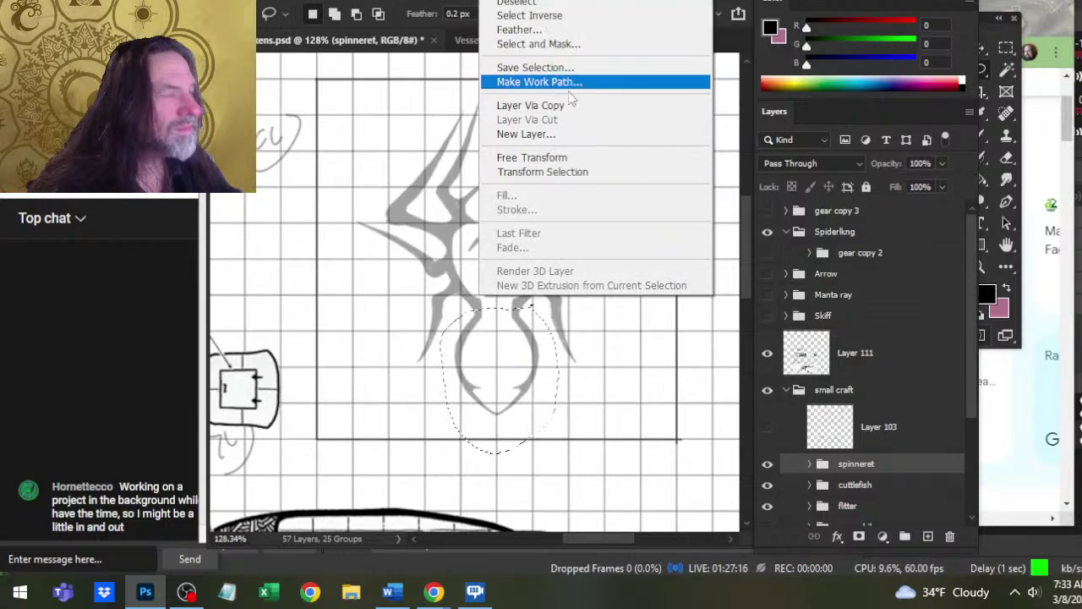
click(809, 463)
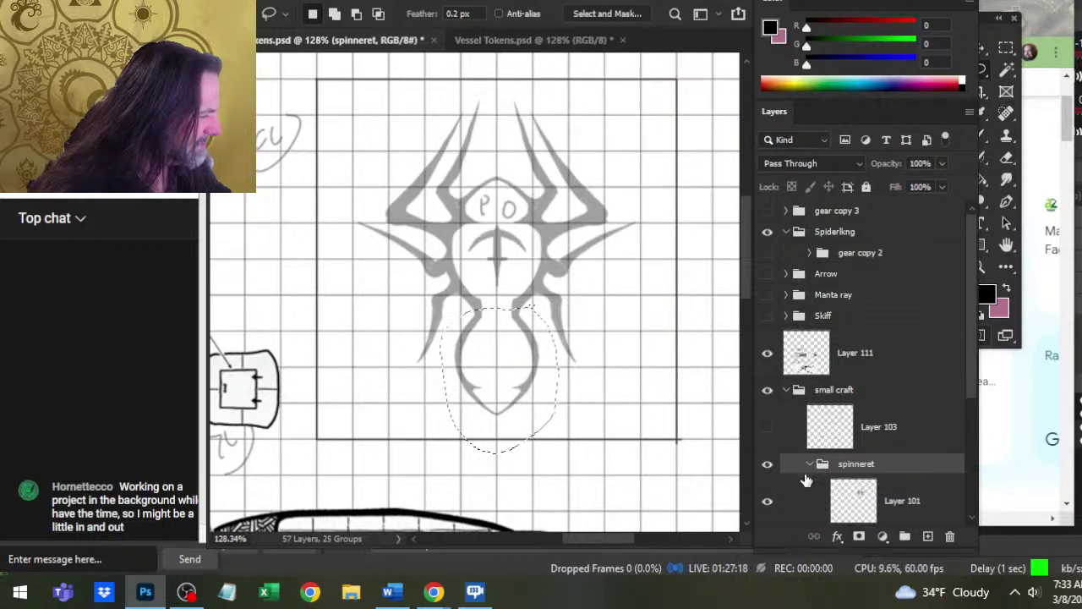
click(767, 506)
click(767, 505)
click(804, 512)
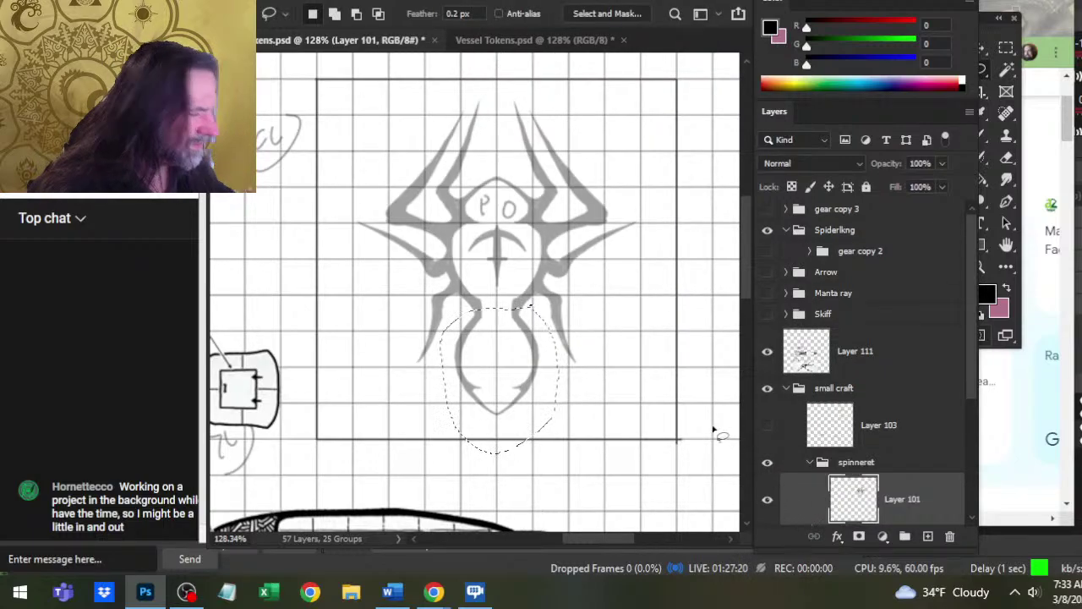
- Shorten the lassoed abdomen vertically with Free Transform, raising its lower tip, and deselect it
right_click(508, 300)
click(602, 157)
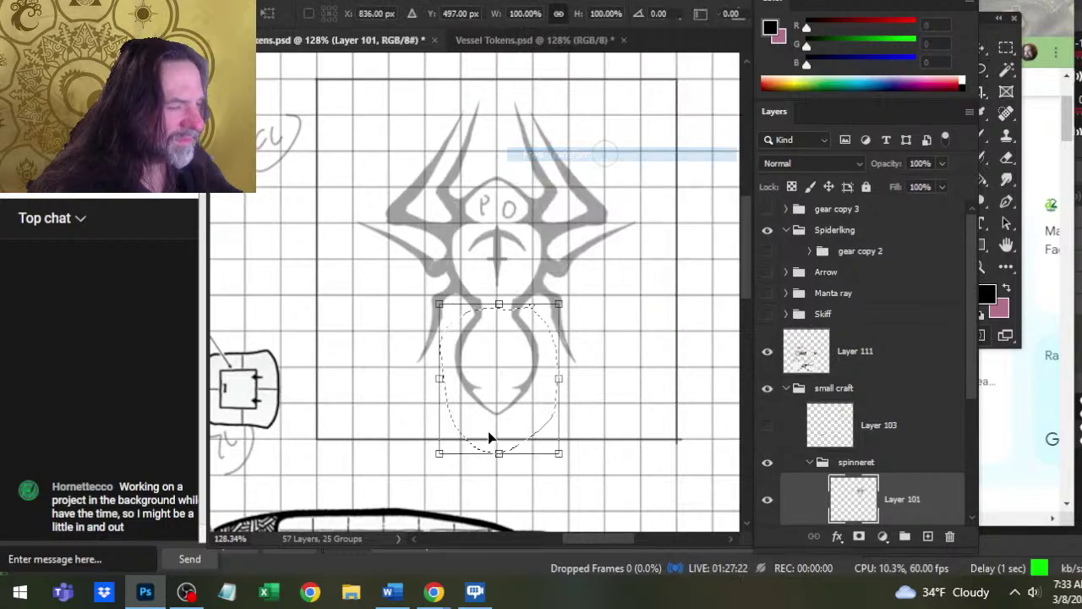
drag(501, 455, 505, 424)
key(Return)
key(v)
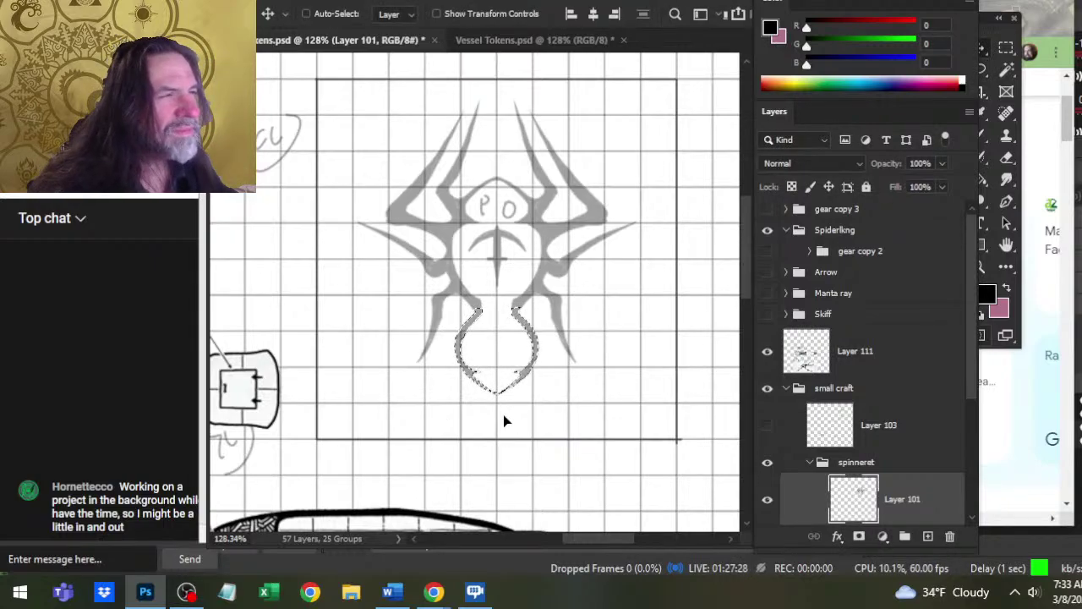
key(Up)
key(Up)
key(Up)
key(l)
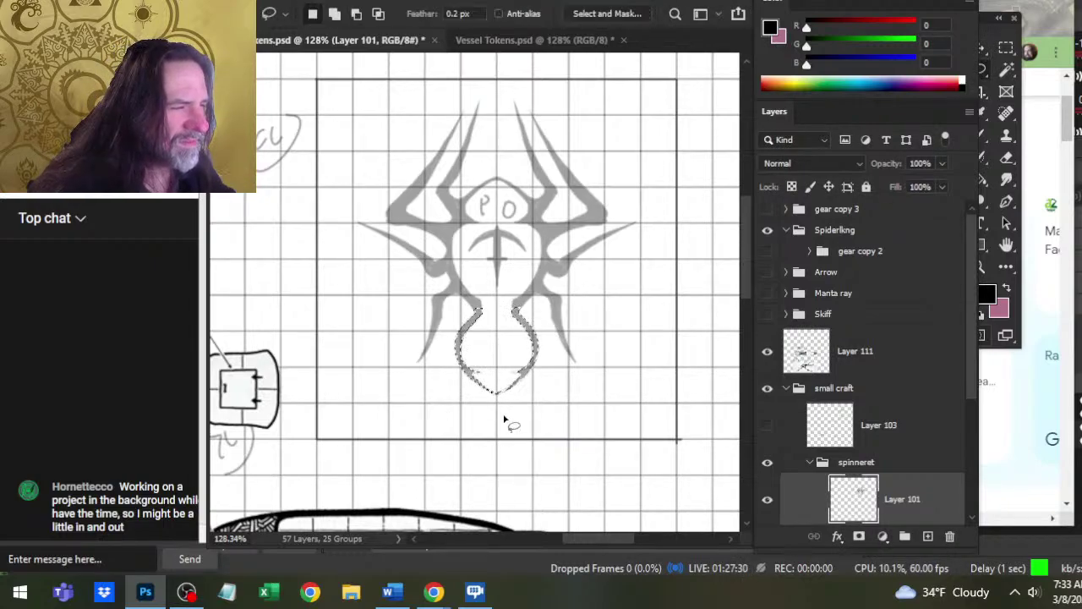
key(ctrl+d)
- Reselect the spinneret group and nudge the whole spider sketch down slightly within the square frame
key(v)
key(Up)
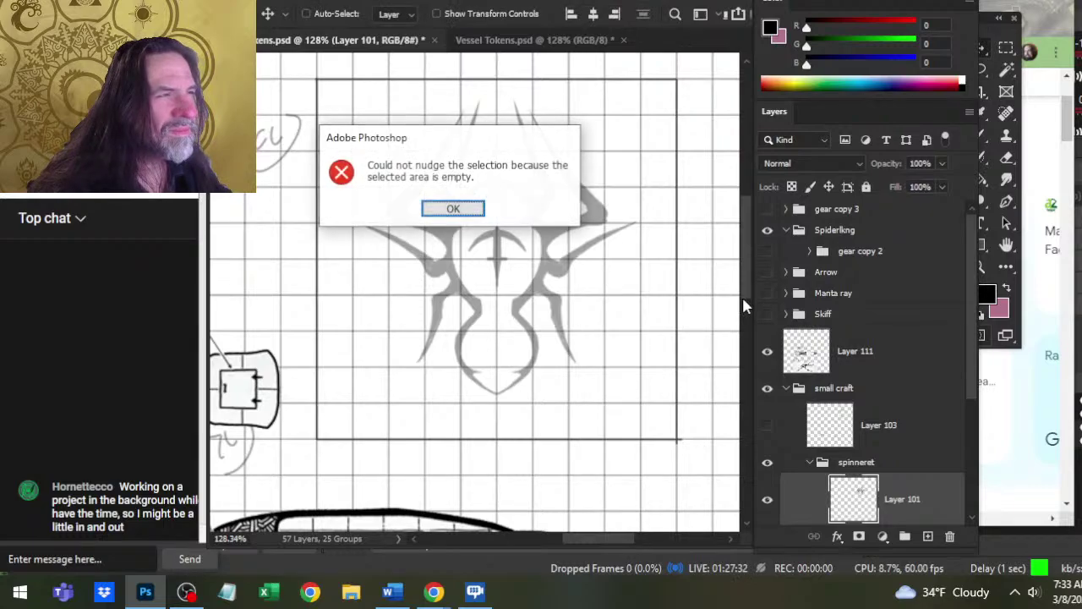
key(Return)
click(883, 463)
key(l)
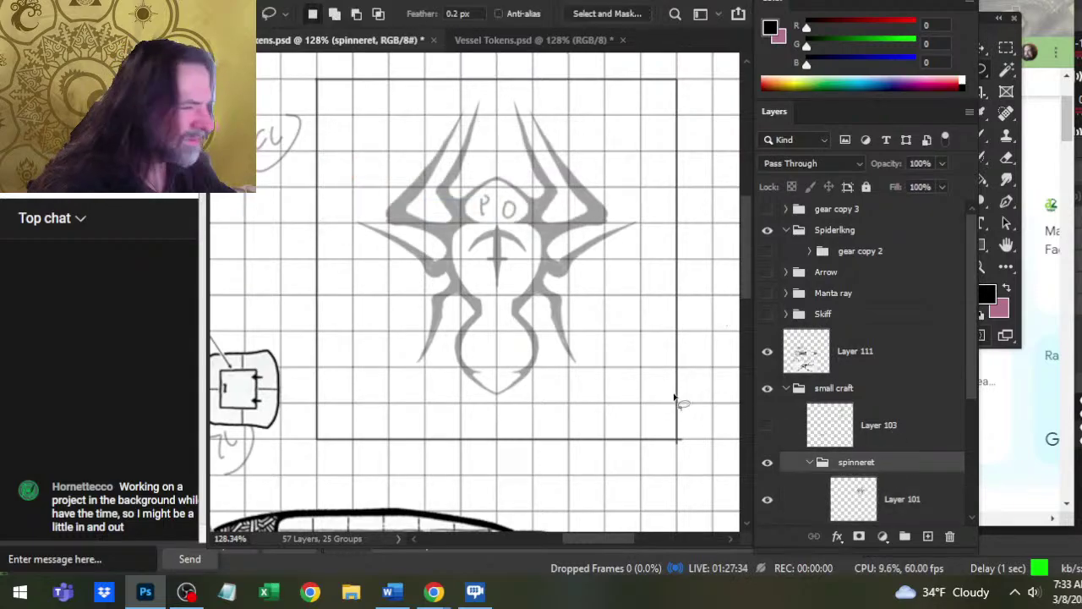
key(v)
key(Down)
key(Down)
key(Down)
key(Down)
key(Down)
key(Down)
key(Down)
key(Down)
key(Down)
key(Down)
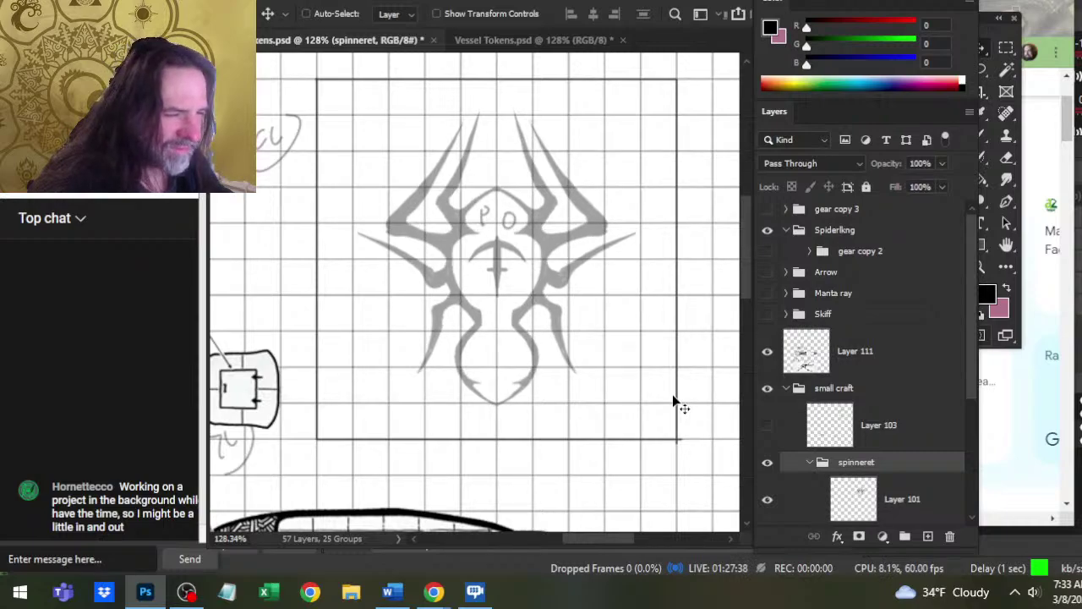
key(Up)
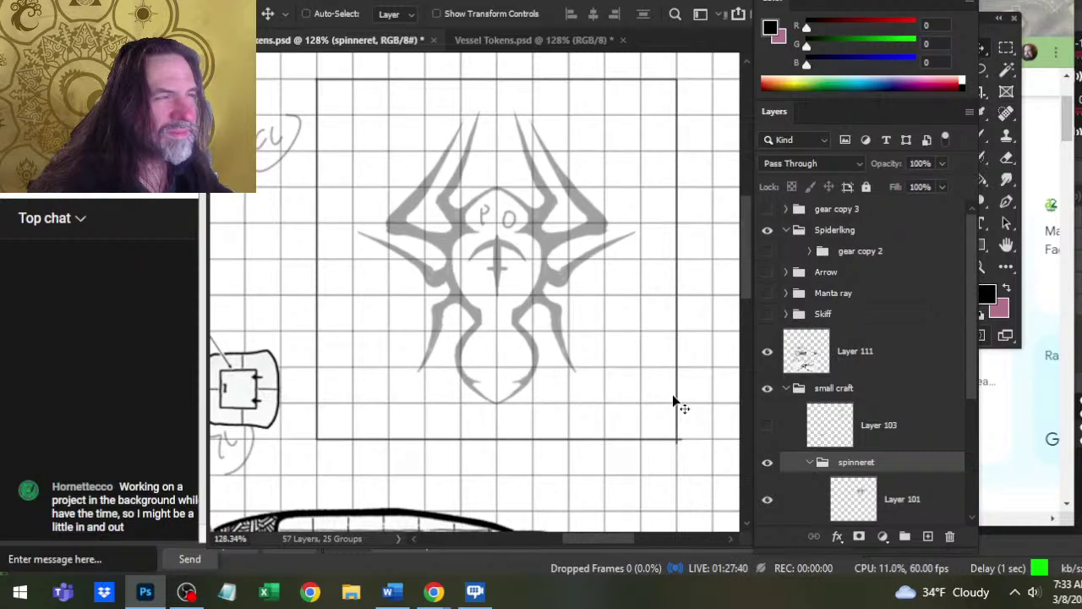
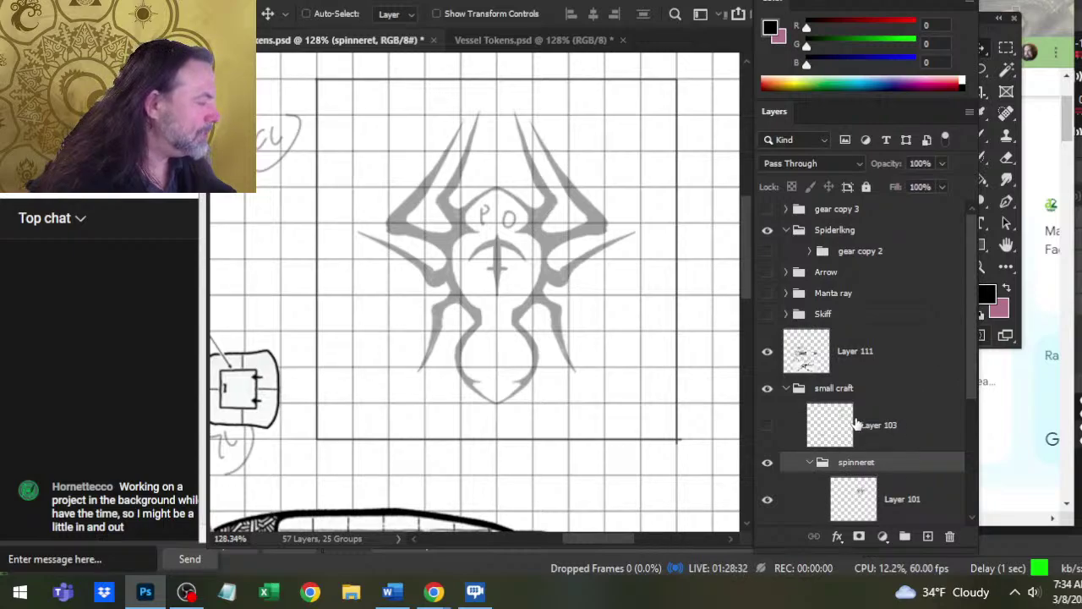
- Collapse the spinneret group and reduce its opacity to 61%
click(812, 463)
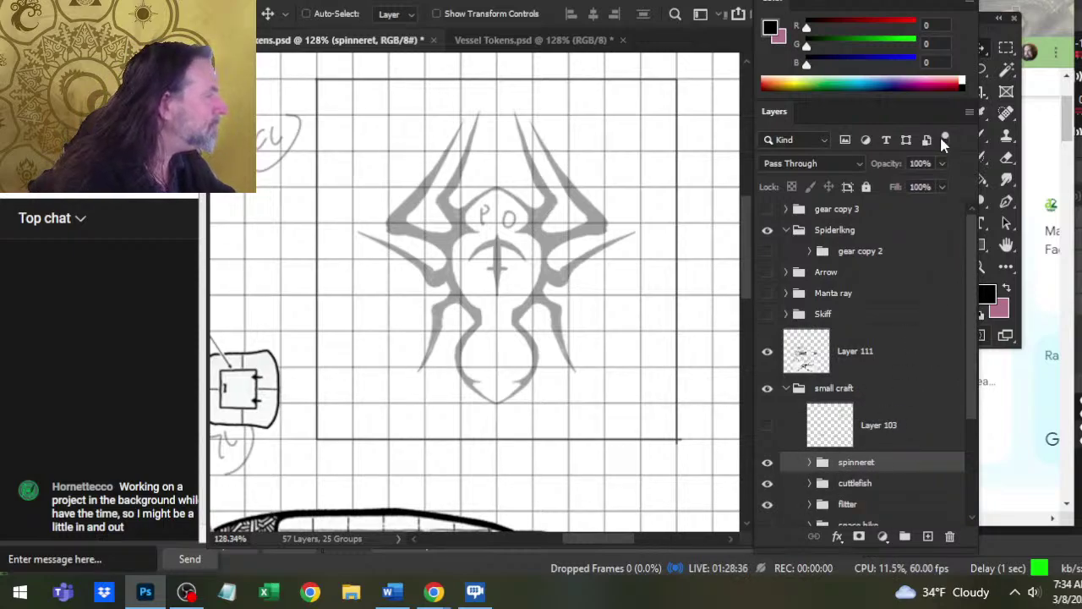
click(942, 187)
drag(941, 187, 909, 187)
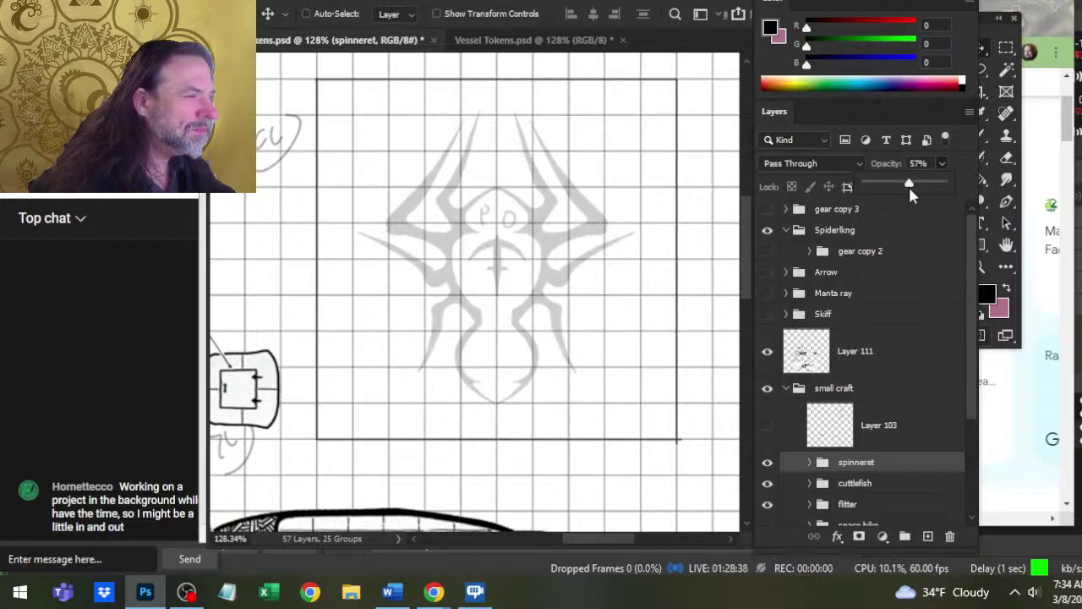
drag(971, 399, 970, 353)
- Show and expand the gear copy 2 group in Spiderlkng, checking which symbol each of its layers holds
click(767, 254)
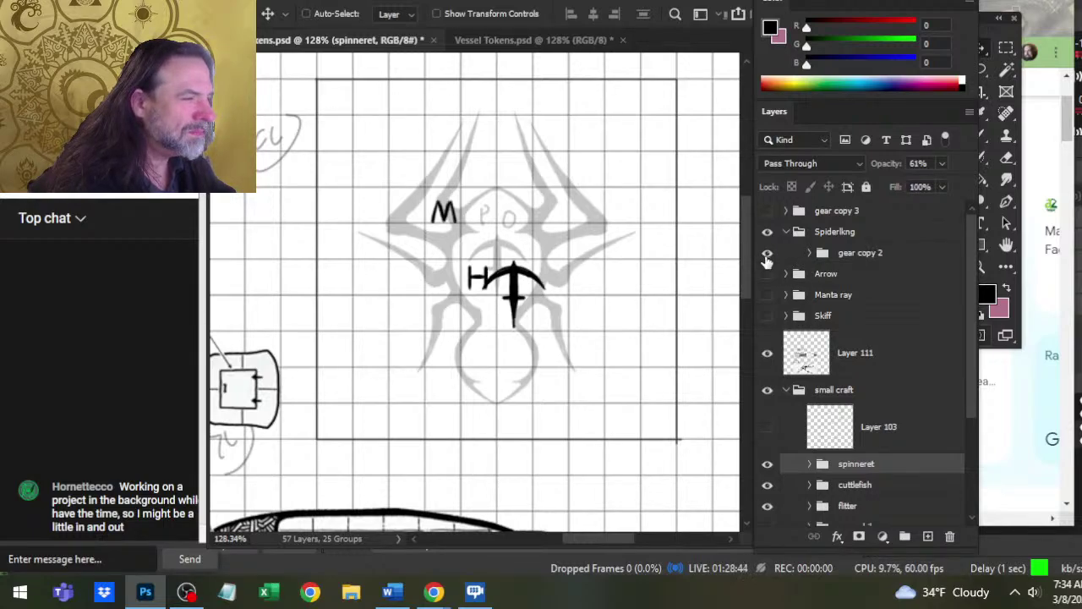
click(869, 263)
click(808, 253)
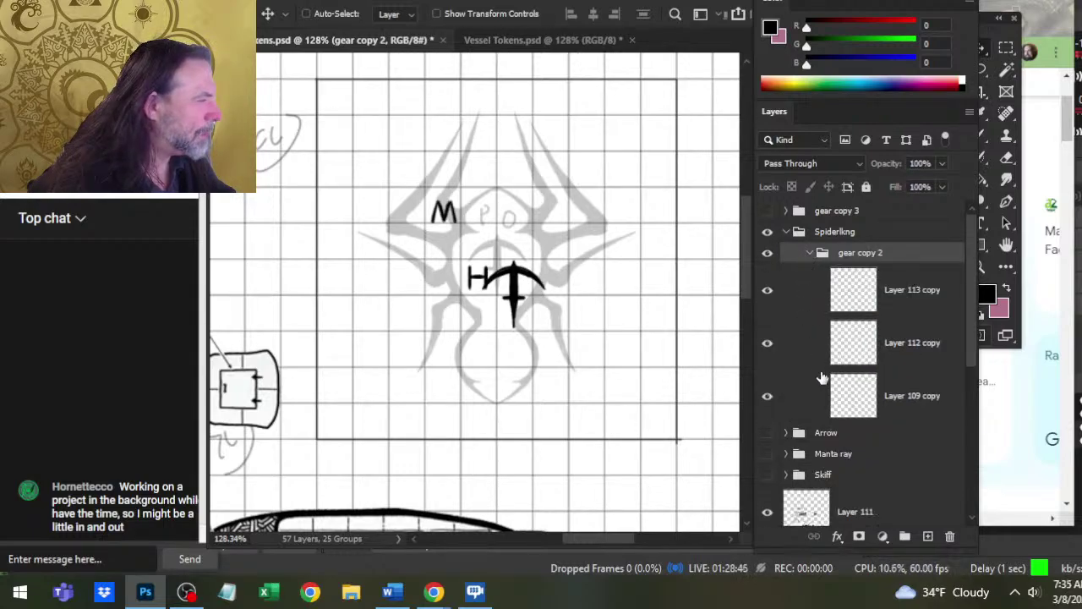
click(768, 290)
click(767, 290)
click(767, 397)
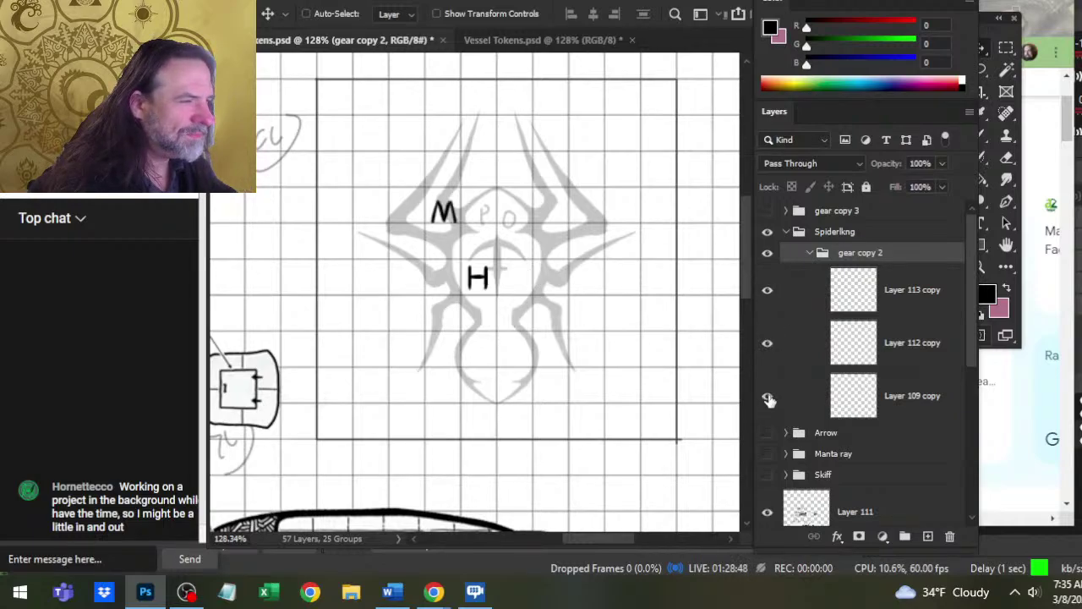
click(768, 397)
- Move the black crossbow symbol on Layer 109 copy onto the spider's centre line, over its sketched counterpart
click(927, 404)
drag(697, 378, 680, 347)
key(Right)
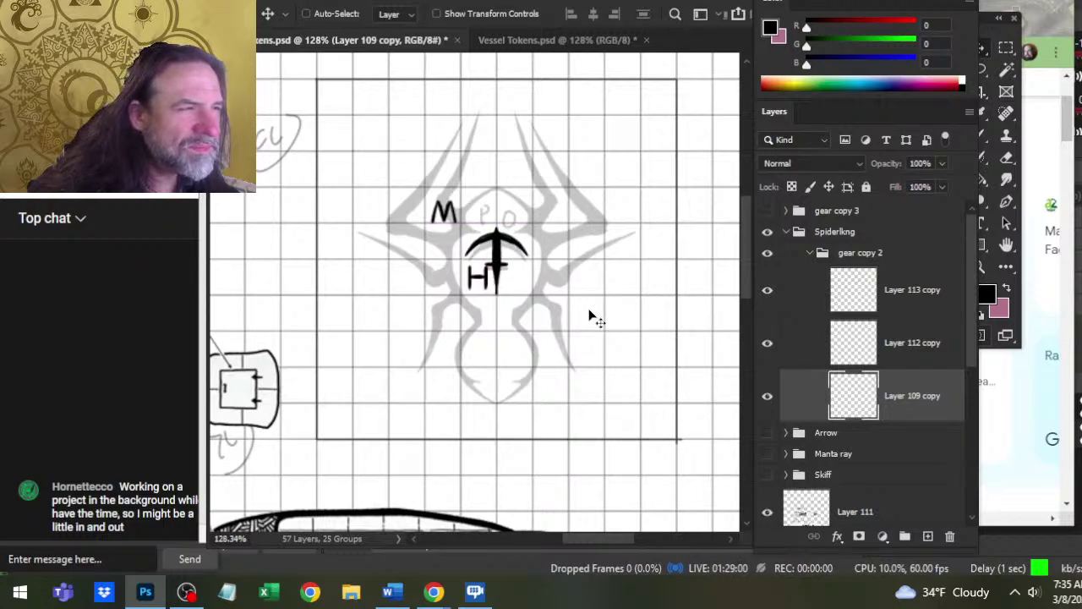
key(Up)
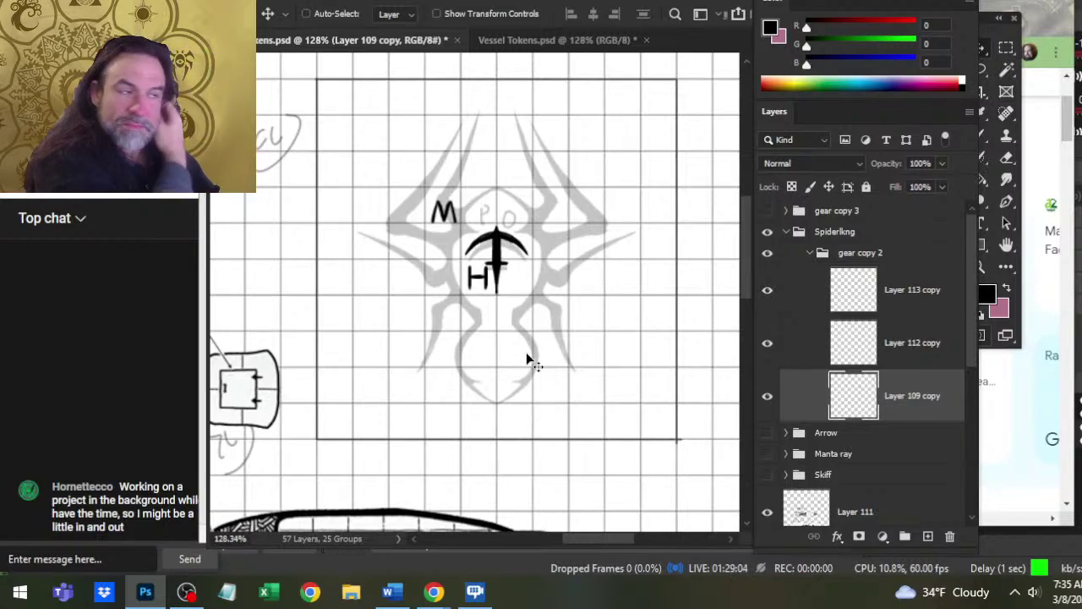
- Hide the M on Layer 113 copy and move the H on Layer 112 copy onto the centre of the spider's head
click(767, 292)
click(768, 348)
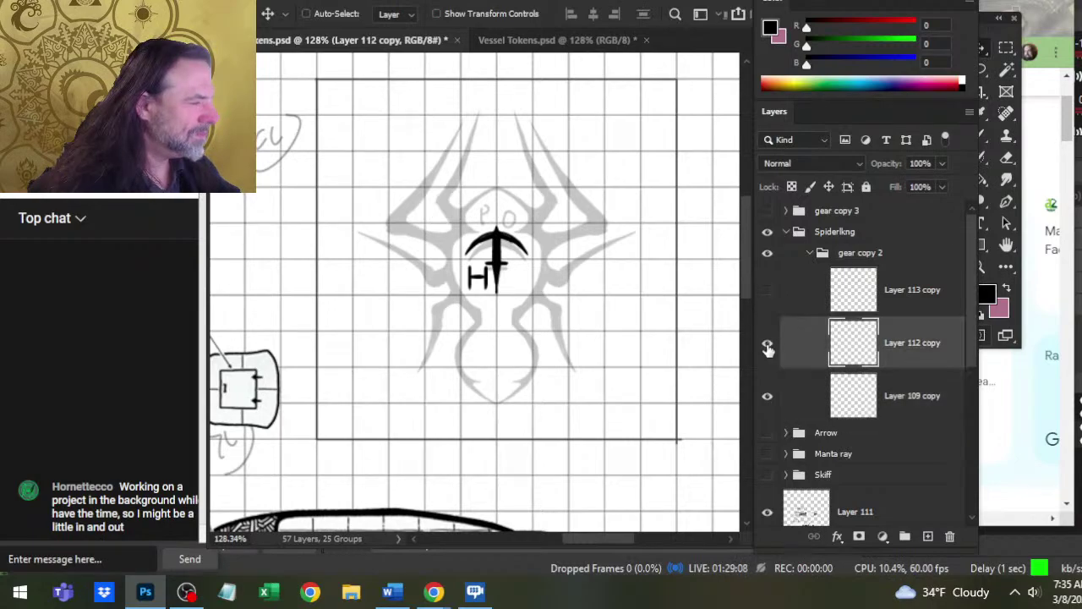
click(768, 347)
click(767, 346)
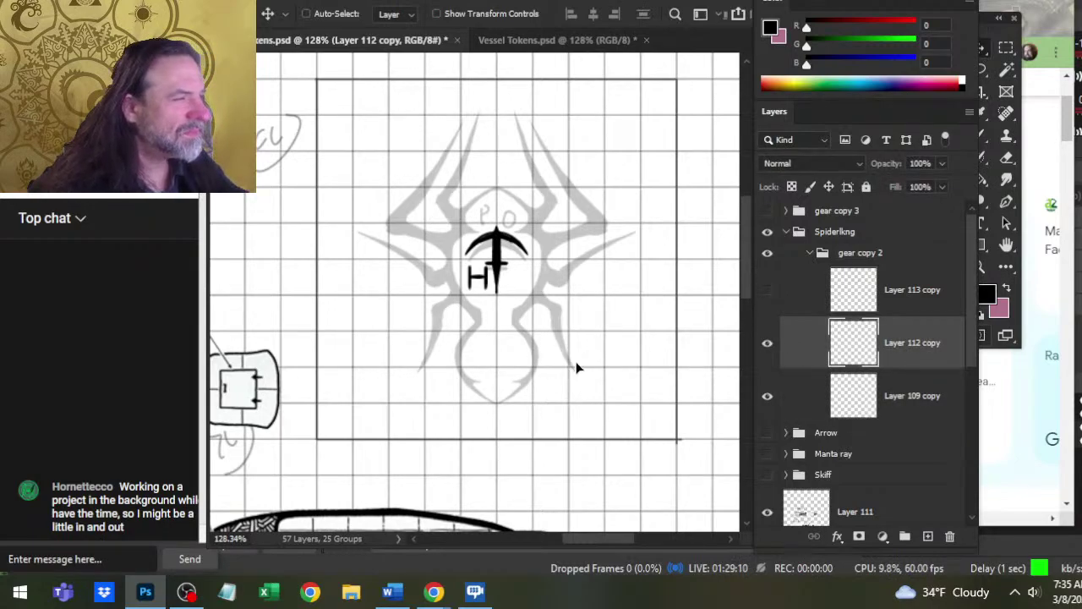
drag(577, 367, 596, 333)
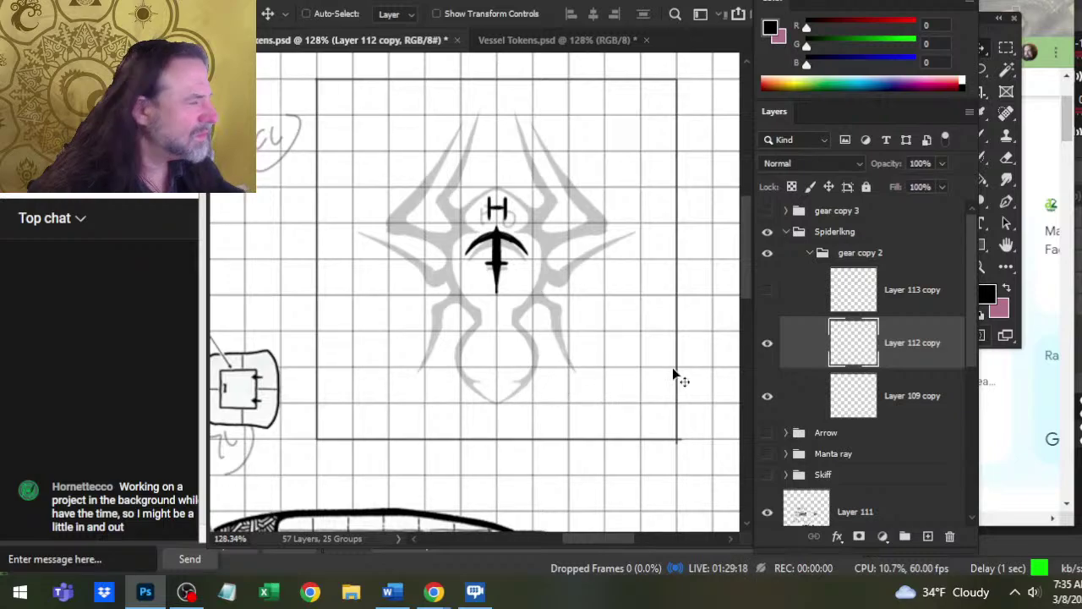
- Shift the crossbow symbol on Layer 109 copy about one grid square down along the spider's body
click(896, 389)
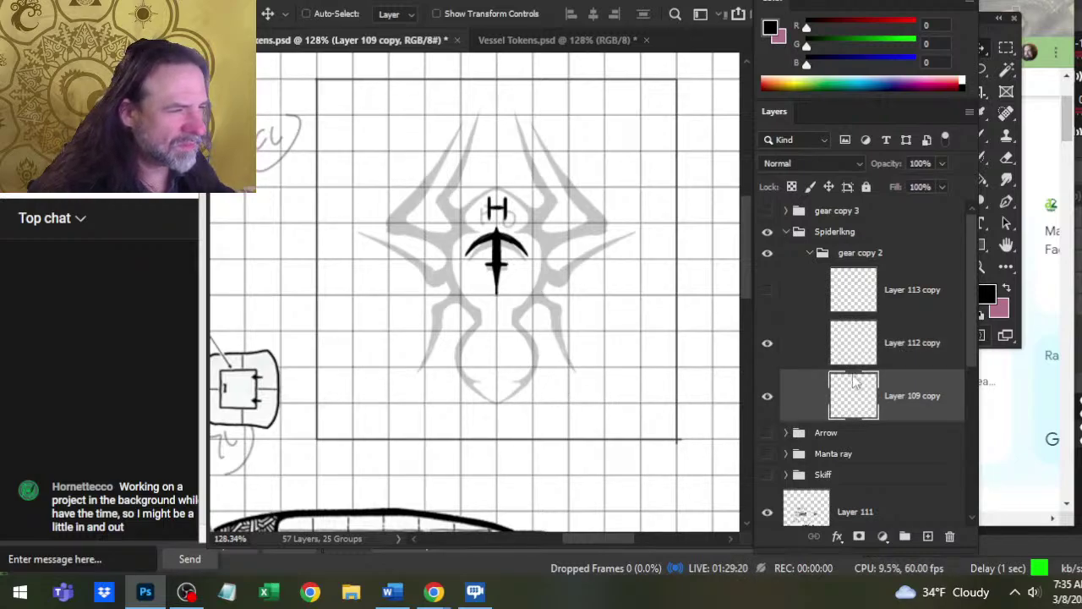
key(Down)
key(Down)
key(Down)
key(Down)
key(Down)
key(Down)
key(Down)
key(Down)
key(Down)
key(Down)
key(Down)
key(Down)
key(Down)
key(Down)
key(Down)
key(Down)
key(Down)
key(Down)
key(Down)
key(Down)
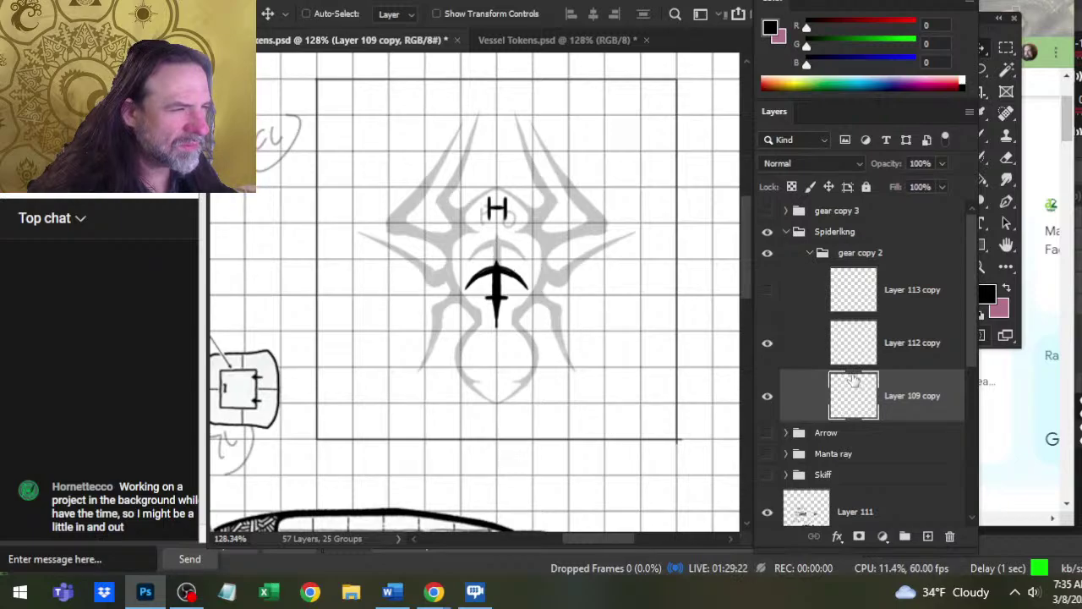
key(Up)
key(Down)
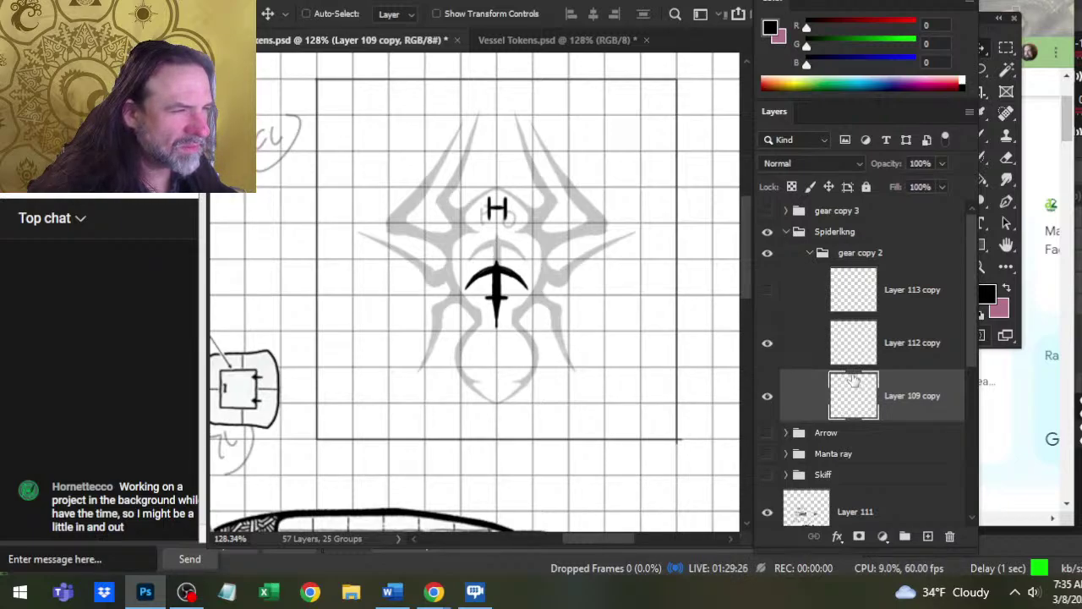
- Move the crossbow symbol on Layer 109 copy straight up onto the spider ship's head
key(Up)
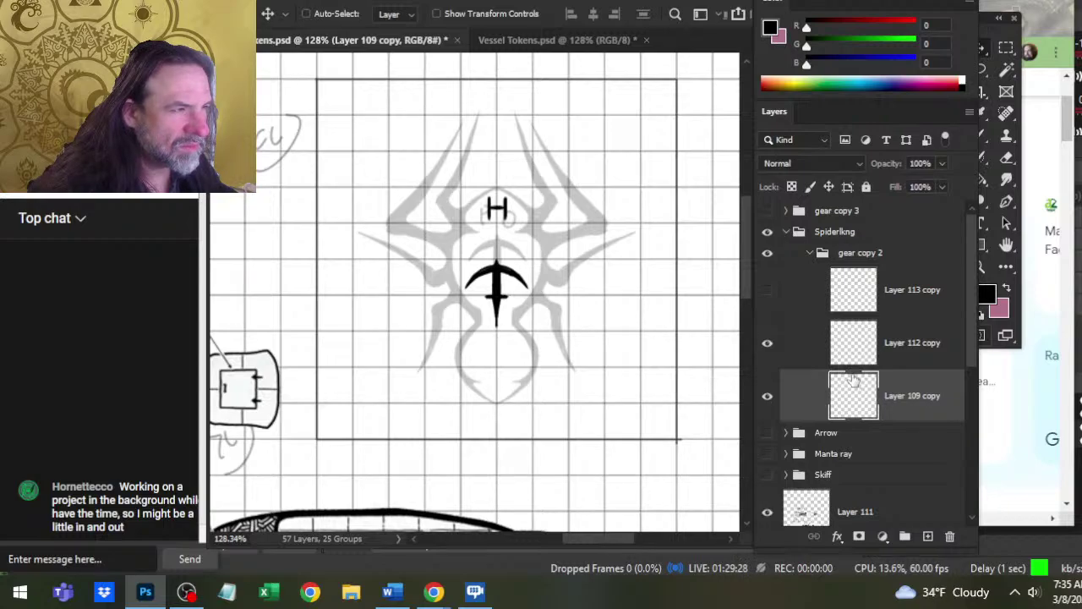
key(shift+Up)
key(shift+Up)
key(shift+Up)
key(shift+Up)
key(shift+Up)
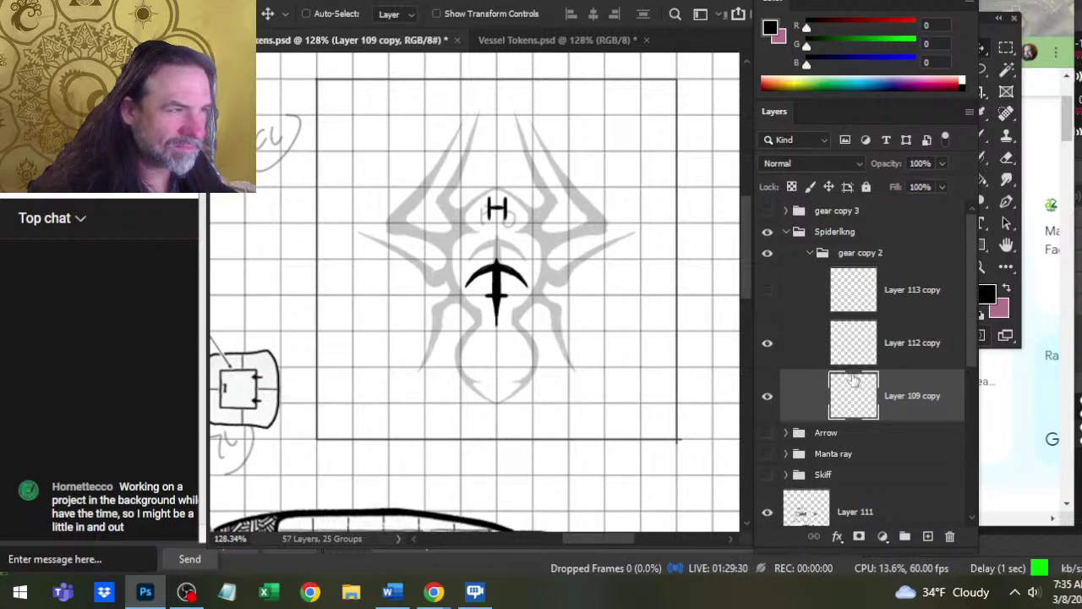
key(shift+Up)
key(shift+Up)
key(shift+Up)
key(shift+Up)
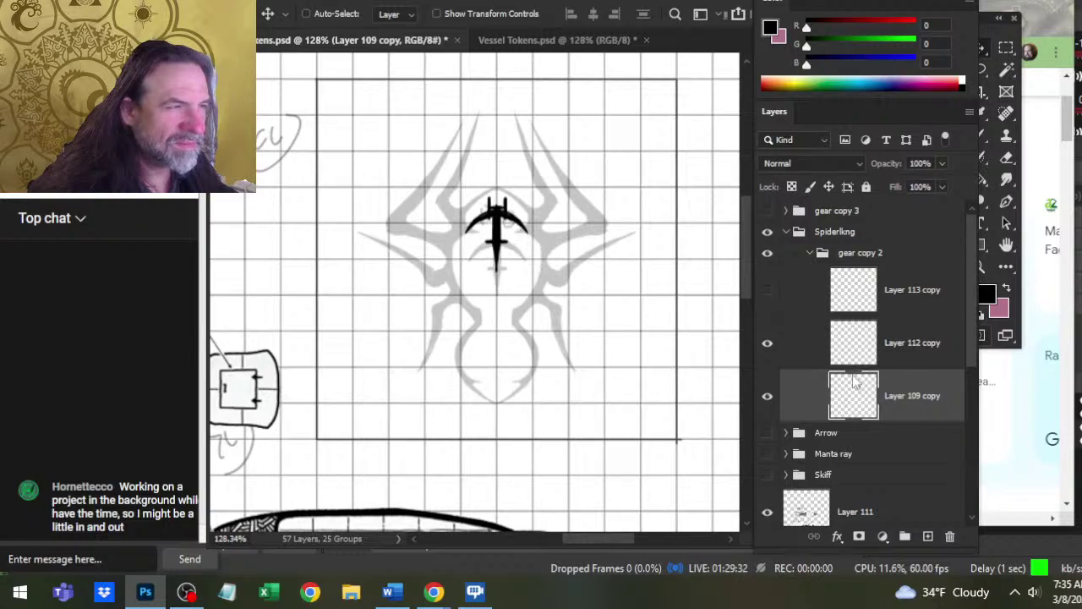
key(Down)
key(Down)
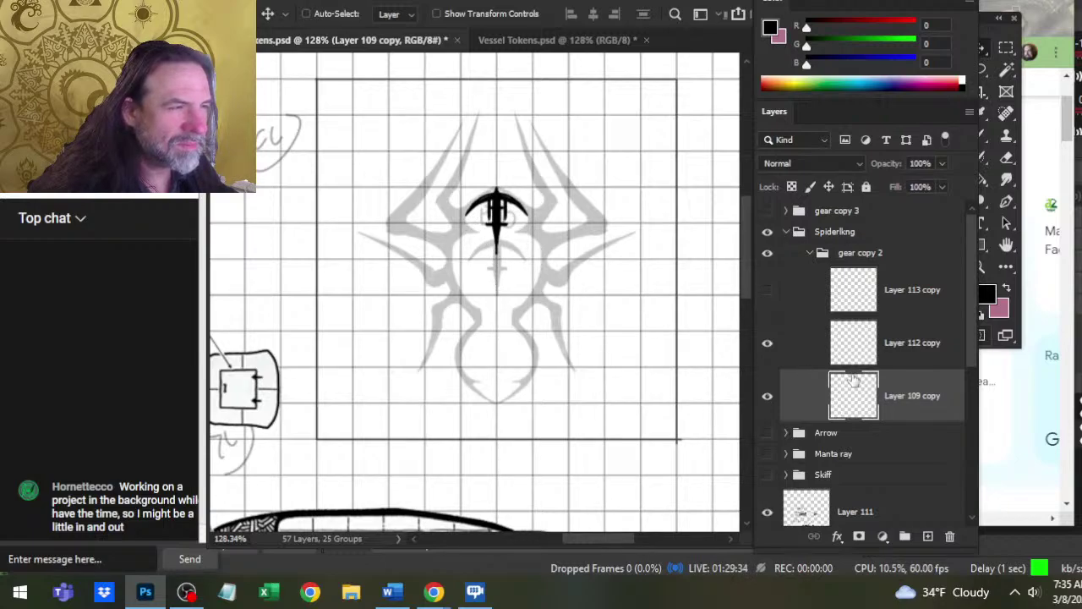
- Move the H symbol on Layer 112 copy down into the spider's midsection and just left of its centre line
click(801, 363)
key(Down)
key(Down)
key(Down)
key(Down)
key(Down)
key(Down)
key(Down)
key(Down)
key(Down)
key(Down)
key(Down)
key(Down)
key(Down)
key(Down)
key(Down)
key(Down)
key(Down)
key(Down)
key(Down)
key(Down)
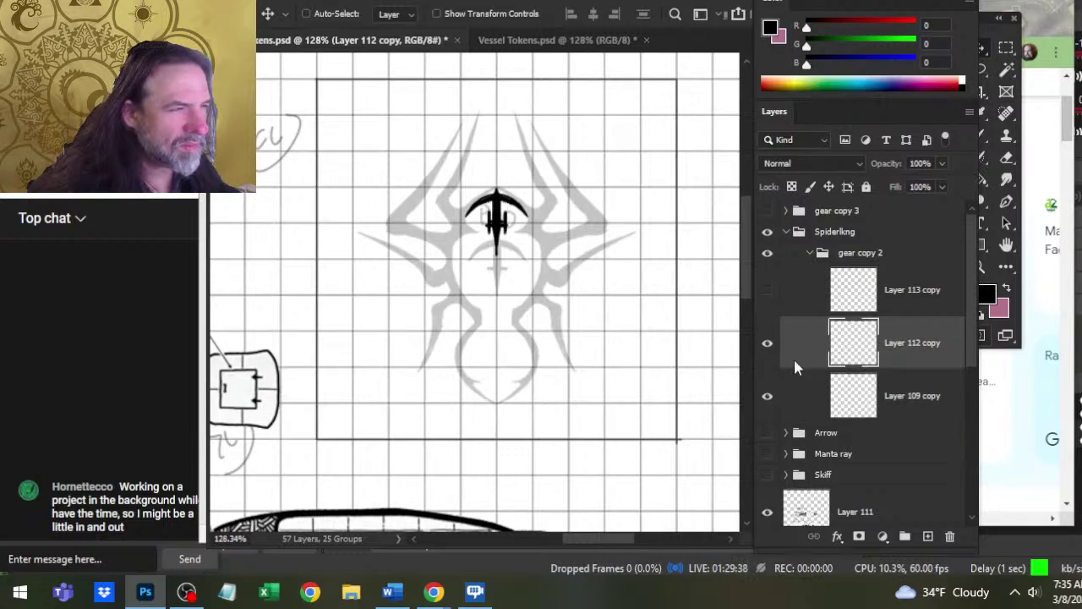
key(Down)
key(Down)
key(Down)
key(Down)
key(Down)
key(Down)
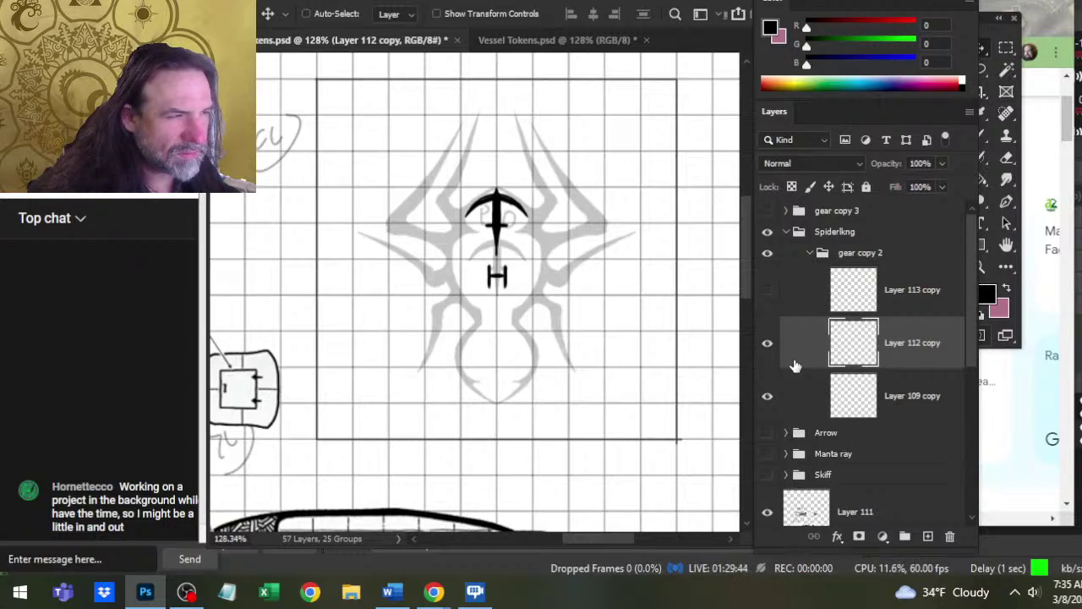
key(Left)
key(Left)
key(Left)
key(Left)
key(Left)
key(Left)
key(Left)
key(Left)
key(Left)
key(Left)
key(Left)
key(Left)
key(Left)
key(Left)
key(Left)
key(Left)
key(Left)
key(Left)
key(Left)
key(Left)
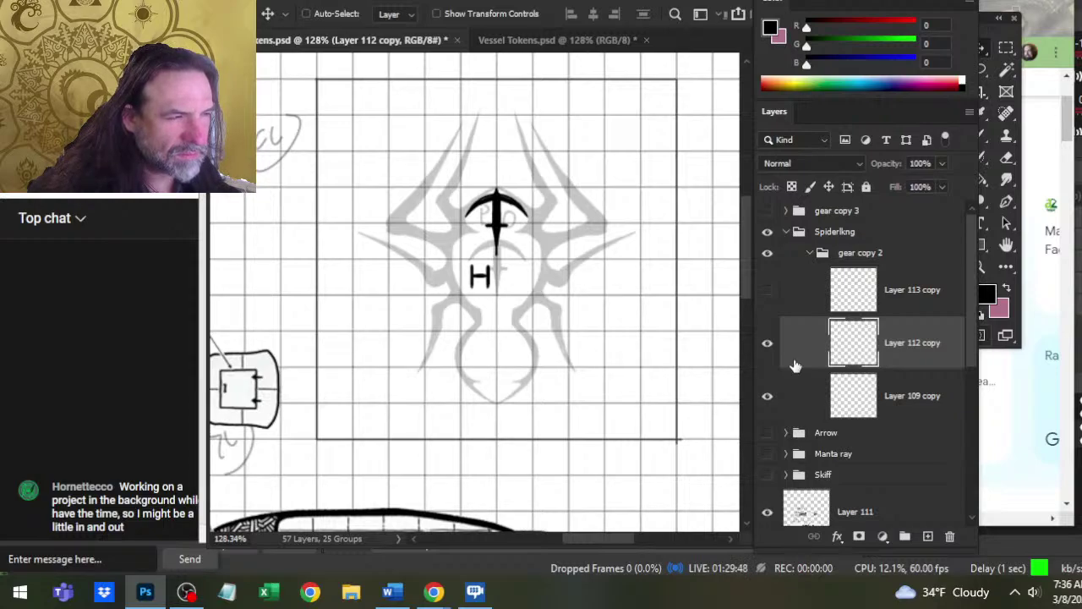
key(Right)
key(Right)
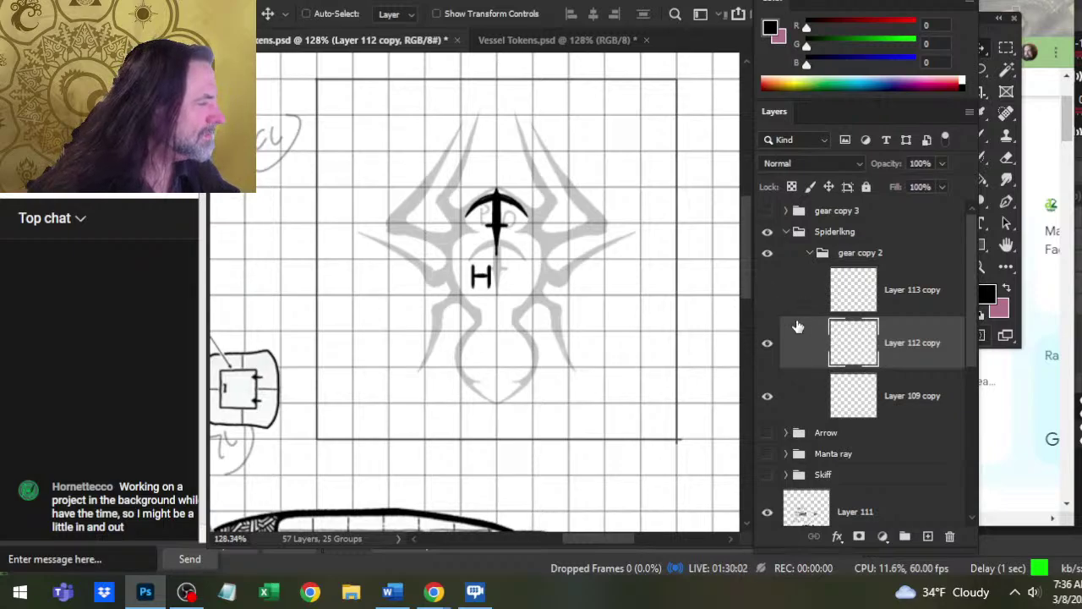
- Collapse the gear copy 2 group inside the spider group and rename it "gear"
click(809, 252)
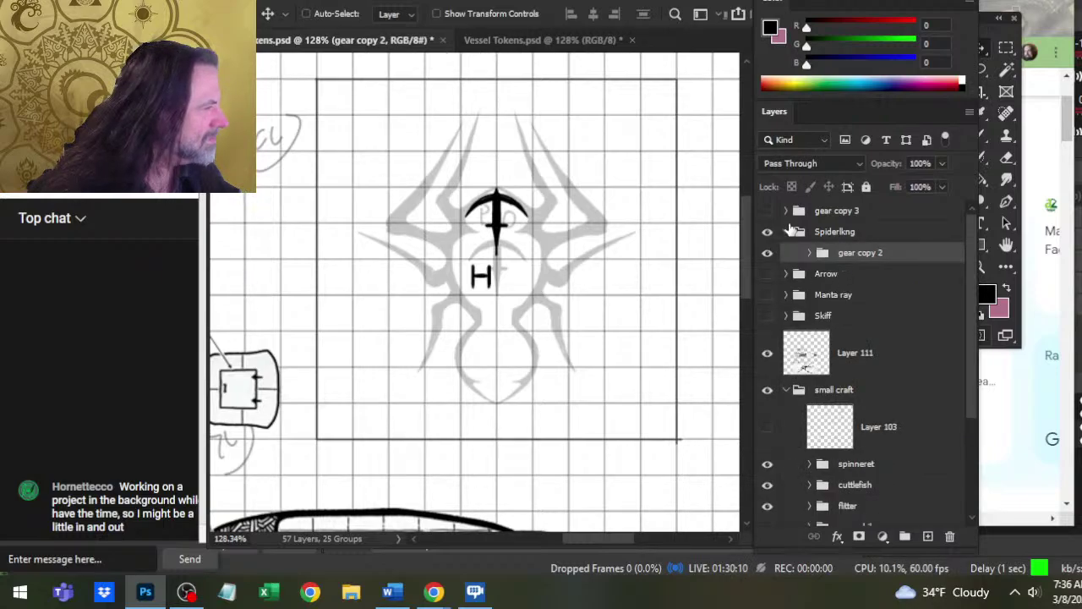
double_click(858, 253)
text(gear)
key(Return)
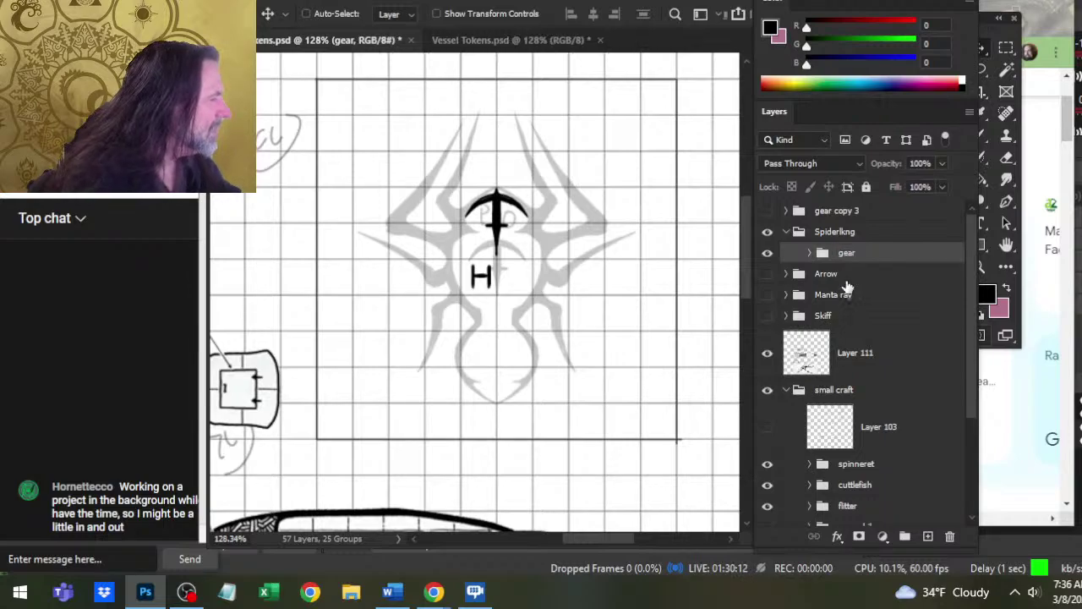
- Add a new layer above the gear group in the spider group and hide the gear group
click(927, 536)
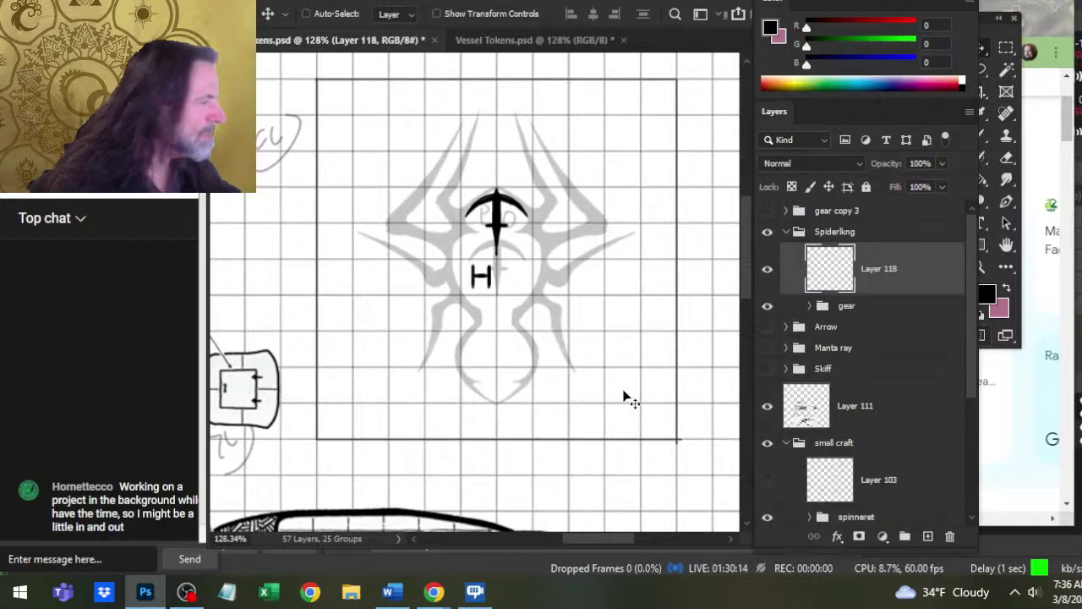
key(z)
drag(465, 244, 495, 244)
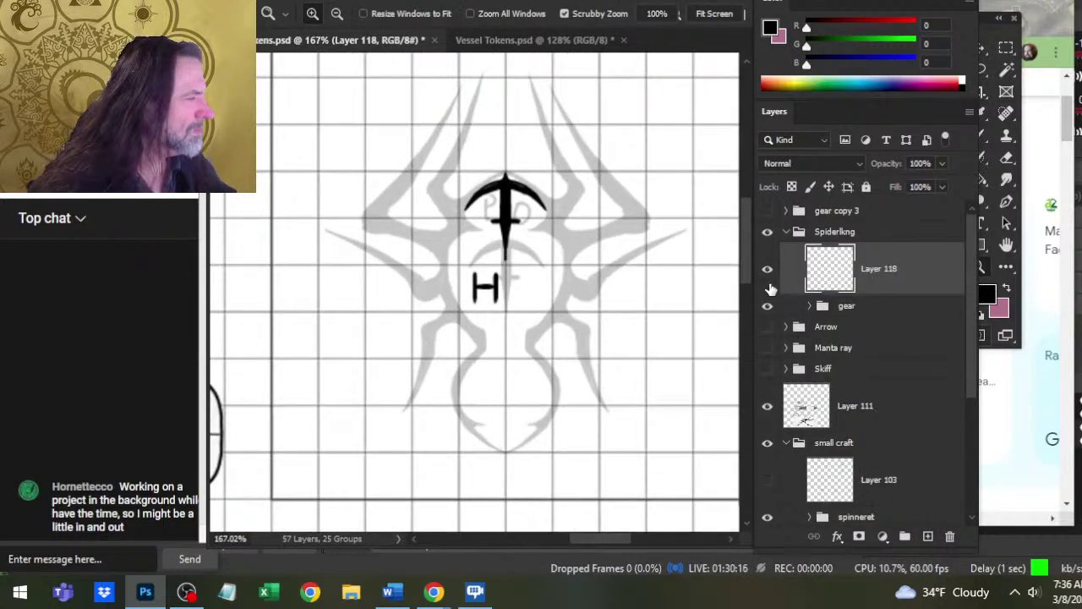
click(767, 306)
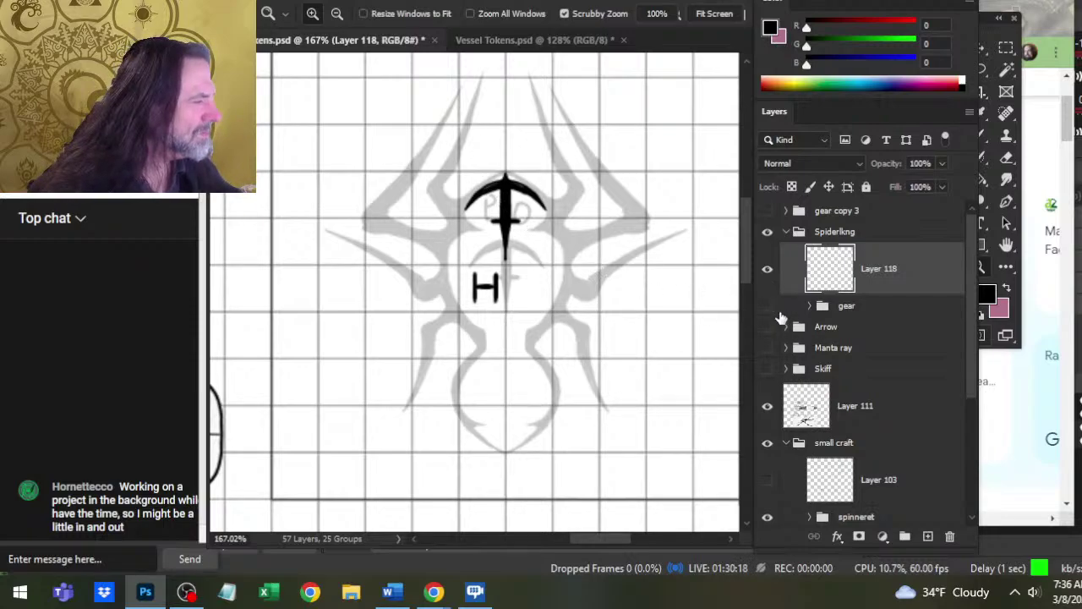
- Trace the left half of the spider's body outline in black with the 2 px Brush, from head top to tail tip
key(b)
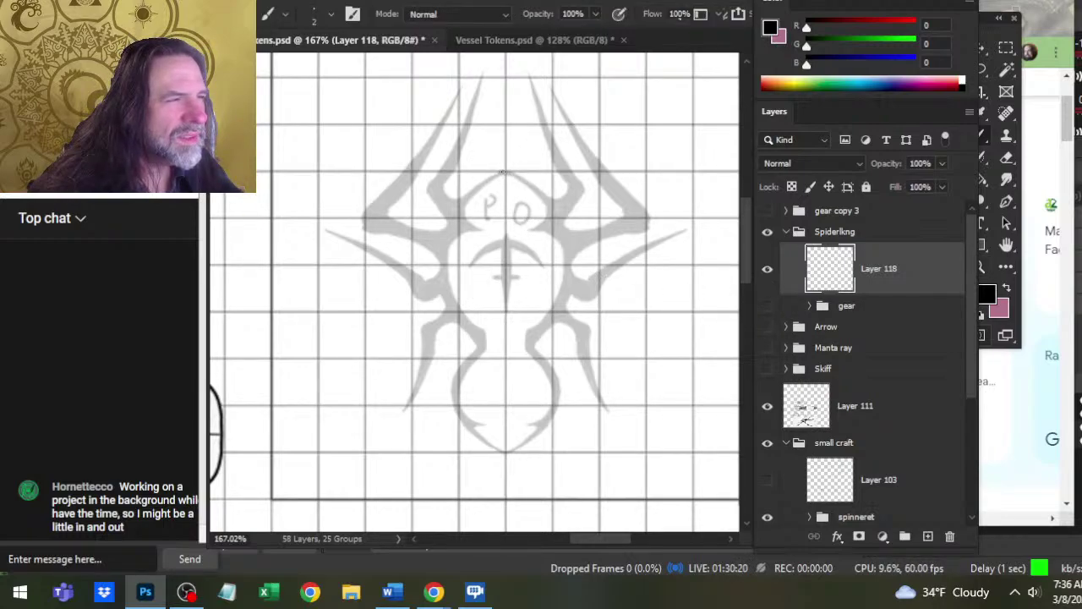
drag(502, 172, 454, 205)
key(e)
key(b)
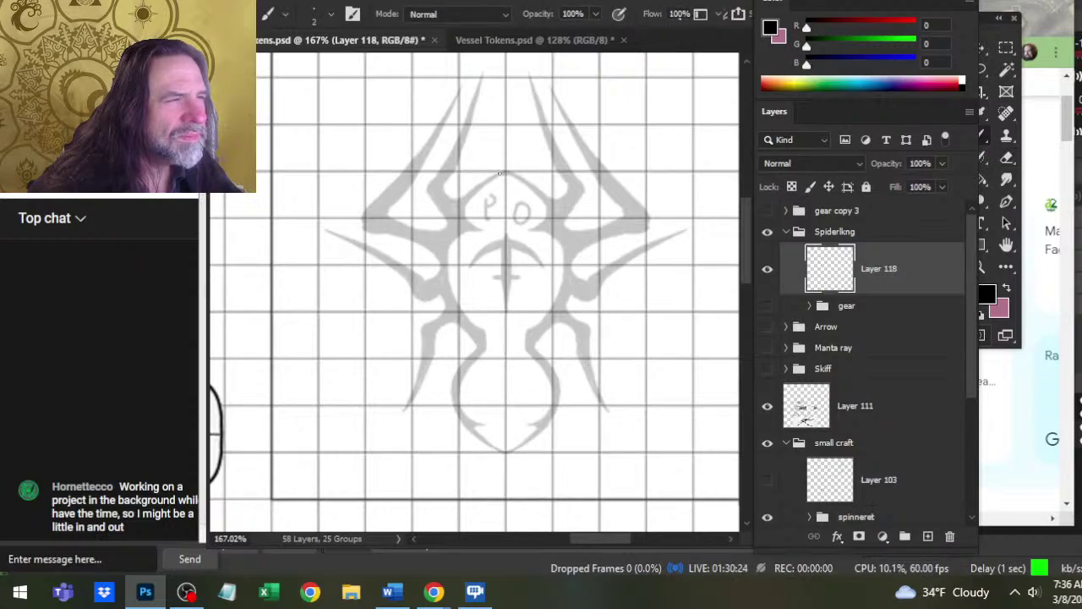
mouse_move(500, 172)
mouse_down()
mouse_move(476, 181)
mouse_move(459, 224)
mouse_up()
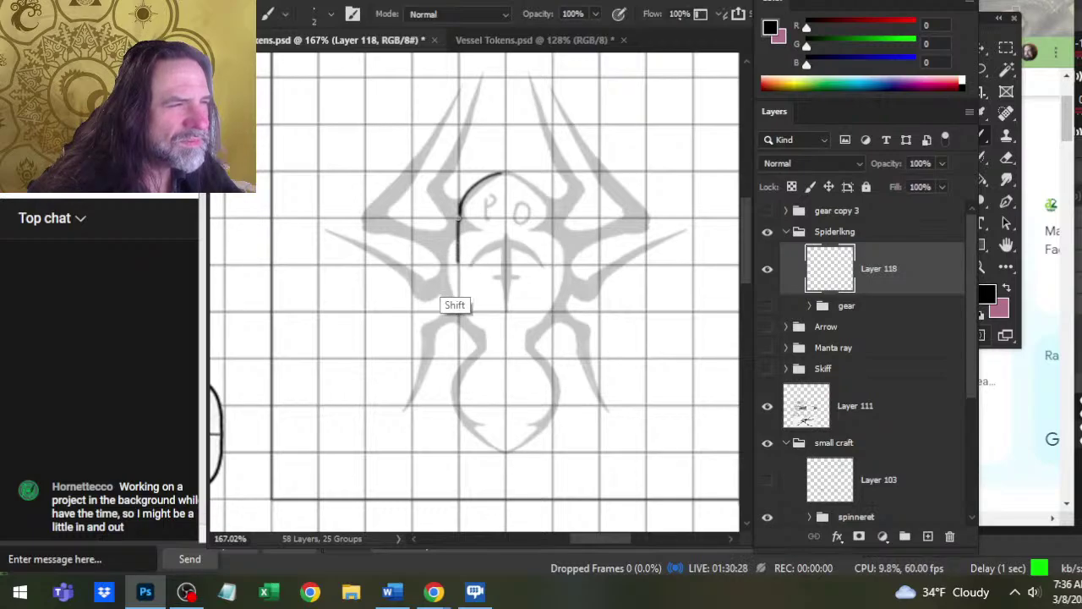
mouse_move(460, 222)
mouse_down()
mouse_move(465, 332)
mouse_move(447, 317)
mouse_move(457, 330)
mouse_move(458, 313)
mouse_move(481, 341)
mouse_move(454, 389)
mouse_move(494, 448)
mouse_up()
key(e)
key(b)
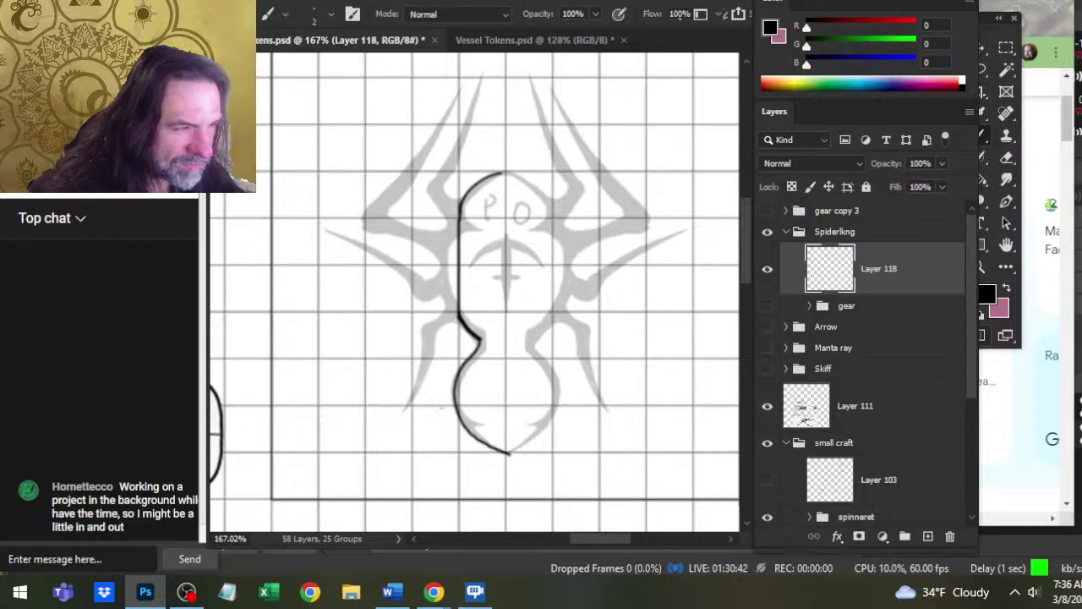
- Refine the pinched waist of the left body outline with small Brush and Eraser corrections, undoing the last correction
key(e)
key(b)
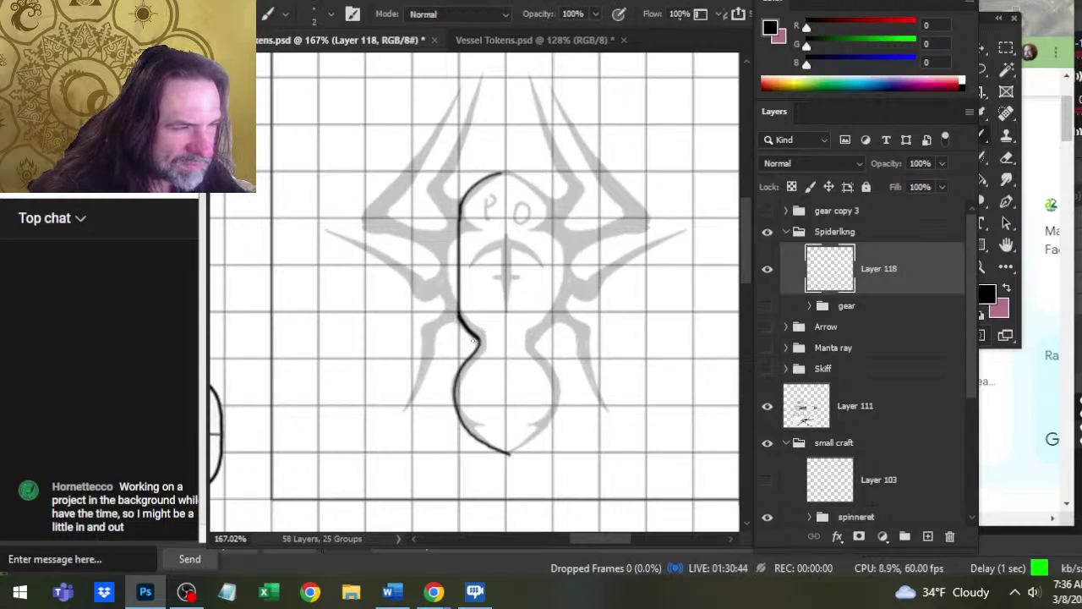
key(e)
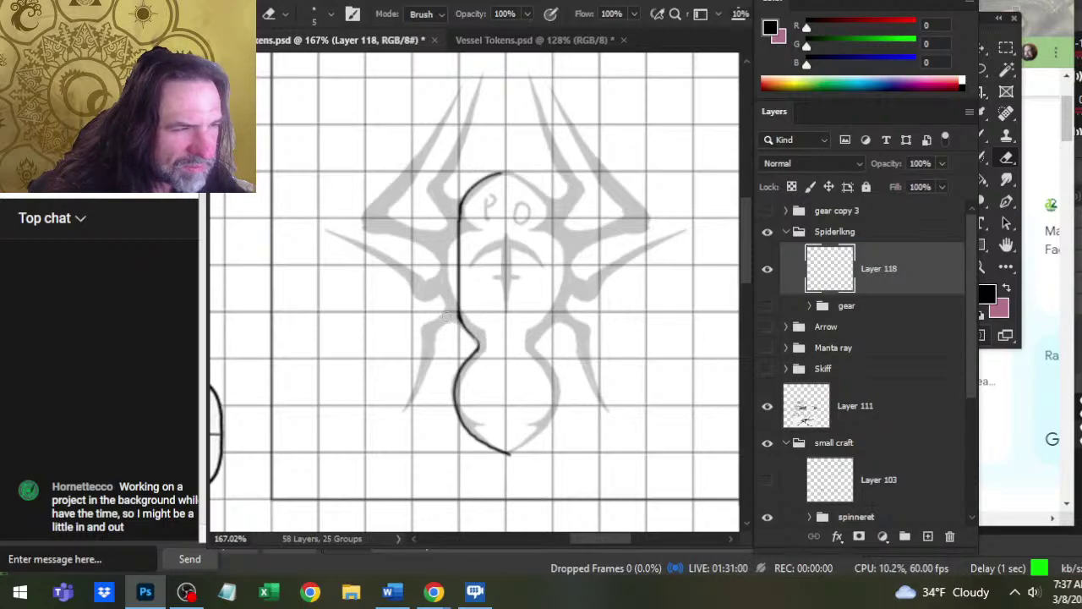
key(b)
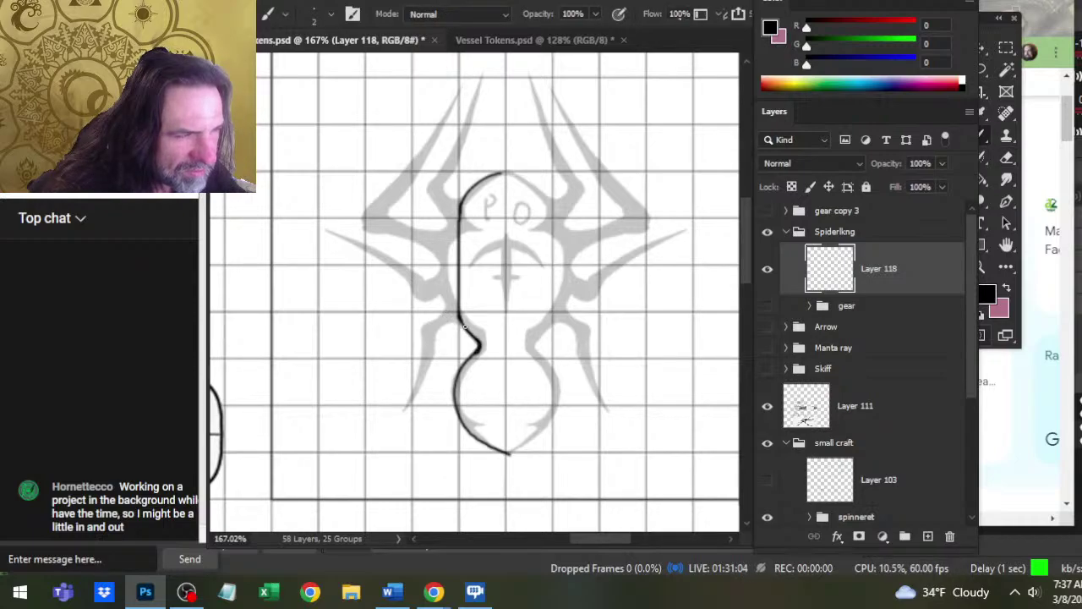
key(e)
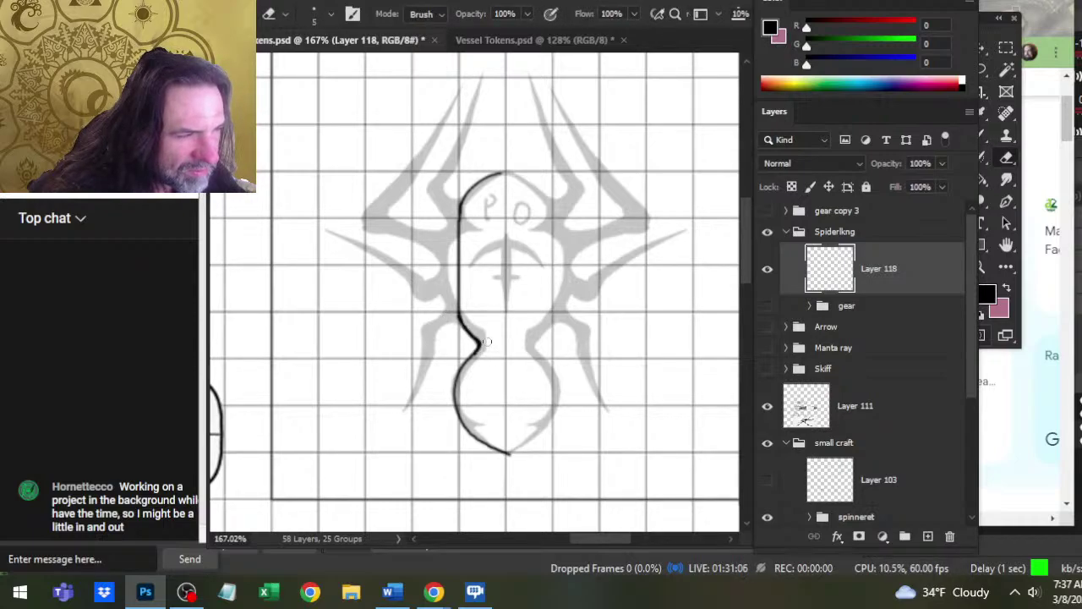
key(b)
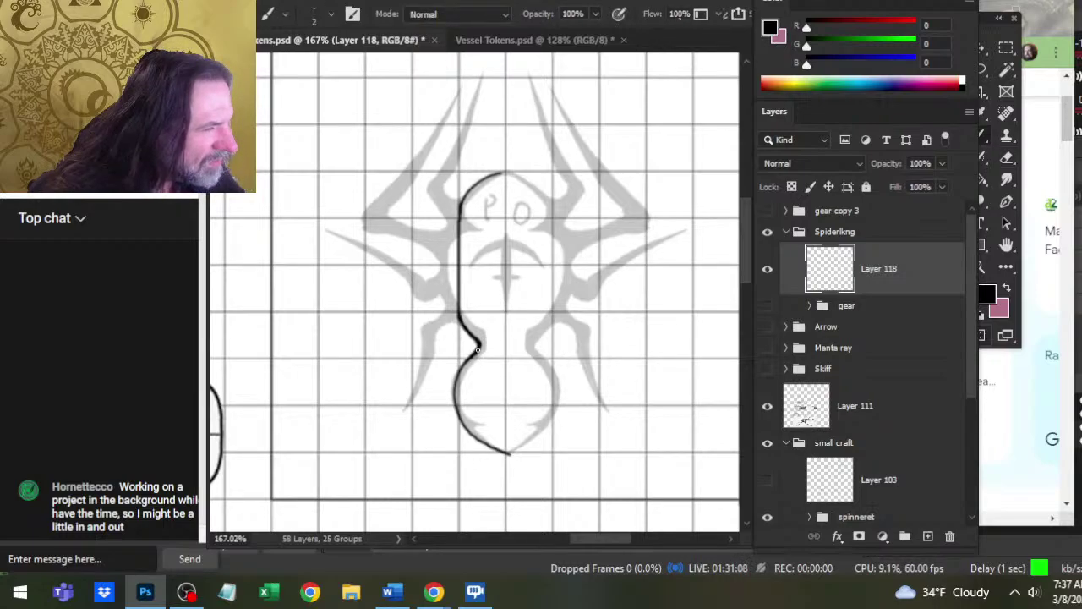
key(e)
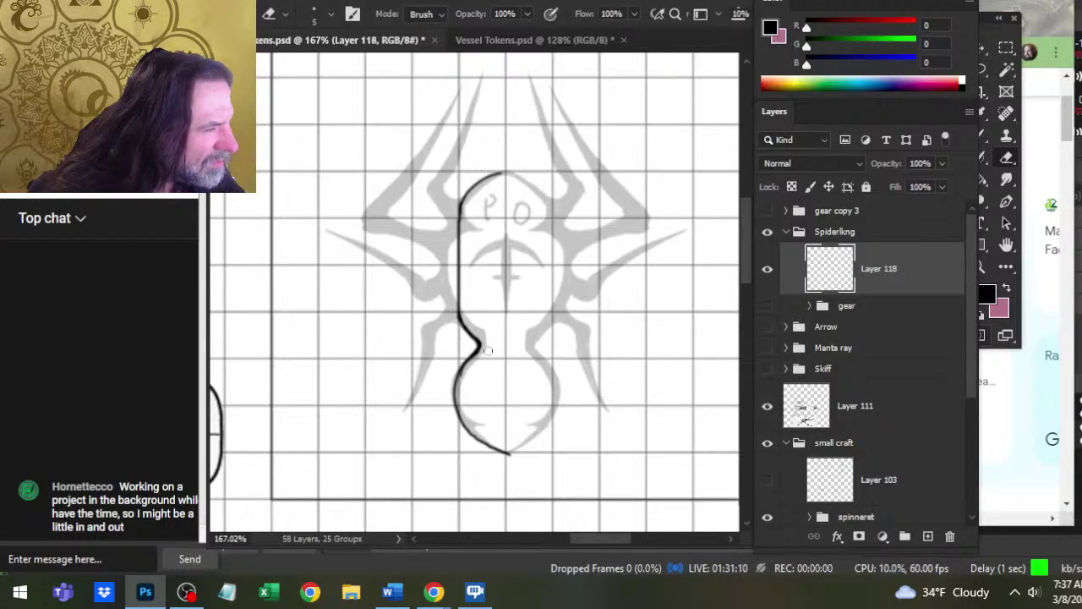
key(b)
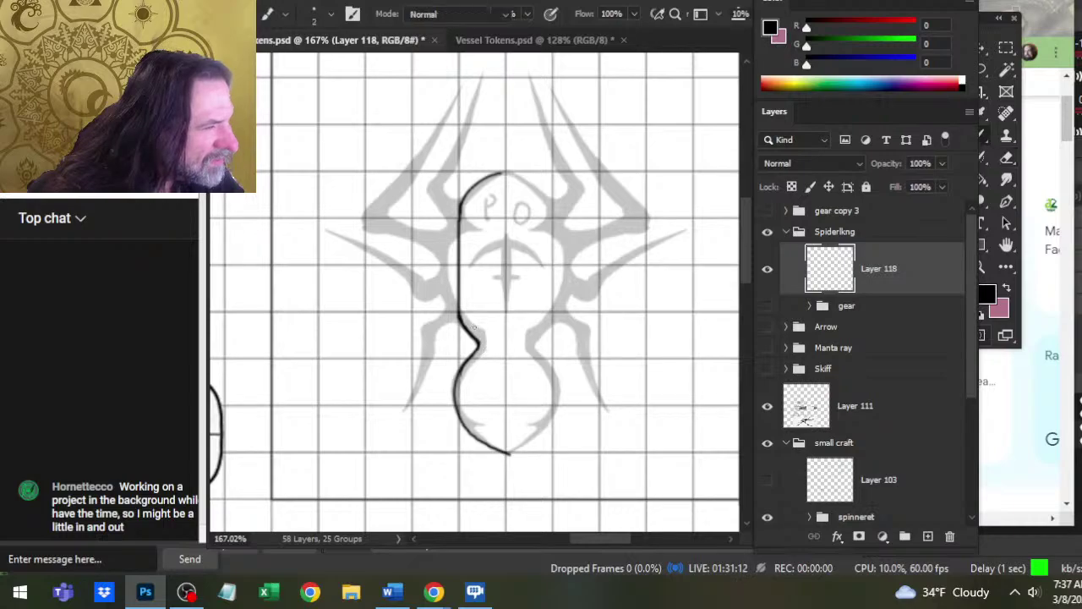
mouse_move(477, 350)
mouse_down()
mouse_move(459, 385)
mouse_move(468, 361)
mouse_up()
key(e)
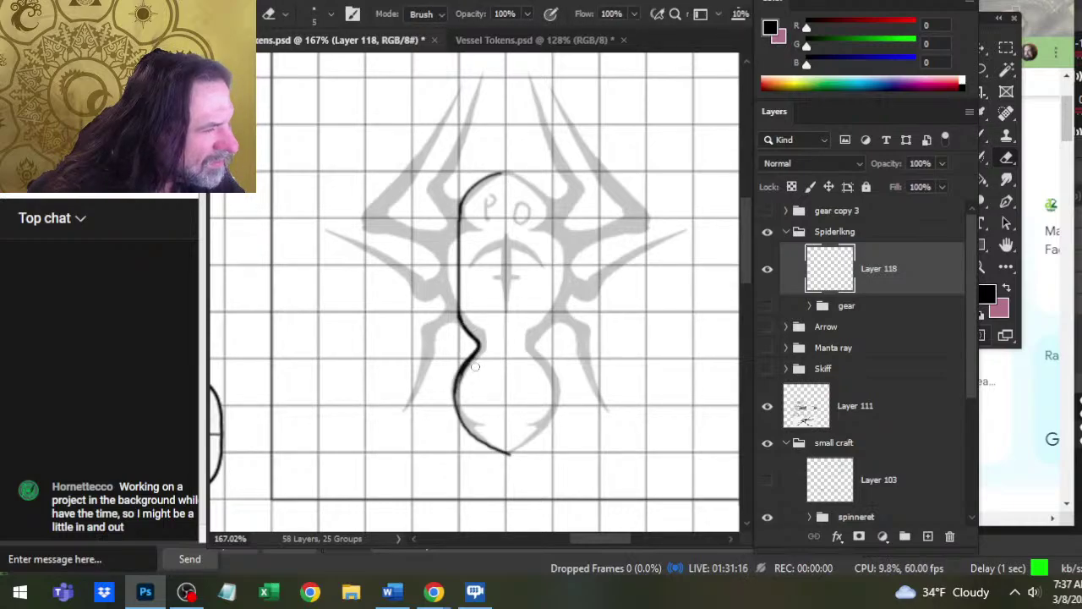
key(ctrl+z)
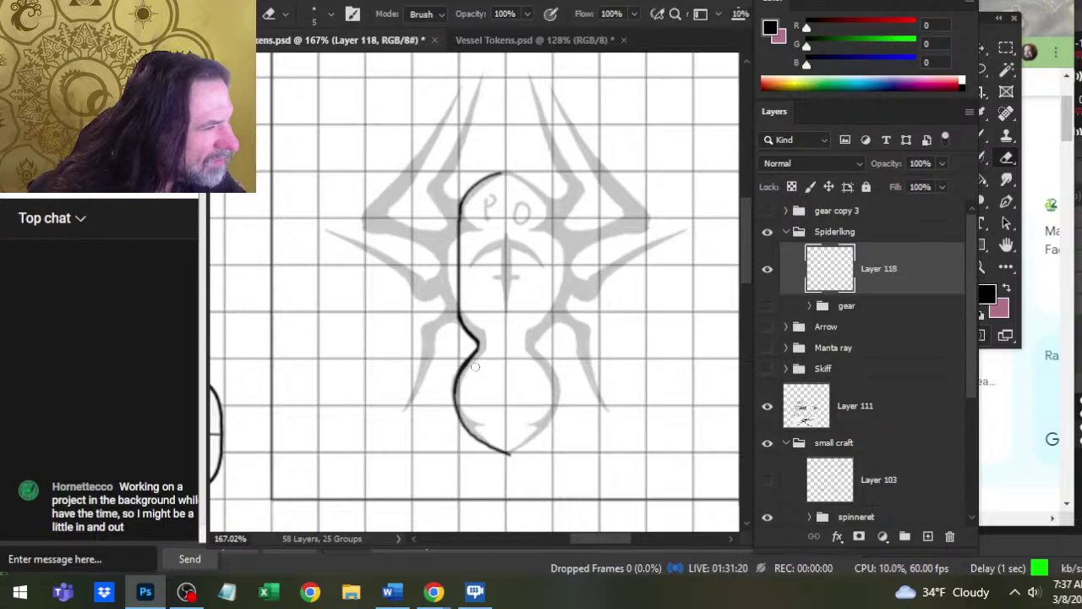
- Smooth the body outline just above the waist and darken the curve at the top of the head
key(b)
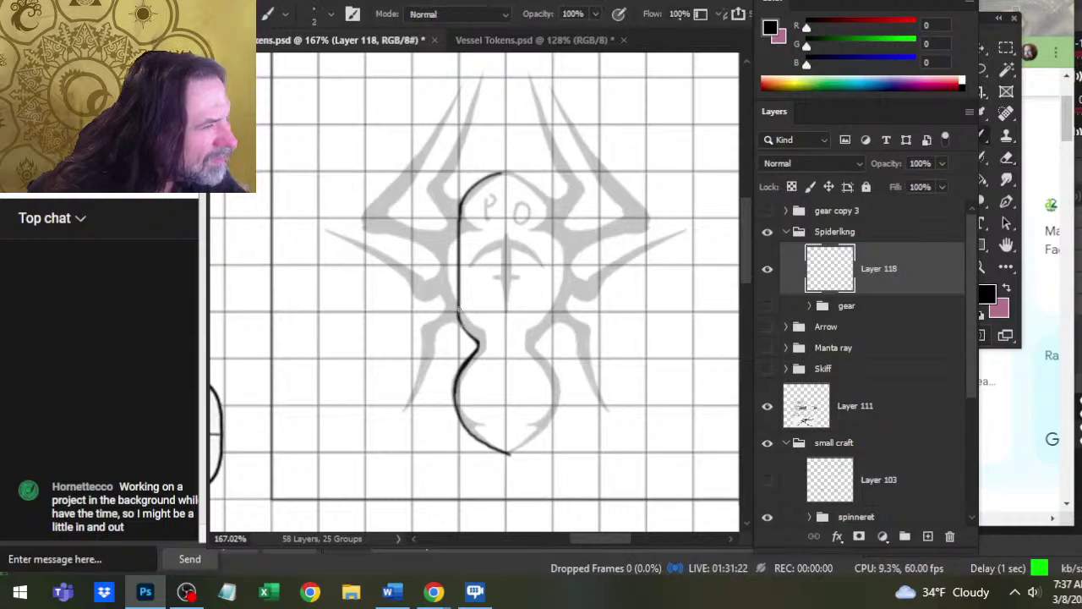
mouse_move(459, 309)
mouse_down()
mouse_move(477, 345)
mouse_move(462, 327)
mouse_up()
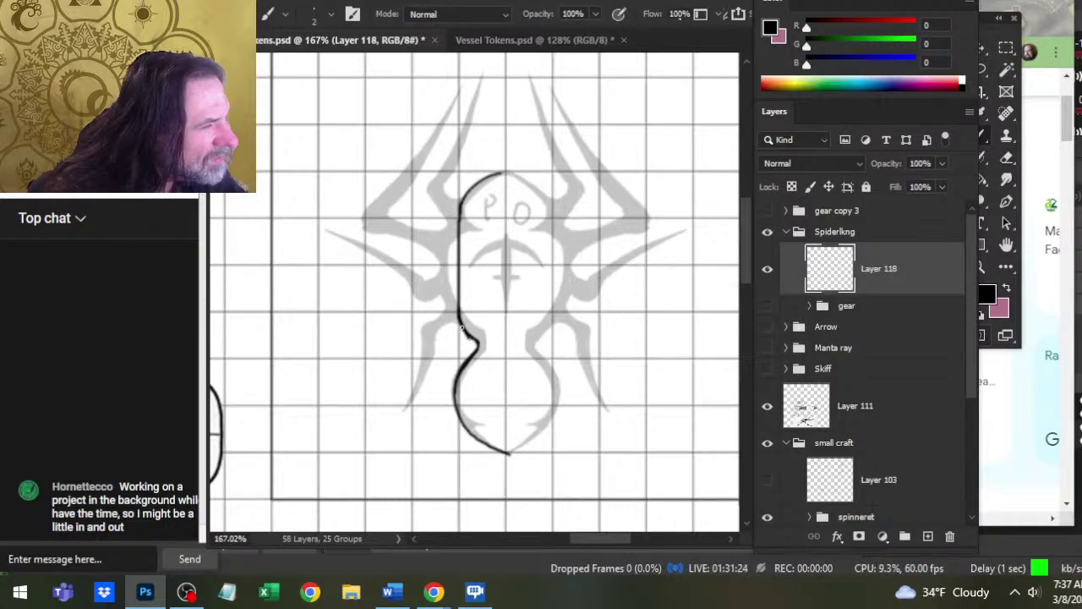
key(e)
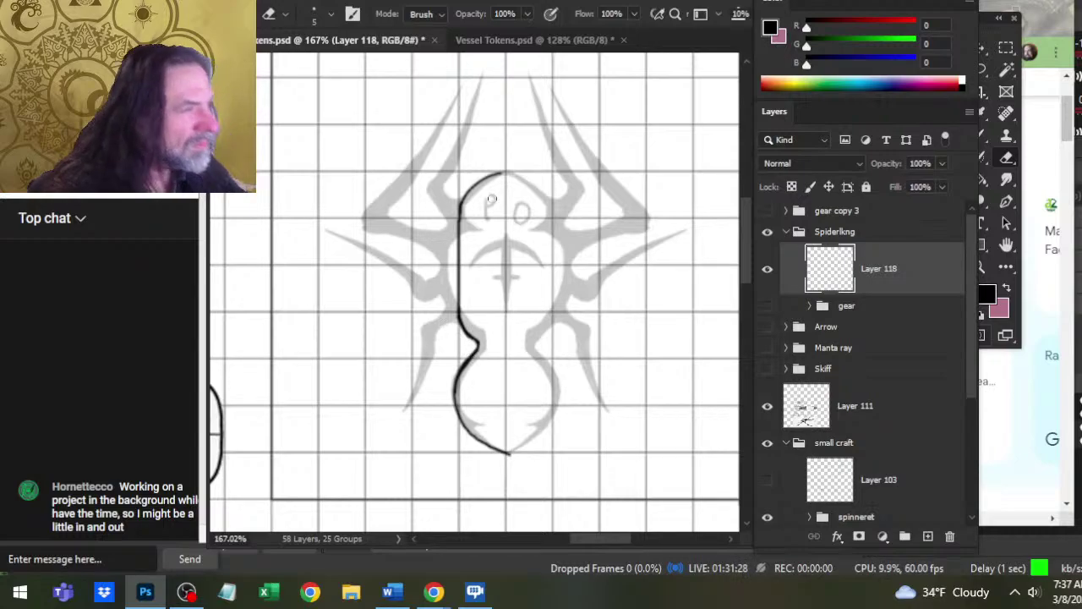
key(b)
drag(484, 179, 505, 173)
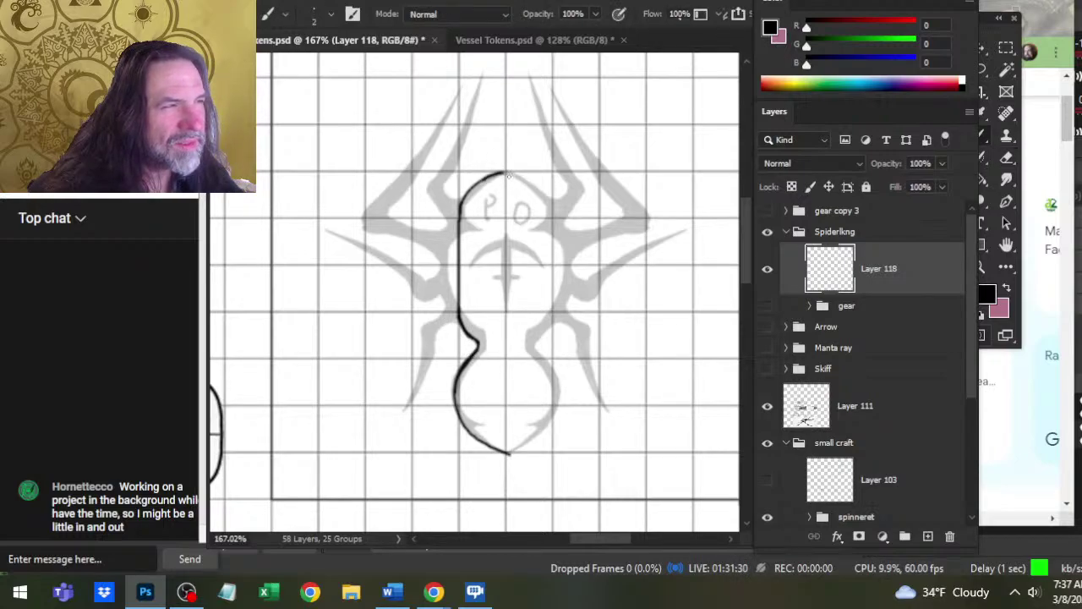
key(e)
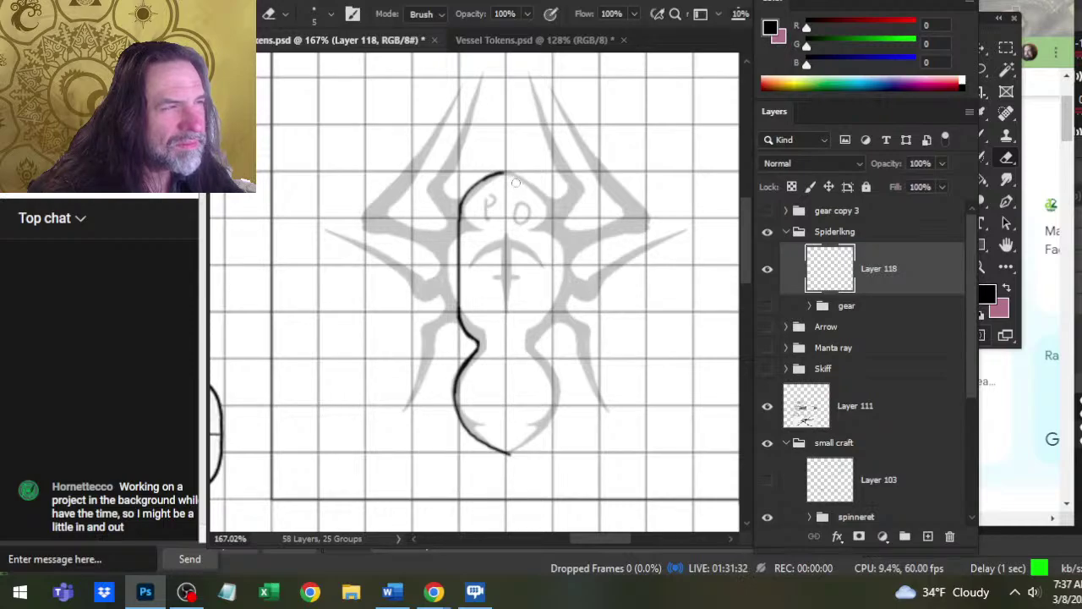
- On a new layer above the body outline, trace the inner front-left leg in black and fill its lower part with black
click(928, 537)
key(b)
drag(467, 264, 479, 314)
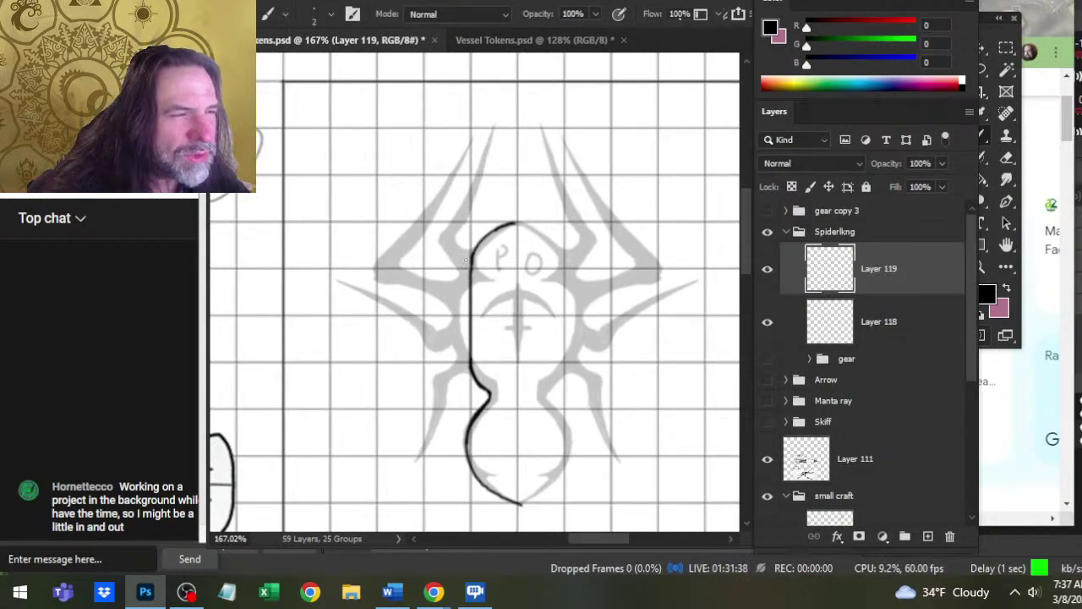
mouse_move(464, 248)
mouse_down()
mouse_move(472, 252)
mouse_move(460, 222)
mouse_move(491, 127)
mouse_move(443, 233)
mouse_move(469, 279)
mouse_up()
key(e)
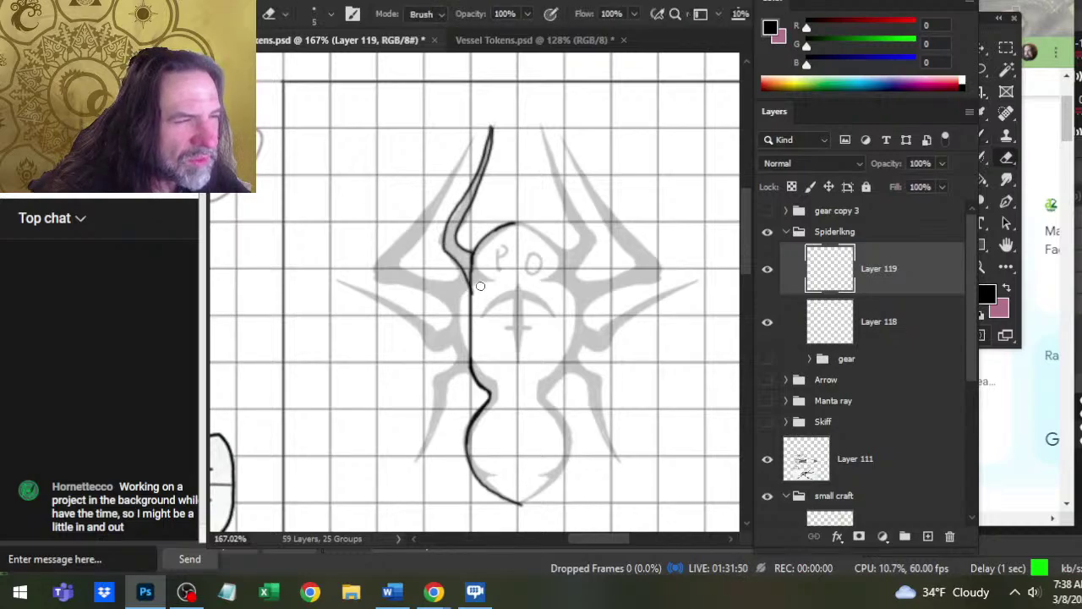
key(b)
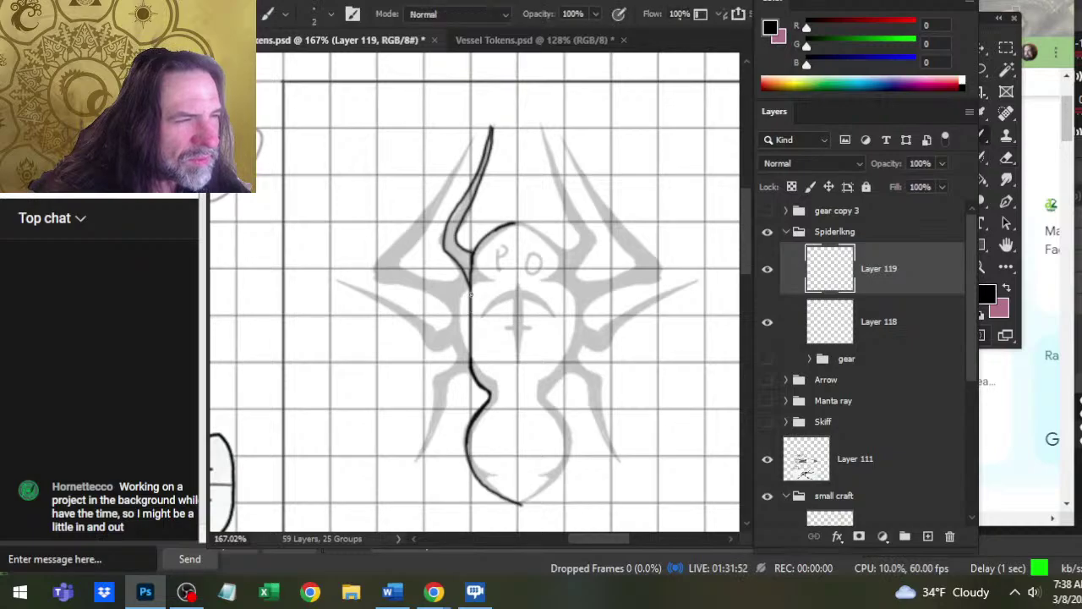
key(g)
click(464, 258)
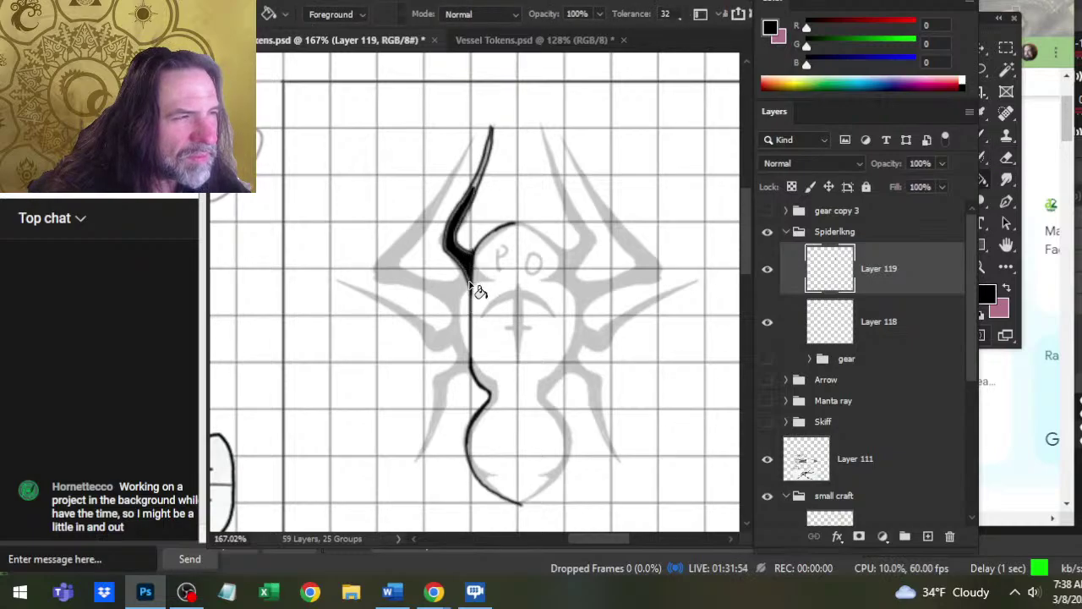
- Fill the upper part of the inner front-left leg with the 2 px Brush and sharpen its tip with the Eraser
key(b)
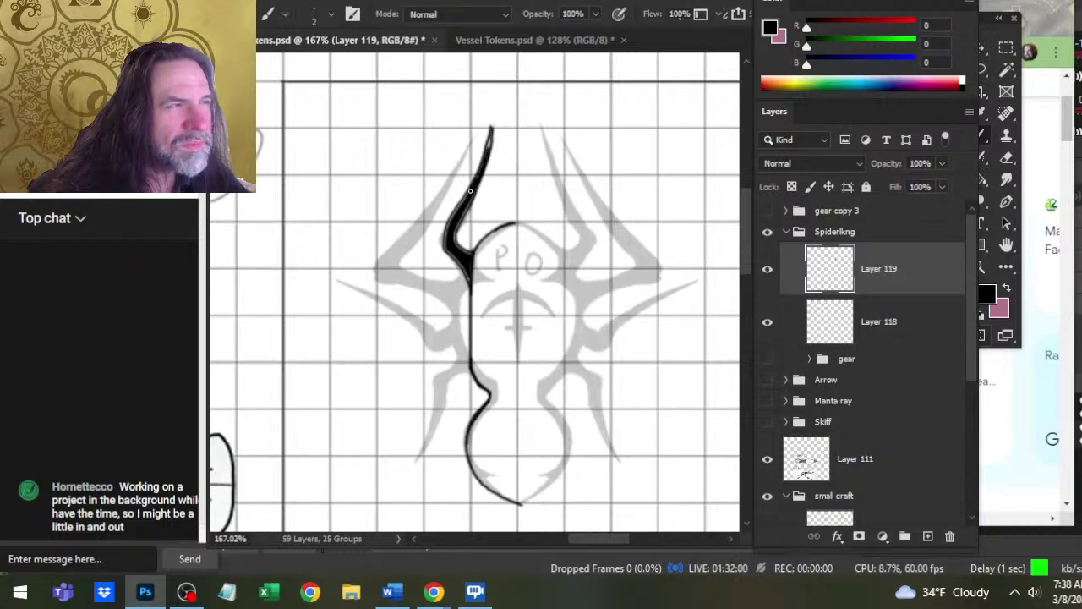
key(e)
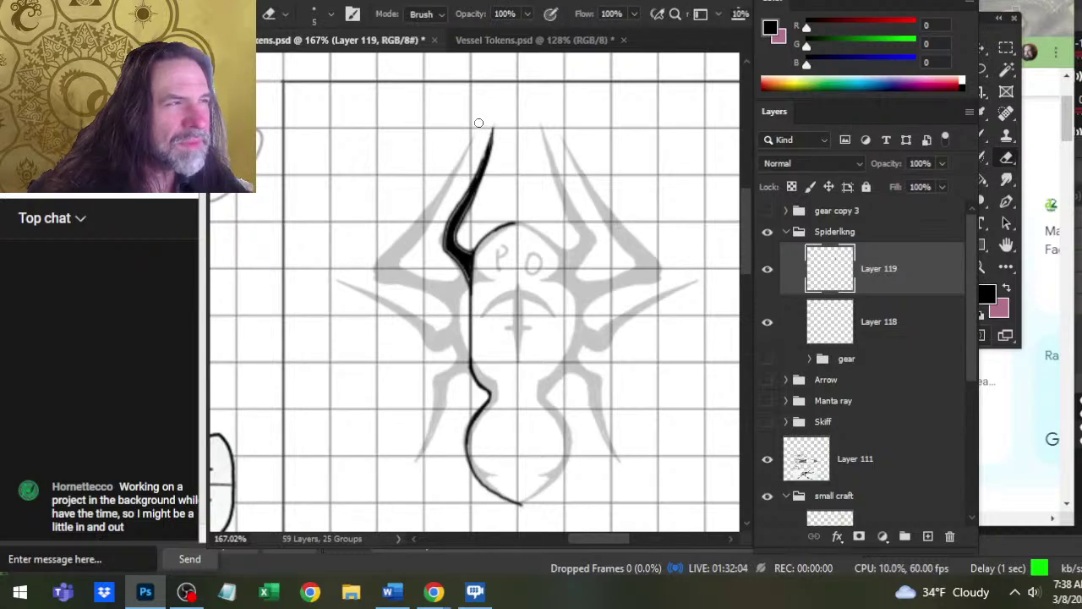
key(b)
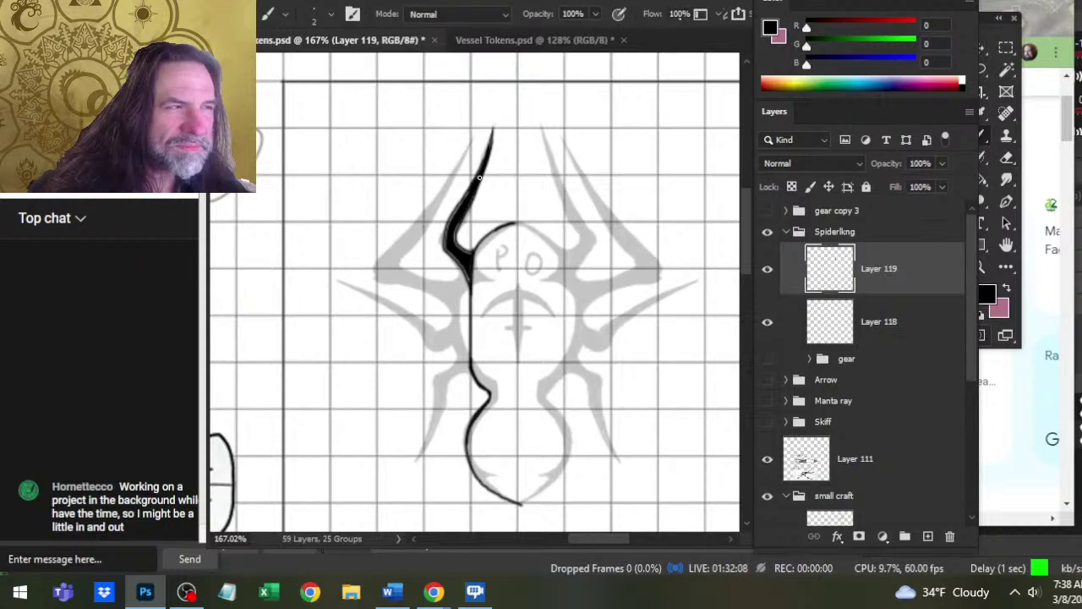
key(e)
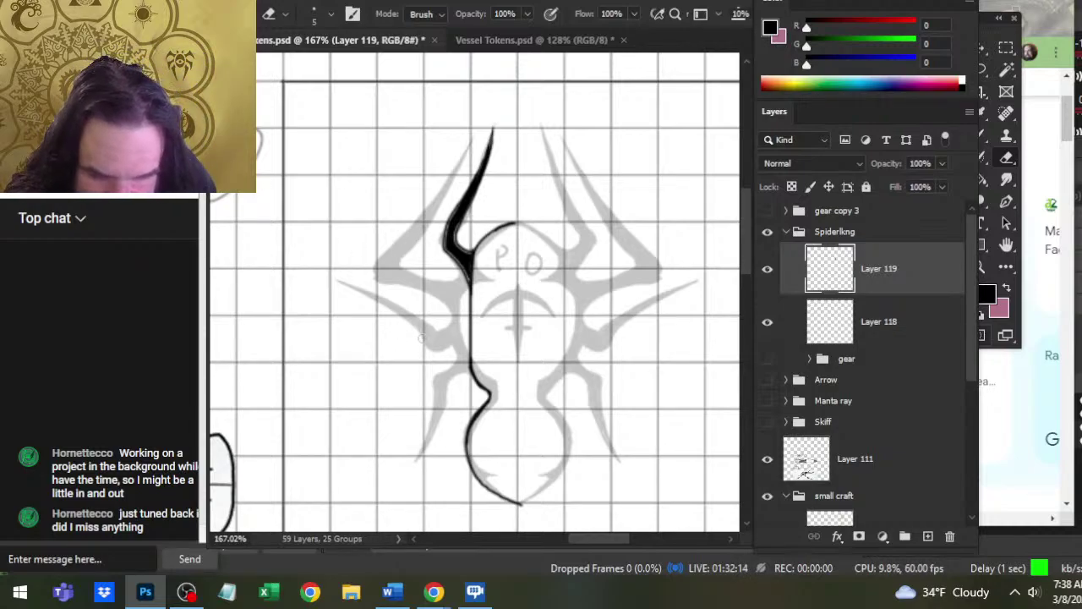
key(b)
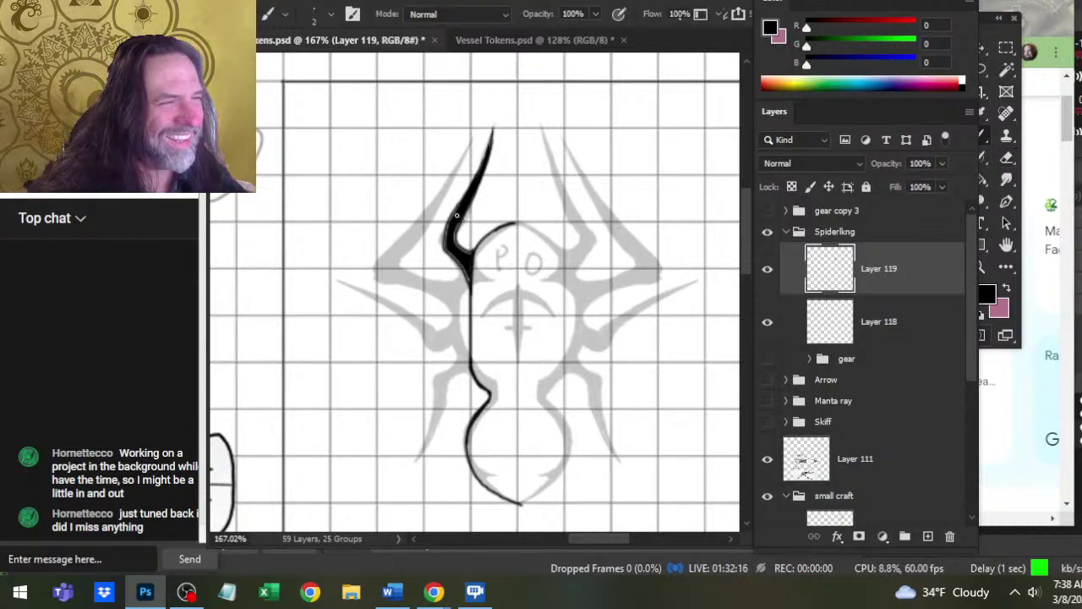
- Thicken the inner front-left leg around its bend in black and trim its outer edge up toward the tip
mouse_move(456, 213)
mouse_down()
mouse_move(444, 233)
mouse_move(453, 254)
mouse_up()
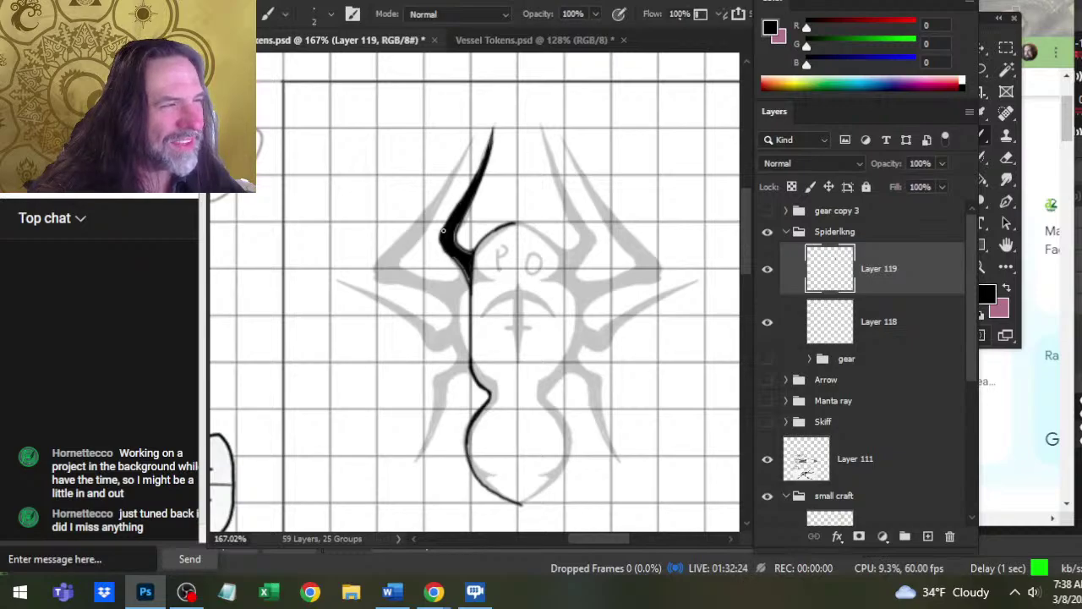
drag(442, 230, 471, 180)
key(e)
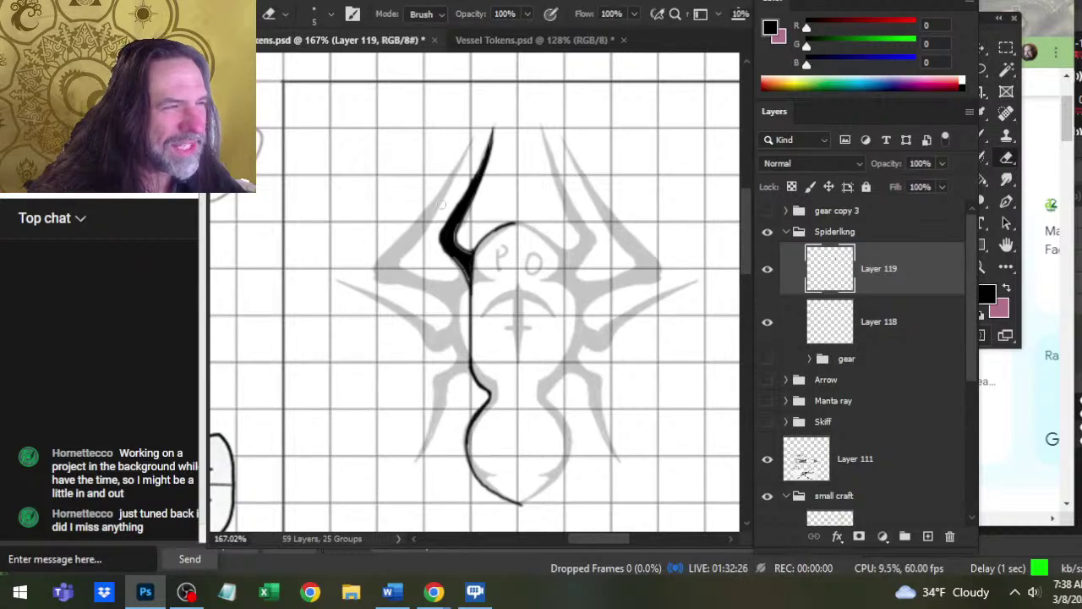
drag(448, 220, 472, 178)
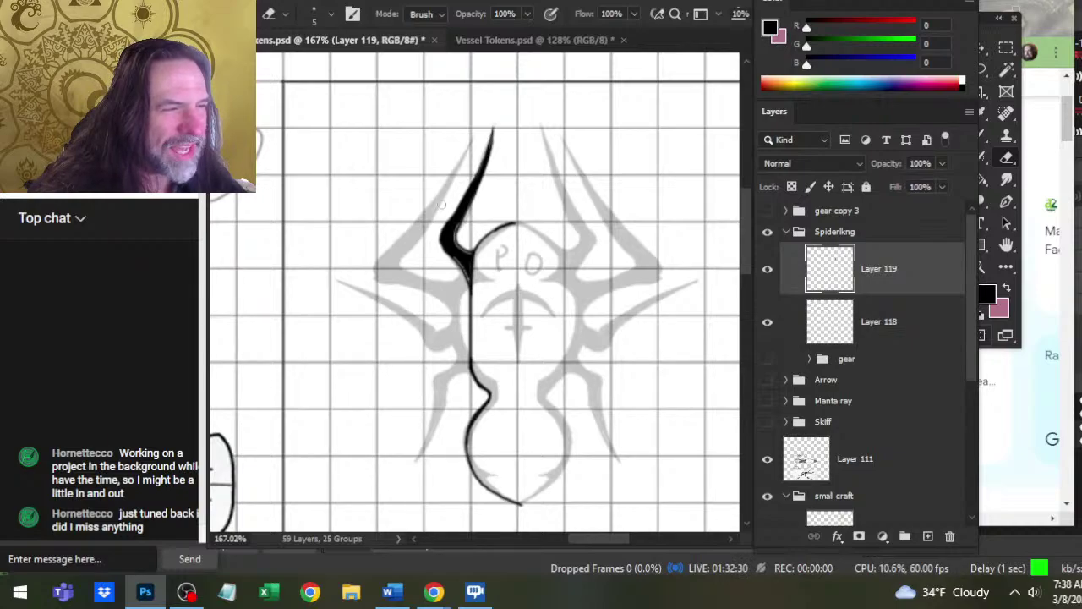
key(b)
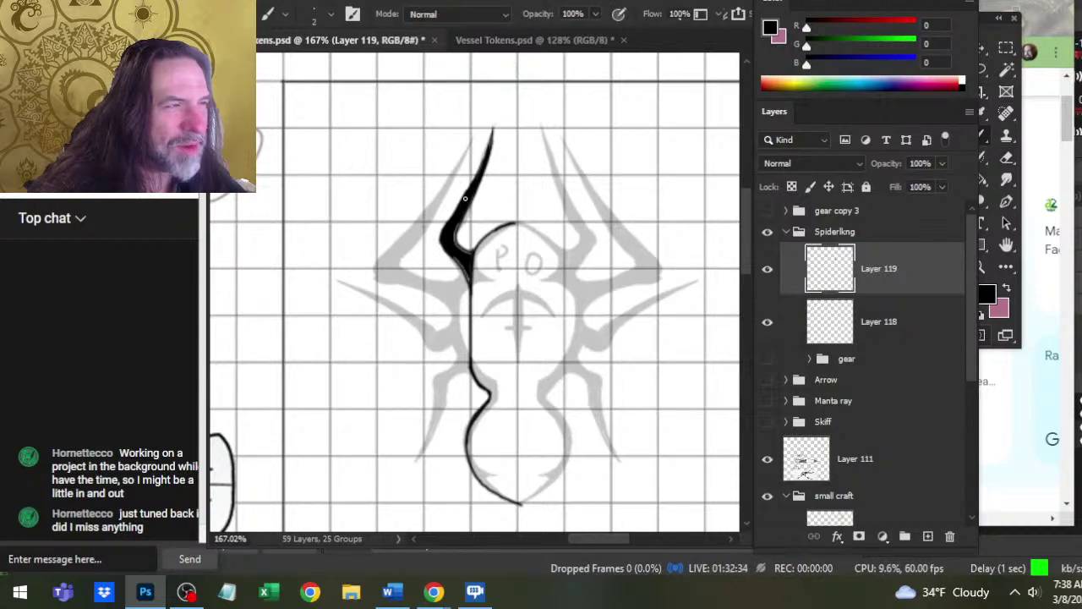
key(e)
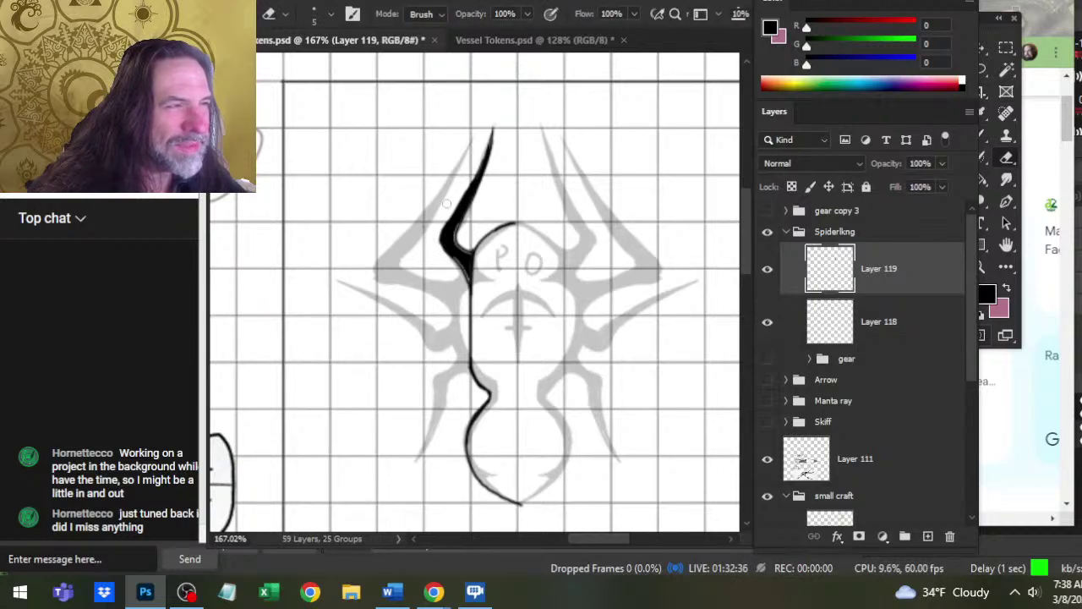
- Smooth the lower end of the inner front-left leg so that it tapers into the body outline
key(b)
key(e)
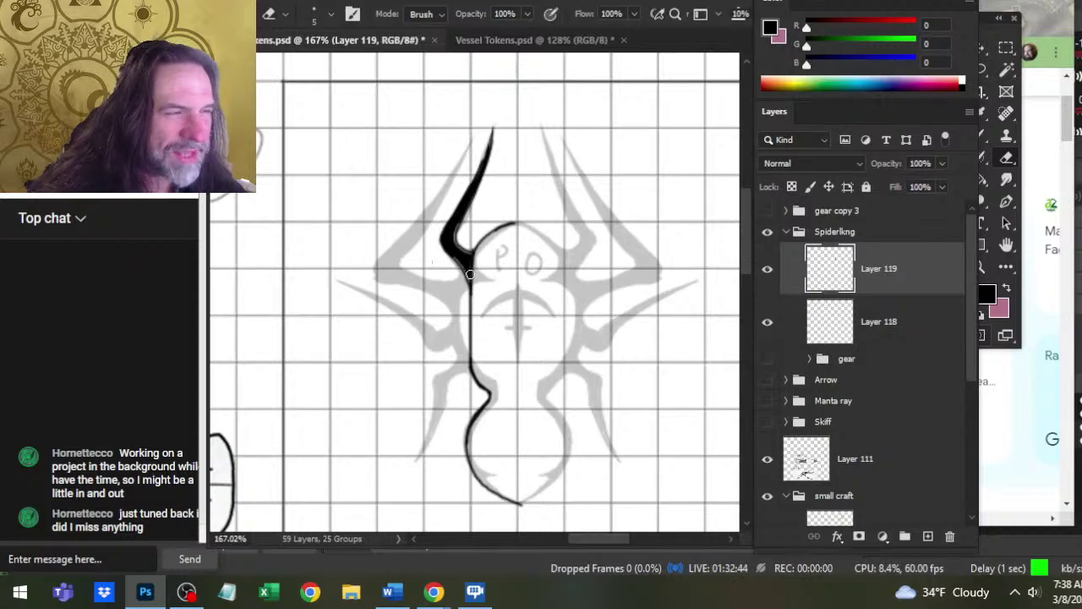
key(b)
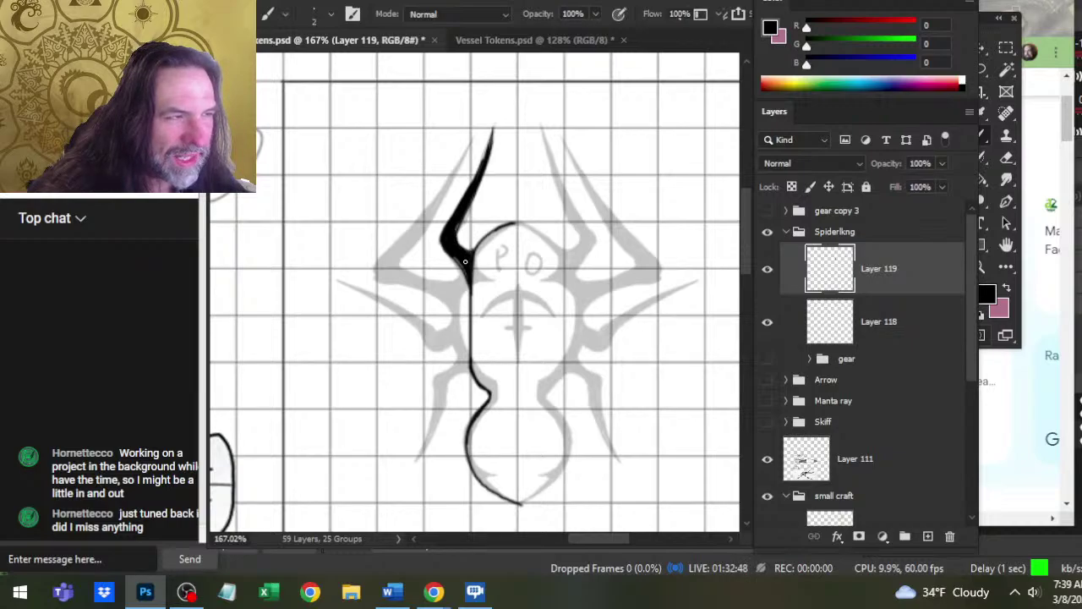
key(e)
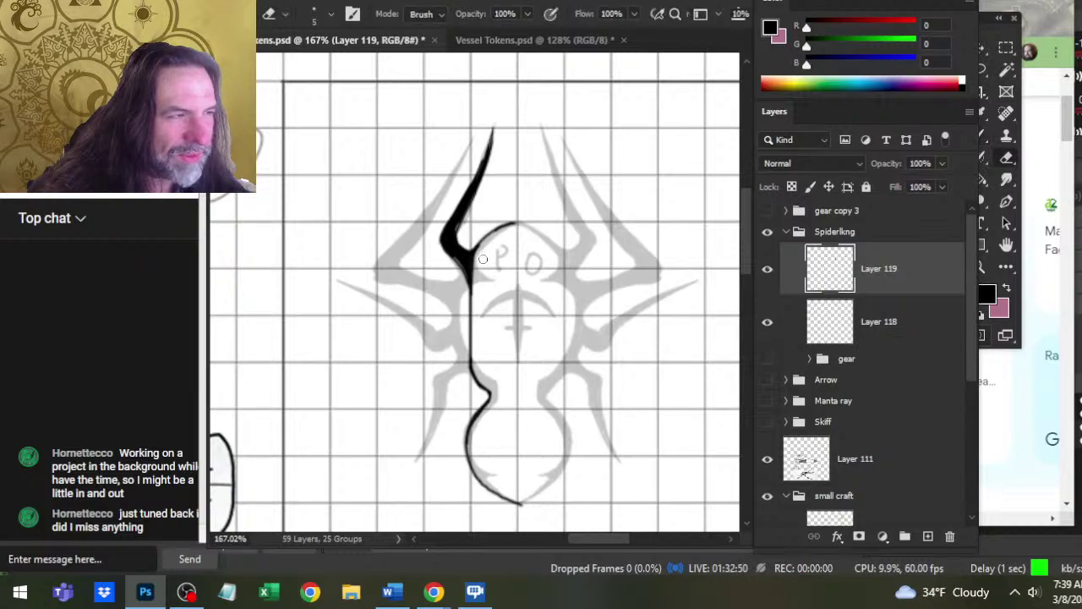
key(b)
key(e)
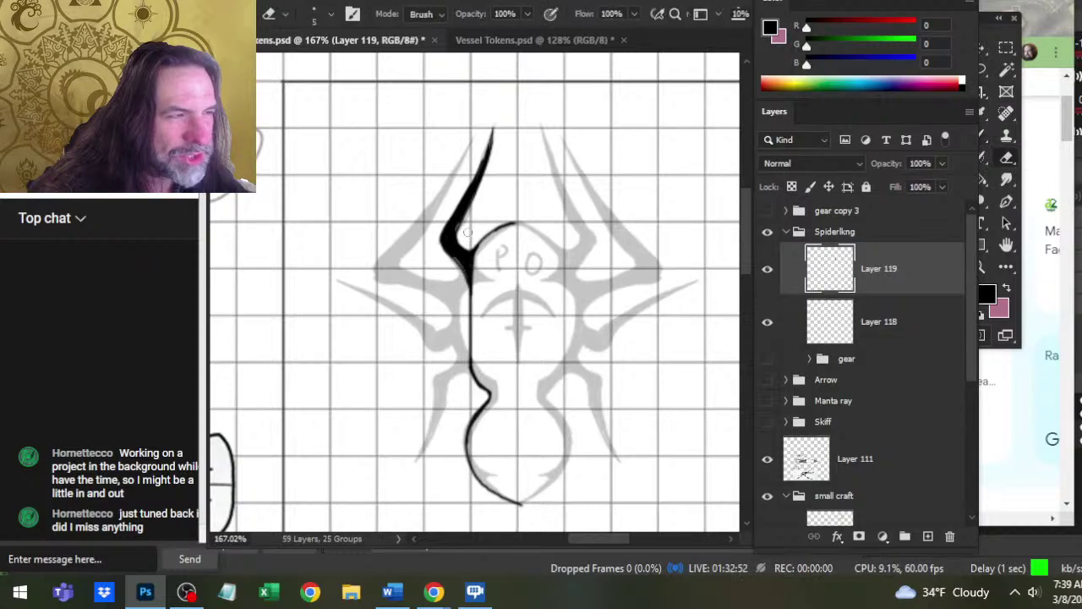
key(b)
mouse_move(459, 265)
mouse_down()
mouse_move(455, 254)
mouse_move(470, 303)
mouse_up()
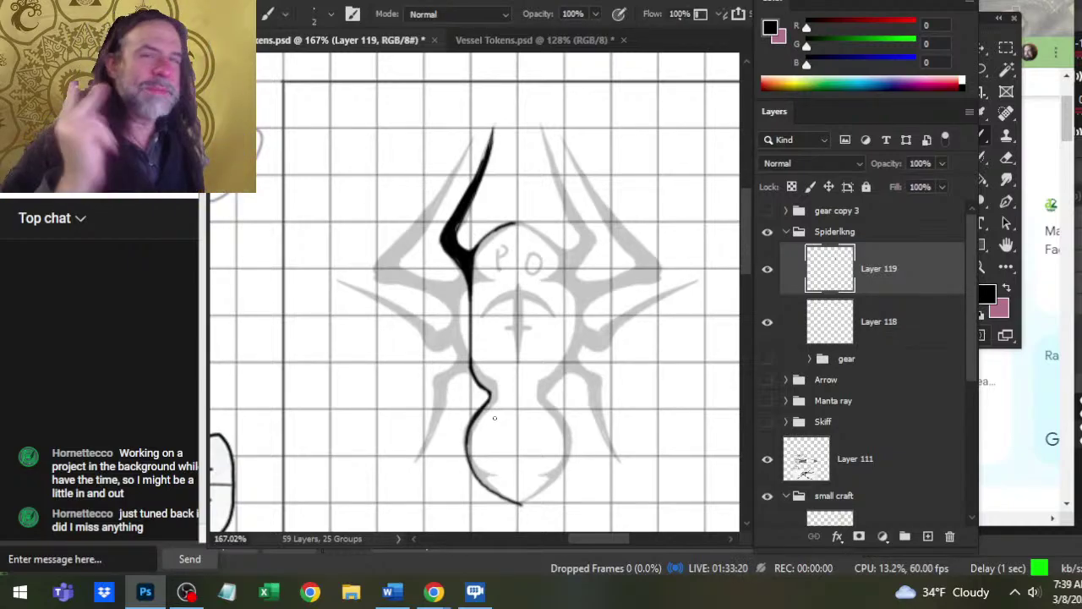
- On Layer 118, redraw and clean up the top of the head curve with small Brush and Eraser corrections
key(e)
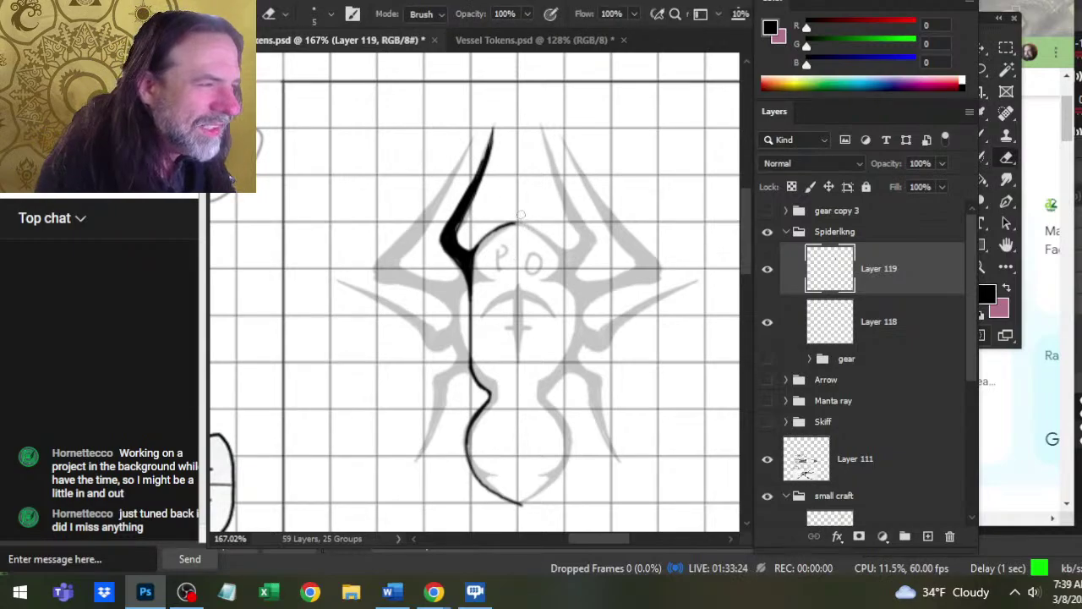
click(854, 325)
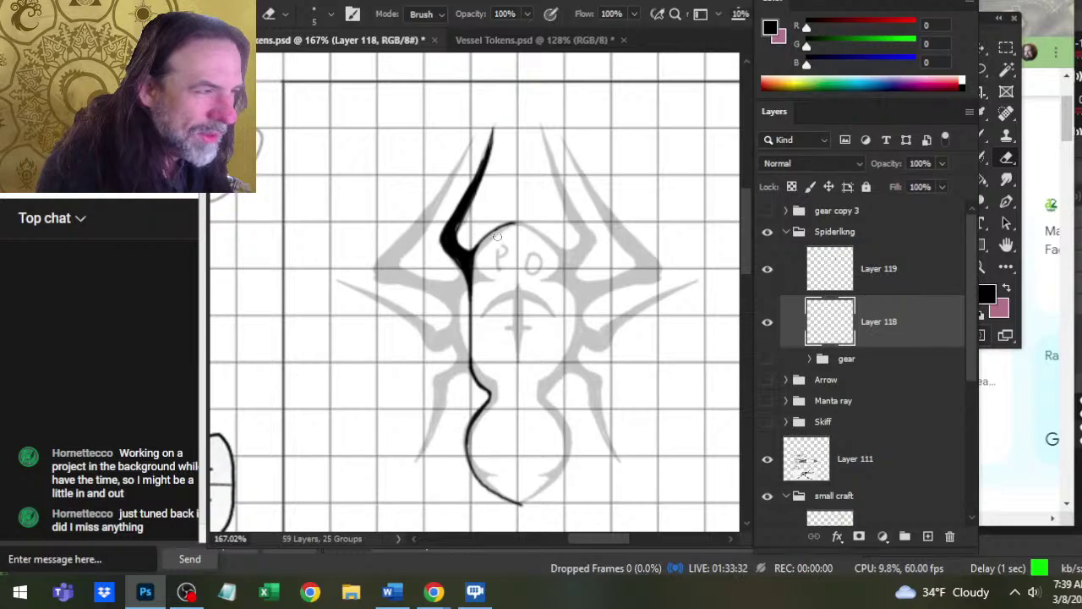
key(b)
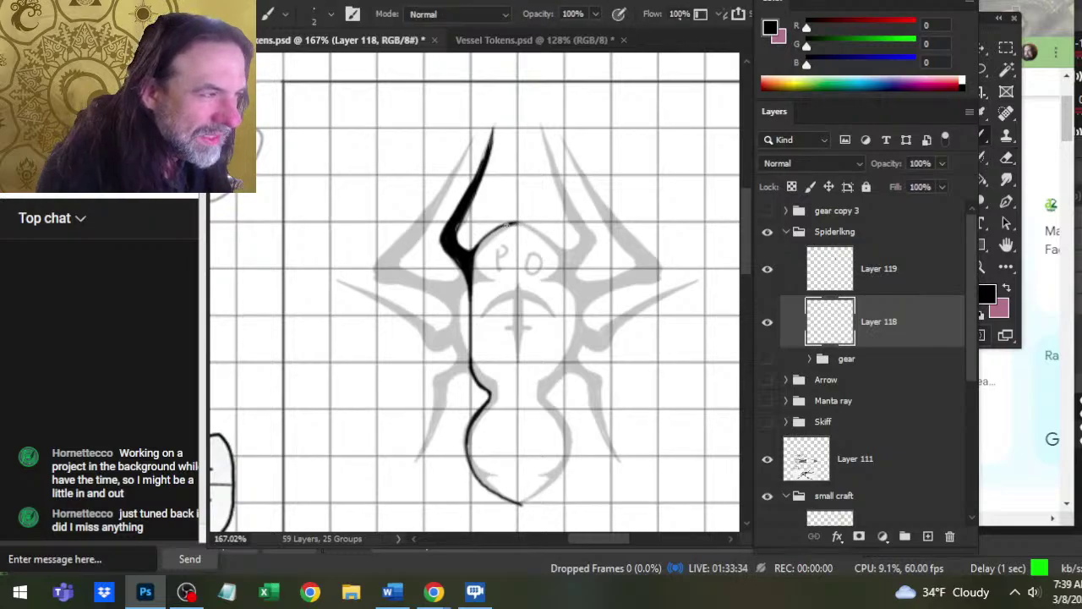
key(e)
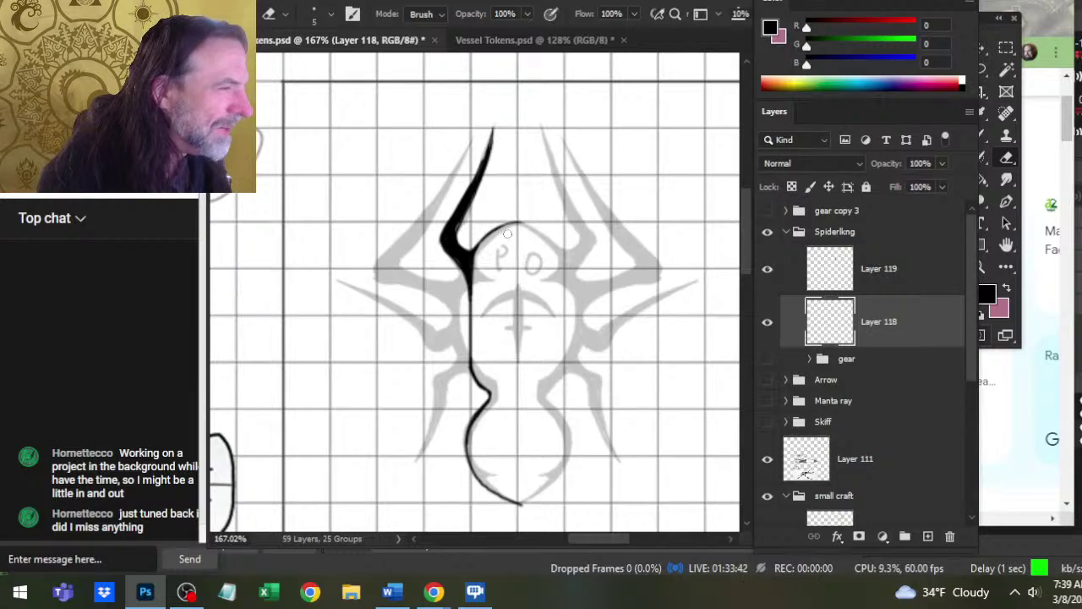
key(b)
key(e)
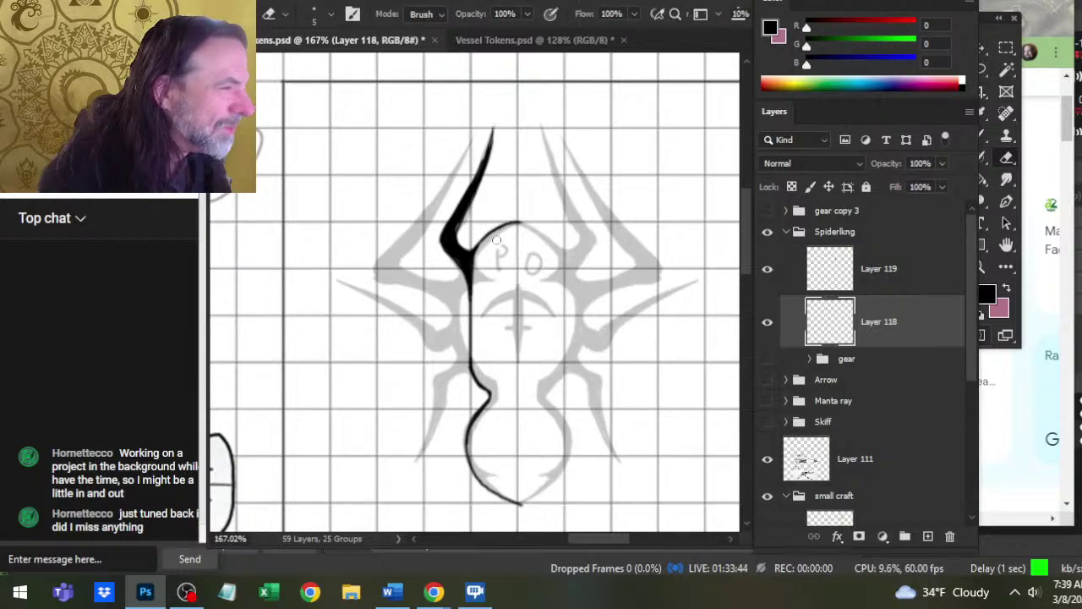
key(b)
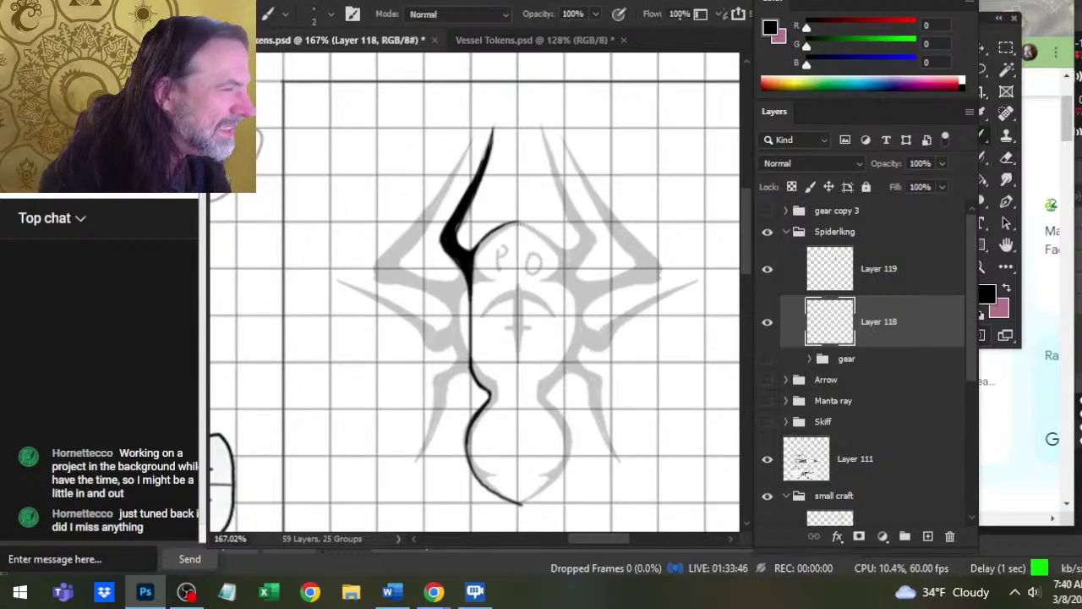
key(e)
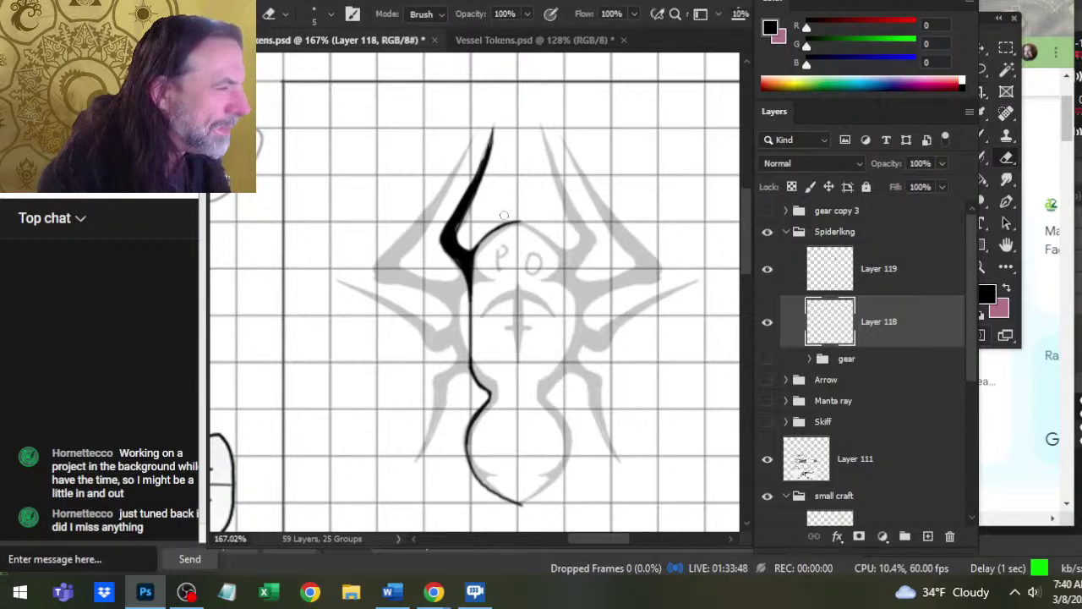
key(b)
key(e)
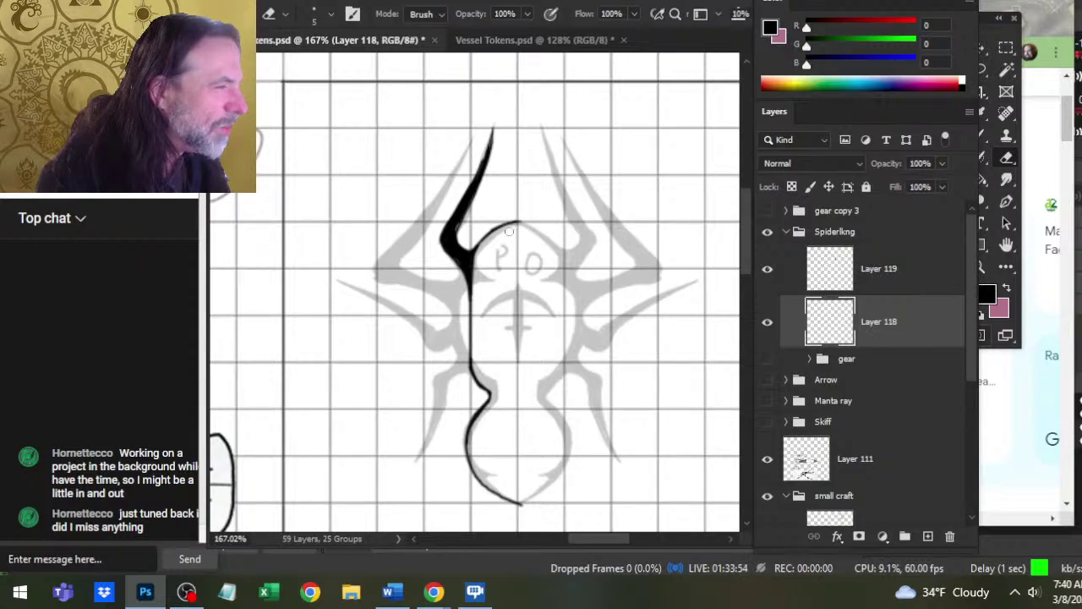
- Even out the head curve's line from its top down to the leg joint with Brush and Eraser touch-ups
key(b)
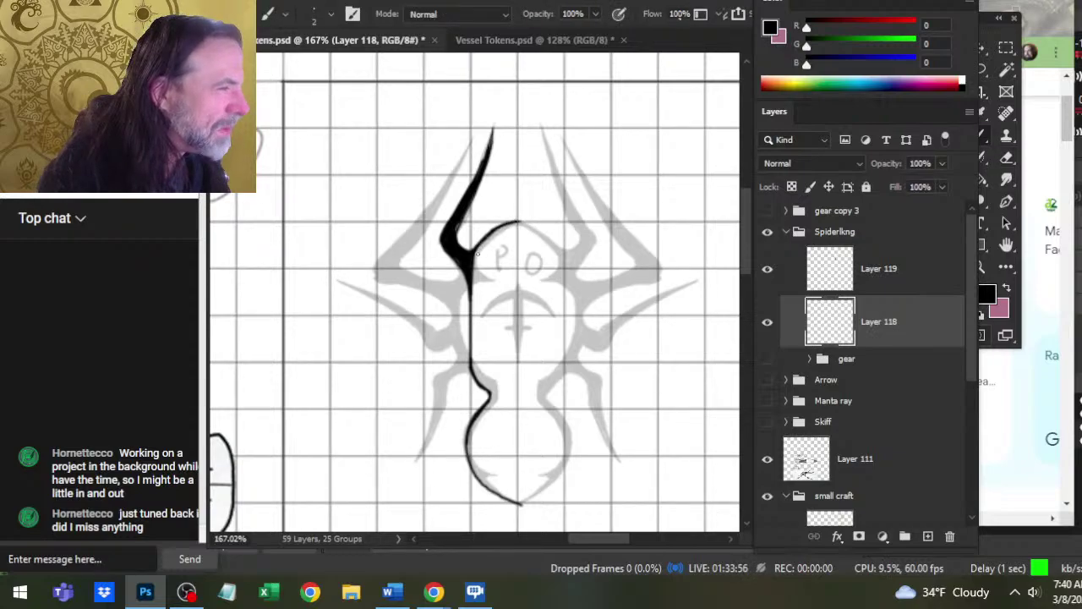
key(e)
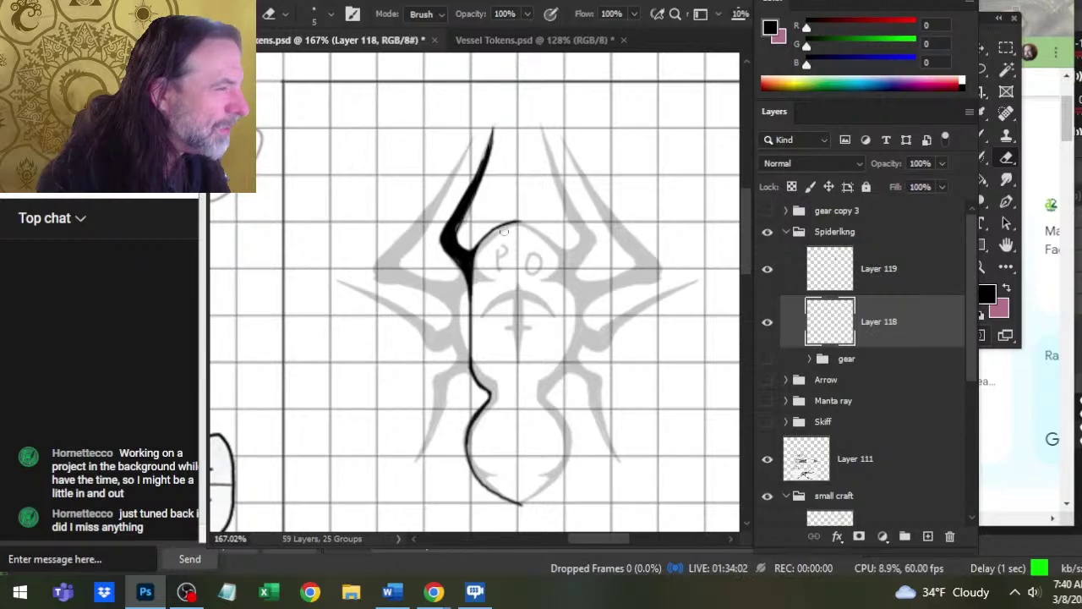
key(b)
drag(496, 227, 469, 261)
key(e)
key(b)
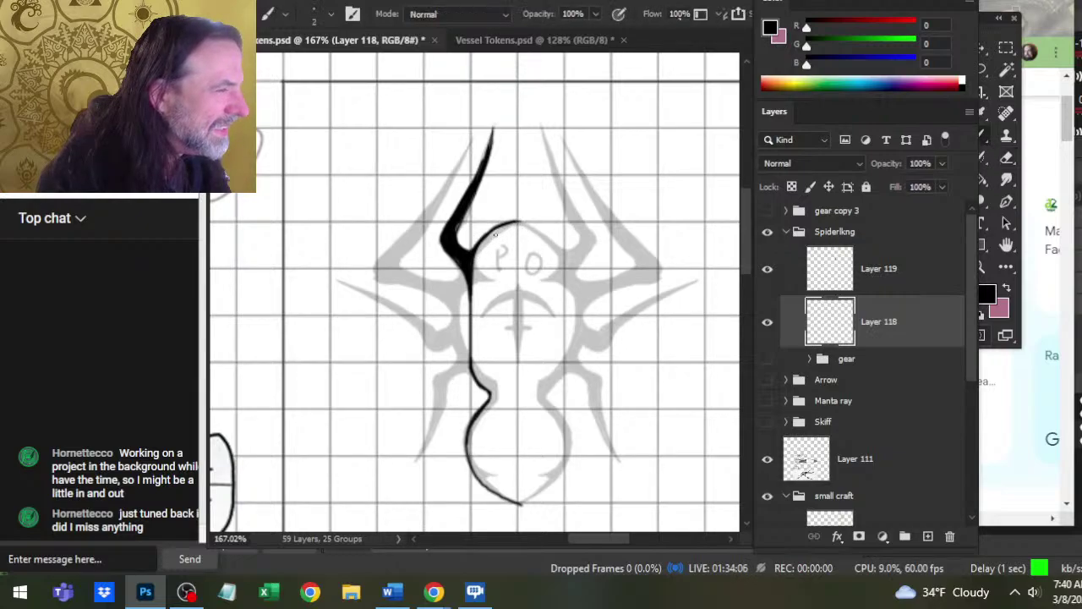
key(e)
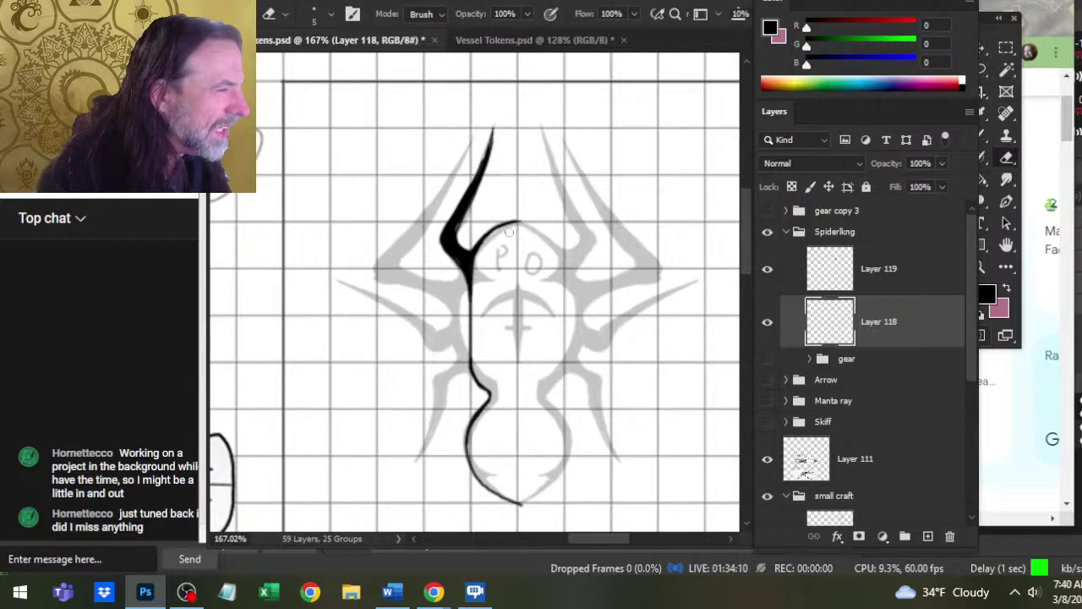
key(b)
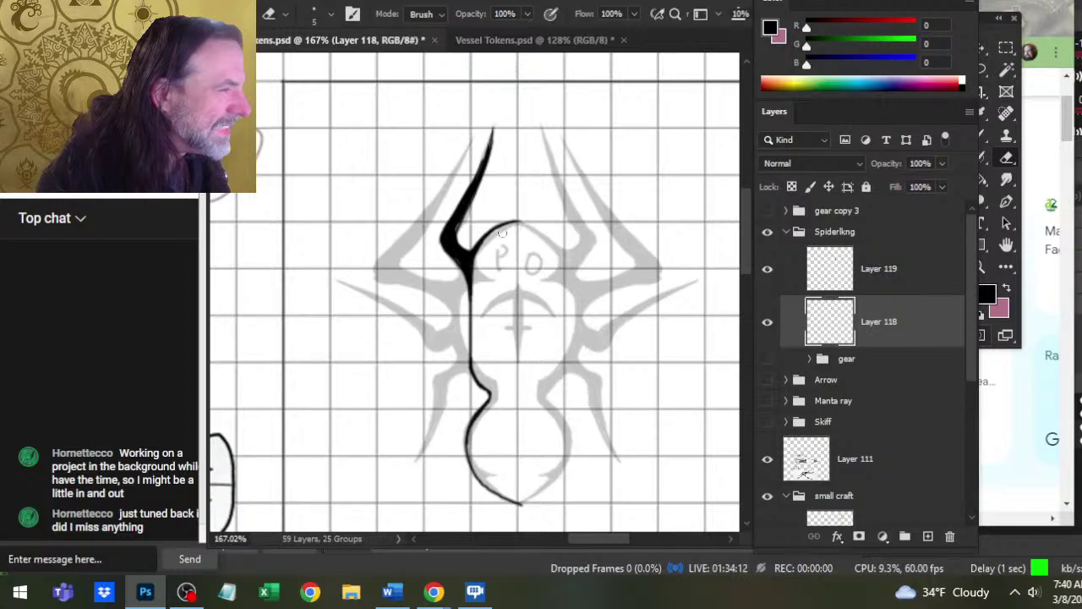
key(e)
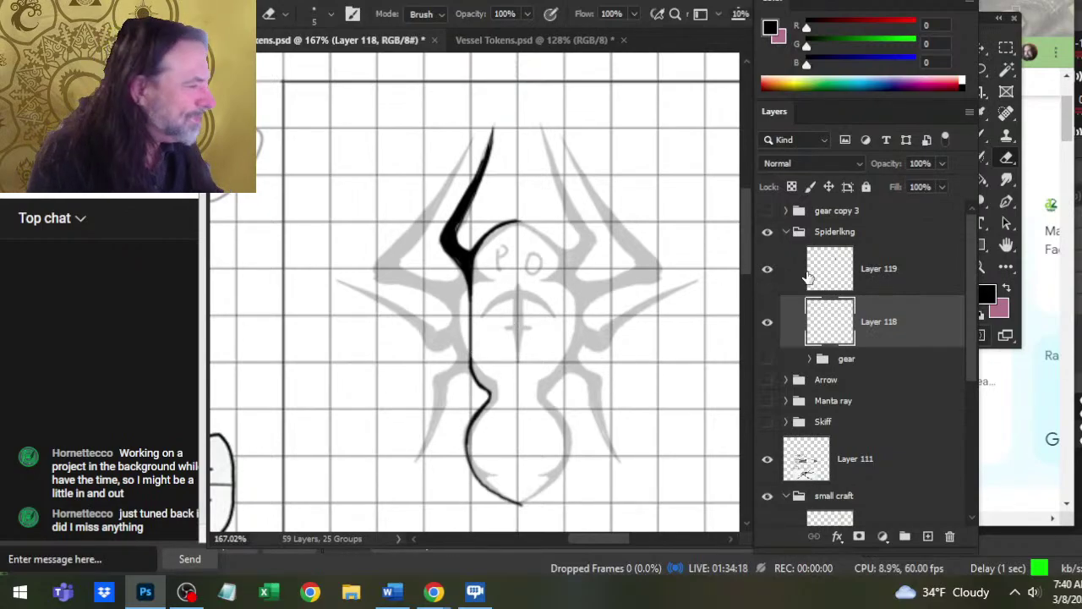
- Check the leg by toggling Layer 119's visibility, and duplicate that layer as Layer 119 copy
click(769, 275)
click(770, 283)
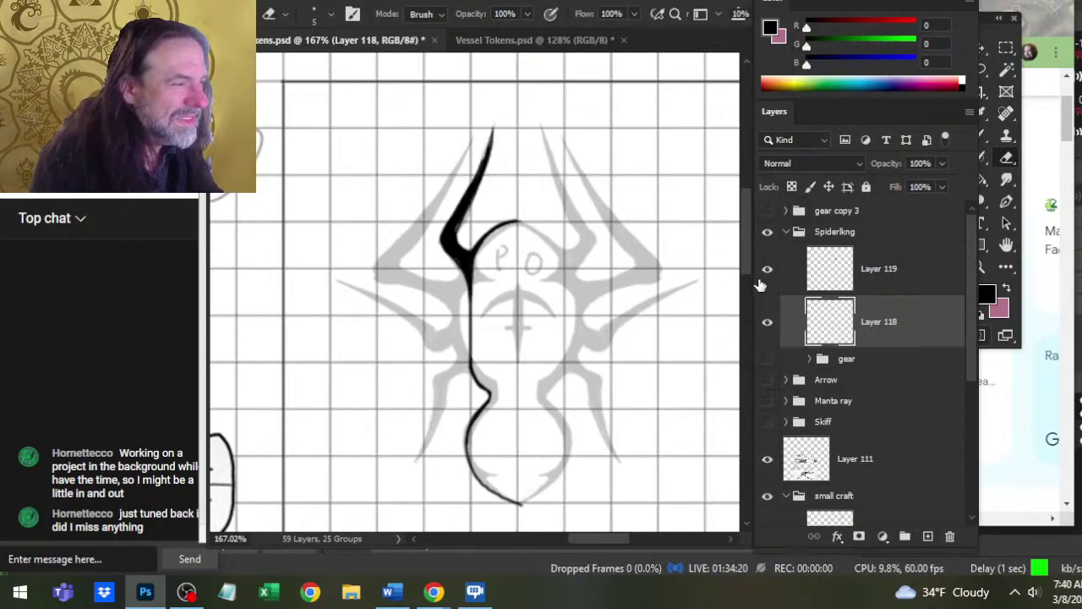
click(871, 284)
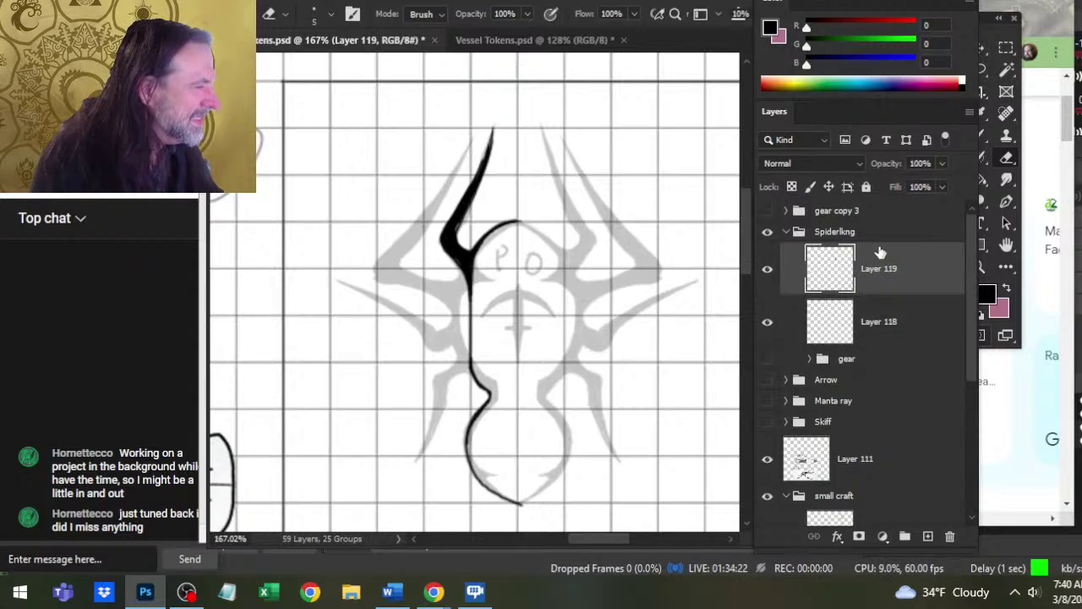
right_click(860, 291)
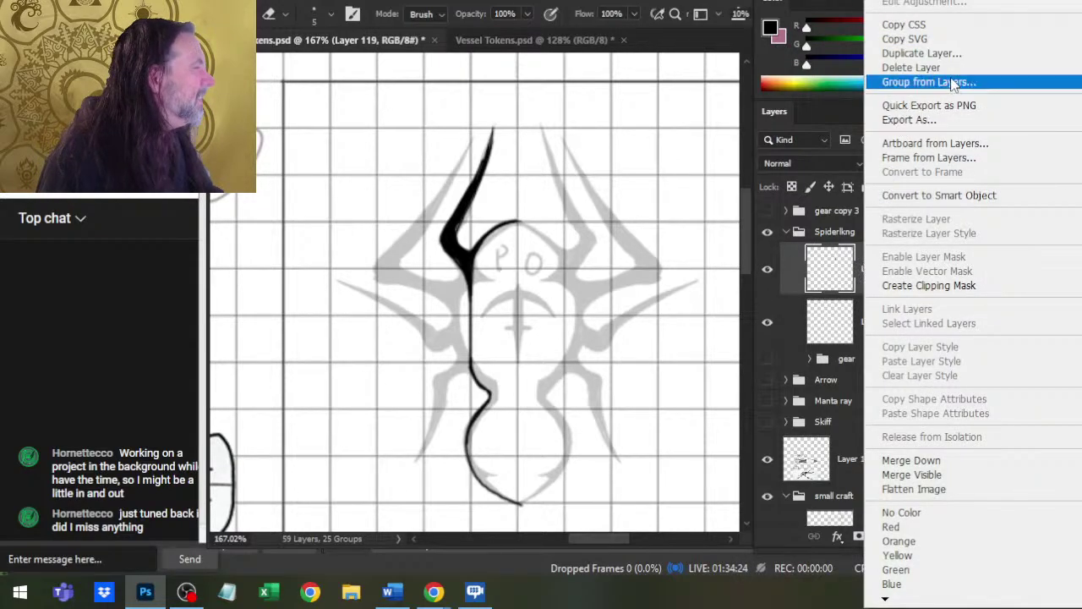
click(921, 53)
key(Return)
- Rotate the copied leg on Layer 119 copy to -30.63° and place it outside the first leg, with its lower end on the body outline
key(m)
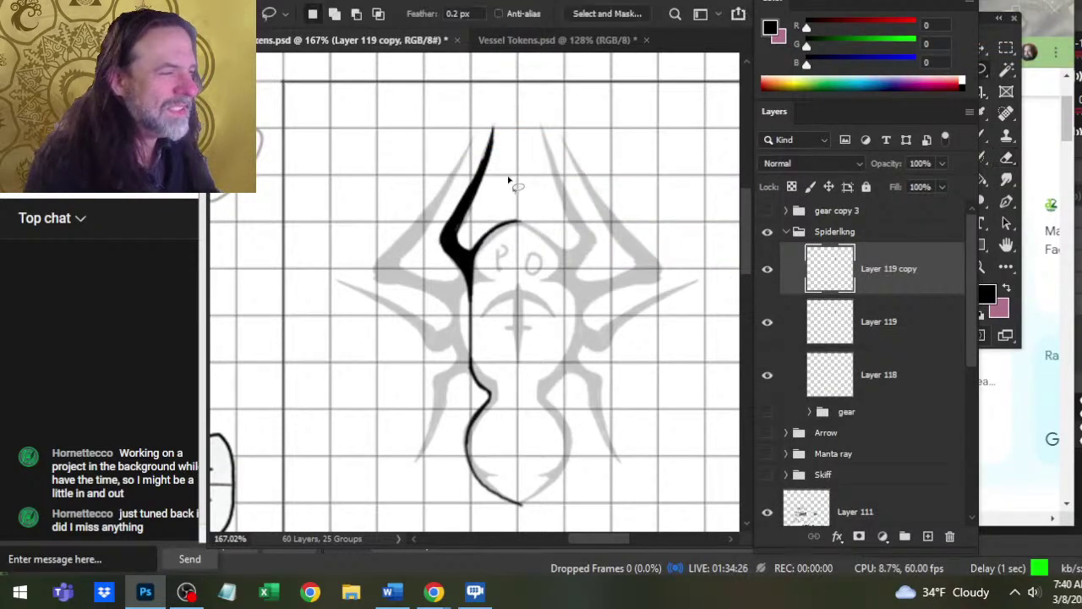
right_click(515, 181)
click(615, 323)
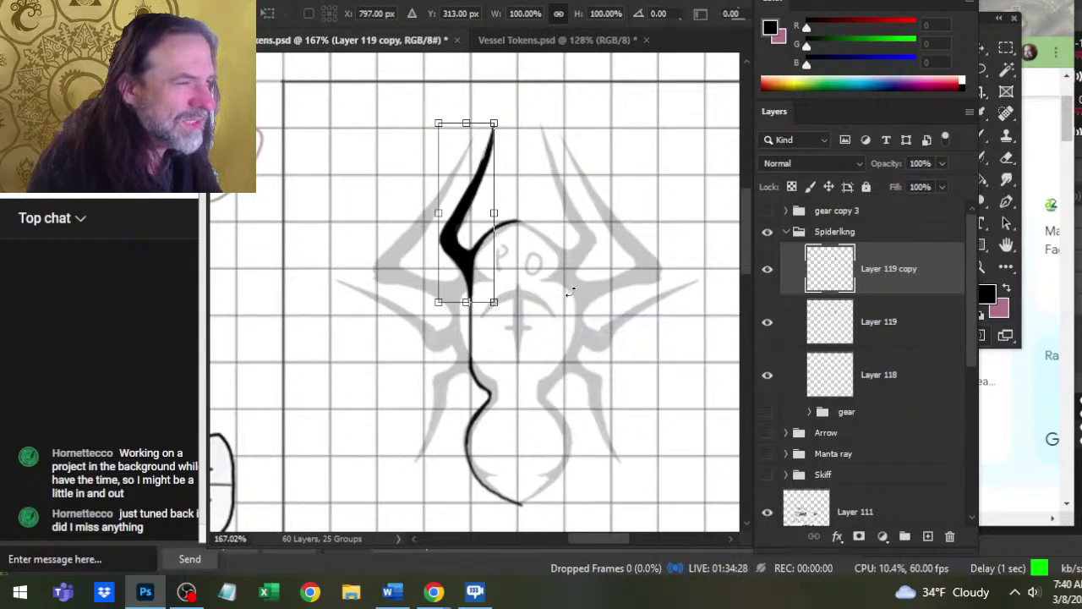
drag(568, 289, 668, 230)
mouse_move(487, 239)
mouse_down()
mouse_move(443, 262)
mouse_move(452, 279)
mouse_up()
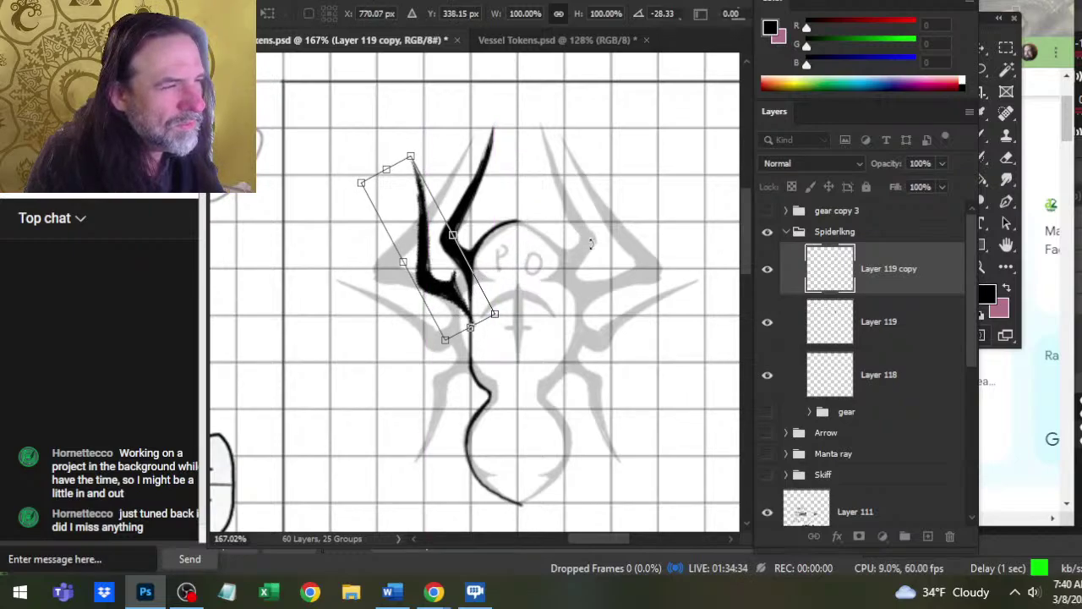
drag(597, 235, 571, 240)
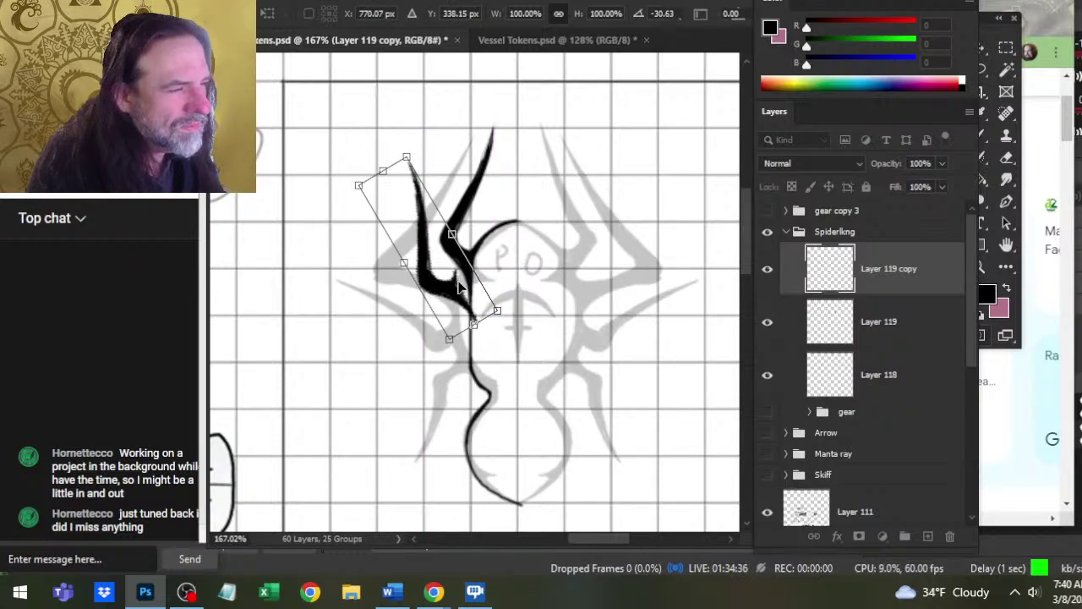
drag(462, 288, 455, 289)
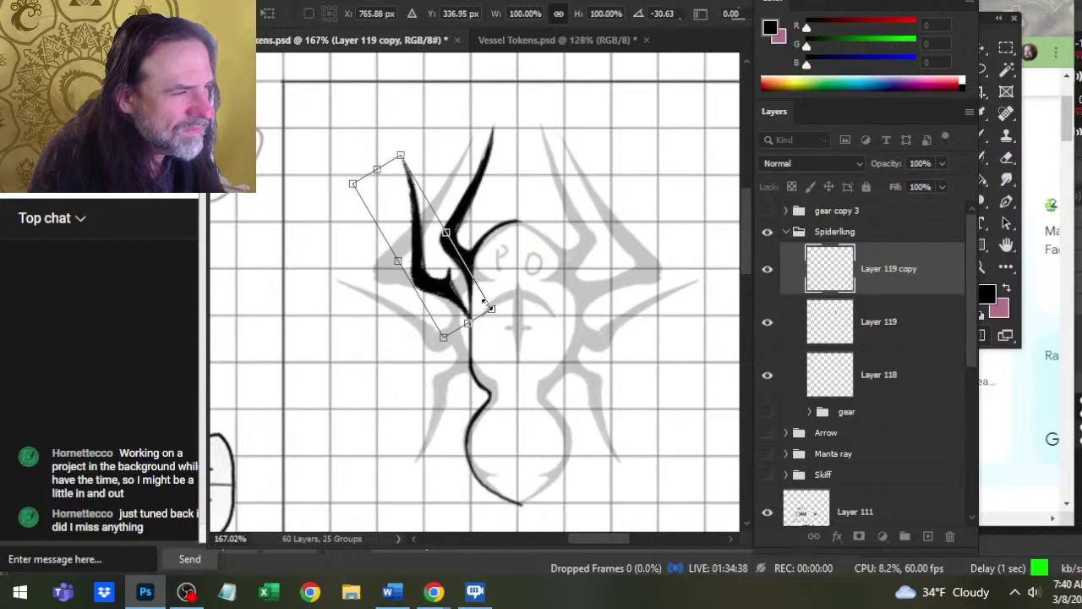
key(Return)
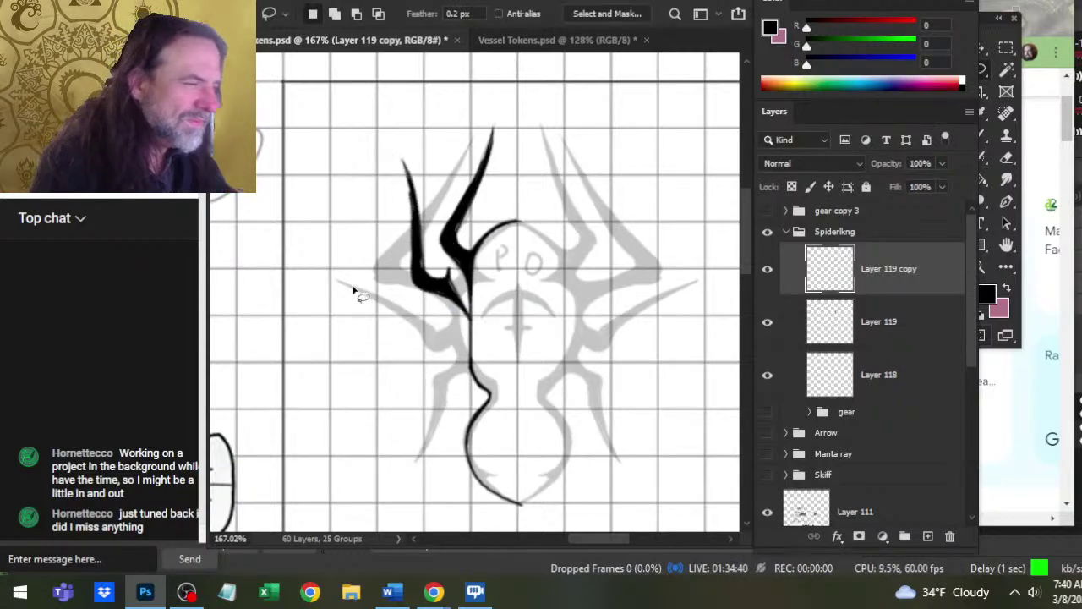
- Erase the leftover spur on the copied leg and smooth its lower segment into the body outline with Brush and Eraser strokes
key(e)
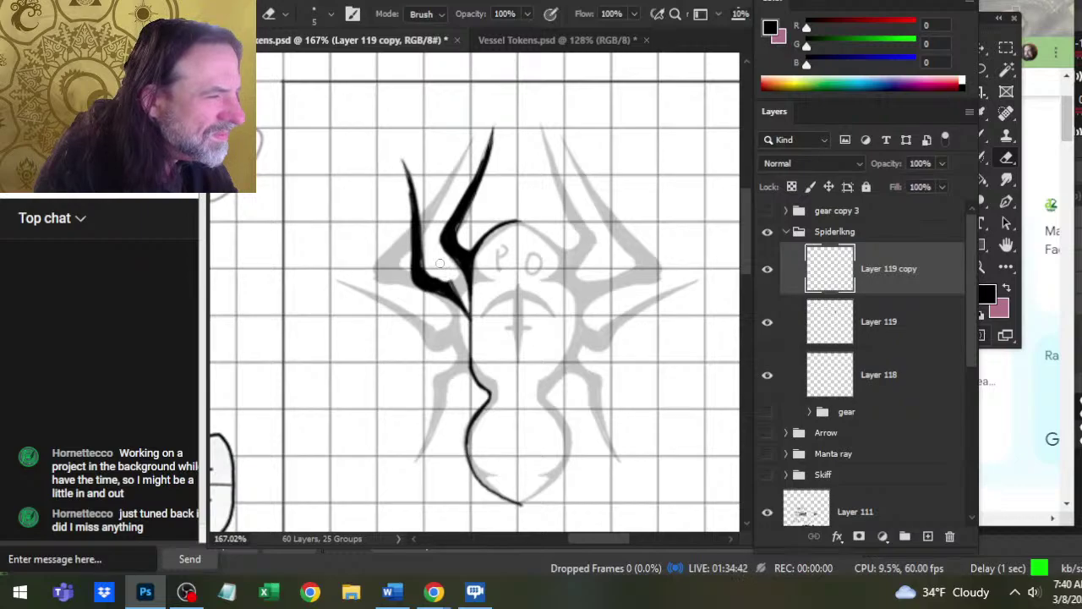
key(b)
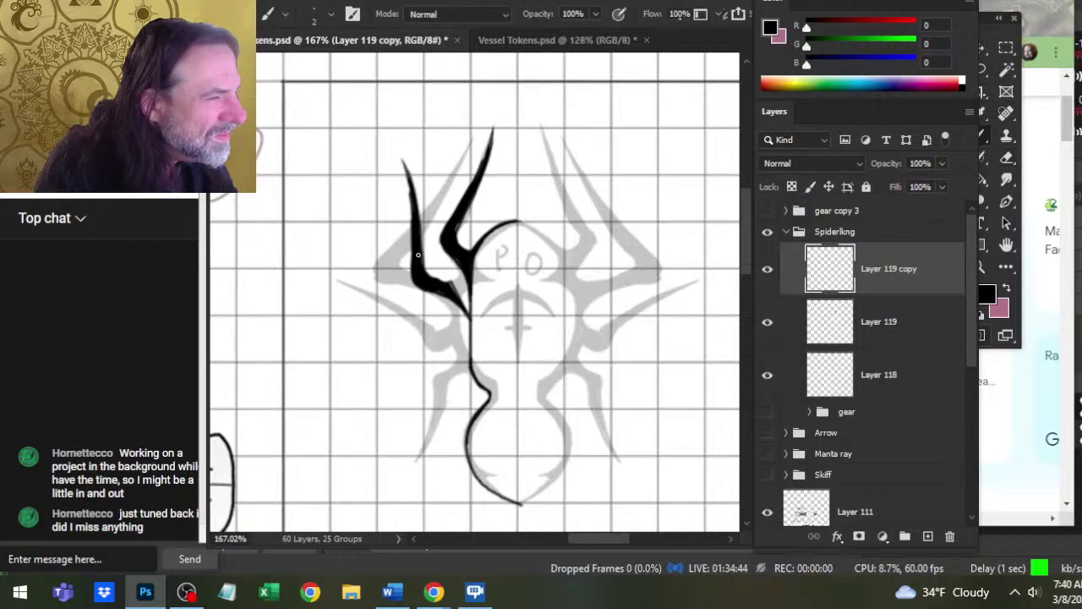
key(e)
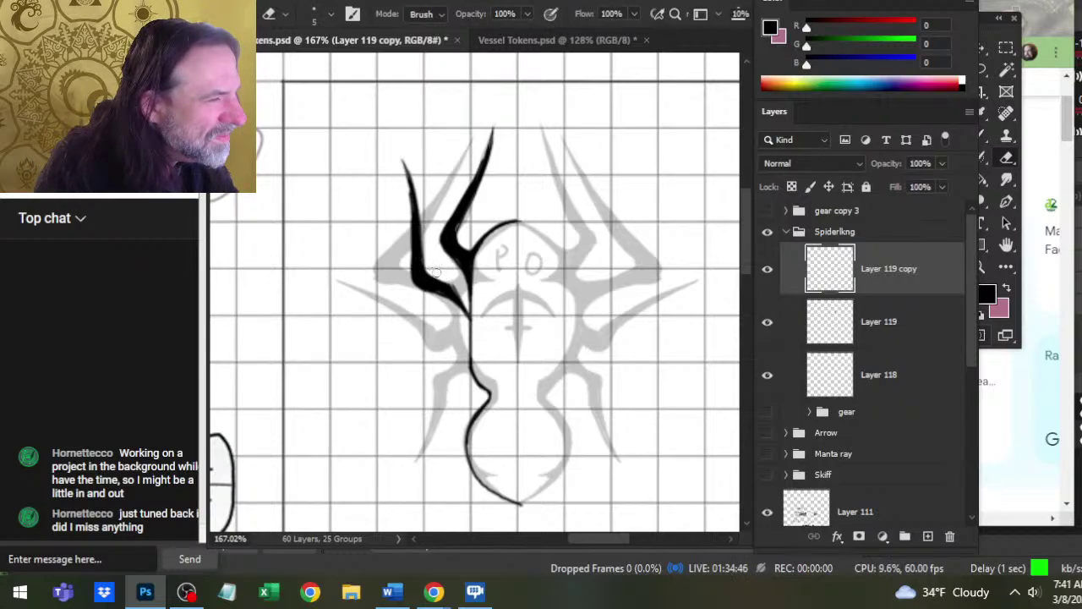
key(b)
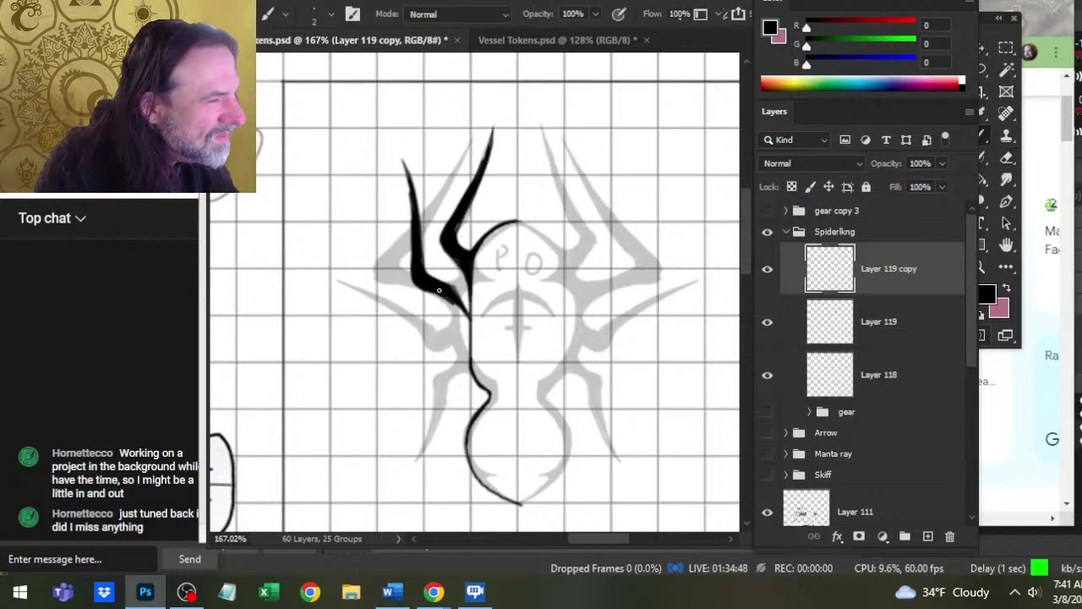
drag(439, 290, 461, 307)
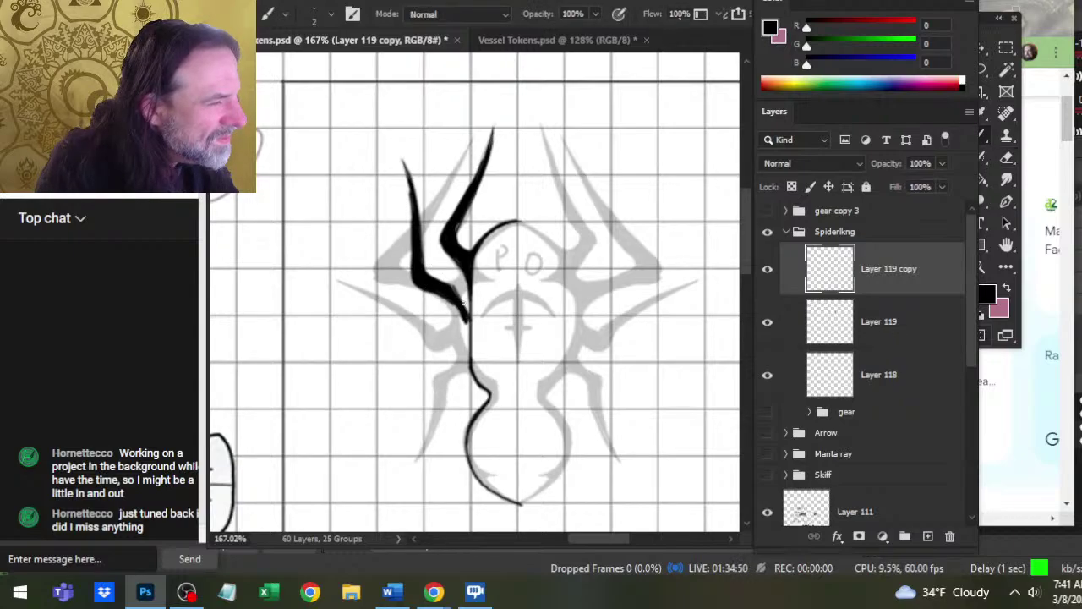
key(e)
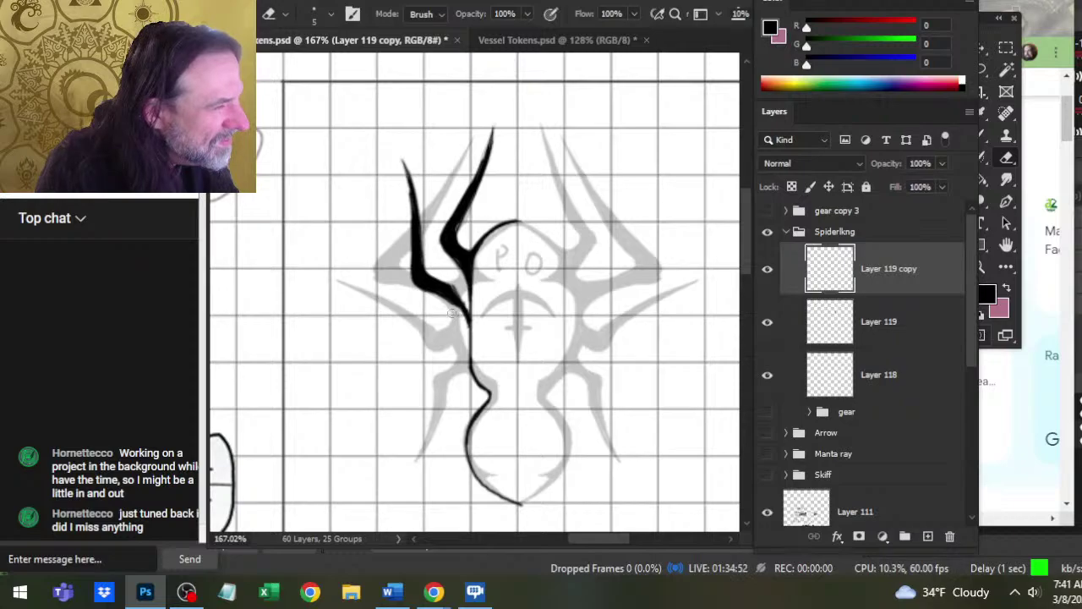
key(b)
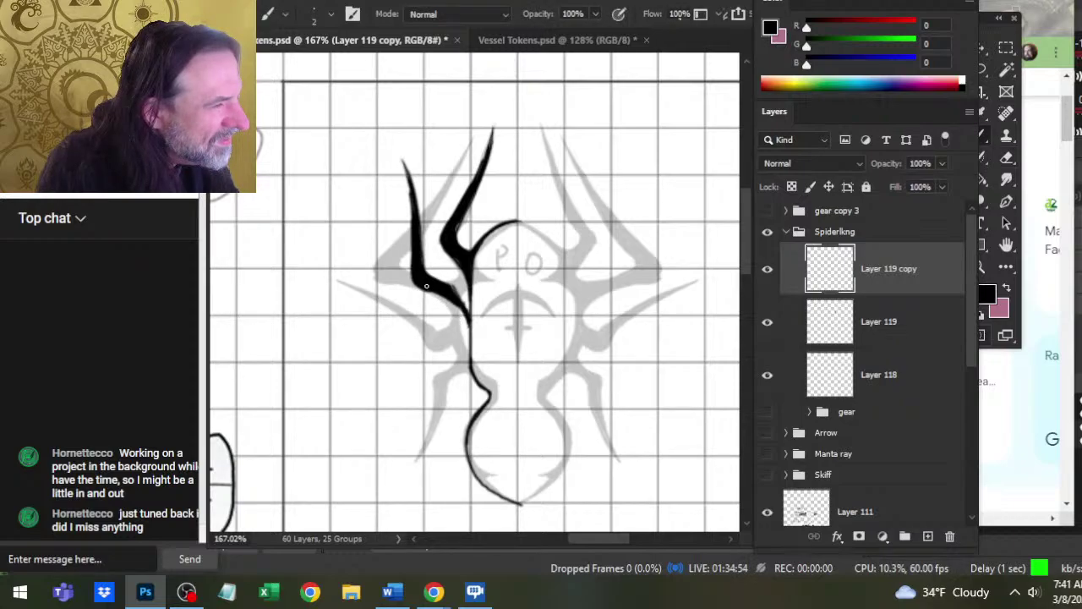
drag(445, 297, 469, 333)
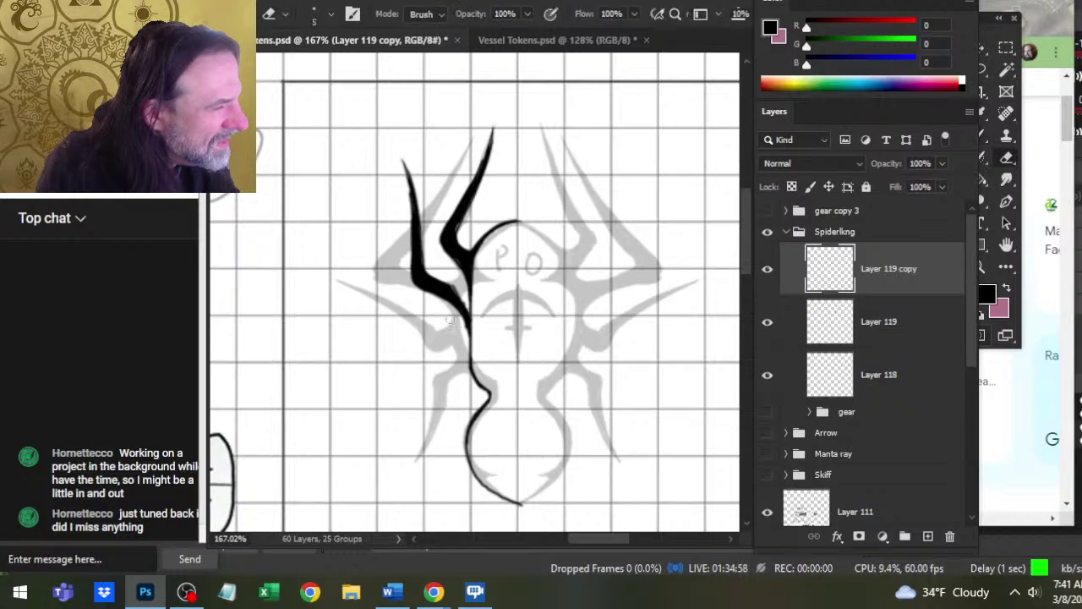
- Thicken the copied leg's joint with the body using brush strokes, and trim its edges with the Eraser
drag(449, 286, 459, 295)
key(e)
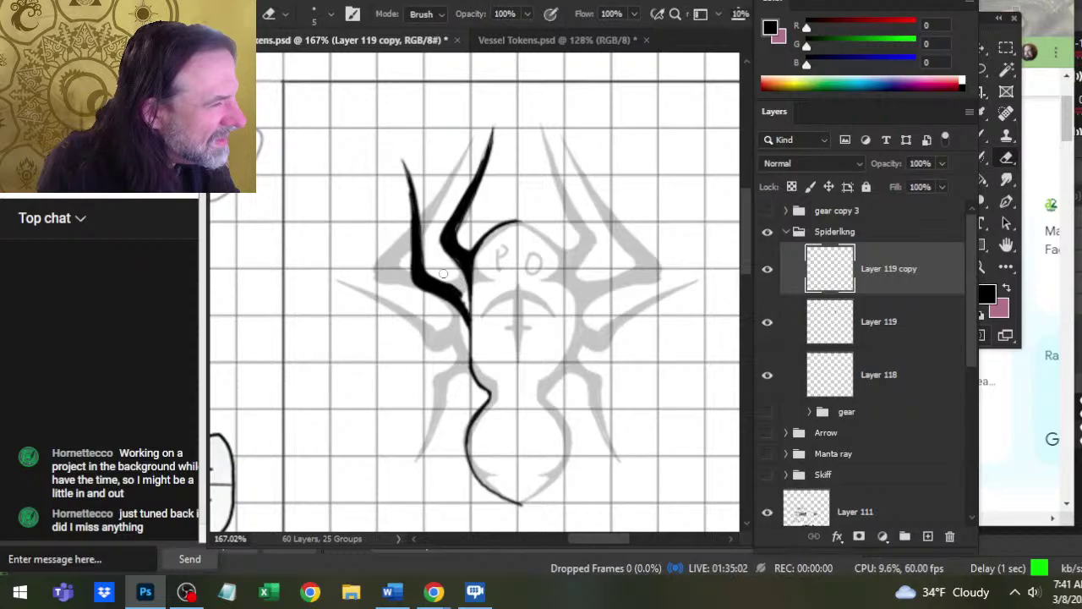
key(b)
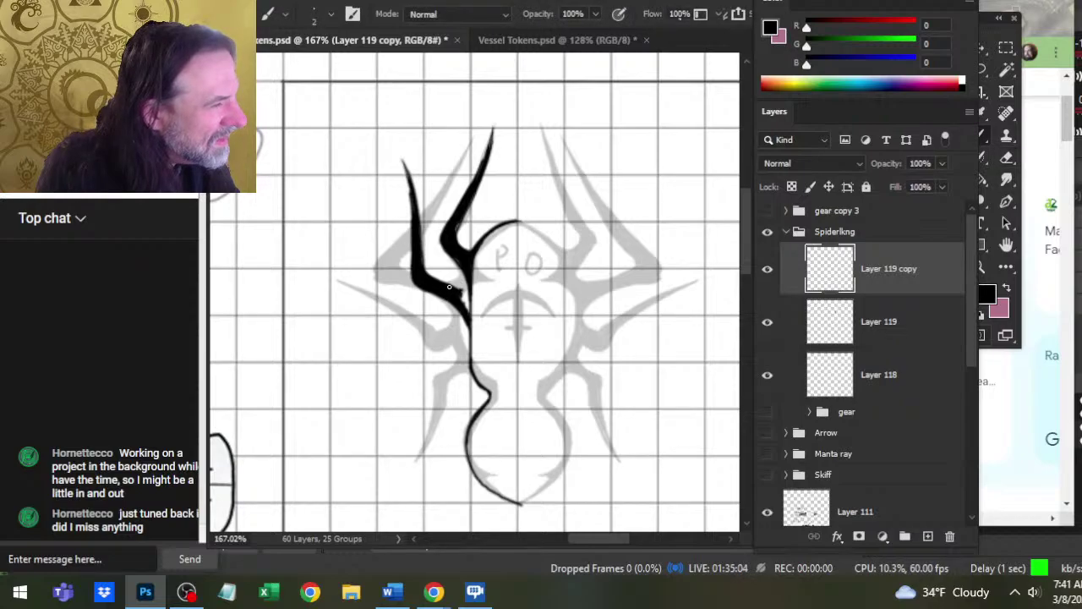
drag(449, 286, 461, 292)
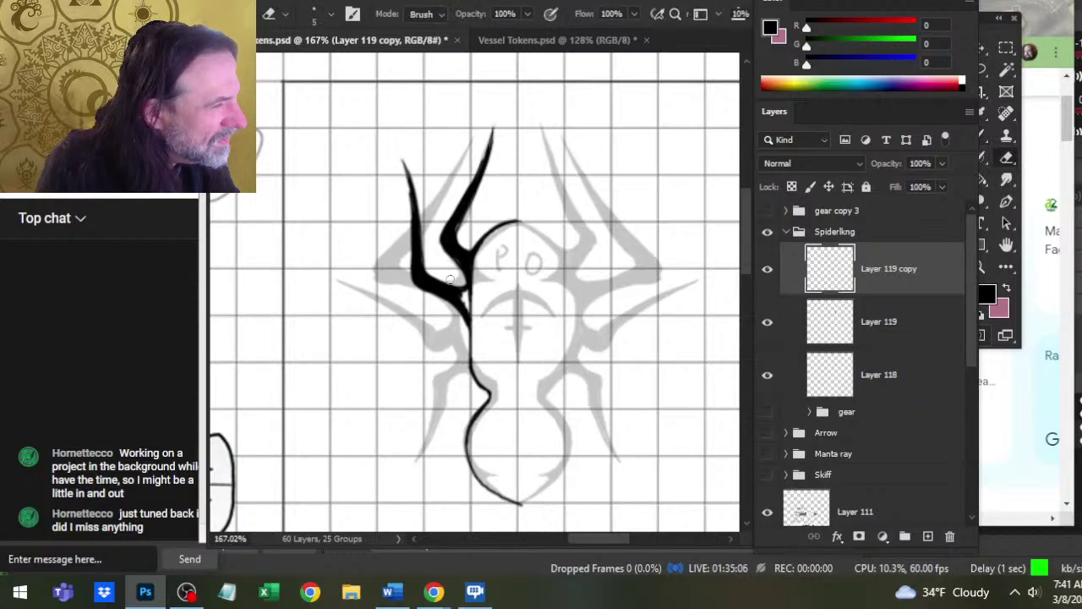
drag(460, 297, 468, 305)
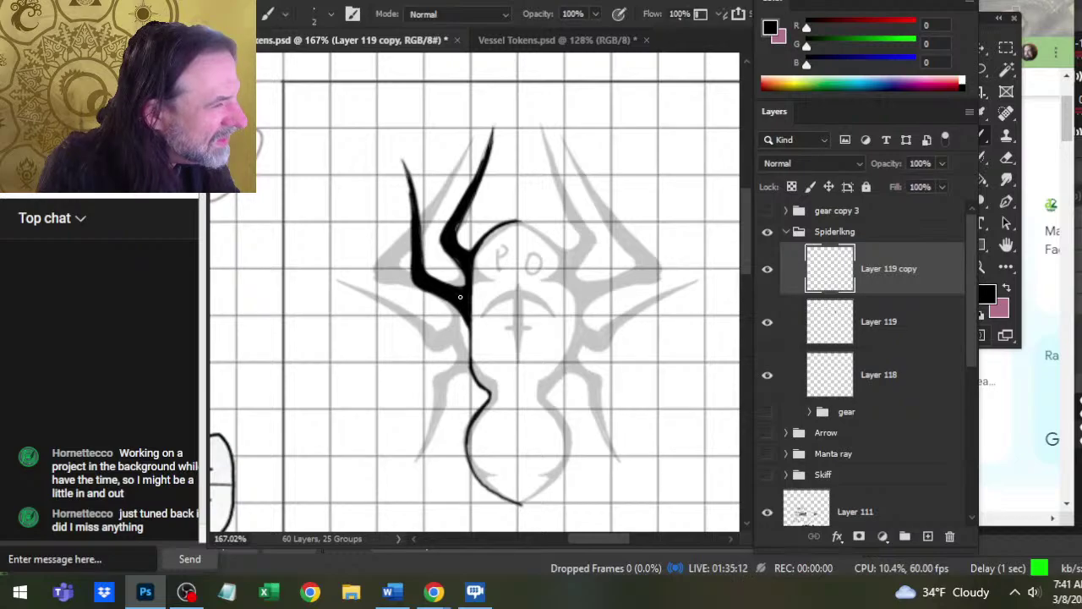
key(e)
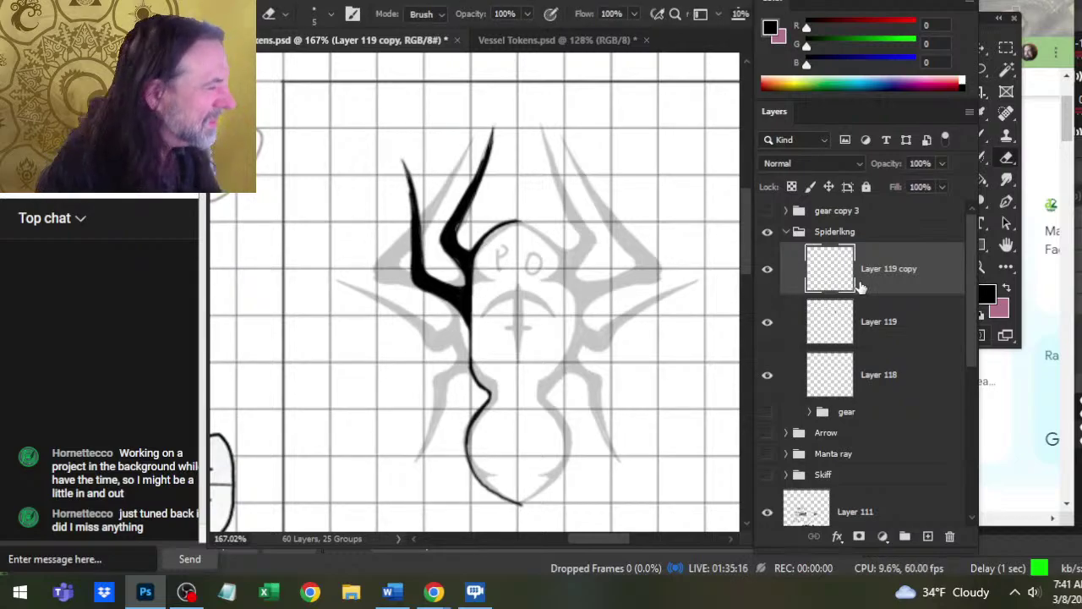
- On Layer 118, touch up the line at the top of the head curve with the Brush and Eraser
click(888, 320)
click(913, 372)
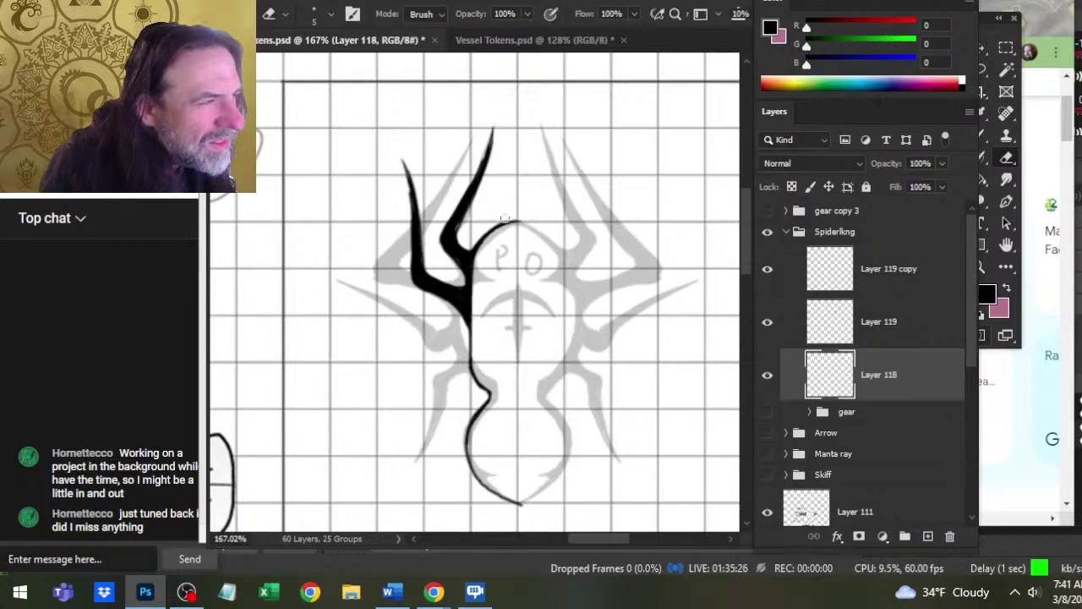
key(b)
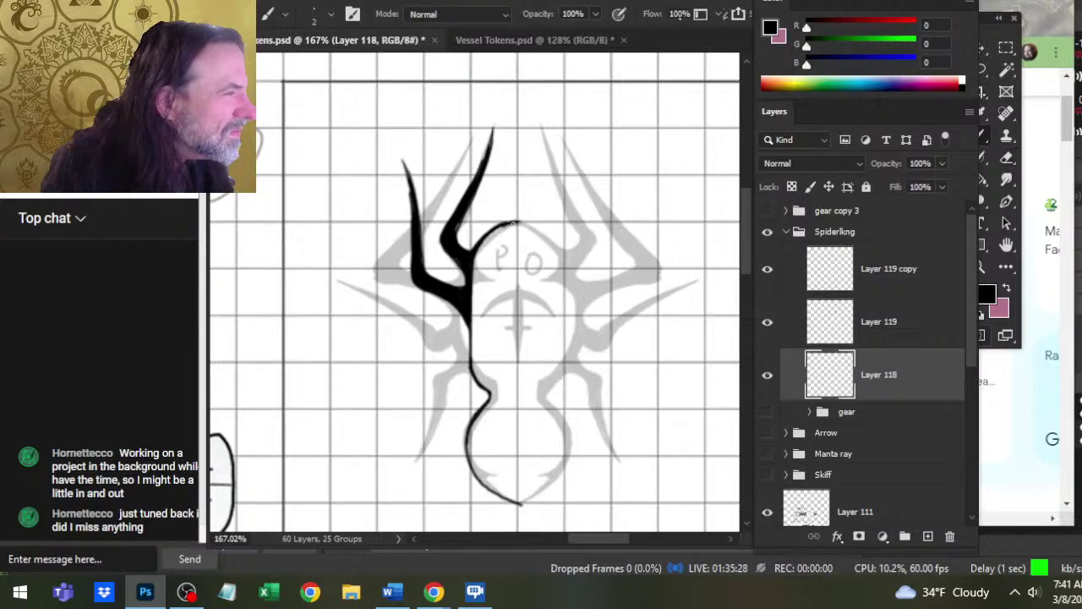
key(e)
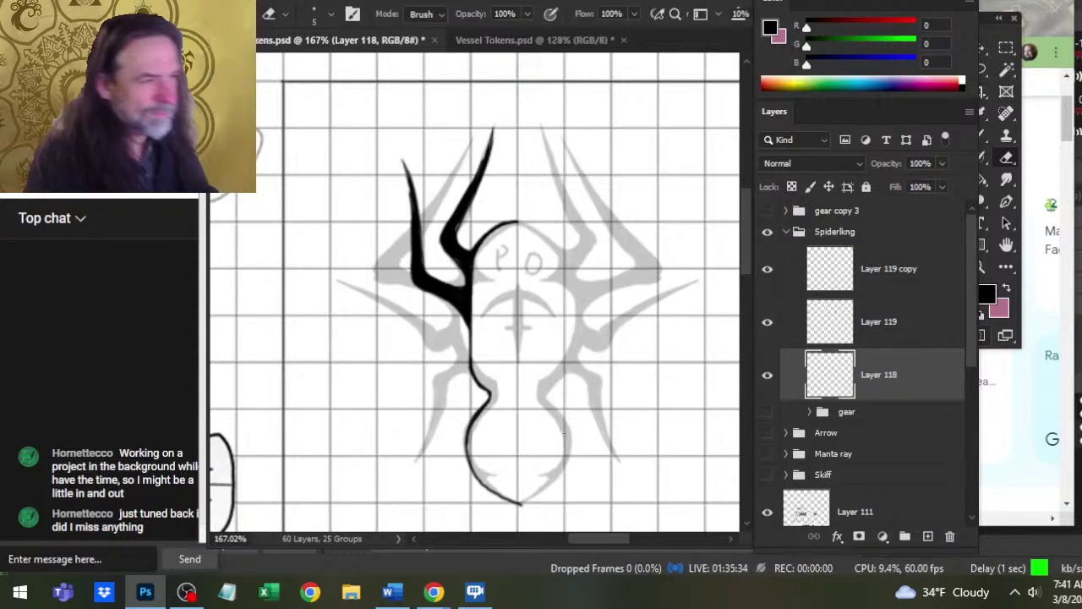
- Duplicate Layer 119 and Layer 119 copy together within Craft Tokens.psd
click(874, 281)
shift+click(875, 334)
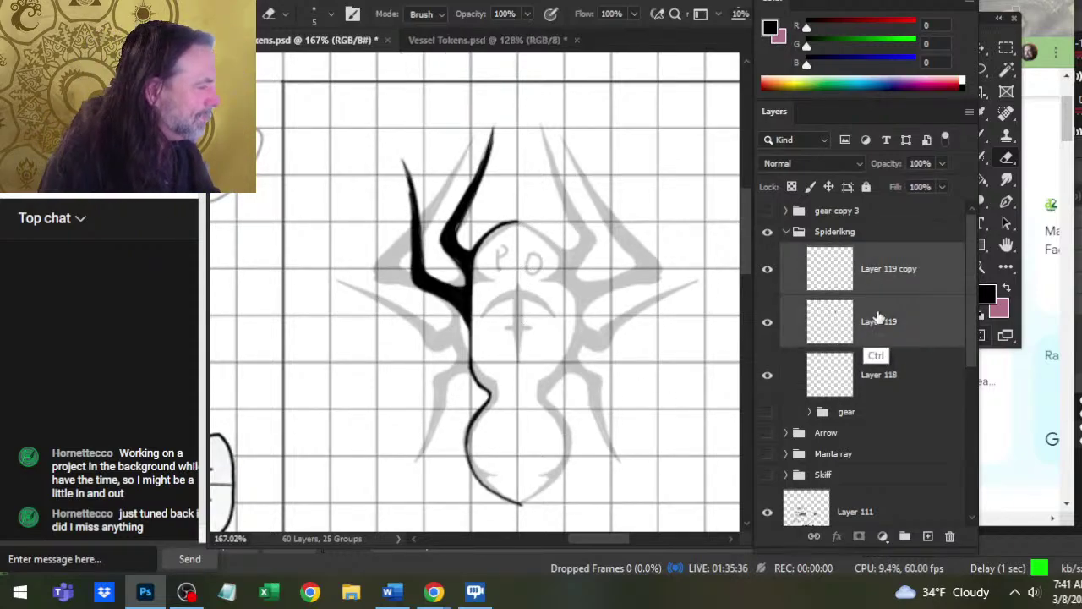
right_click(876, 334)
click(947, 52)
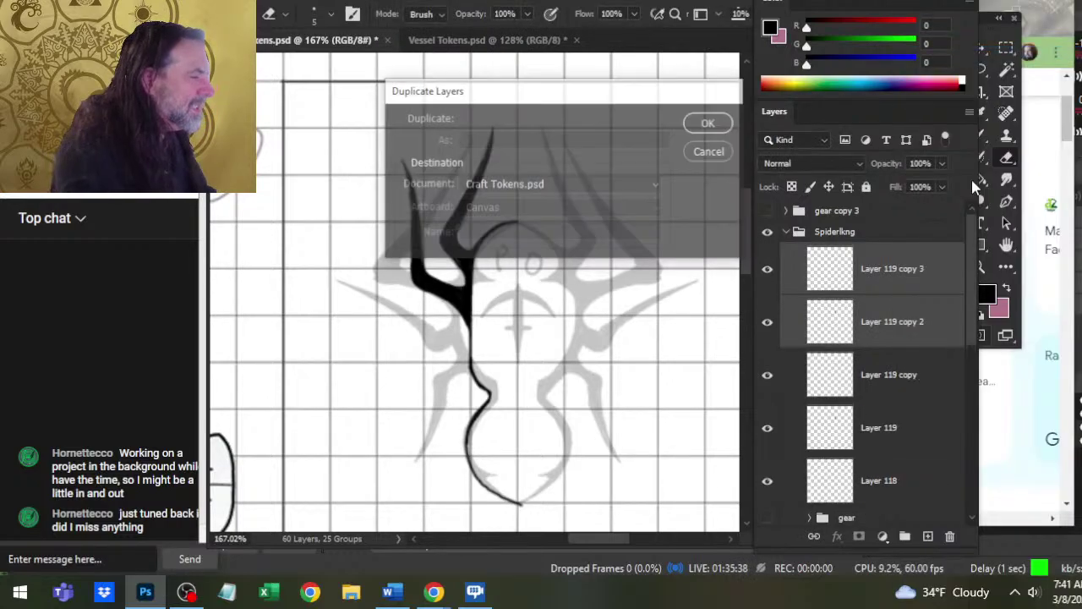
click(705, 121)
- Flip the duplicated pair of legs vertically and move it down to the outer left of the lower body
right_click(496, 196)
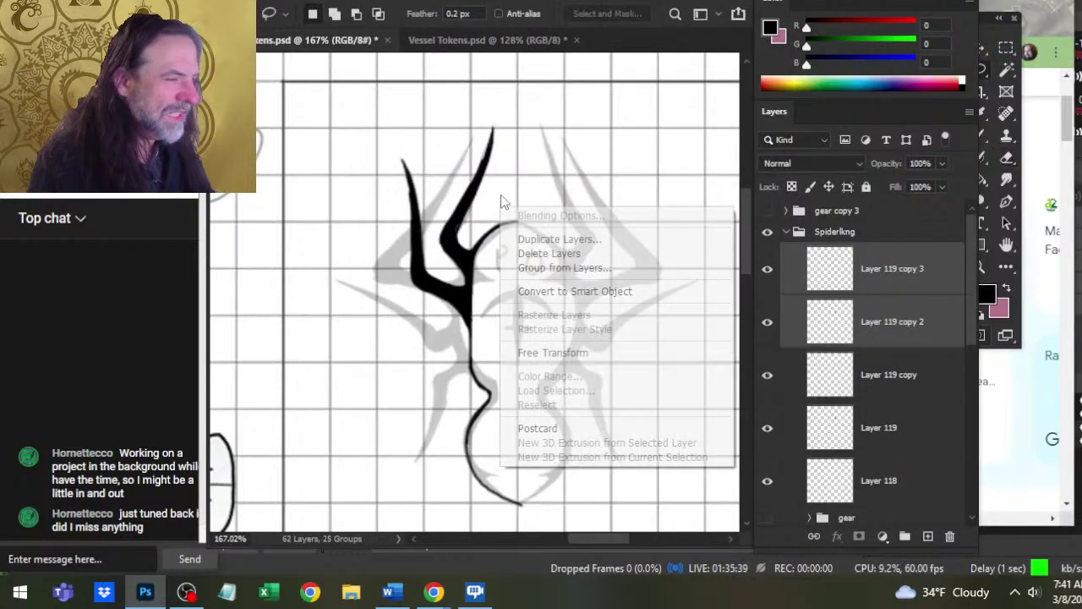
click(593, 354)
right_click(528, 263)
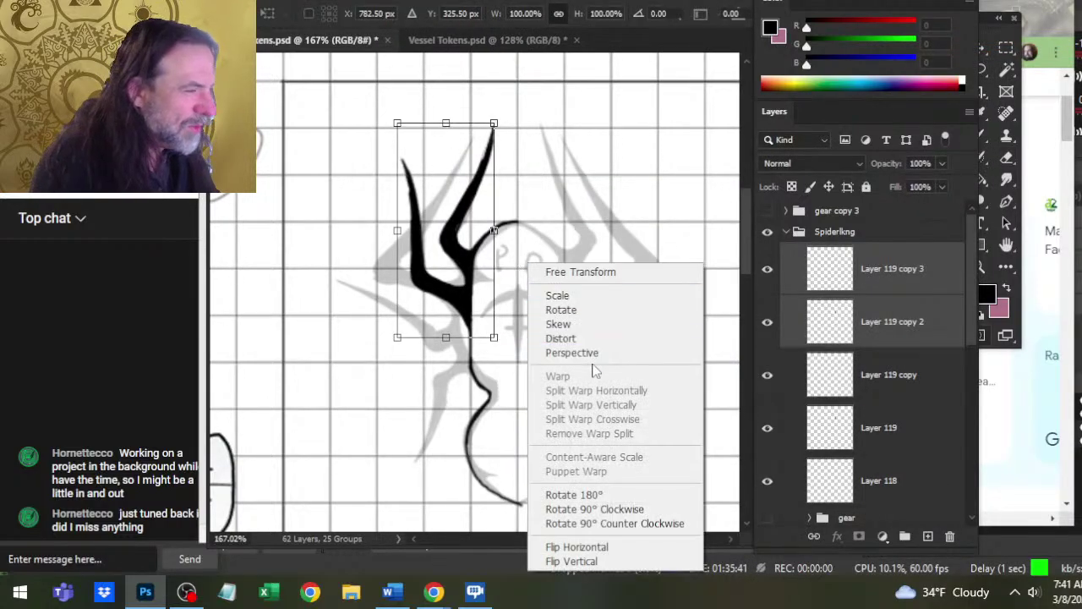
click(598, 562)
key(Return)
mouse_move(422, 397)
mouse_down()
mouse_move(416, 364)
mouse_move(432, 286)
mouse_up()
key(v)
drag(600, 264, 507, 424)
- Rotate the flipped leg pair slightly clockwise and position it against the lower left side of the body outline
key(l)
right_click(586, 326)
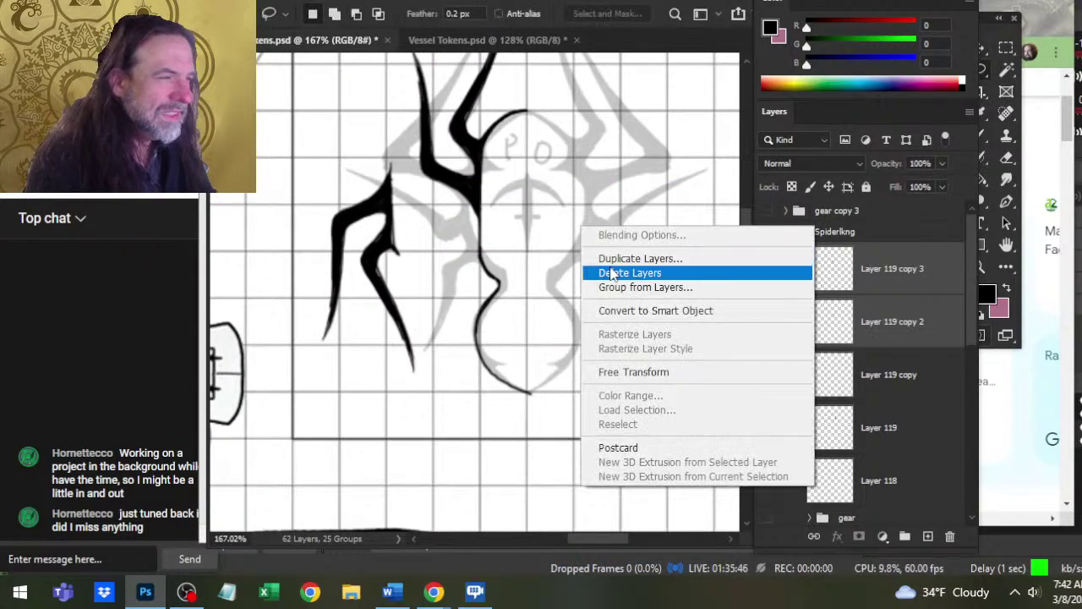
click(671, 374)
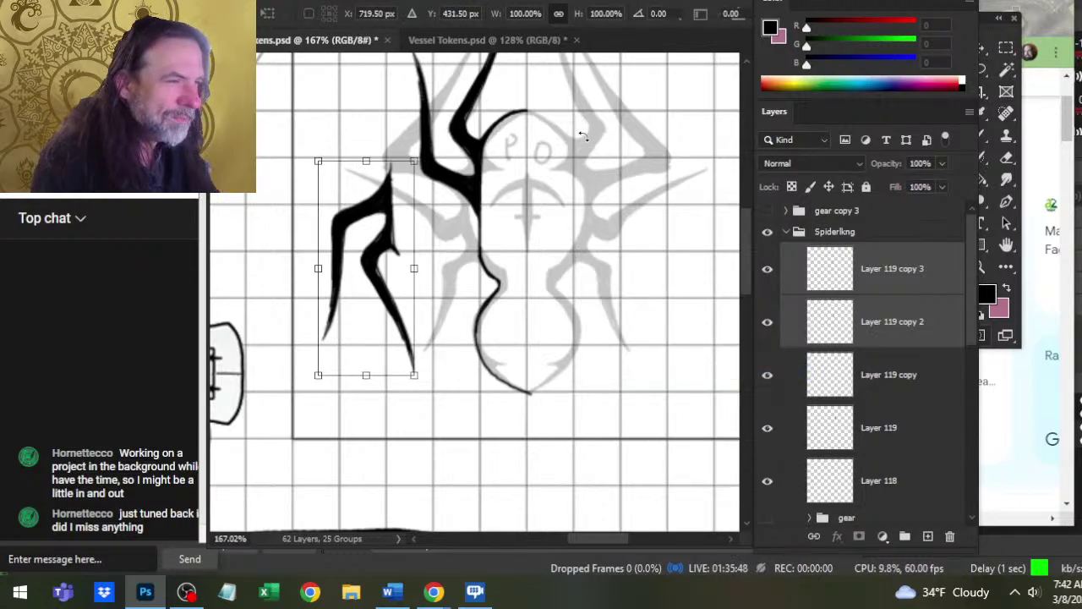
mouse_move(589, 137)
mouse_down()
mouse_move(641, 177)
mouse_move(500, 234)
mouse_up()
drag(364, 269, 455, 272)
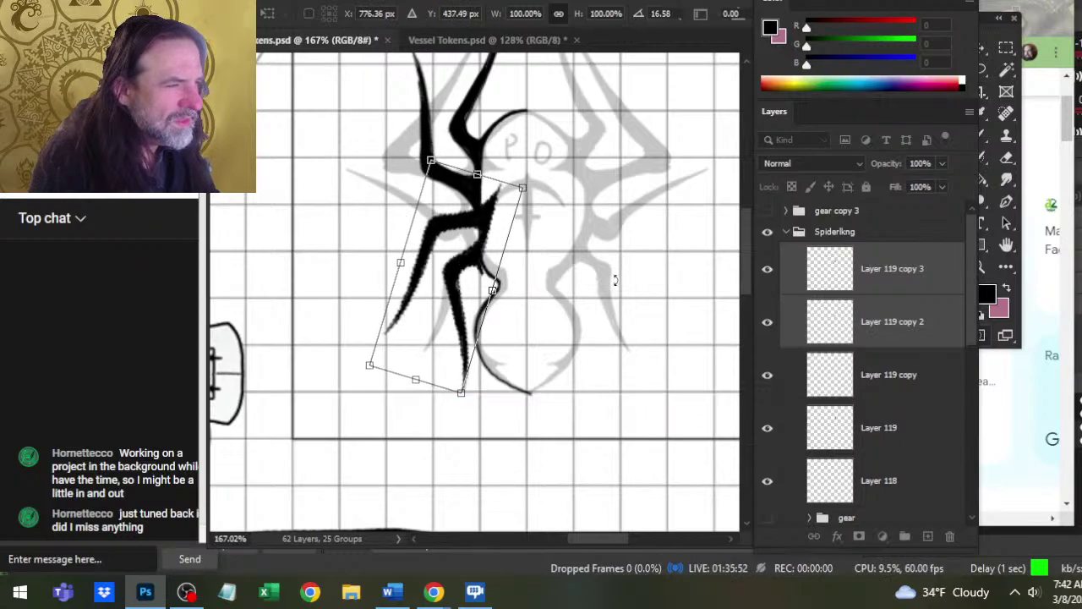
mouse_move(614, 283)
mouse_down()
mouse_move(598, 243)
mouse_move(606, 256)
mouse_up()
drag(462, 254, 470, 289)
key(Return)
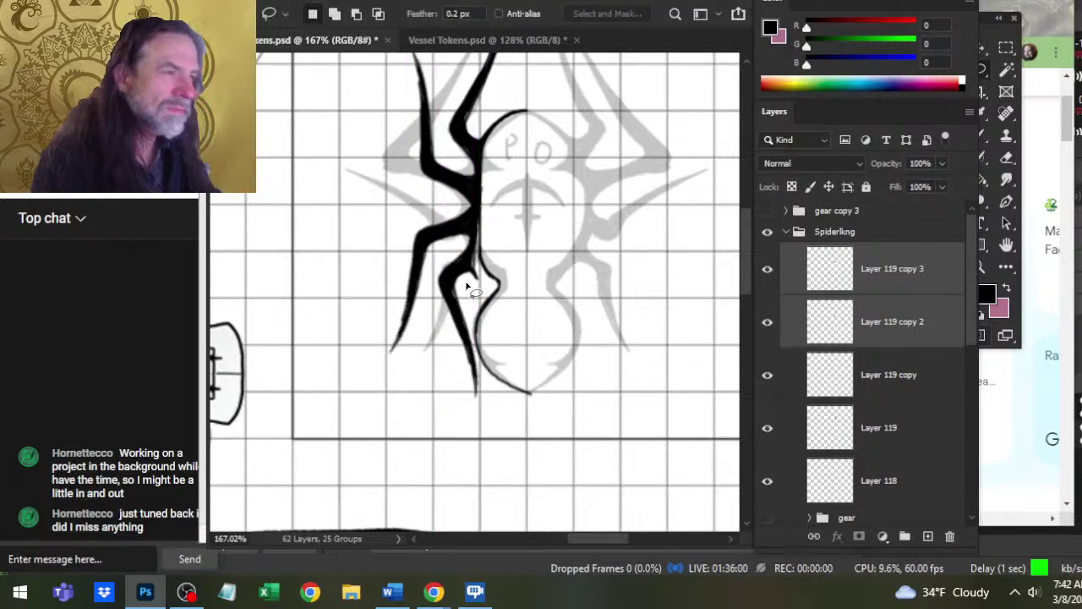
key(v)
mouse_move(506, 321)
mouse_down()
mouse_move(509, 331)
mouse_move(520, 317)
mouse_up()
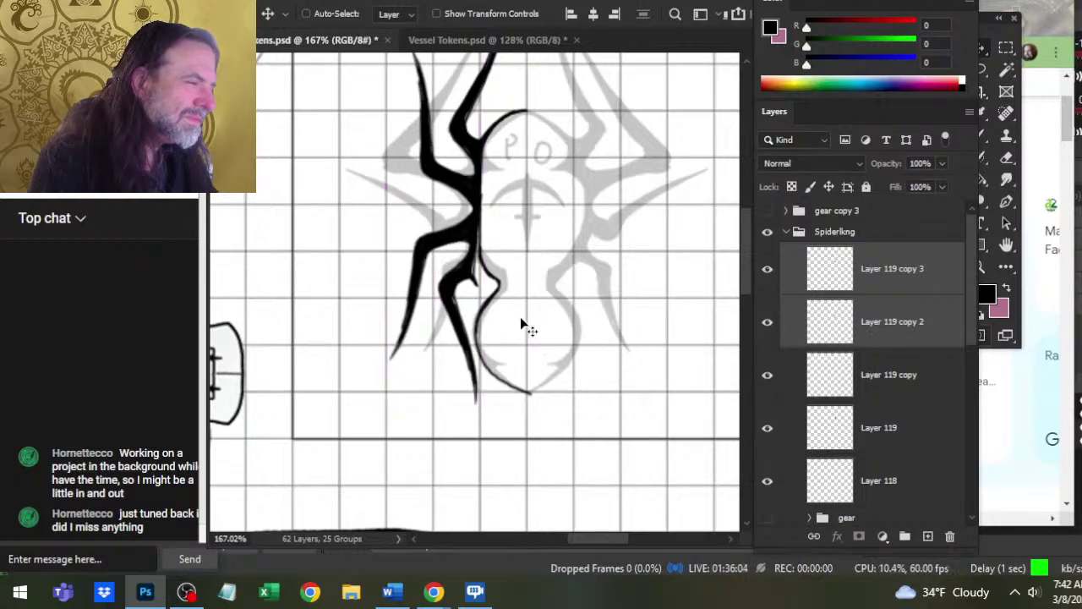
- On Layer 119 copy 2, shift the inner rear leg up and left, rotate it slightly clockwise, and nudge it vertically against the body
click(791, 317)
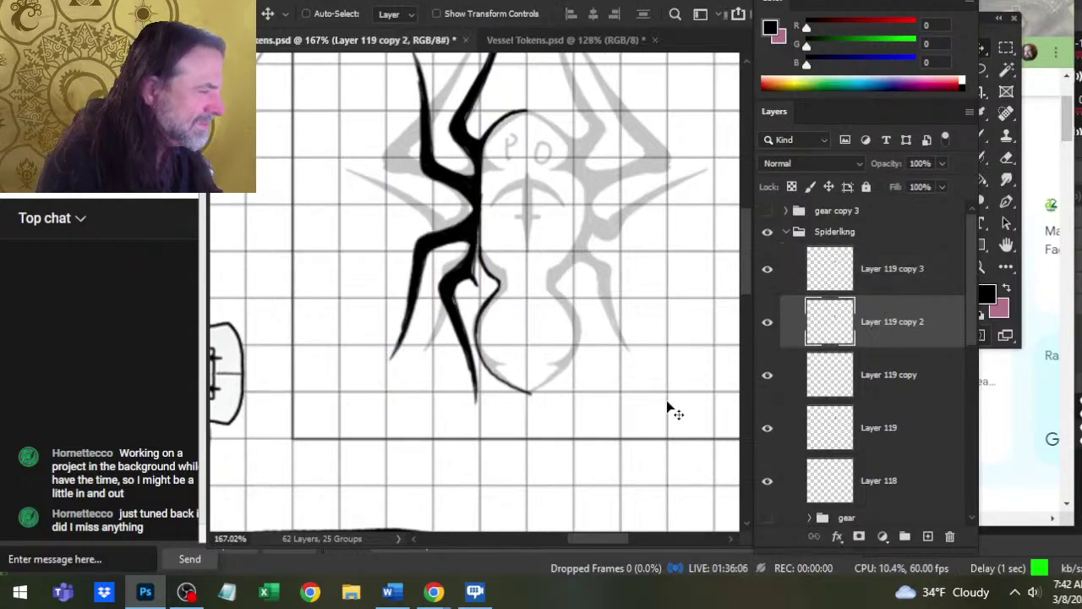
mouse_move(609, 431)
mouse_down()
mouse_move(621, 428)
mouse_move(537, 410)
mouse_move(600, 423)
mouse_up()
key(l)
right_click(570, 344)
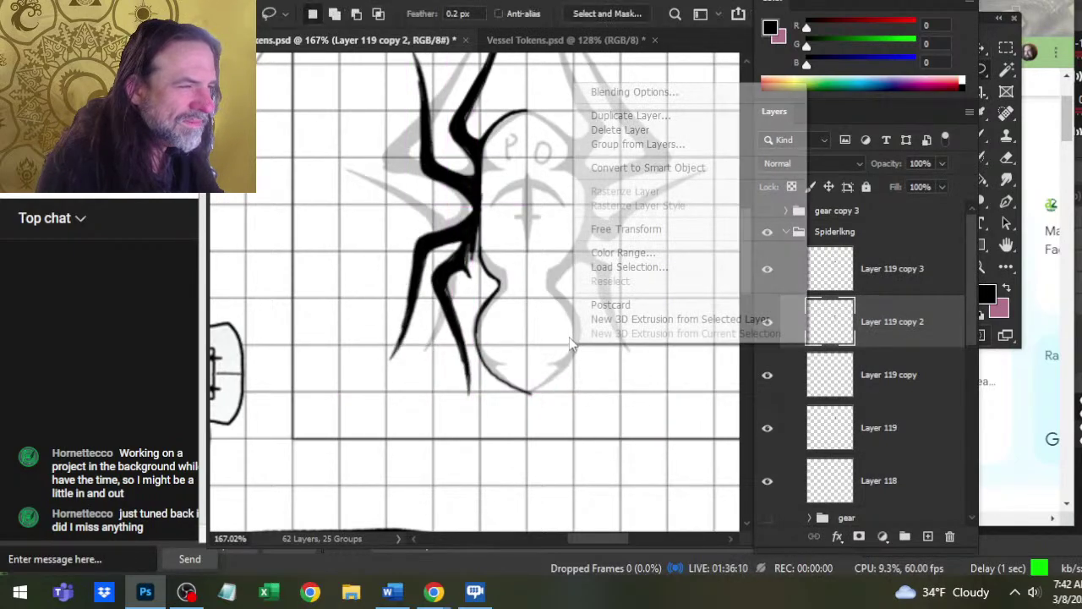
click(655, 233)
mouse_move(592, 161)
mouse_down()
mouse_move(614, 180)
mouse_move(597, 169)
mouse_up()
key(Return)
key(v)
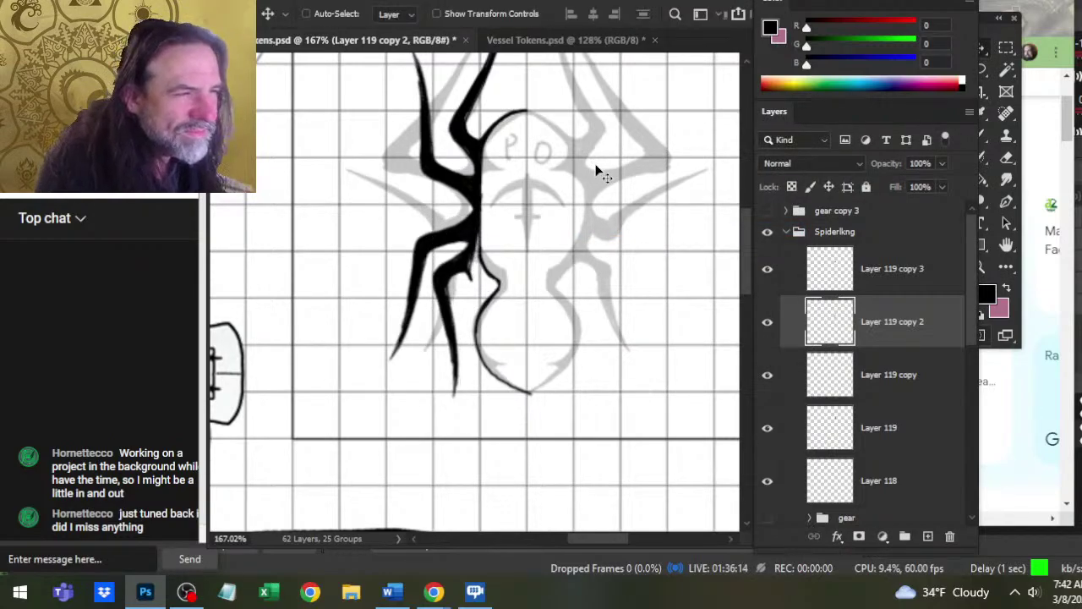
key(Up)
key(Up)
key(Down)
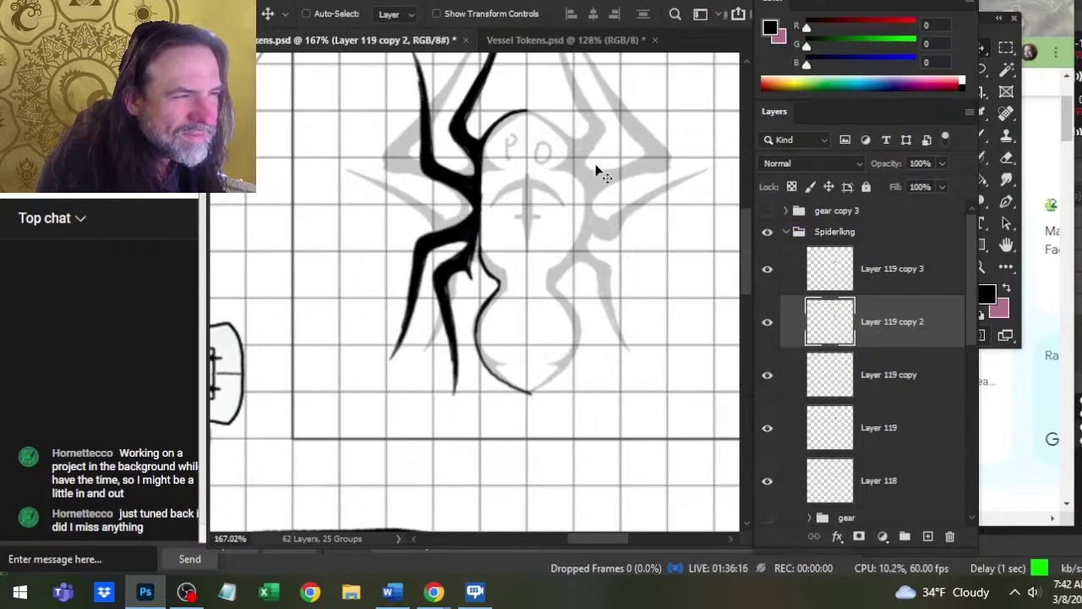
- Undo the last small position nudges of the inner rear leg on Layer 119 copy 2
key(ctrl+z)
key(ctrl+z)
key(ctrl+z)
key(ctrl+z)
key(ctrl+z)
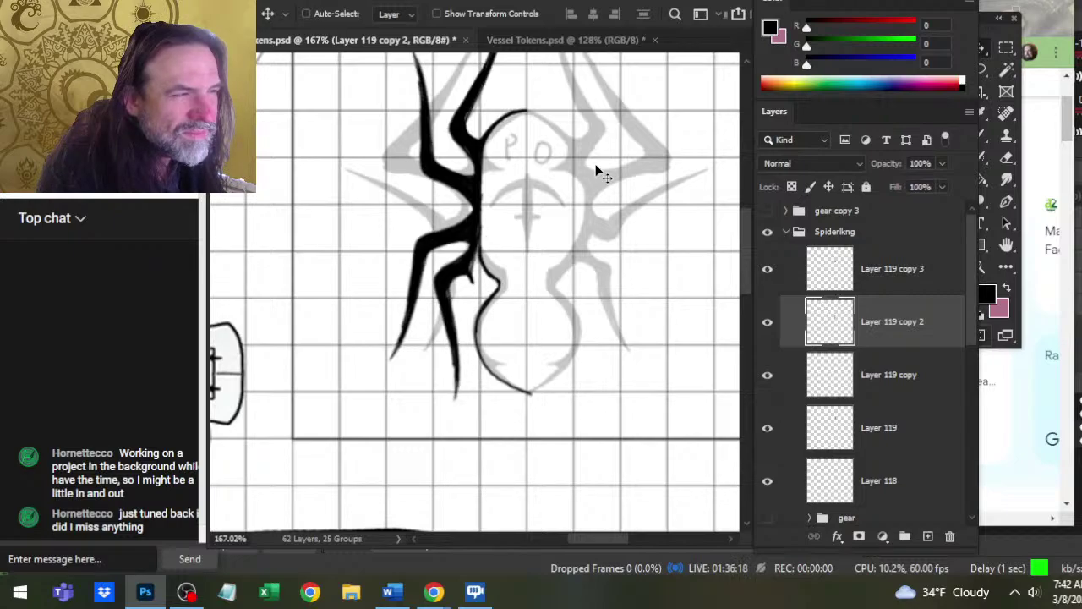
key(ctrl+z)
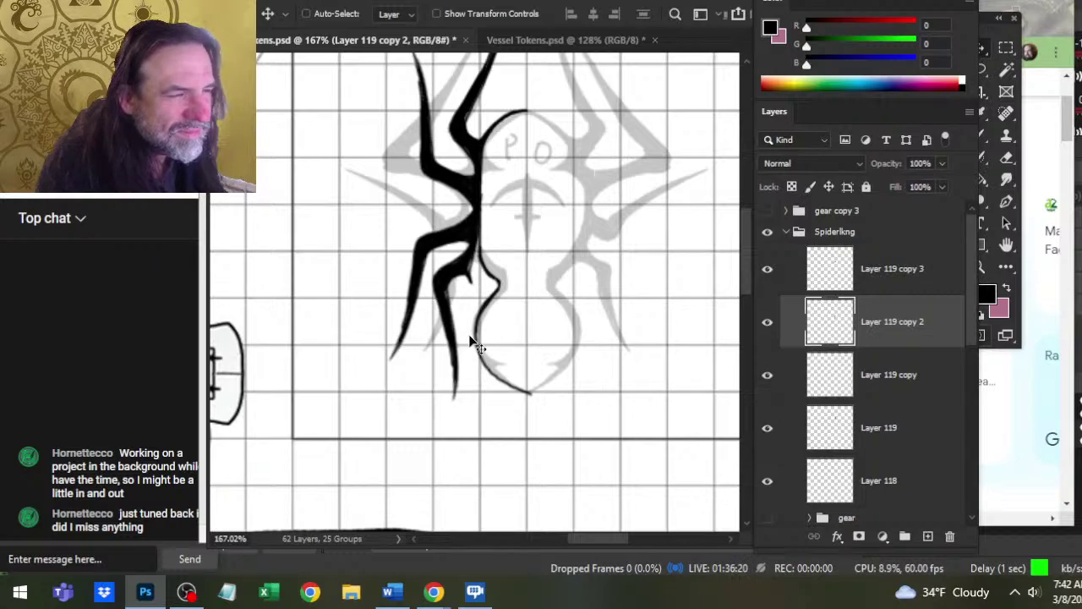
- On Layer 119 copy 2, paint and erase at the inner rear leg's root to join it solidly to the body outline
key(e)
key(b)
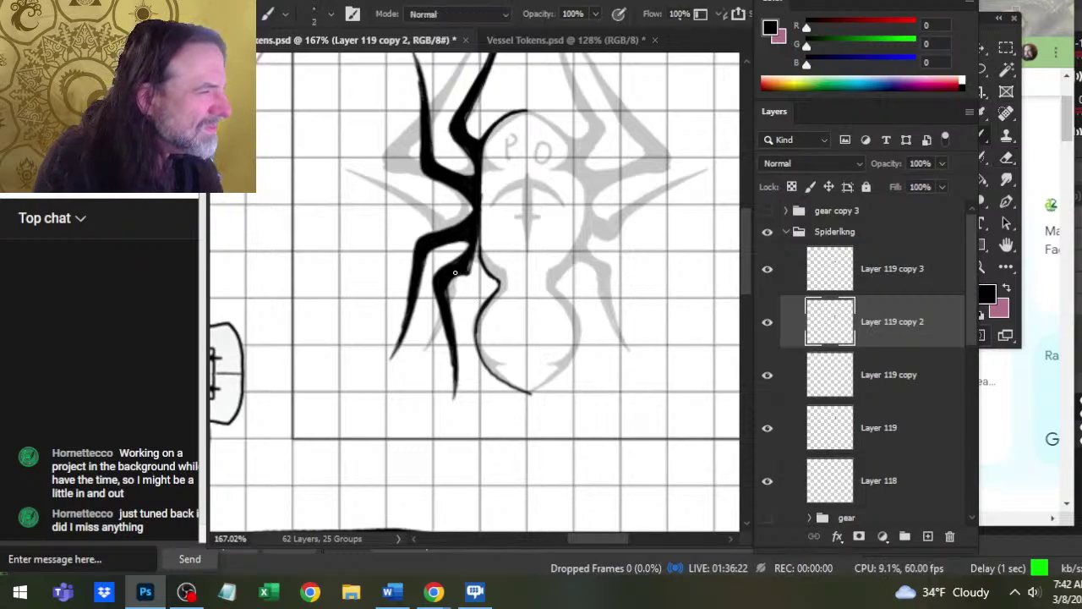
drag(468, 271, 477, 263)
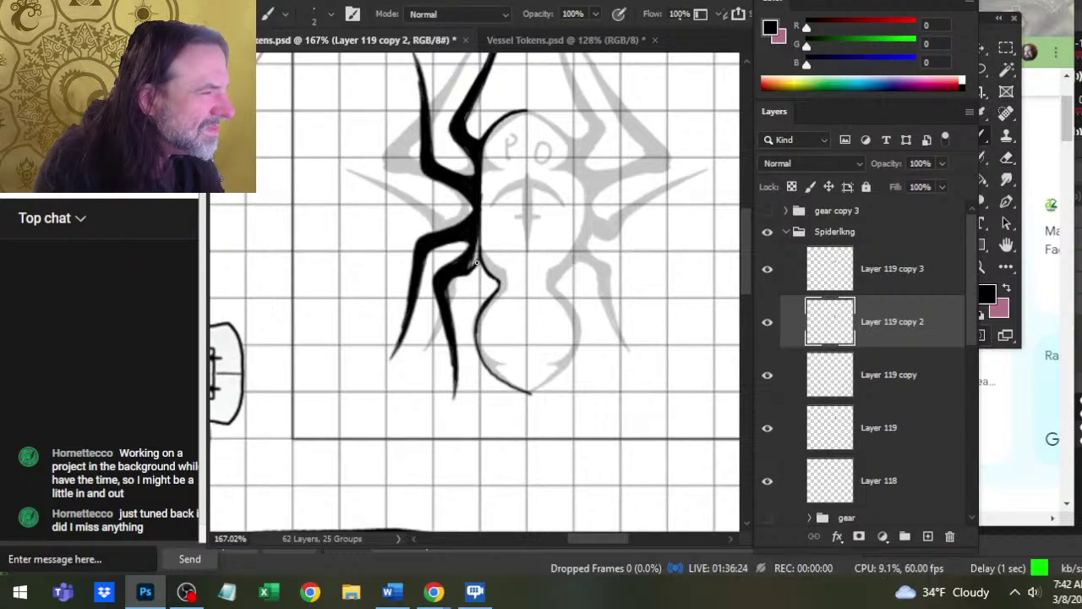
key(e)
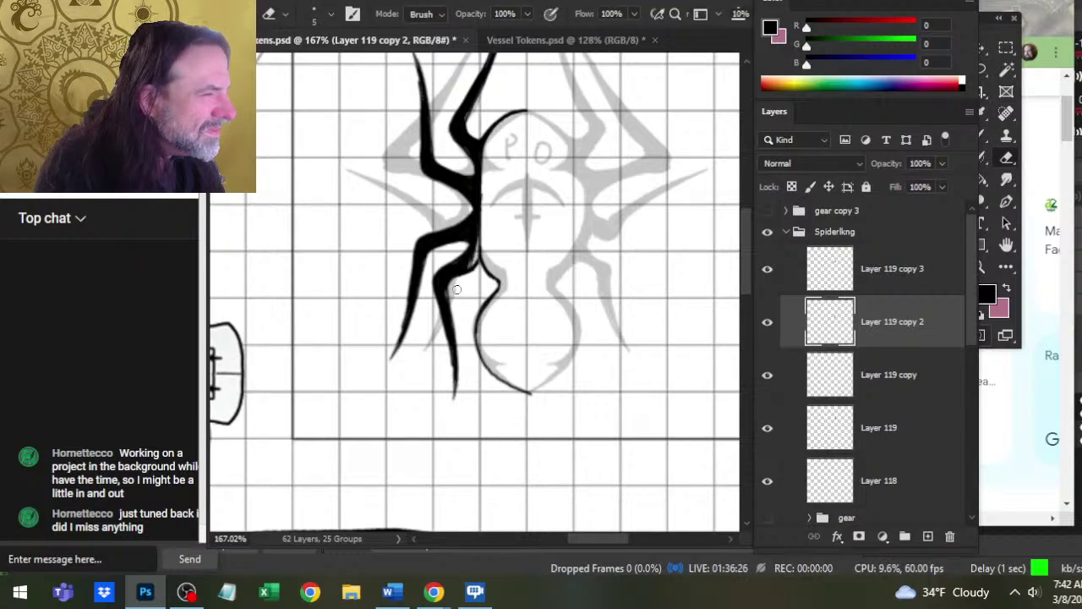
key(b)
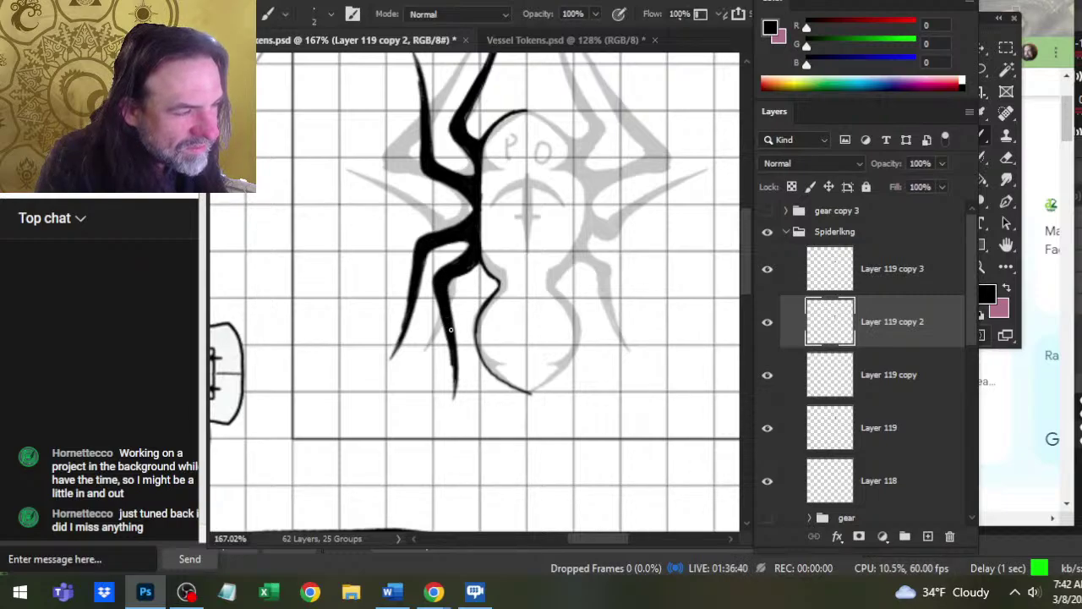
- Refine the inner rear leg's knee, shaft and tip with alternating eraser and black brush strokes to thin and smooth its edges
key(e)
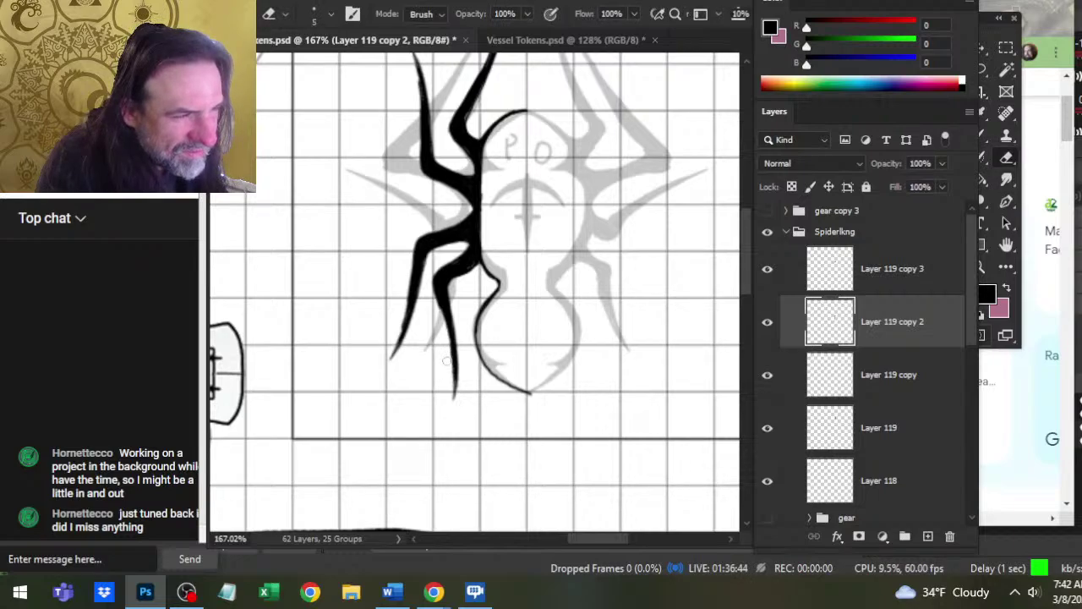
key(b)
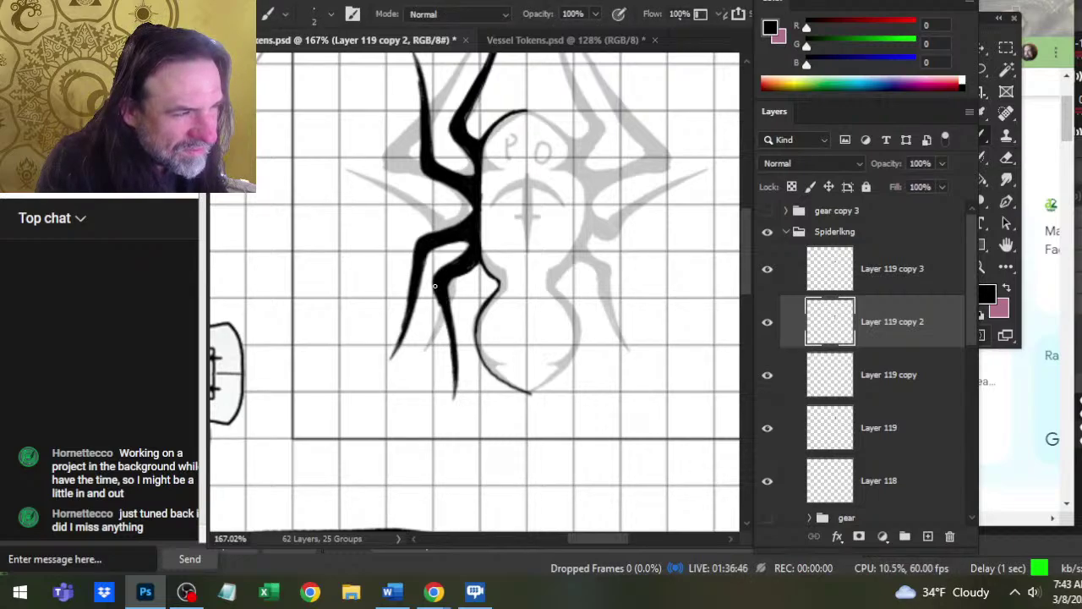
key(e)
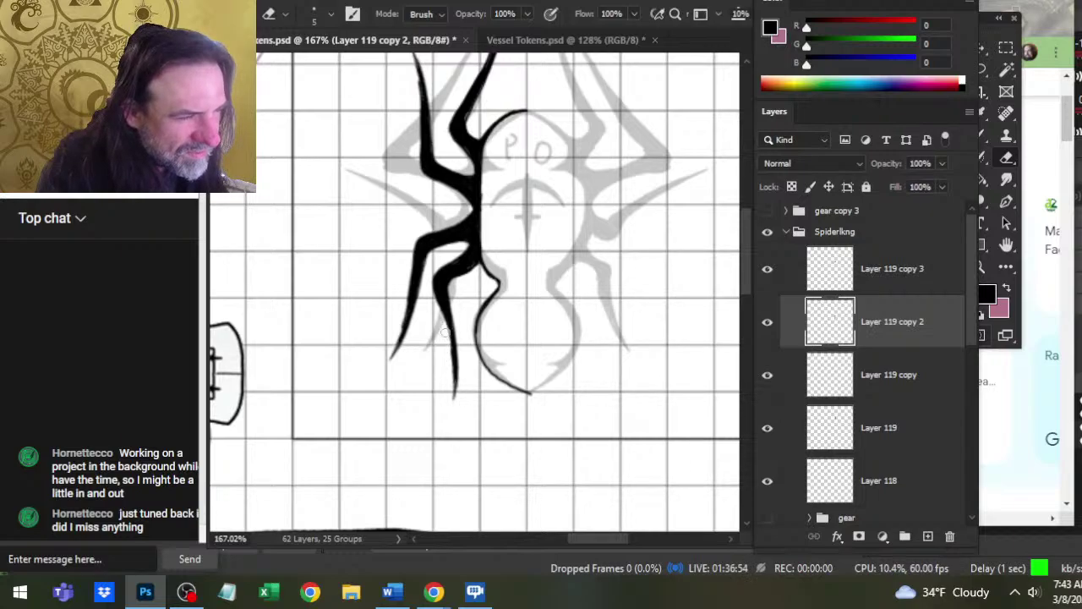
key(b)
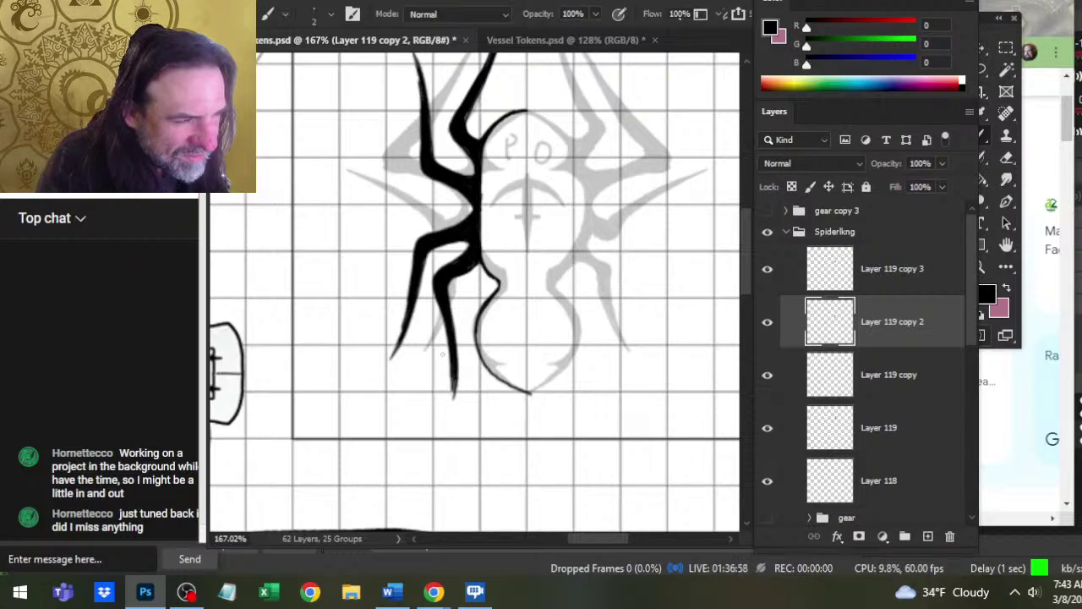
key(e)
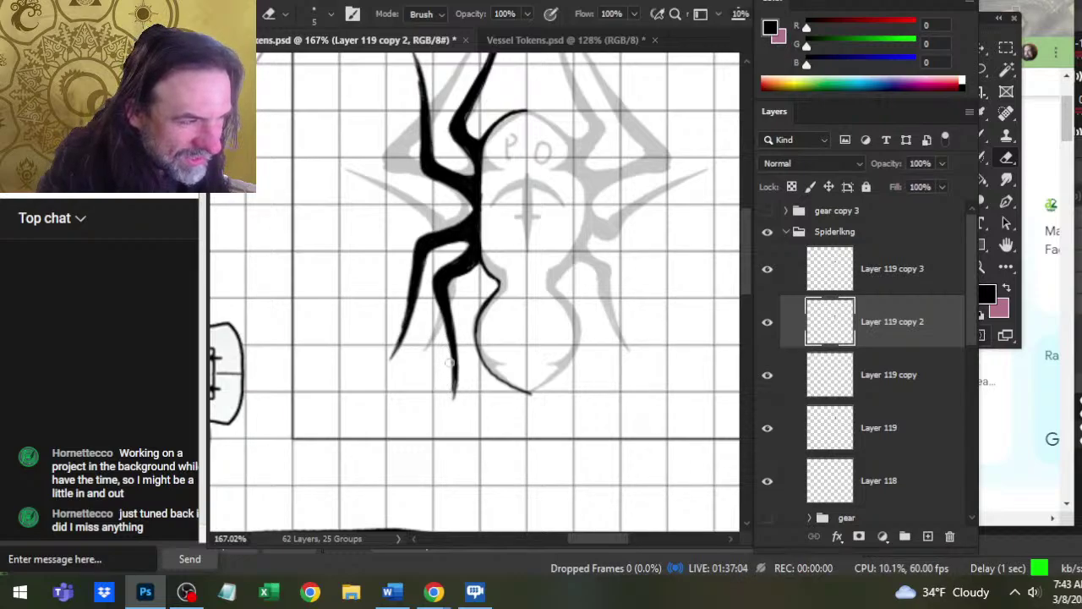
key(b)
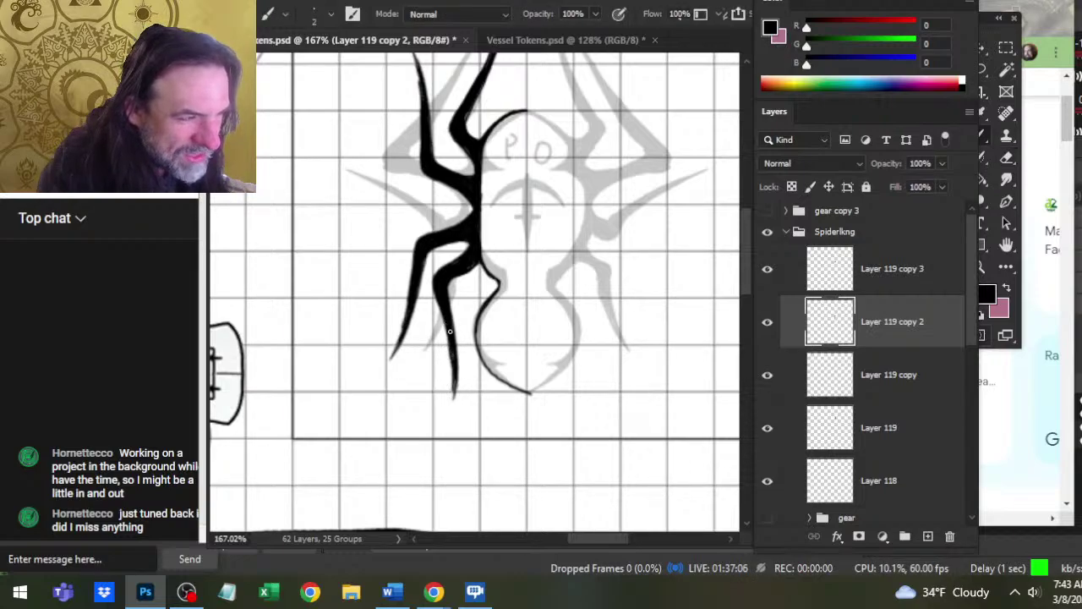
key(e)
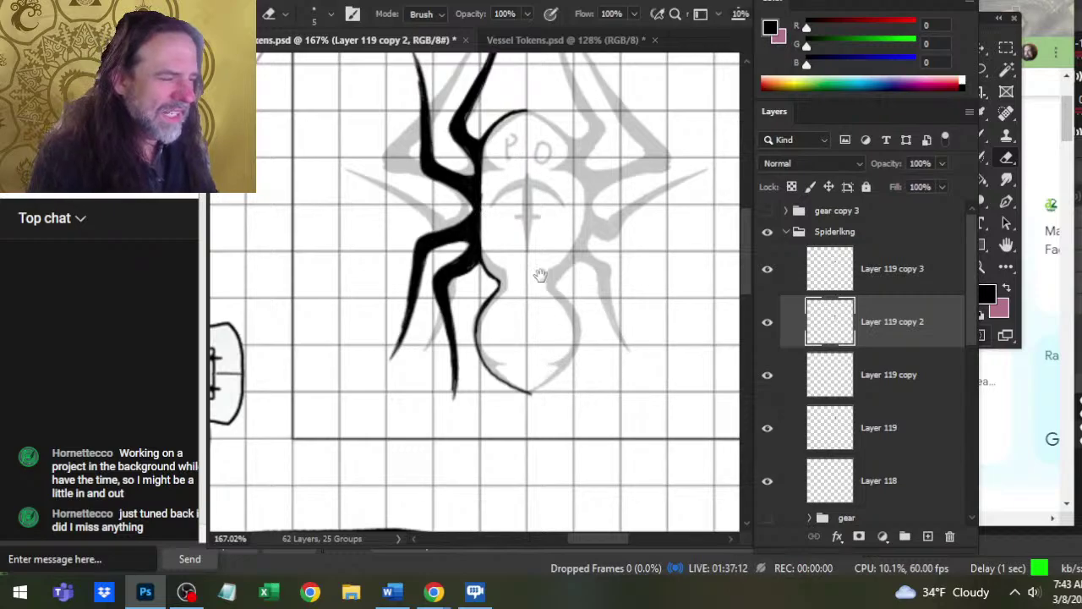
- Check the body outline's lower tip with the Eraser and make Layer 118 the active layer for it
drag(542, 383, 531, 479)
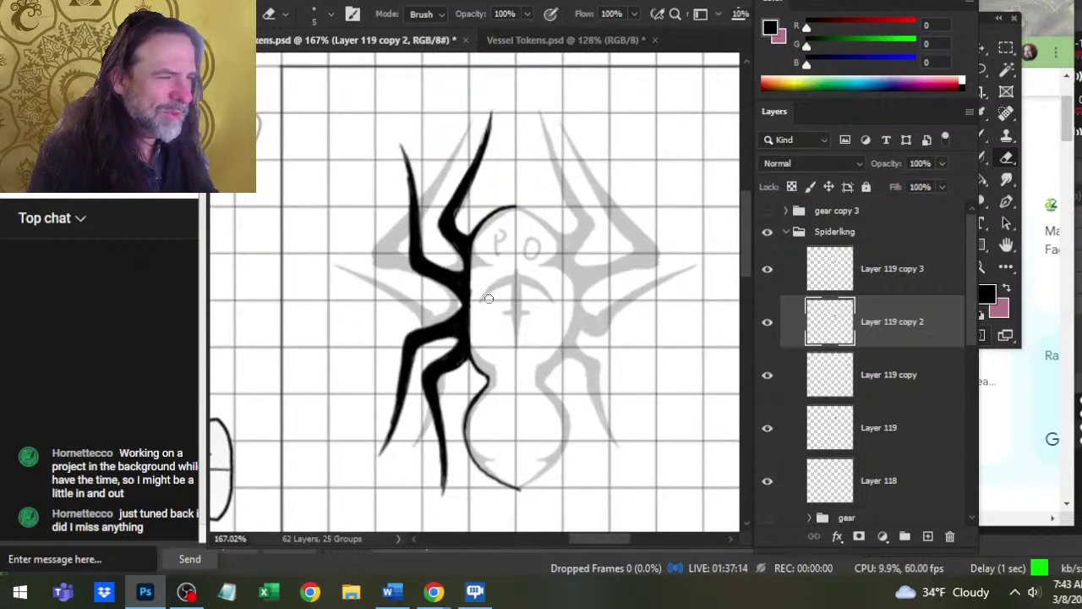
key(z)
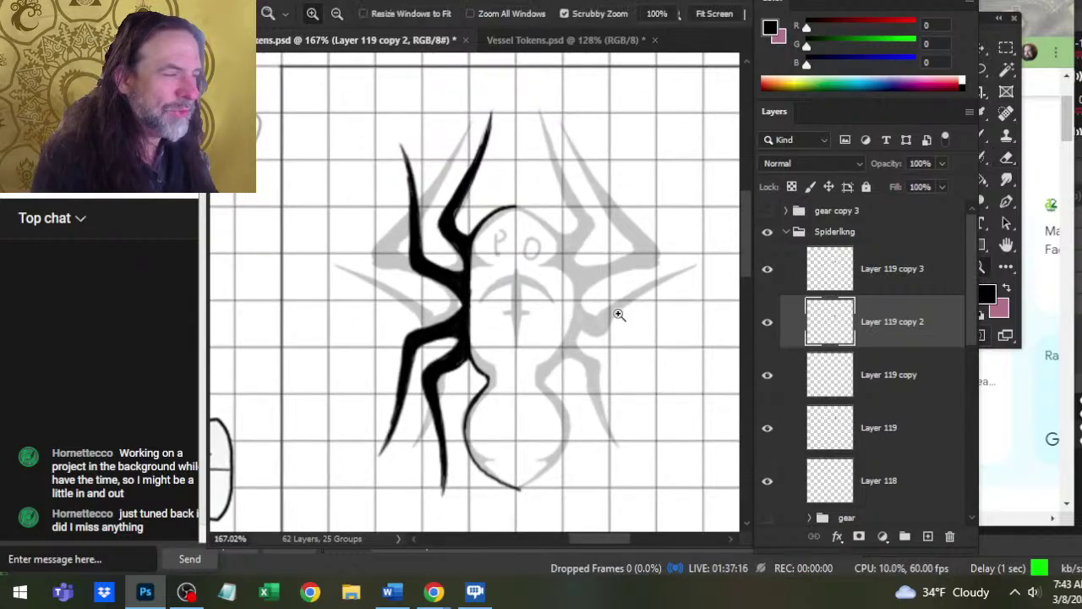
drag(618, 313, 553, 314)
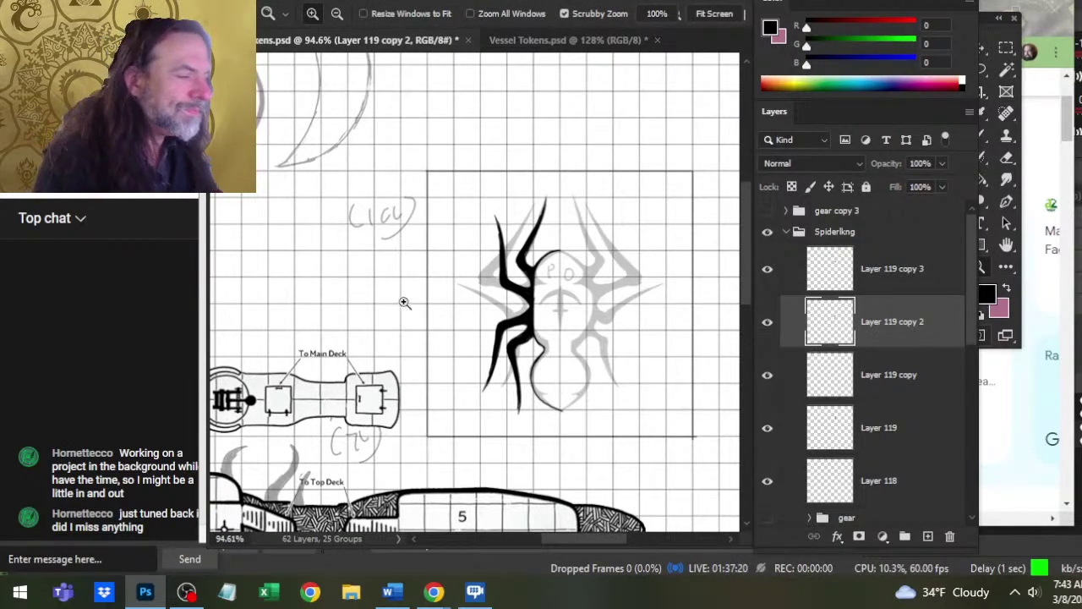
drag(531, 359, 562, 357)
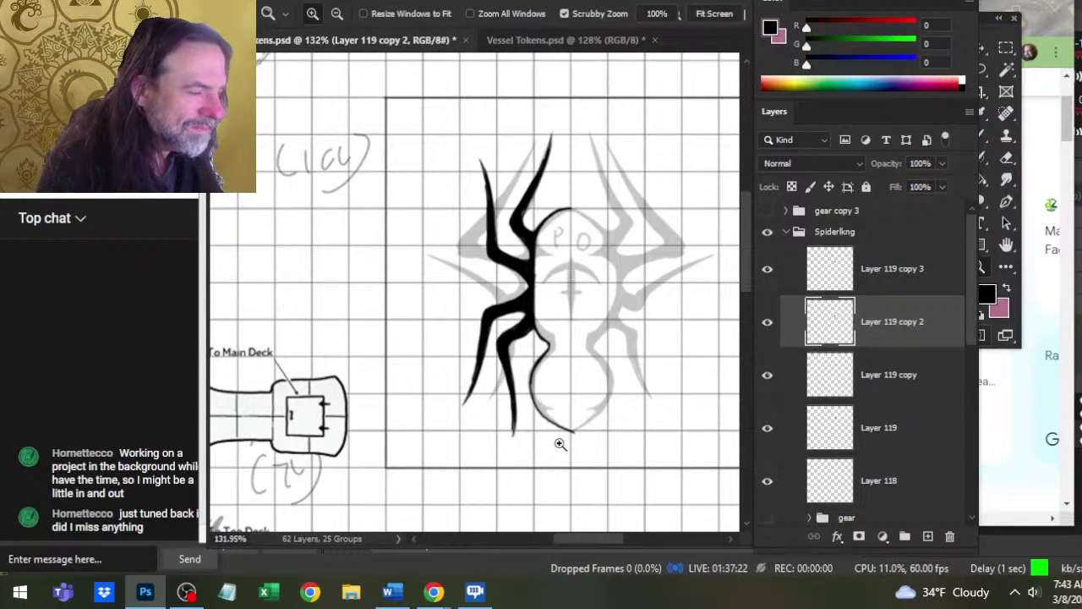
drag(587, 440, 635, 451)
key(e)
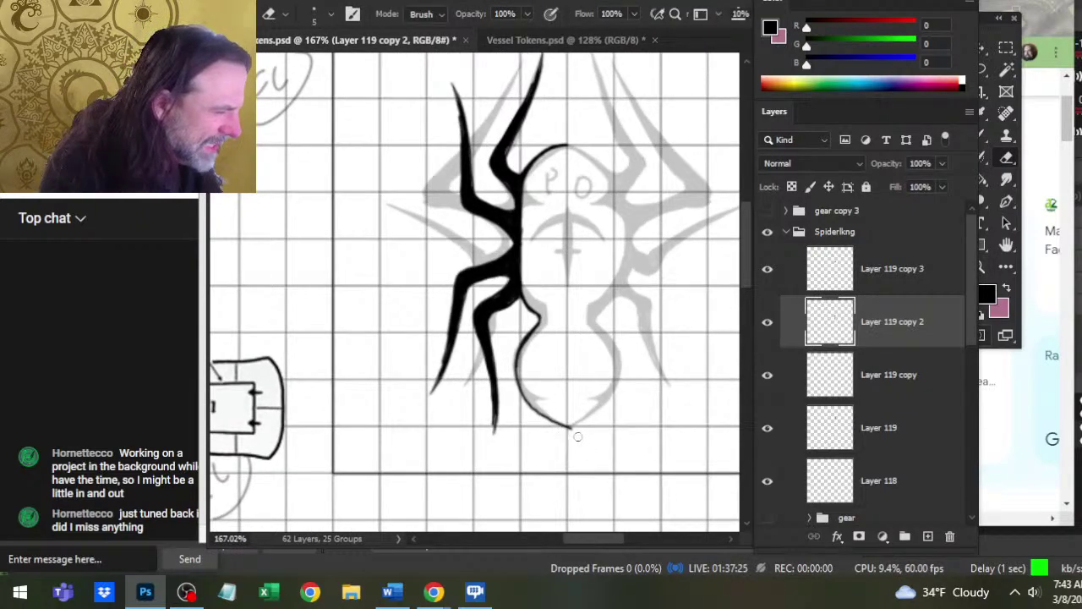
click(783, 282)
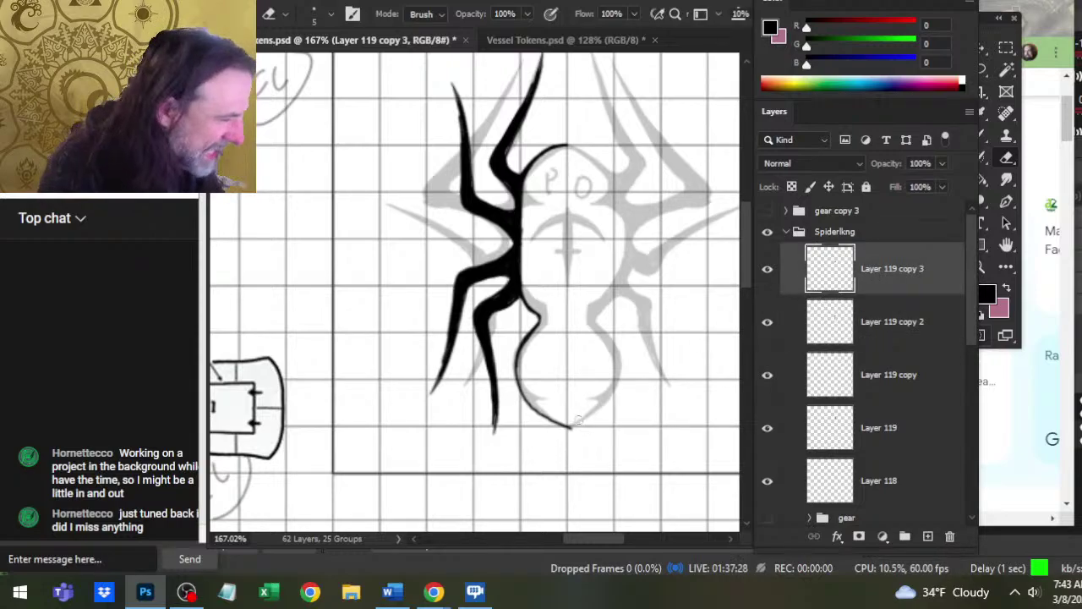
click(879, 477)
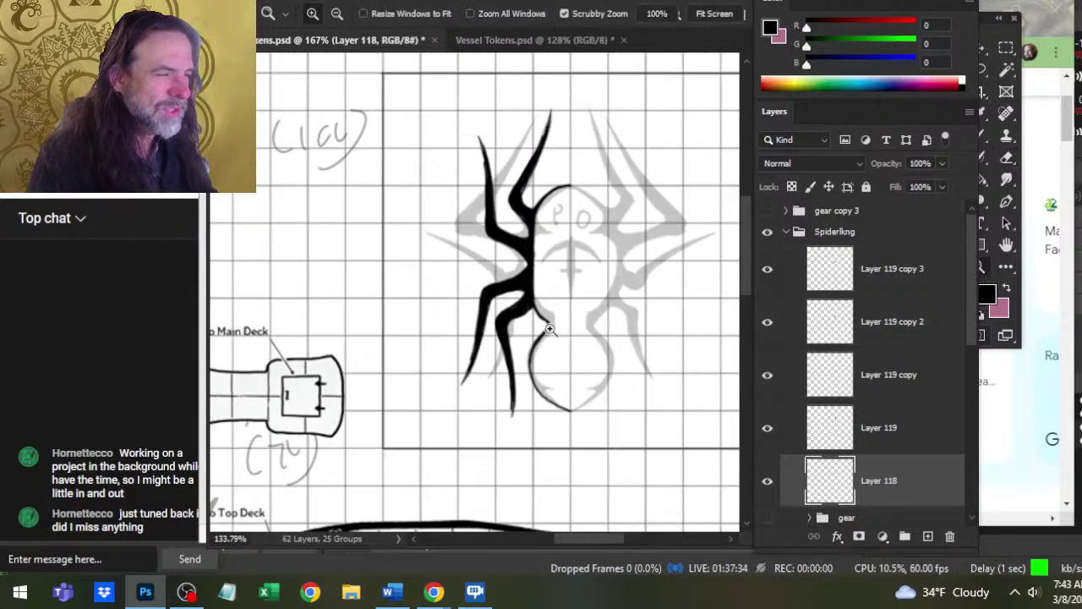
- Toggle the visibility of Layer 119 and its three copies to check which leg each layer holds
key(z)
alt+click(592, 355)
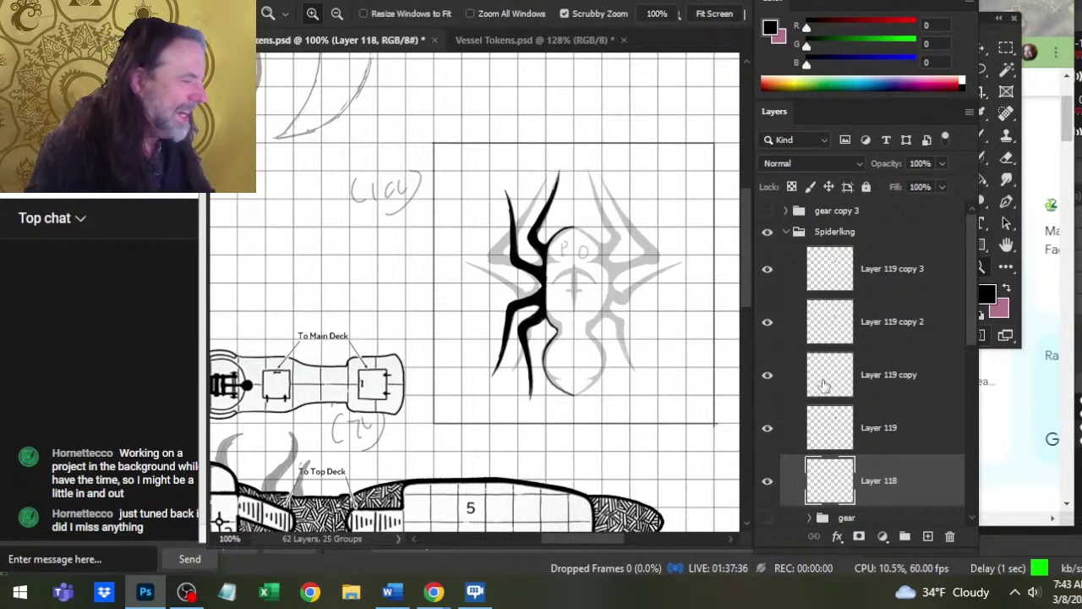
click(768, 376)
click(771, 381)
click(771, 381)
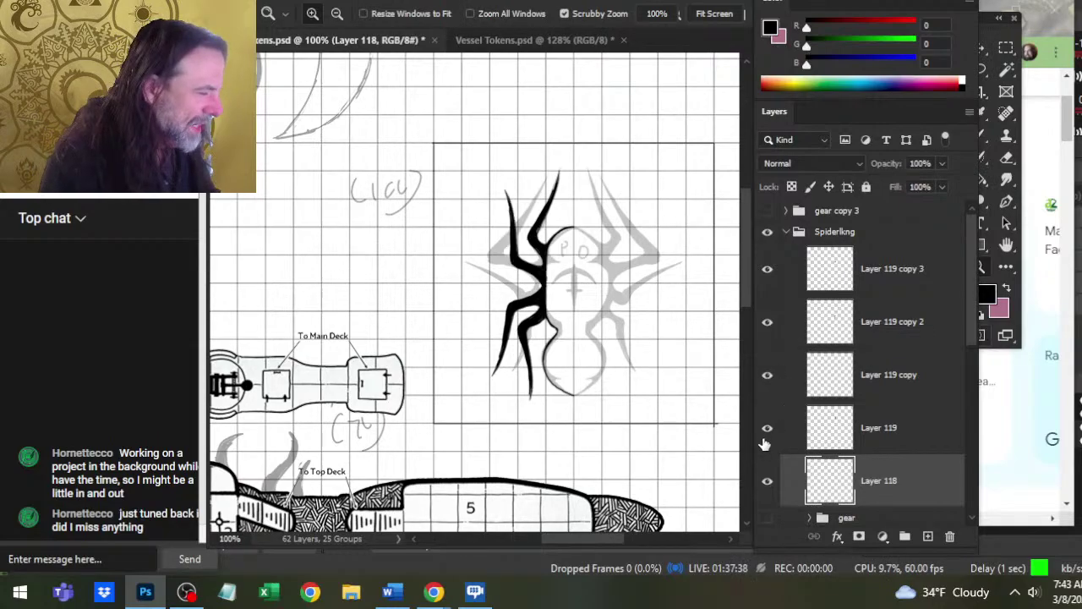
click(765, 440)
click(765, 440)
click(770, 325)
click(769, 326)
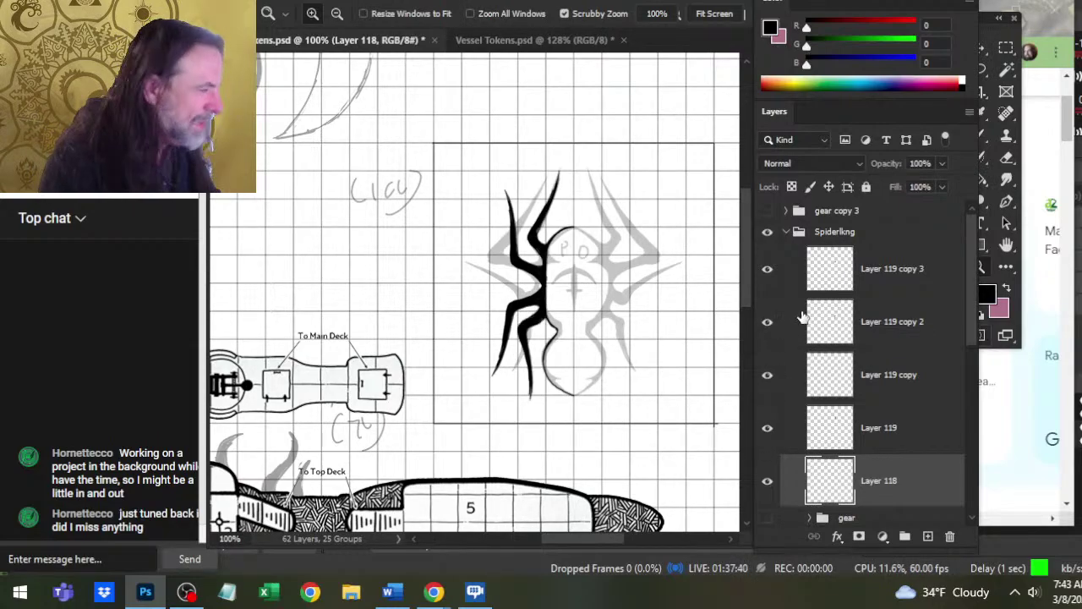
click(772, 274)
- Merge Layer 119, Layer 119 copy, Layer 119 copy 2 and Layer 119 copy 3 into one layer, leaving Layer 118 separate
click(880, 279)
key(v)
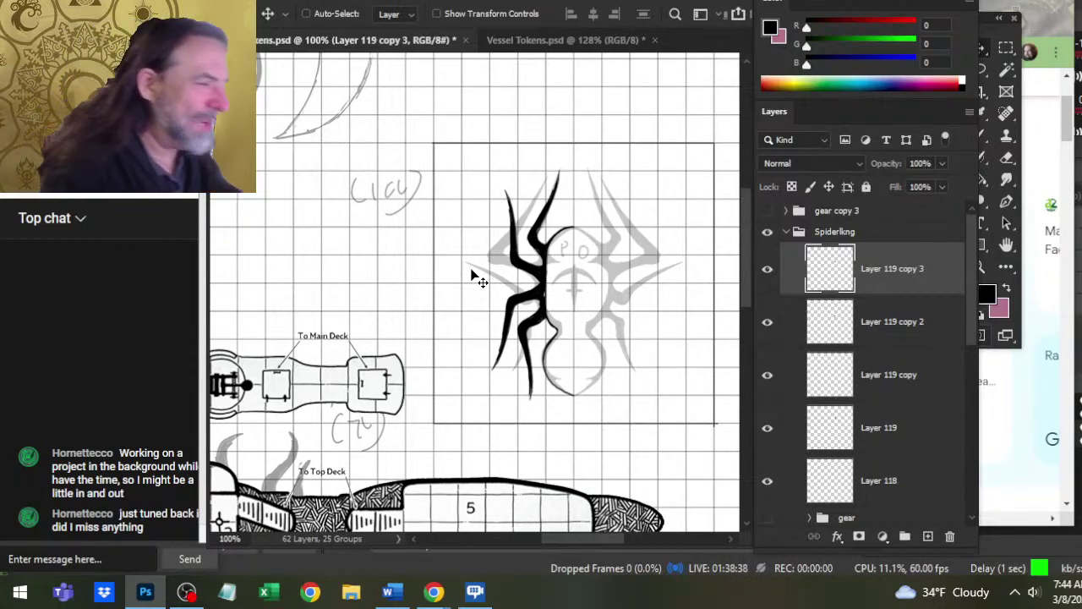
key(z)
drag(535, 271, 660, 292)
key(b)
drag(566, 357, 567, 329)
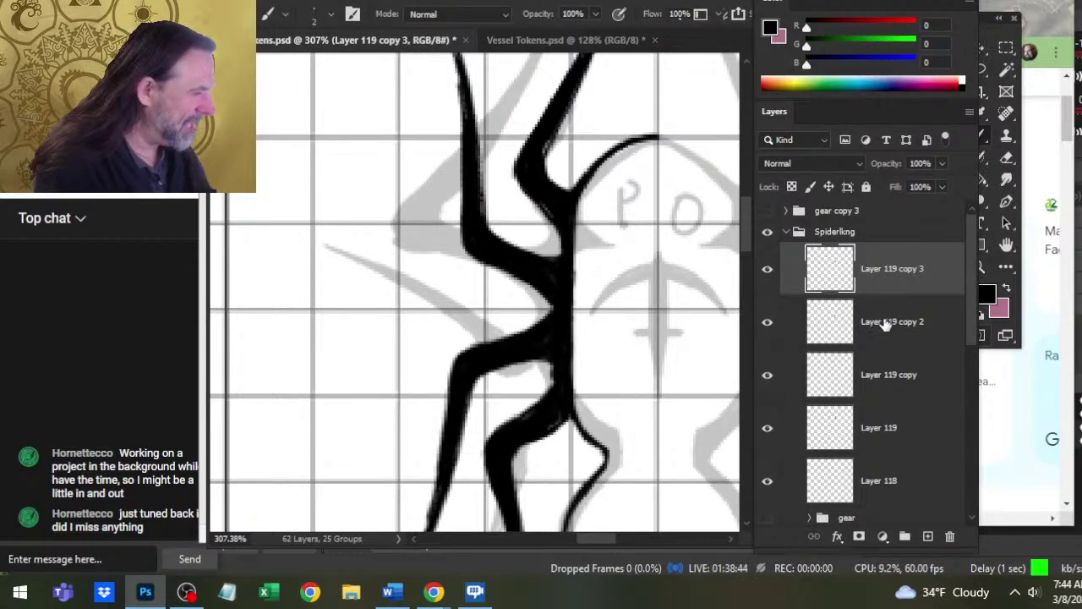
click(763, 482)
click(765, 482)
shift+click(900, 430)
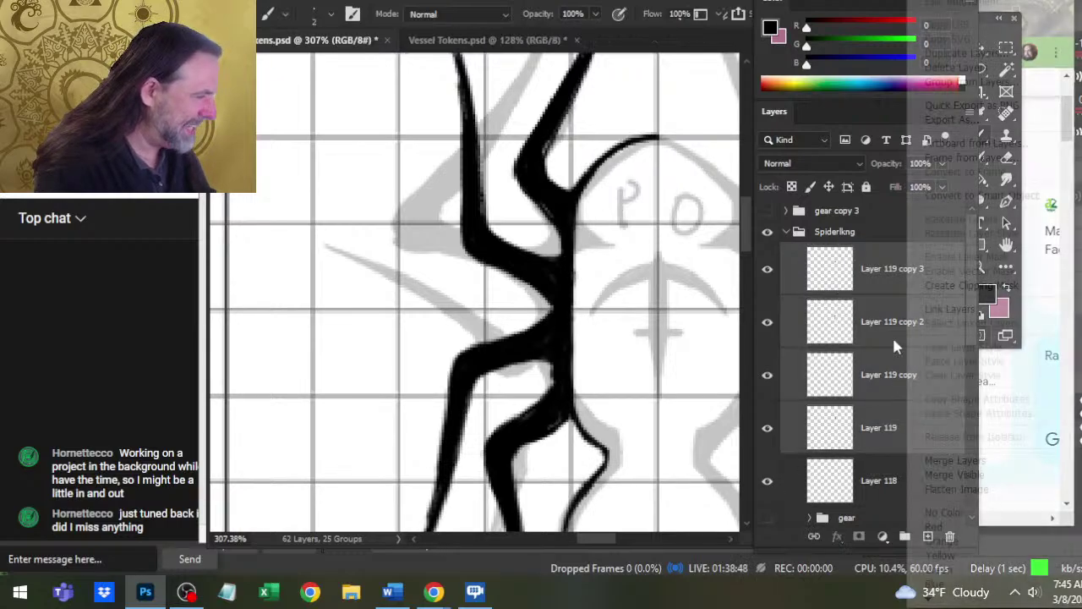
right_click(892, 335)
click(948, 459)
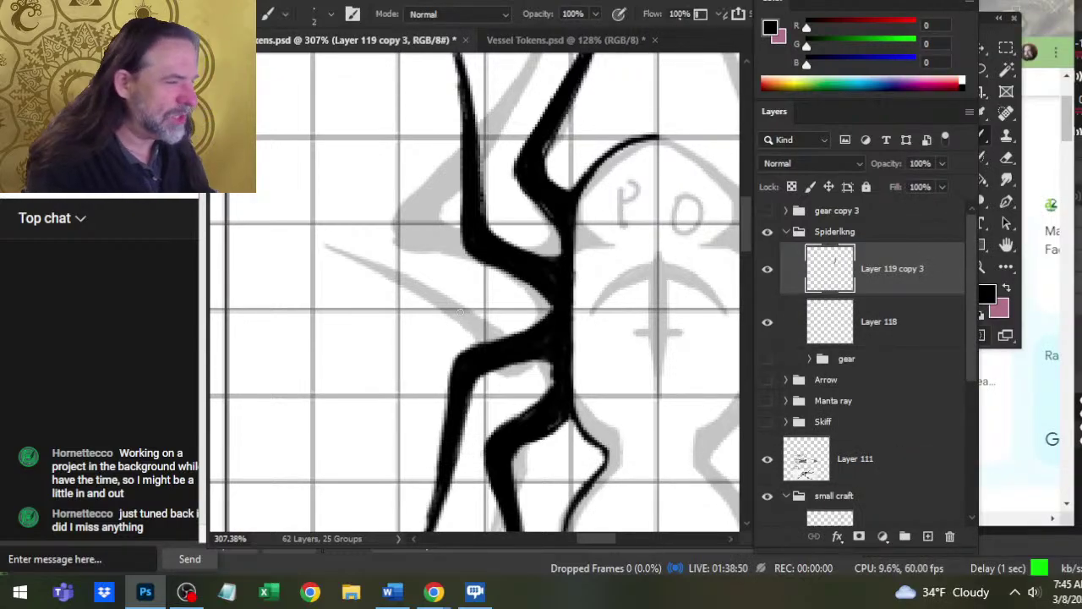
- On the merged leg layer, round the notch between the two rear legs and fill the inner rear leg's junction with the lower body
drag(580, 374, 562, 344)
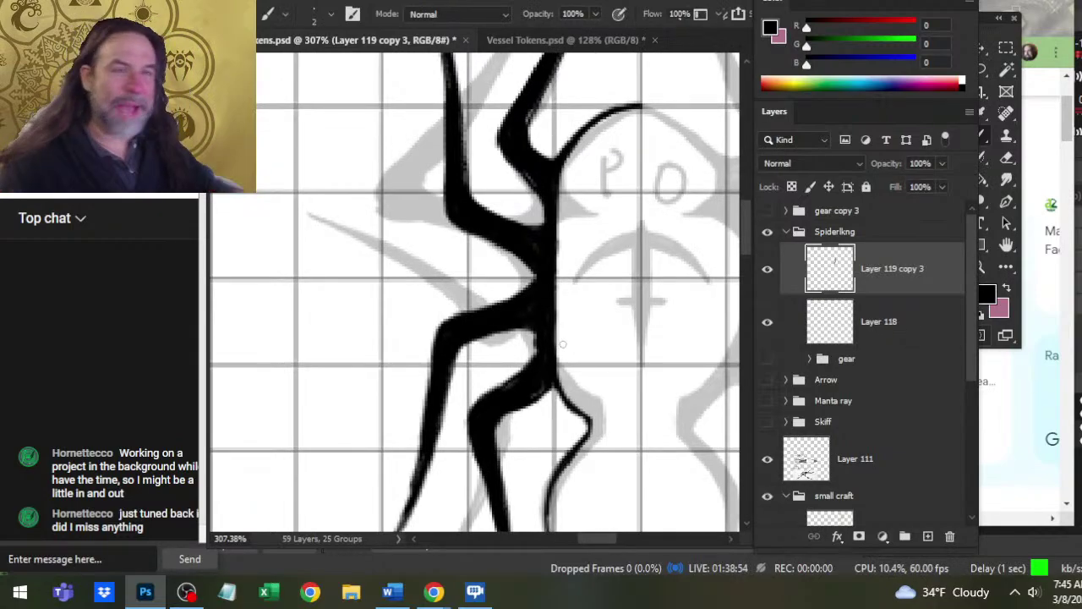
key(e)
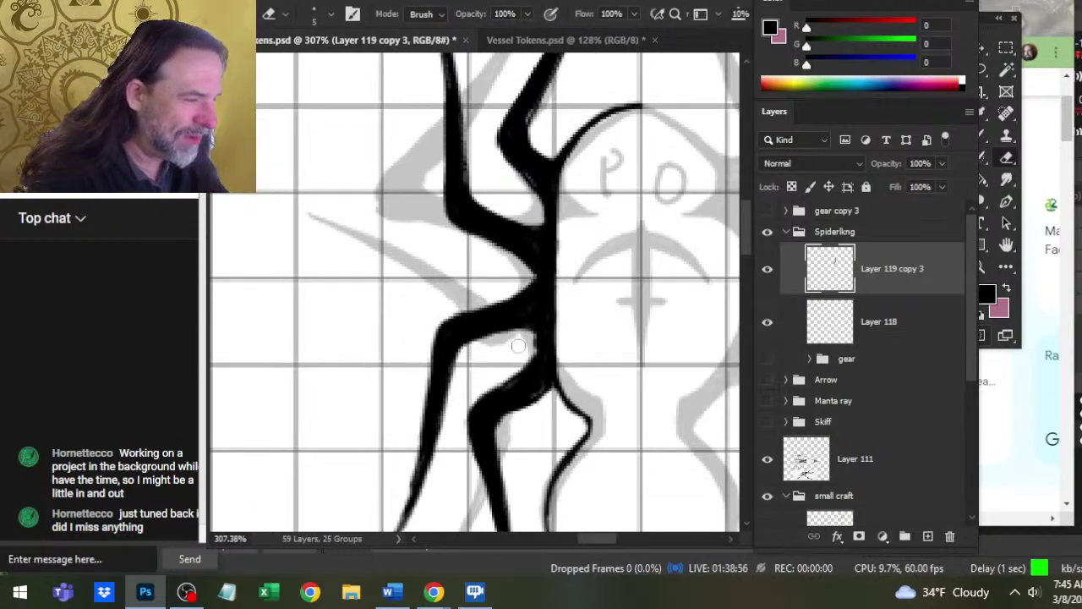
drag(522, 346, 525, 342)
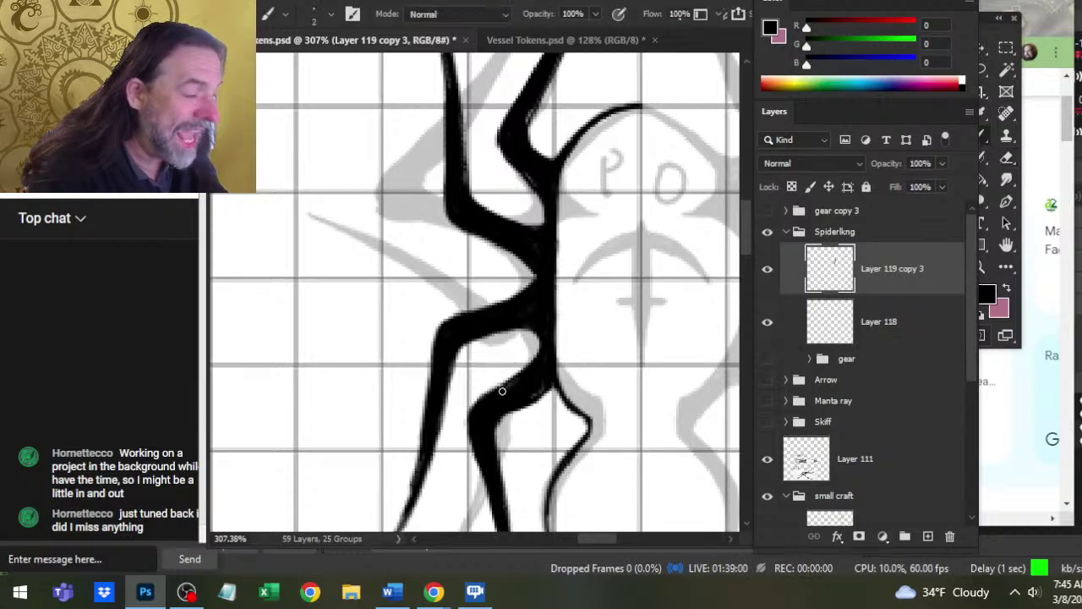
key(b)
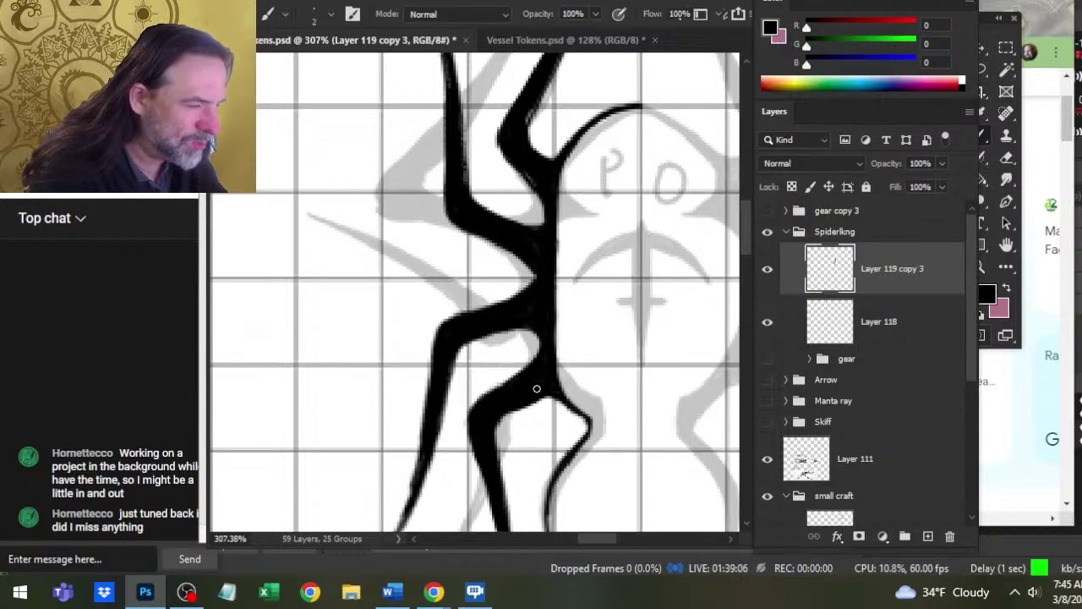
key(e)
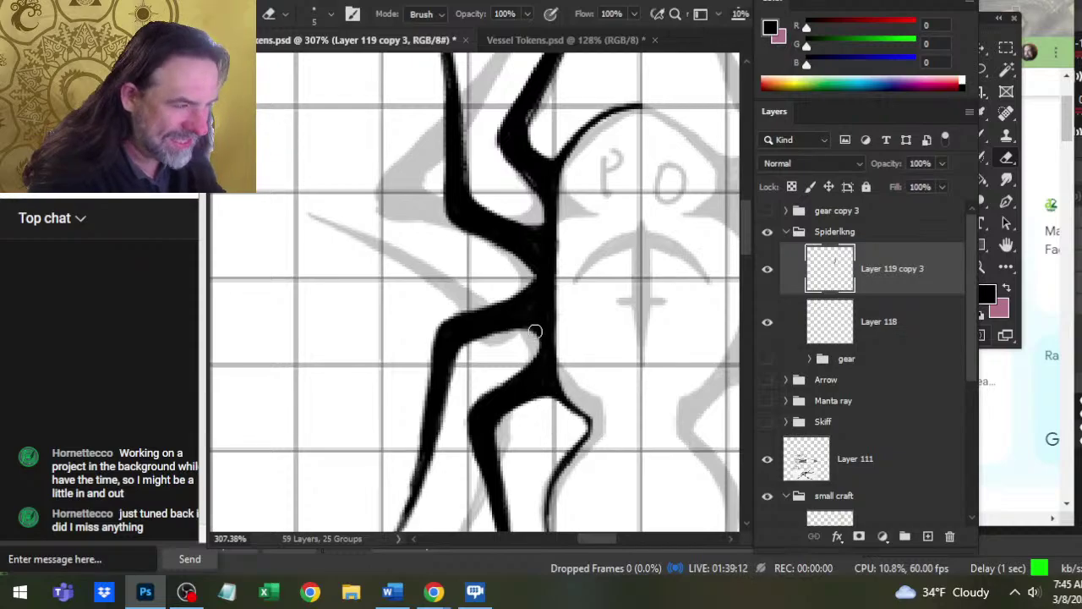
- Round the two notches along the body between the front legs and between the middle legs, using the Brush and Eraser
key(b)
key(e)
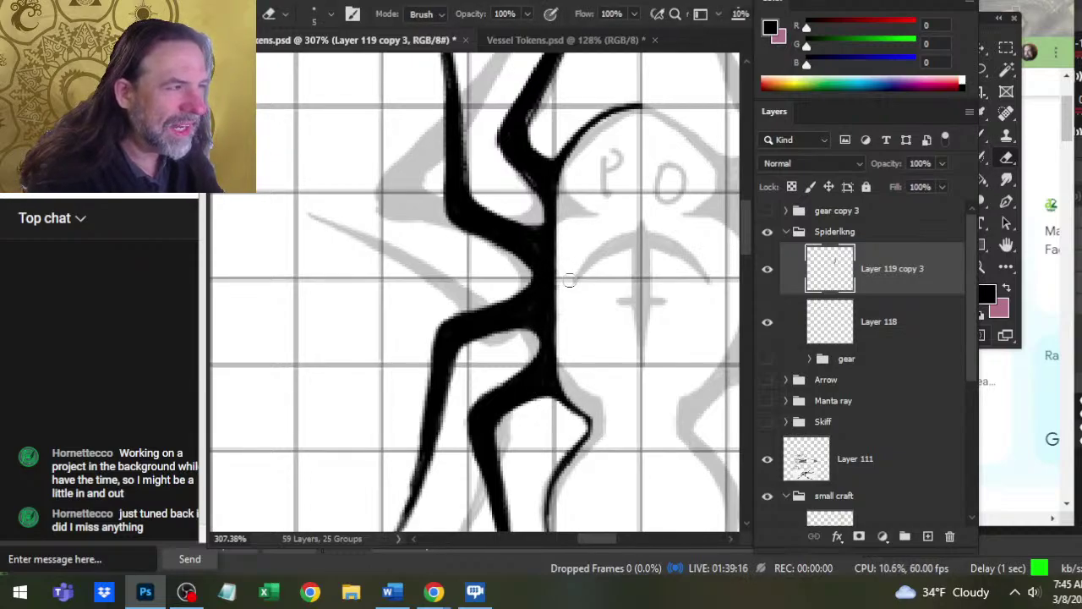
key(b)
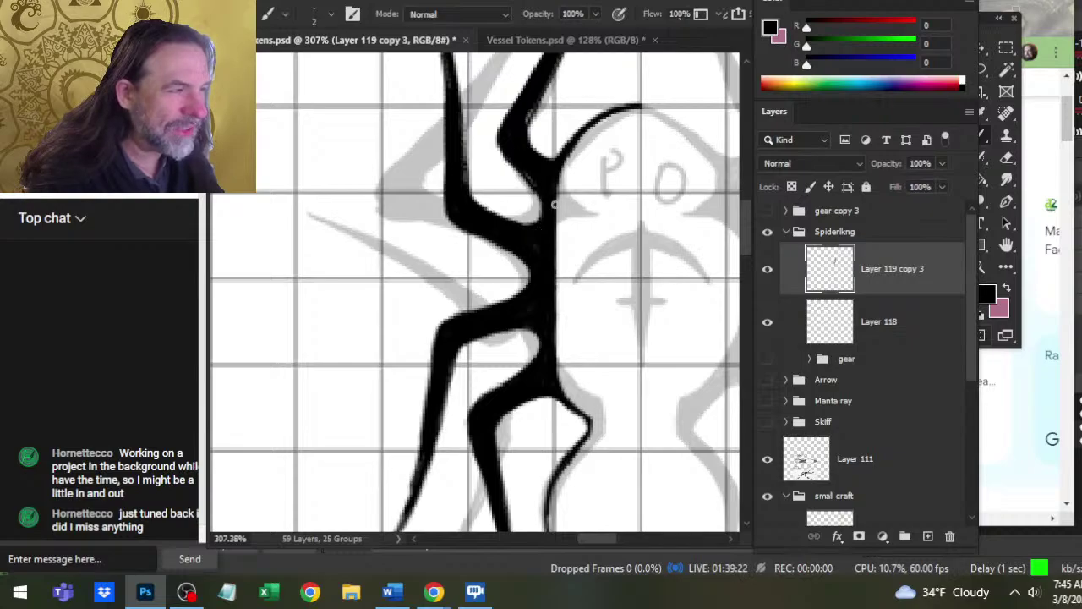
key(e)
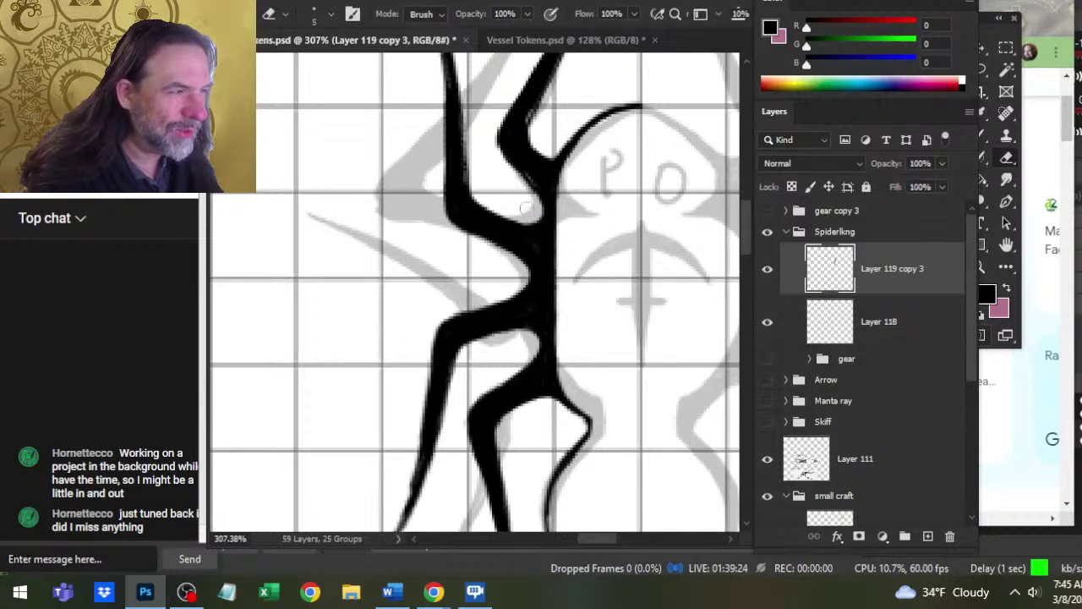
key(b)
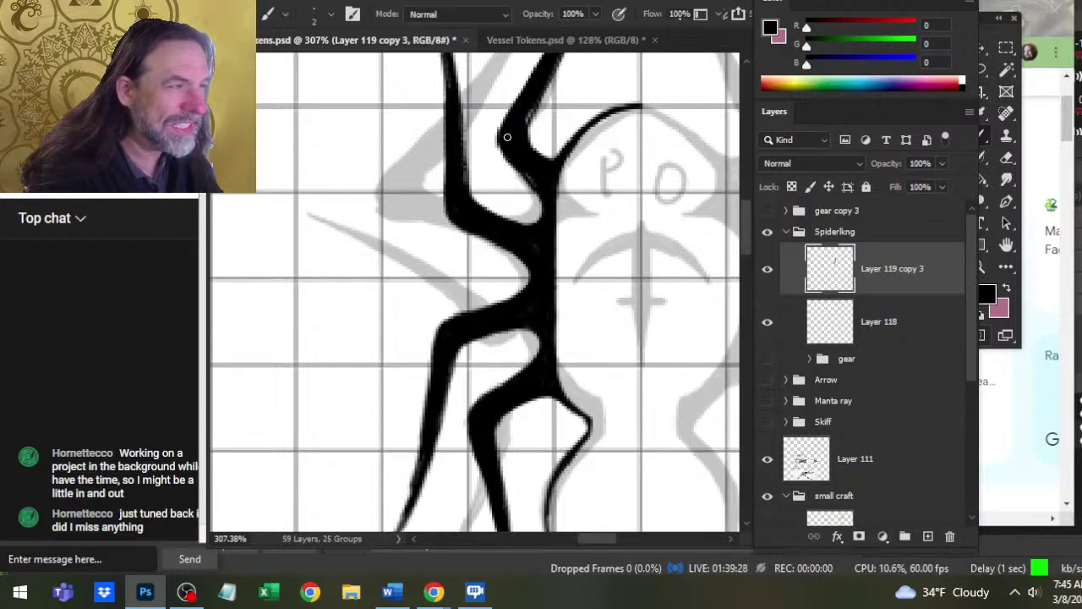
- Smooth the outer edge of the outer front leg's long upper segment with small Brush and Eraser touch-ups
drag(525, 156, 493, 256)
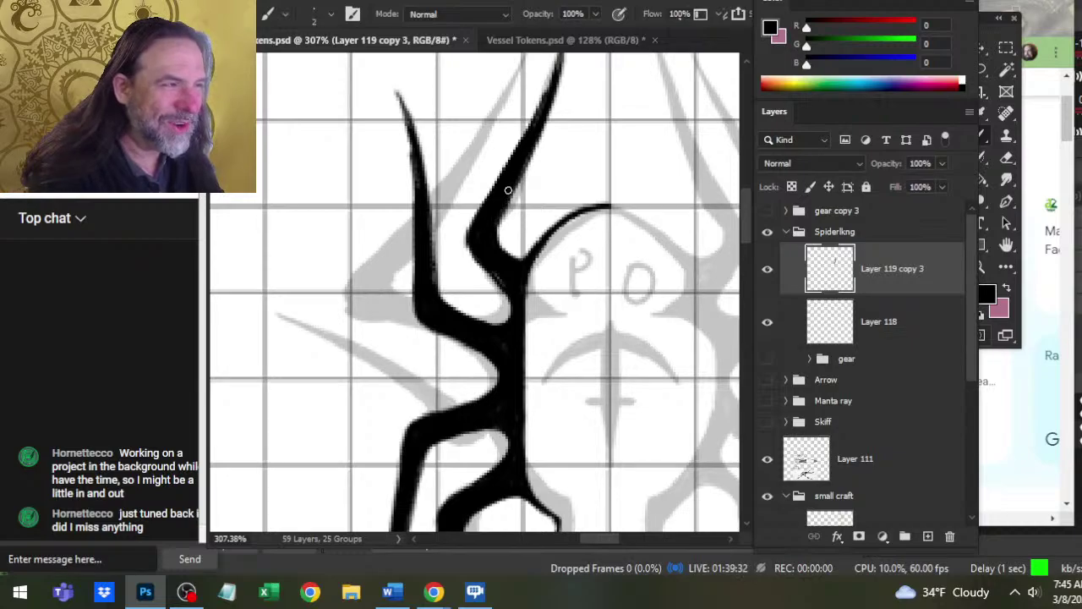
key(e)
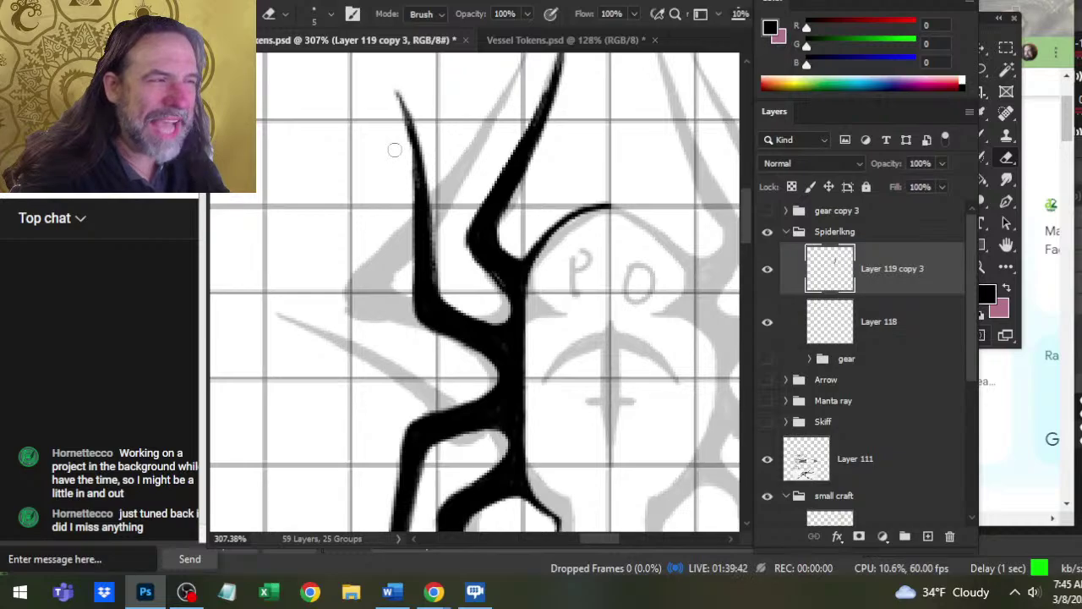
key(b)
drag(409, 132, 415, 188)
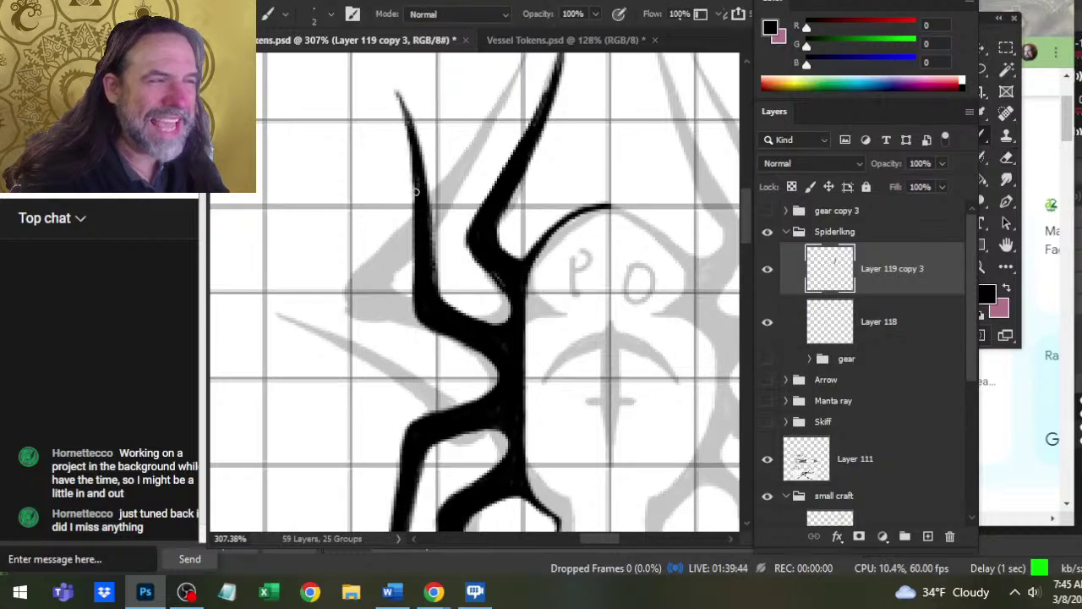
key(e)
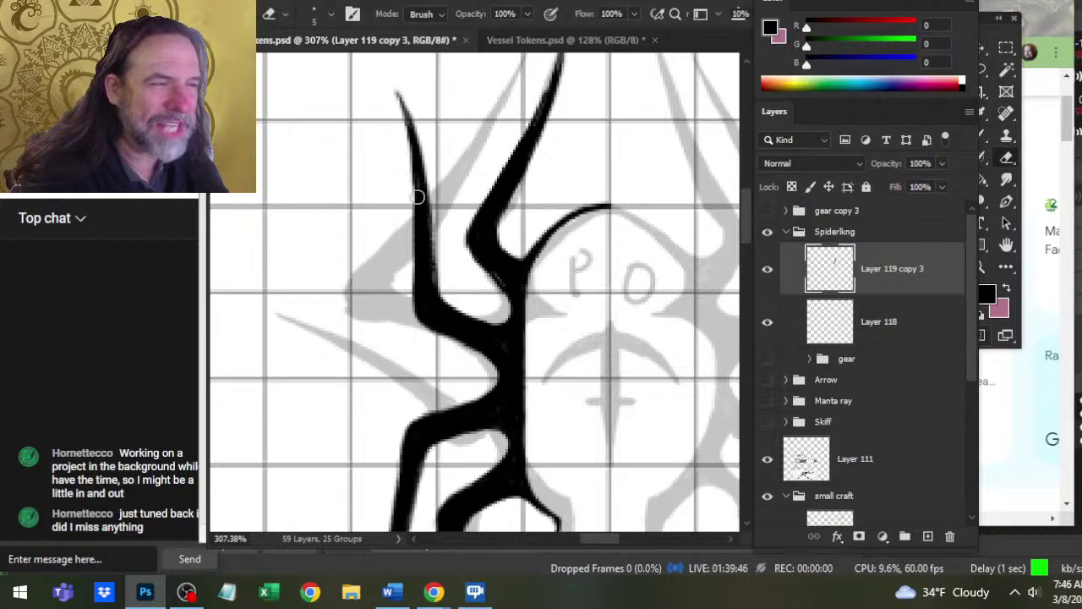
key(b)
mouse_move(419, 186)
mouse_down()
mouse_move(410, 235)
mouse_move(424, 226)
mouse_move(416, 188)
mouse_up()
key(e)
key(b)
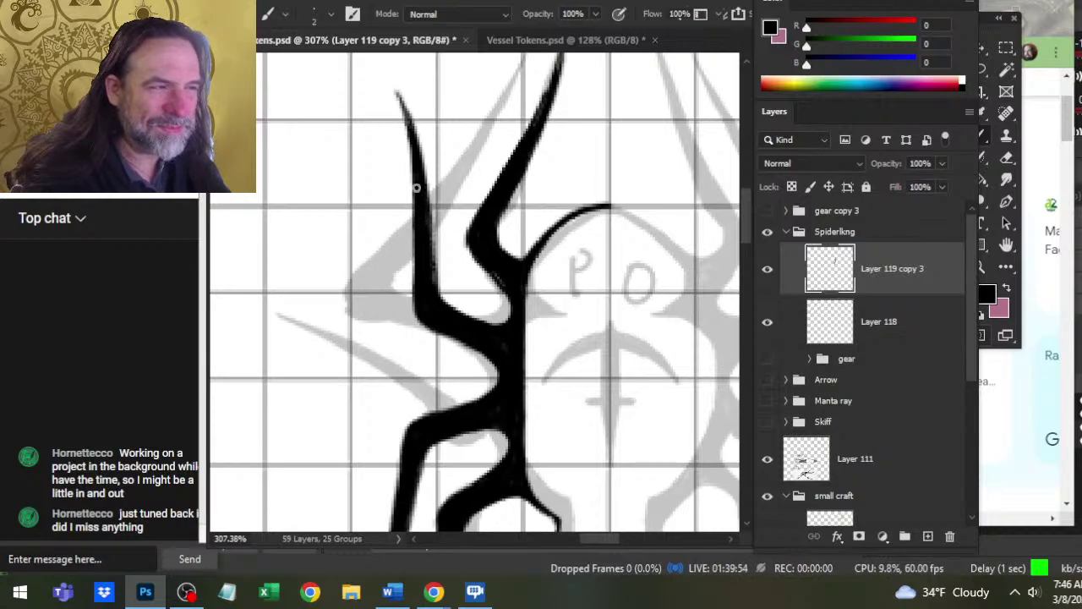
key(e)
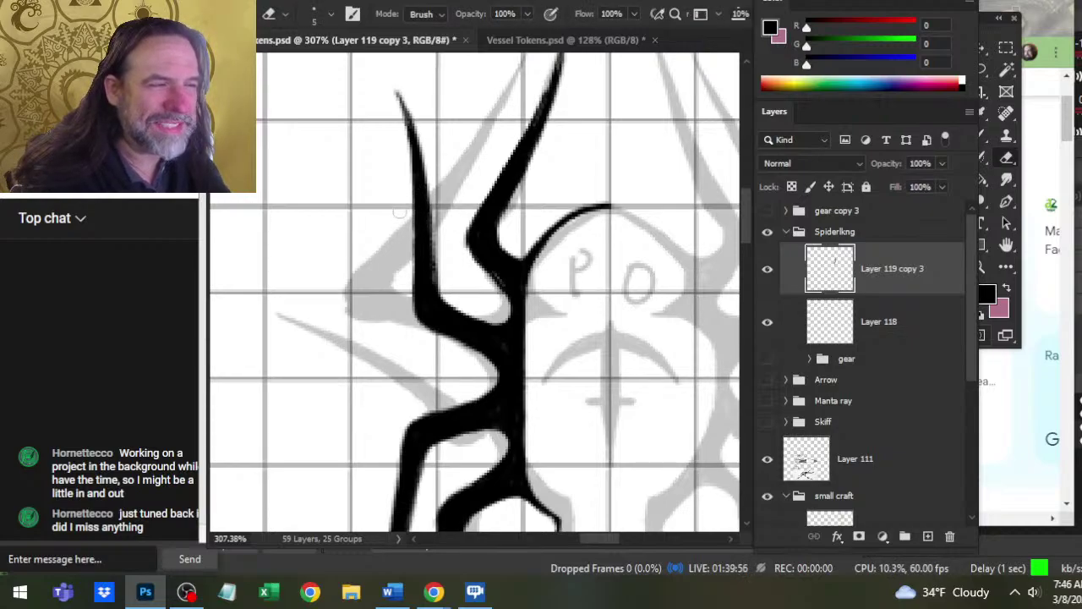
key(b)
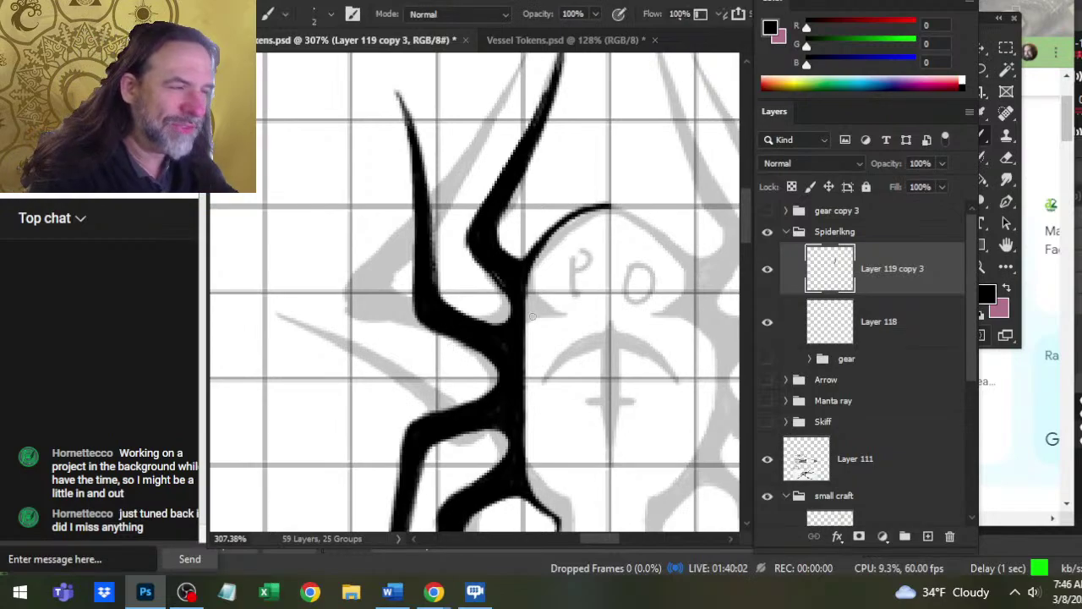
- Trim the outer side of the inner front leg's knee and refine the edges and taper of its pointed tip
key(e)
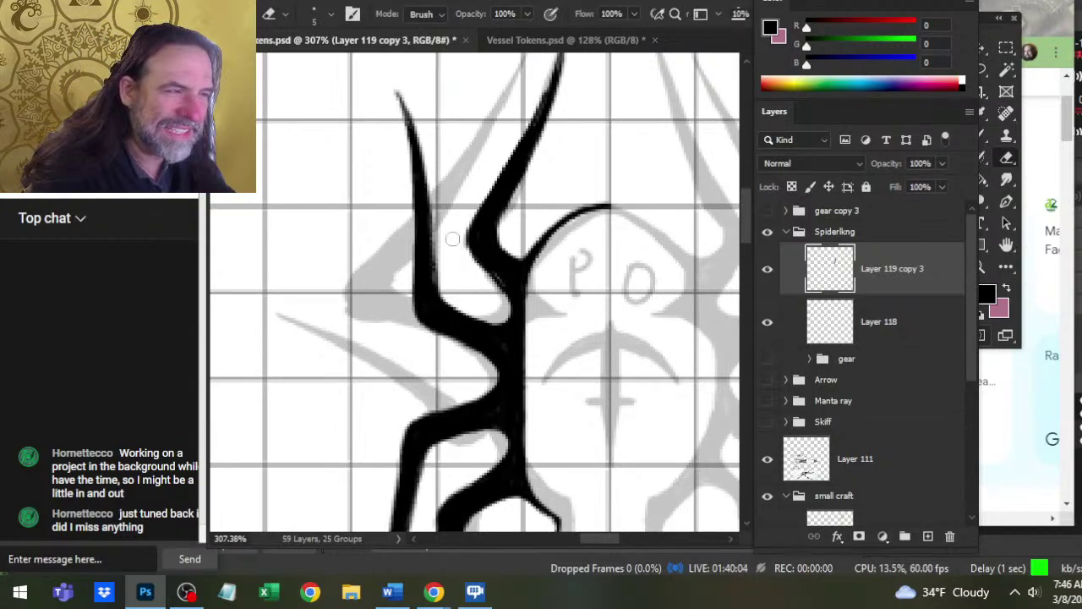
drag(452, 239, 473, 275)
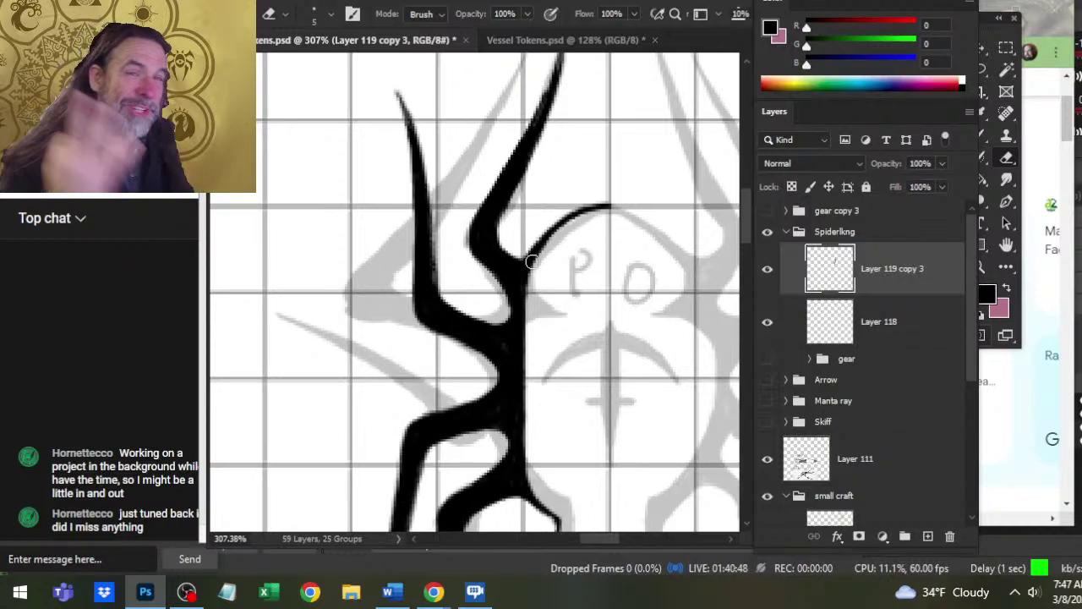
drag(611, 164, 586, 283)
key(b)
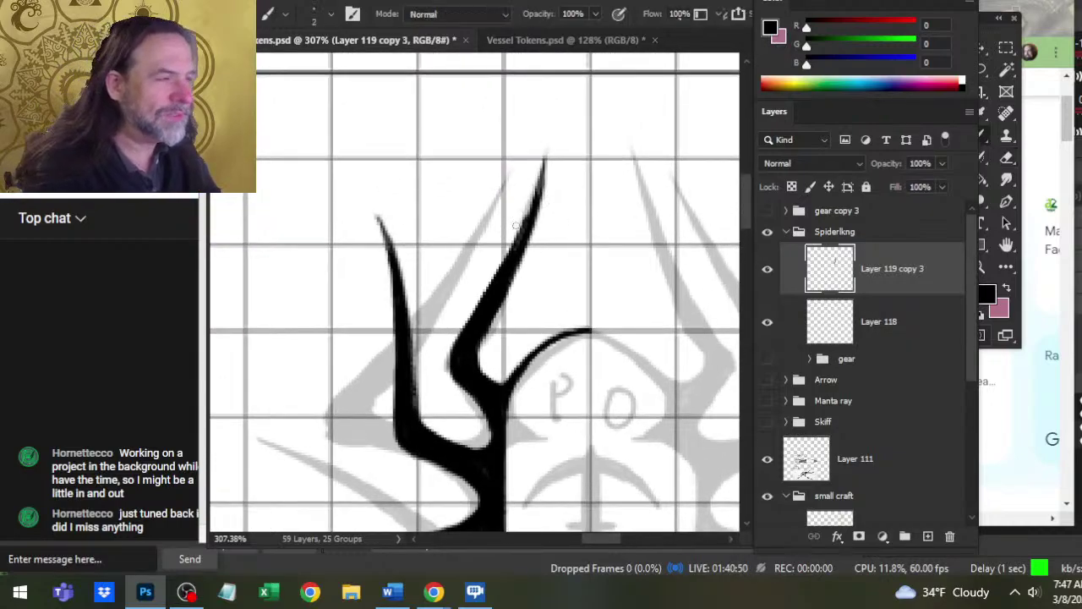
drag(540, 195, 522, 235)
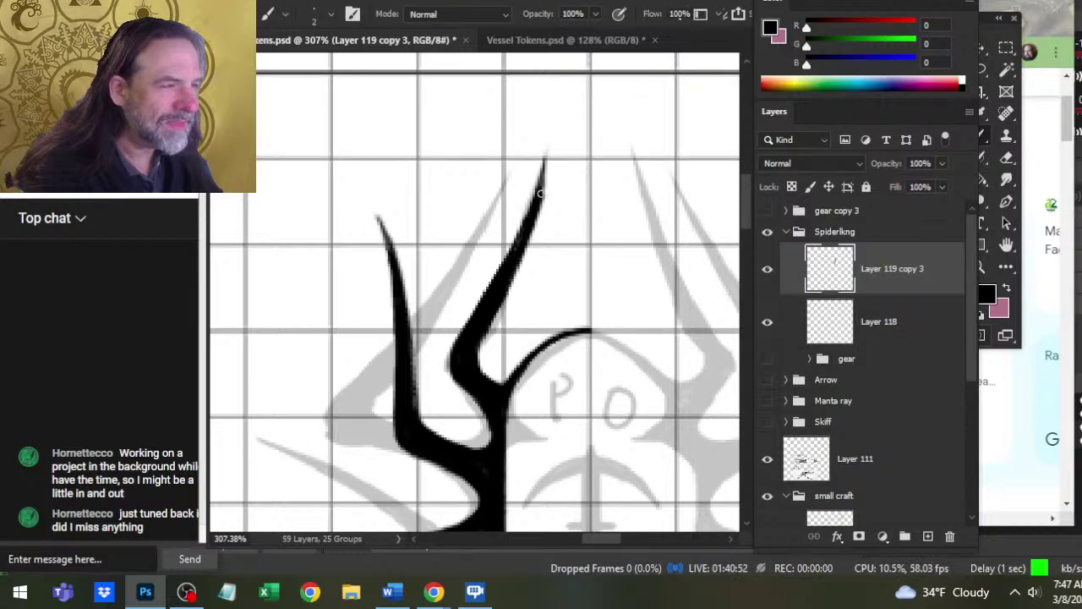
key(e)
drag(541, 194, 548, 219)
key(b)
mouse_move(542, 178)
mouse_down()
mouse_move(537, 208)
mouse_move(551, 184)
mouse_up()
key(e)
drag(547, 226, 554, 157)
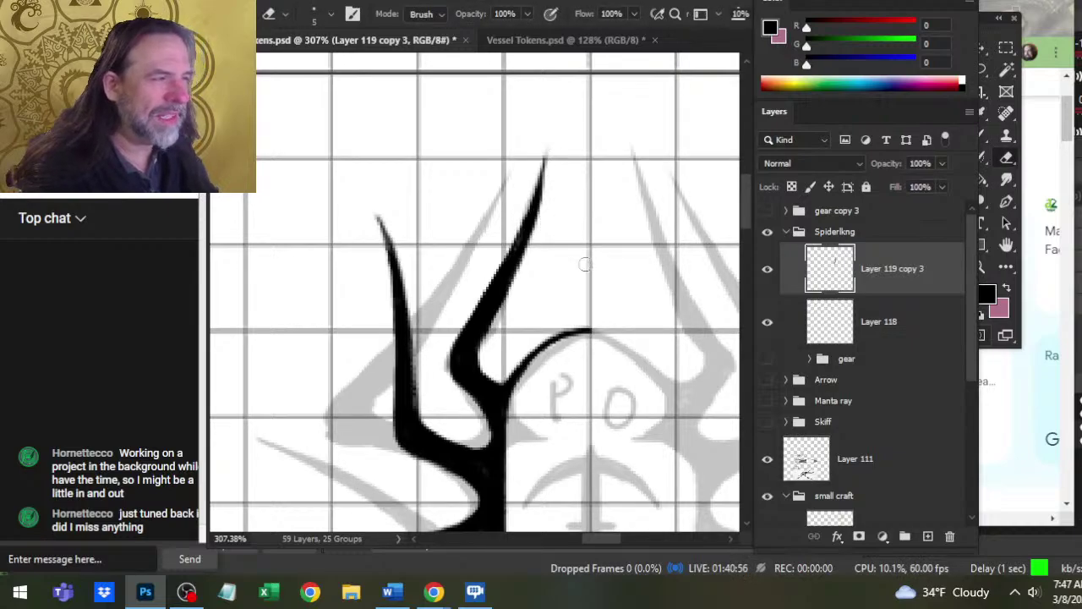
- Try to reshape the outer edge of the inner rear leg's lower end, and undo those strokes
scroll(575, 268, down, 3)
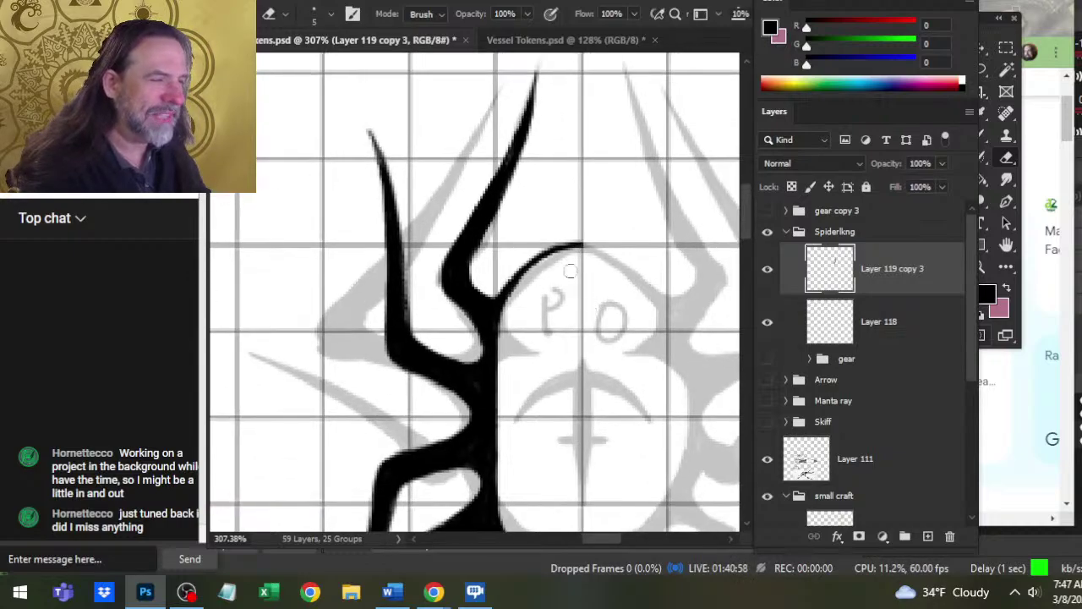
key(z)
alt+click(614, 338)
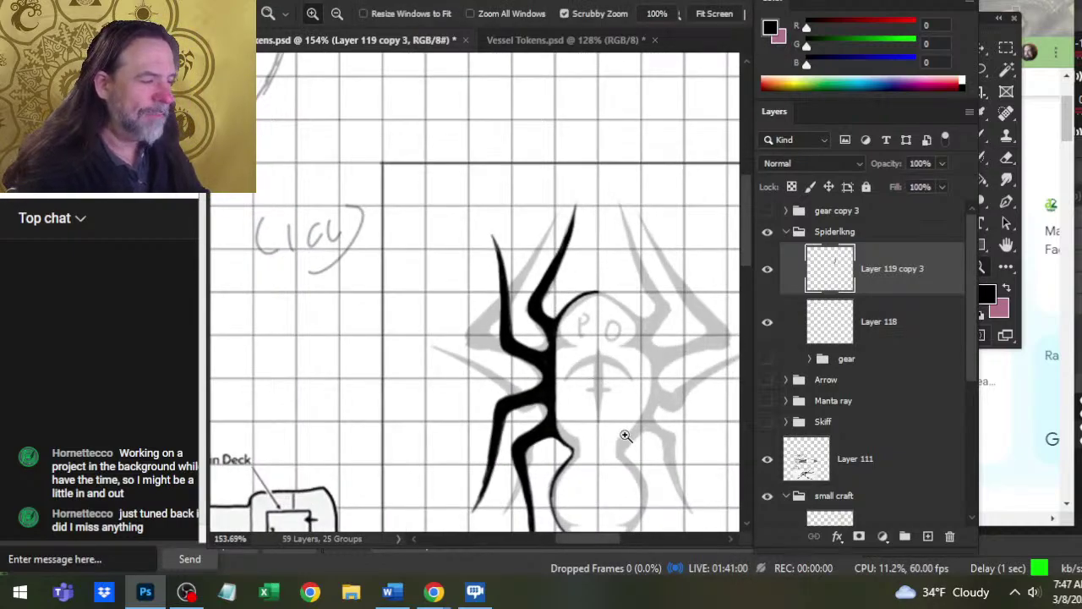
scroll(626, 436, down, 3)
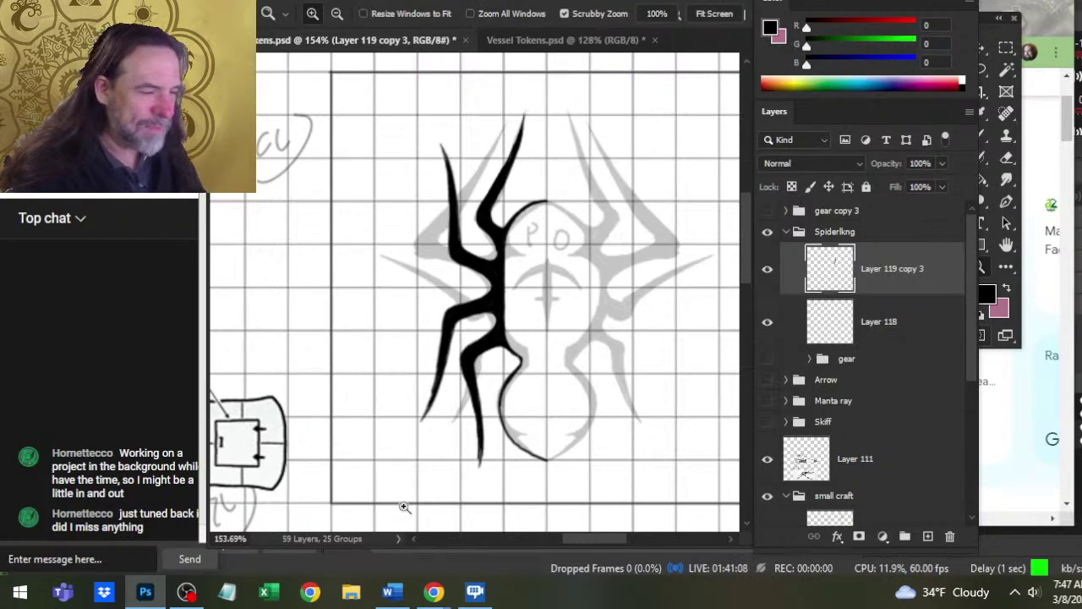
drag(487, 473, 531, 335)
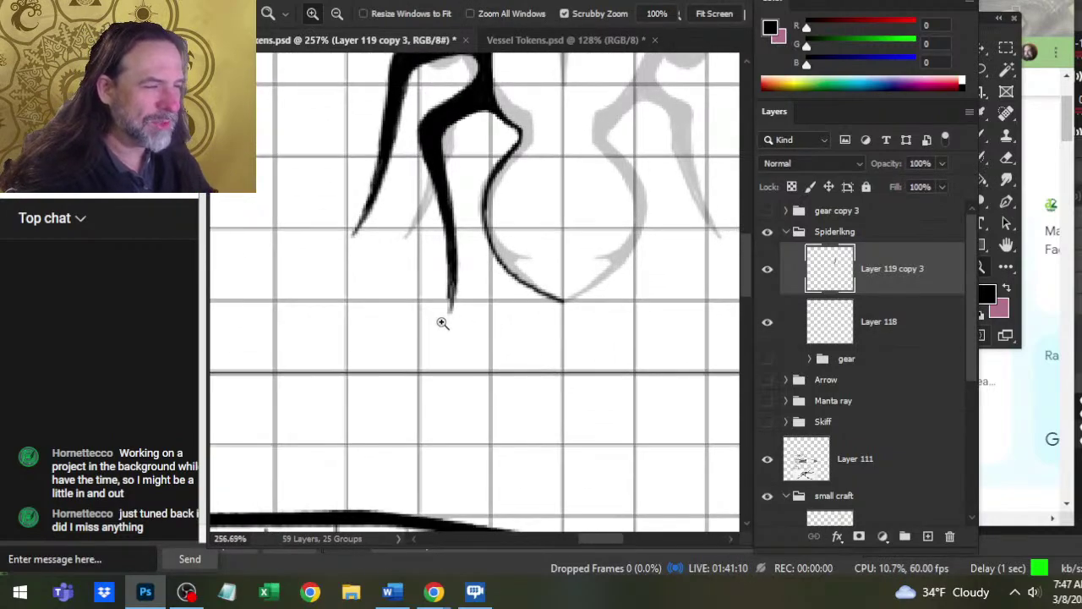
drag(442, 323, 451, 323)
key(e)
drag(443, 249, 448, 299)
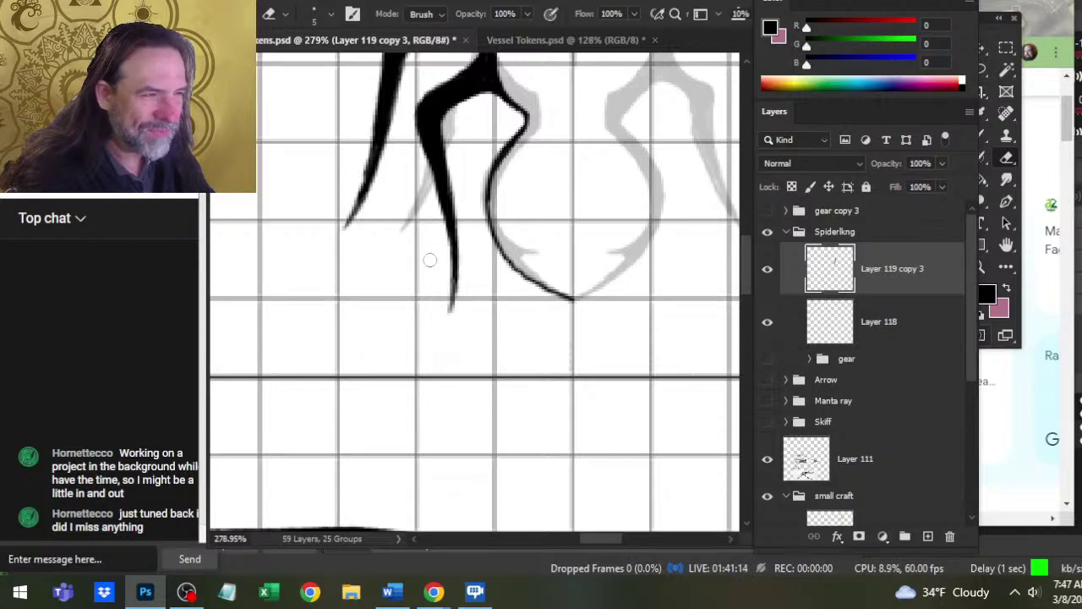
key(b)
drag(446, 215, 449, 259)
key(e)
key(ctrl+z)
key(ctrl+z)
key(ctrl+z)
key(ctrl+z)
key(ctrl+z)
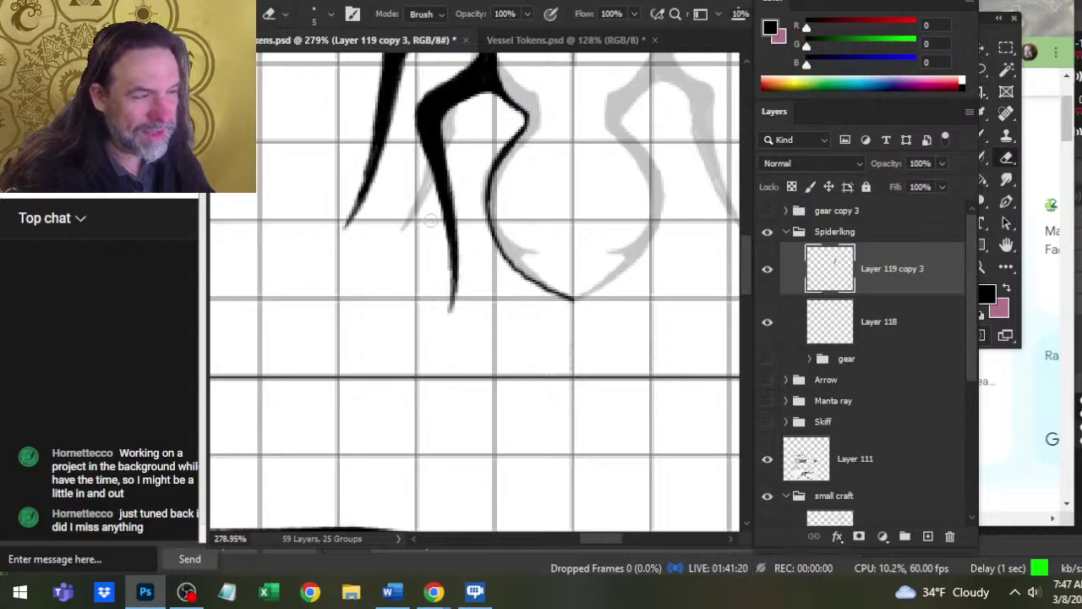
- Rework the inner rear leg's lower end so that its tip is shorter and tapers cleanly
key(b)
mouse_move(447, 213)
mouse_down()
mouse_move(452, 288)
mouse_move(448, 270)
mouse_up()
key(e)
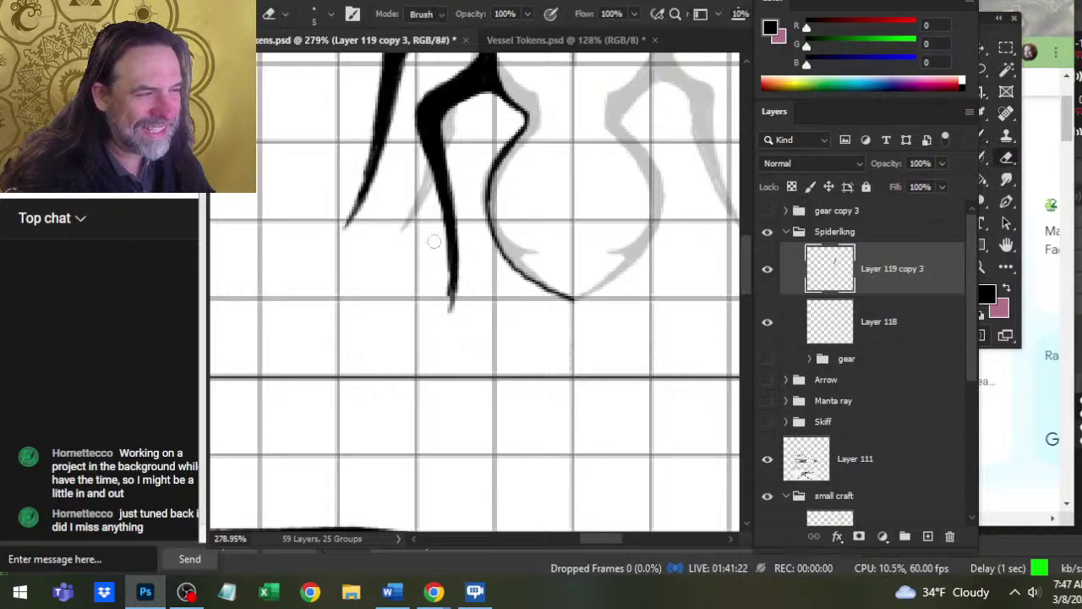
key(ctrl+z)
key(ctrl+z)
key(ctrl+z)
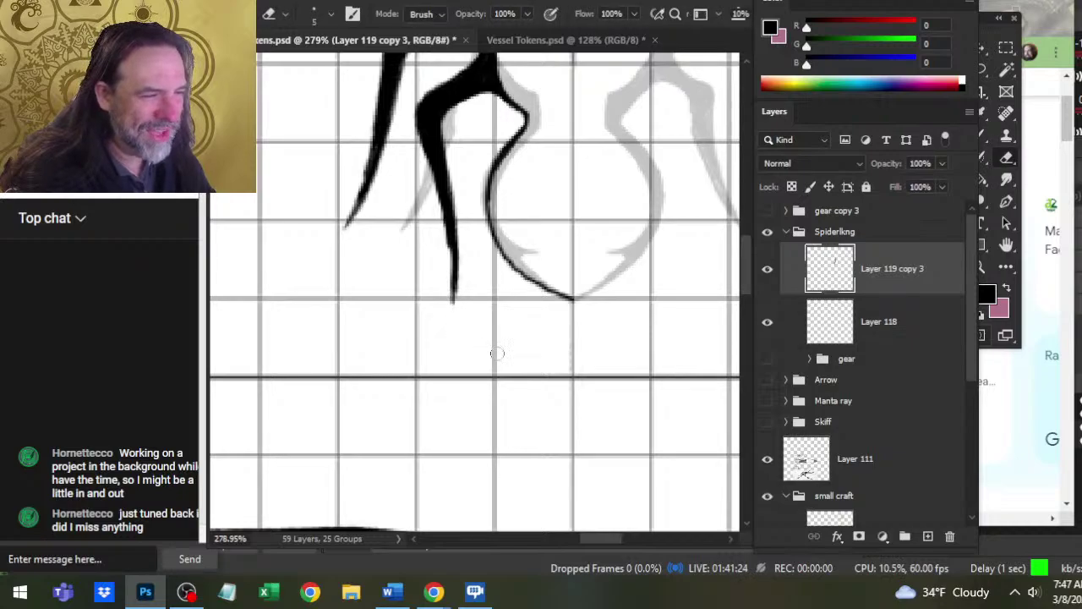
- Hide the Spiderlkng group and show the Arrow group to examine the finished arrow token over the spider sketch
click(768, 232)
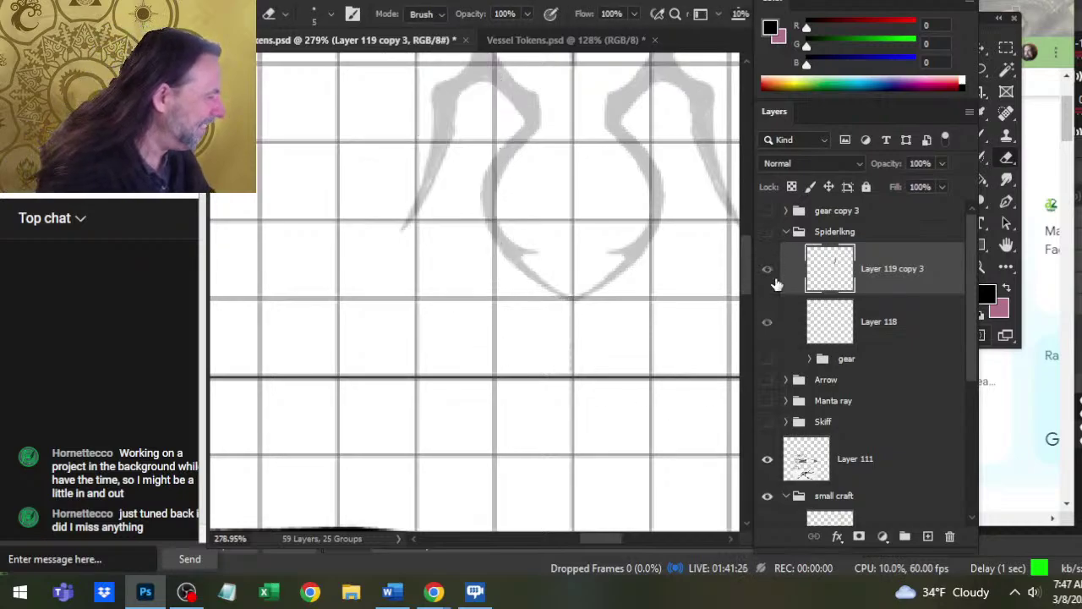
click(768, 380)
key(z)
drag(662, 300, 456, 301)
drag(626, 258, 510, 340)
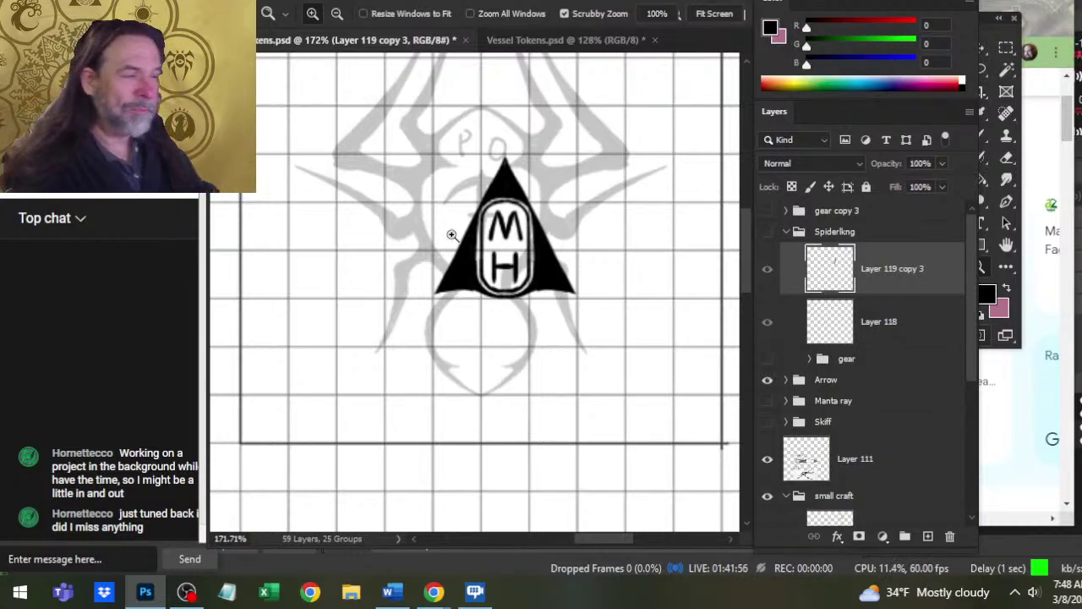
drag(522, 323, 569, 323)
key(e)
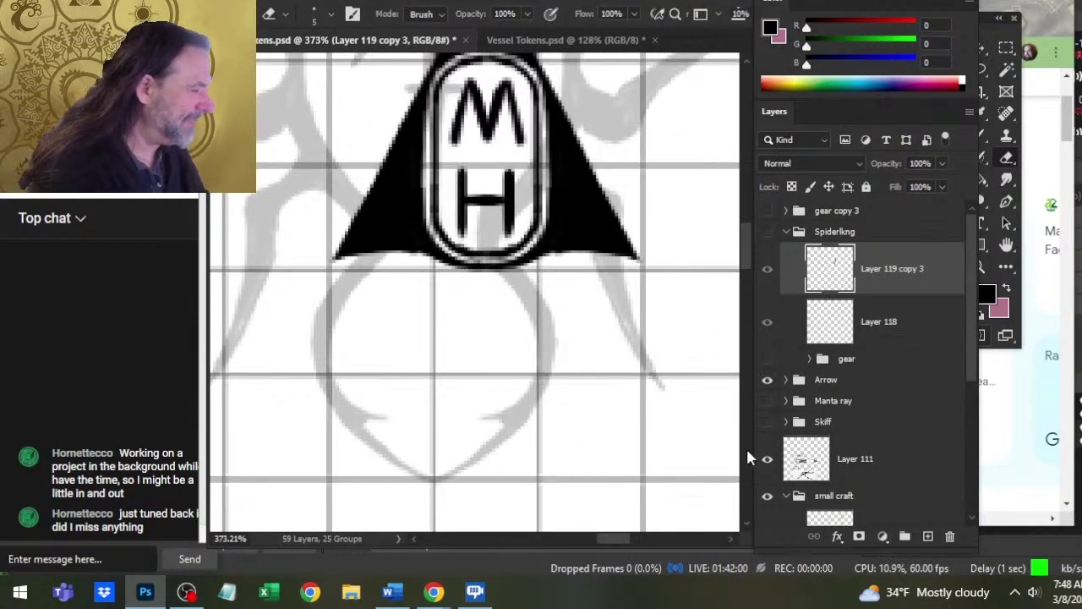
- Hide the Arrow group and show the Spiderlkng group again, toggling it to compare the ink with the sketch
click(767, 379)
key(z)
drag(623, 338, 586, 321)
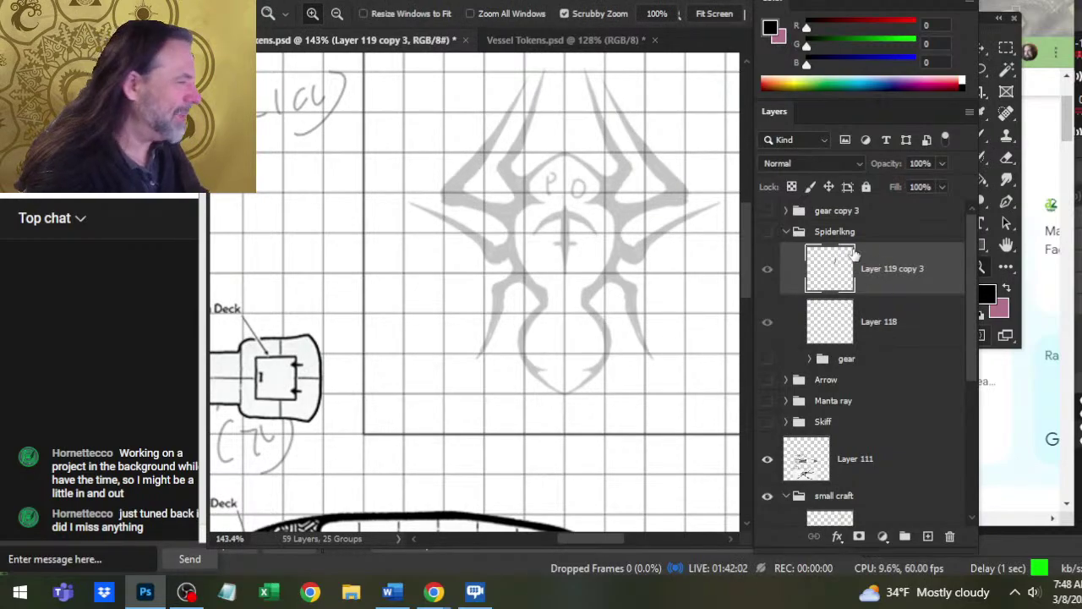
click(767, 231)
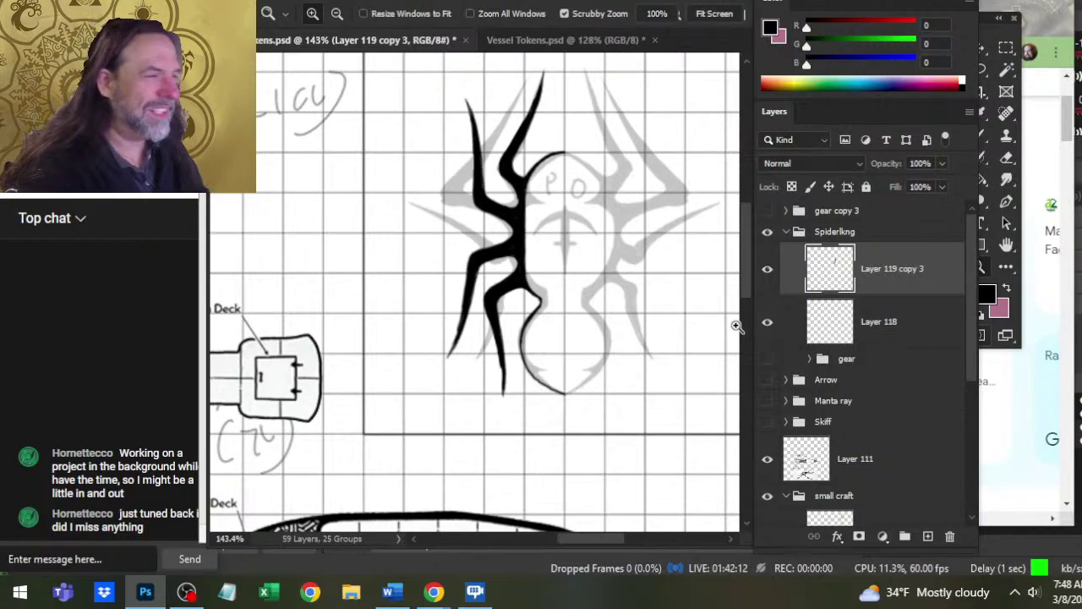
click(767, 237)
click(767, 238)
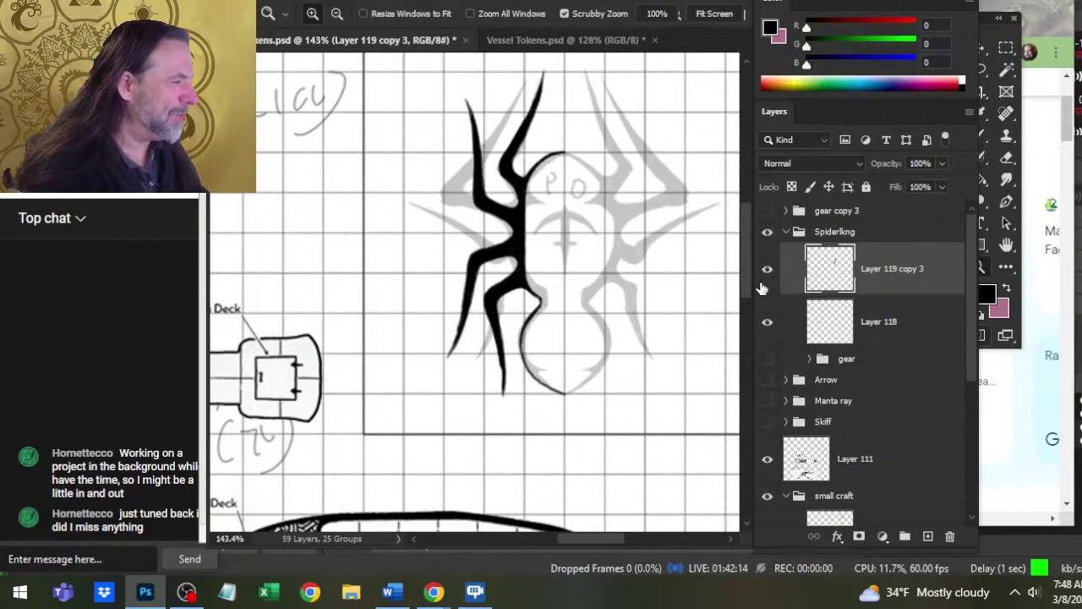
- Toggle the visibility of Layer 119 copy 3 to compare its ink with the spider sketch
drag(548, 215, 638, 275)
key(b)
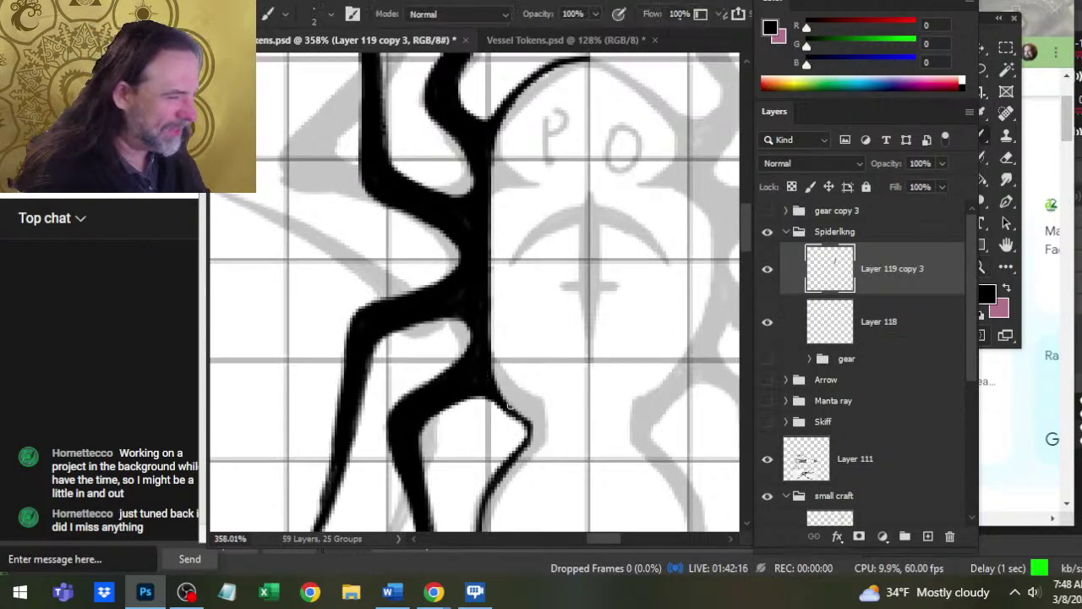
key(z)
scroll(607, 429, down, 2)
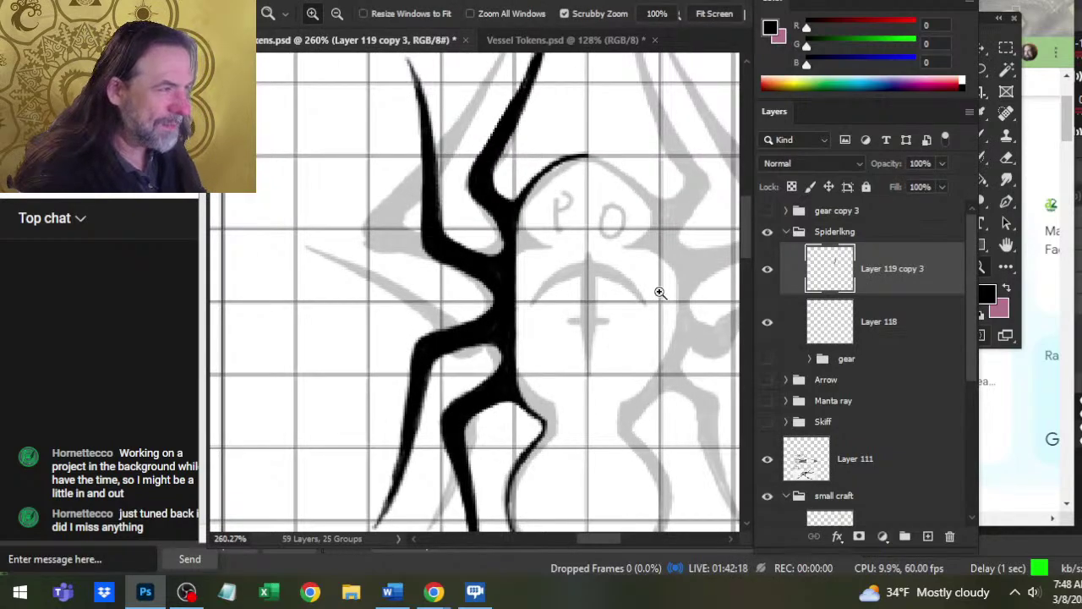
click(767, 269)
click(767, 269)
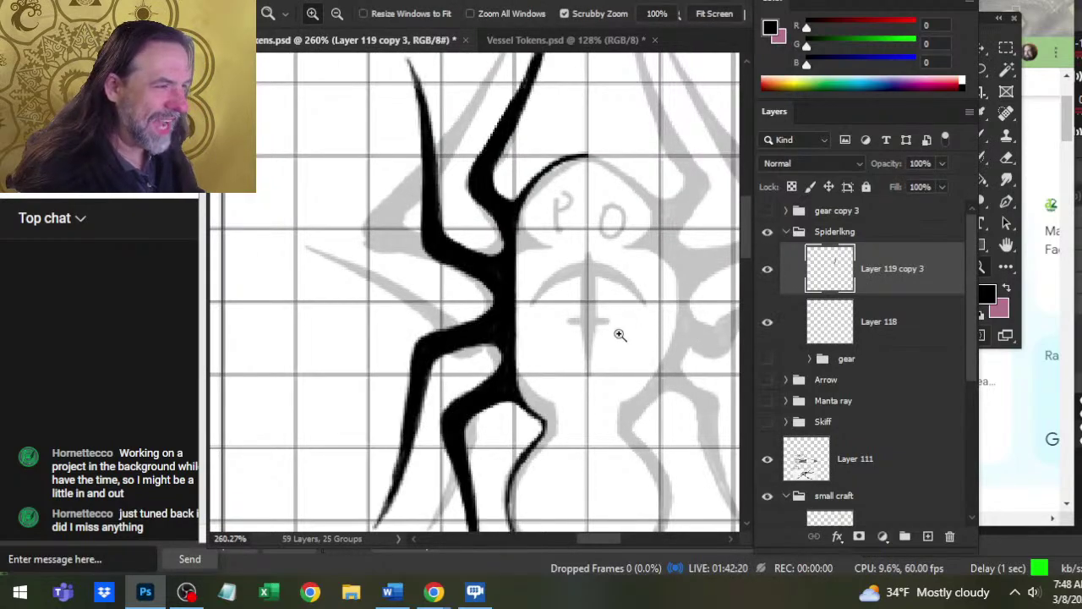
- Smooth the underside of the arch where the inner rear leg joins the body's waist, using brush and eraser touch-ups
scroll(653, 360, up, 1)
scroll(411, 304, up, 1)
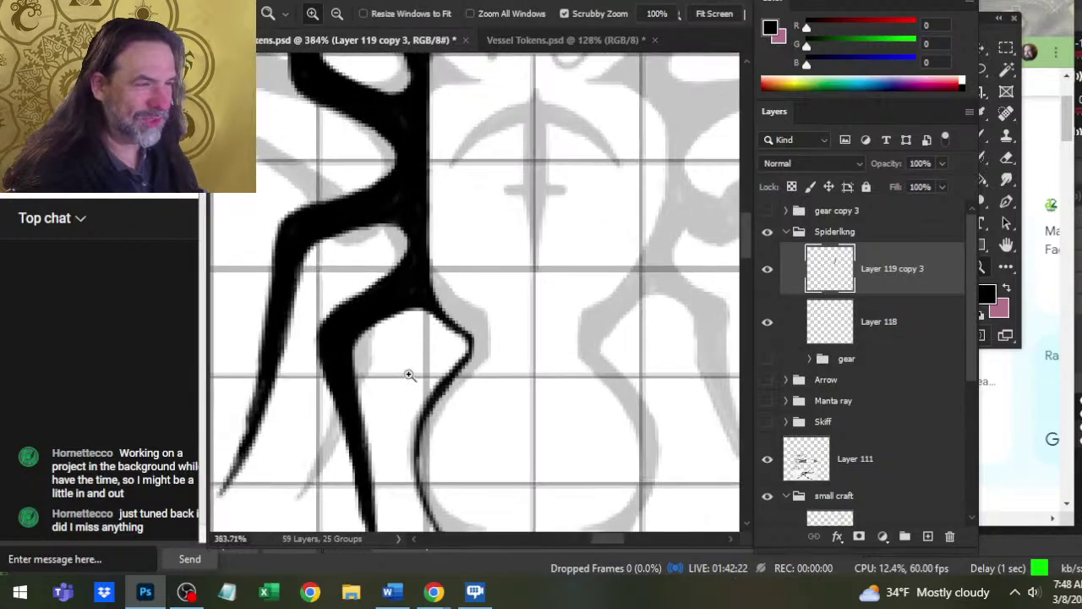
key(b)
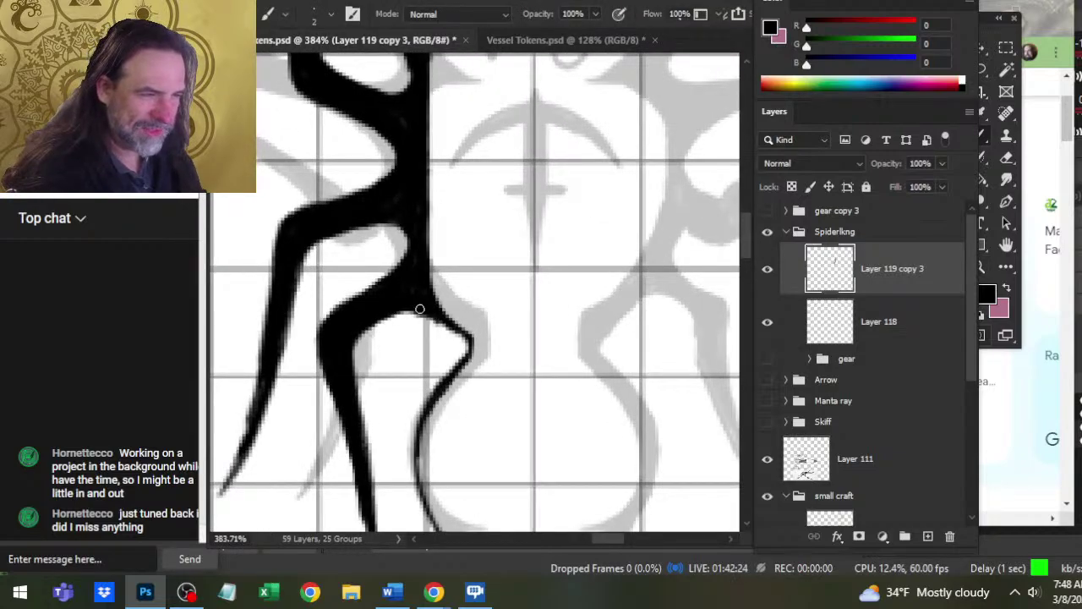
mouse_move(420, 309)
mouse_down()
mouse_move(465, 345)
mouse_move(462, 331)
mouse_move(450, 362)
mouse_up()
key(e)
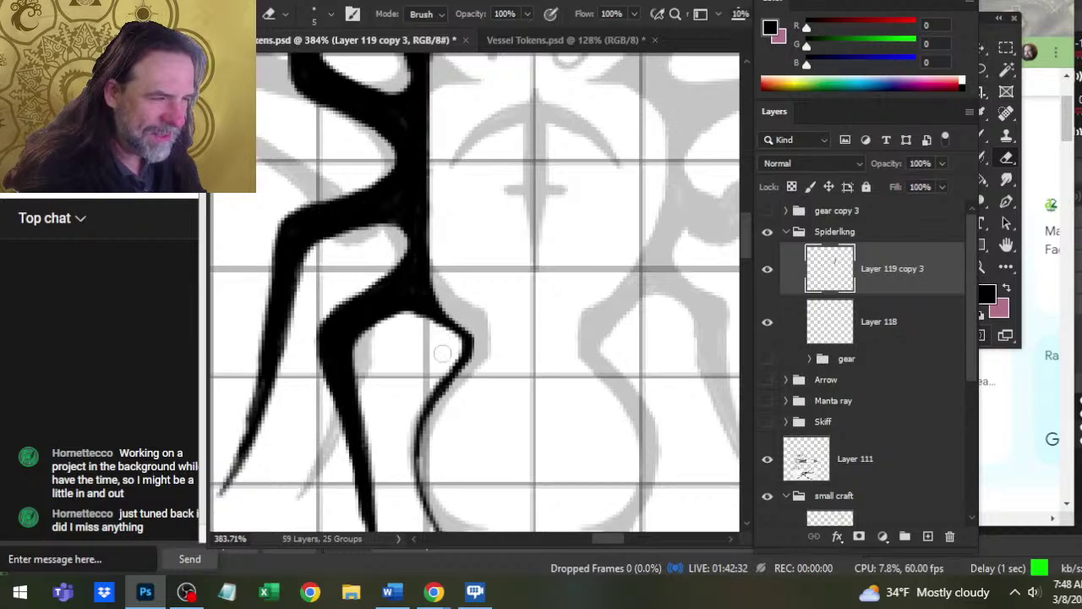
key(b)
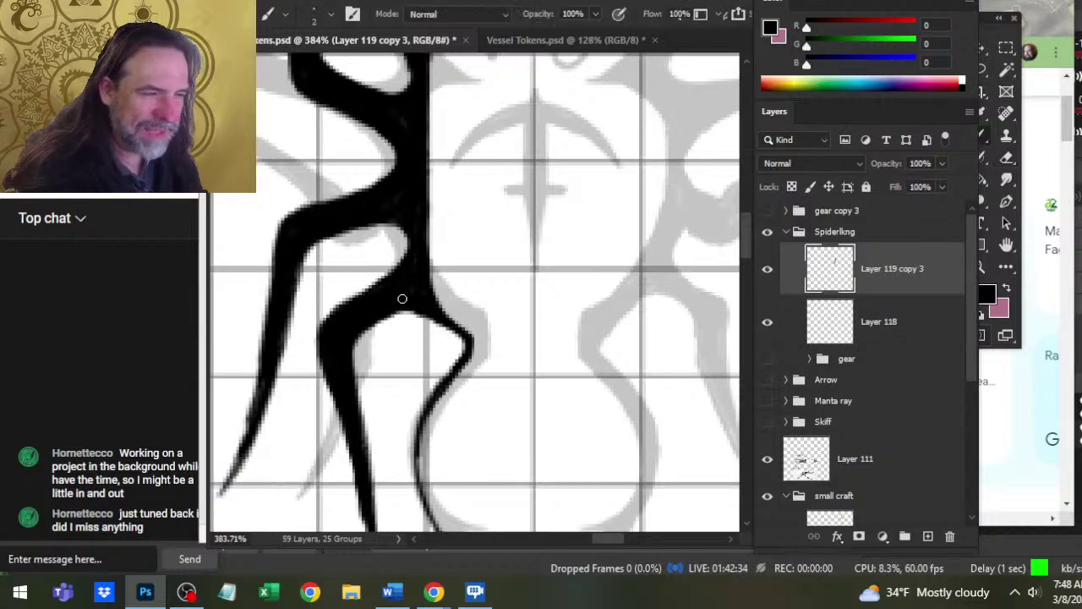
mouse_move(401, 309)
mouse_down()
mouse_move(425, 316)
mouse_move(399, 307)
mouse_up()
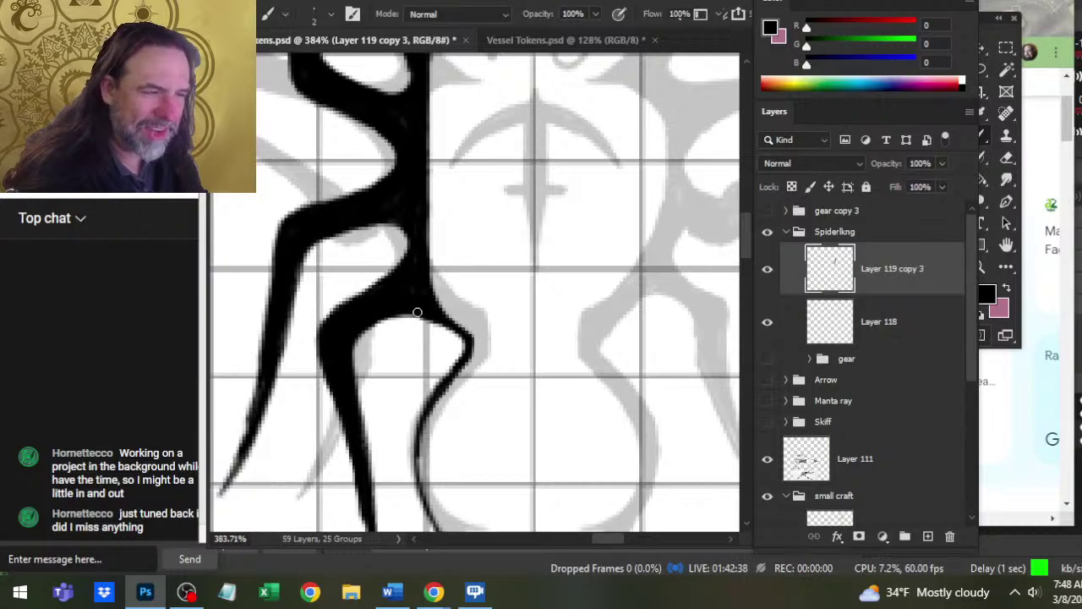
key(e)
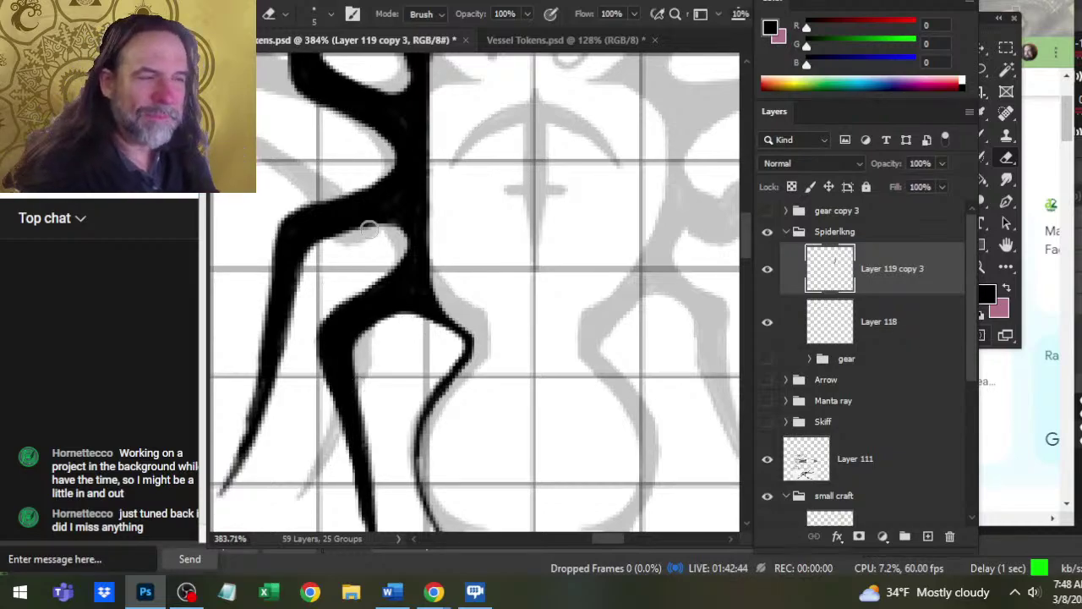
- Merge Layer 119 copy 3 down into Layer 118
key(b)
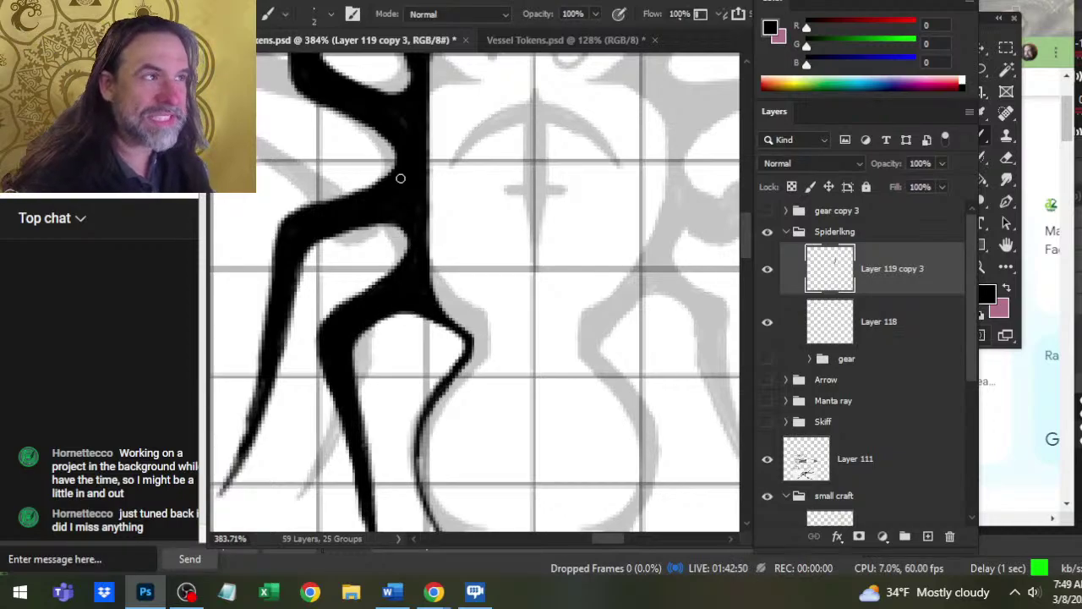
drag(423, 138, 390, 279)
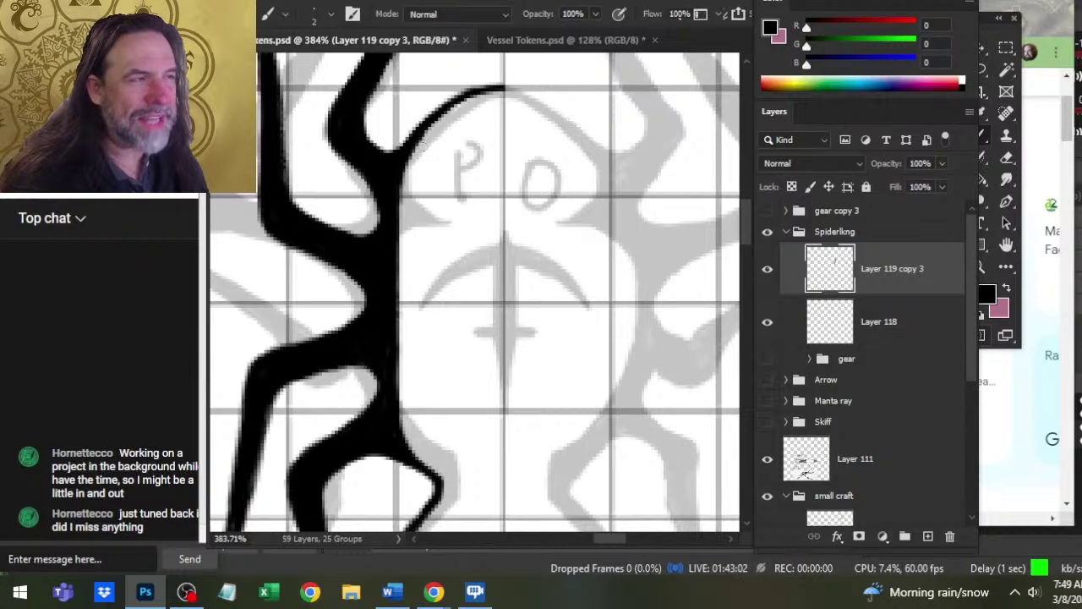
right_click(879, 283)
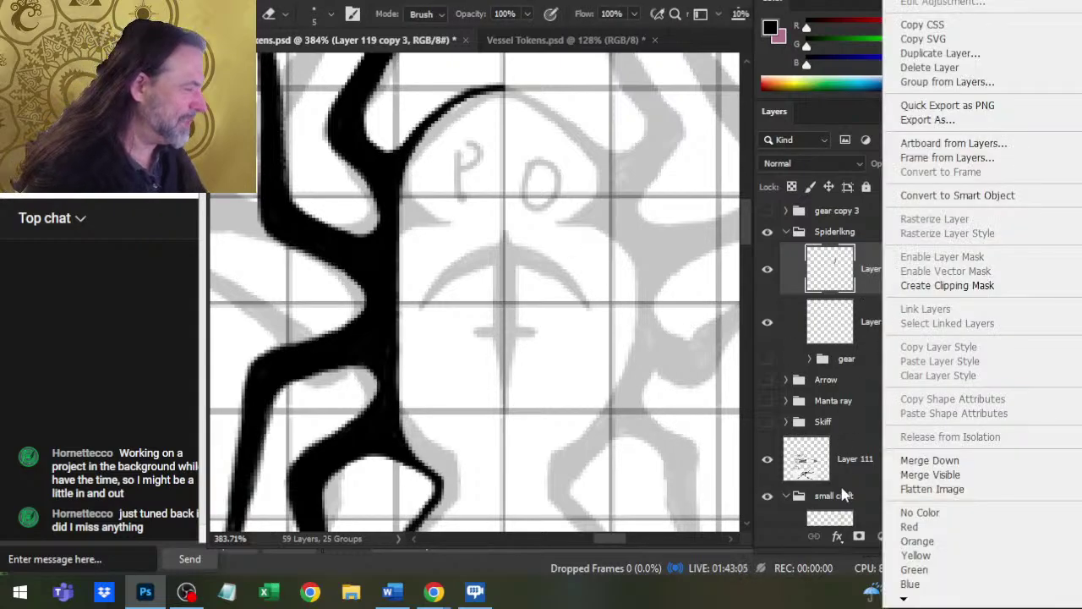
click(928, 462)
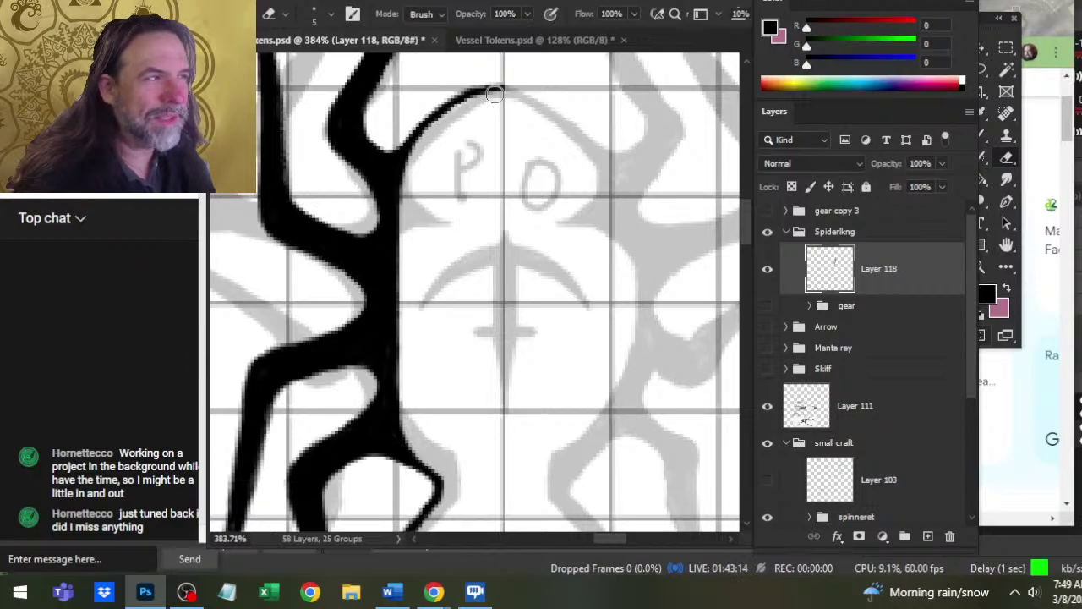
- Refine the upper end of the head's outline arc near the centre line with small brush and eraser touch-ups
key(b)
mouse_move(470, 89)
mouse_down()
mouse_move(508, 97)
mouse_move(488, 90)
mouse_move(509, 88)
mouse_up()
key(e)
key(b)
key(e)
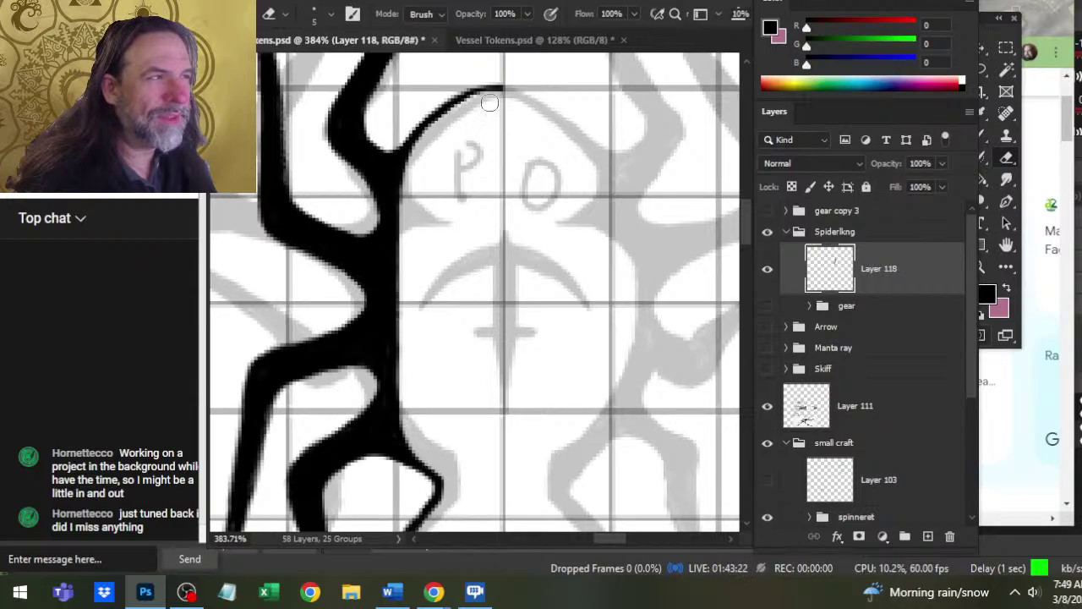
key(b)
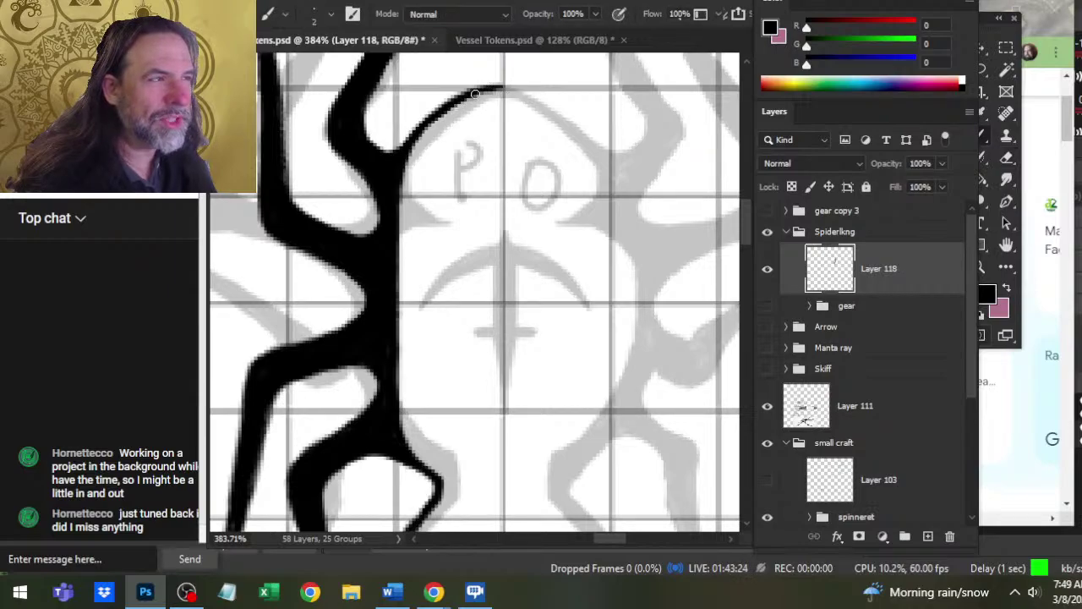
- Thin and smooth the head's outline arc down to where it meets the front leg
drag(475, 94, 412, 147)
key(e)
mouse_move(483, 102)
mouse_down()
mouse_move(450, 118)
mouse_move(423, 160)
mouse_move(441, 115)
mouse_move(406, 152)
mouse_move(460, 108)
mouse_move(436, 124)
mouse_up()
key(b)
key(e)
key(b)
key(e)
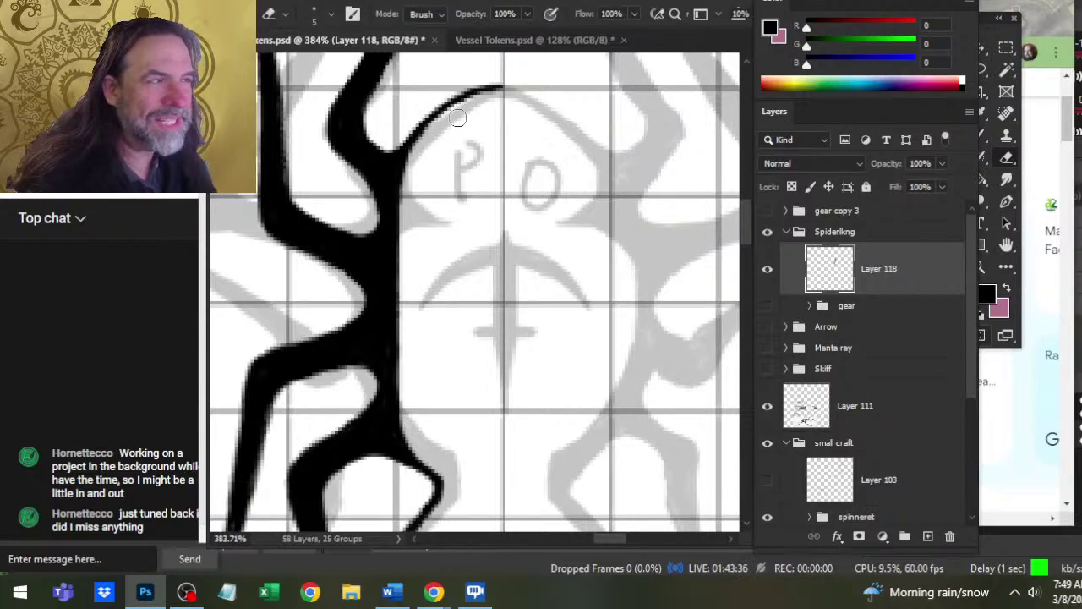
drag(448, 119, 411, 150)
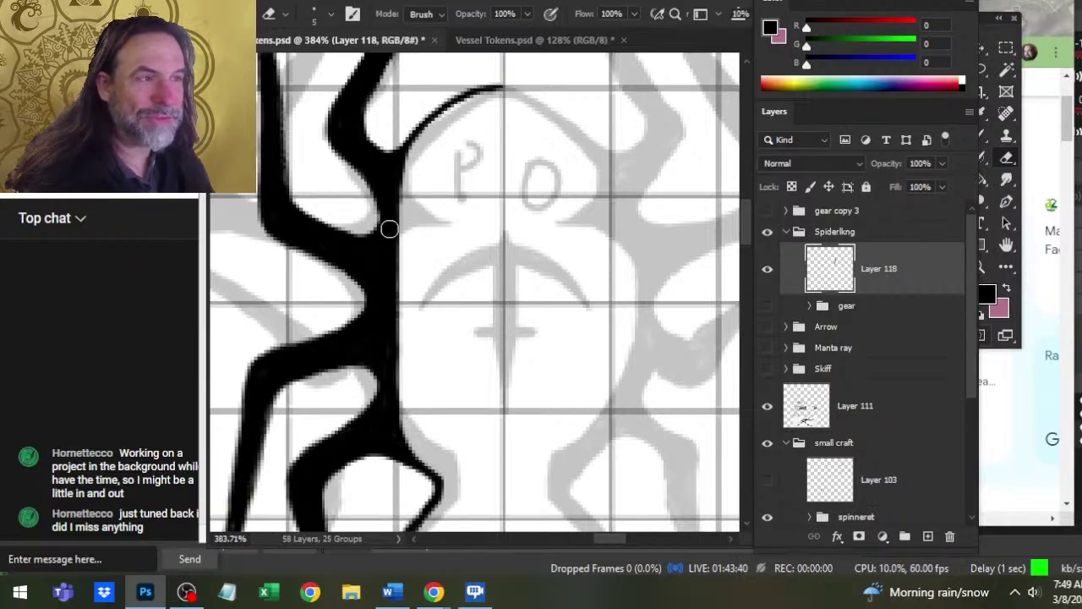
- Round off the inner rear leg's outer knee and clean up the gap between the two rear legs
key(b)
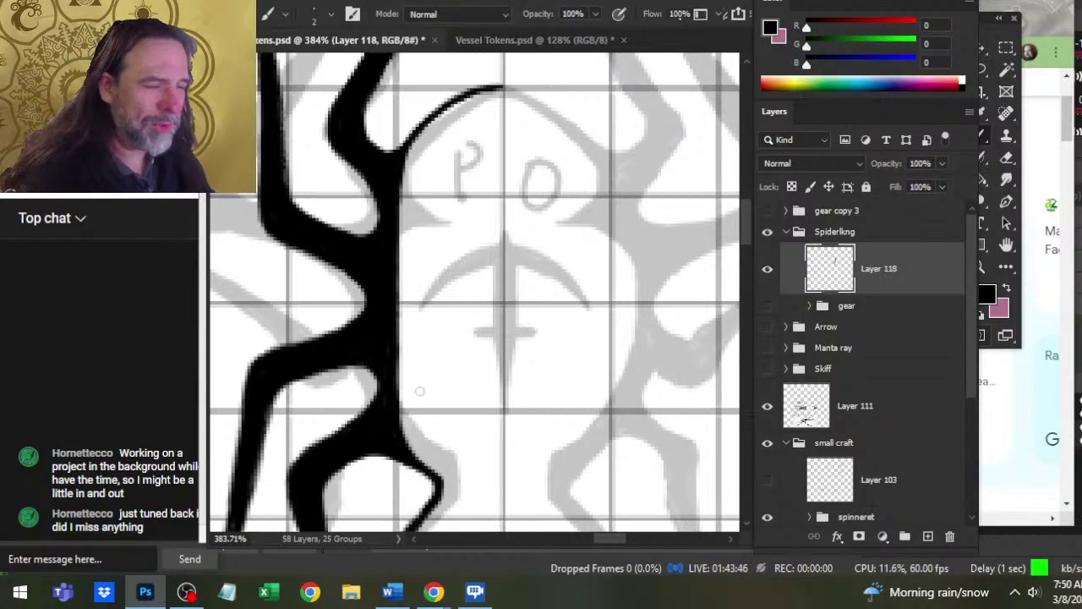
drag(476, 373, 519, 284)
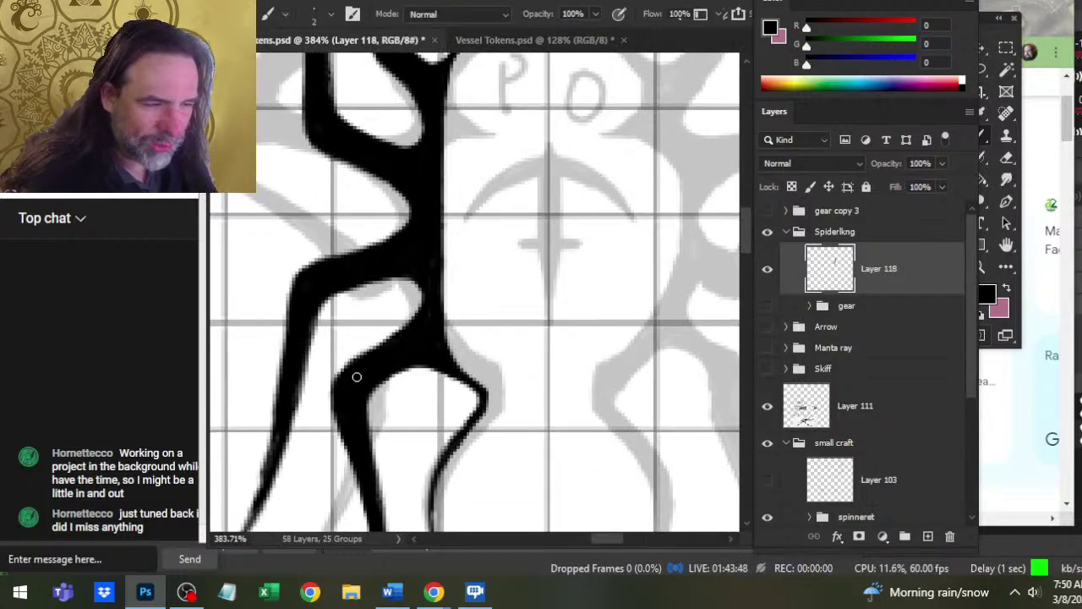
key(e)
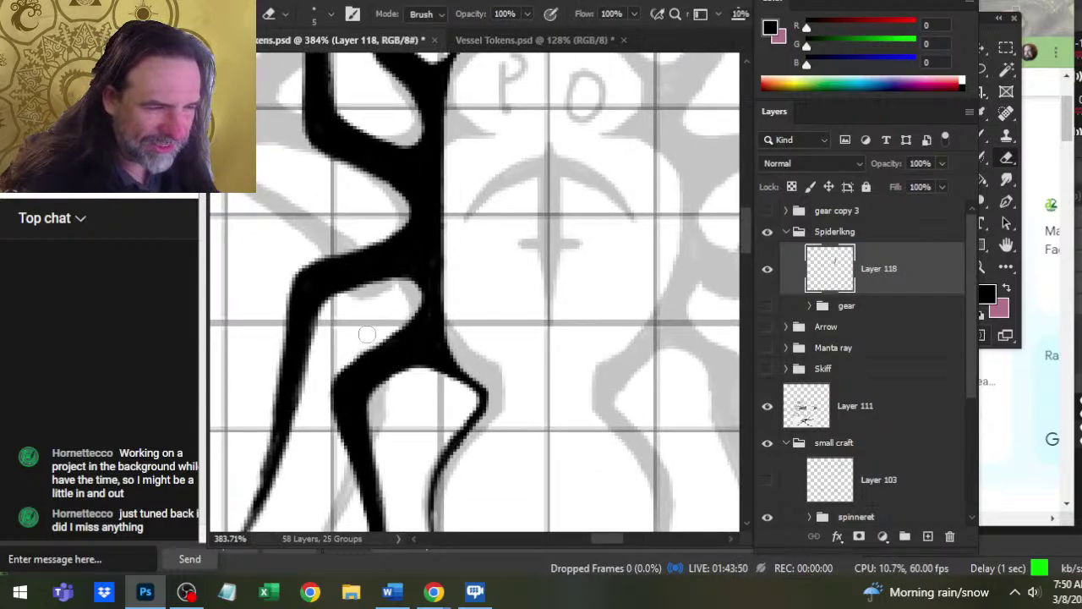
drag(367, 334, 329, 398)
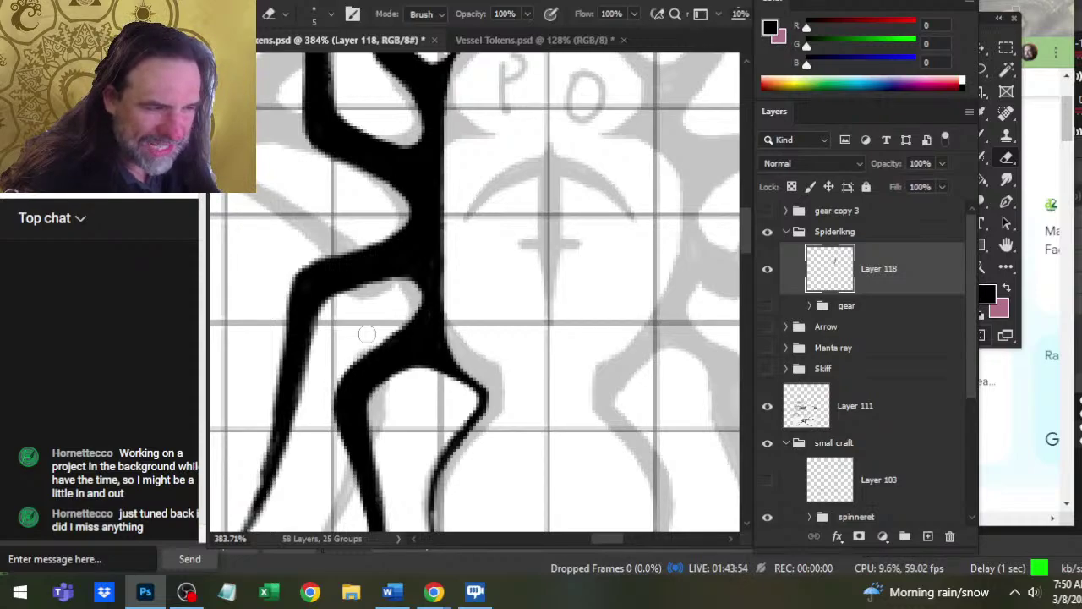
mouse_move(367, 334)
mouse_down()
mouse_move(382, 286)
mouse_move(344, 313)
mouse_move(387, 288)
mouse_move(433, 283)
mouse_up()
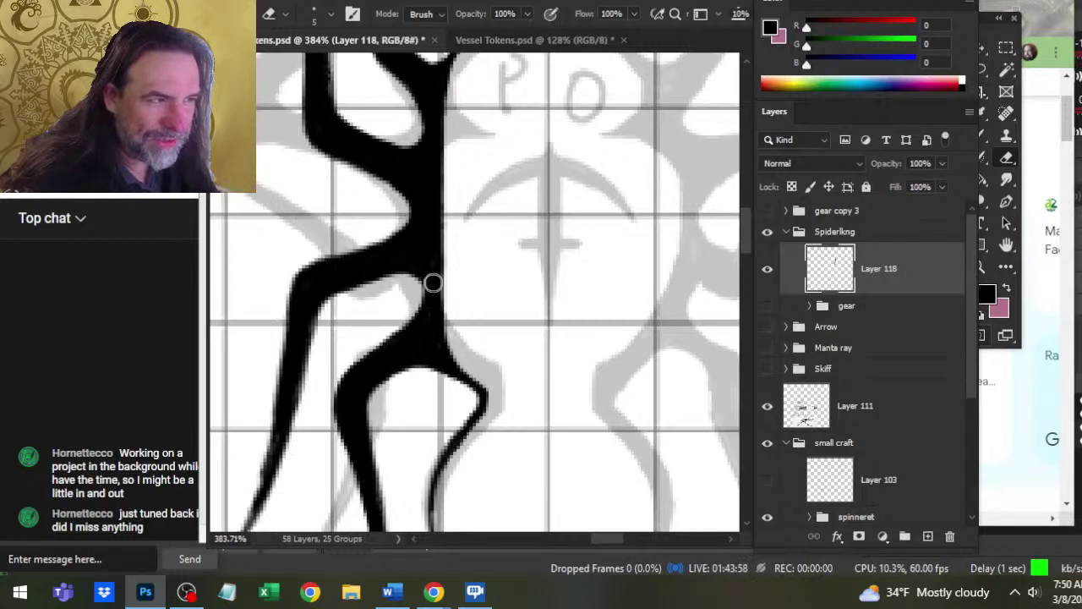
key(b)
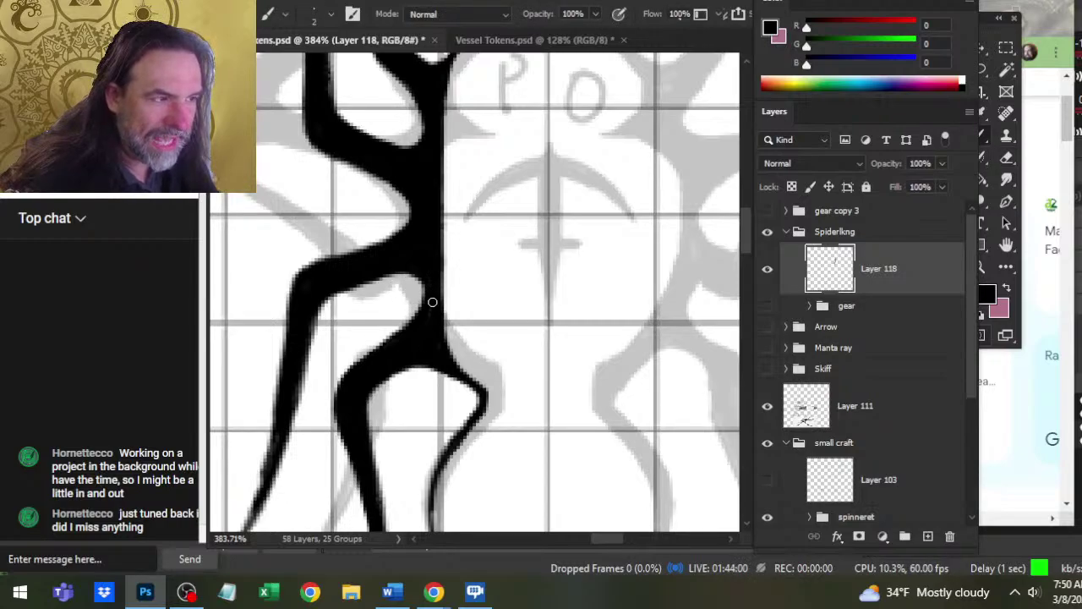
- Reshape the gap between the two front legs where they join the body
key(z)
drag(484, 260, 449, 273)
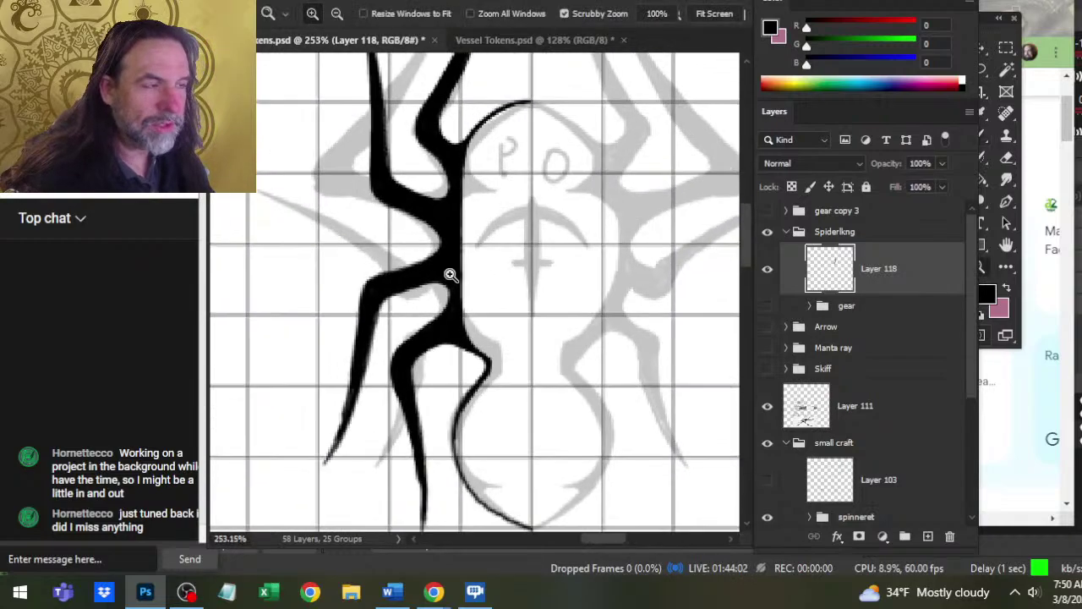
click(459, 212)
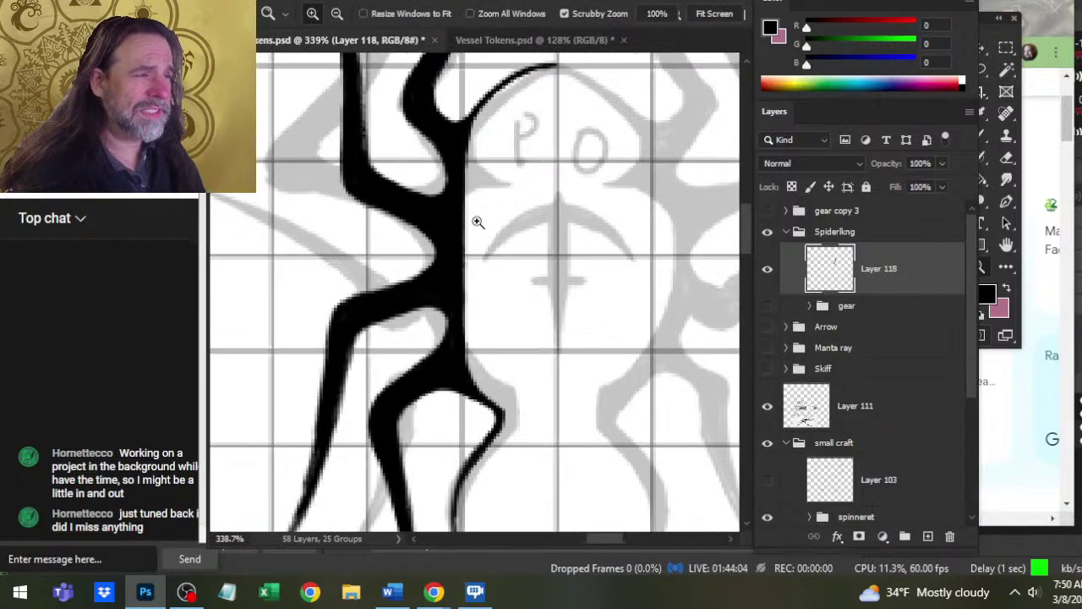
key(b)
mouse_move(409, 190)
mouse_down()
mouse_move(432, 200)
mouse_move(439, 151)
mouse_move(427, 156)
mouse_move(438, 177)
mouse_move(420, 152)
mouse_up()
key(e)
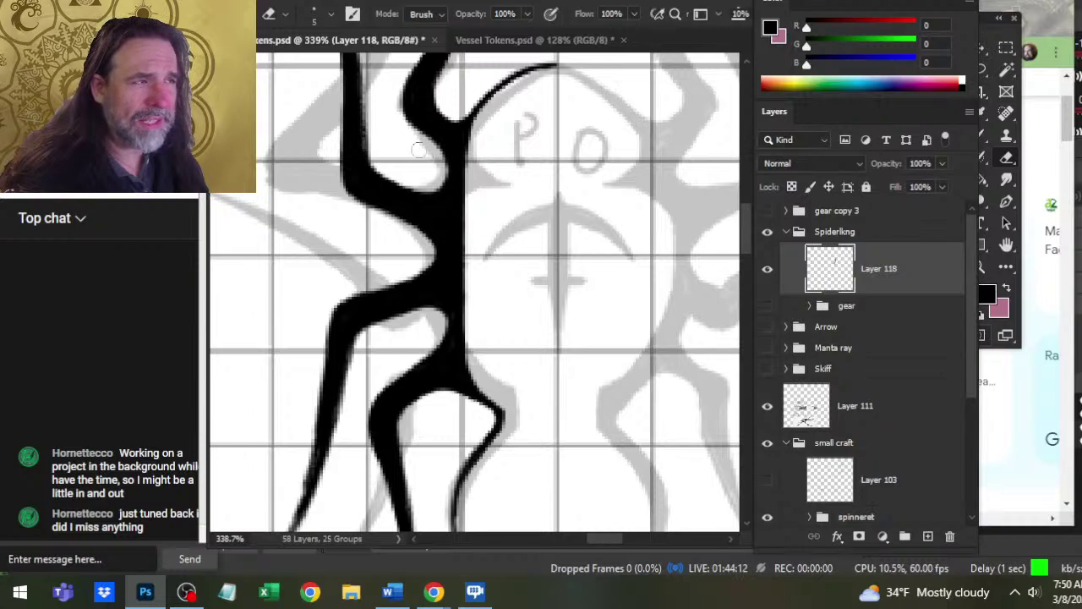
- Thicken and smooth the root of the upper rear leg, rounding the gaps above and below it
key(b)
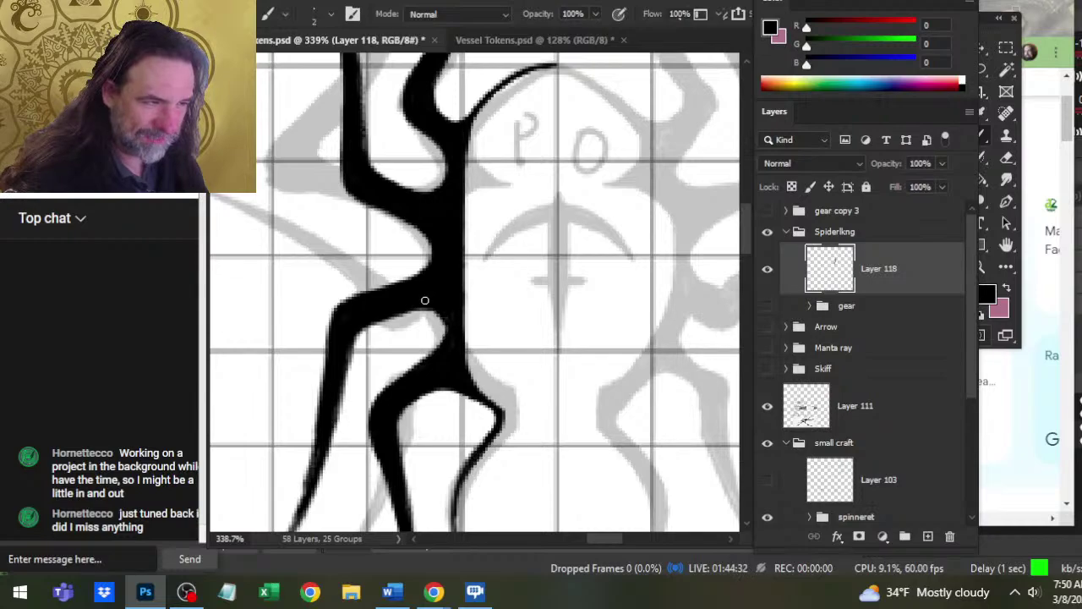
key(e)
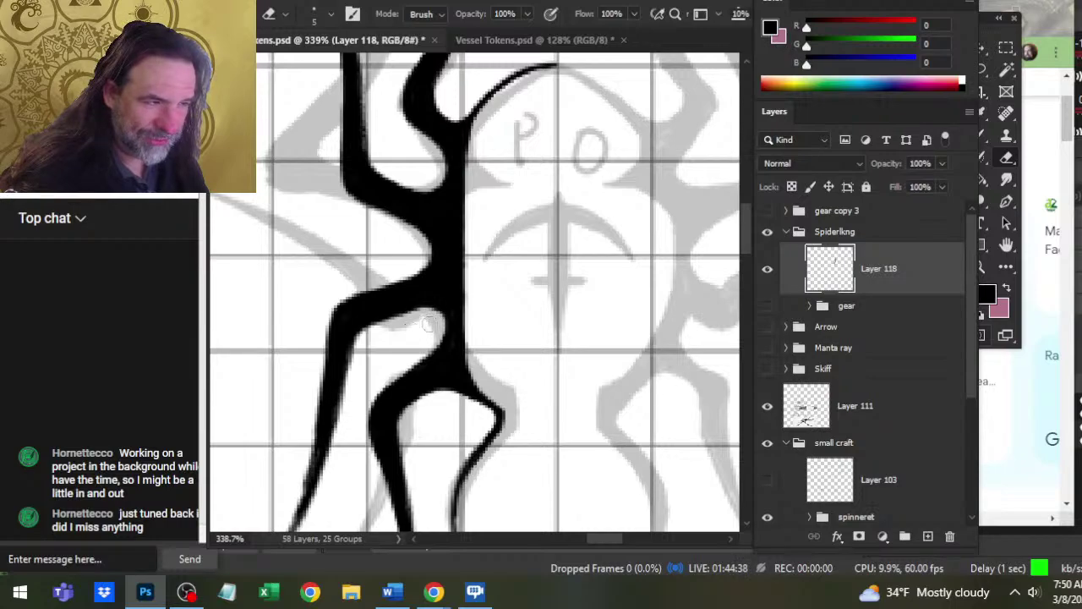
key(b)
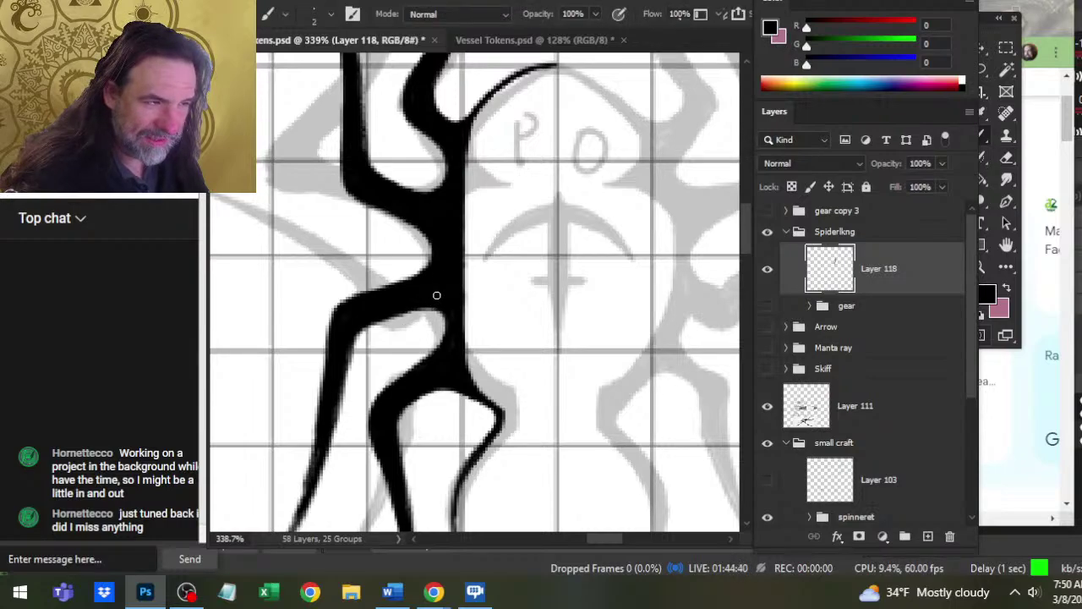
key(e)
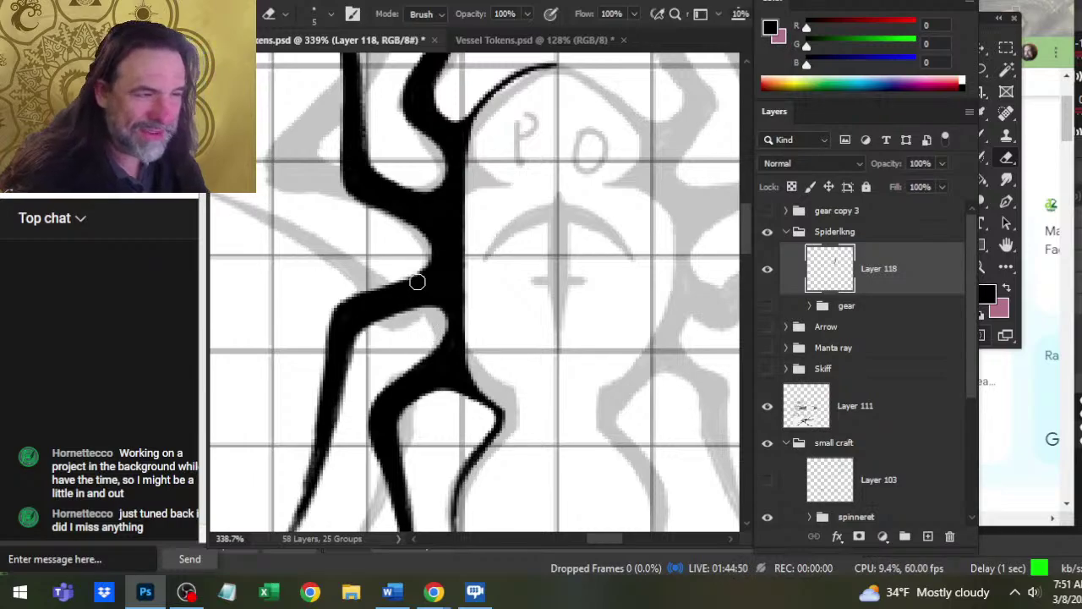
key(b)
- Refine the body outline from the pointed waist down into the abdomen's curve
key(z)
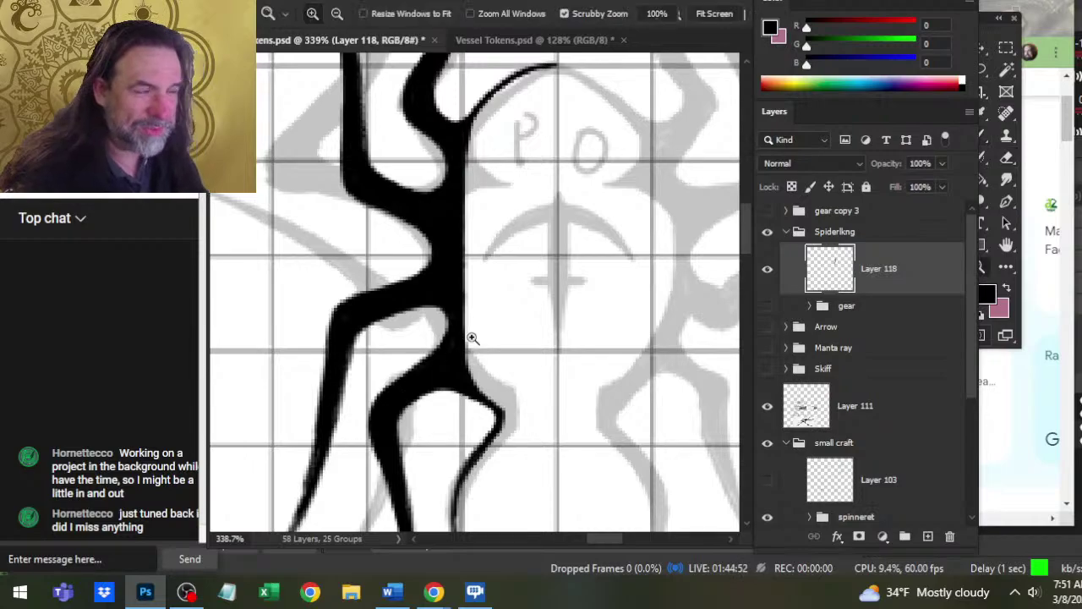
scroll(474, 341, down, 3)
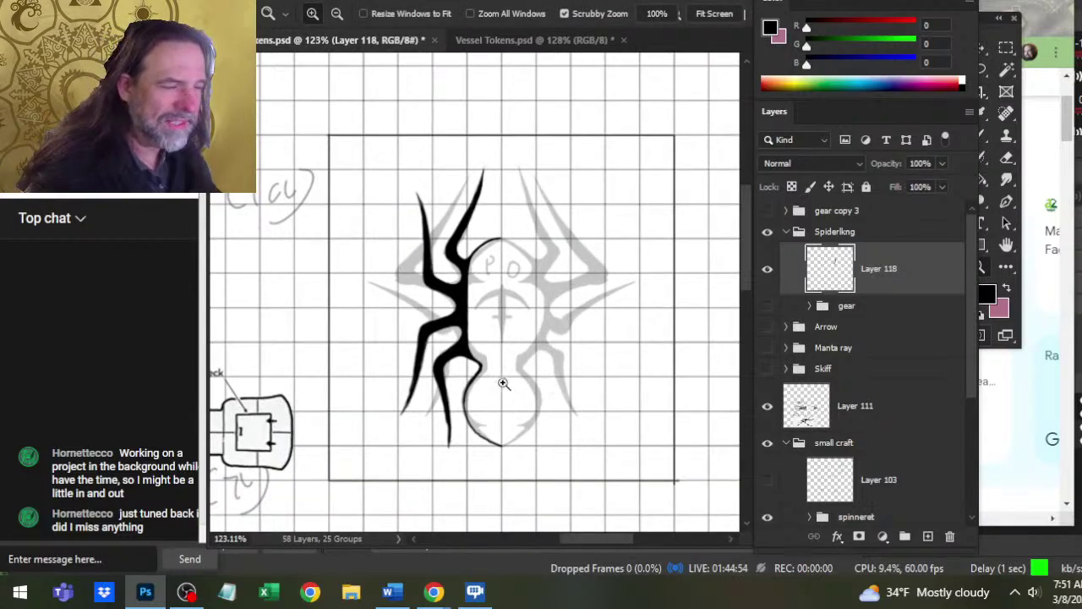
scroll(501, 385, up, 3)
key(b)
key(e)
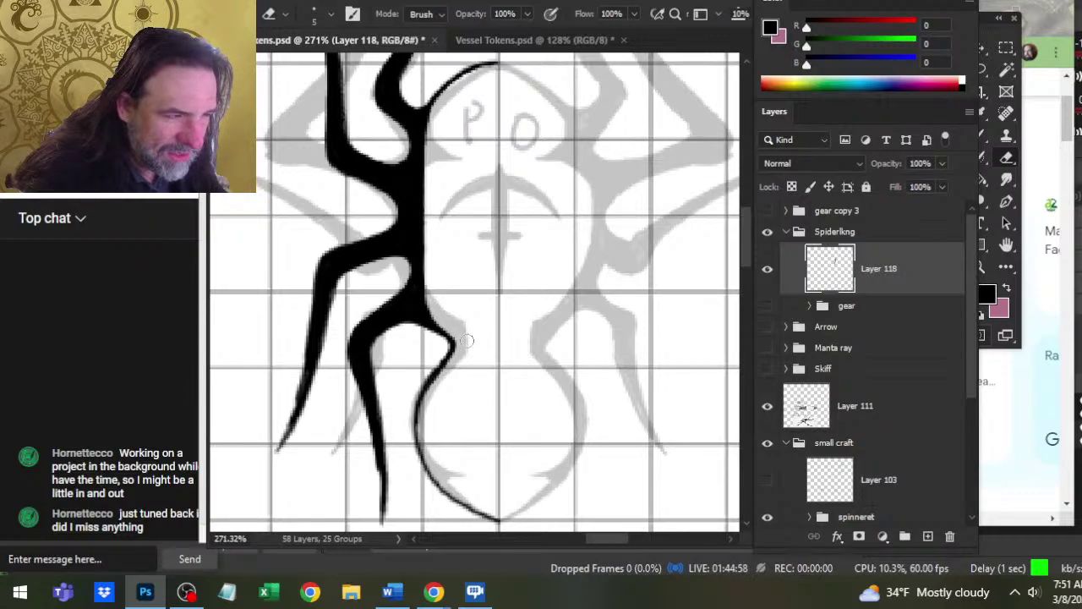
key(b)
drag(450, 338, 428, 387)
- Erase the inner edge of the body's flank into a slimmer, smooth curve from the front legs down to the rear legs
key(e)
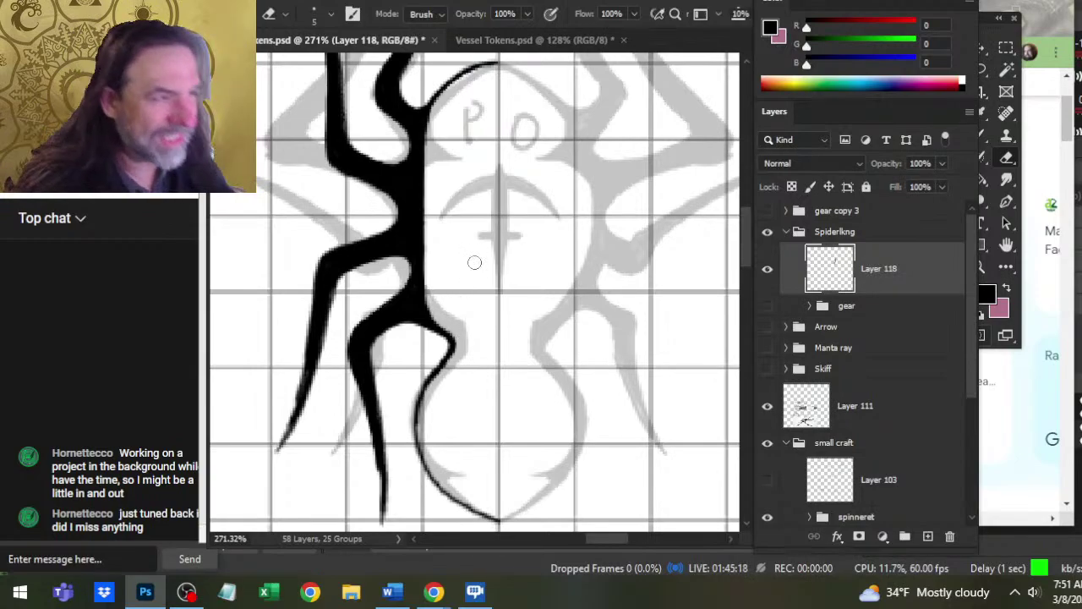
drag(452, 215, 442, 282)
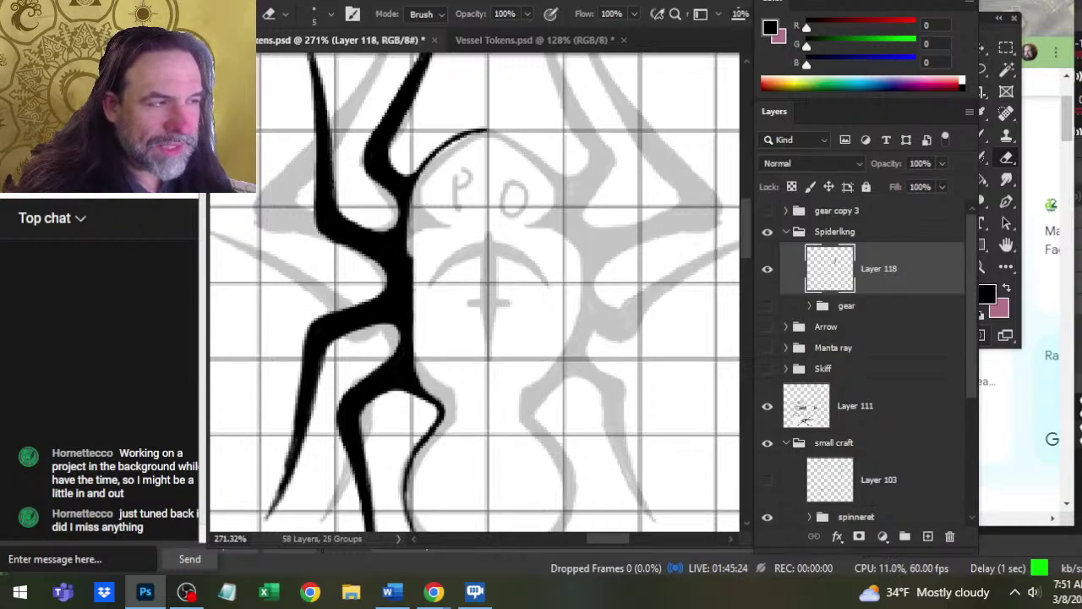
drag(420, 211, 411, 284)
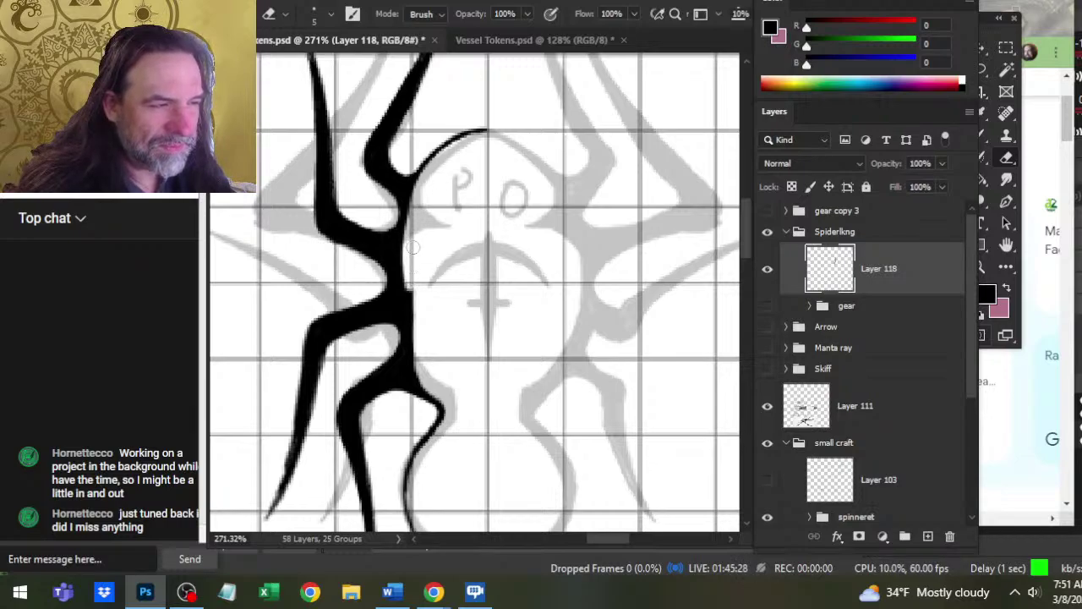
drag(413, 247, 410, 315)
drag(410, 268, 416, 340)
drag(410, 292, 411, 336)
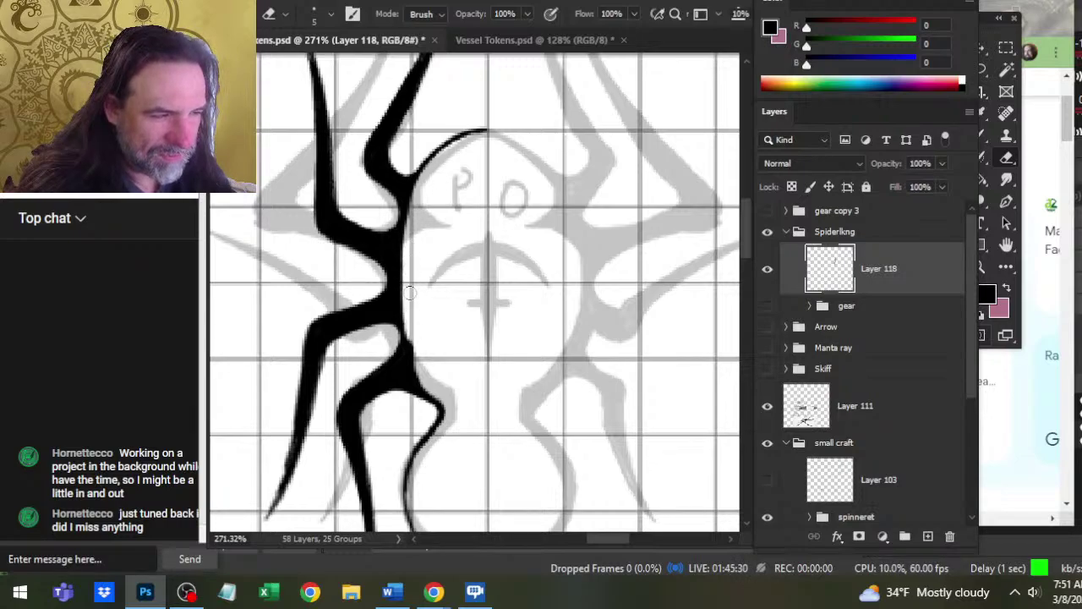
- Ink the flank's inner edge as one smooth curve from the upper rear leg's root down to the waist
key(b)
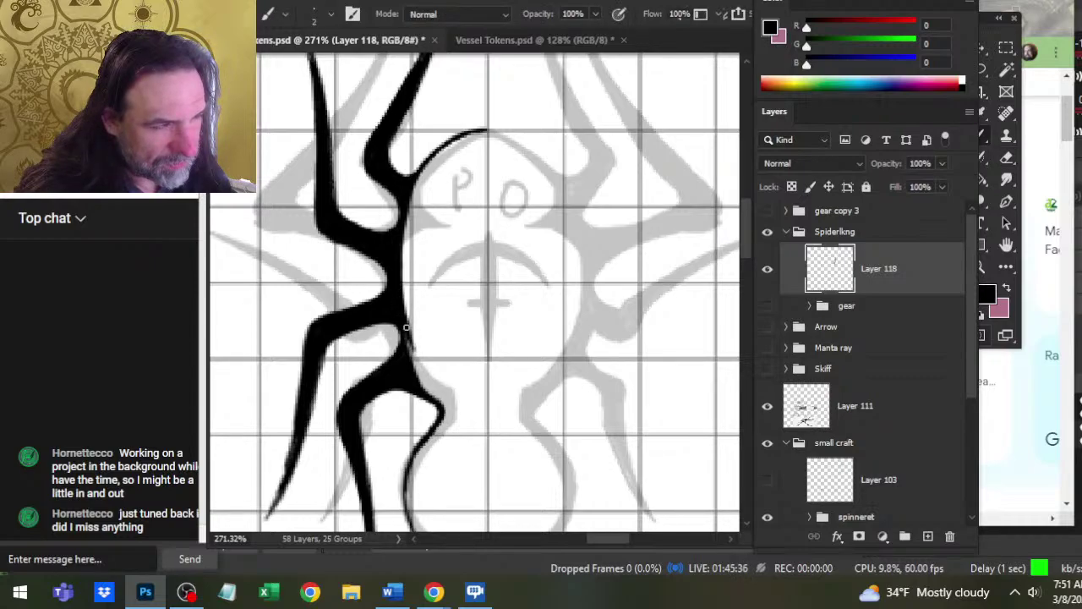
drag(402, 272, 415, 361)
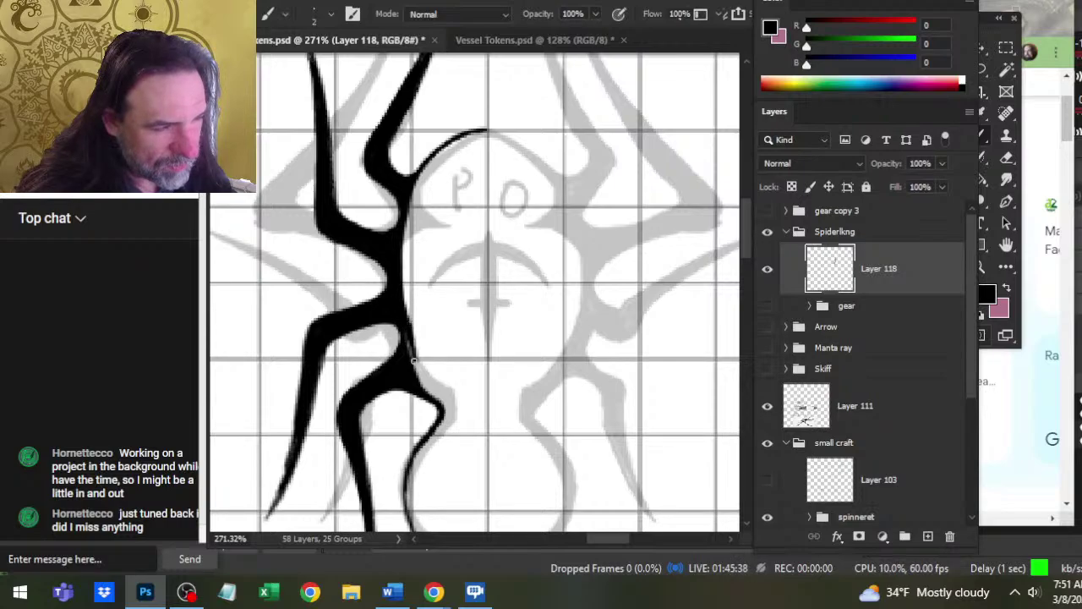
key(e)
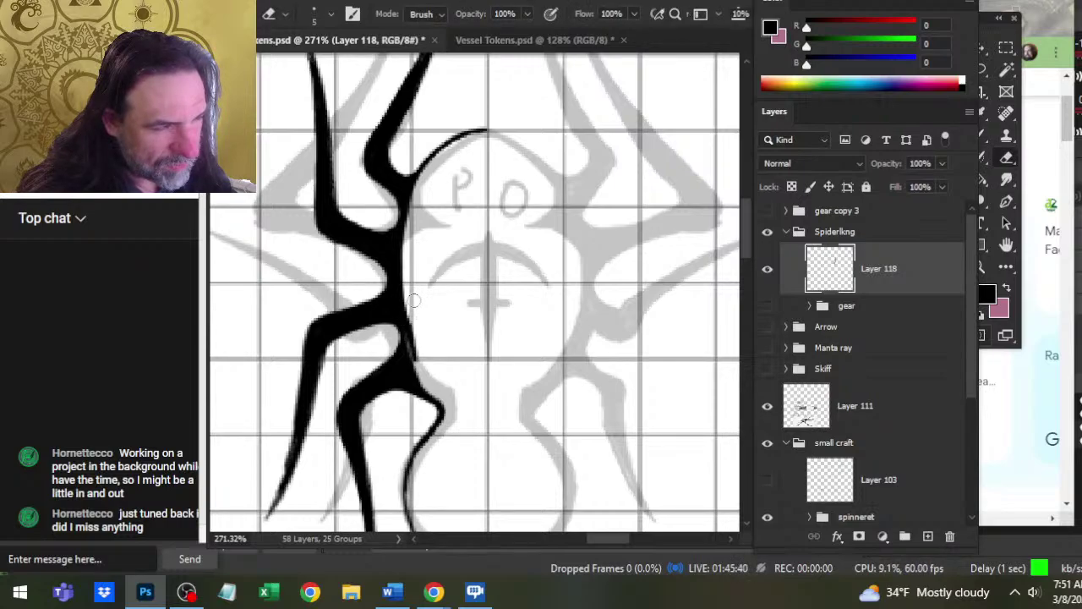
key(b)
mouse_move(407, 327)
mouse_down()
mouse_move(436, 398)
mouse_move(419, 374)
mouse_move(425, 384)
mouse_up()
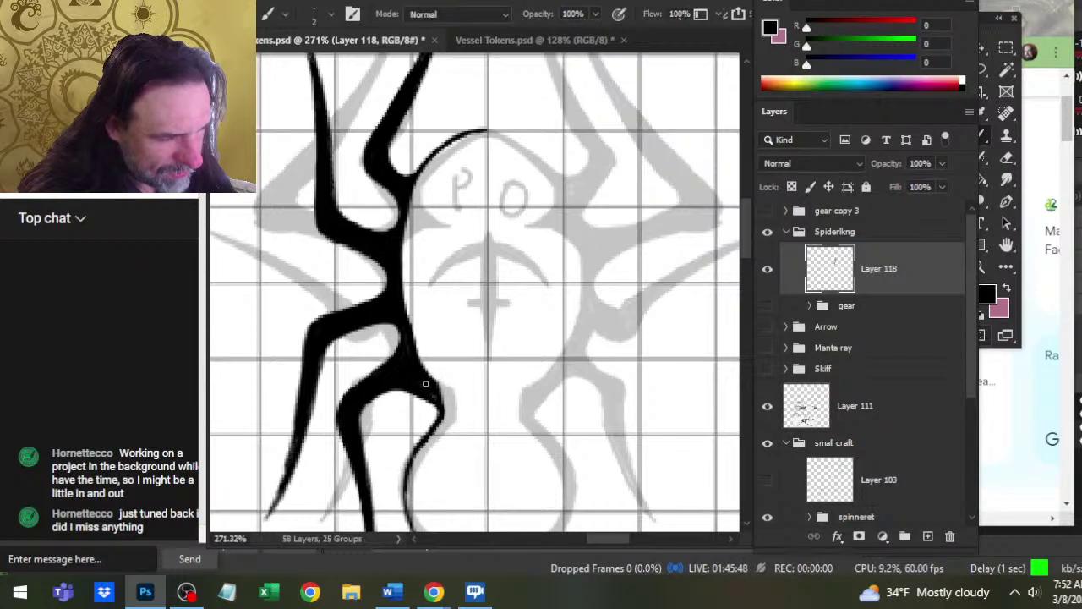
- Thicken and round the pointed waist bulge just inside the inner rear leg
drag(441, 393, 449, 424)
key(e)
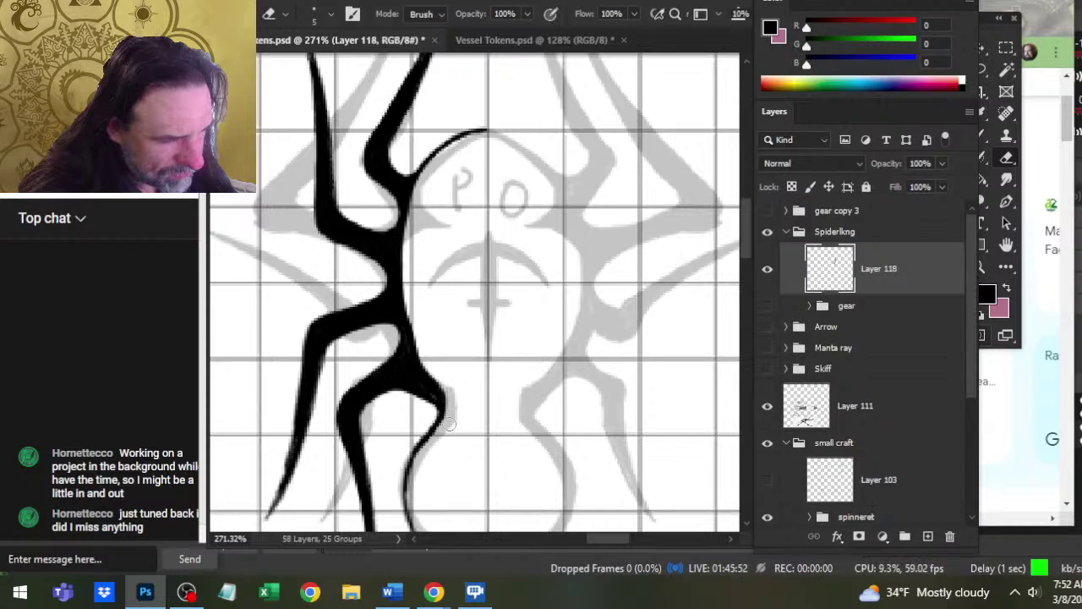
key(b)
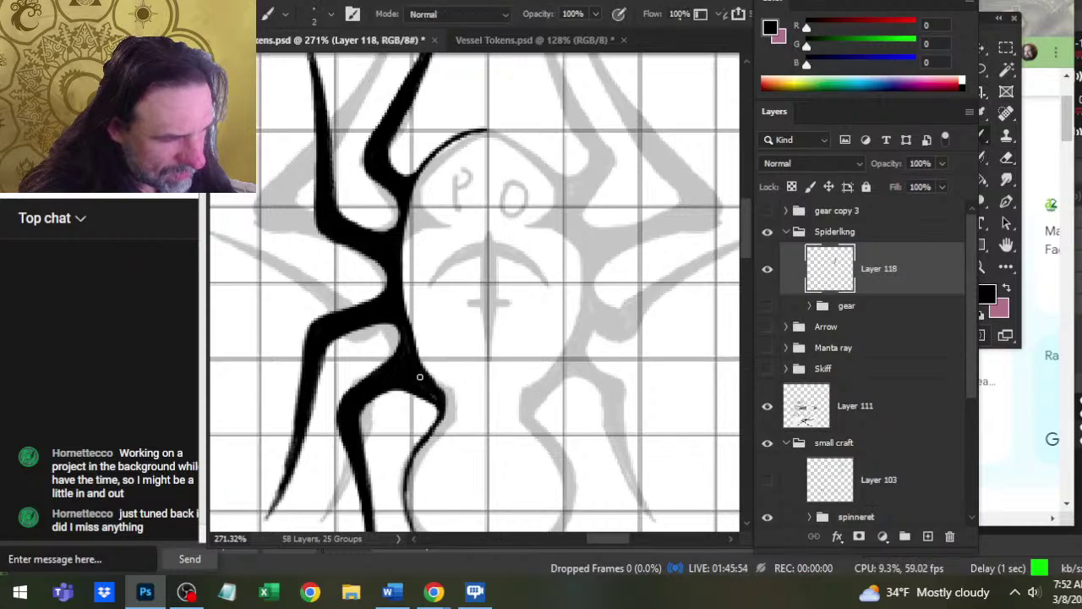
drag(424, 375, 448, 414)
key(e)
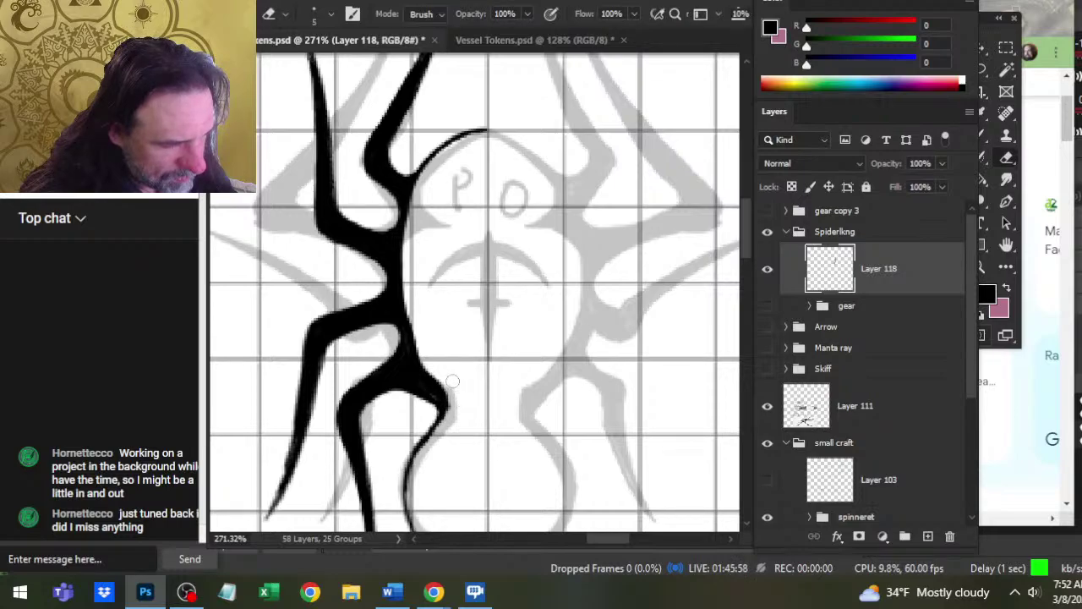
key(b)
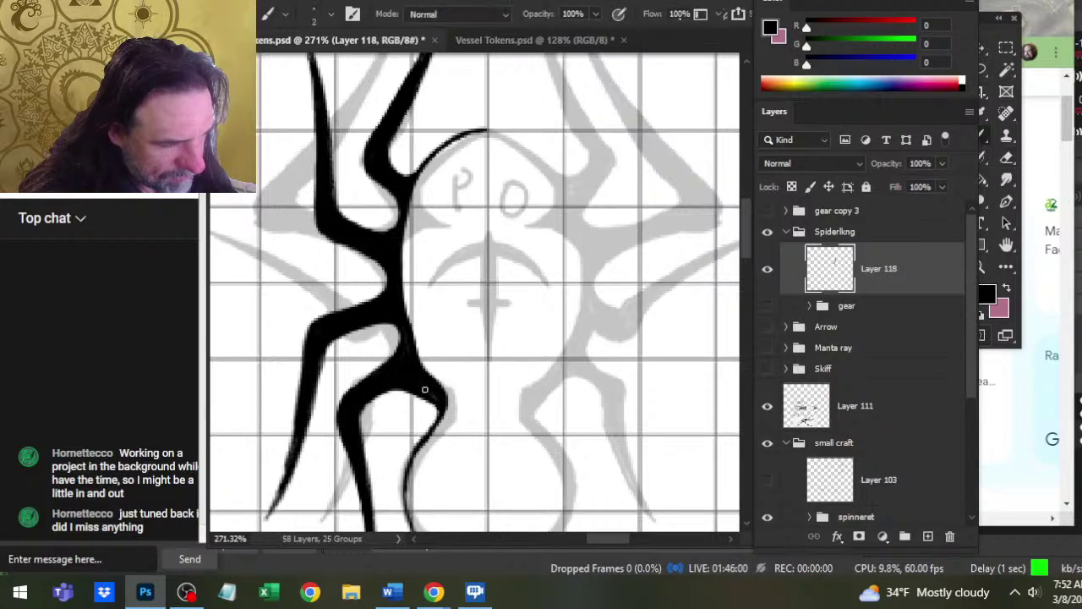
- Carve a higher, rounder arch between the inner rear leg and the waist, smoothing the outline along it
key(e)
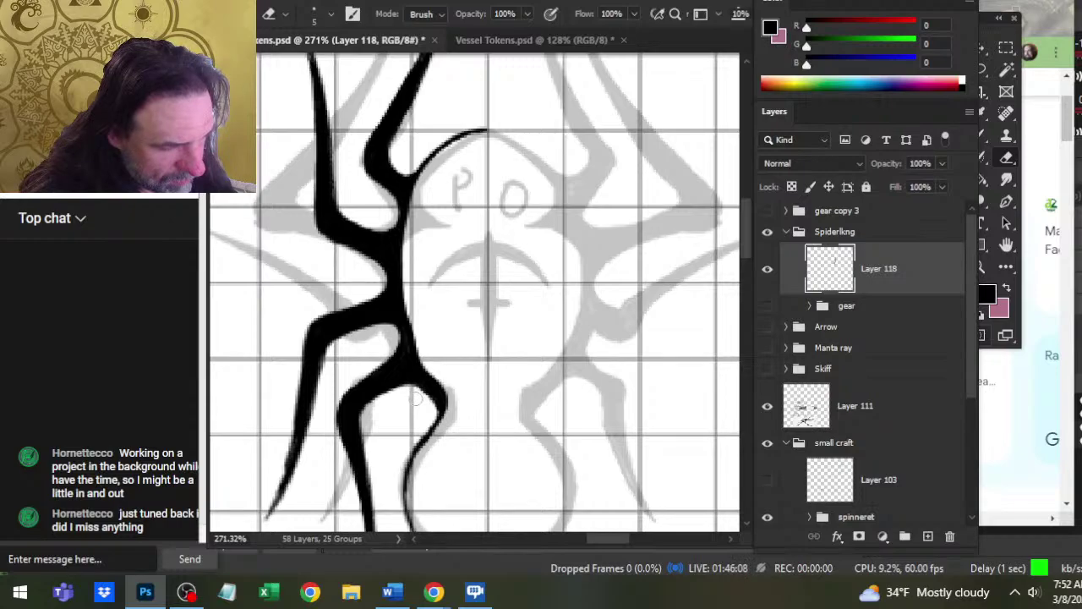
key(b)
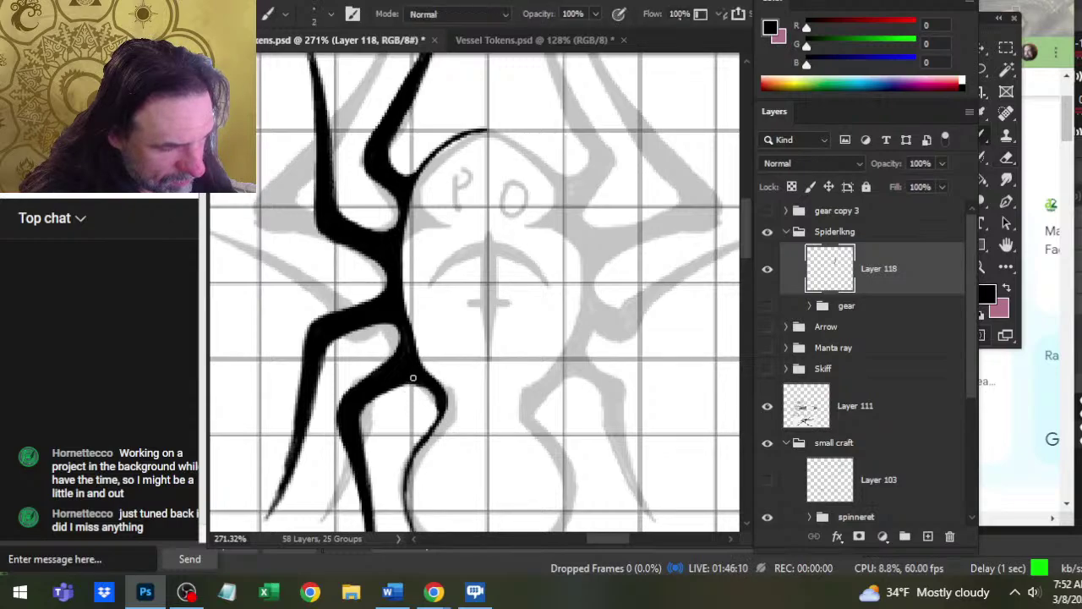
mouse_move(416, 379)
mouse_down()
mouse_move(439, 398)
mouse_move(437, 415)
mouse_up()
key(e)
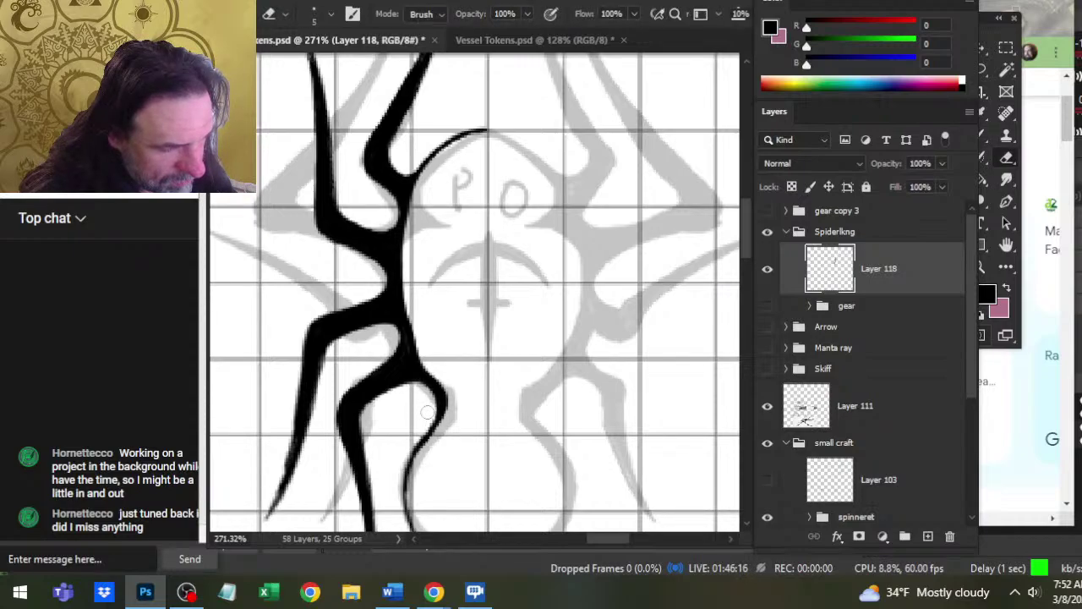
key(z)
drag(553, 345, 510, 322)
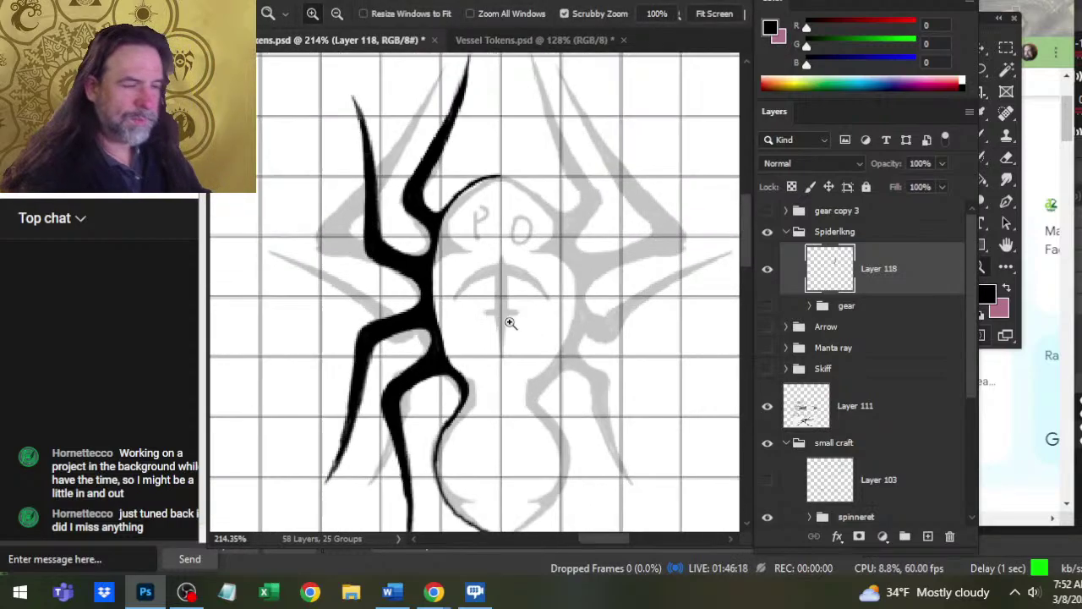
drag(433, 334, 466, 314)
key(e)
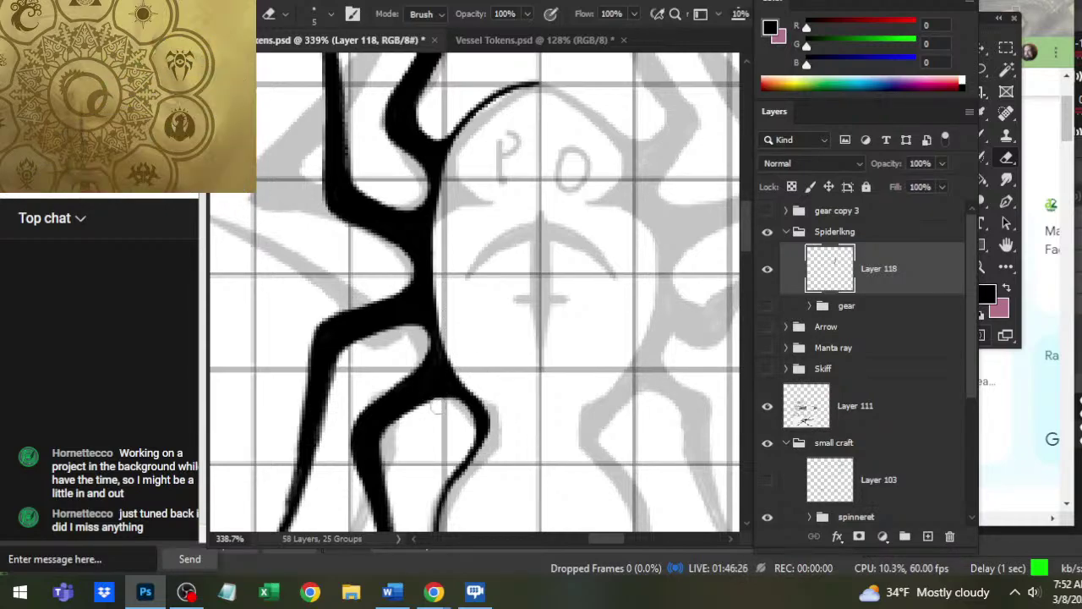
- Check the whole inked half of the spider and save the document
key(z)
drag(459, 305, 447, 290)
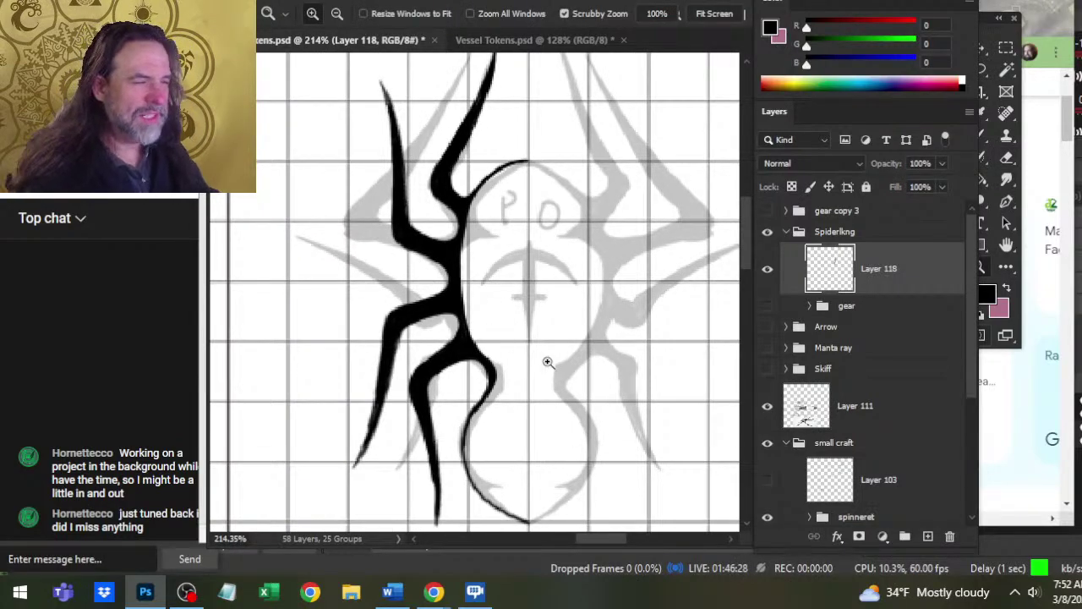
drag(548, 362, 509, 338)
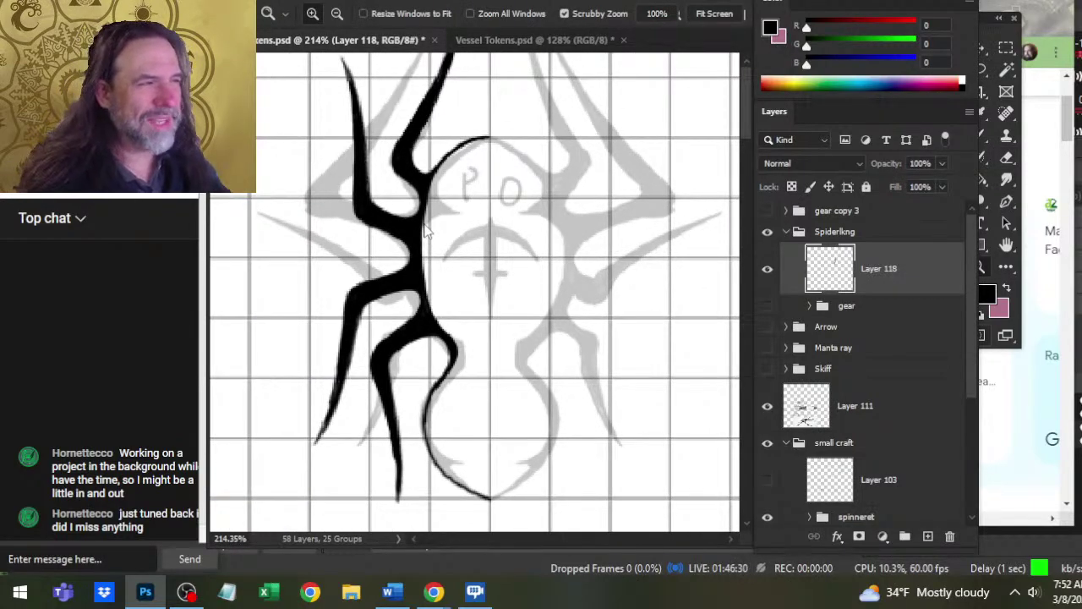
key(ctrl+s)
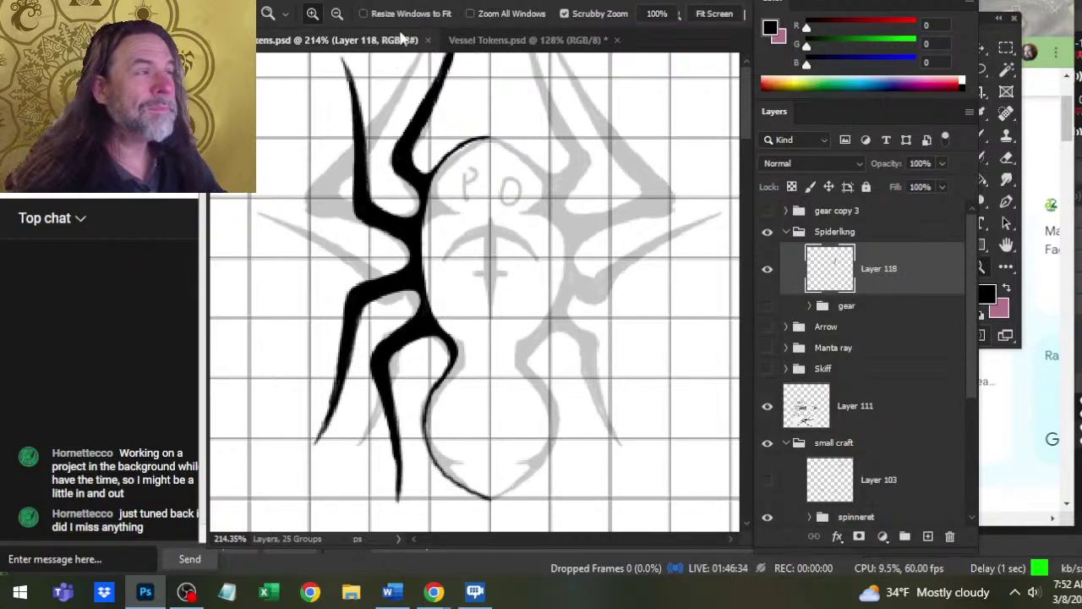
- Close Vessel Tokens.psd without saving its changes
click(518, 40)
click(616, 40)
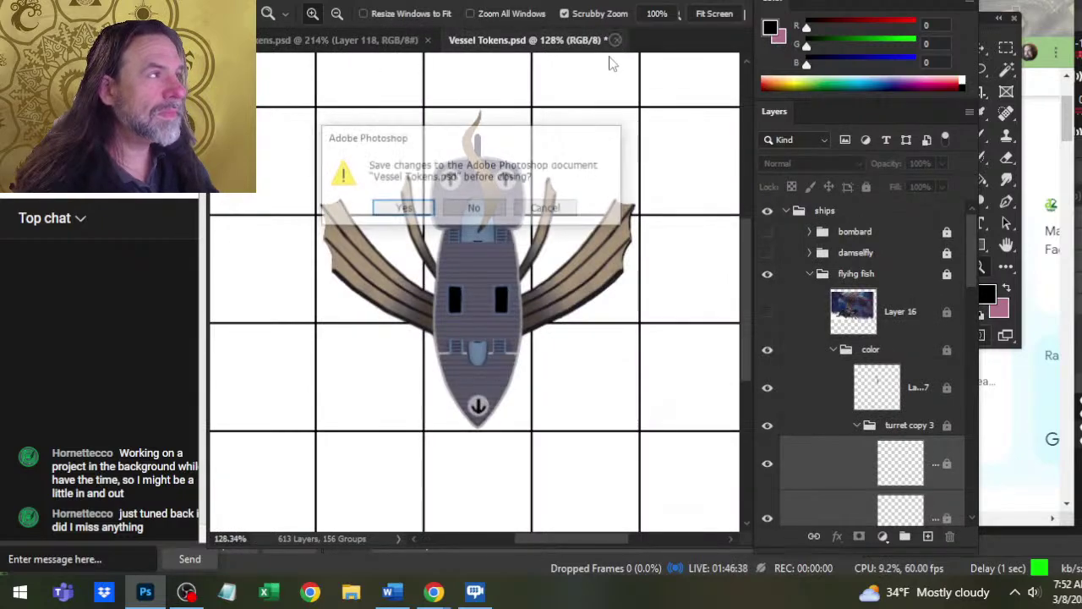
click(475, 209)
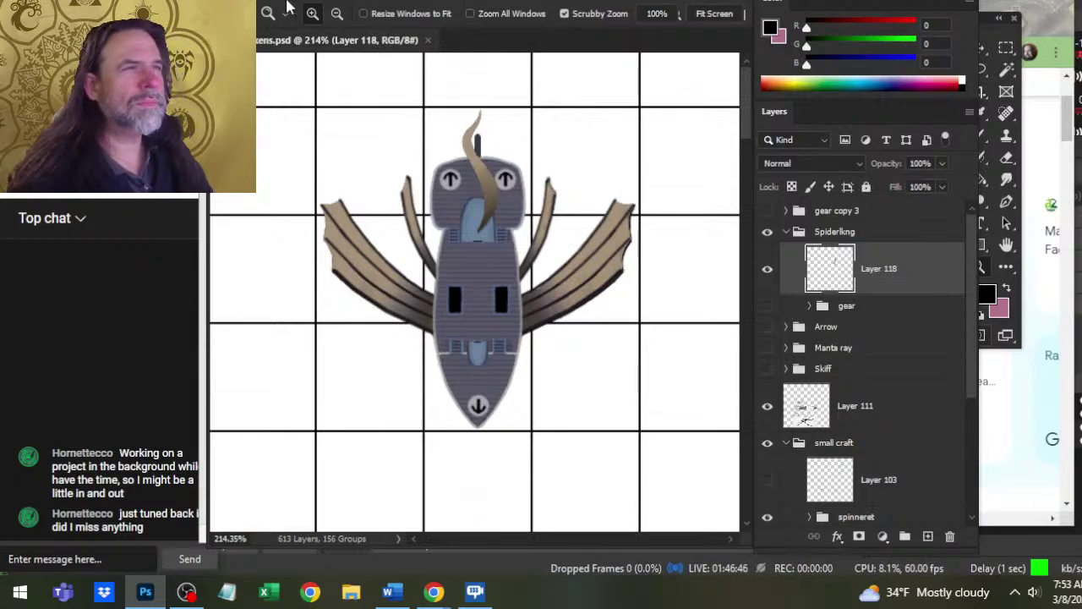
- Close the spider token document and reopen it from the recent files
click(428, 40)
click(251, 2)
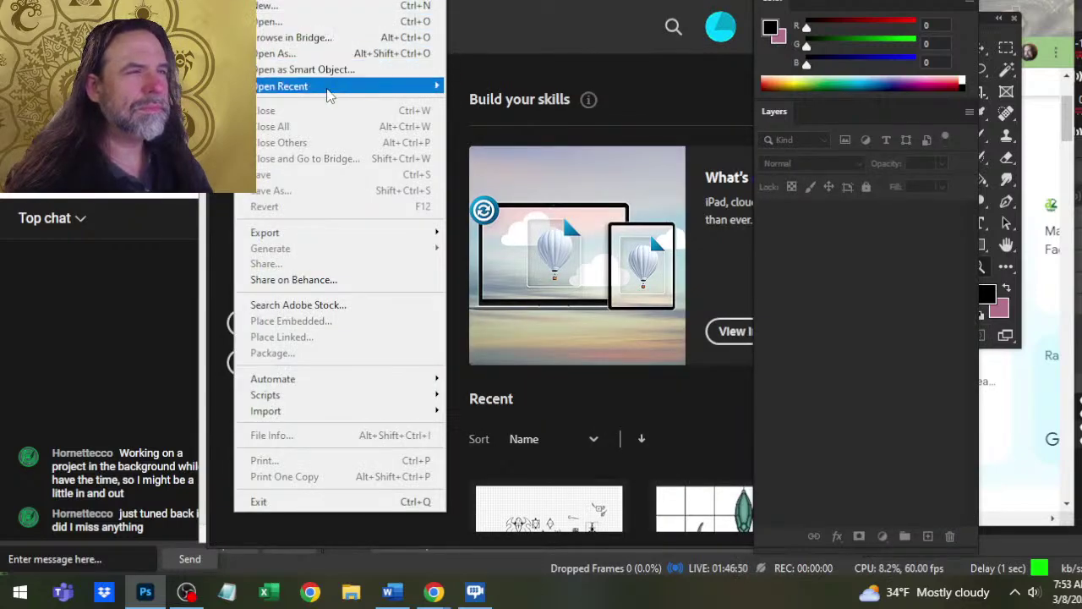
mouse_move(329, 91)
click(546, 90)
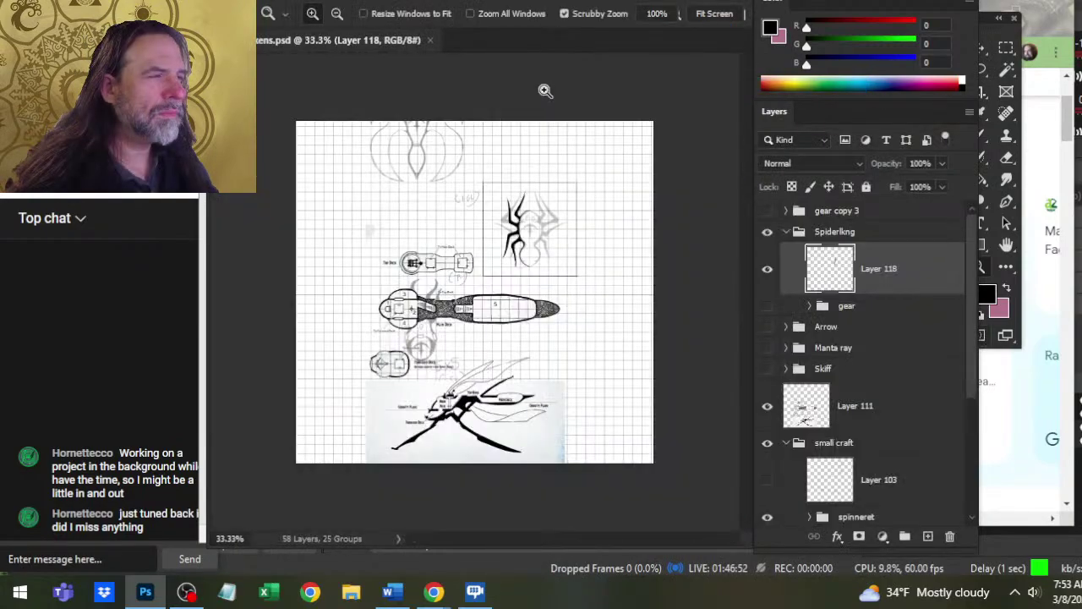
- Show the gear group inside the spider's layer group and select it
drag(563, 238, 606, 255)
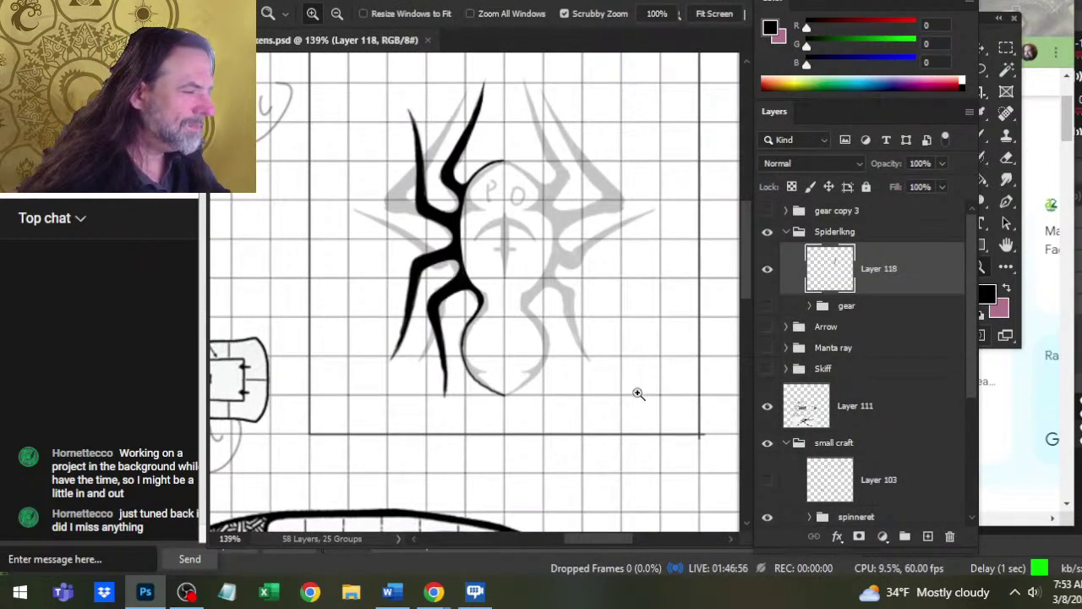
click(768, 306)
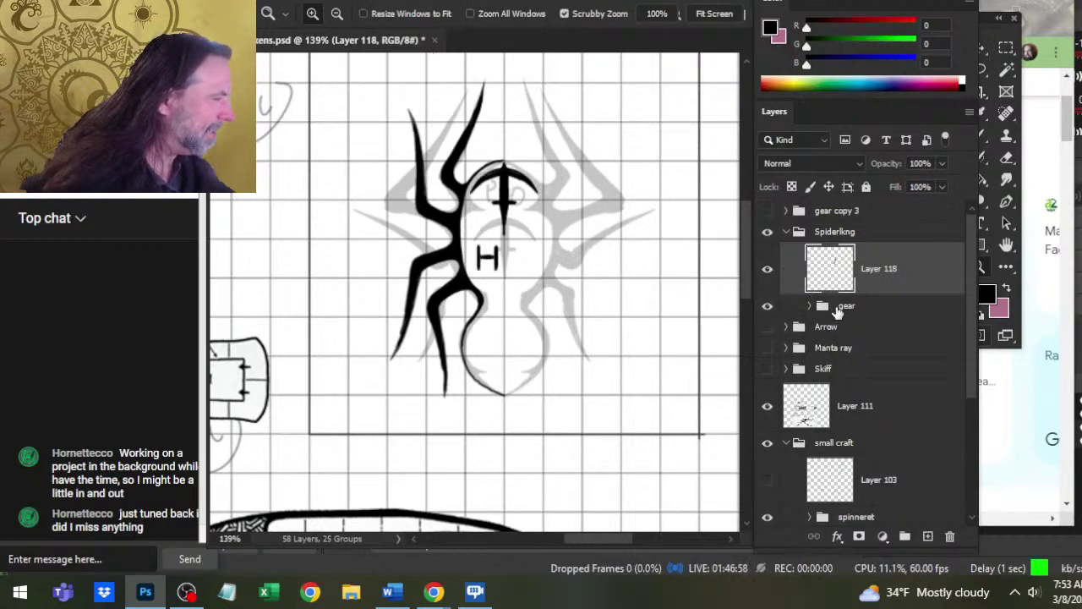
click(846, 306)
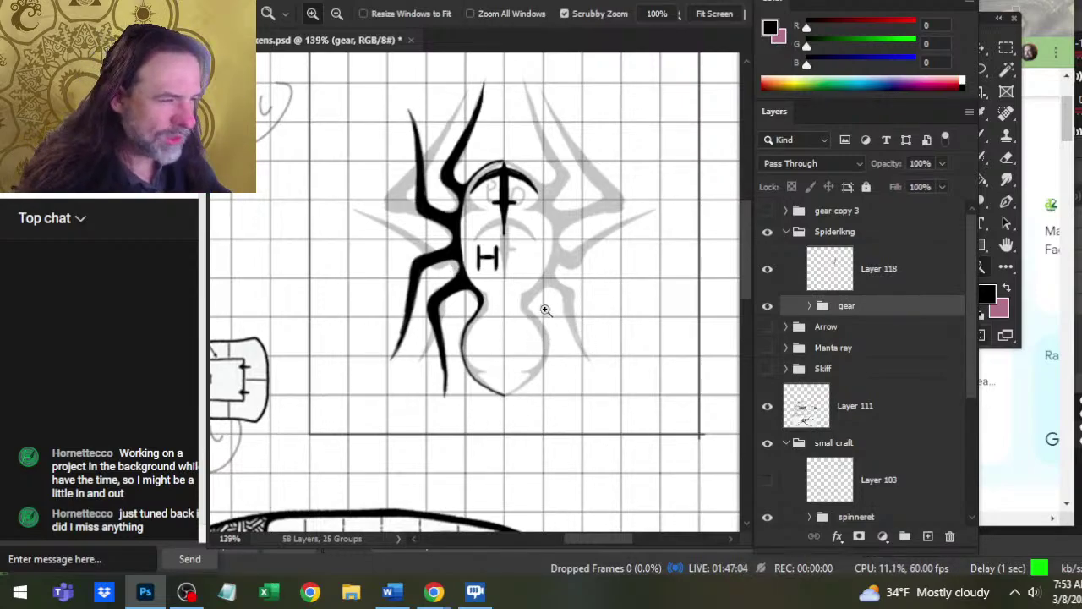
drag(508, 317, 536, 333)
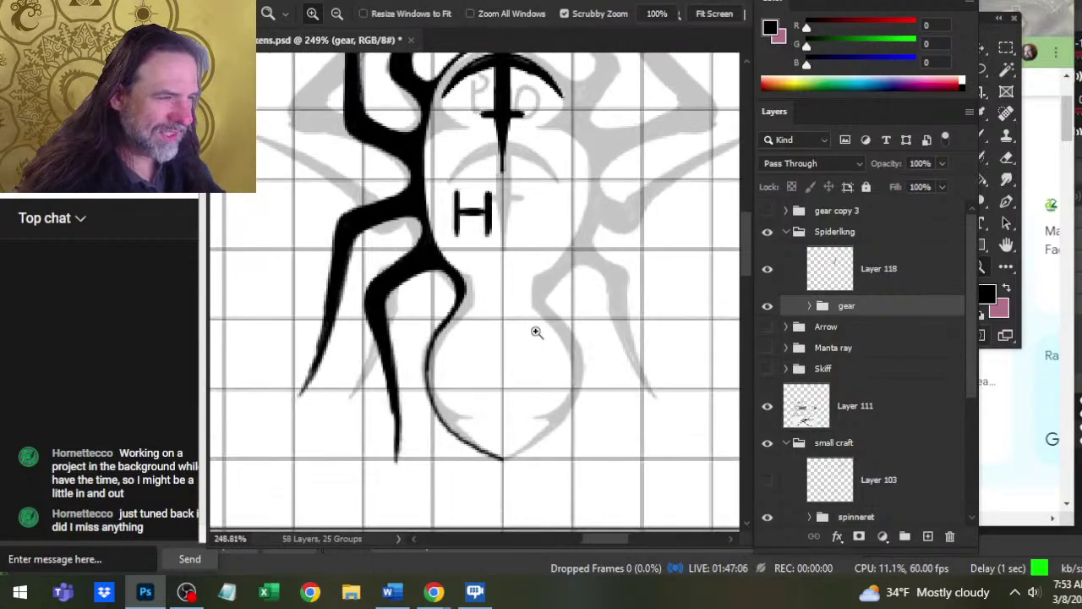
- Thicken the abdomen's outline on Layer 118 from the waist down to the rear tip
key(e)
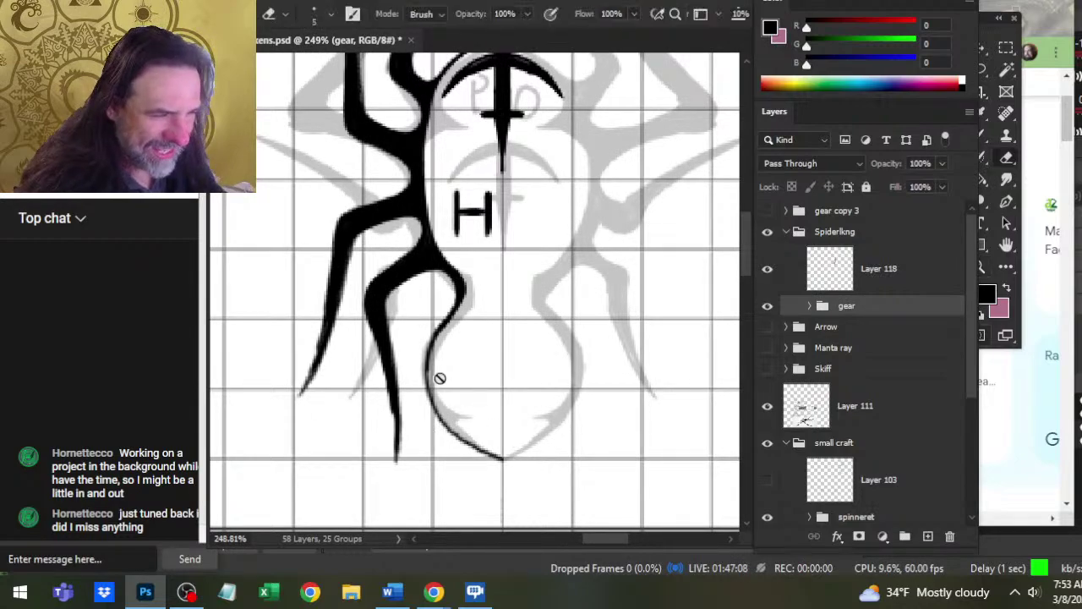
click(881, 279)
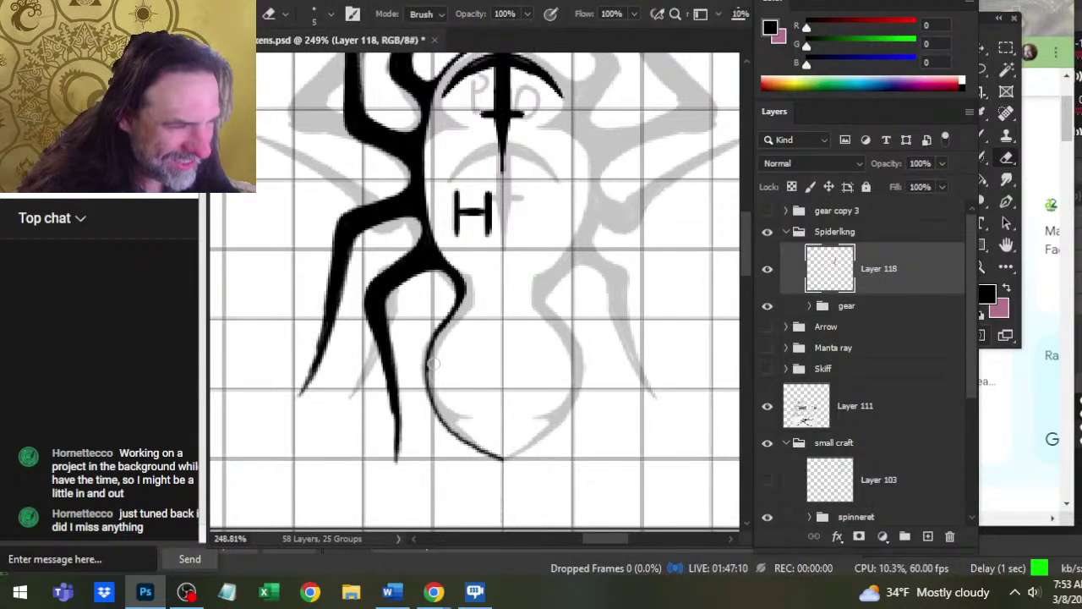
key(b)
mouse_move(441, 353)
mouse_down()
mouse_move(476, 377)
mouse_move(430, 320)
mouse_move(429, 335)
mouse_move(437, 309)
mouse_move(423, 362)
mouse_move(425, 343)
mouse_move(436, 427)
mouse_move(478, 473)
mouse_move(457, 450)
mouse_move(524, 497)
mouse_move(476, 488)
mouse_move(517, 505)
mouse_move(494, 481)
mouse_move(547, 494)
mouse_move(546, 508)
mouse_up()
key(e)
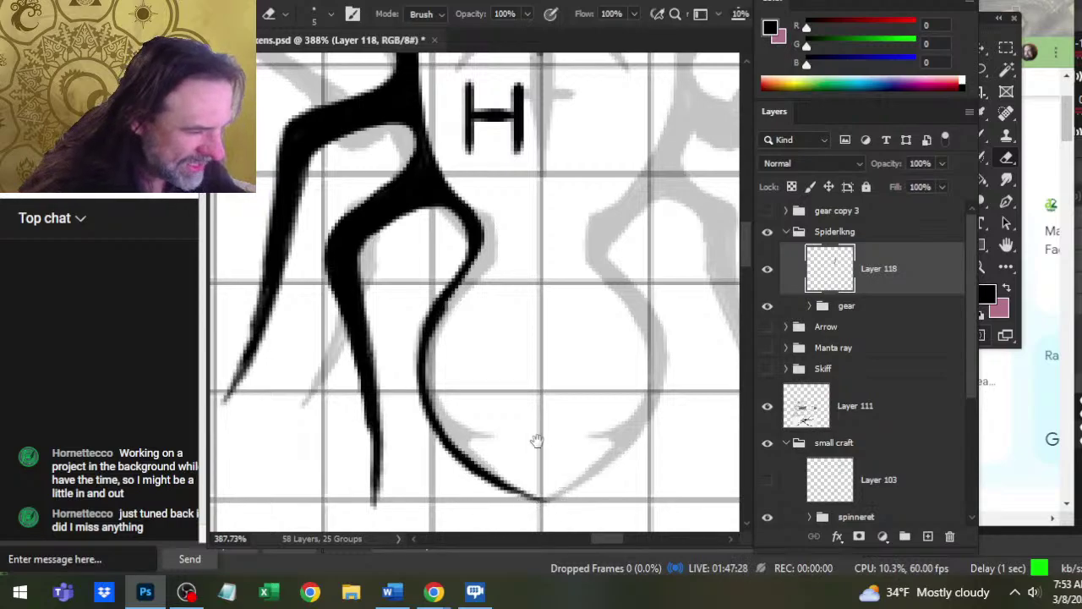
- Smooth the abdomen's lower curve and trim its inner edge so the line tapers to a fine point at the rear tip
drag(536, 439, 501, 359)
key(b)
mouse_move(467, 406)
mouse_down()
mouse_move(498, 416)
mouse_move(502, 430)
mouse_up()
key(e)
mouse_move(461, 385)
mouse_down()
mouse_move(511, 409)
mouse_move(495, 419)
mouse_move(512, 421)
mouse_move(503, 415)
mouse_up()
key(b)
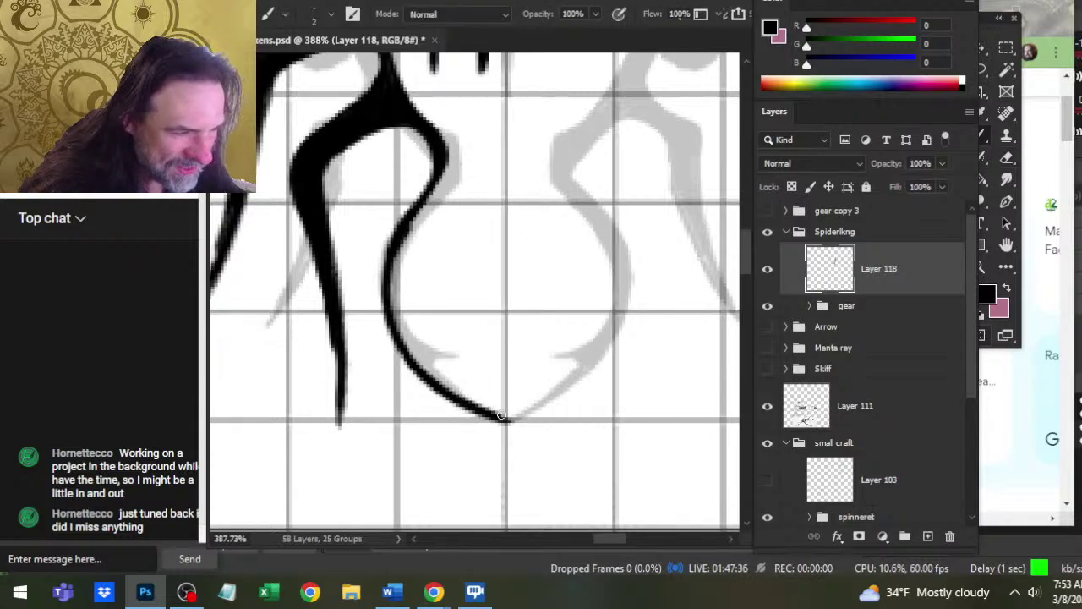
key(e)
drag(455, 377, 514, 416)
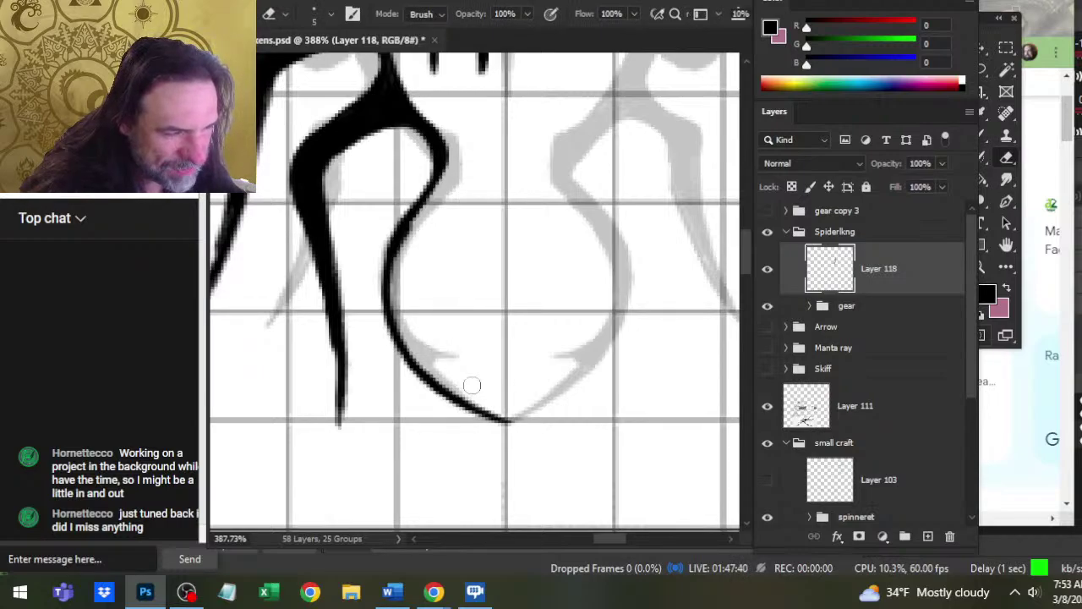
drag(432, 367, 493, 405)
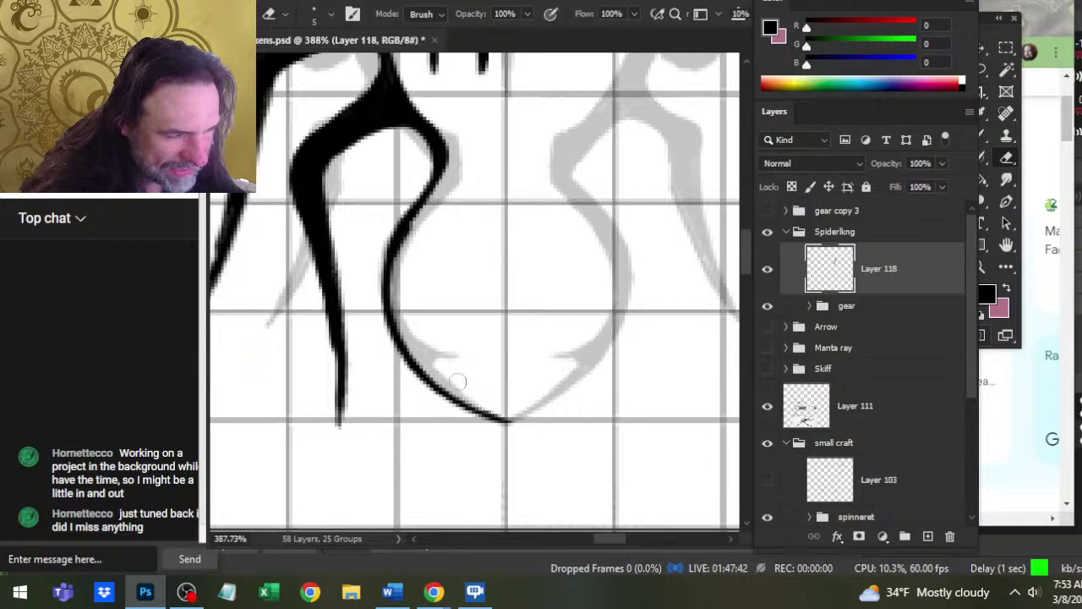
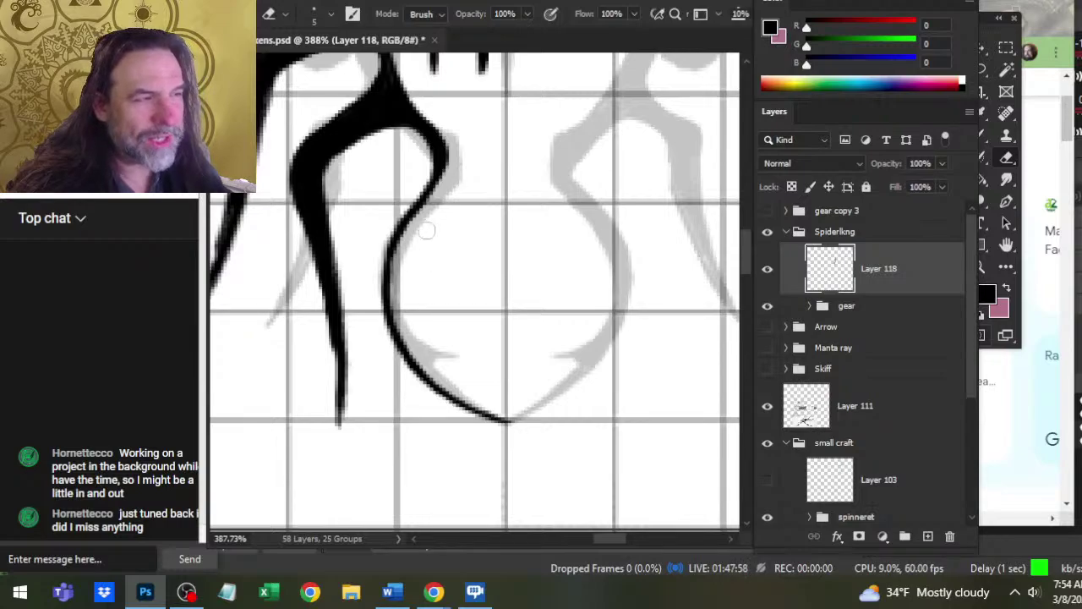
- Thicken the outer edge of the abdomen's left bulge just below the waist and erase the excess to smooth the curve
key(b)
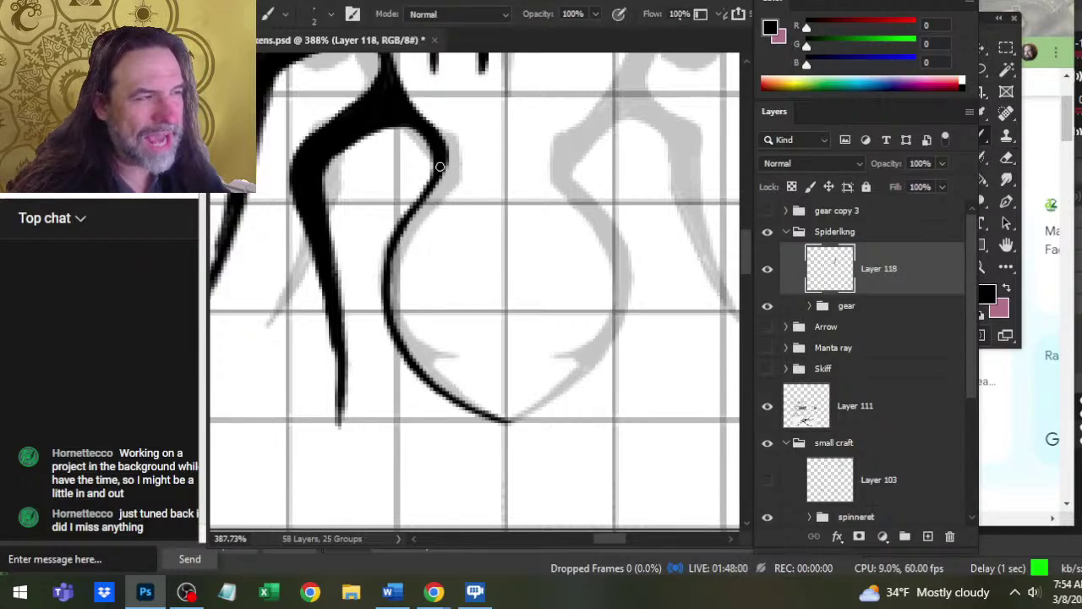
mouse_move(441, 167)
mouse_down()
mouse_move(392, 259)
mouse_move(401, 228)
mouse_move(385, 293)
mouse_up()
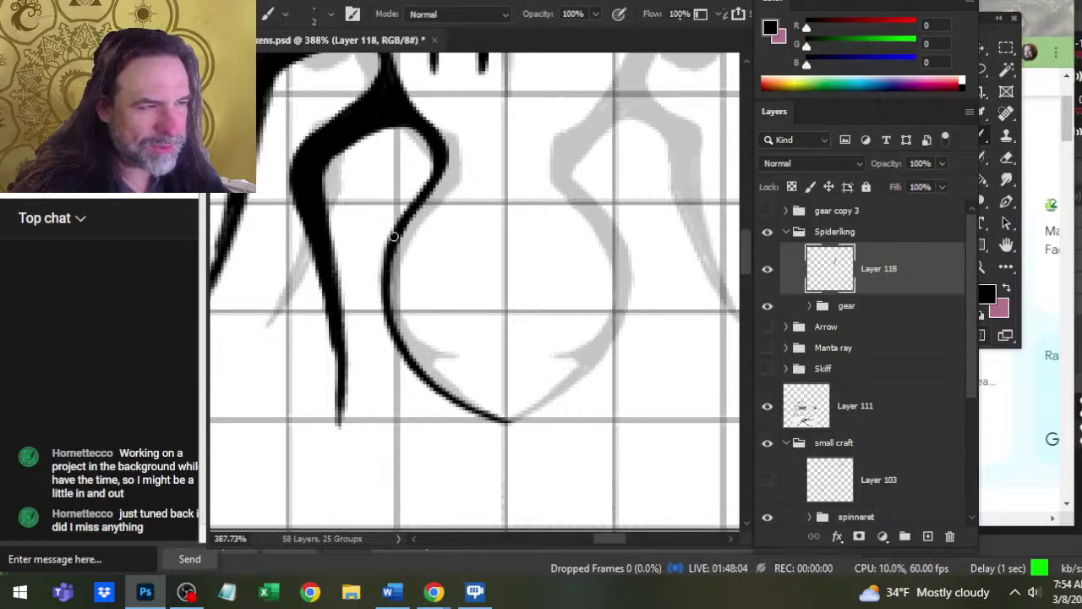
mouse_move(394, 236)
mouse_down()
mouse_move(381, 296)
mouse_move(373, 245)
mouse_up()
key(e)
mouse_move(401, 279)
mouse_down()
mouse_move(427, 223)
mouse_move(384, 286)
mouse_up()
key(b)
drag(397, 229, 386, 309)
drag(389, 239, 380, 307)
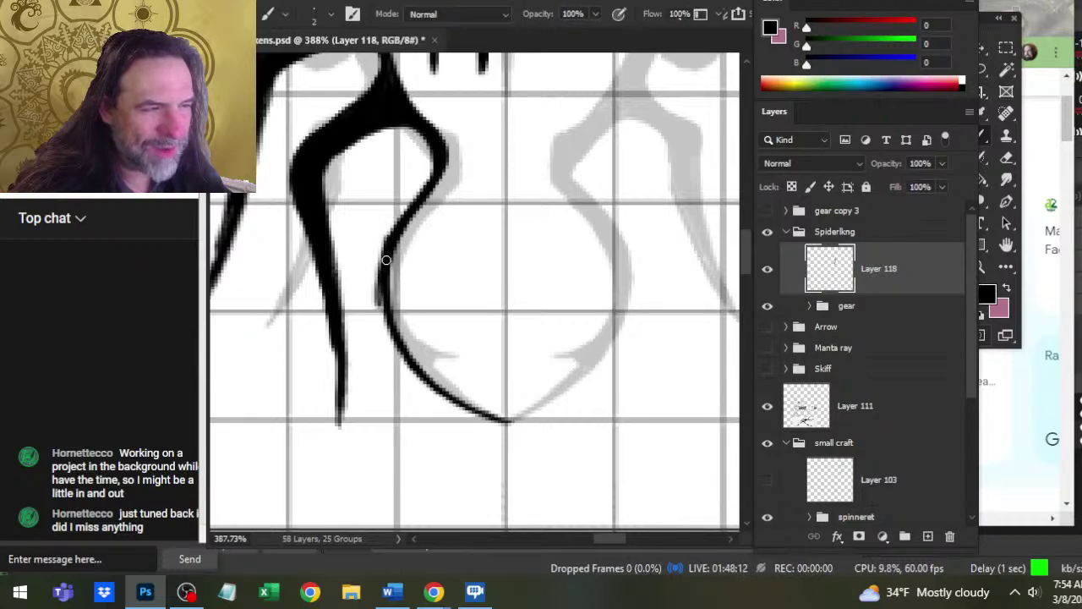
drag(386, 260, 389, 328)
key(e)
drag(377, 240, 372, 294)
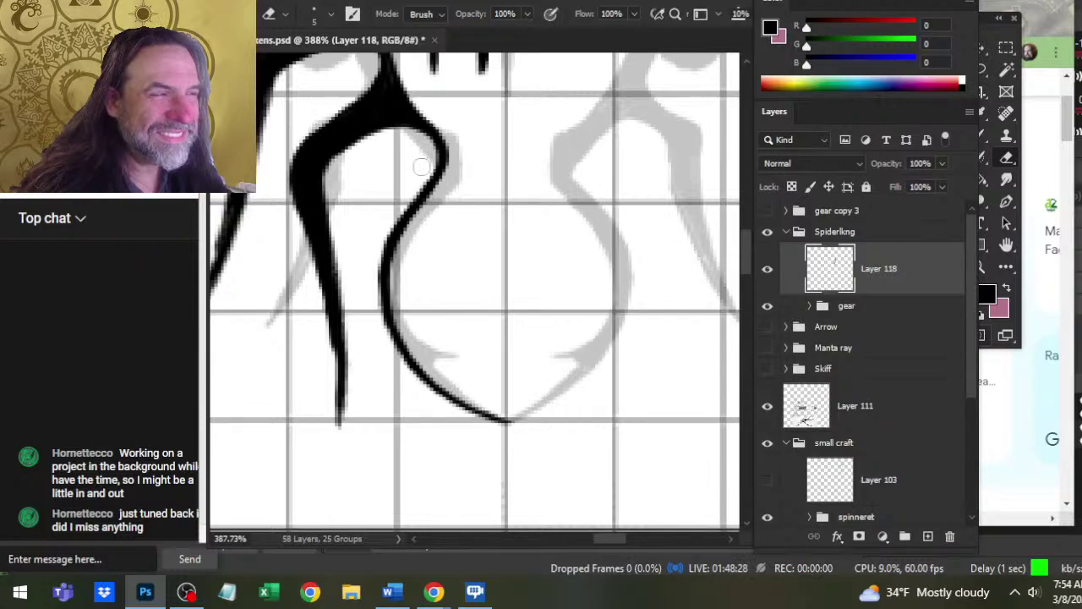
- Touch up the waist outline where the body narrows into the abdomen, rounding the bend beside the rear leg joint
key(b)
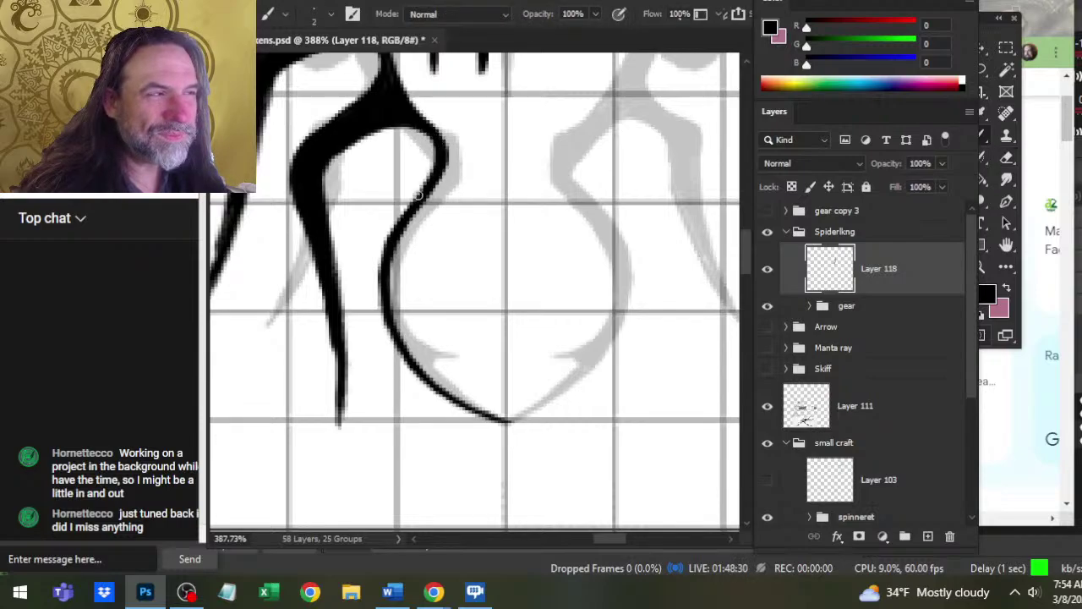
key(e)
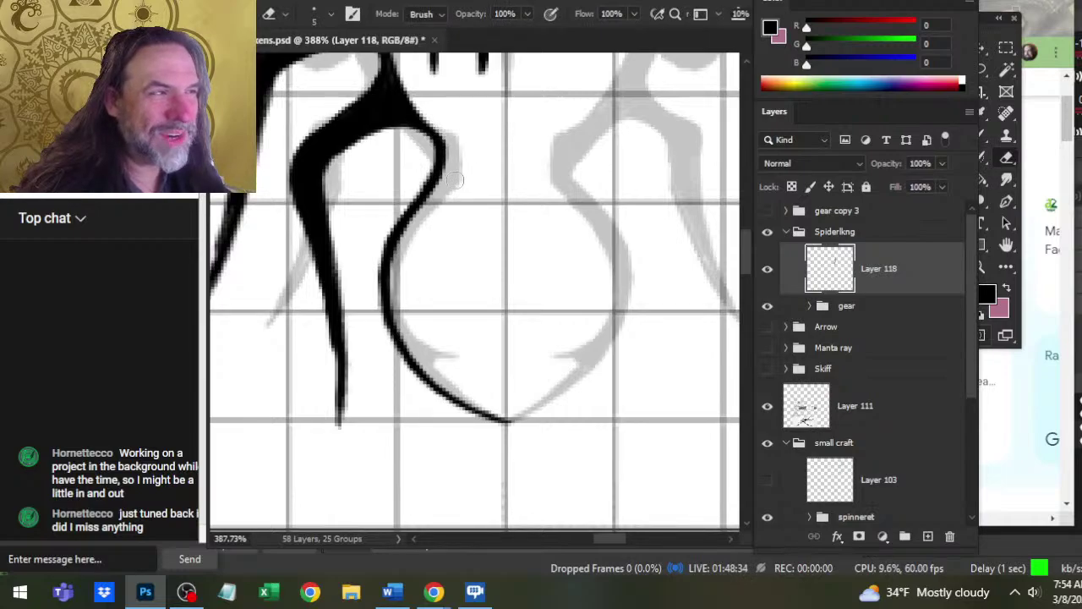
key(b)
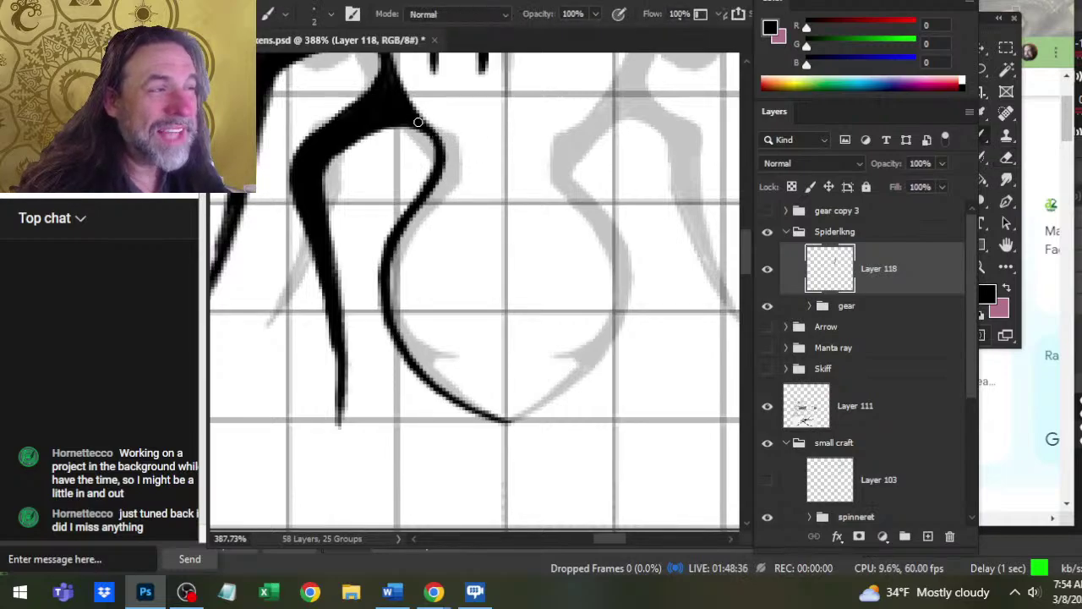
drag(425, 127, 443, 148)
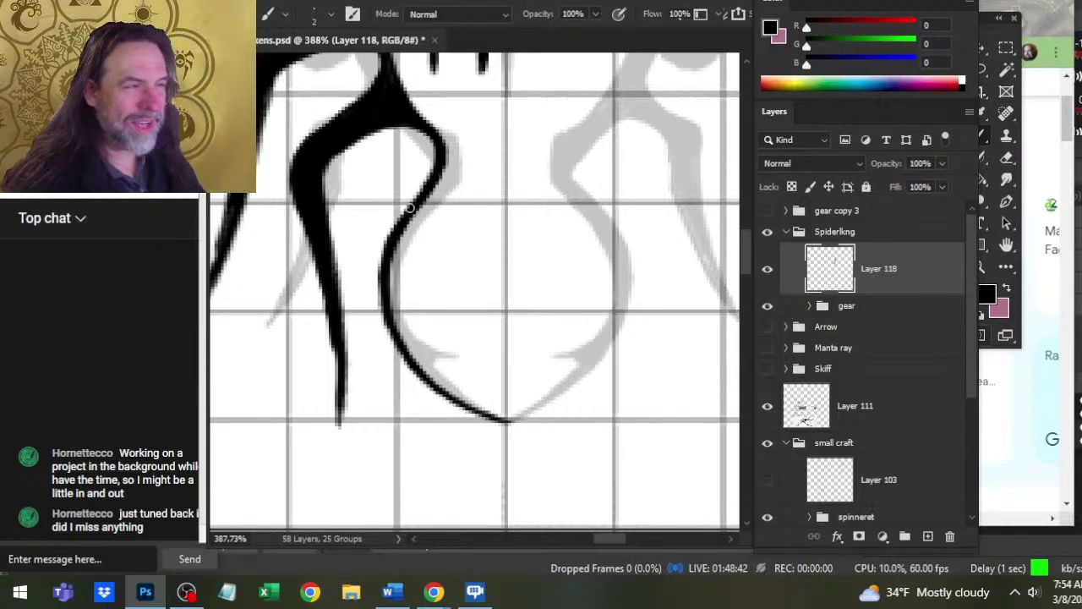
drag(528, 219, 490, 329)
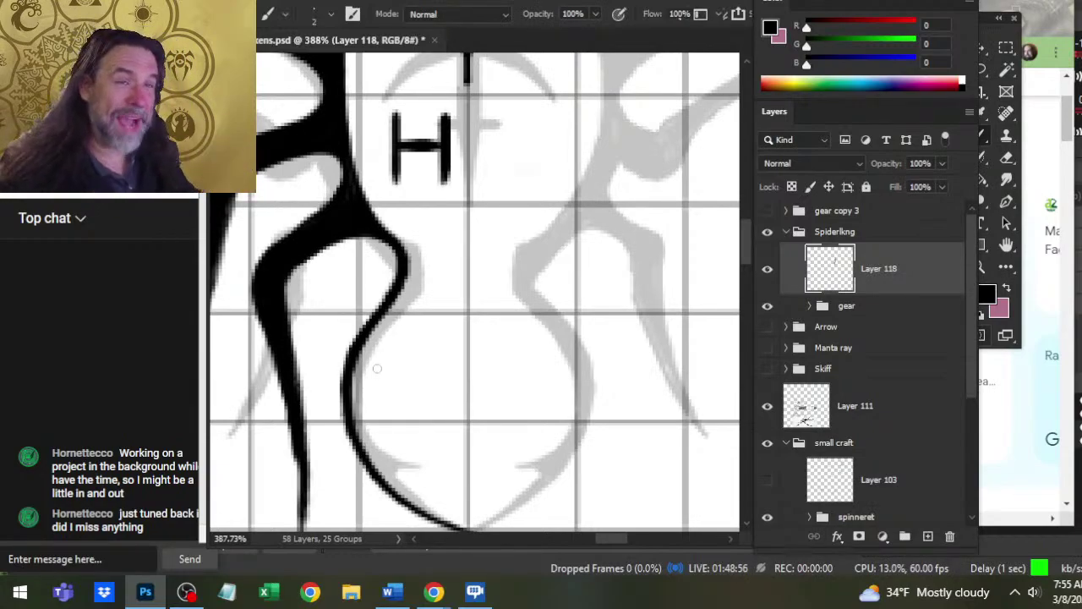
scroll(399, 288, up, 3)
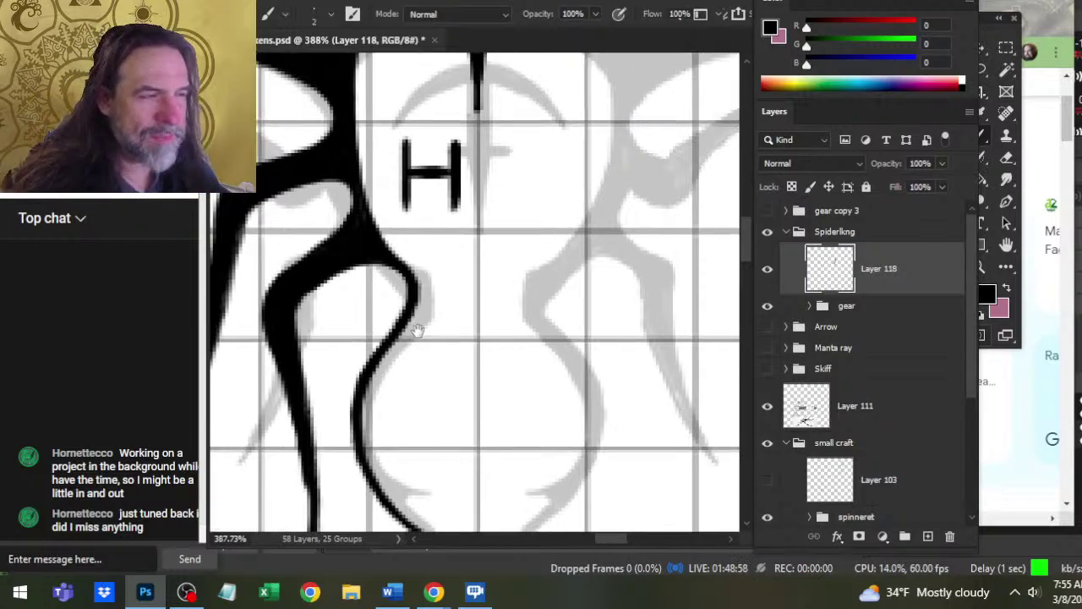
key(e)
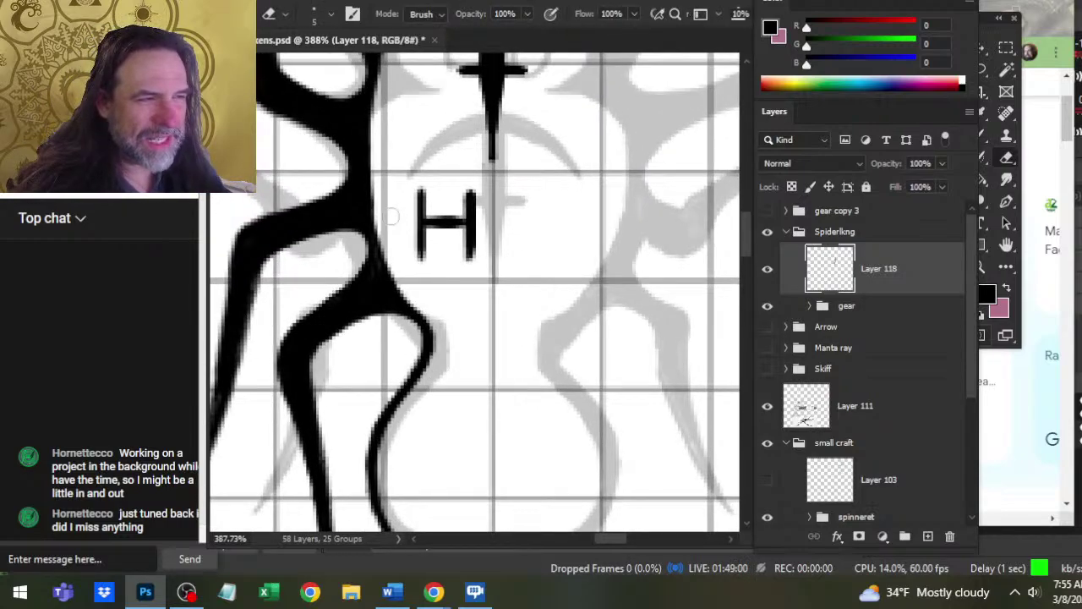
key(b)
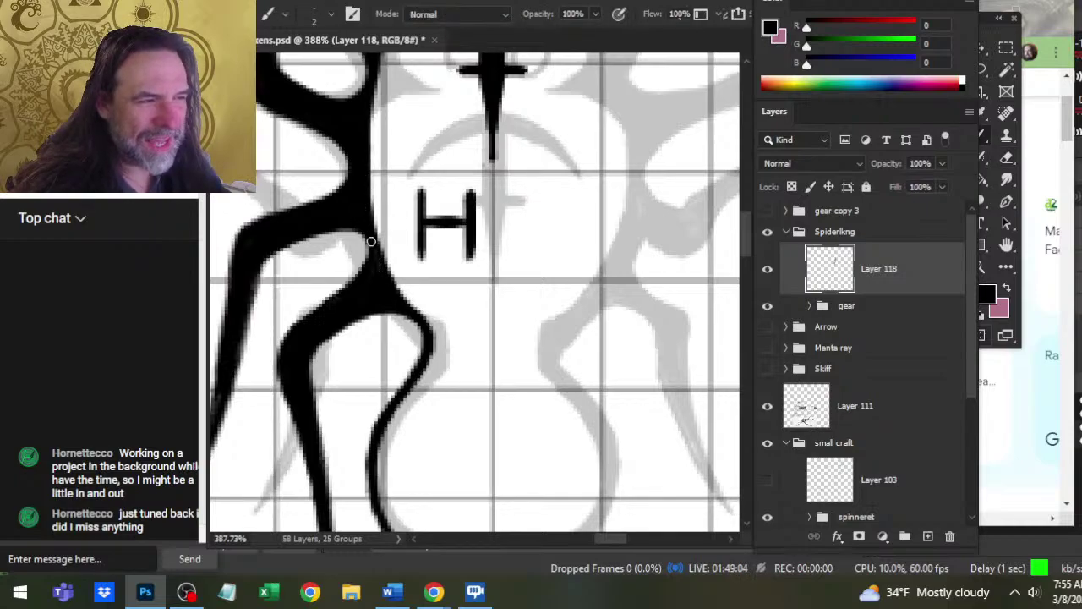
drag(392, 286, 427, 334)
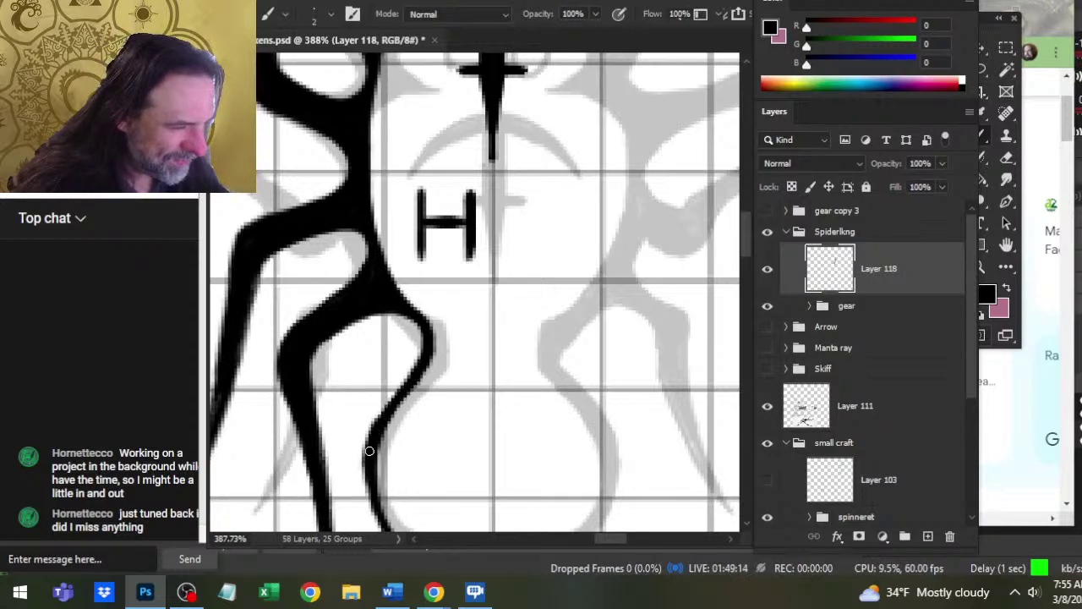
- Reshape the outline at the abdomen's widest point with small brush touches and trim its edges to a slimmer line
key(e)
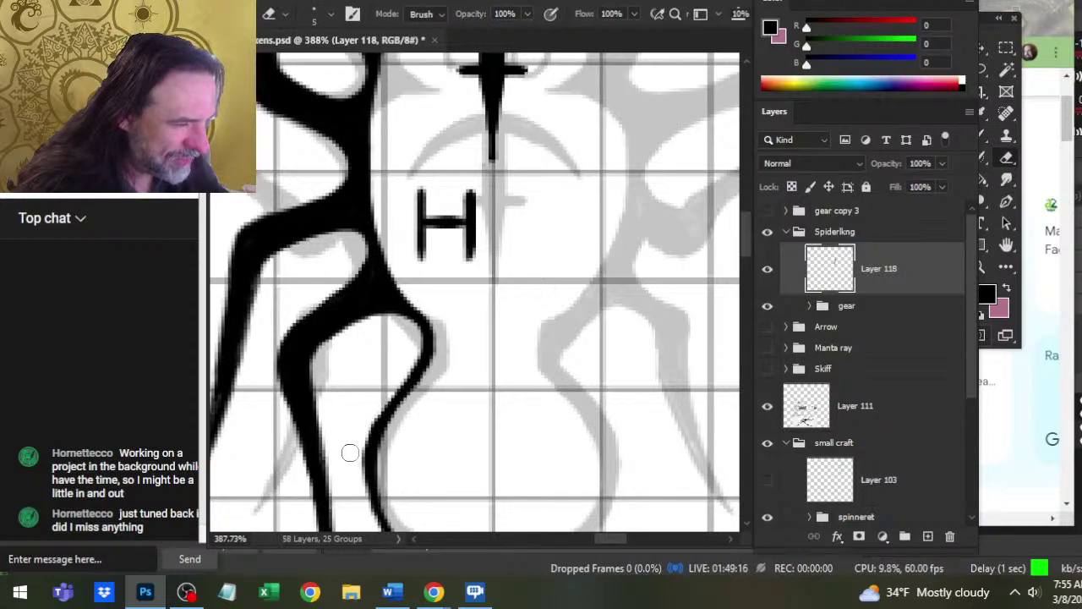
drag(404, 377, 452, 292)
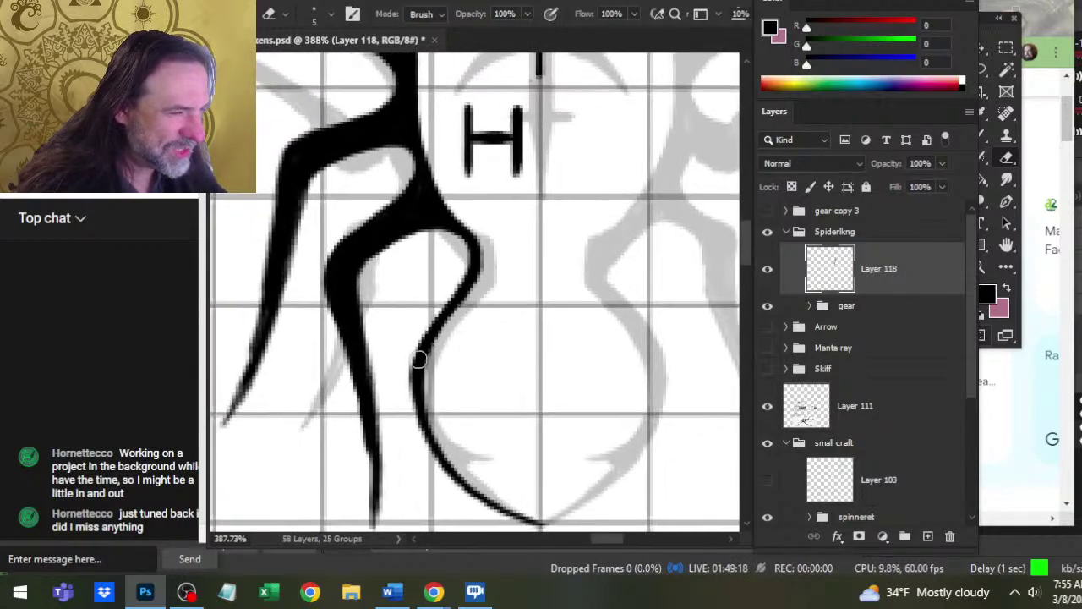
key(b)
drag(423, 345, 409, 381)
key(e)
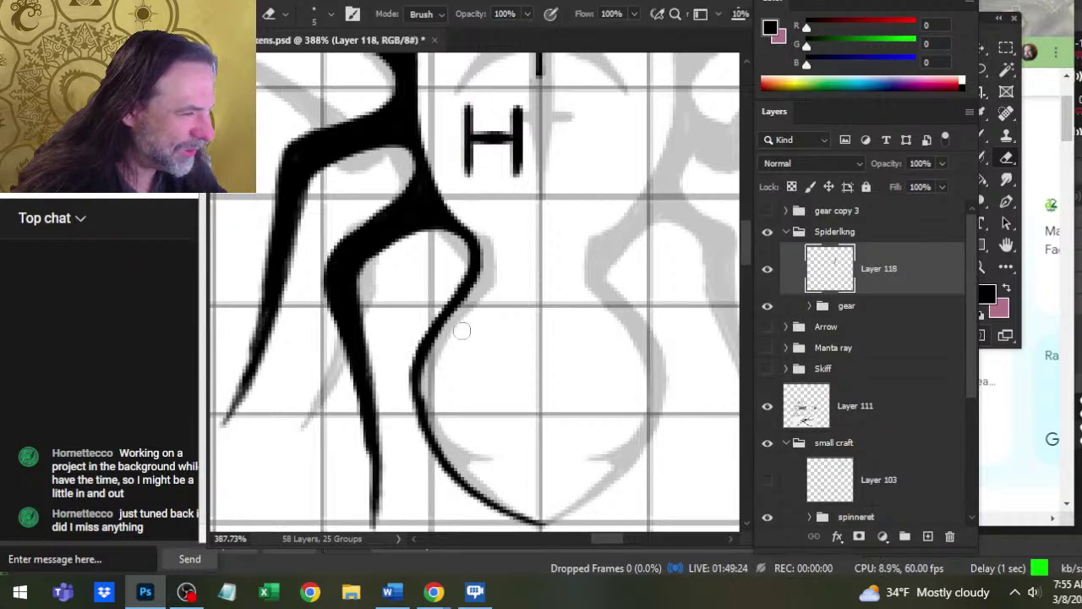
key(b)
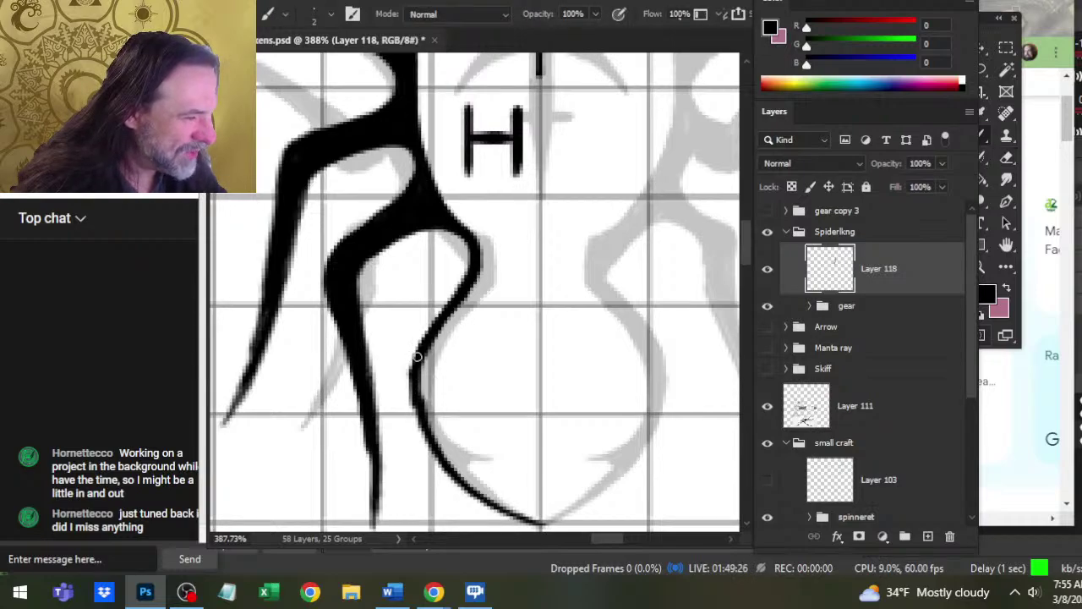
drag(417, 356, 411, 402)
key(e)
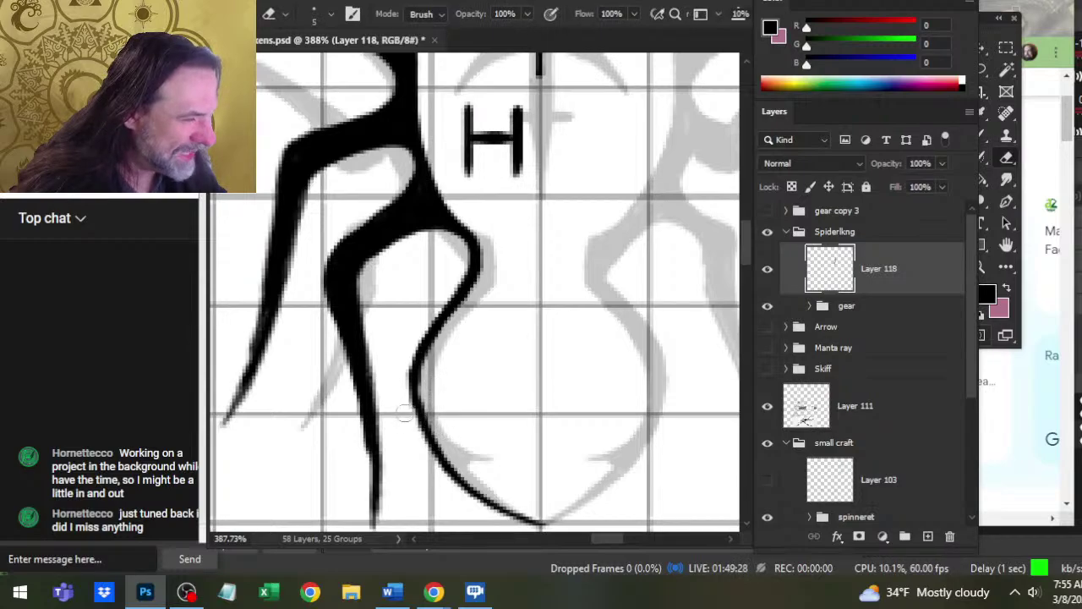
key(b)
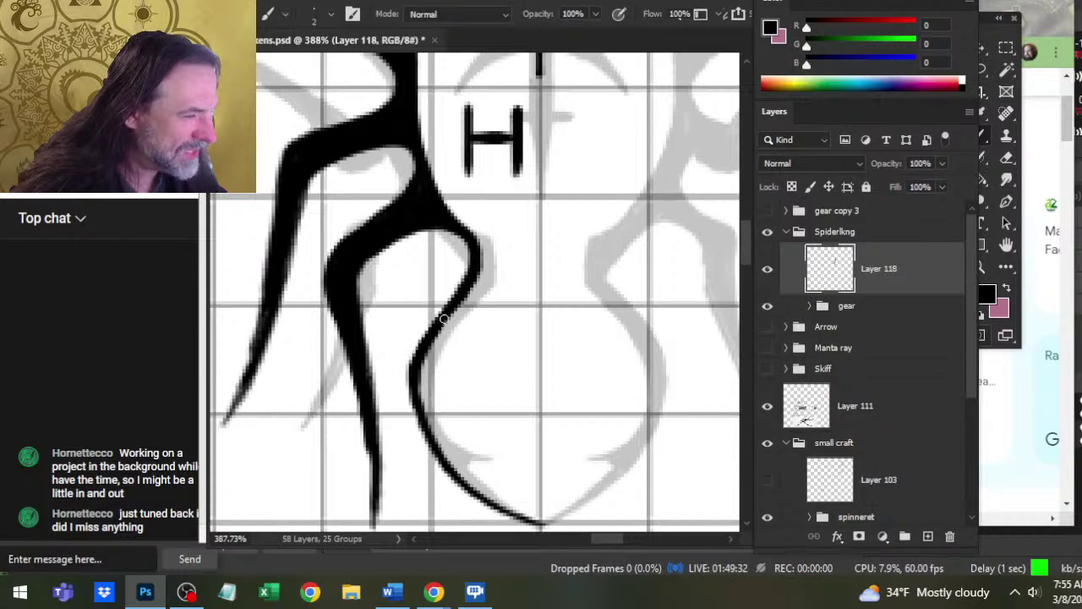
key(e)
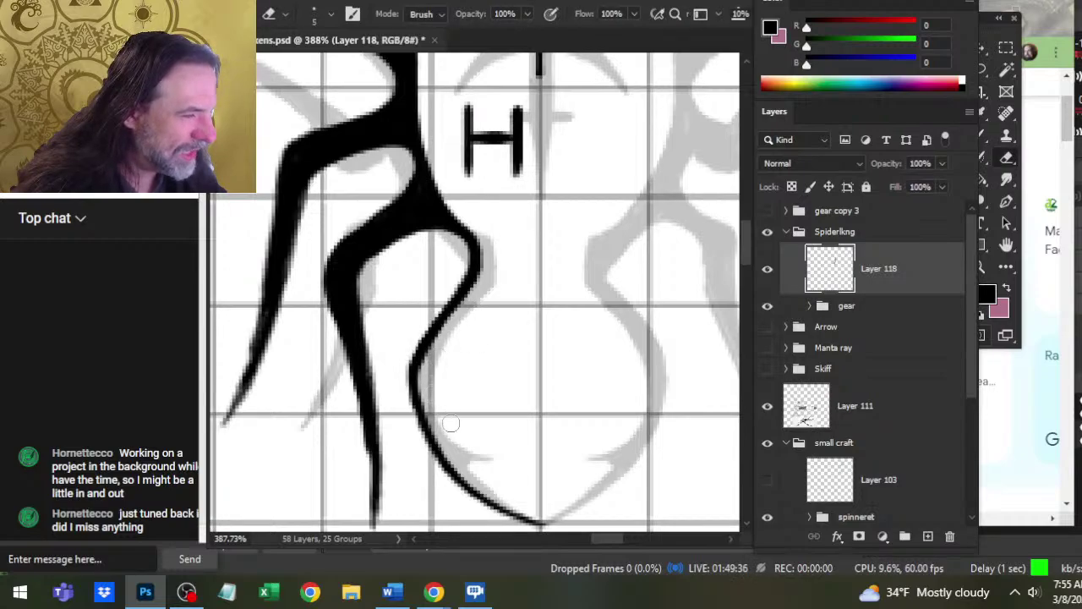
- Thicken the waist bend toward the body's centre and trim its leg-side edge to an even curve
key(z)
drag(465, 391, 386, 372)
drag(492, 361, 419, 332)
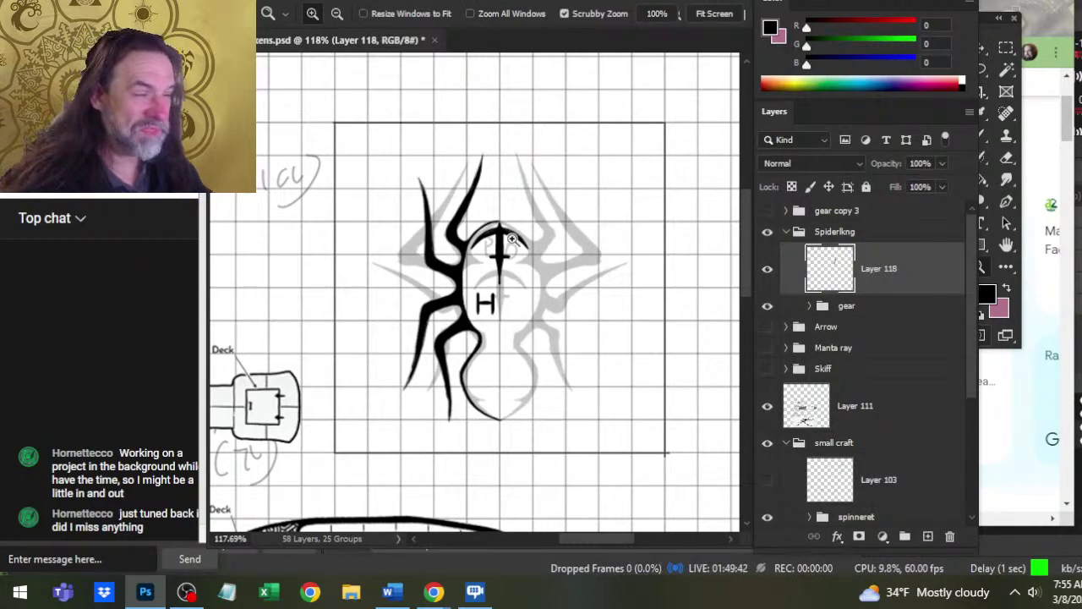
scroll(545, 305, up, 3)
scroll(526, 381, up, 3)
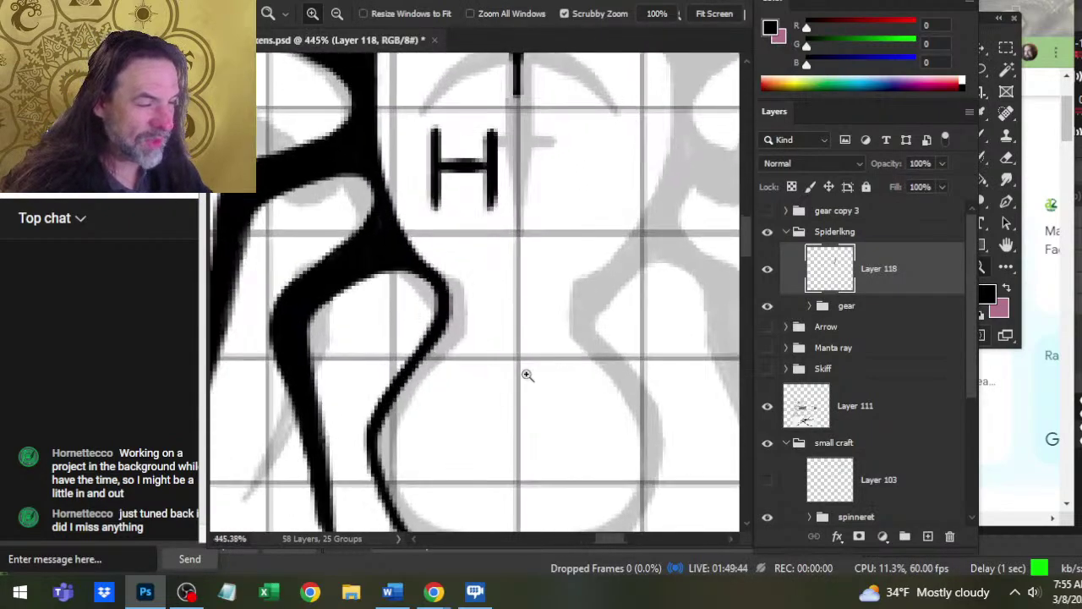
key(b)
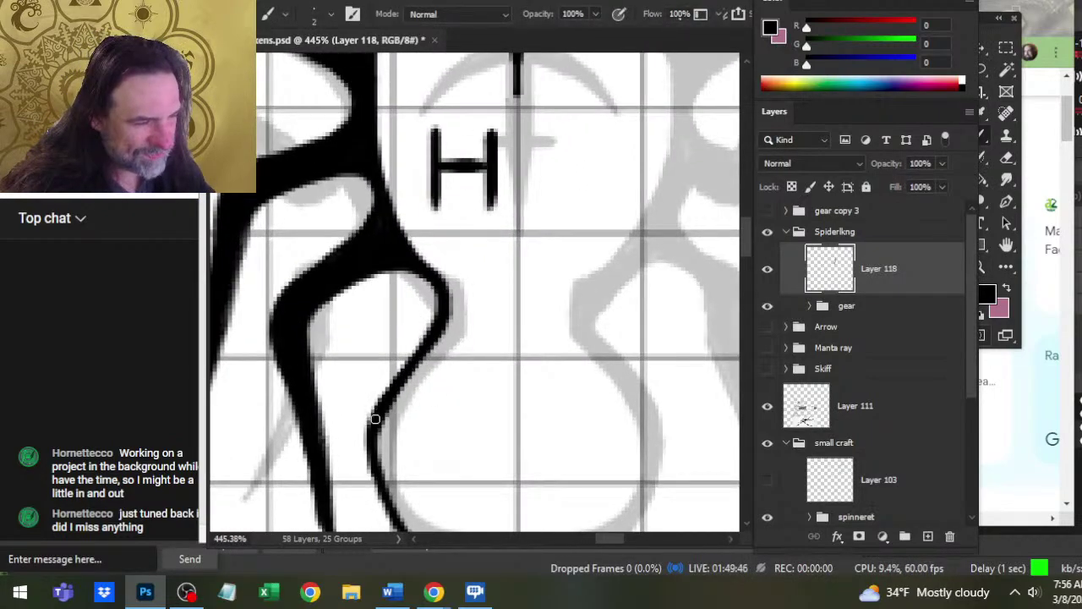
mouse_move(374, 418)
mouse_down()
mouse_move(440, 351)
mouse_move(441, 304)
mouse_up()
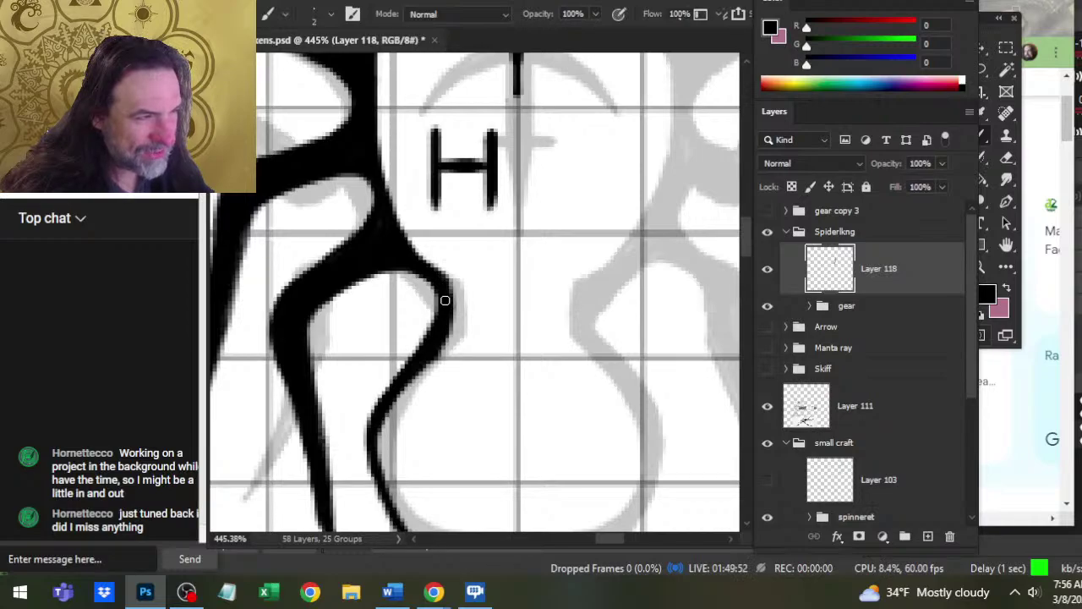
mouse_move(444, 300)
mouse_down()
mouse_move(426, 264)
mouse_move(447, 309)
mouse_move(447, 283)
mouse_move(450, 330)
mouse_up()
drag(447, 280, 444, 344)
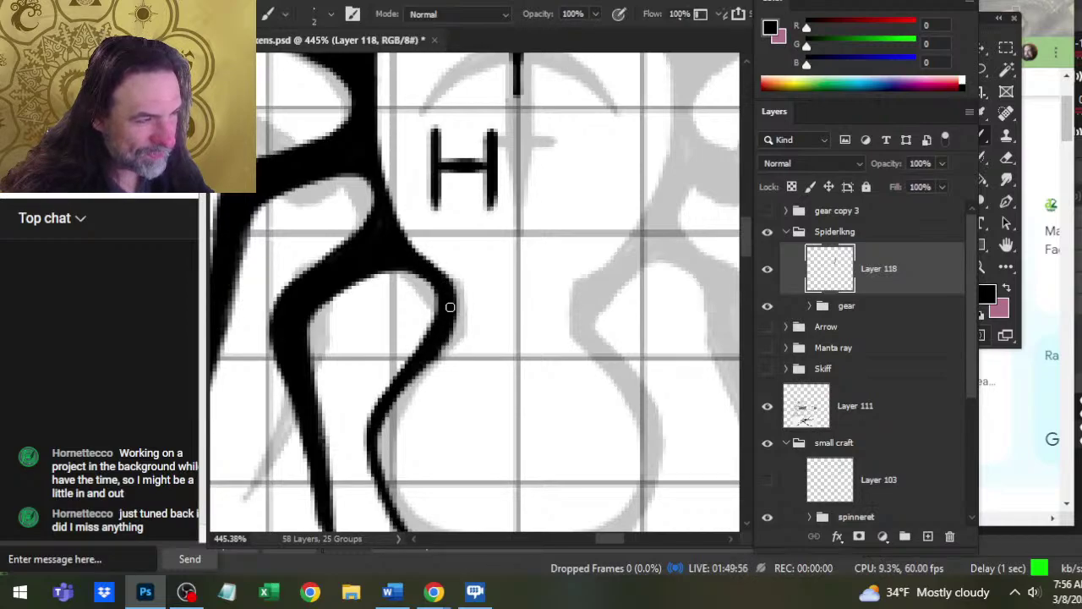
drag(448, 294, 409, 259)
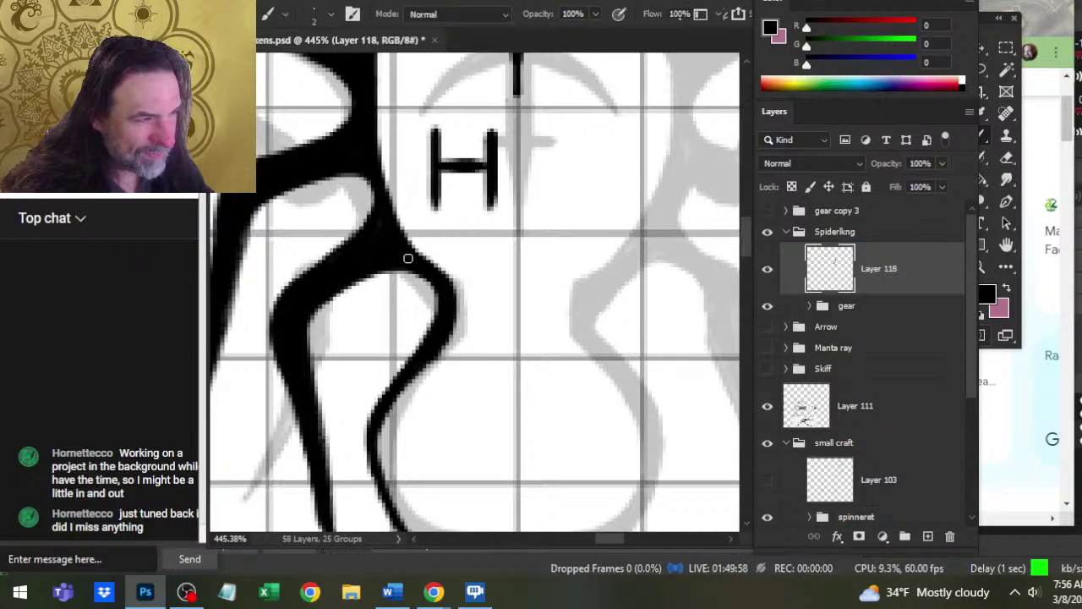
key(e)
drag(416, 300, 421, 341)
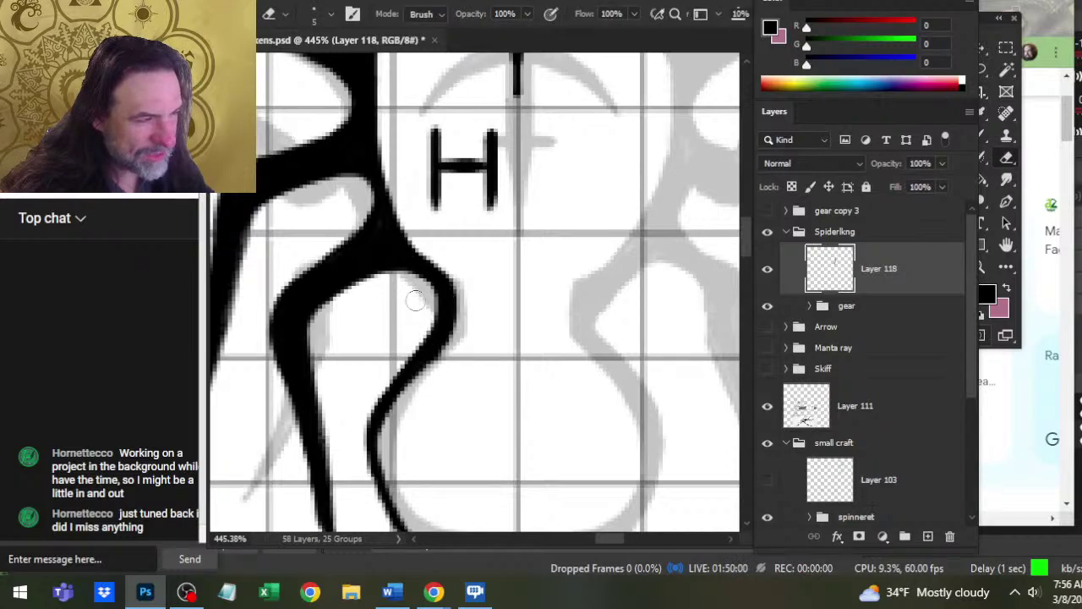
drag(423, 338, 415, 300)
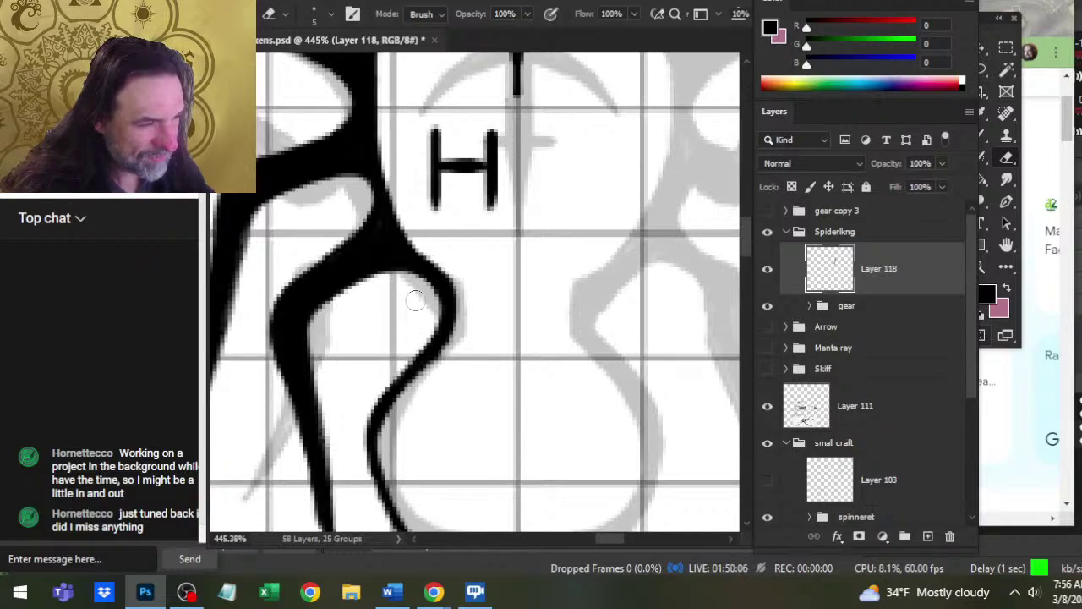
- Widen the abdomen's outline from the waist to its widest point and erase the rough stroke ends on the outer side
key(b)
mouse_move(406, 367)
mouse_down()
mouse_move(369, 430)
mouse_move(374, 490)
mouse_up()
drag(368, 448, 375, 490)
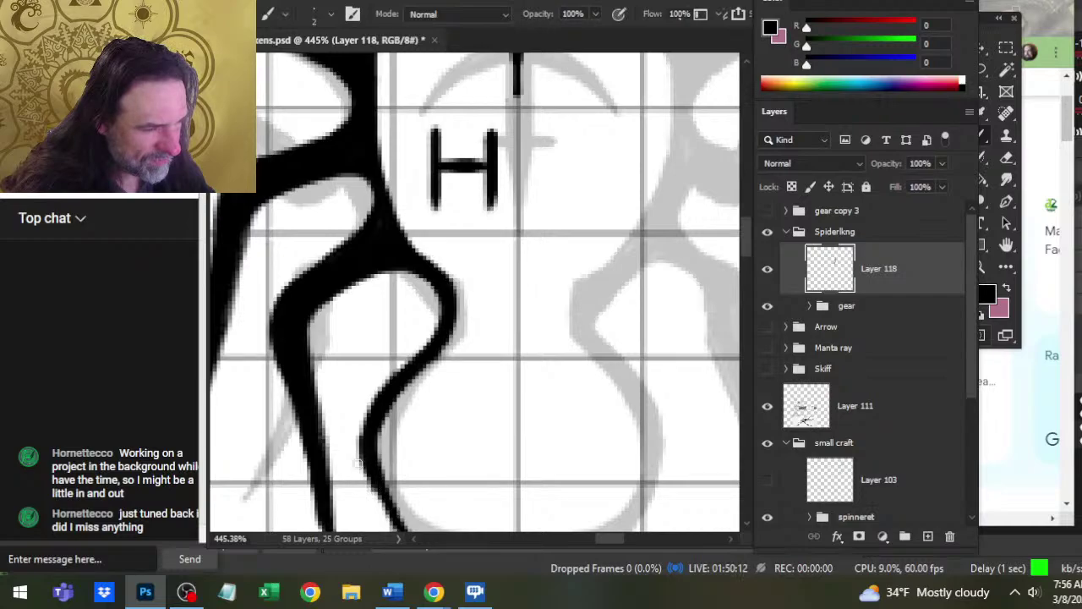
key(e)
mouse_move(366, 450)
mouse_down()
mouse_move(369, 341)
mouse_move(388, 410)
mouse_up()
key(b)
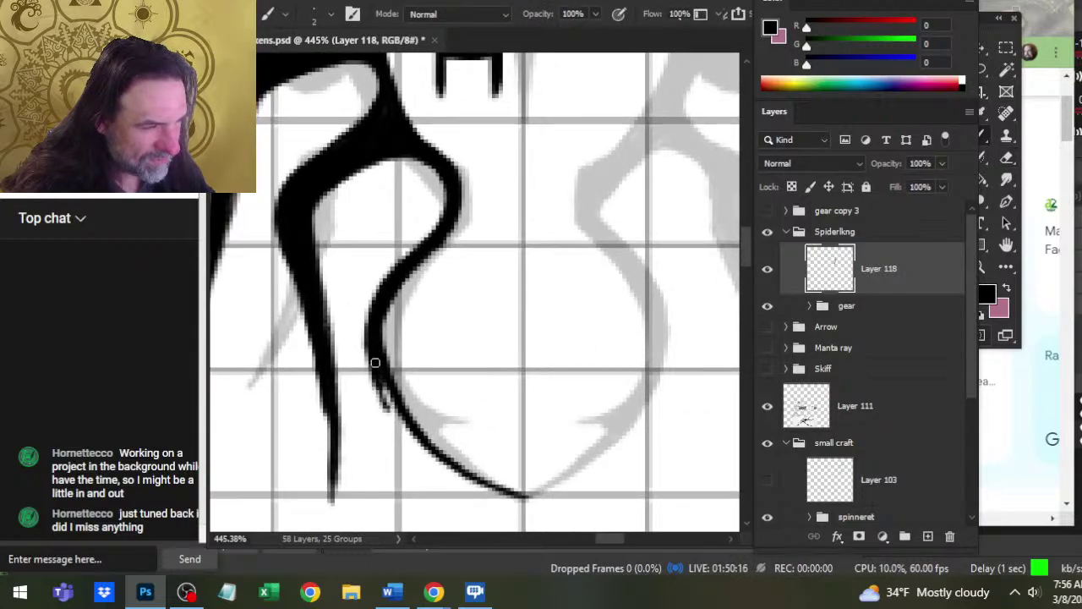
drag(375, 362, 384, 394)
drag(375, 362, 387, 419)
key(e)
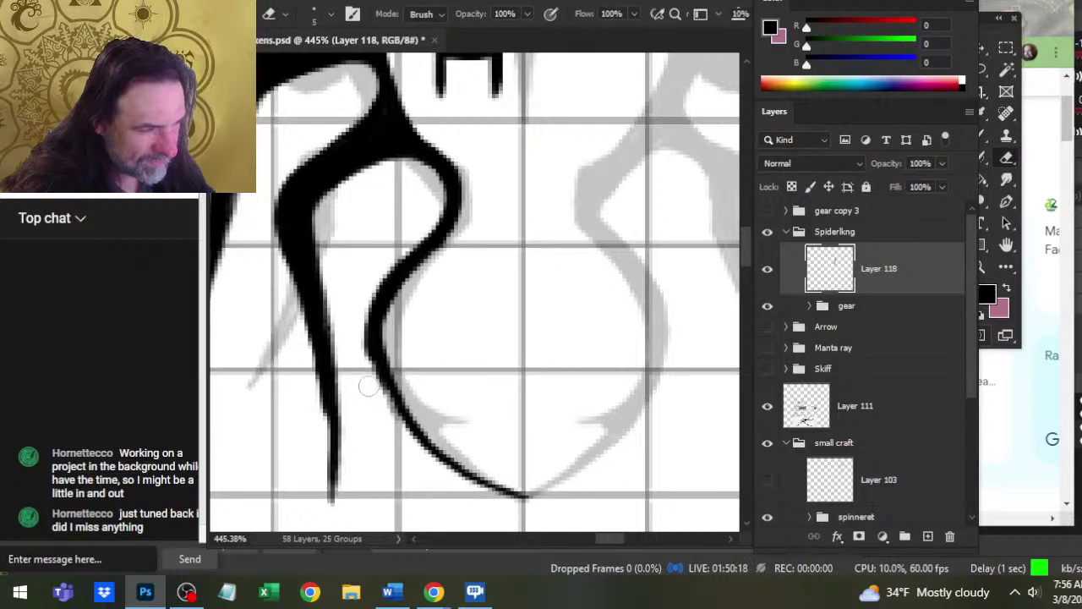
key(b)
key(e)
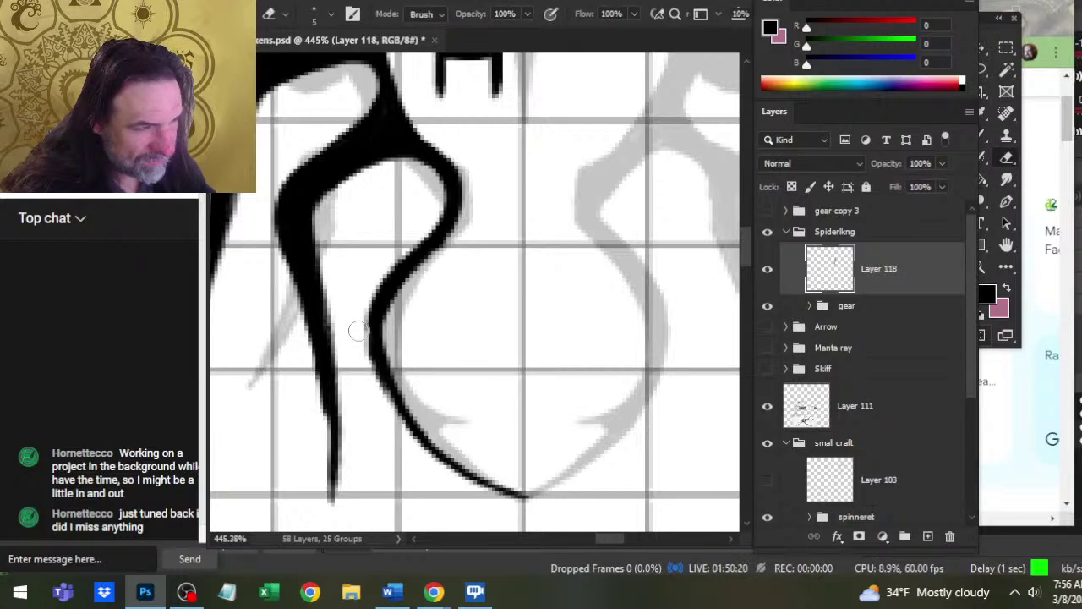
- Thicken the abdomen's outline from its widest point along the lower curve, tapering it into the rear tip
key(b)
drag(372, 320, 377, 382)
drag(372, 338, 385, 400)
drag(374, 360, 408, 430)
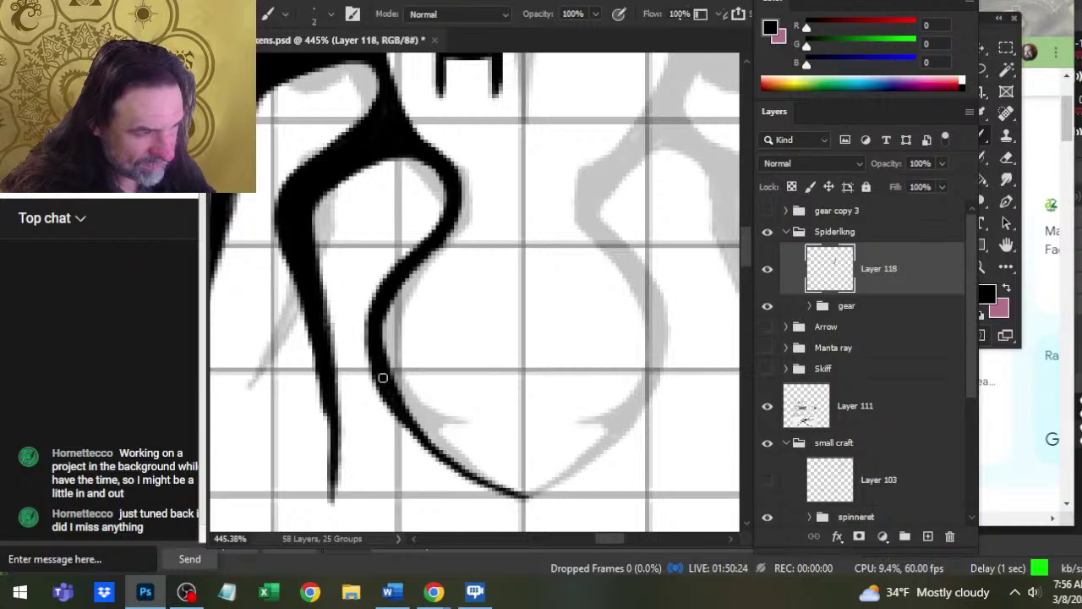
drag(382, 378, 420, 445)
mouse_move(396, 405)
mouse_down()
mouse_move(448, 468)
mouse_move(416, 433)
mouse_move(511, 492)
mouse_up()
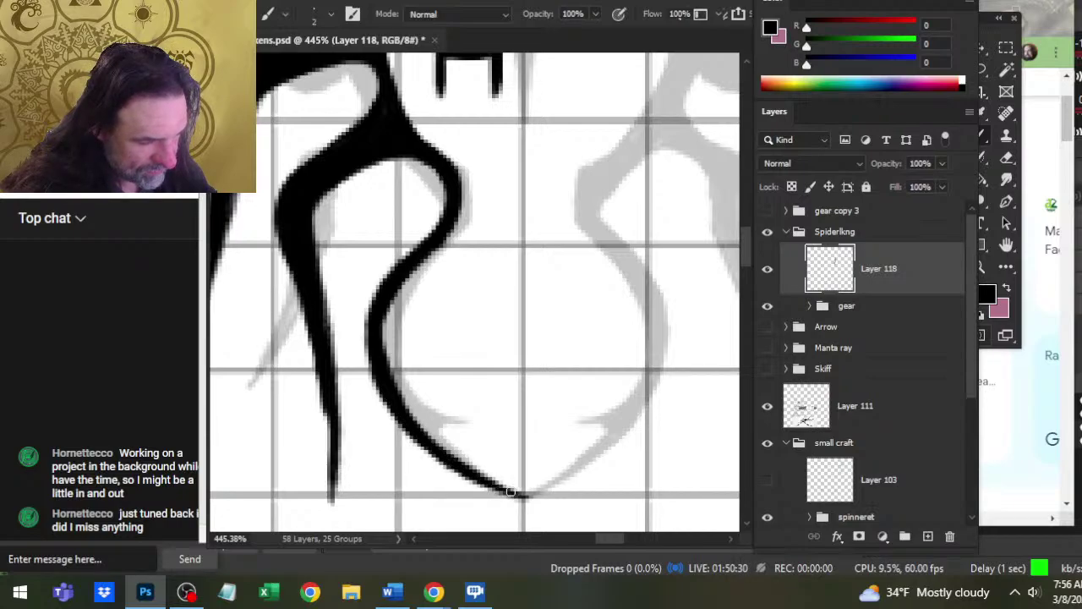
drag(516, 454, 485, 378)
key(e)
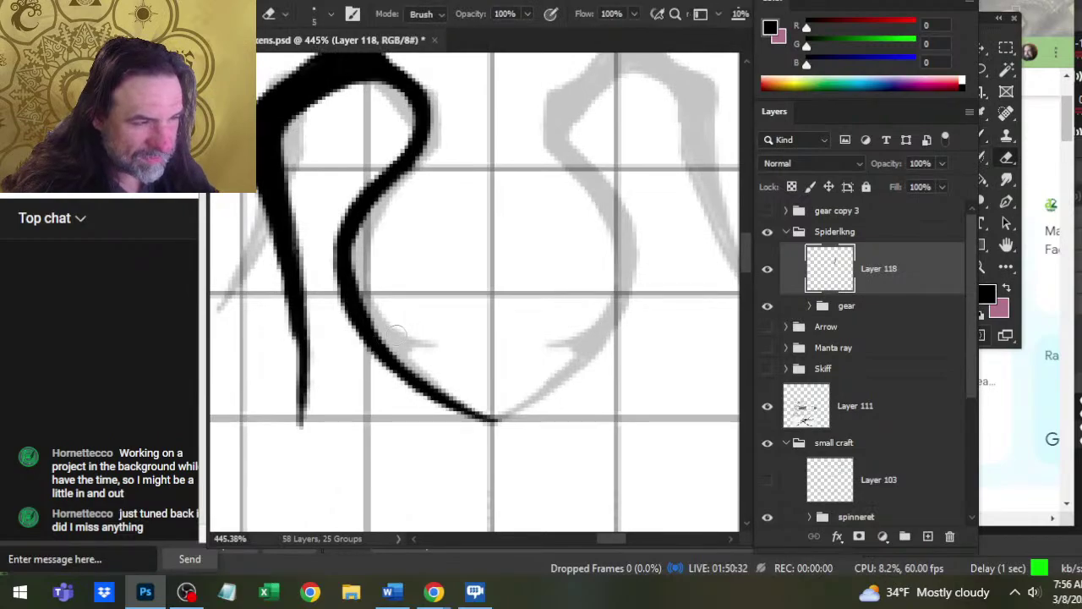
- Smooth the inner edge of the abdomen's lower curve with small brush touches and eraser trims down towards the rear tip
drag(381, 333, 404, 362)
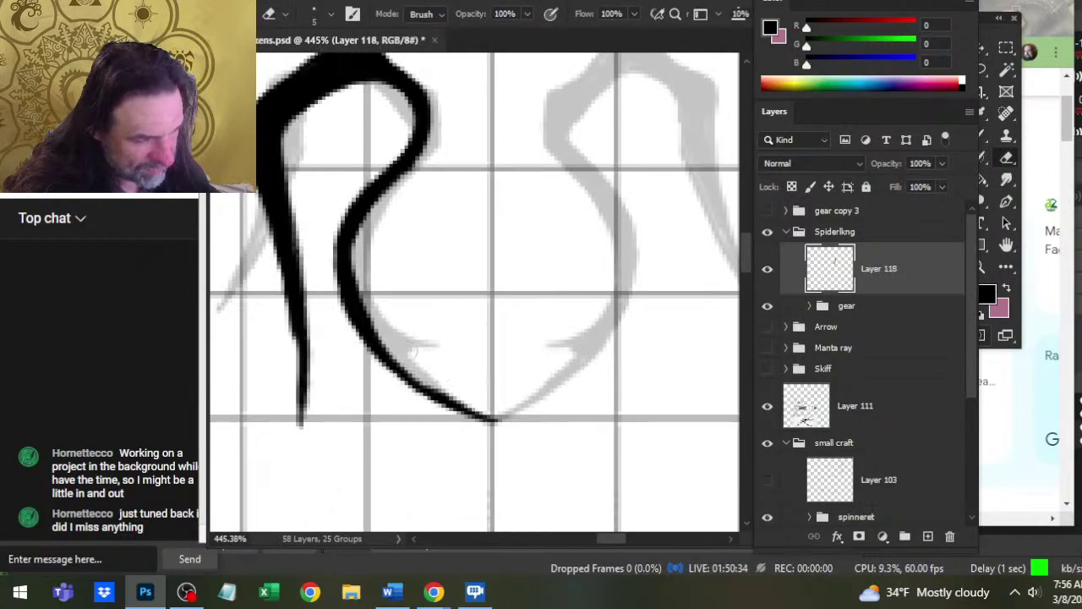
key(b)
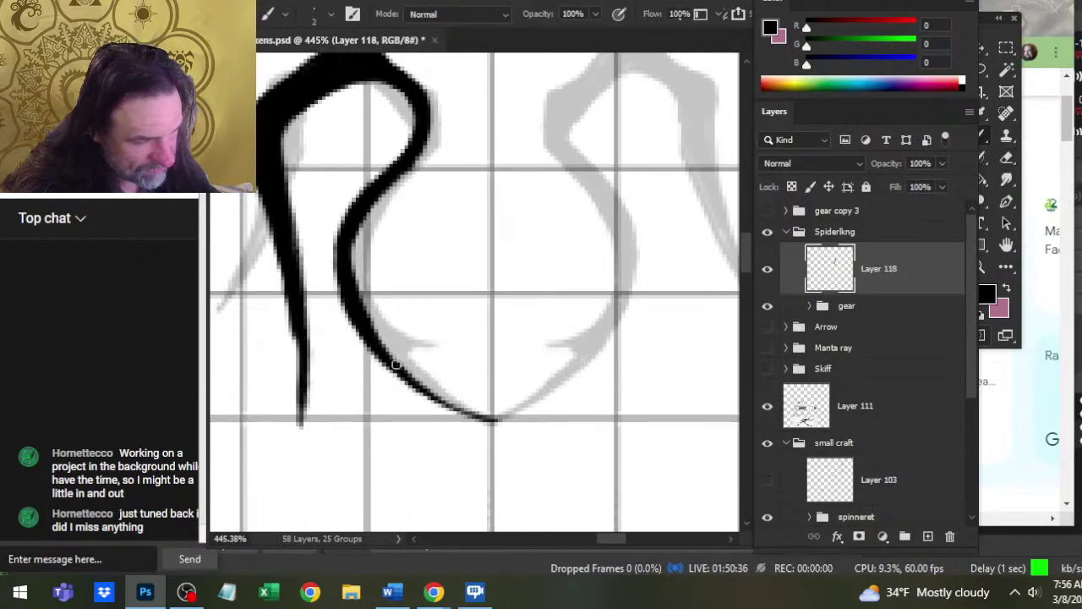
key(e)
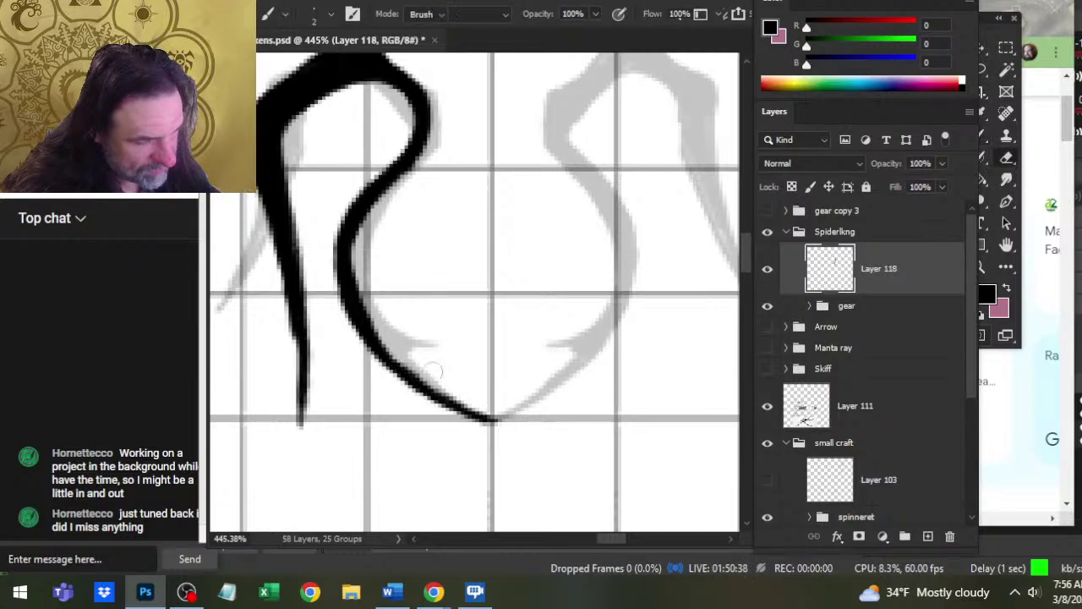
key(b)
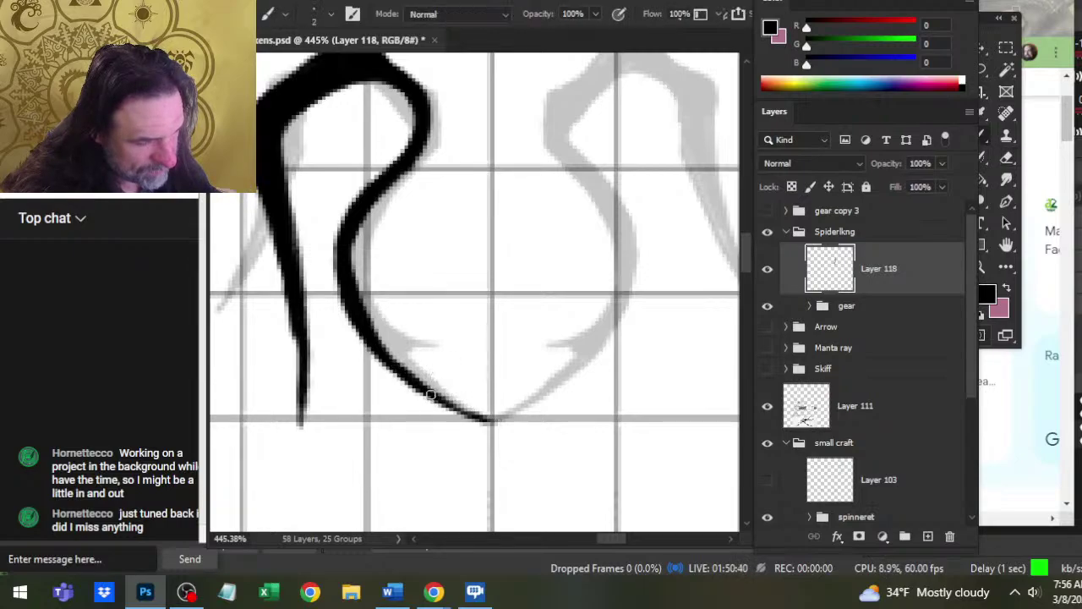
mouse_move(425, 391)
mouse_down()
mouse_move(482, 419)
mouse_move(438, 398)
mouse_up()
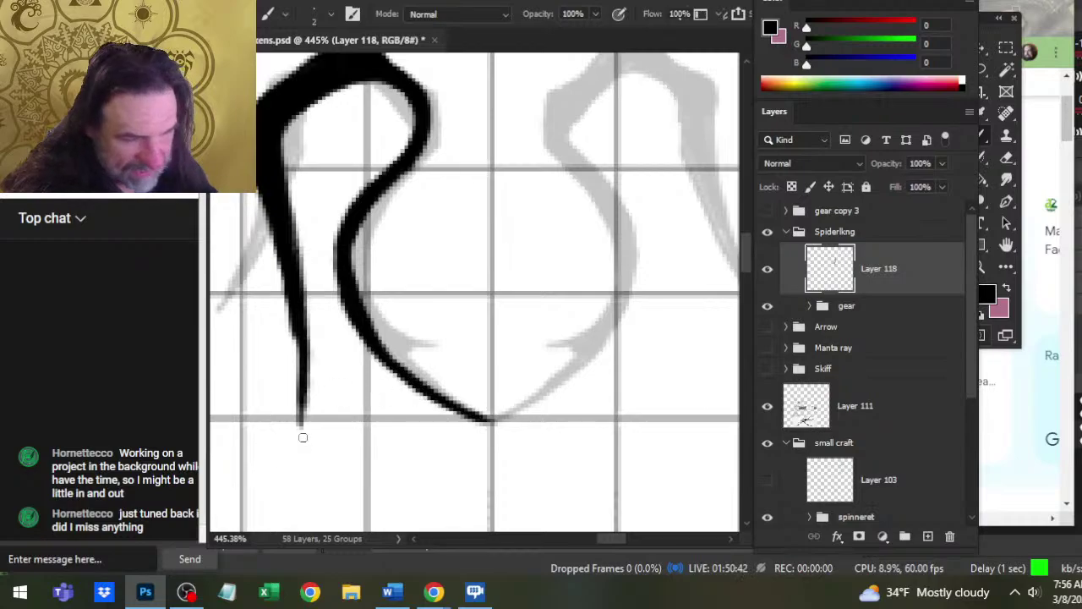
- Trim the end of the rear leg to a finer point and clean the underside of the abdomen's rear tip
key(e)
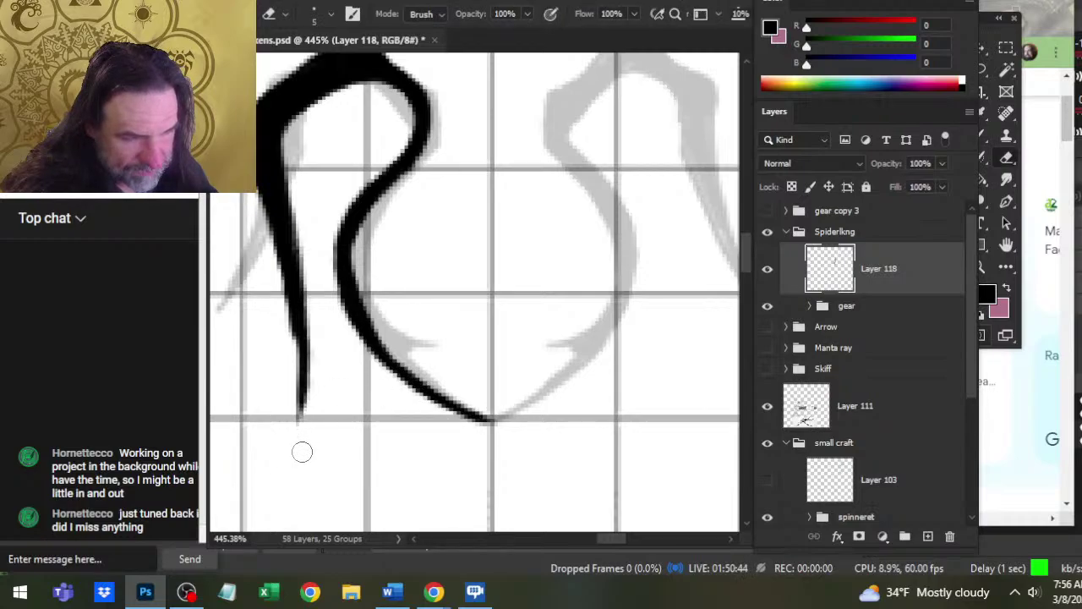
drag(299, 419, 285, 437)
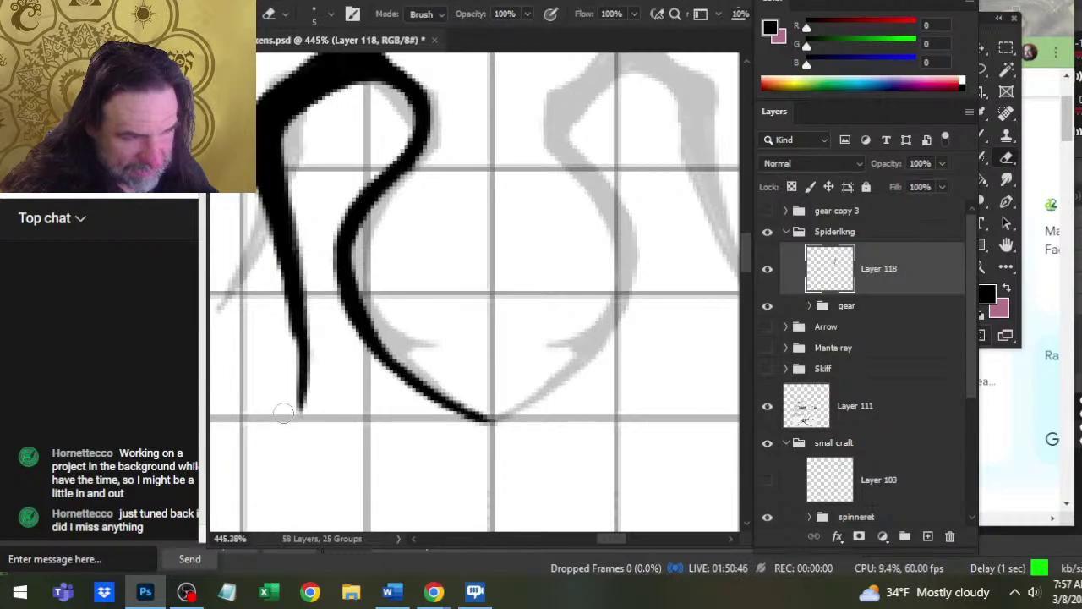
mouse_move(433, 417)
mouse_down()
mouse_move(497, 425)
mouse_move(401, 383)
mouse_move(398, 369)
mouse_move(484, 414)
mouse_up()
key(b)
key(e)
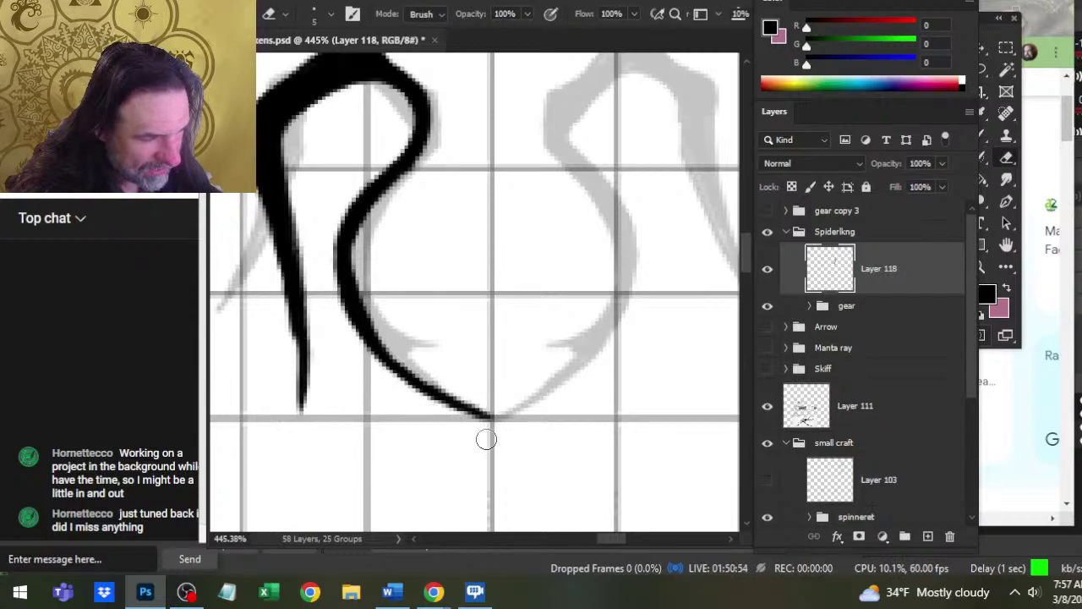
- Duplicate Layer 118, which holds the inked left half of the spider
key(z)
drag(471, 429, 401, 416)
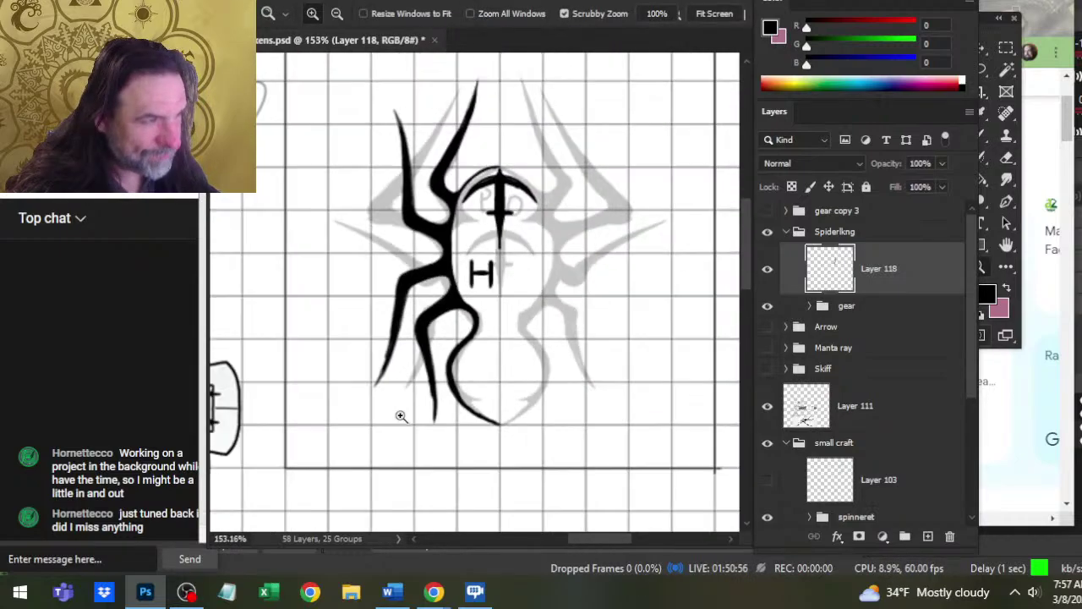
right_click(864, 274)
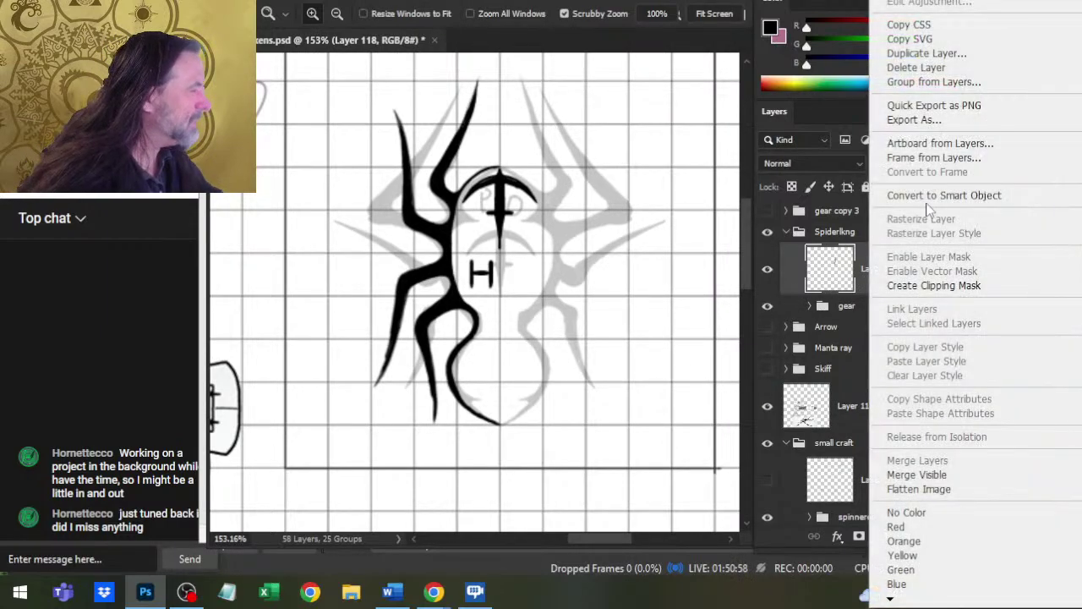
click(973, 50)
key(Return)
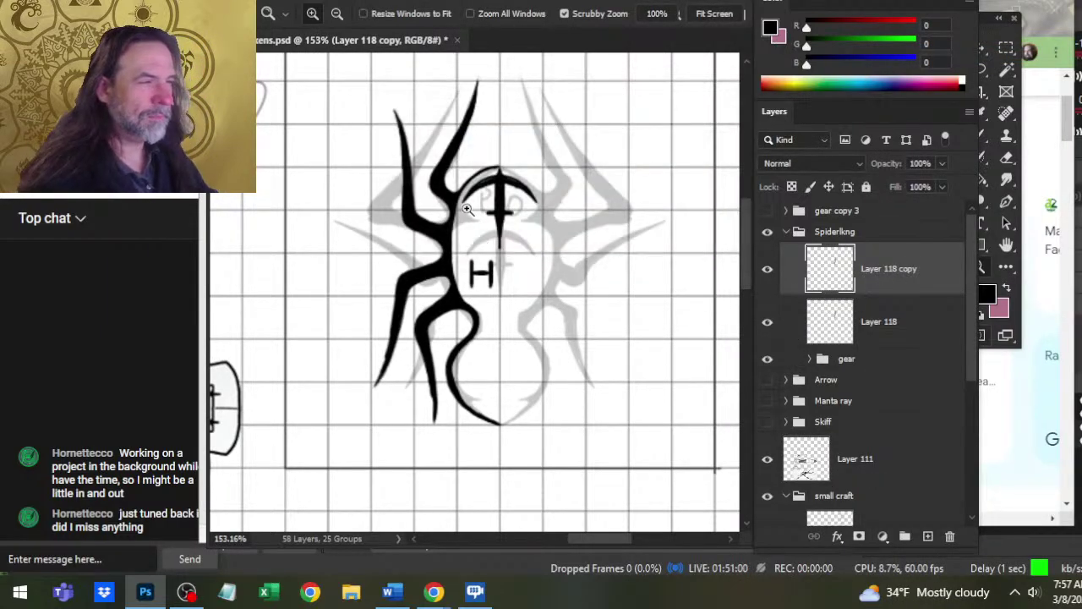
- Flip the duplicated half horizontally with a free transform and apply it
key(l)
right_click(501, 220)
click(592, 365)
right_click(520, 318)
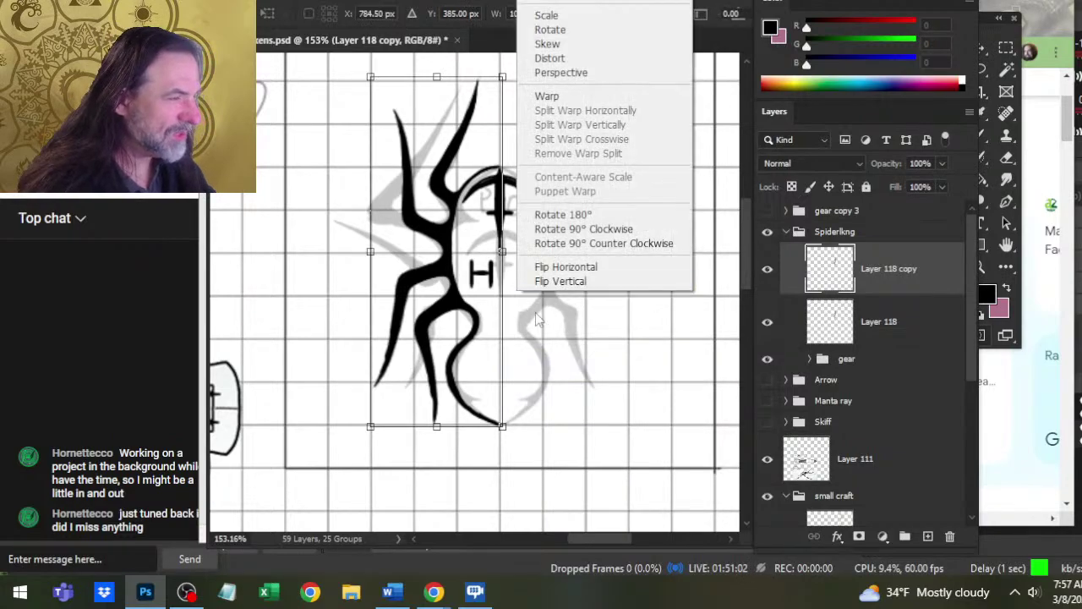
click(590, 274)
key(Return)
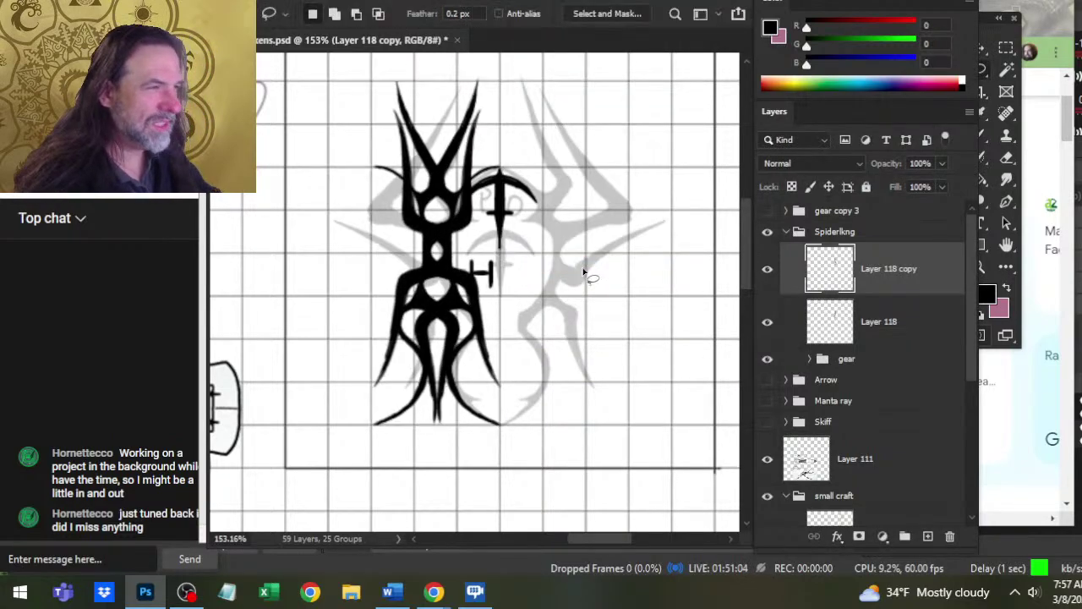
- Nudge the mirrored half sideways until it meets the original along the body's centre line as the spider's right half
key(v)
key(Right)
key(Right)
key(Right)
key(Right)
key(Right)
key(Right)
key(Right)
key(Right)
key(Right)
key(Right)
key(Right)
key(Right)
key(Right)
key(Right)
key(Right)
key(Right)
key(Right)
key(Right)
key(Right)
key(Right)
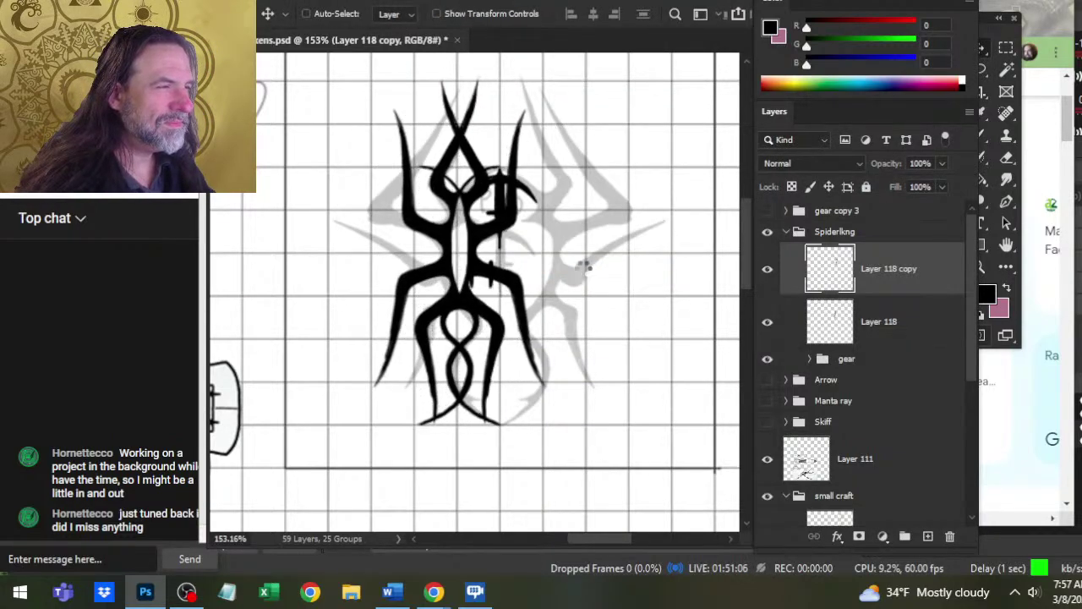
key(Right)
key(Right)
key(Right)
key(Right)
key(Right)
key(Right)
key(Right)
key(Right)
key(Right)
key(Right)
key(Right)
key(Right)
key(Right)
key(Right)
key(Right)
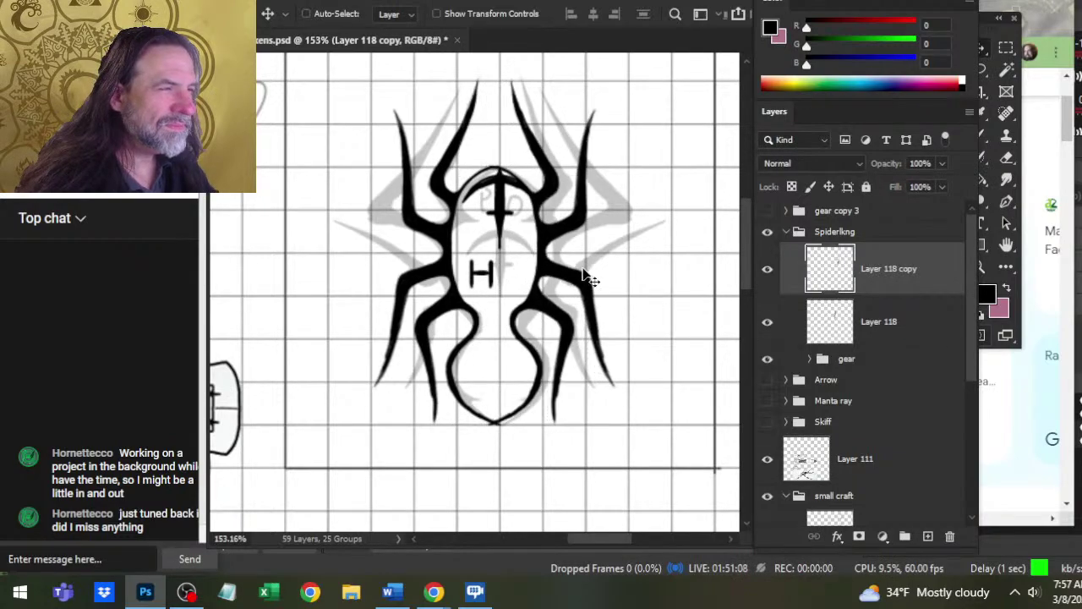
key(Right)
key(Right)
key(Right)
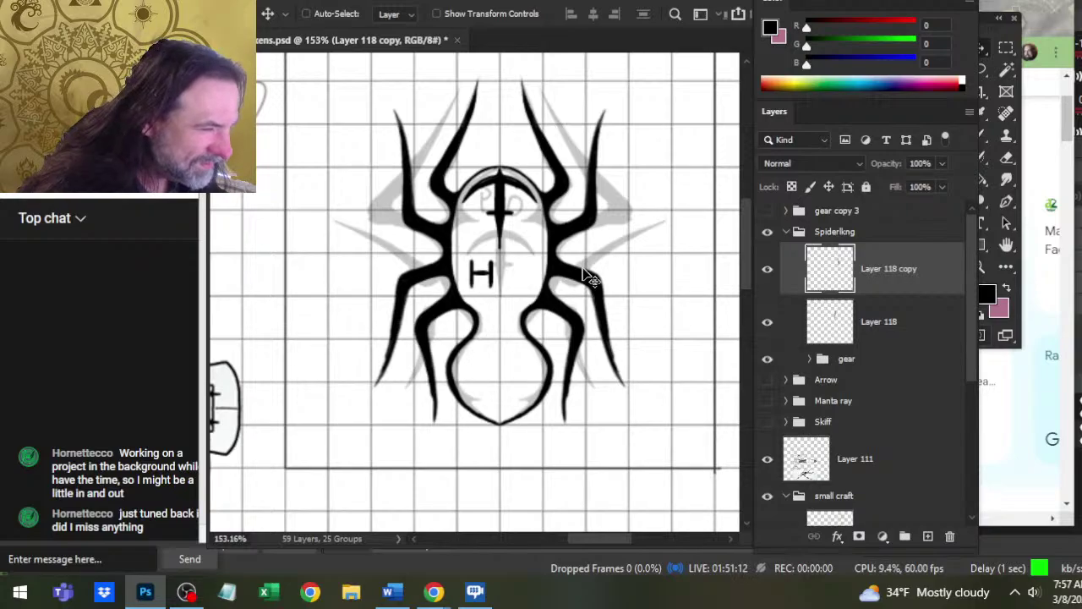
key(Right)
key(Right)
key(Right)
key(Right)
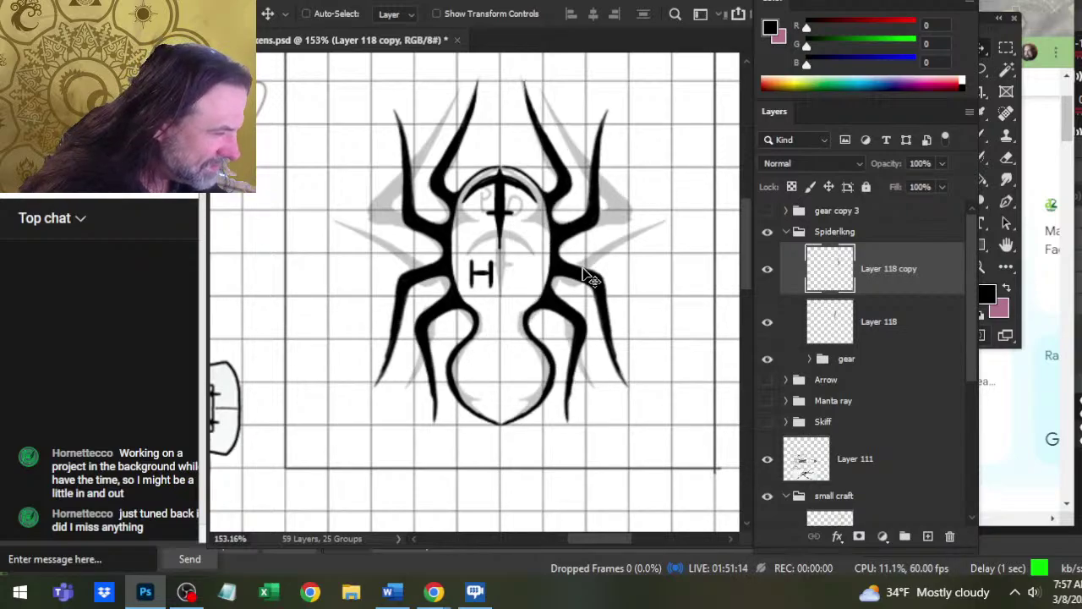
key(Left)
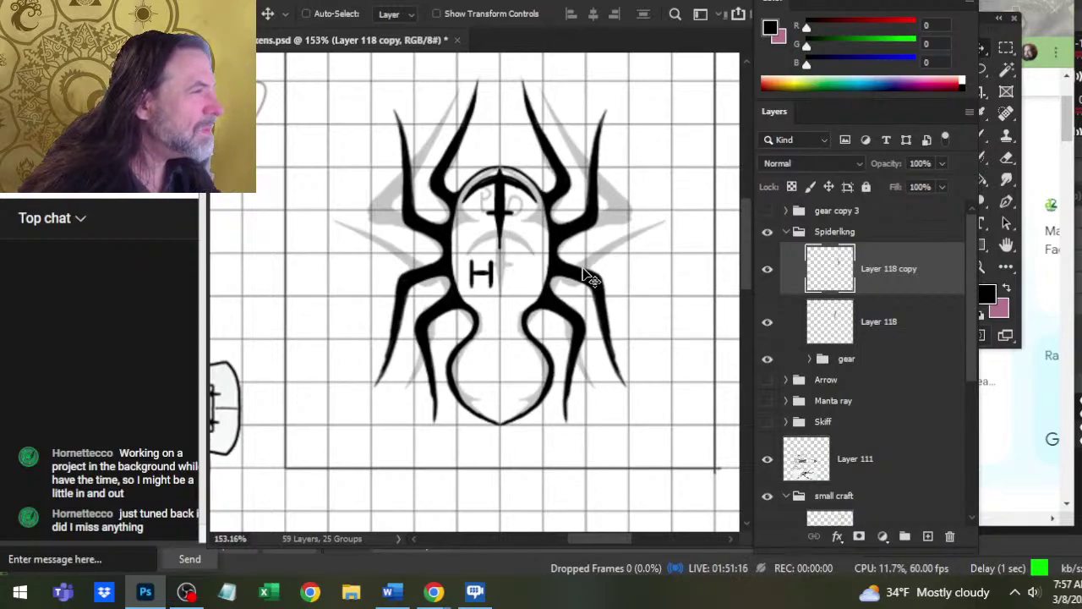
- Check and touch up the joins between the two halves at the head's top and the abdomen's rear tip
key(z)
mouse_move(521, 159)
mouse_down()
mouse_move(625, 180)
mouse_move(502, 186)
mouse_up()
key(b)
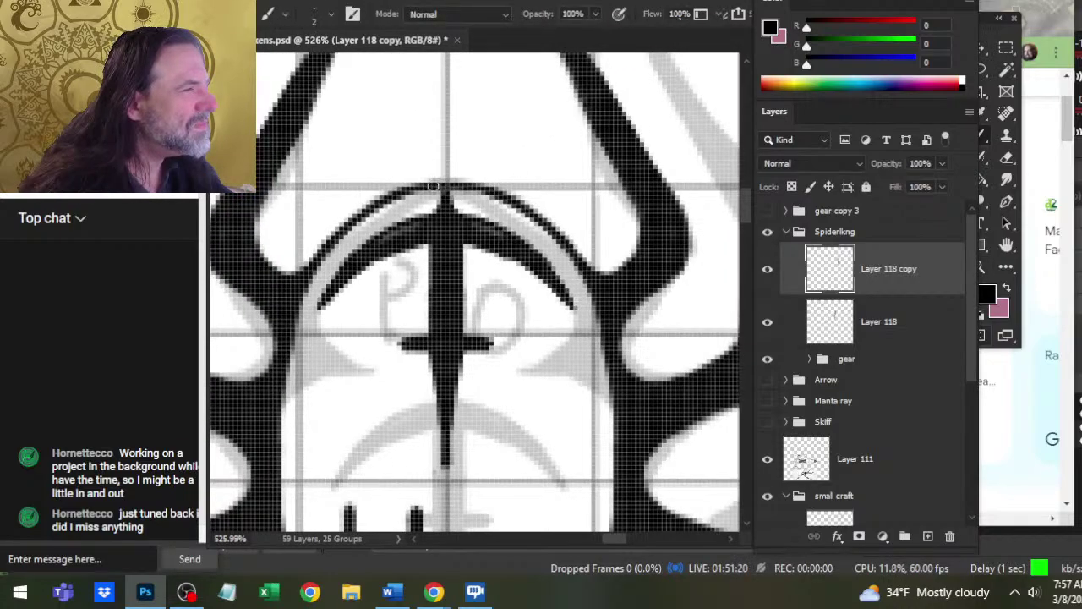
key(e)
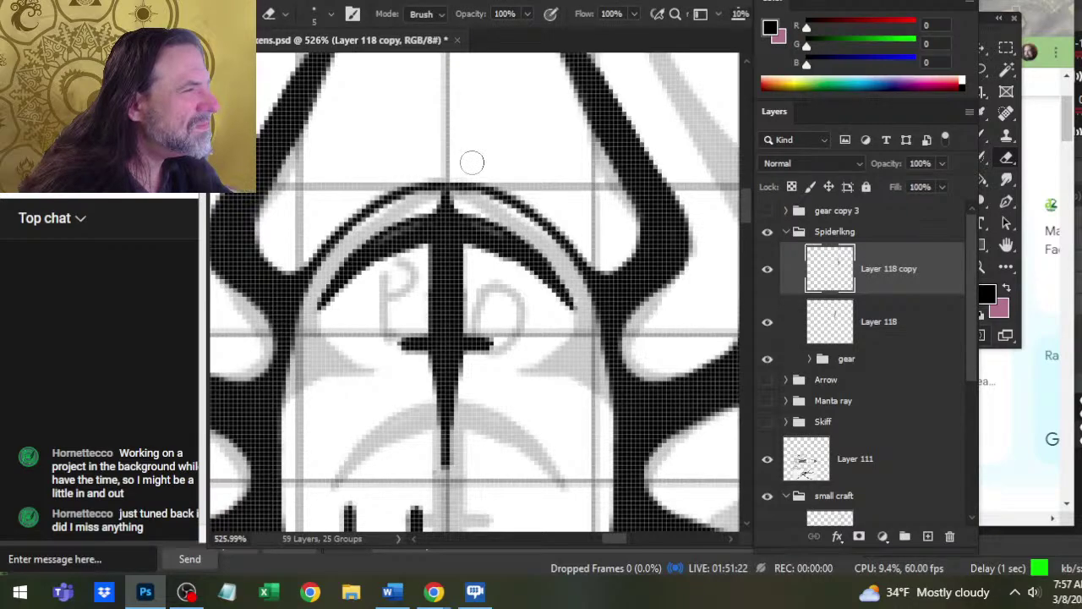
key(z)
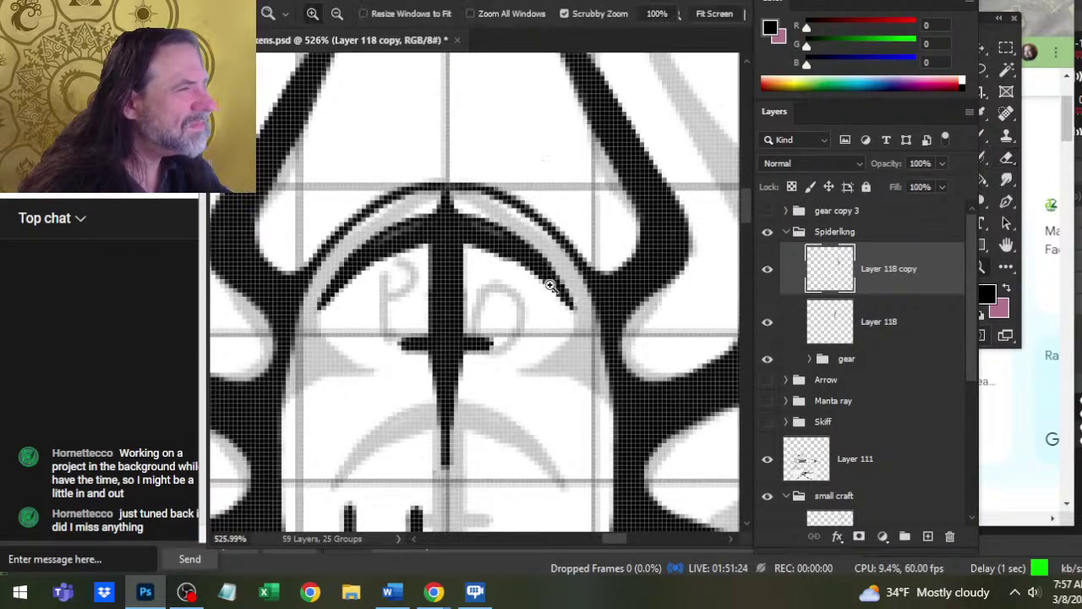
drag(560, 288, 474, 309)
drag(586, 415, 582, 204)
drag(532, 430, 579, 427)
key(b)
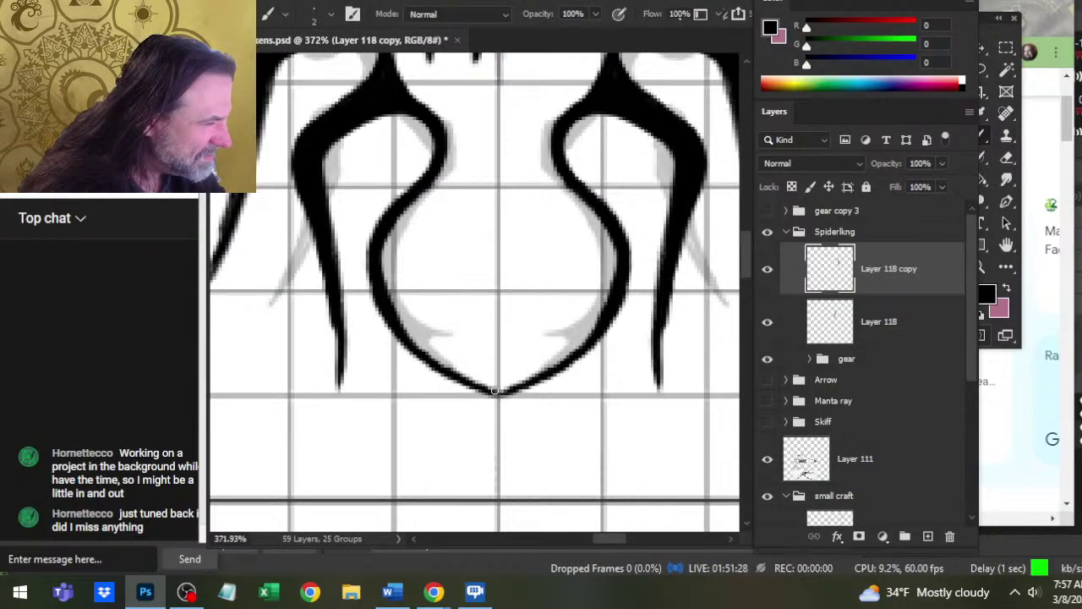
key(z)
drag(575, 416, 495, 478)
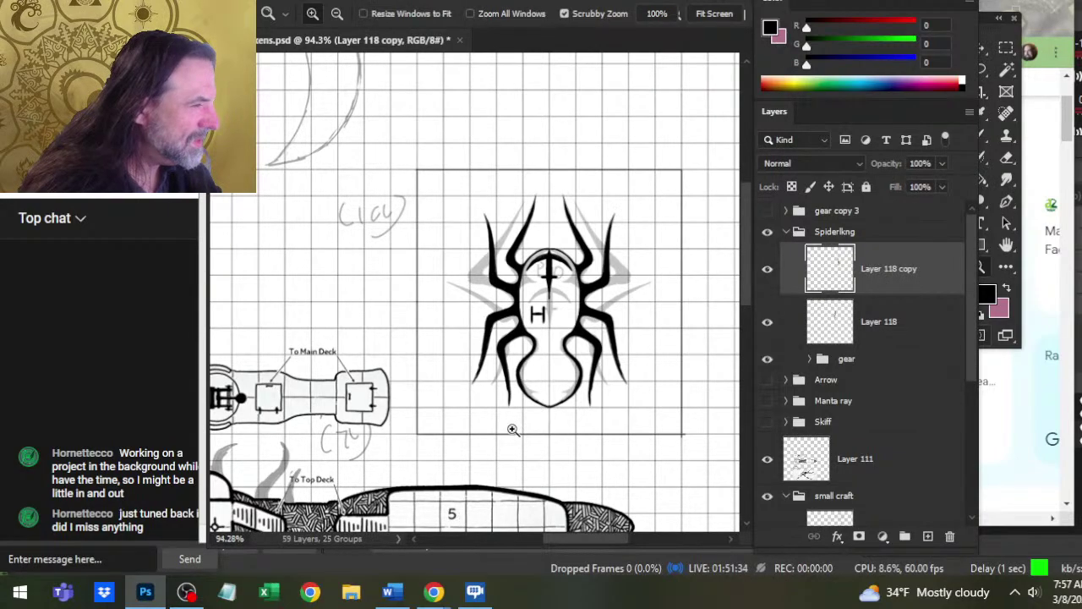
- Merge the mirrored copy down into Layer 118 and hide the gear group
right_click(872, 284)
click(928, 460)
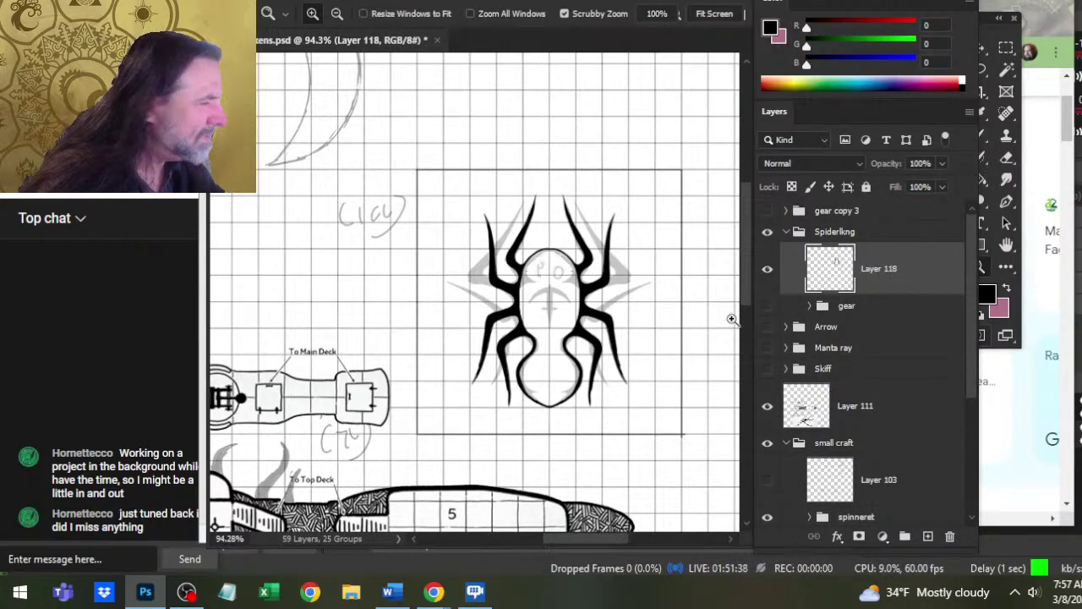
- Add a new layer above the merged spider and paint a second arc inside the head's upper-left outline
drag(531, 272, 591, 278)
key(b)
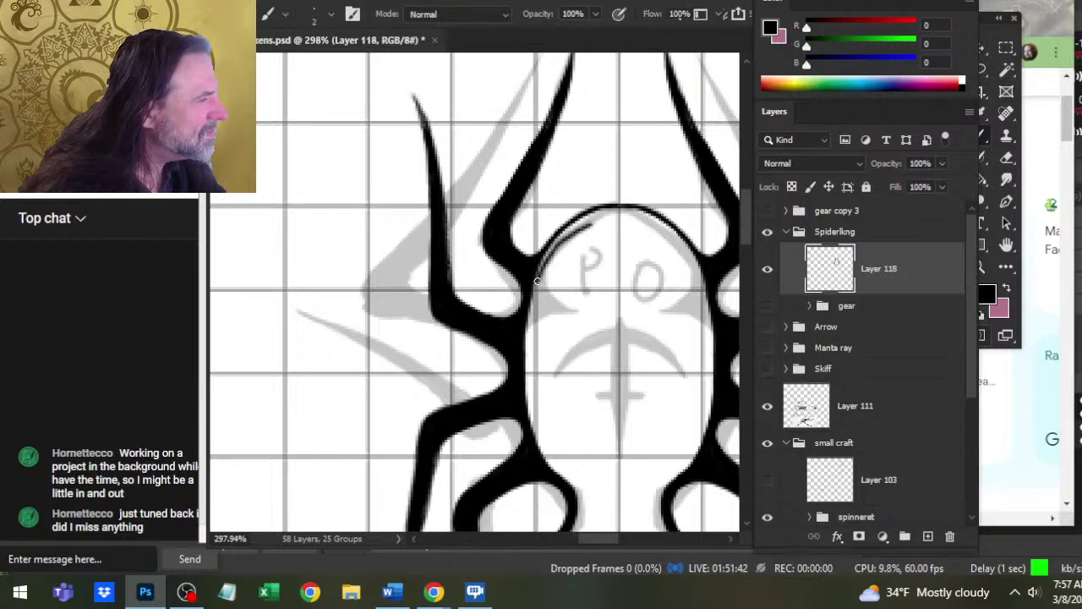
key(ctrl+z)
click(928, 536)
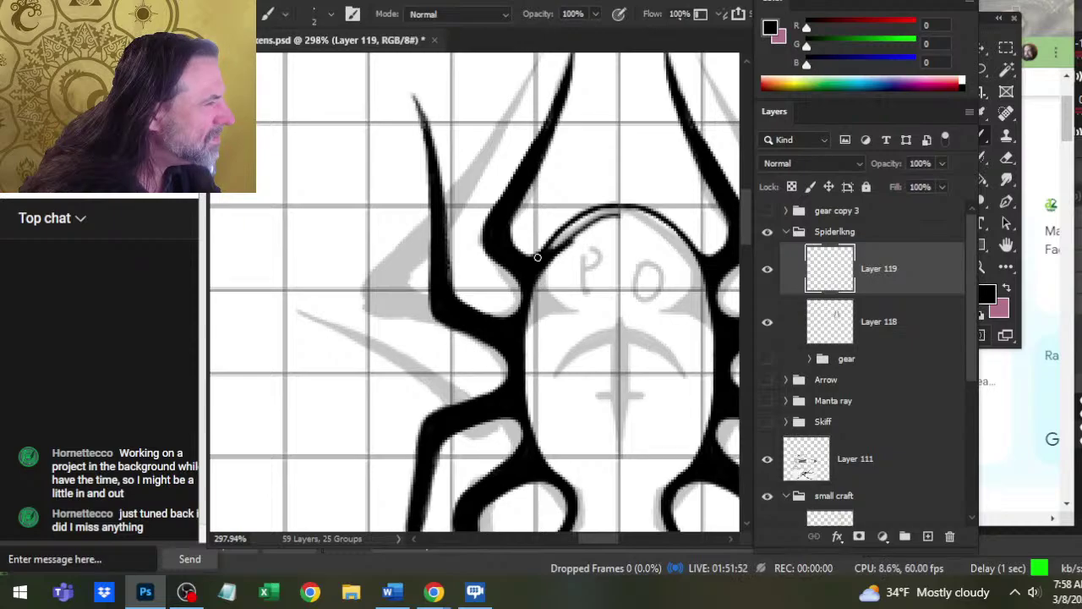
key(e)
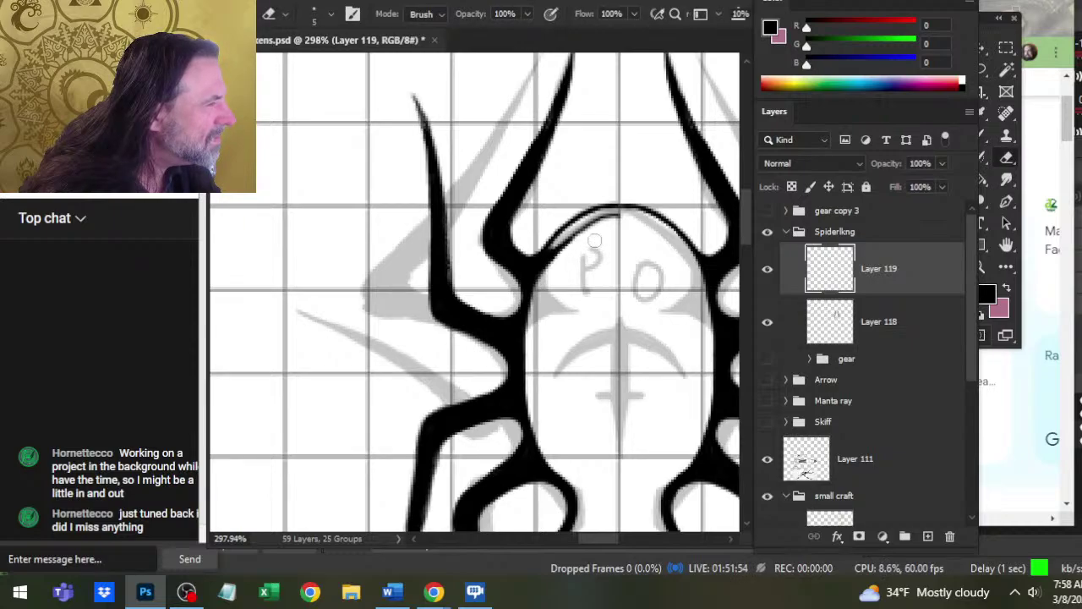
key(b)
key(e)
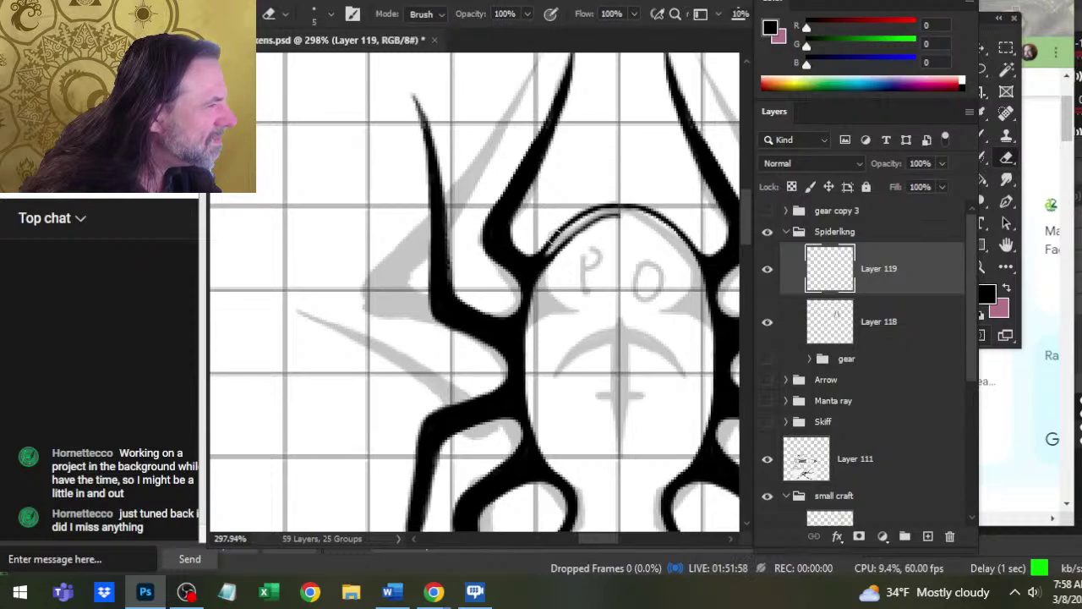
- Refine the second arc inside the head's upper-left outline by alternately painting and erasing it up to the body's centre line
key(b)
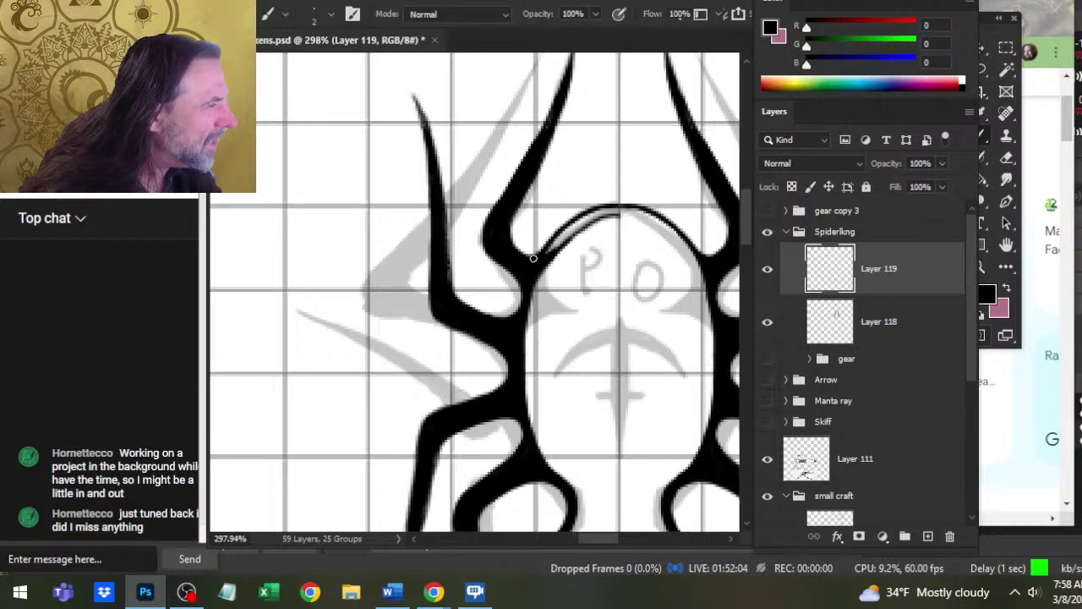
key(e)
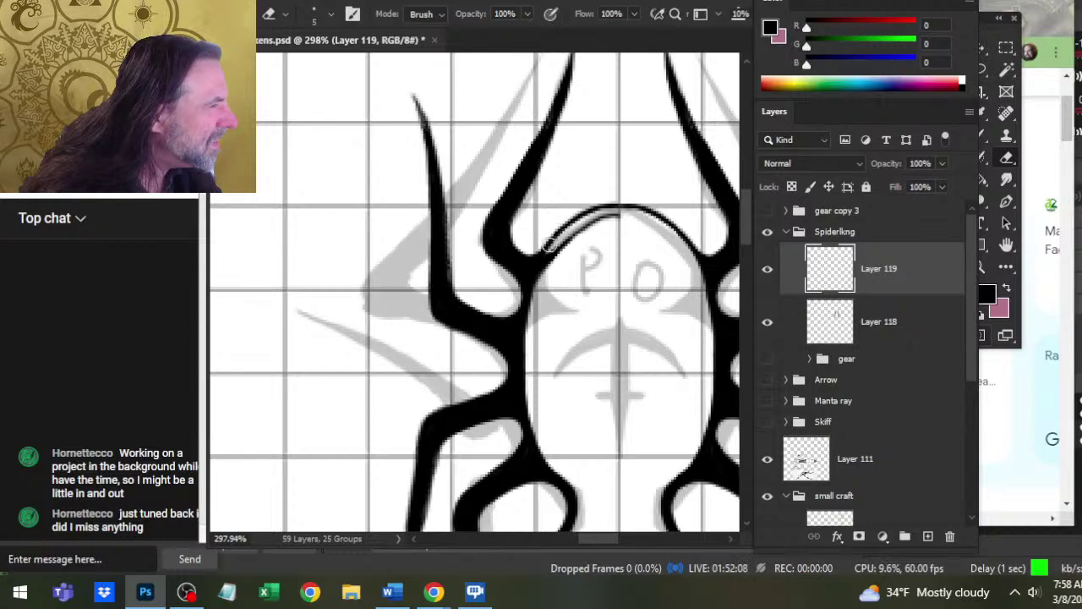
key(b)
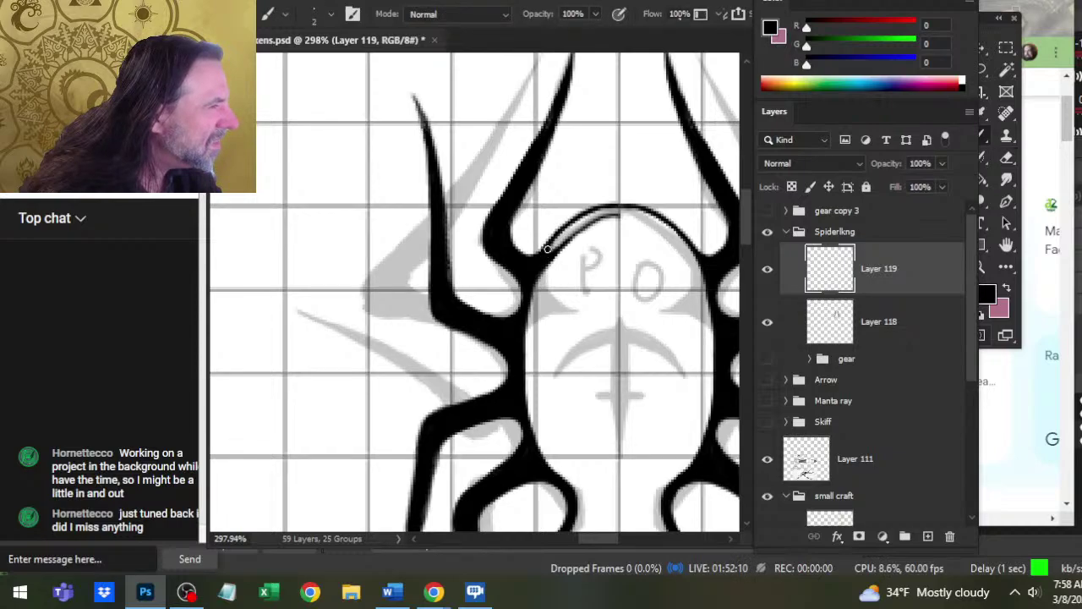
key(e)
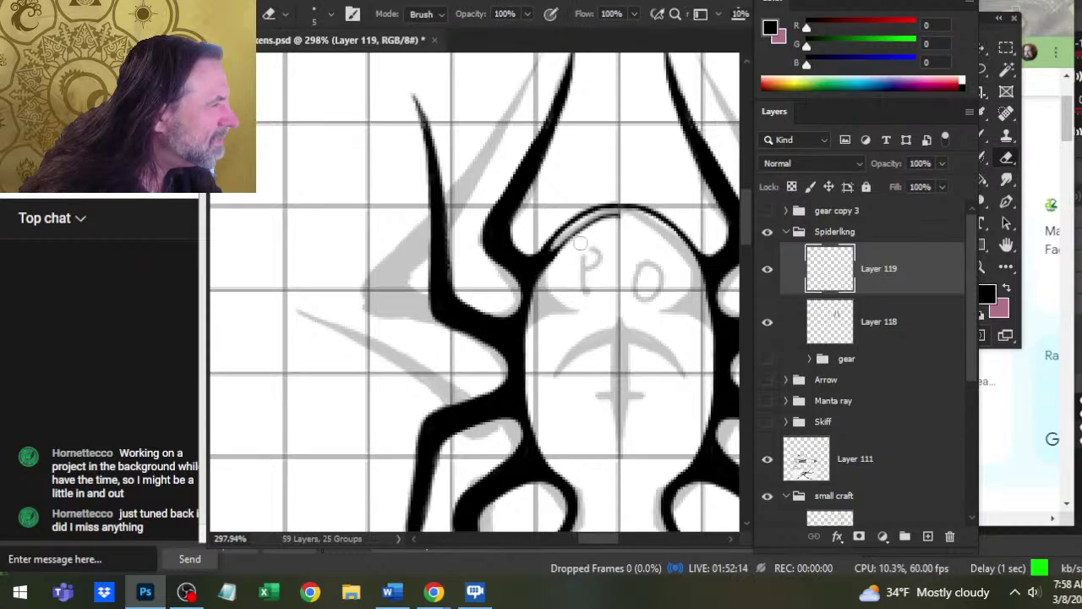
key(b)
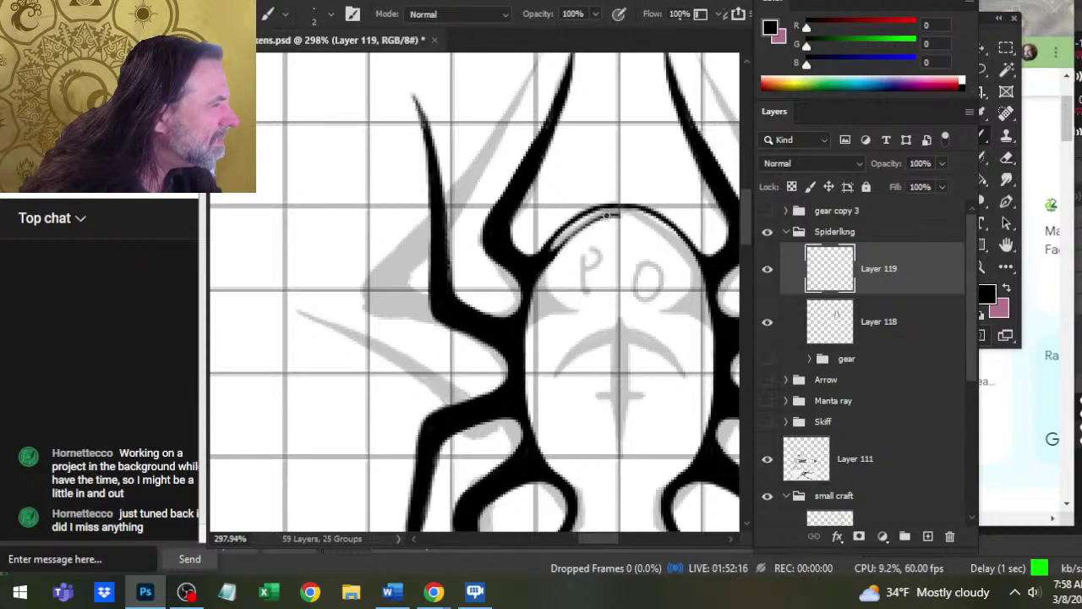
drag(607, 215, 551, 257)
key(e)
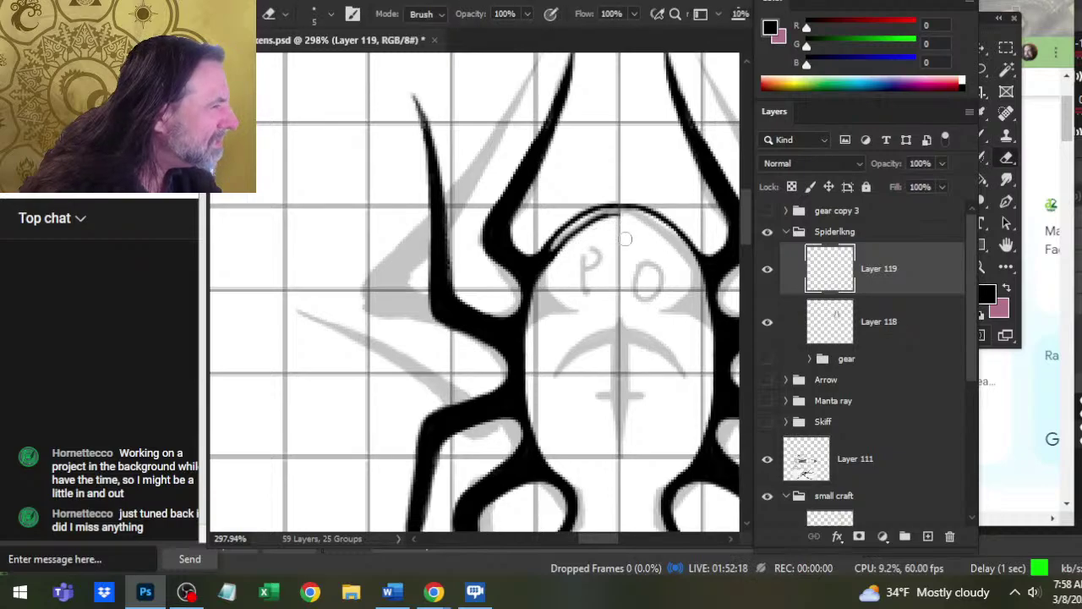
key(b)
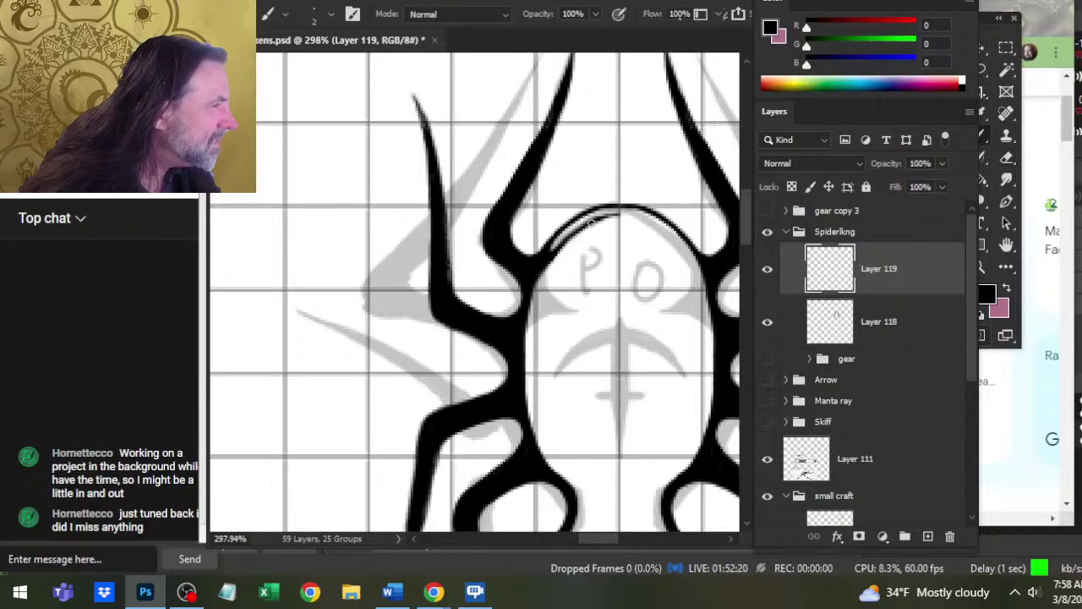
drag(591, 222, 617, 210)
key(e)
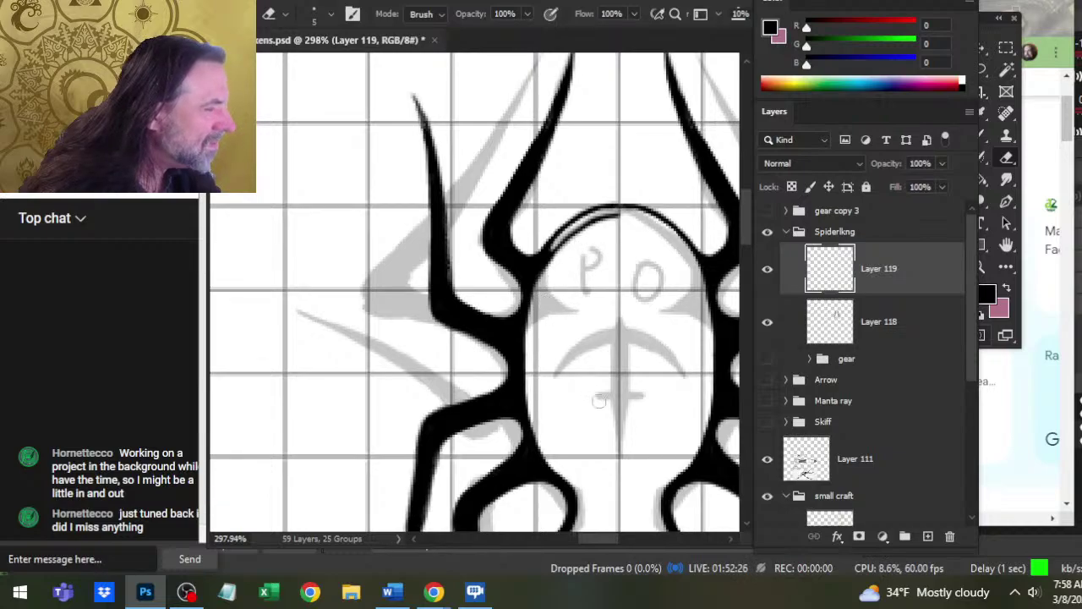
- Duplicate Layer 119 and flip the copy horizontally
mouse_move(598, 379)
mouse_down()
mouse_move(580, 333)
mouse_move(575, 239)
mouse_move(547, 279)
mouse_up()
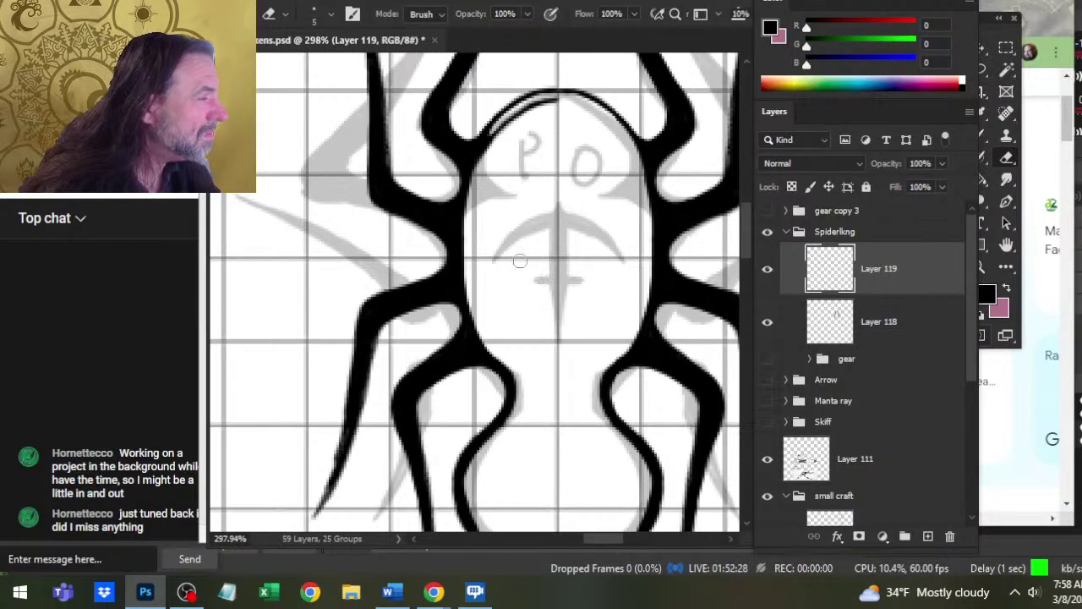
right_click(889, 274)
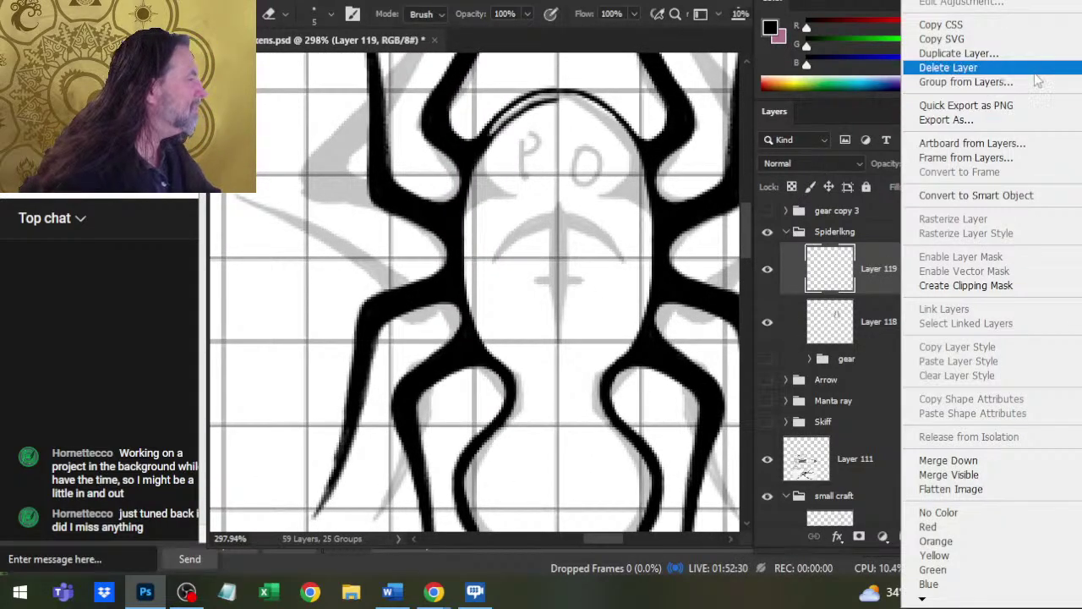
click(998, 54)
key(Return)
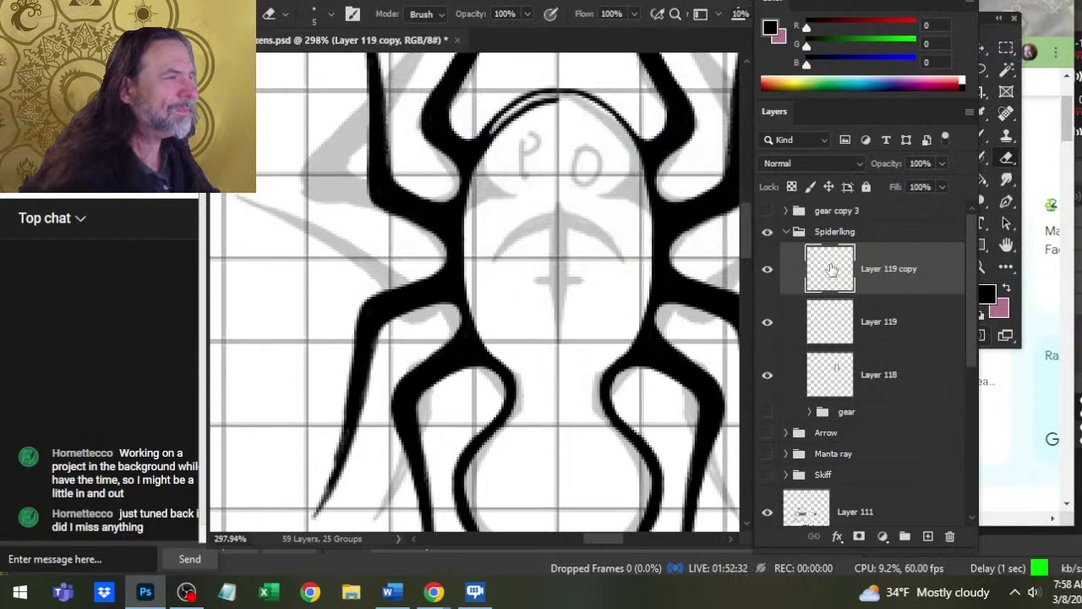
right_click(522, 195)
click(583, 341)
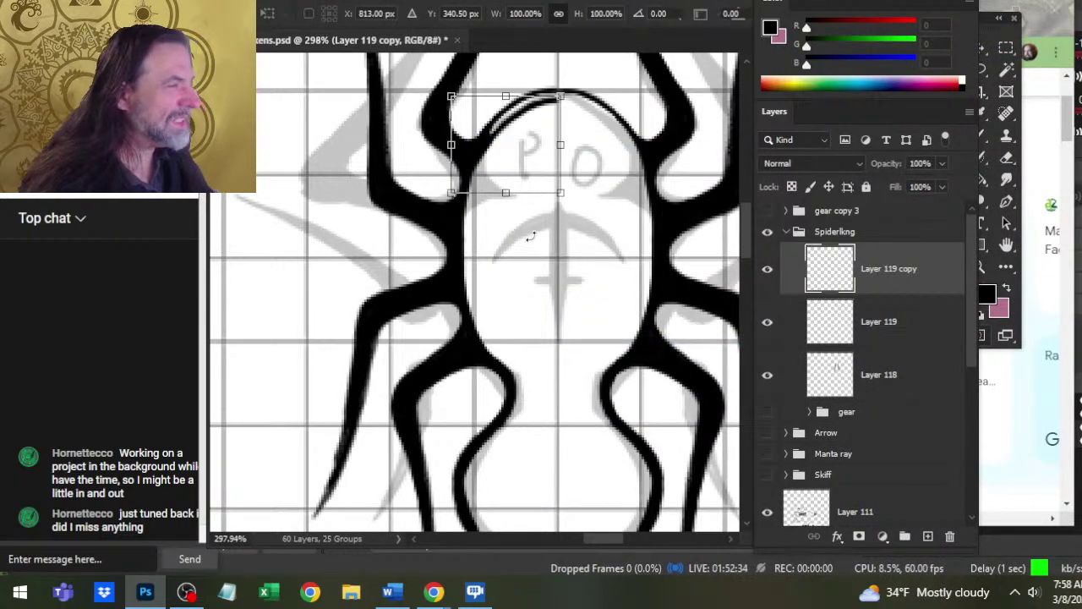
right_click(457, 143)
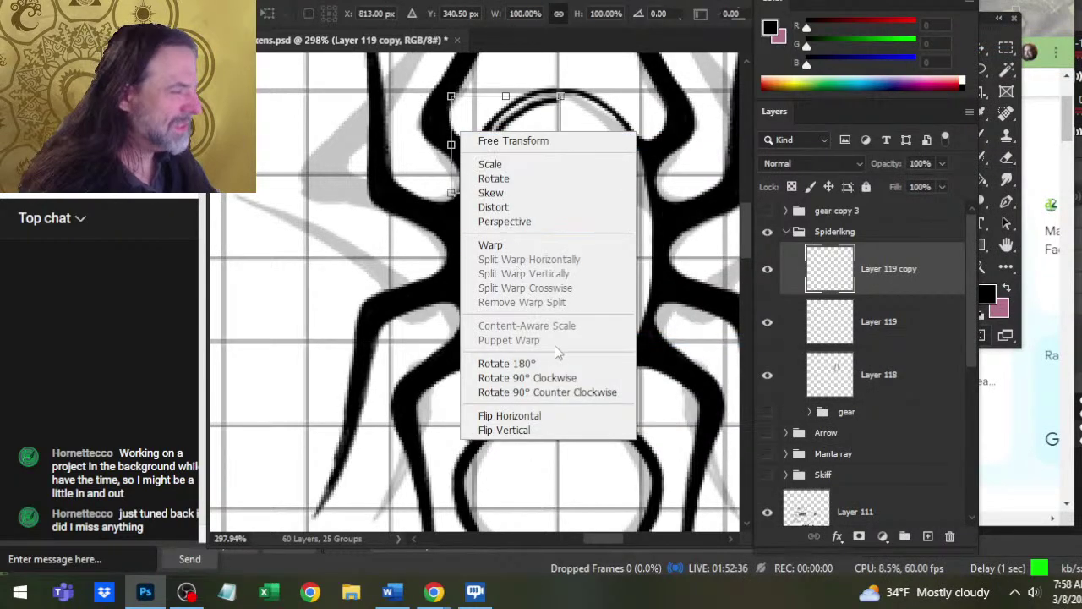
click(557, 416)
key(Return)
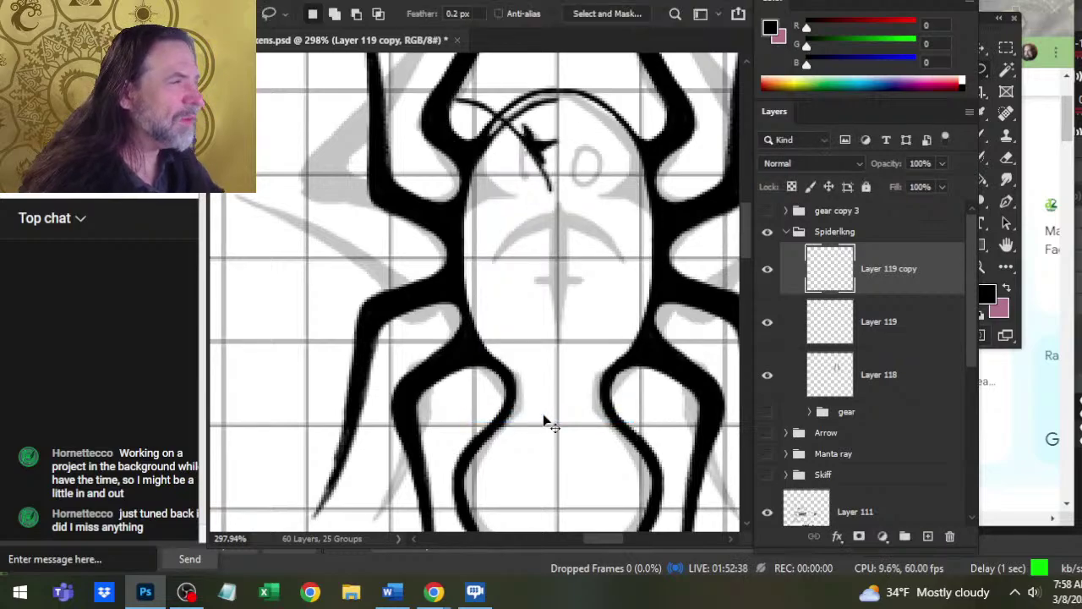
- Nudge the flipped arc sideways until it meets the original at the centre line as the head's right inner arc
key(v)
key(Right)
key(Right)
key(Right)
key(Right)
key(Right)
key(Right)
key(Right)
key(Right)
key(Right)
key(Right)
key(Right)
key(Right)
key(Right)
key(Right)
key(Right)
key(Right)
key(Right)
key(Right)
key(Right)
key(Right)
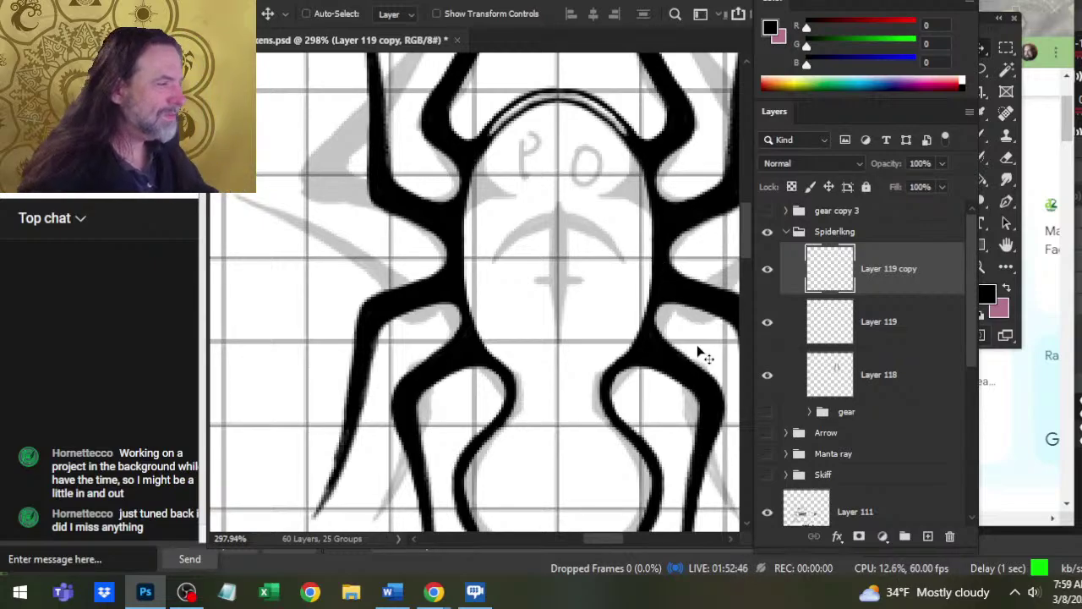
- Save the file and merge Layer 119 copy, Layer 119 and Layer 118 into one layer
key(ctrl)
shift+click(893, 378)
right_click(902, 321)
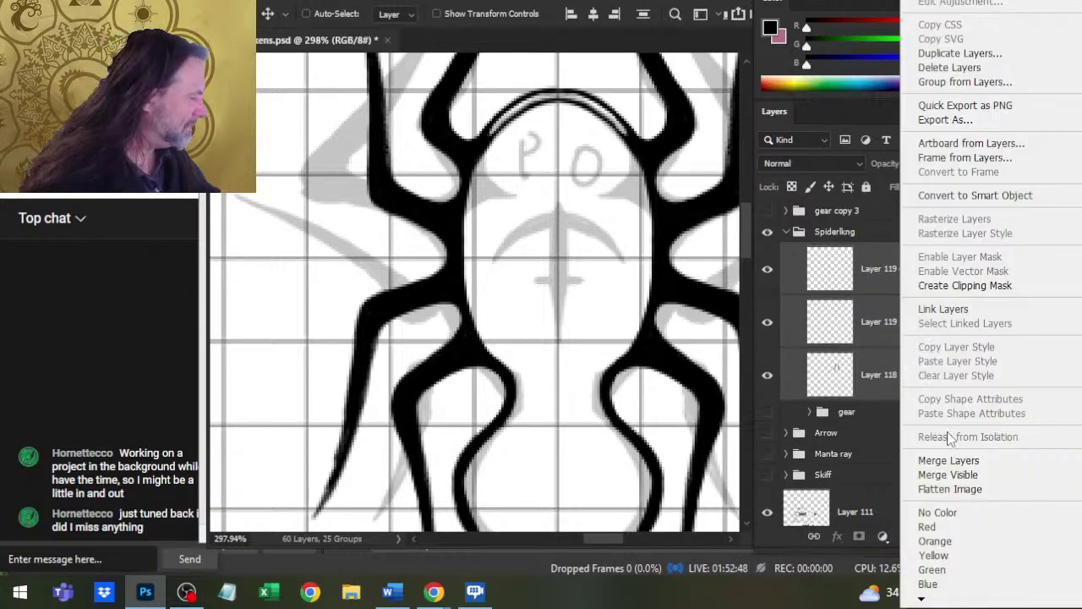
click(952, 459)
- Show the gear group and nudge the crossbow symbol on Layer 109 copy down to sit just below the head's inner arc
click(766, 306)
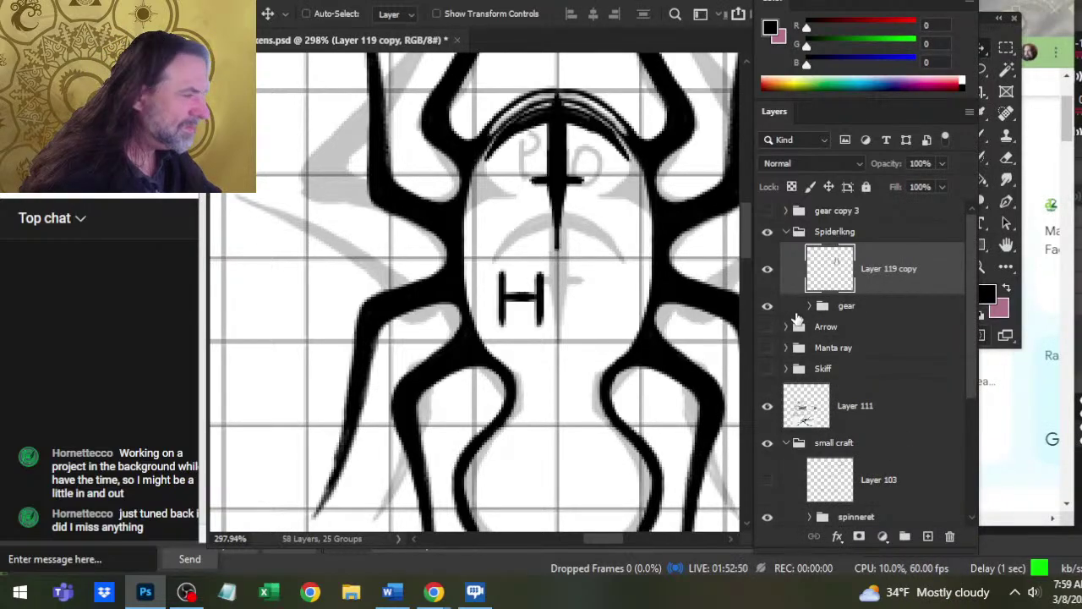
click(809, 305)
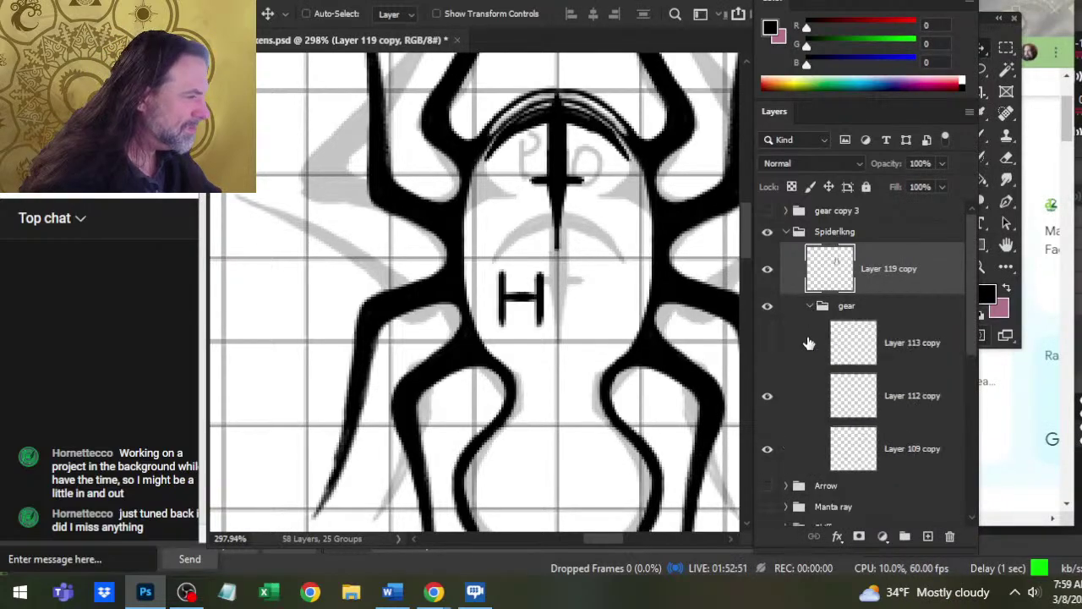
click(767, 397)
click(768, 398)
click(802, 404)
click(798, 457)
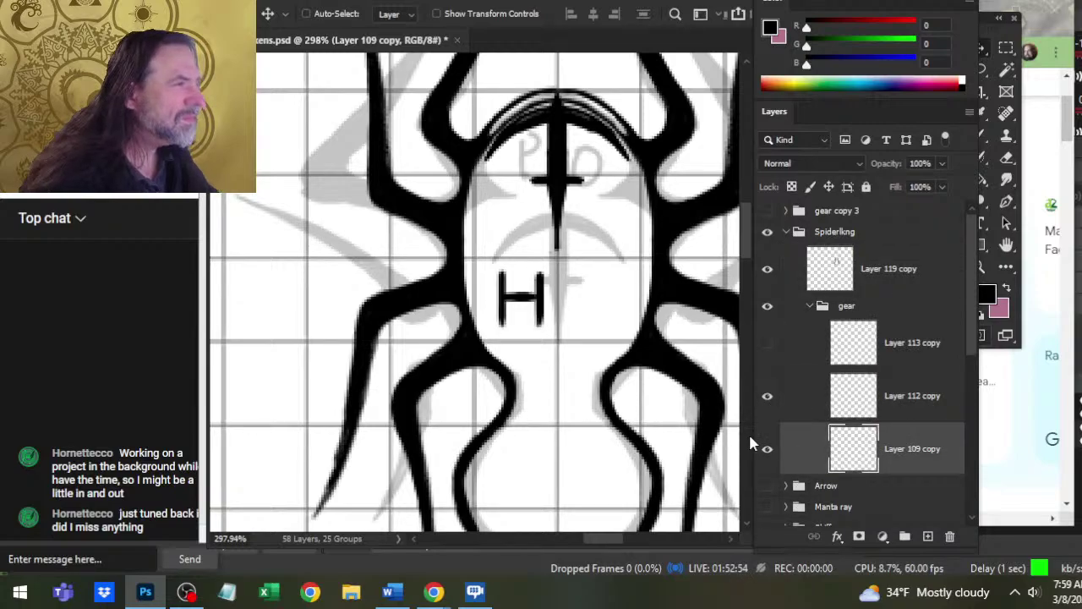
key(Down)
key(Down)
key(Down)
key(Down)
key(Down)
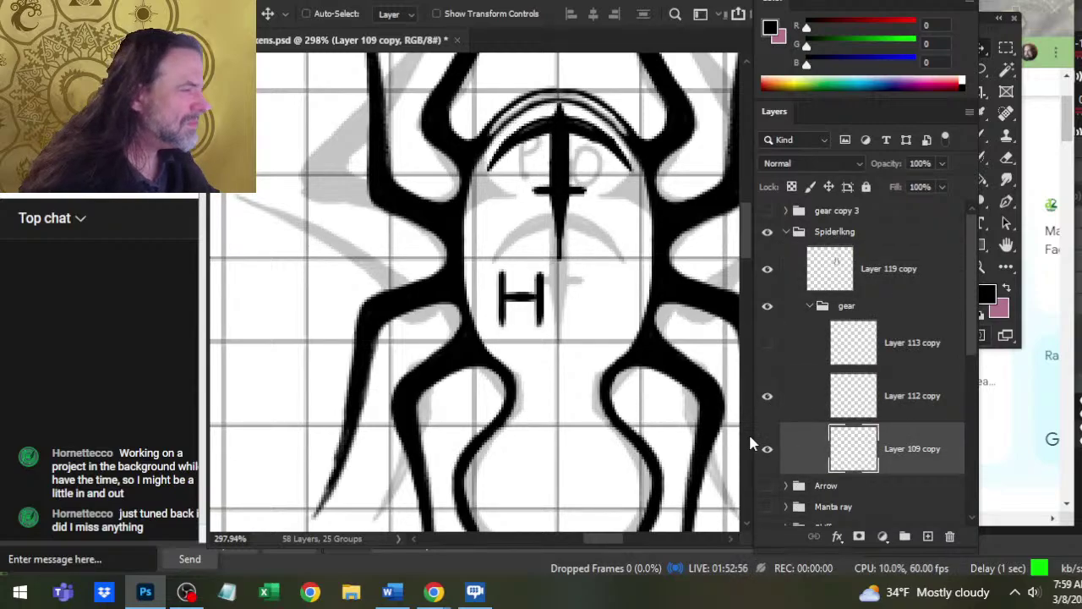
key(Up)
key(Down)
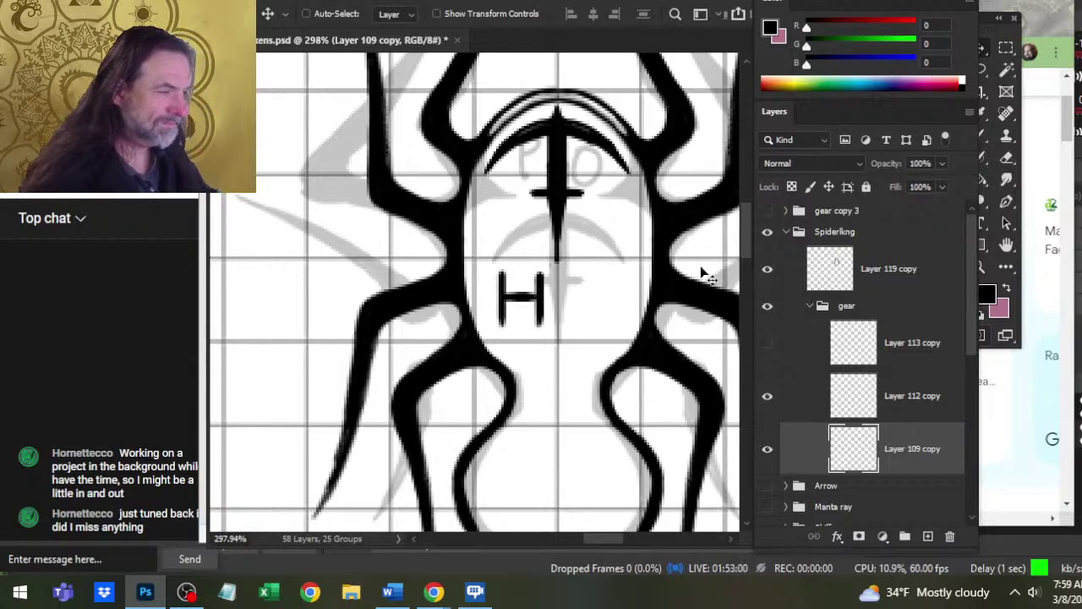
- Nudge the H symbol on Layer 112 copy slightly left and down within the spider's body
click(895, 413)
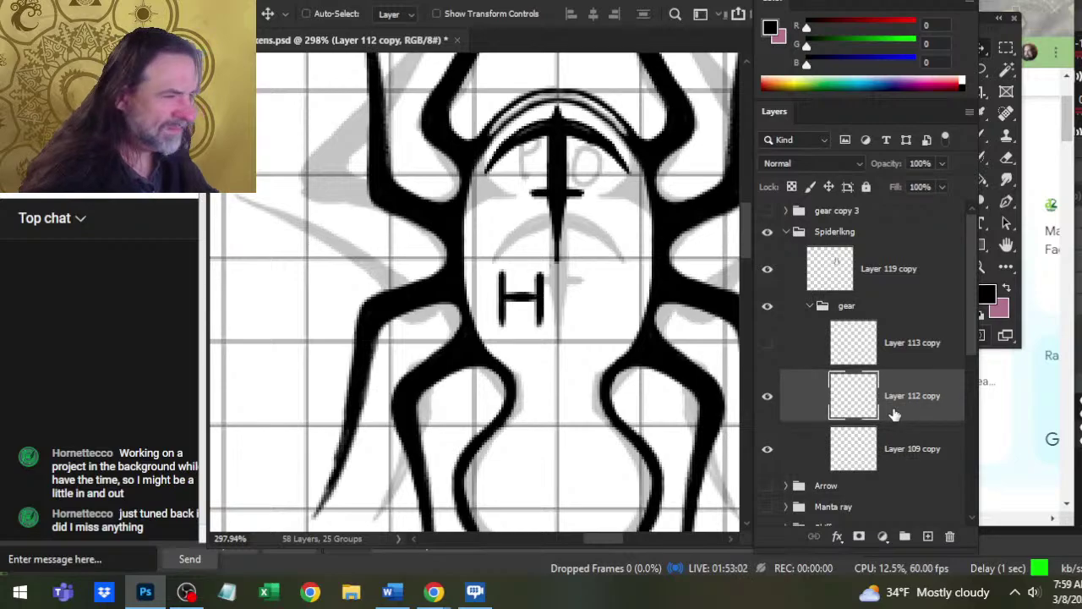
key(Left)
key(Left)
key(Down)
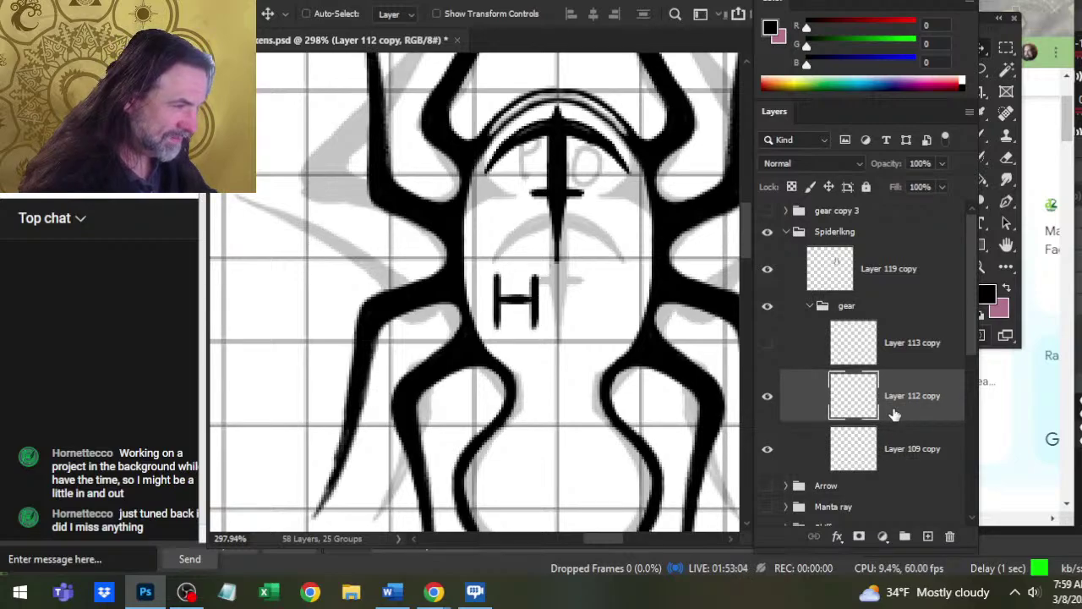
- Examine the whole spider token in its frame and beside the neighbouring ship drawings
key(z)
drag(610, 347, 520, 347)
drag(658, 367, 592, 346)
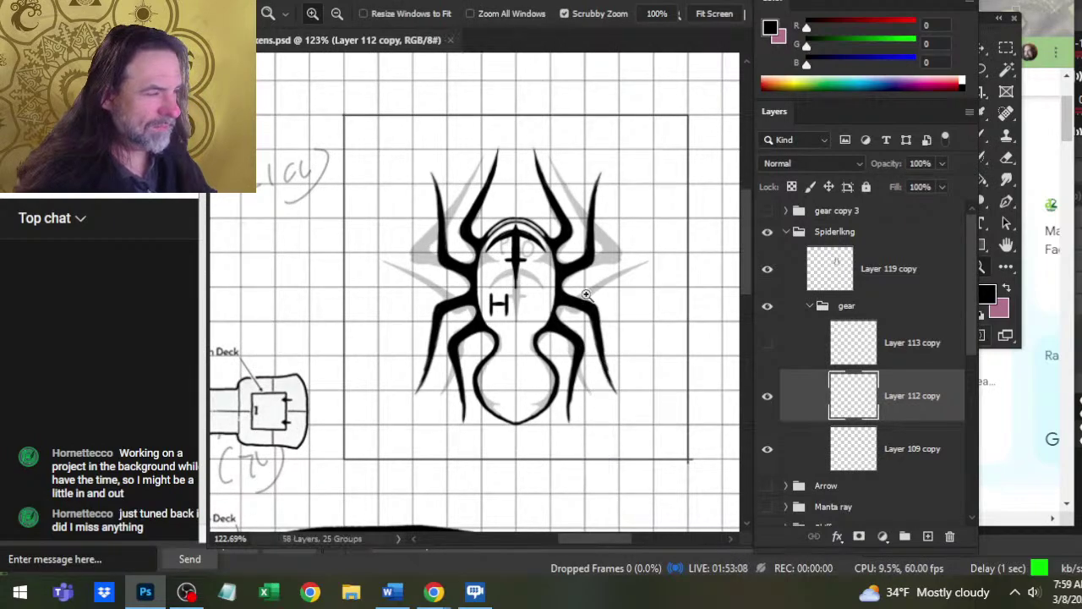
drag(633, 376, 569, 357)
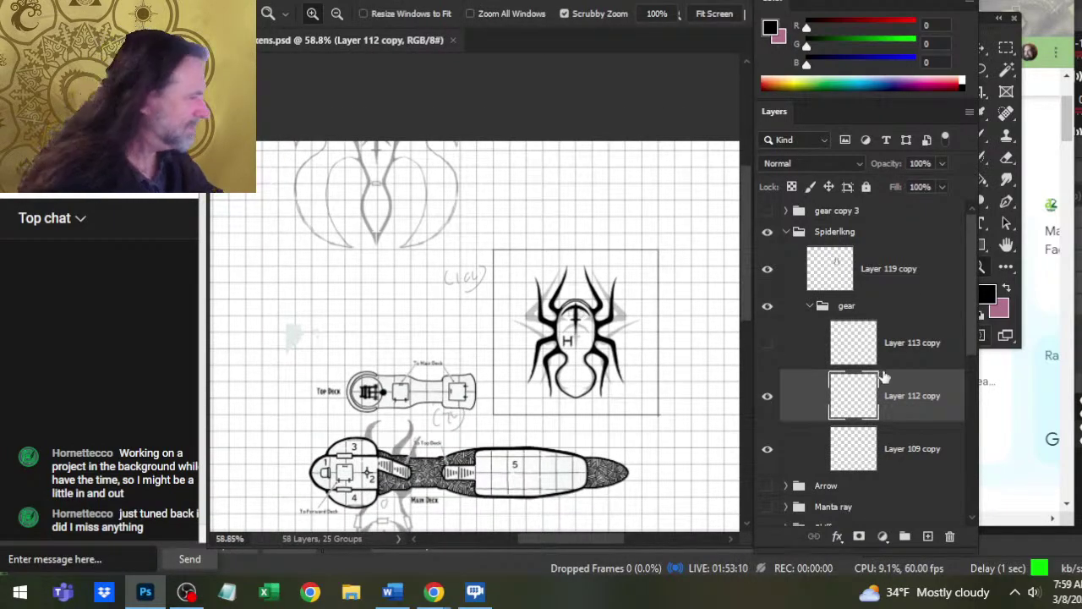
scroll(972, 330, down, 2)
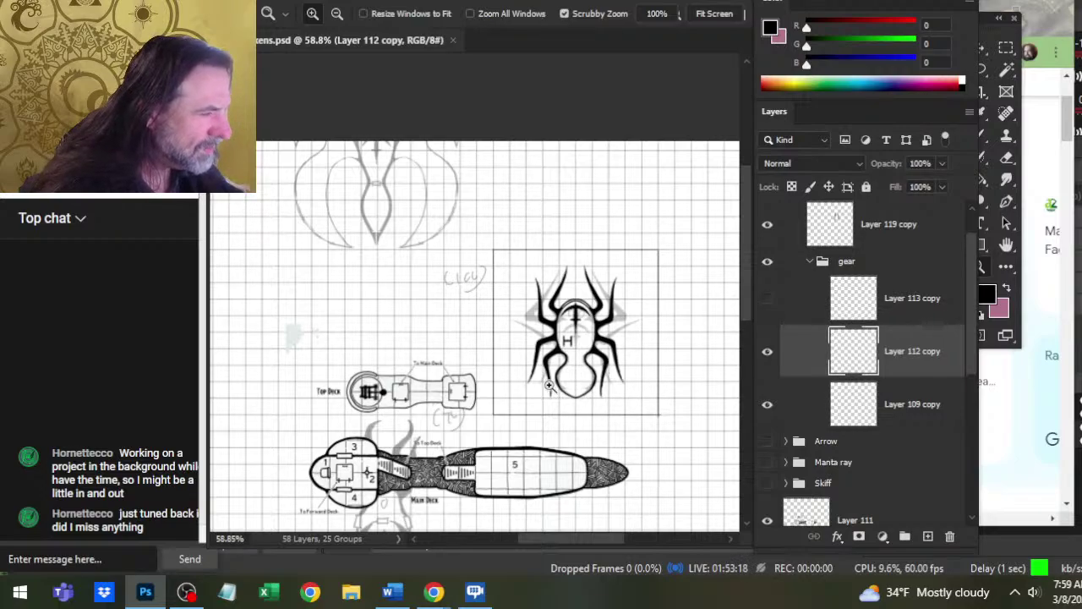
drag(590, 347, 649, 354)
scroll(647, 355, down, 2)
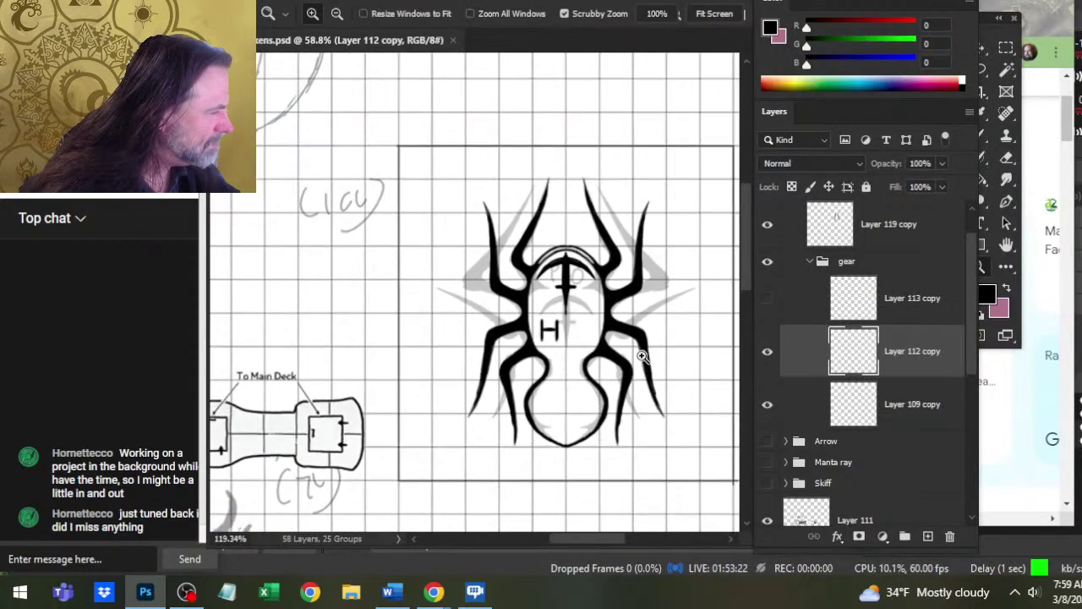
scroll(643, 358, down, 1)
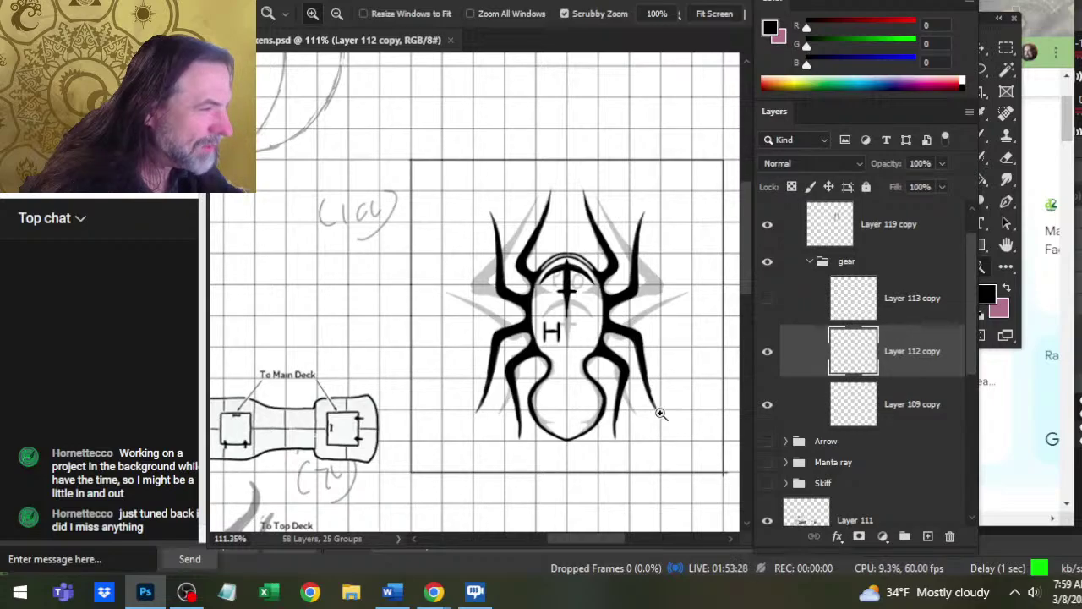
- Hide the spinneret sketch group and move it below the flitter group in the small craft group
scroll(668, 406, down, 6)
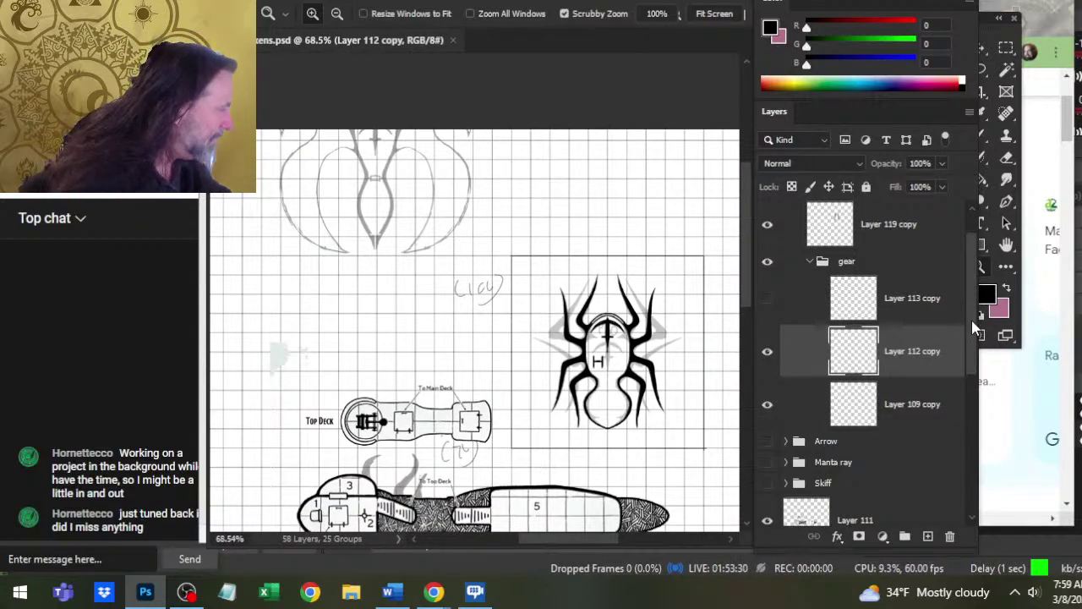
scroll(965, 384, down, 5)
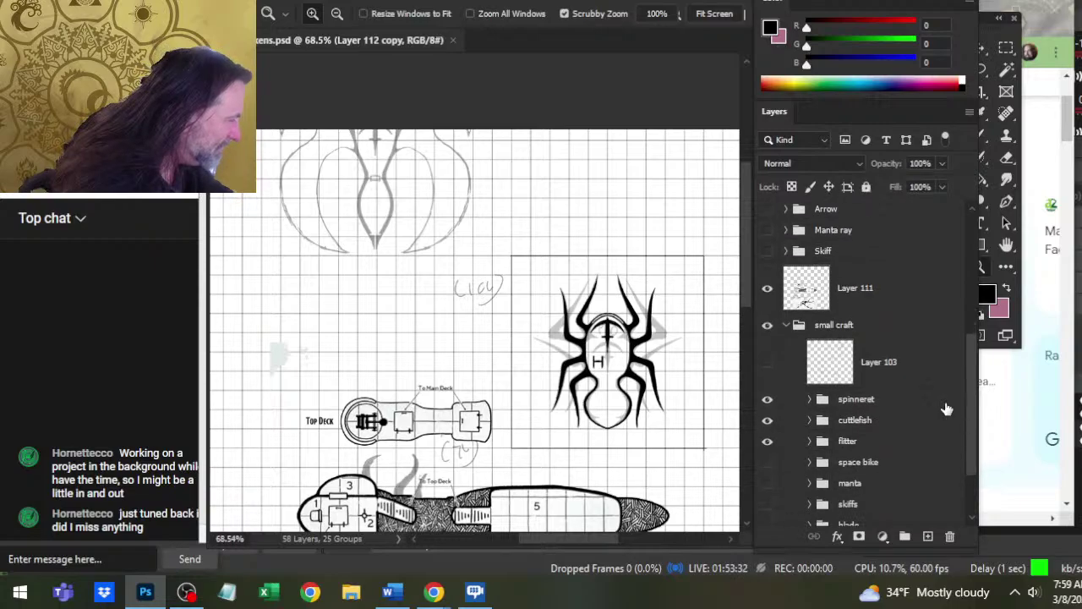
click(767, 399)
drag(869, 399, 878, 453)
drag(602, 367, 494, 258)
drag(528, 323, 553, 312)
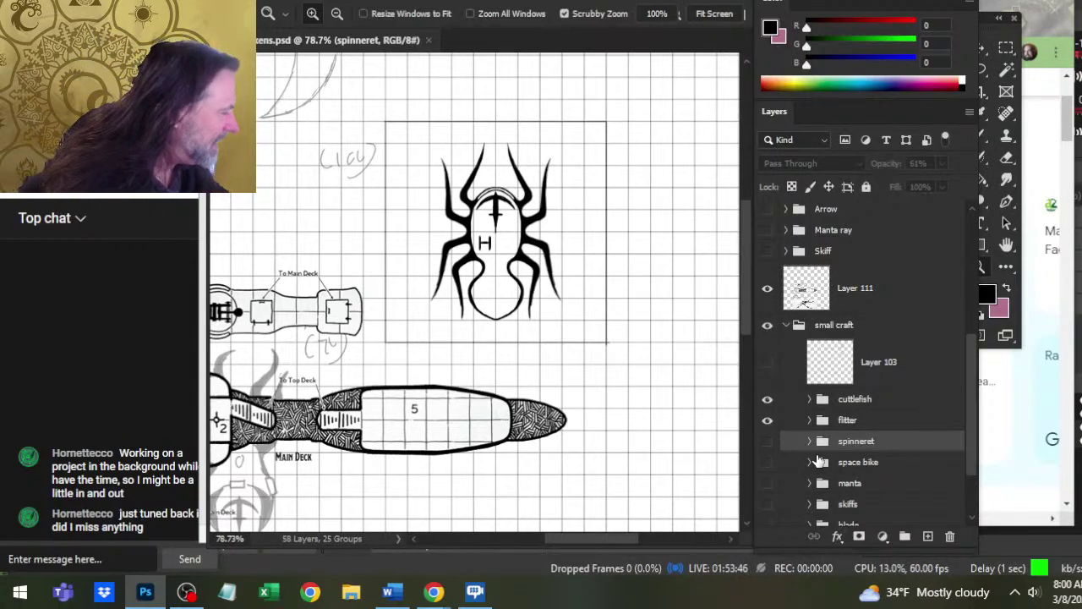
drag(611, 338, 583, 368)
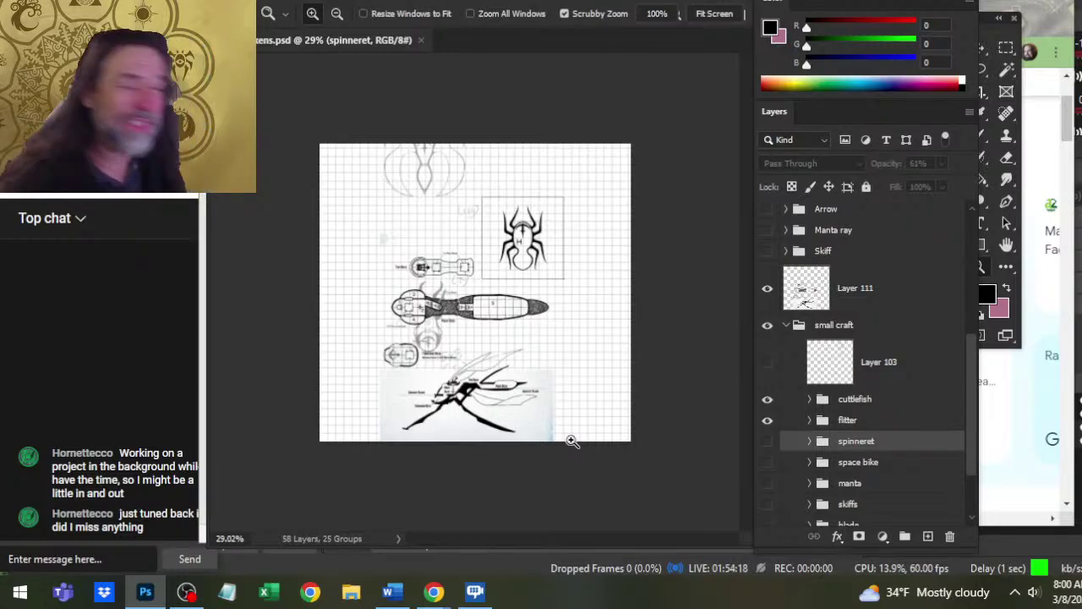
- Switch to the OBS window
key(alt+Tab)
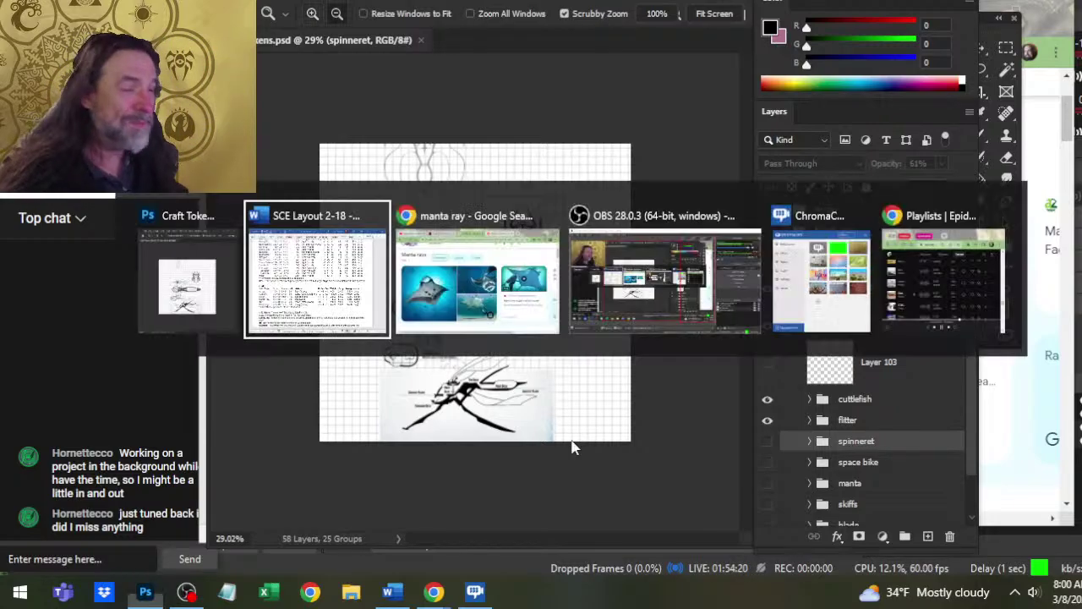
key(alt+Tab)
key(alt+Tab)
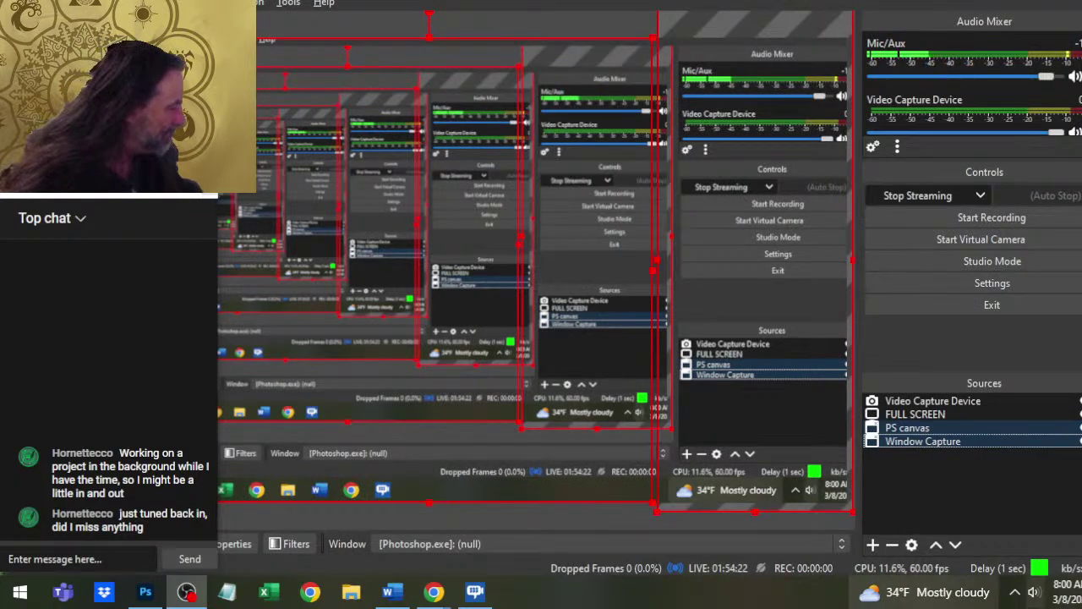